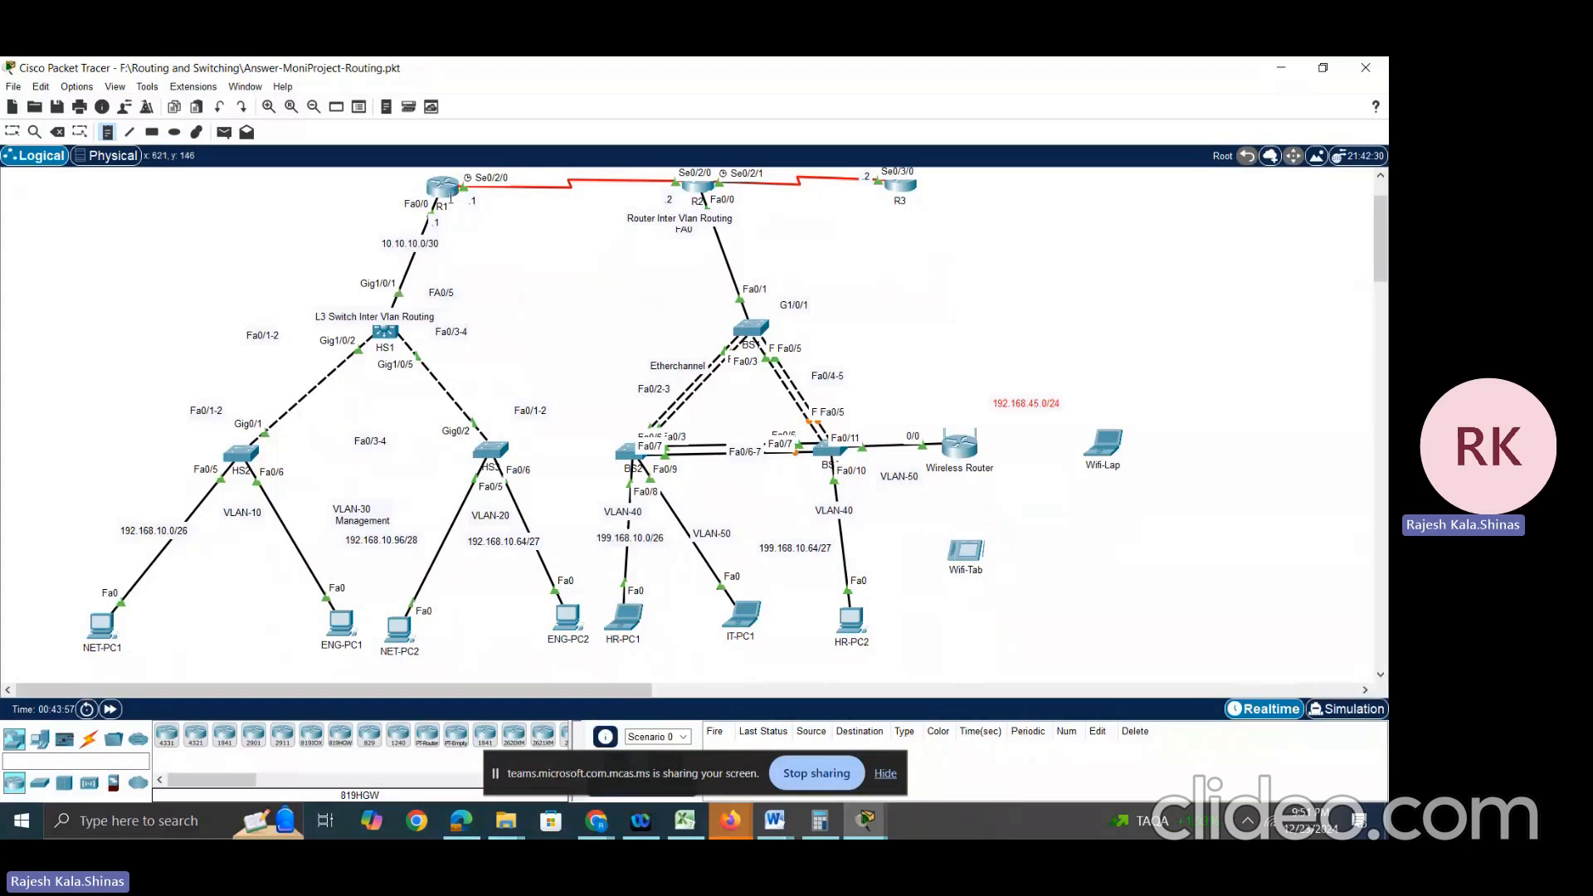
pyautogui.moveTo(443, 187)
pyautogui.moveTo(232, 444)
pyautogui.click(47, 222)
# Step: Open the command line of switch HS1 and show its running configuration with sh run from privileged mode
pyautogui.click(18, 132)
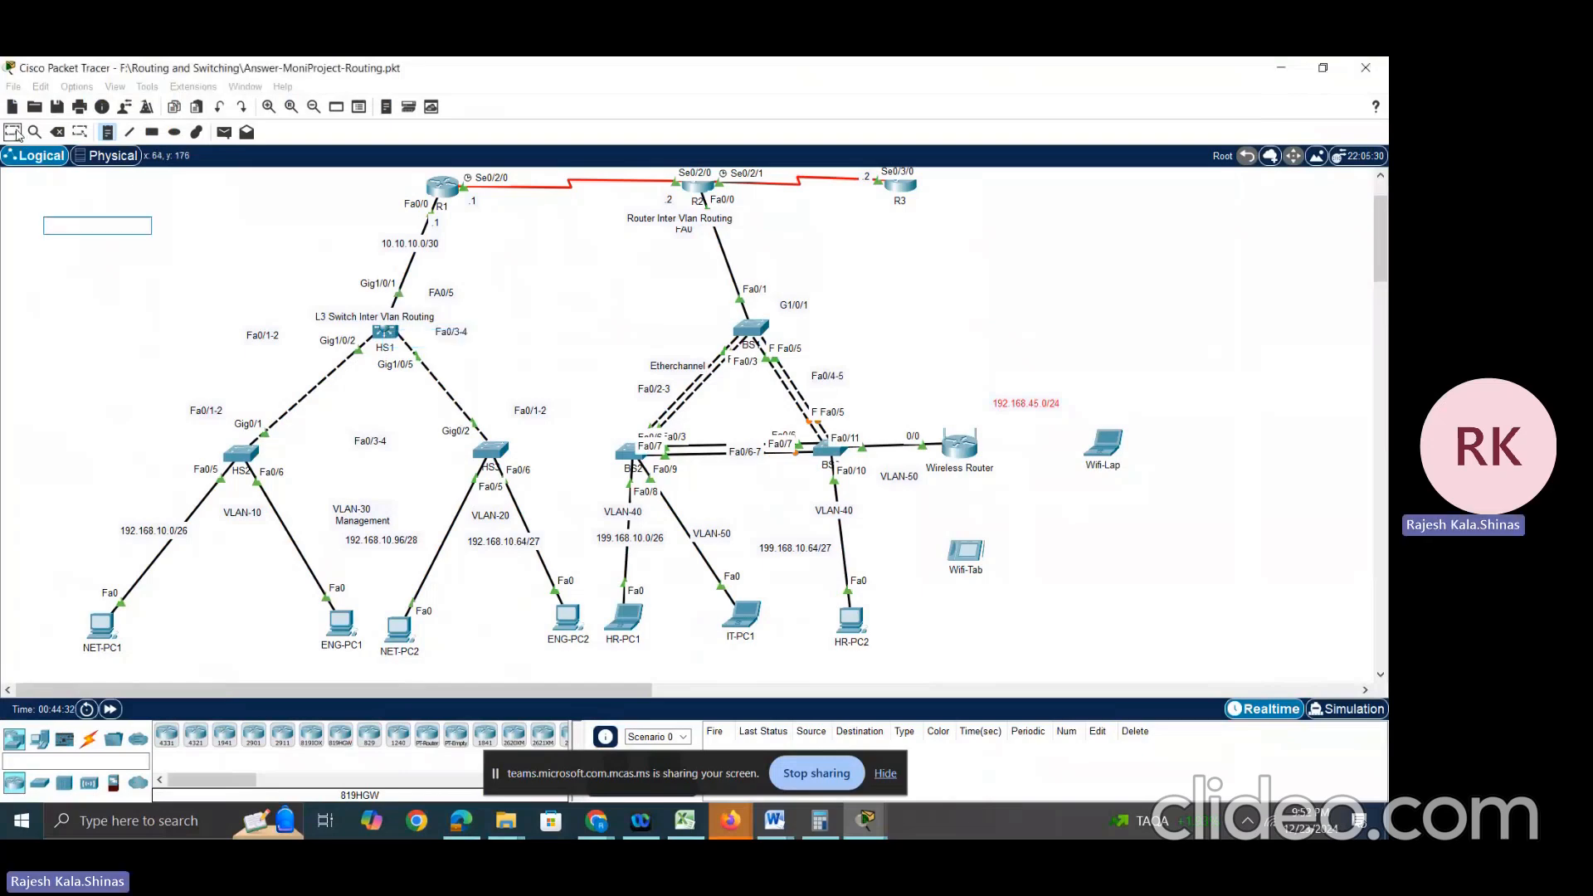
pyautogui.click(397, 340)
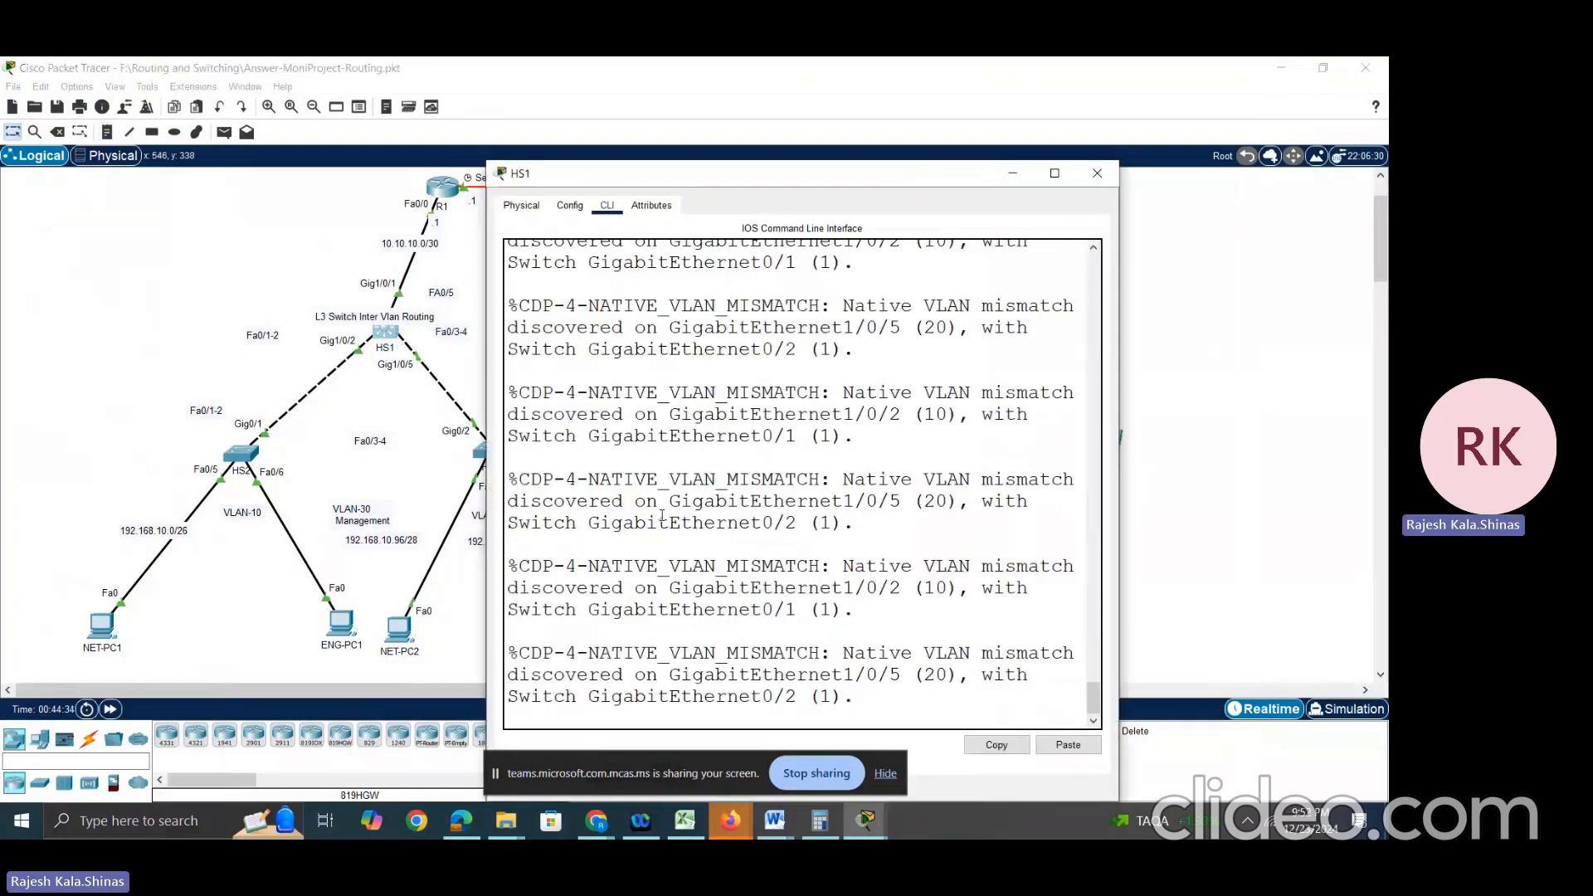
pyautogui.press('Return')
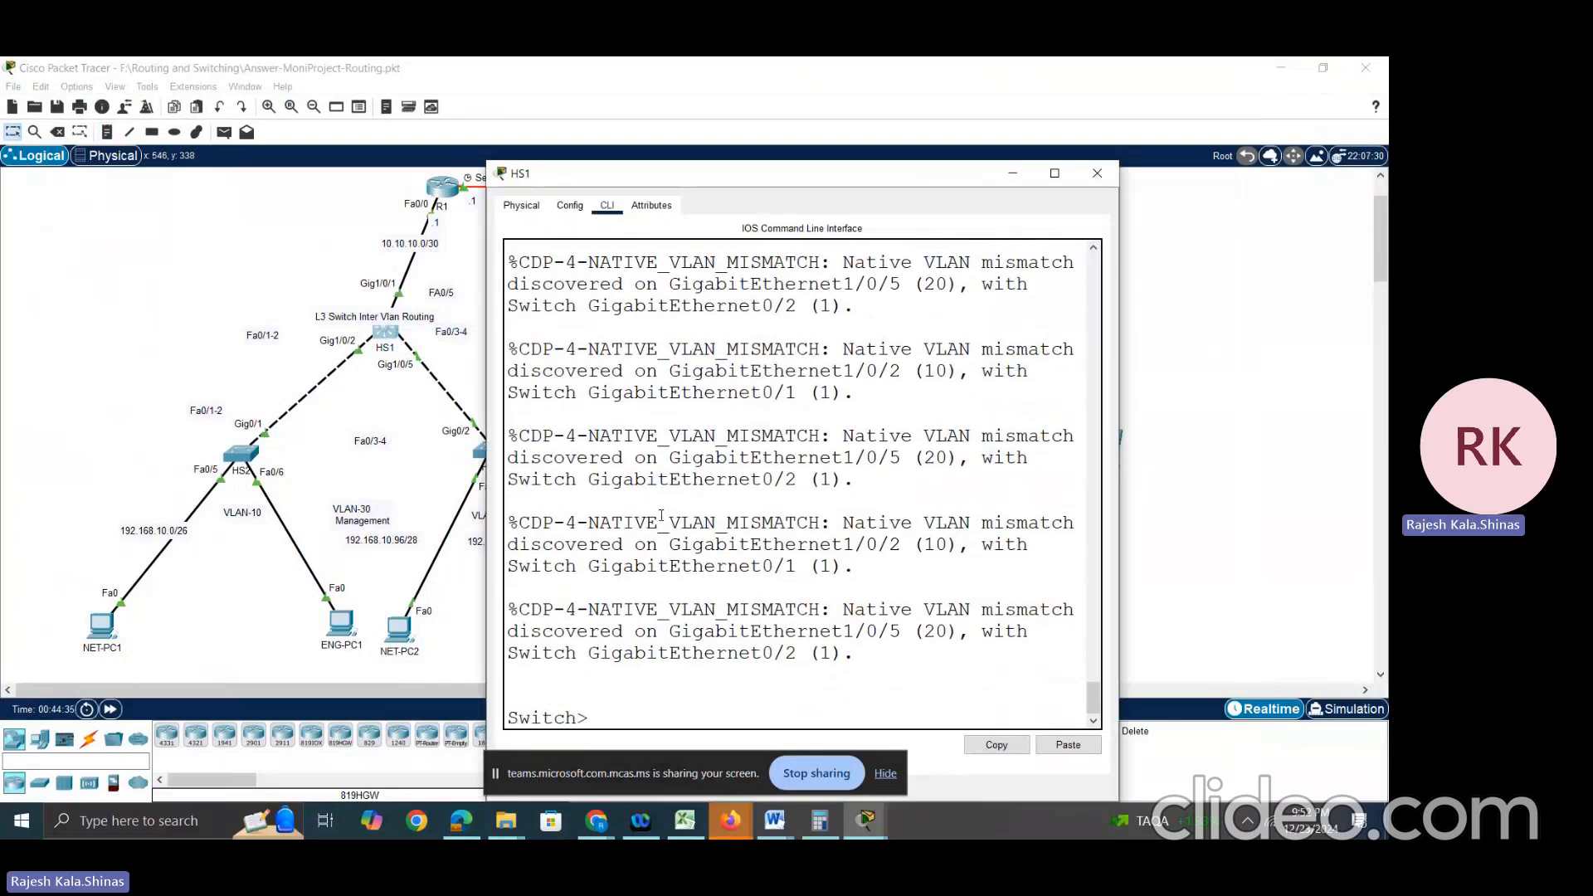
pyautogui.write('en')
pyautogui.press('Return')
pyautogui.write('sh ')
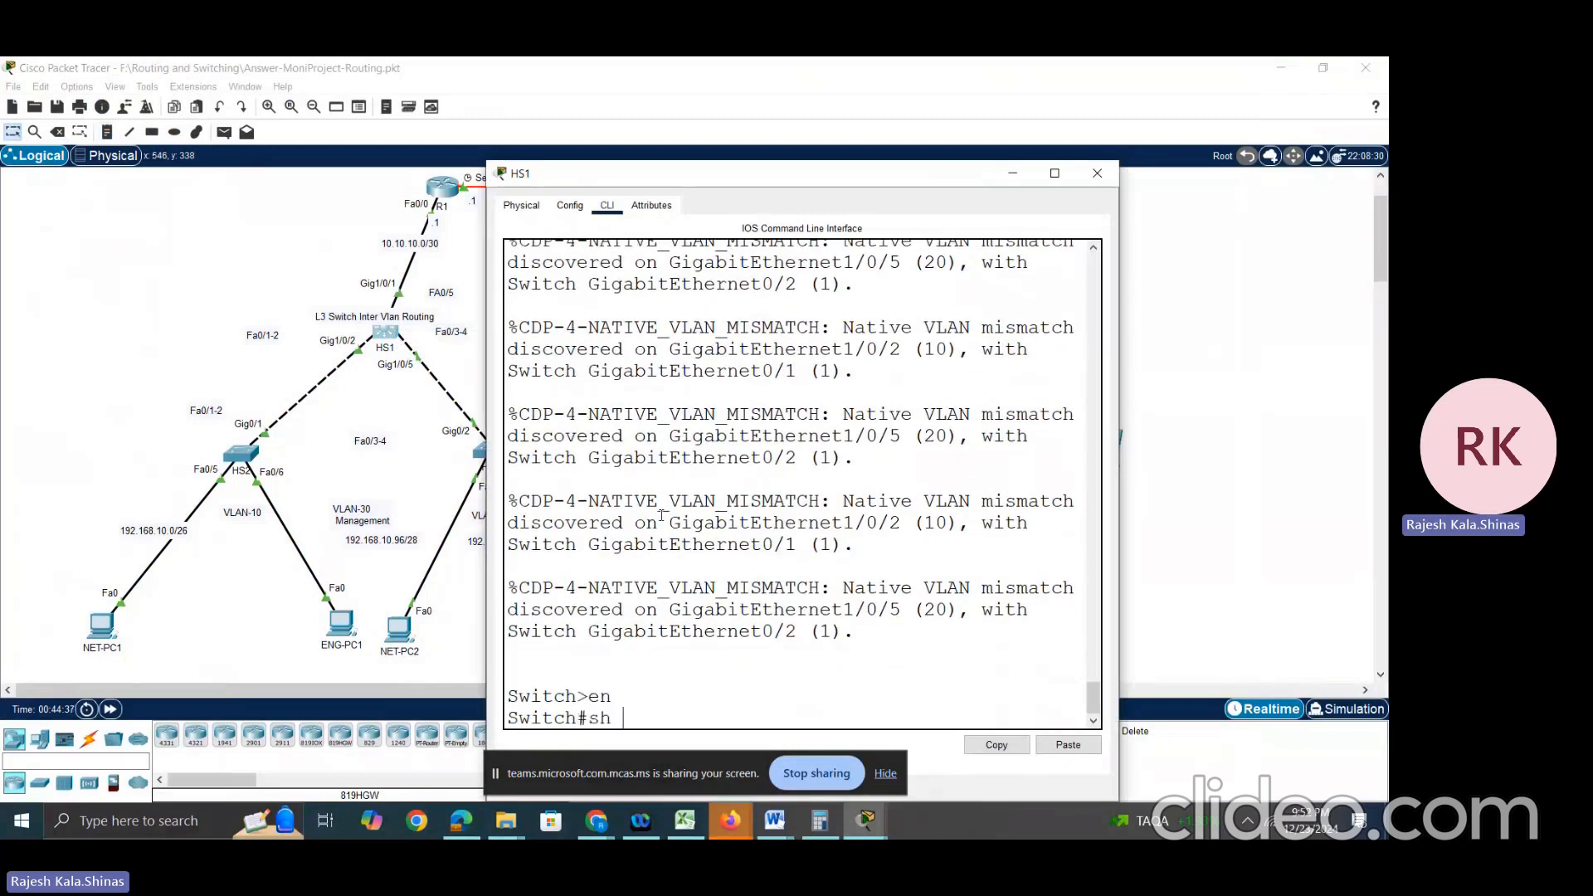
pyautogui.write('run')
pyautogui.press('Return')
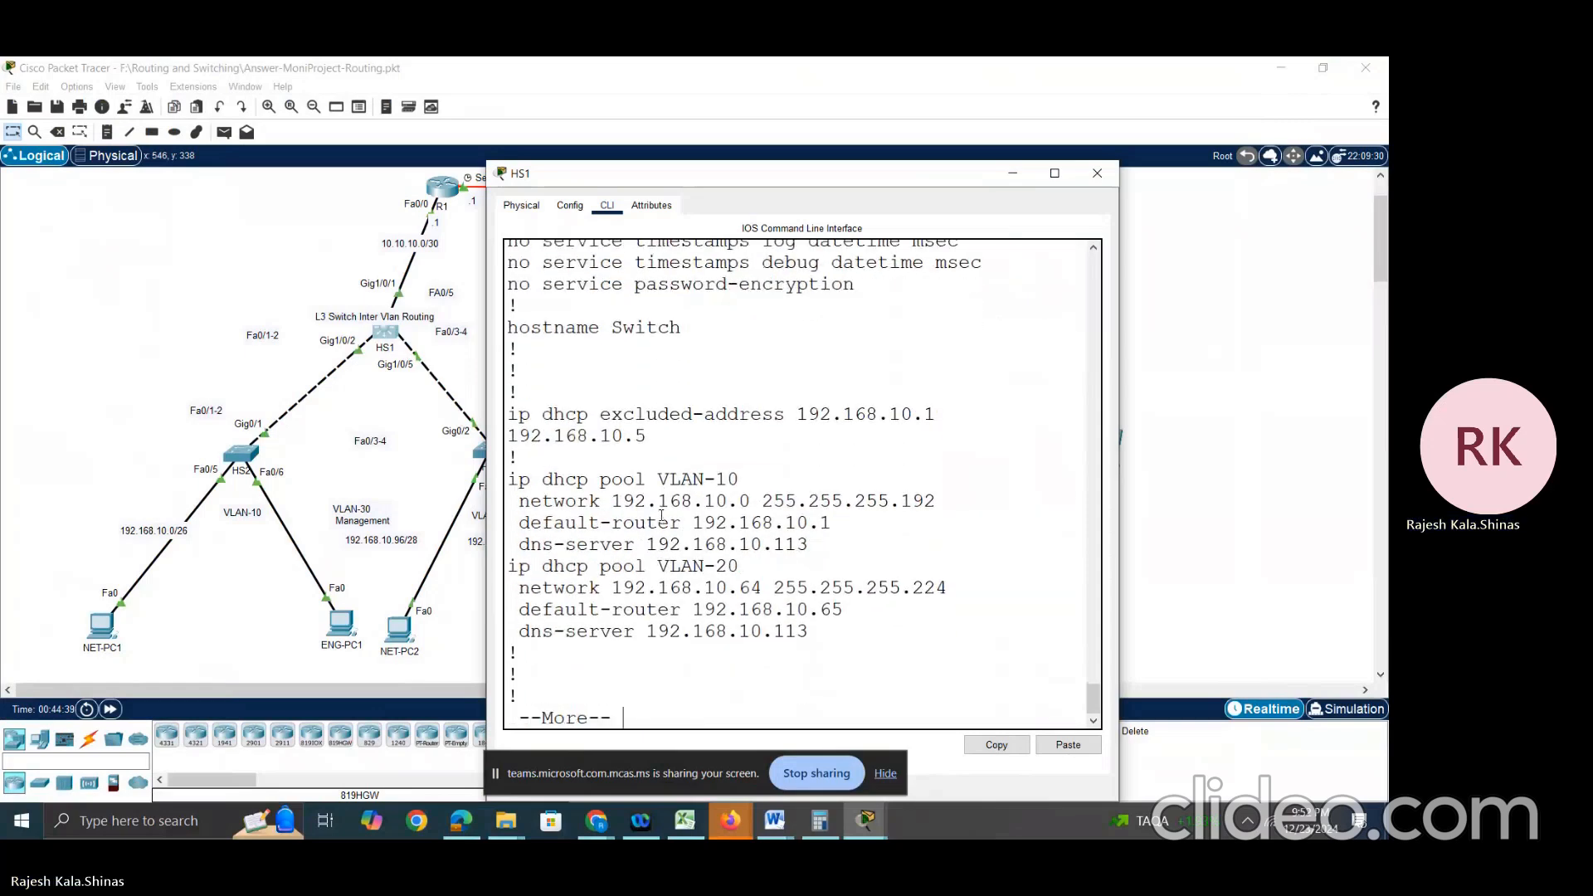
# Step: Page through HS1's running configuration down to the Vlan10, Vlan20 and Vlan30 interface addresses, and exit the listing
pyautogui.press('space')
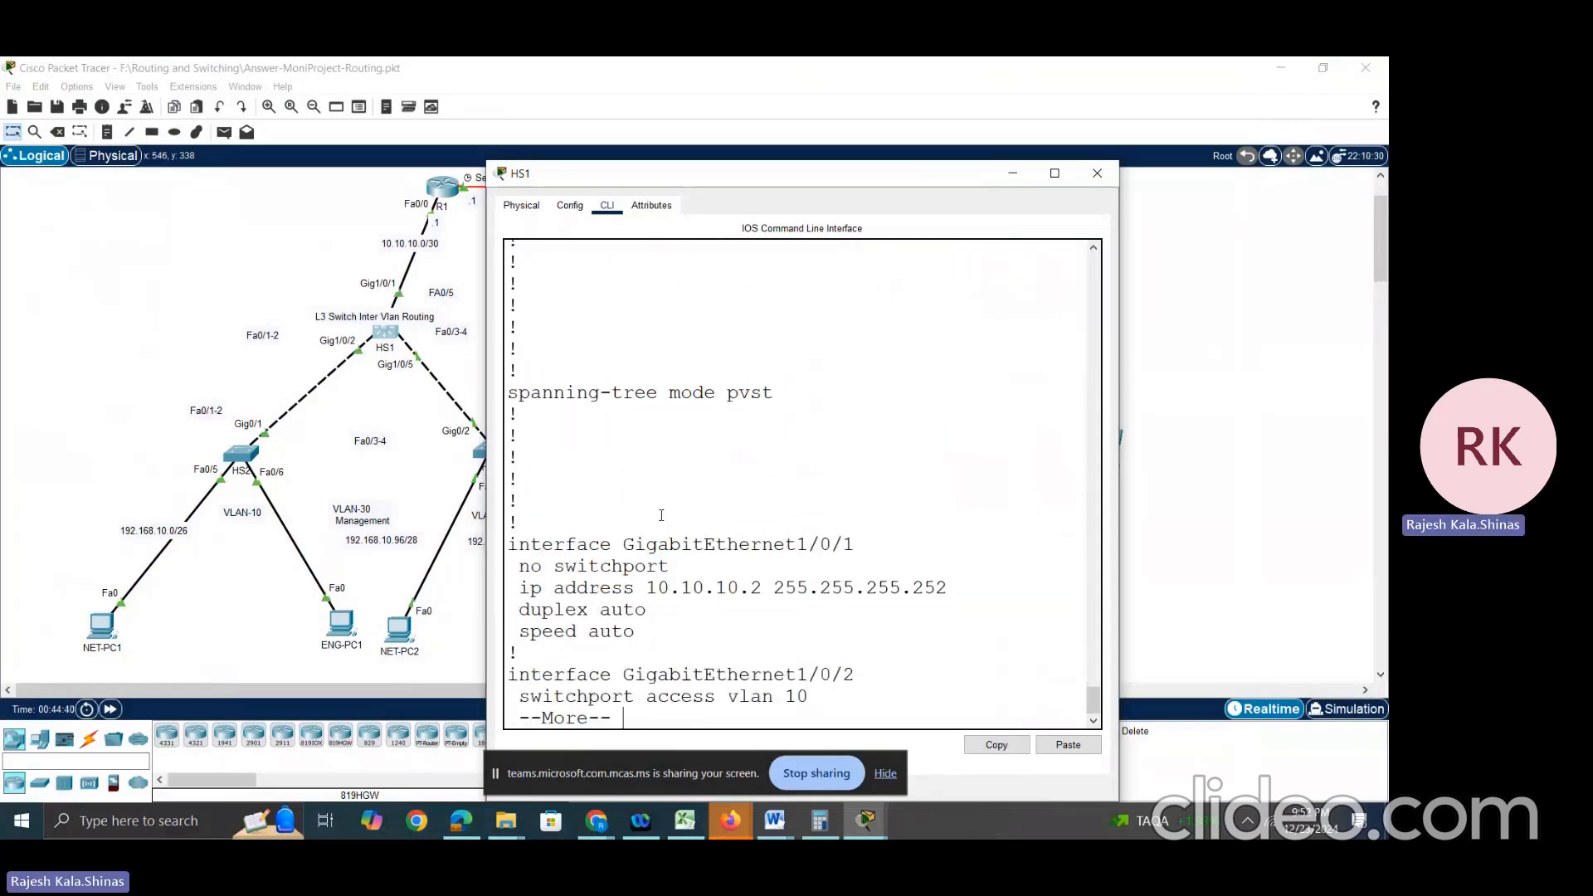
pyautogui.press('Return')
pyautogui.press('Return')
pyautogui.press('Return')
pyautogui.press('Return')
pyautogui.press('Return')
pyautogui.press('Return')
pyautogui.press('Return')
pyautogui.press('Return')
pyautogui.press('Return')
pyautogui.press('Return')
pyautogui.press('Return')
pyautogui.press('Return')
pyautogui.press('Return')
pyautogui.press('Return')
pyautogui.press('Return')
pyautogui.press('Return')
pyautogui.press('Return')
pyautogui.press('Return')
pyautogui.press('Return')
pyautogui.press('Return')
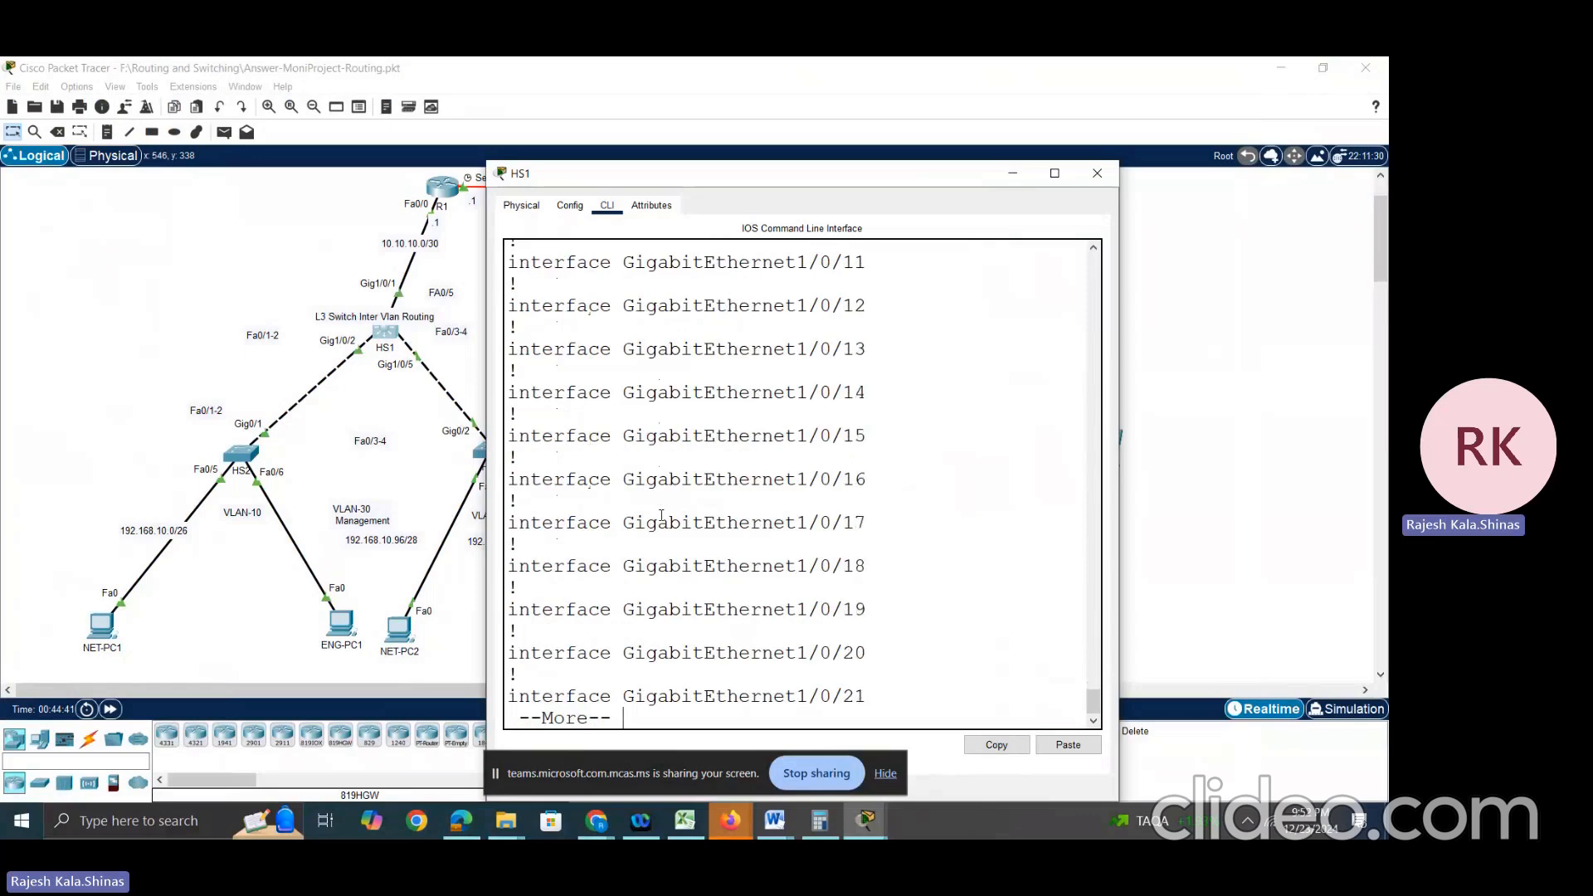
pyautogui.press('Return')
pyautogui.press('Return')
pyautogui.press('Return')
pyautogui.press('Return')
pyautogui.press('Return')
pyautogui.press('Return')
pyautogui.press('Return')
pyautogui.press('Return')
pyautogui.press('Return')
pyautogui.press('Return')
pyautogui.press('Return')
pyautogui.press('Return')
pyautogui.press('Return')
pyautogui.press('Return')
pyautogui.press('Return')
pyautogui.press('Return')
pyautogui.press('Return')
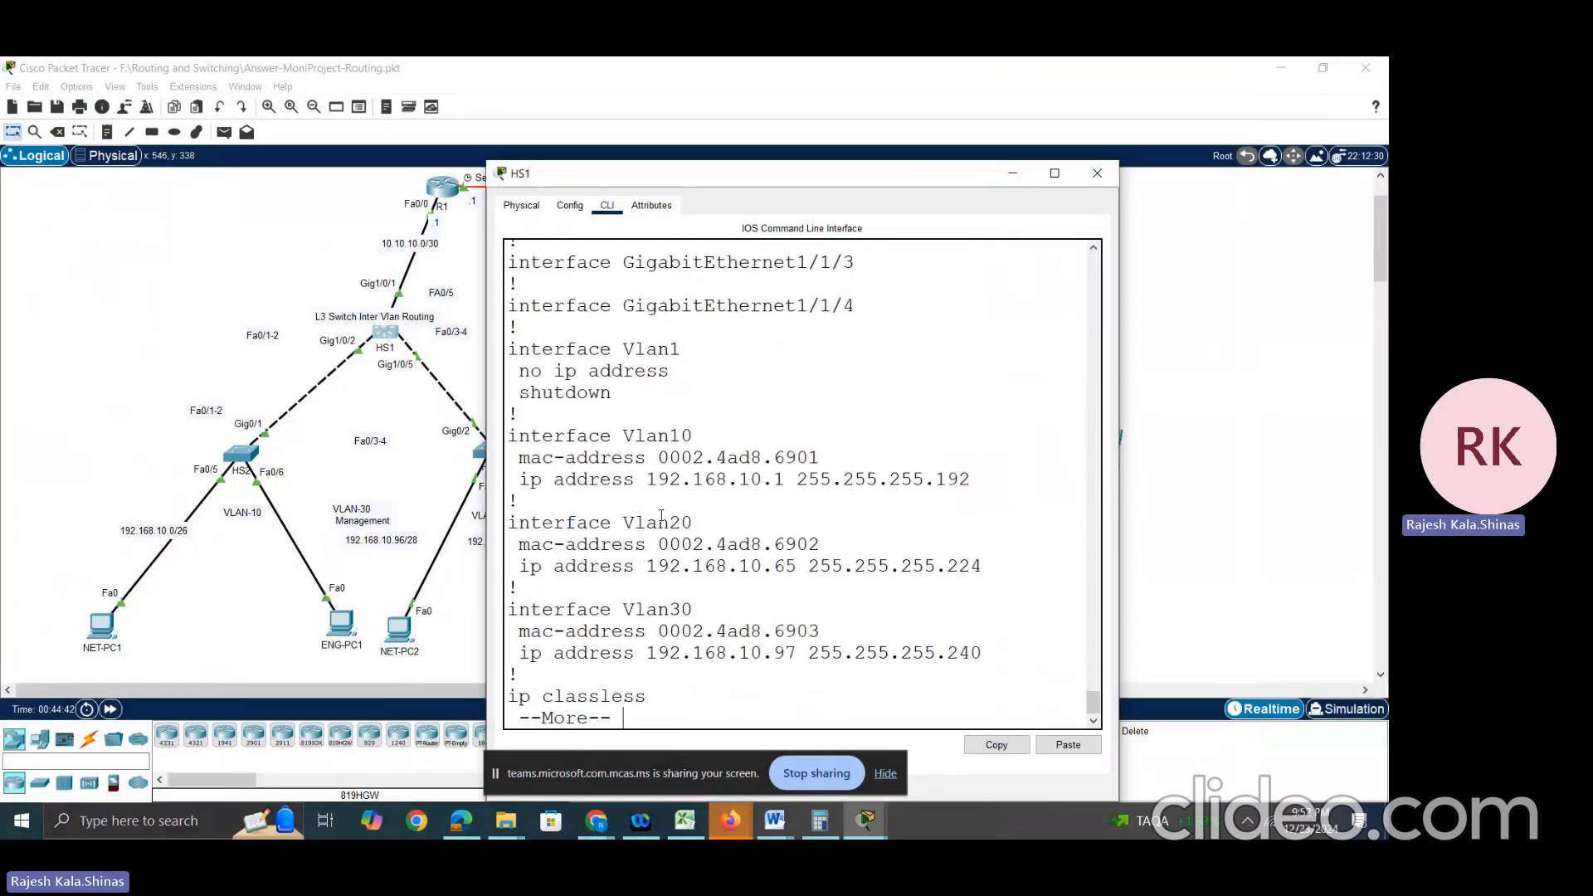
pyautogui.write('q')
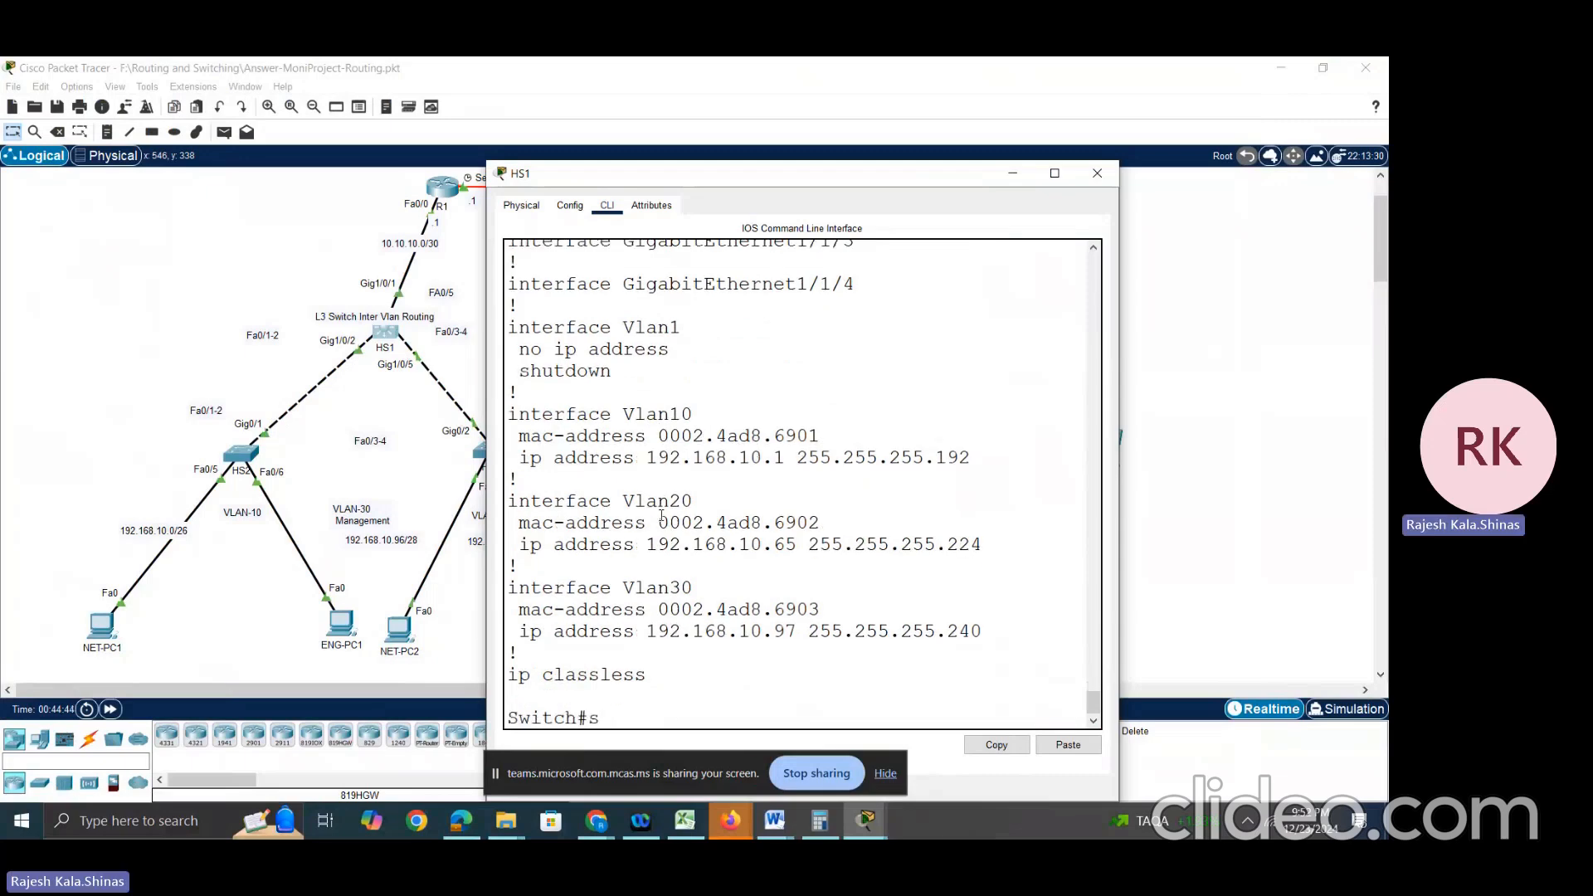
# Step: Show the brief VLAN list on HS1 and examine the entries for VLANs 10, 20 and 30
pyautogui.write('sh vl')
pyautogui.press('Tab')
pyautogui.write('br')
pyautogui.press('Tab')
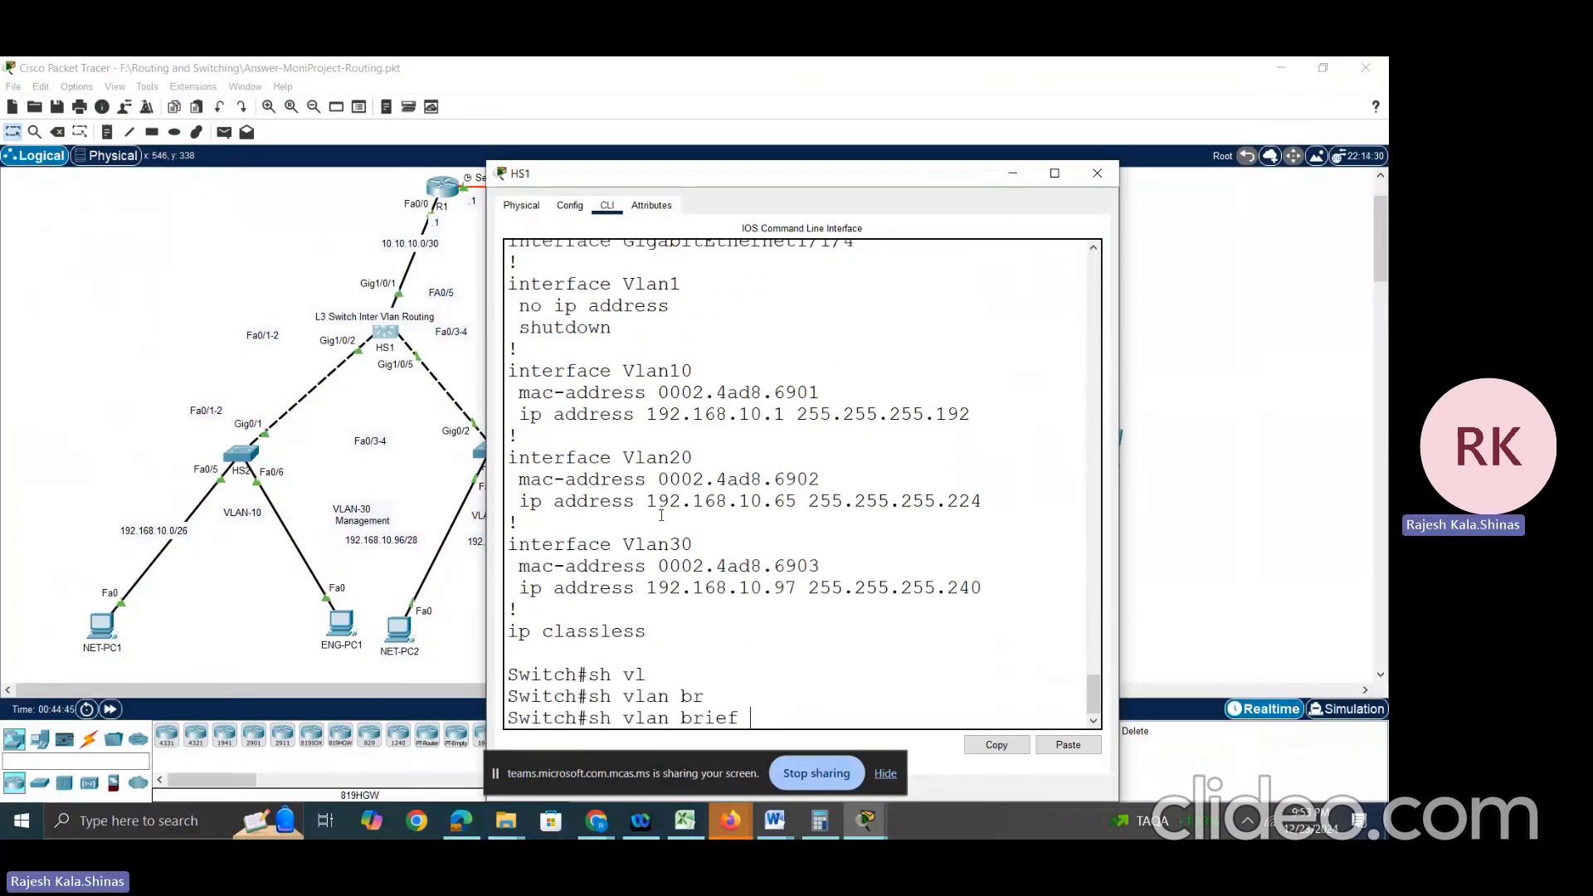
pyautogui.press('Return')
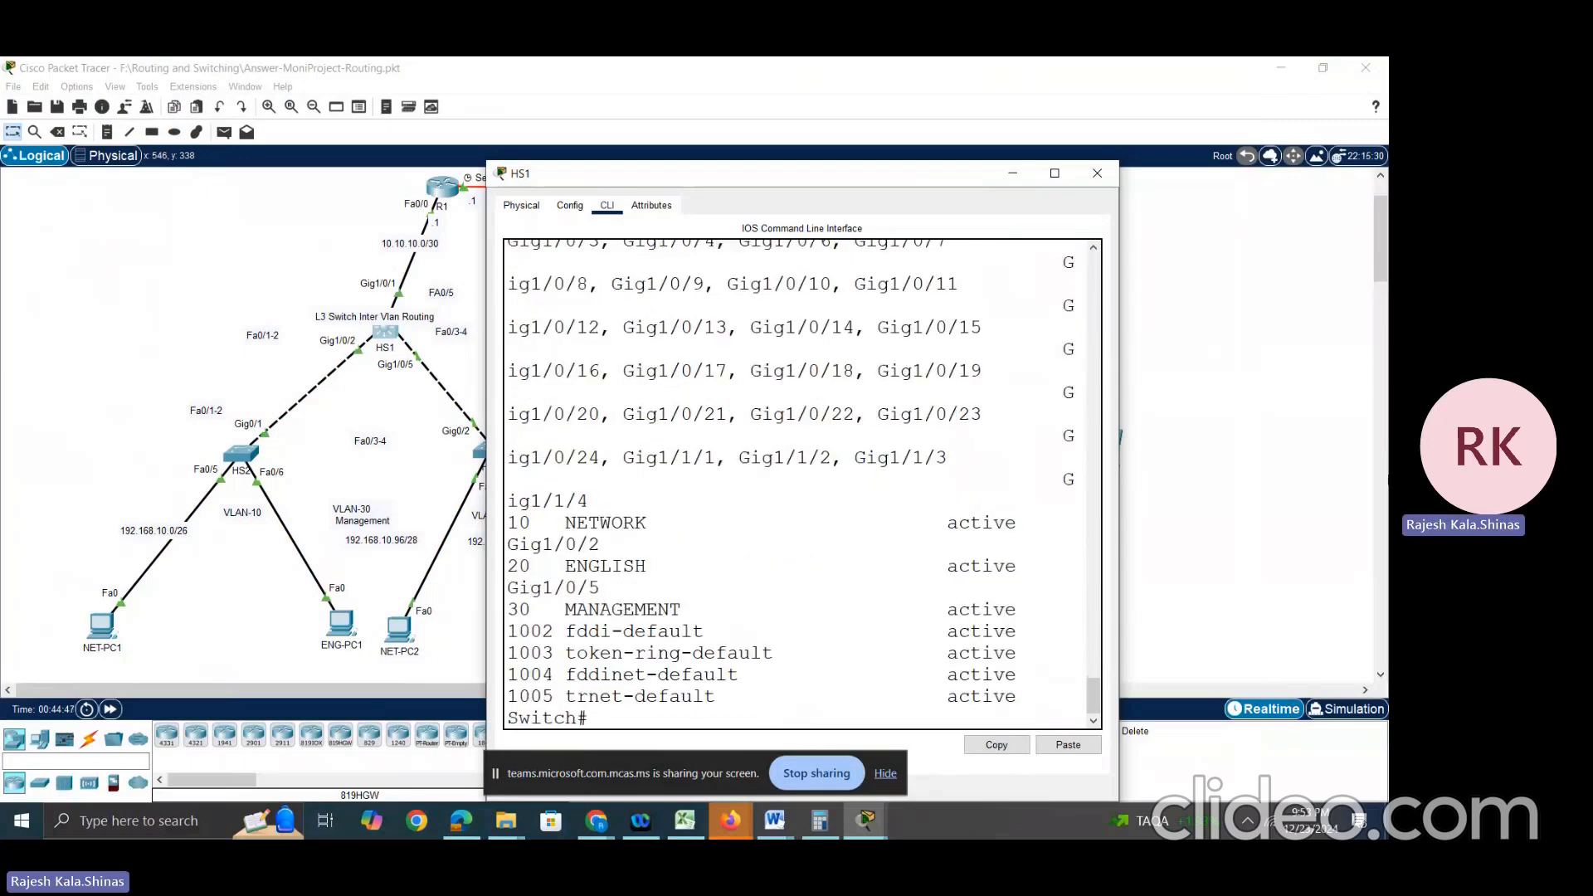
pyautogui.moveTo(508, 523); pyautogui.dragTo(643, 522)
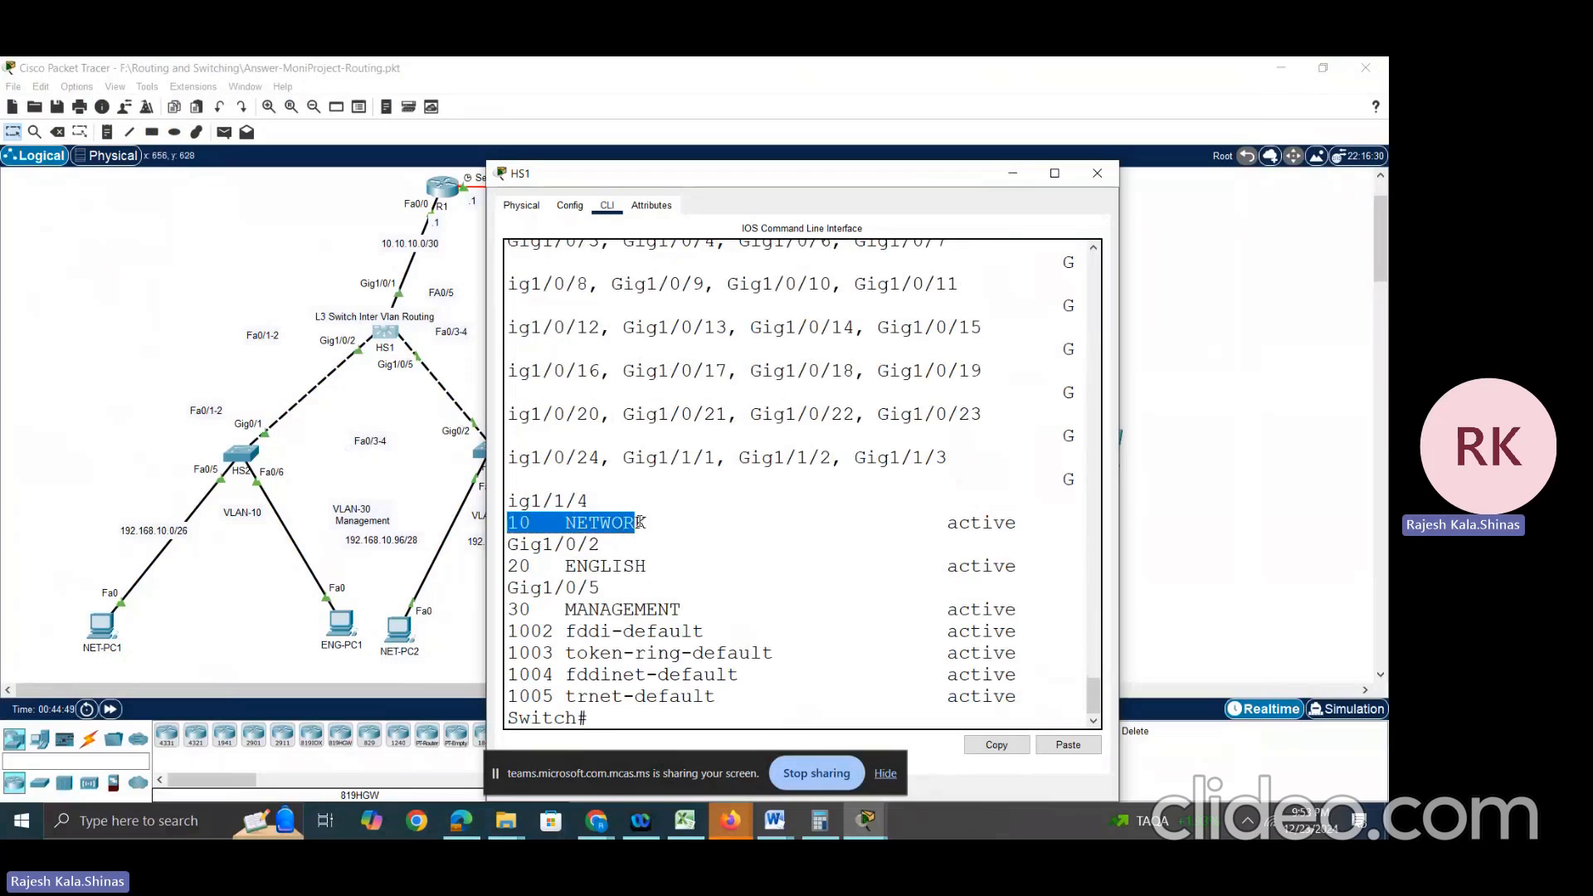
pyautogui.moveTo(508, 565); pyautogui.dragTo(628, 566)
pyautogui.moveTo(543, 611); pyautogui.dragTo(694, 605)
pyautogui.click(615, 708)
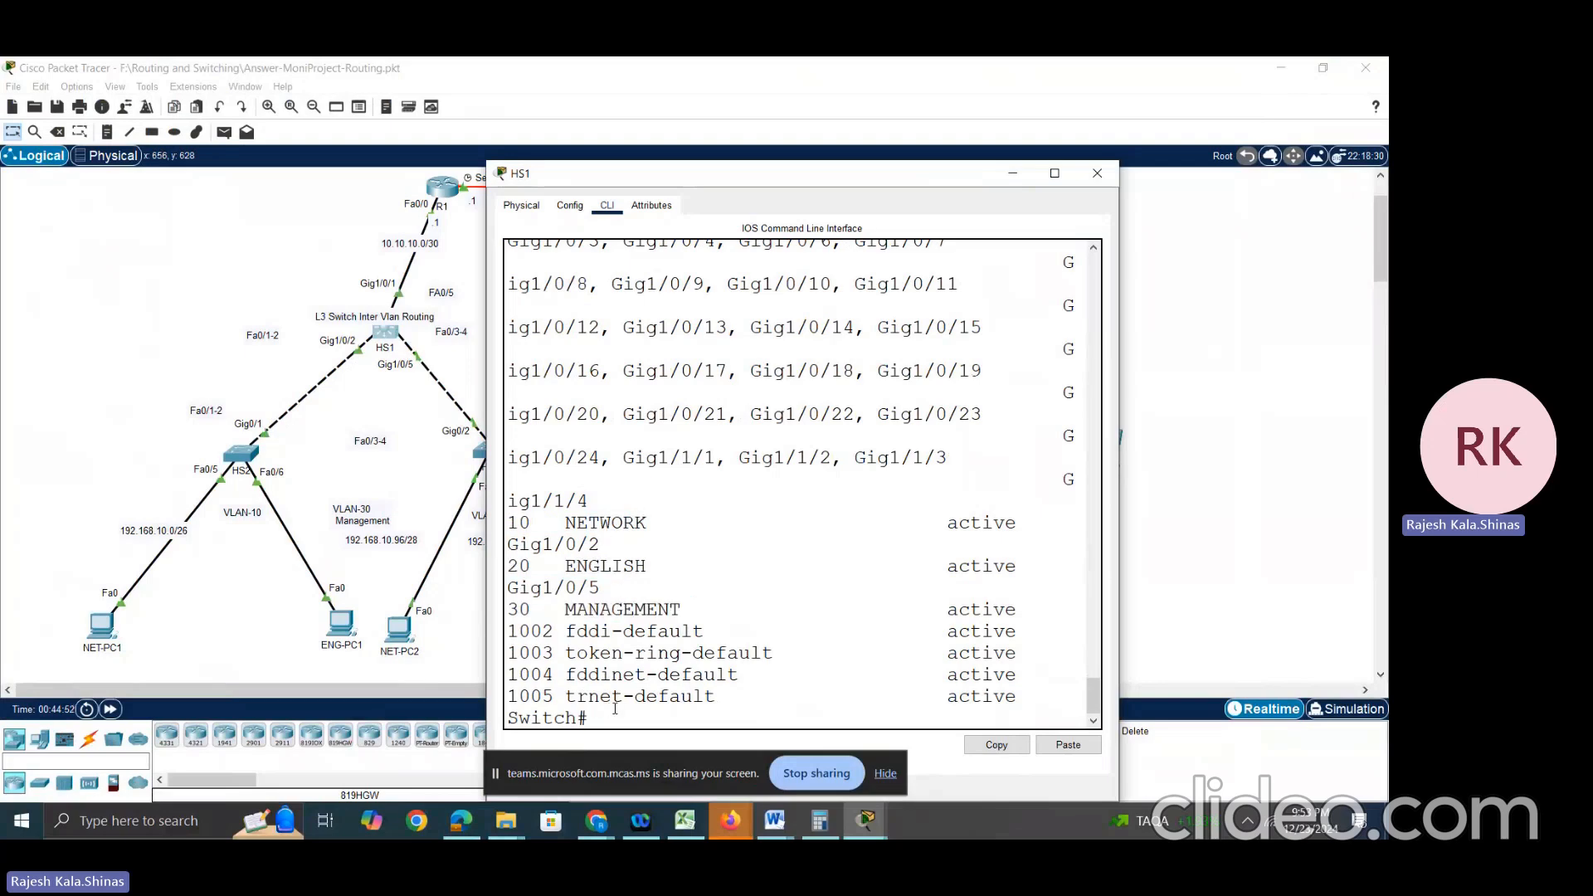
# Step: Create VLAN 75 on HS1 in global configuration mode and name it sample
pyautogui.write('v')
pyautogui.write('conf t')
pyautogui.press('Return')
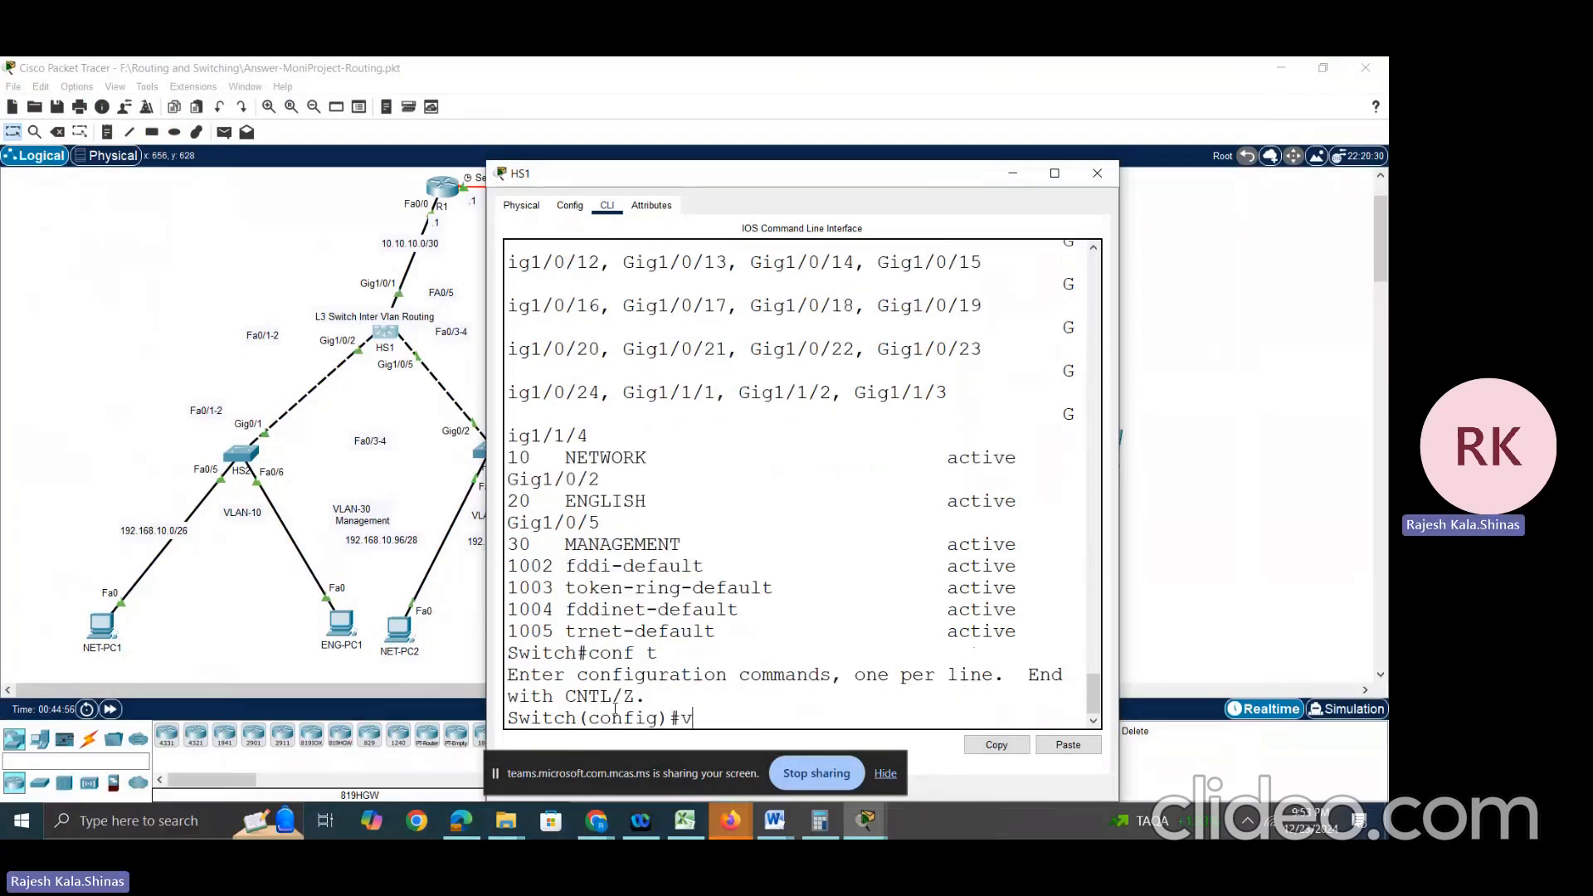
pyautogui.write('vlan 75')
pyautogui.press('Return')
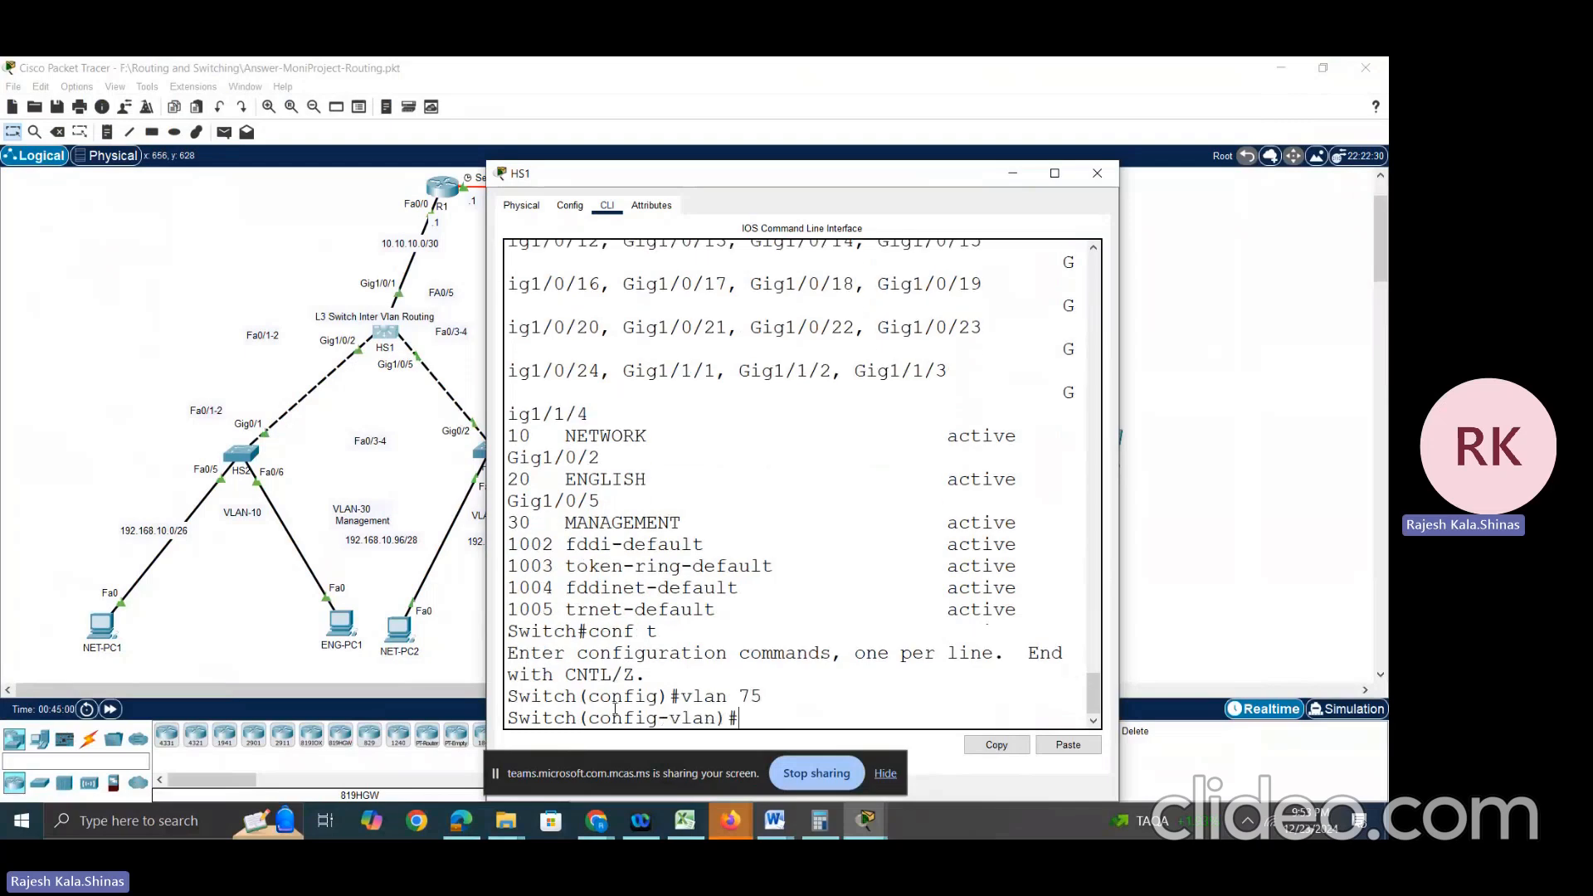
pyautogui.write('name')
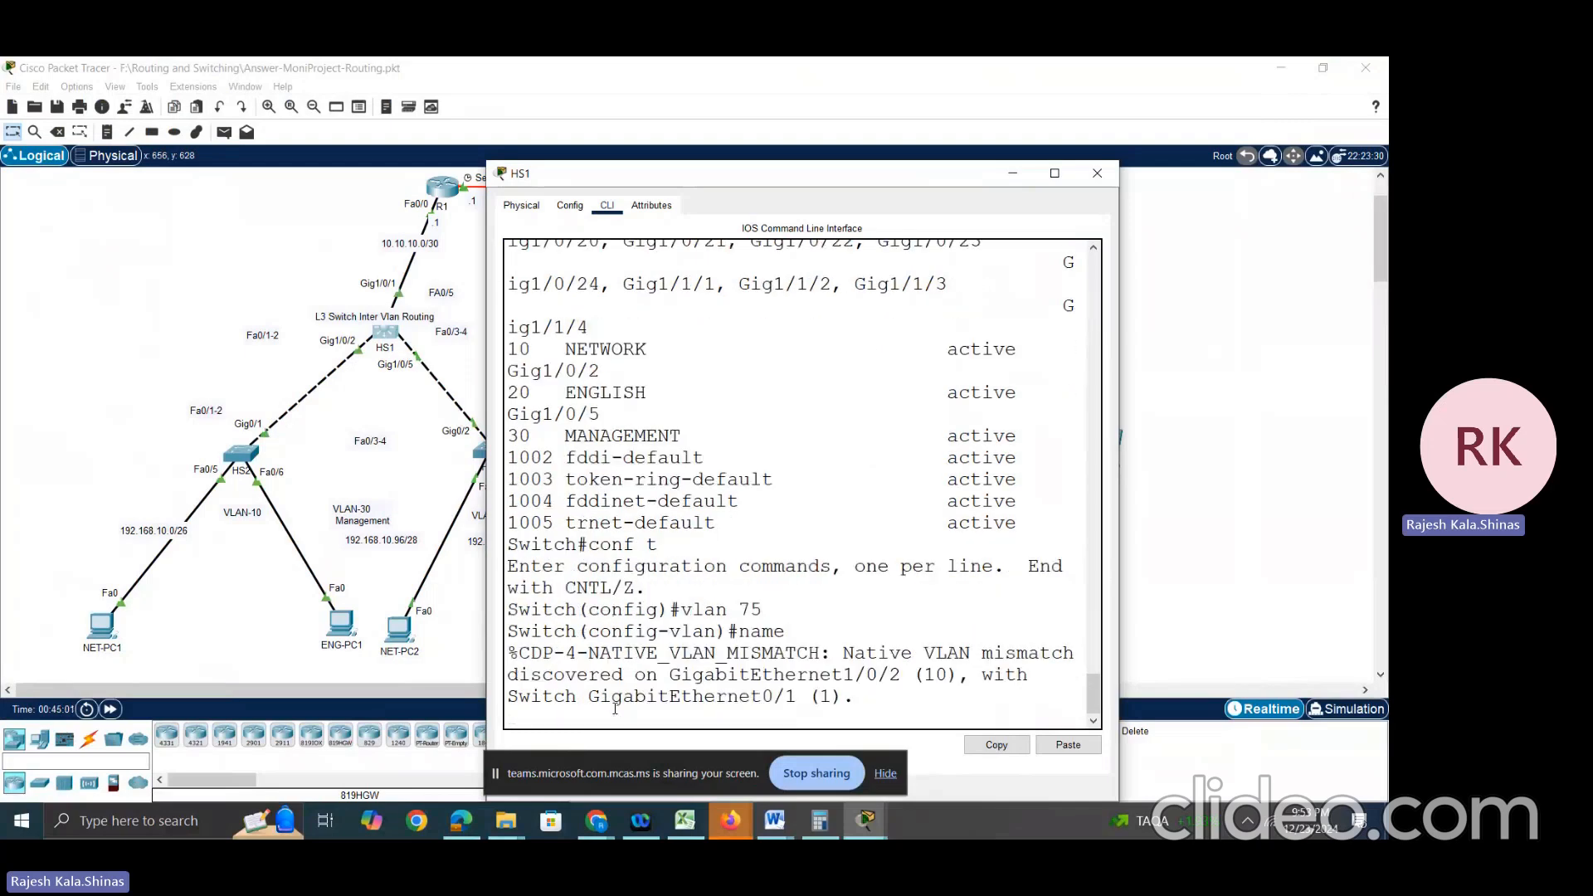
pyautogui.write(' sample')
pyautogui.press('Return')
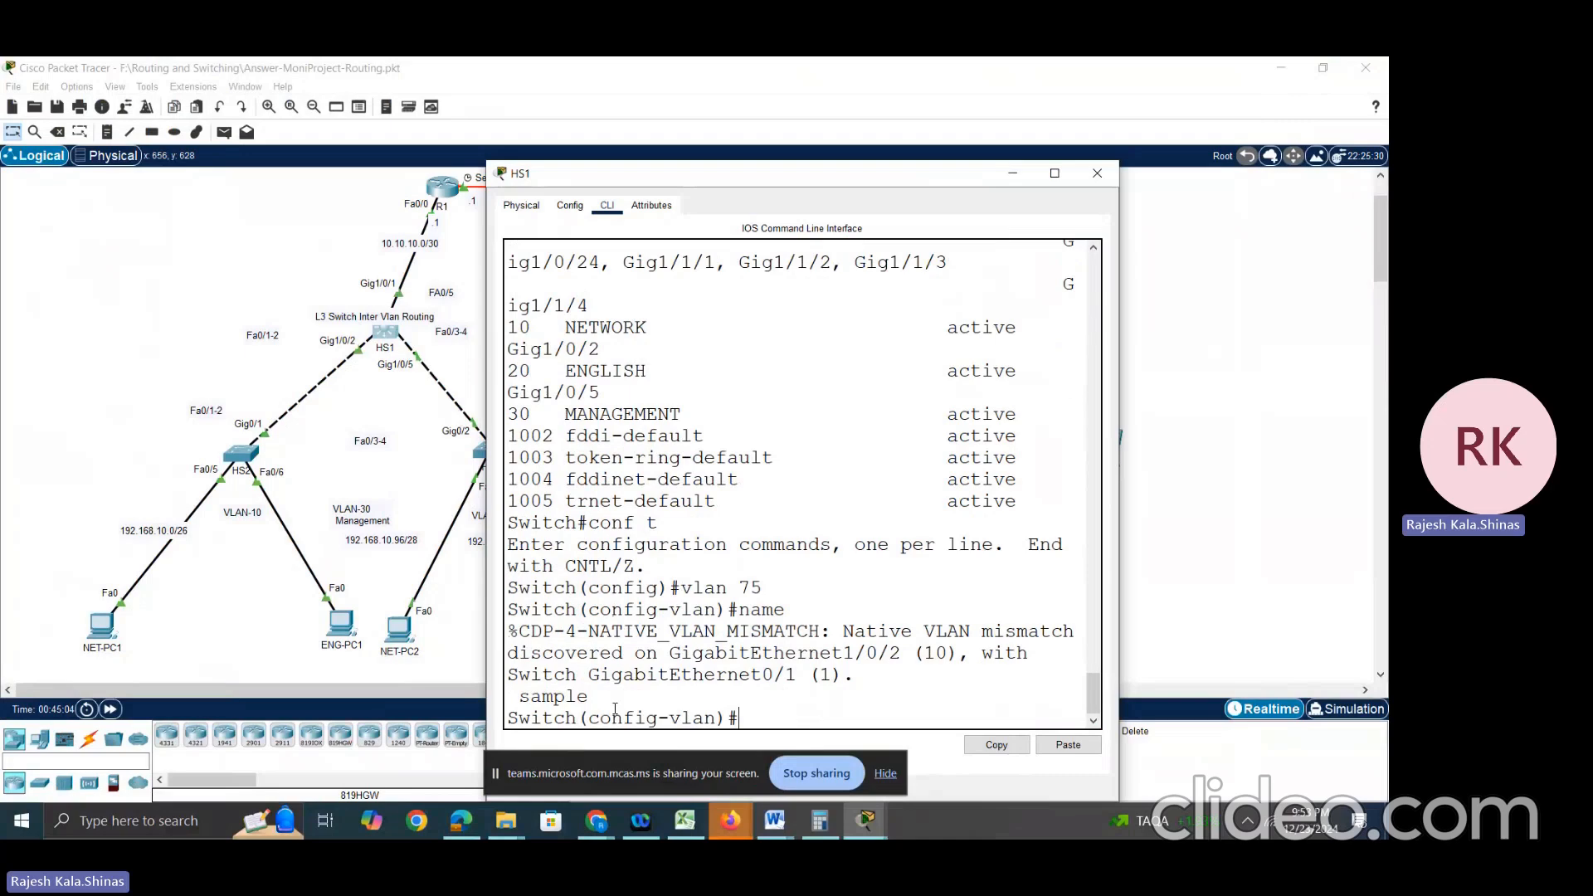
pyautogui.moveTo(679, 587); pyautogui.dragTo(761, 589)
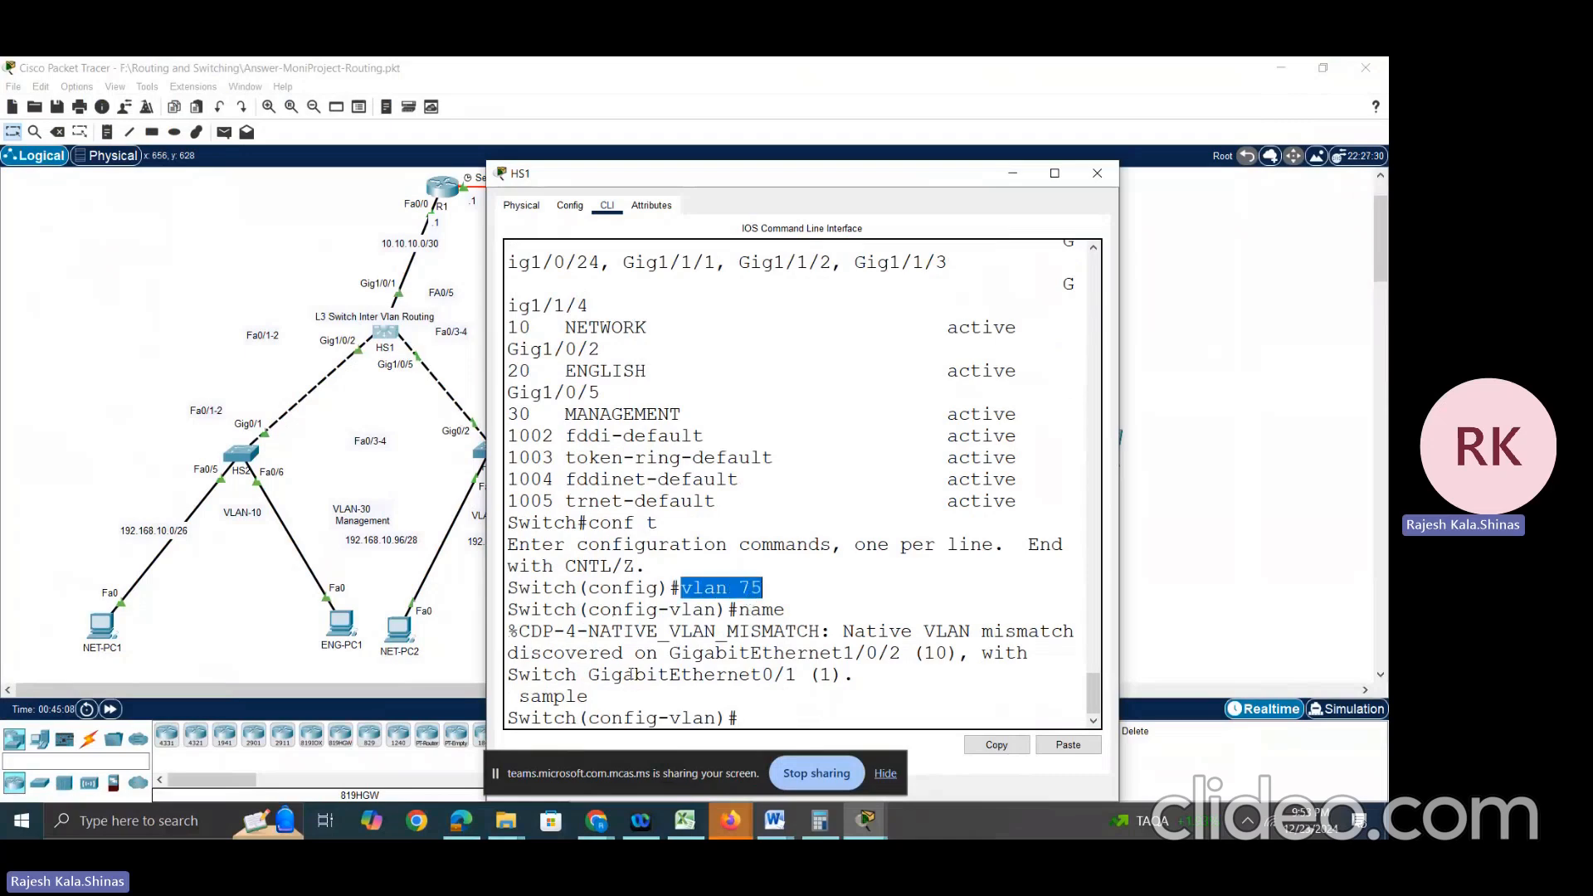
pyautogui.click(772, 711)
pyautogui.write('na')
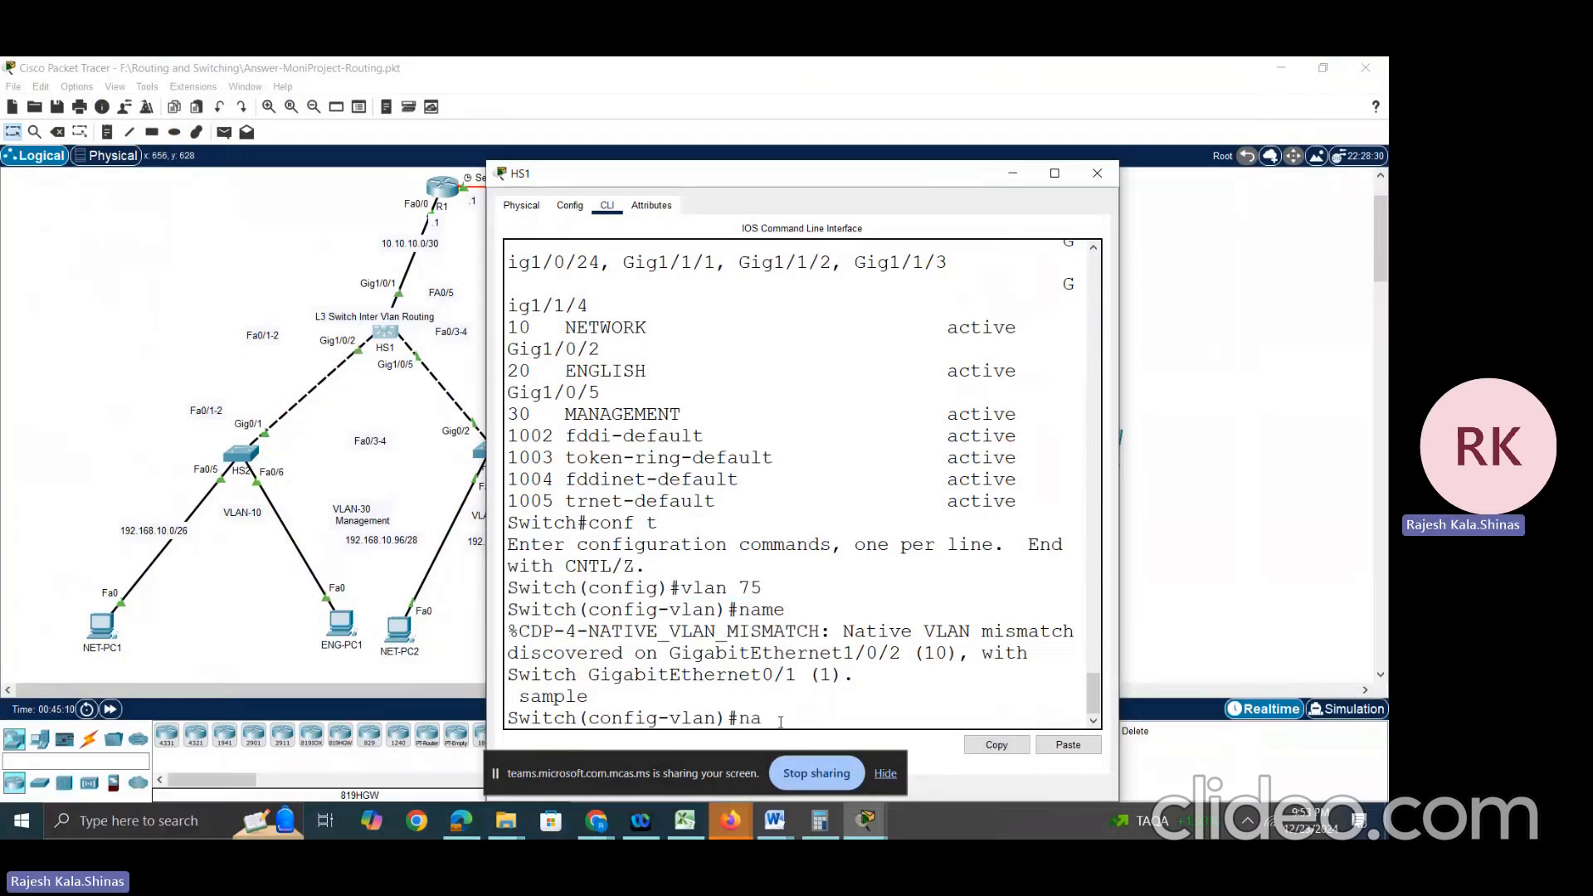
pyautogui.write('me sample')
pyautogui.press('BackSpace')
pyautogui.press('BackSpace')
pyautogui.press('BackSpace')
pyautogui.press('BackSpace')
pyautogui.press('BackSpace')
pyautogui.press('BackSpace')
pyautogui.press('BackSpace')
pyautogui.press('BackSpace')
pyautogui.press('BackSpace')
pyautogui.press('BackSpace')
pyautogui.click(1256, 518)
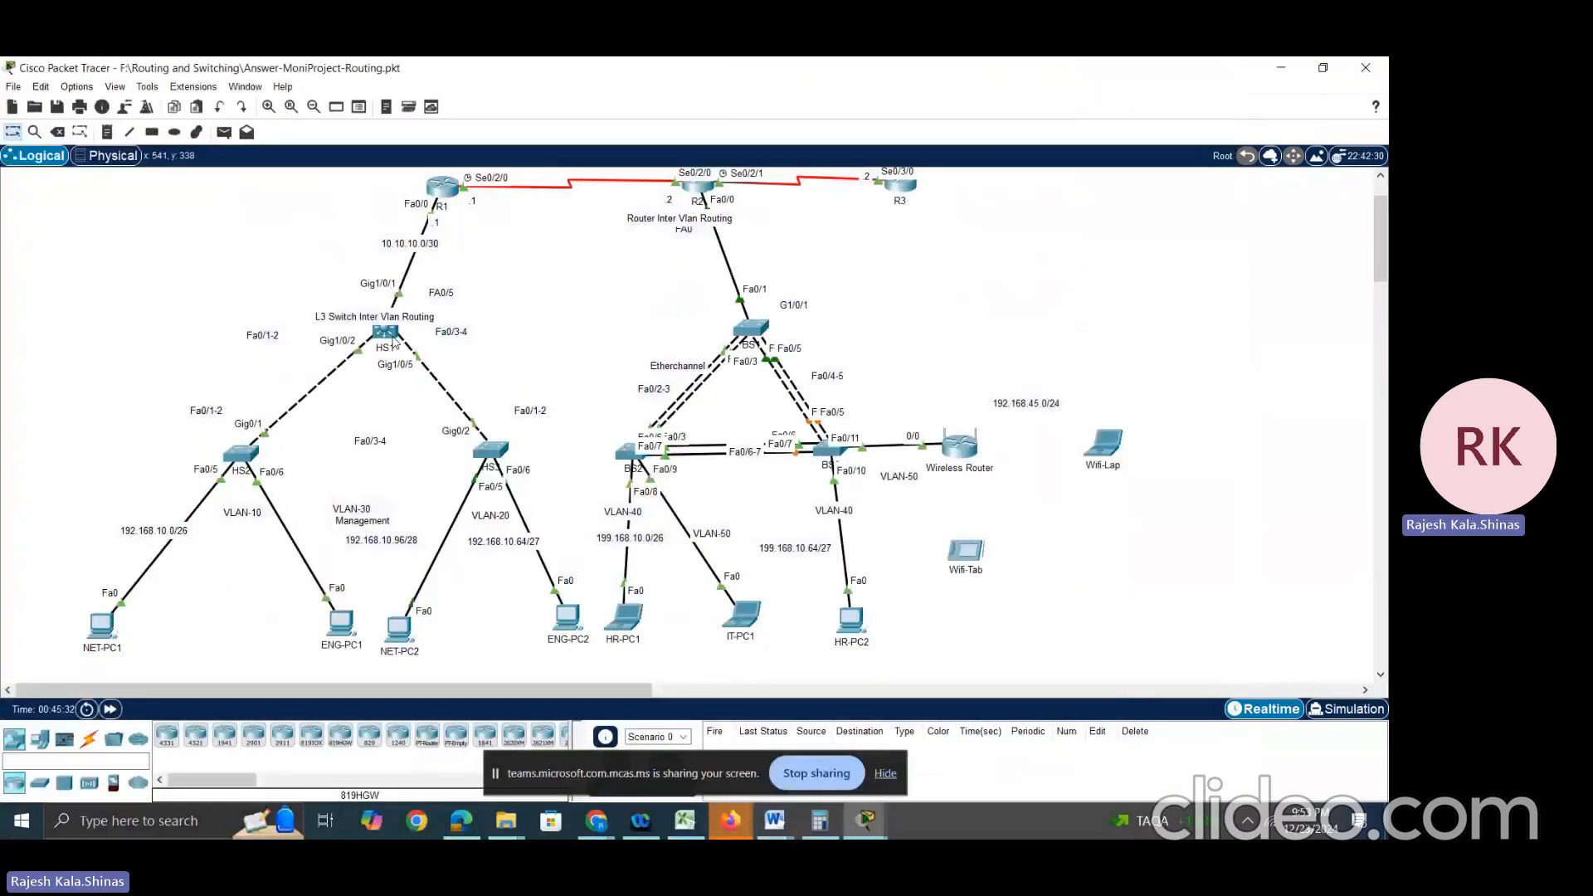
# Step: Return to HS1's command line, end configuration mode and show the running configuration
pyautogui.click(390, 335)
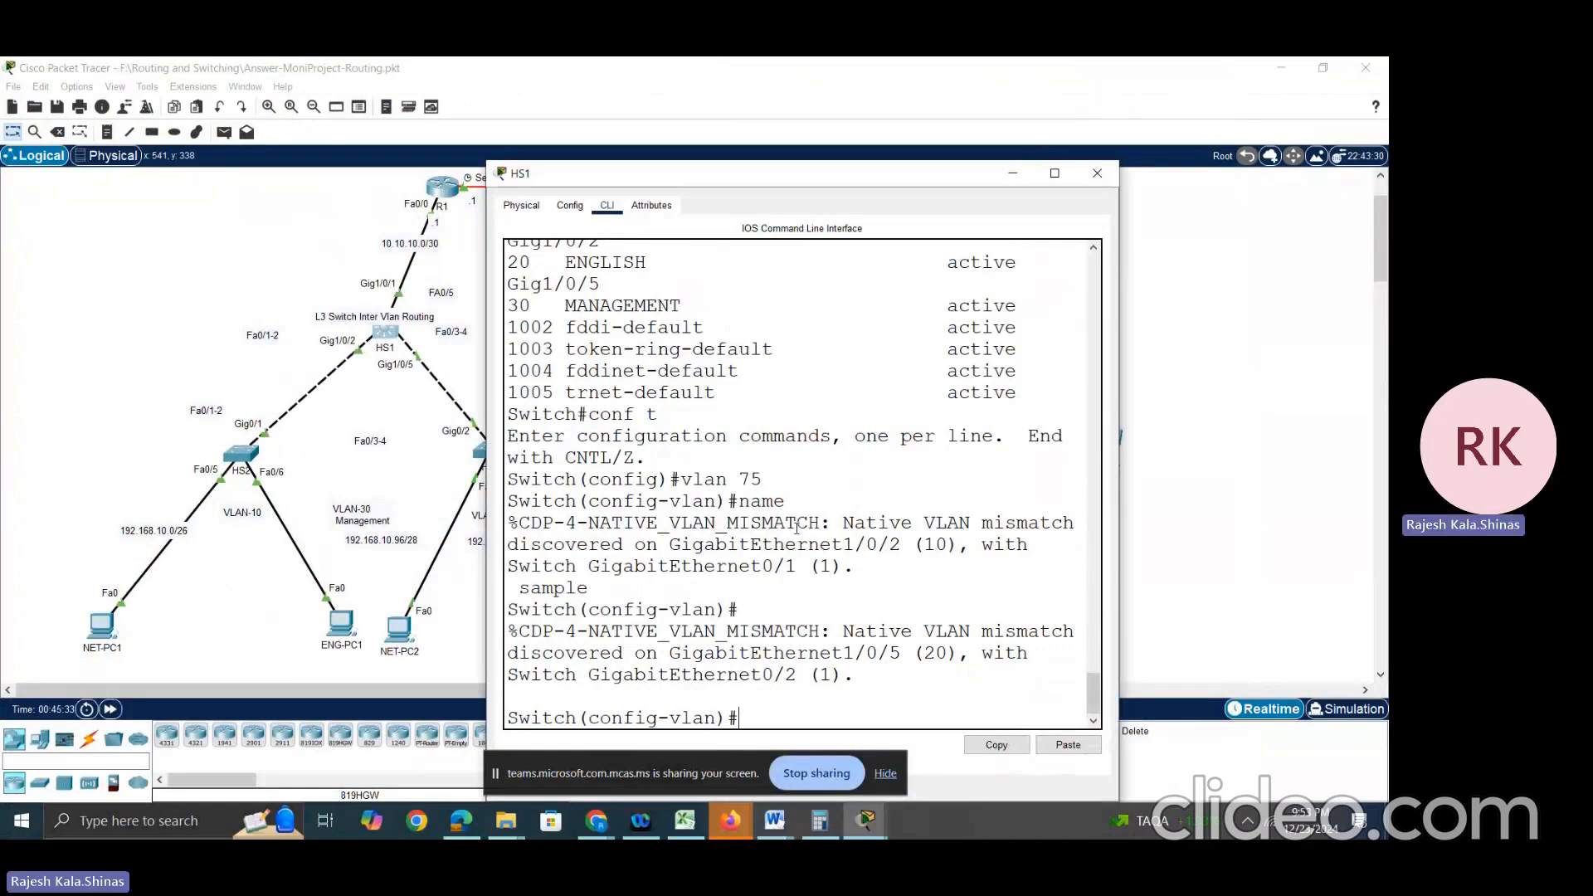
pyautogui.write('end')
pyautogui.press('Return')
pyautogui.write('sh')
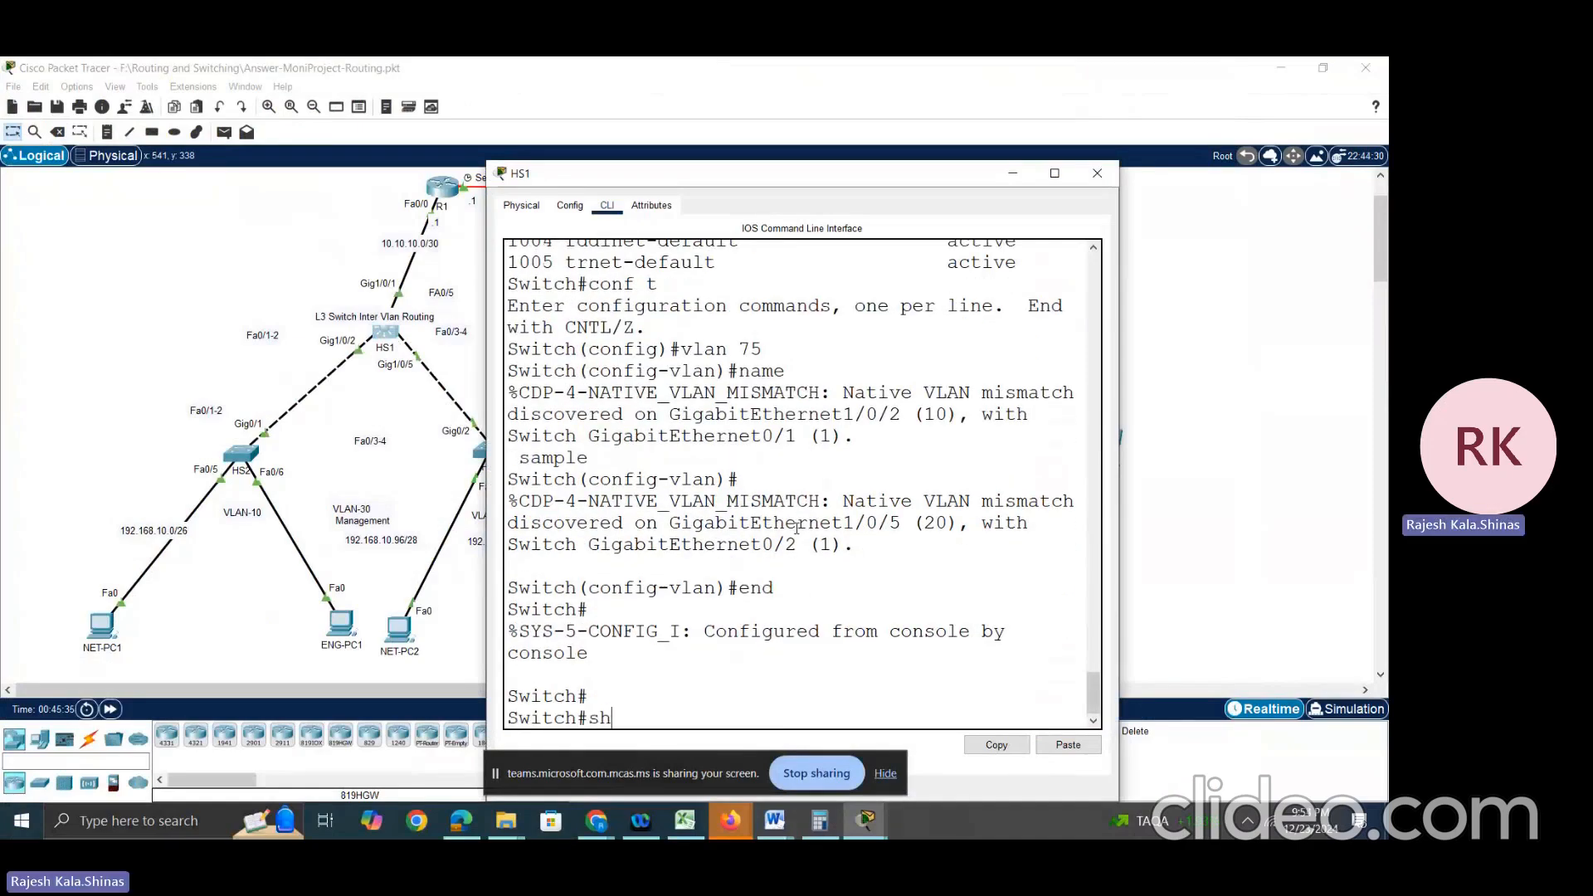
pyautogui.write(' run')
pyautogui.press('Return')
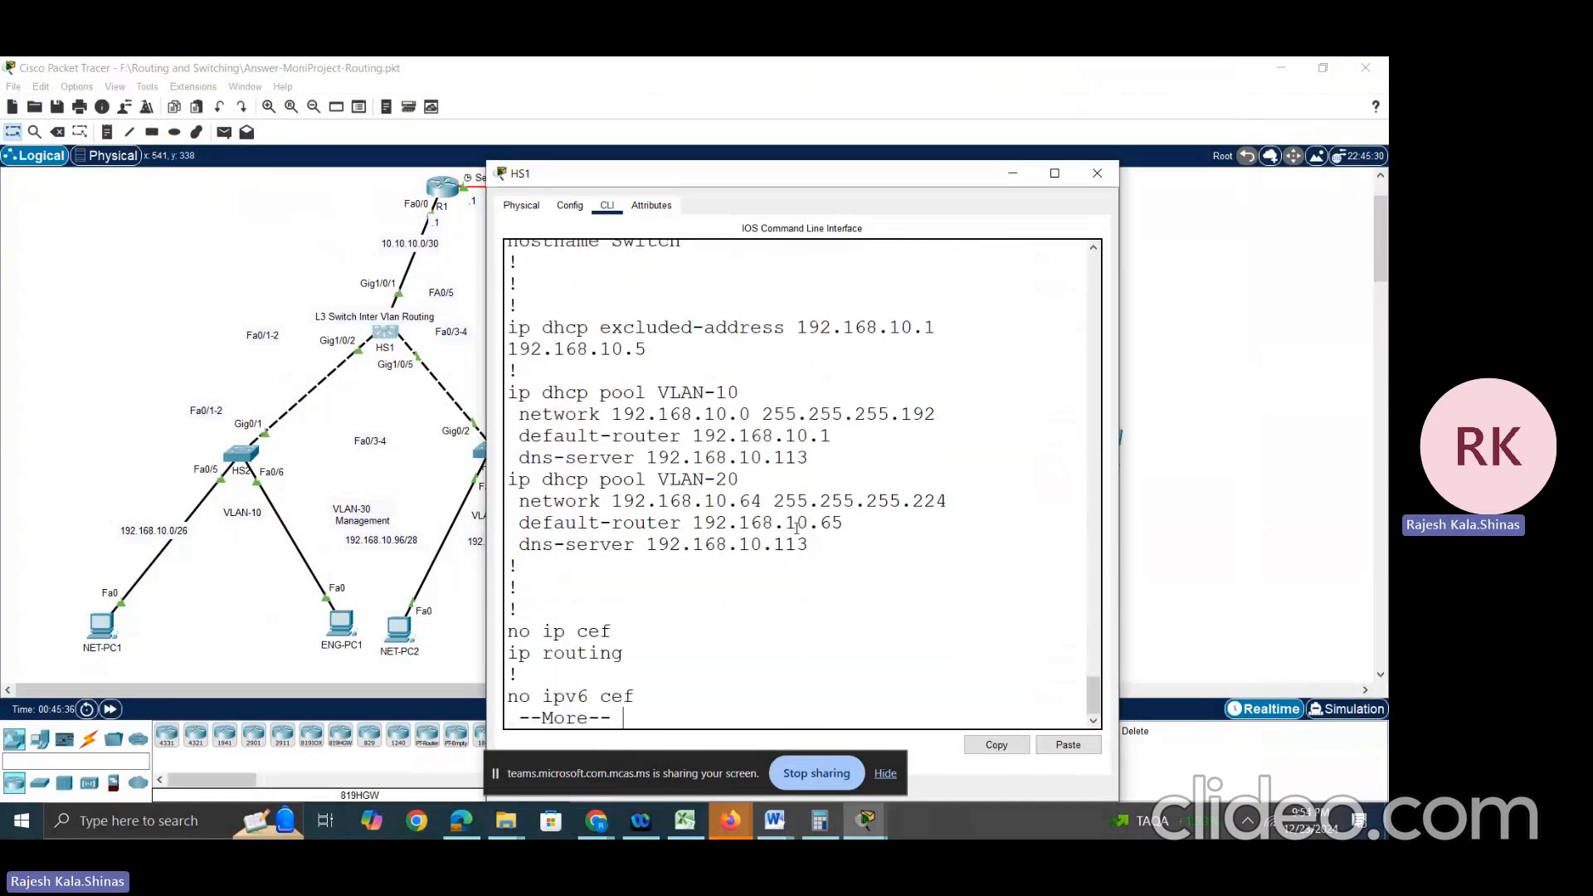
# Step: Page to GigabitEthernet1/0/2 in the running configuration and examine its access VLAN and switchport mode
pyautogui.press('Return')
pyautogui.press('Return')
pyautogui.press('Return')
pyautogui.press('Return')
pyautogui.press('Return')
pyautogui.press('Return')
pyautogui.press('Return')
pyautogui.press('Return')
pyautogui.press('Return')
pyautogui.press('Return')
pyautogui.press('Return')
pyautogui.press('Return')
pyautogui.press('Return')
pyautogui.press('Return')
pyautogui.press('Return')
pyautogui.press('Return')
pyautogui.press('Return')
pyautogui.press('Return')
pyautogui.press('Return')
pyautogui.press('Return')
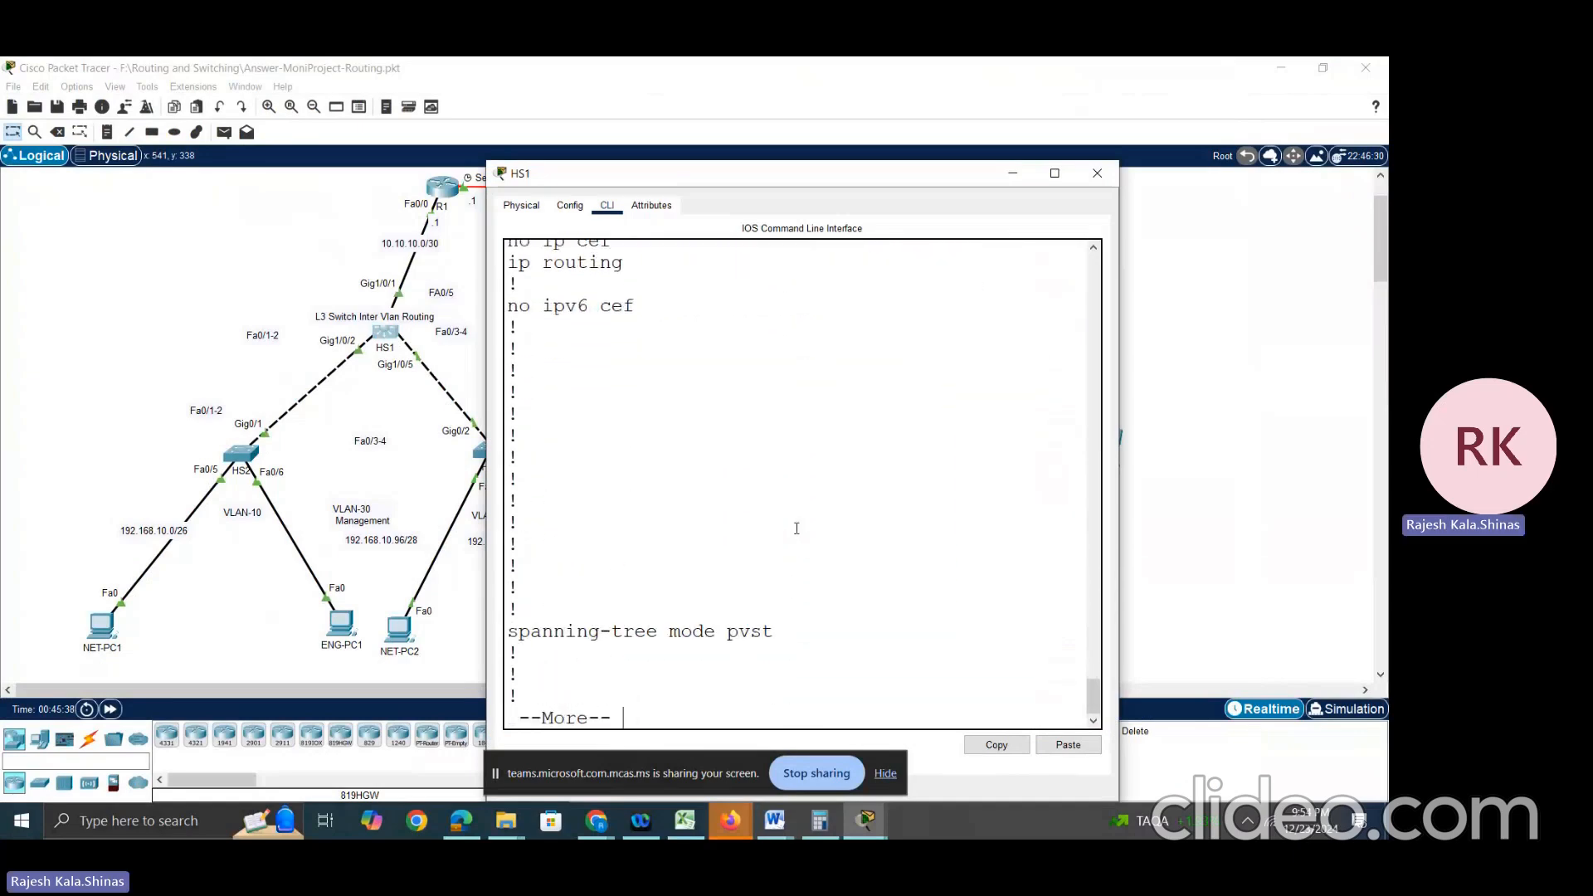
pyautogui.press('Return')
pyautogui.press('Return')
pyautogui.press('Return')
pyautogui.press('Return')
pyautogui.press('Return')
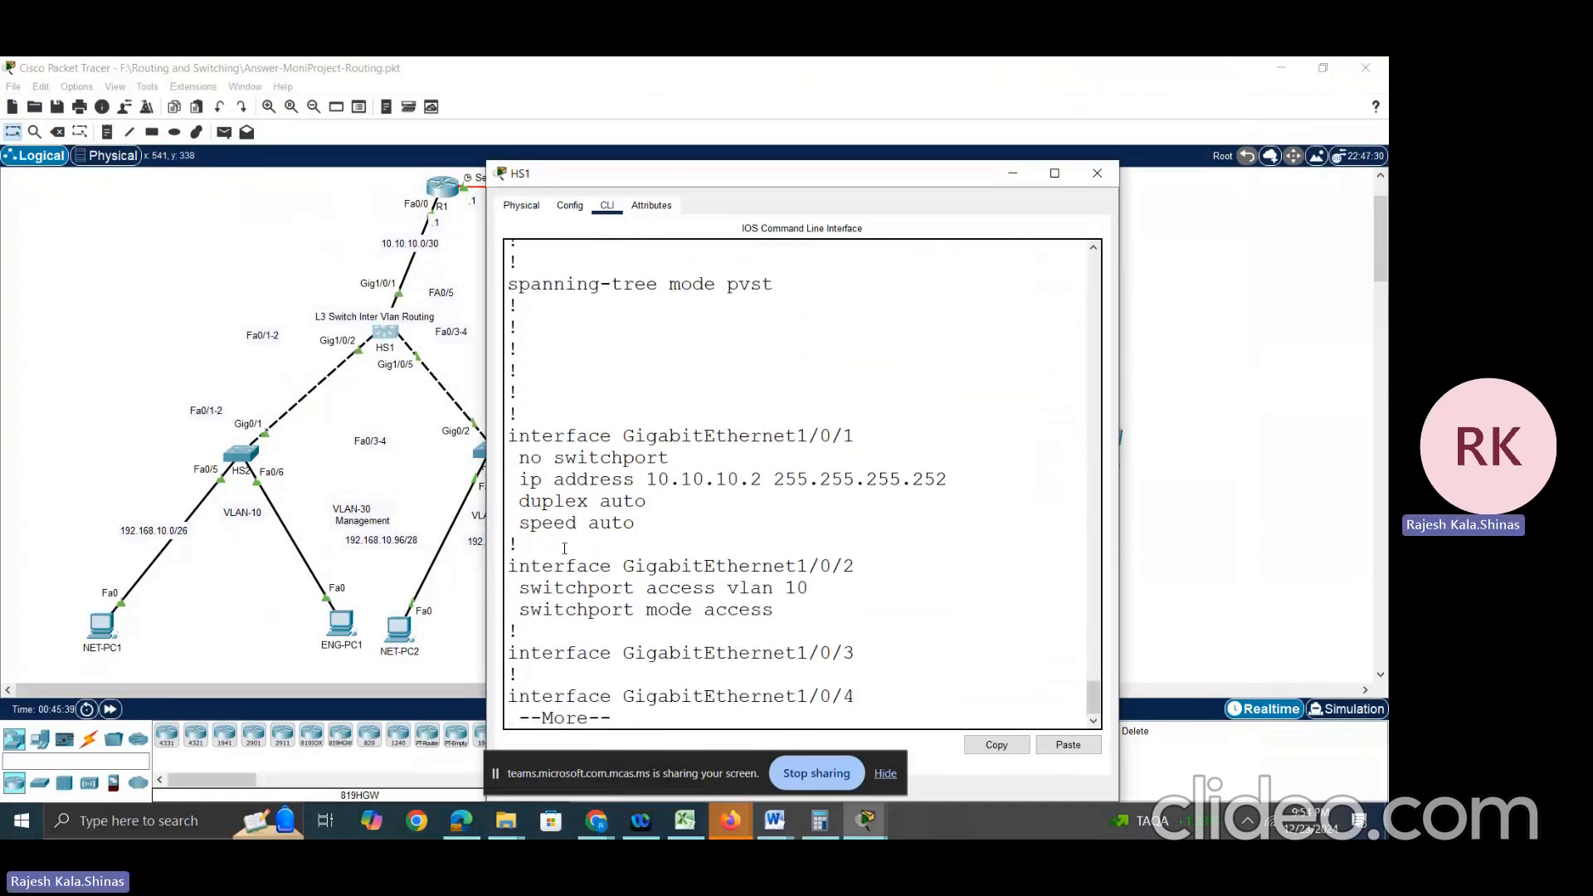
pyautogui.moveTo(518, 567); pyautogui.dragTo(859, 566)
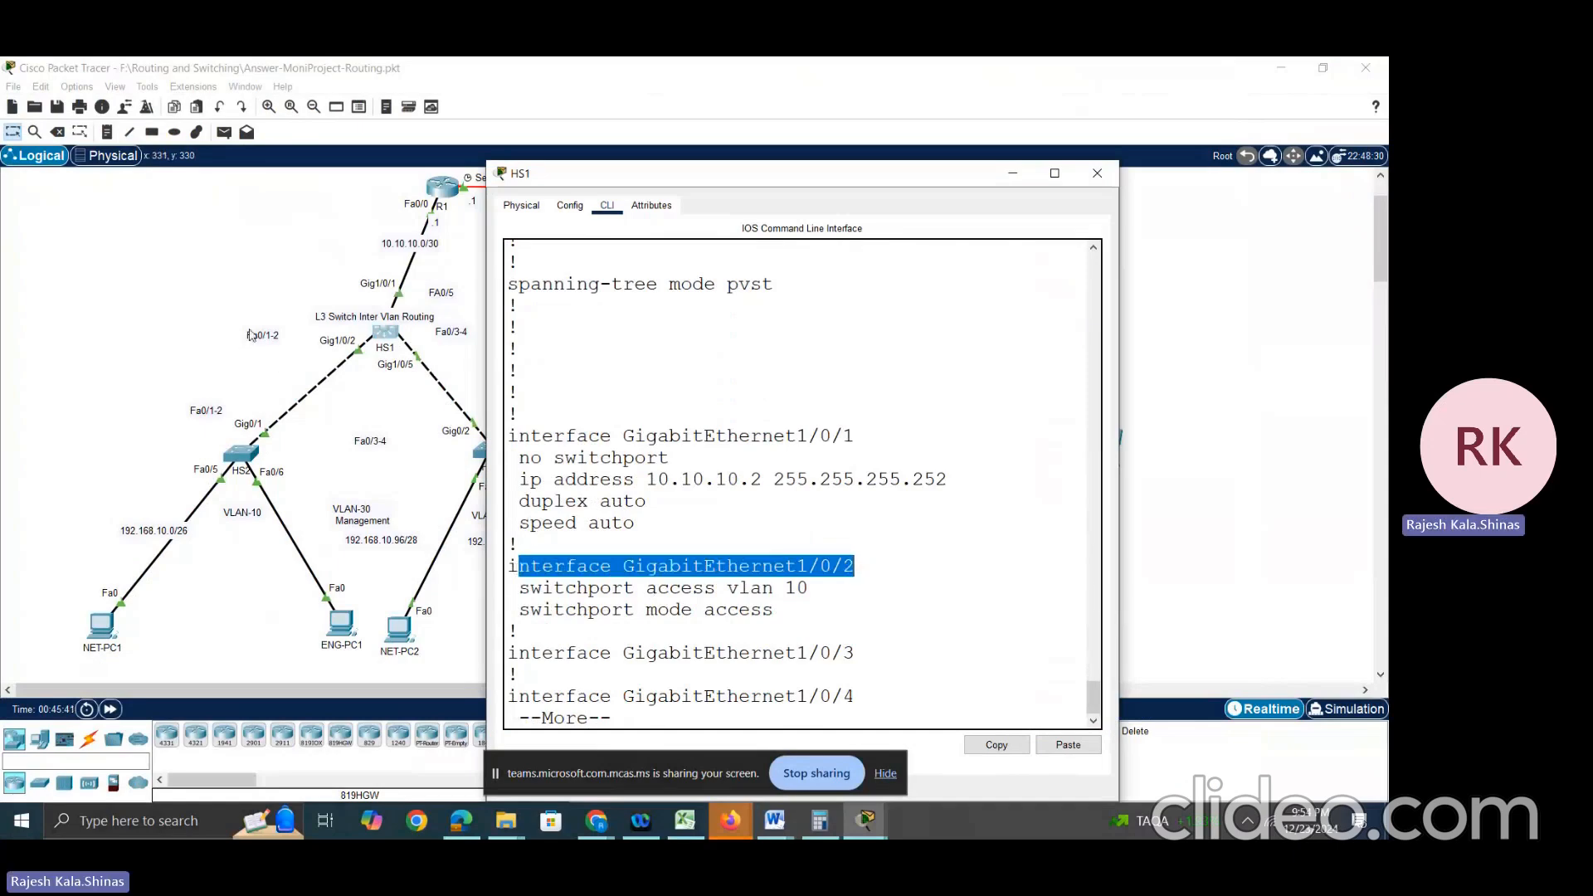
pyautogui.moveTo(773, 611); pyautogui.dragTo(531, 611)
pyautogui.moveTo(813, 597); pyautogui.dragTo(761, 587)
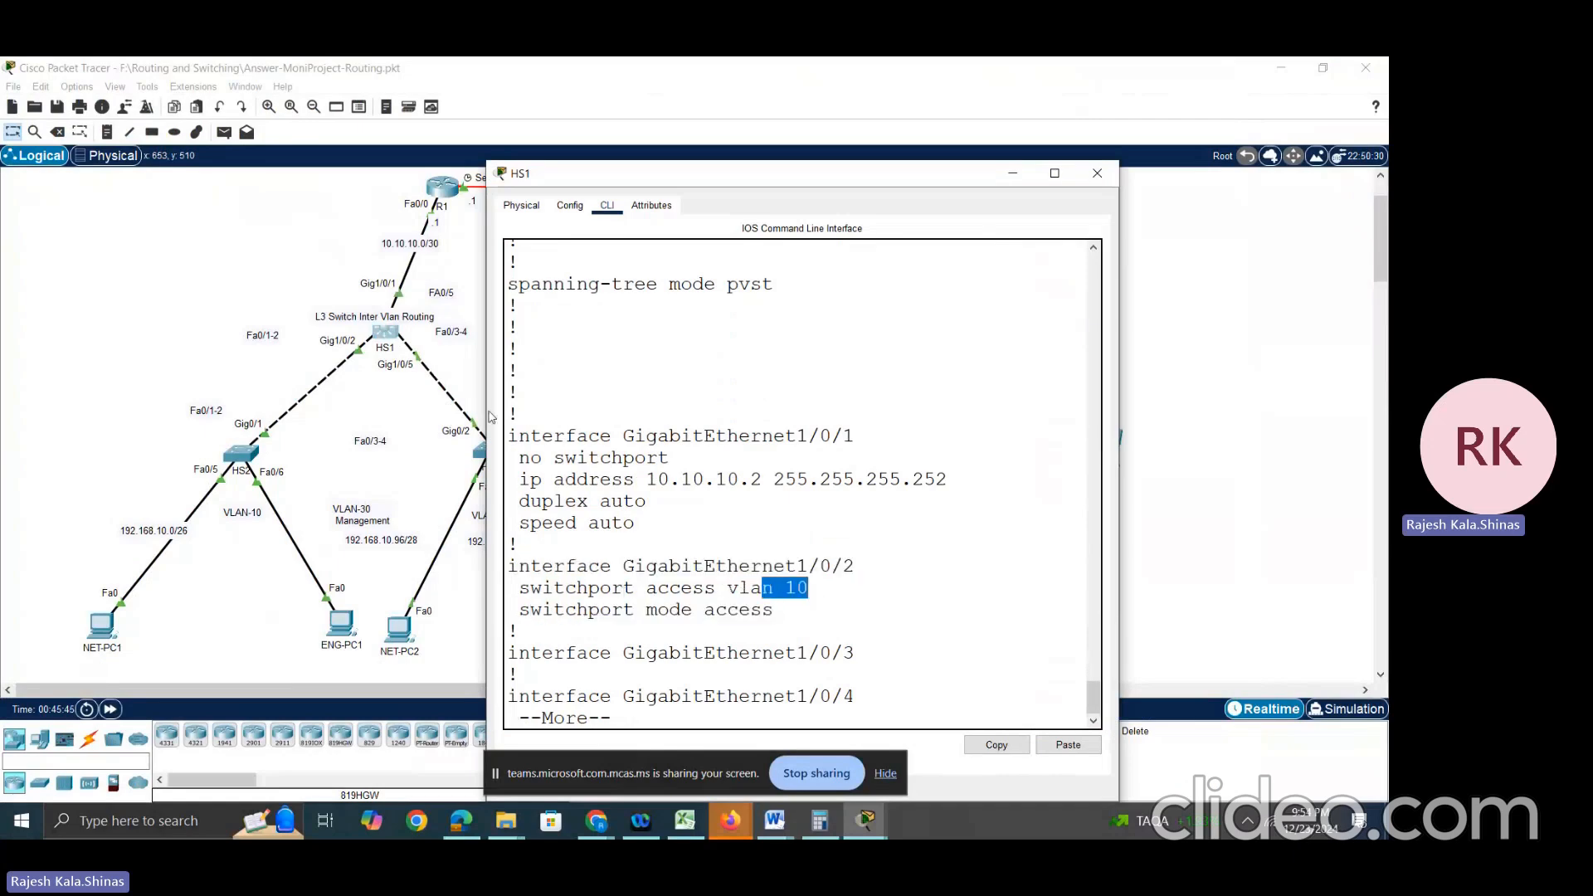
# Step: Continue the listing to GigabitEthernet1/0/5 and examine its access VLAN and switchport mode
pyautogui.press('Return')
pyautogui.press('Return')
pyautogui.press('Return')
pyautogui.press('Return')
pyautogui.press('Return')
pyautogui.press('Return')
pyautogui.press('Return')
pyautogui.press('Return')
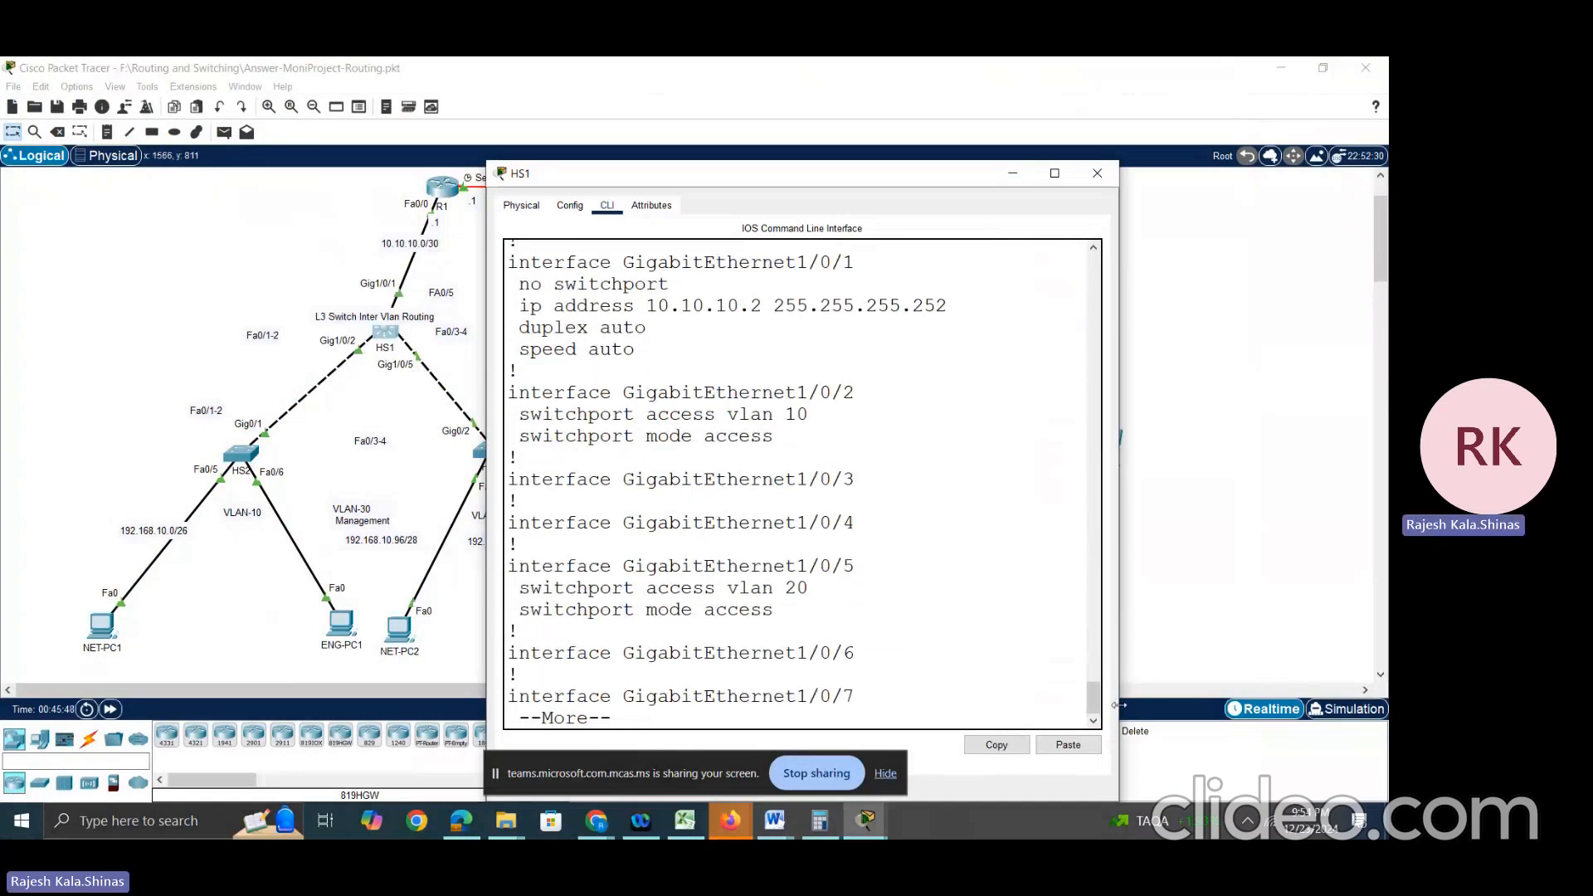
pyautogui.moveTo(798, 609); pyautogui.dragTo(516, 610)
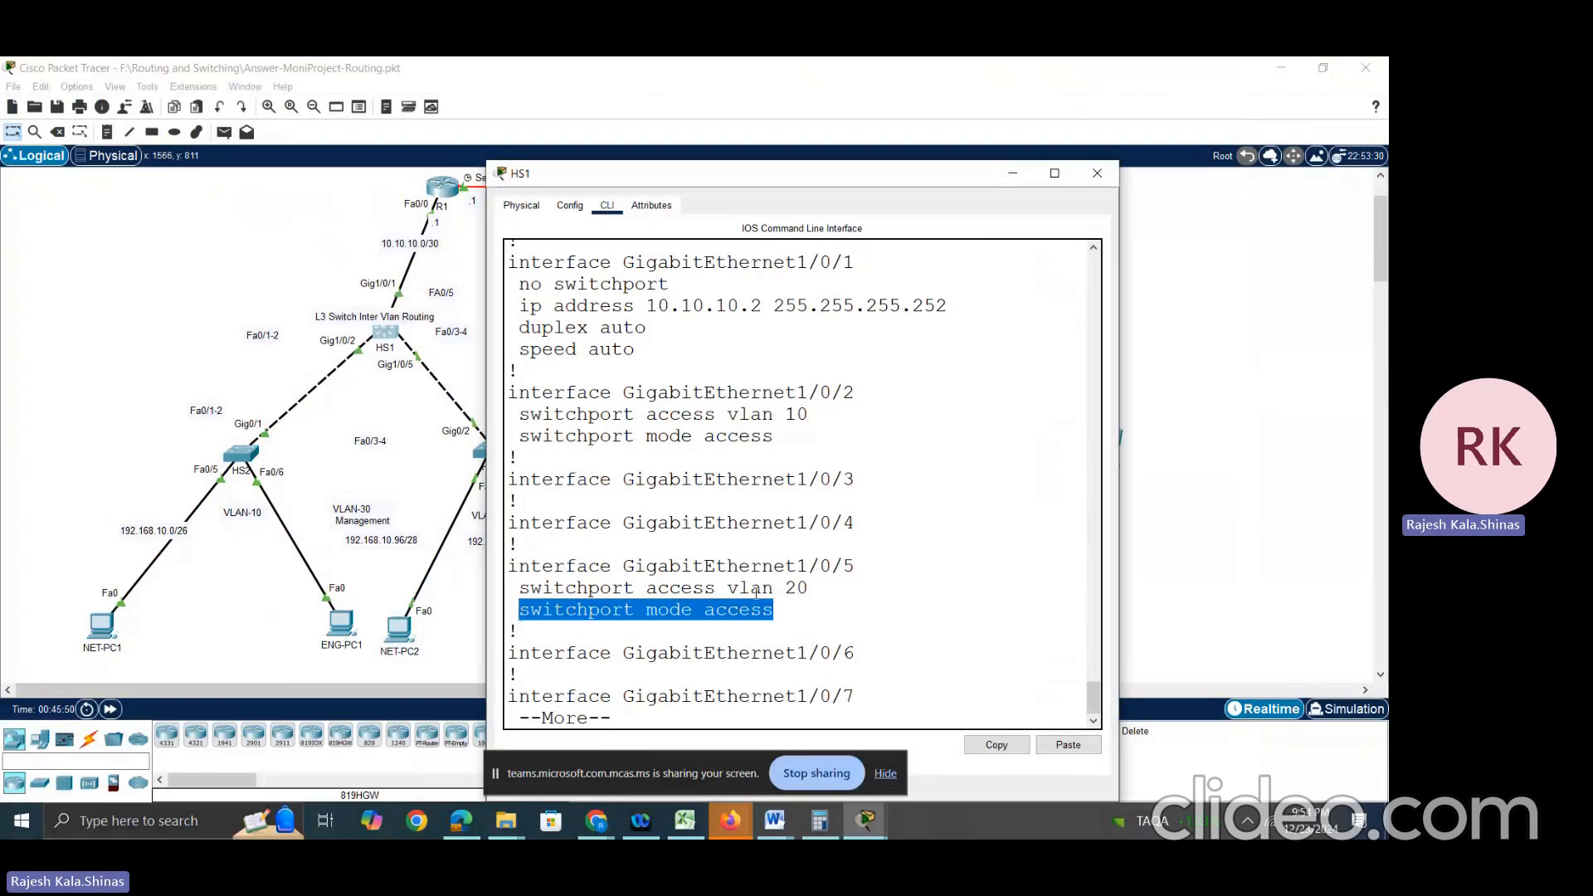
pyautogui.moveTo(824, 590); pyautogui.dragTo(624, 591)
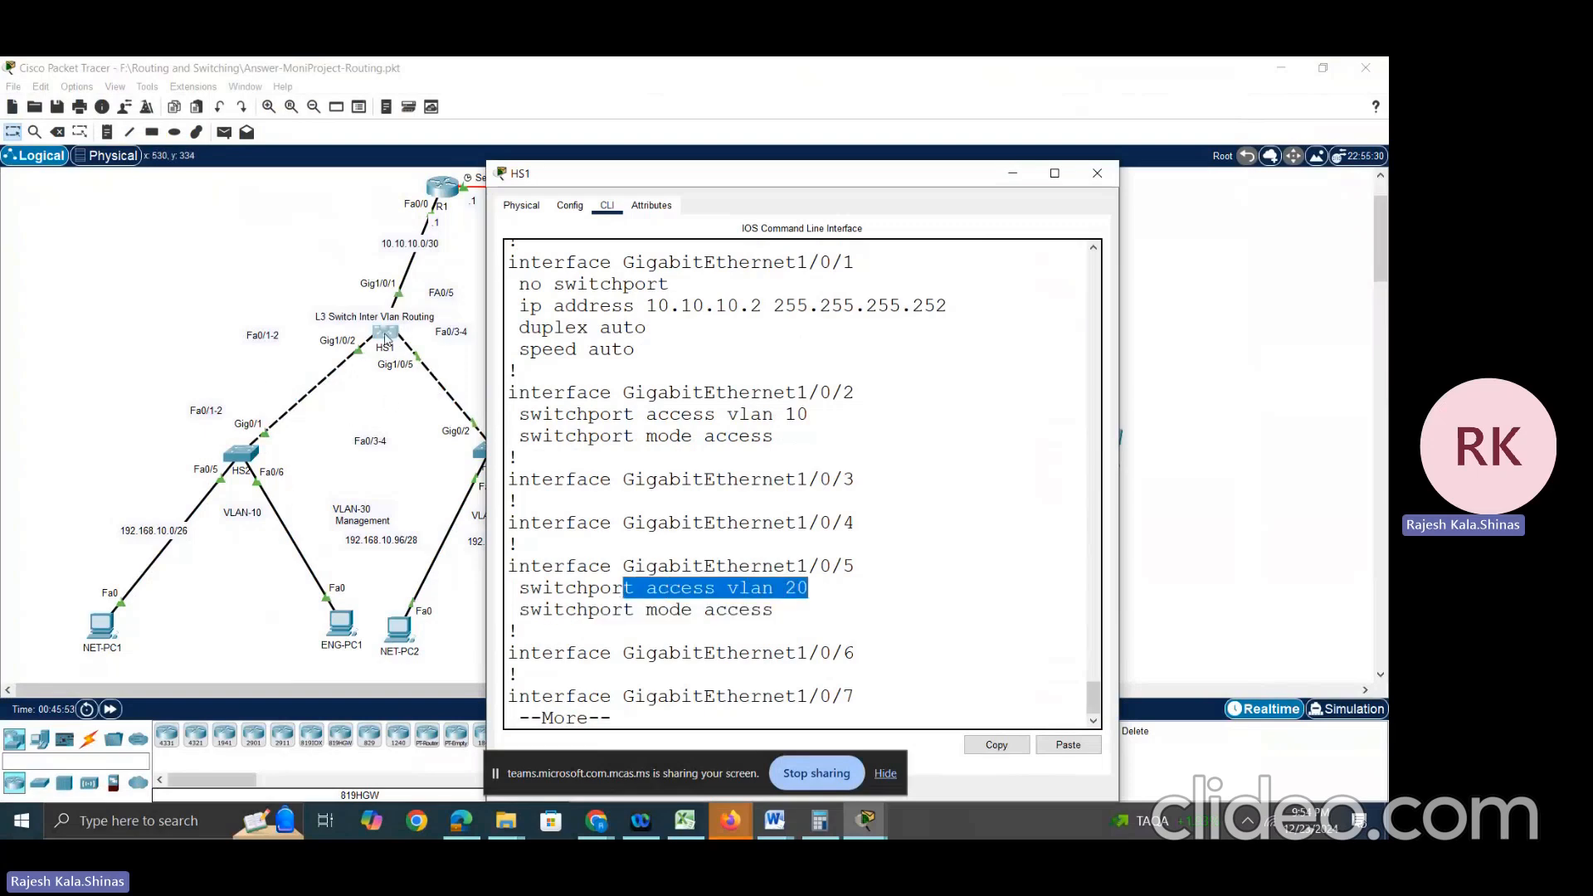
# Step: Check the topology, reopen HS1's command line and restart the running configuration listing from its beginning
pyautogui.click(370, 368)
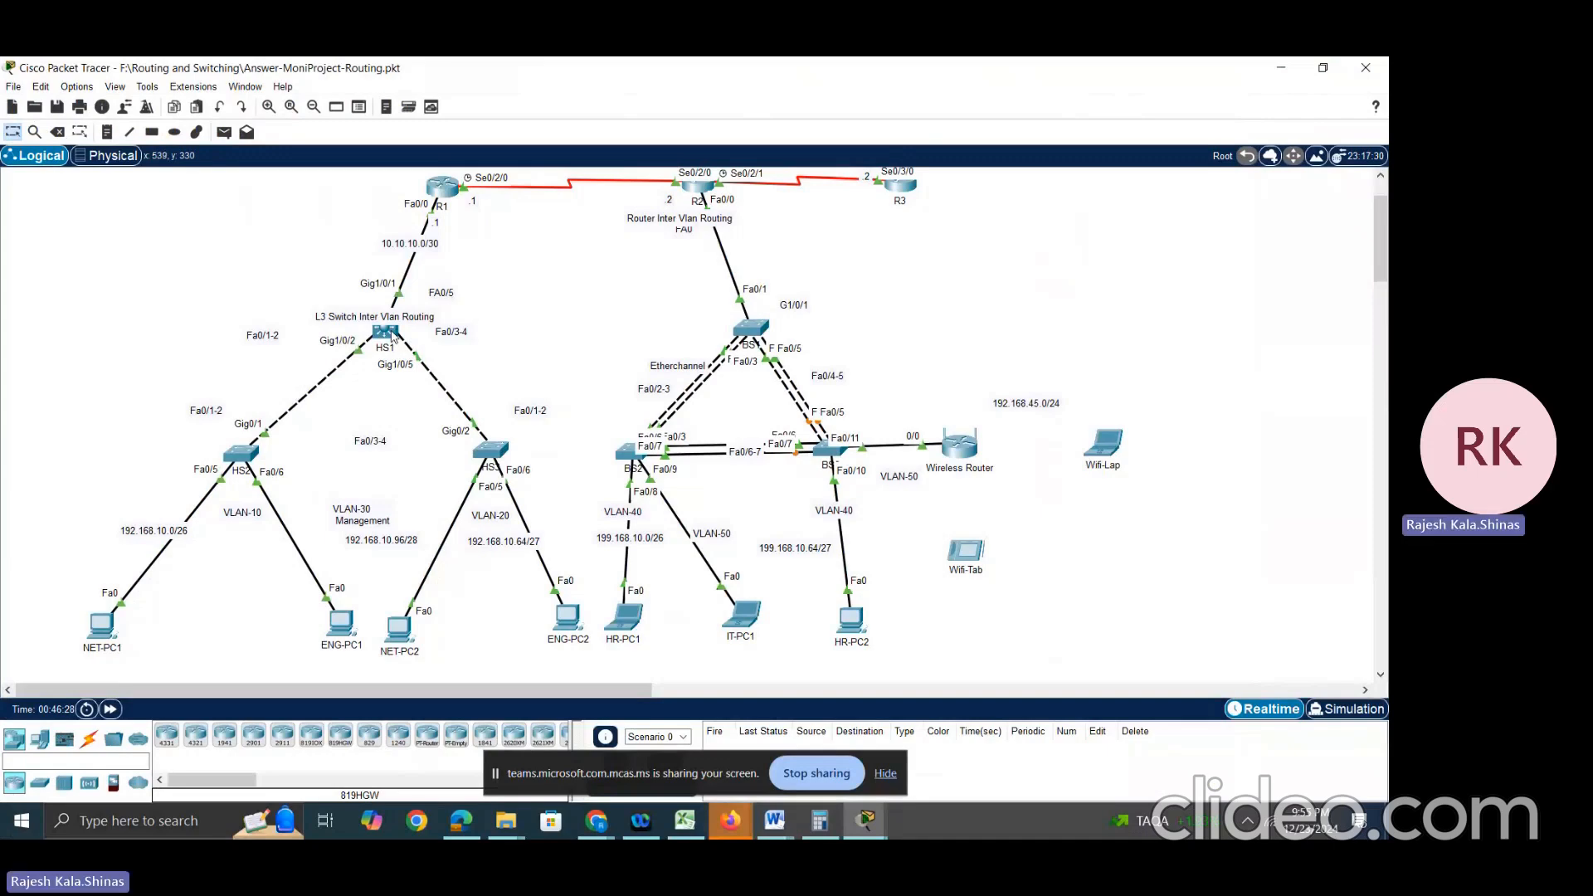
pyautogui.moveTo(394, 337)
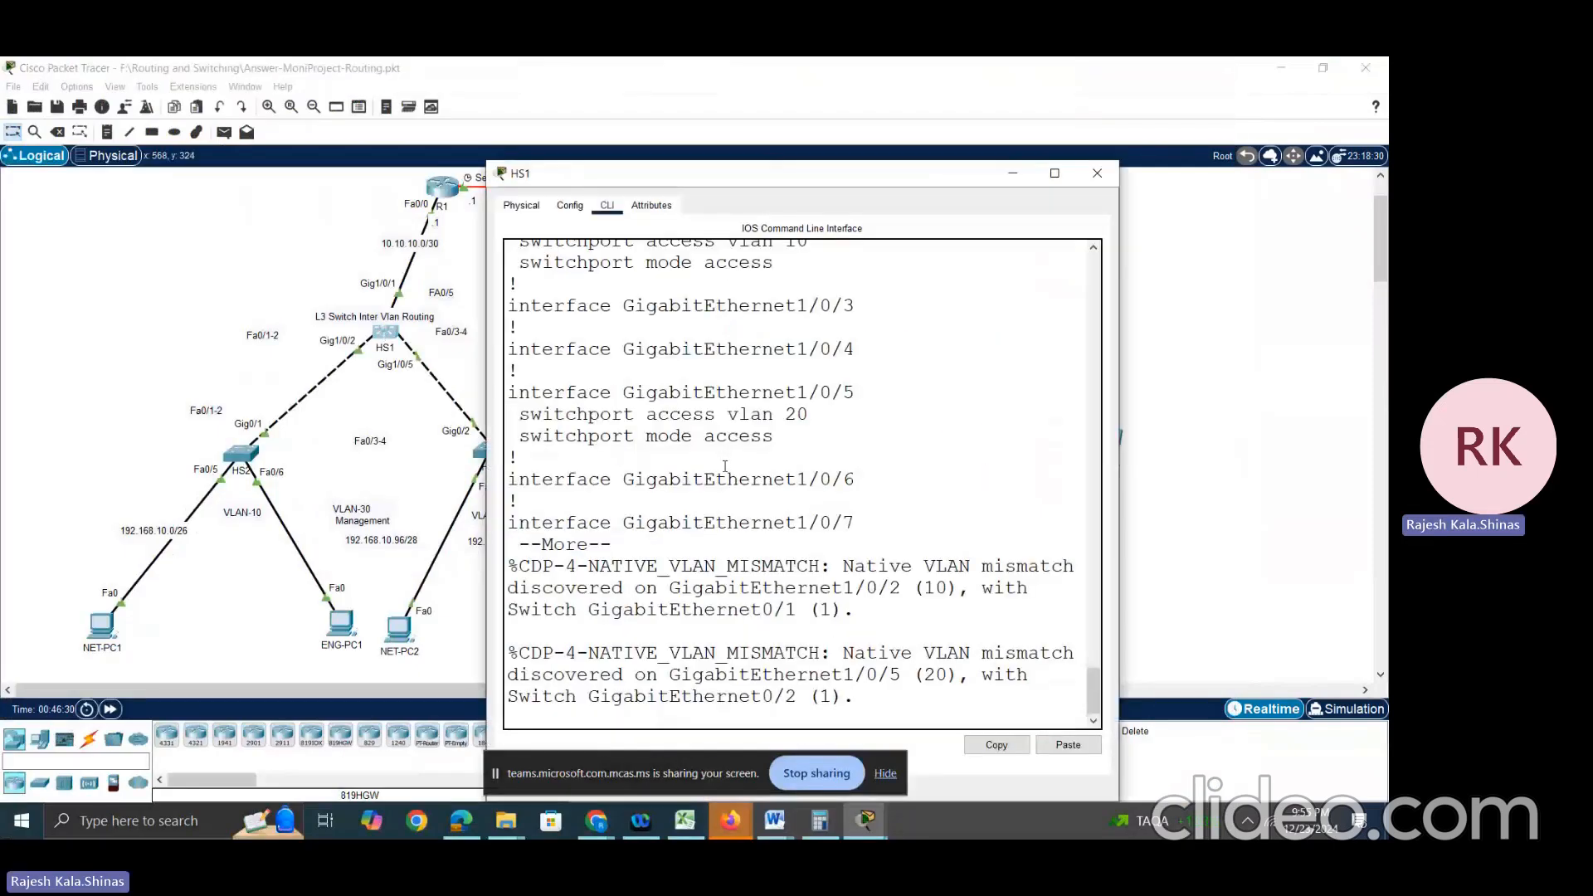
pyautogui.scroll(1, 725, 467)
pyautogui.press('Return')
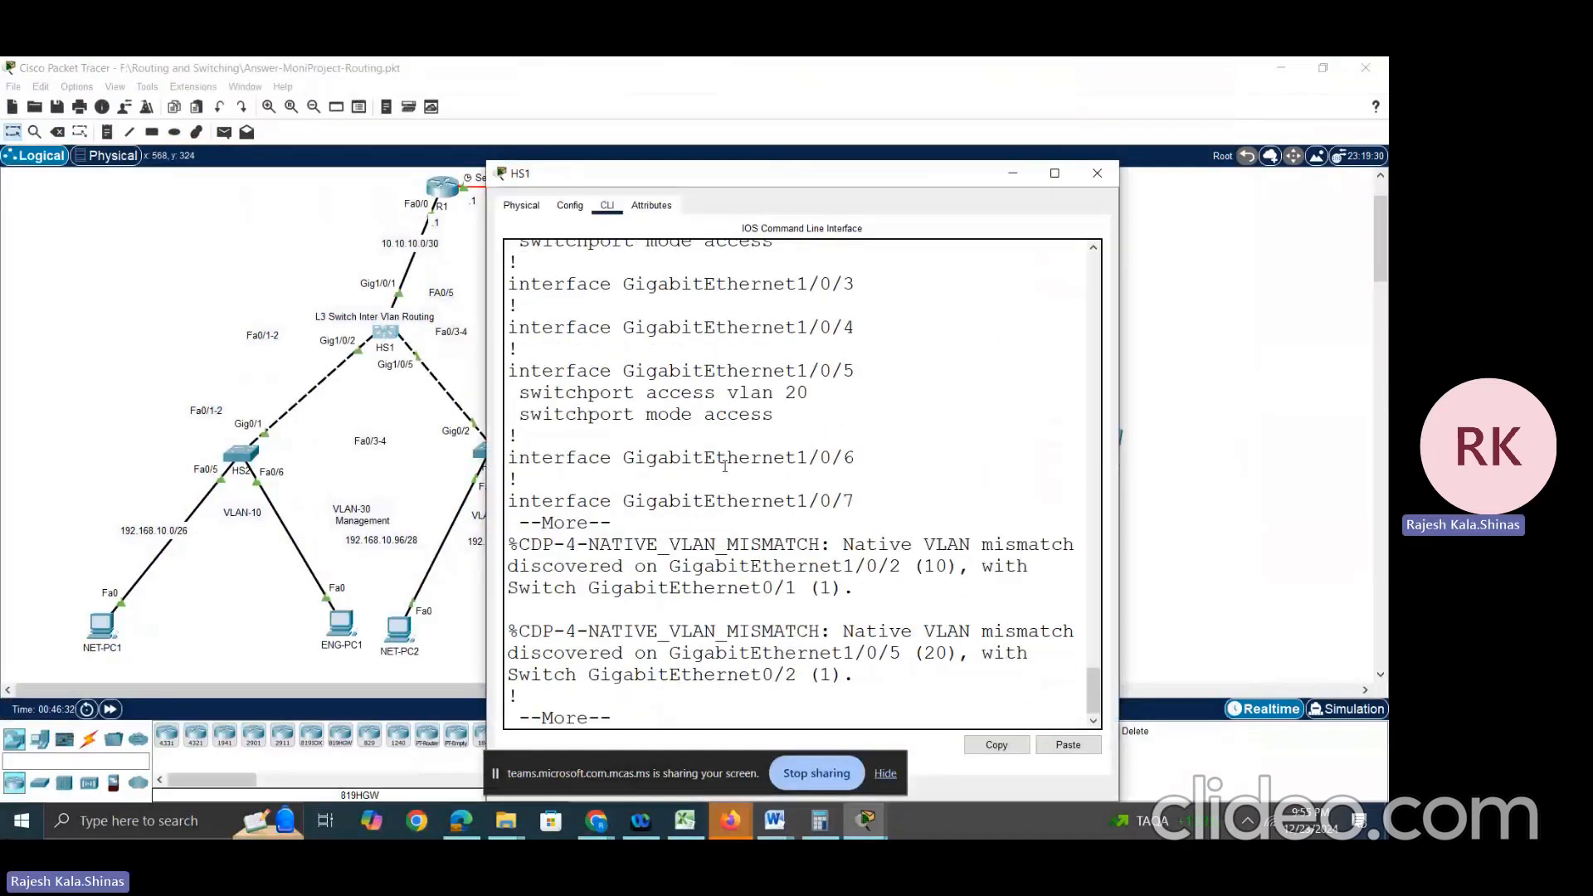
pyautogui.press('q')
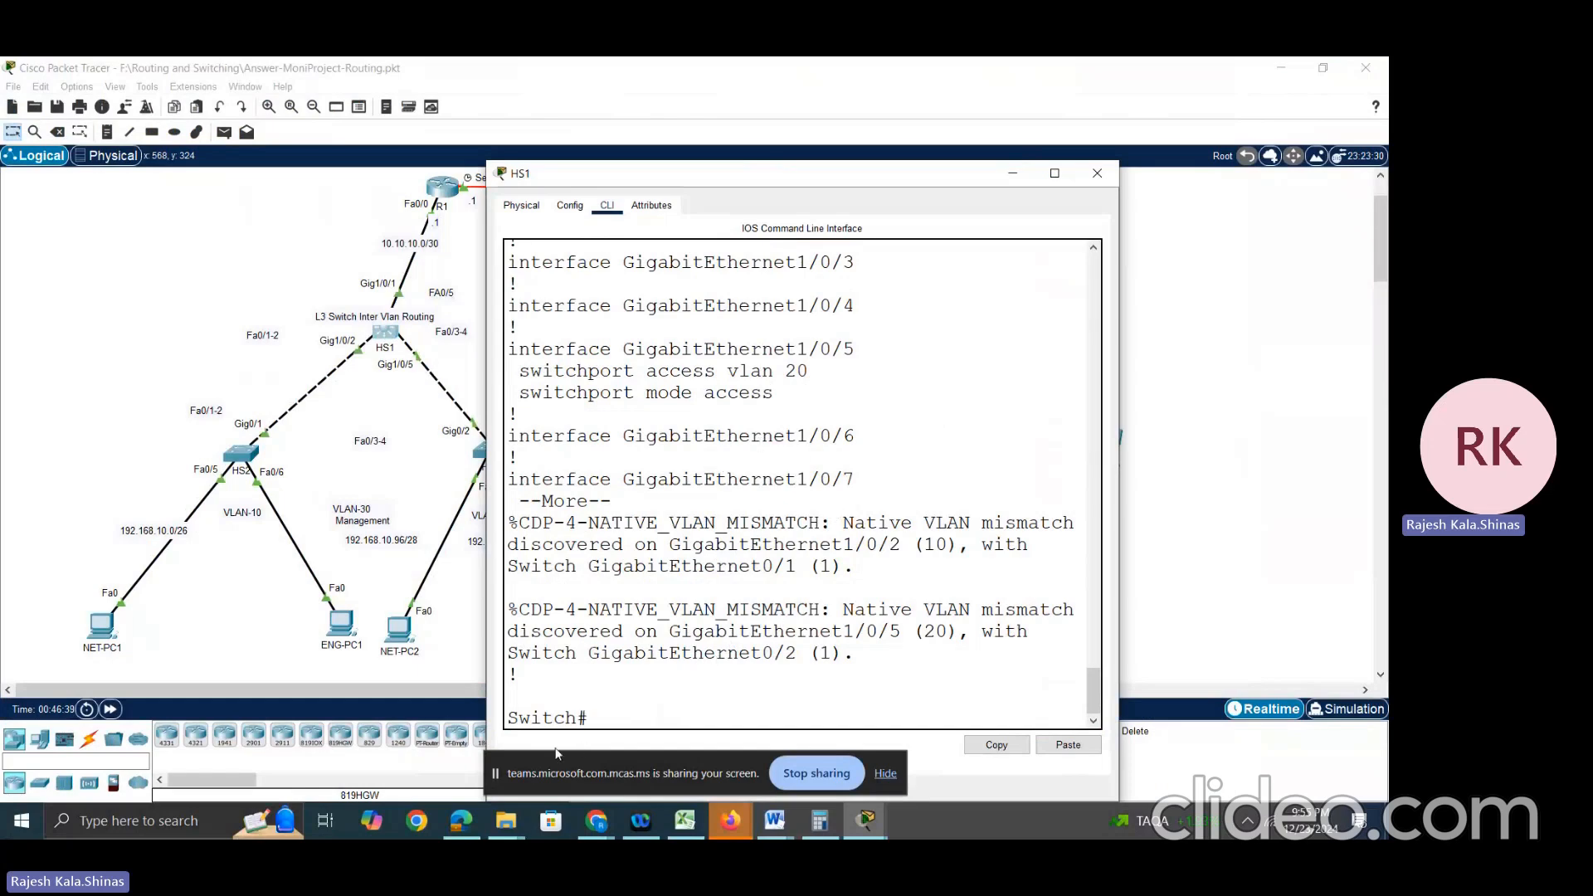
pyautogui.write('sh run')
pyautogui.press('Return')
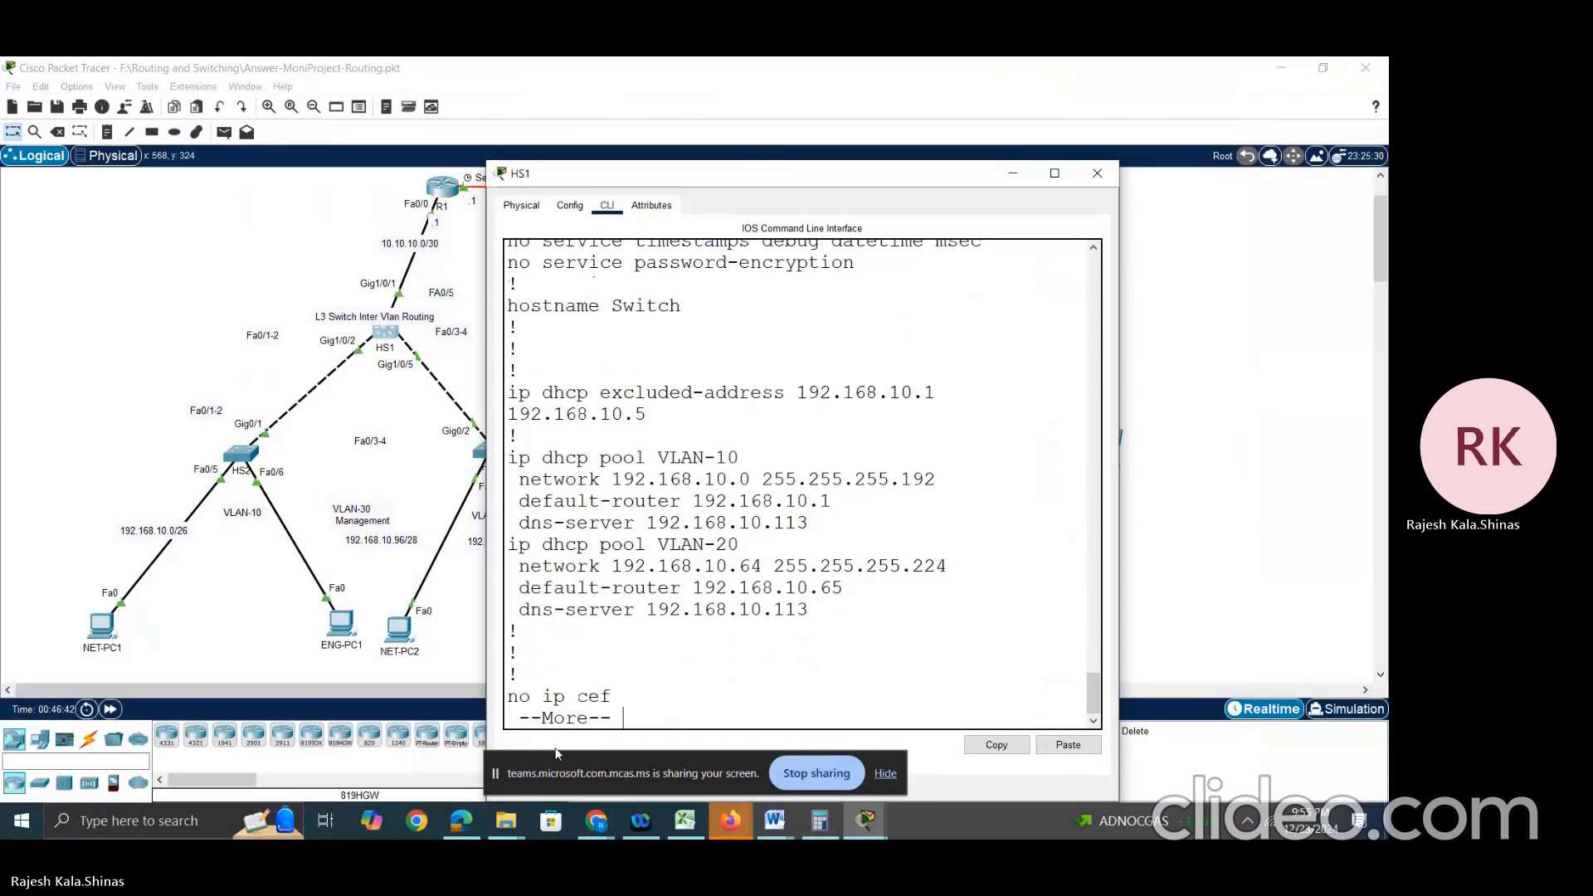
# Step: Advance HS1's running configuration listing to the global routing lines and examine the ip routing command
pyautogui.press('space')
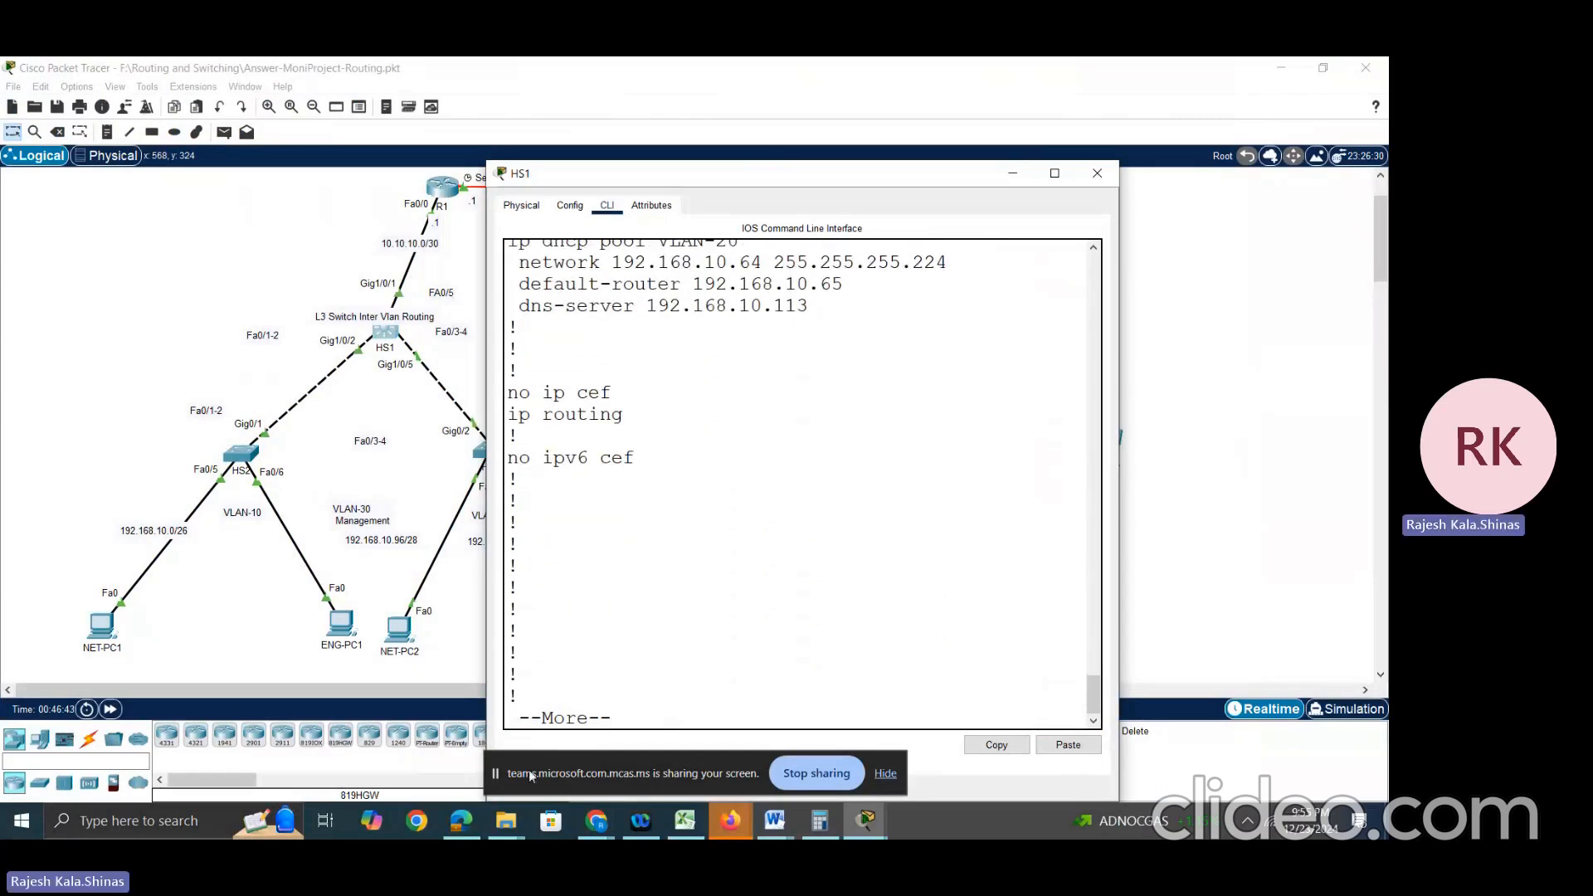
pyautogui.moveTo(625, 414); pyautogui.dragTo(512, 414)
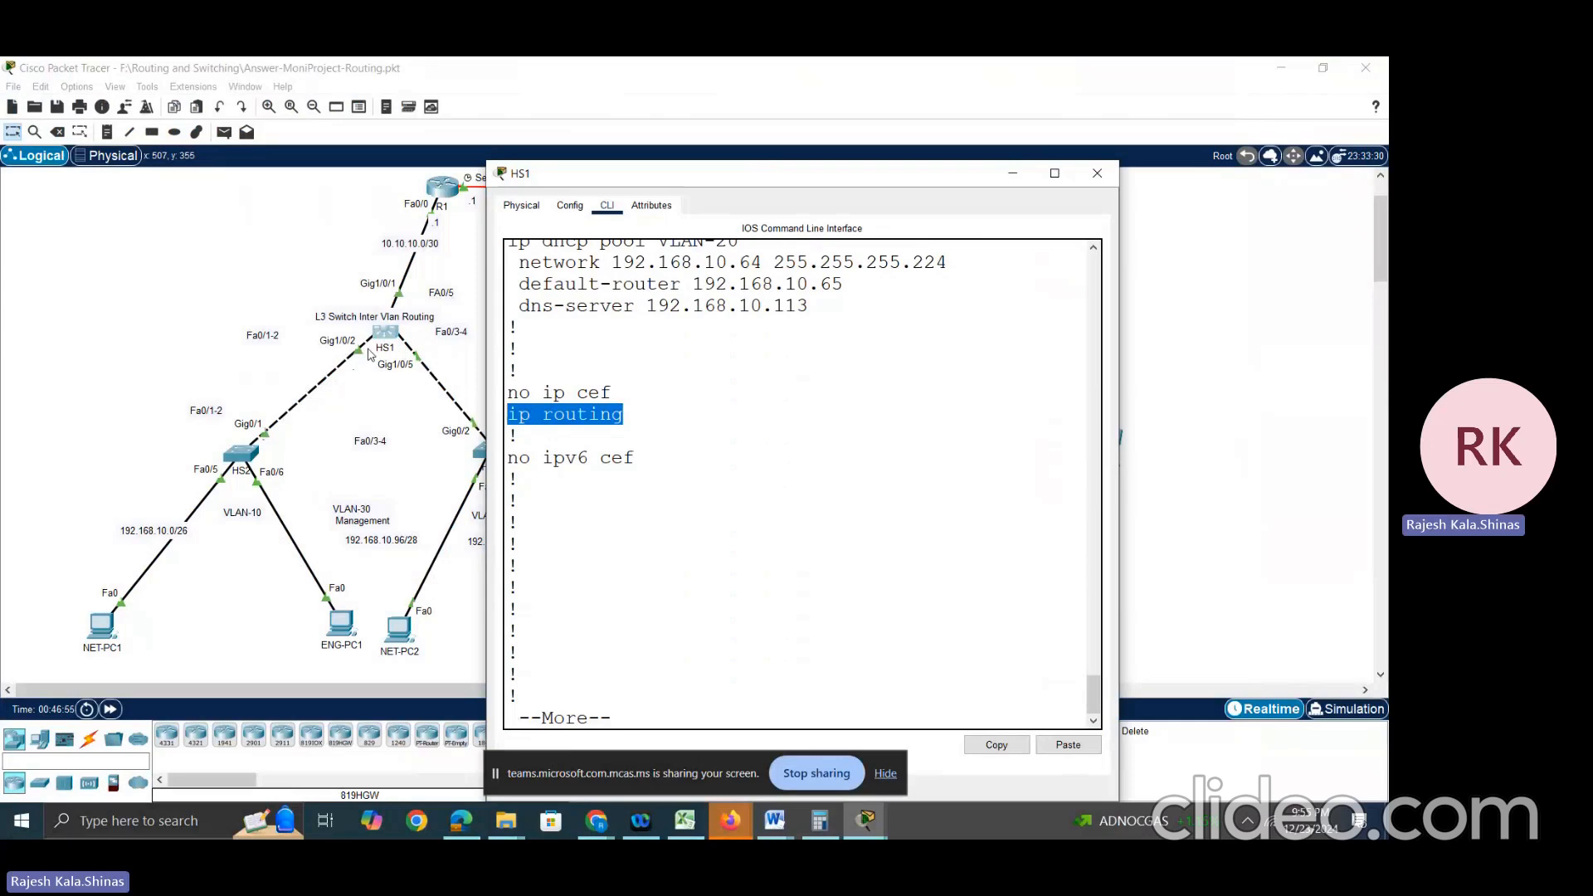
pyautogui.click(806, 650)
# Step: Page through the physical interfaces of the running configuration to the Vlan10, Vlan20 and Vlan30 interface sections
pyautogui.press('Return')
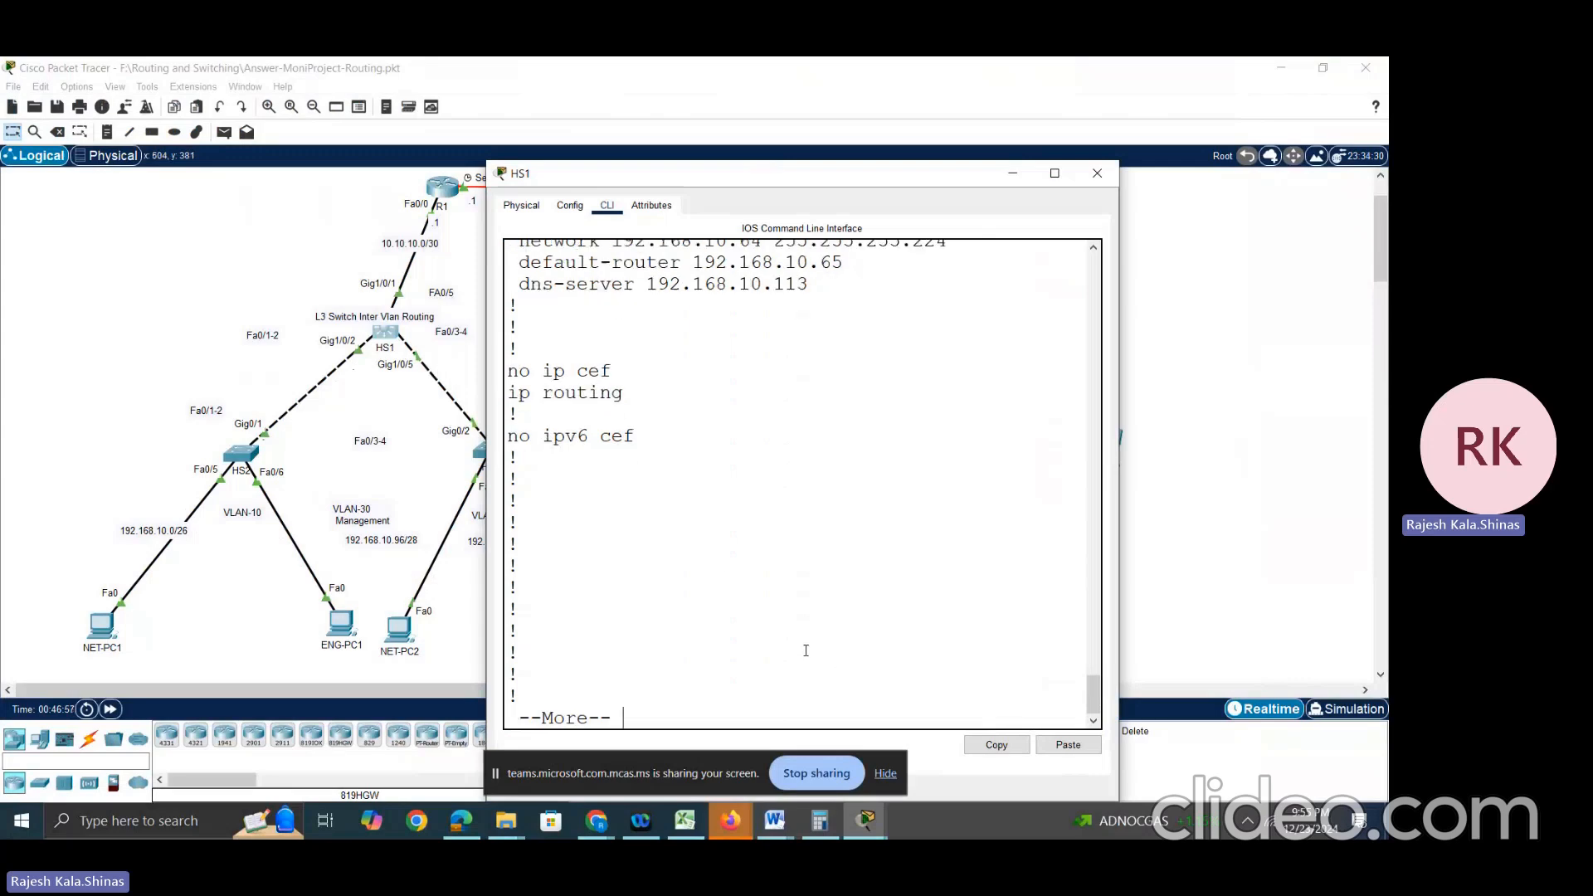
pyautogui.press('Return')
pyautogui.press('Return')
pyautogui.press('Return')
pyautogui.press('Return')
pyautogui.press('Return')
pyautogui.press('Return')
pyautogui.press('Return')
pyautogui.press('Return')
pyautogui.press('Return')
pyautogui.press('Return')
pyautogui.press('Return')
pyautogui.press('Return')
pyautogui.press('Return')
pyautogui.press('Return')
pyautogui.press('Return')
pyautogui.press('Return')
pyautogui.press('Return')
pyautogui.press('Return')
pyautogui.press('Return')
pyautogui.press('Return')
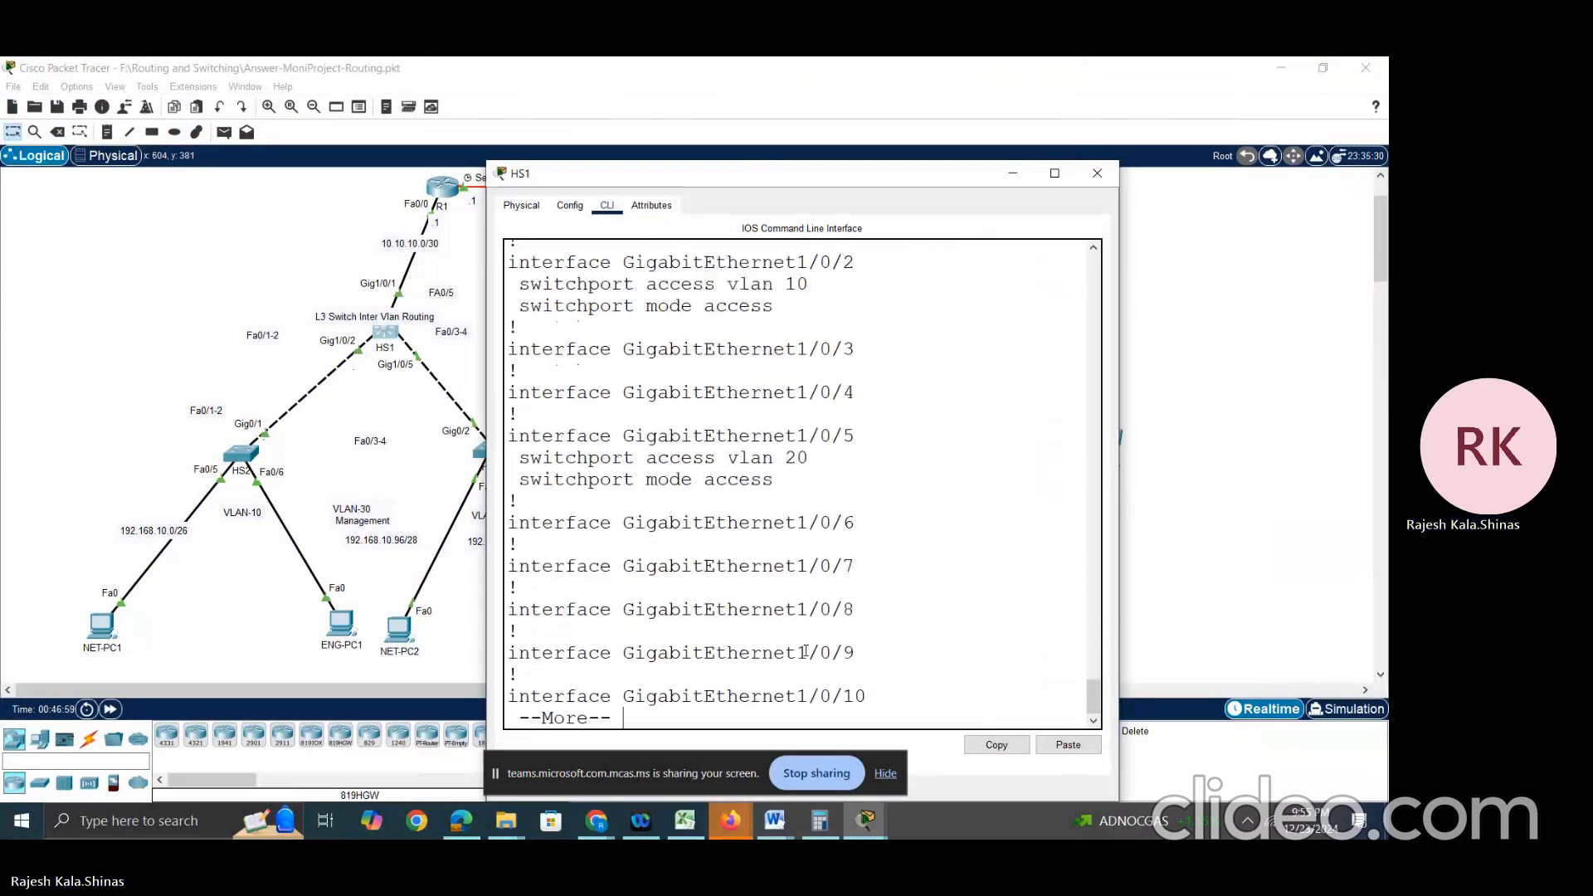
pyautogui.press('Return')
pyautogui.press('Return')
pyautogui.press('Return')
pyautogui.press('Return')
pyautogui.press('Return')
pyautogui.press('Return')
pyautogui.press('Return')
pyautogui.press('Return')
pyautogui.press('Return')
pyautogui.press('Return')
pyautogui.press('Return')
pyautogui.press('Return')
pyautogui.press('Return')
pyautogui.press('Return')
pyautogui.press('Return')
pyautogui.press('Return')
pyautogui.press('Return')
pyautogui.press('Return')
pyautogui.press('Return')
pyautogui.press('Return')
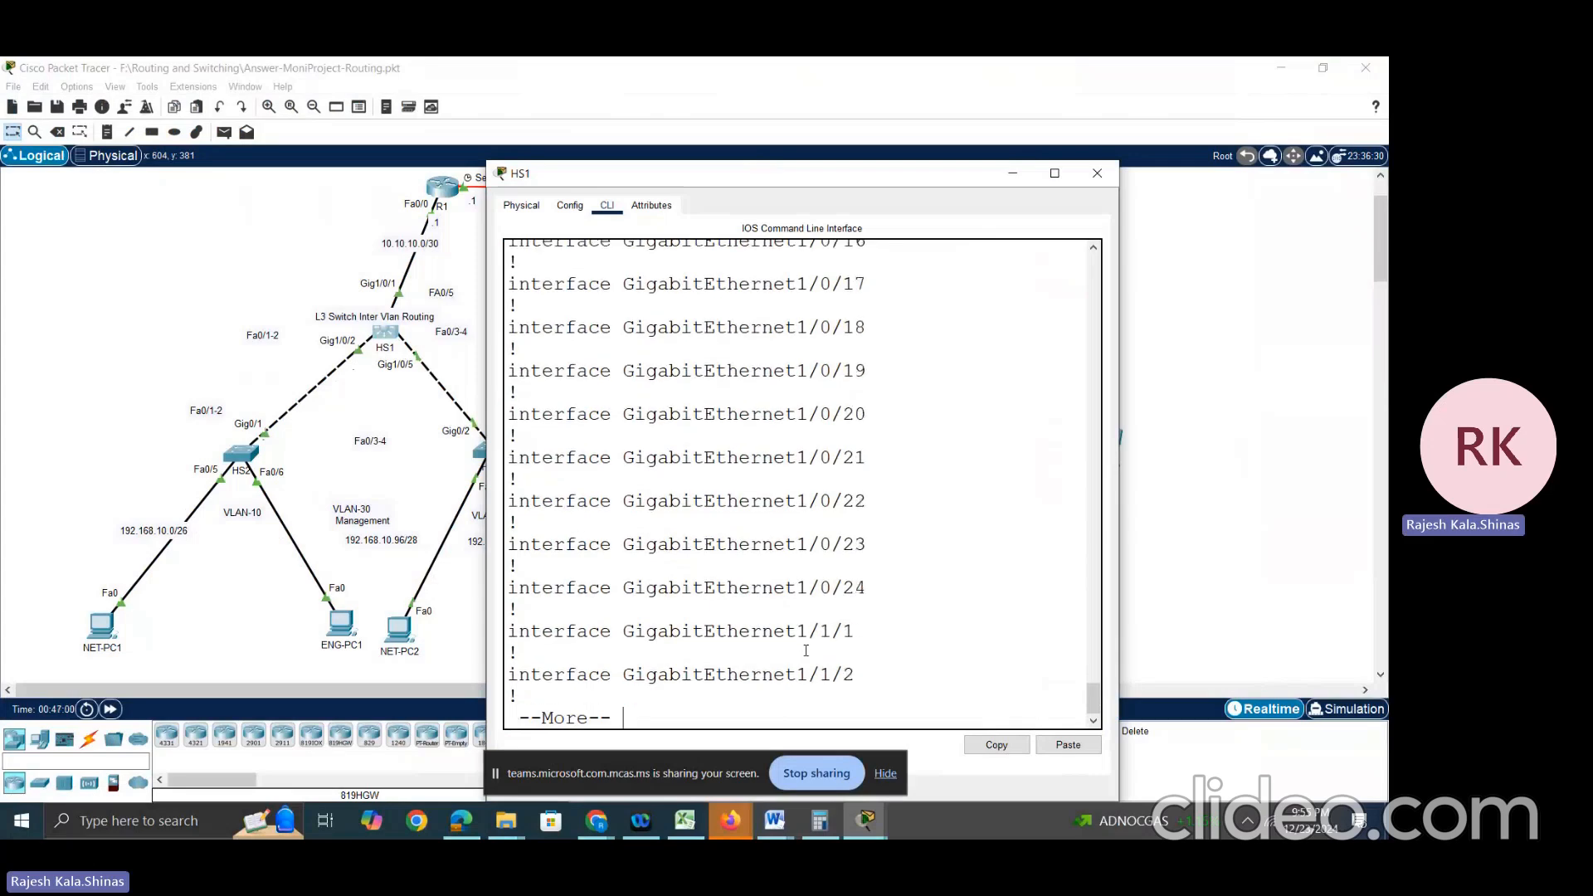
pyautogui.press('Return')
pyautogui.press('Return')
pyautogui.press('Return')
pyautogui.press('Return')
pyautogui.press('Return')
pyautogui.press('Return')
pyautogui.press('Return')
pyautogui.press('Return')
pyautogui.press('Return')
pyautogui.press('Return')
pyautogui.press('Return')
pyautogui.press('Return')
pyautogui.press('Return')
pyautogui.press('Return')
pyautogui.press('Return')
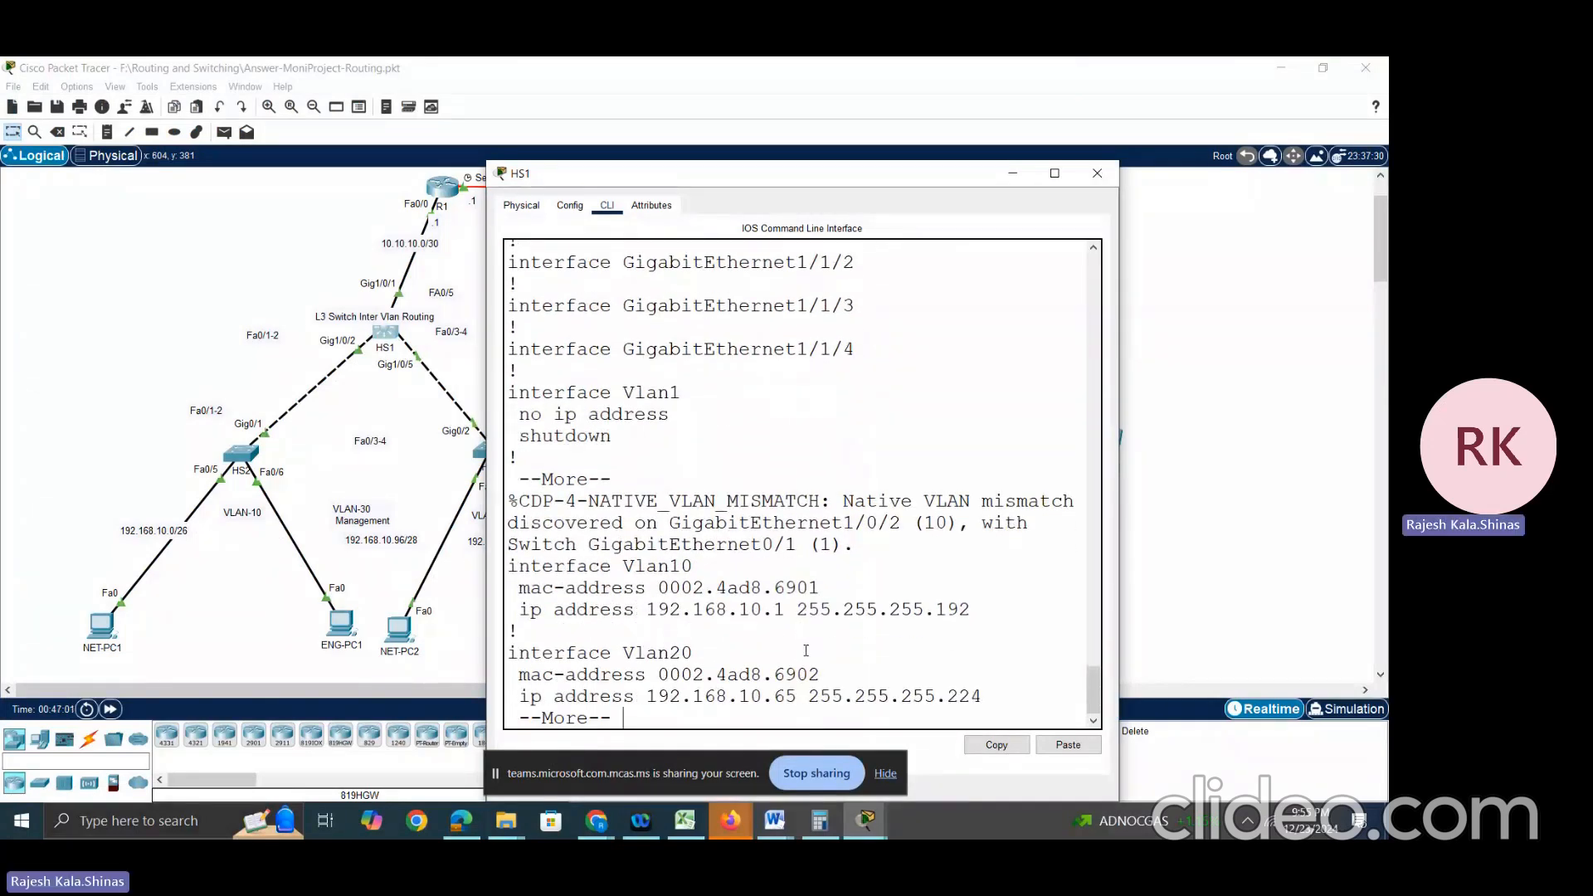
pyautogui.press('Return')
pyautogui.press('Return')
pyautogui.press('Return')
pyautogui.press('Return')
pyautogui.press('Return')
pyautogui.press('Return')
pyautogui.press('Return')
pyautogui.press('Return')
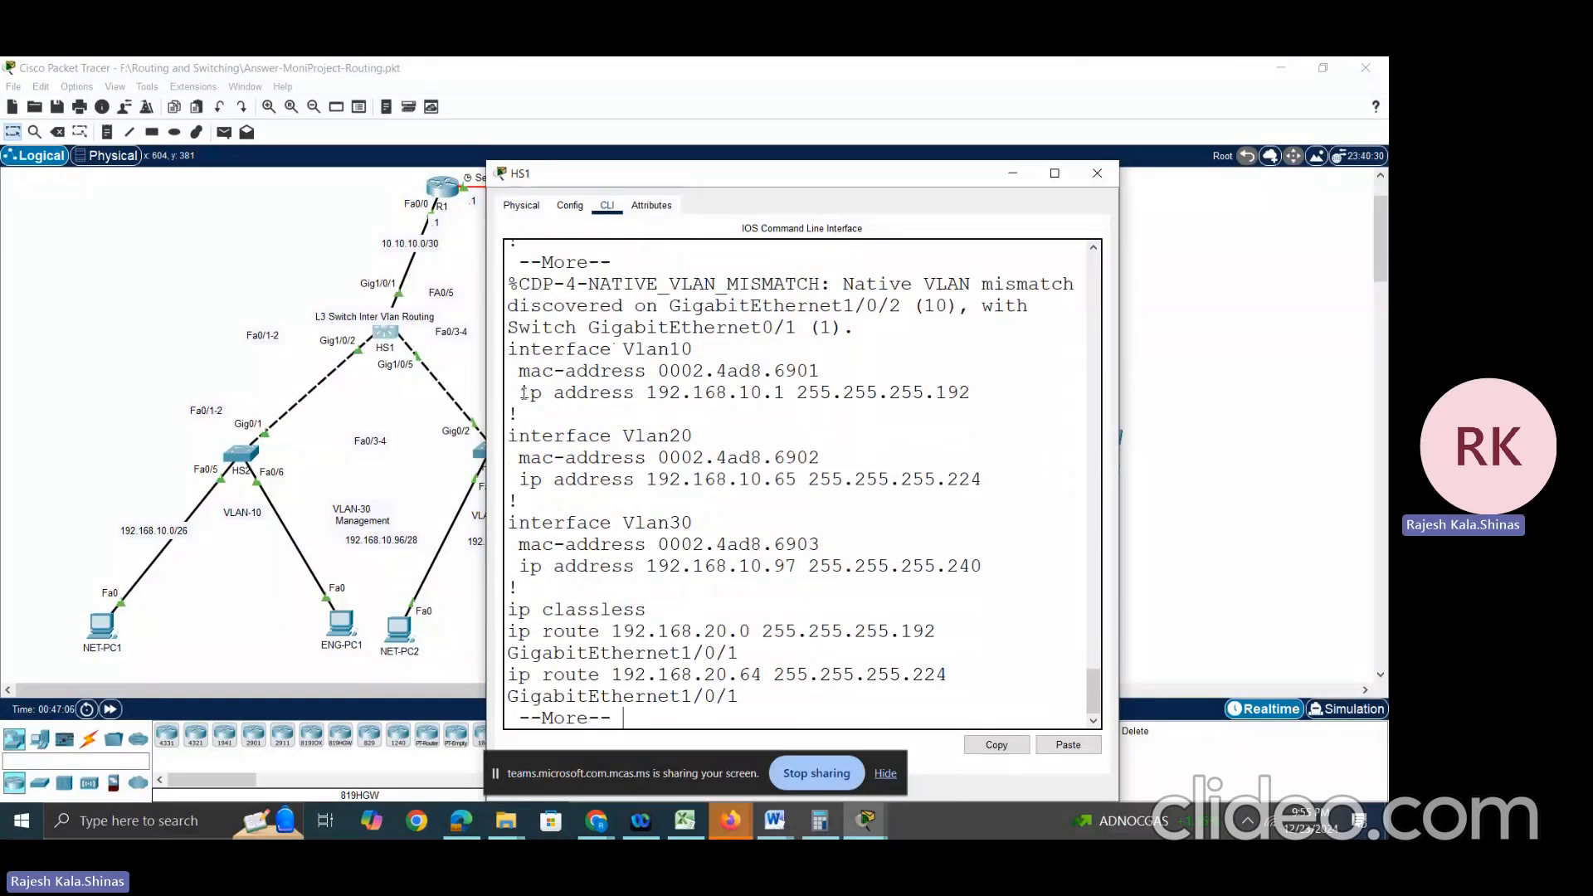
# Step: Examine the IP addresses and subnet masks assigned to the Vlan10, Vlan20 and Vlan30 interfaces on HS1
pyautogui.moveTo(519, 391); pyautogui.dragTo(972, 393)
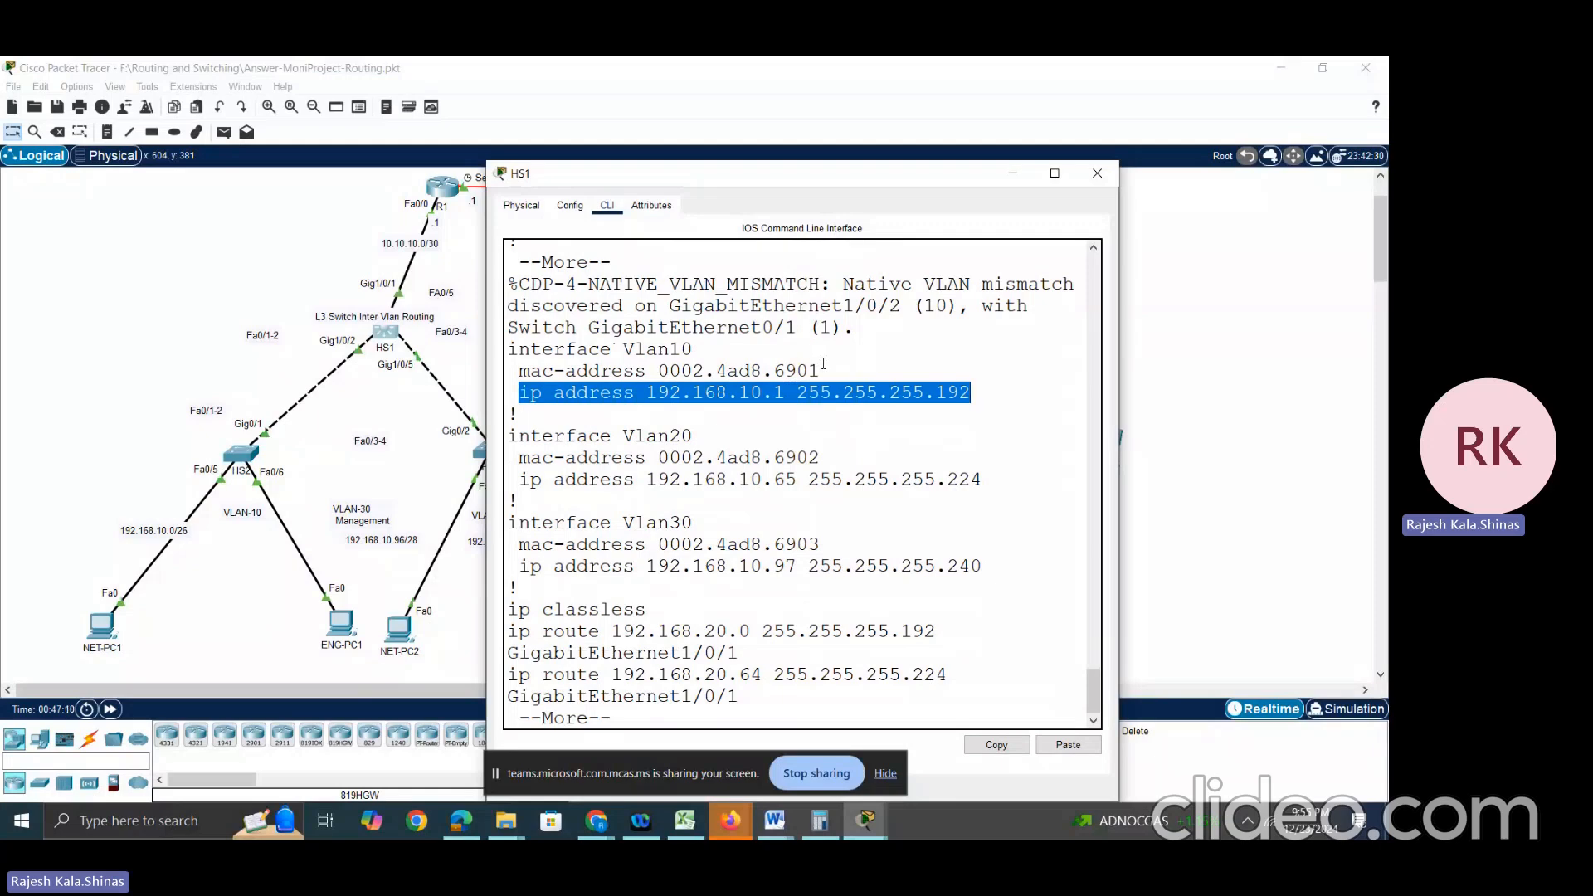
pyautogui.click(510, 435)
pyautogui.moveTo(509, 436); pyautogui.dragTo(685, 442)
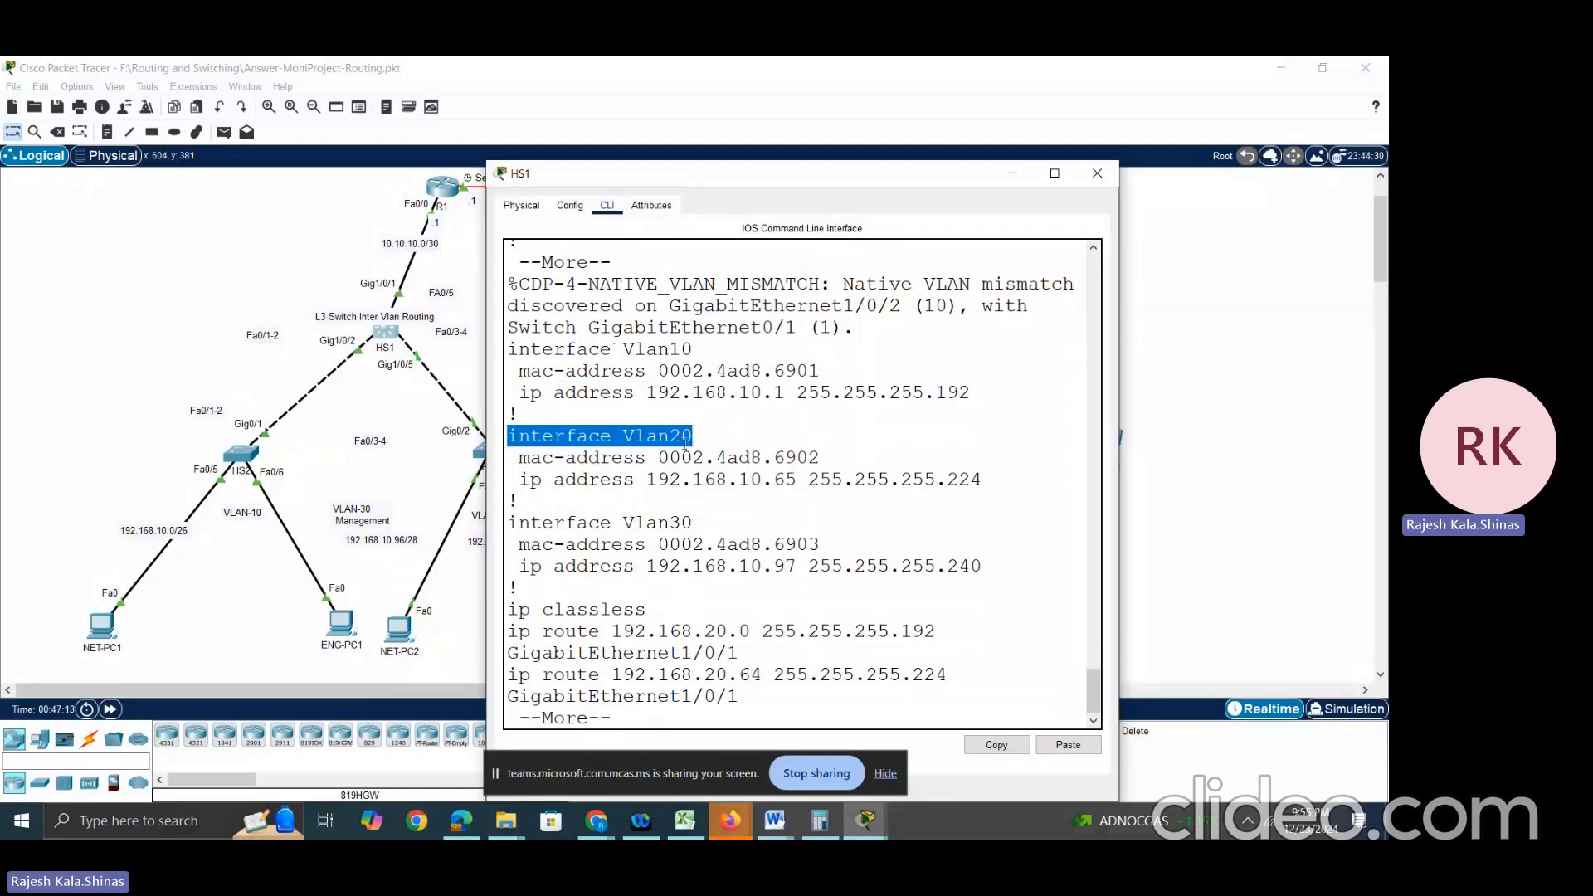
pyautogui.moveTo(510, 480); pyautogui.dragTo(1021, 482)
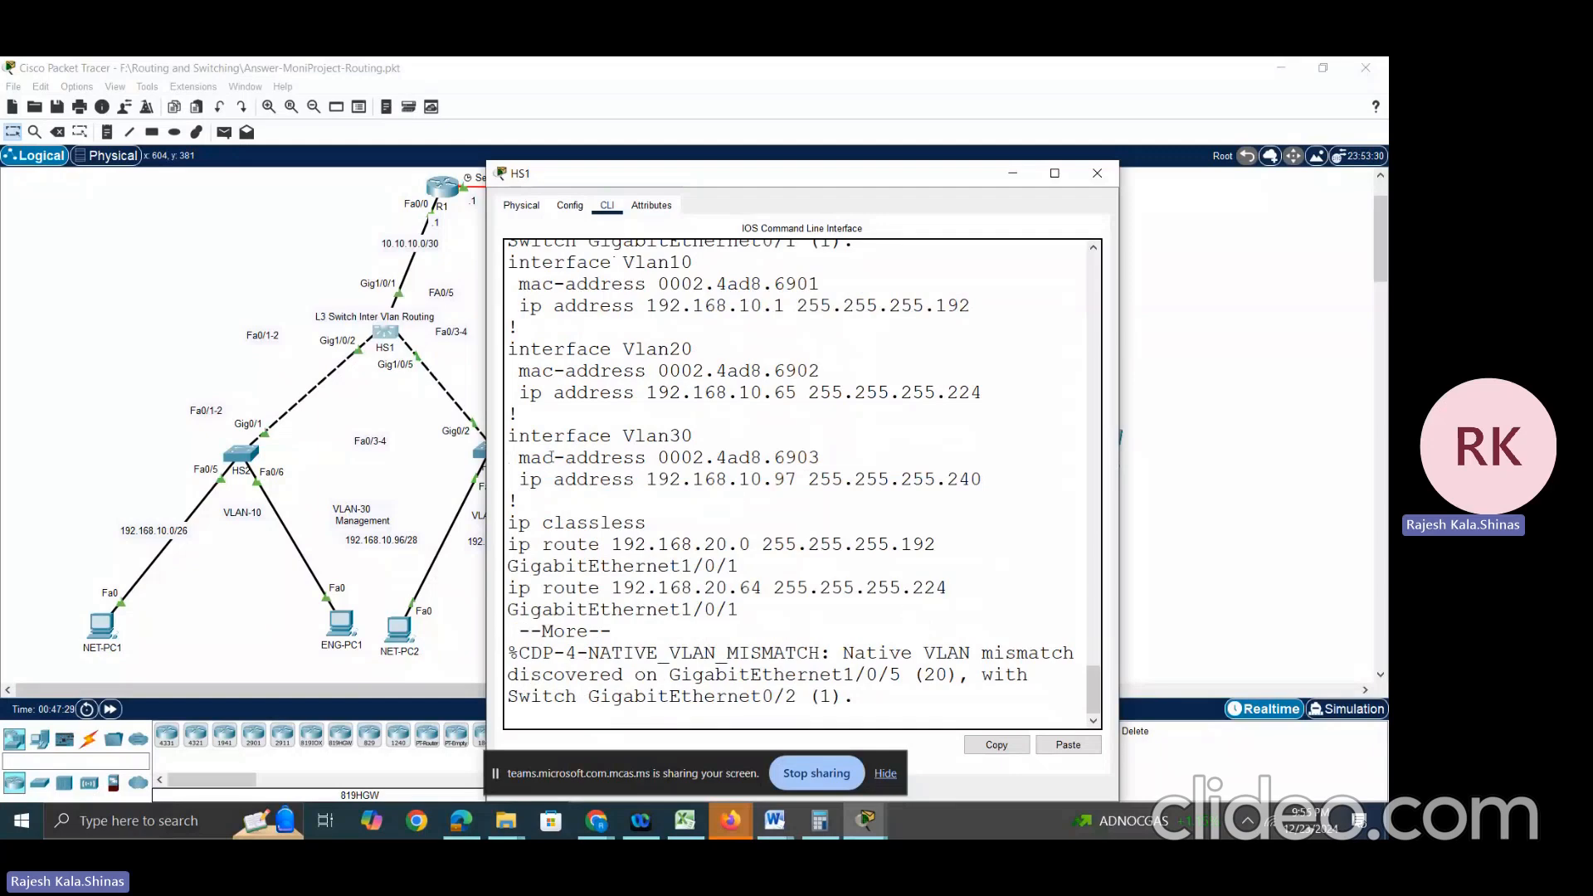
pyautogui.moveTo(507, 434); pyautogui.dragTo(704, 433)
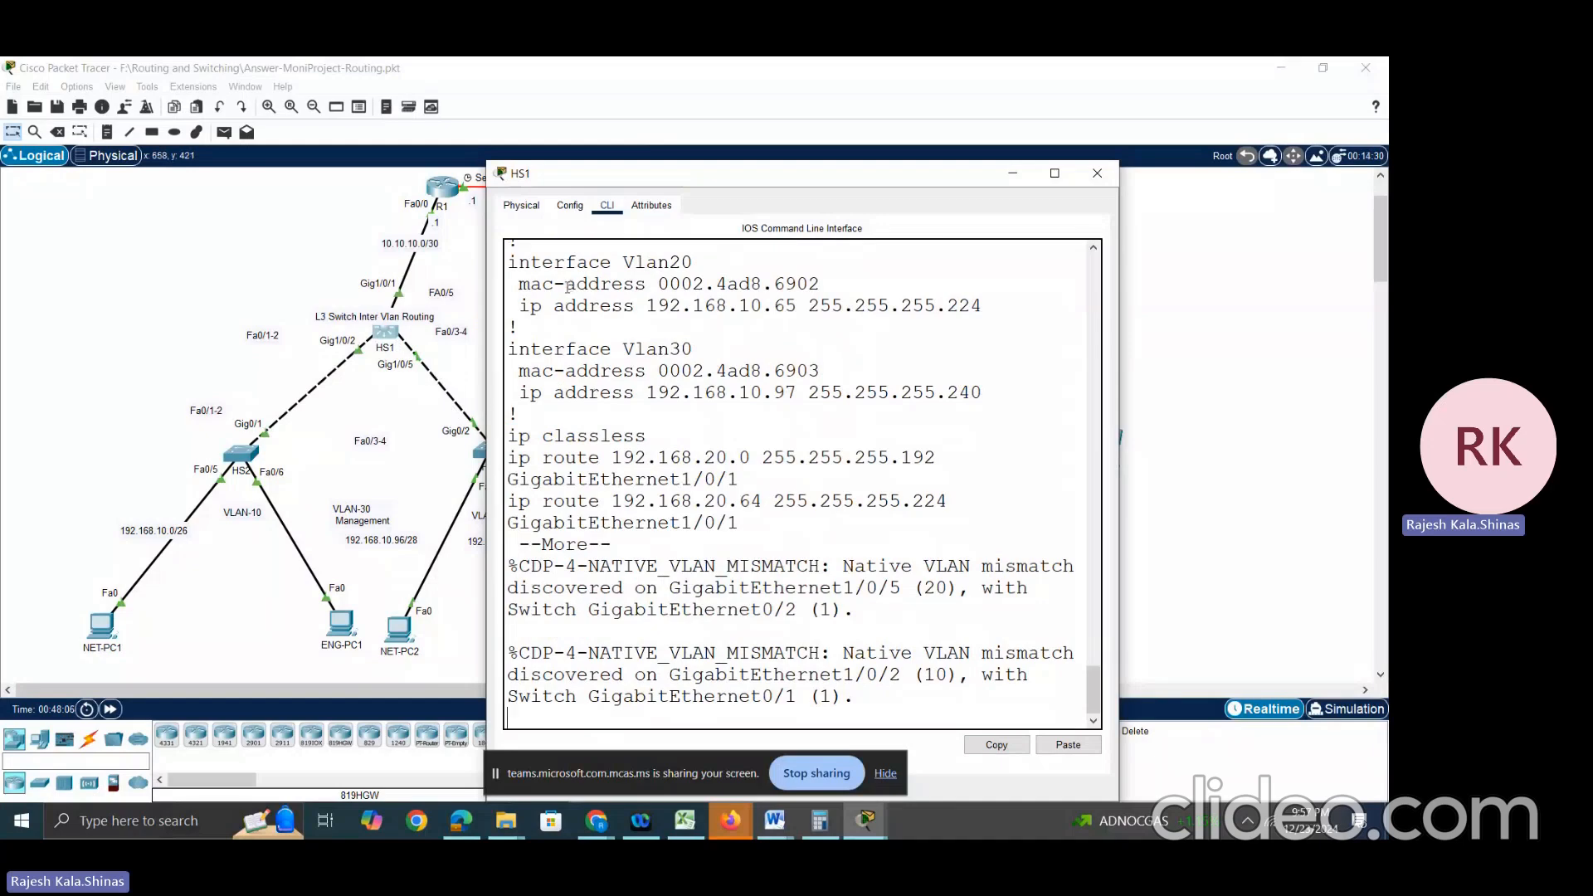
pyautogui.scroll(1, 569, 289)
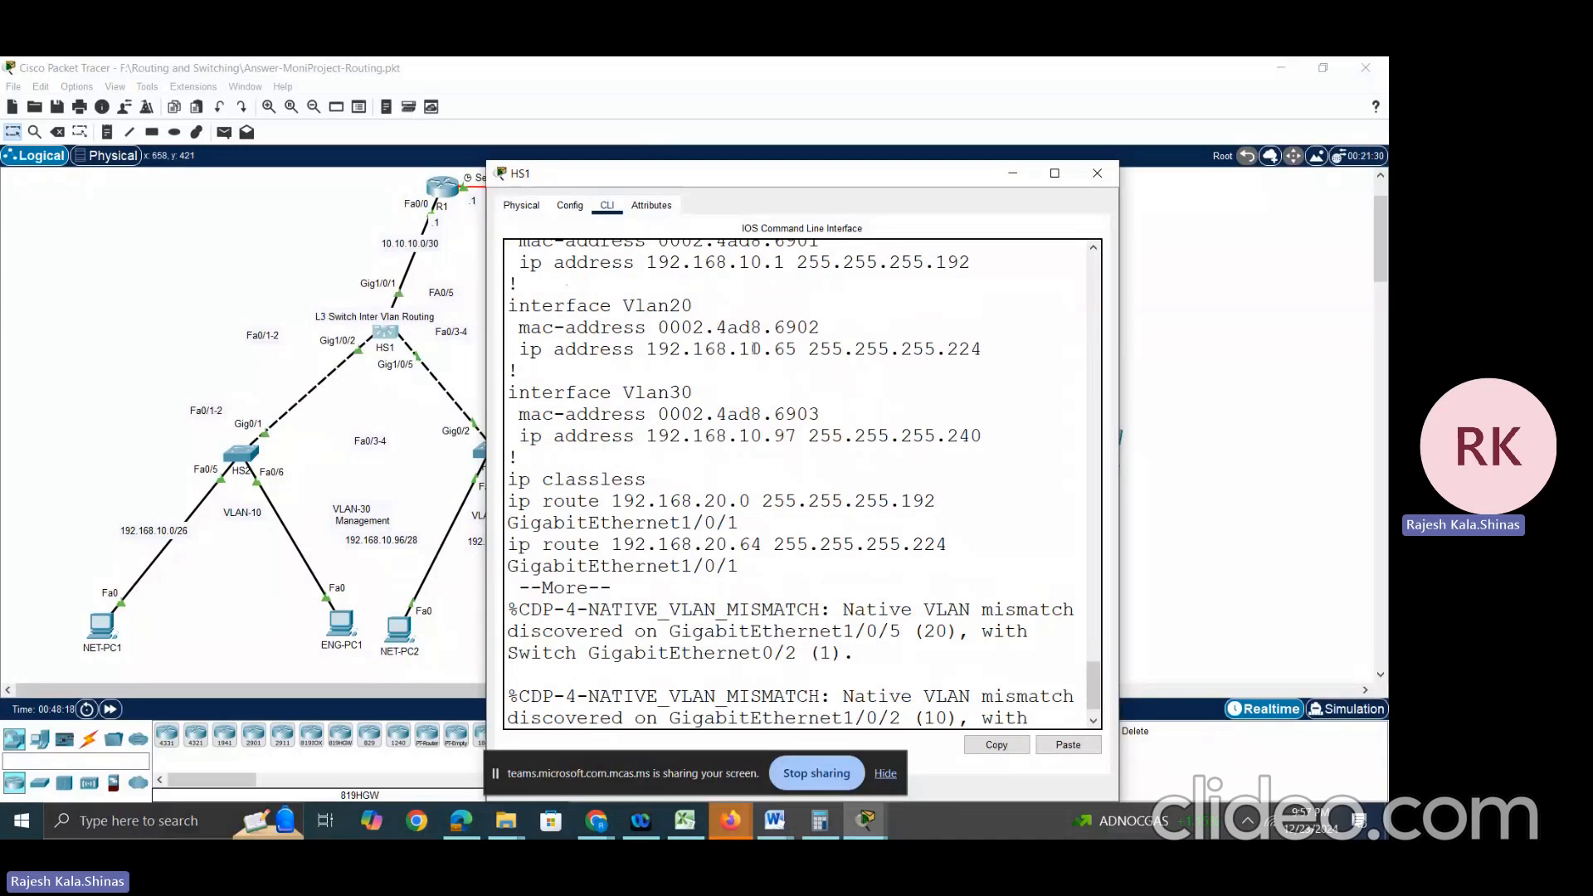
pyautogui.scroll(1, 754, 349)
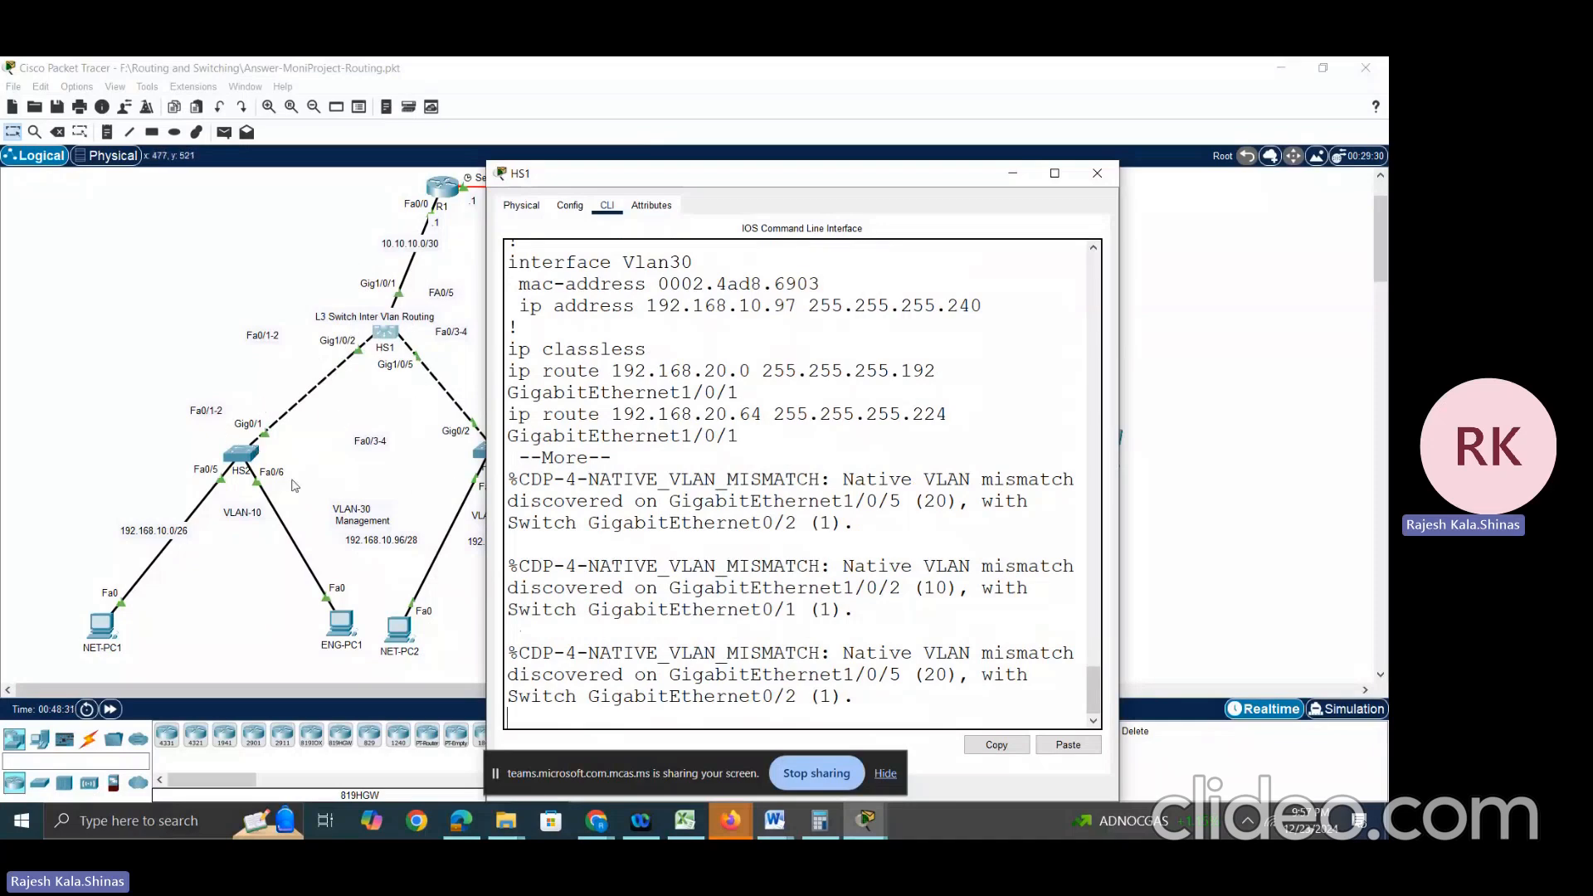
# Step: Check the topology, reopen HS1's command line and examine the no switchport and IP address lines of GigabitEthernet1/0/1
pyautogui.click(322, 481)
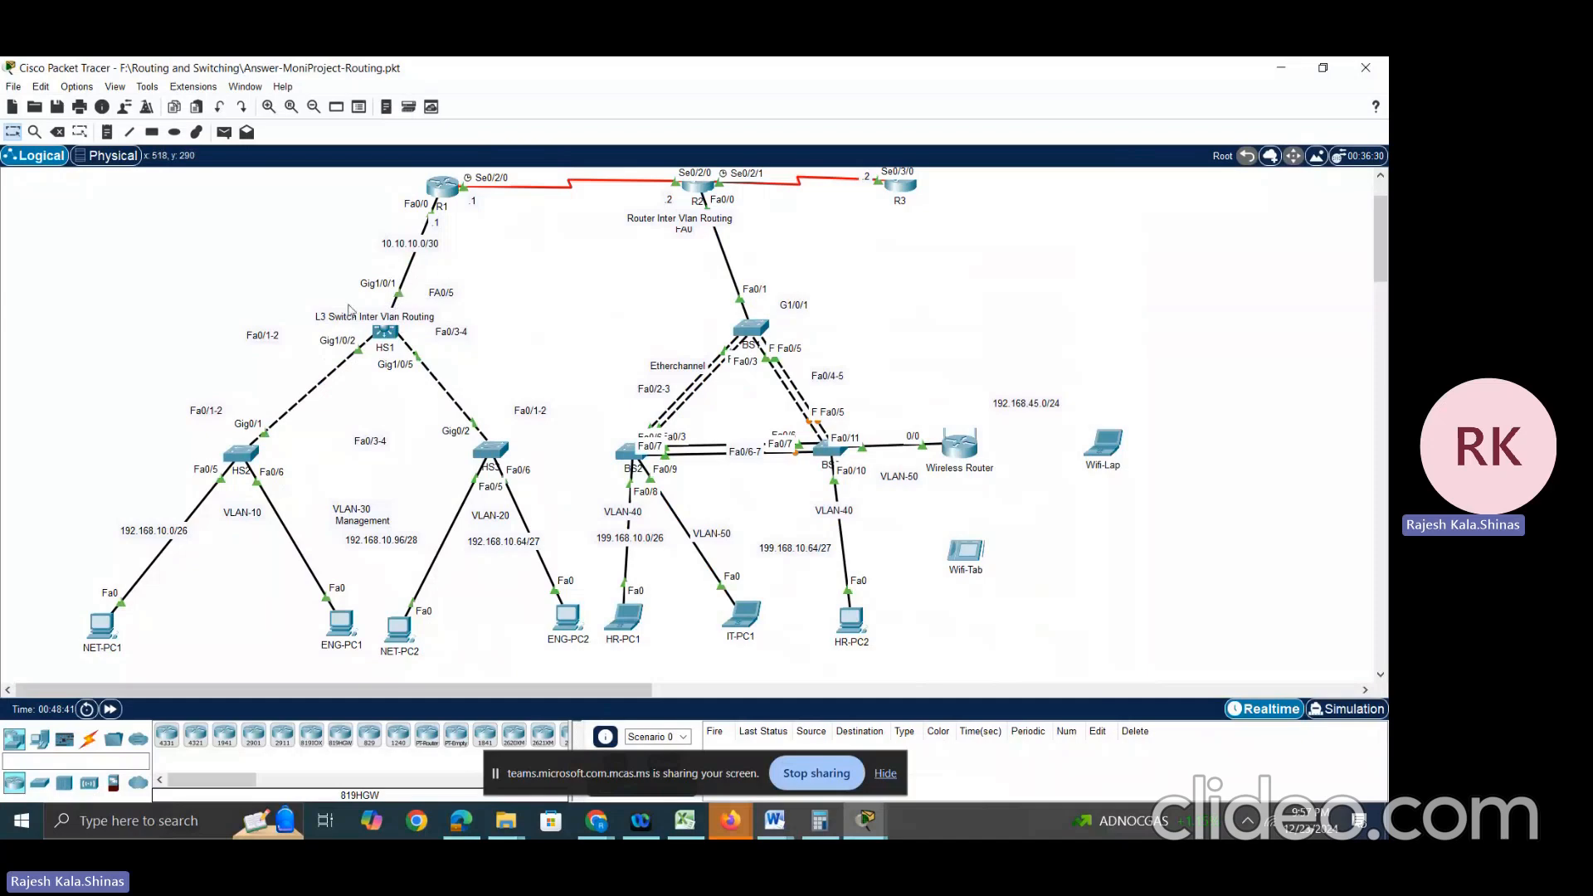
pyautogui.click(387, 335)
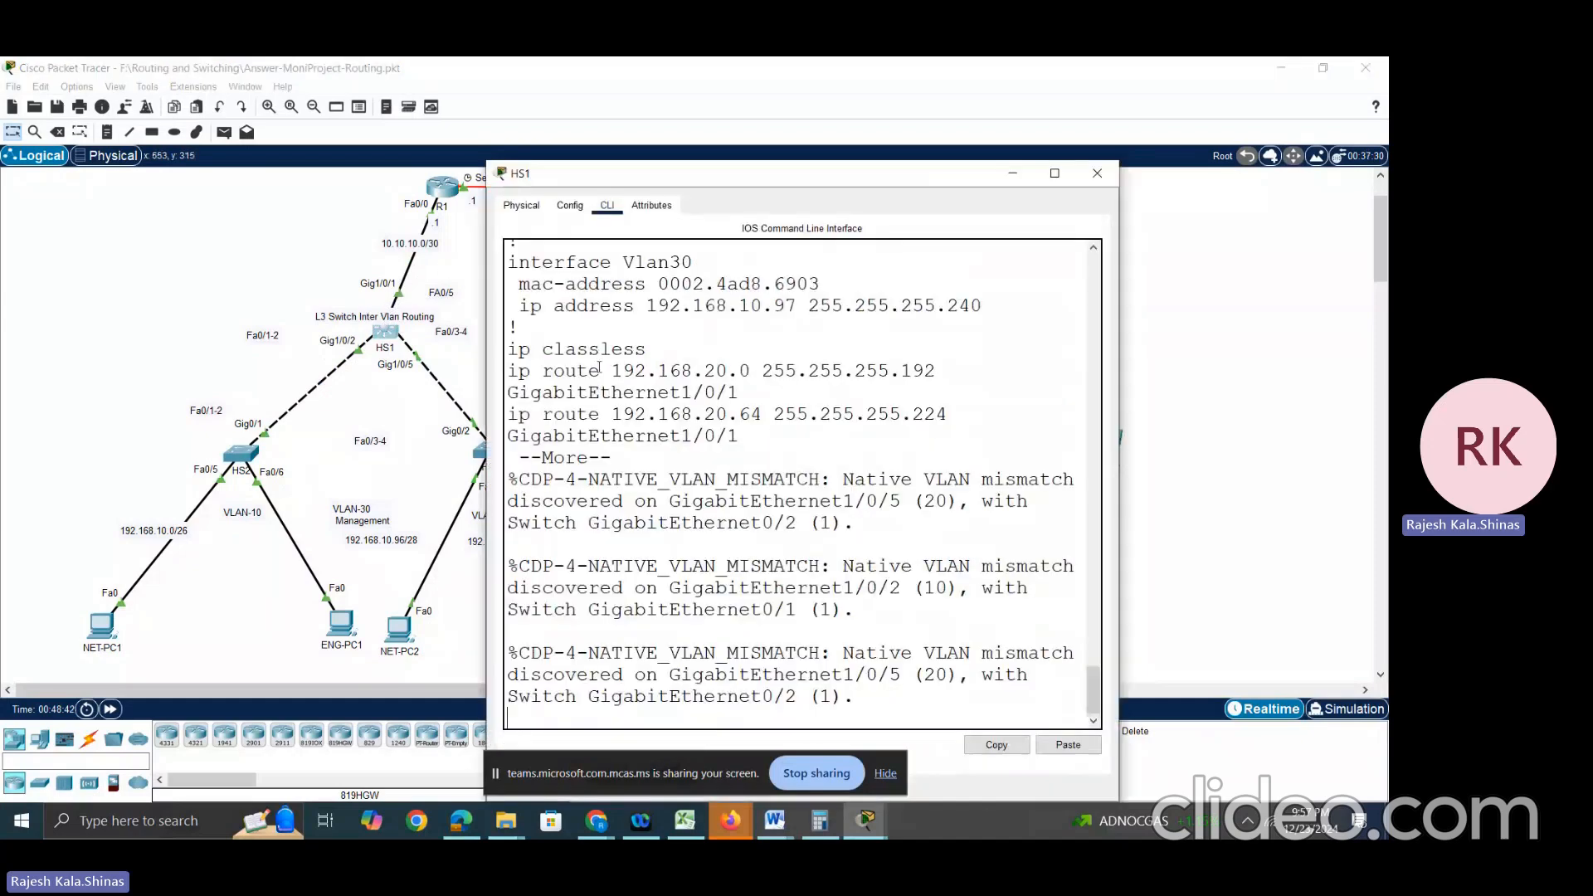
pyautogui.scroll(6, 671, 428)
pyautogui.scroll(15, 671, 428)
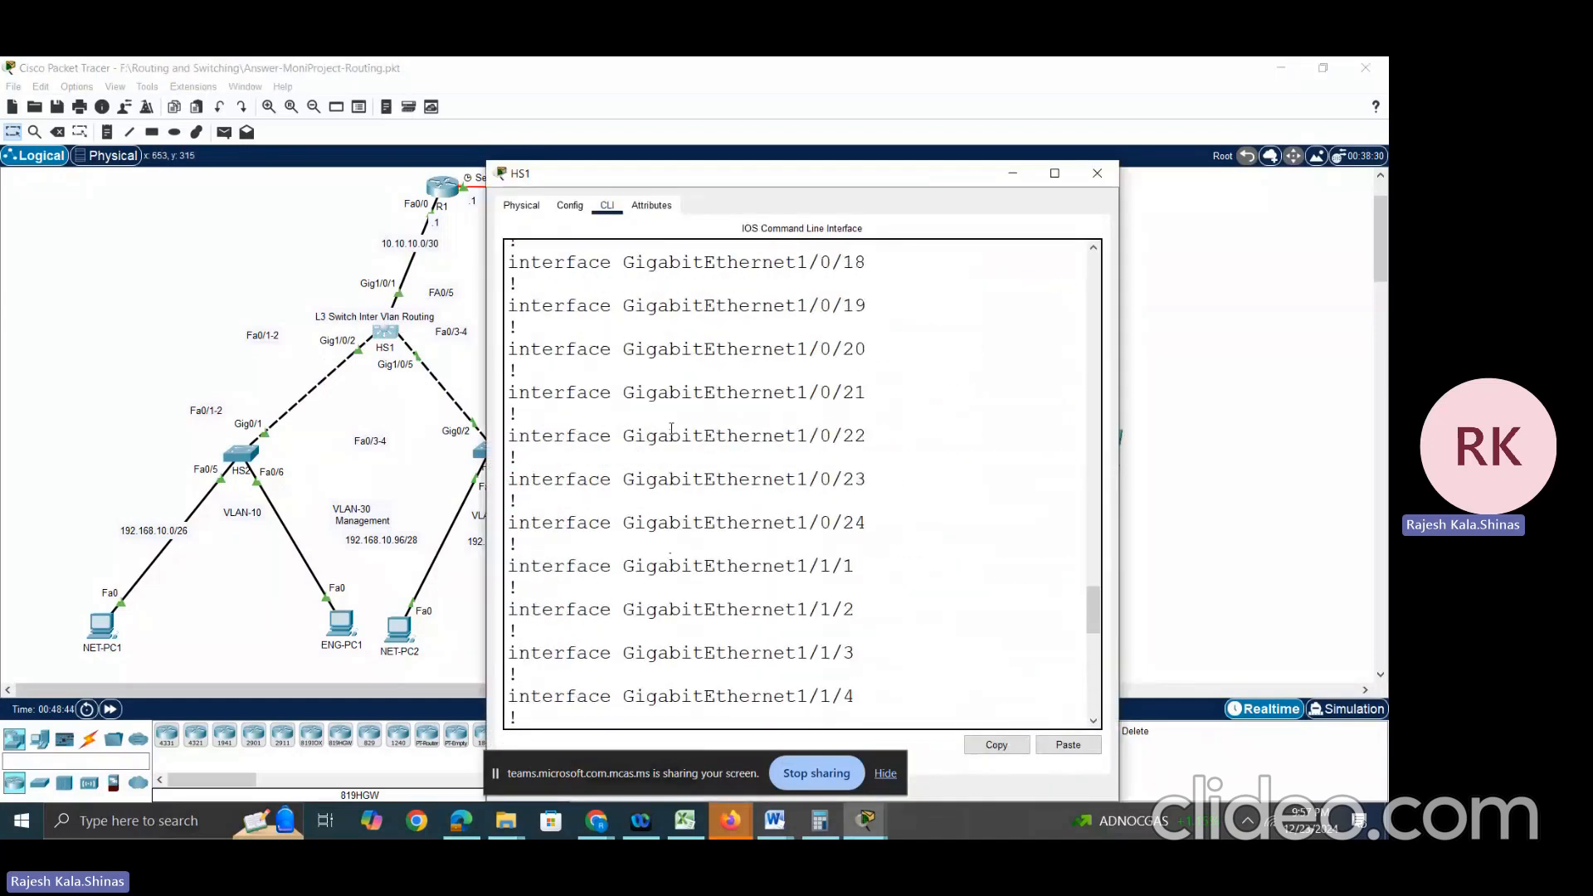
pyautogui.scroll(2, 671, 428)
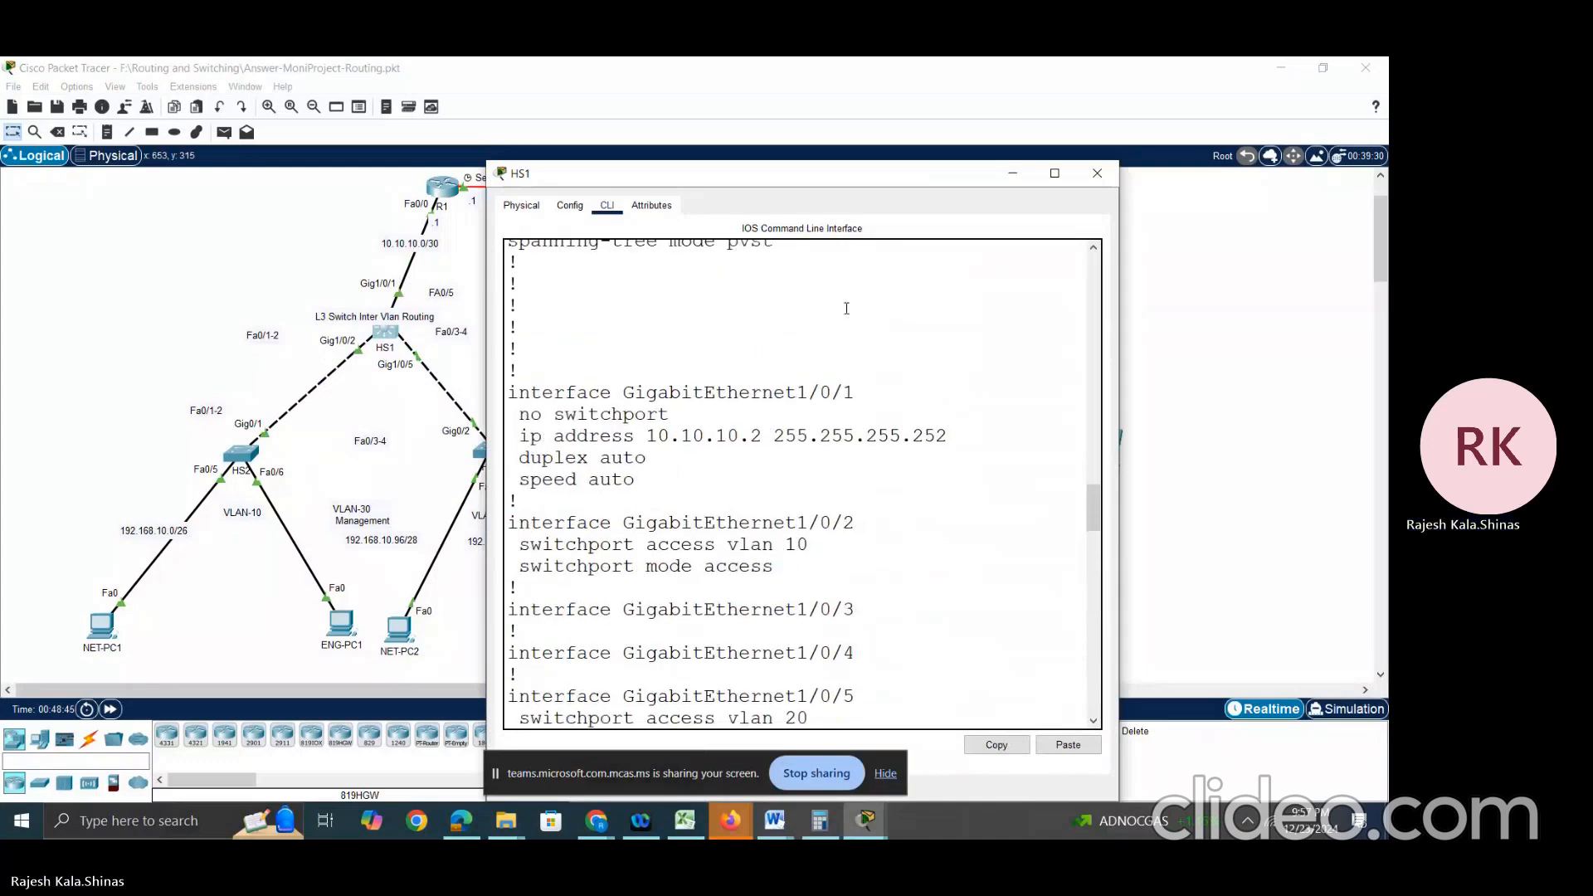
pyautogui.moveTo(671, 414); pyautogui.dragTo(518, 418)
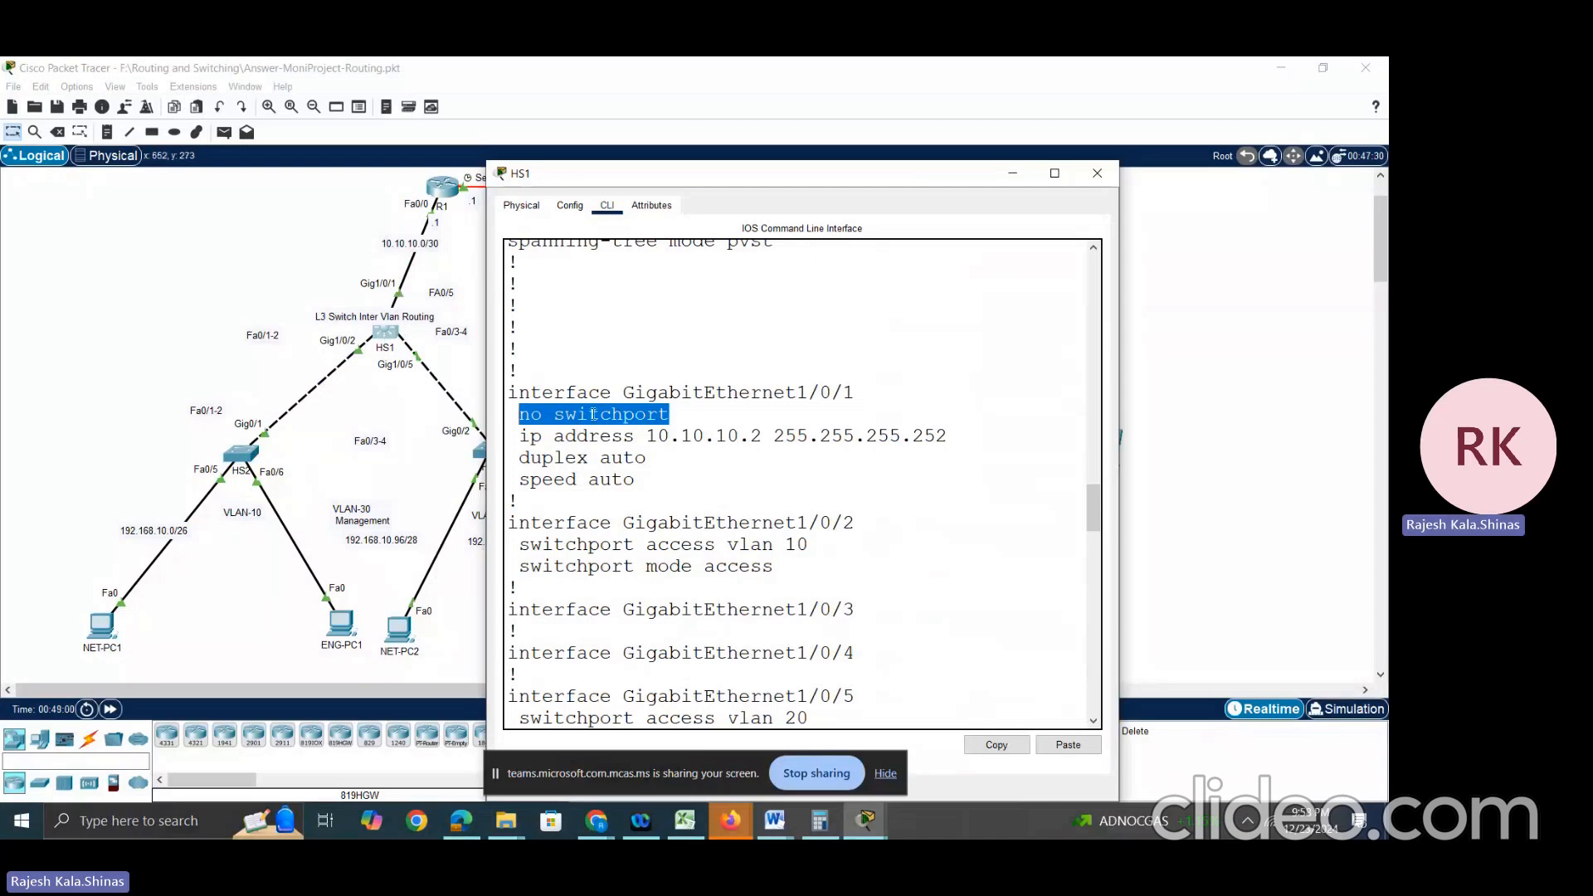
pyautogui.scroll(6, 614, 332)
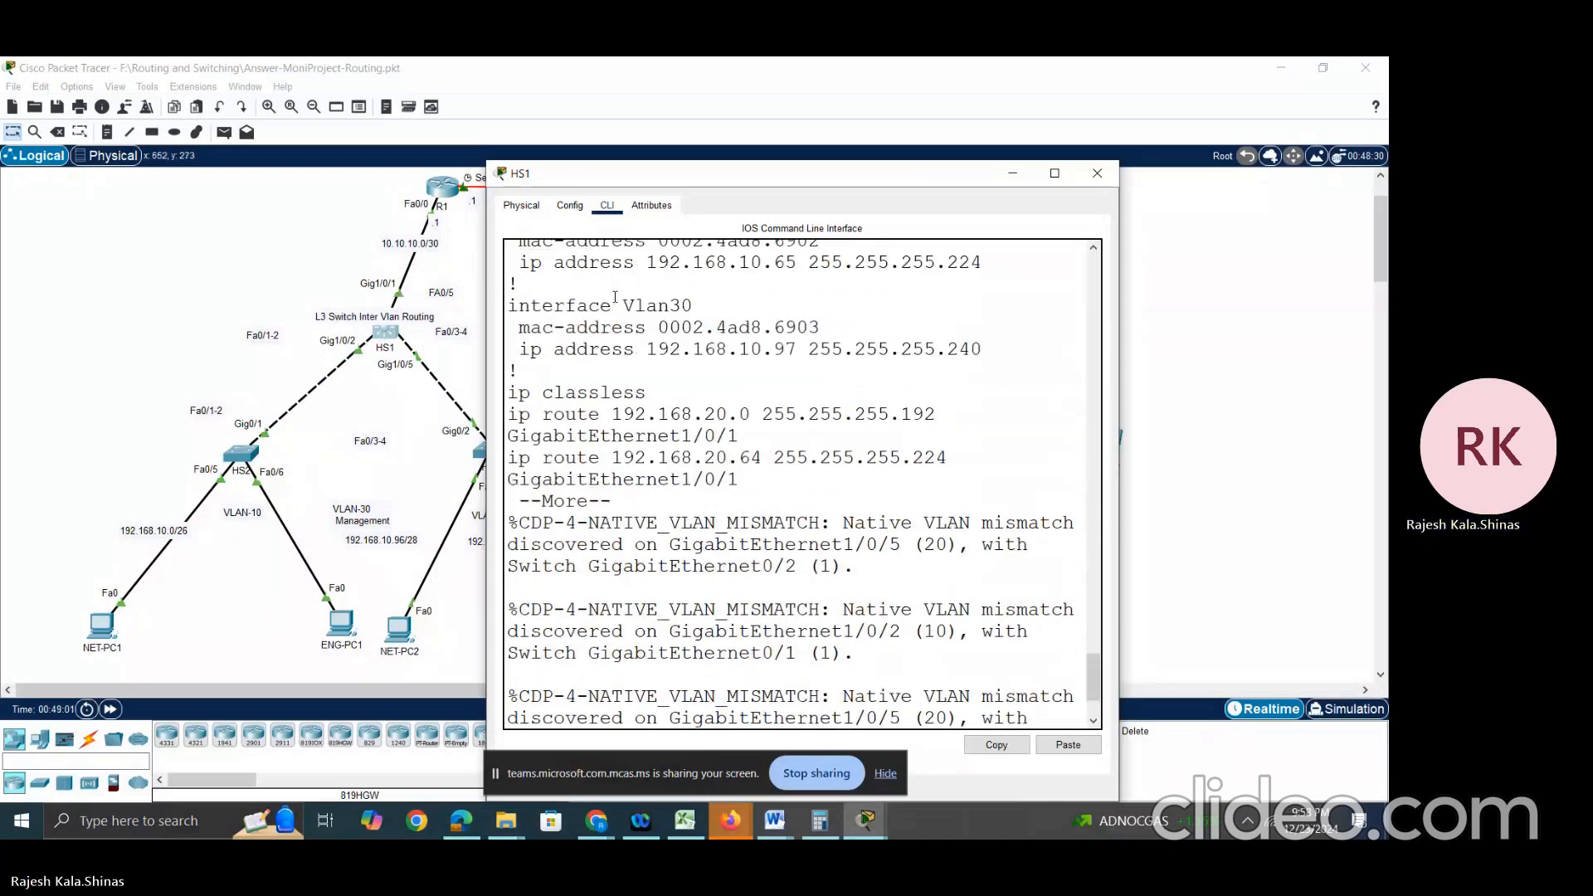
pyautogui.scroll(5, 615, 296)
pyautogui.scroll(15, 685, 412)
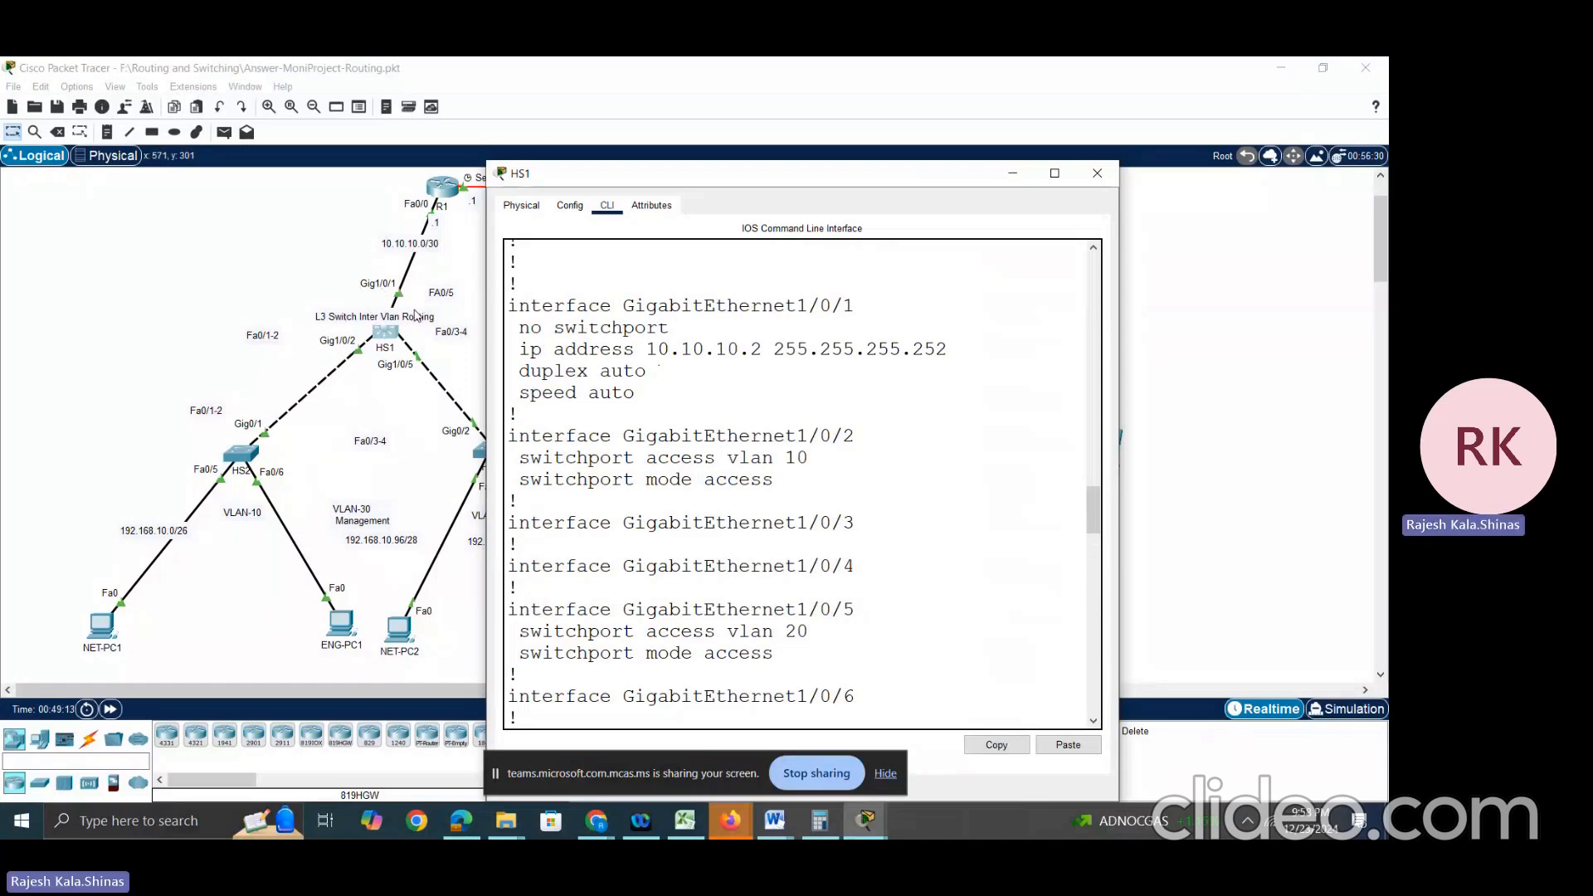
# Step: Bring up NET-PC1's IP configuration and examine its FastEthernet0 IPv4 settings
pyautogui.click(98, 630)
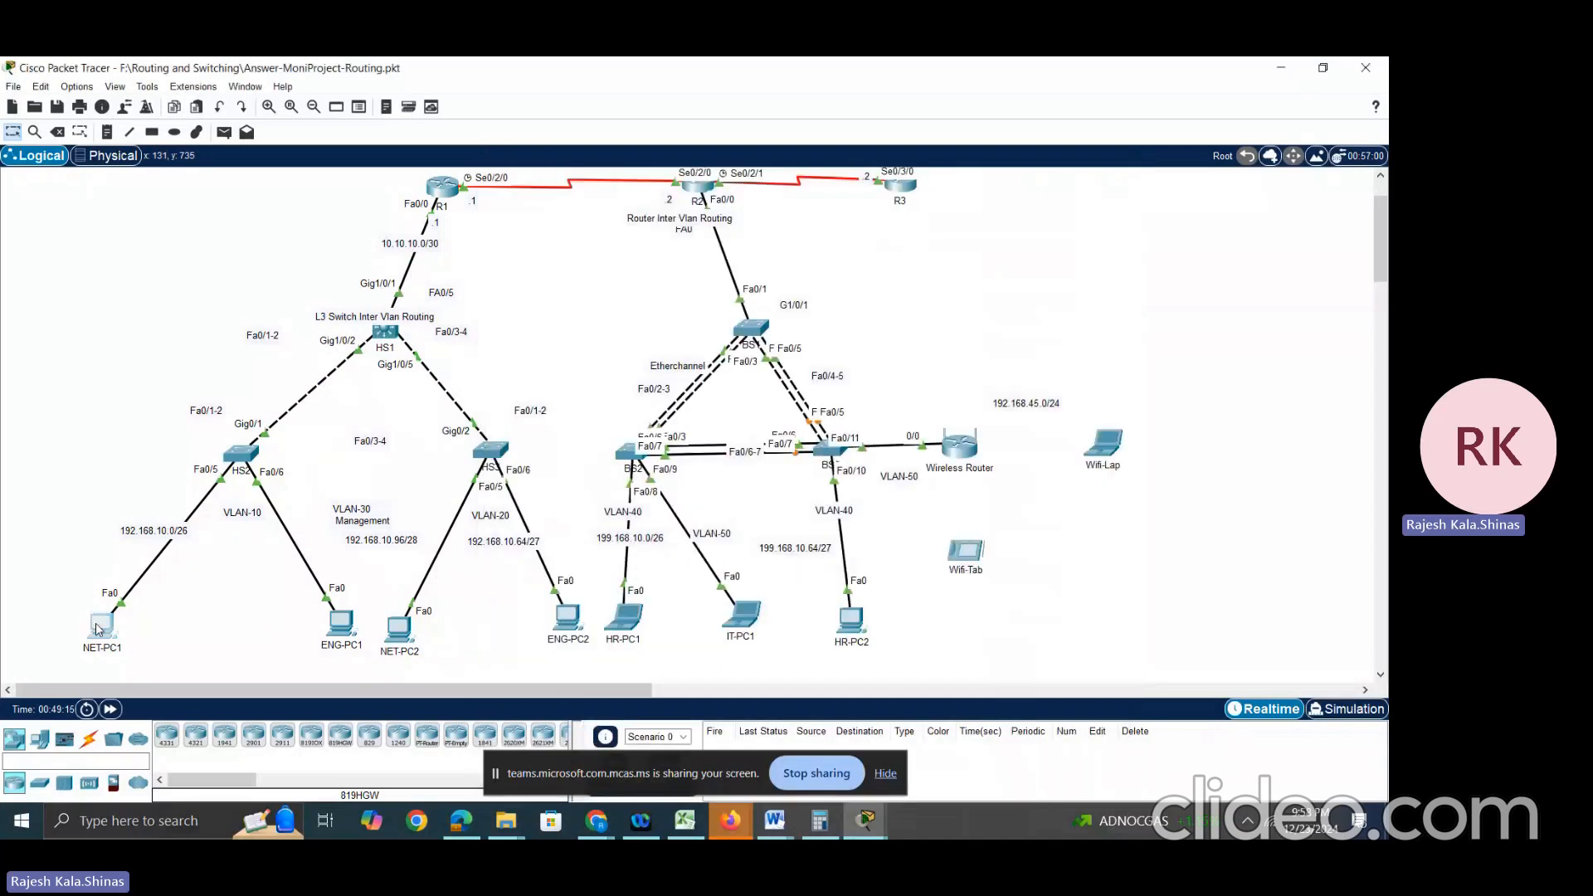
pyautogui.click(97, 629)
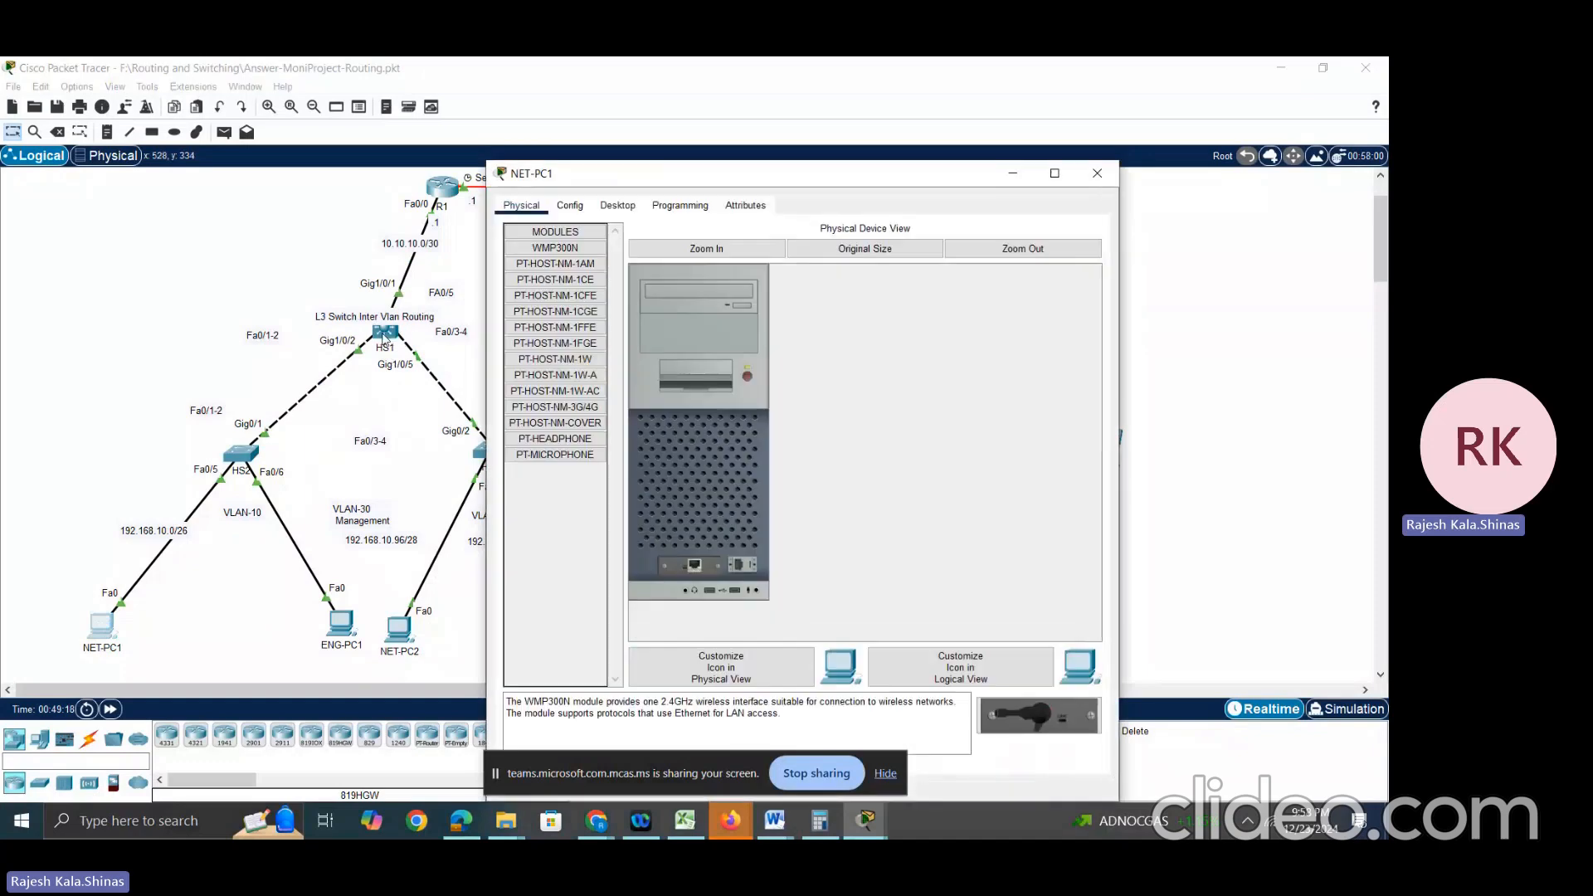
pyautogui.click(618, 205)
pyautogui.click(585, 267)
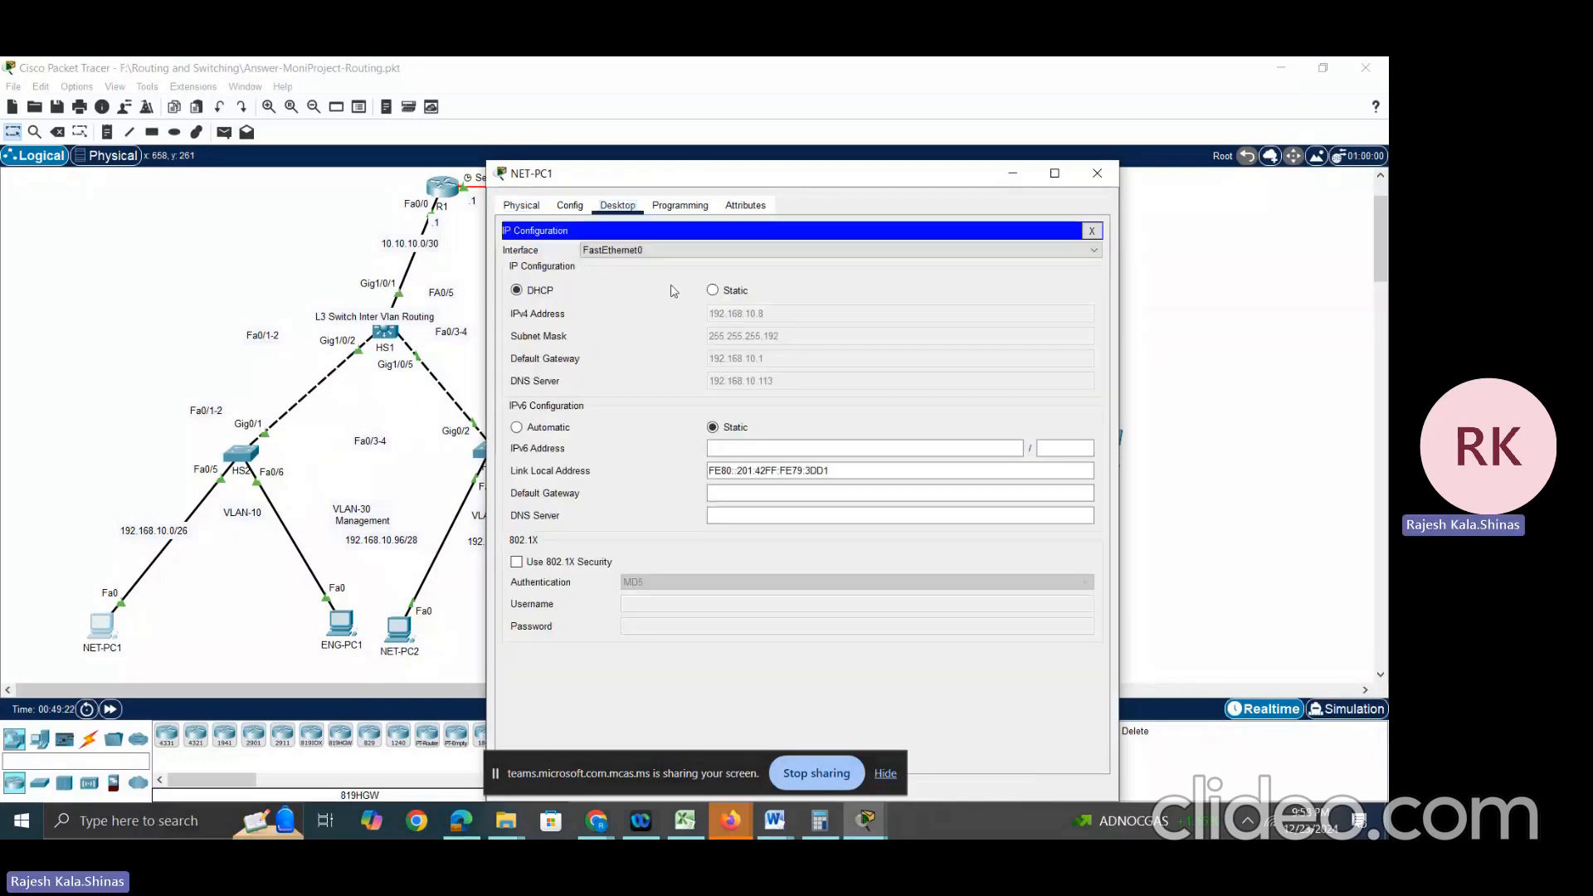
# Step: Try static IPv4 addressing on NET-PC1, starting the address with 192.168.10
pyautogui.click(714, 290)
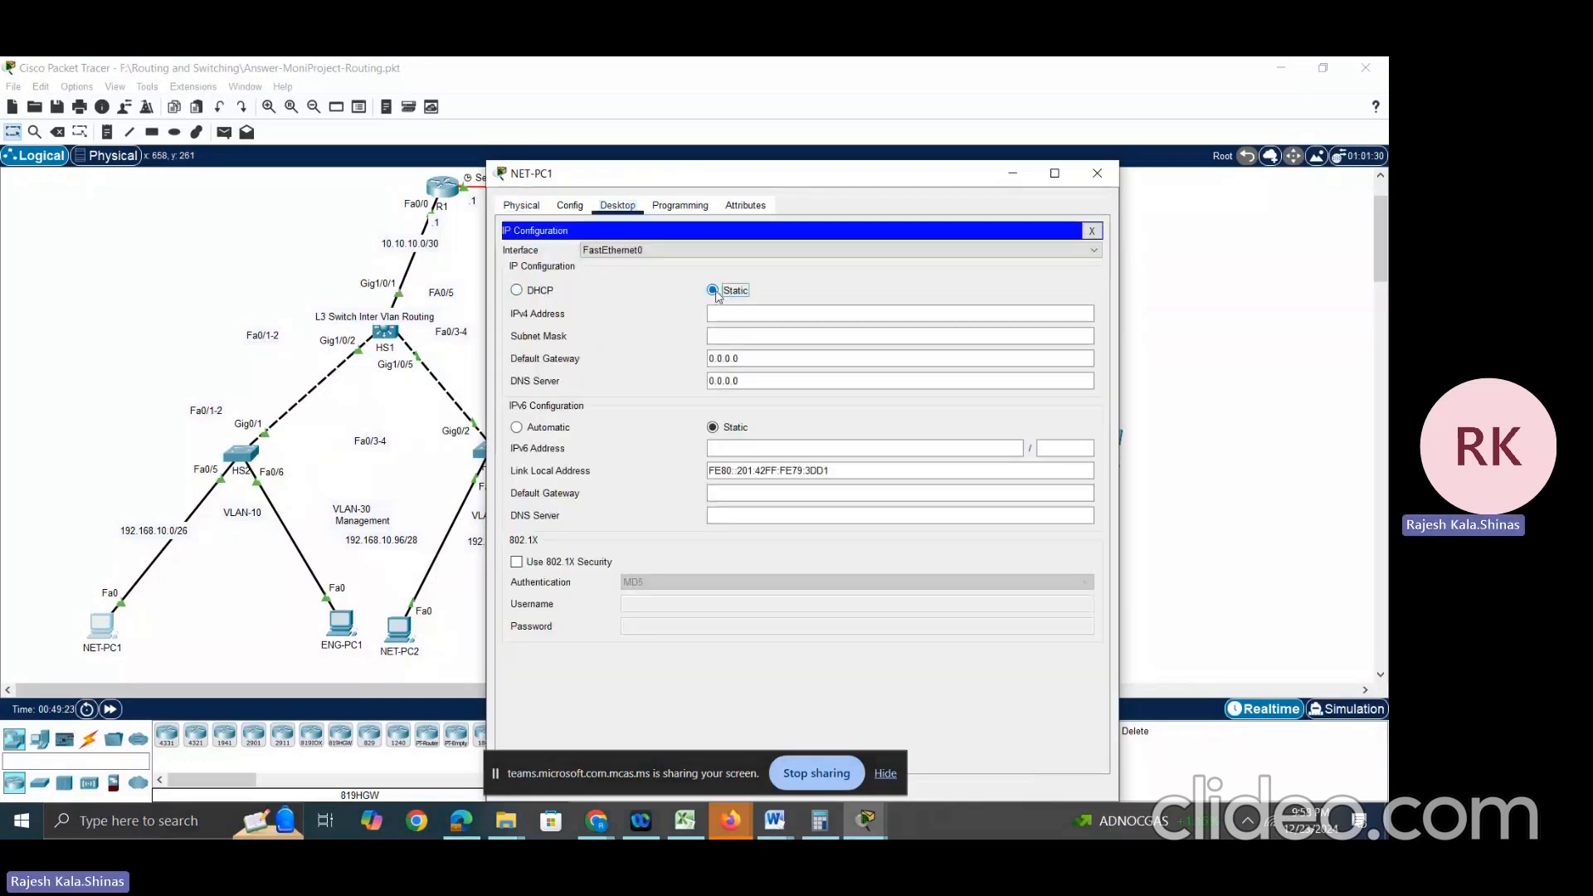
pyautogui.click(722, 313)
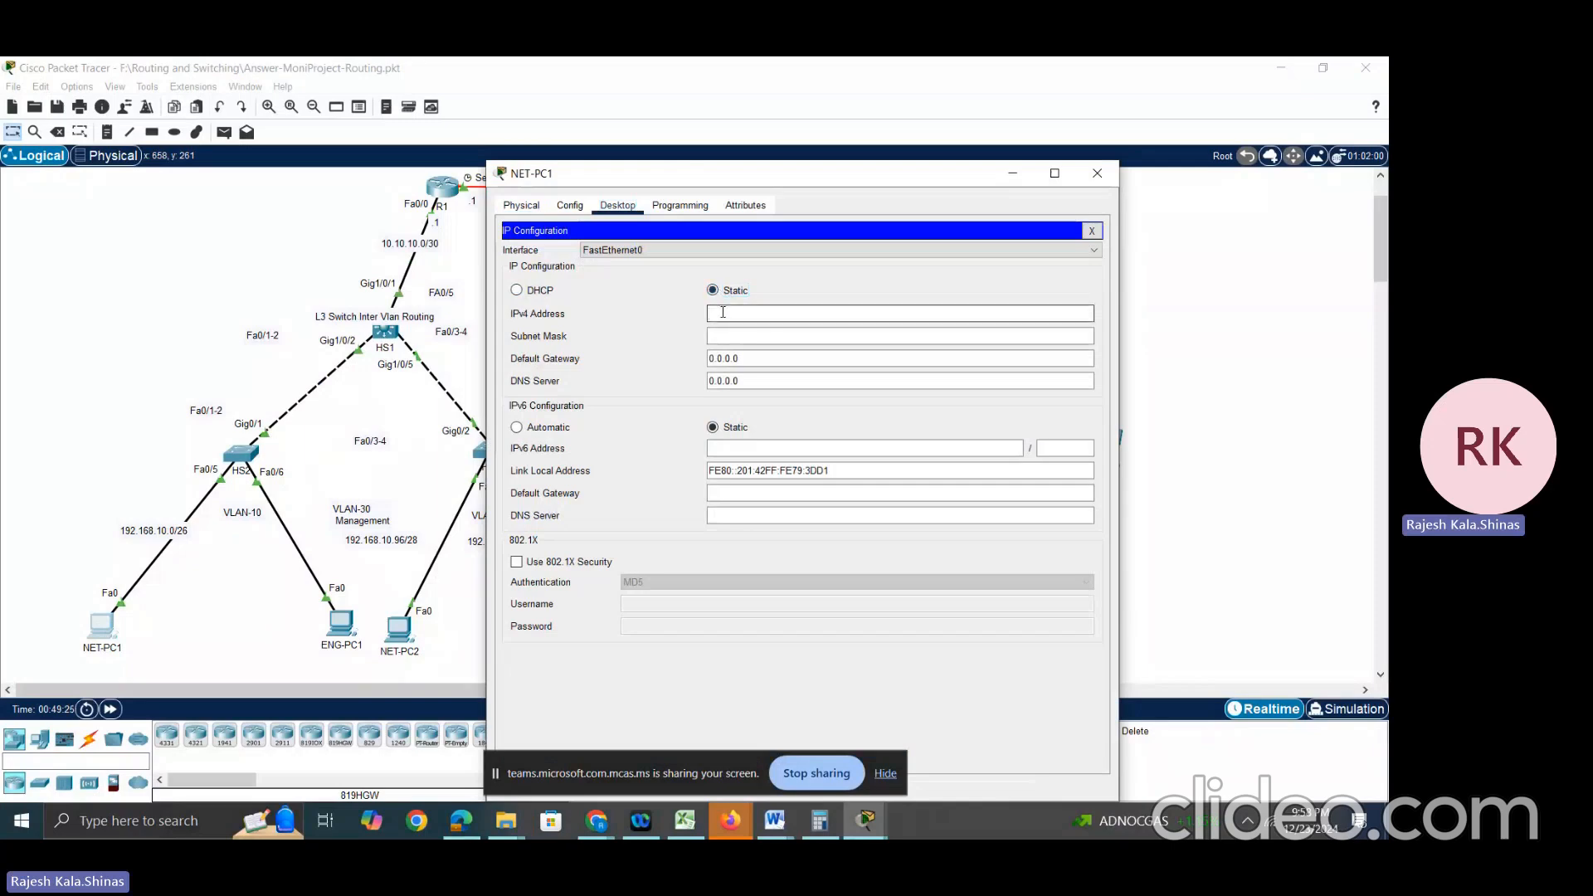
pyautogui.write('192.168.10.')
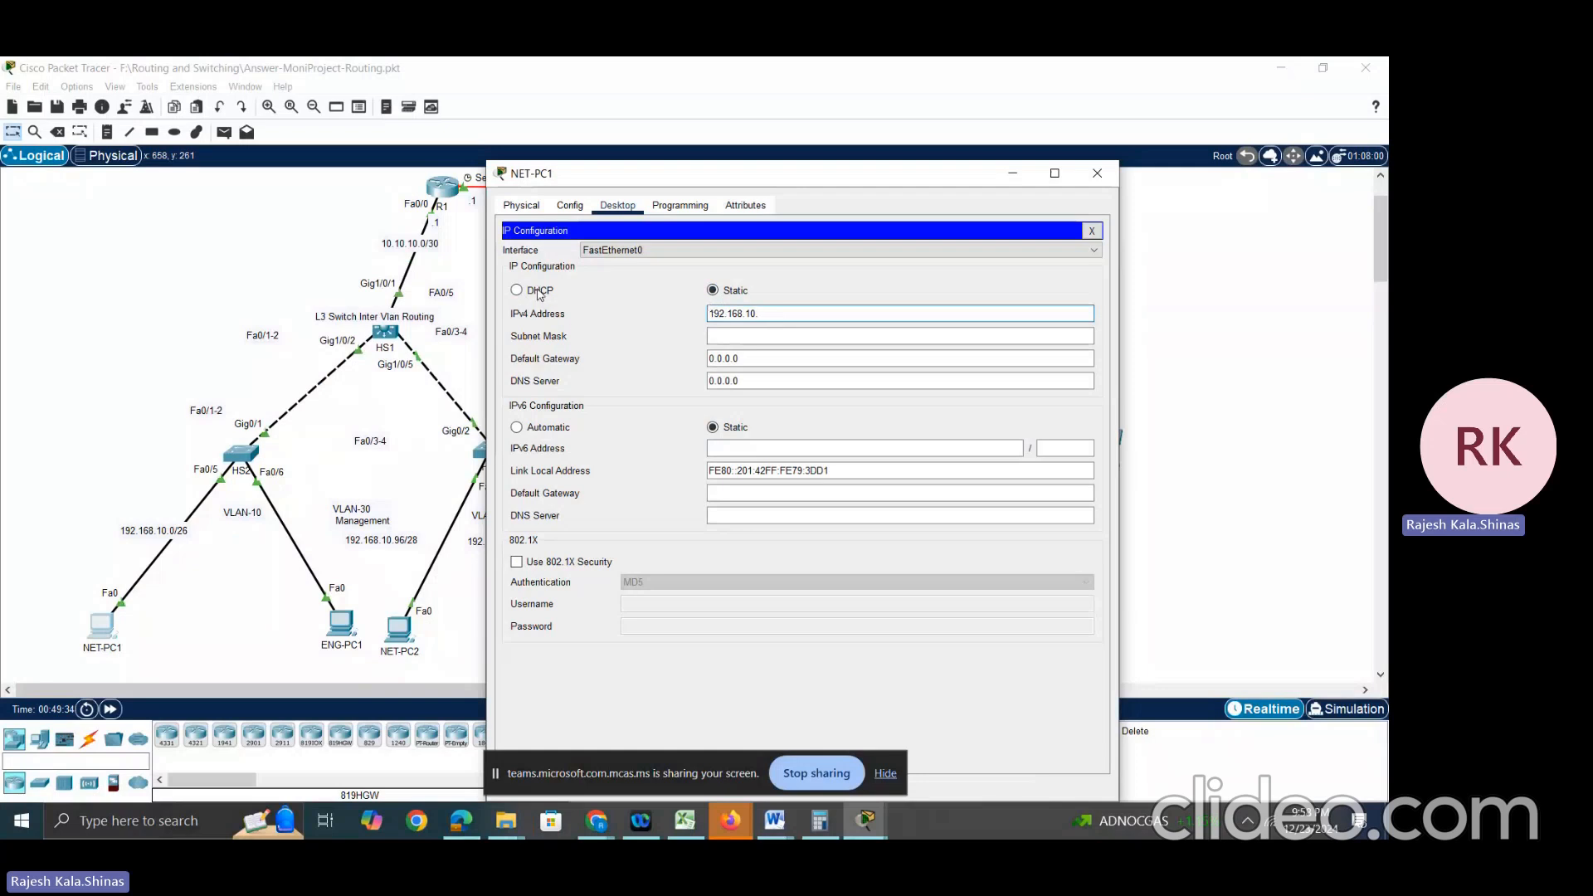
# Step: Set NET-PC1's IPv4 configuration to DHCP and request an address
pyautogui.click(517, 290)
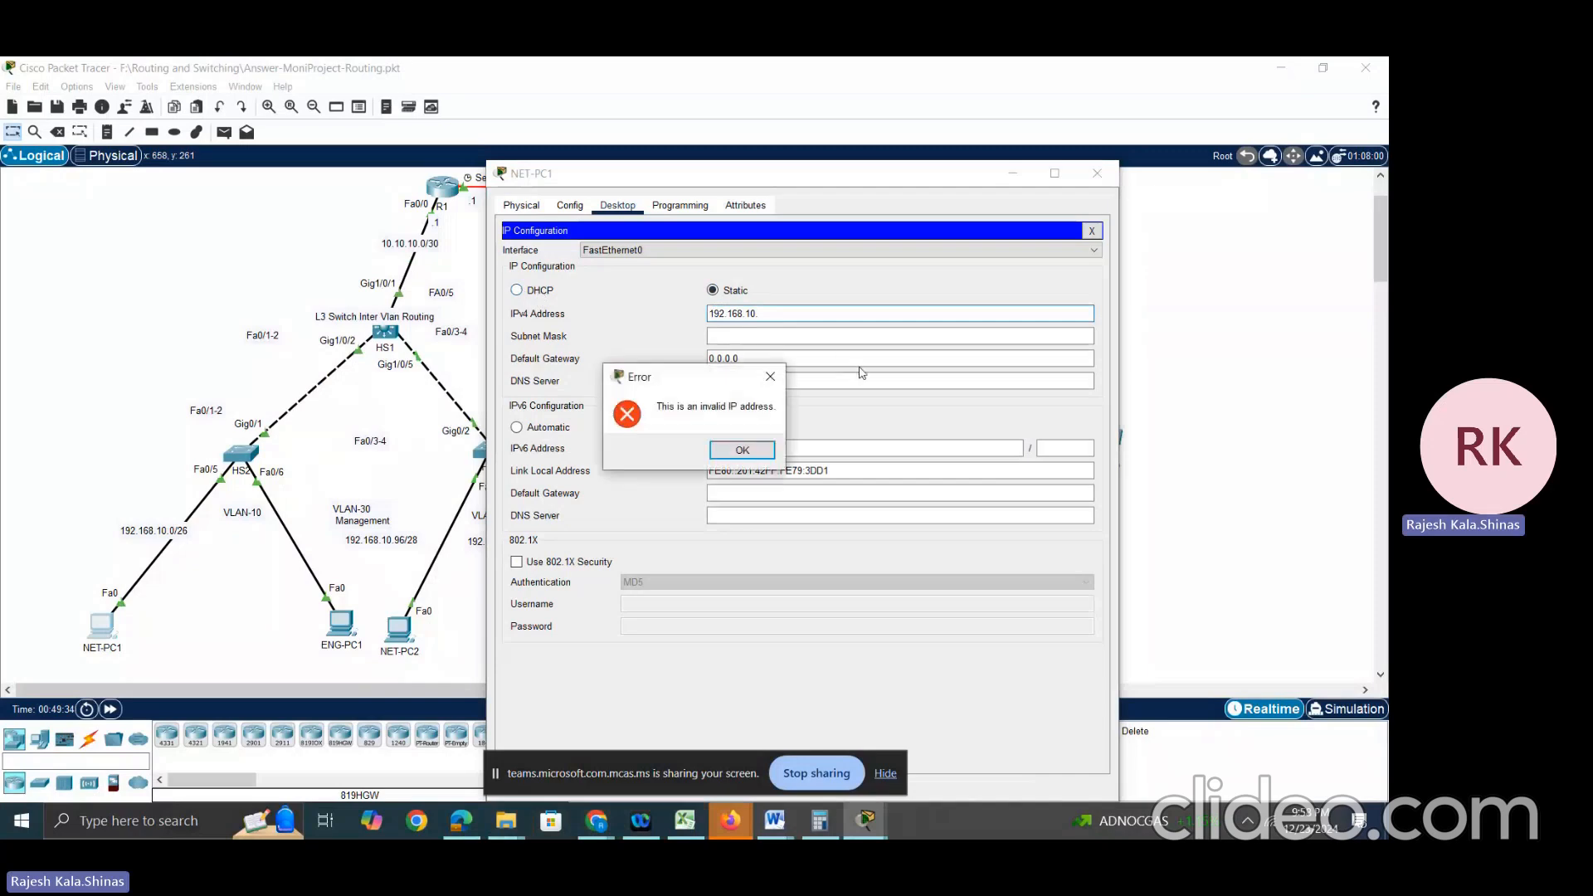
pyautogui.click(771, 377)
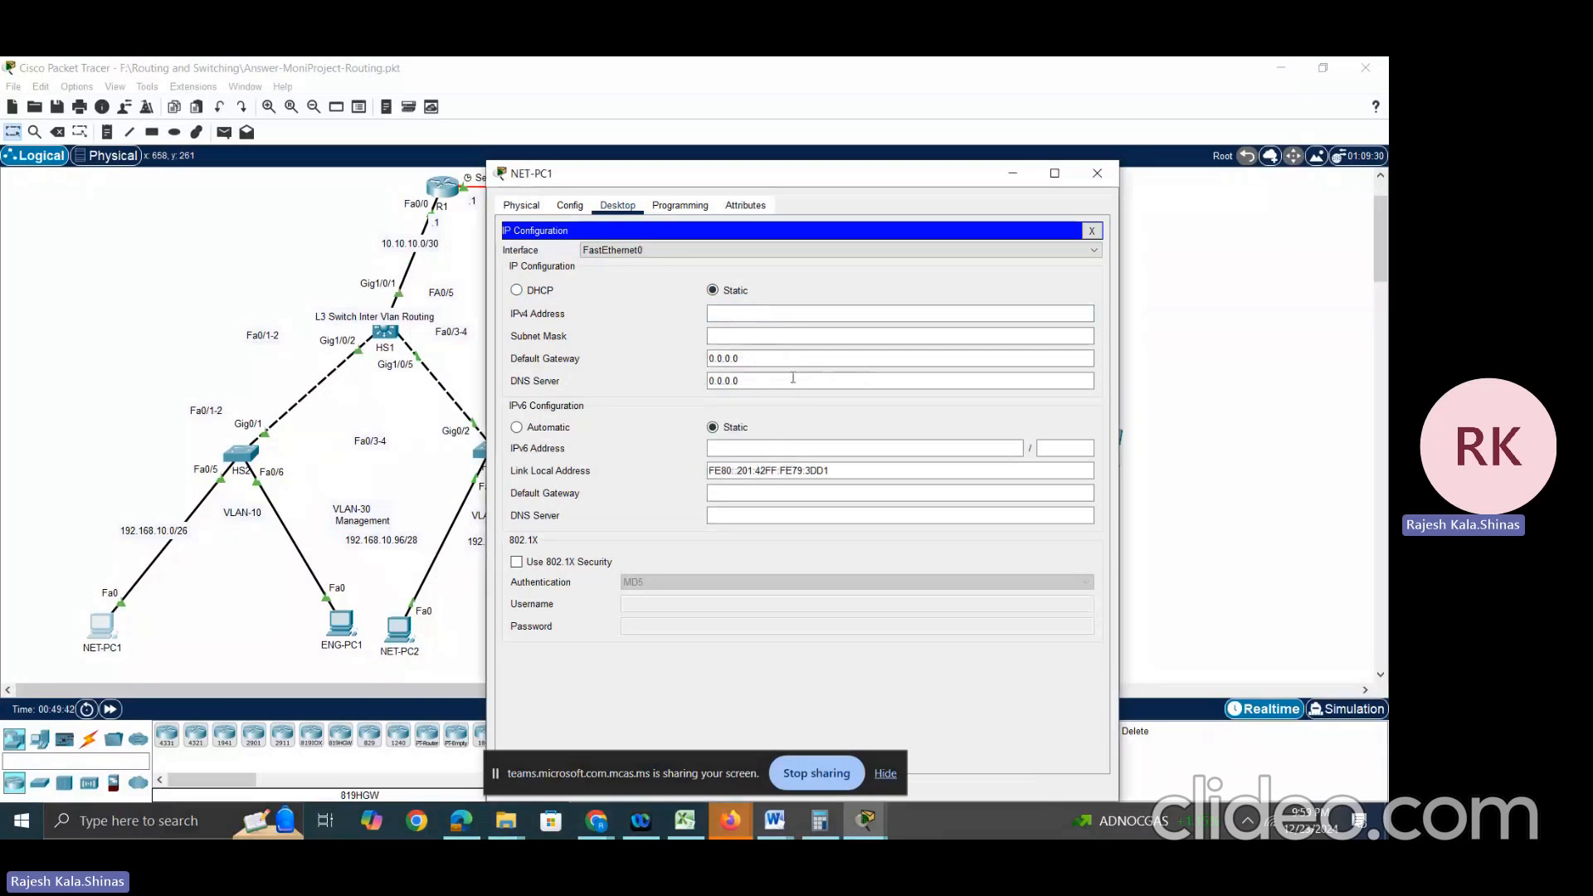
pyautogui.click(517, 289)
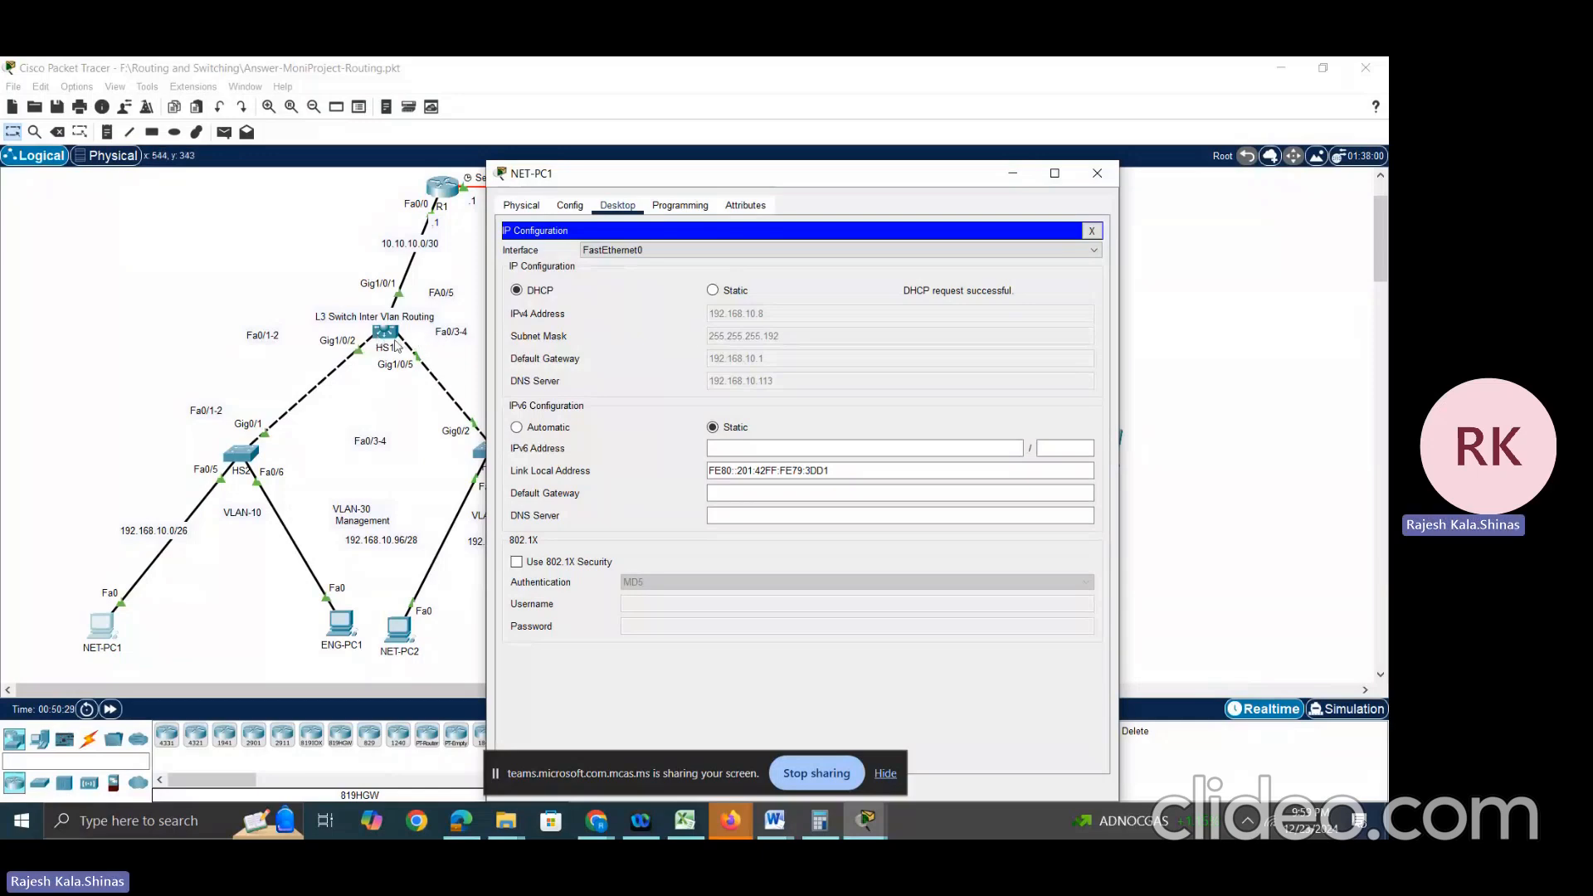
# Step: Recheck NET-PC1's IP configuration, return to HS1's command line and restart the running configuration listing
pyautogui.click(394, 343)
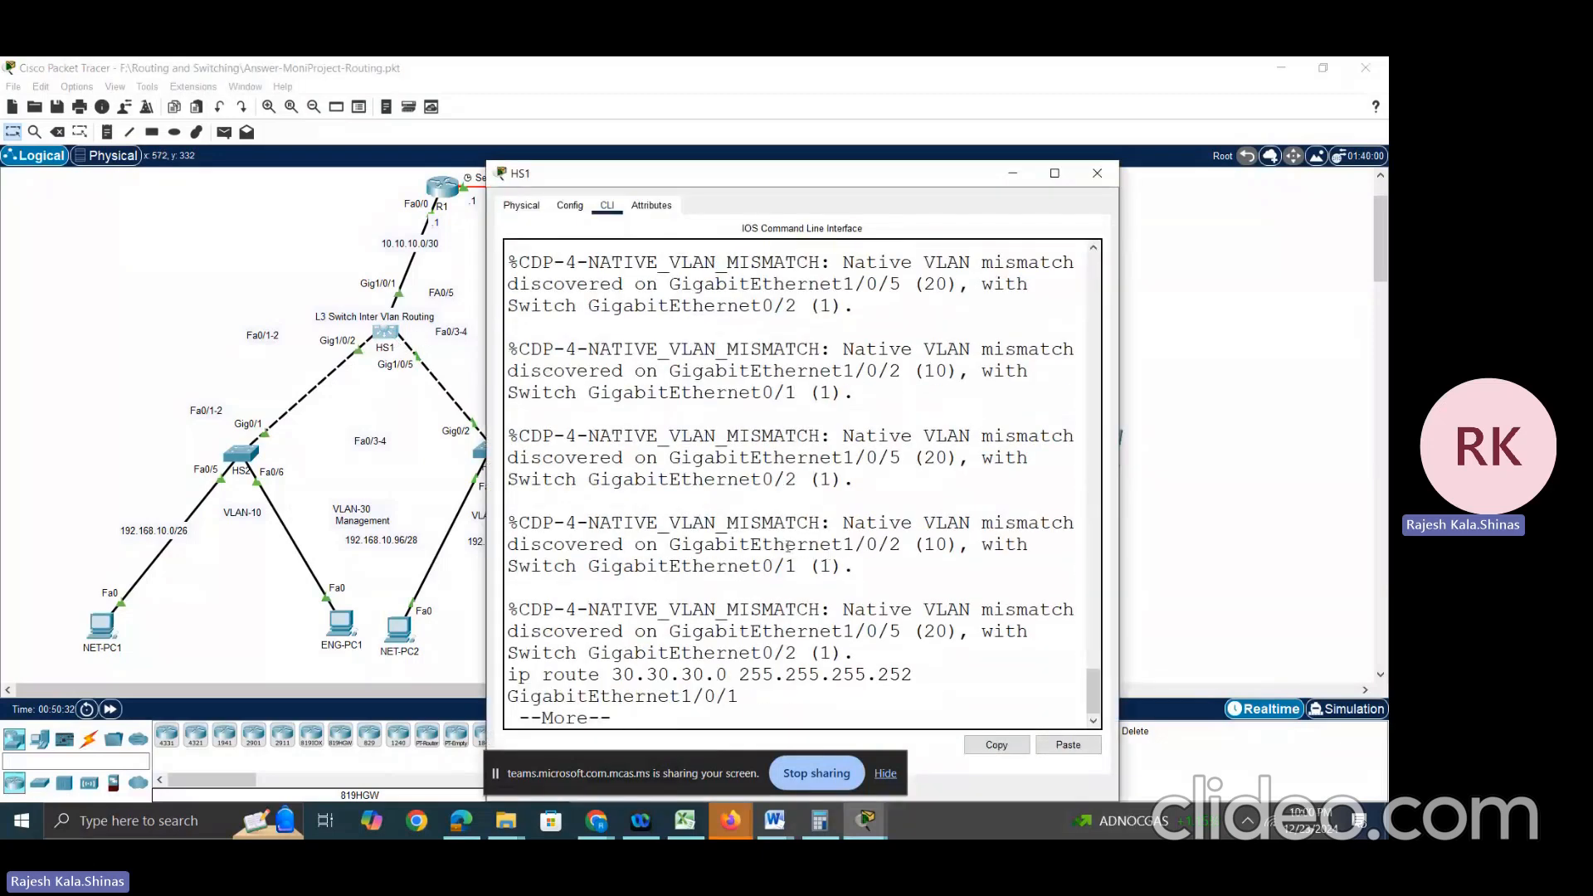
pyautogui.click(102, 629)
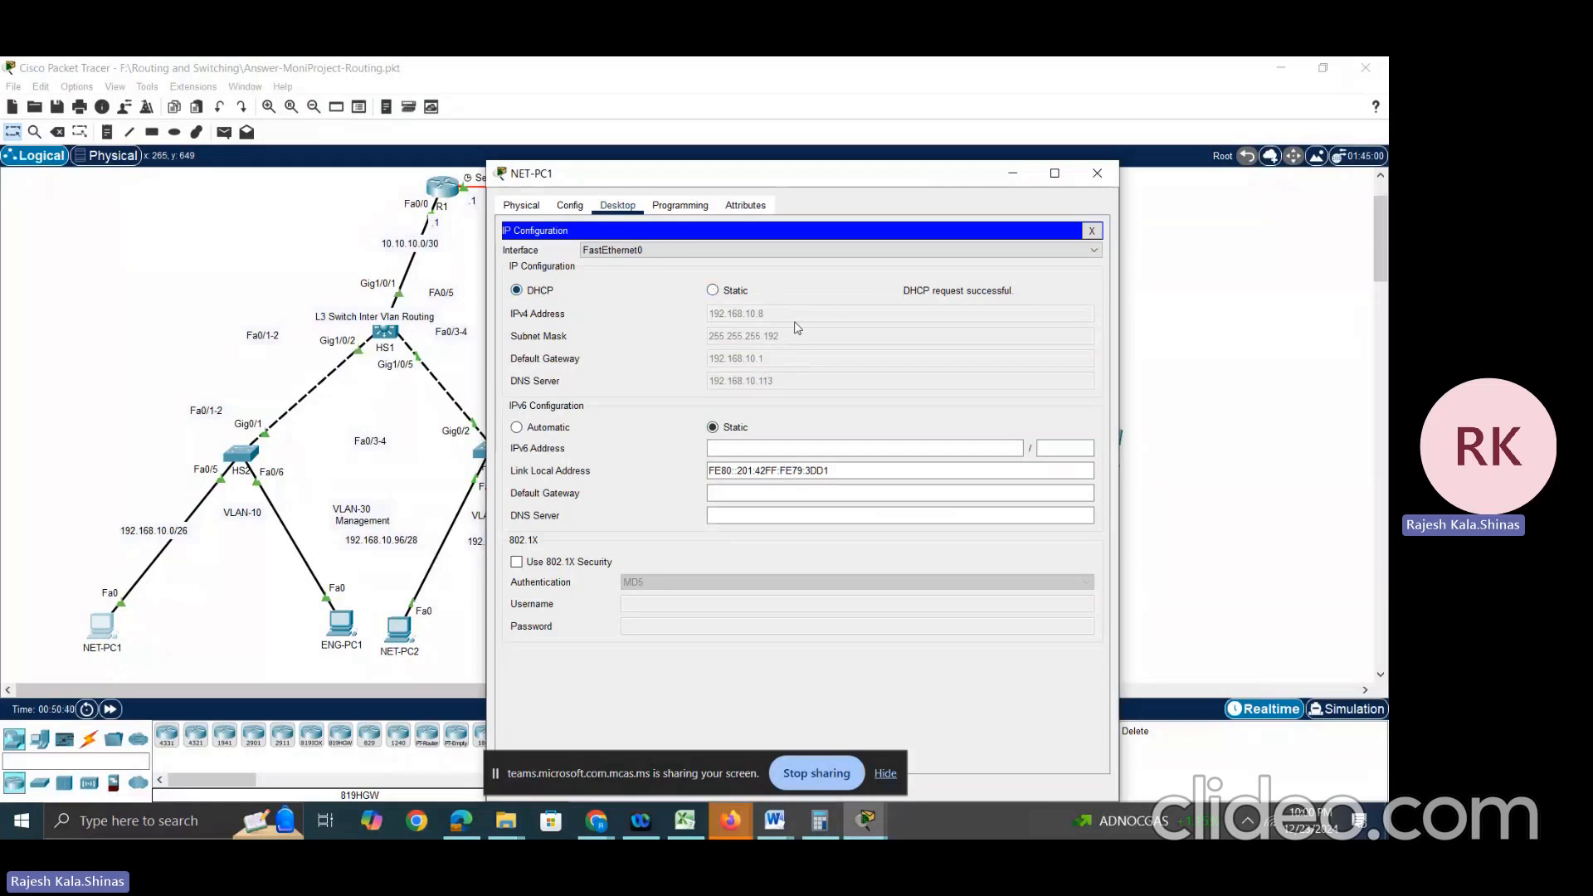
pyautogui.click(381, 334)
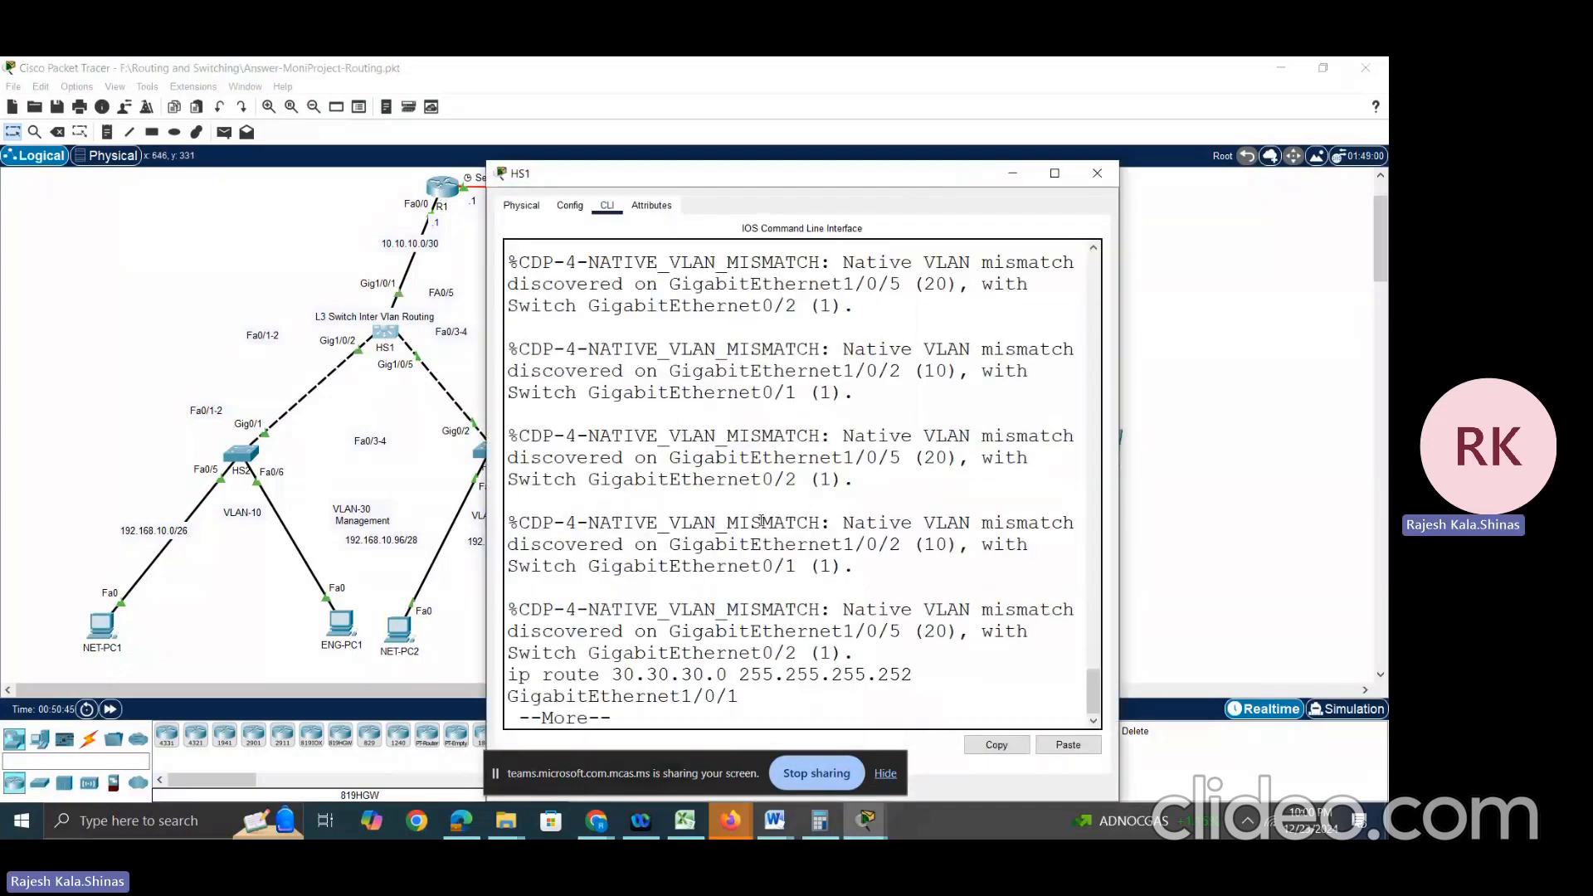
pyautogui.press('Return')
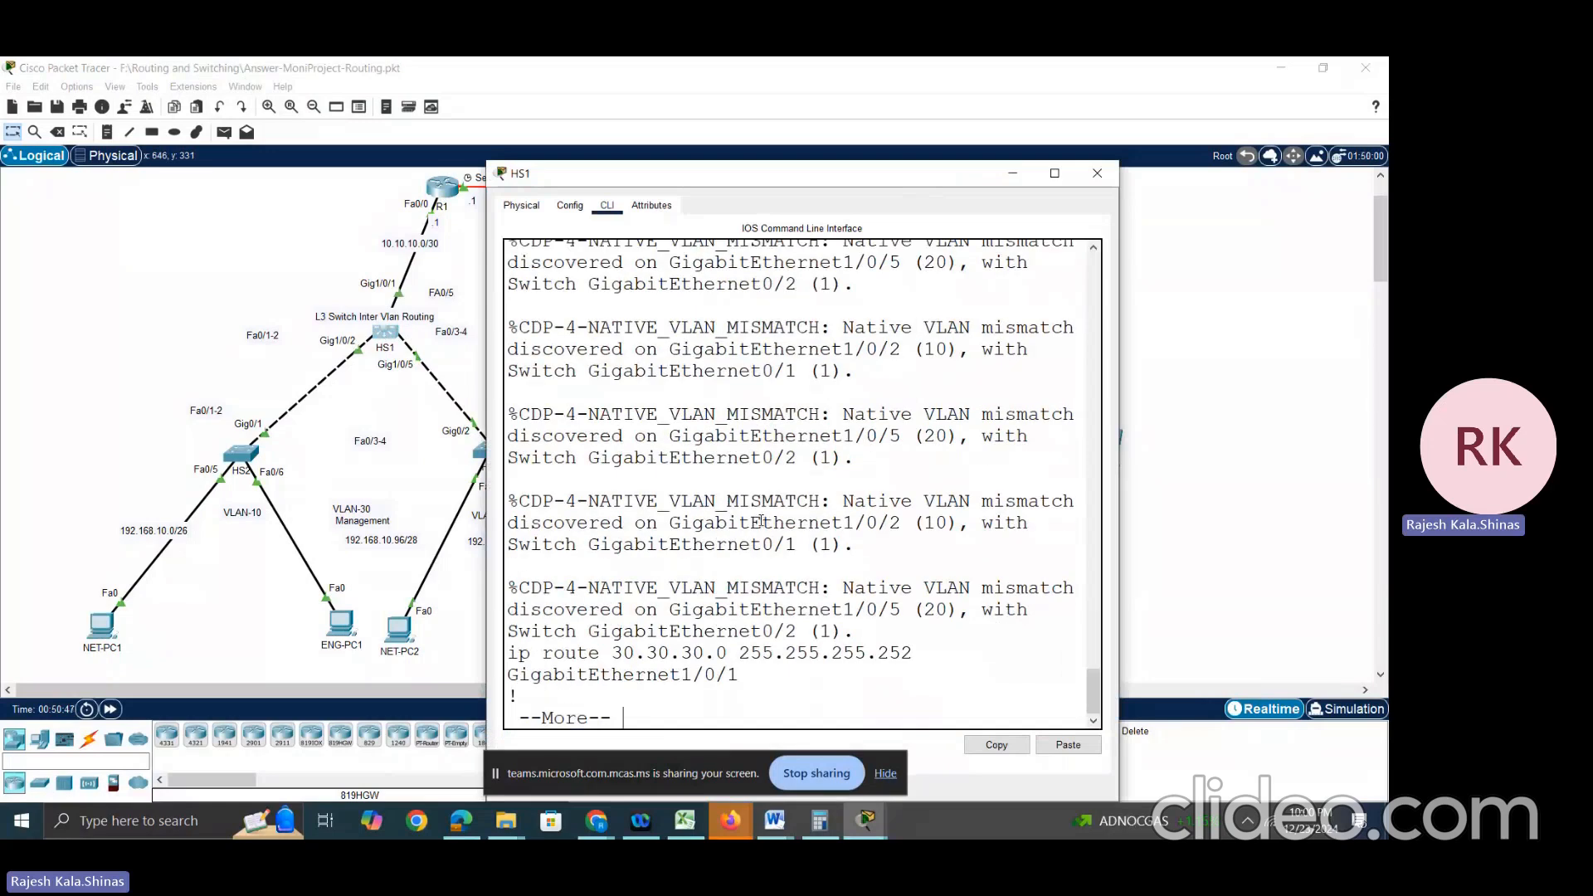
pyautogui.write('qsh run')
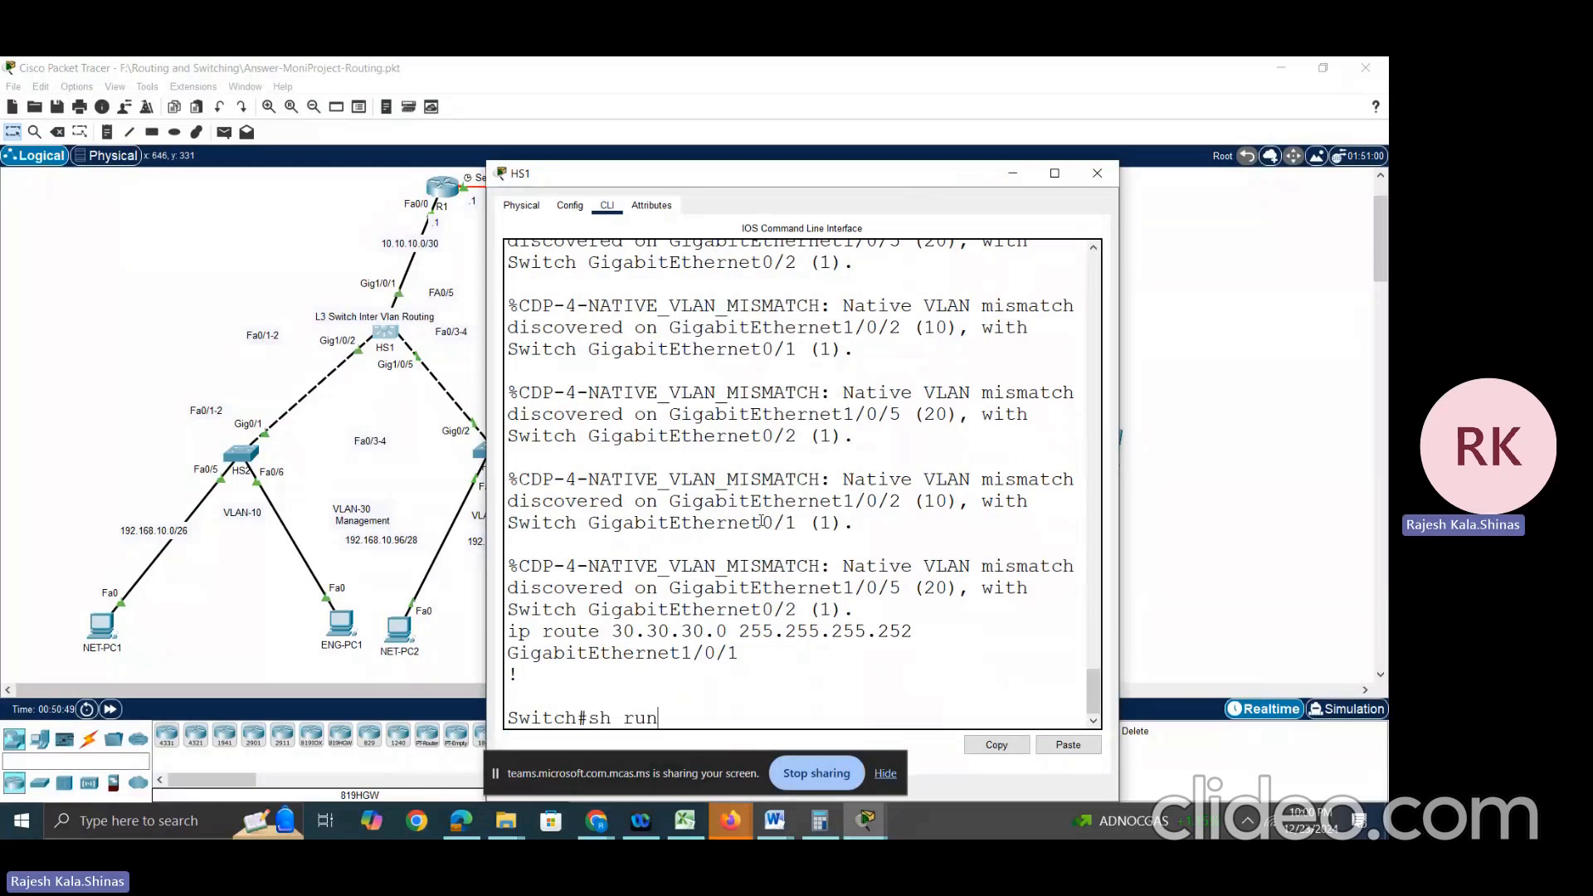
pyautogui.press('Return')
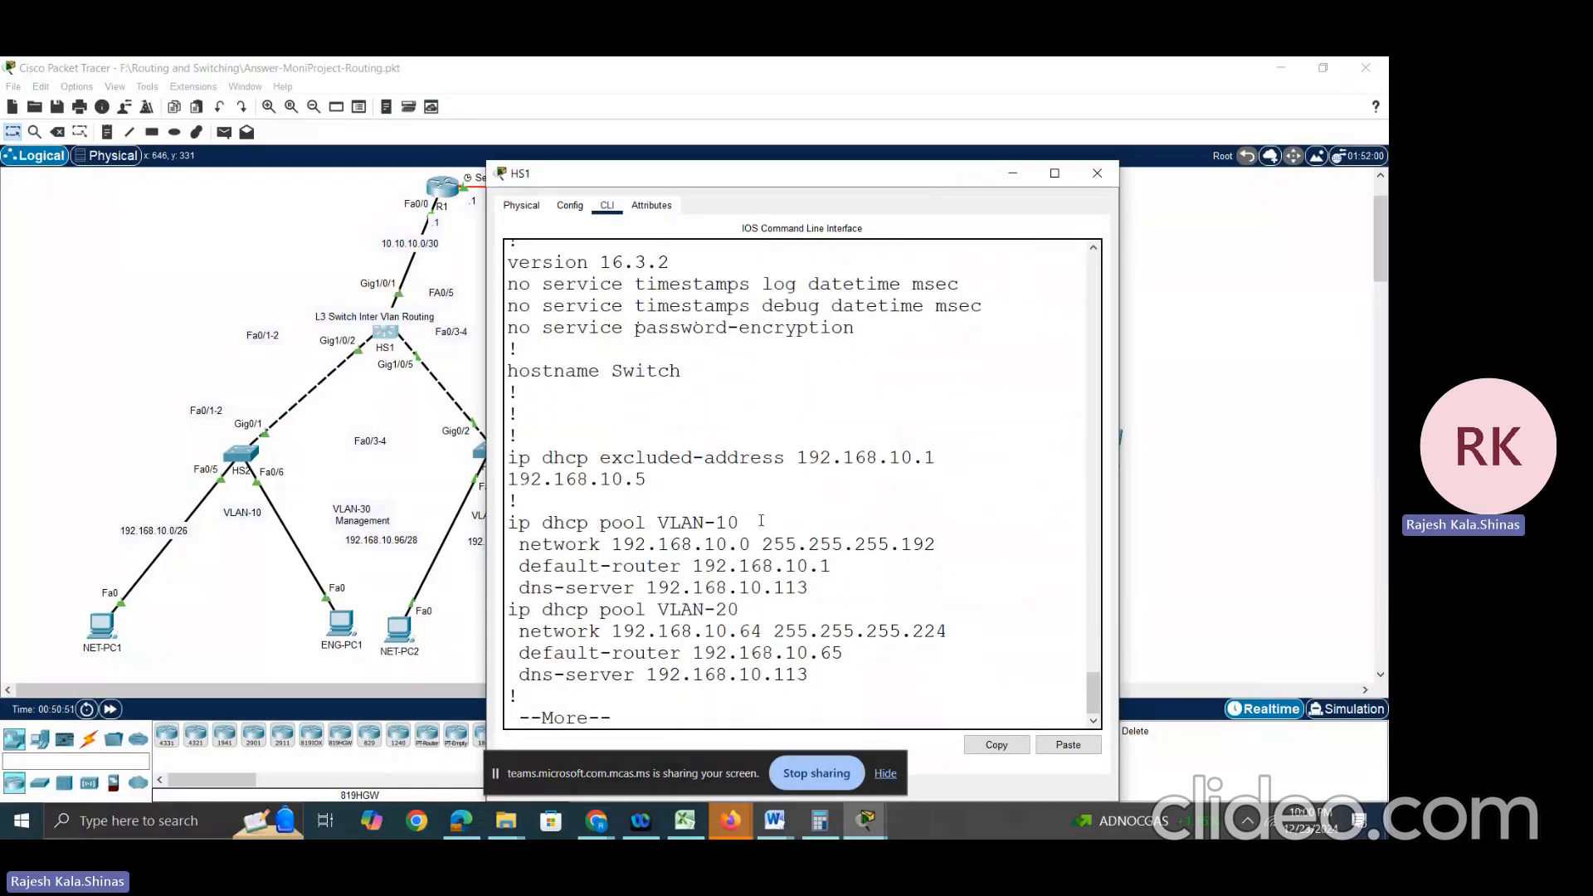
# Step: Examine HS1's VLAN-10 DHCP pool network and default router, and compare them with NET-PC1's IP configuration
pyautogui.press('Return')
pyautogui.press('Return')
pyautogui.press('Return')
pyautogui.press('Return')
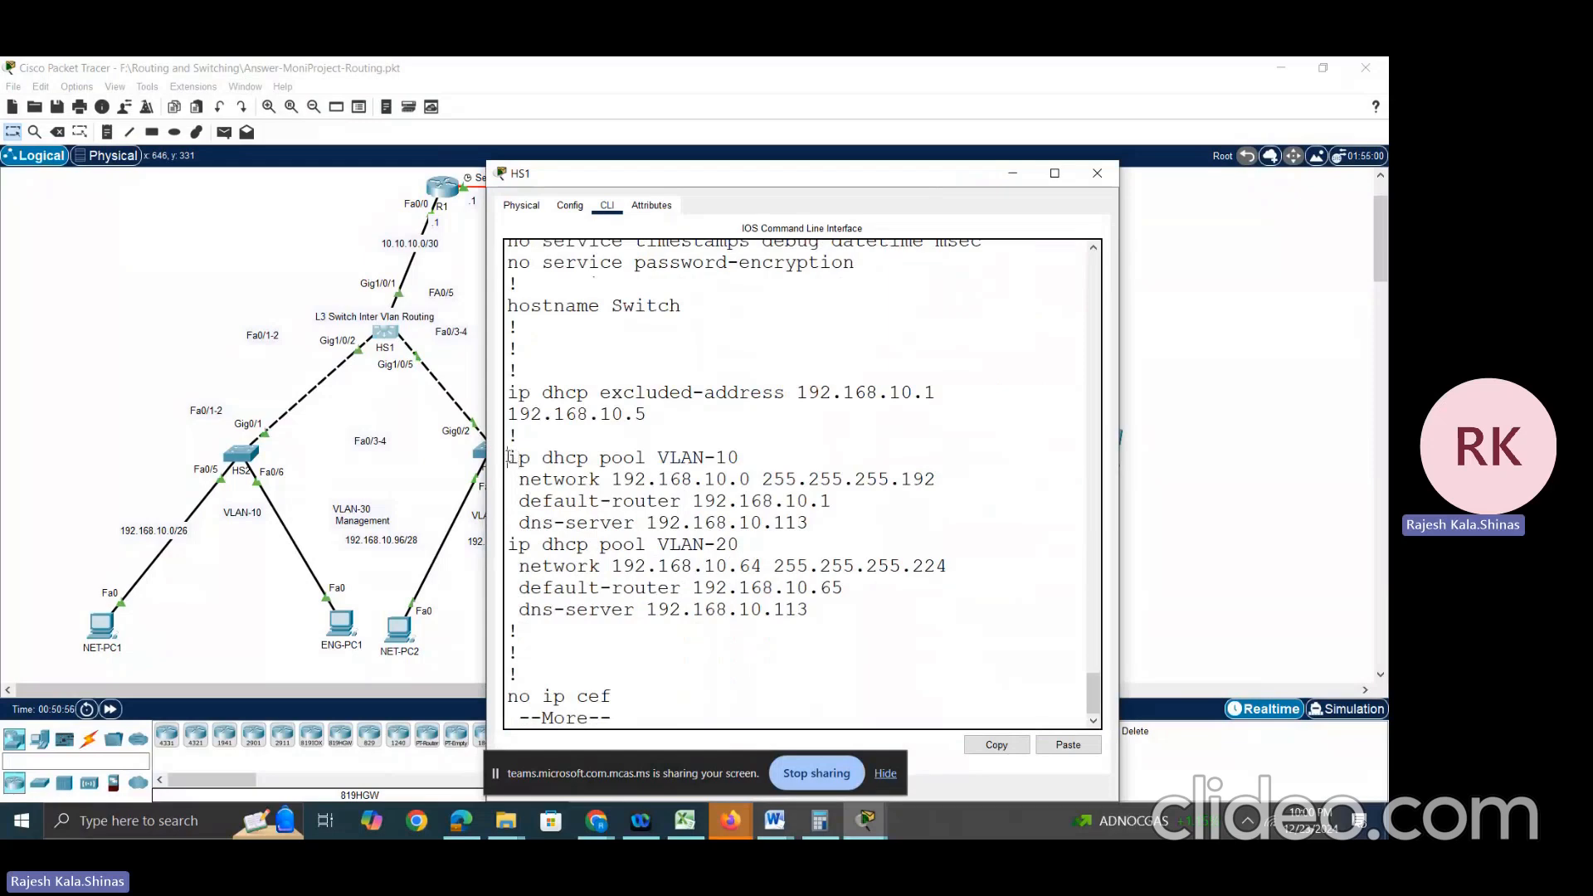
pyautogui.moveTo(508, 457); pyautogui.dragTo(761, 449)
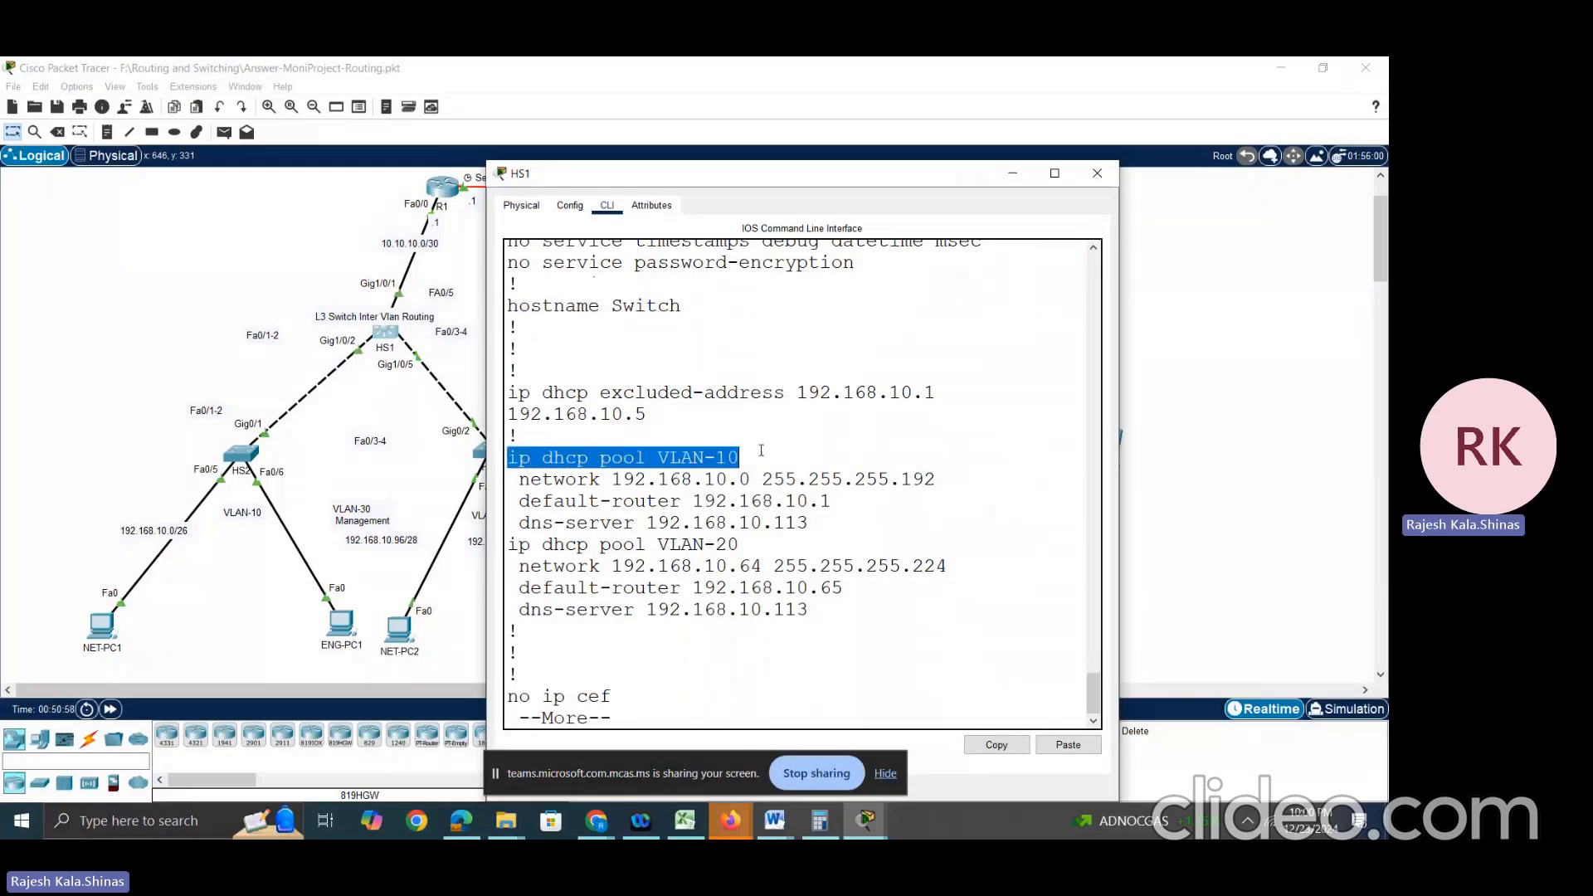
pyautogui.moveTo(518, 478); pyautogui.dragTo(741, 477)
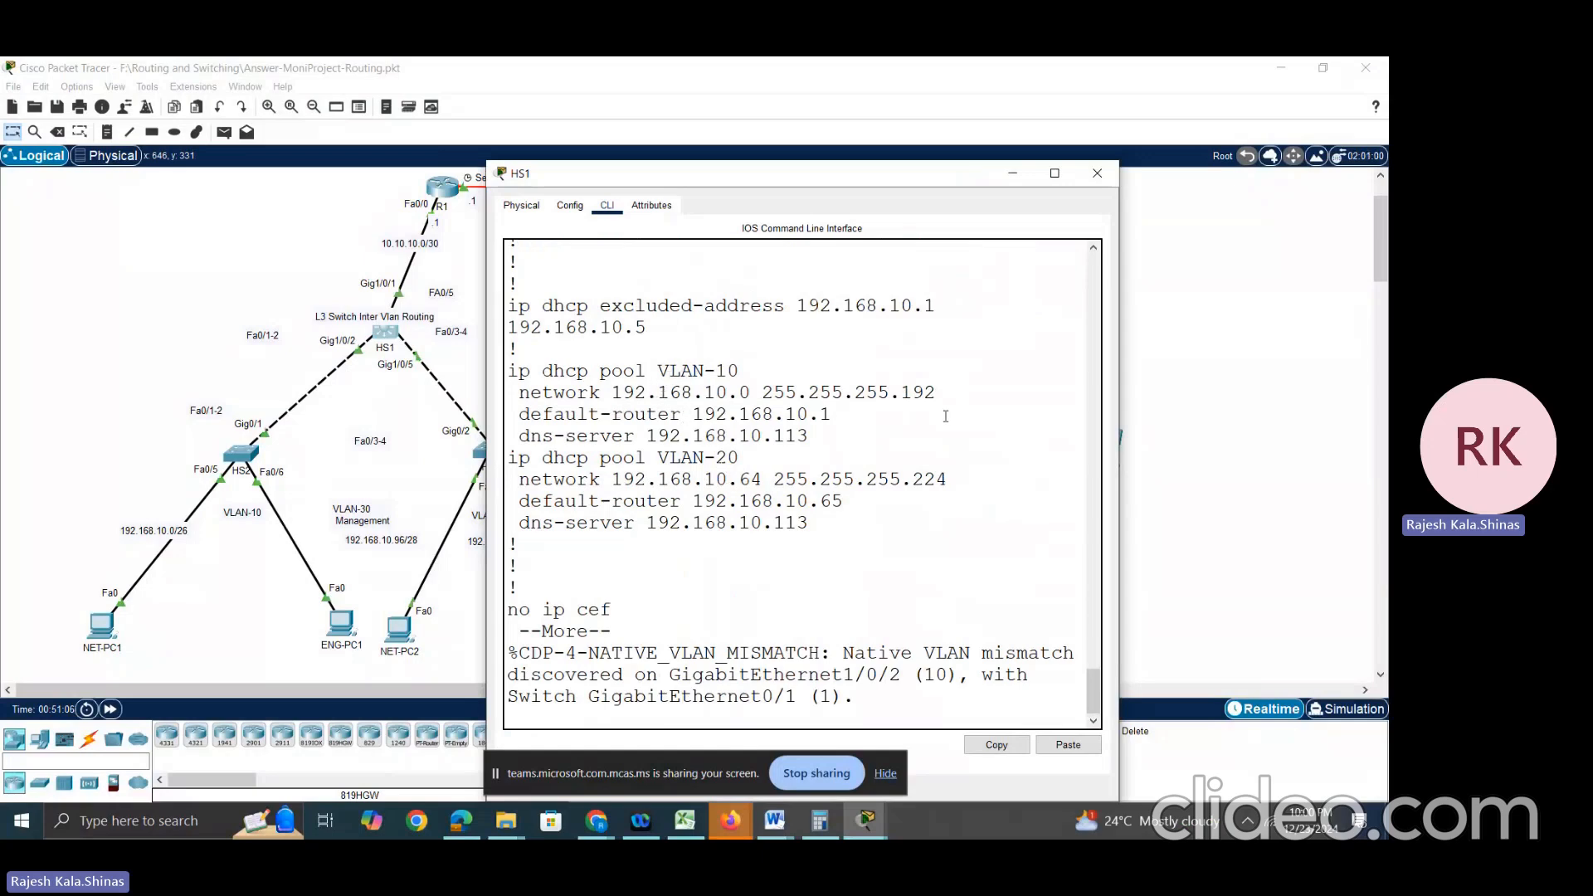
pyautogui.moveTo(848, 415); pyautogui.dragTo(703, 414)
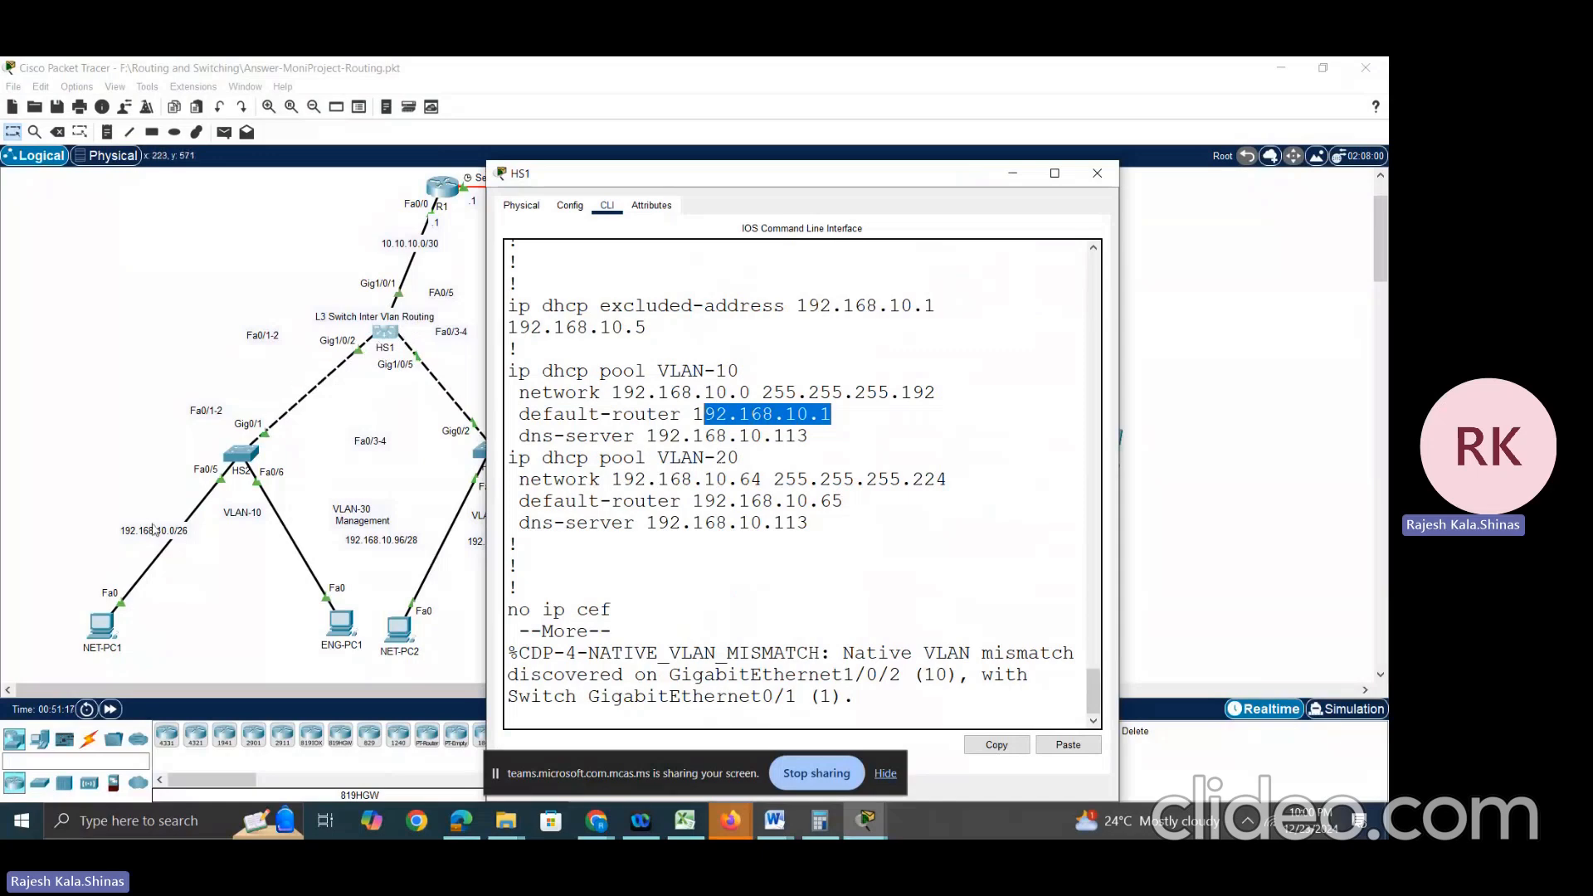
pyautogui.click(99, 630)
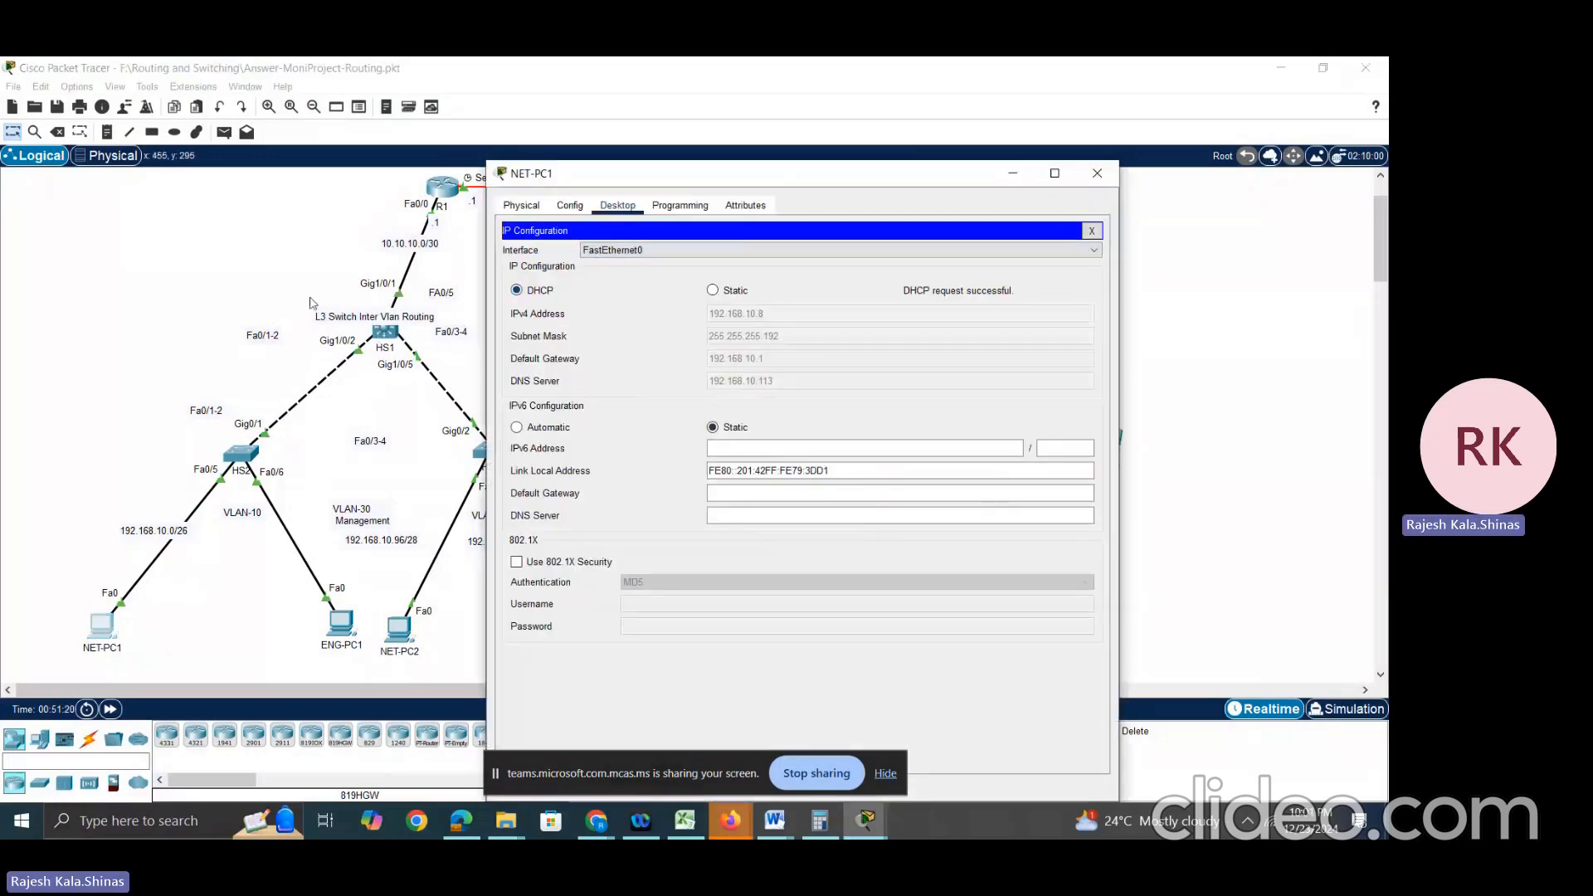
pyautogui.click(195, 330)
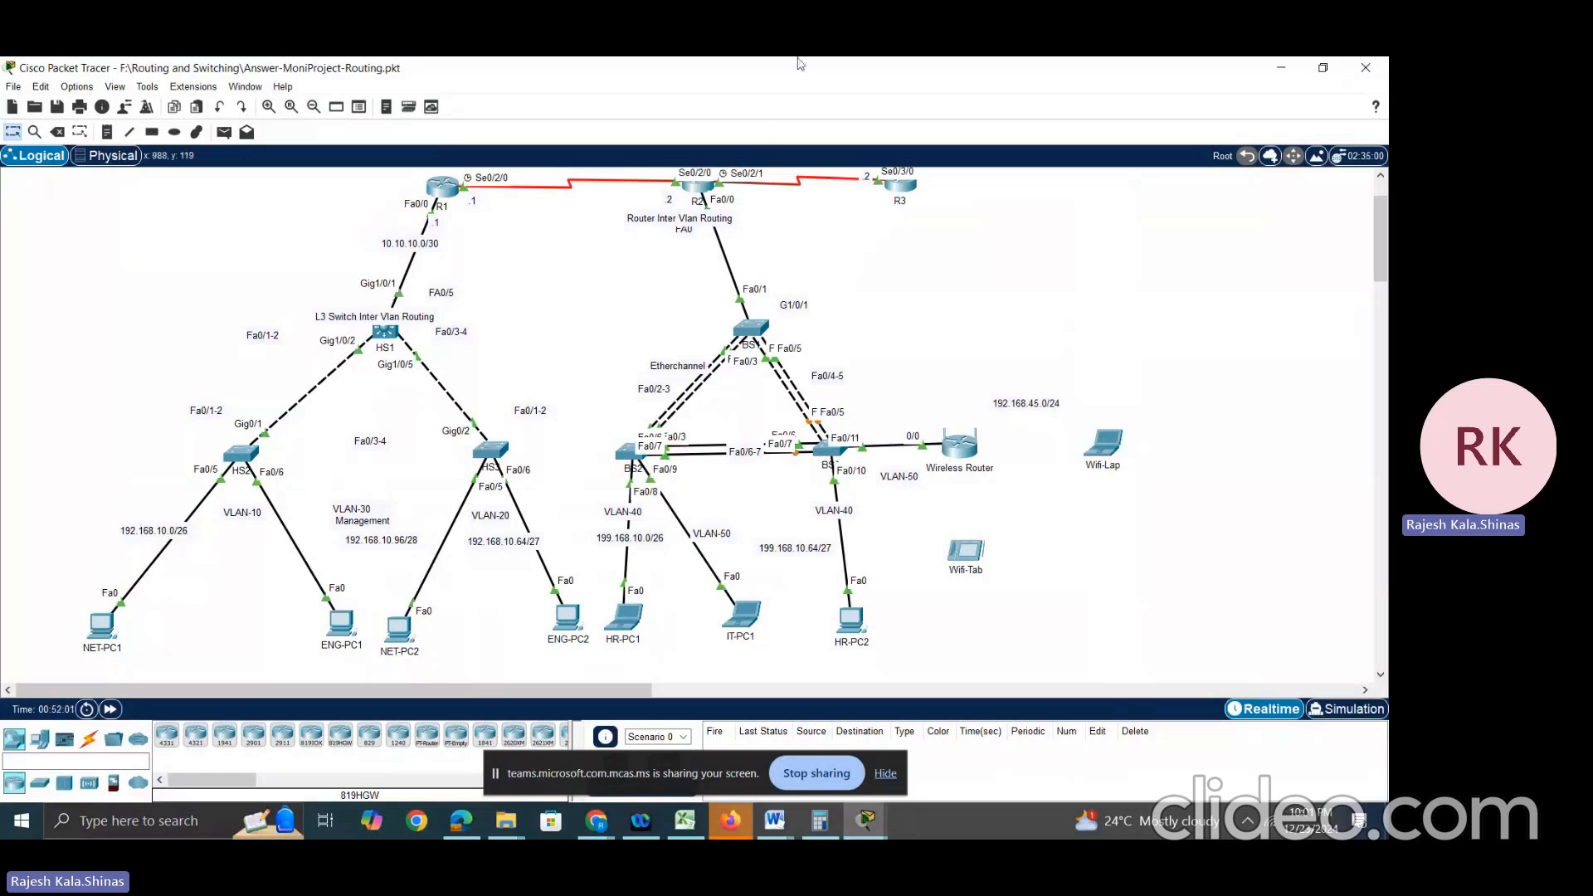
# Step: Open router R1's command line and enter privileged EXEC mode
pyautogui.click(452, 190)
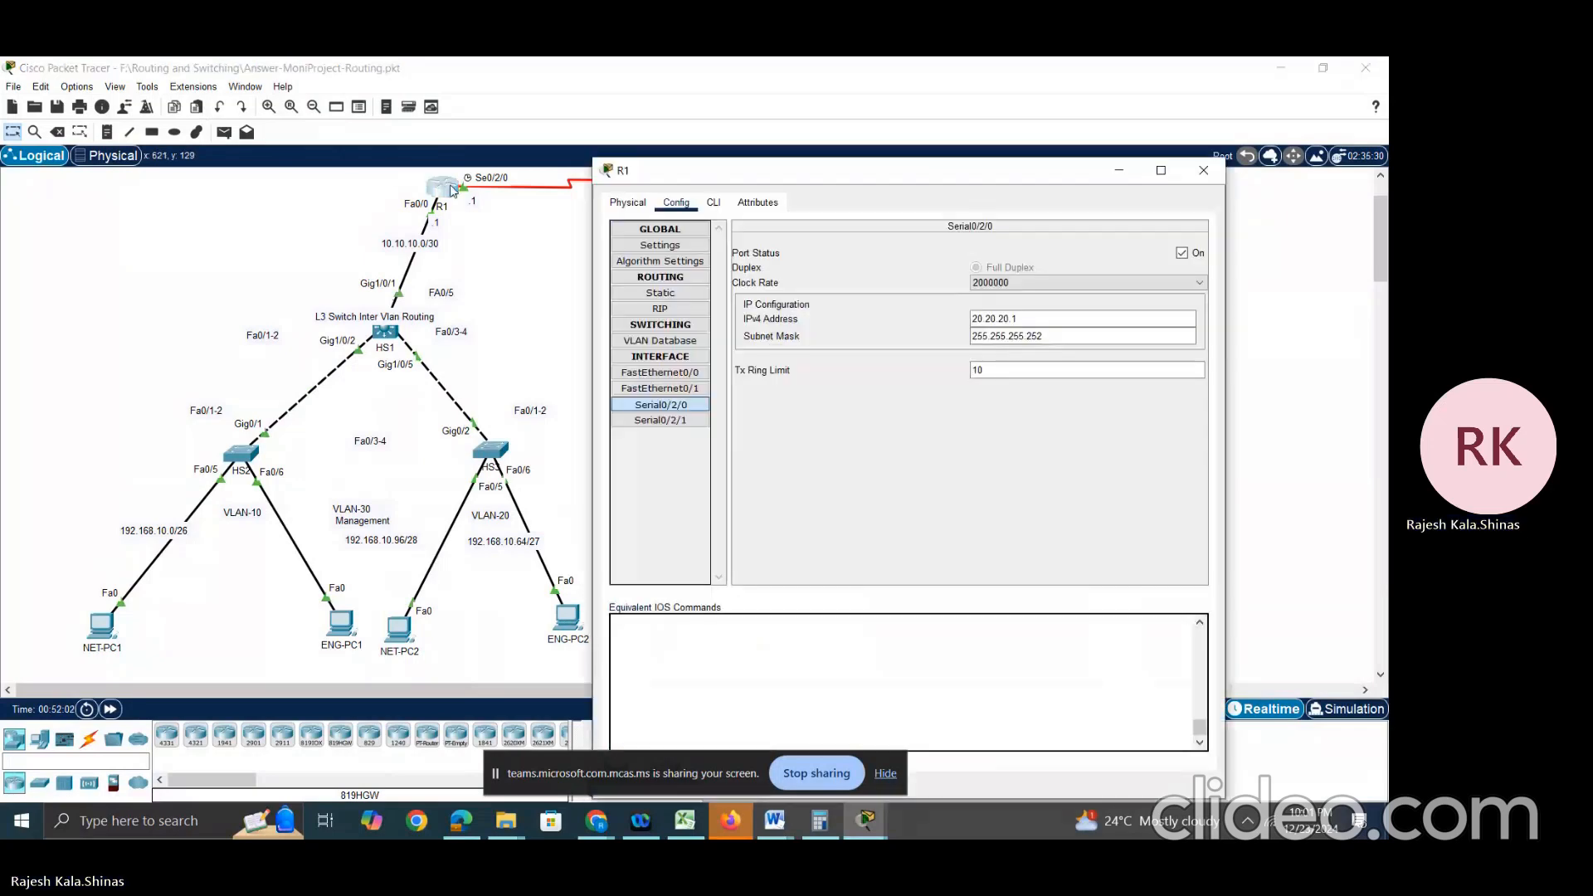
pyautogui.click(714, 203)
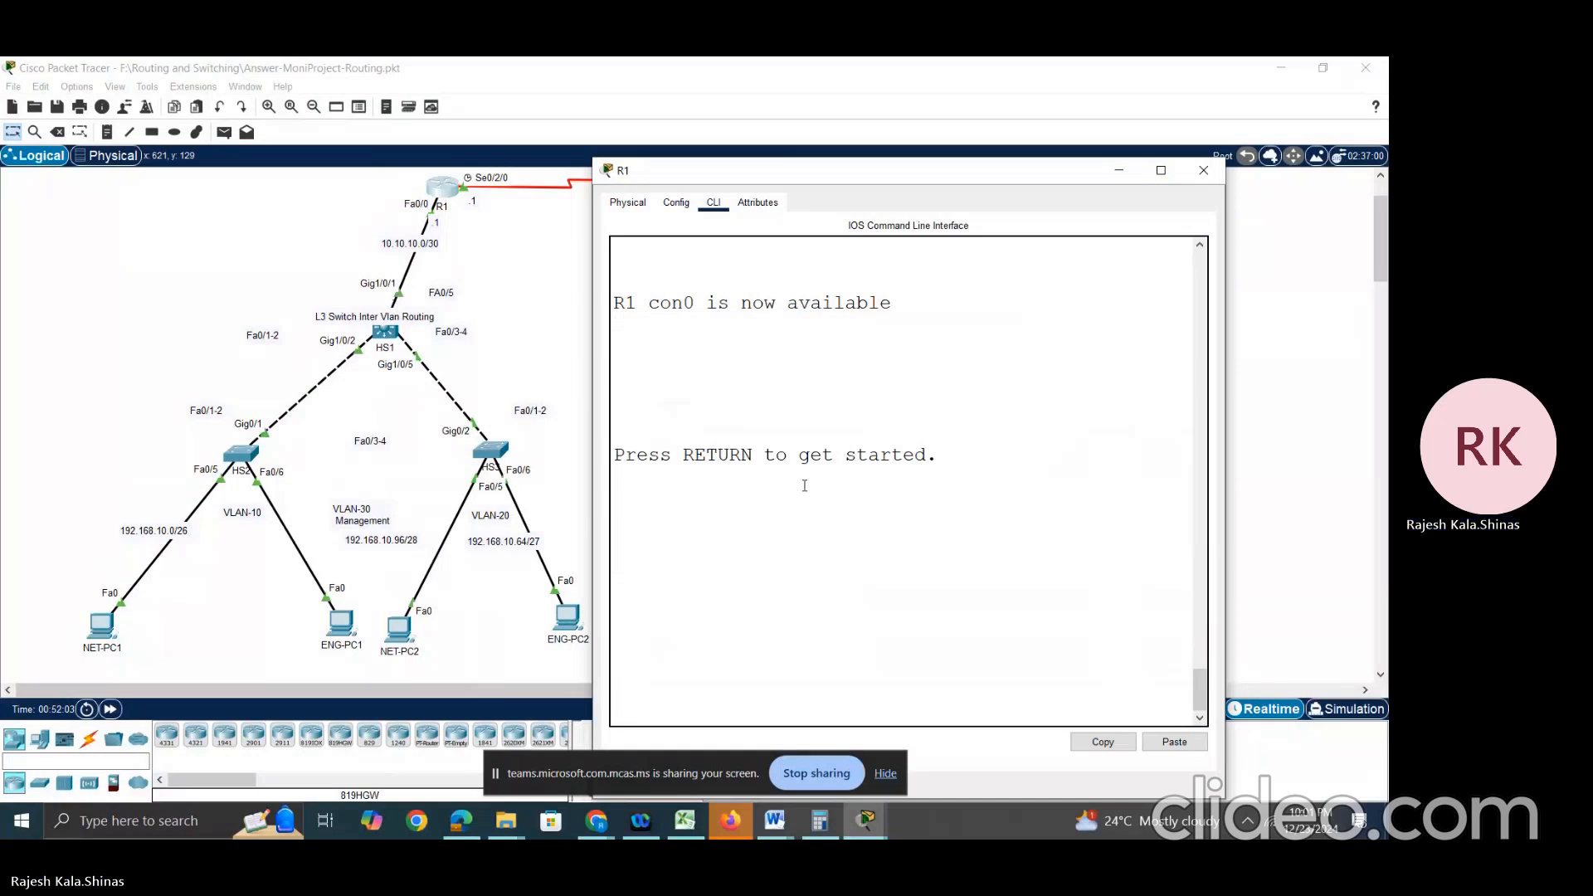
pyautogui.press('Return')
pyautogui.write('en')
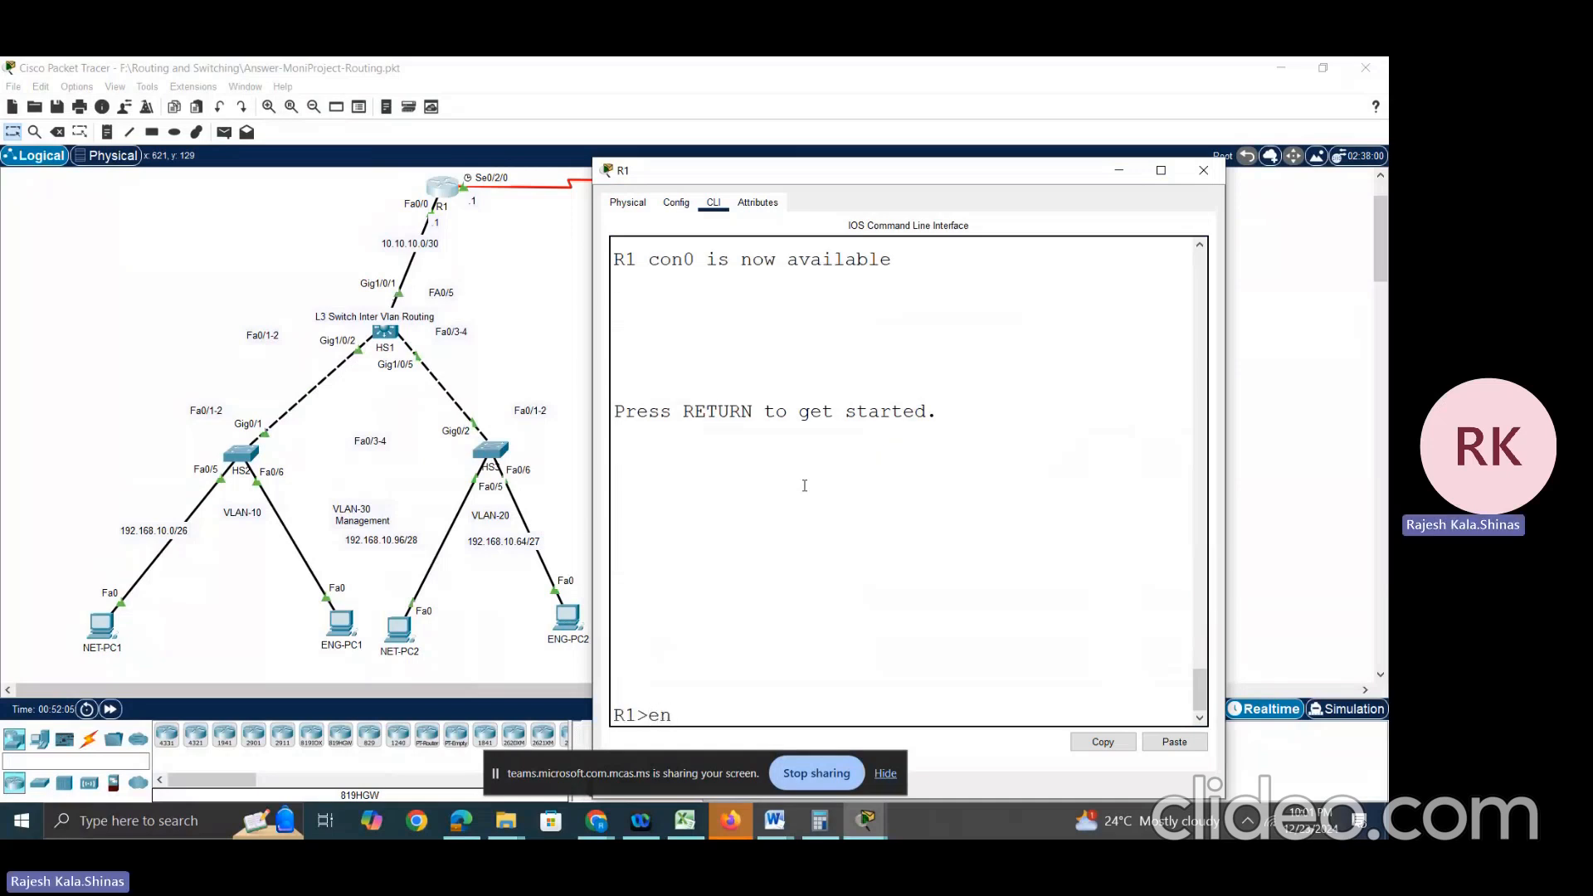
pyautogui.press('Return')
pyautogui.write('s')
pyautogui.press('BackSpace')
pyautogui.write('conf t')
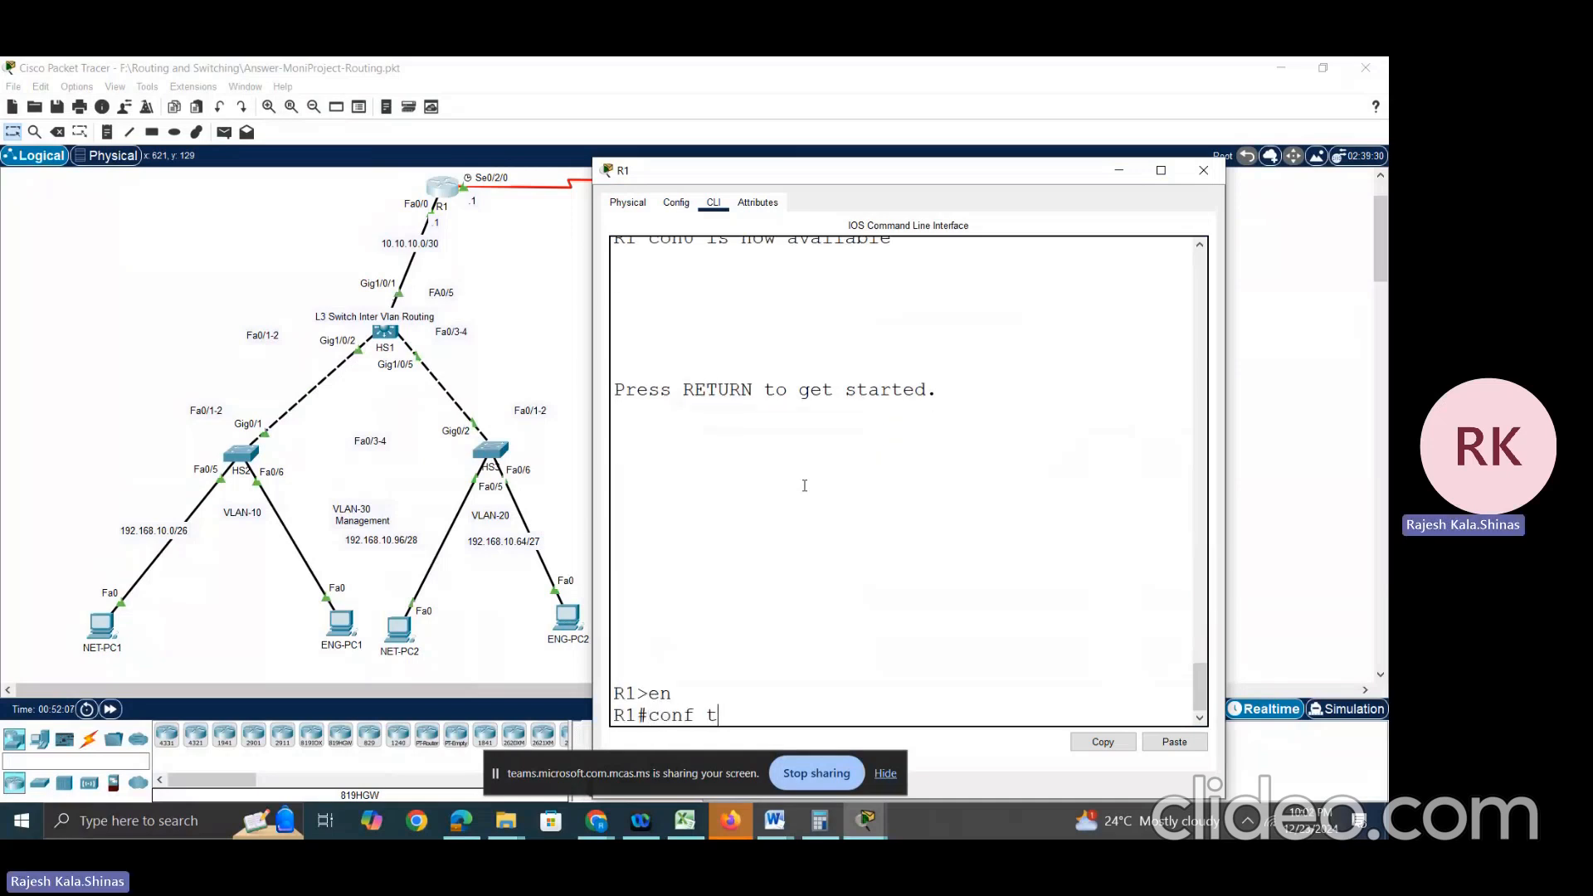
pyautogui.press('Return')
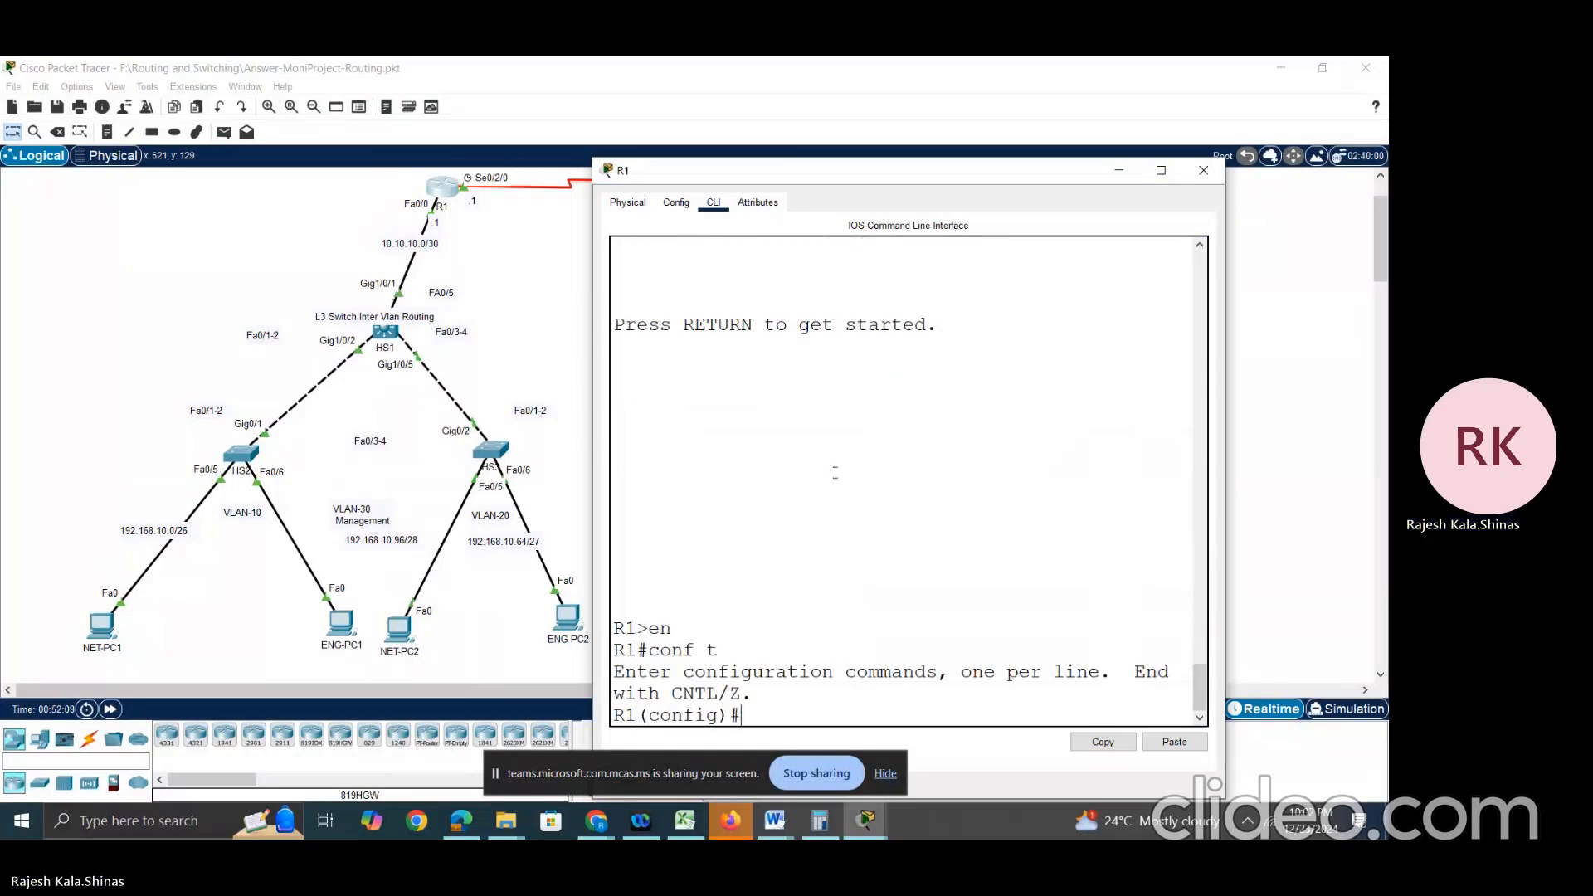
pyautogui.write('end')
pyautogui.press('Return')
# Step: Display R1's running configuration and examine the local admin username entry
pyautogui.write('sh run')
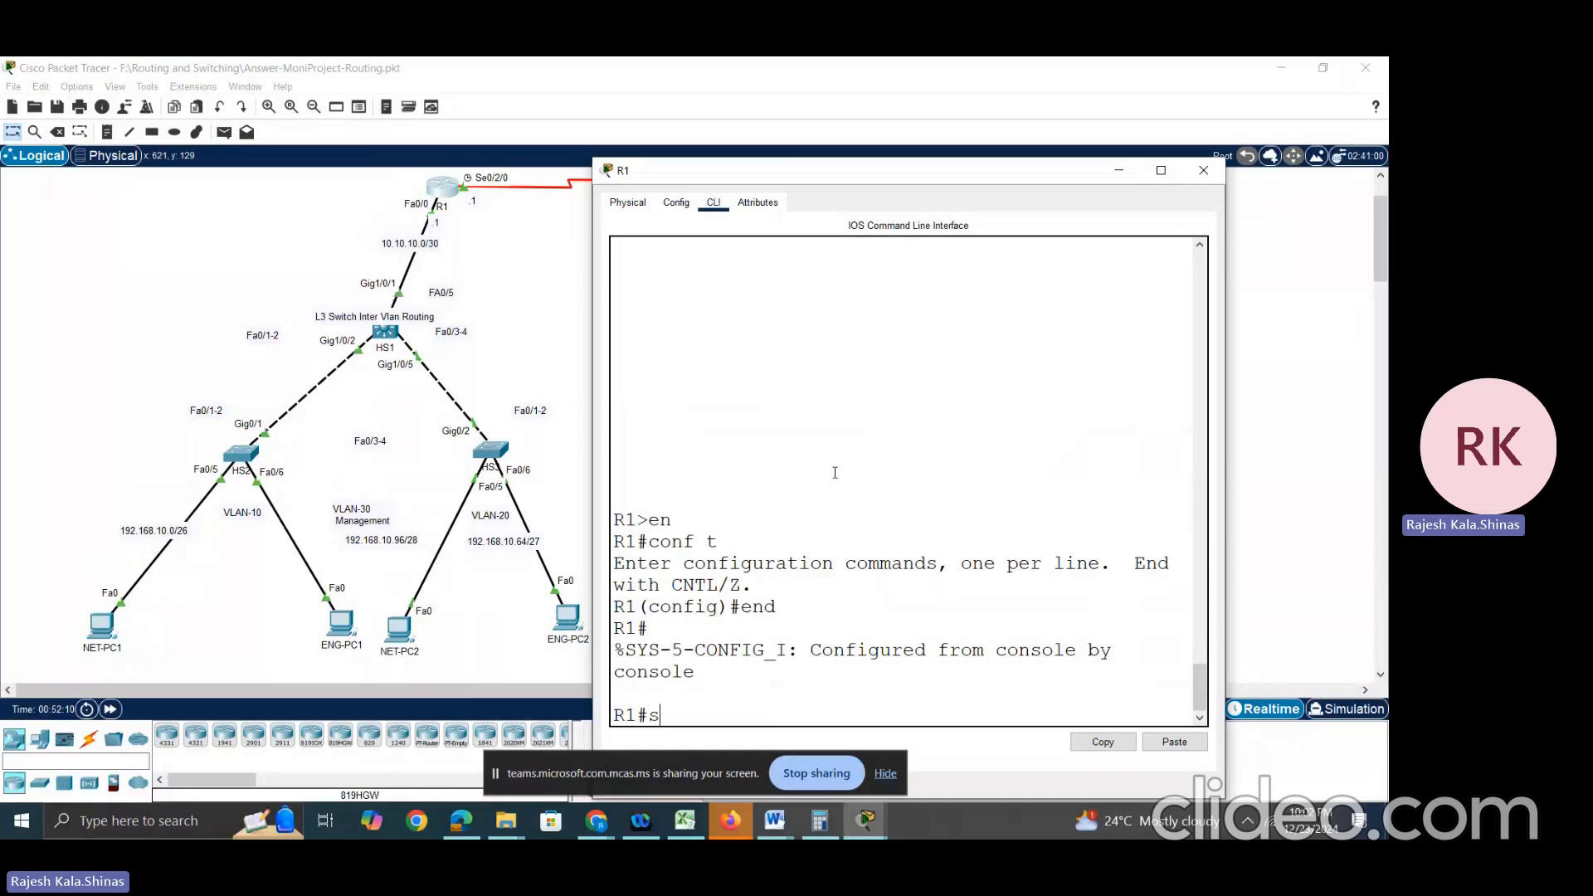
pyautogui.press('Return')
pyautogui.press('Return')
pyautogui.press('Return')
pyautogui.press('Return')
pyautogui.press('Return')
pyautogui.press('Return')
pyautogui.press('Return')
pyautogui.press('Return')
pyautogui.press('Return')
pyautogui.press('Return')
pyautogui.press('Return')
pyautogui.press('Return')
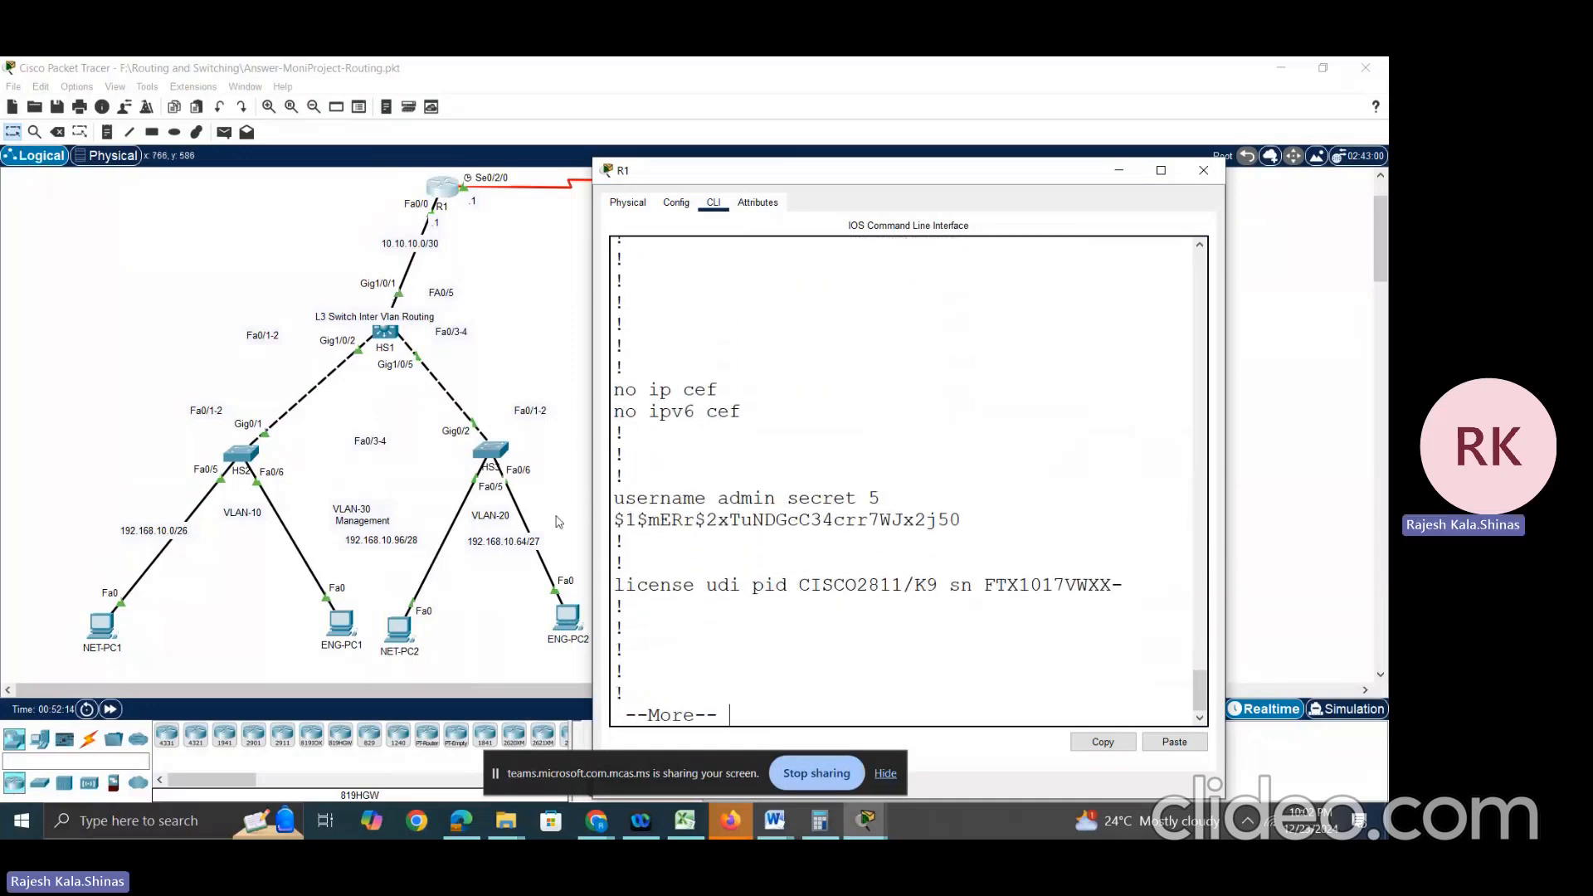
pyautogui.moveTo(626, 497); pyautogui.dragTo(938, 503)
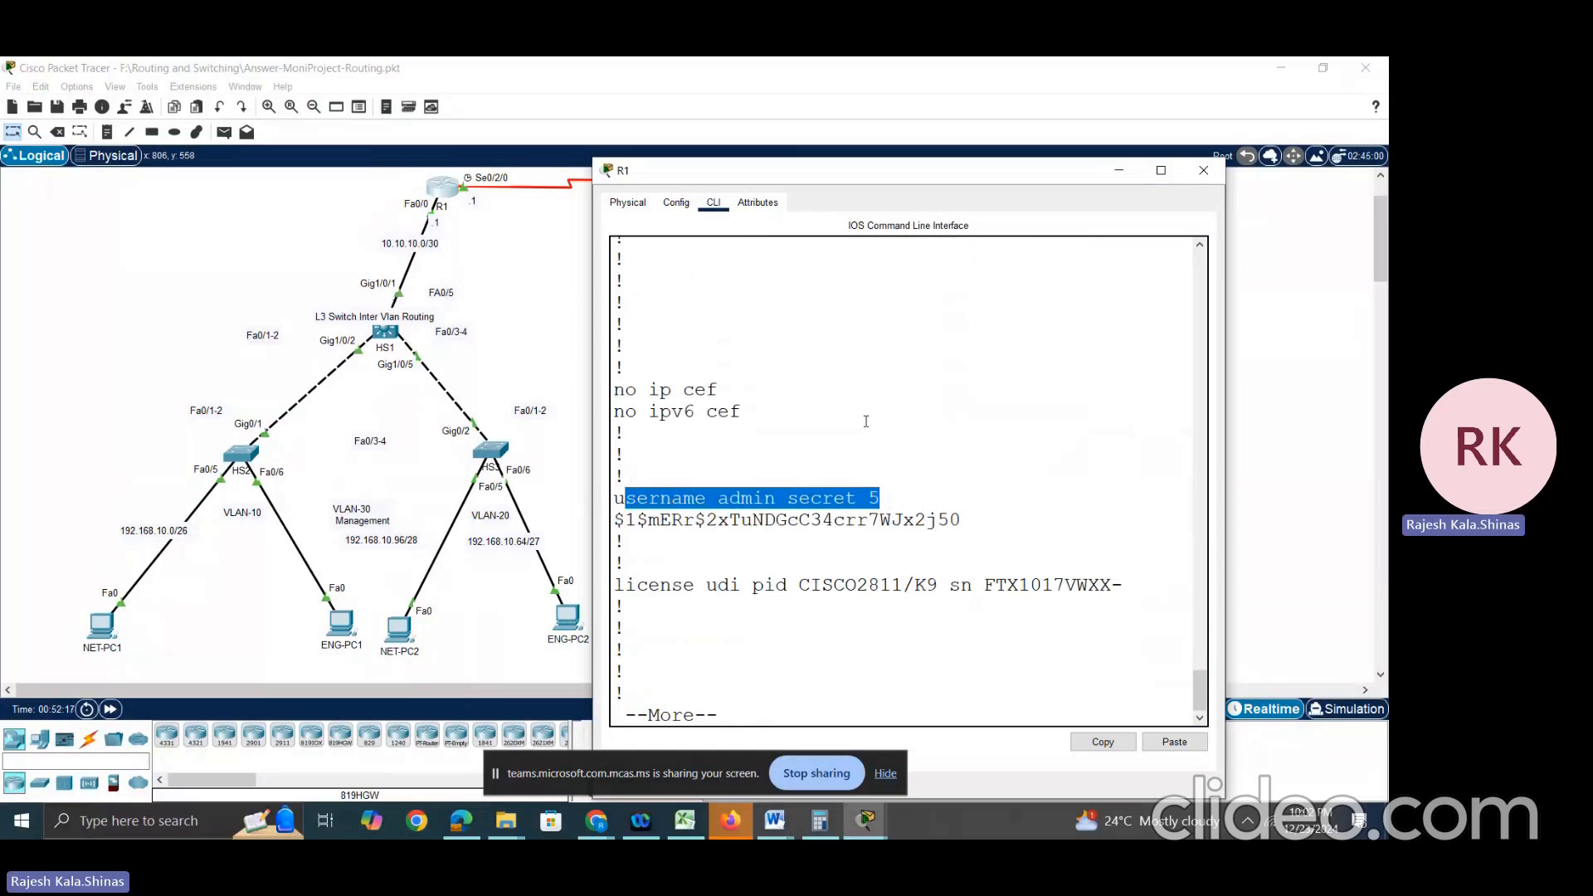
# Step: Continue R1's configuration listing to the SSH settings and examine the version and authentication-retries lines
pyautogui.press('Return')
pyautogui.press('Return')
pyautogui.press('Return')
pyautogui.press('Return')
pyautogui.press('Return')
pyautogui.press('Return')
pyautogui.press('Return')
pyautogui.press('Return')
pyautogui.press('Return')
pyautogui.press('Return')
pyautogui.press('Return')
pyautogui.press('Return')
pyautogui.press('Return')
pyautogui.press('Return')
pyautogui.press('Return')
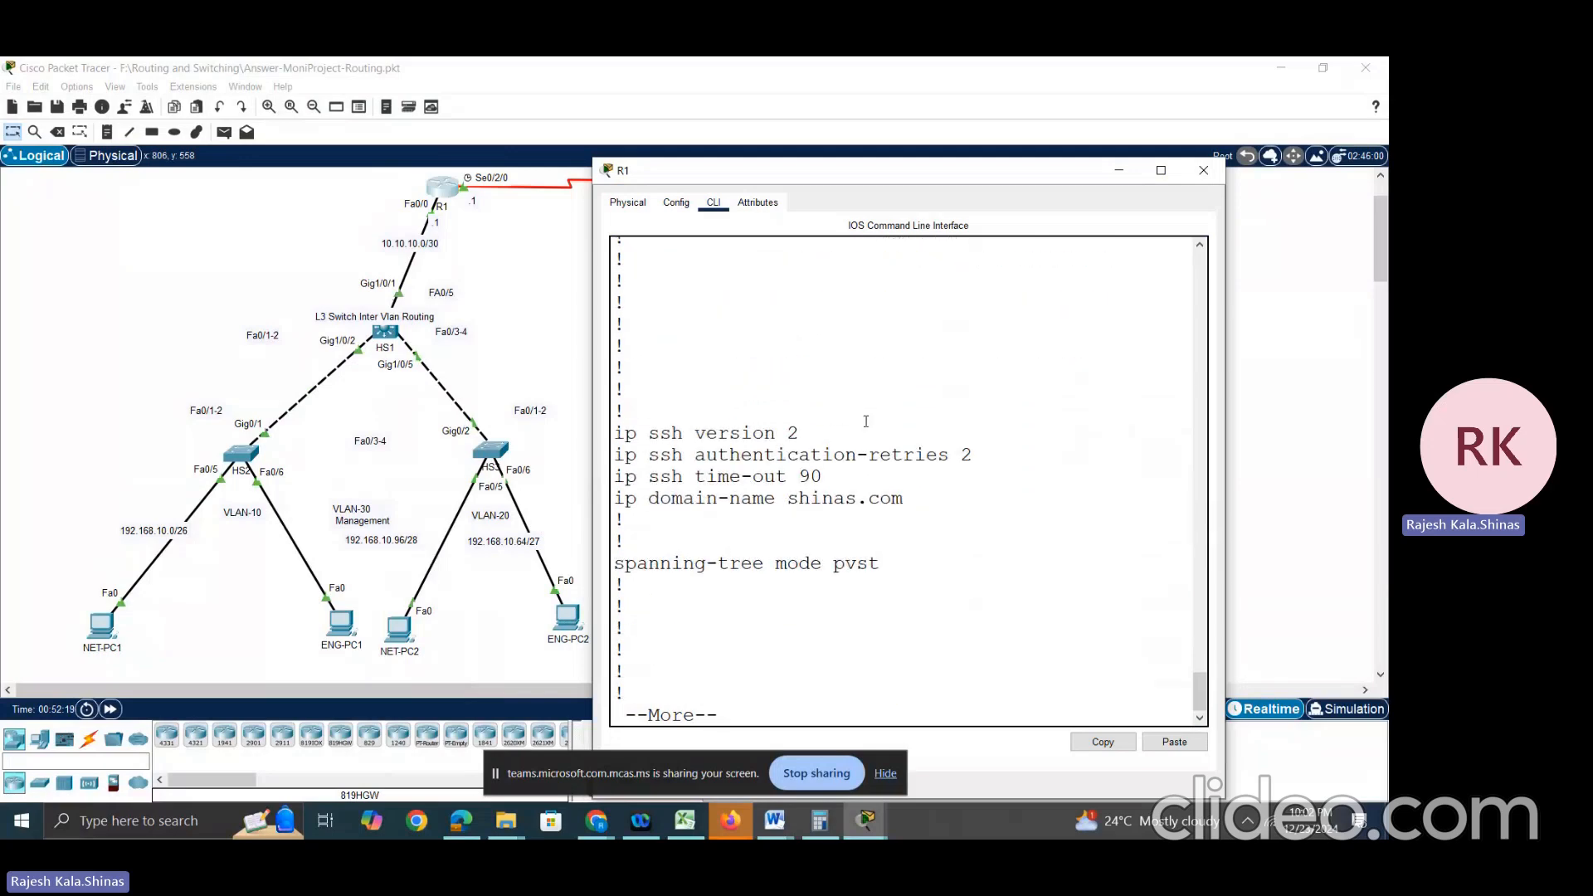
pyautogui.press('Return')
pyautogui.press('Return')
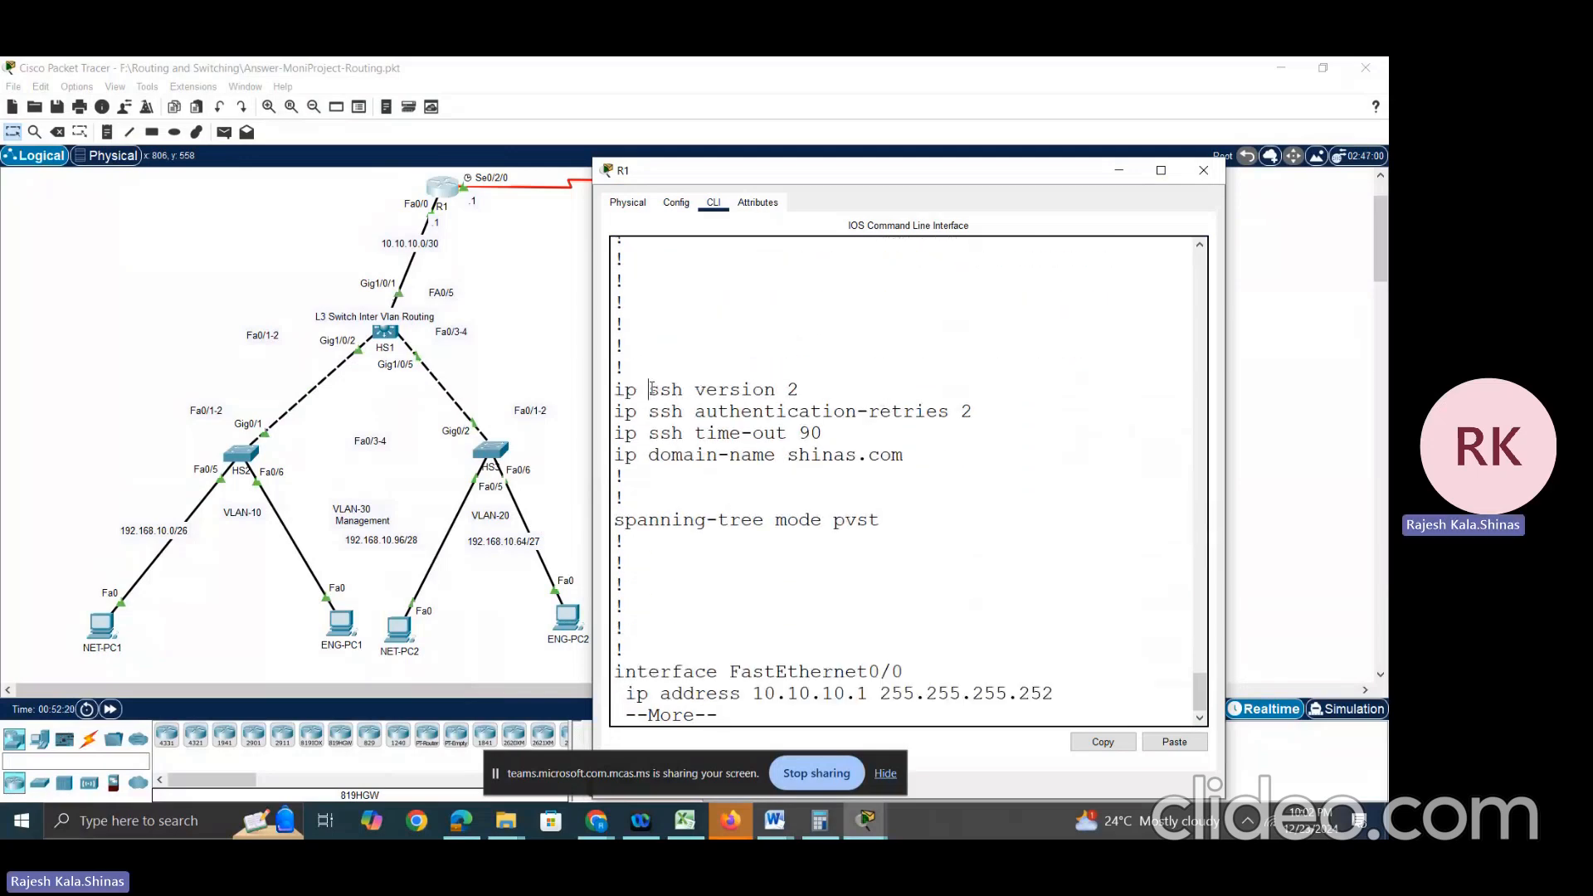
pyautogui.moveTo(652, 390); pyautogui.dragTo(847, 386)
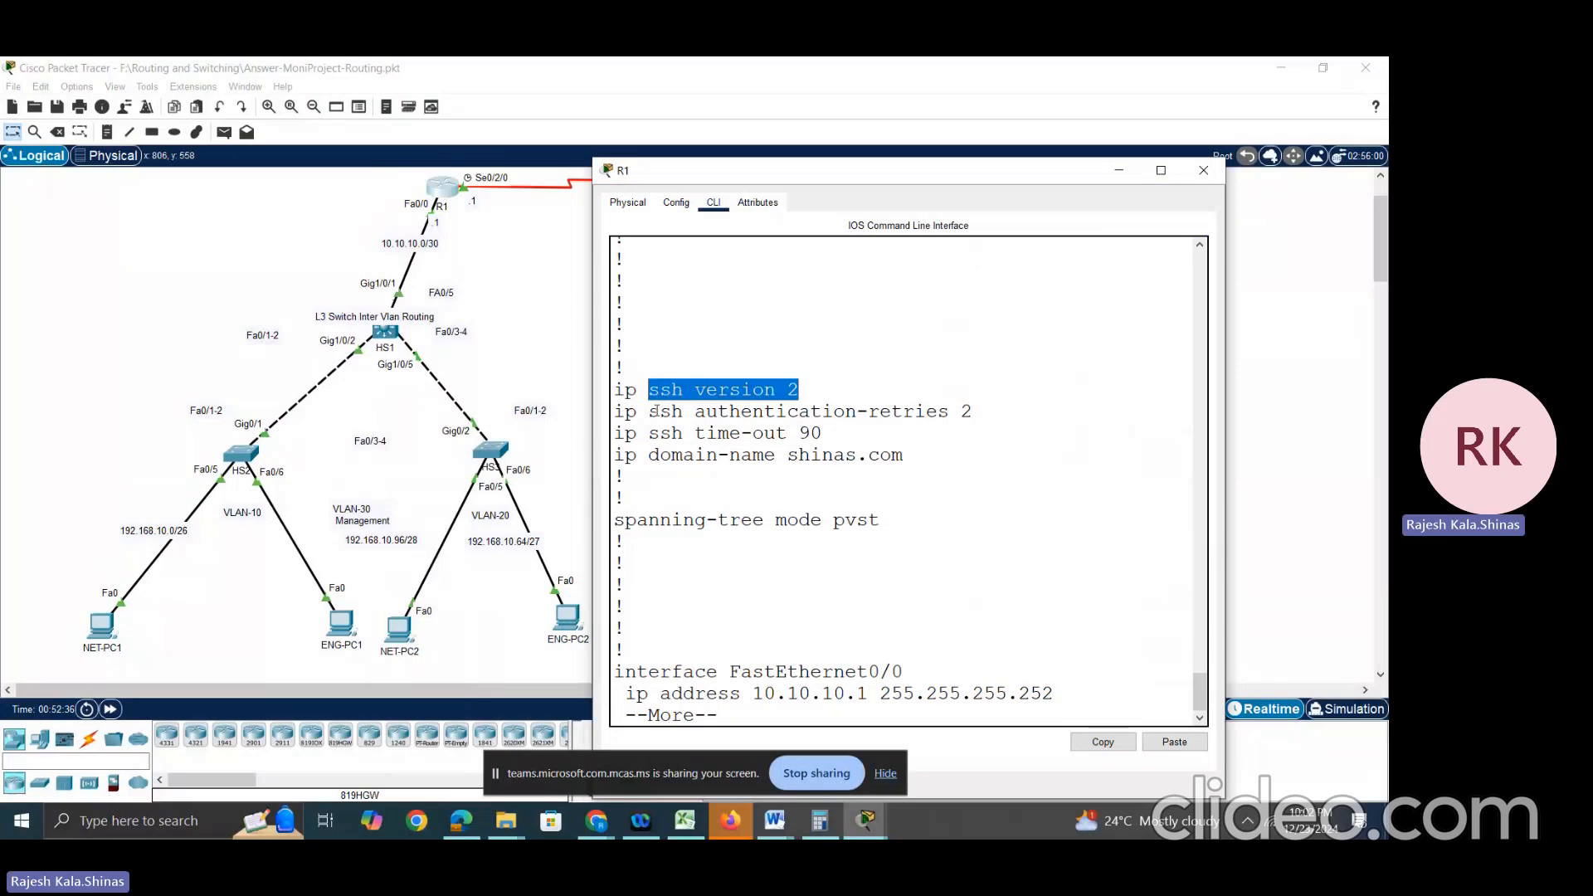
pyautogui.moveTo(647, 412); pyautogui.dragTo(973, 419)
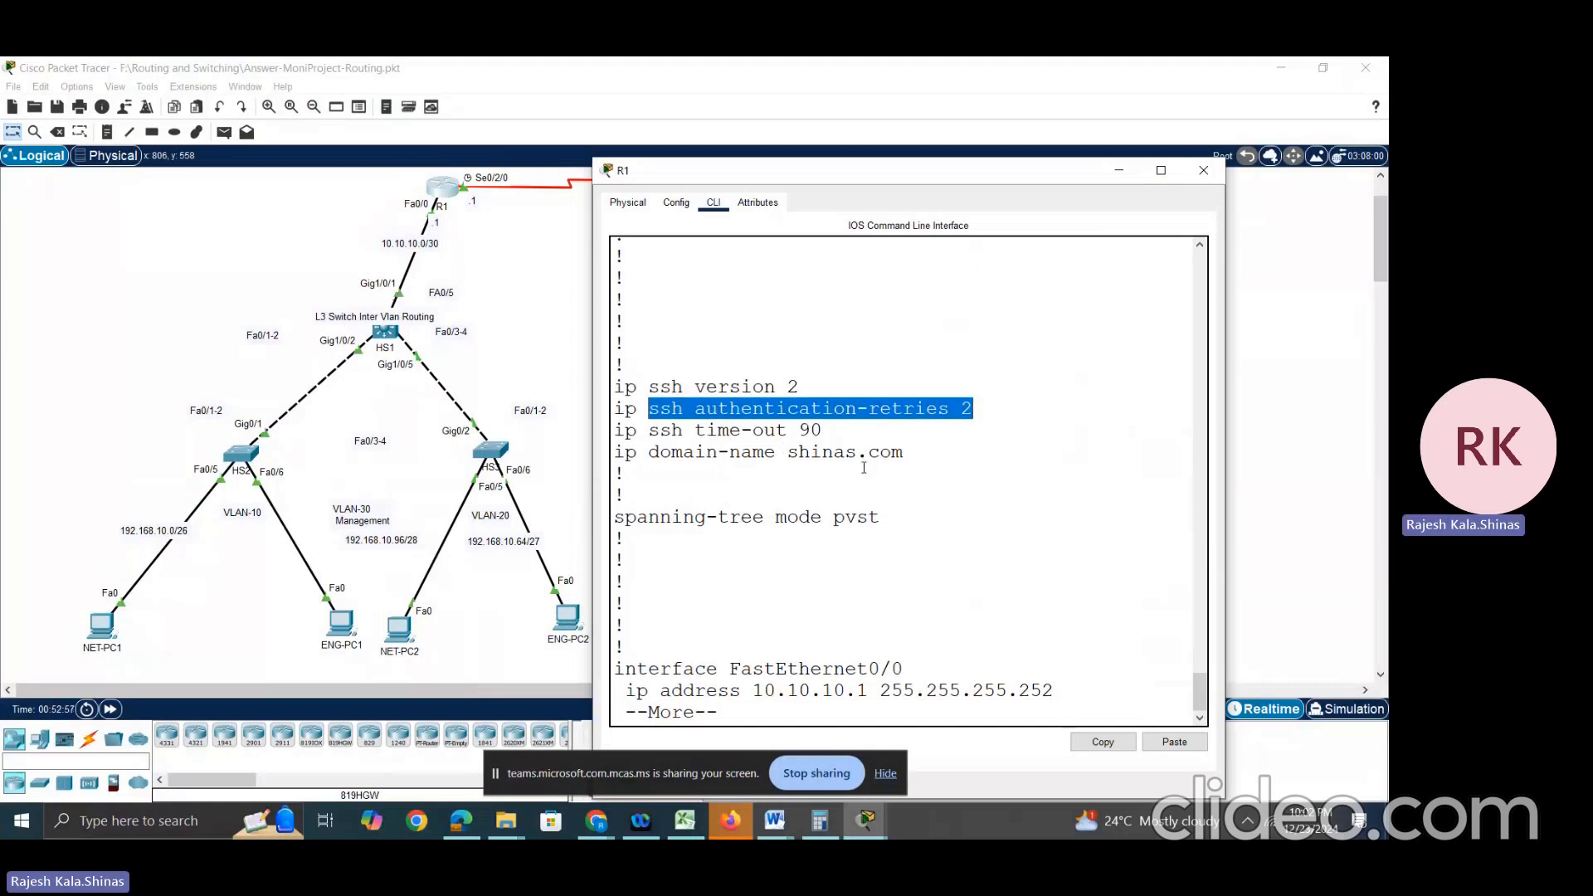
# Step: Page through the rest of R1's running configuration, covering its interfaces, static routes and vty lines
pyautogui.press('Return')
pyautogui.press('Return')
pyautogui.press('Return')
pyautogui.press('Return')
pyautogui.press('Return')
pyautogui.press('Return')
pyautogui.press('Return')
pyautogui.press('Return')
pyautogui.press('Return')
pyautogui.press('Return')
pyautogui.press('Return')
pyautogui.press('Return')
pyautogui.press('Return')
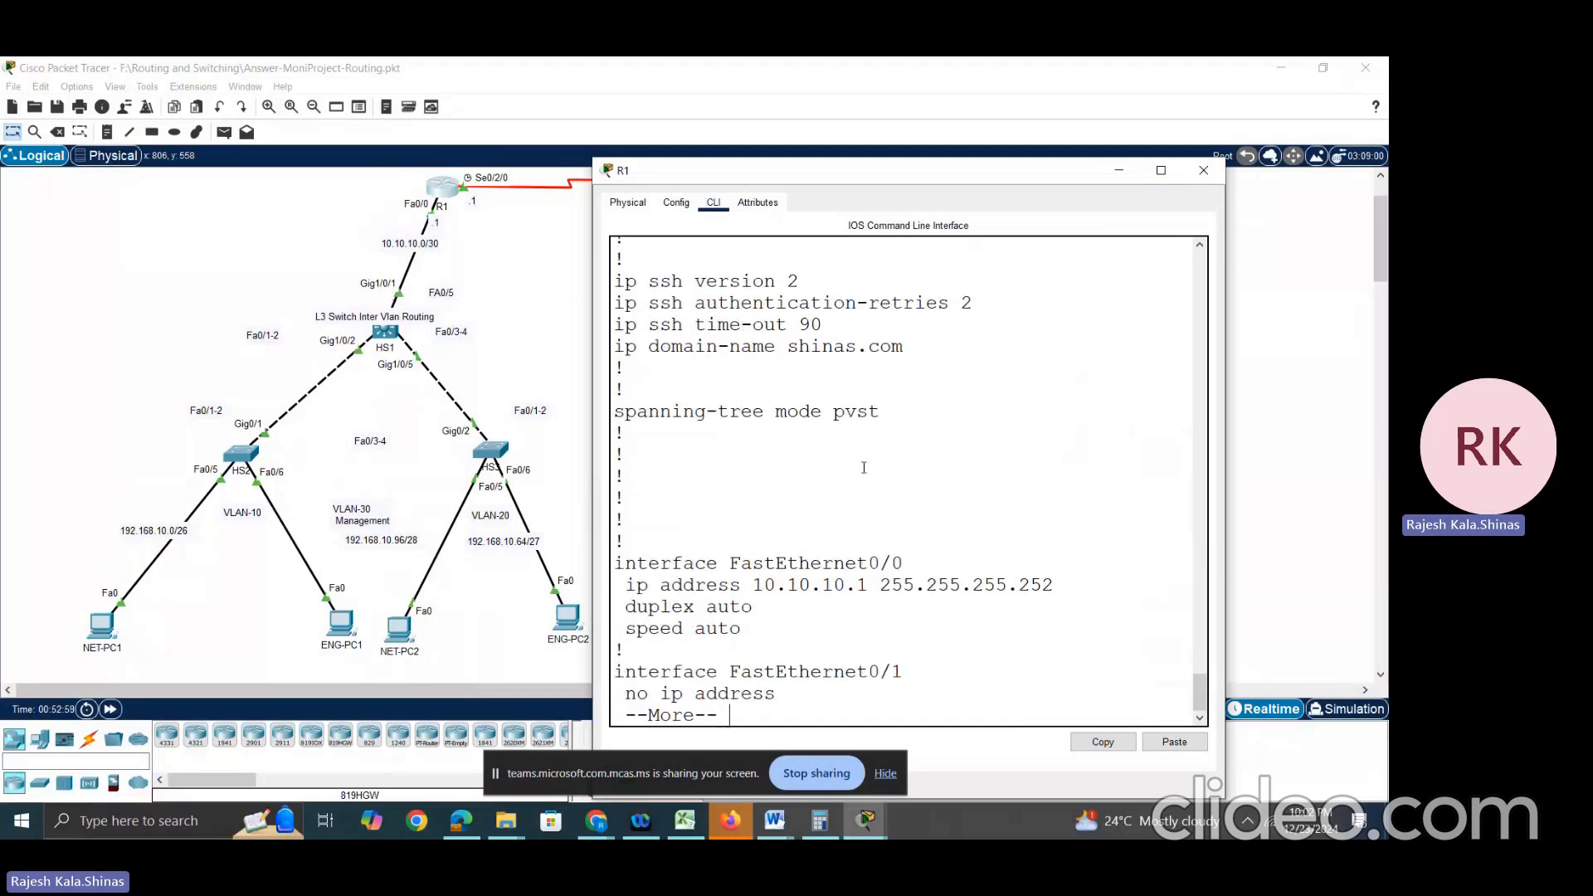
pyautogui.press('Return')
pyautogui.press('Return')
pyautogui.press('Return')
pyautogui.press('Return')
pyautogui.press('Return')
pyautogui.press('Return')
pyautogui.press('Return')
pyautogui.press('Return')
pyautogui.press('Return')
pyautogui.press('Return')
pyautogui.press('Return')
pyautogui.press('Return')
pyautogui.press('Return')
pyautogui.press('Return')
pyautogui.press('Return')
pyautogui.press('Return')
pyautogui.press('Return')
pyautogui.press('Return')
pyautogui.press('Return')
pyautogui.press('Return')
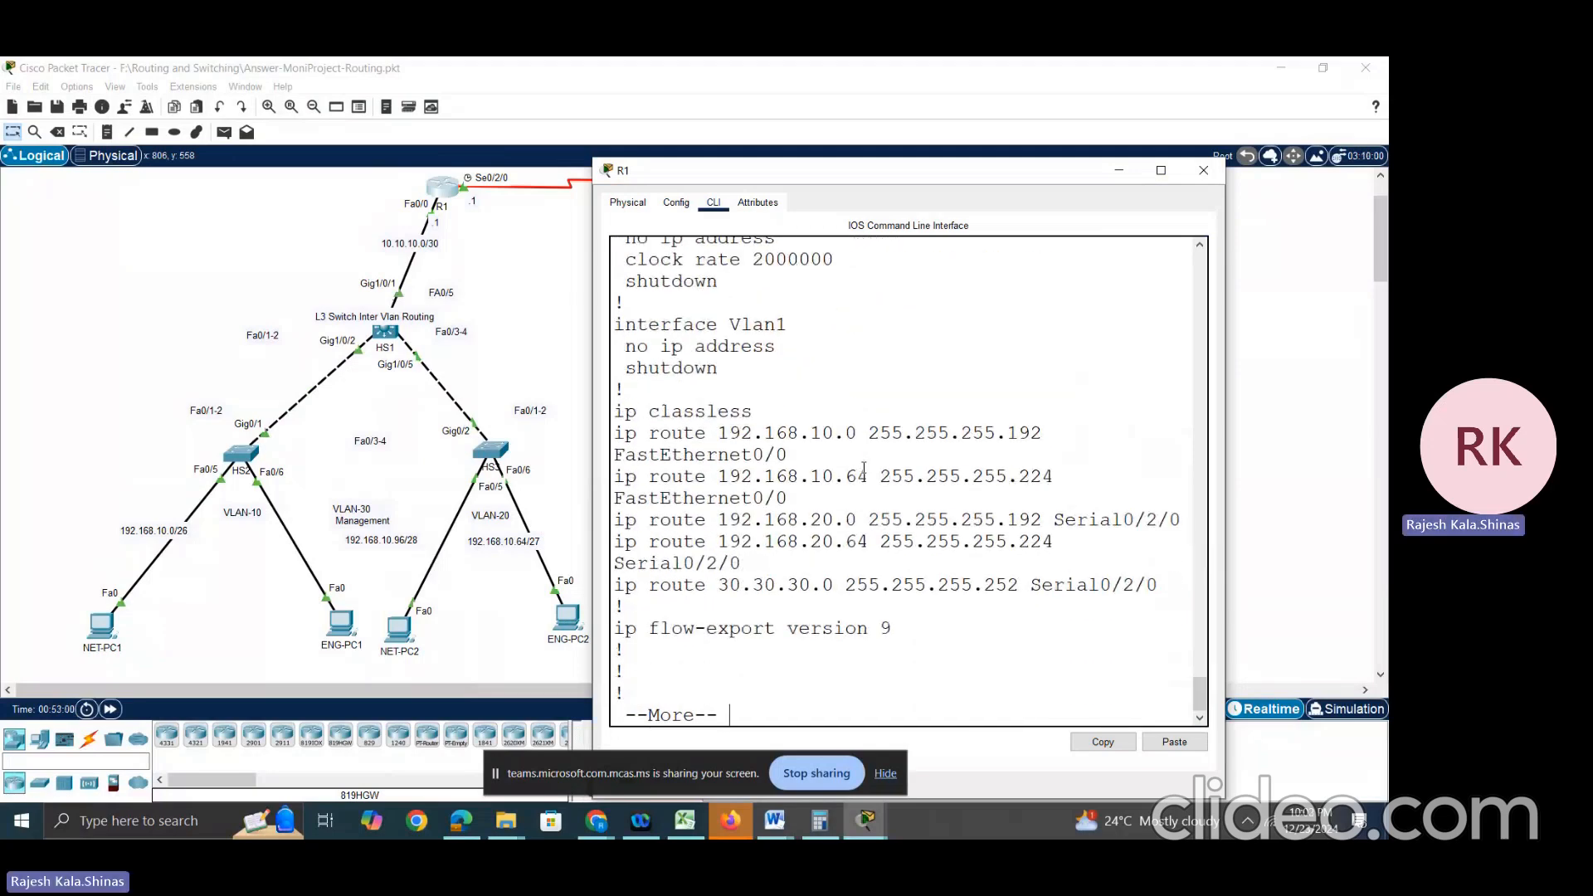
pyautogui.press('Return')
pyautogui.press('Return')
pyautogui.press('Return')
pyautogui.press('Return')
pyautogui.press('Return')
pyautogui.press('Return')
pyautogui.press('Return')
pyautogui.press('Return')
pyautogui.press('Return')
pyautogui.press('Return')
pyautogui.press('Return')
pyautogui.press('Return')
pyautogui.press('Return')
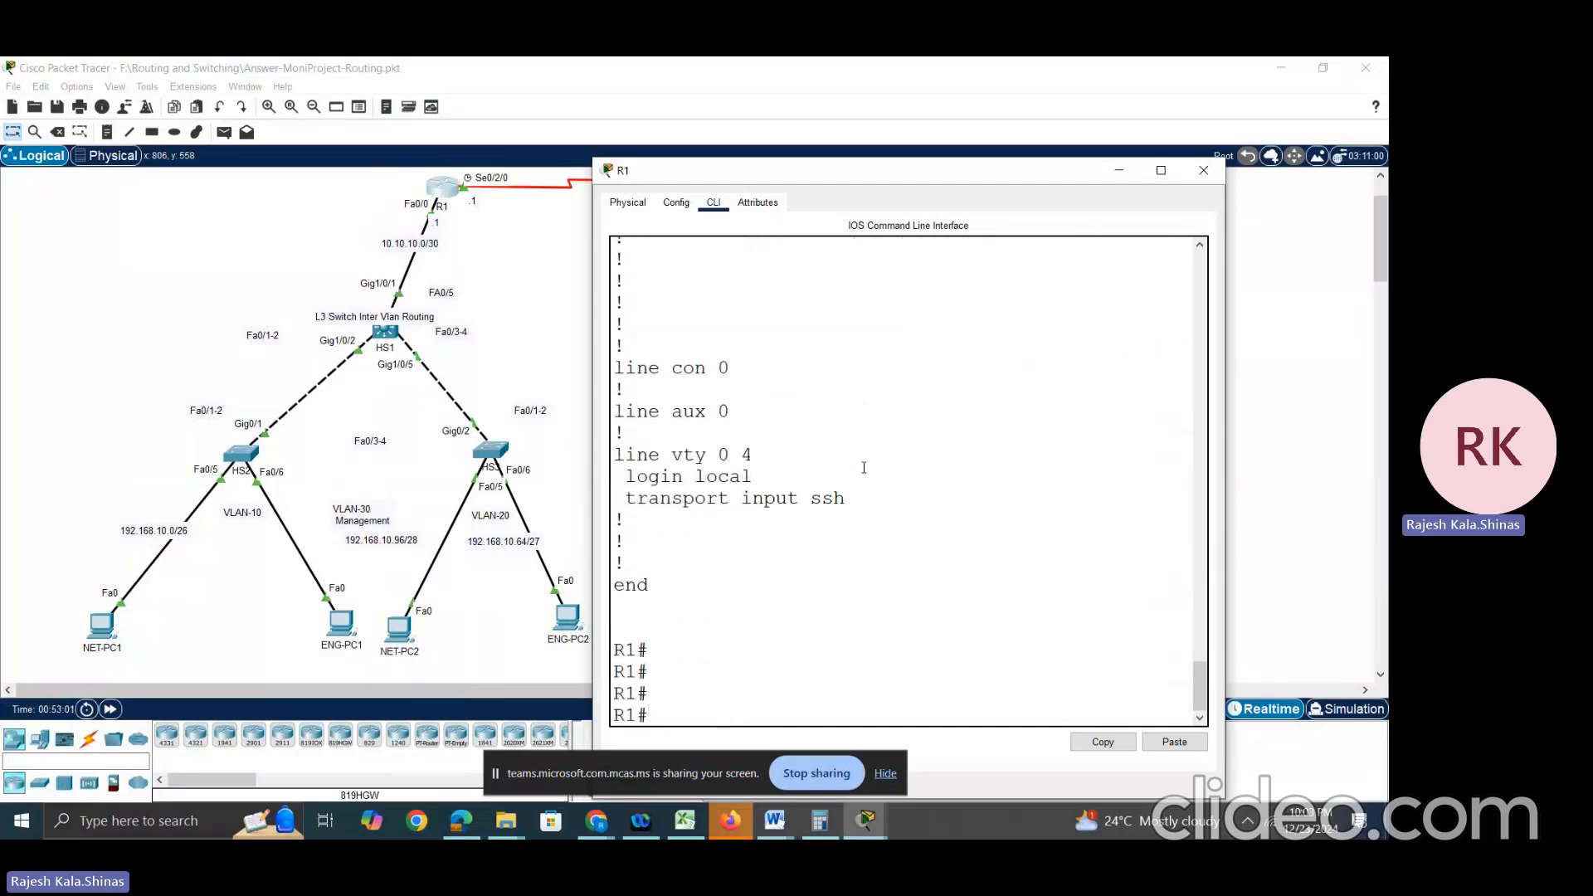
# Step: Enter global configuration mode on R1
pyautogui.write('conf t')
pyautogui.press('Return')
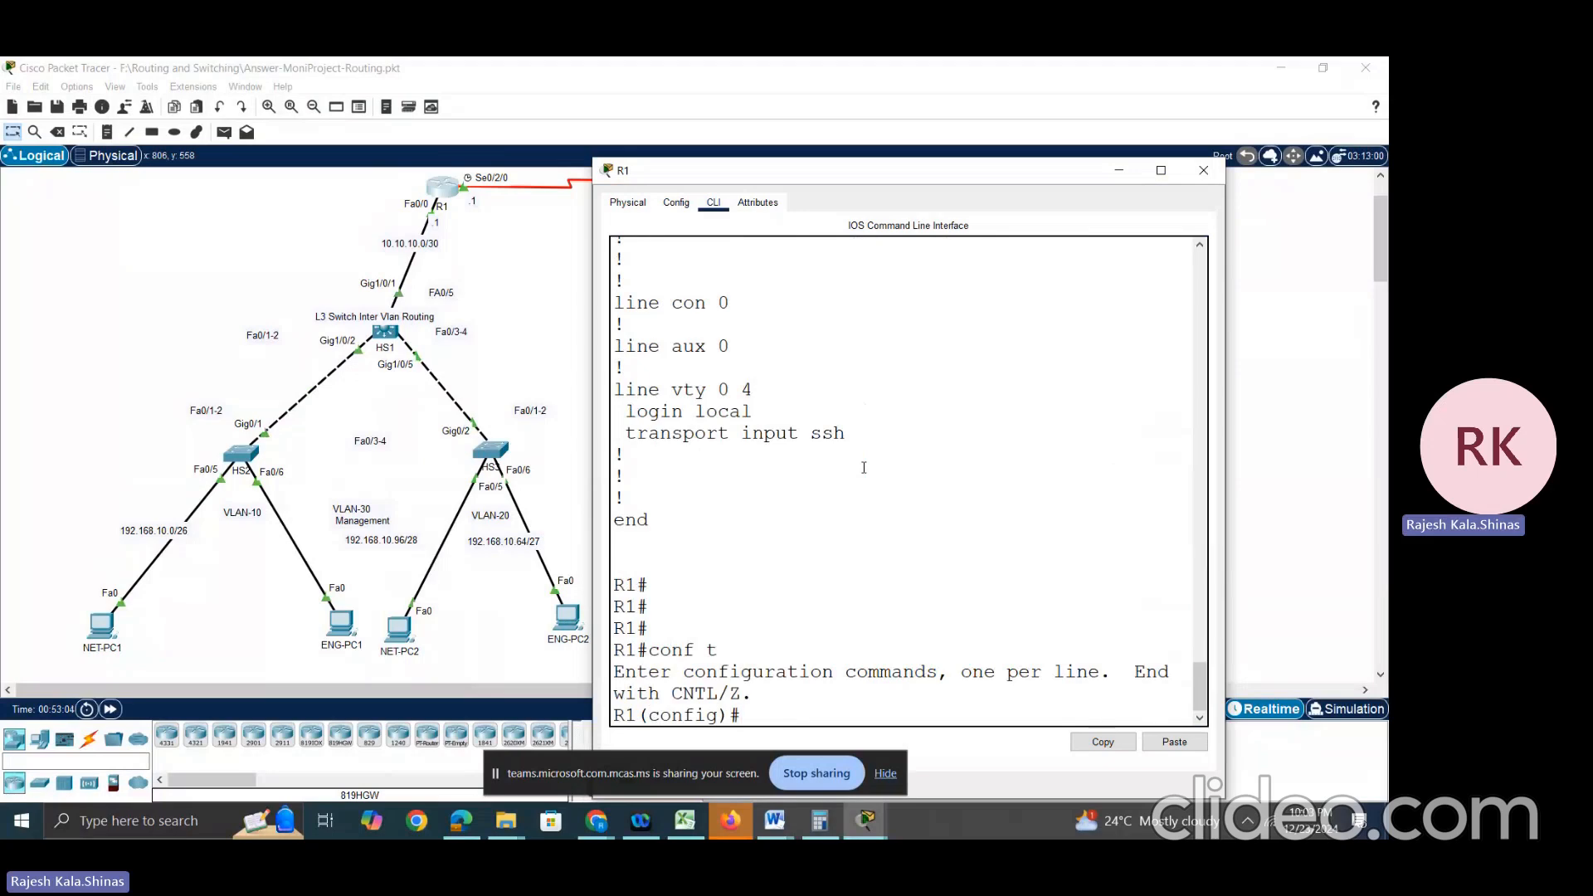
pyautogui.write('cry')
pyautogui.press('Tab')
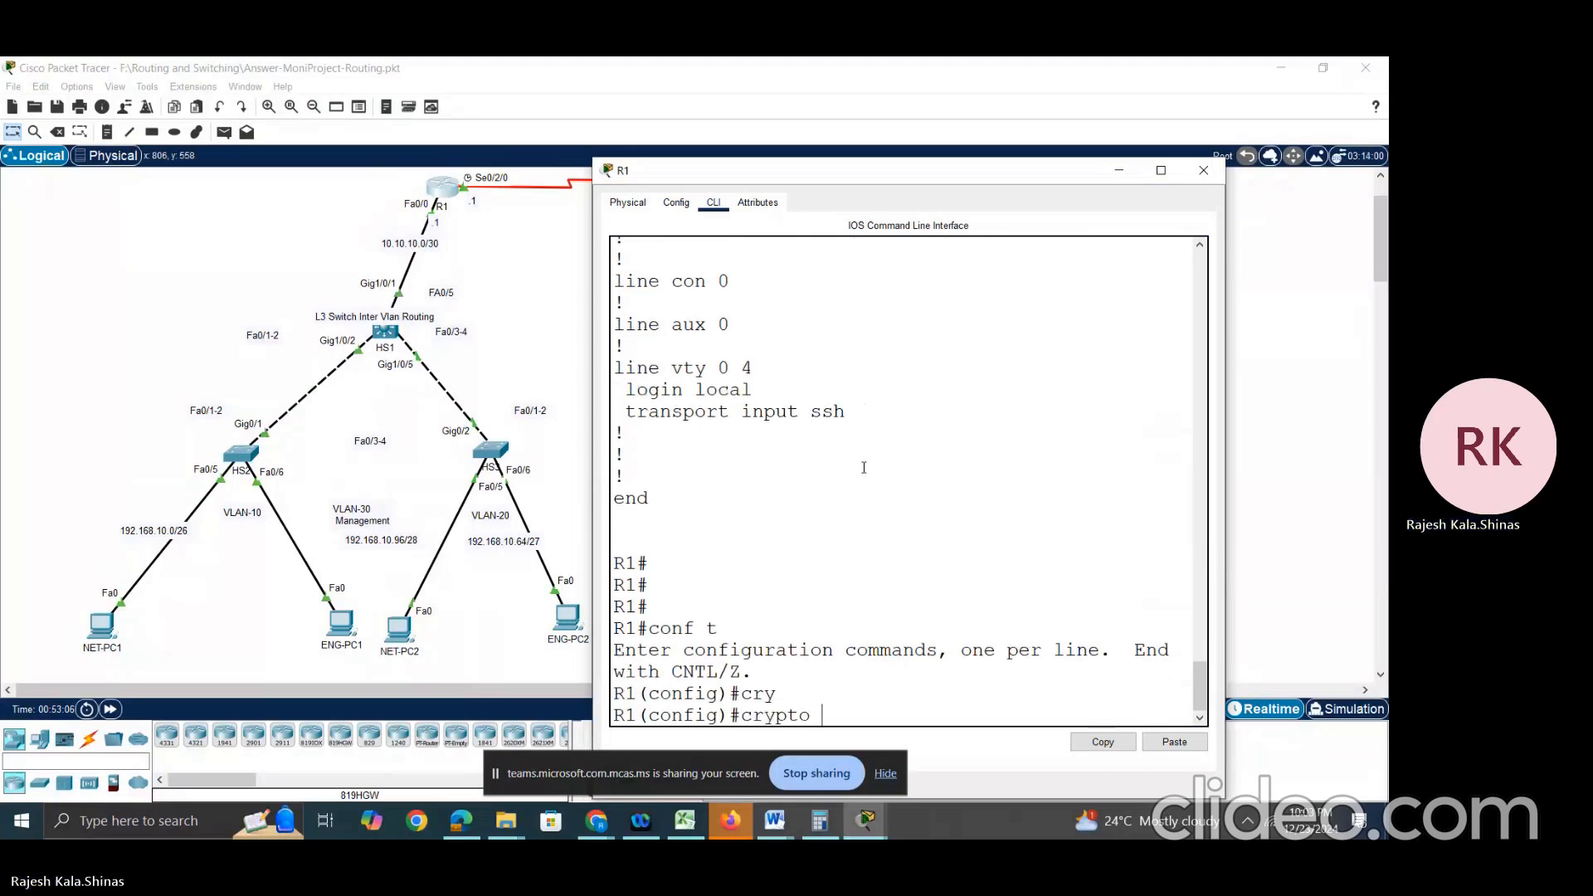
pyautogui.write('key')
pyautogui.press('Tab')
pyautogui.write('g')
pyautogui.press('Tab')
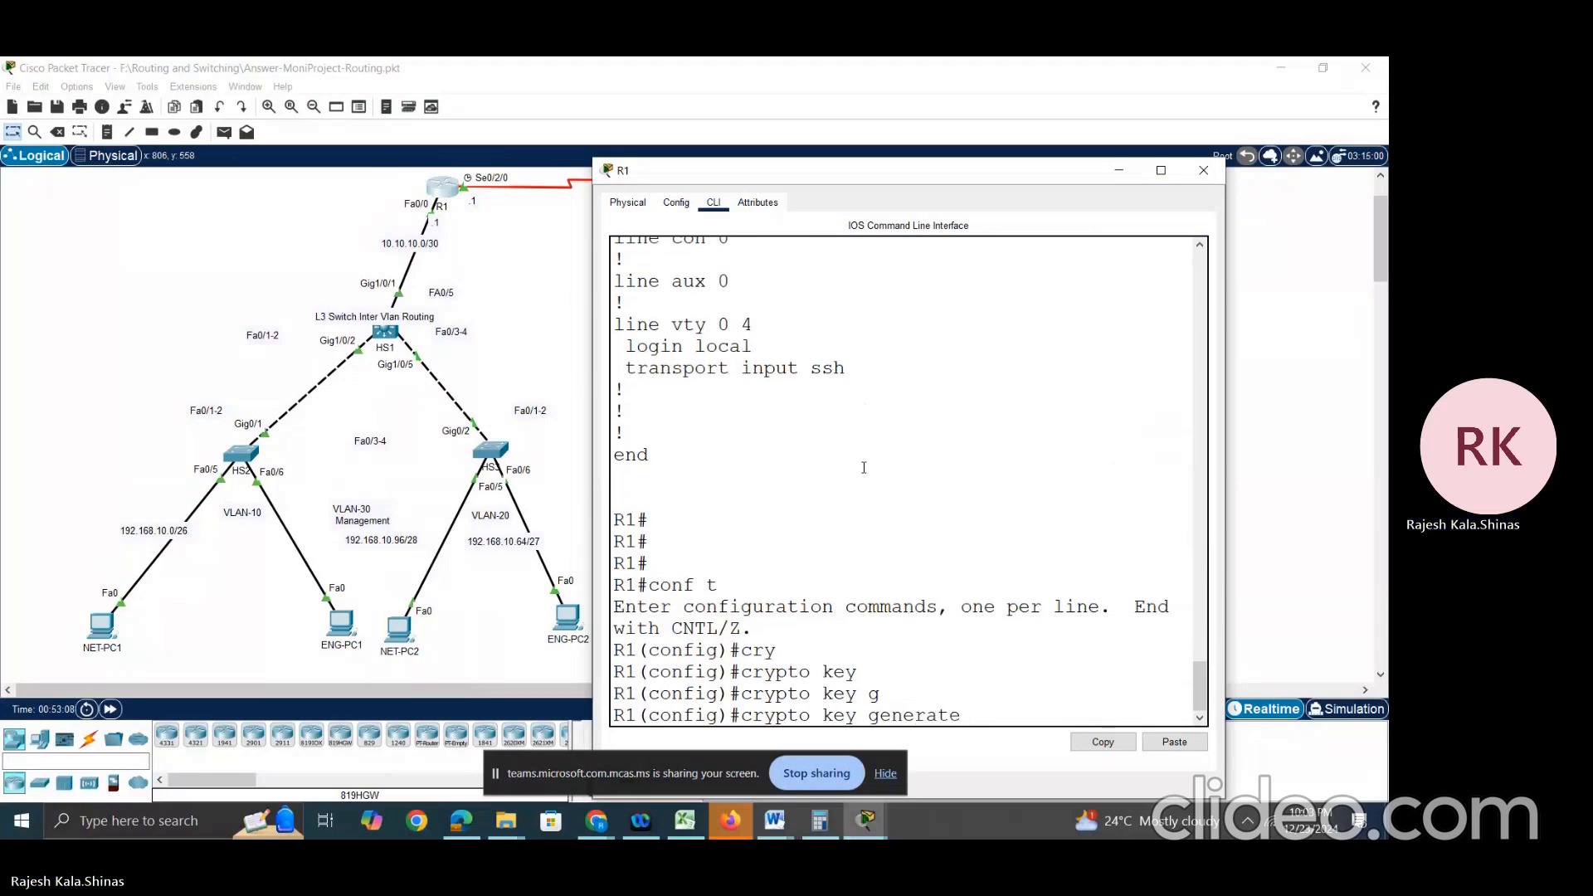
pyautogui.write('rsa')
pyautogui.press('Tab')
pyautogui.press('Return')
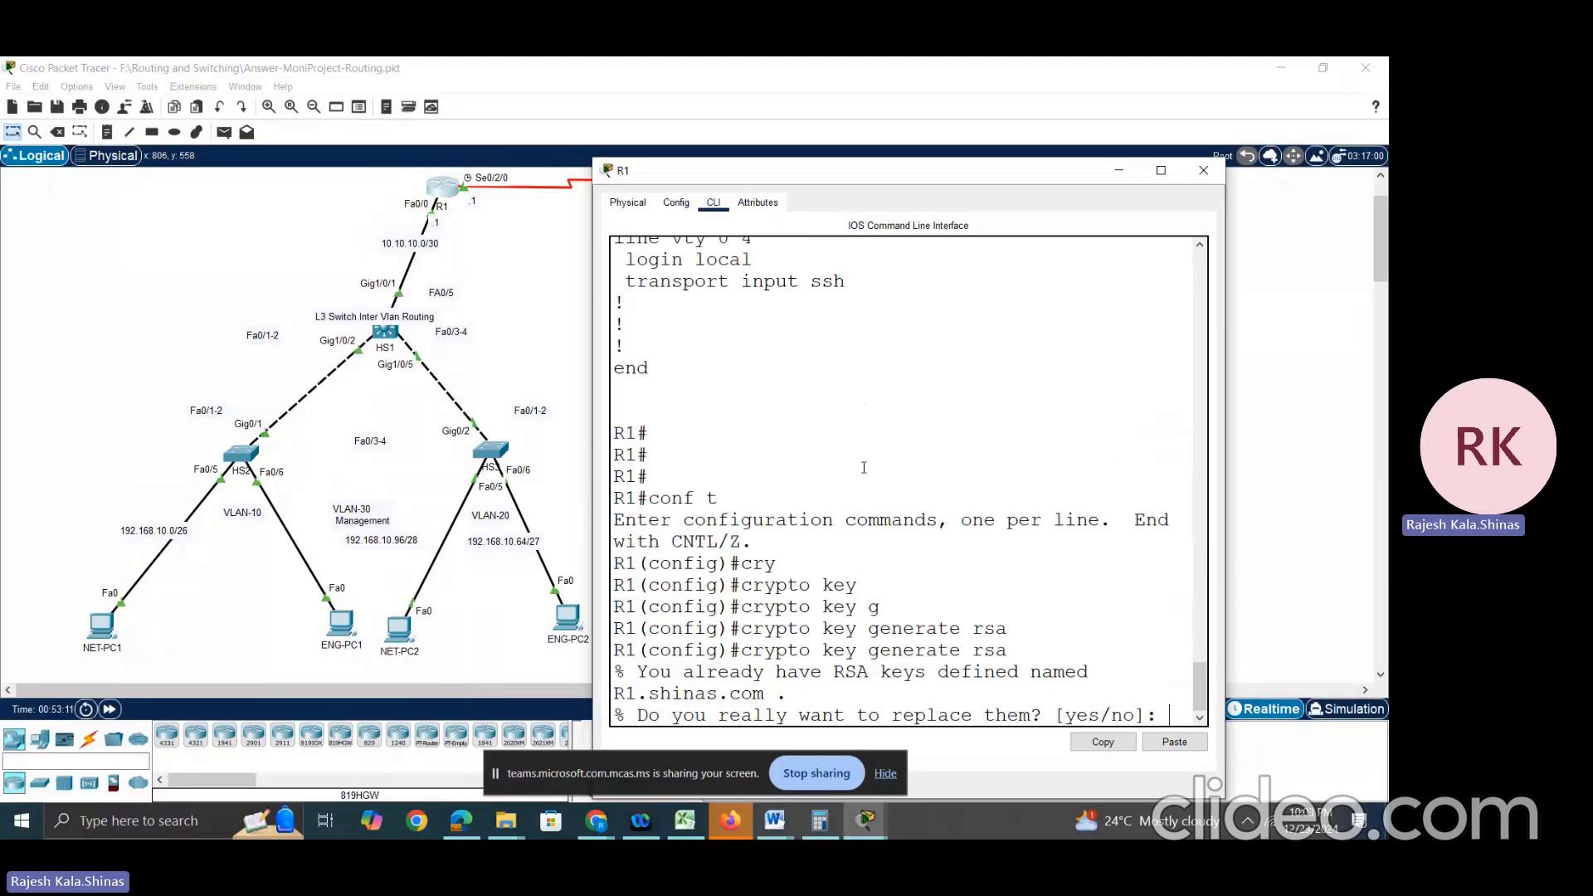
pyautogui.write('no')
pyautogui.press('Return')
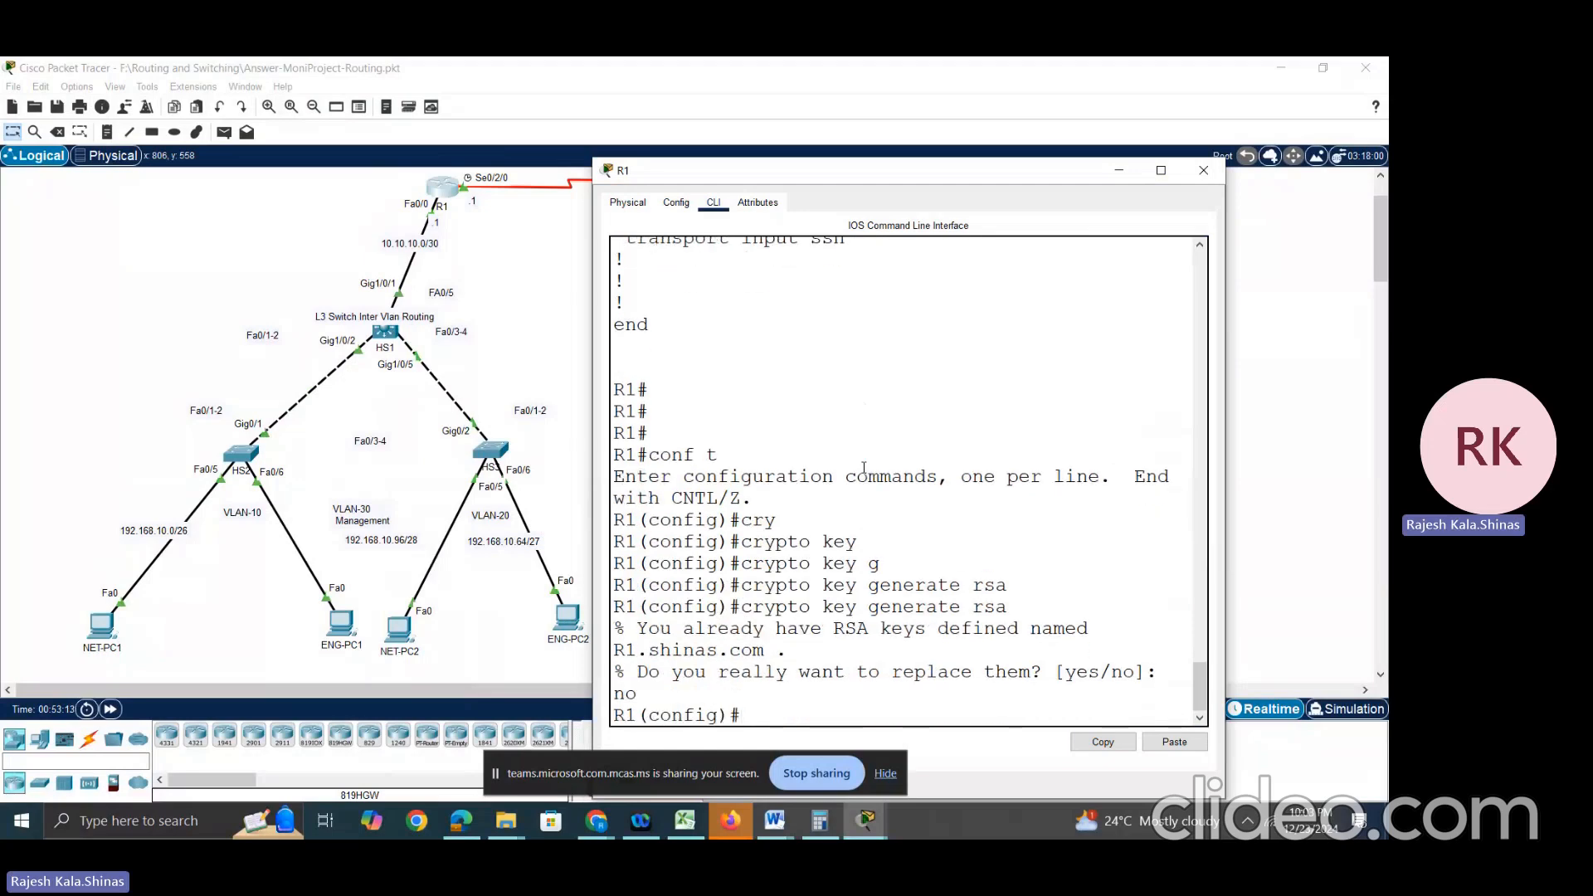
# Step: Generate new RSA keys on R1, replacing the existing ones, with a 1024-bit modulus
pyautogui.write('cr')
pyautogui.press('Tab')
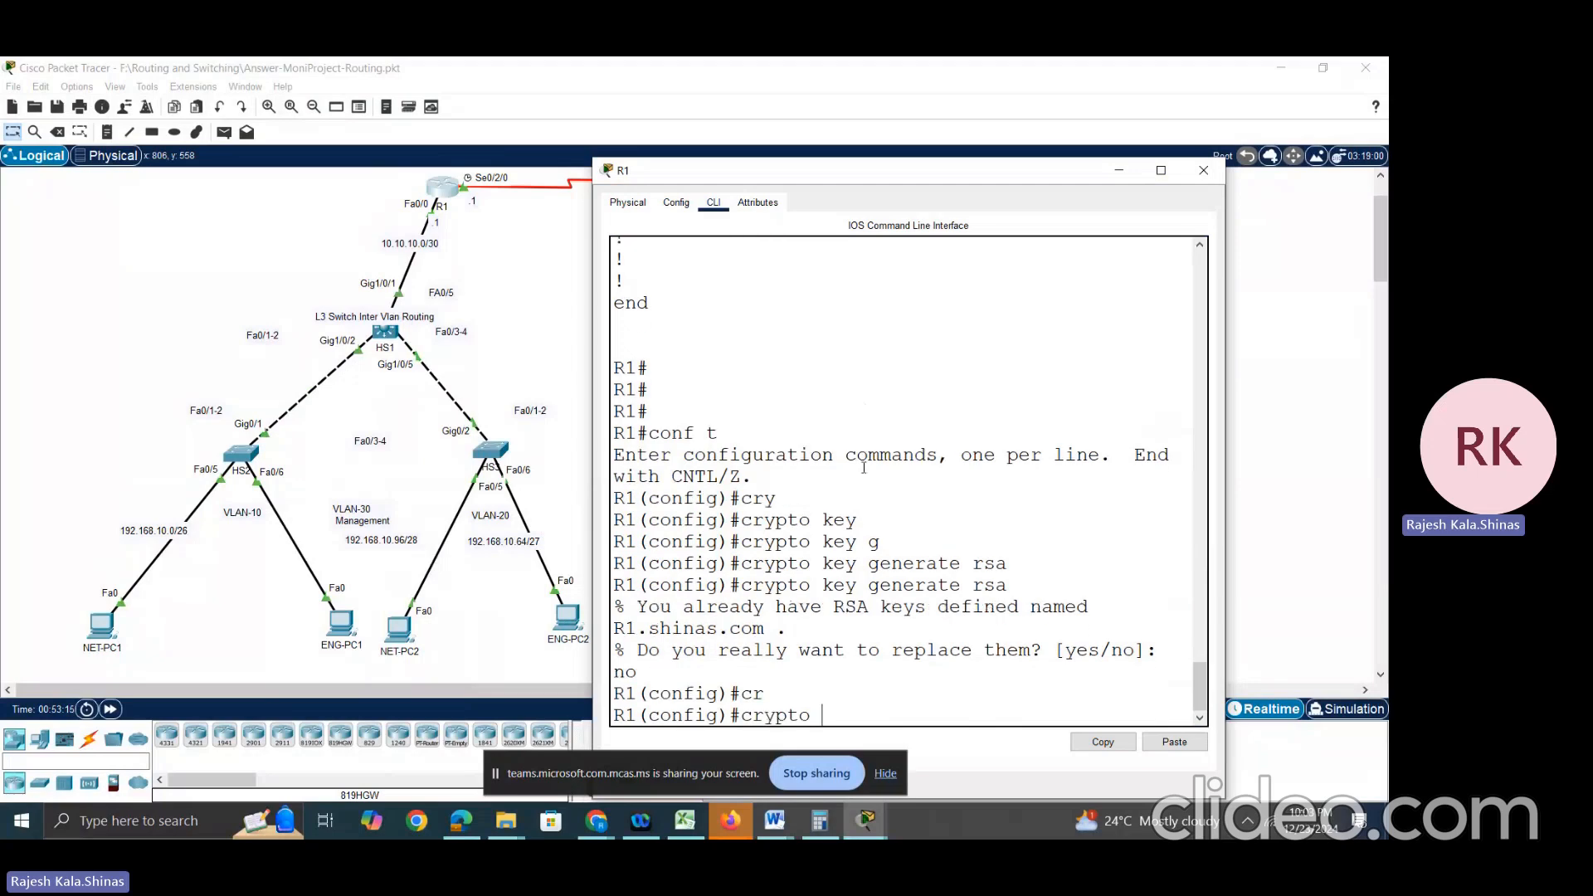
pyautogui.write('key')
pyautogui.press('Tab')
pyautogui.write('g')
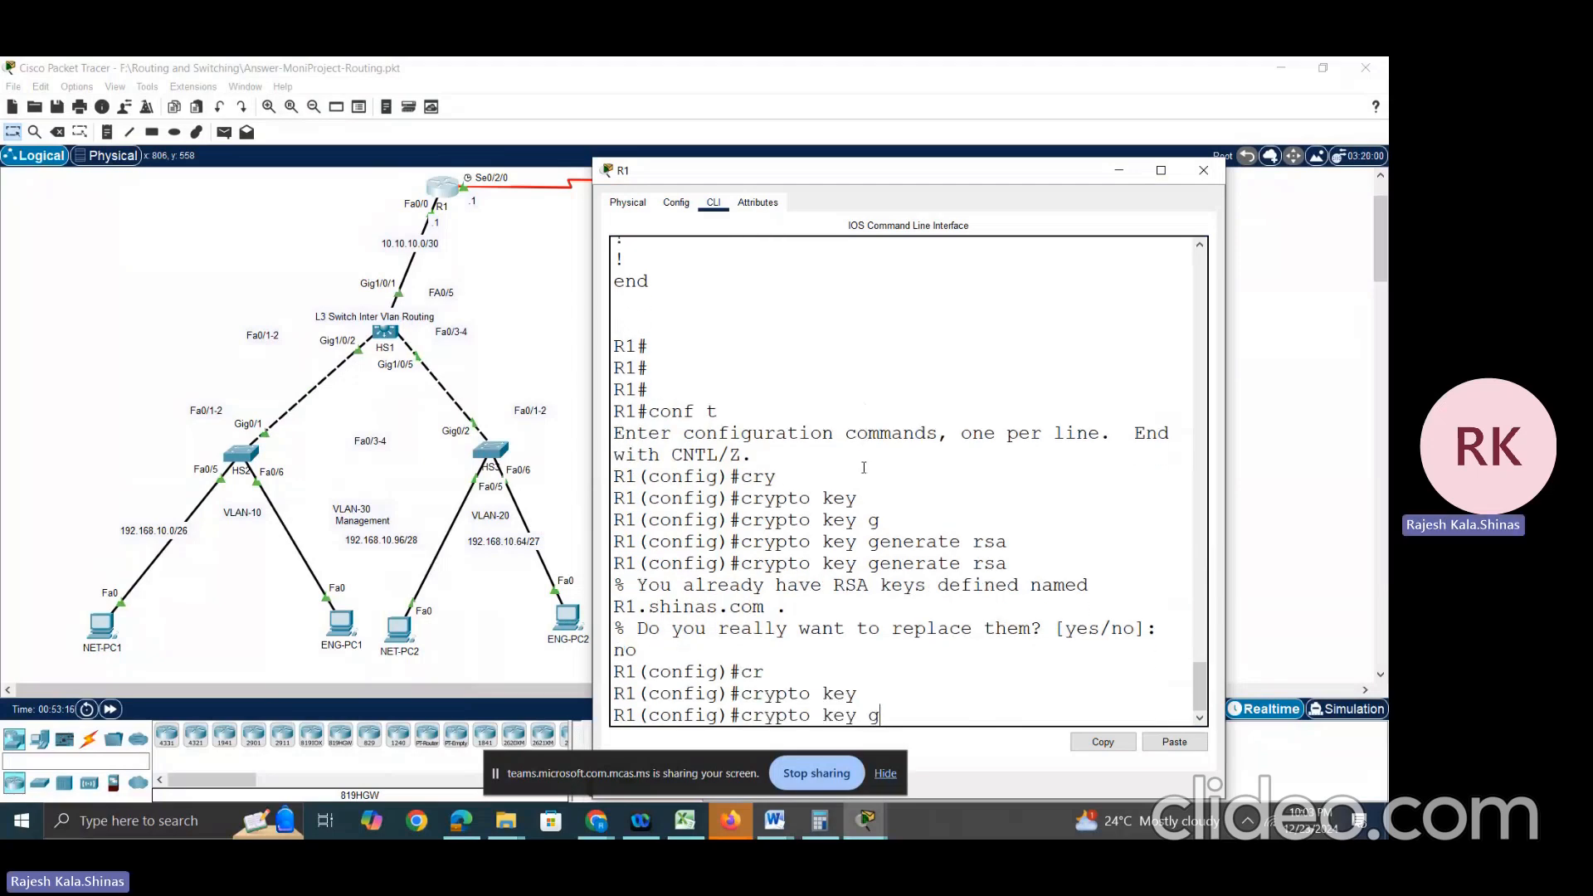
pyautogui.write('e')
pyautogui.press('Tab')
pyautogui.write('rsa')
pyautogui.press('Return')
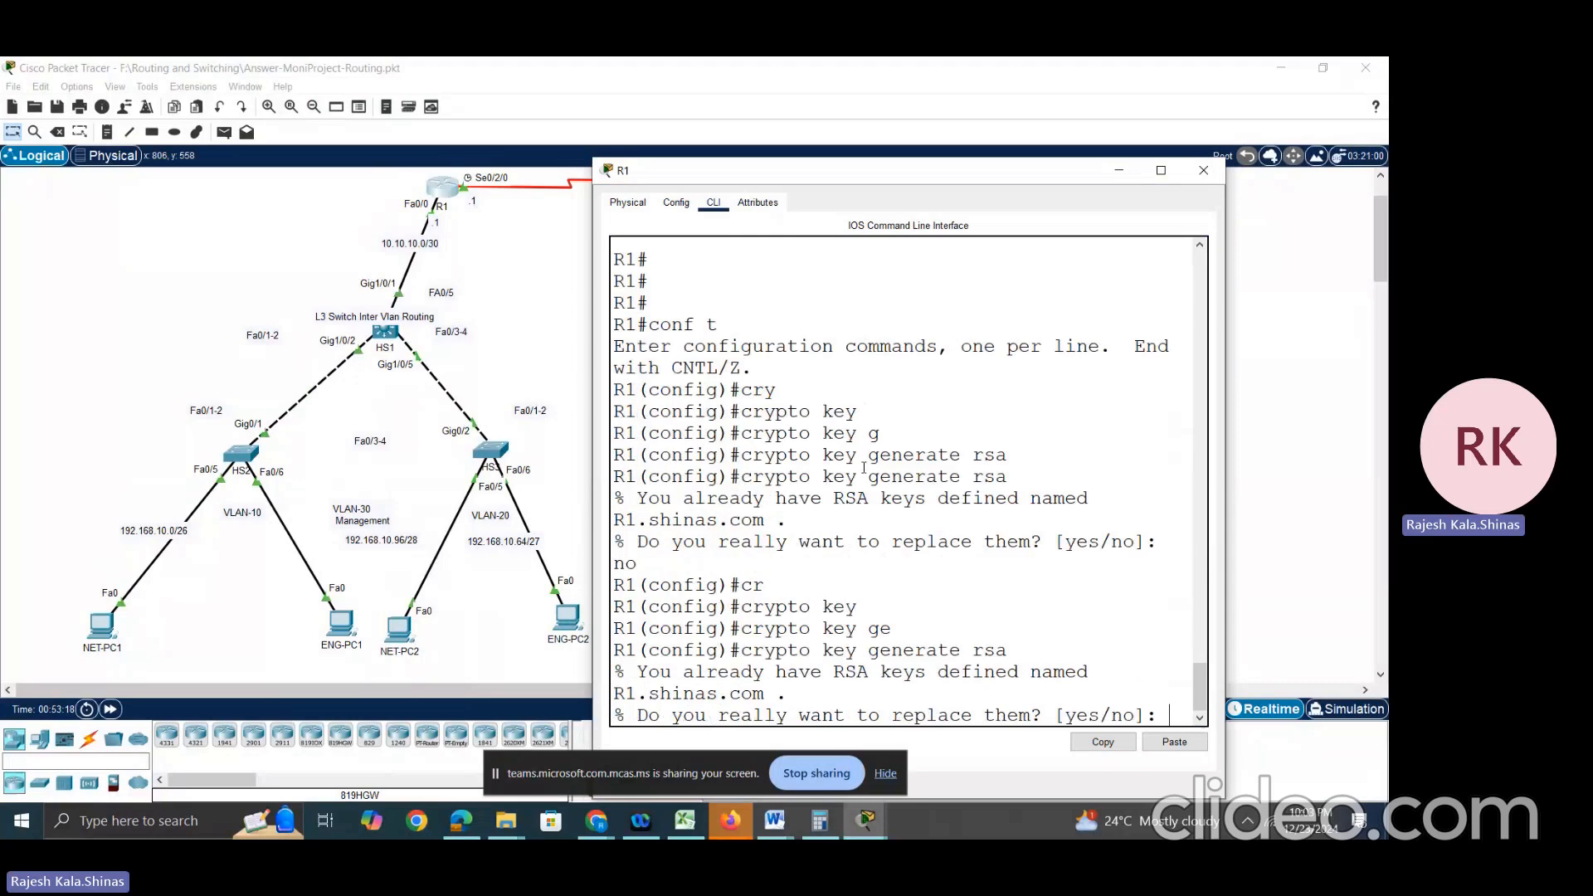
pyautogui.write('u')
pyautogui.press('BackSpace')
pyautogui.write('yes')
pyautogui.press('Return')
pyautogui.write('1')
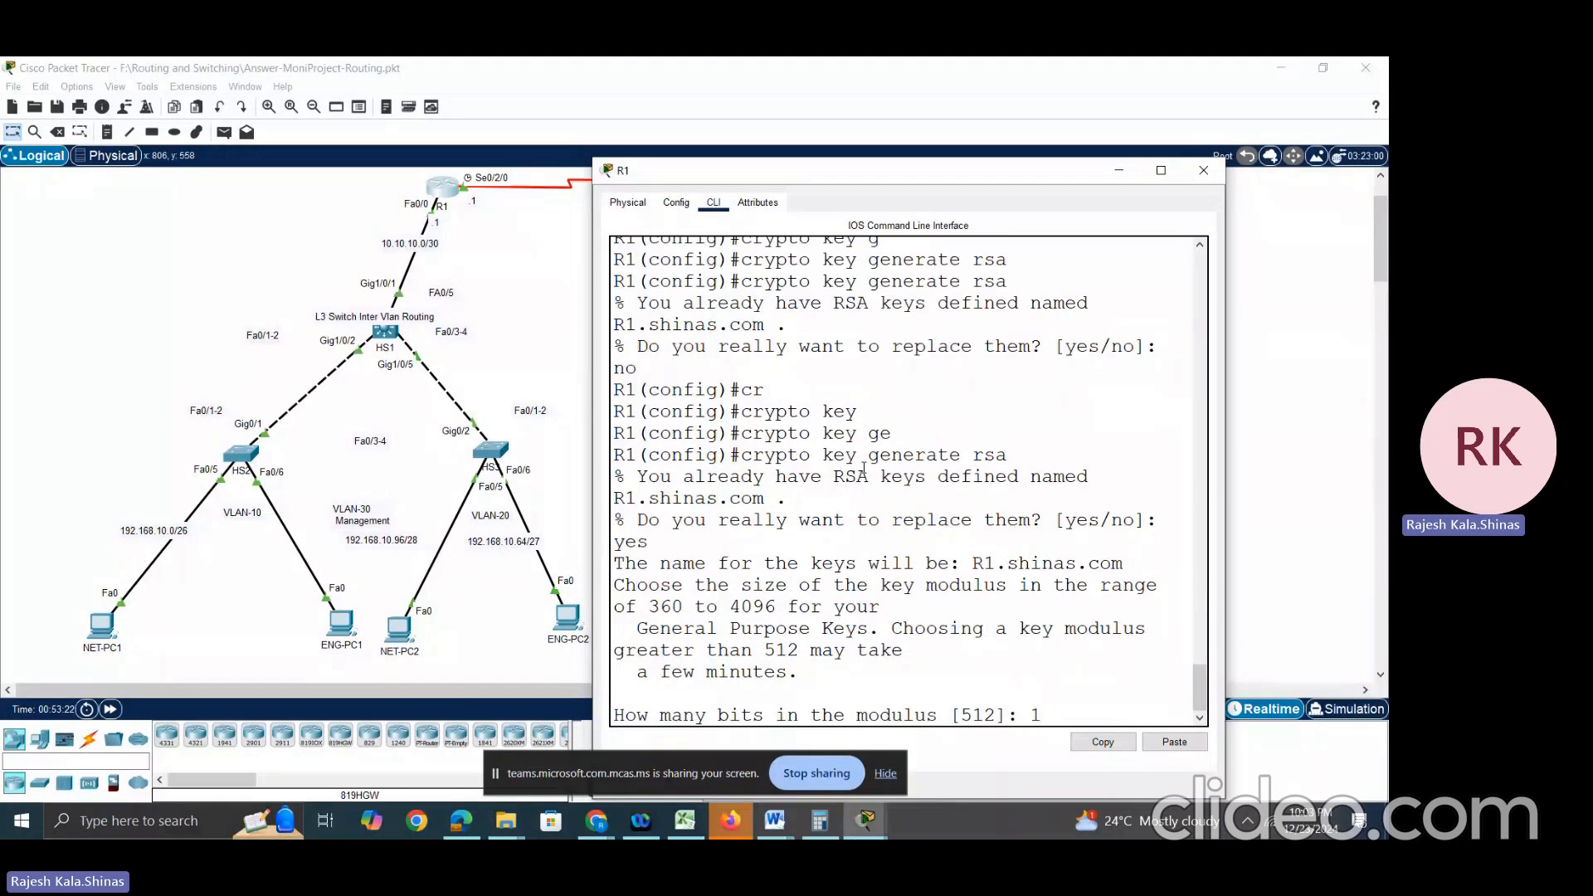
pyautogui.write('024')
pyautogui.press('Return')
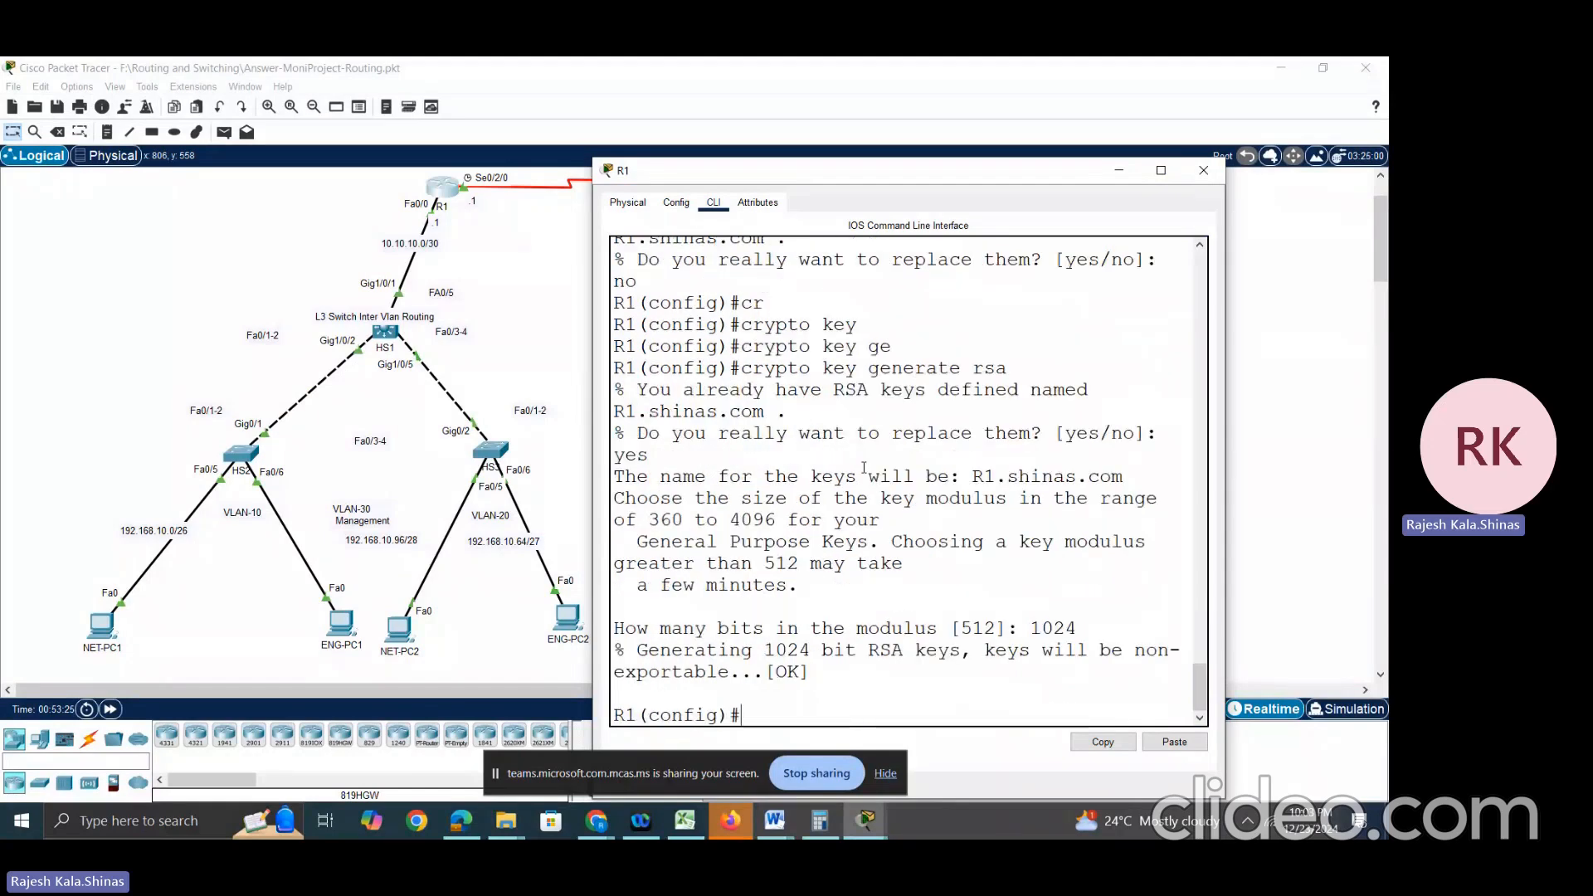
# Step: Review R1's vty SSH transport setting, its SSH parameters and the local username entry in the earlier listing
pyautogui.scroll(10, 770, 326)
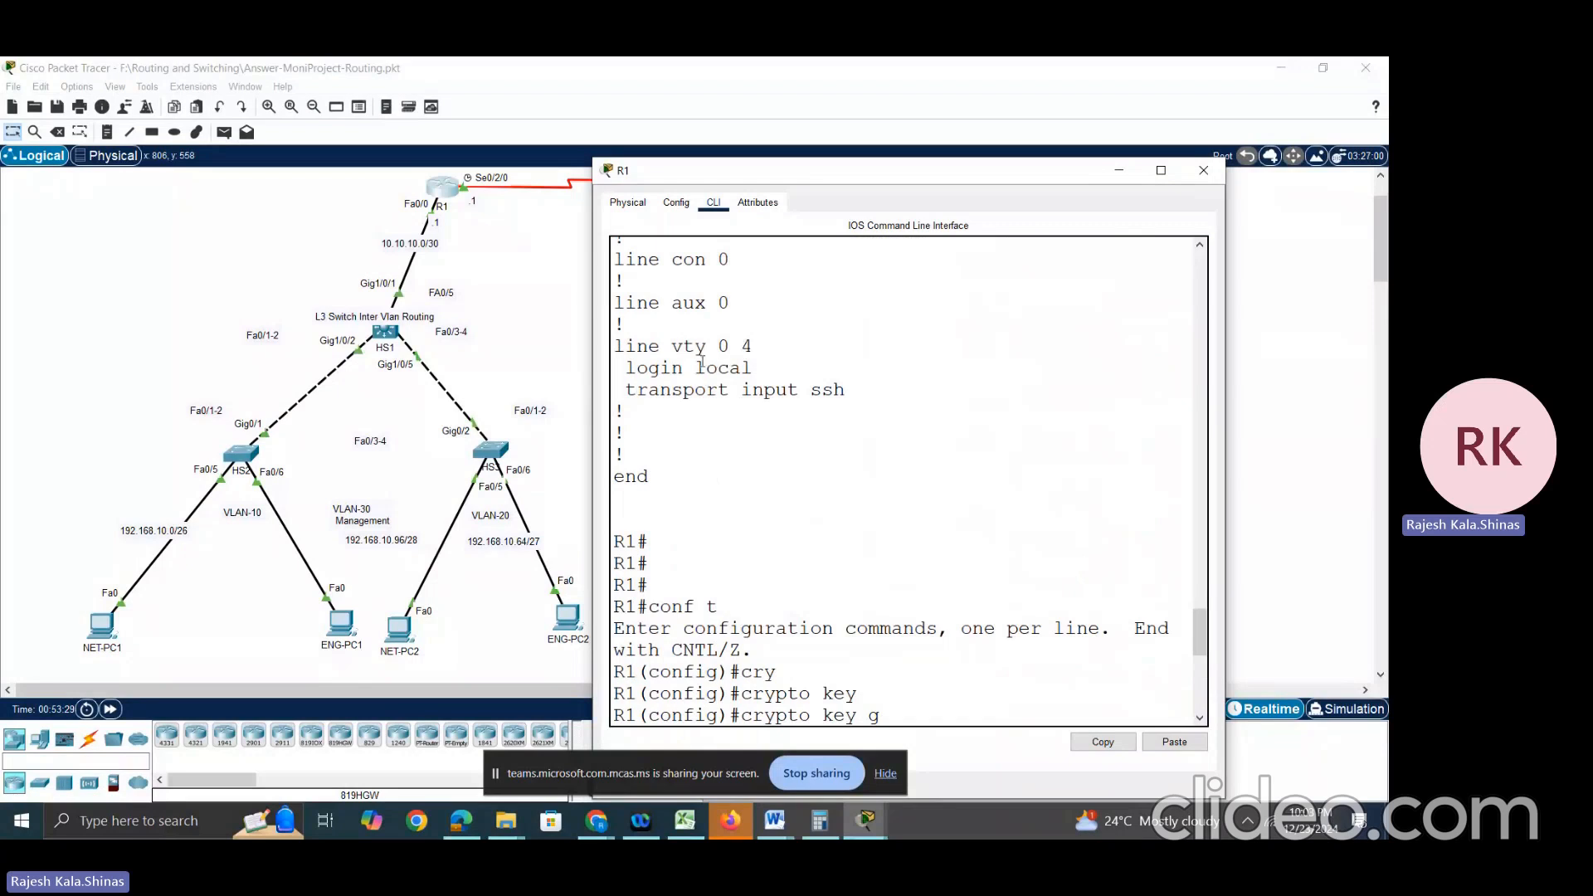
pyautogui.doubleClick(822, 390)
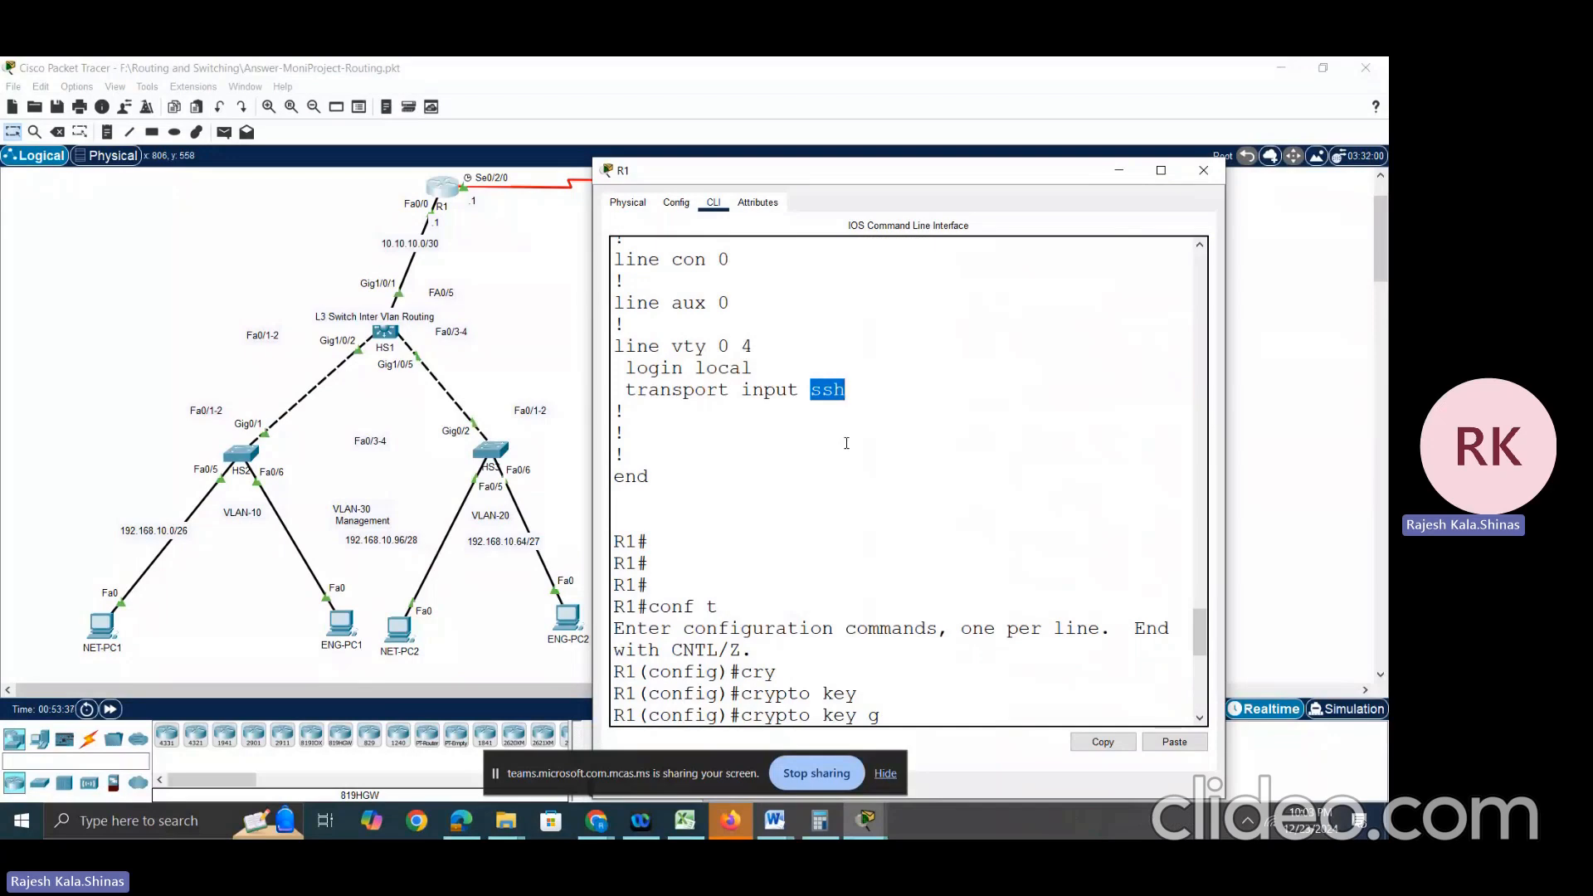
pyautogui.scroll(15, 847, 443)
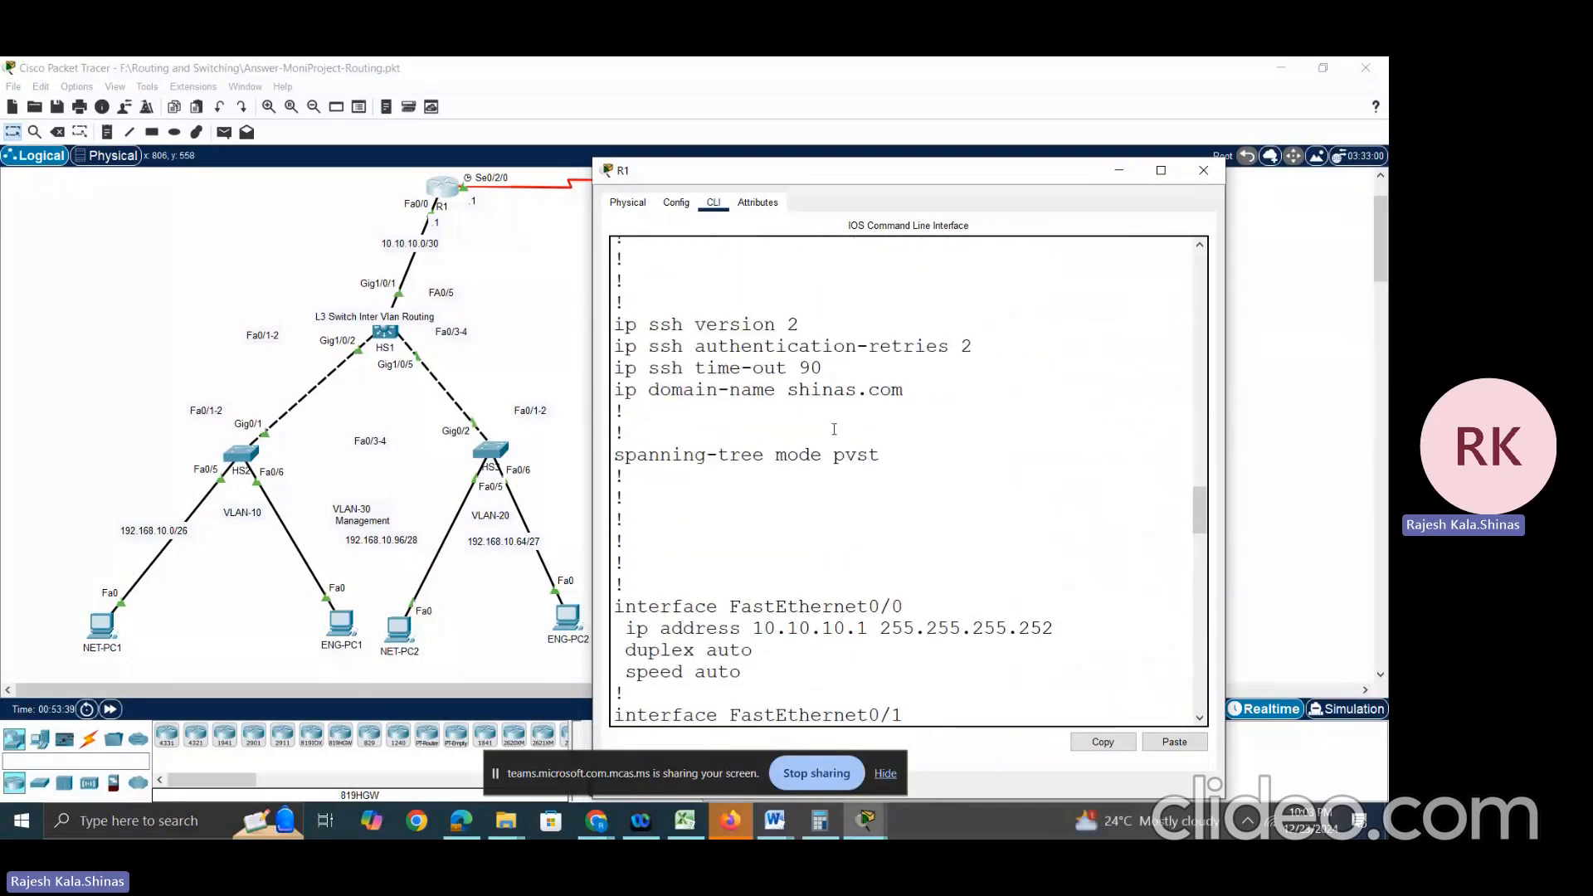
pyautogui.scroll(7, 834, 428)
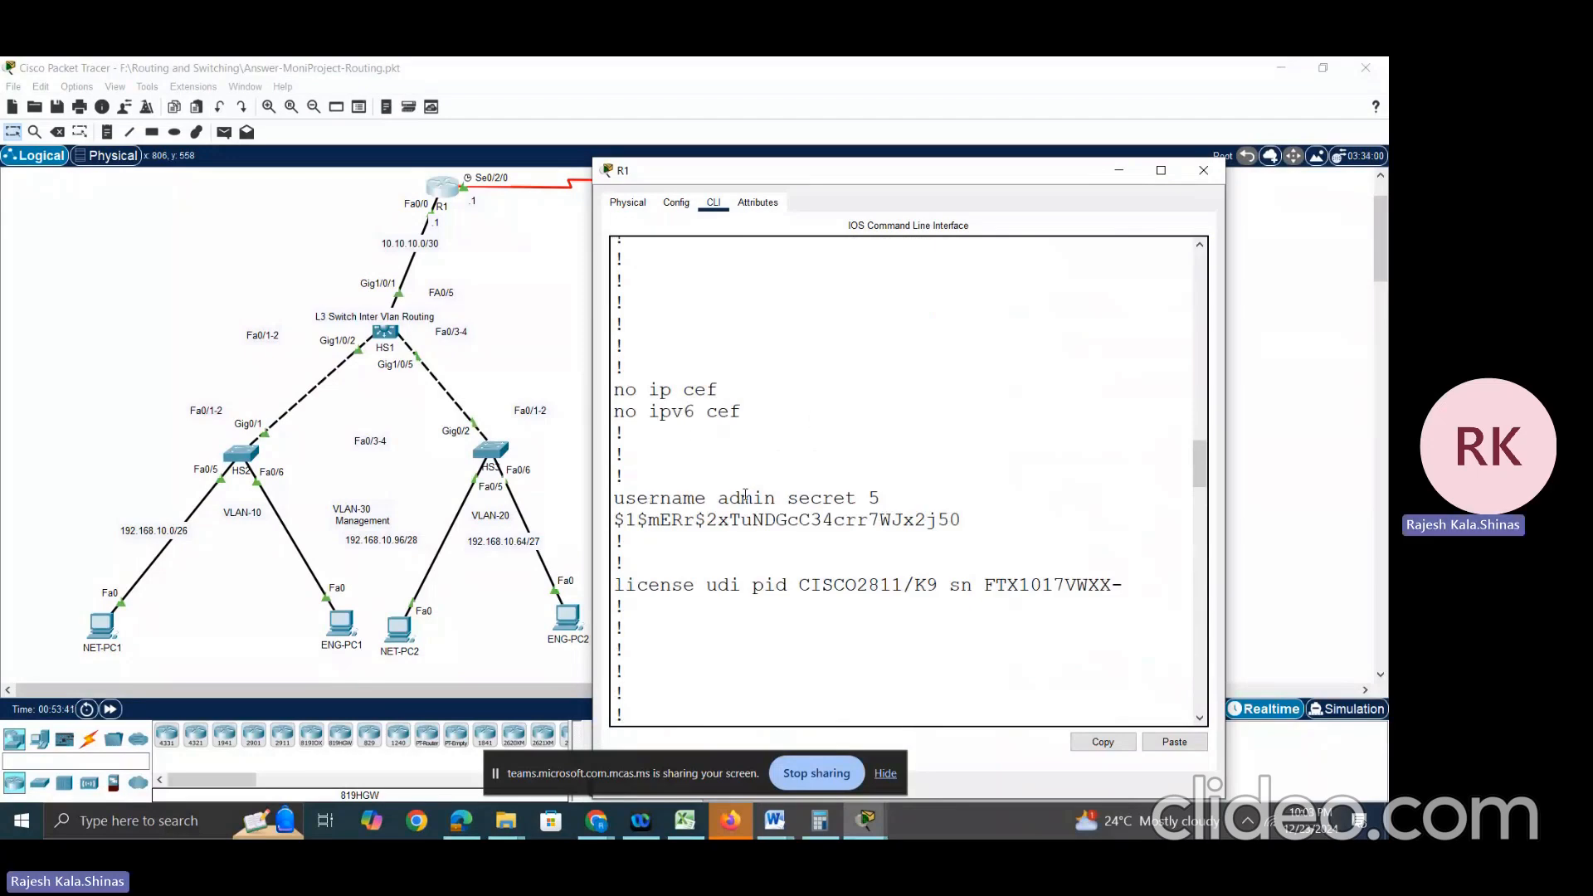
# Step: Review R1's interfaces, static routes and vty SSH settings in the running configuration, and return to the topology
pyautogui.scroll(-12, 854, 481)
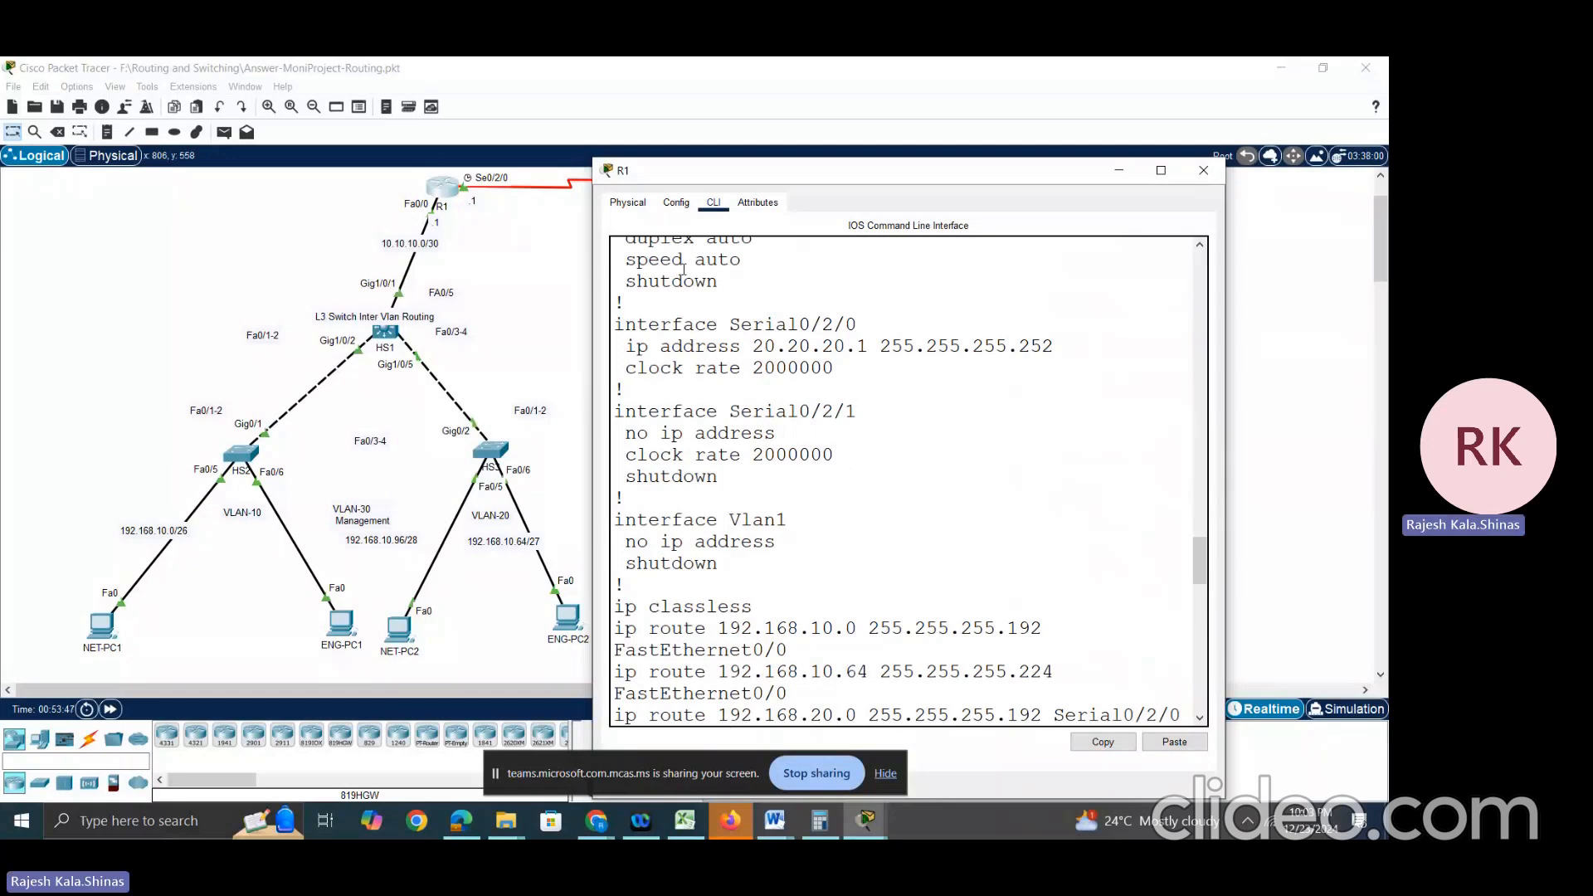
pyautogui.scroll(-10, 744, 470)
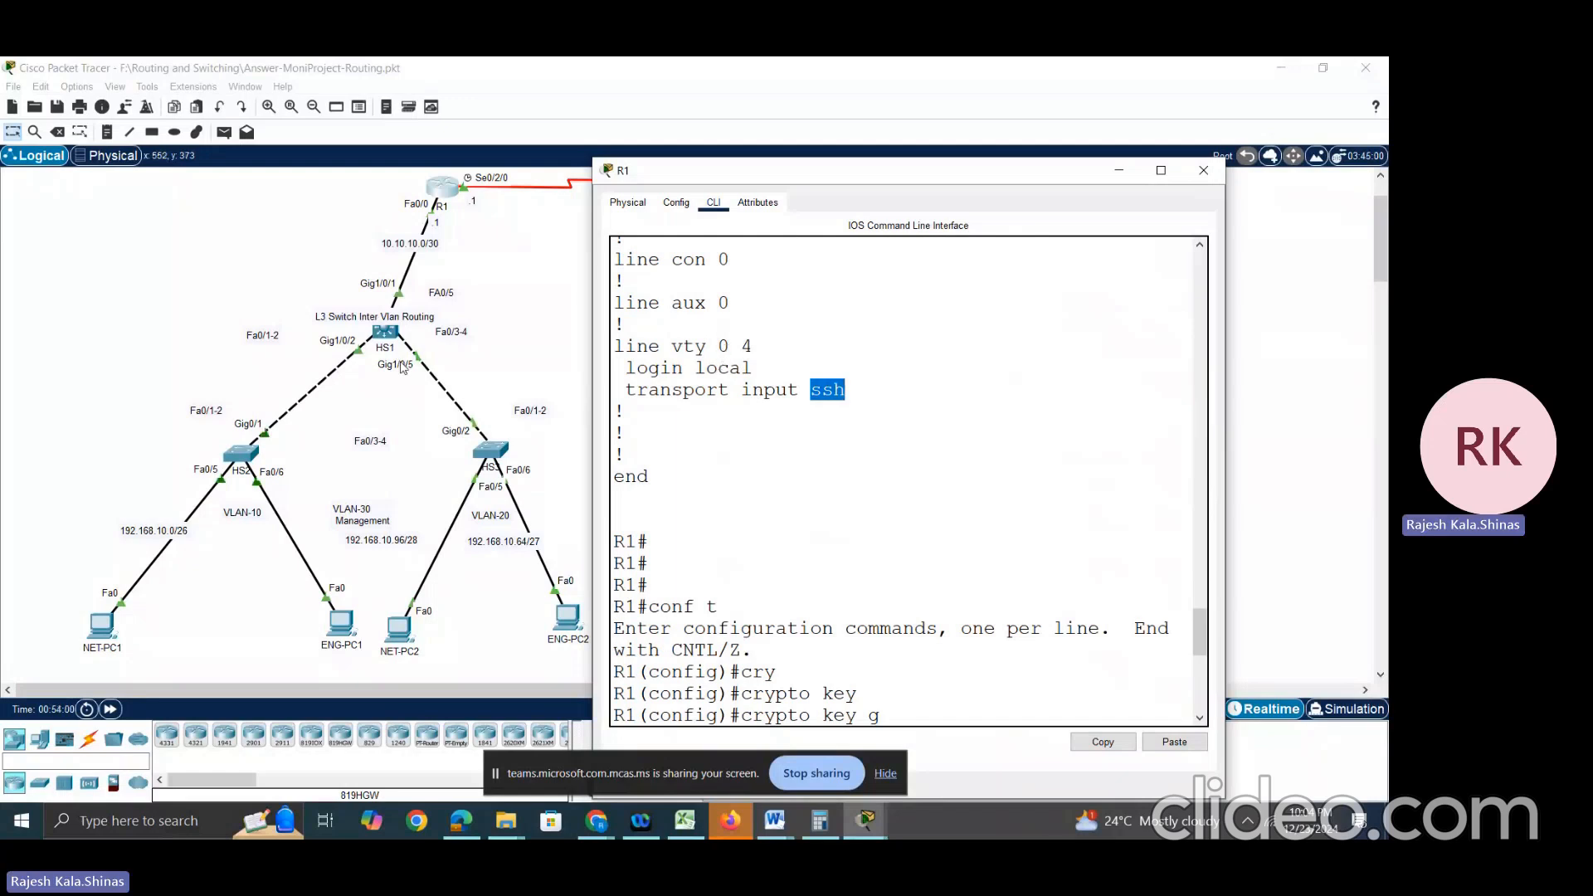
pyautogui.click(535, 272)
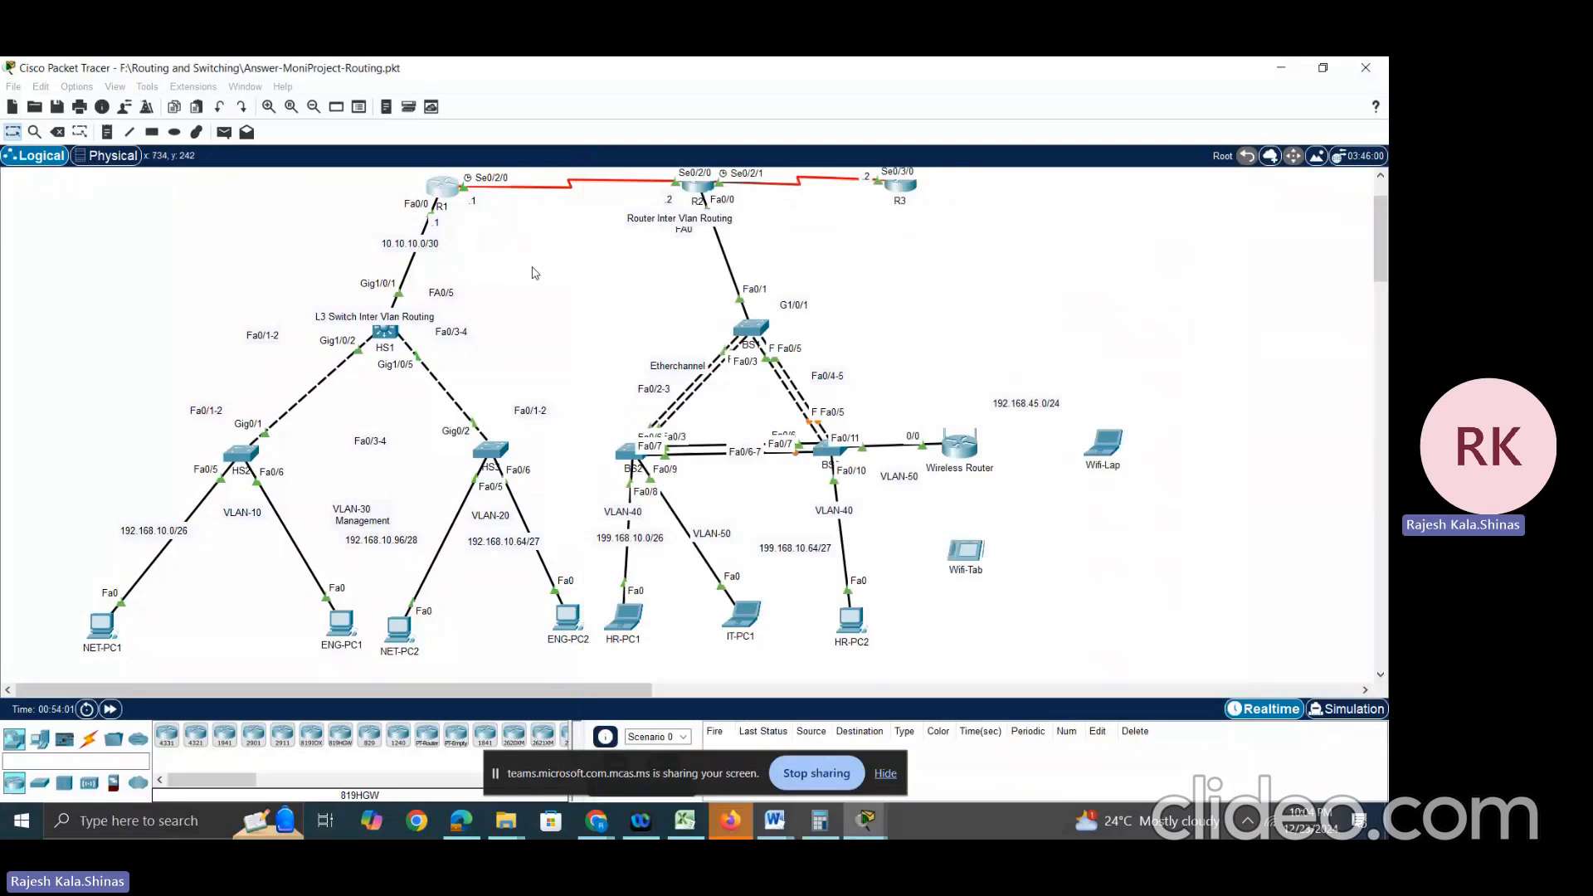
# Step: Check the Task 5 SSH requirements in Final-Group Project-Routing.pdf, and return to R1's command line in Packet Tracer
pyautogui.moveTo(446, 193)
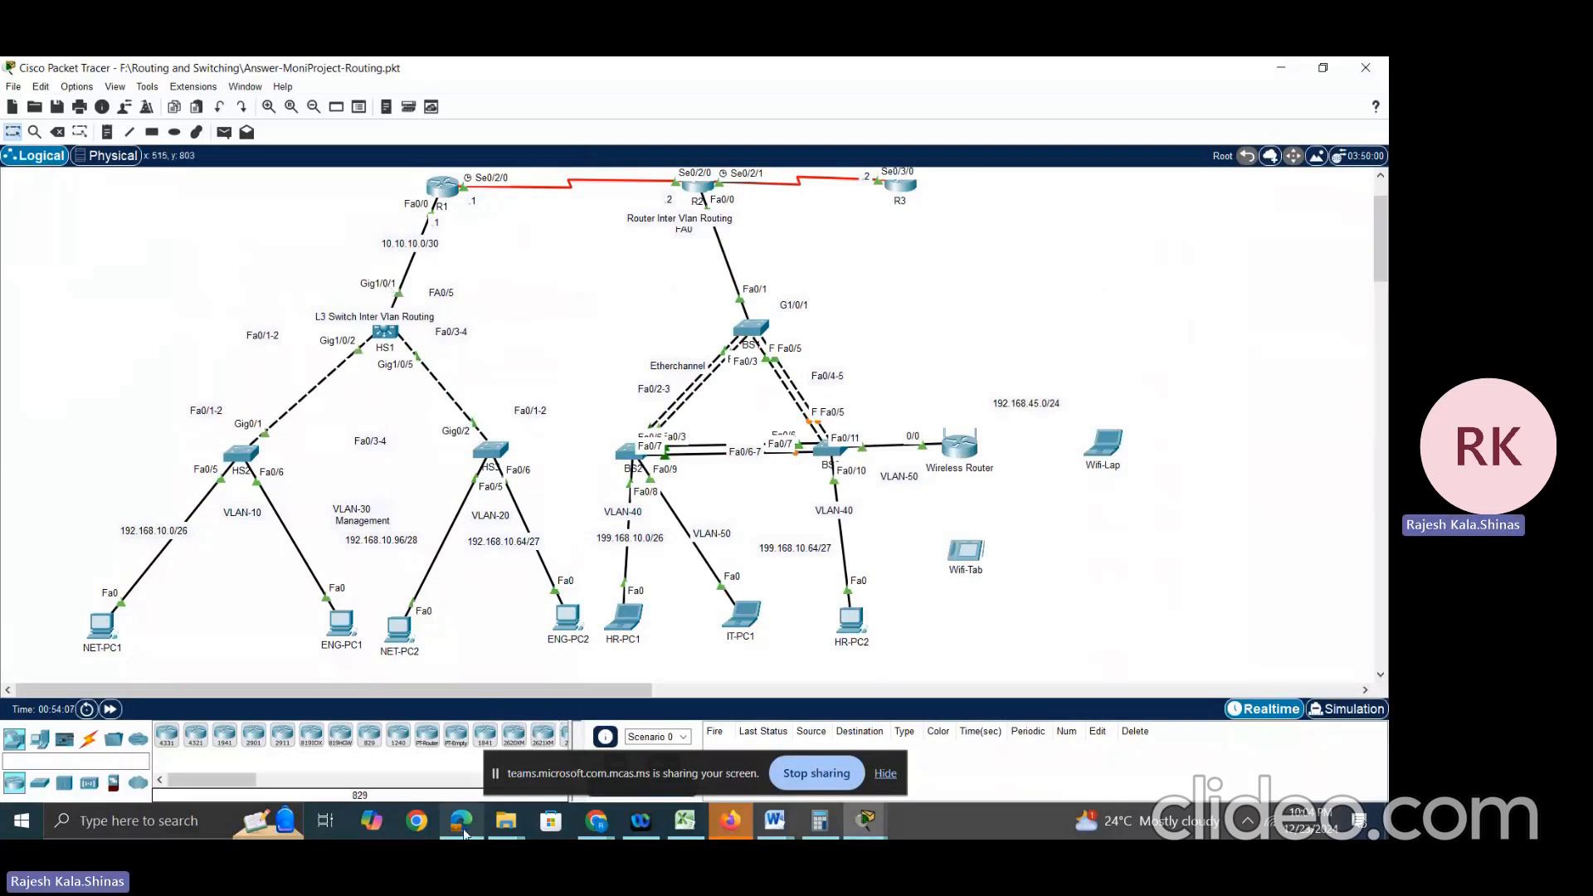
pyautogui.moveTo(462, 832)
pyautogui.click(498, 677)
pyautogui.scroll(10, 498, 676)
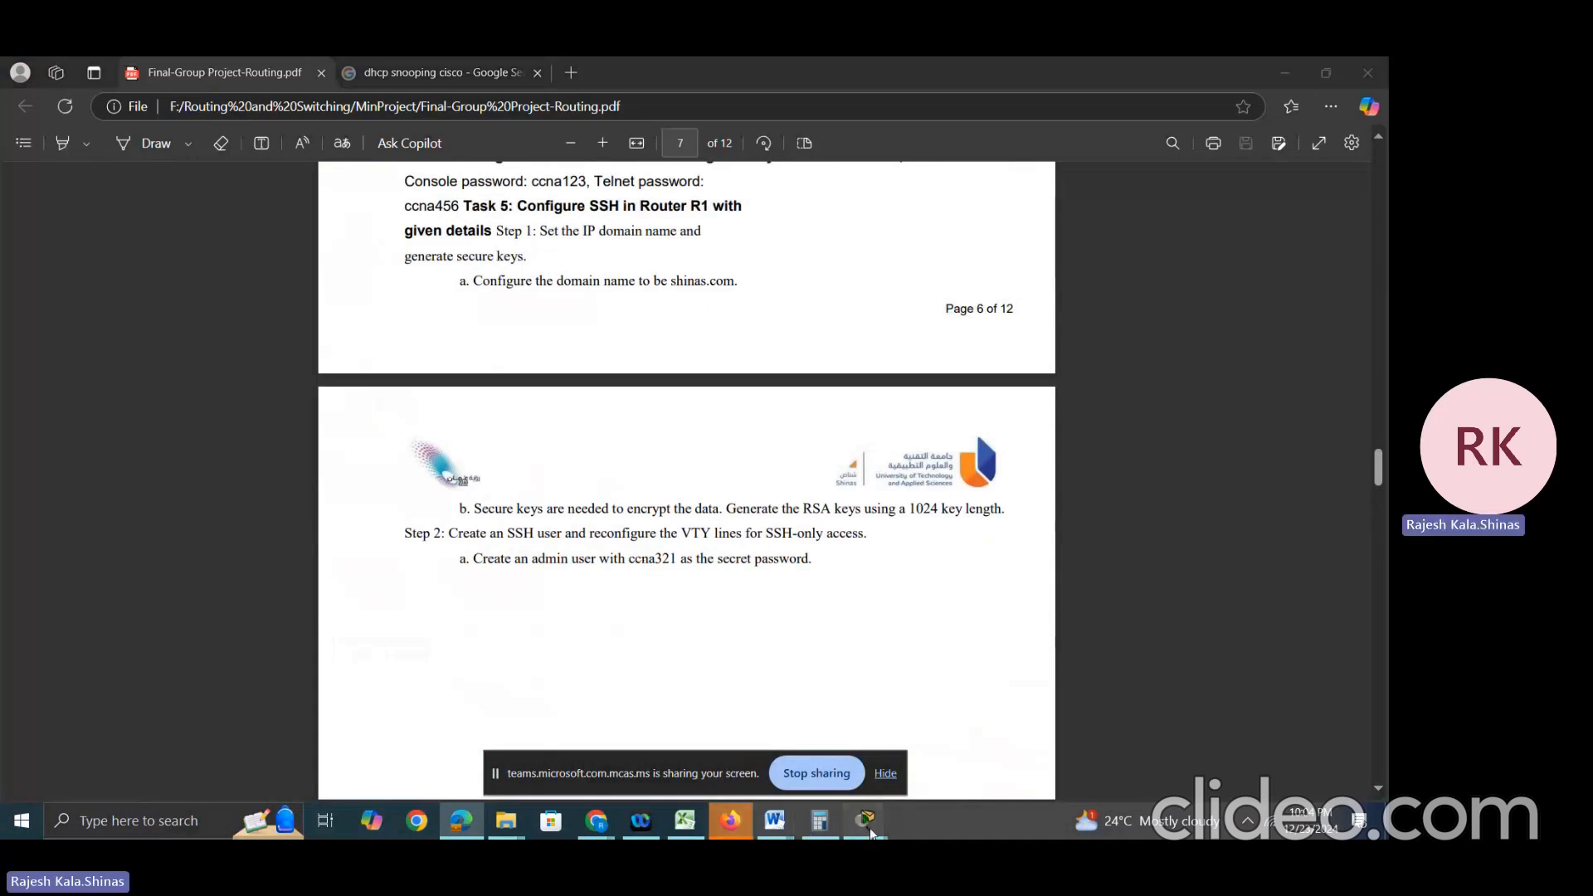
pyautogui.moveTo(865, 821)
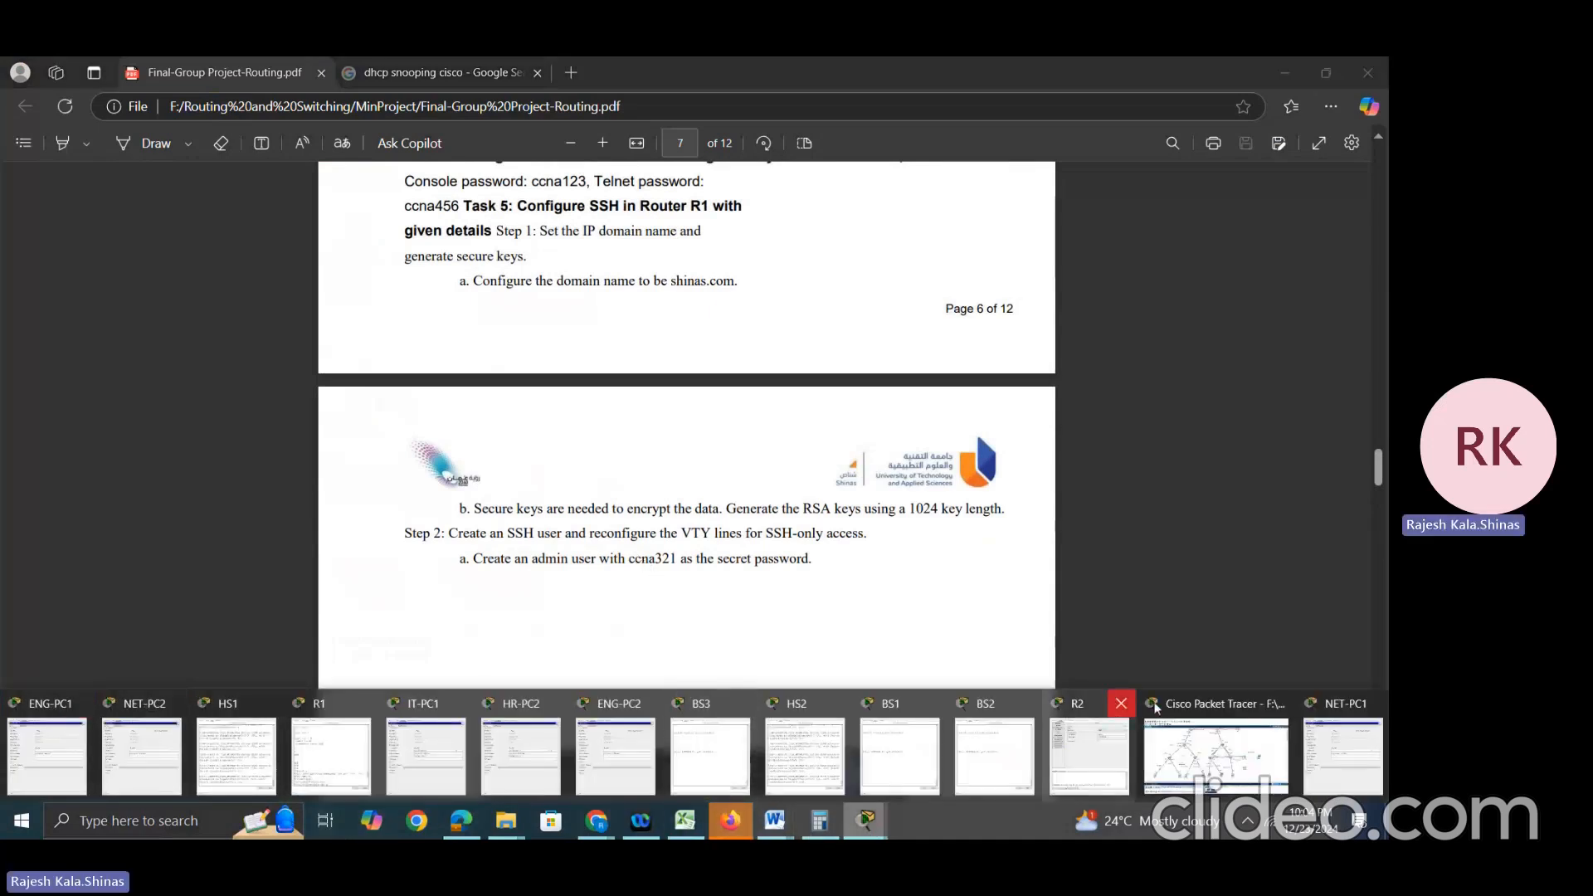
pyautogui.click(1183, 703)
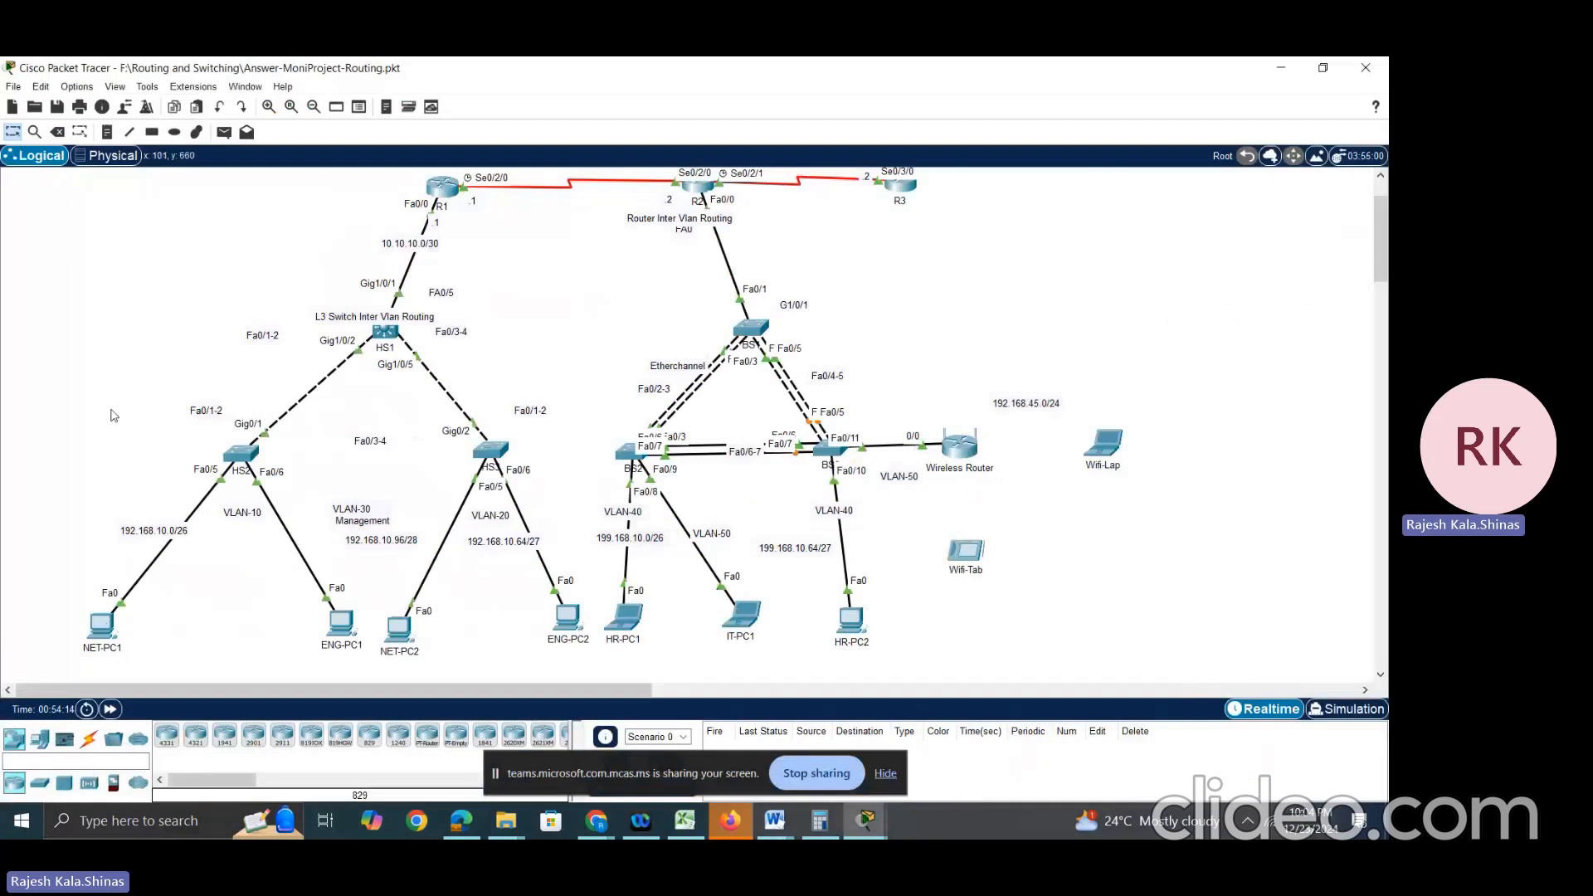
pyautogui.click(447, 193)
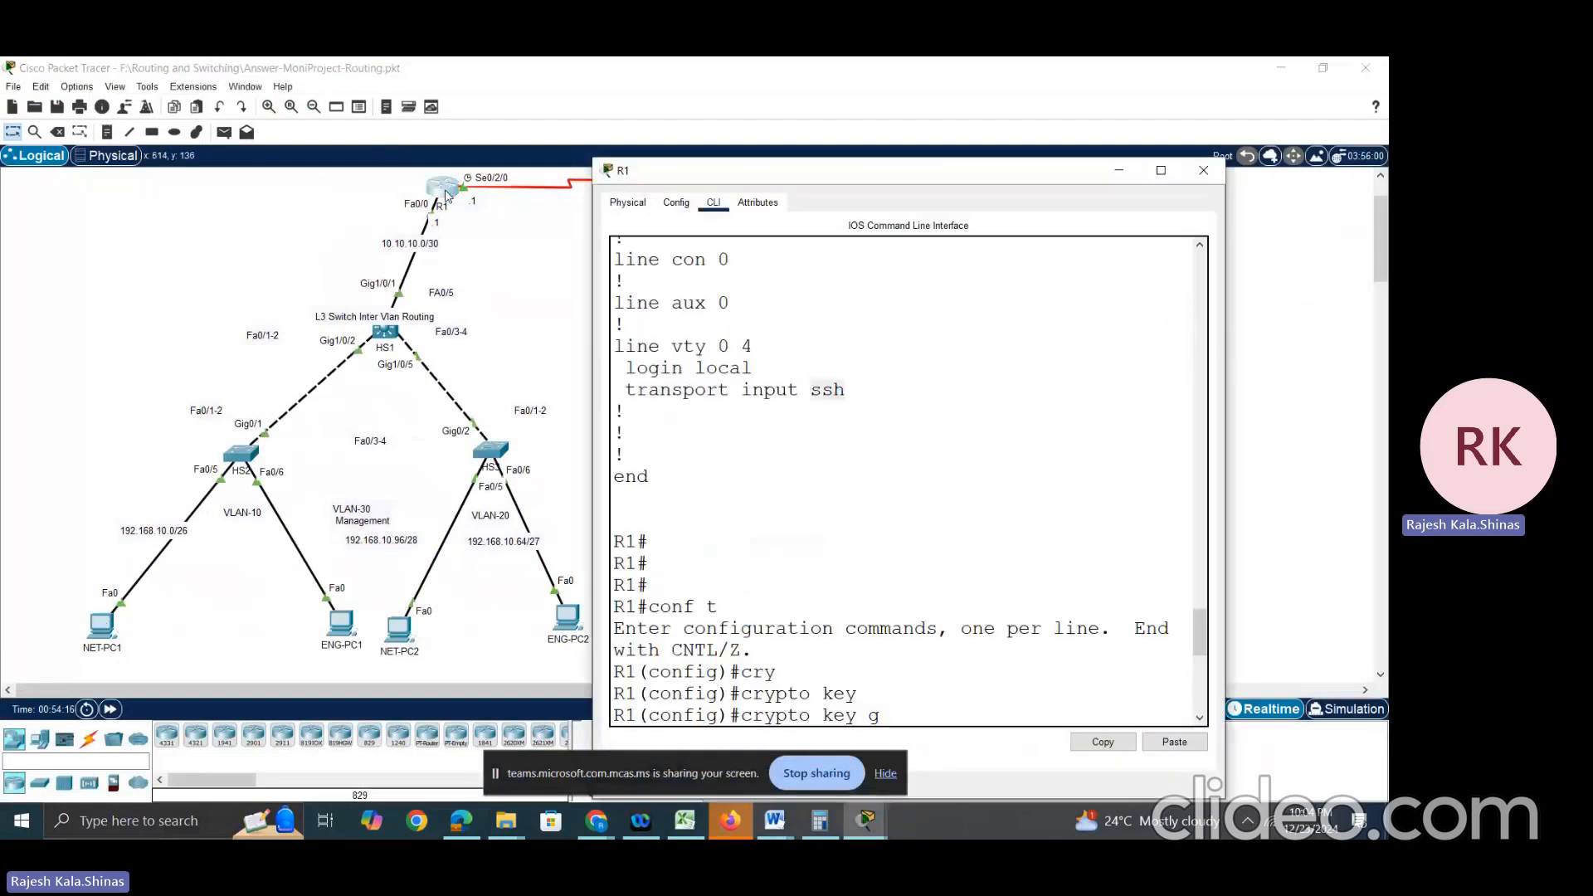
pyautogui.click(893, 687)
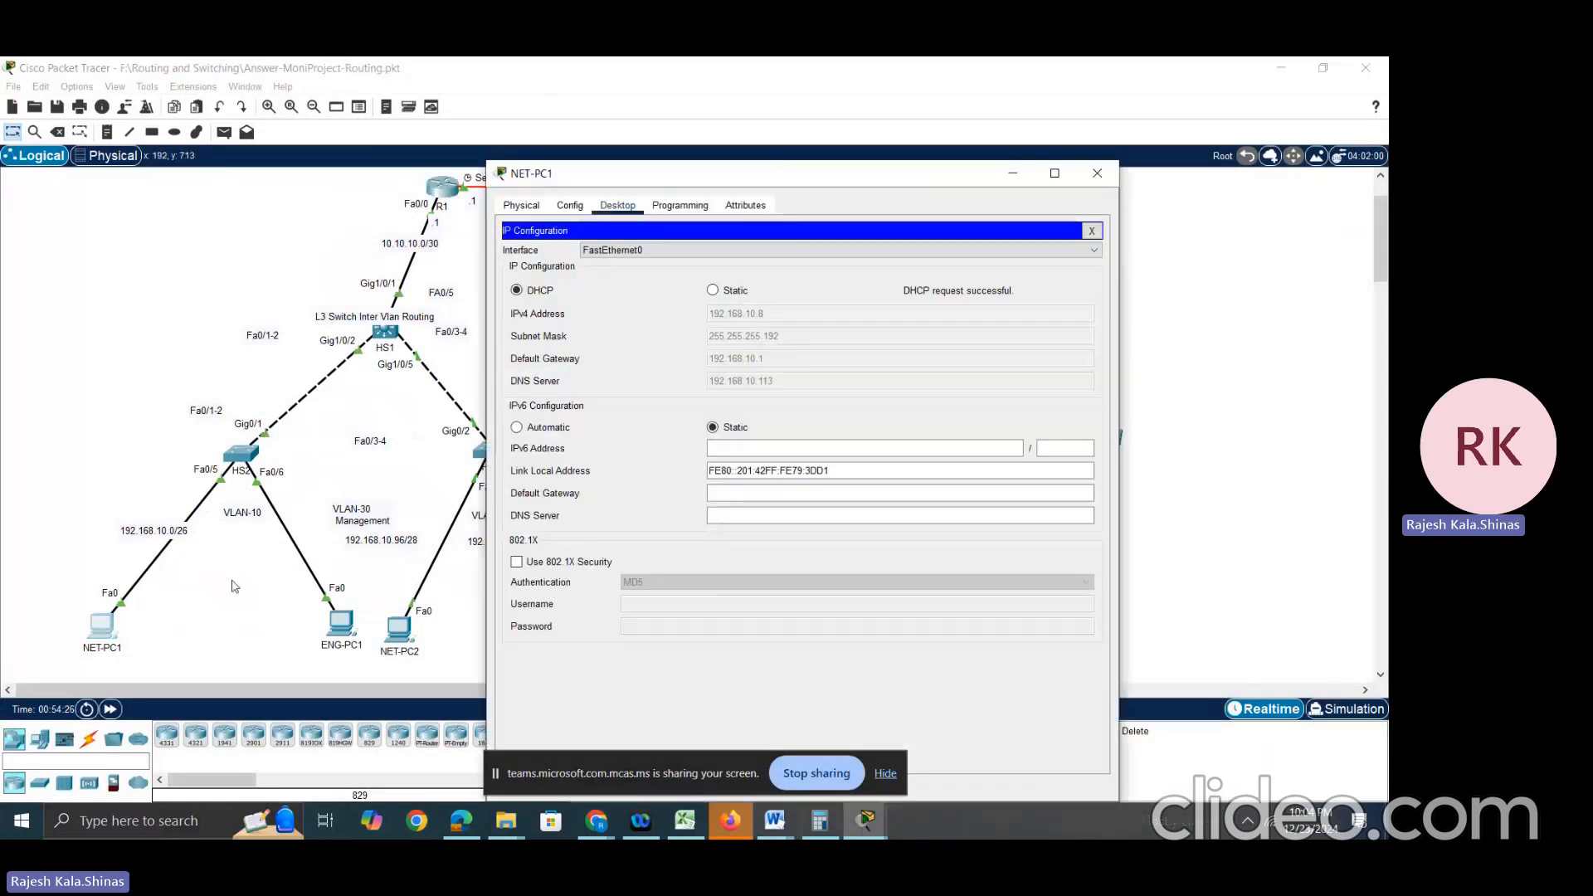
# Step: Ping R1 at 10.10.10.1 from NET-PC1's Command Prompt
pyautogui.click(1091, 231)
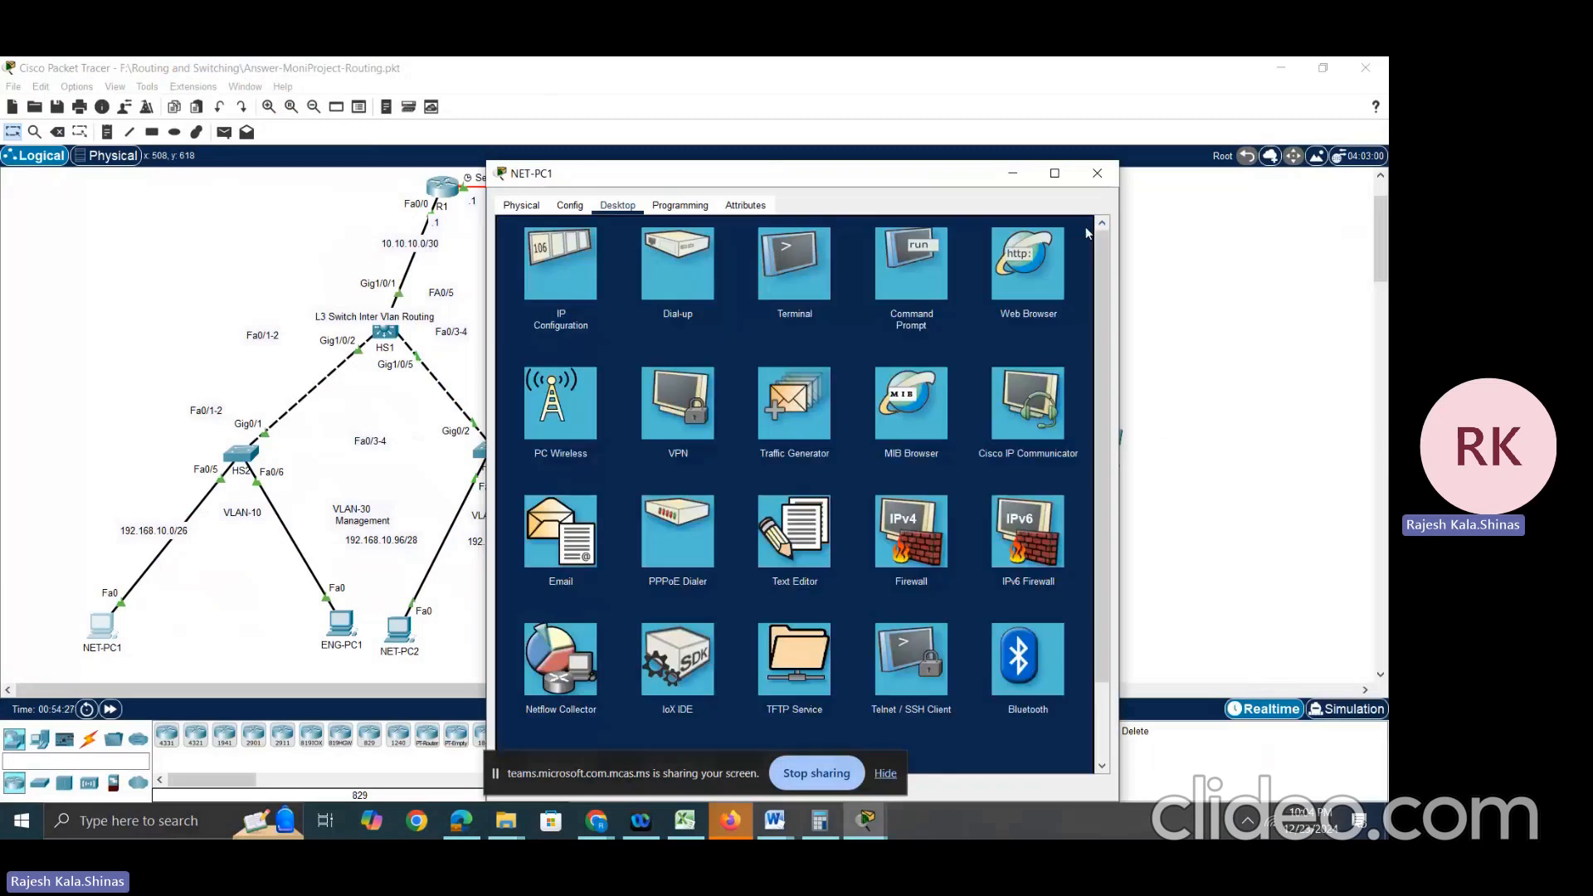
pyautogui.click(923, 289)
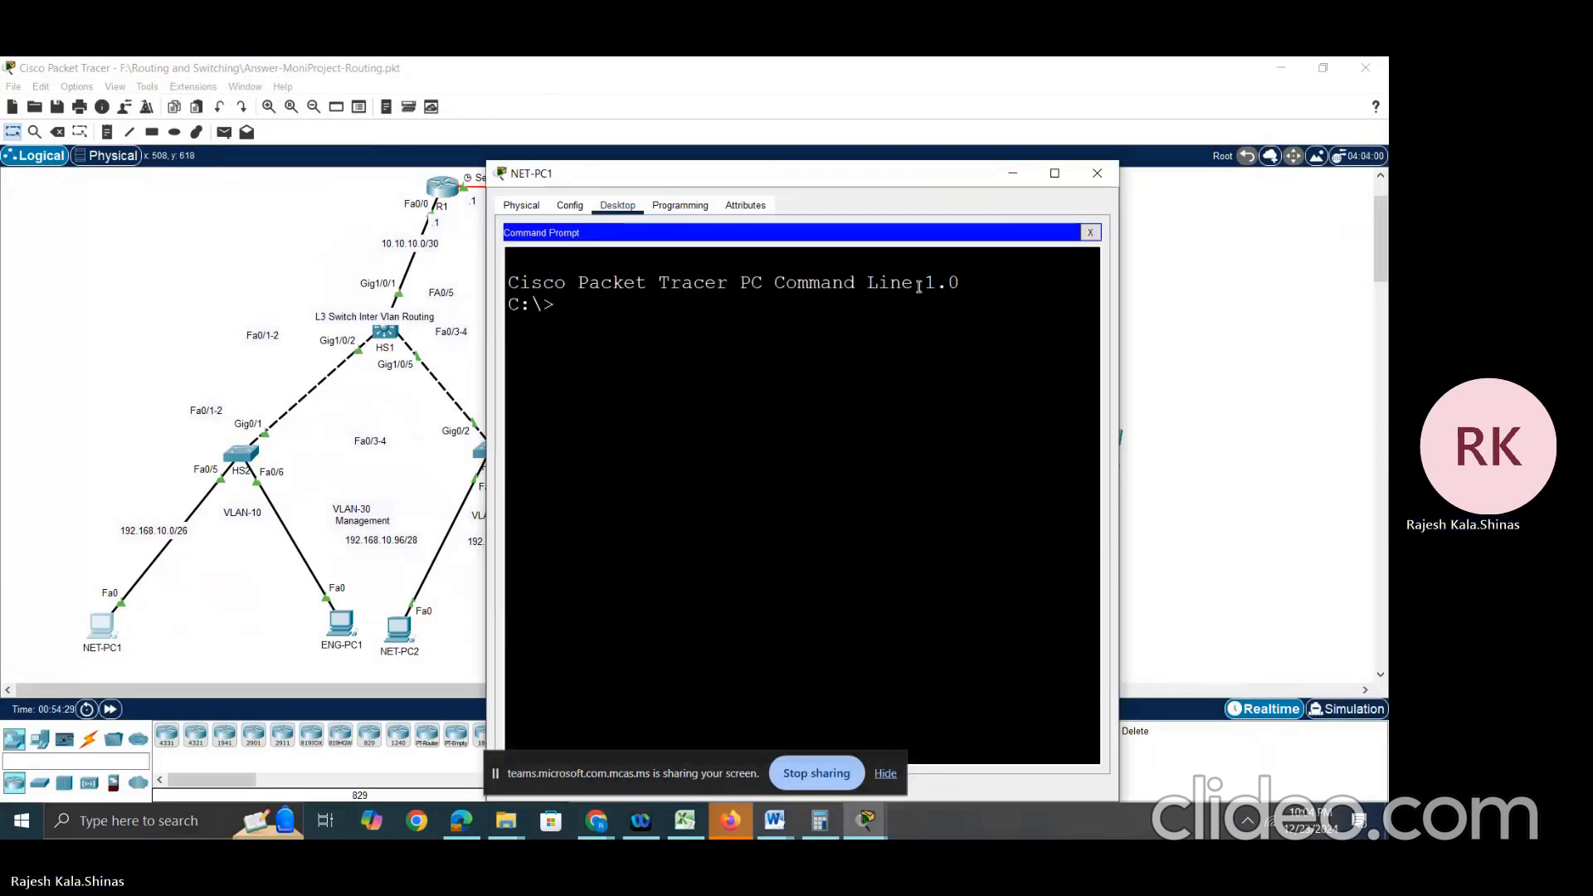
pyautogui.write('ping')
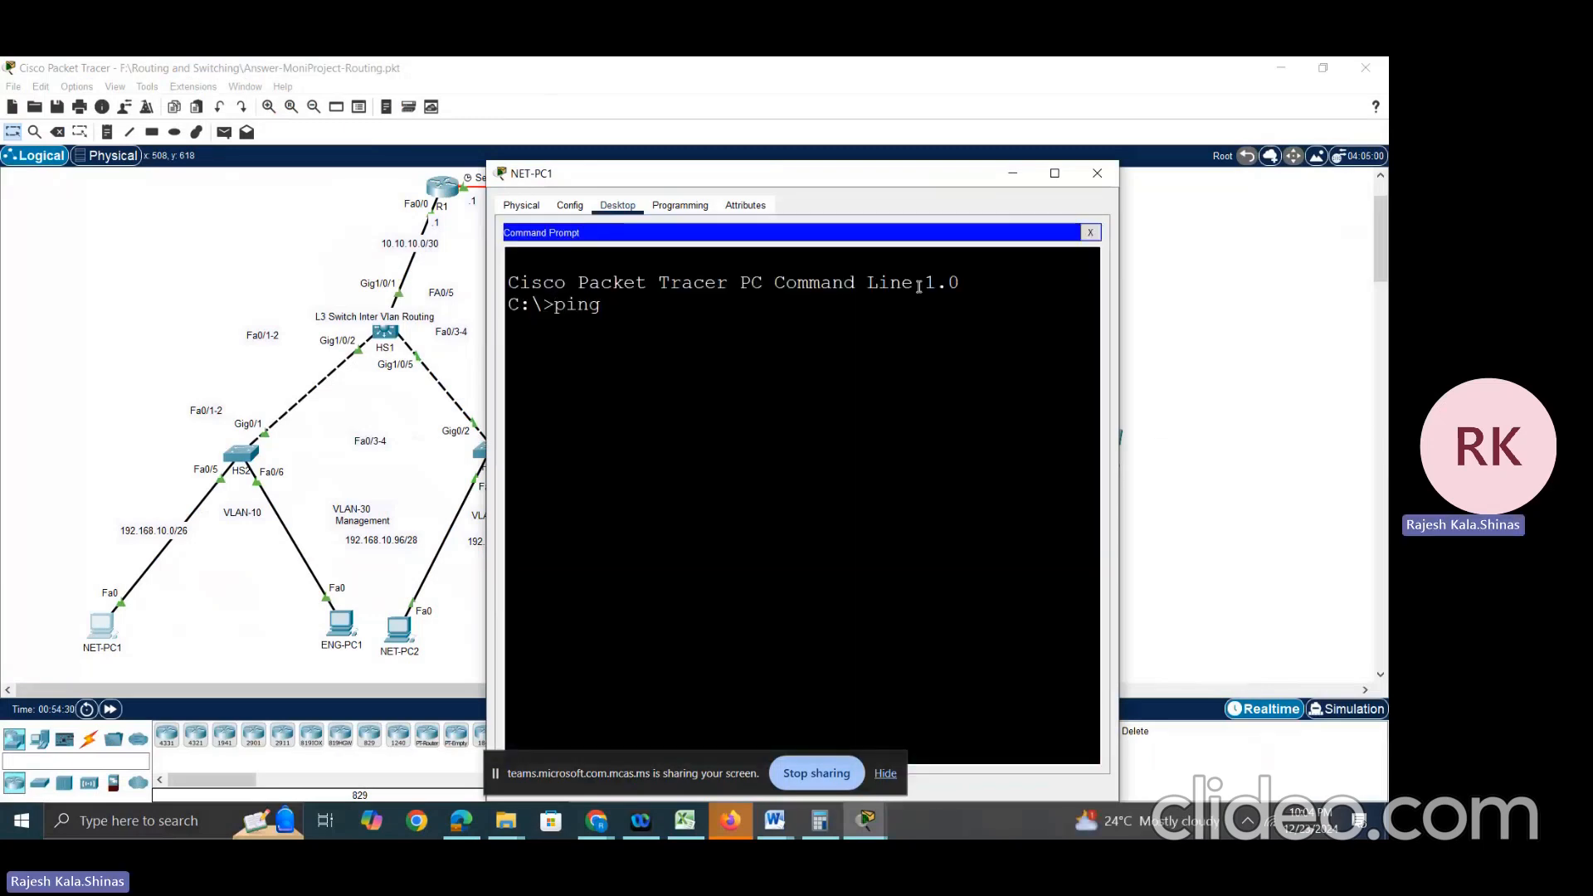
pyautogui.write(' 10.10.10.1')
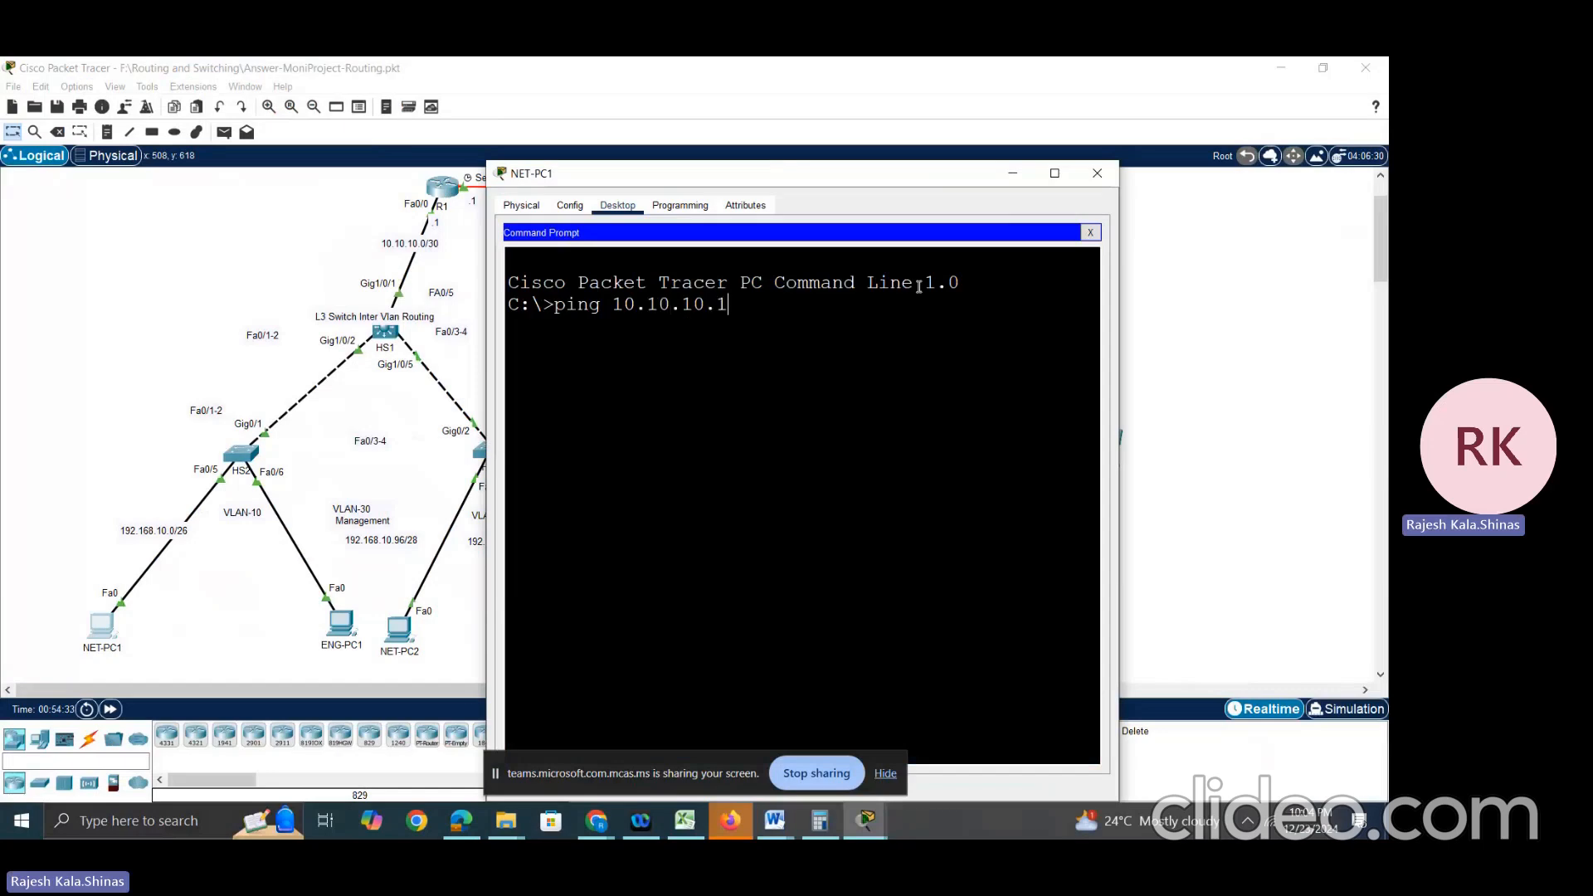
pyautogui.press('Return')
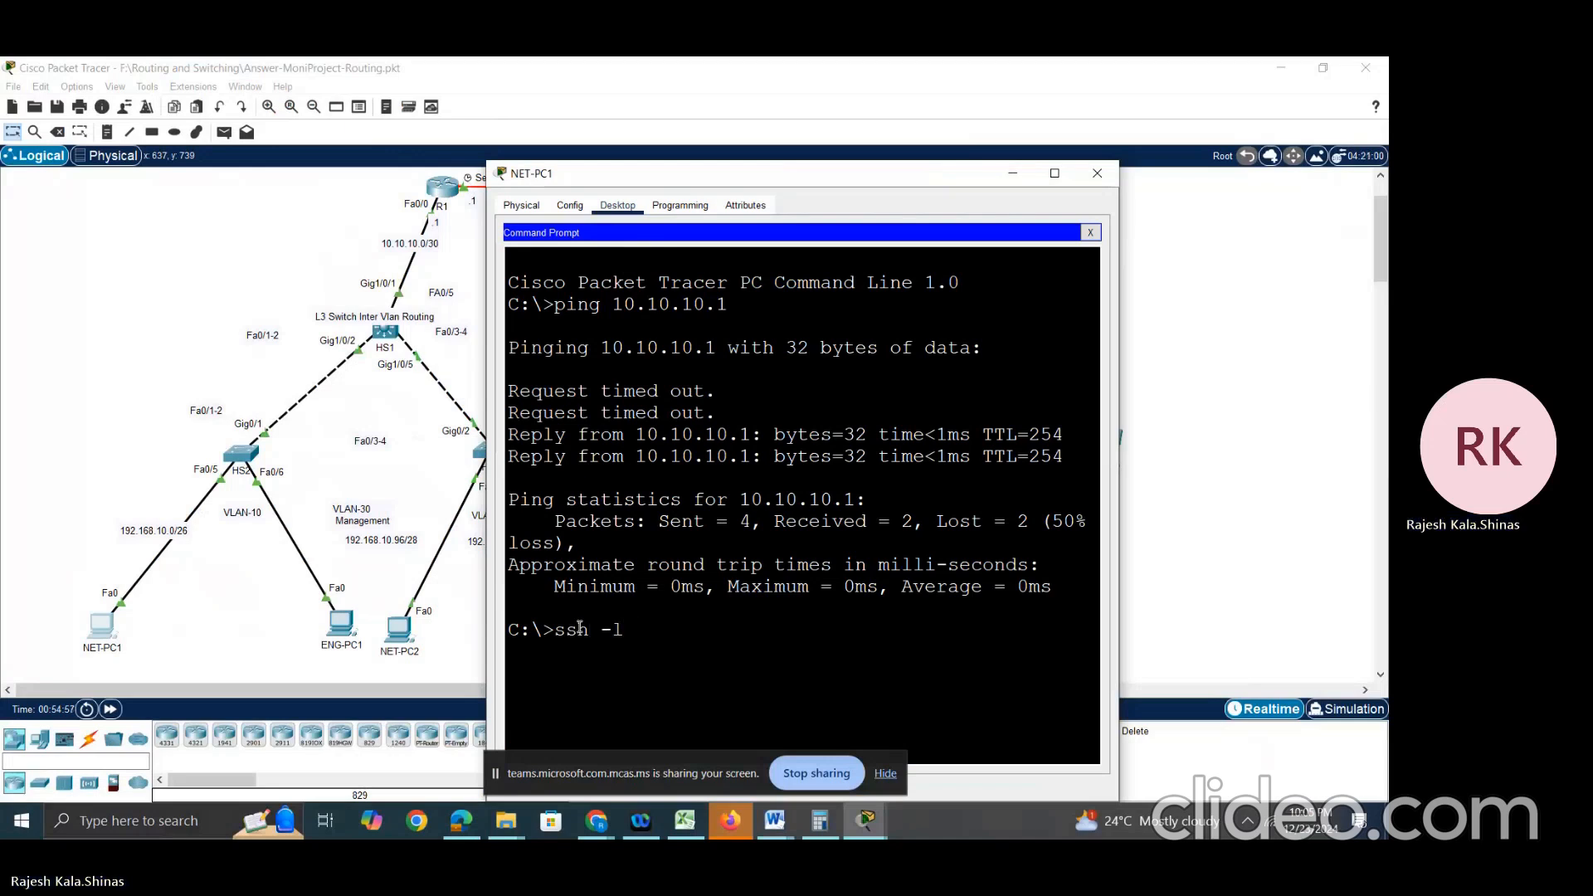
# Step: Log in to R1 over SSH from NET-PC1 as admin at 10.10.10.1, entering the account password
pyautogui.write('admin 10')
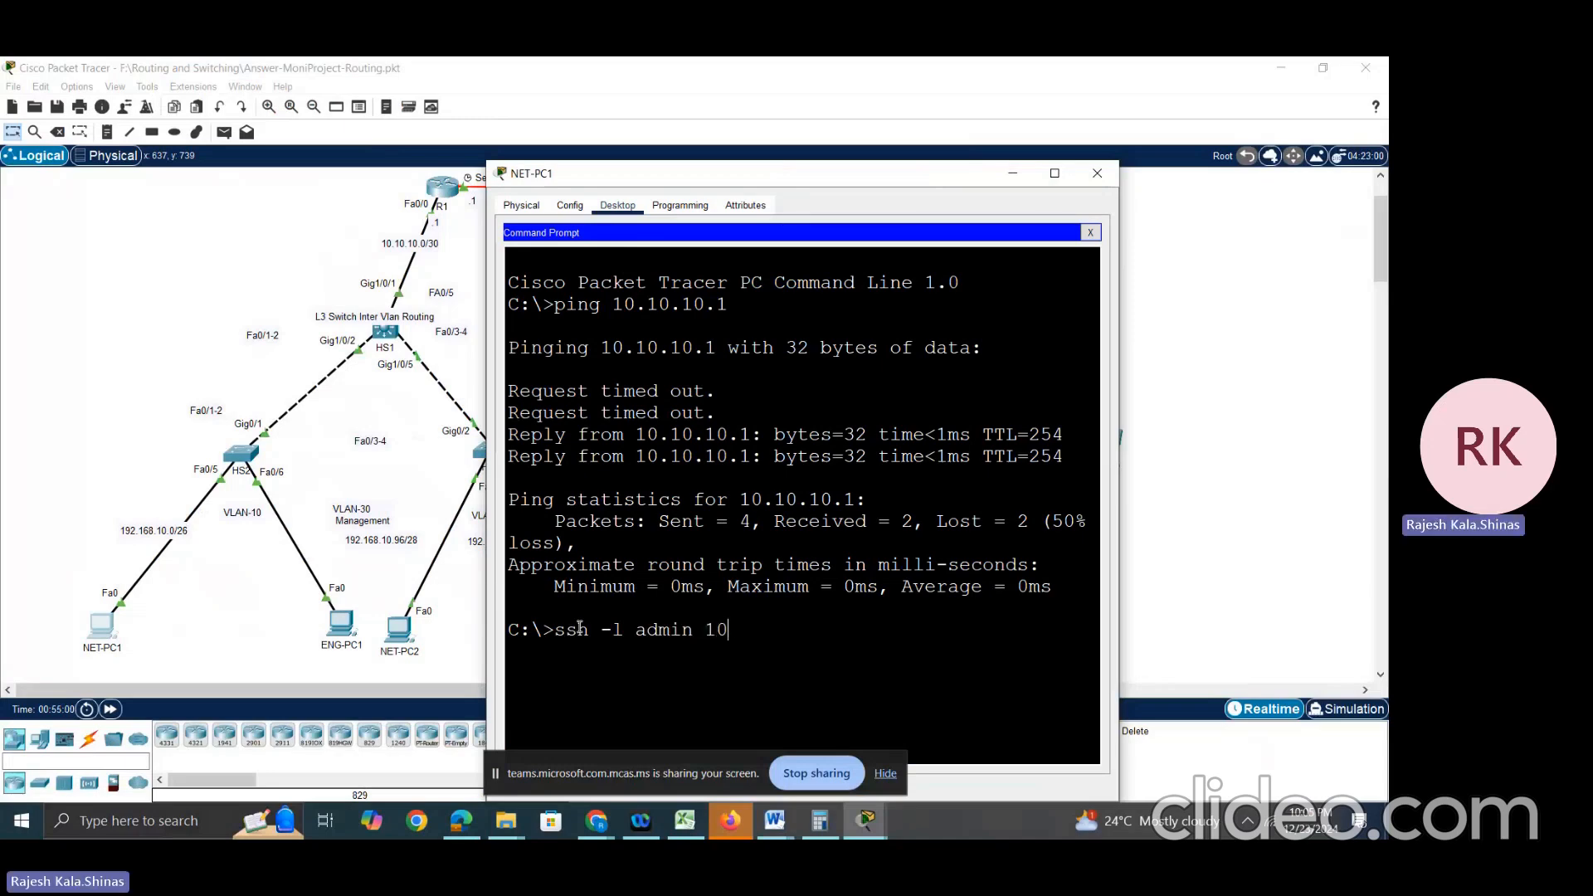
pyautogui.write('.10.10.1')
pyautogui.press('Return')
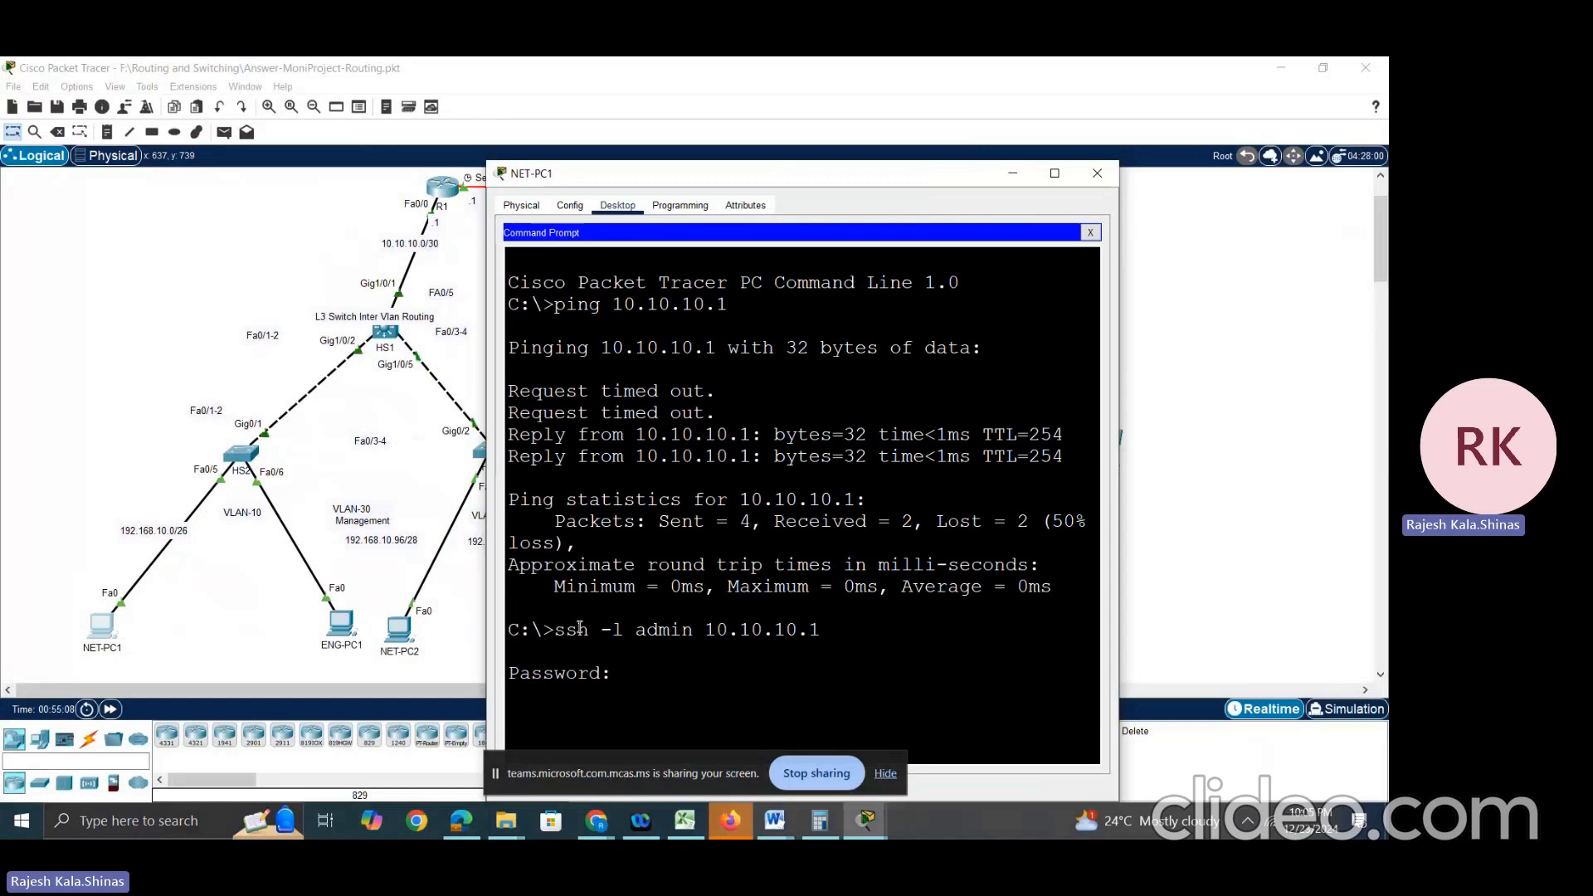
pyautogui.press('Return')
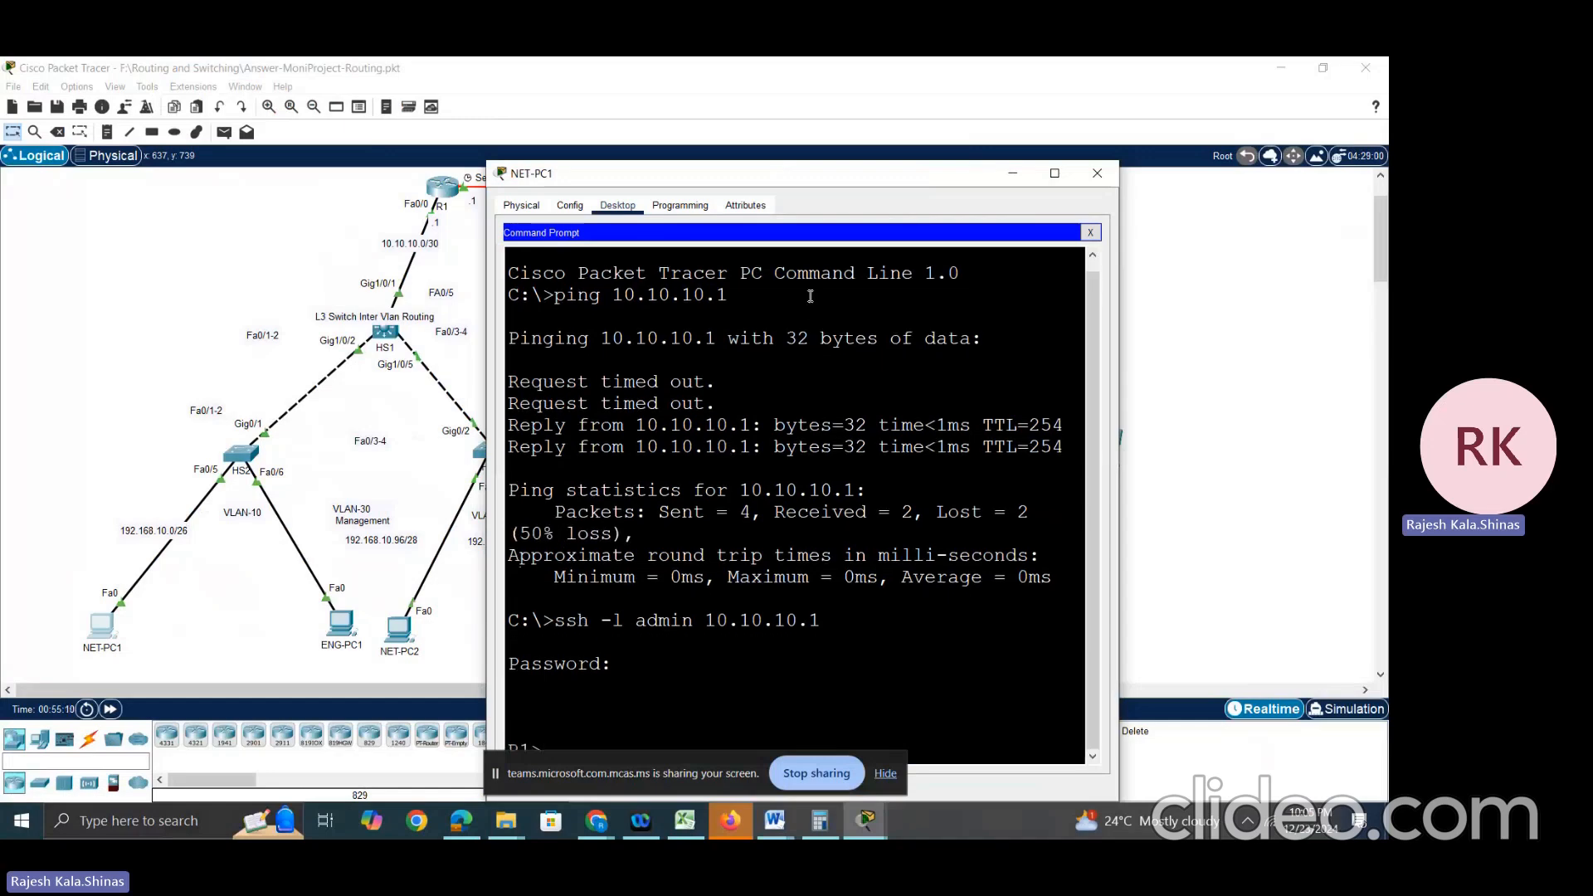
# Step: Review the username used in NET-PC1's SSH command, and return to the topology
pyautogui.moveTo(763, 175); pyautogui.dragTo(777, 72)
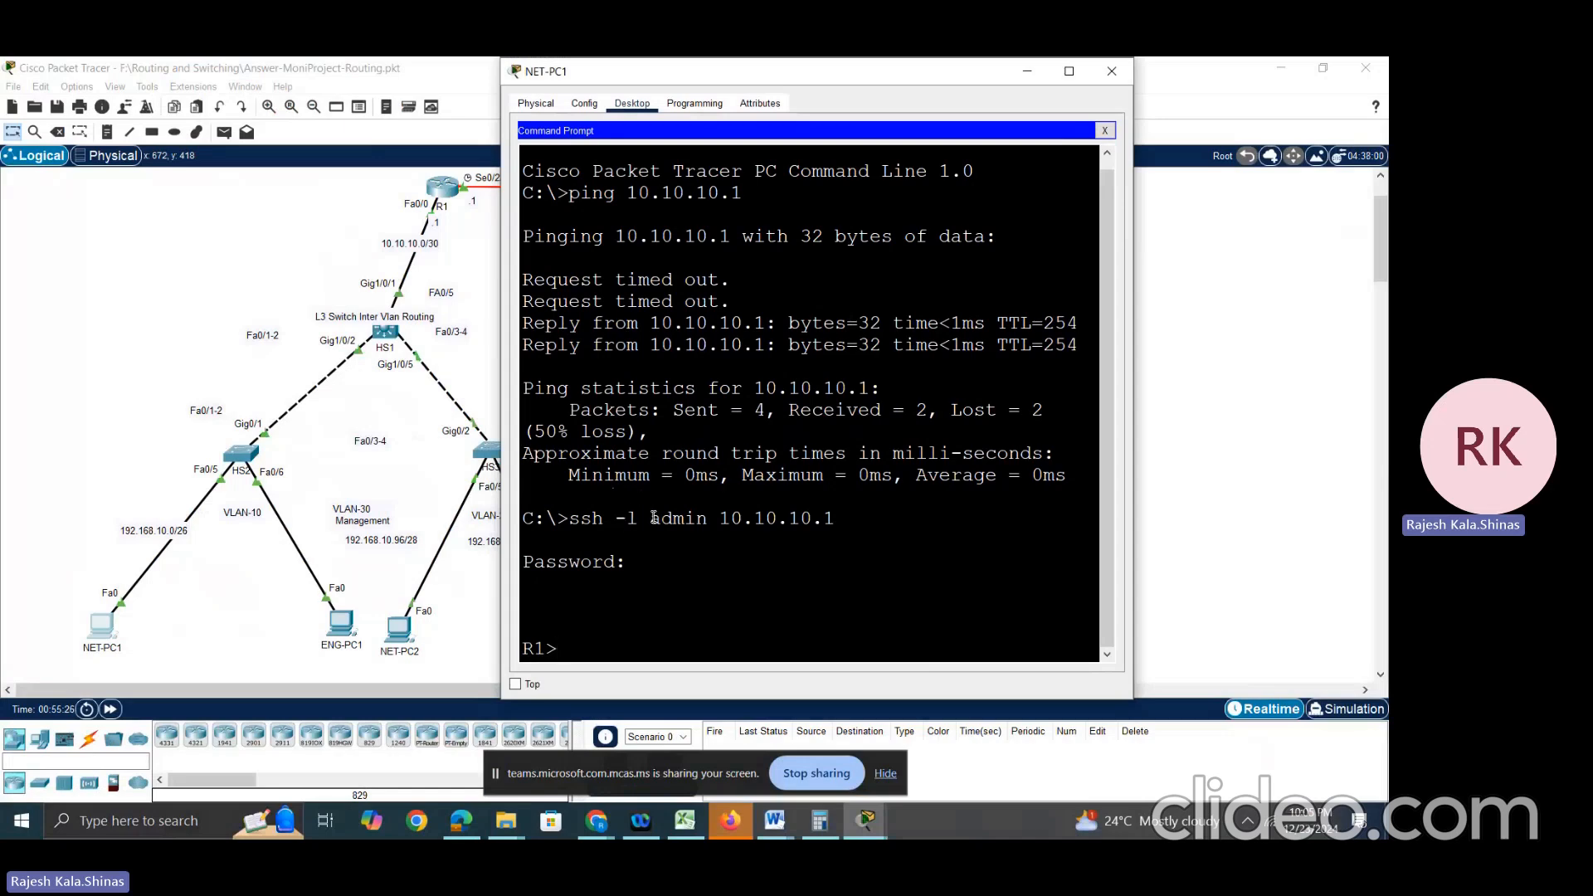
pyautogui.moveTo(650, 518); pyautogui.dragTo(704, 518)
pyautogui.click(81, 261)
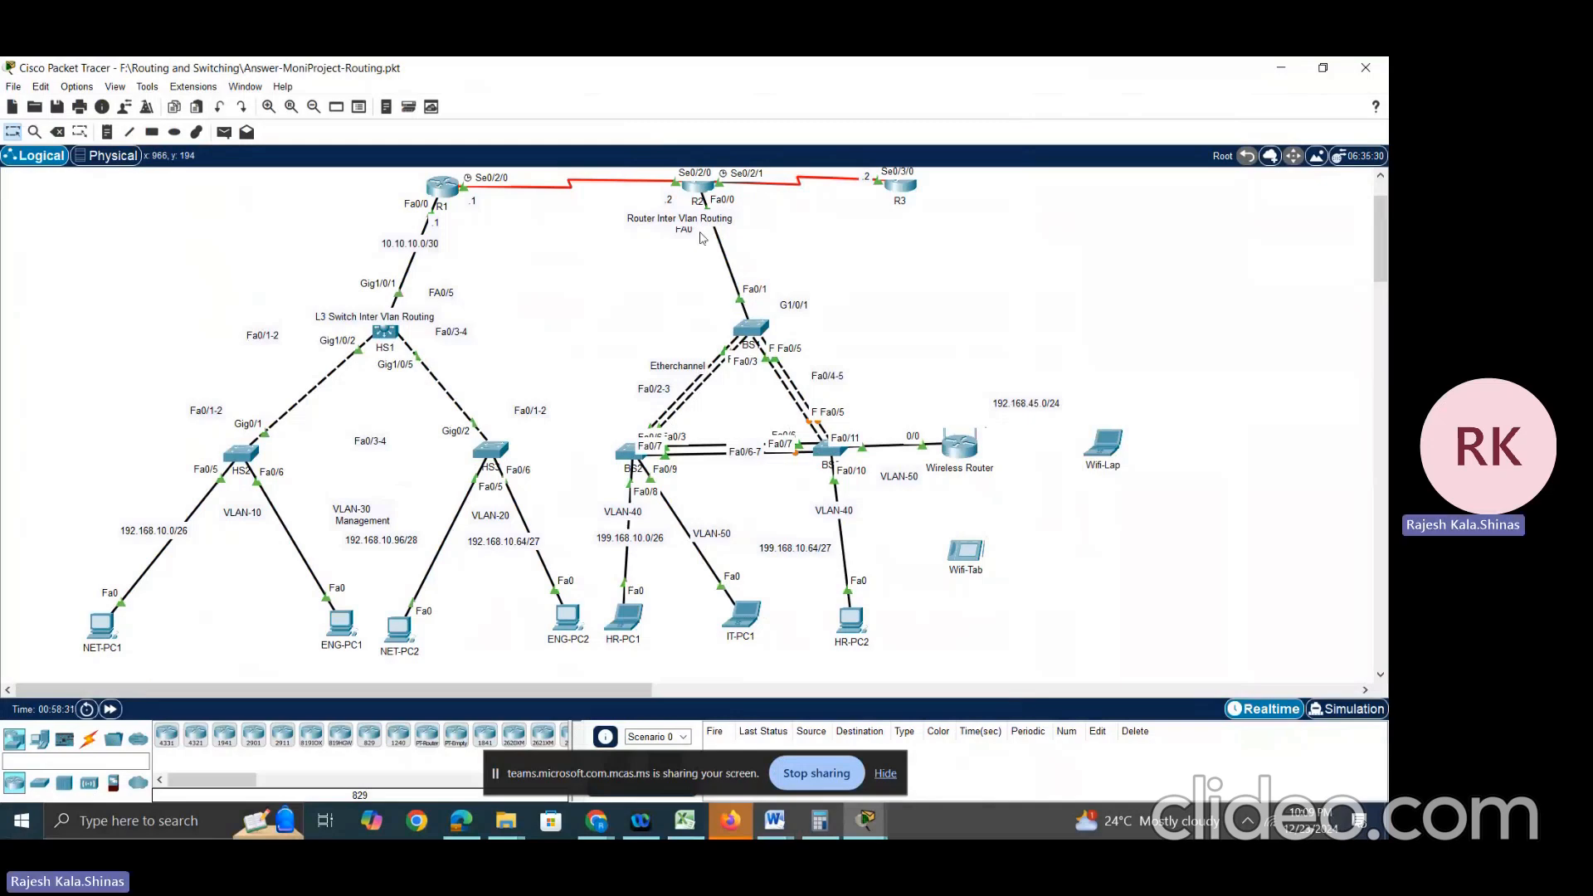
# Step: Leave configuration mode on R2 and display its running configuration
pyautogui.click(693, 191)
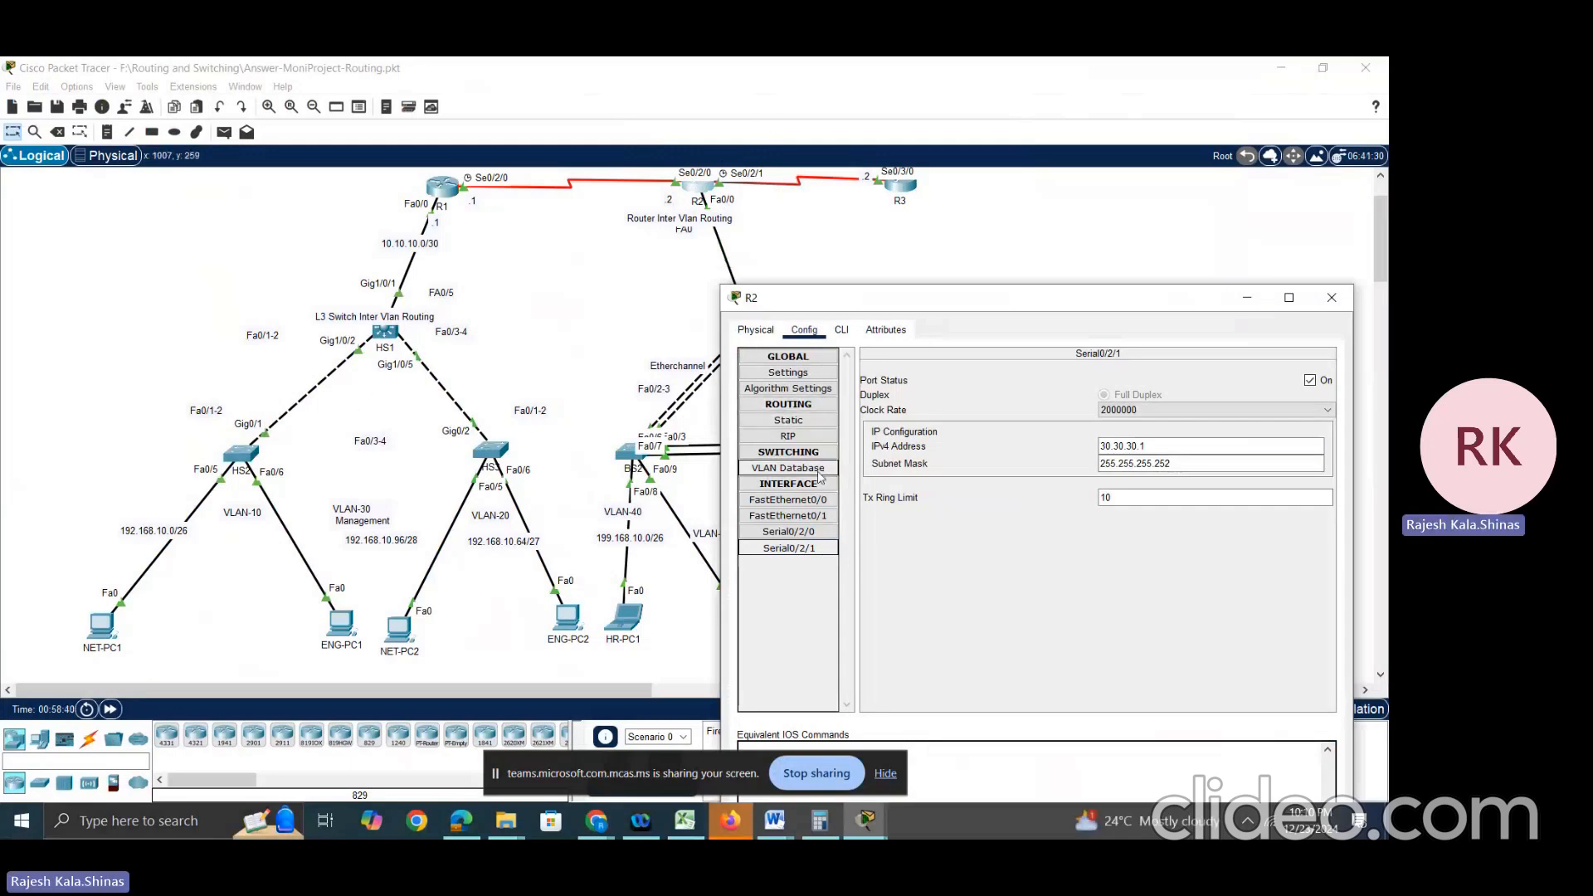
pyautogui.click(841, 329)
pyautogui.click(807, 331)
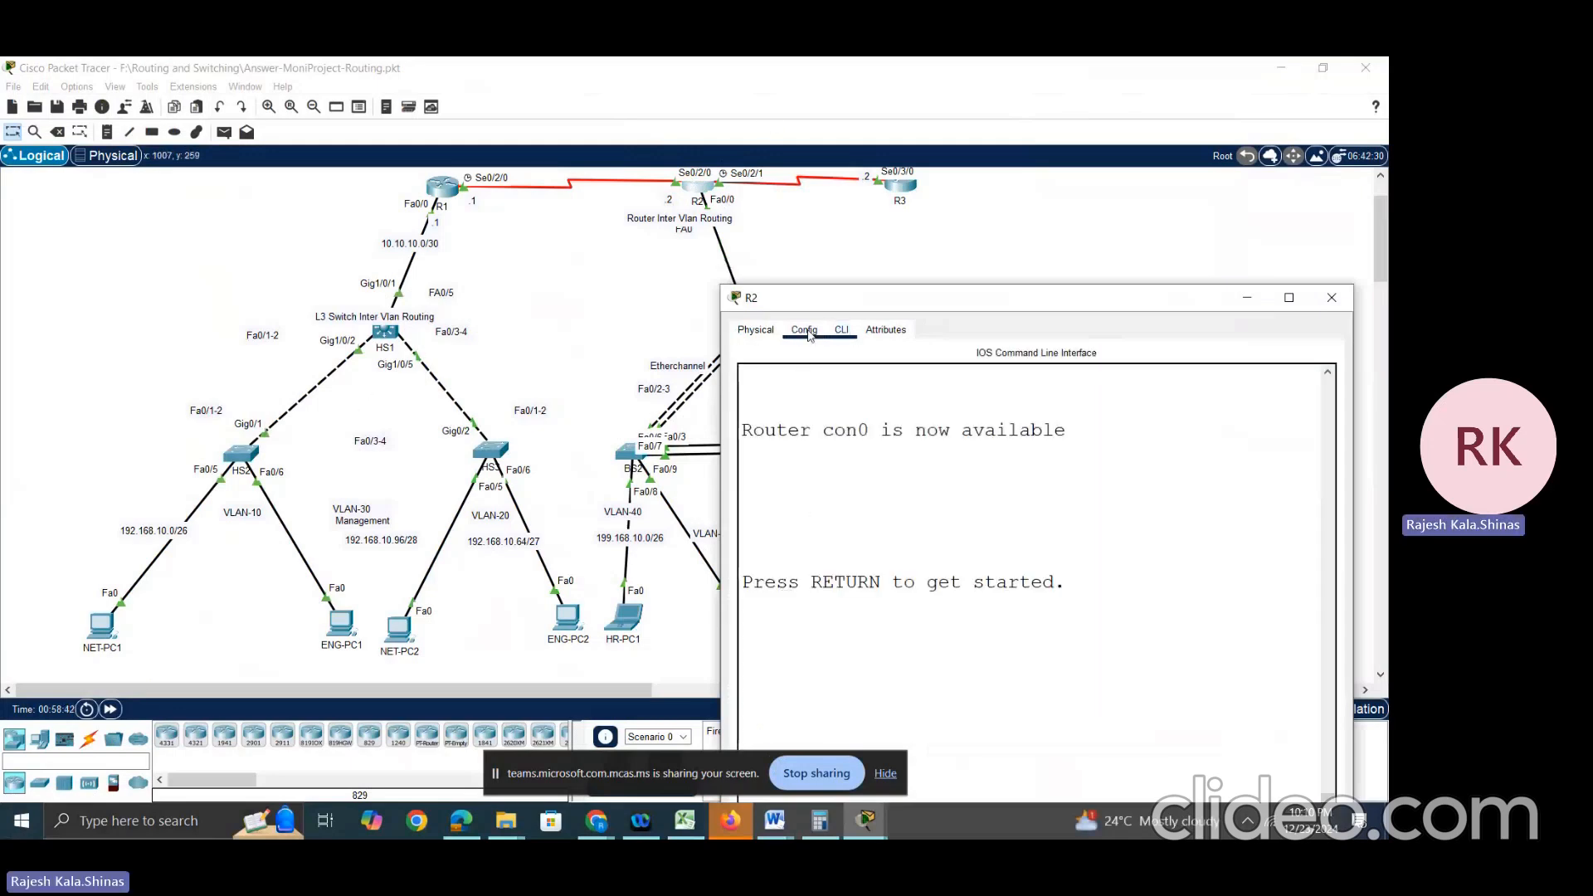
pyautogui.moveTo(1022, 298); pyautogui.dragTo(1032, 123)
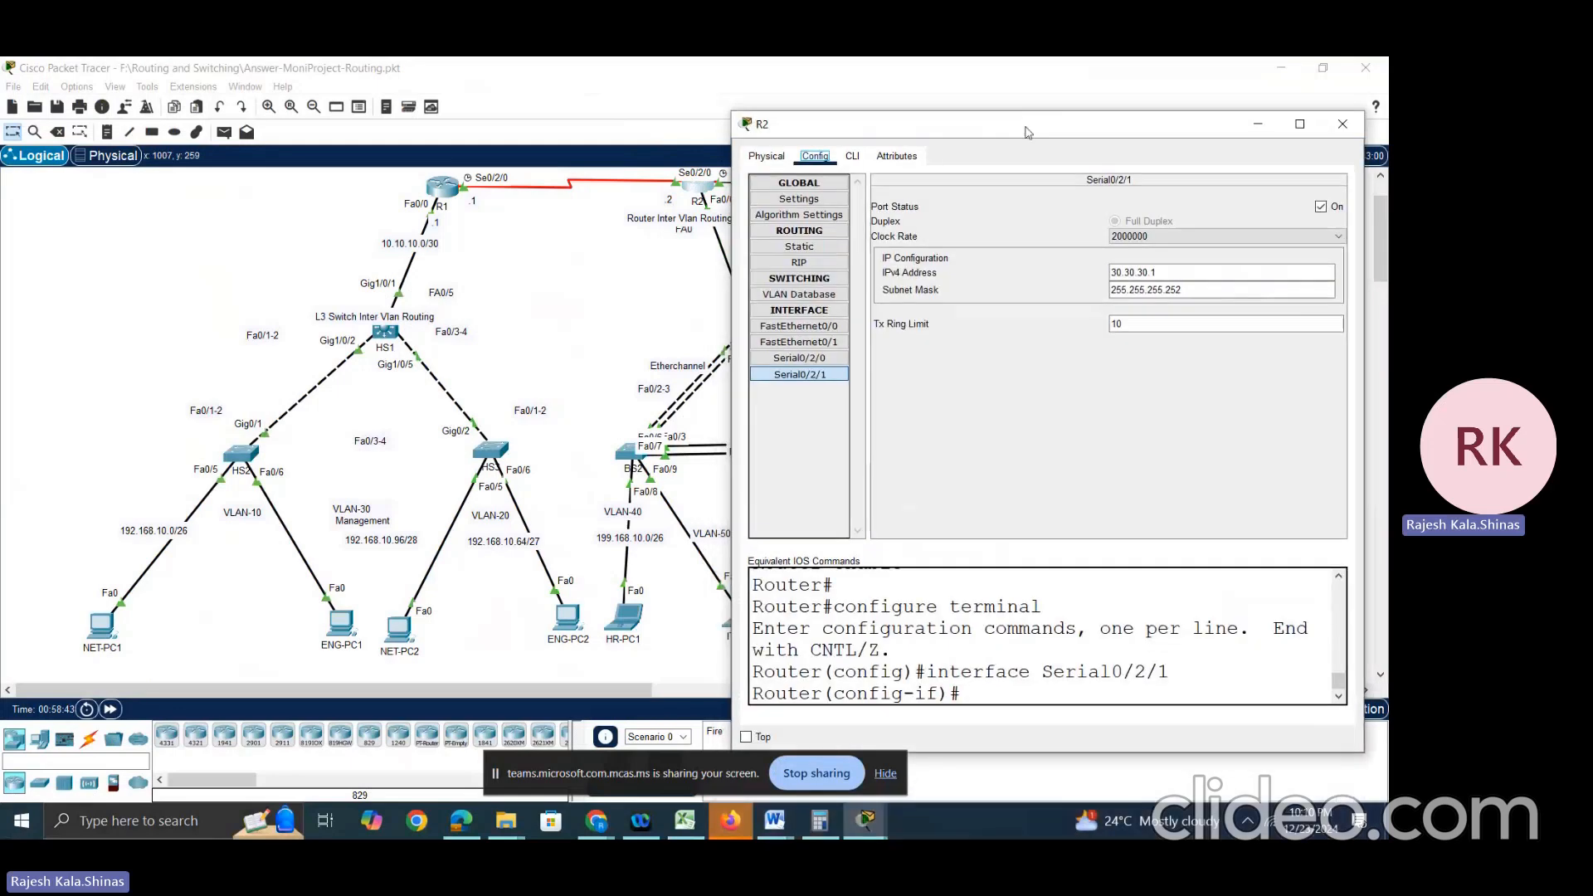
pyautogui.click(852, 156)
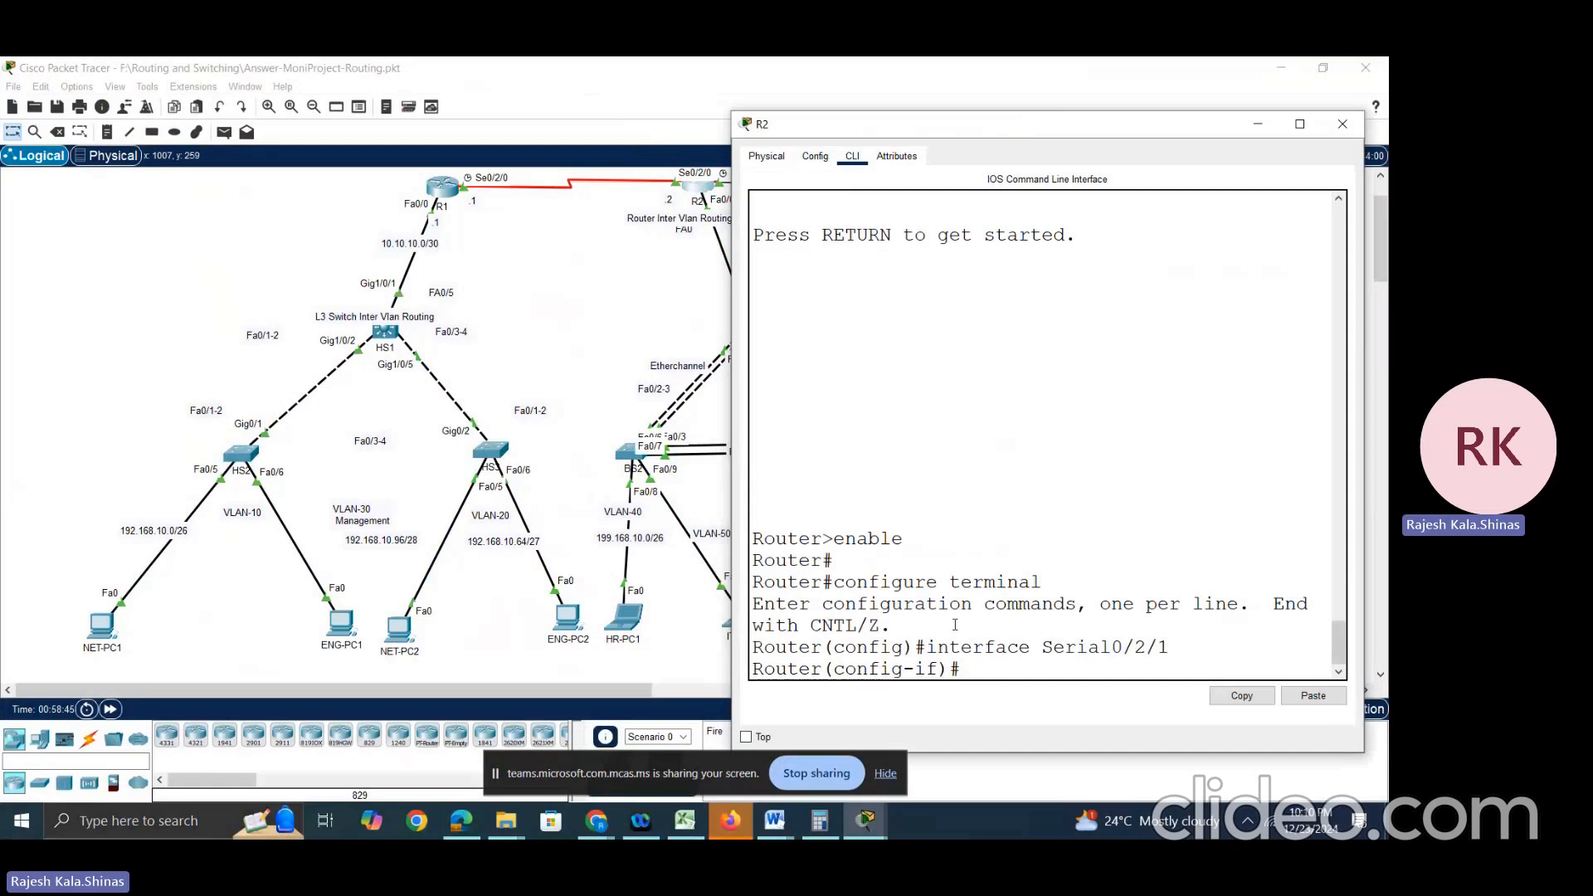
pyautogui.write('end')
pyautogui.press('Return')
pyautogui.write('sh run')
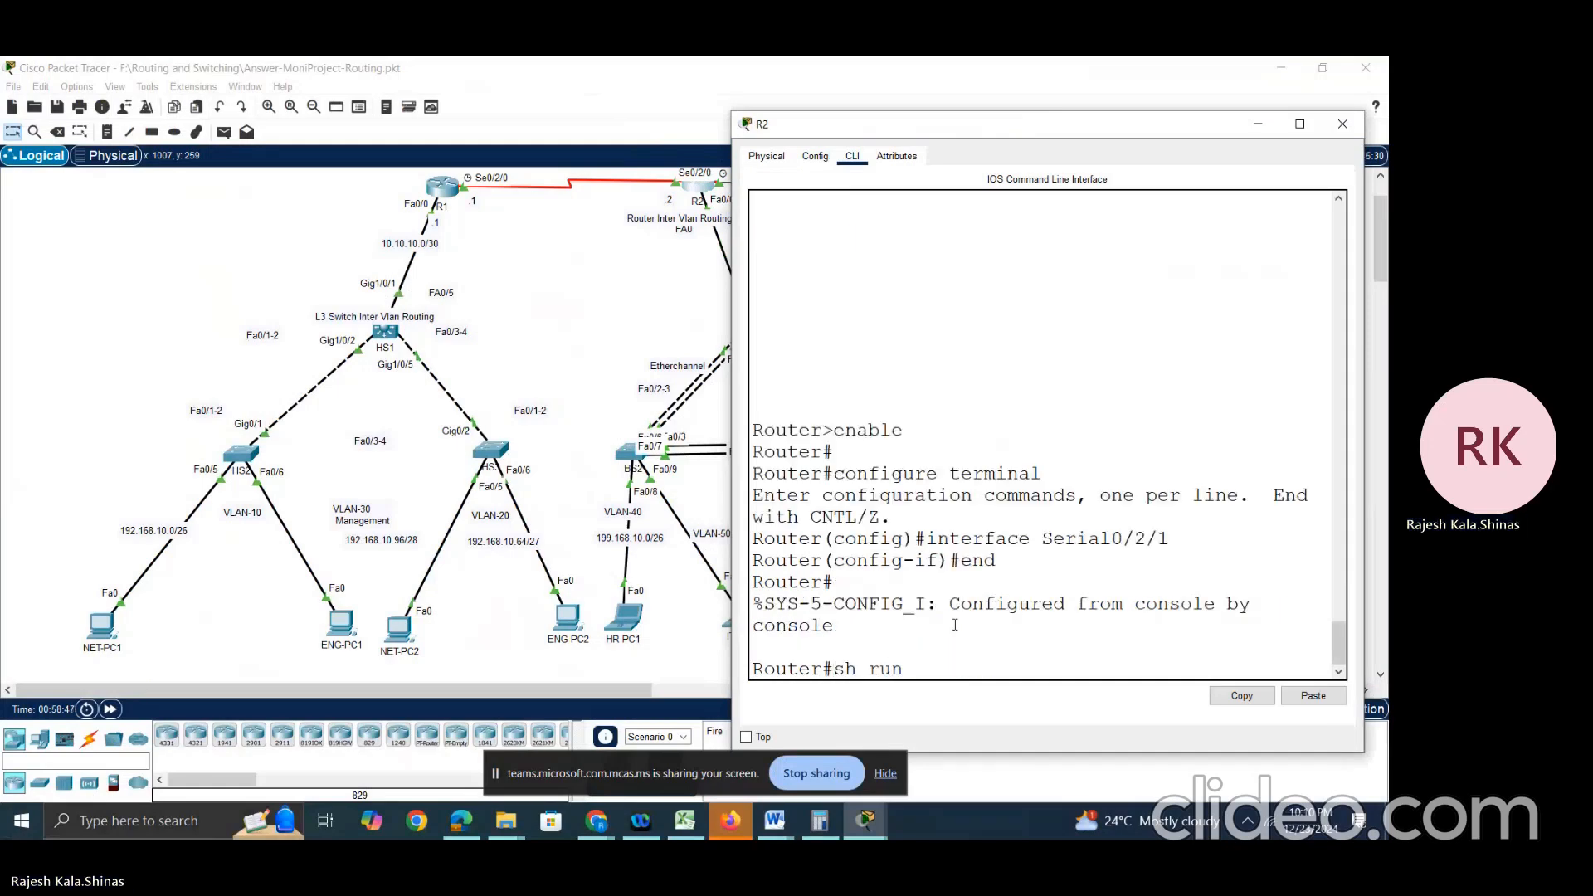
pyautogui.press('Return')
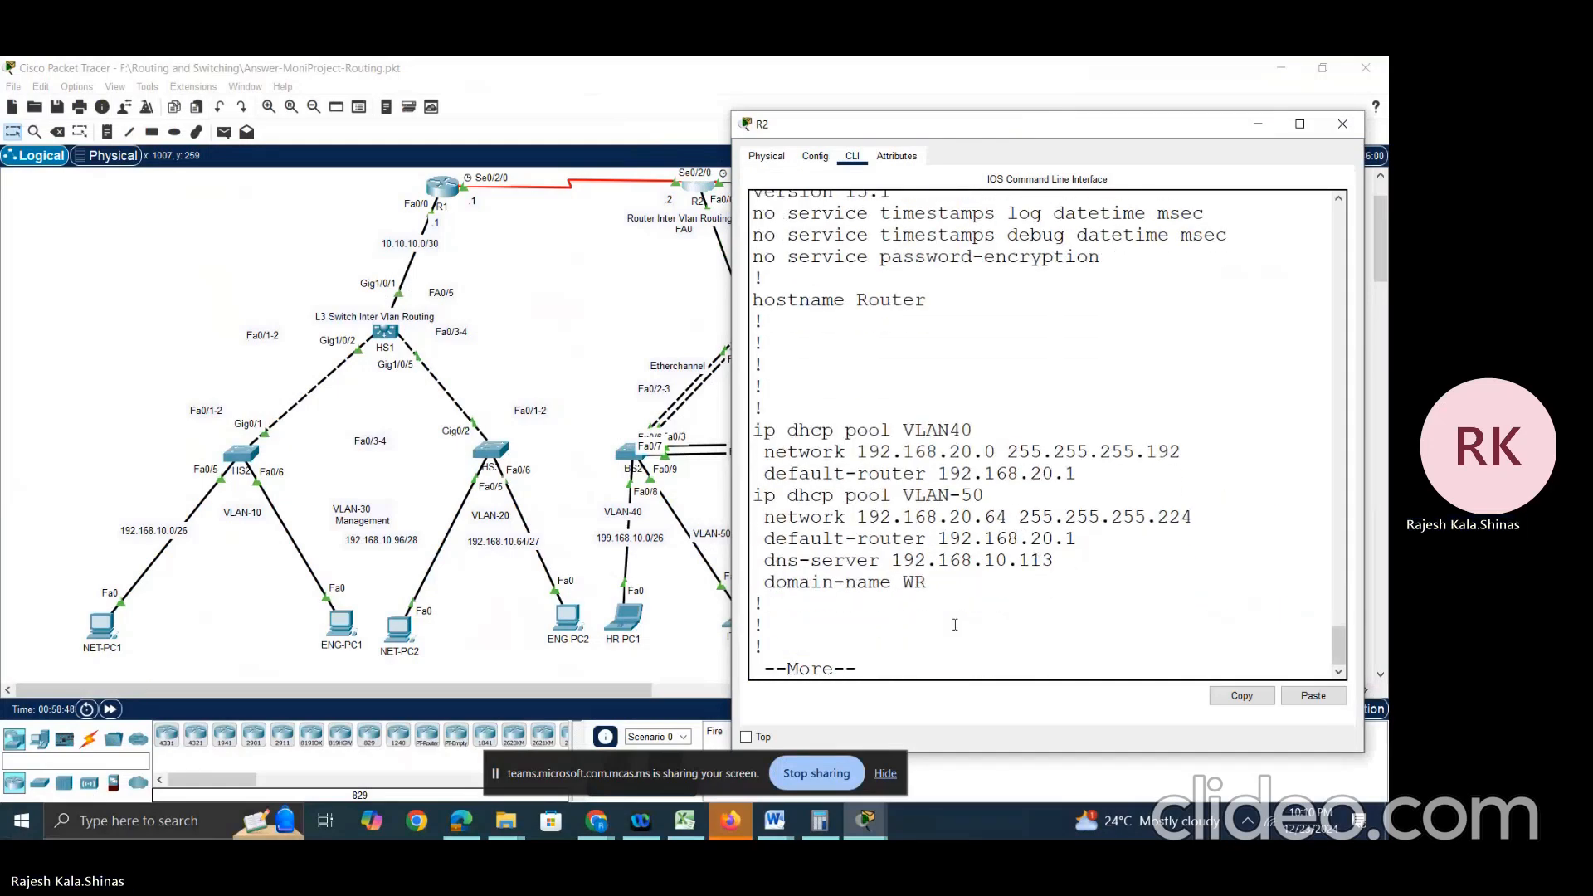
# Step: Page through R2's running configuration from the DHCP pools to the FastEthernet interfaces and subinterfaces
pyautogui.press('Return')
pyautogui.press('Return')
pyautogui.press('Return')
pyautogui.press('Return')
pyautogui.press('Return')
pyautogui.press('Return')
pyautogui.press('Return')
pyautogui.press('Return')
pyautogui.press('Return')
pyautogui.press('Return')
pyautogui.press('Return')
pyautogui.press('Return')
pyautogui.press('Return')
pyautogui.press('Return')
pyautogui.press('Return')
pyautogui.press('Return')
pyautogui.press('Return')
pyautogui.press('Return')
pyautogui.press('Return')
pyautogui.press('Return')
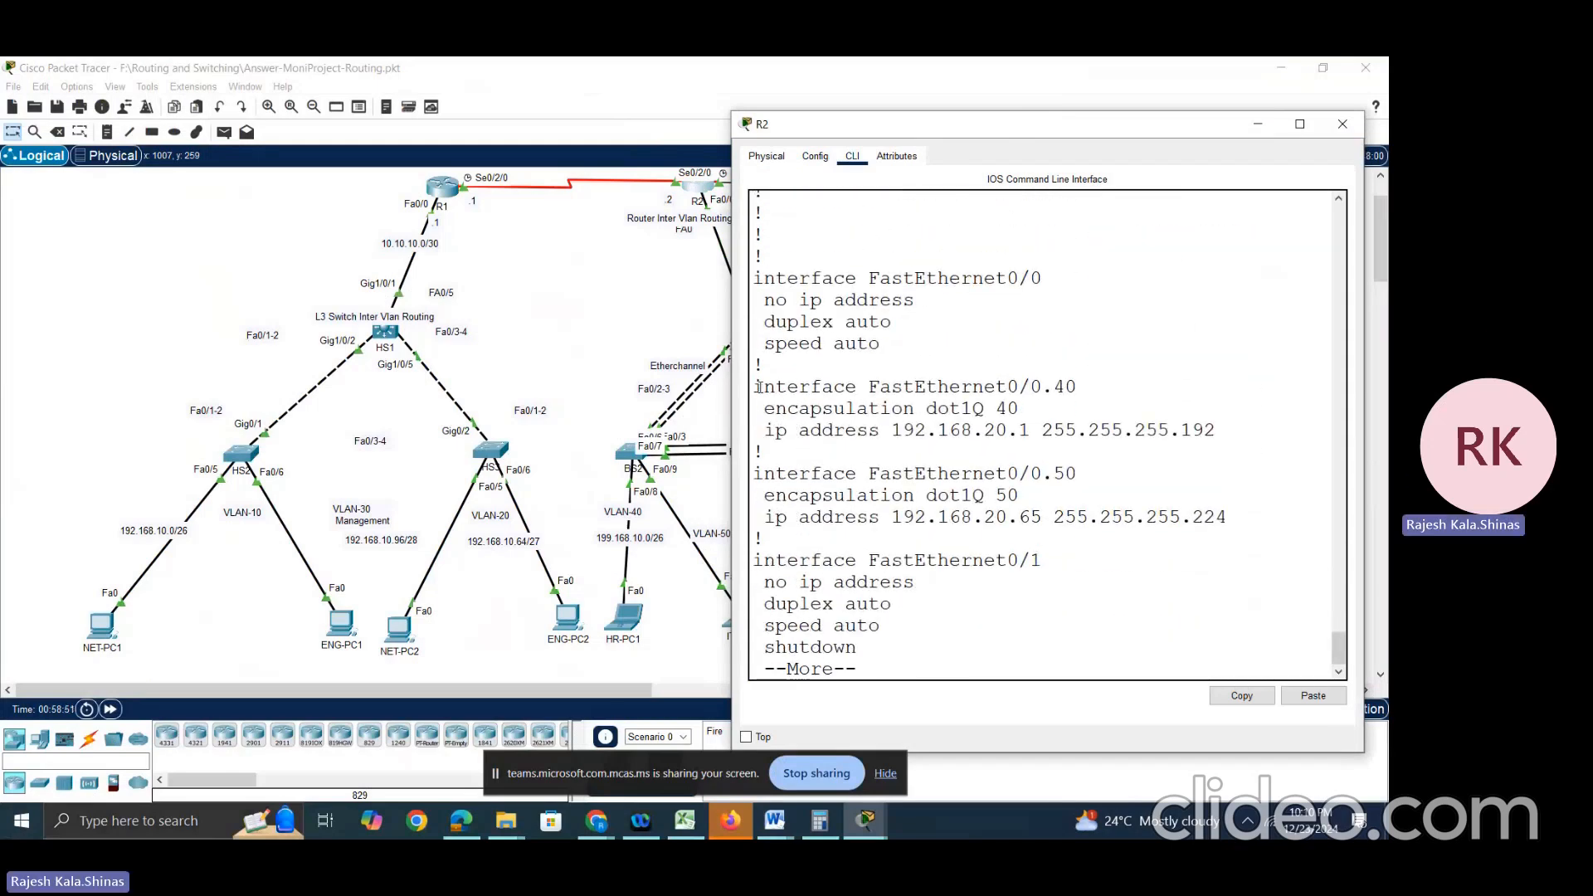
# Step: Examine the encapsulation and IP address of R2's FastEthernet0/0.40 subinterface beside the topology, and exit the listing
pyautogui.moveTo(755, 386); pyautogui.dragTo(1054, 388)
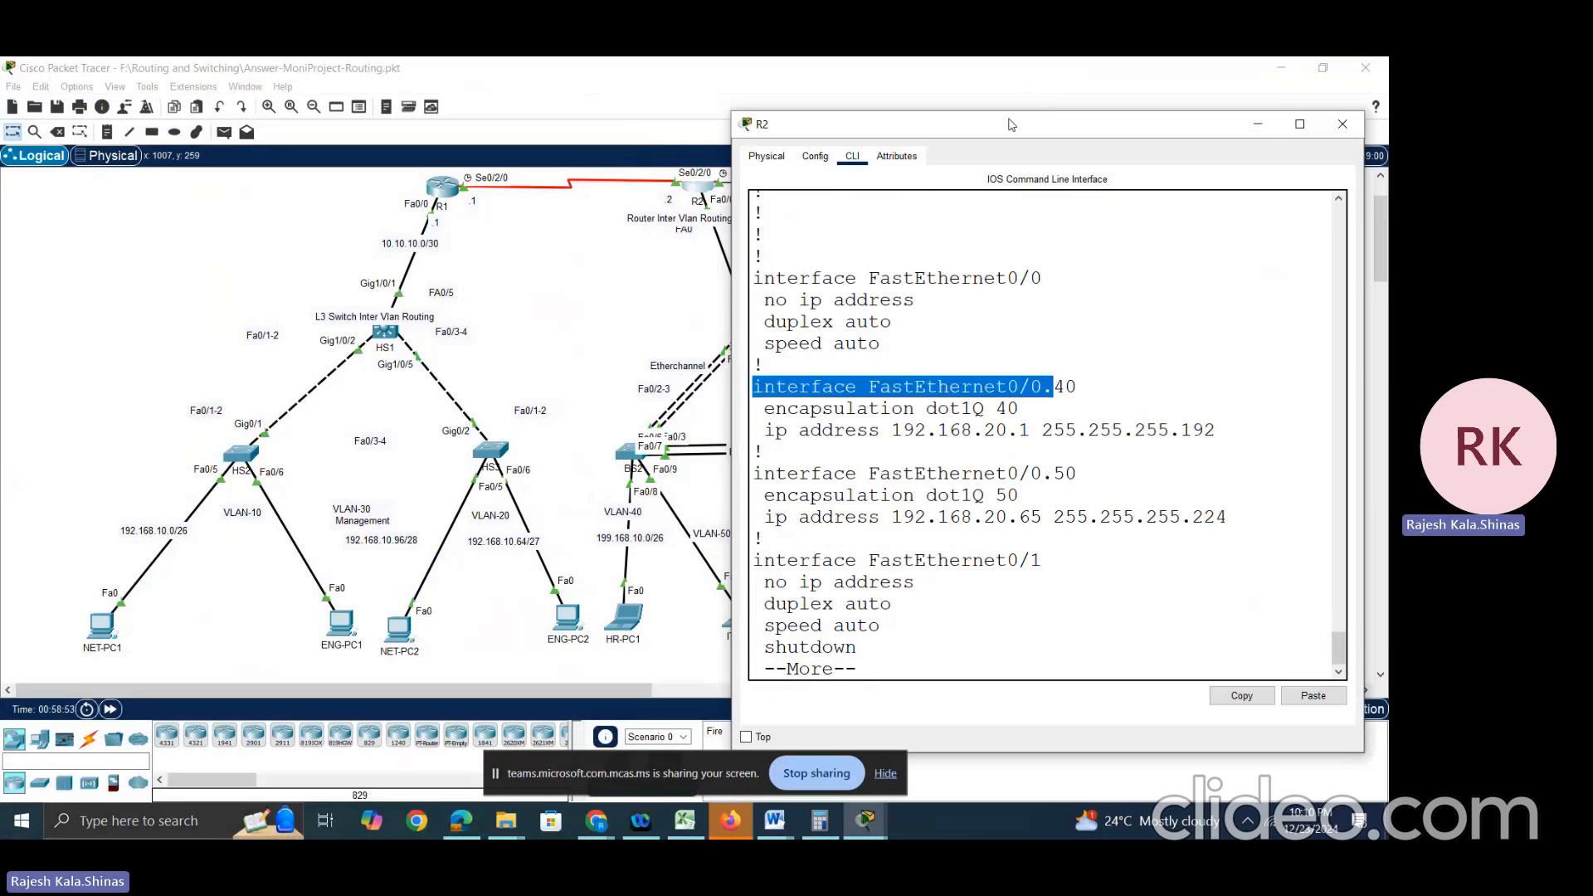
pyautogui.moveTo(1023, 125); pyautogui.dragTo(1155, 139)
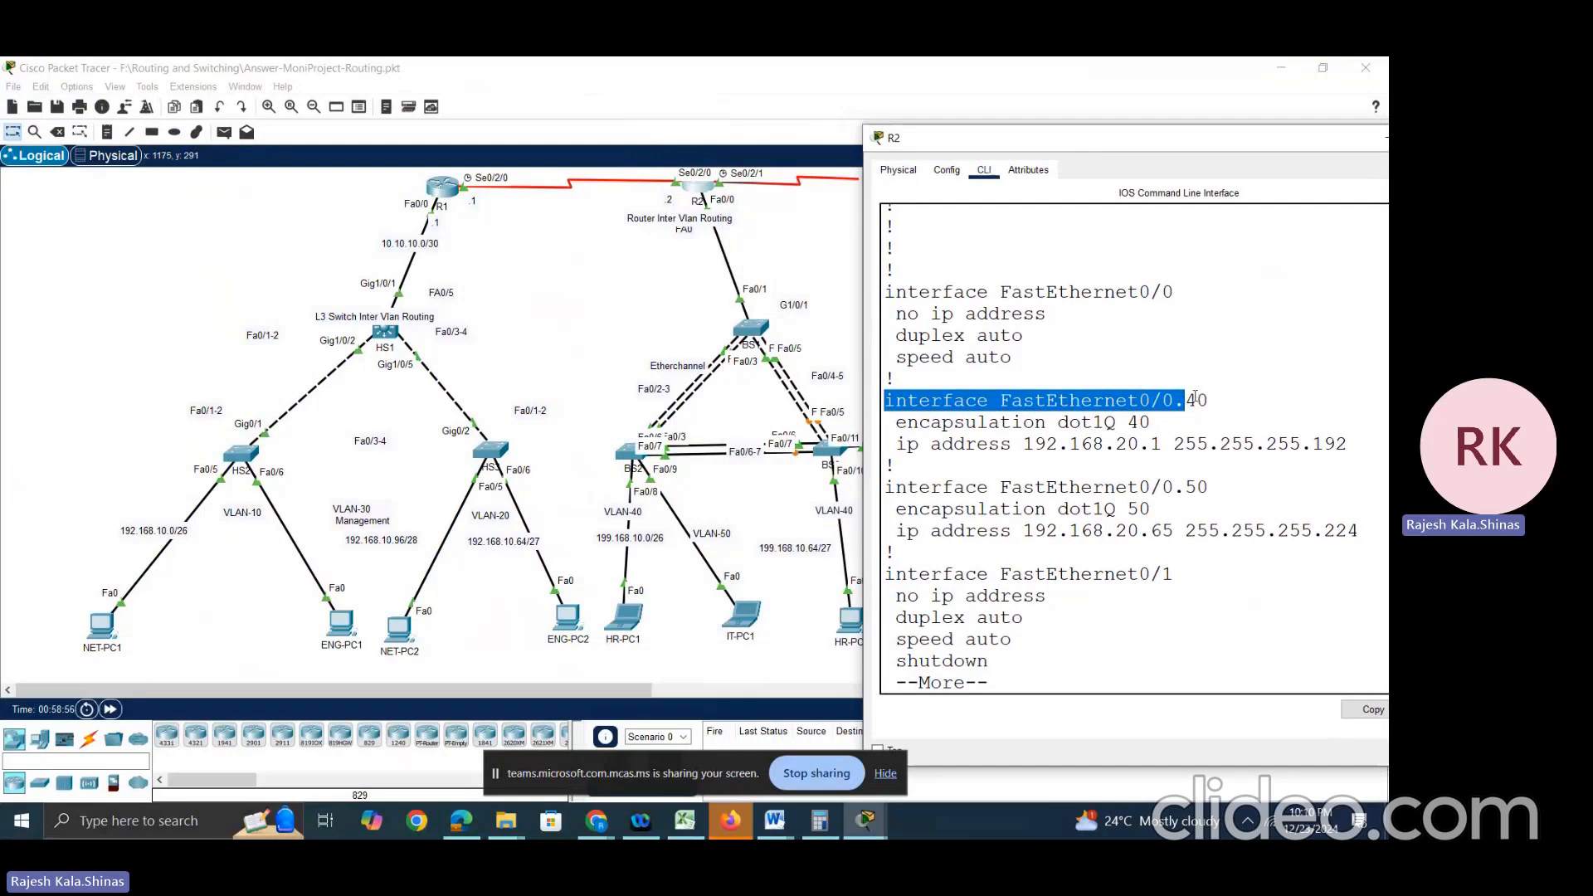
pyautogui.click(1160, 421)
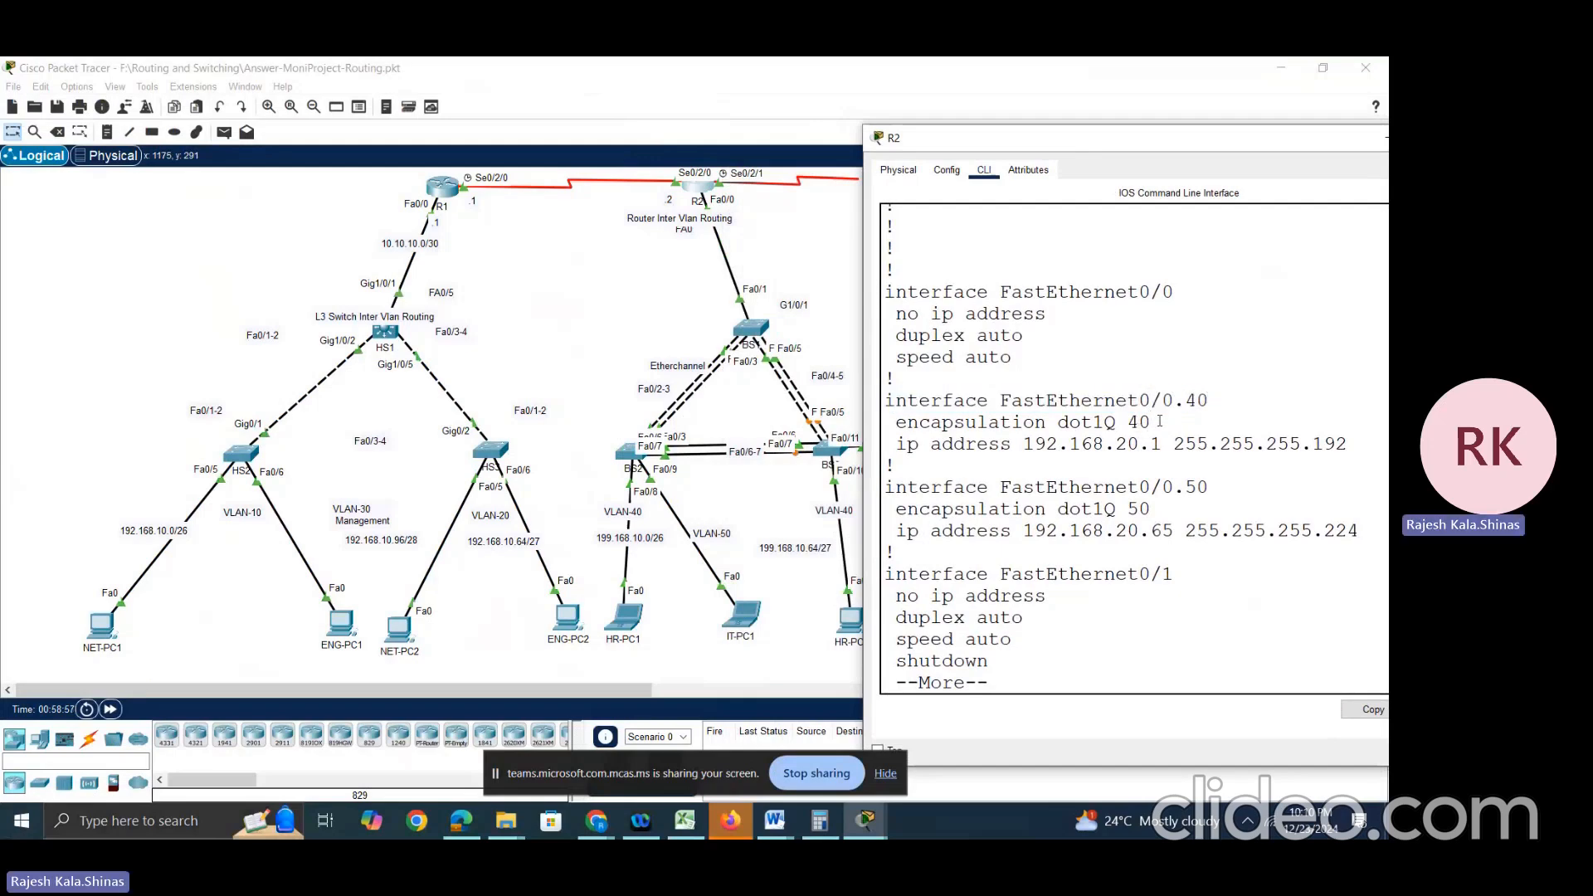
pyautogui.moveTo(1160, 421); pyautogui.dragTo(892, 422)
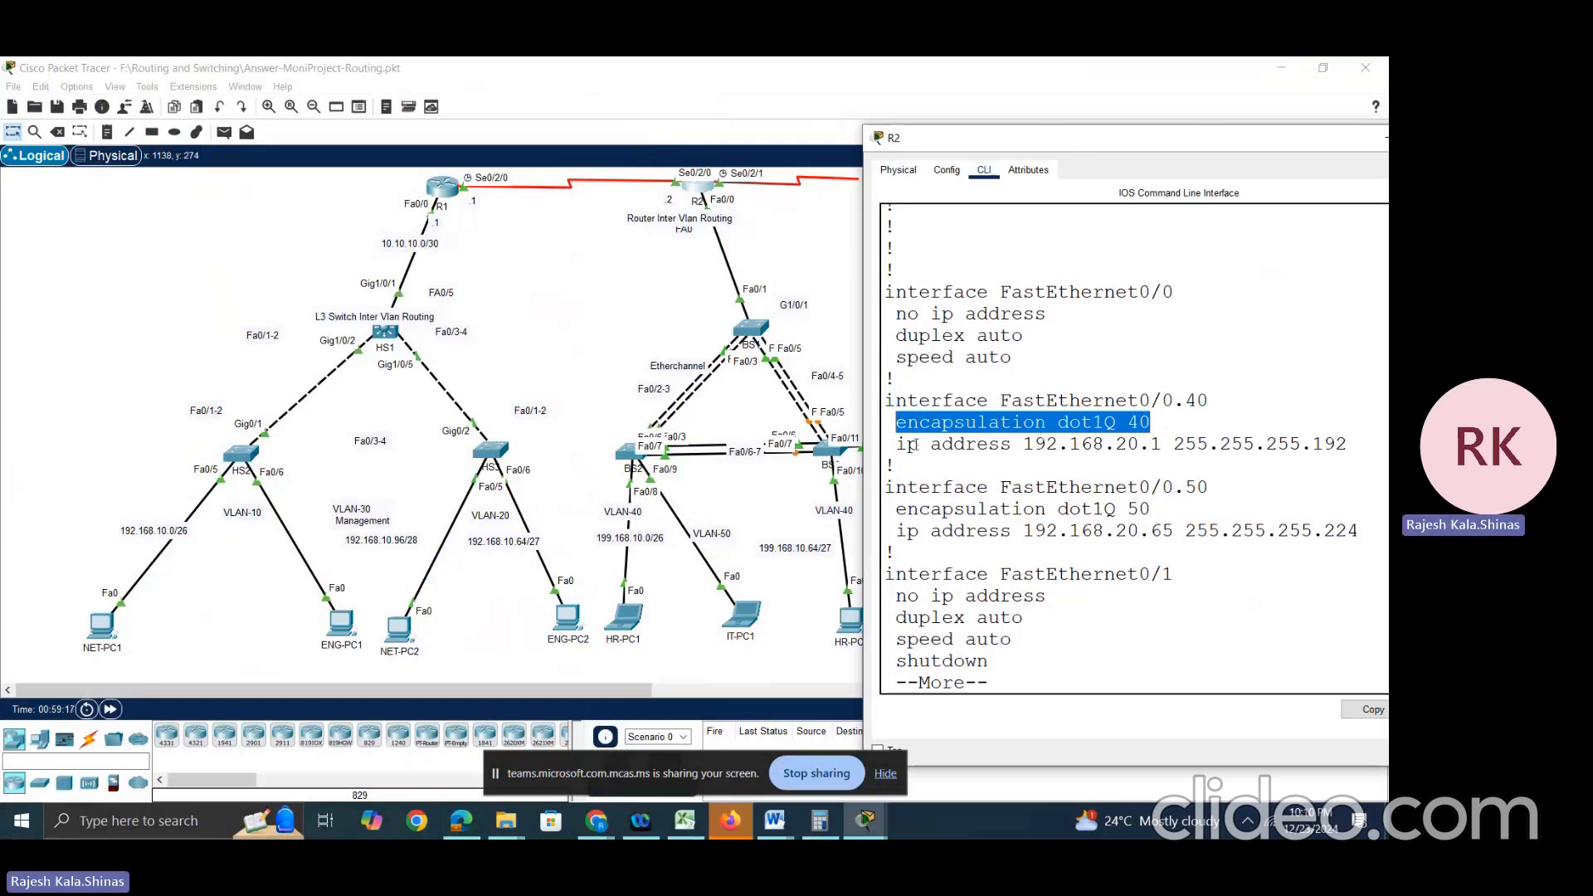
pyautogui.moveTo(905, 449); pyautogui.dragTo(1358, 449)
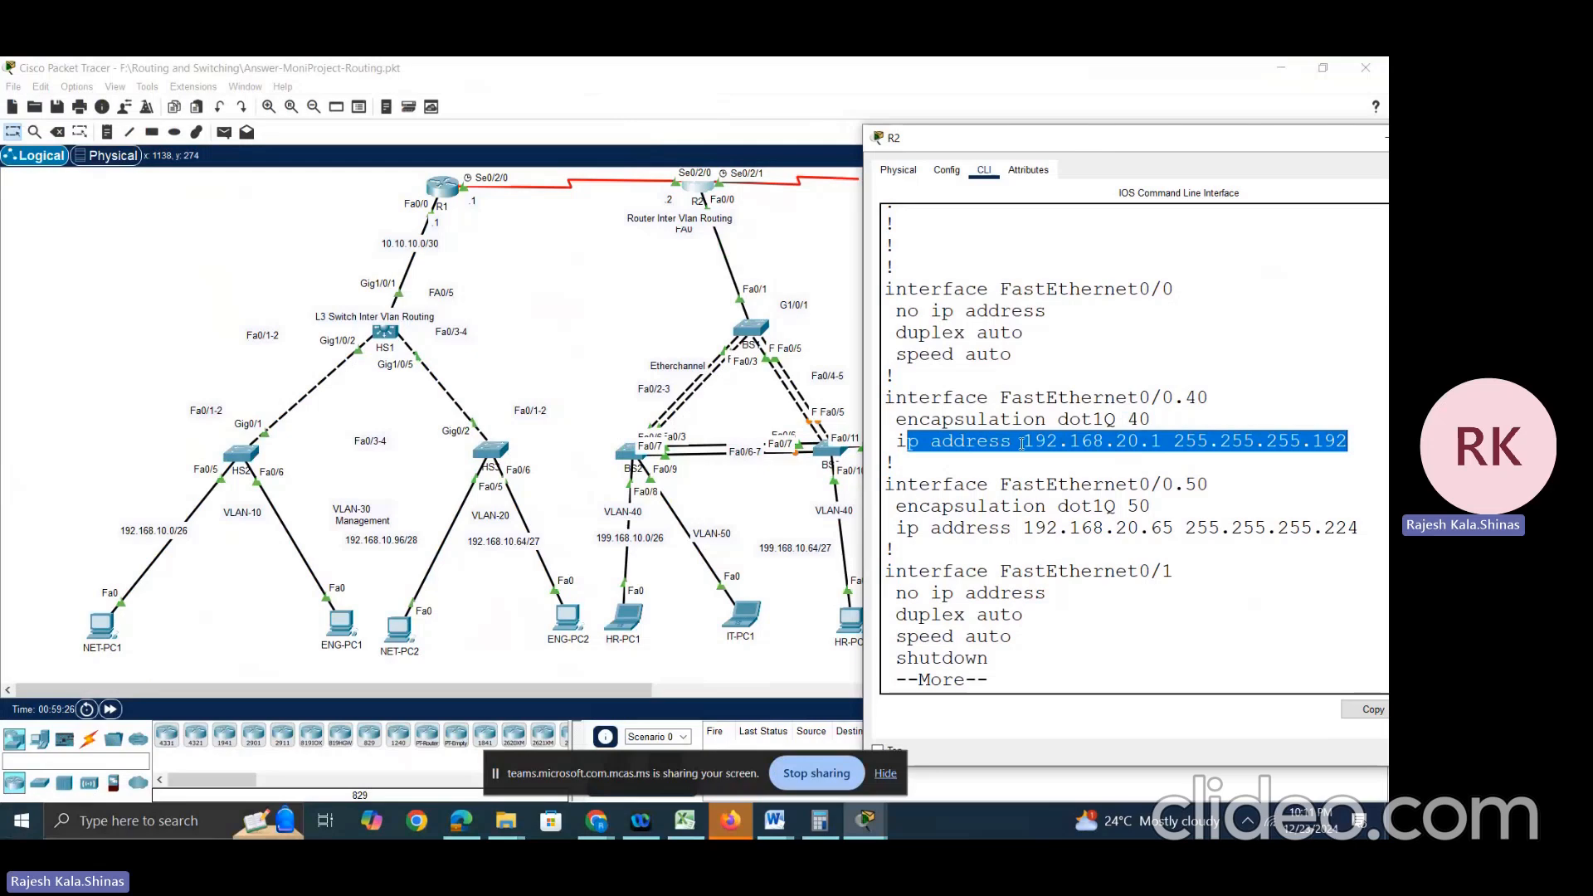
pyautogui.press('Return')
pyautogui.press('Return')
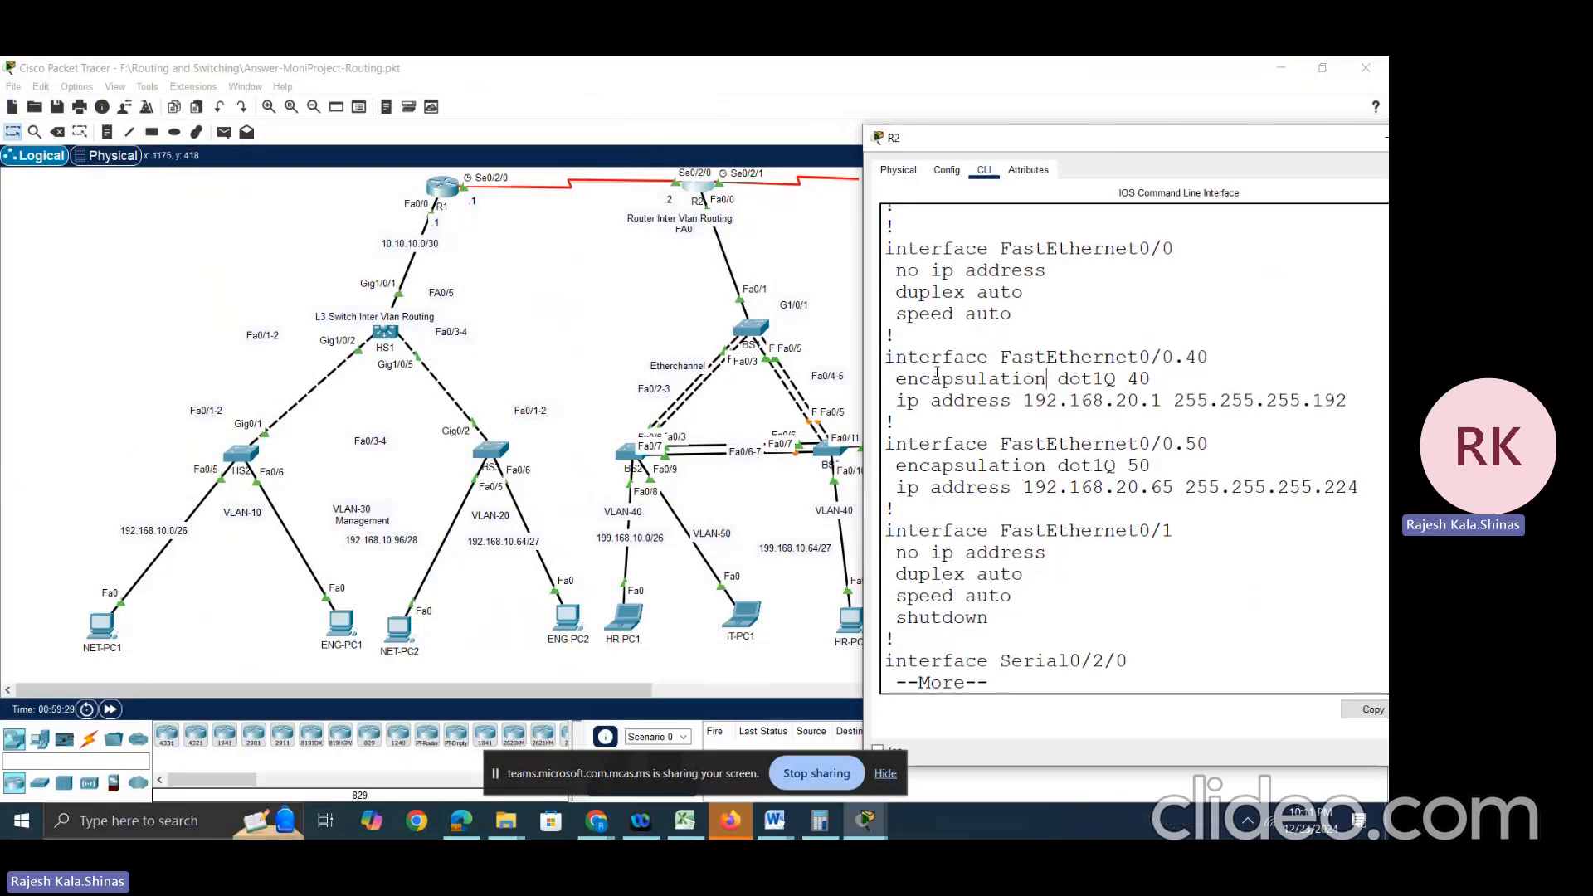
pyautogui.hotkey('ctrl', 'c')
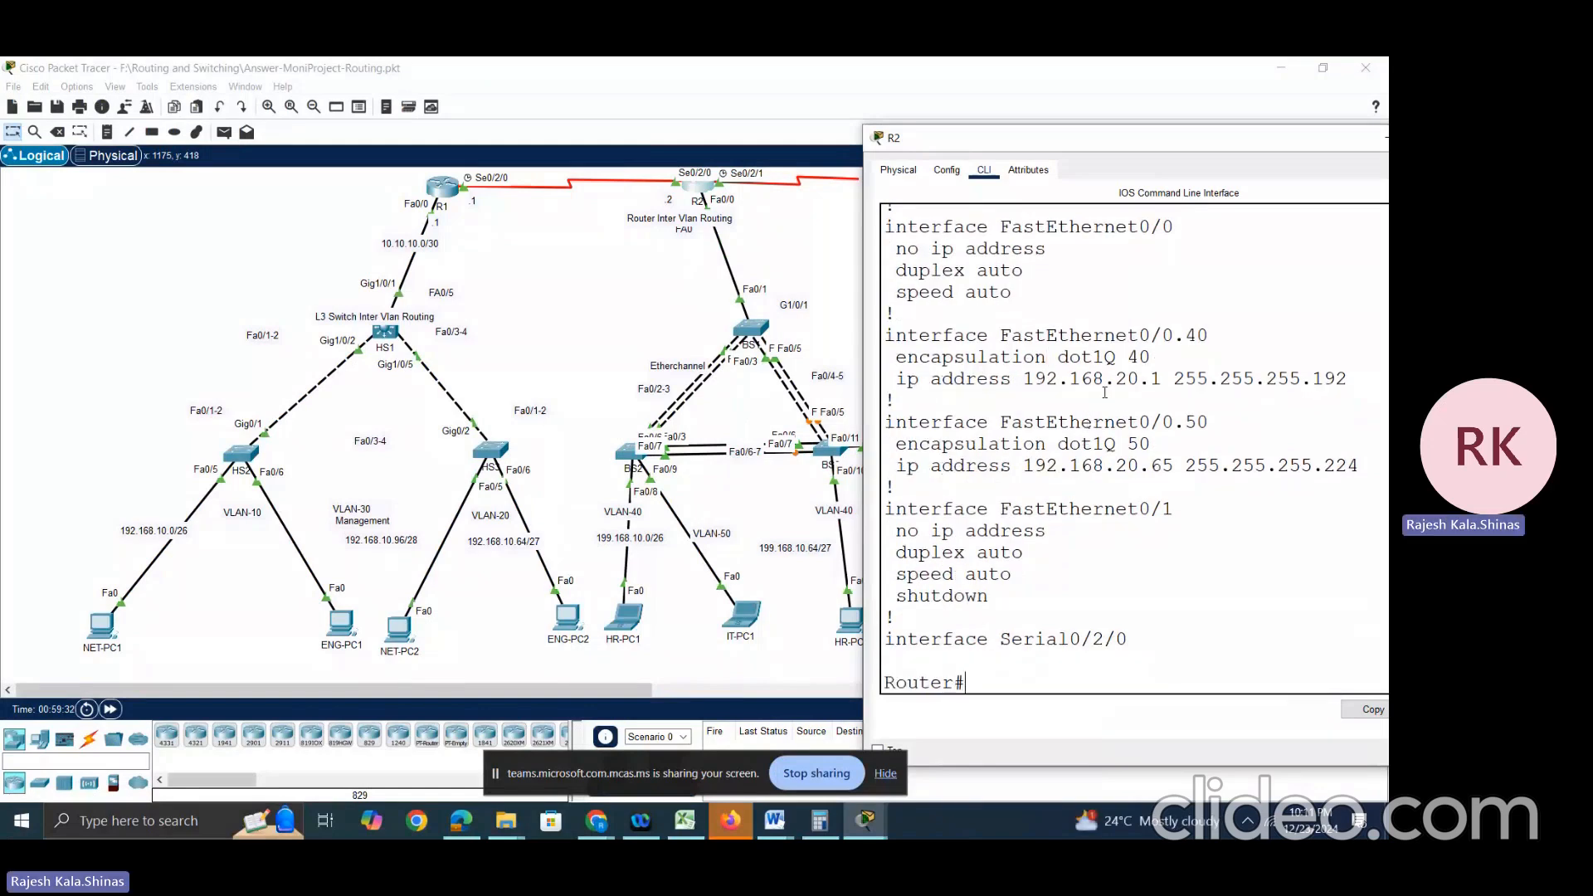
# Step: Enter configuration mode on R2 for the FastEthernet 0/0.40 subinterface
pyautogui.write('conf t')
pyautogui.press('Return')
pyautogui.write('int ')
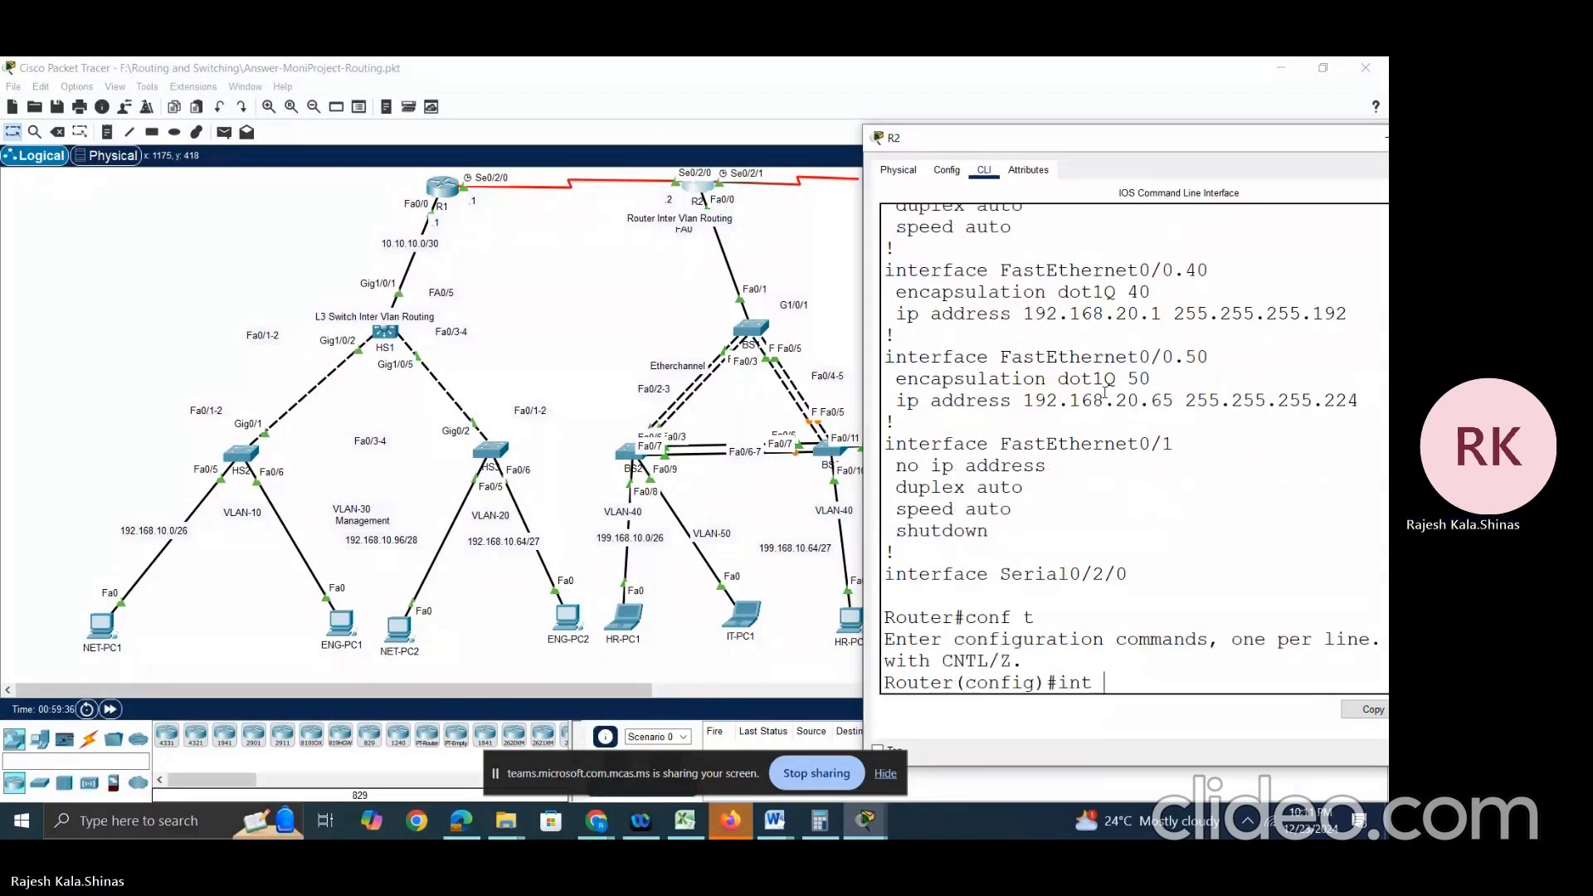
pyautogui.write('fa')
pyautogui.press('Tab')
pyautogui.write('0/')
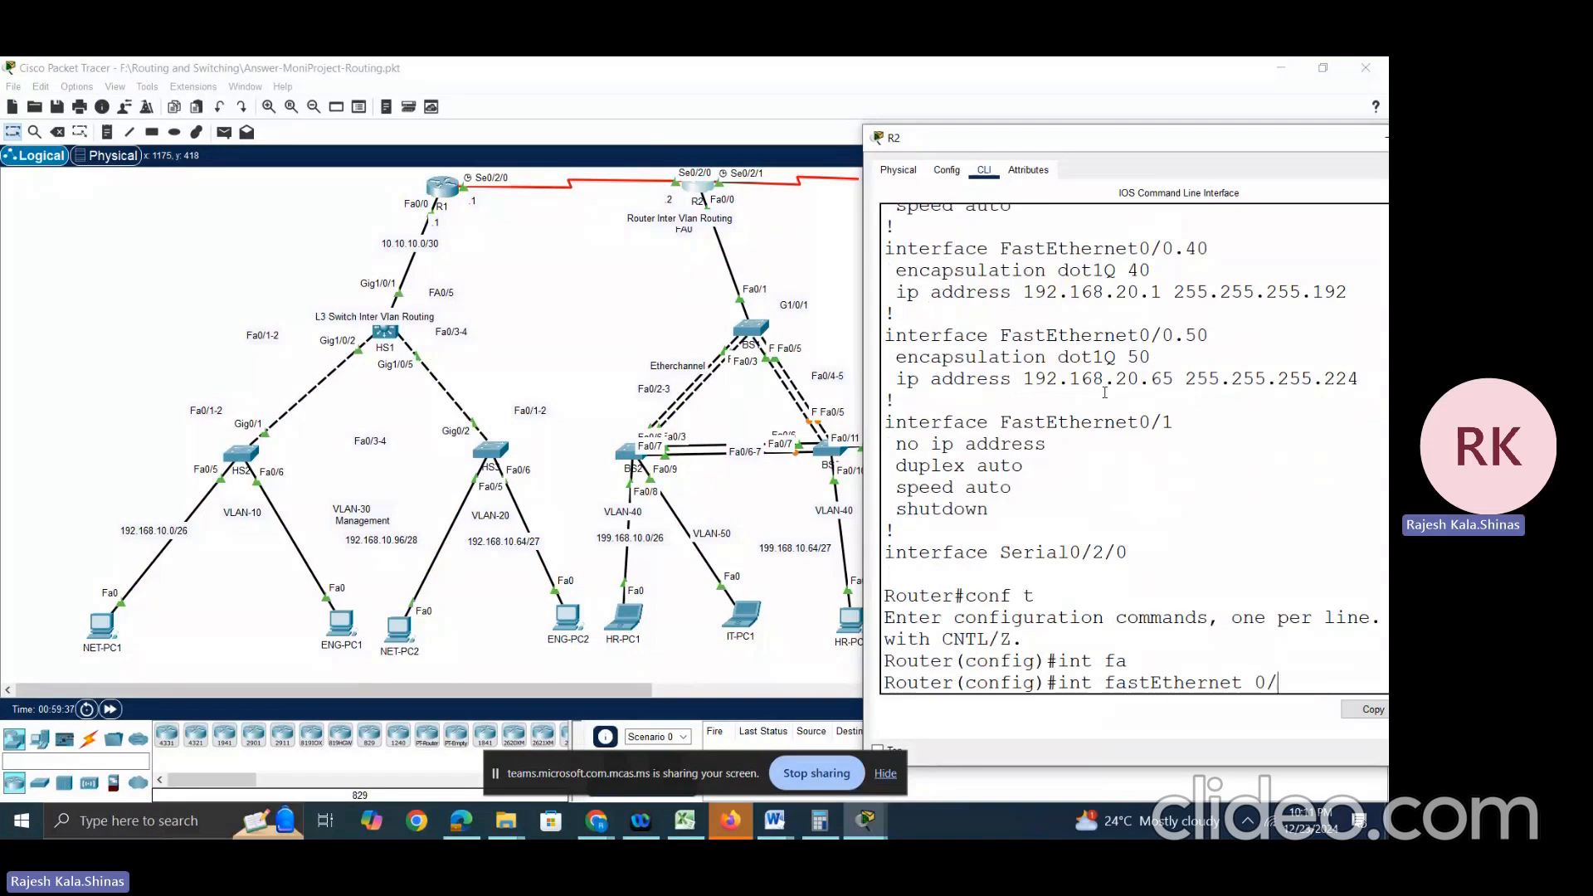
pyautogui.write('0.40')
pyautogui.press('Return')
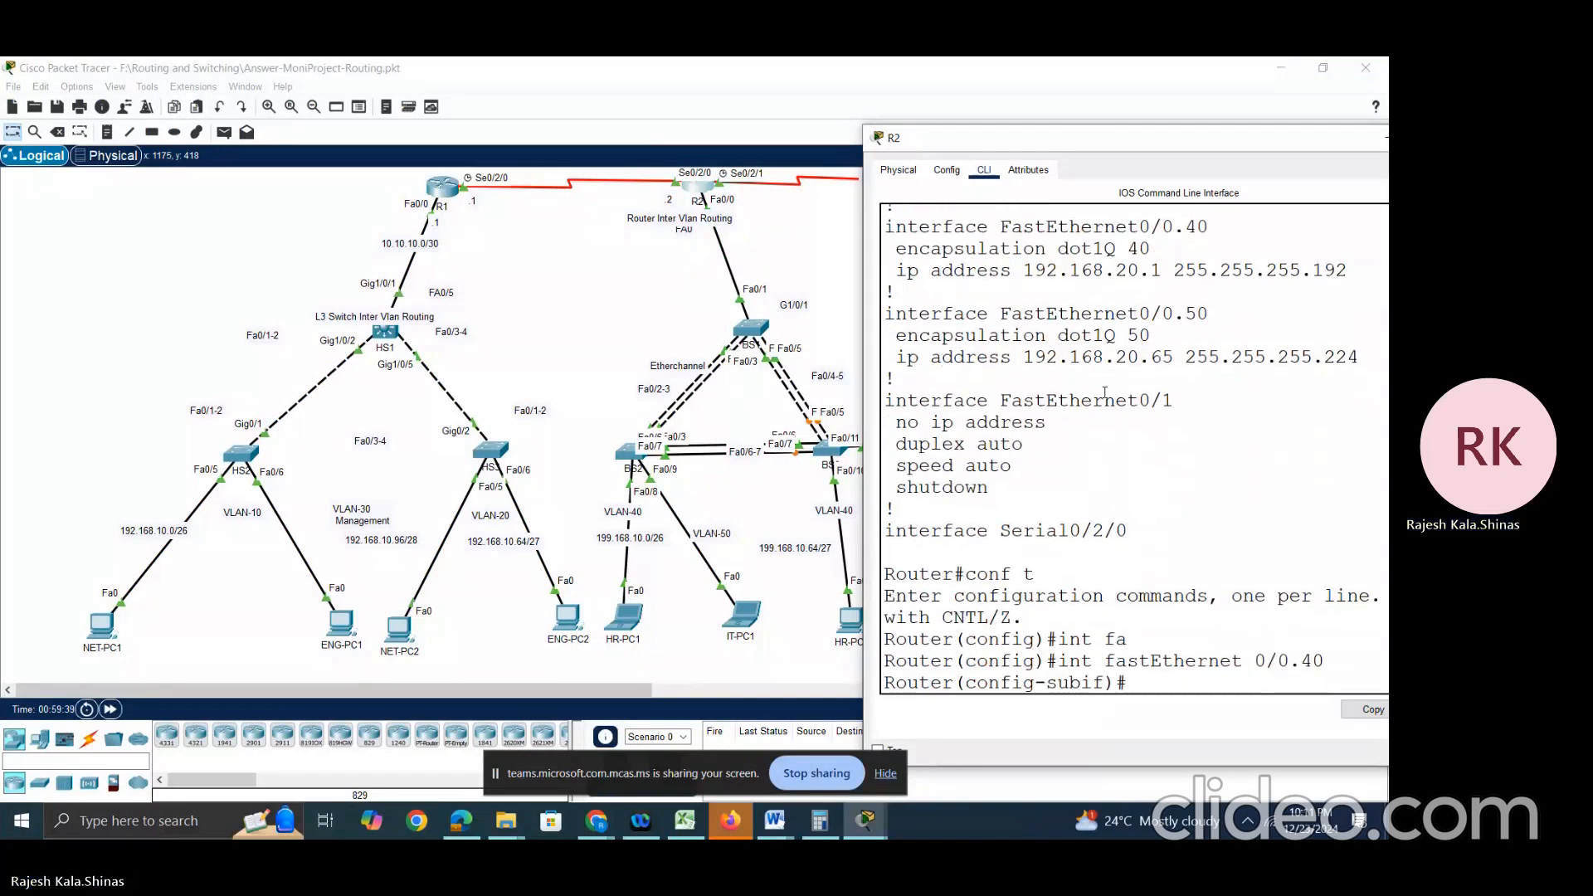
# Step: Remove the IP address 192.168.20.1 255.255.255.192 from the subinterface, reusing the address line copied from the running configuration
pyautogui.moveTo(894, 279); pyautogui.dragTo(1360, 260)
pyautogui.rightClick(1305, 270)
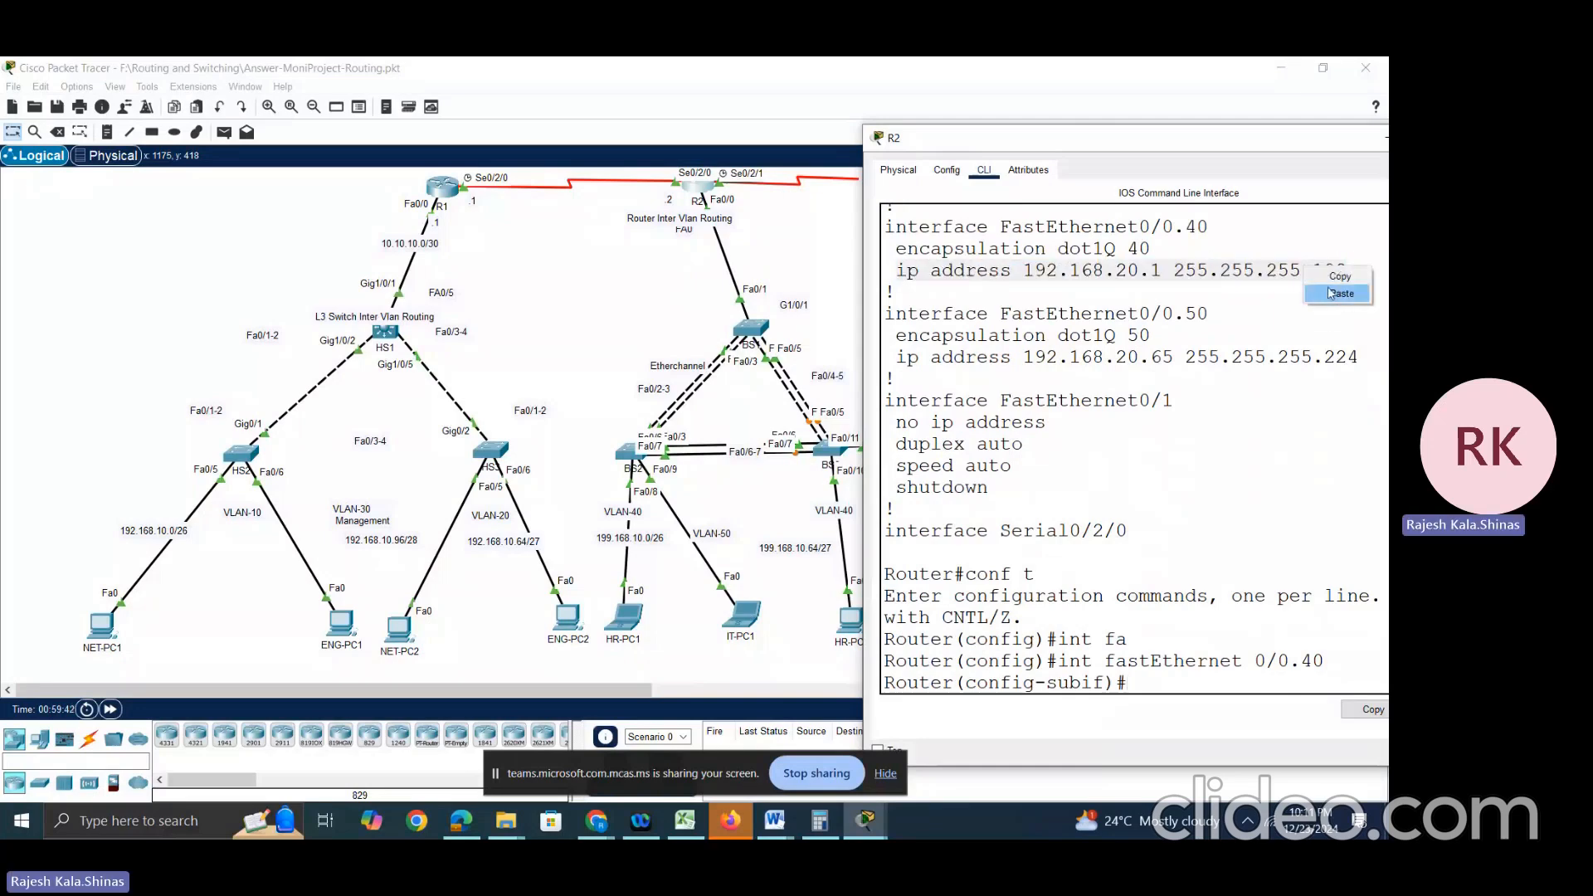
pyautogui.click(1337, 282)
pyautogui.click(1135, 682)
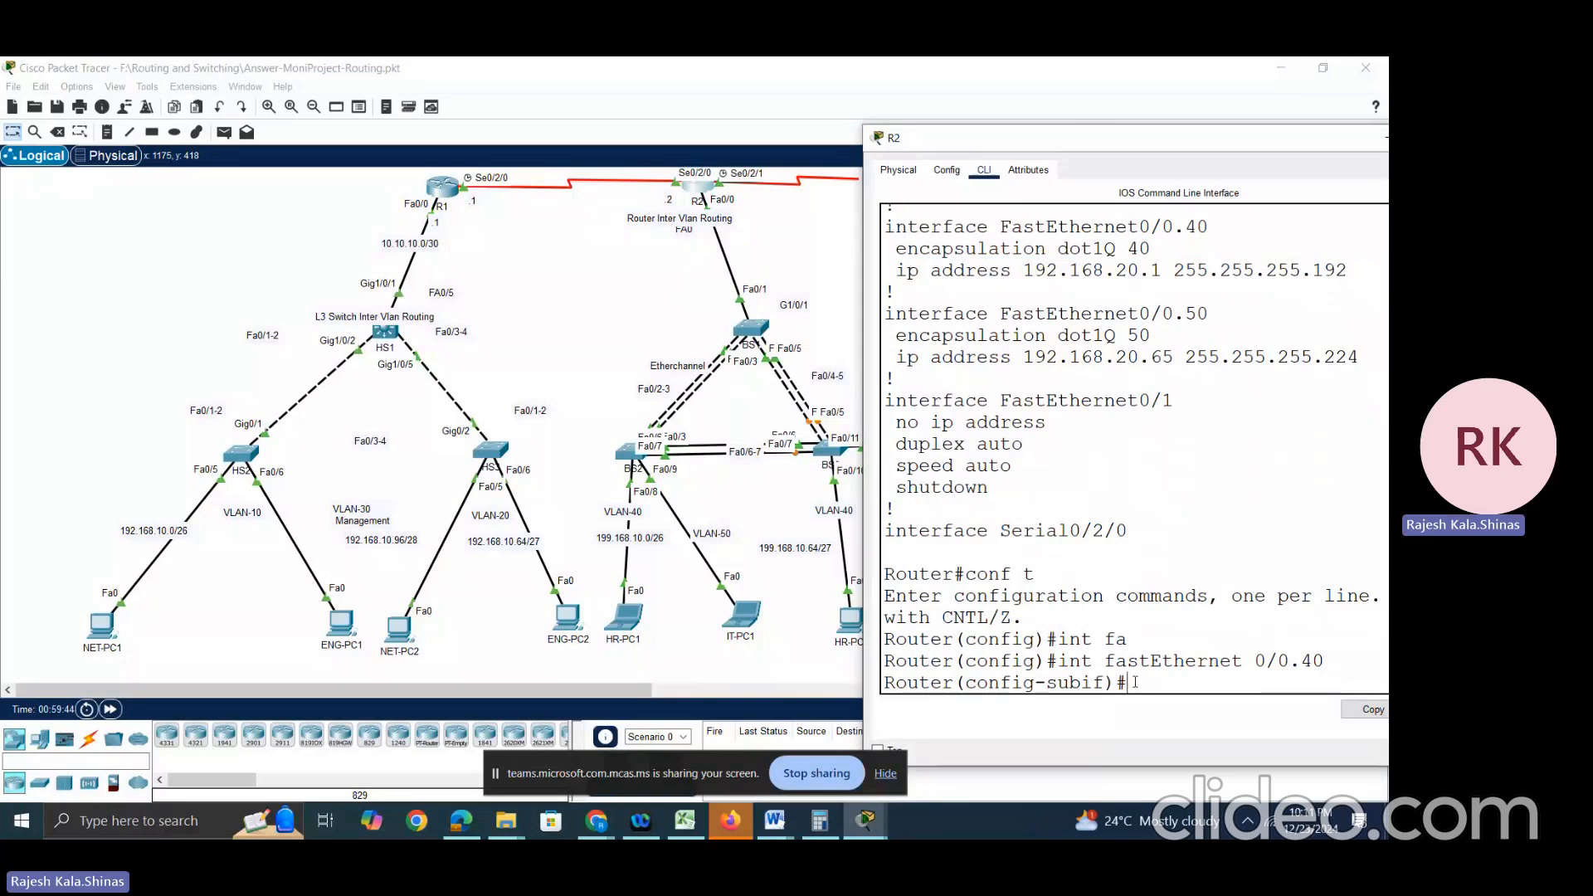
pyautogui.write('no')
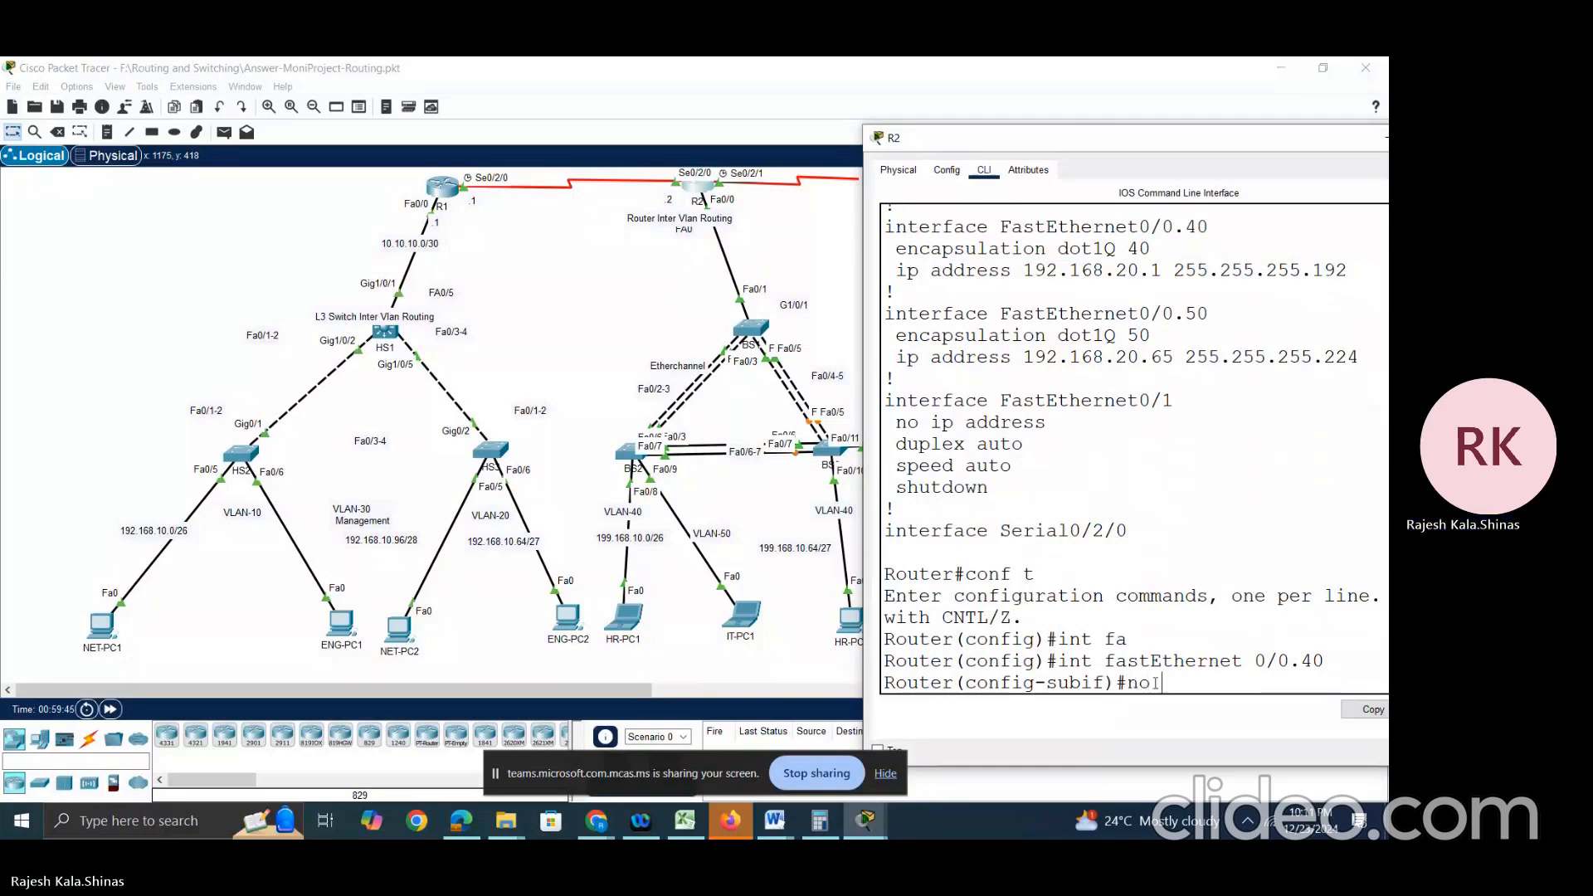
pyautogui.rightClick(1169, 677)
pyautogui.click(1199, 701)
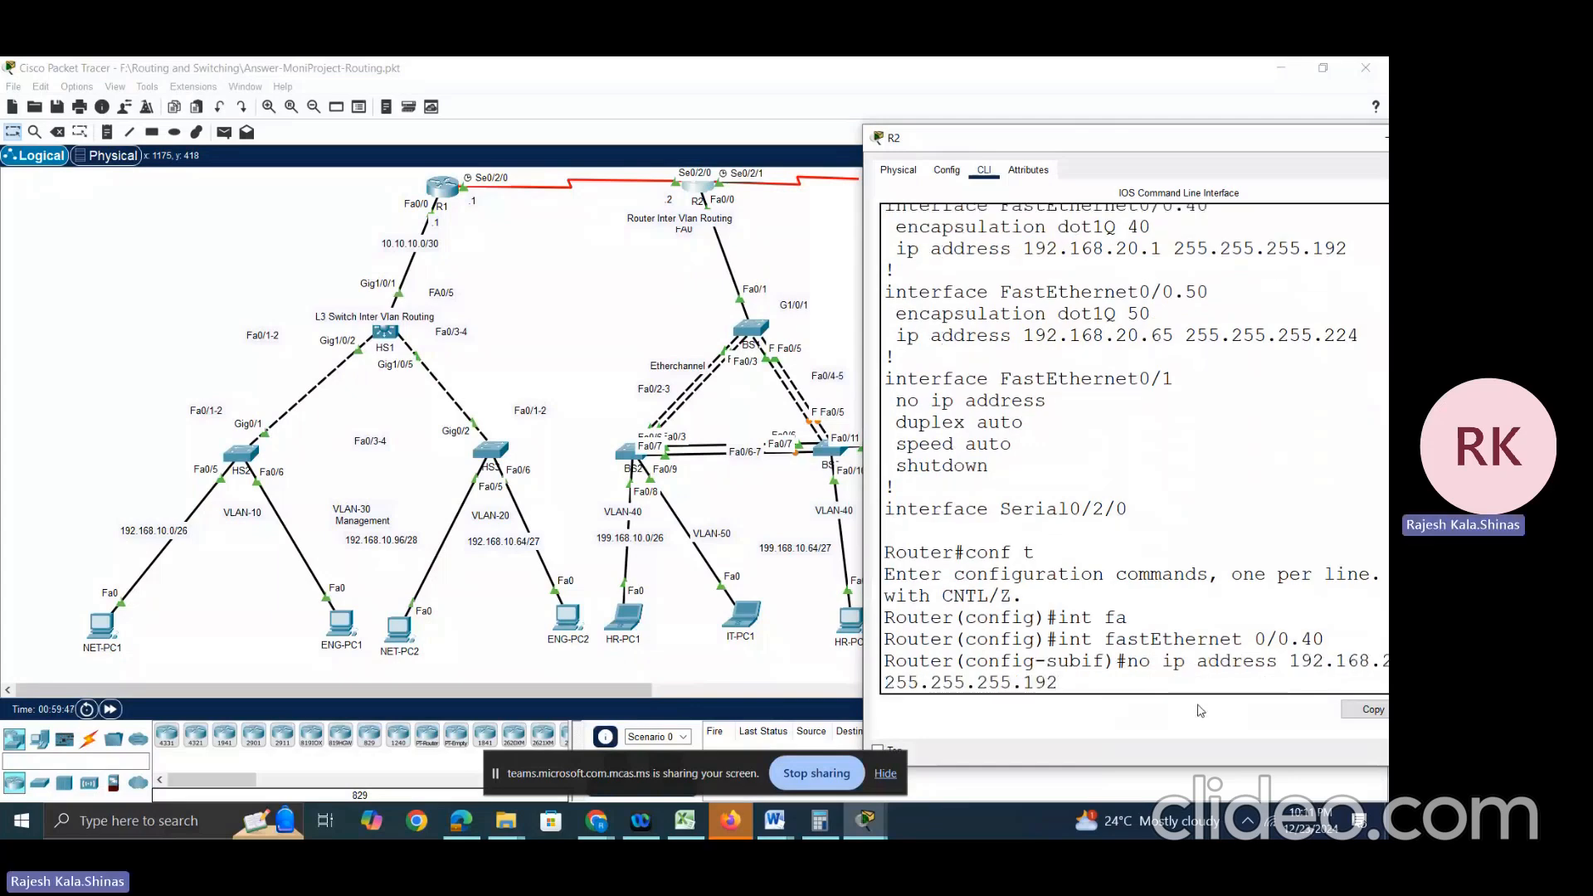
pyautogui.press('Return')
# Step: Begin the new IP address command for the FastEthernet 0/0.40 subinterface with the octets 199.168.10
pyautogui.write('ip ad')
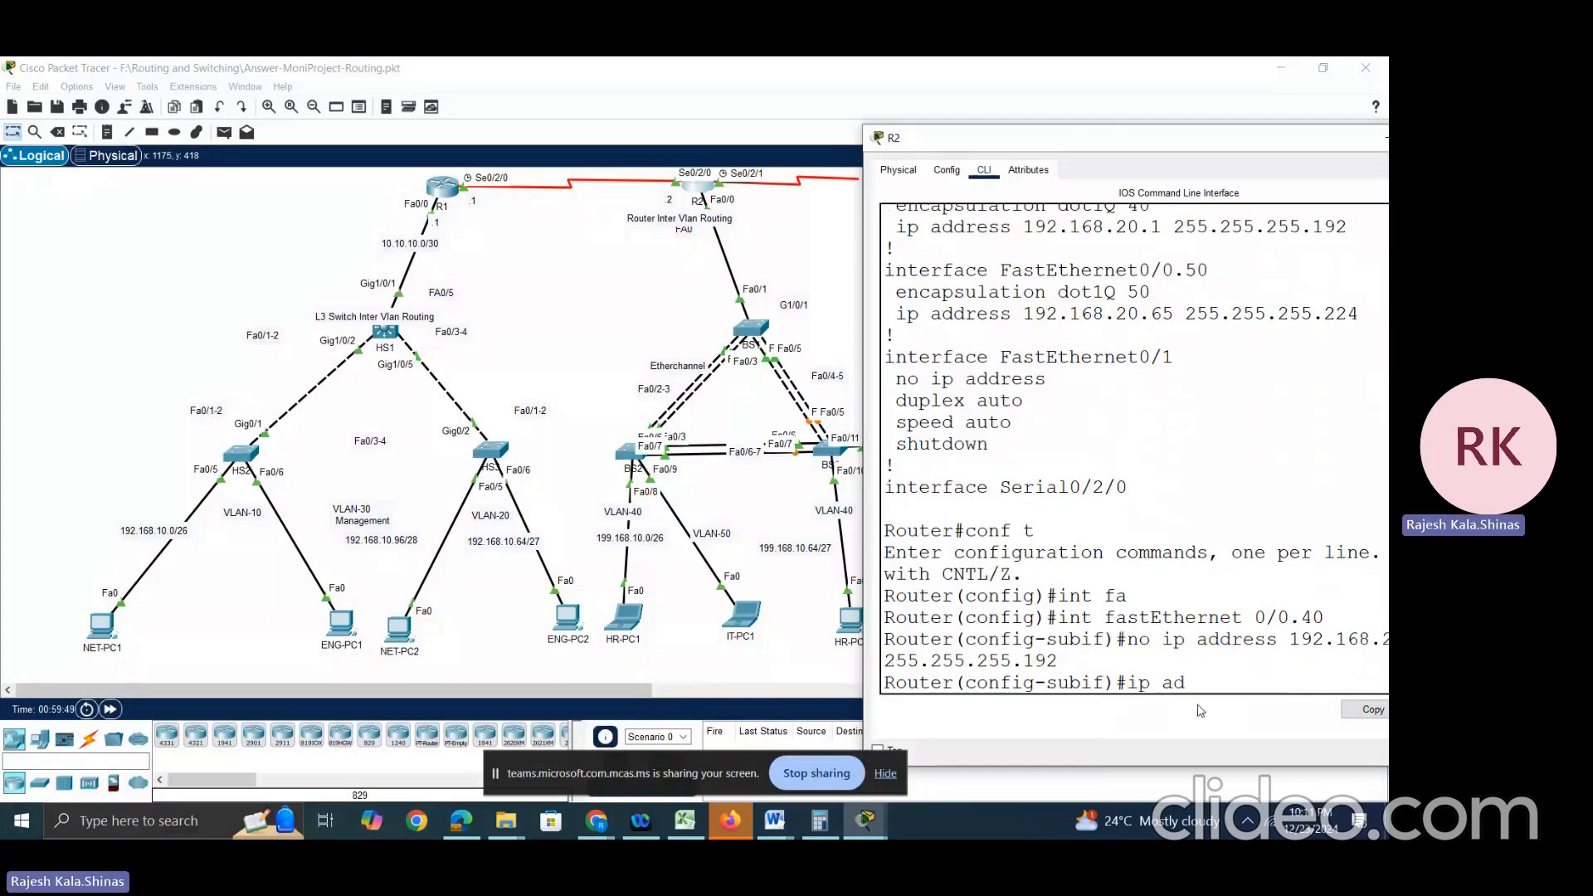
pyautogui.press('Tab')
pyautogui.write('199.168')
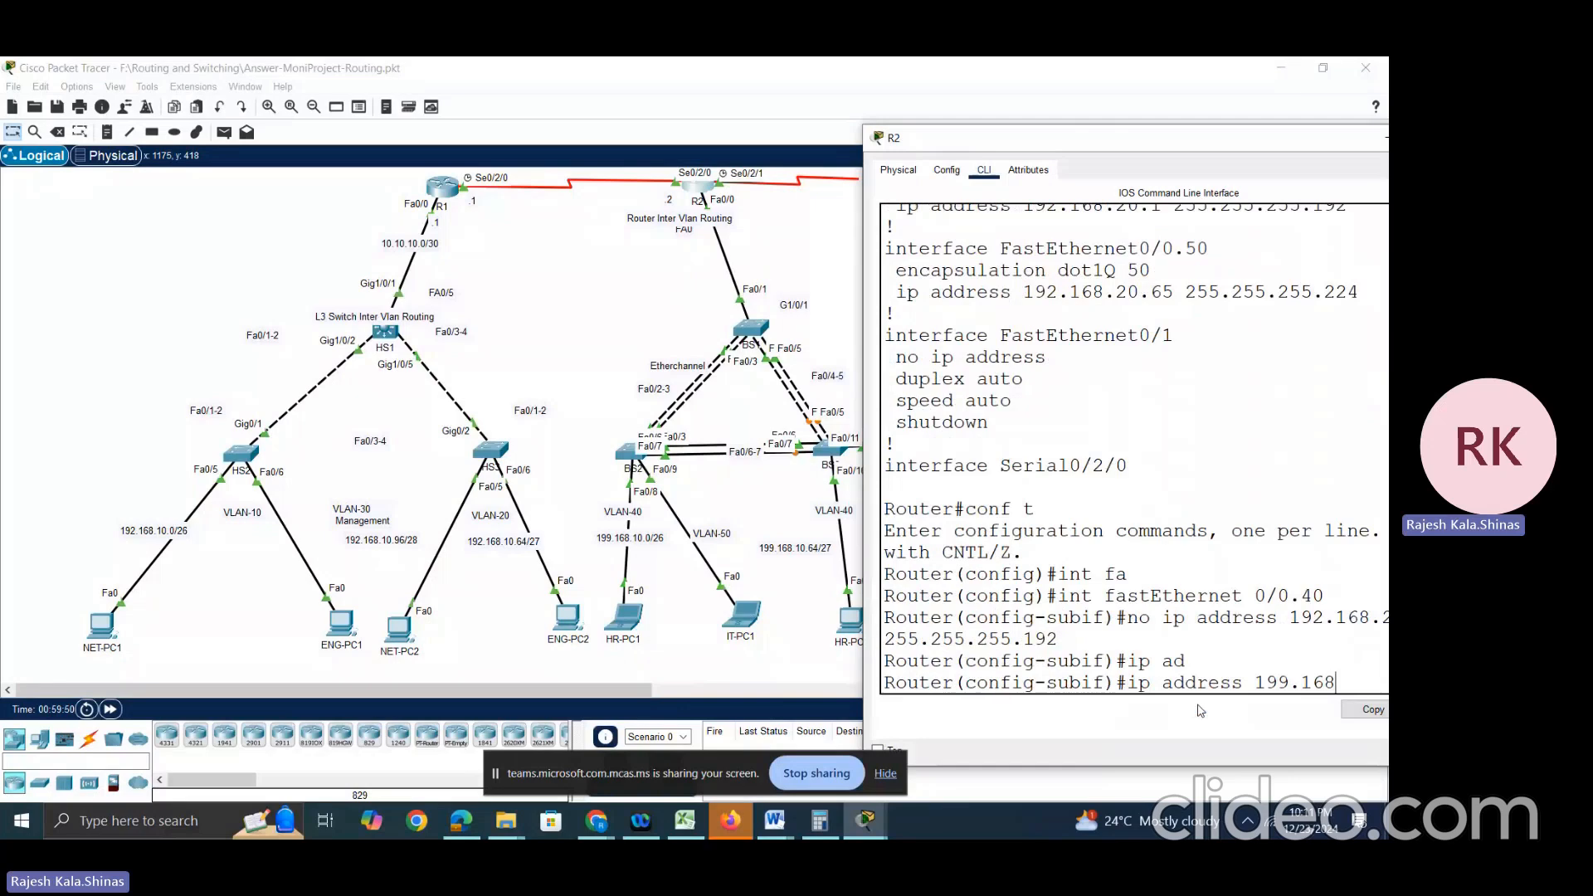
pyautogui.write('.10')
# Step: Review the VLAN40 and VLAN-50 DHCP pools in R2's configuration output, and return to the unfinished address command
pyautogui.scroll(1, 1216, 563)
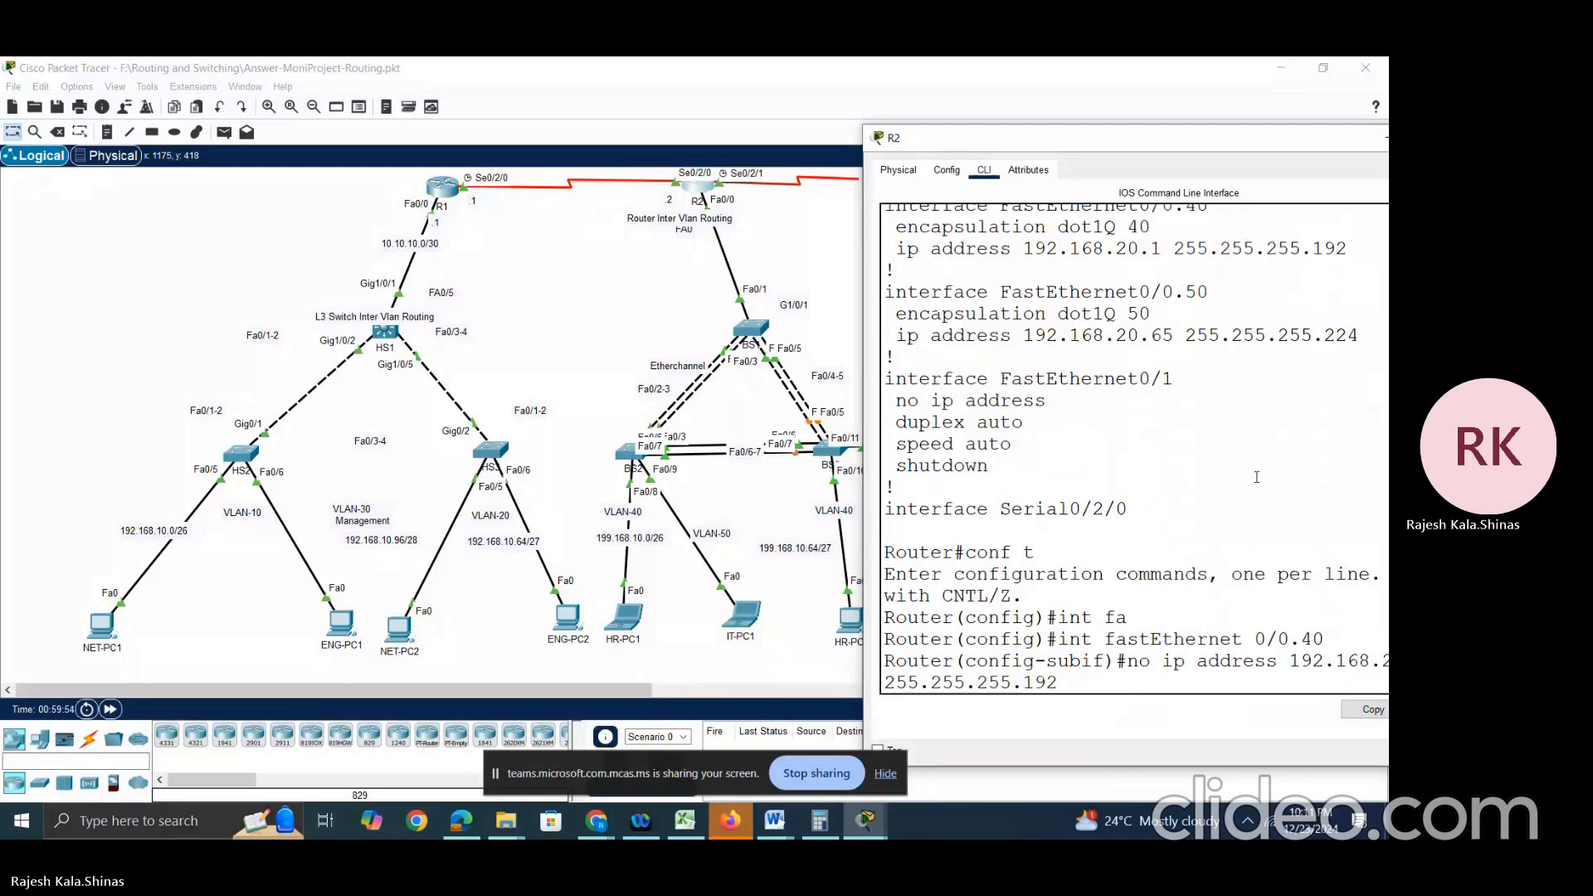
pyautogui.scroll(1, 1257, 477)
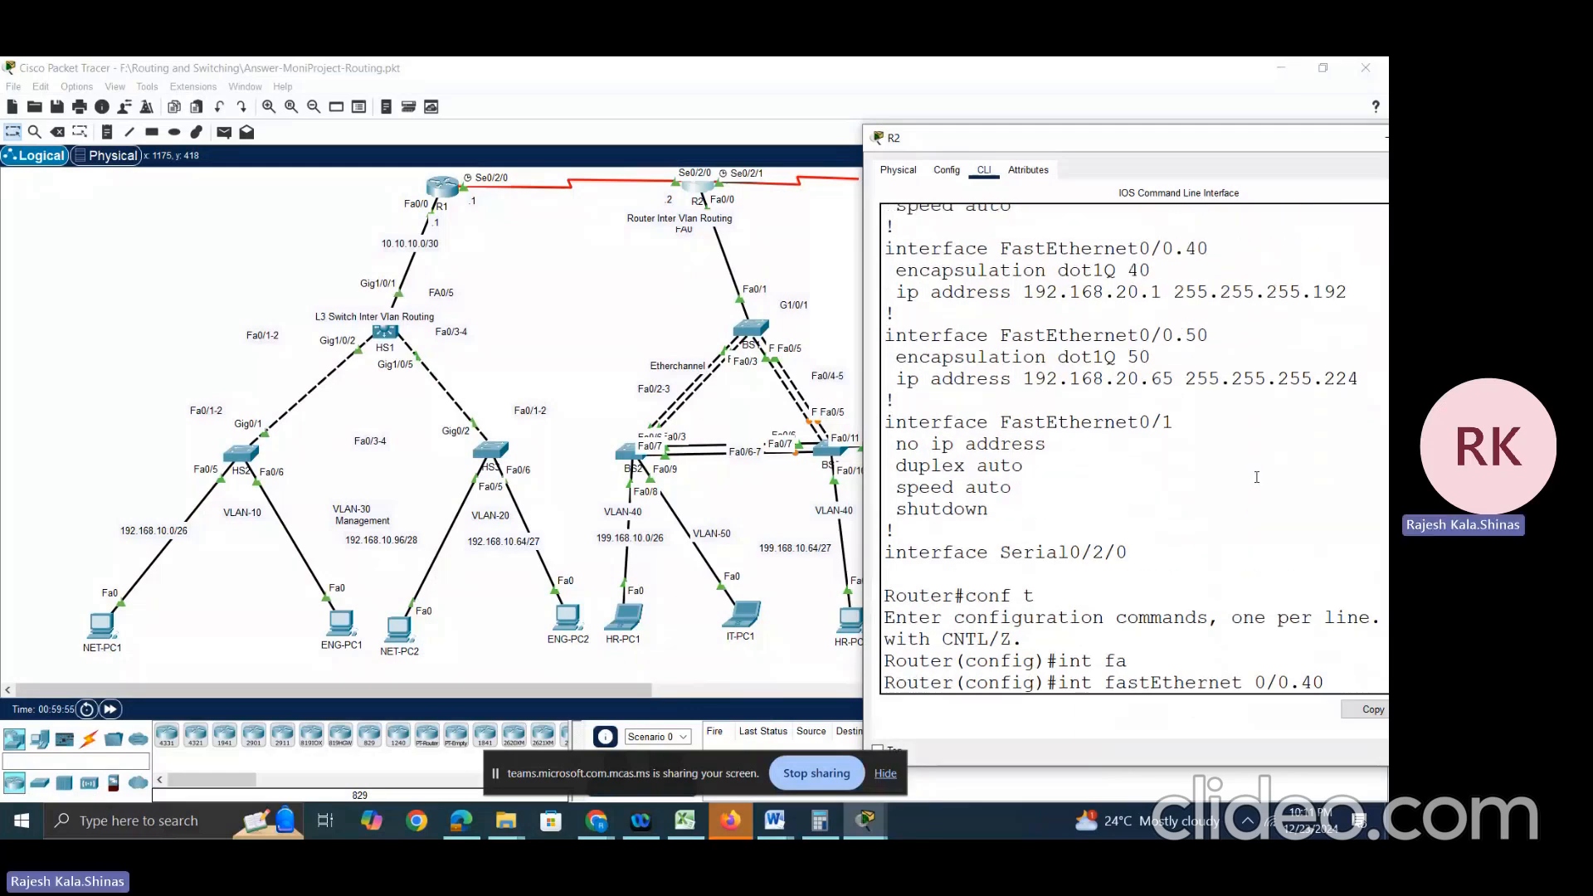
pyautogui.scroll(-2, 1257, 477)
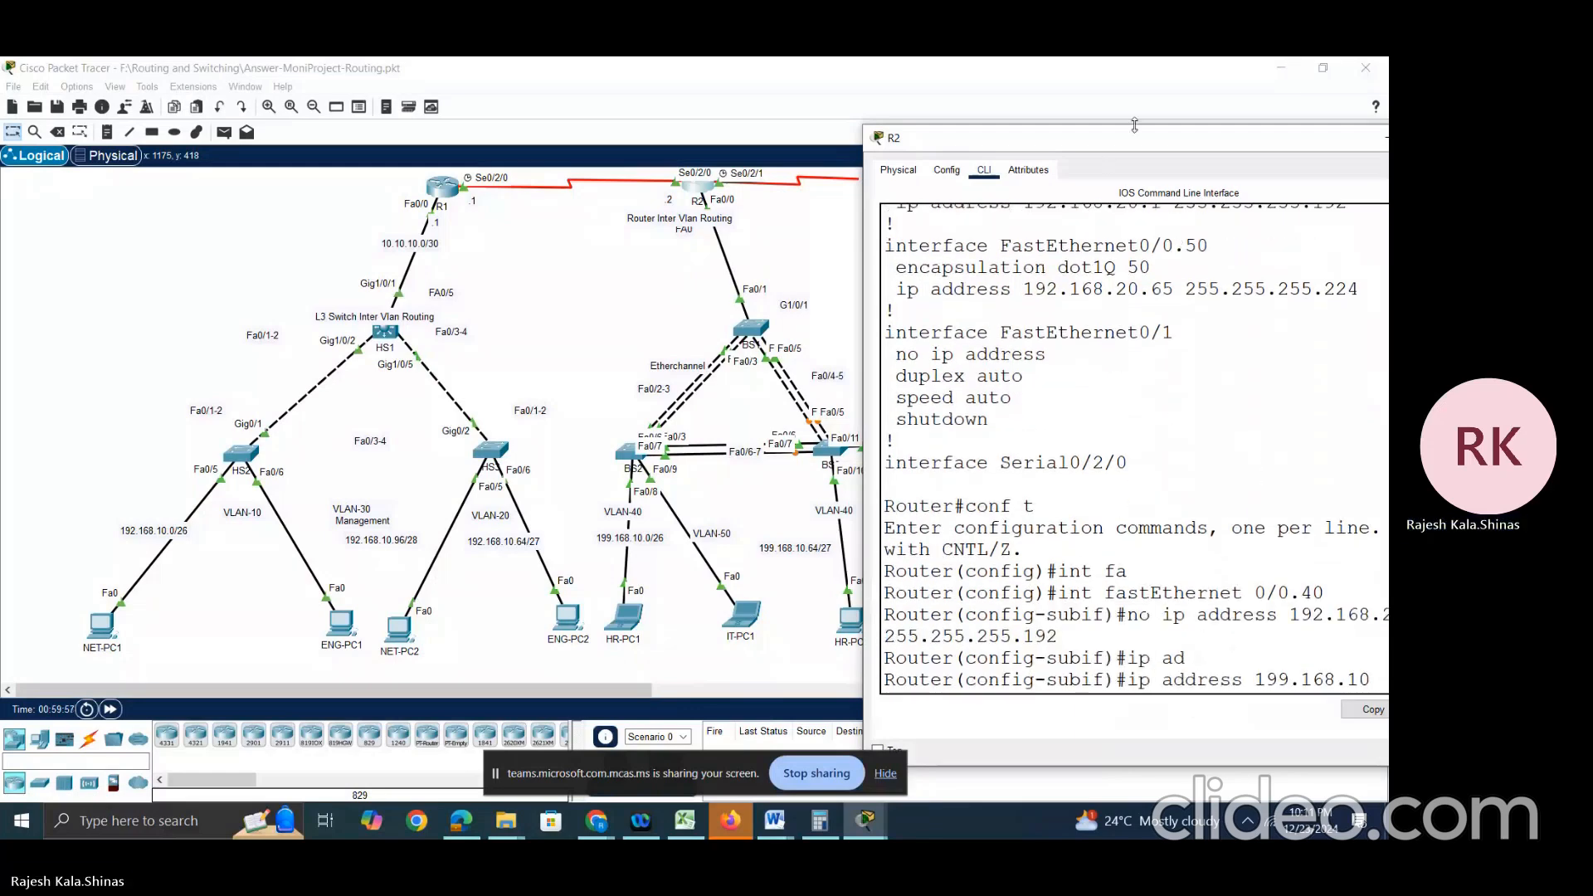
pyautogui.scroll(6, 961, 442)
pyautogui.scroll(10, 961, 442)
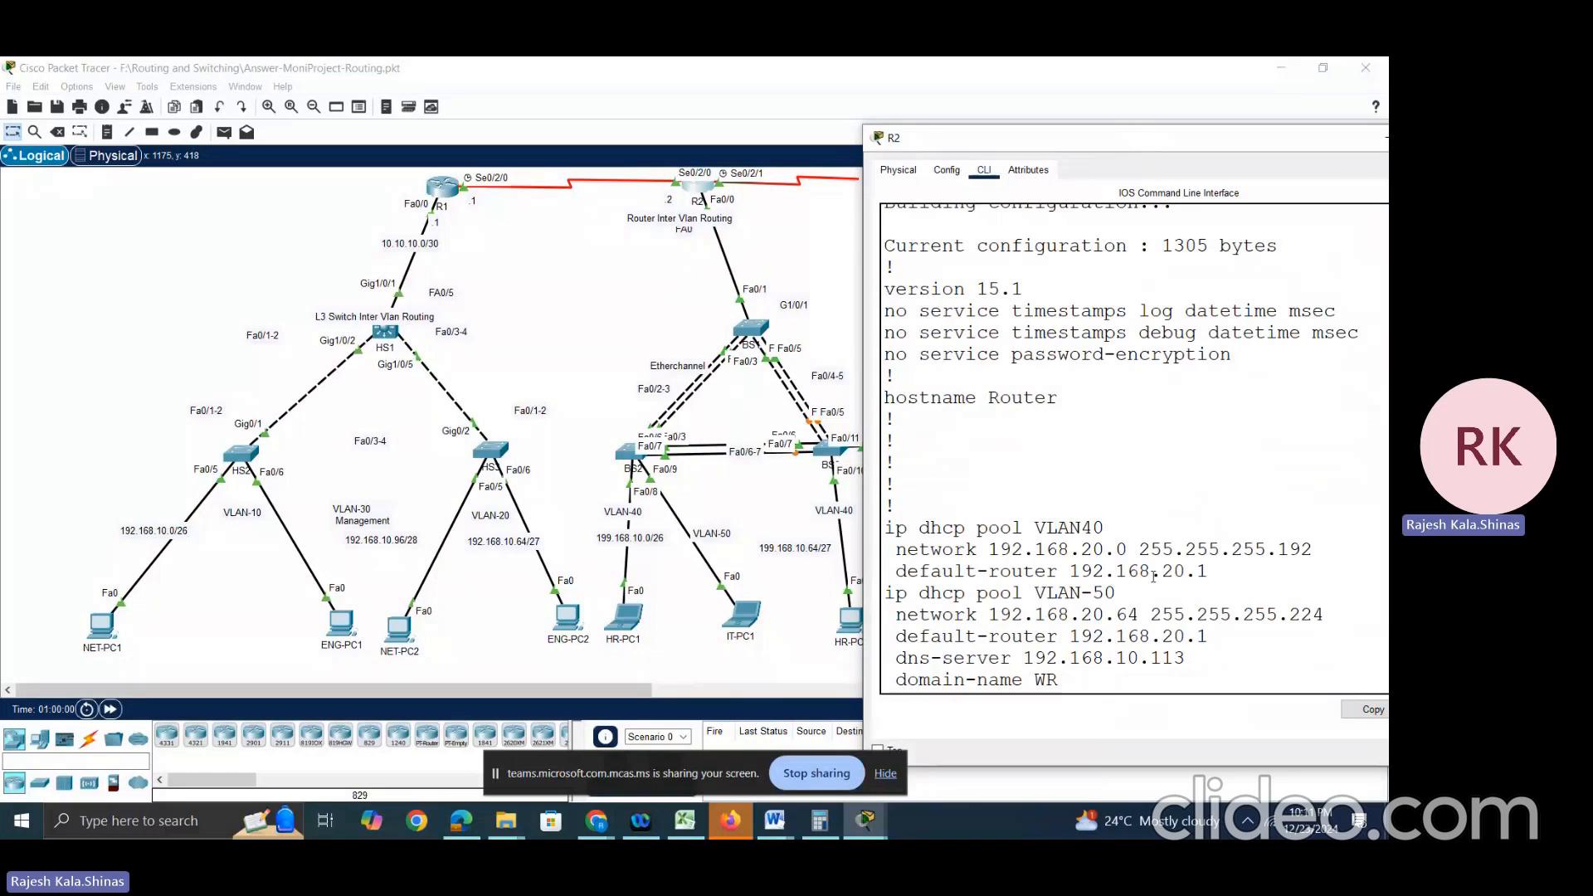
pyautogui.moveTo(1280, 141); pyautogui.dragTo(1018, 133)
pyautogui.scroll(-3, 1142, 353)
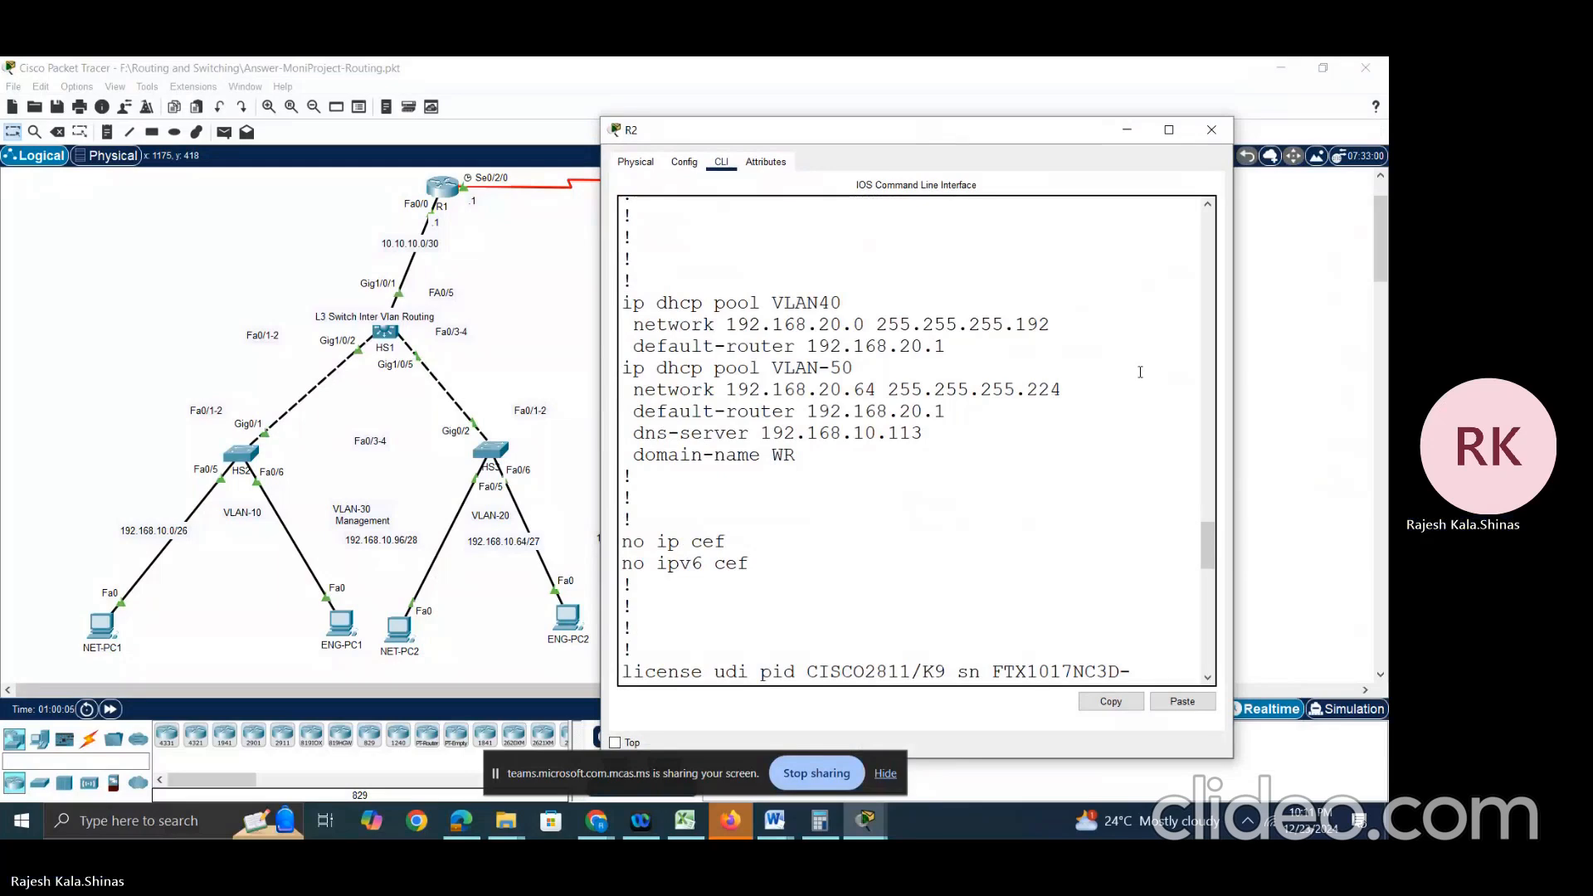
pyautogui.scroll(5, 964, 374)
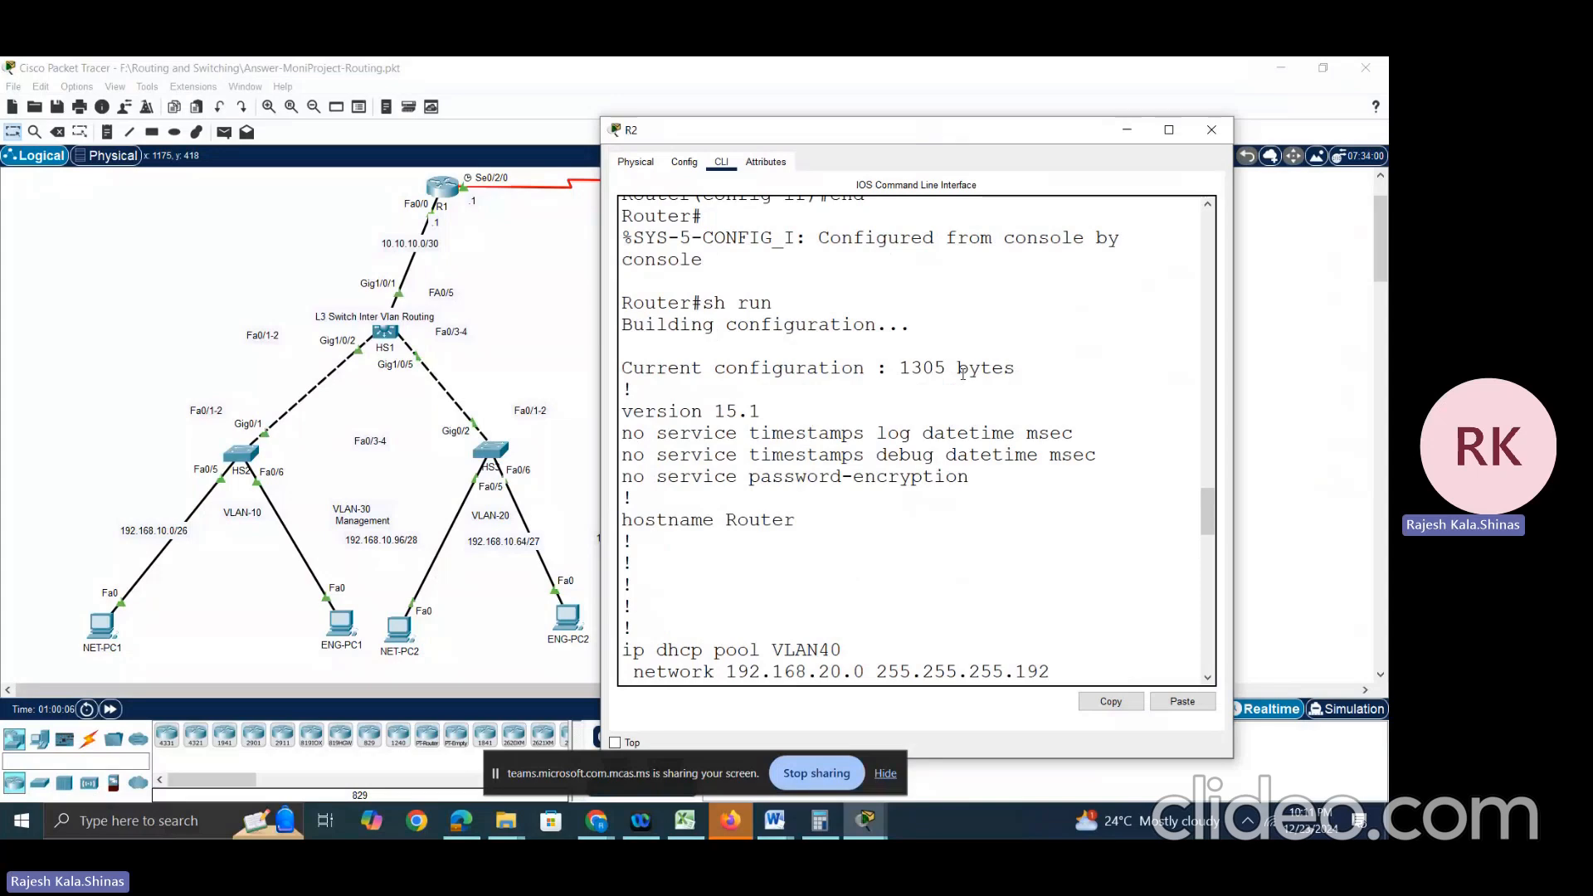
pyautogui.scroll(-9, 963, 374)
pyautogui.scroll(-12, 963, 374)
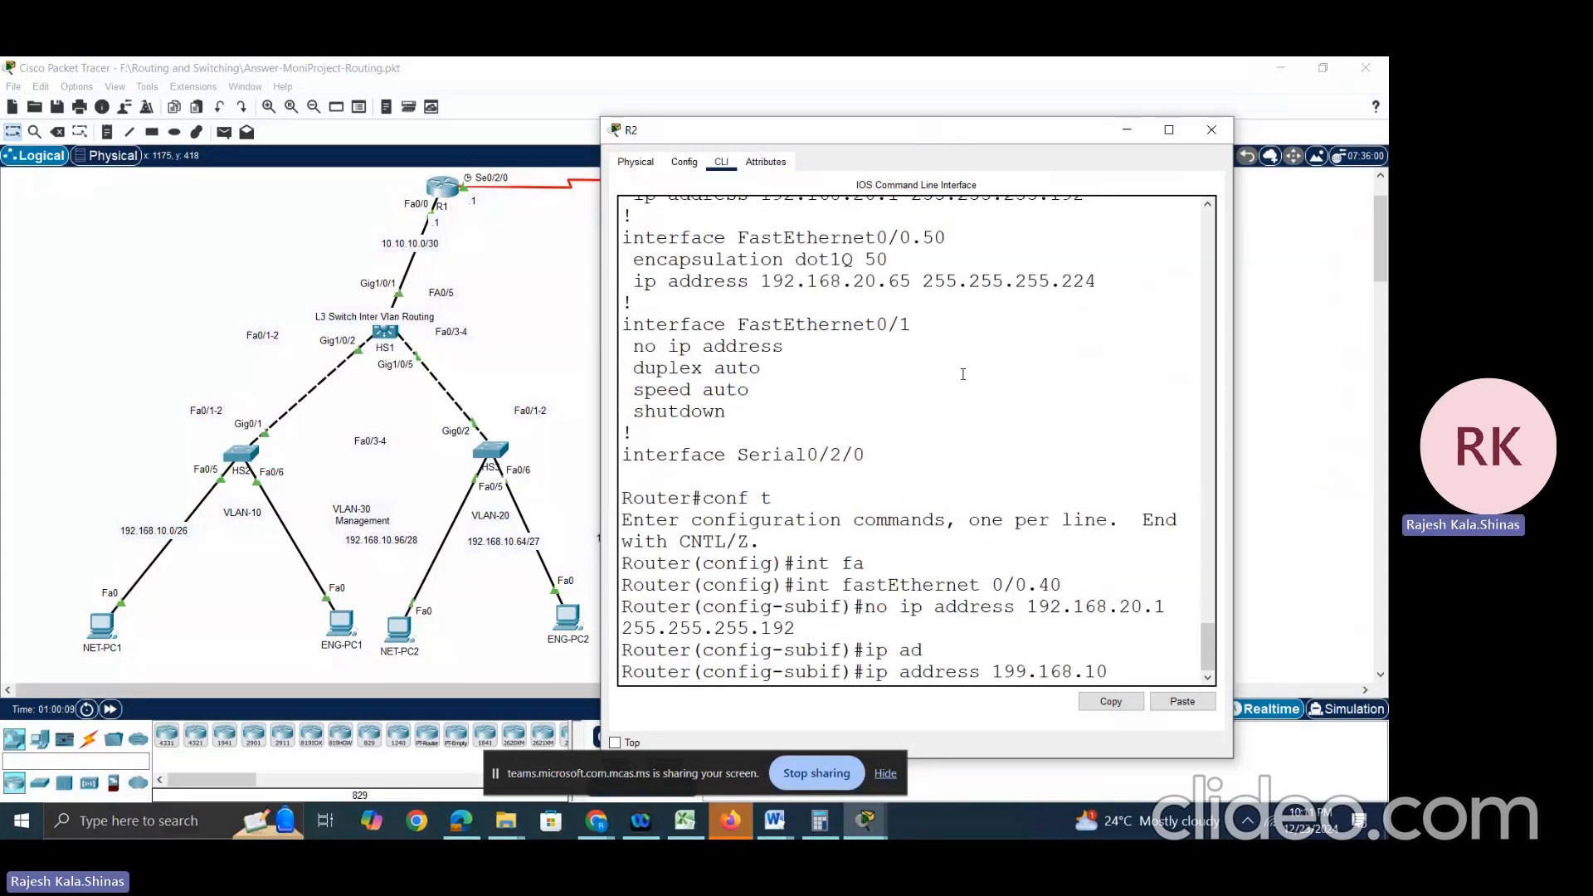
# Step: Complete the subinterface address as 199.168.10.1 with mask 255.255.255.192, and enable the subinterface with no shut
pyautogui.write('.')
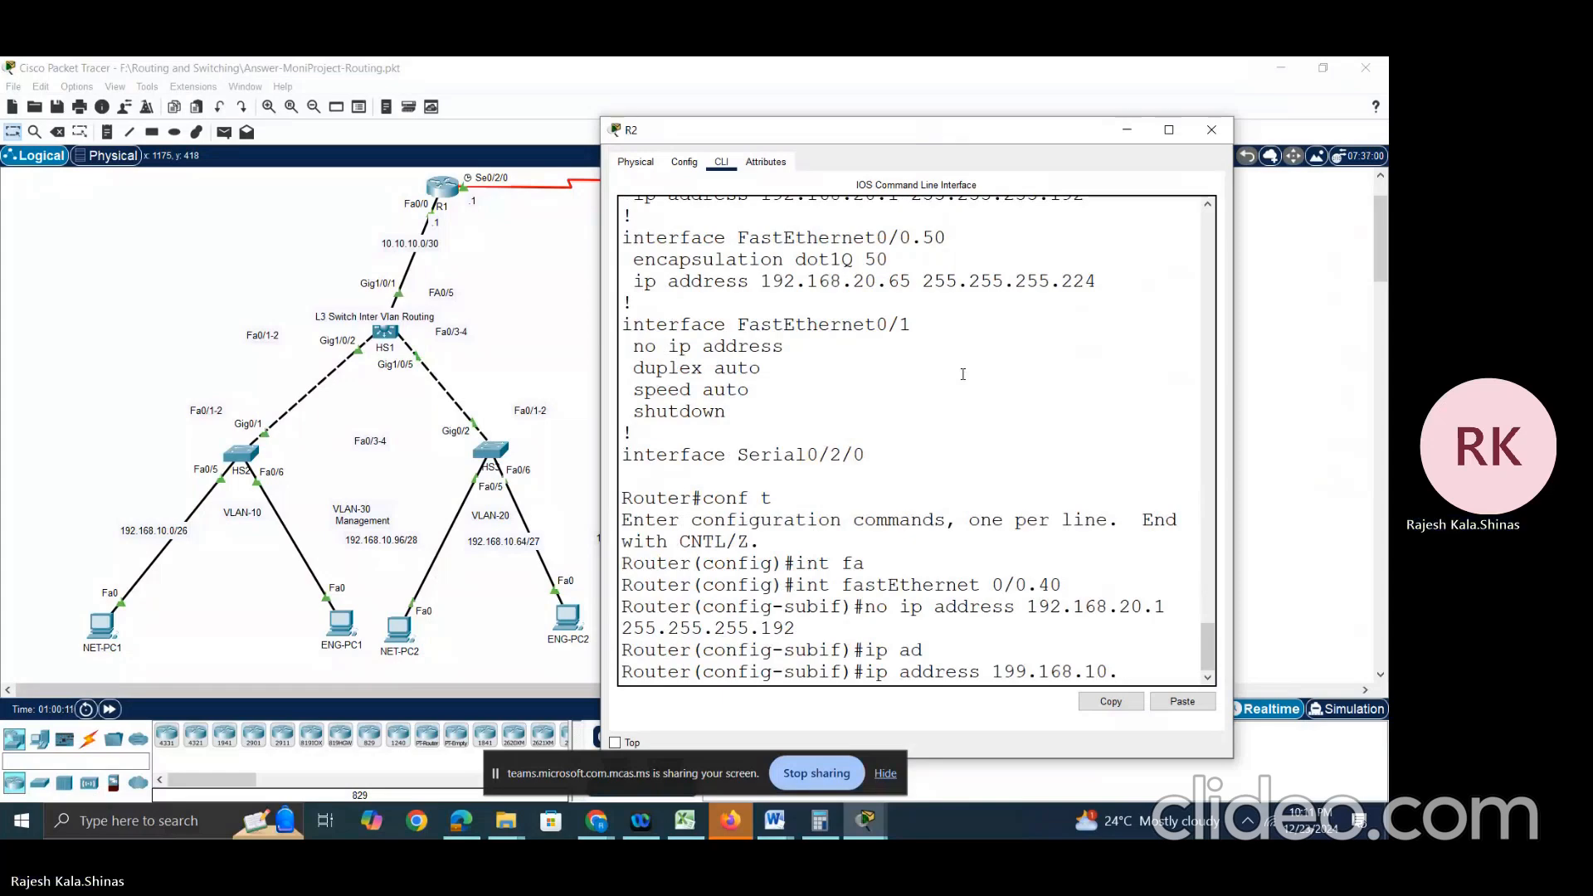
pyautogui.write('1 ')
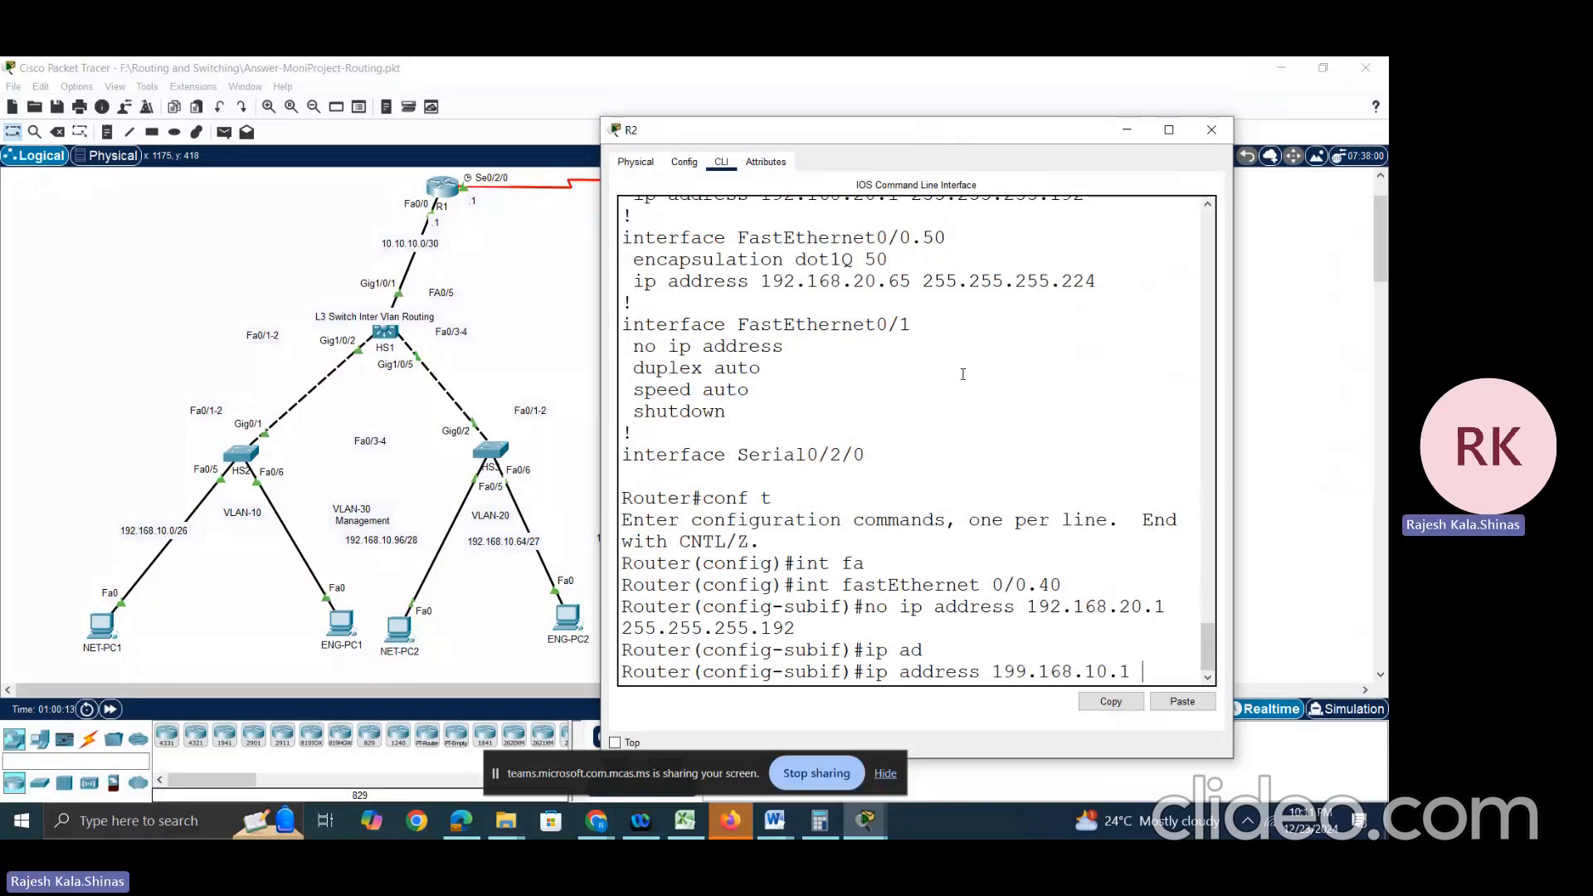
pyautogui.write('255.255.255.')
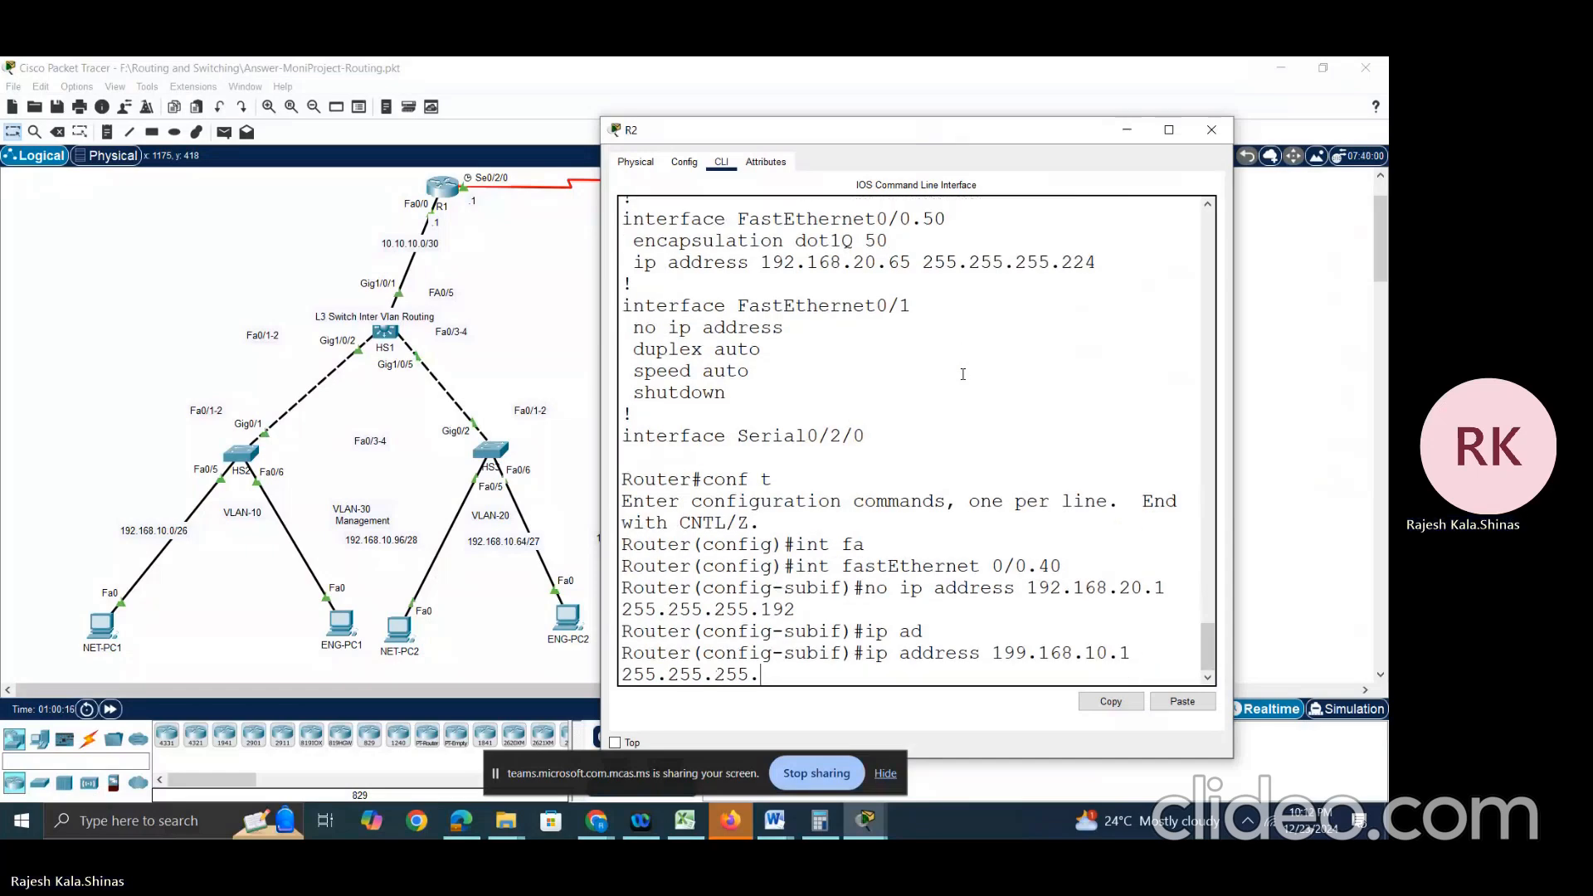
pyautogui.write('192')
pyautogui.press('Return')
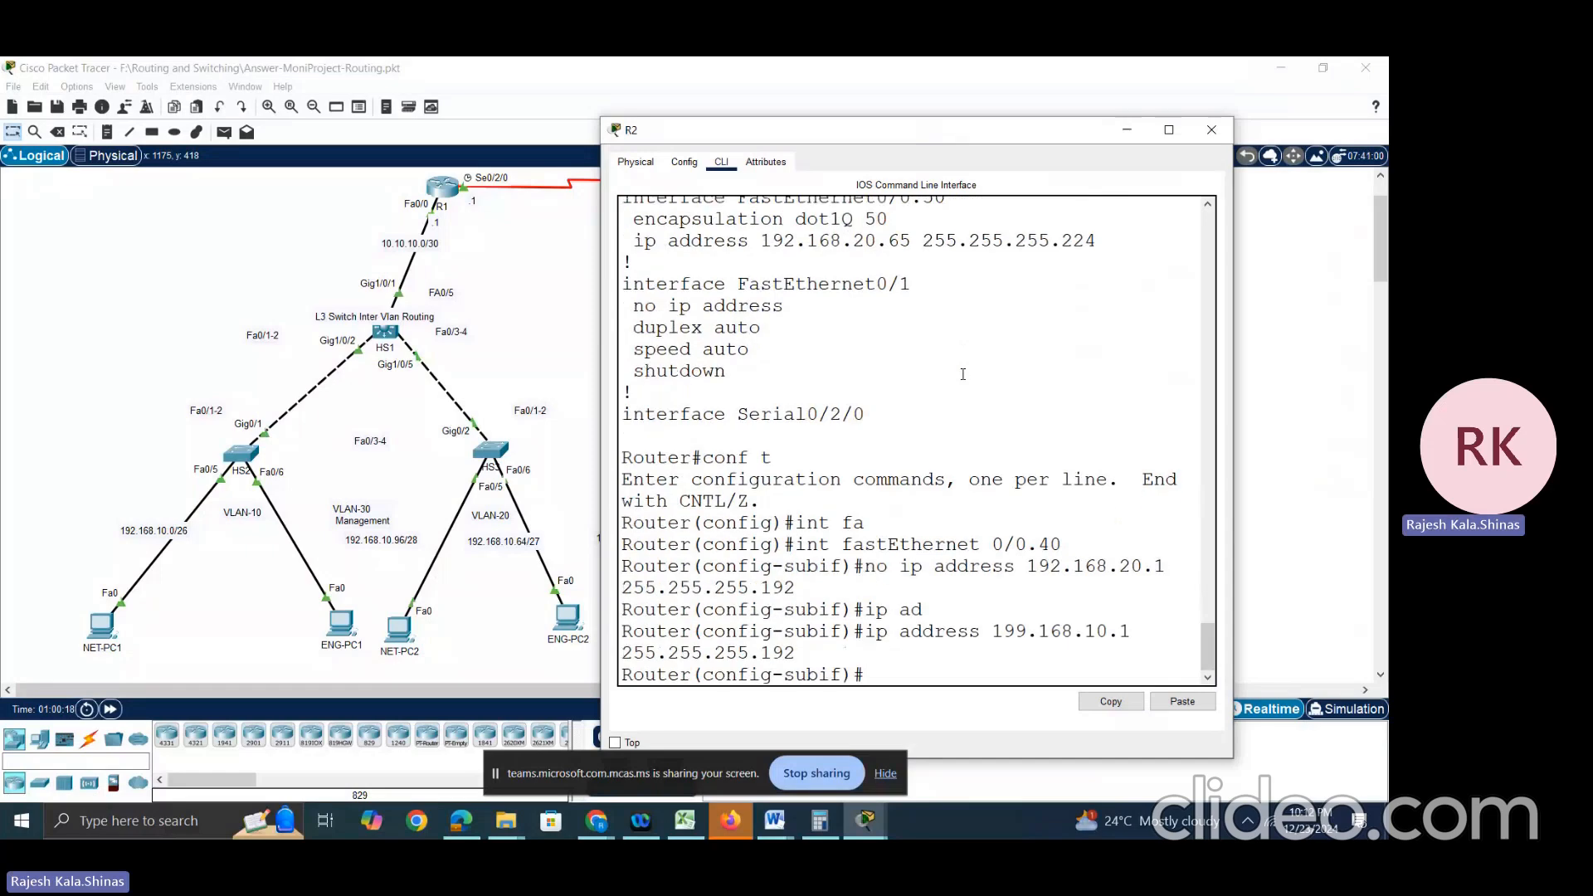
pyautogui.write('no shut')
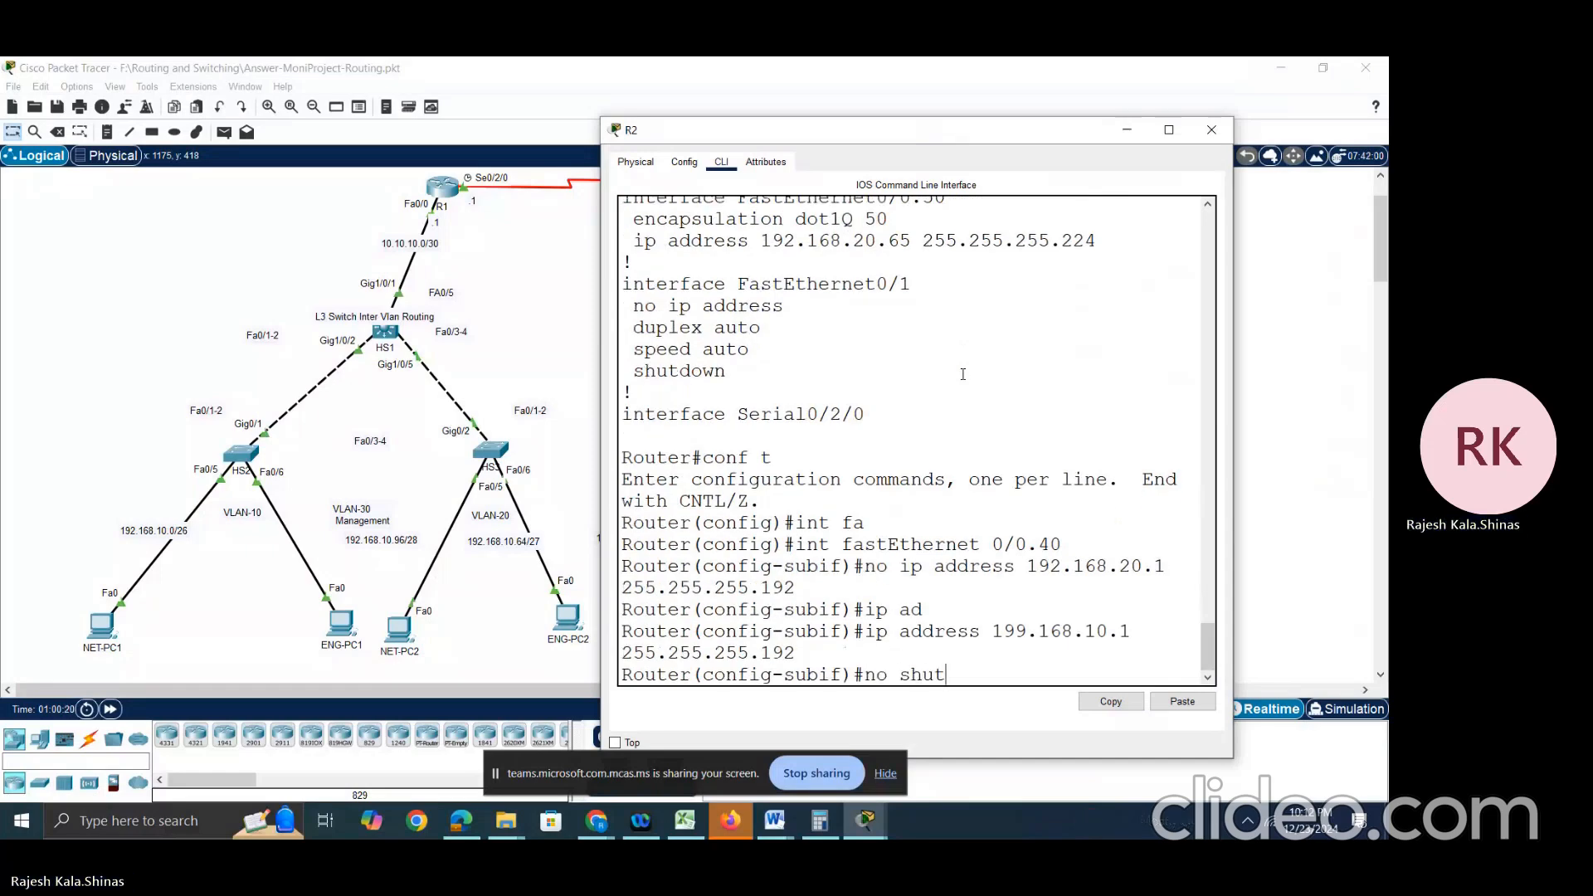
pyautogui.press('Return')
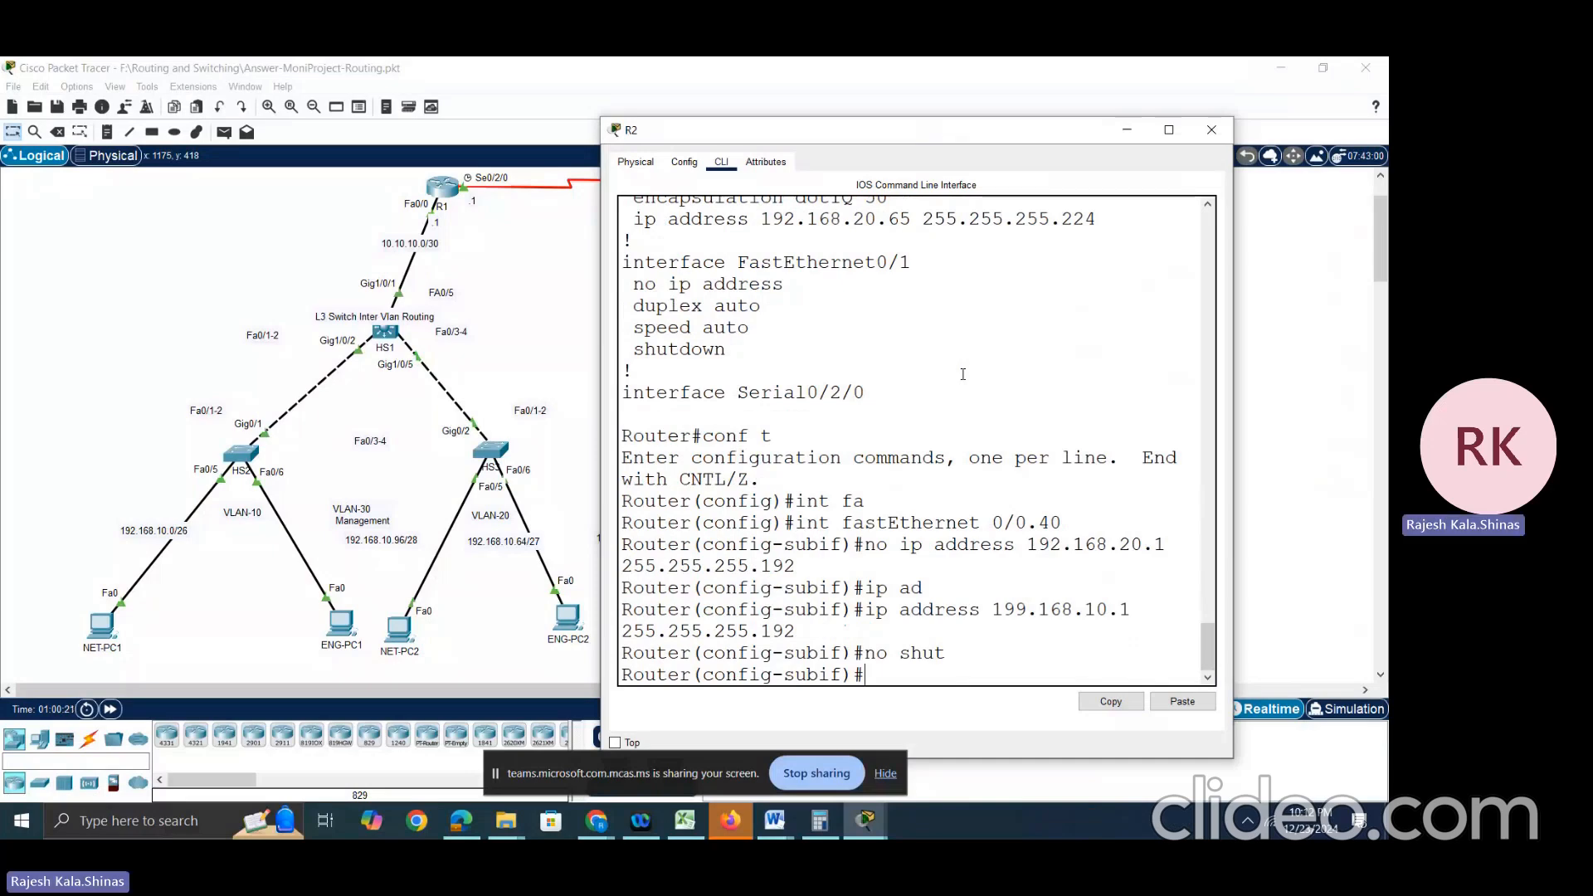
pyautogui.write('int f')
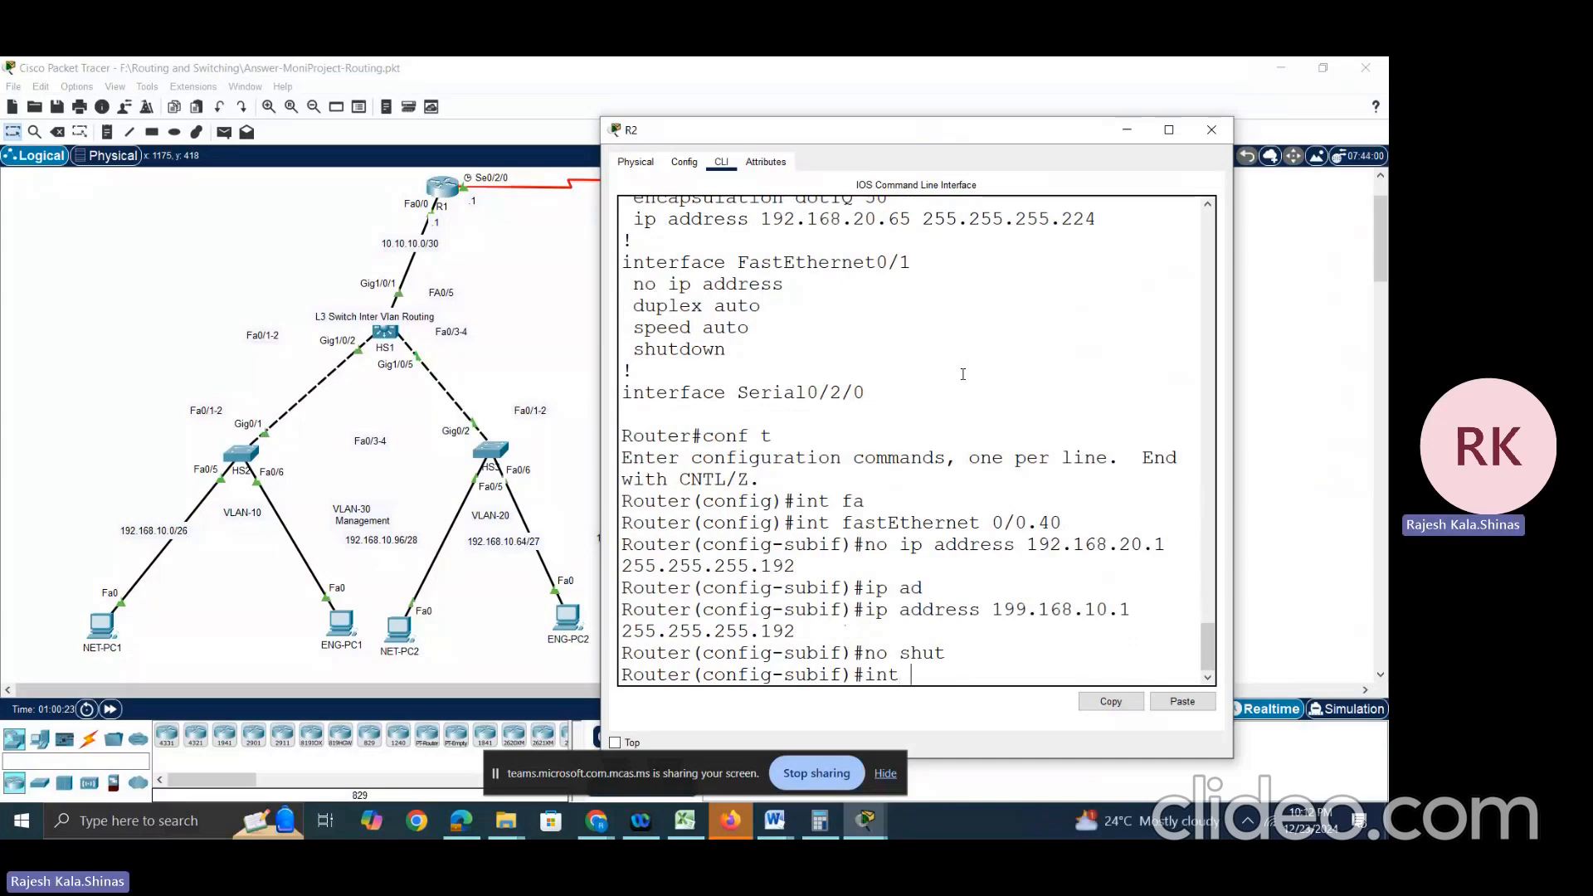
pyautogui.press('BackSpace')
pyautogui.press('BackSpace')
pyautogui.press('BackSpace')
pyautogui.press('BackSpace')
pyautogui.press('BackSpace')
pyautogui.press('BackSpace')
# Step: Exit the FastEthernet 0/0.40 subinterface and enter configuration of FastEthernet 0/0.50
pyautogui.write('exit')
pyautogui.press('Return')
pyautogui.write('i')
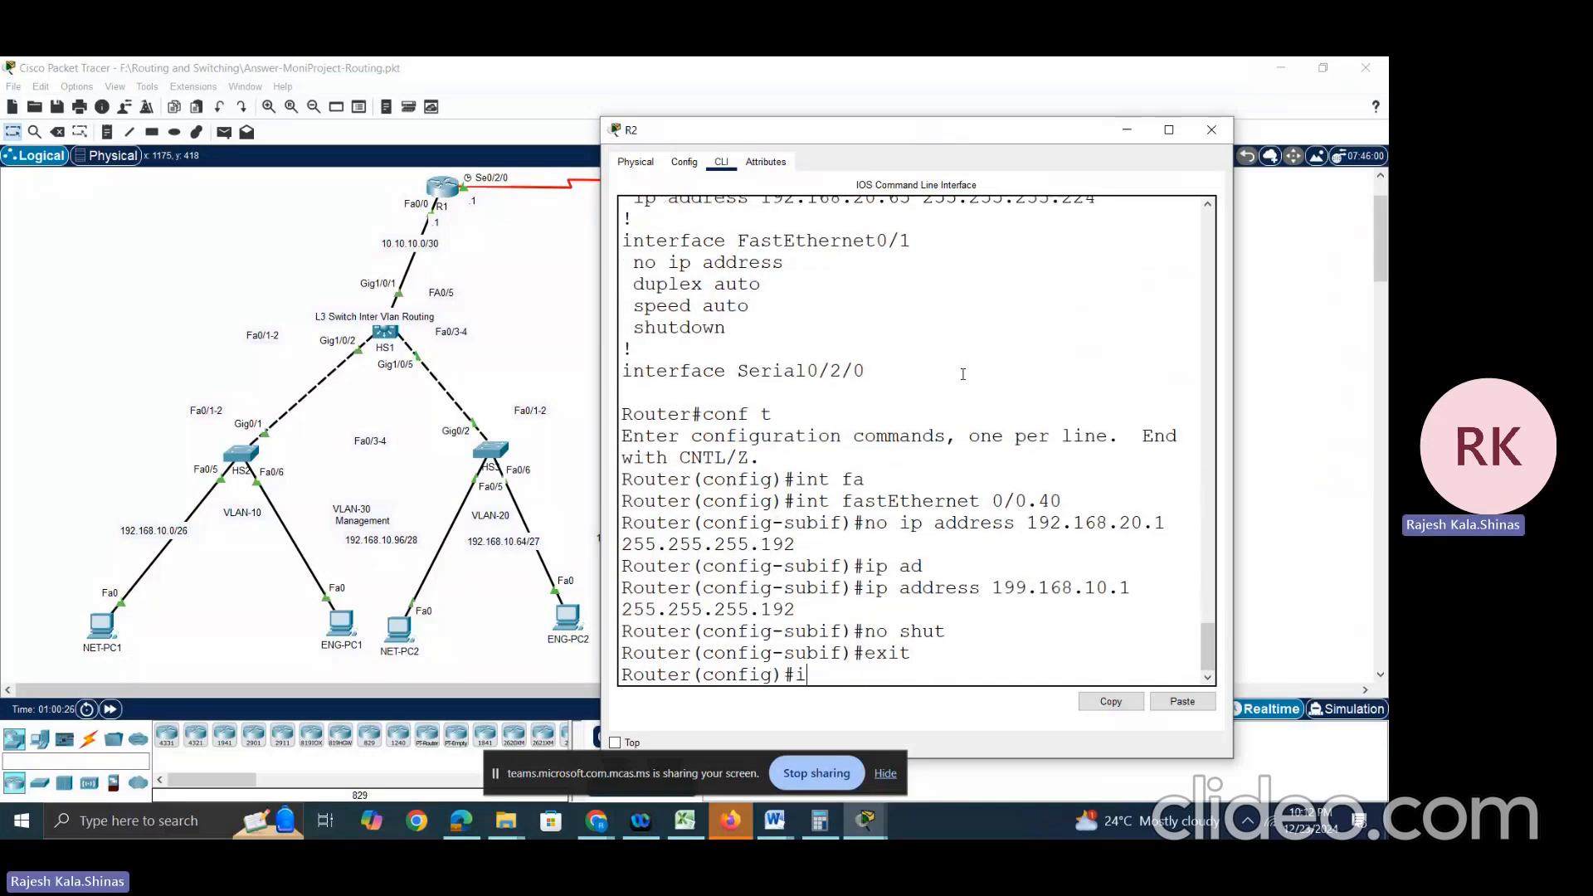
pyautogui.write('nt fa')
pyautogui.press('Tab')
pyautogui.write('0')
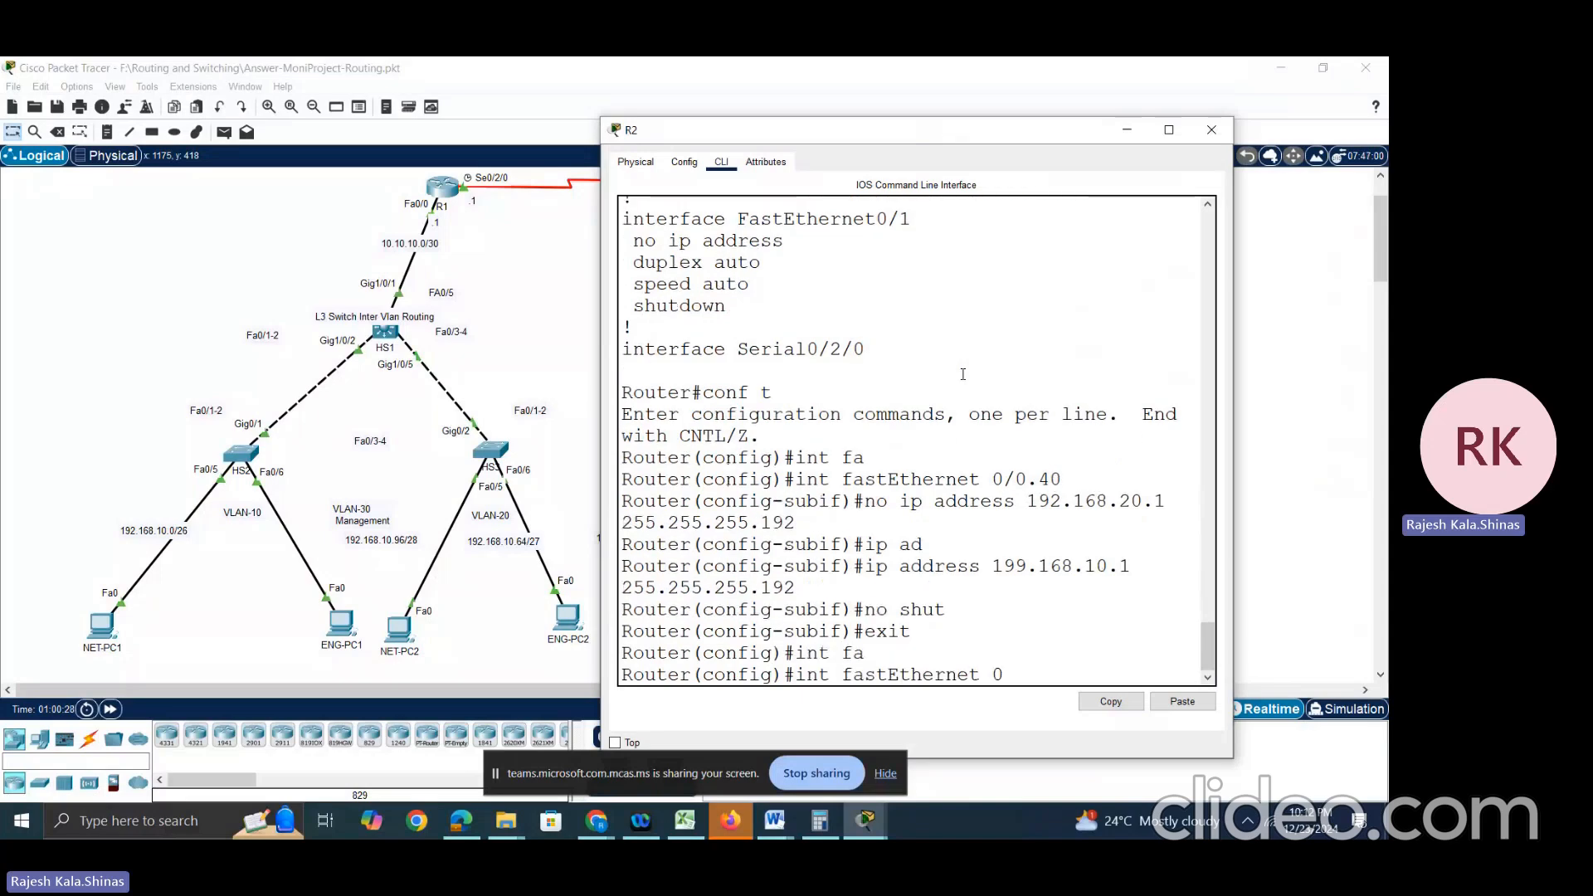
pyautogui.write('/0.50')
pyautogui.press('Return')
# Step: Remove the IP address 192.168.20.65 255.255.255.224 from FastEthernet 0/0.50, reusing the address line copied from the running configuration
pyautogui.write('ig-subif)#i')
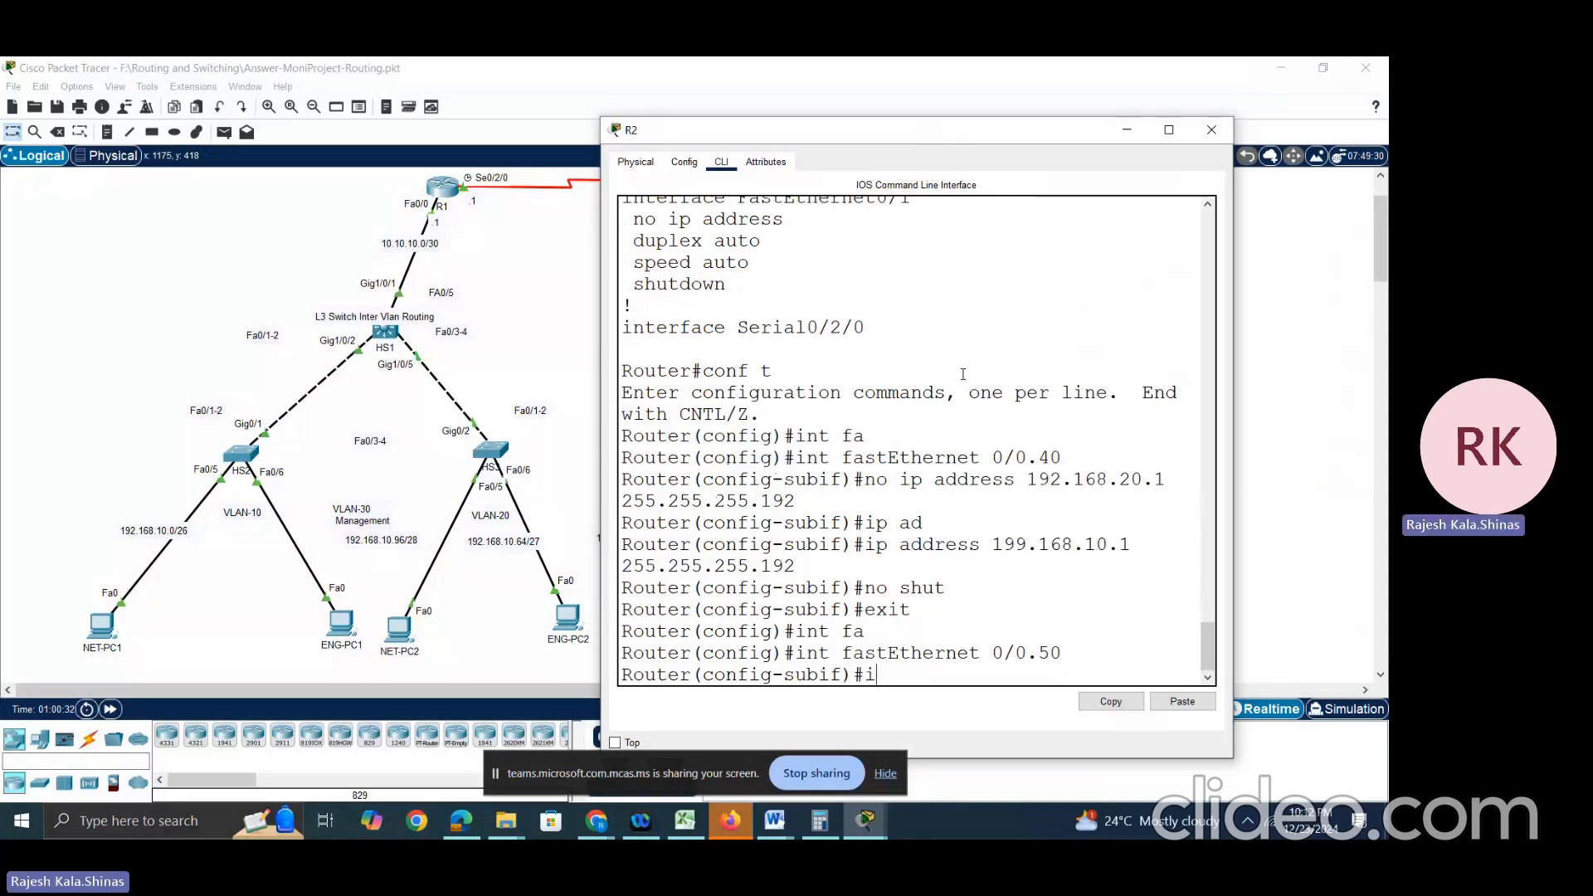
pyautogui.press('BackSpace')
pyautogui.scroll(1, 1041, 273)
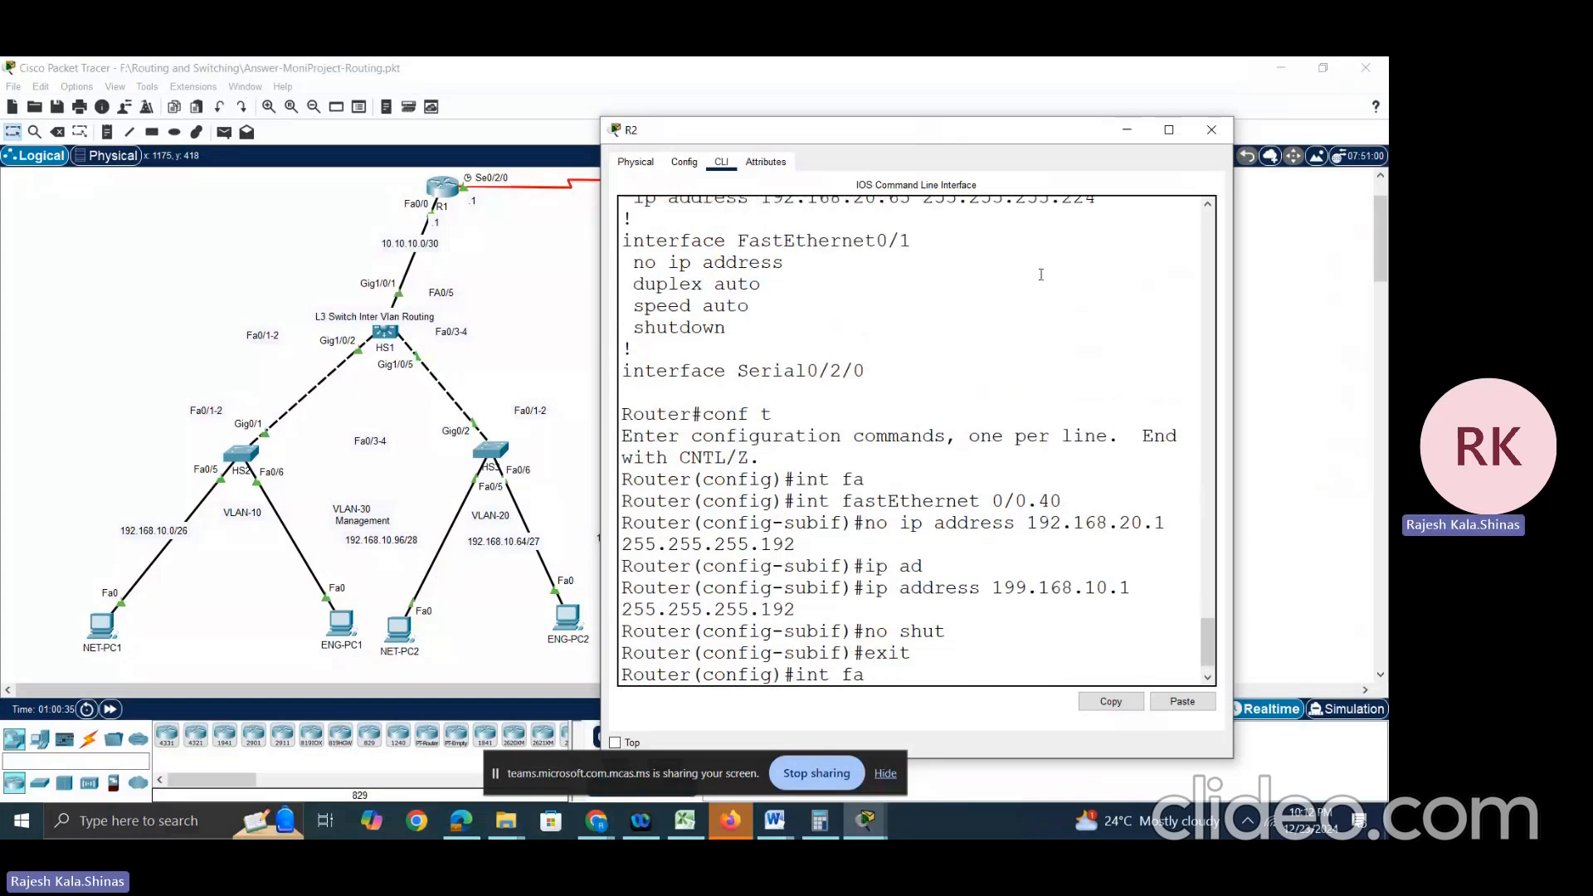
pyautogui.scroll(5, 1040, 274)
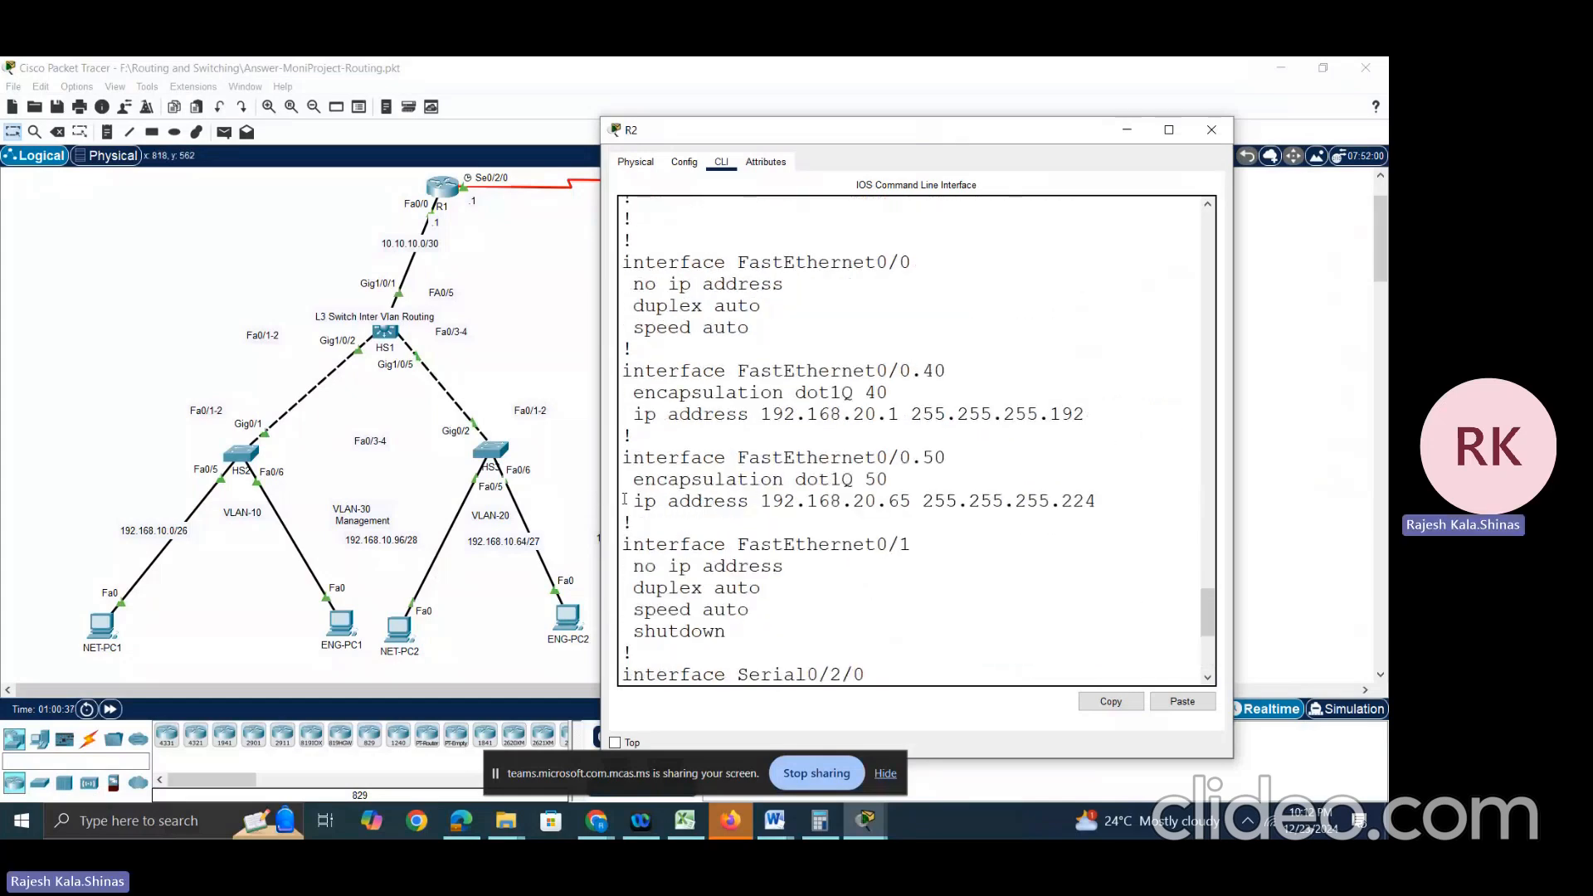
pyautogui.moveTo(629, 501); pyautogui.dragTo(1160, 494)
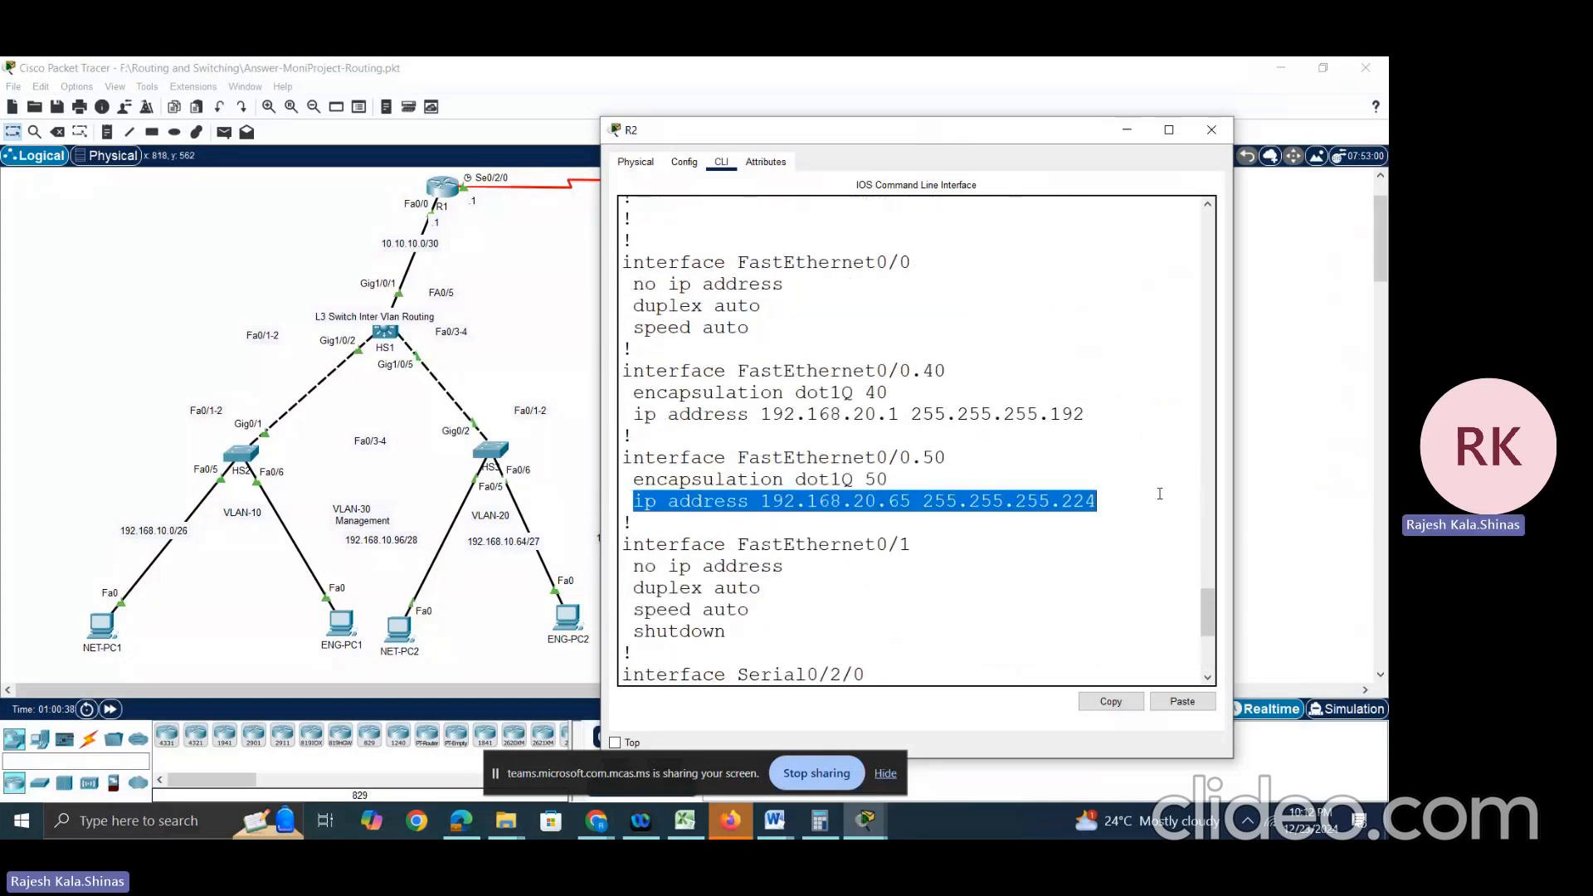
pyautogui.rightClick(1047, 502)
pyautogui.click(1070, 507)
pyautogui.write('no')
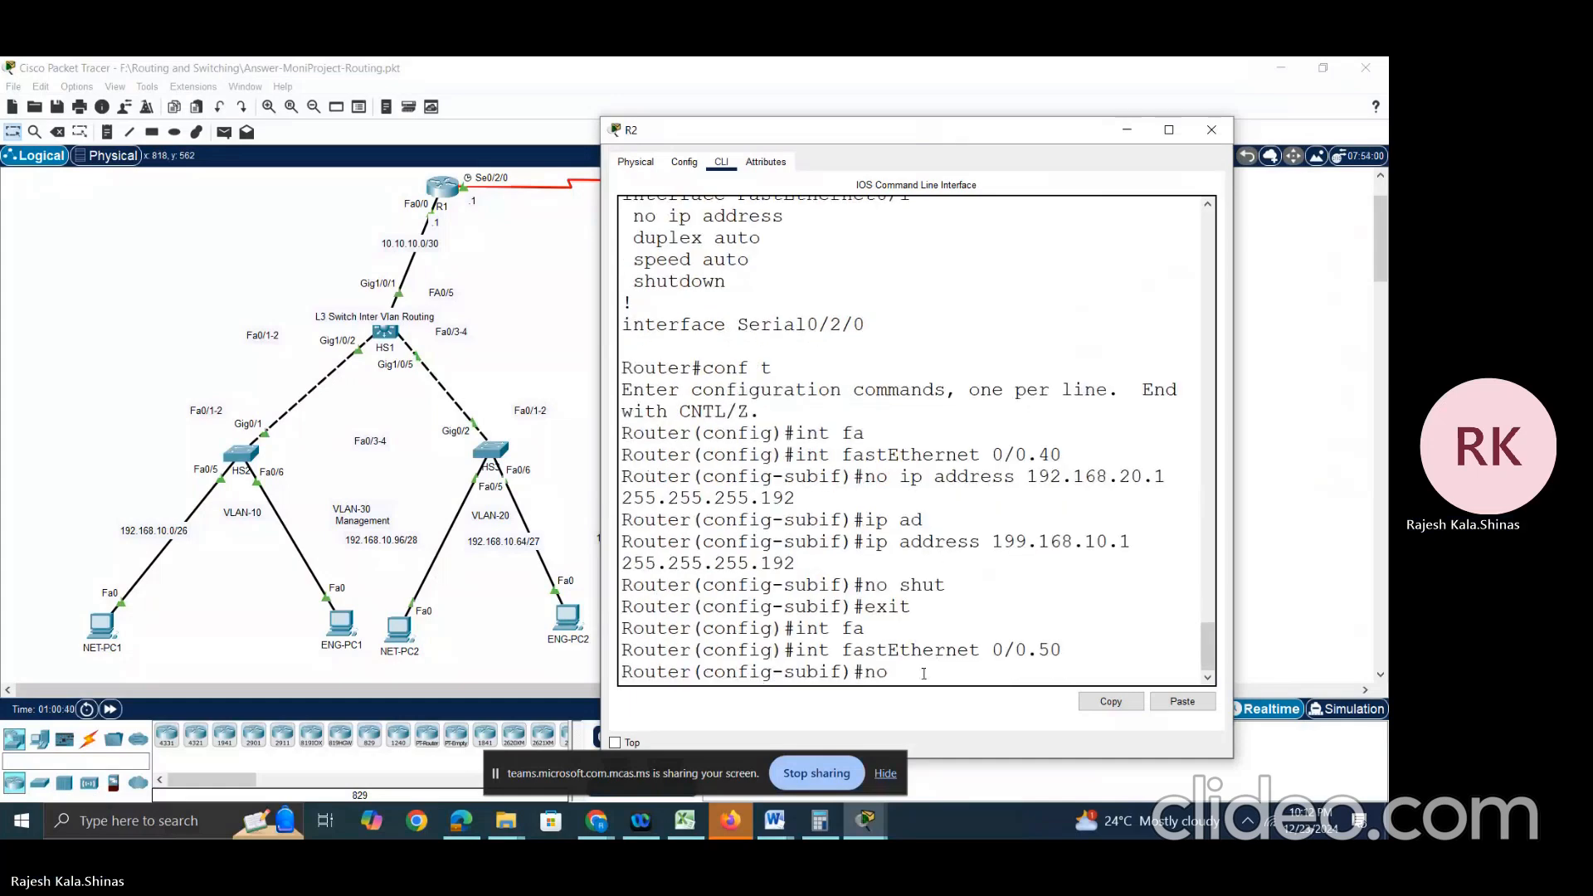
pyautogui.rightClick(929, 674)
pyautogui.click(966, 699)
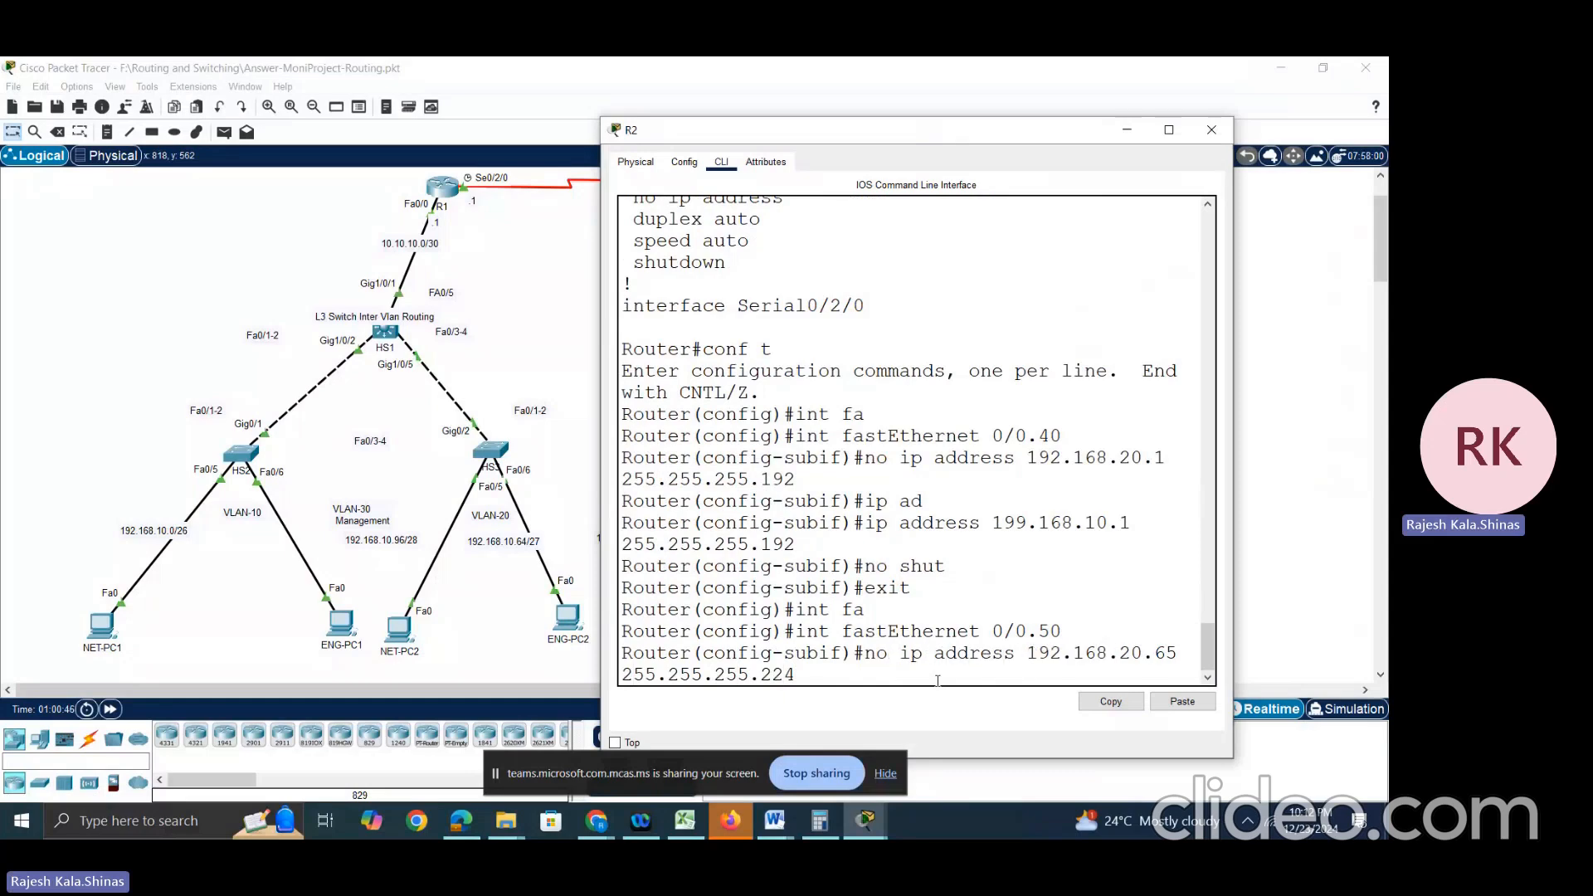
pyautogui.press('Return')
# Step: Assign the IP address 192.168.10.65 with mask 255.255.255.224 to the FastEthernet 0/0.50 subinterface
pyautogui.write('ip ad')
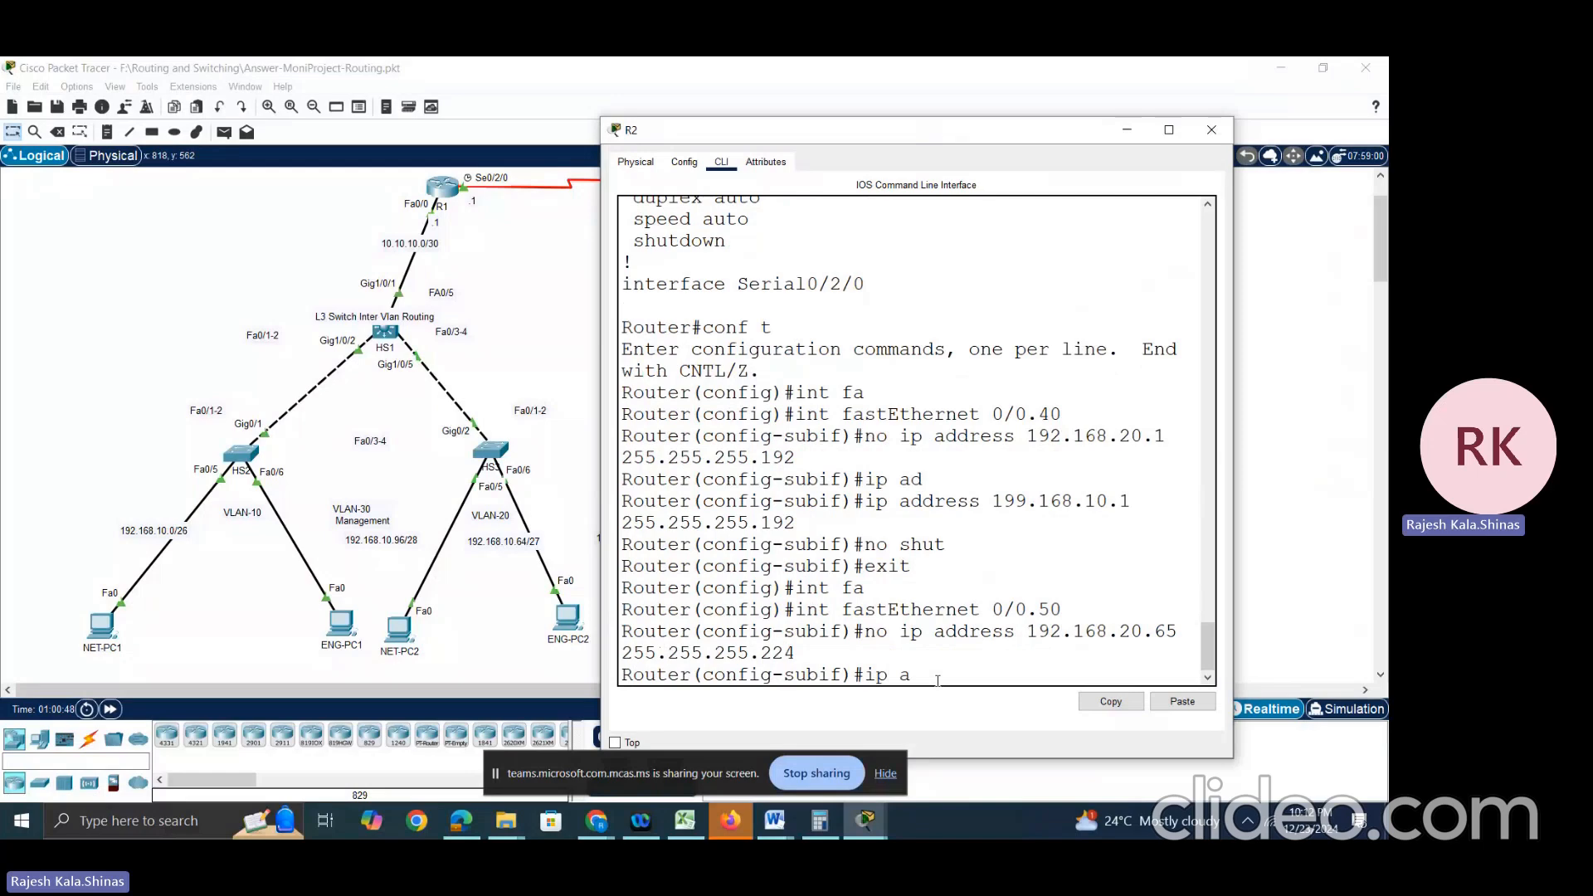
pyautogui.press('Tab')
pyautogui.write('192.1')
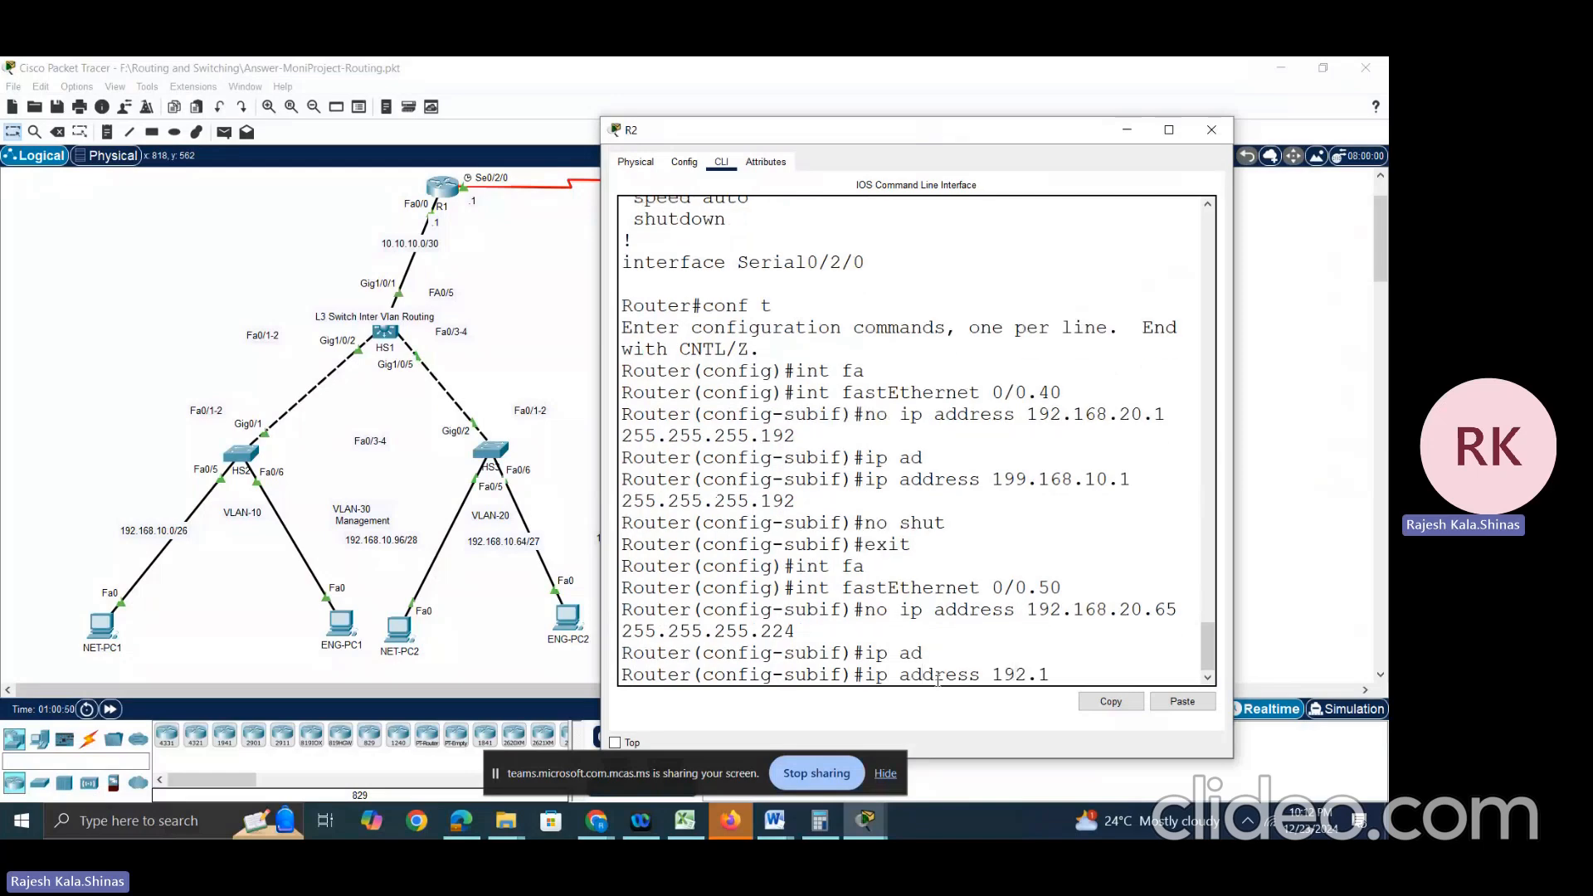
pyautogui.write('68.10.65 255.25')
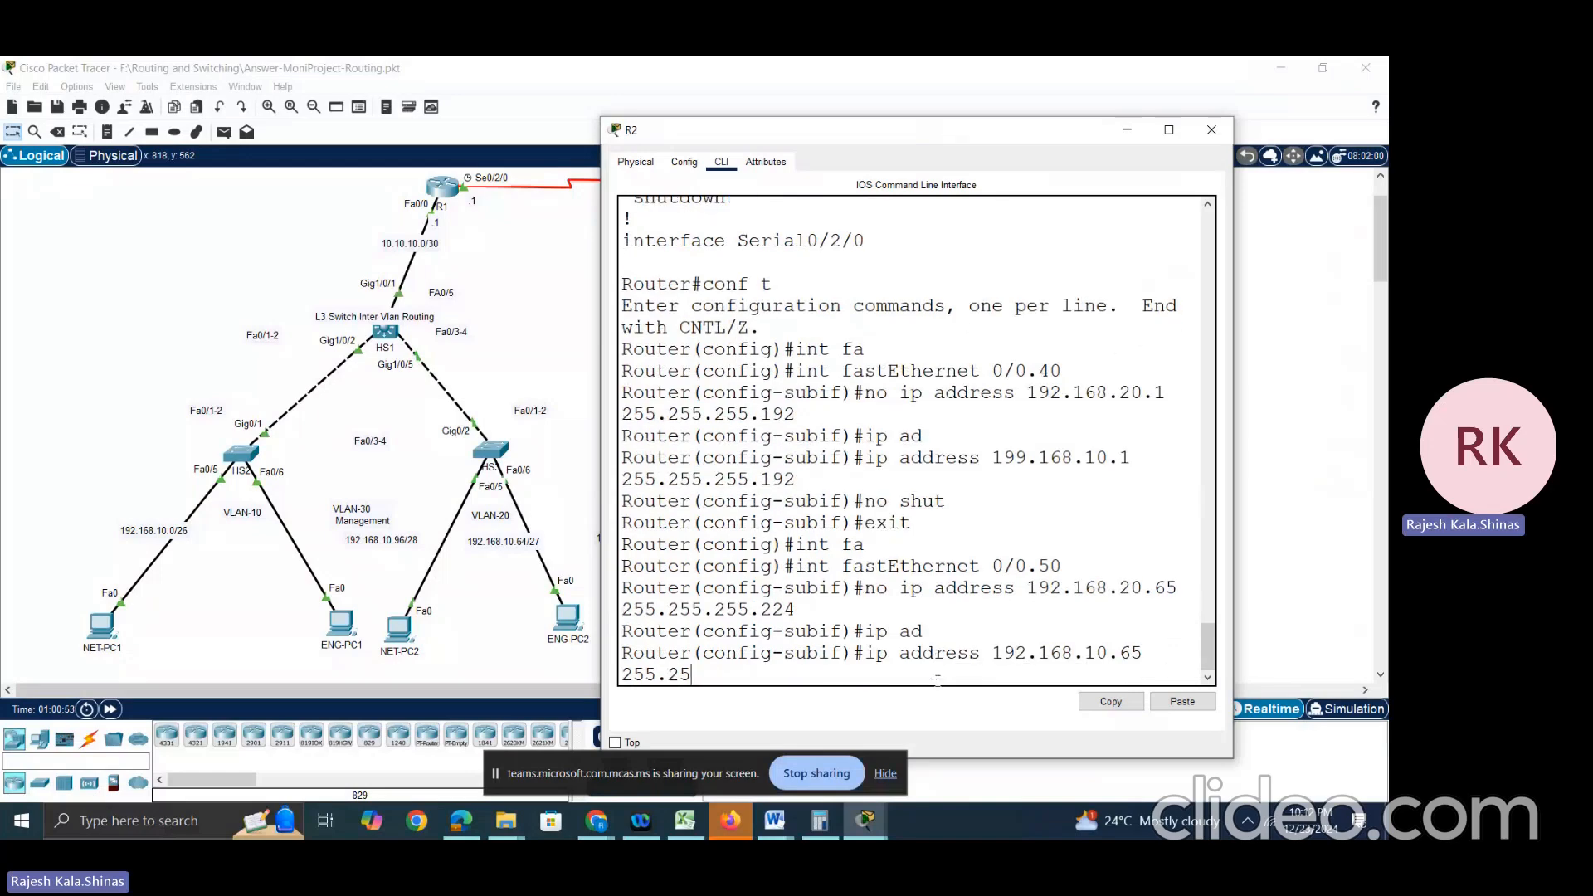
pyautogui.write('5.255.224')
pyautogui.press('Return')
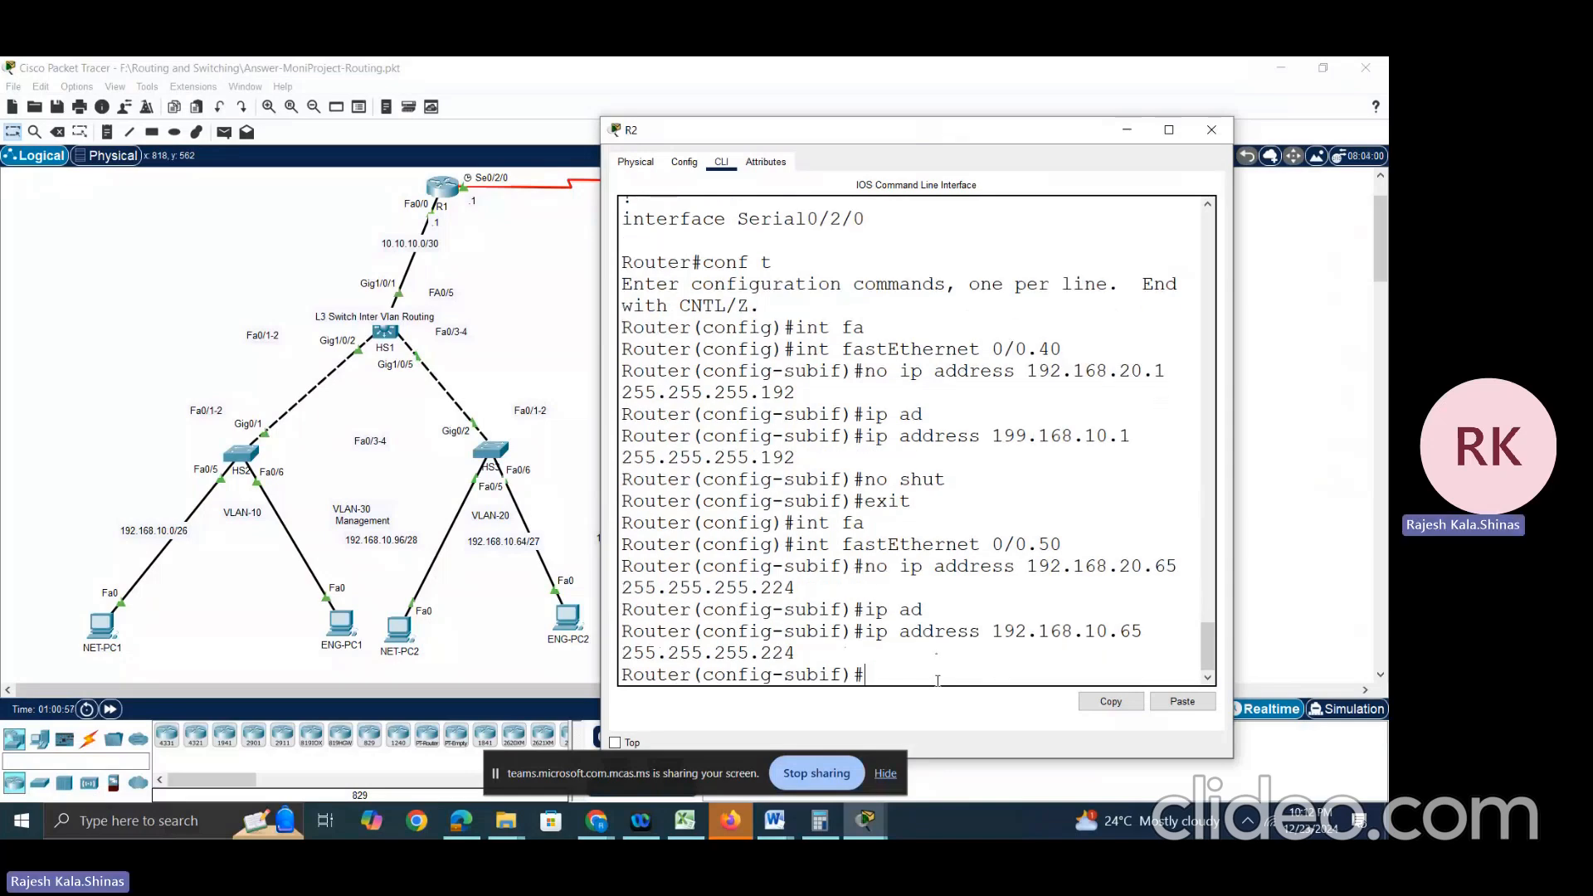
# Step: Enable the FastEthernet 0/0.50 subinterface with no shut, check R2's existing DHCP pools, and exit to global configuration mode
pyautogui.write('no shut')
pyautogui.press('Return')
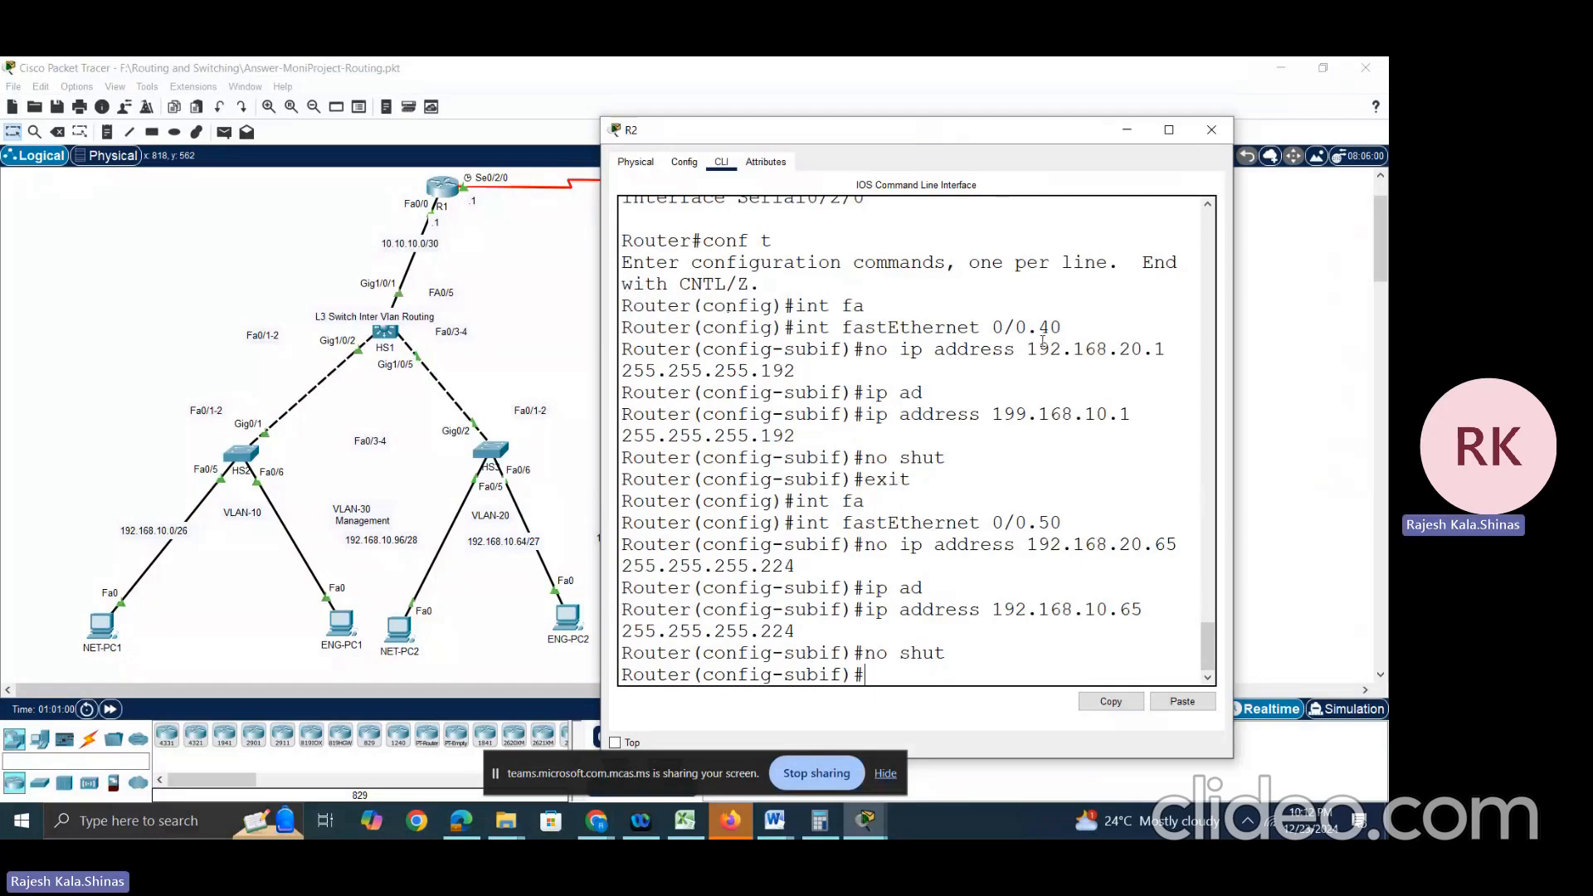
pyautogui.moveTo(995, 141); pyautogui.dragTo(1188, 207)
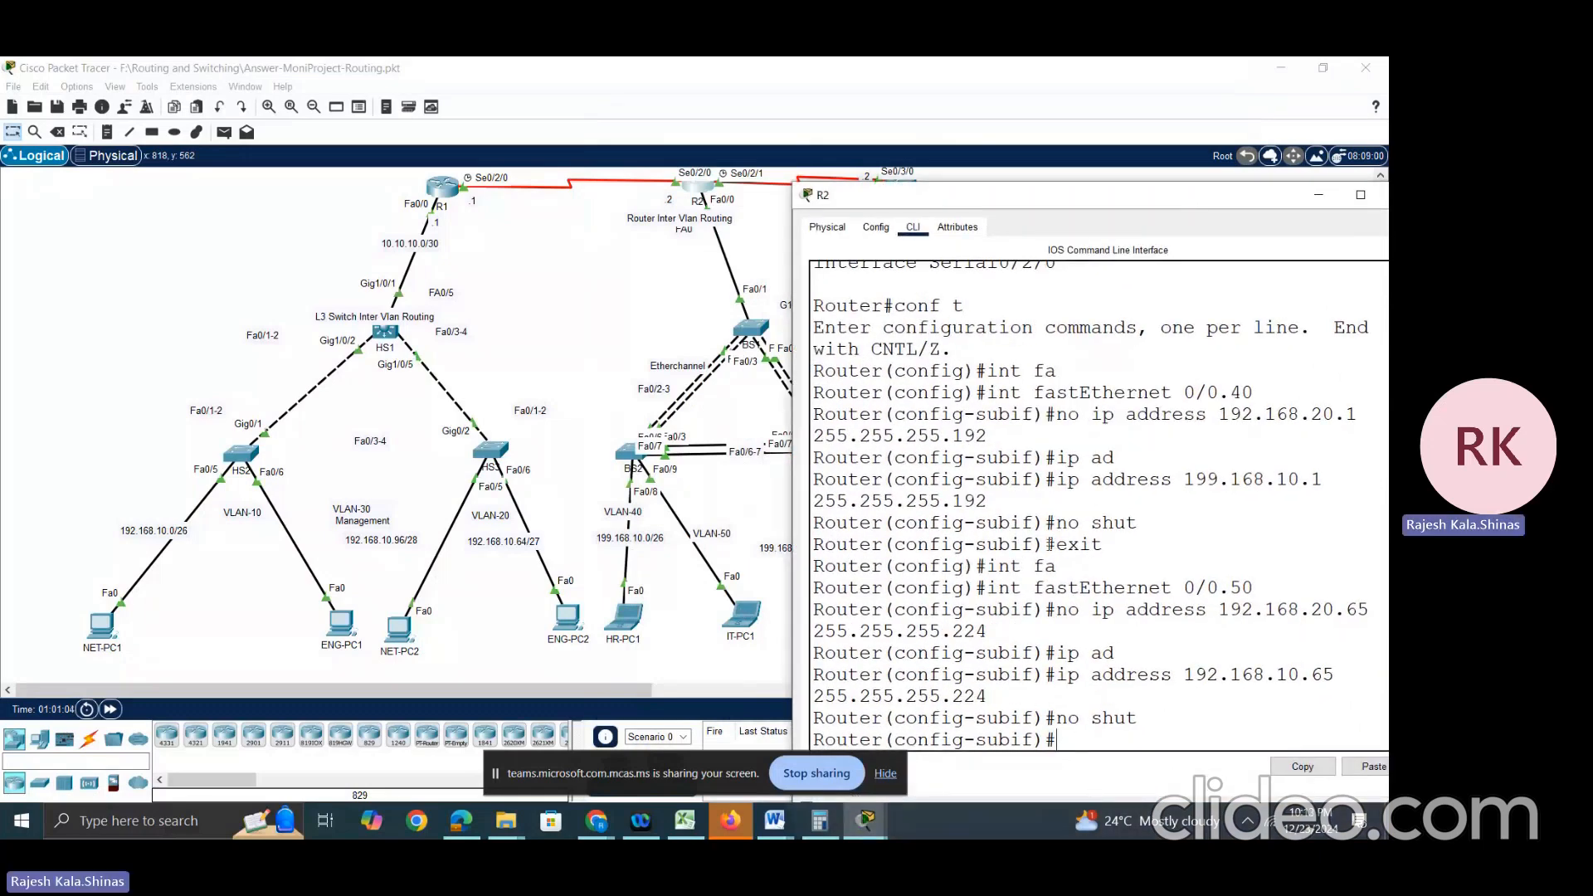
pyautogui.scroll(12, 1069, 435)
pyautogui.scroll(6, 1070, 436)
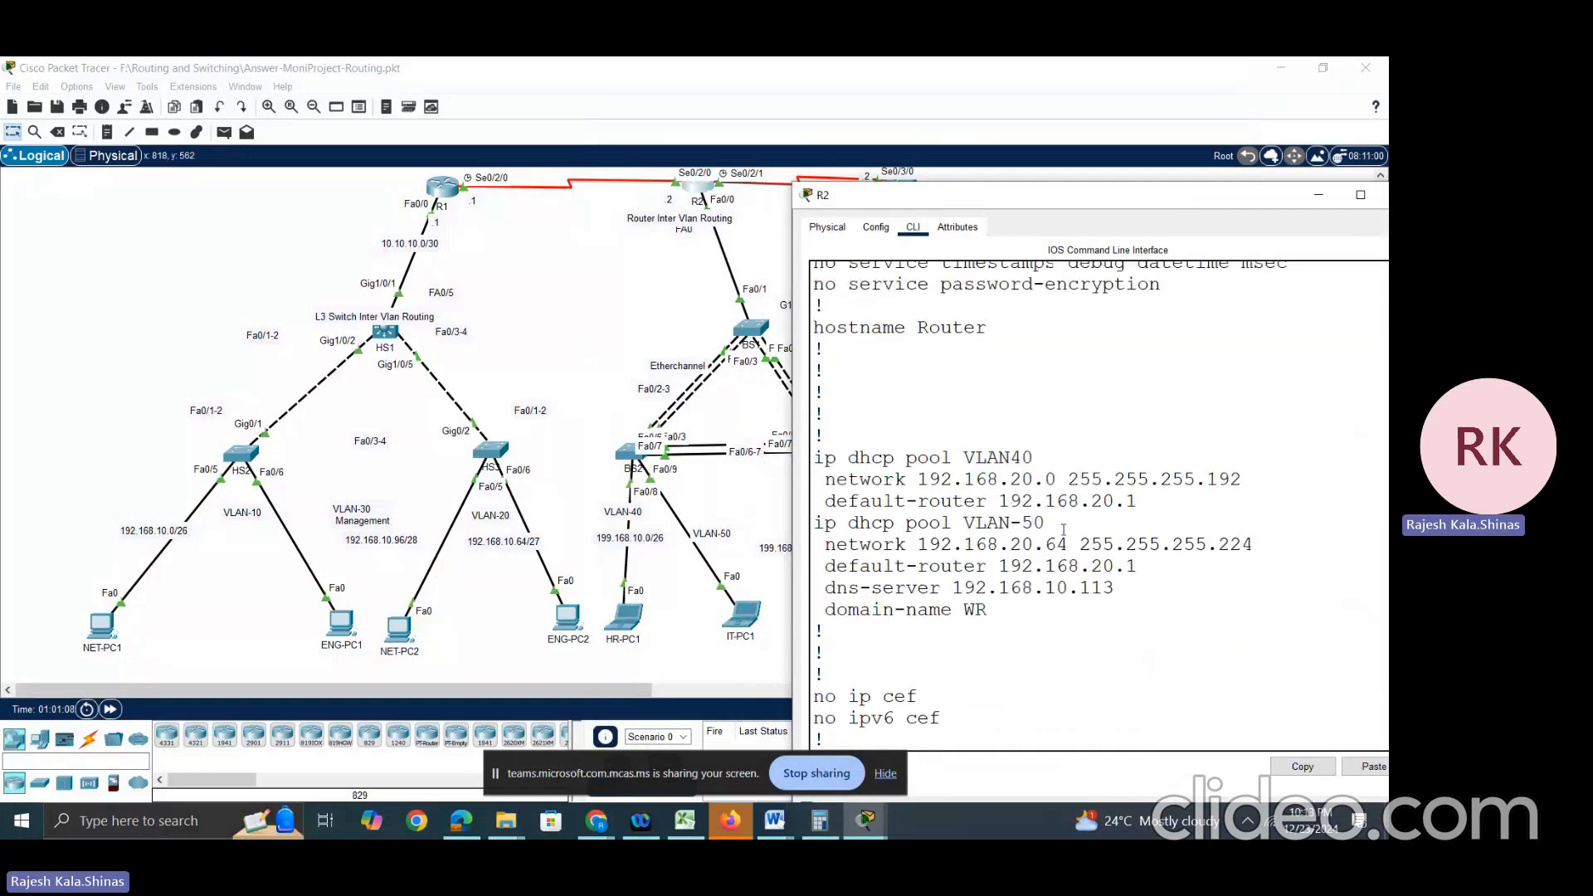
pyautogui.scroll(-10, 1069, 552)
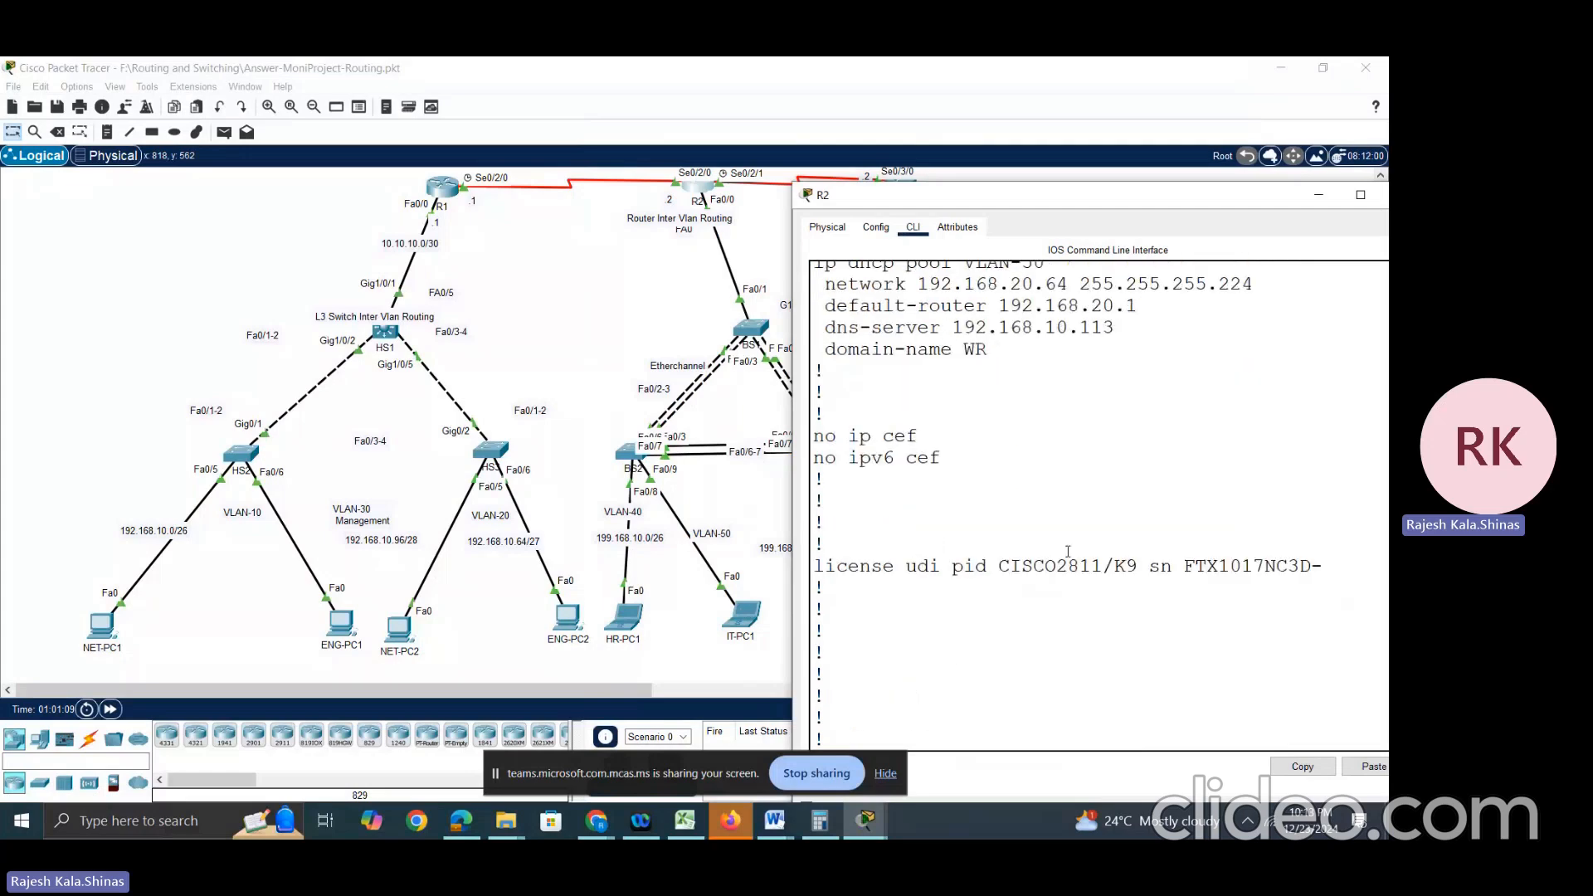
pyautogui.scroll(-3, 1069, 552)
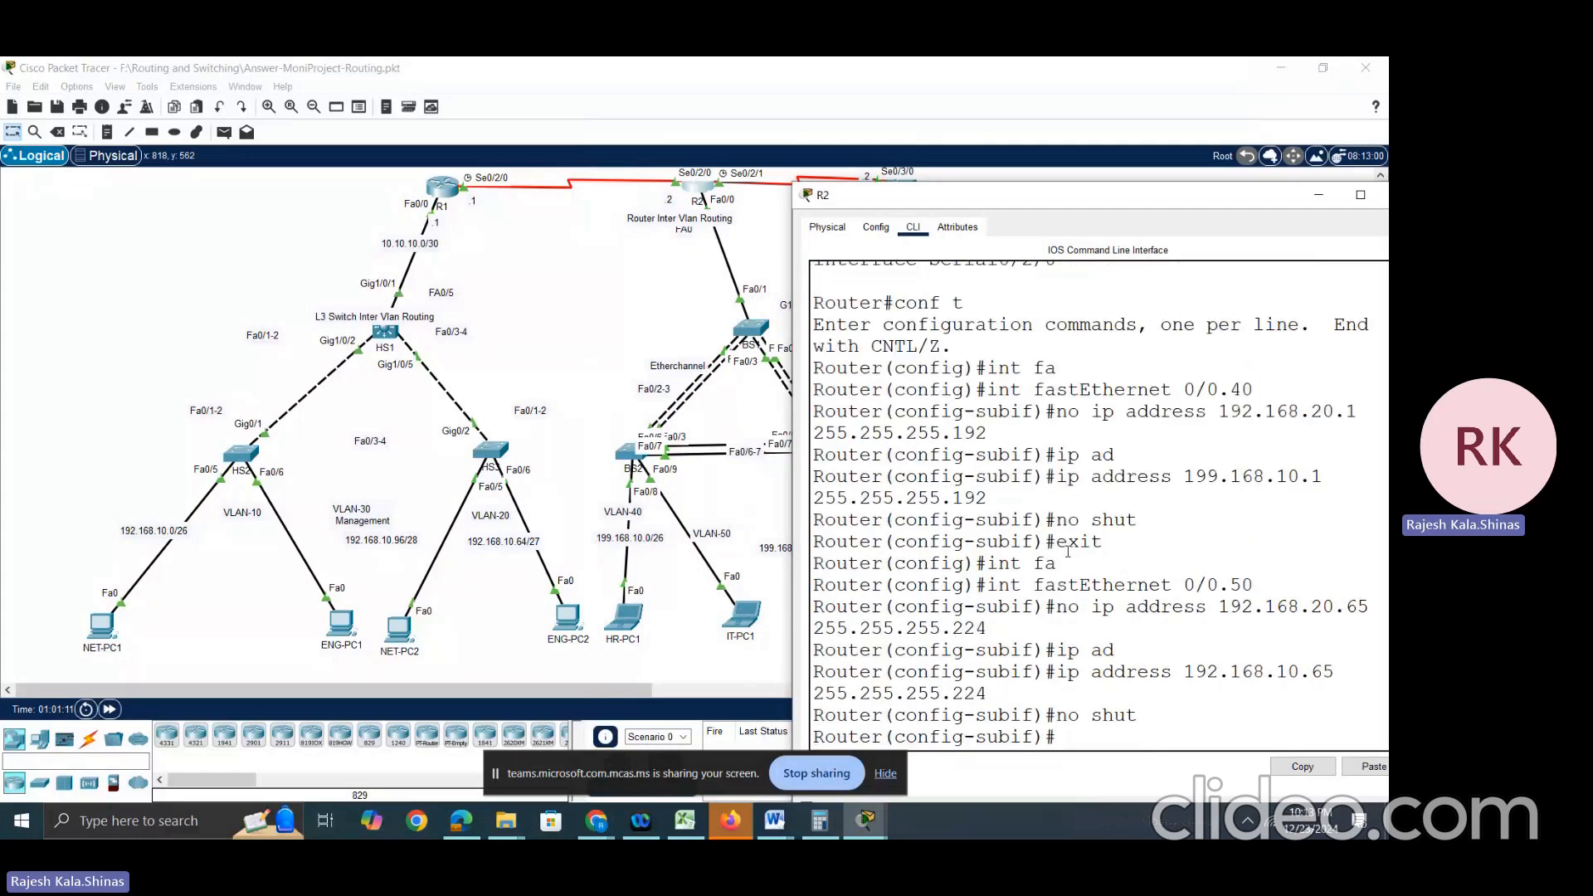
pyautogui.write('exit')
pyautogui.press('Return')
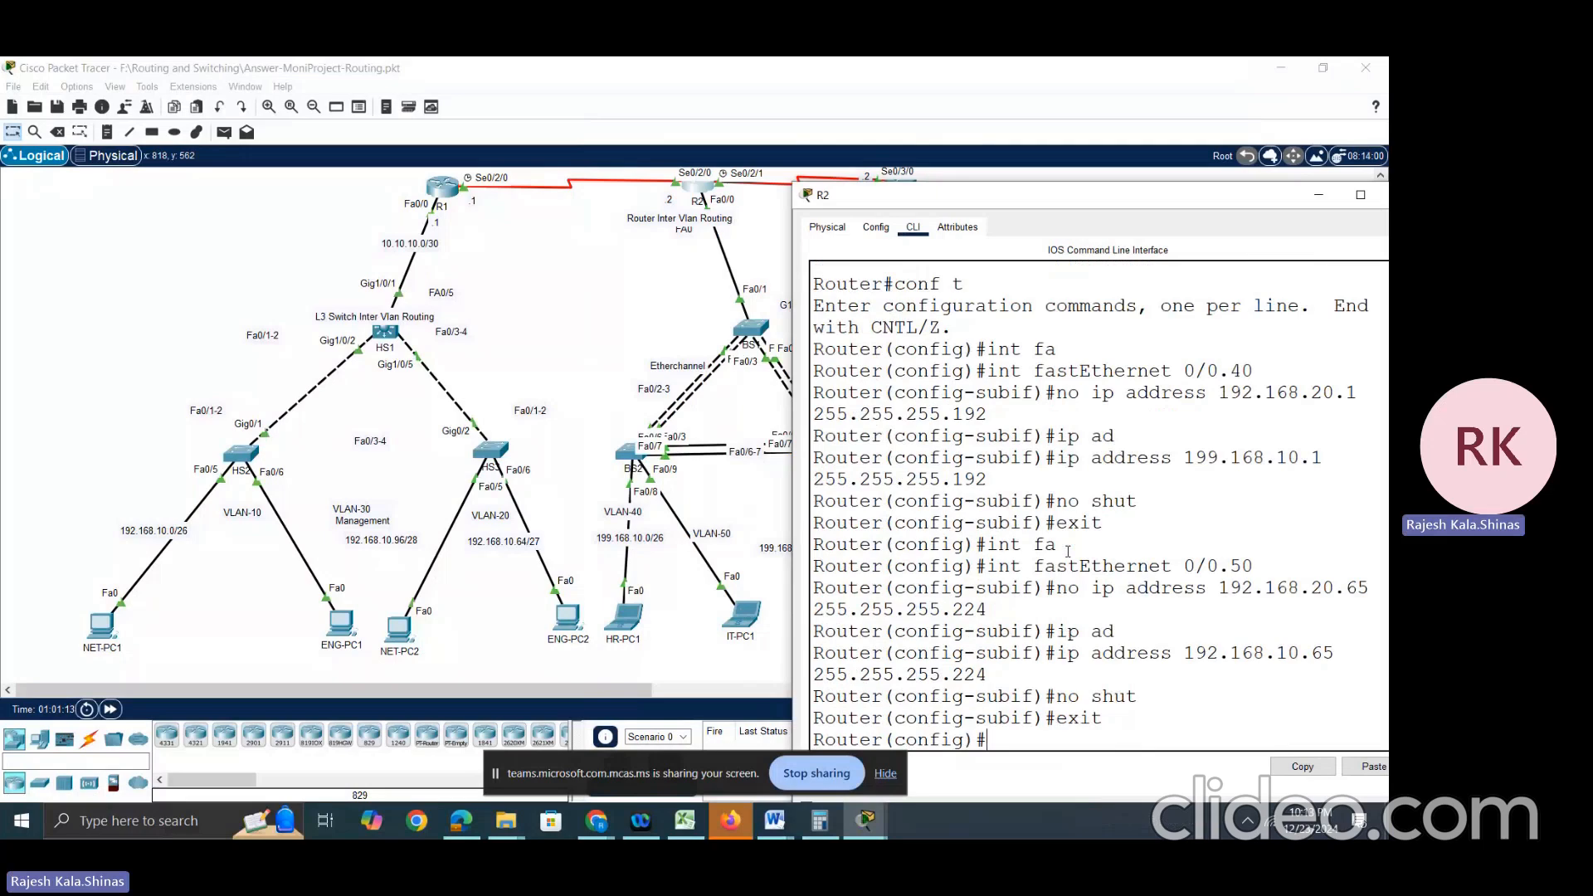
# Step: Remove the DHCP pool VLAN40 from R2, matching the pool name shown in the running configuration
pyautogui.write('ip dhc')
pyautogui.press('Tab')
pyautogui.write('p')
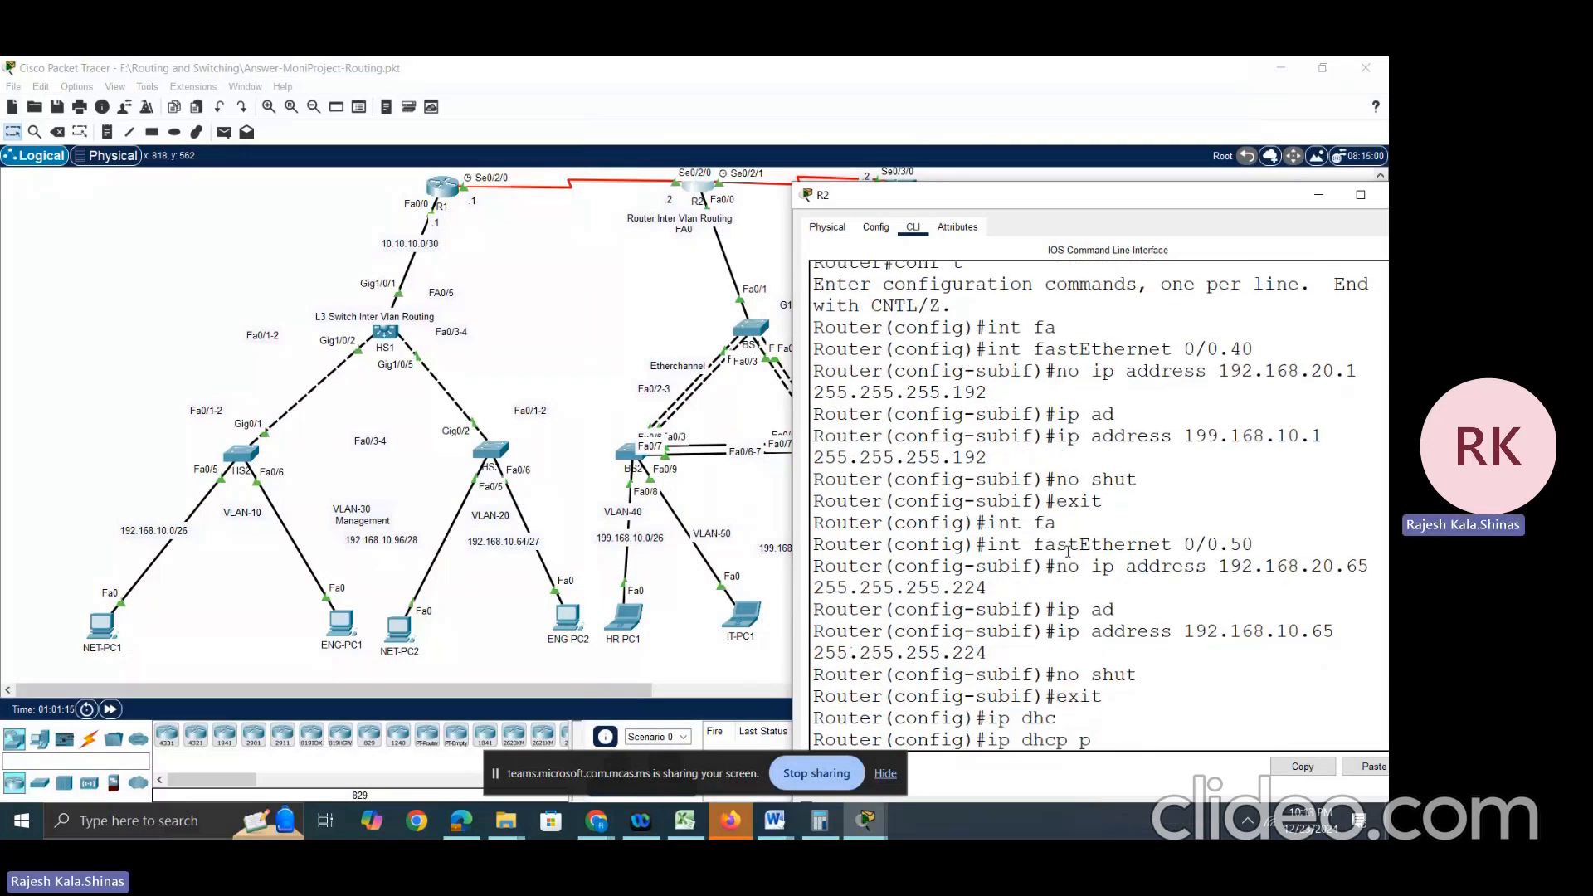
pyautogui.press('Tab')
pyautogui.scroll(1, 1029, 510)
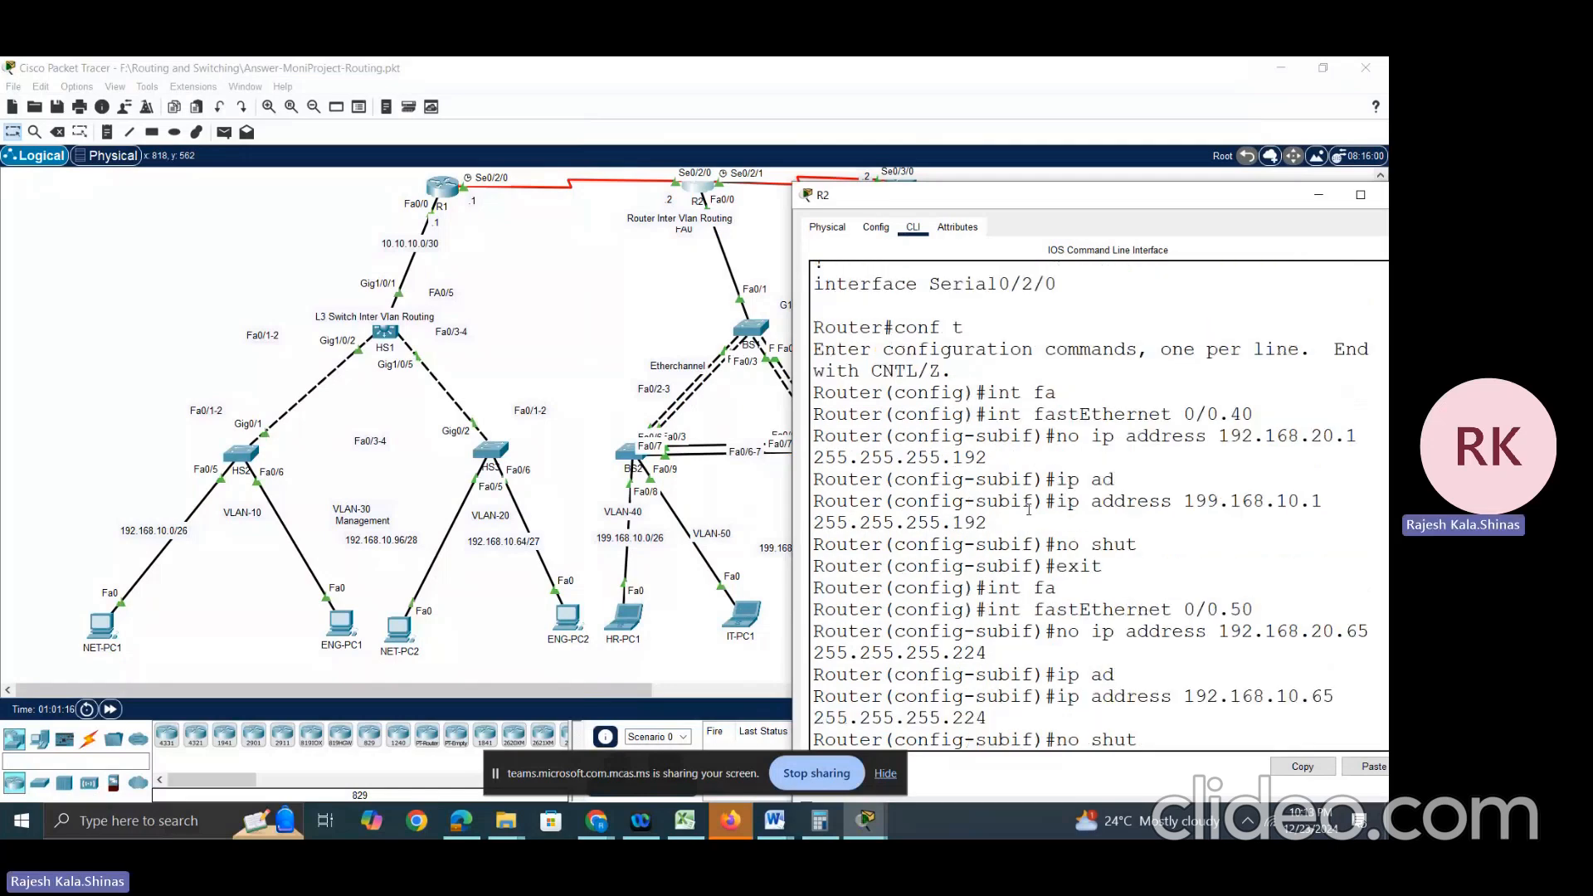
pyautogui.scroll(10, 1029, 509)
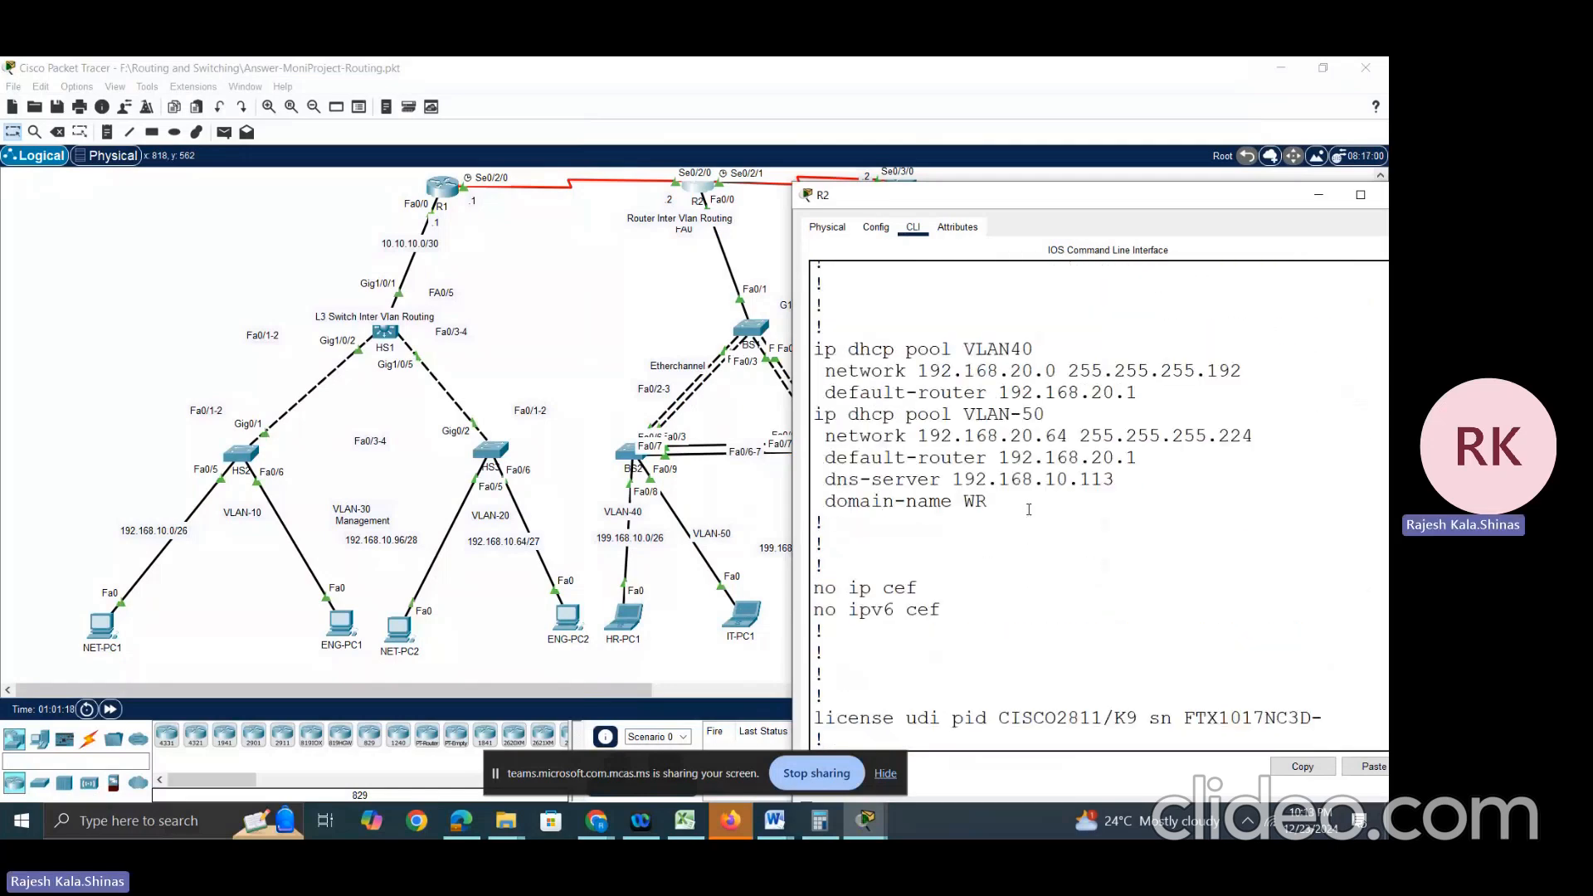
pyautogui.scroll(5, 1028, 509)
pyautogui.scroll(-7, 1028, 509)
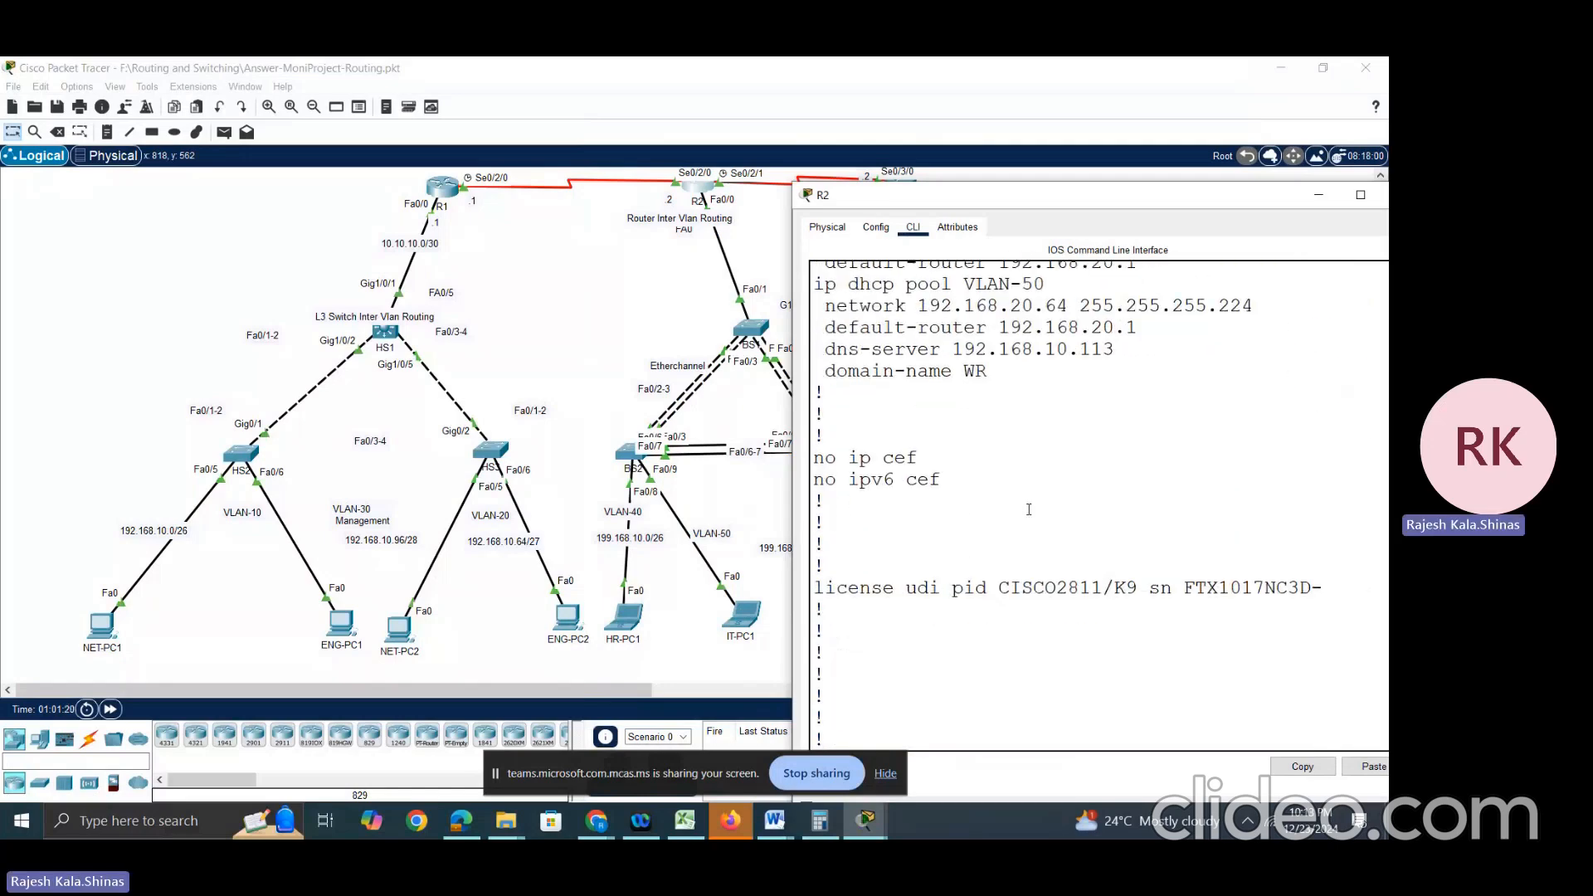
pyautogui.scroll(2, 1029, 509)
pyautogui.scroll(-5, 1028, 509)
pyautogui.scroll(-15, 1029, 510)
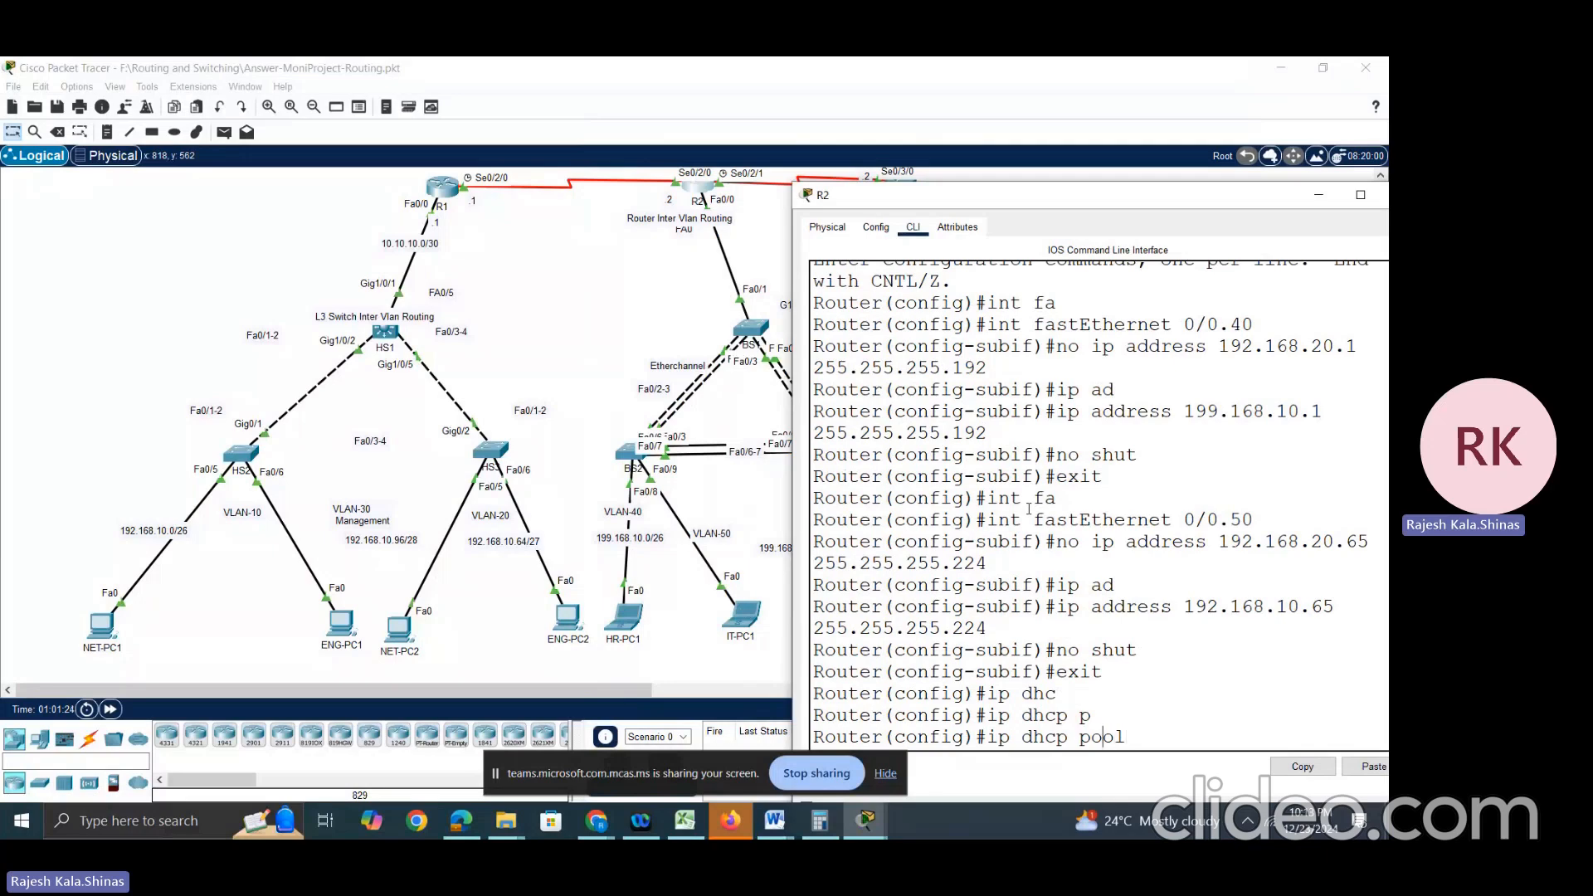
pyautogui.write('no ')
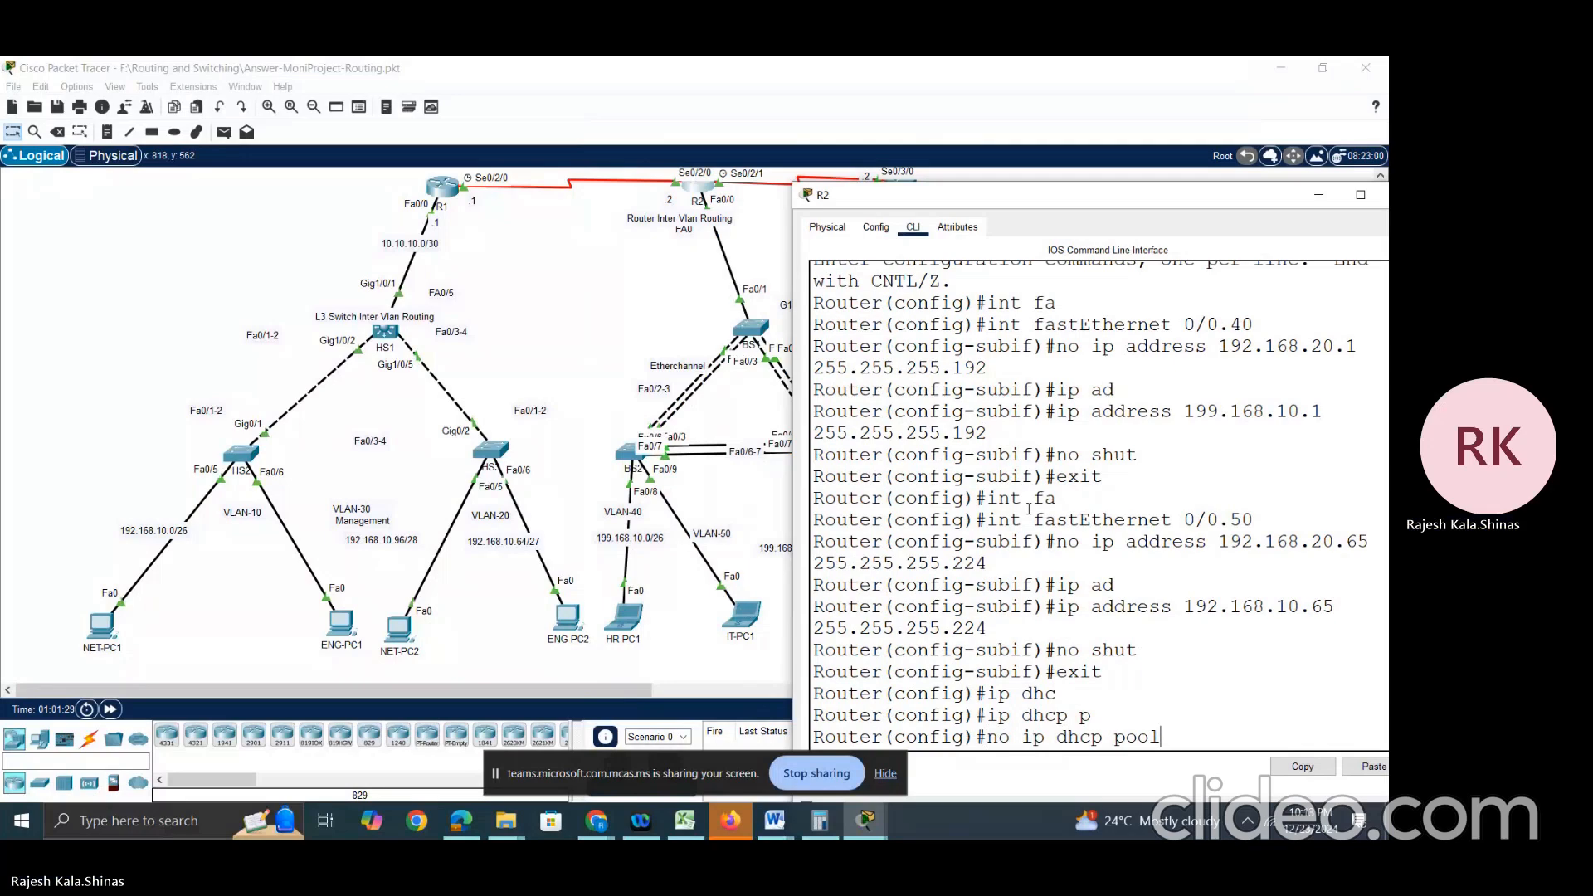
pyautogui.write(' VLAN40')
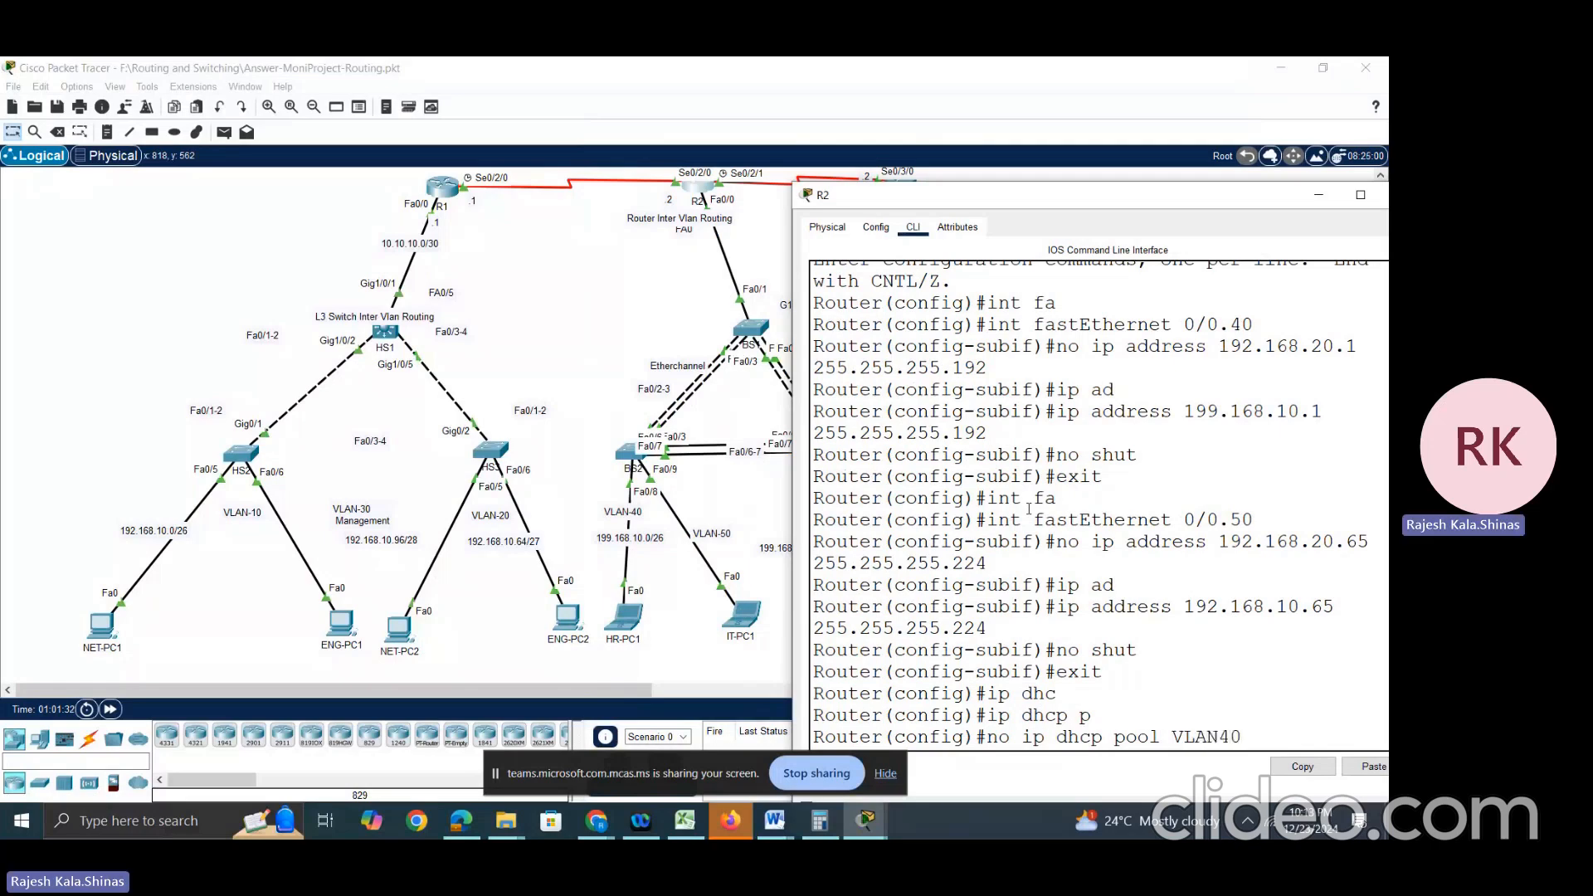
pyautogui.press('Return')
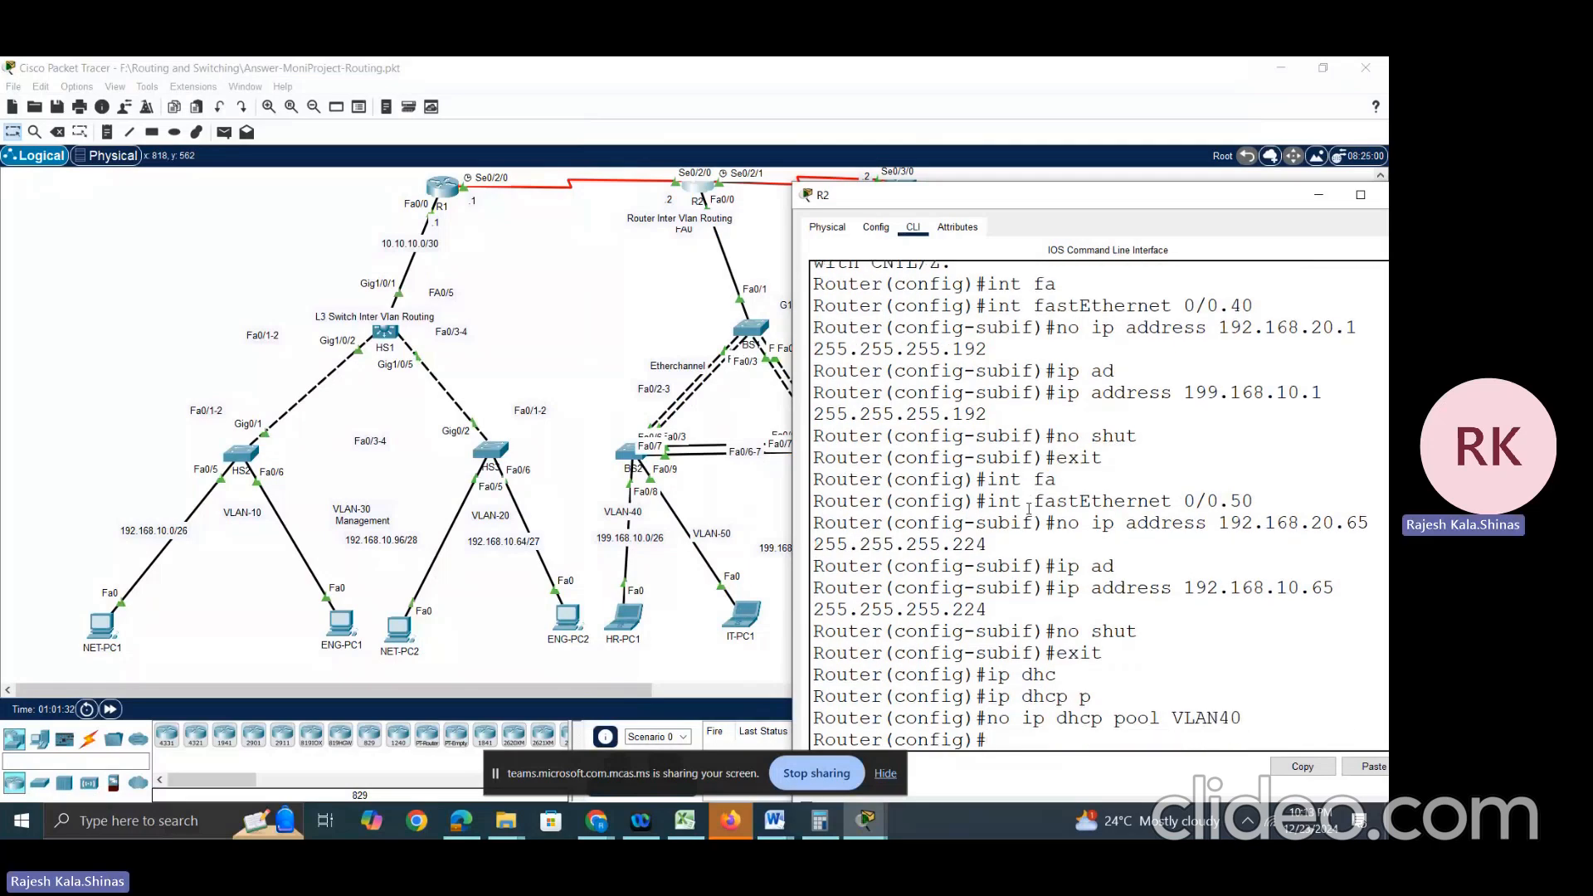
# Step: Remove the DHCP pool VLAN-50 from R2 by adapting the previous removal command
pyautogui.press('Up')
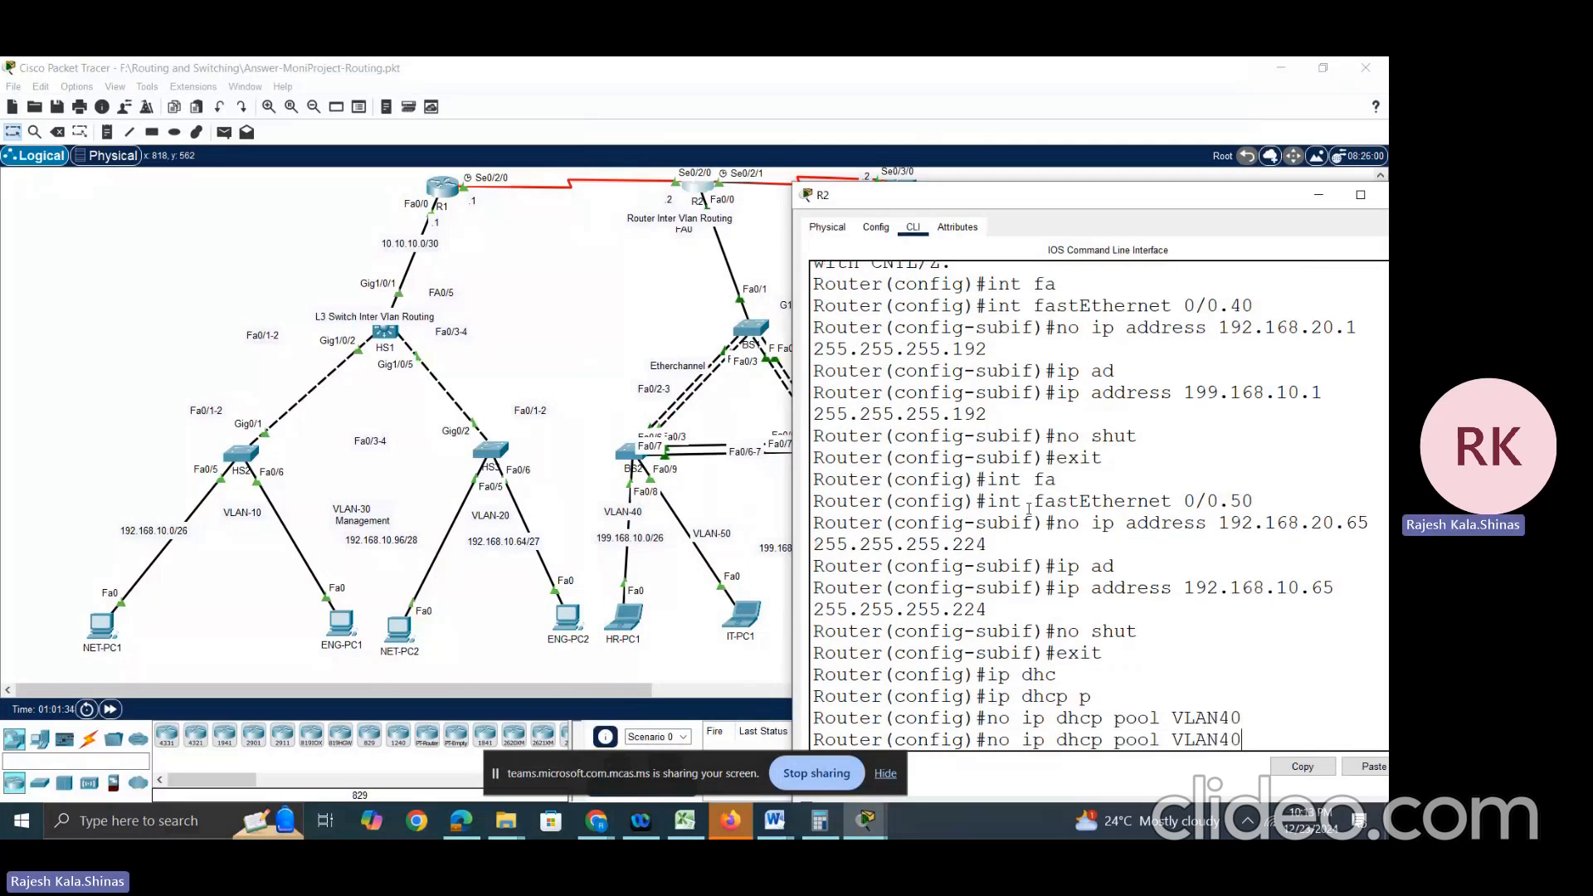
pyautogui.press('BackSpace')
pyautogui.press('BackSpace')
pyautogui.press('BackSpace')
pyautogui.write('N-50')
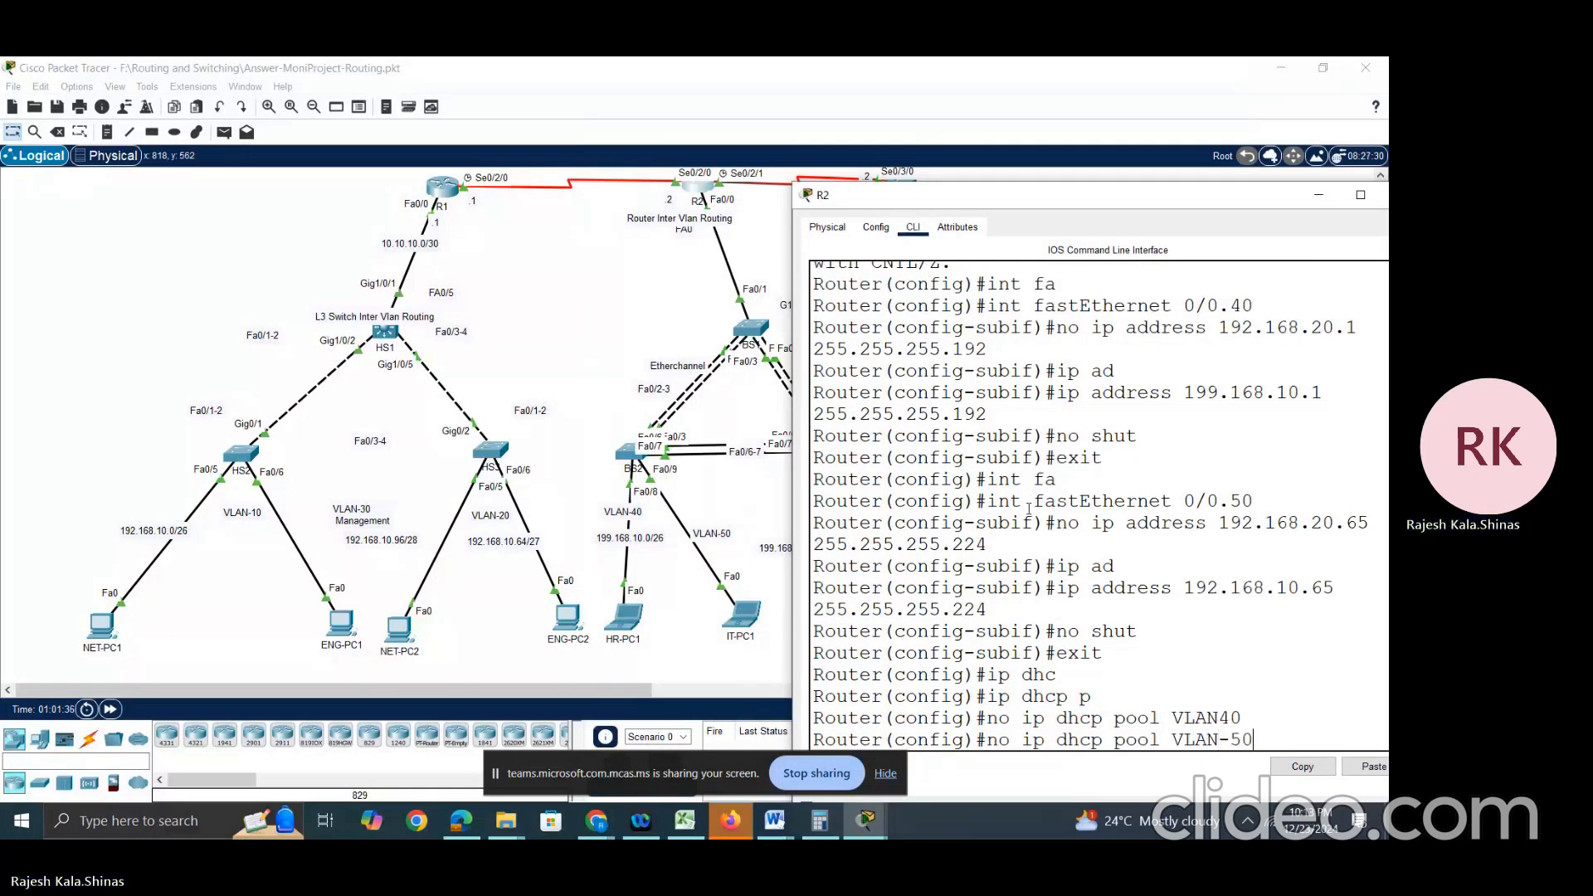
pyautogui.press('Return')
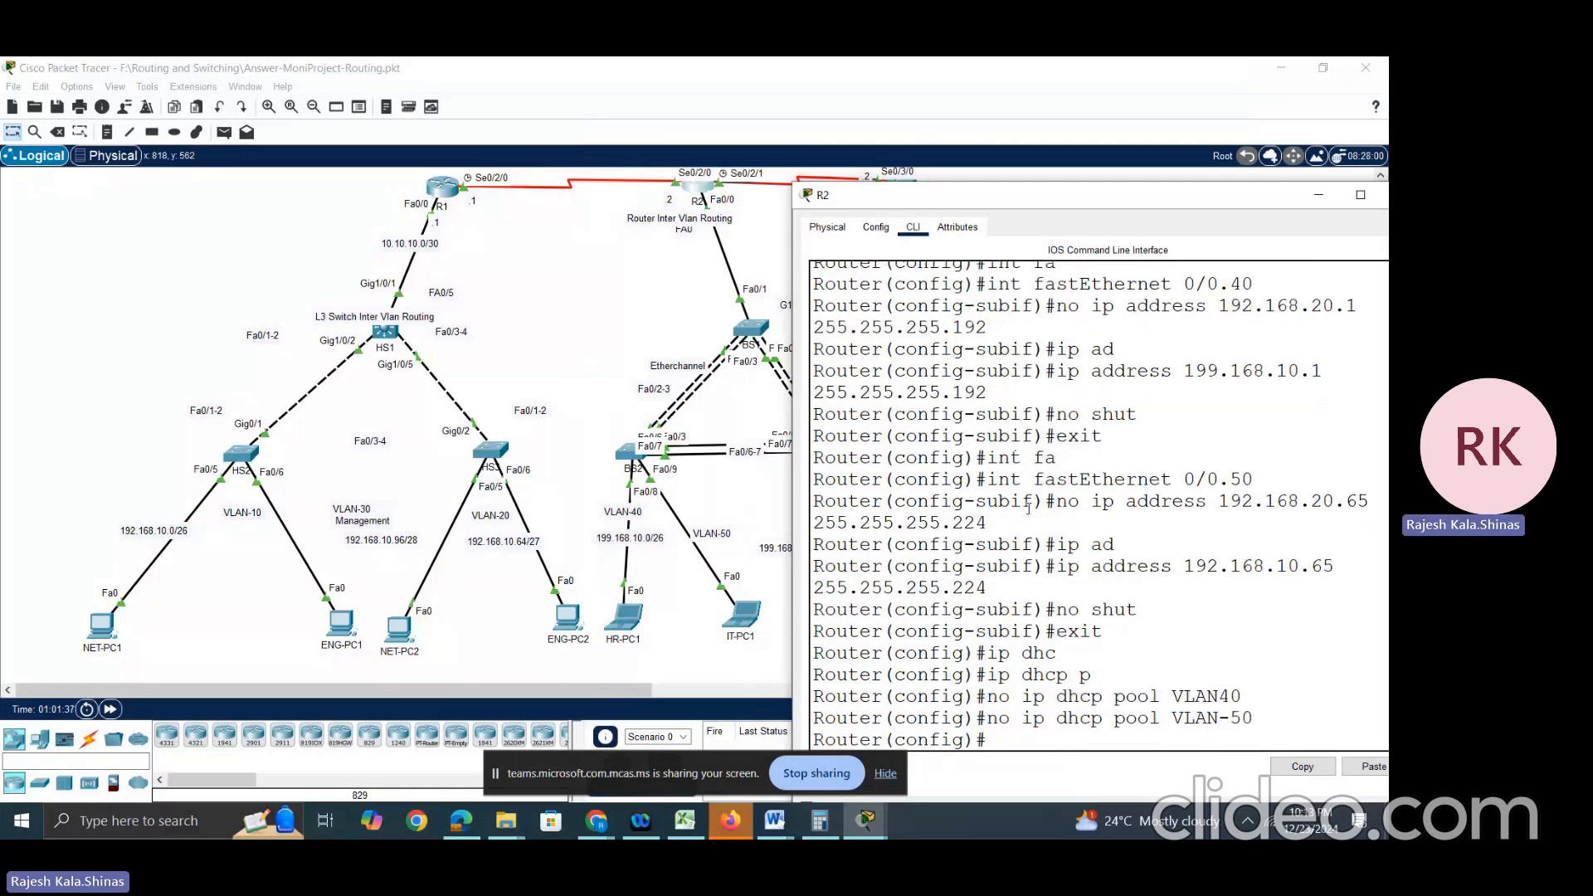
# Step: Create a DHCP pool named VLAN-40 on R2 and enter its configuration
pyautogui.write('ip dhcp pool VLAN')
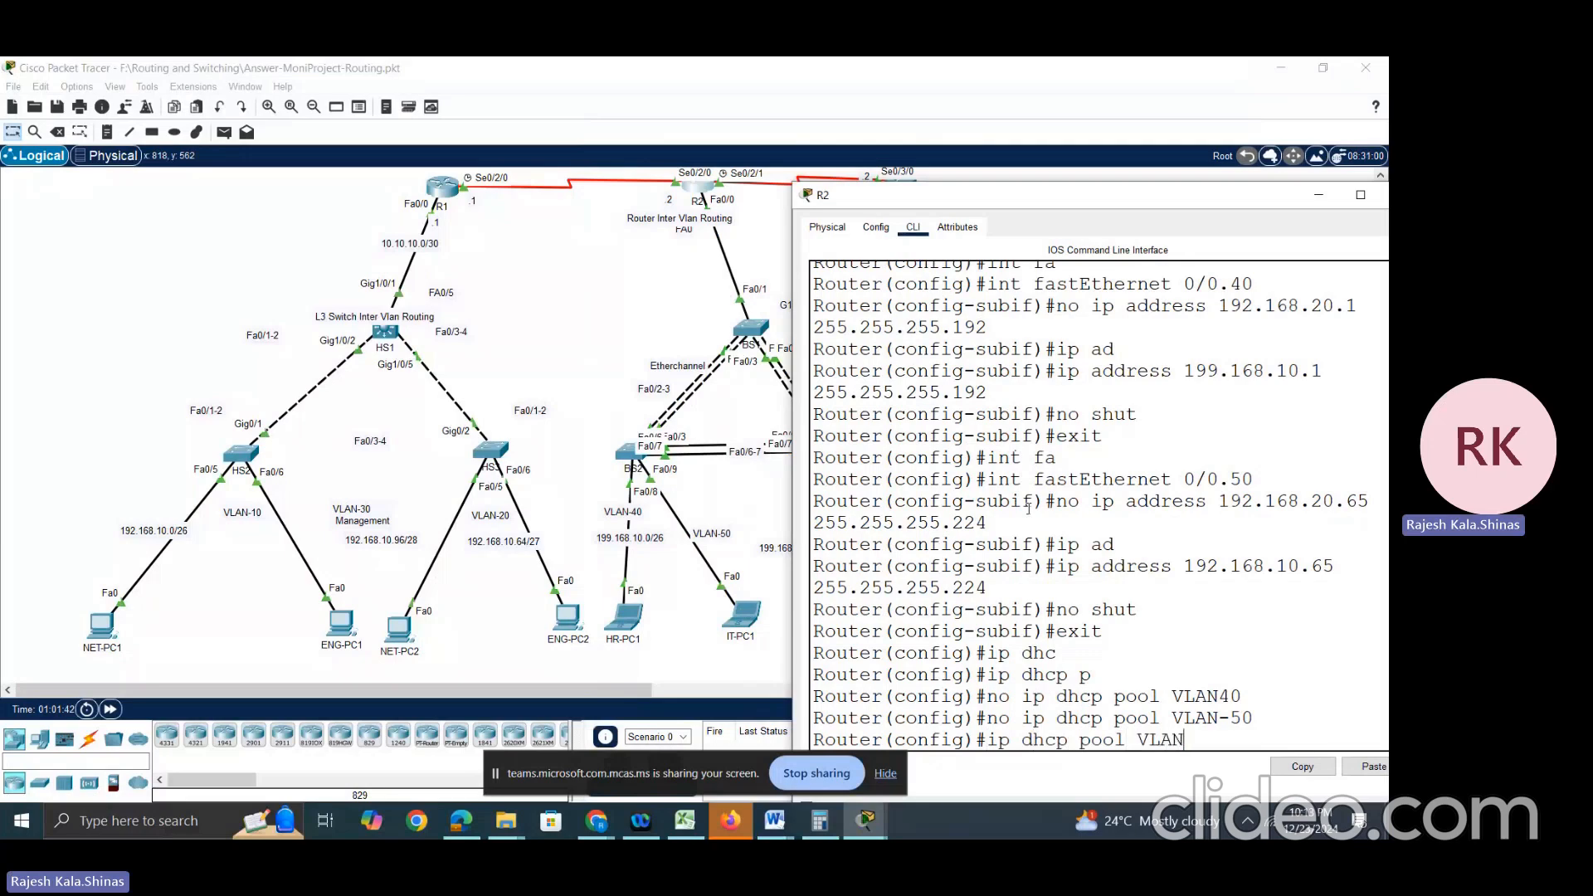
pyautogui.write(' 40')
pyautogui.press('Return')
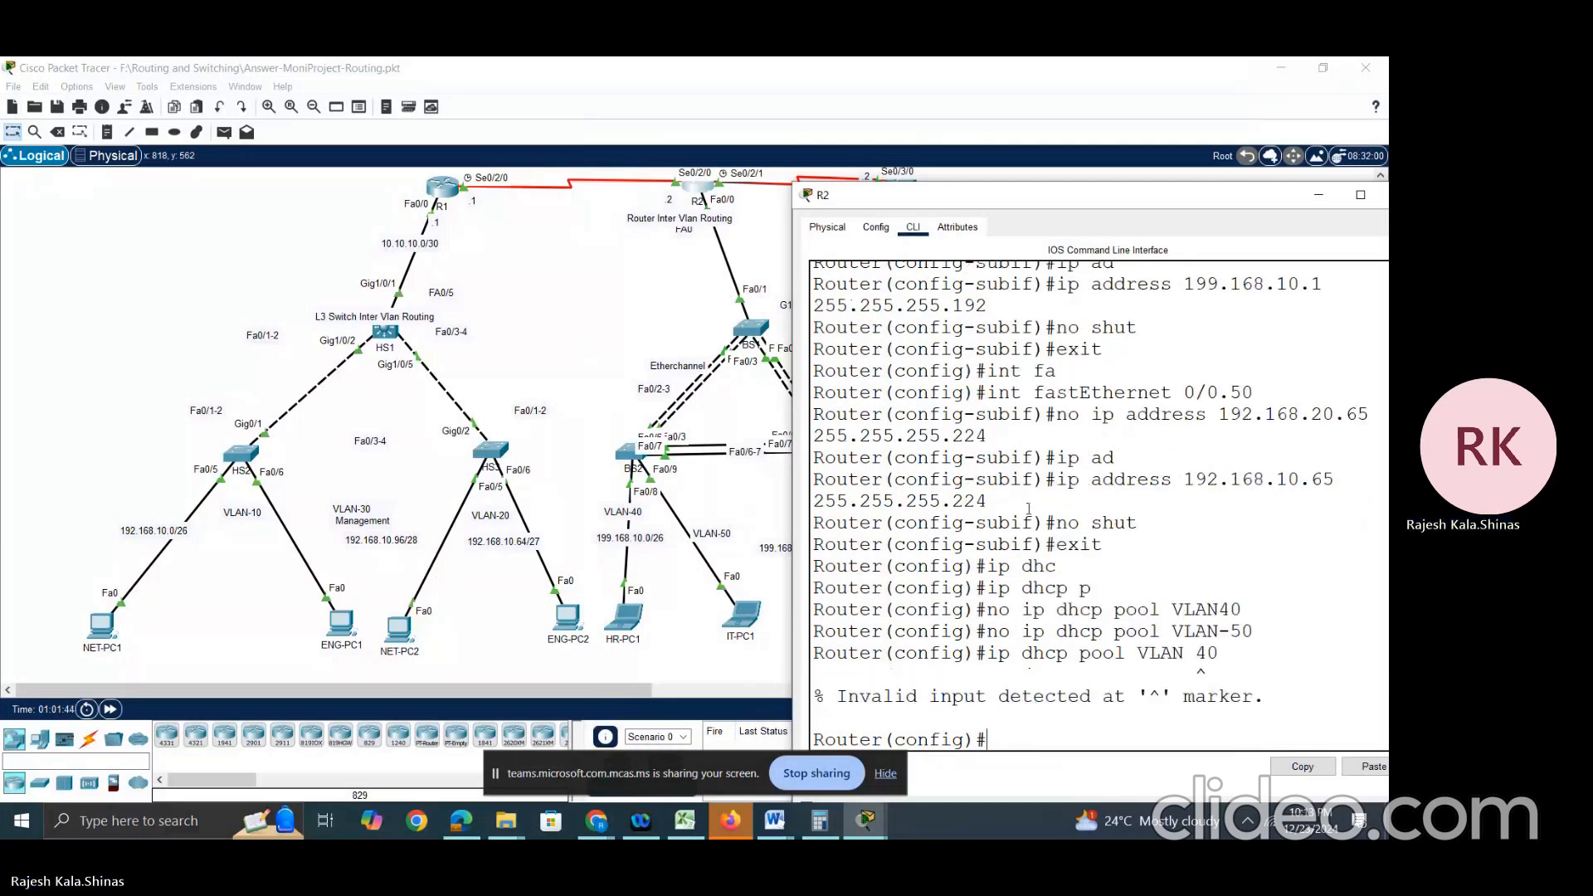
pyautogui.press('Up')
pyautogui.press('BackSpace')
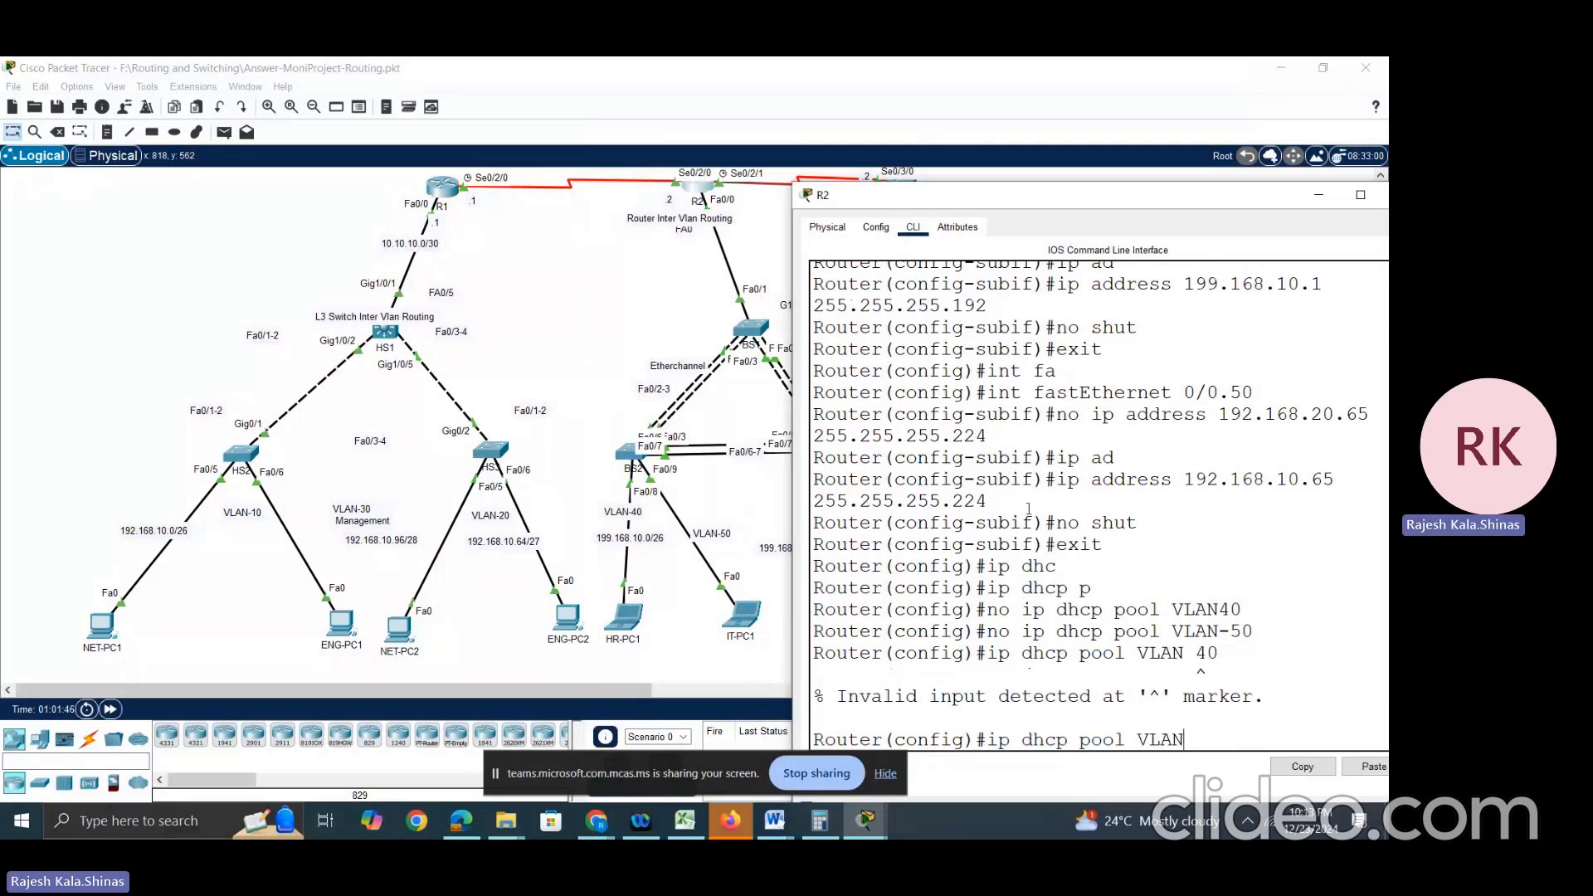
pyautogui.write('-40')
pyautogui.press('Return')
# Step: Set the VLAN-40 DHCP pool's network to 199.168.10.0 with mask 255.255.255.192
pyautogui.write('NET')
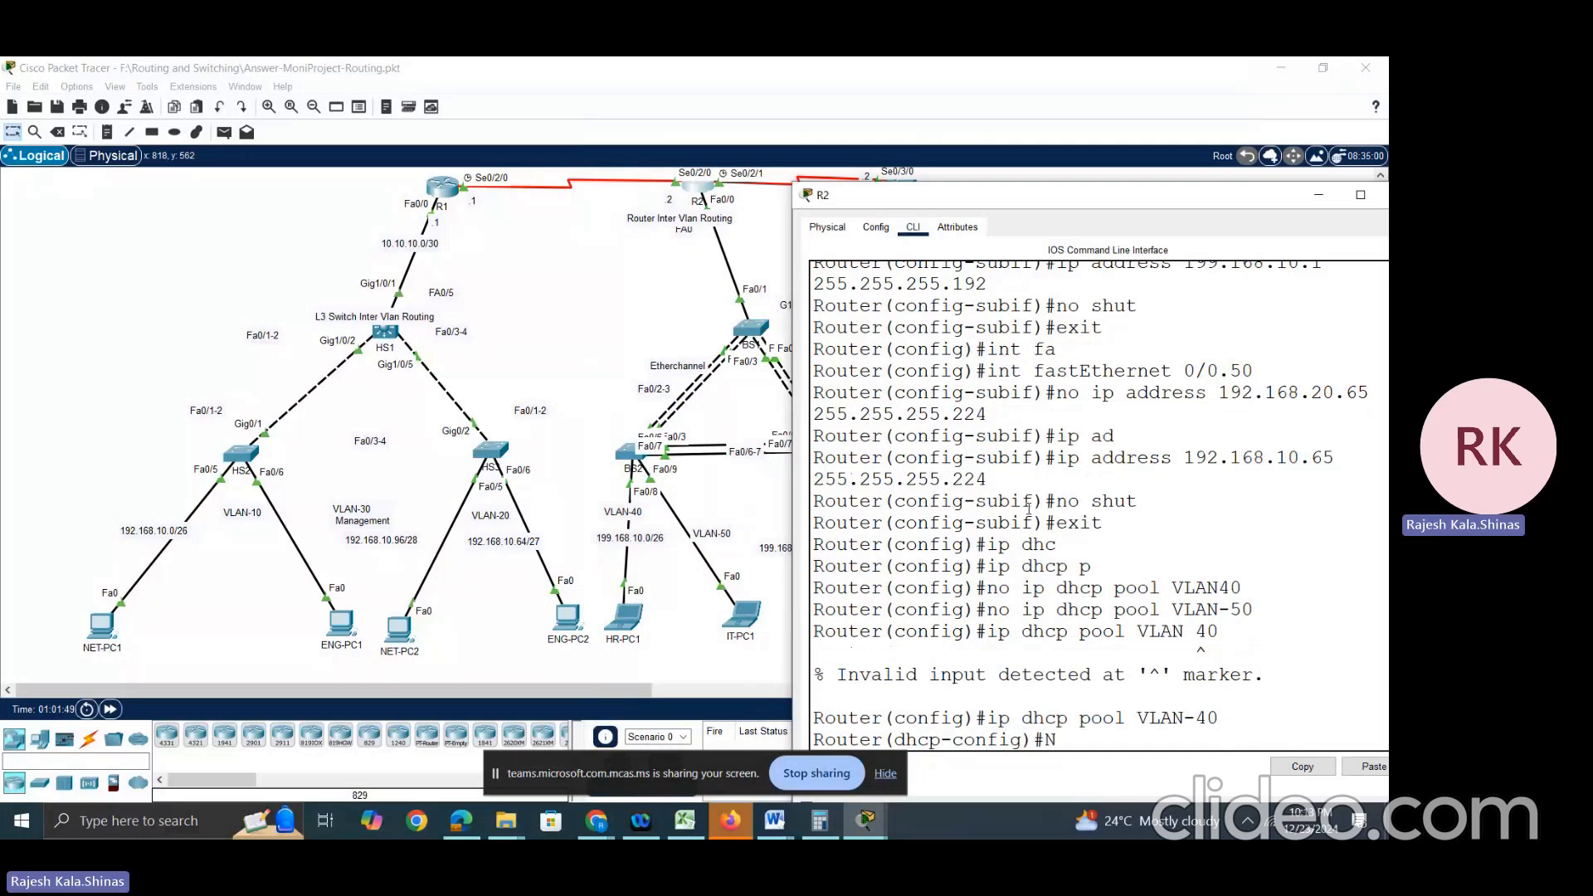
pyautogui.press('Tab')
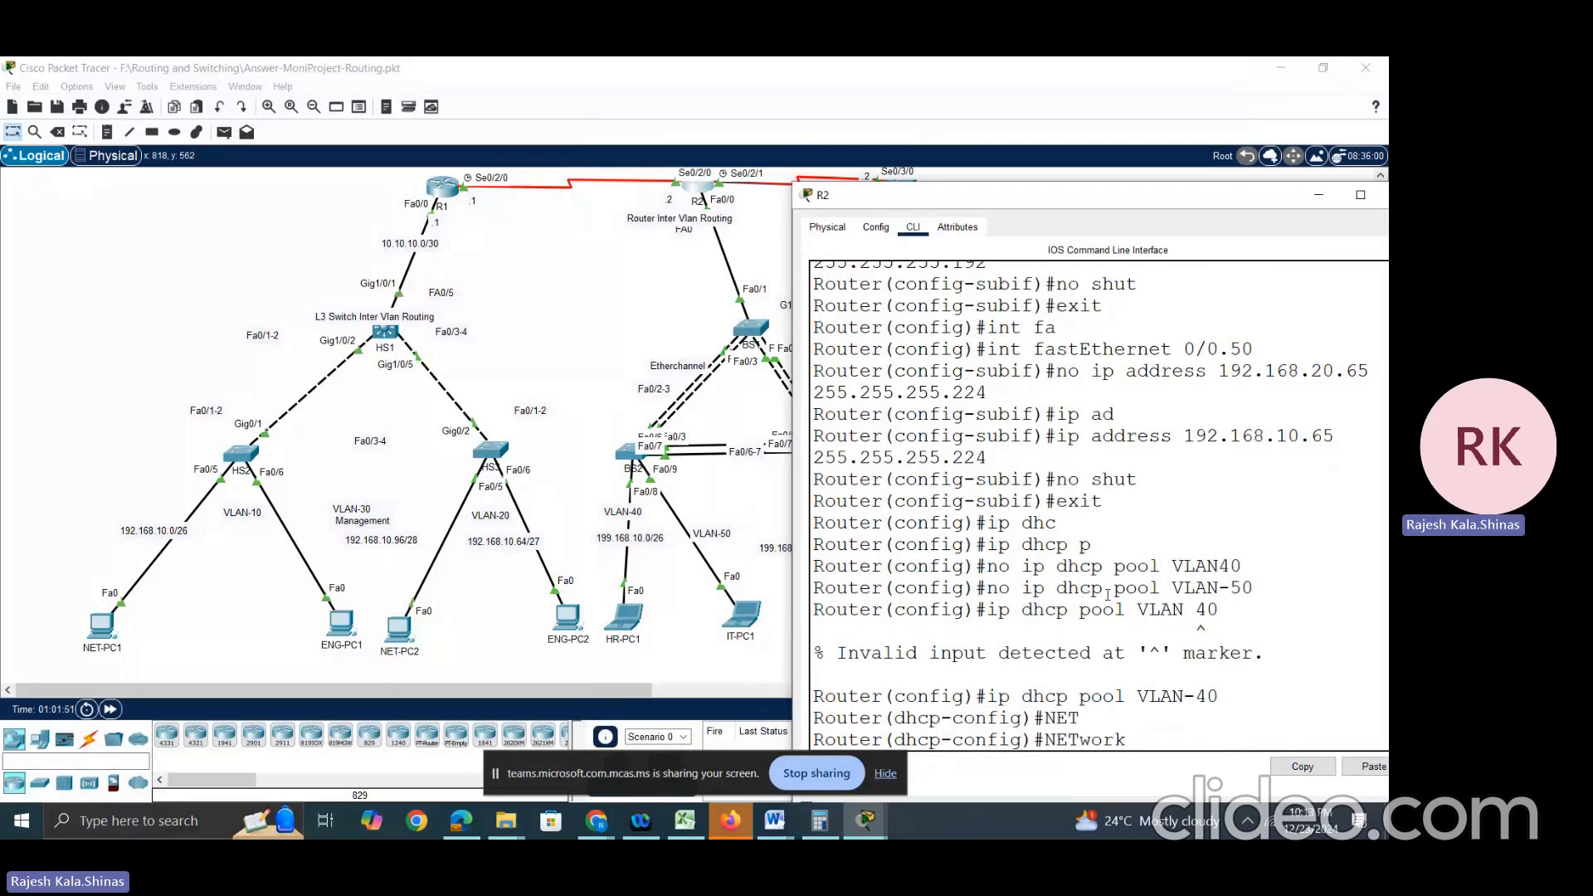
pyautogui.scroll(4, 1158, 402)
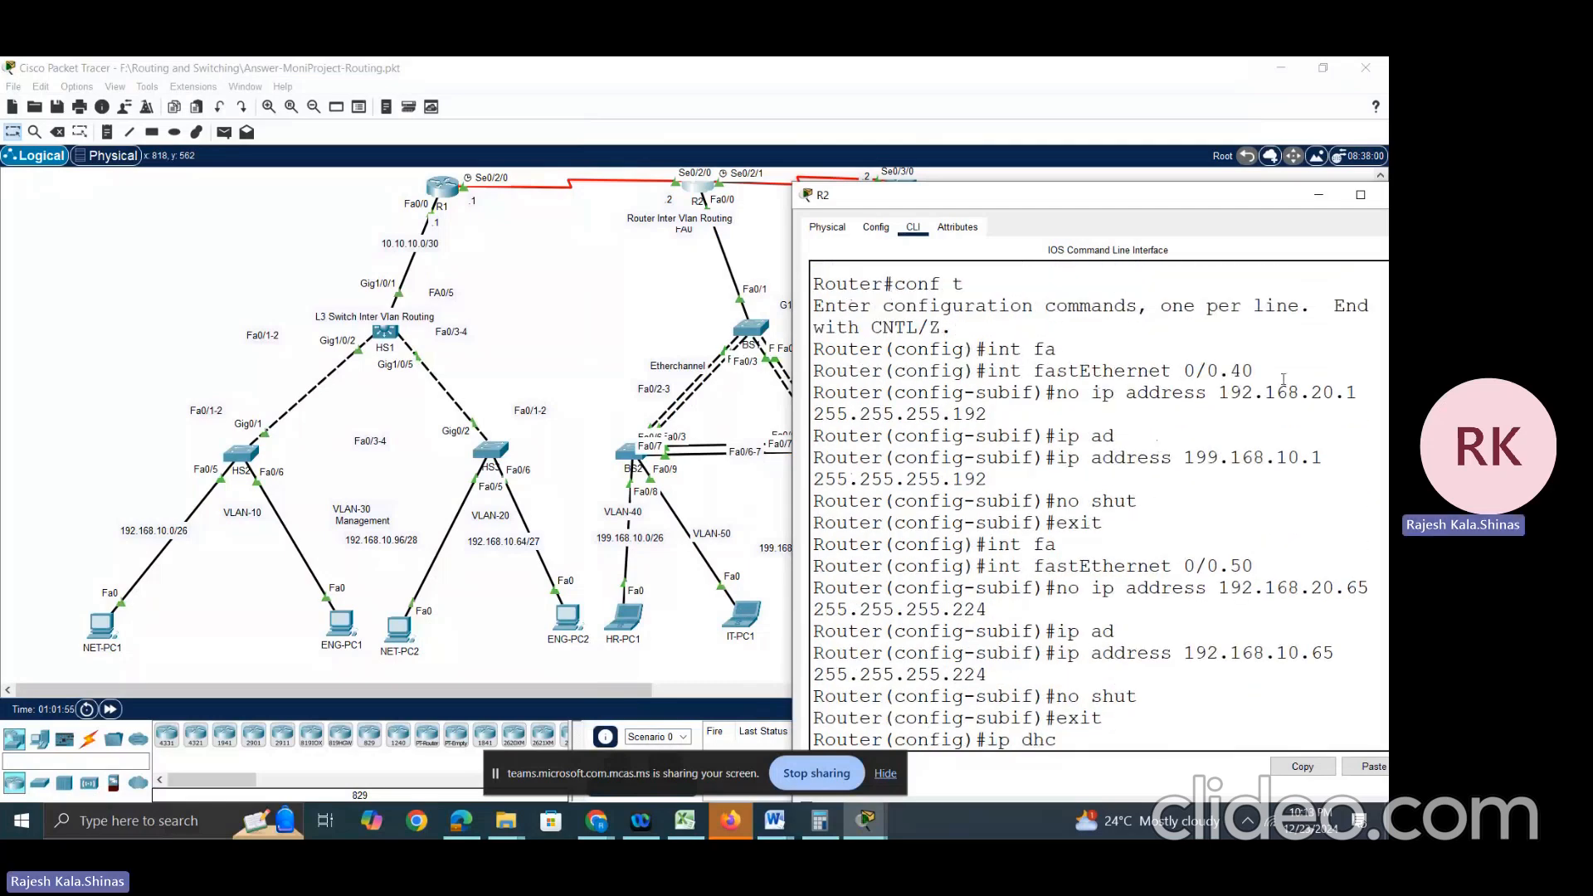
pyautogui.moveTo(1223, 393); pyautogui.dragTo(1361, 398)
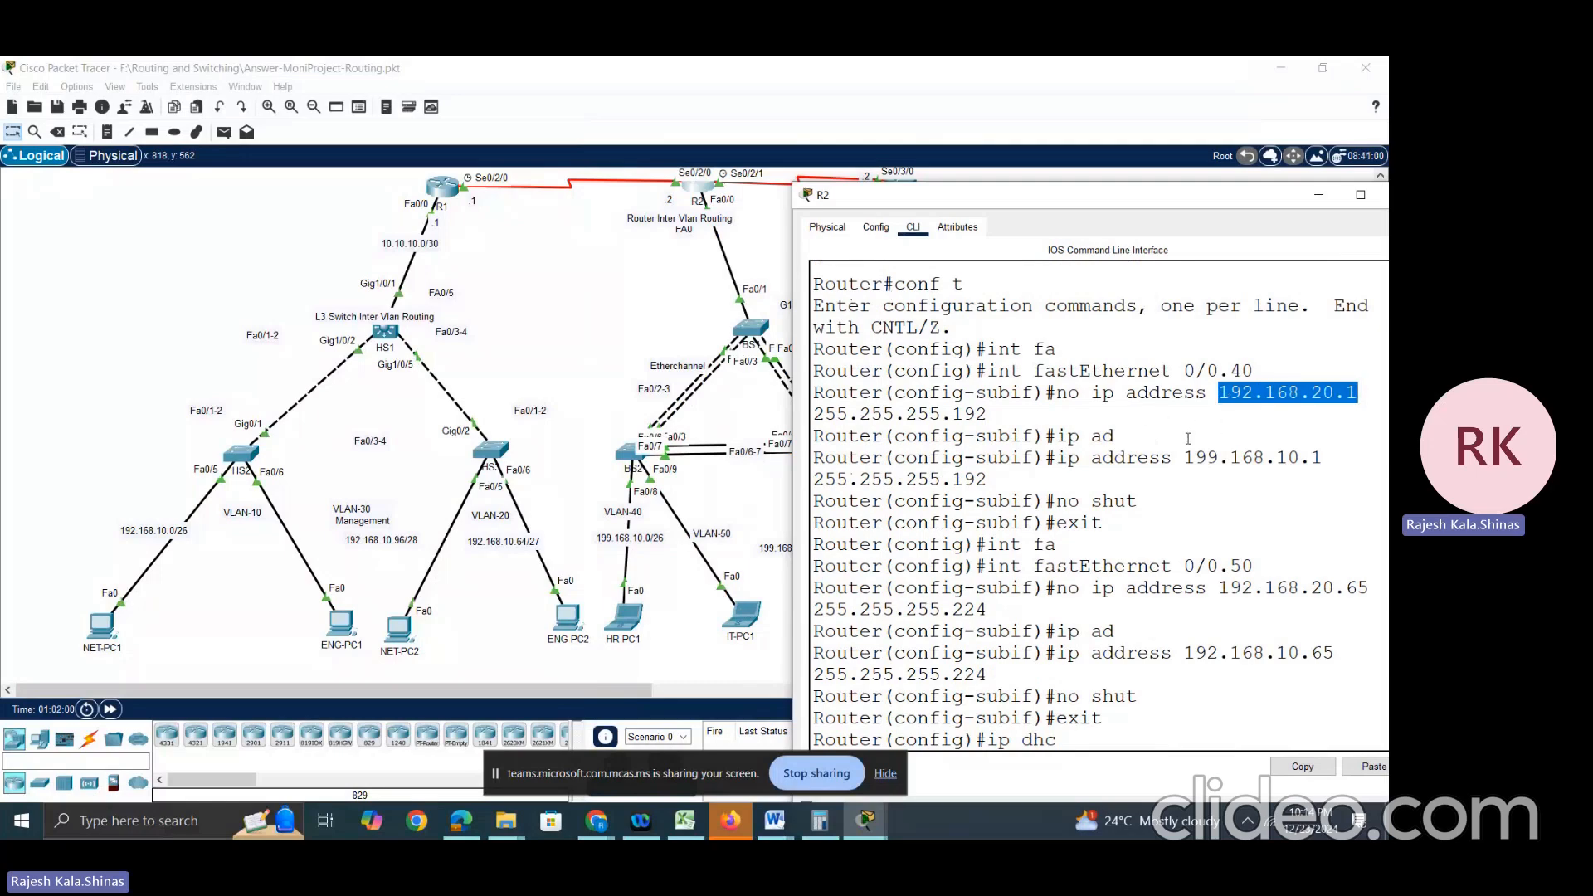
pyautogui.moveTo(1184, 457); pyautogui.dragTo(1333, 459)
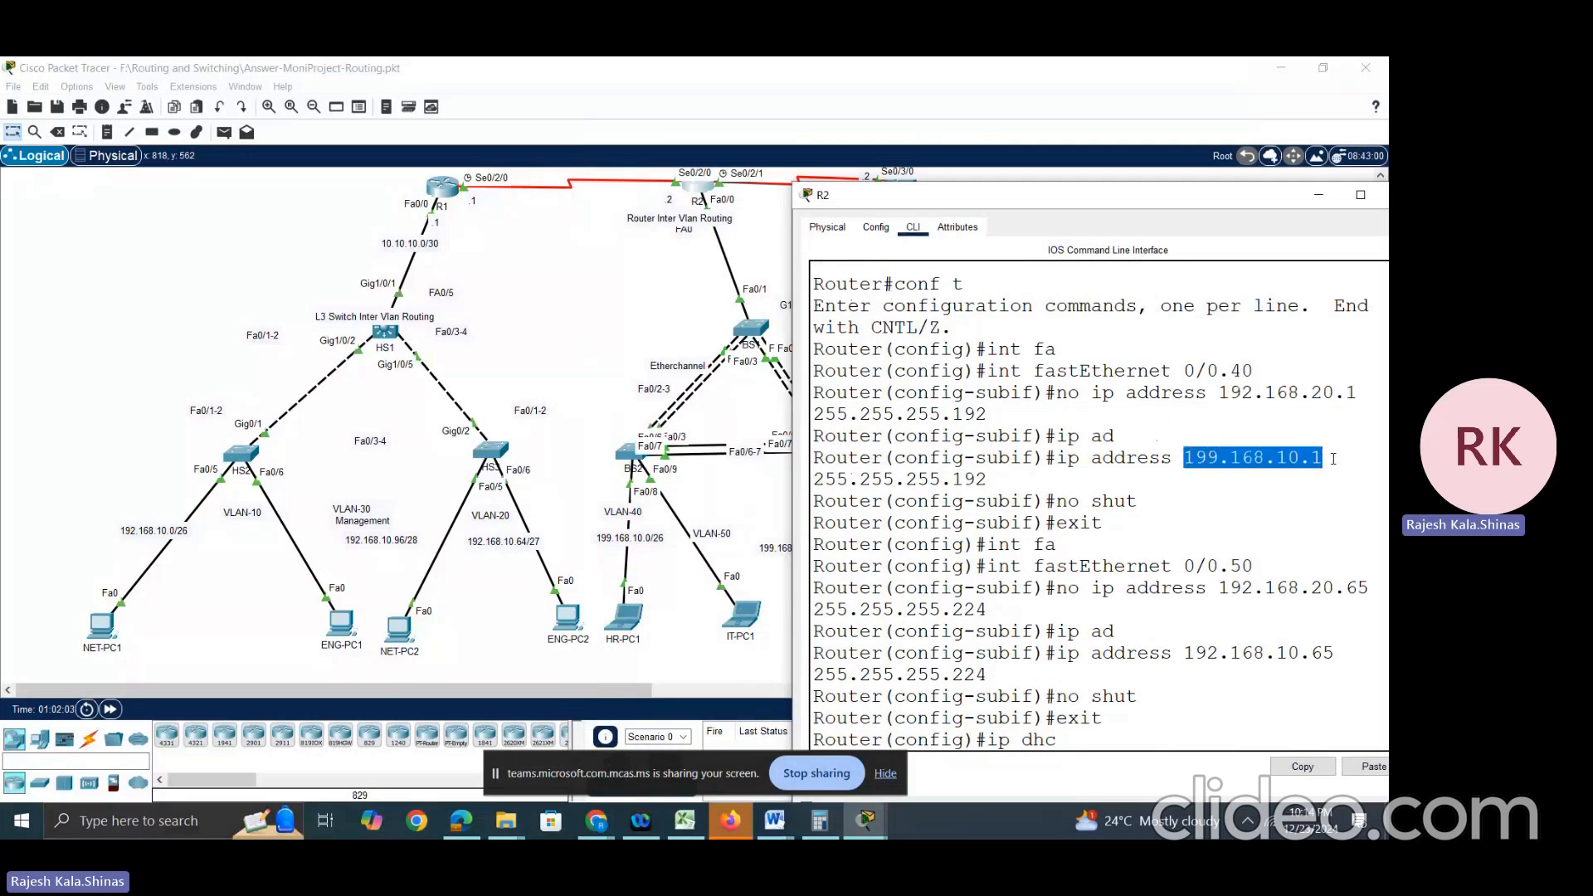
pyautogui.scroll(-4, 1277, 474)
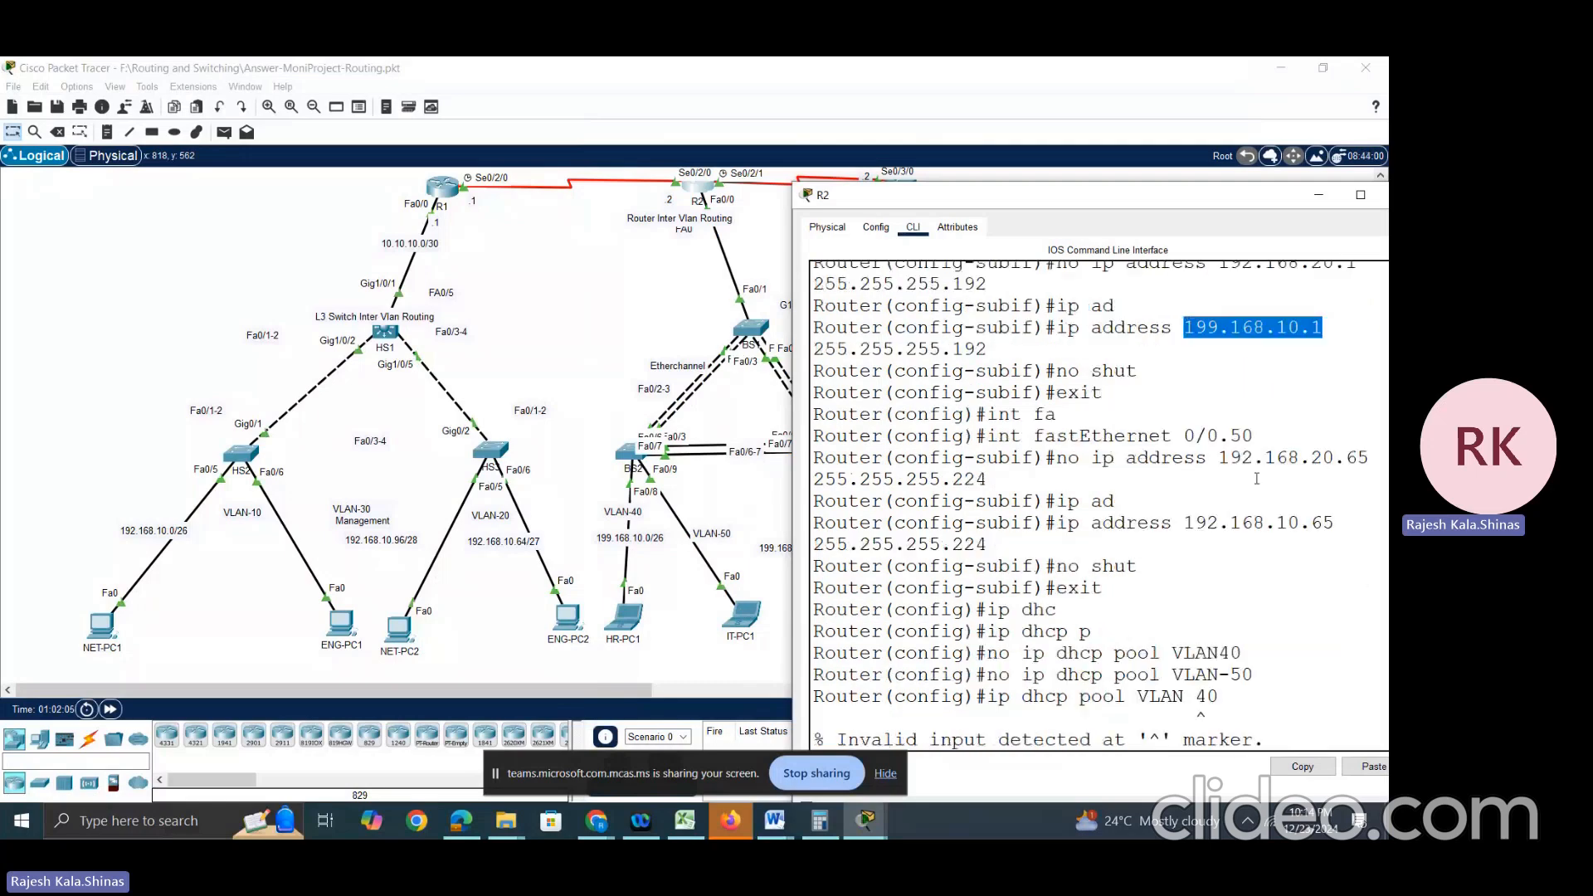
pyautogui.write('199')
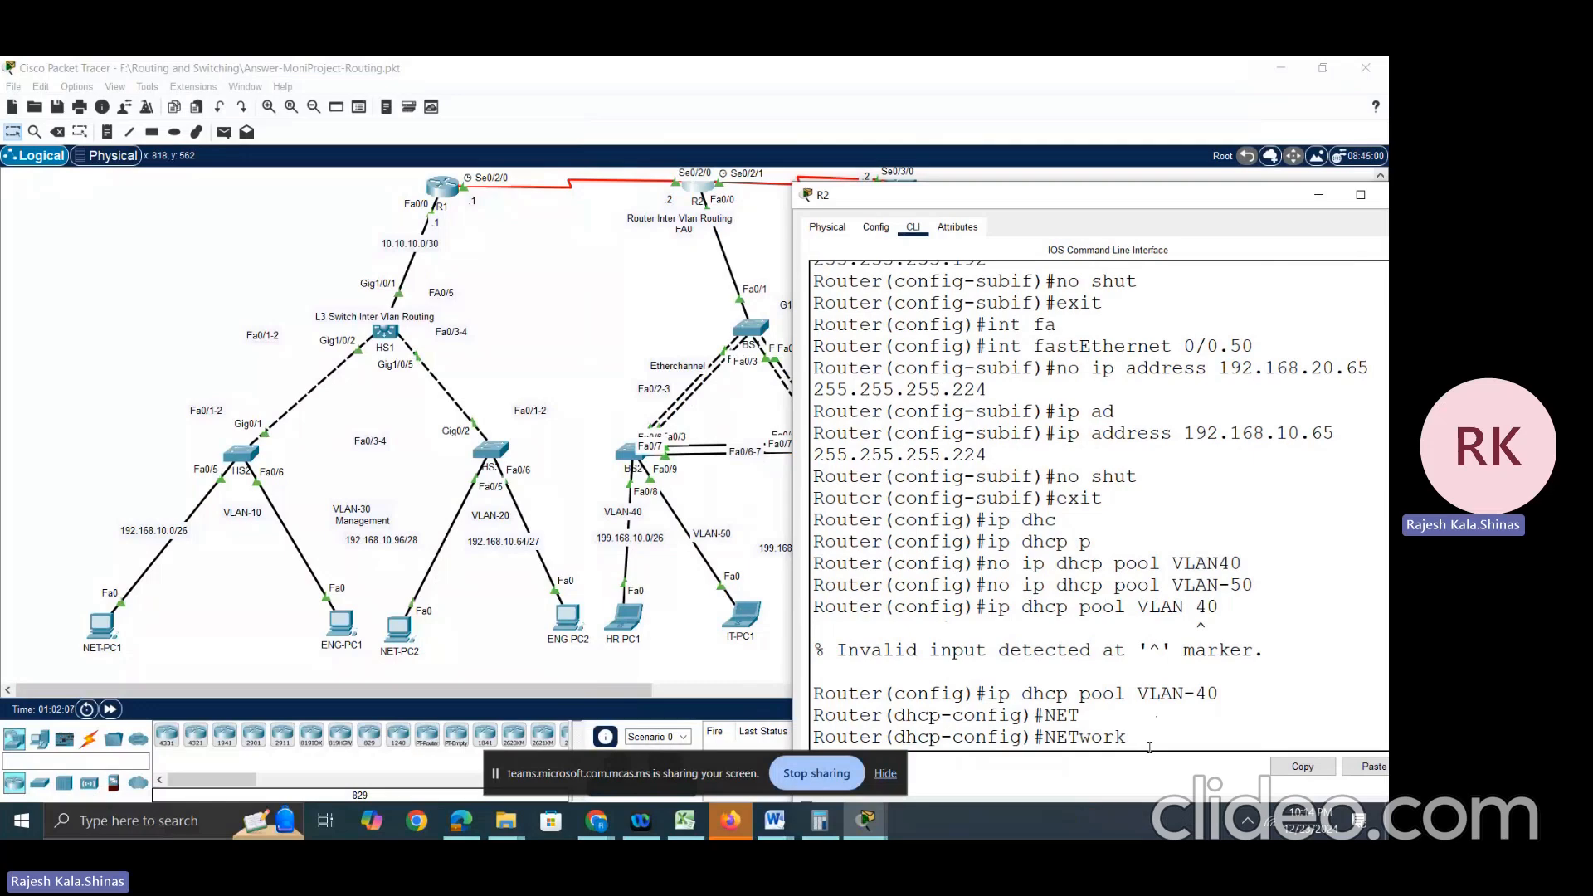
pyautogui.write('.168.10.0')
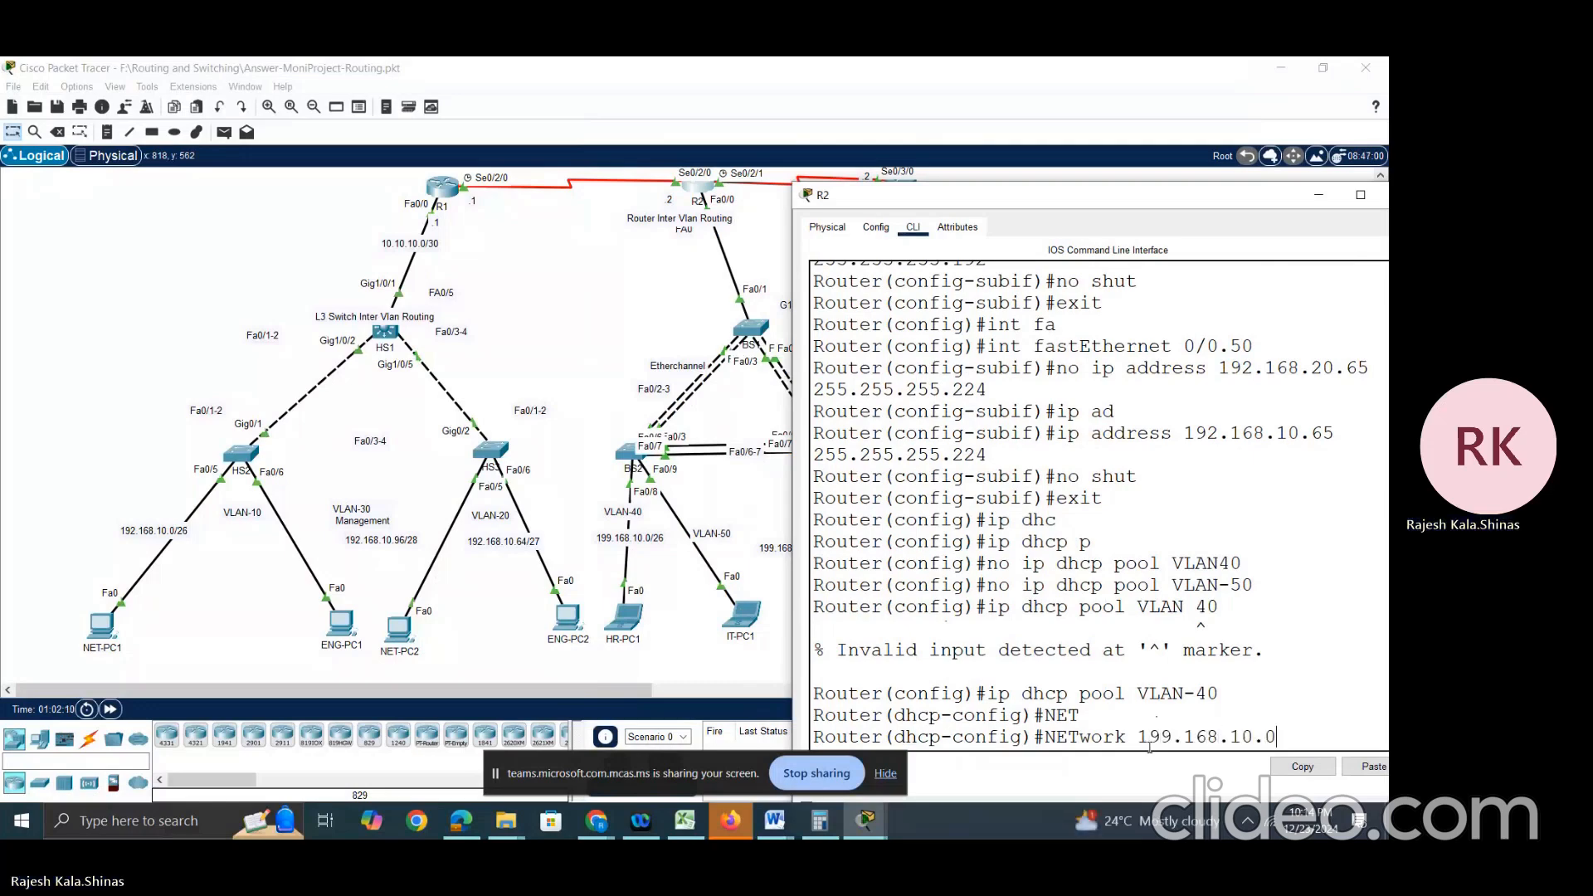
pyautogui.write(' 255.255.255')
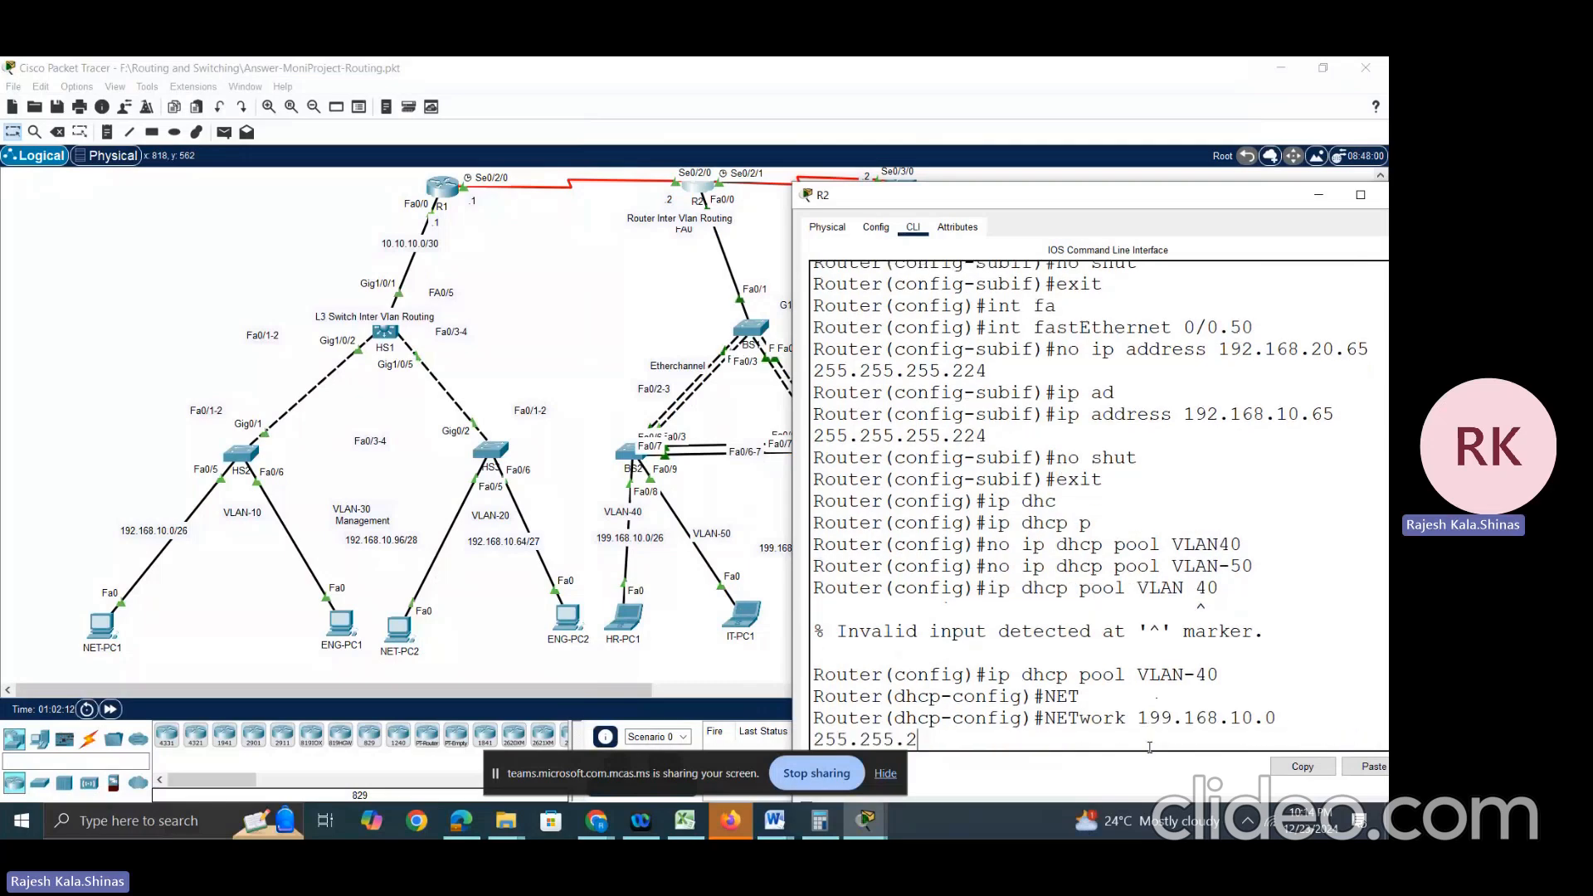
pyautogui.write('.192')
pyautogui.press('Return')
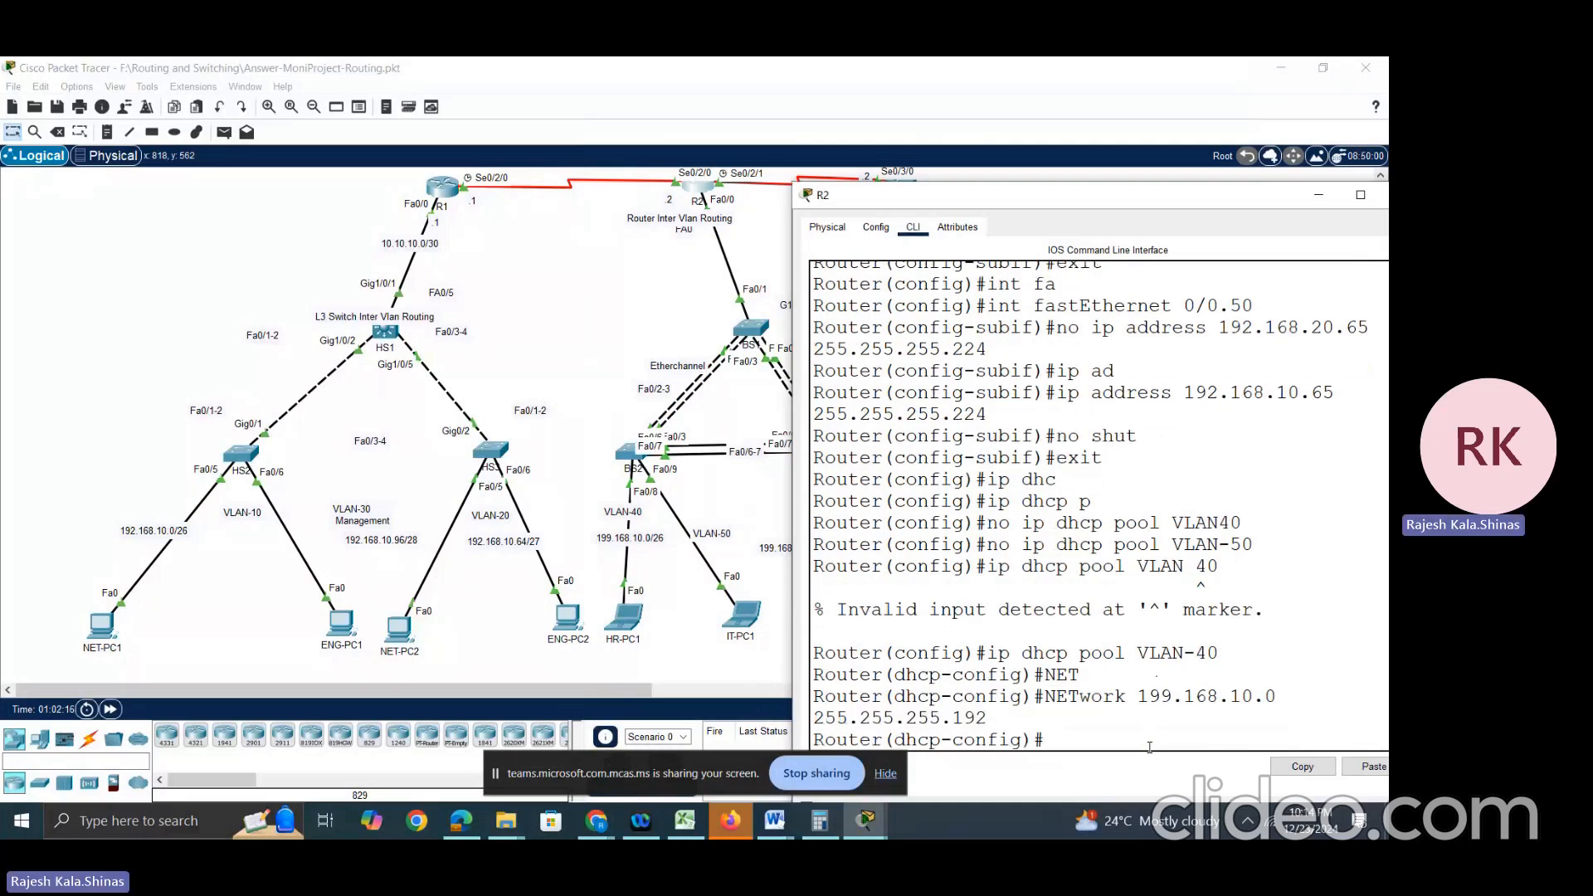
# Step: Set the VLAN-40 DHCP pool's default router to 199.168.10.1
pyautogui.write('DEF')
pyautogui.press('Tab')
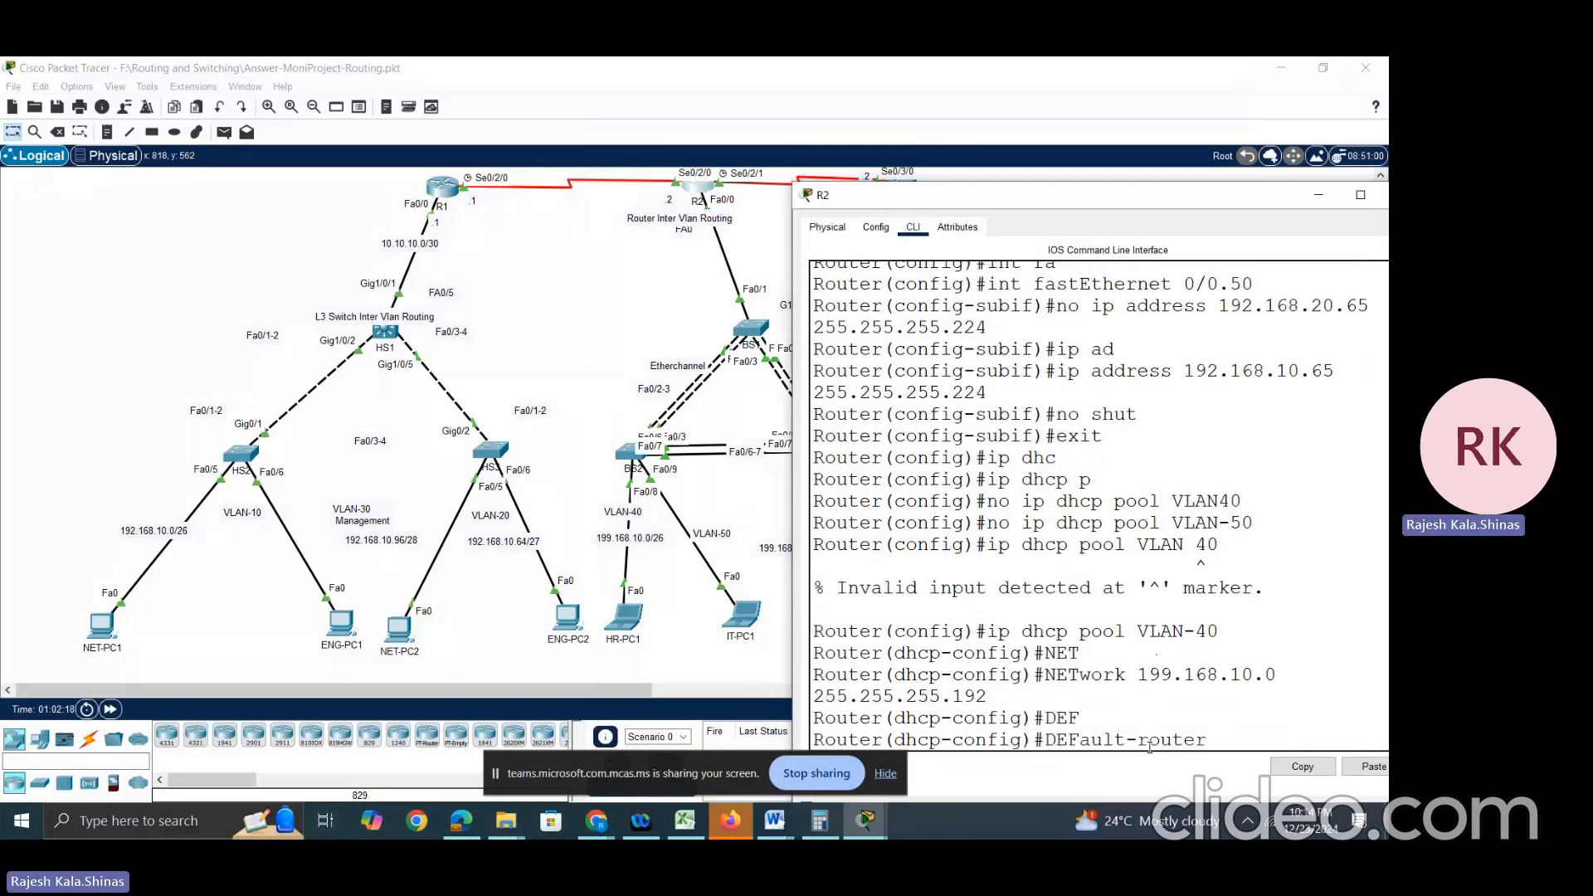
pyautogui.write('199.168.10.1')
pyautogui.press('Return')
# Step: Set the VLAN-40 DHCP pool's DNS server to 192.168.10.113 and leave the pool's configuration
pyautogui.write('D')
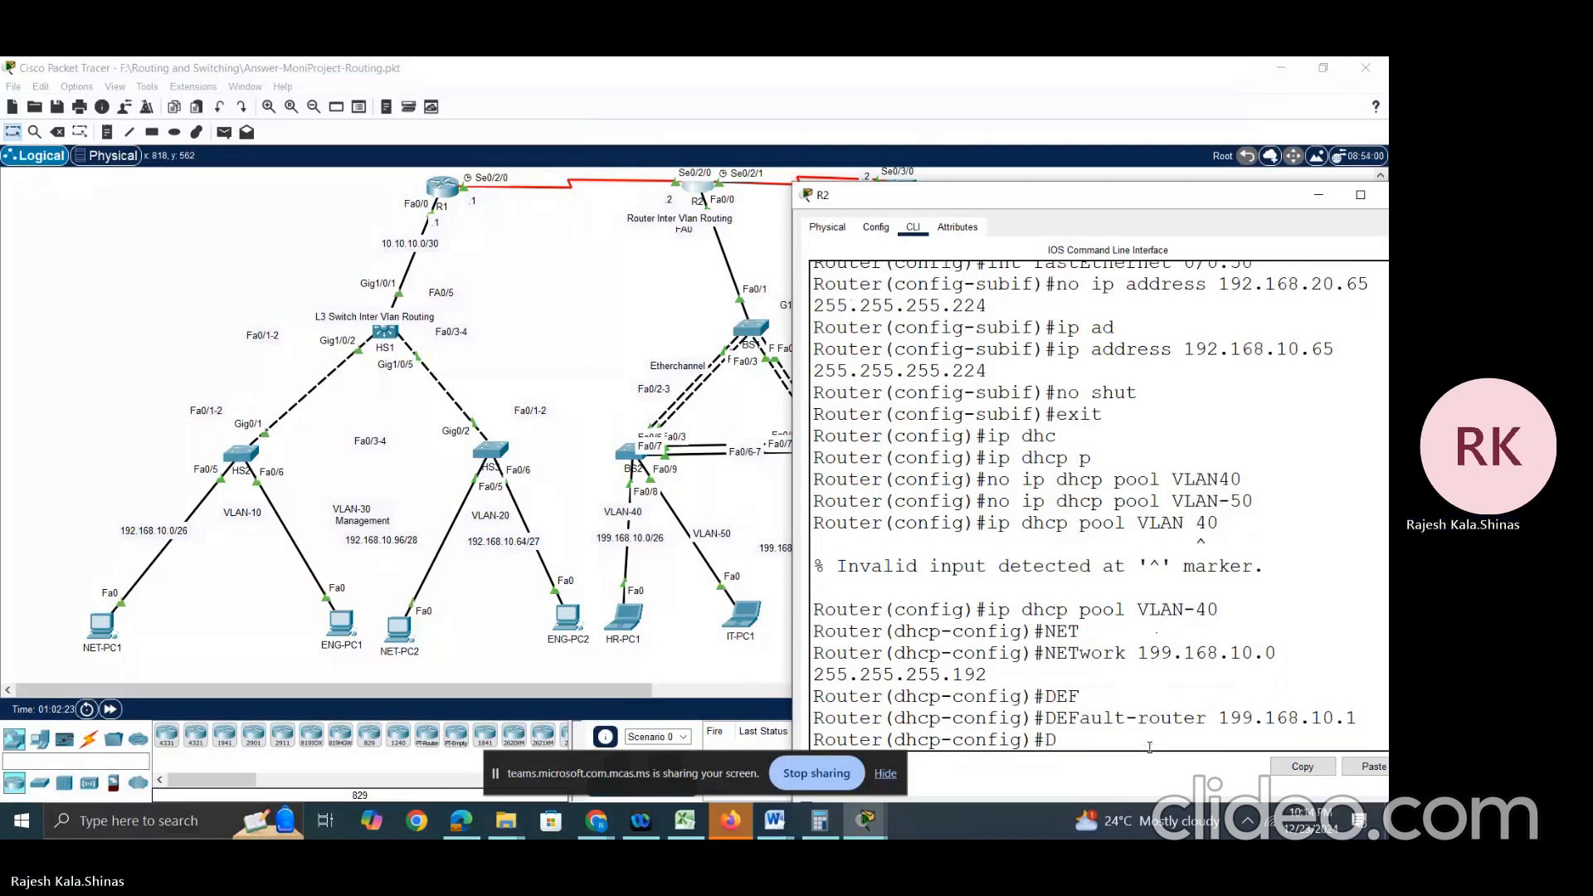
pyautogui.write('NS')
pyautogui.press('Tab')
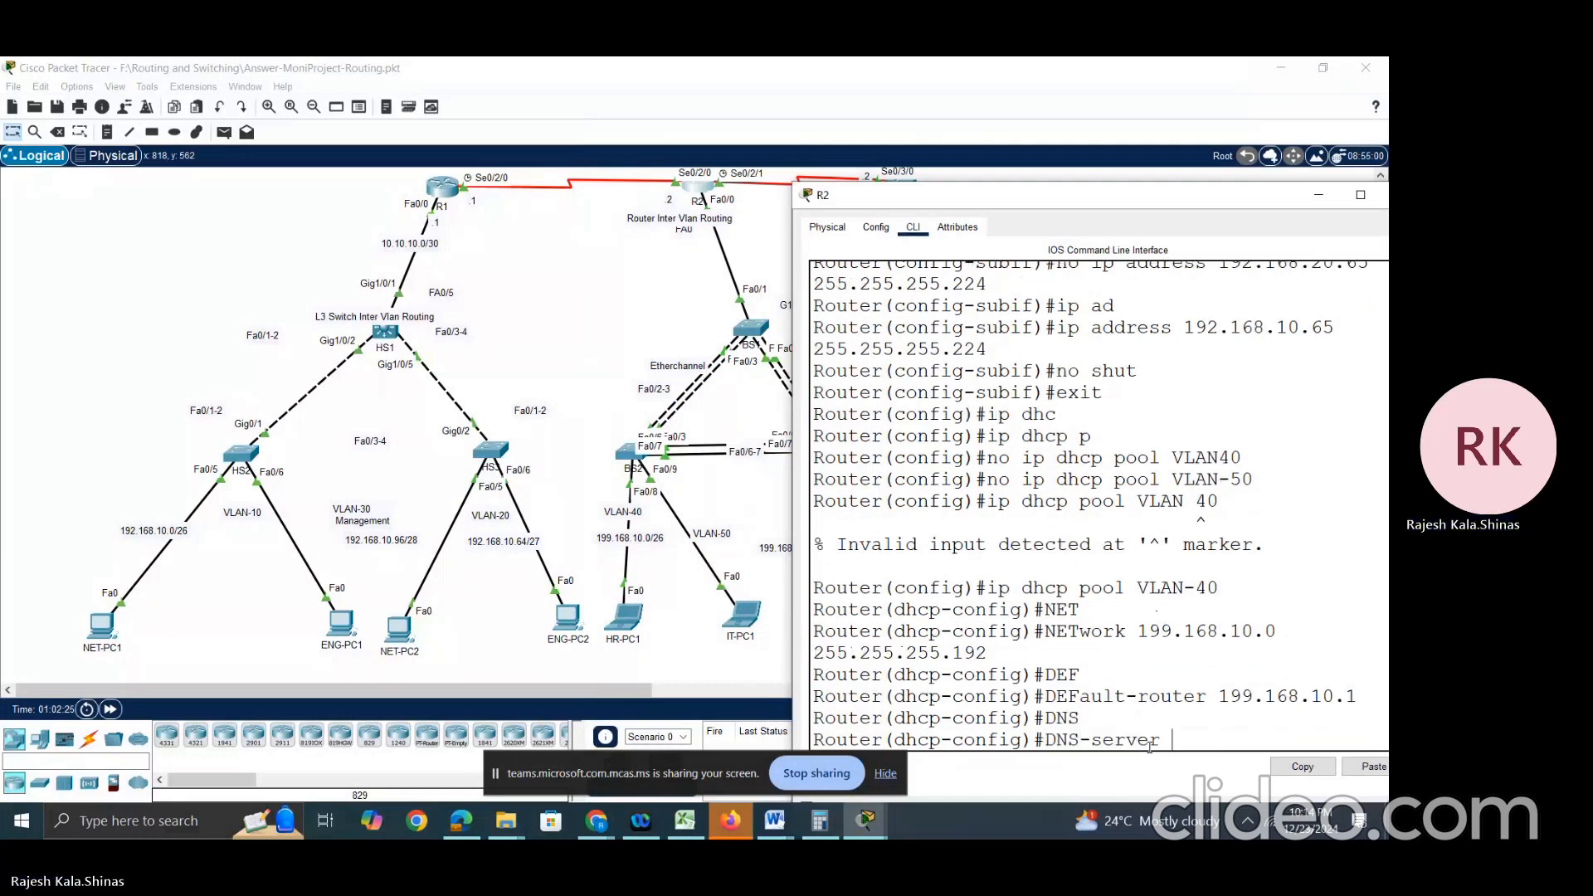
pyautogui.write('192.168')
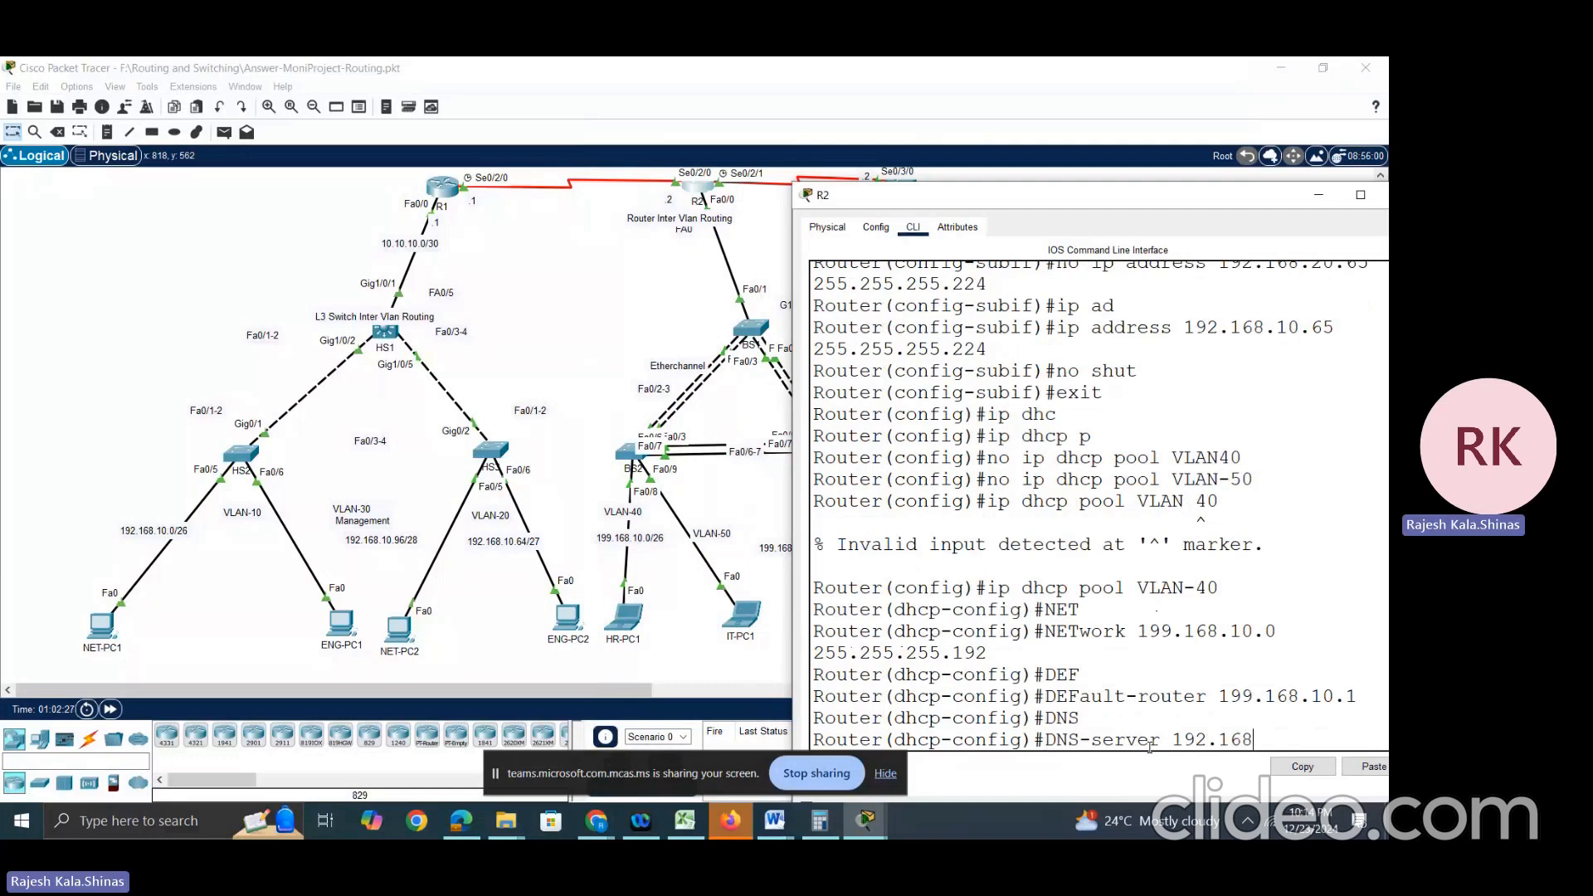
pyautogui.write('.10.113')
pyautogui.press('Return')
pyautogui.write('EXIT')
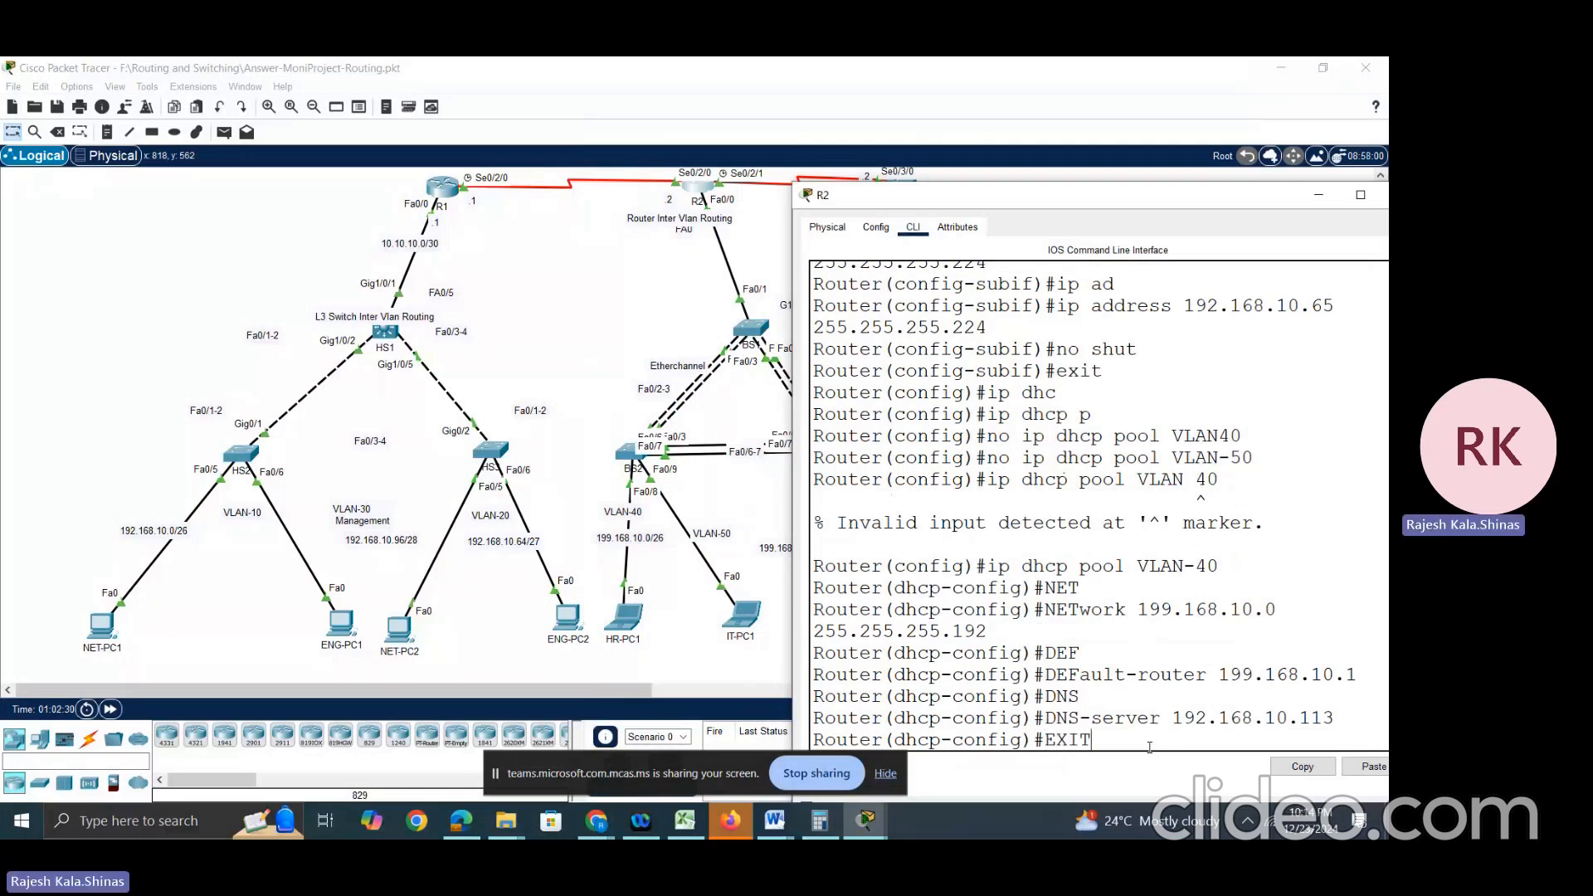
pyautogui.press('Return')
# Step: Create a DHCP pool named VLAN-50 on R2 and enter its configuration
pyautogui.write('IP DHC')
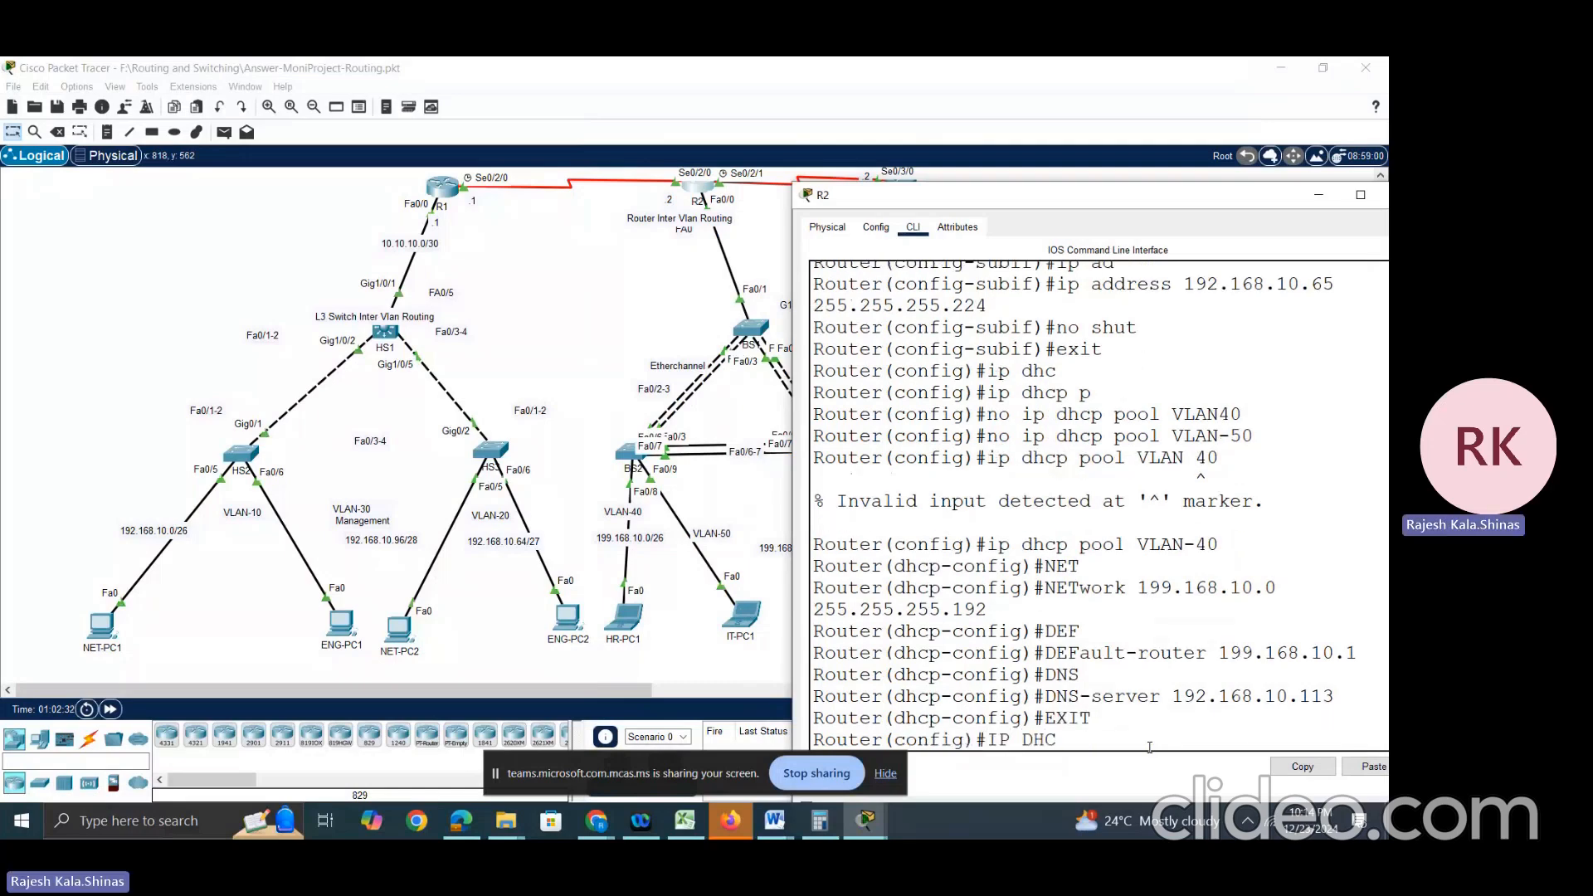
pyautogui.press('Tab')
pyautogui.write('PO')
pyautogui.press('Tab')
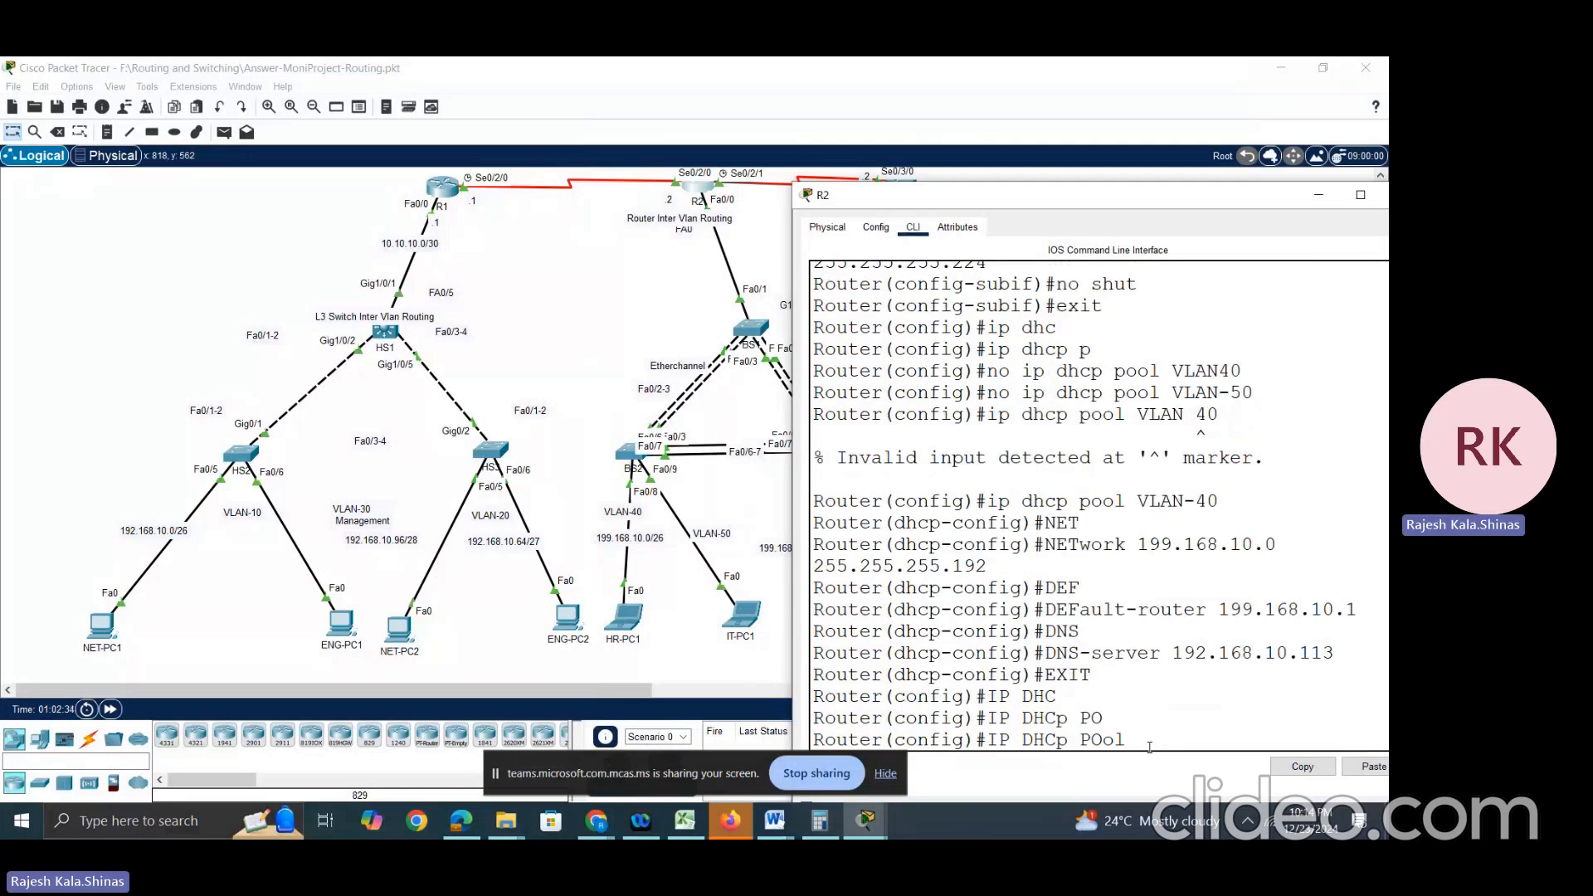
pyautogui.write('vlan')
pyautogui.press('BackSpace')
pyautogui.press('BackSpace')
pyautogui.press('BackSpace')
pyautogui.press('BackSpace')
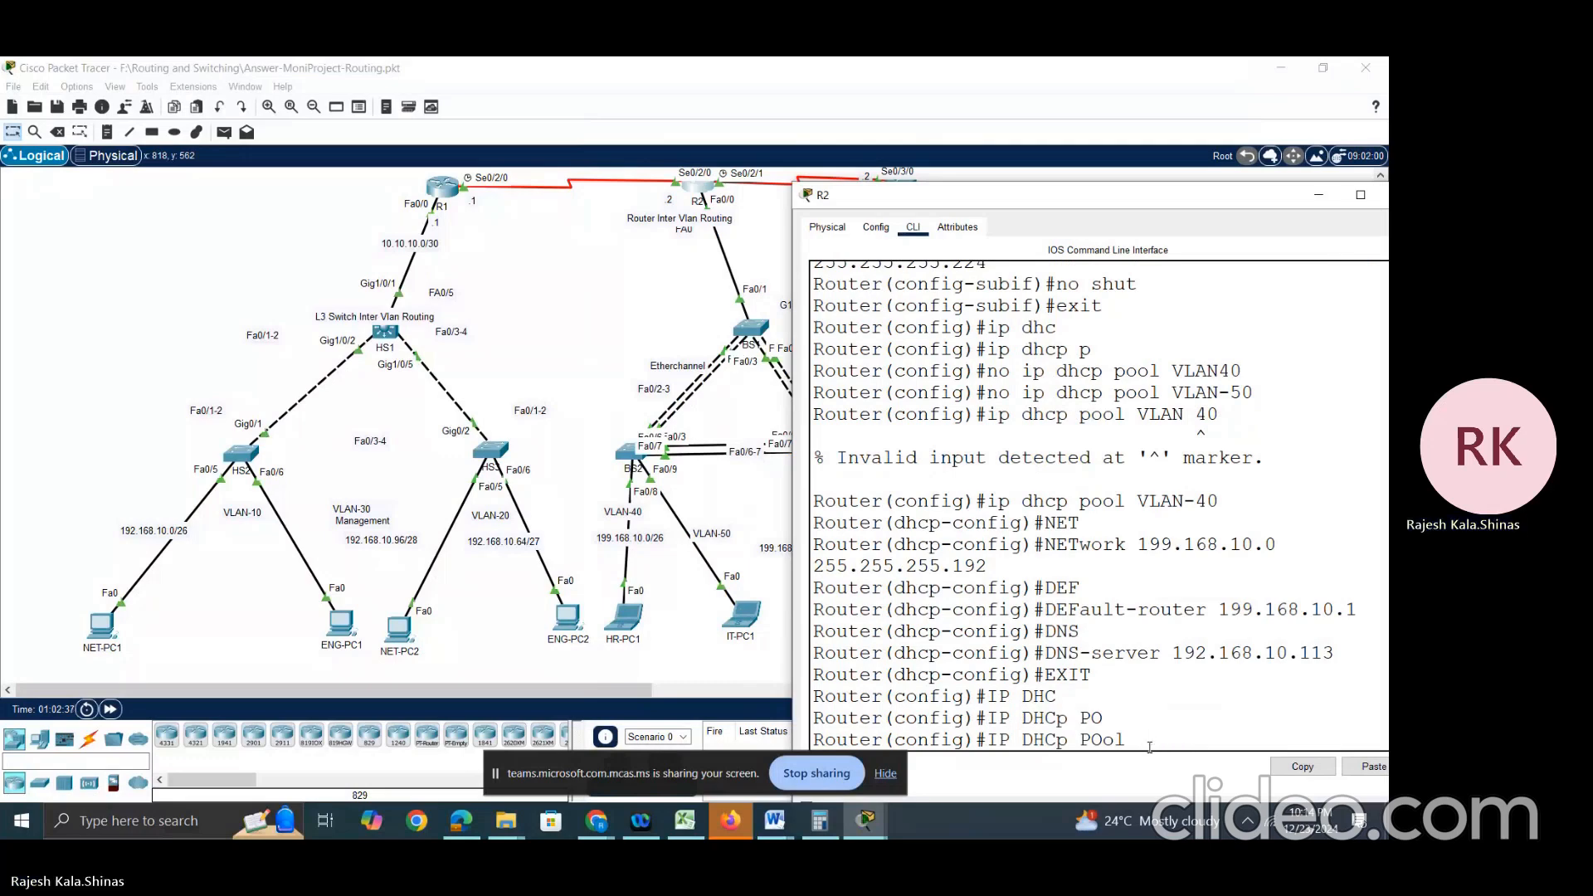
pyautogui.write('VLAN-50')
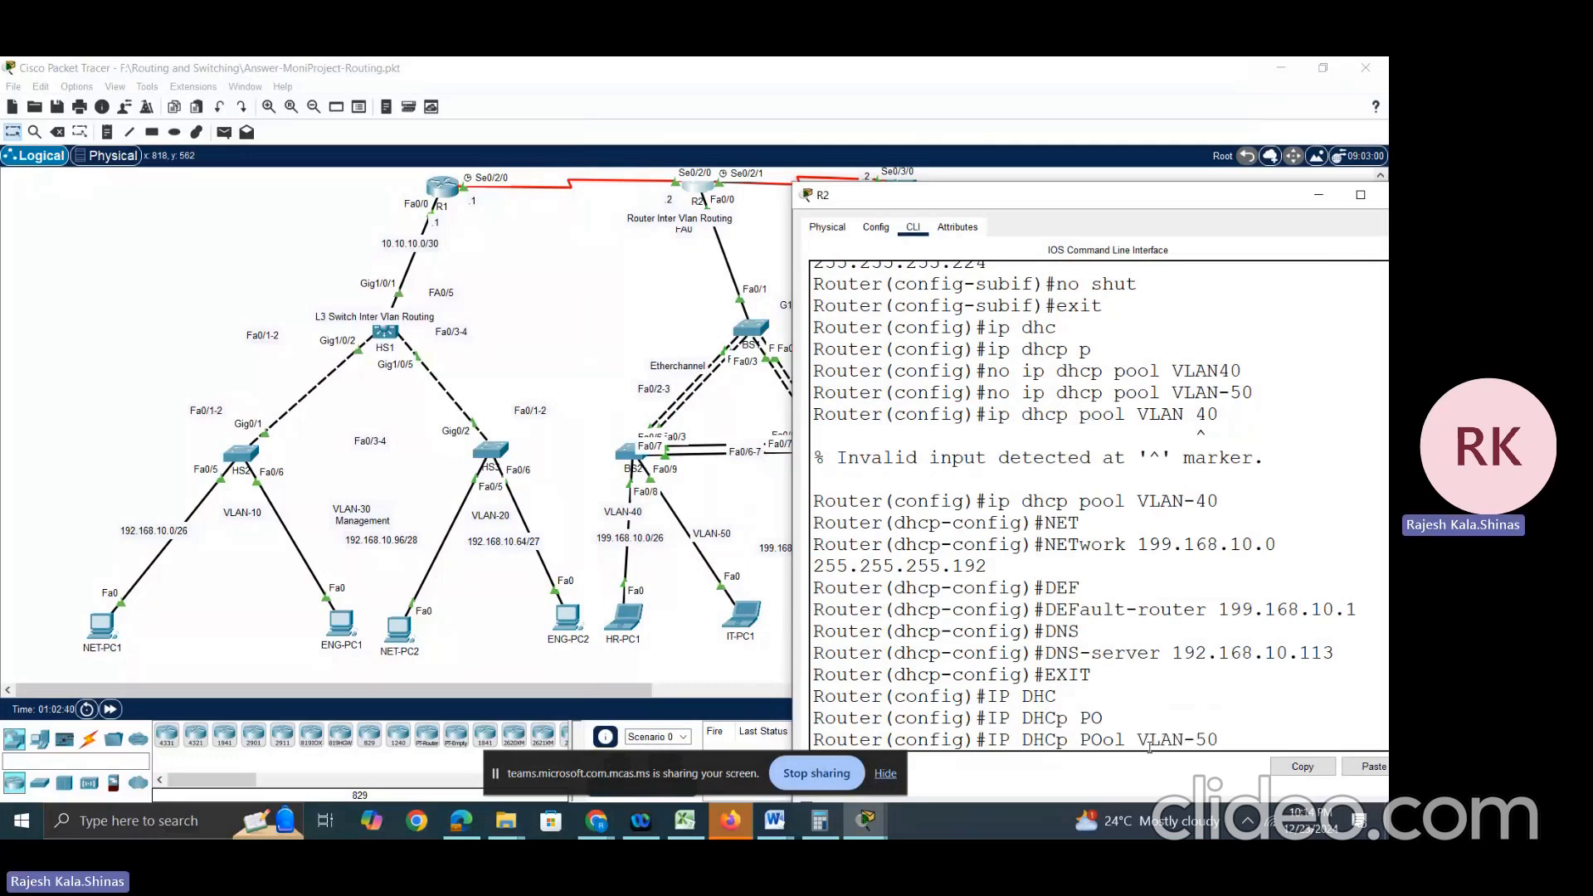
pyautogui.press('Return')
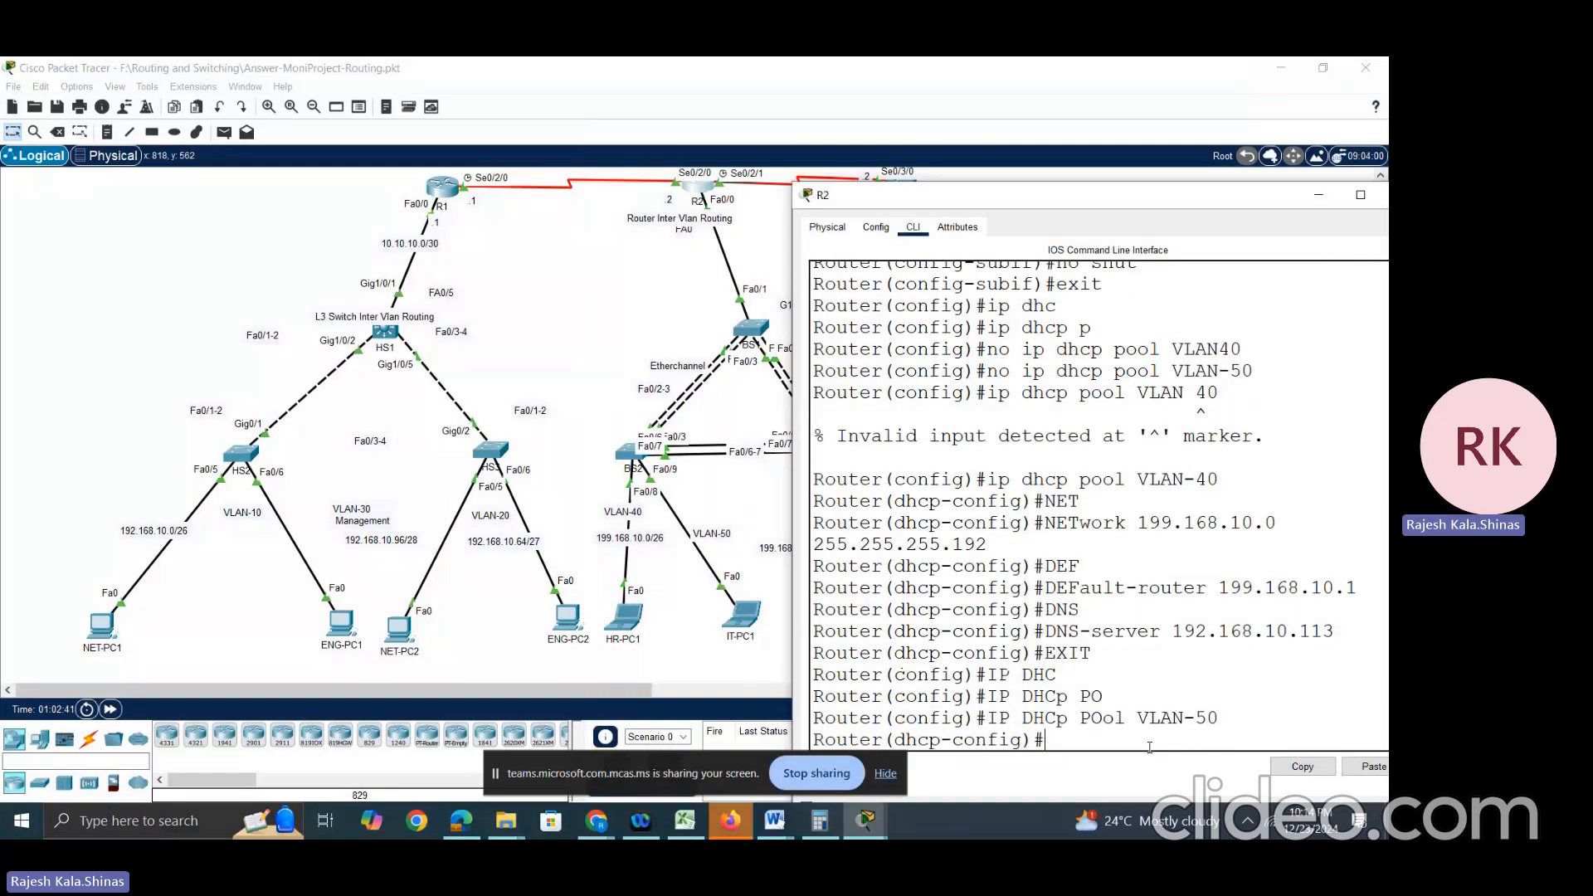
# Step: Set the VLAN-50 DHCP pool's network to 199.168.10.65 with mask 255.255.255.224
pyautogui.scroll(6, 1160, 500)
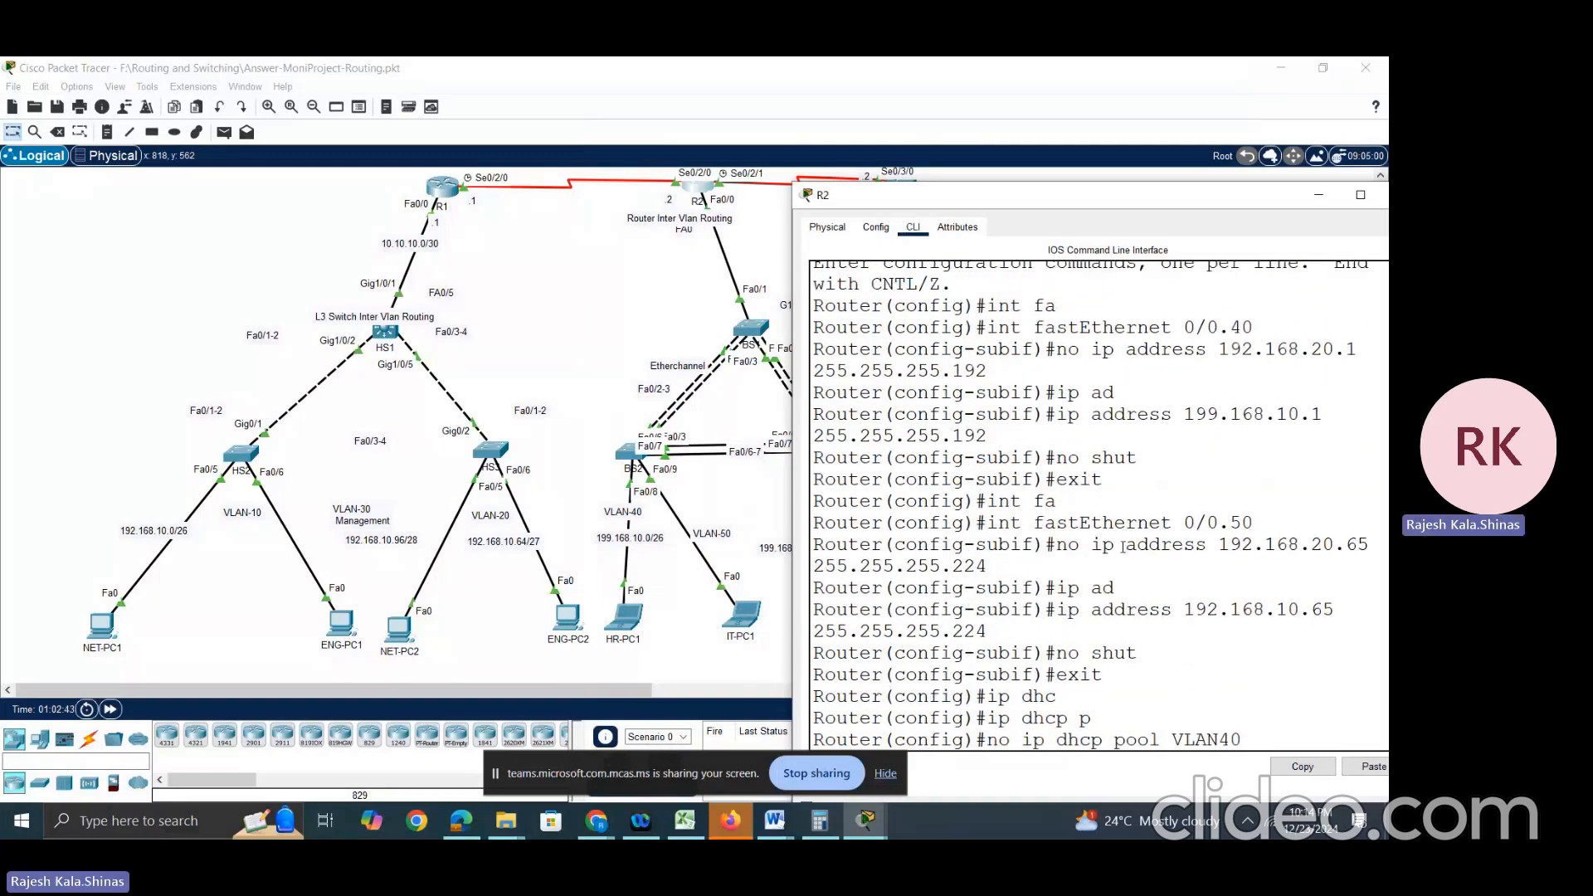
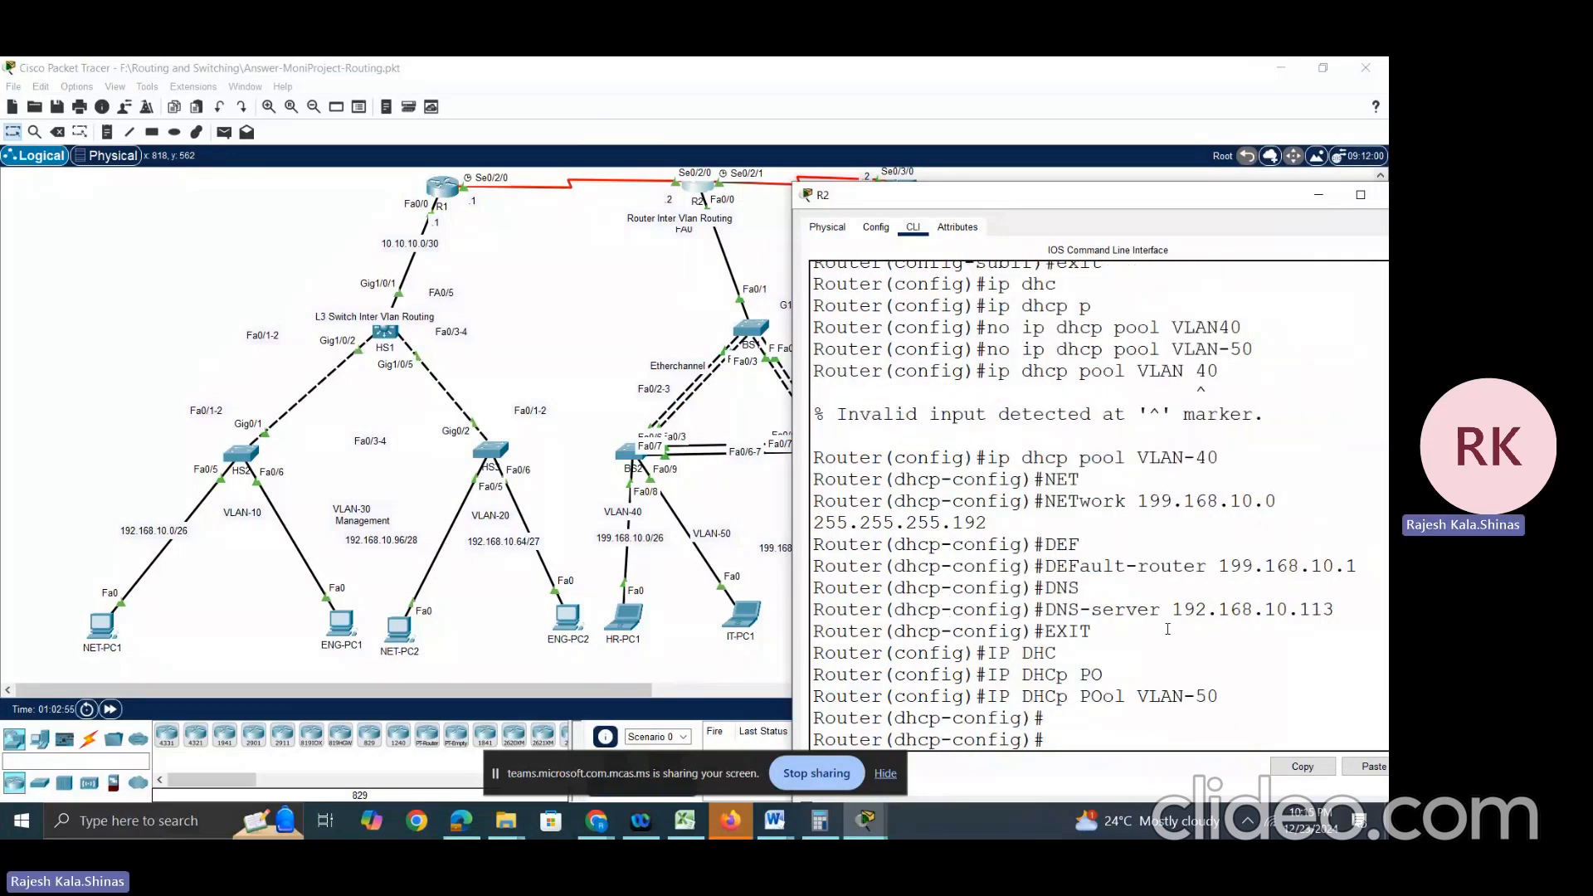
pyautogui.write('I')
pyautogui.write('NET')
pyautogui.press('Tab')
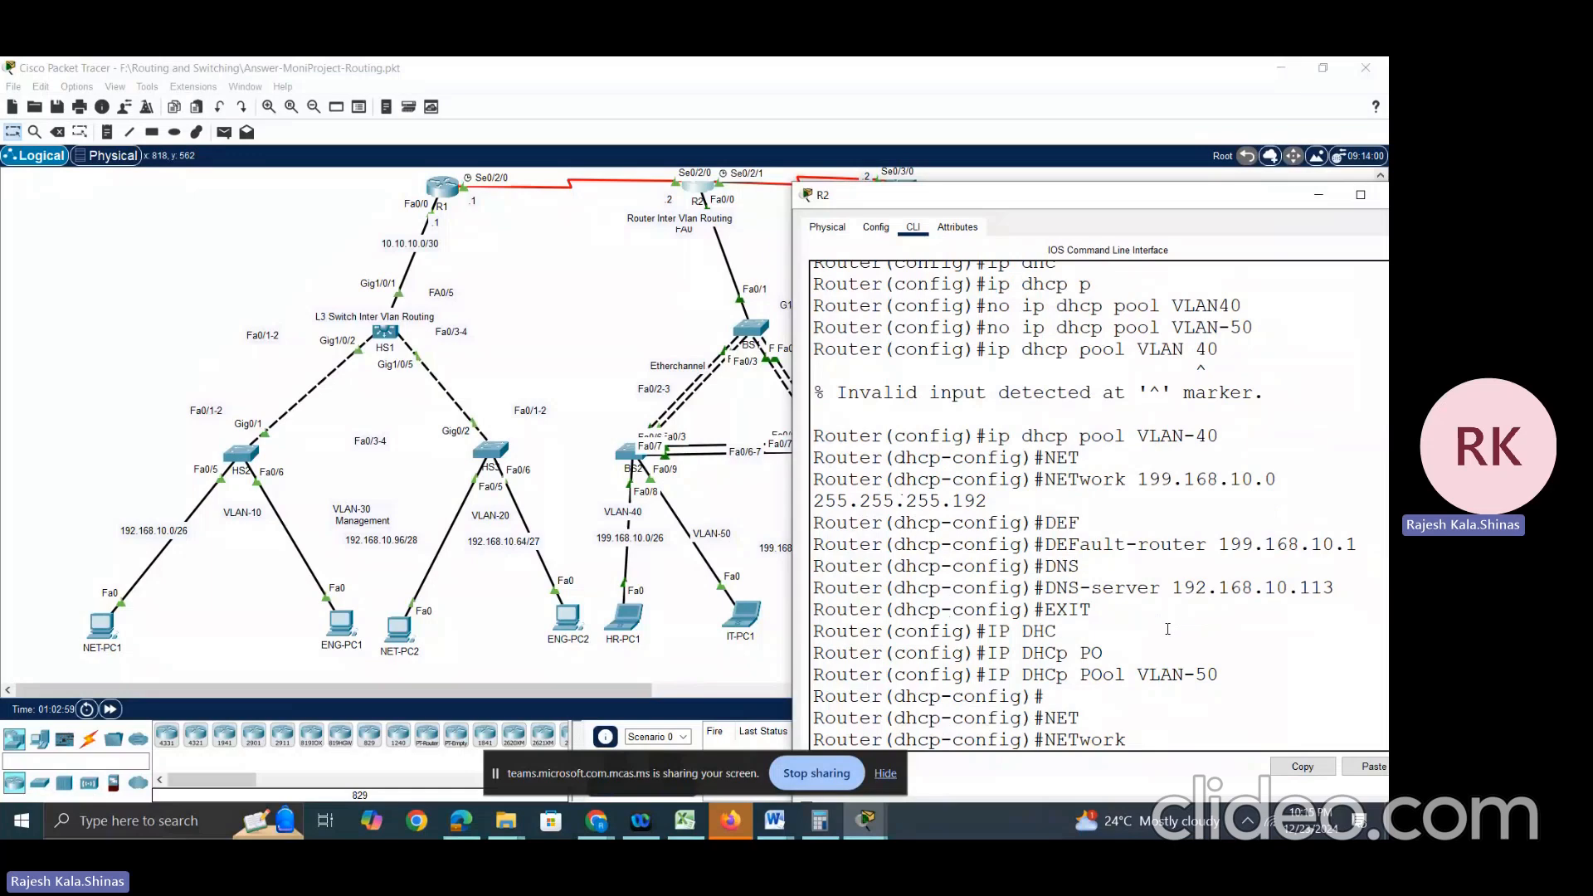
pyautogui.press('Up')
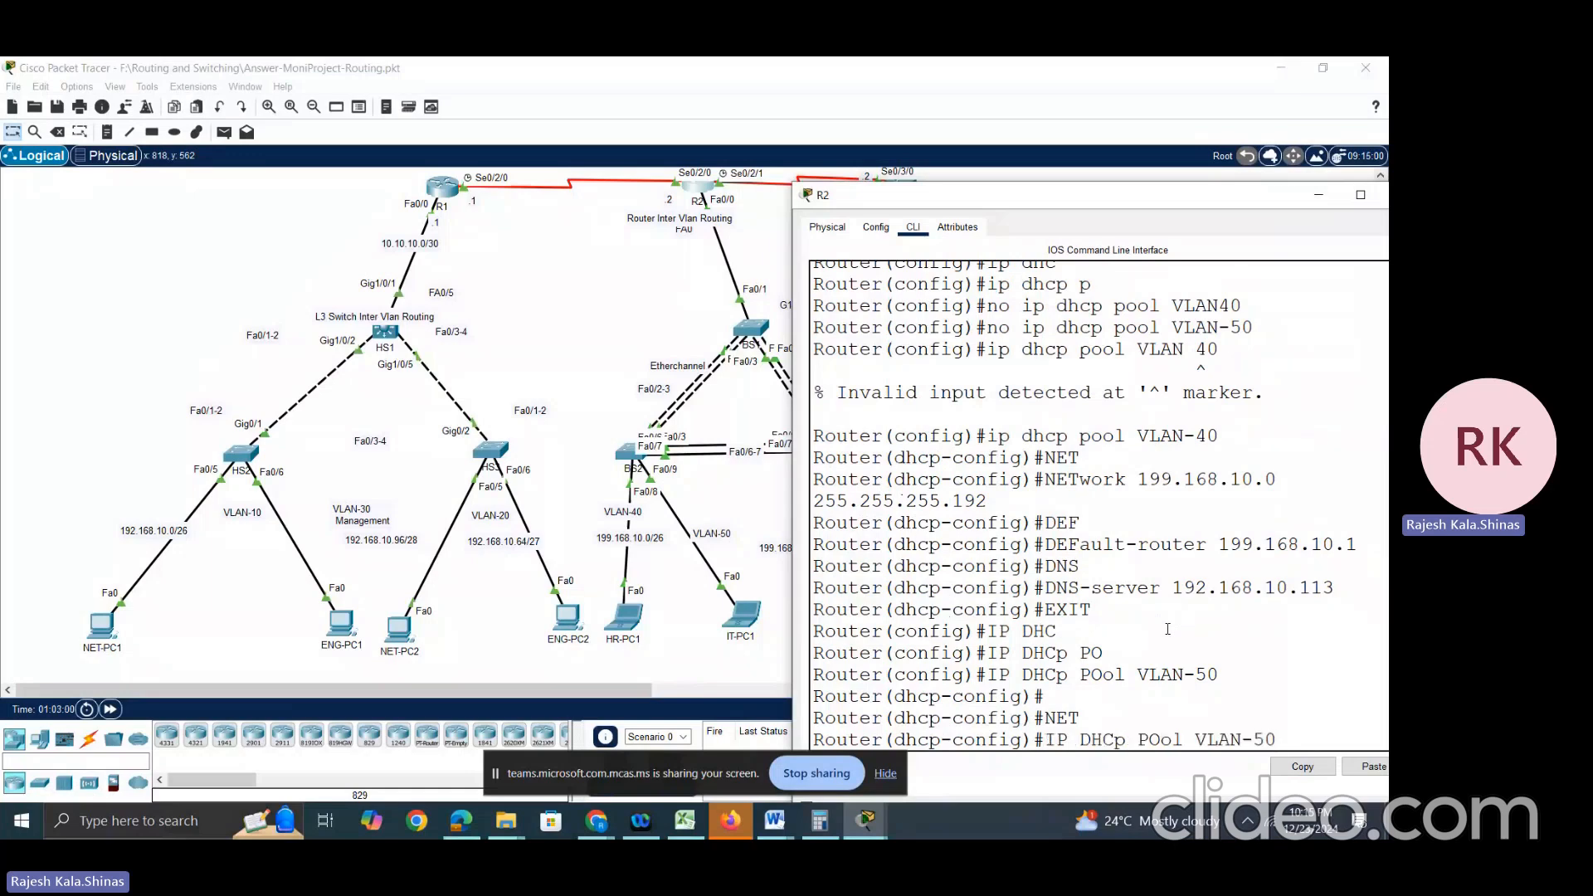
pyautogui.press('Down')
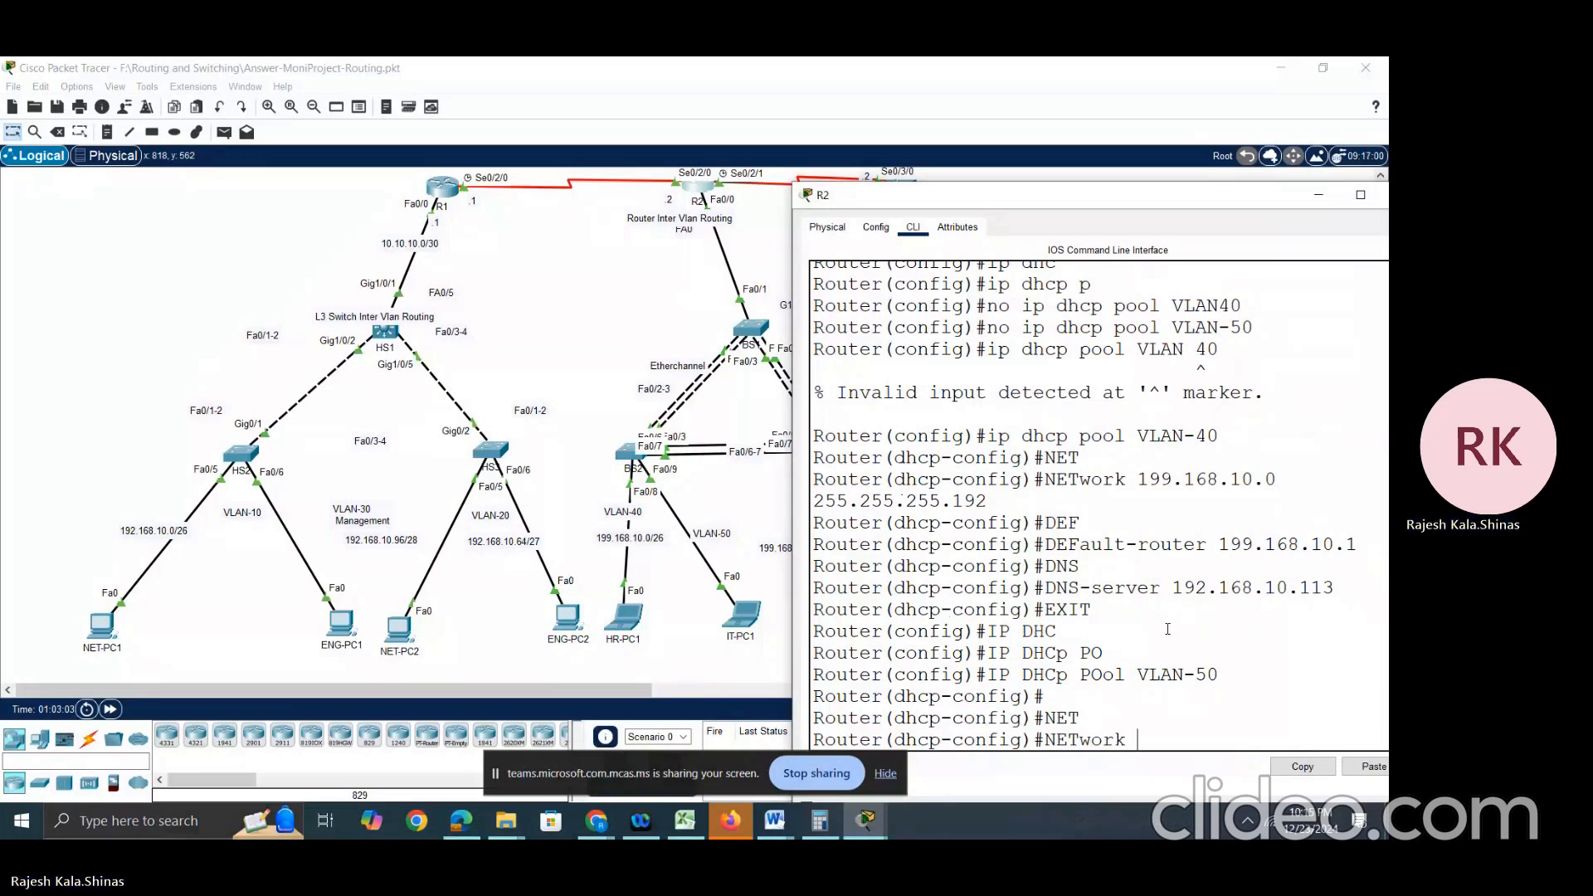
pyautogui.write('11')
pyautogui.press('BackSpace')
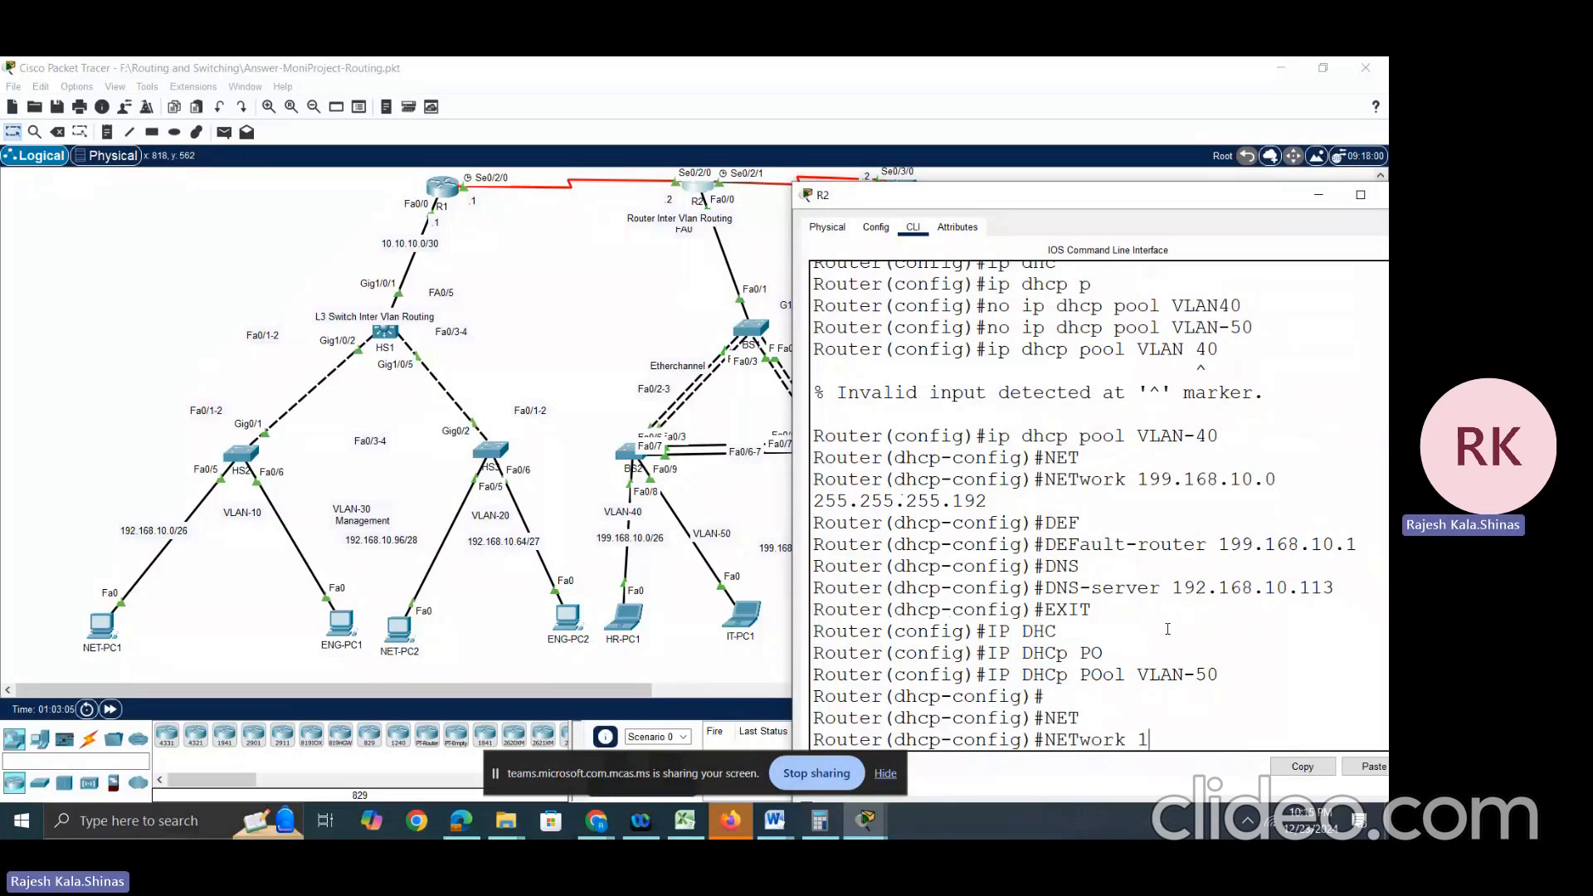
pyautogui.write('99.168.')
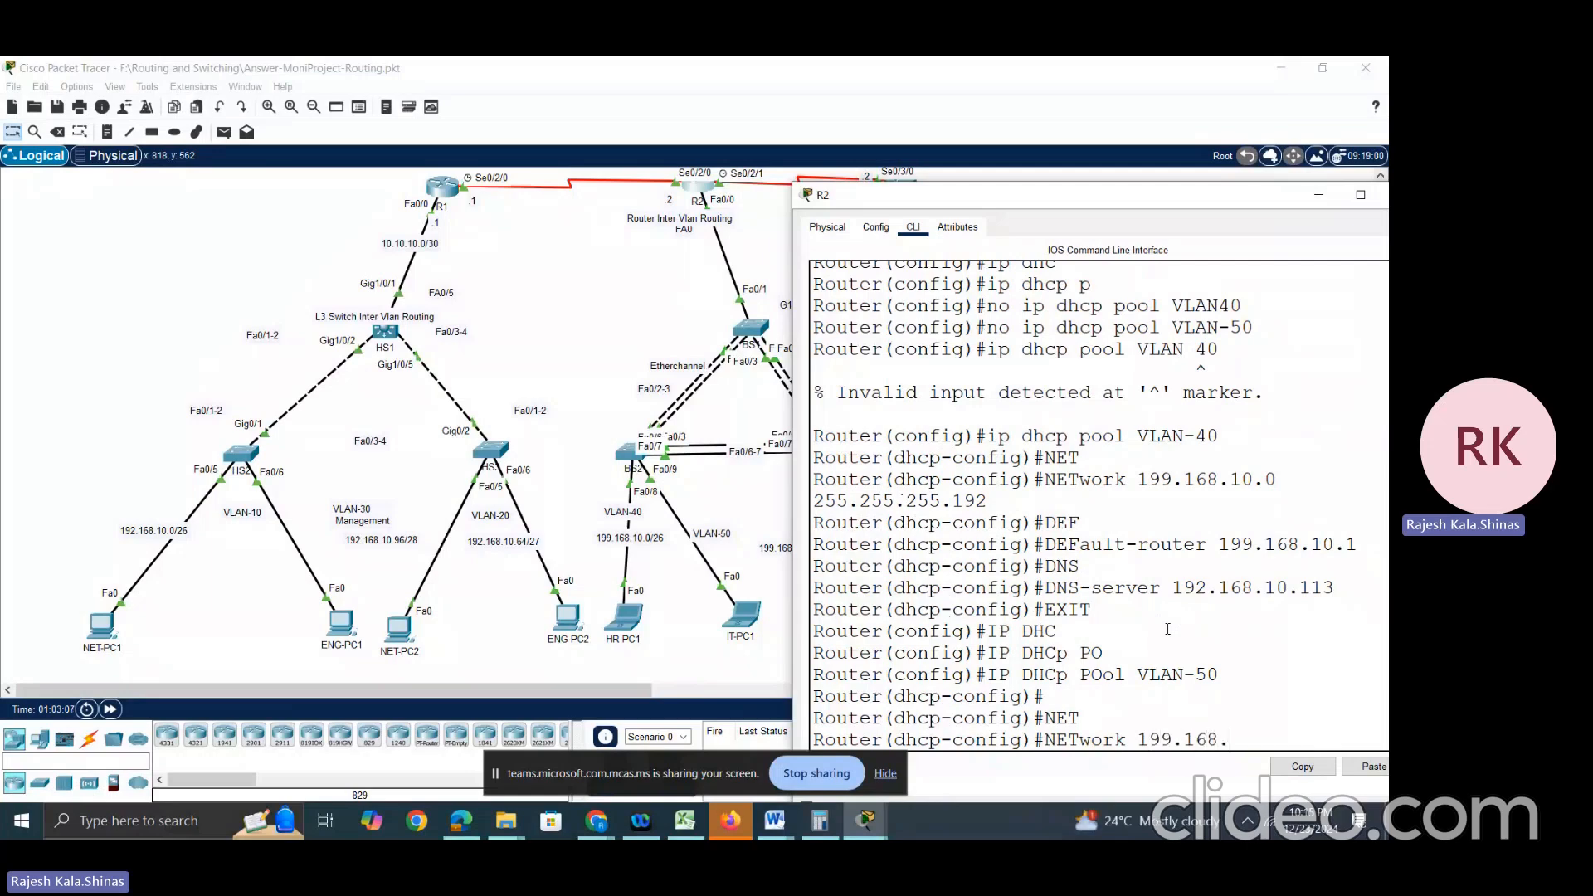
pyautogui.write('50.1 255')
pyautogui.press('BackSpace')
pyautogui.press('BackSpace')
pyautogui.press('BackSpace')
pyautogui.press('BackSpace')
pyautogui.press('BackSpace')
pyautogui.press('BackSpace')
pyautogui.write('10.65 255.255.255.')
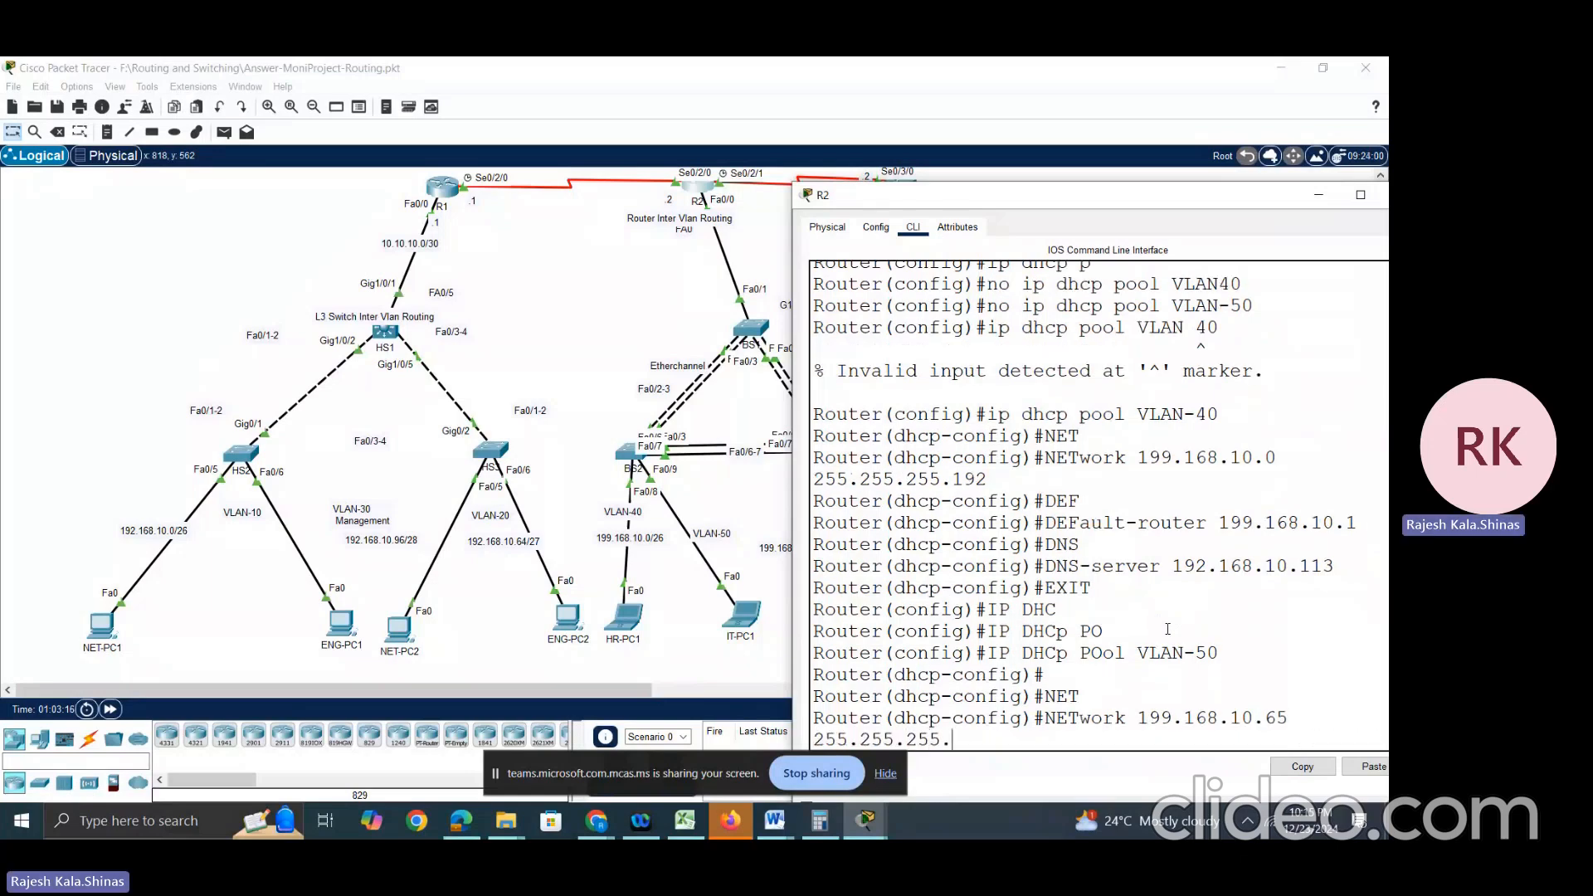
pyautogui.write('224')
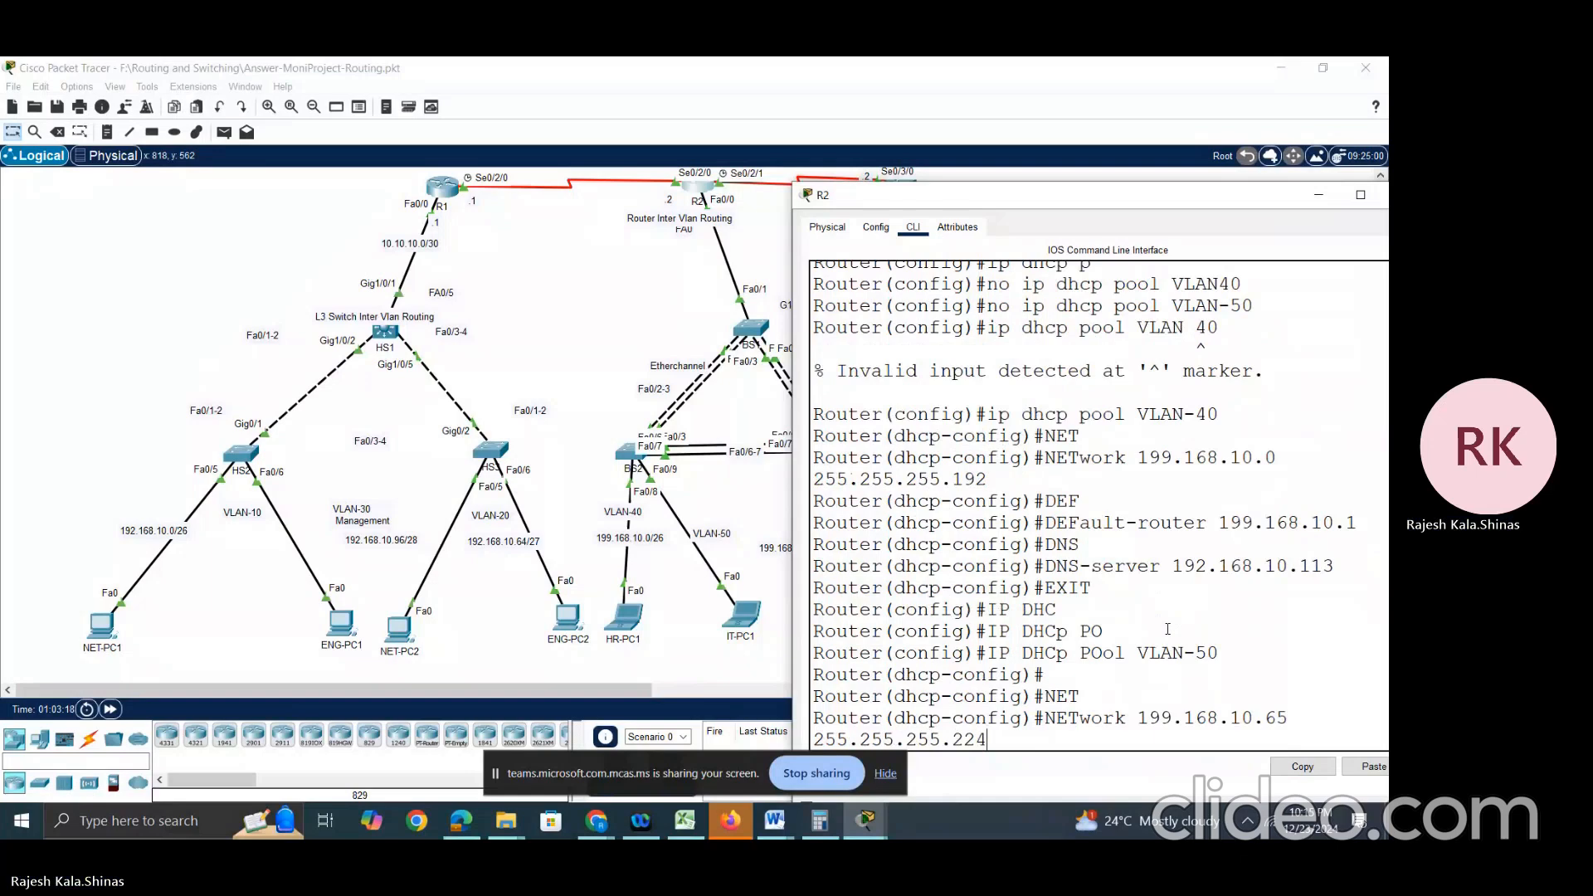
pyautogui.press('Return')
pyautogui.write('DE')
pyautogui.press('Tab')
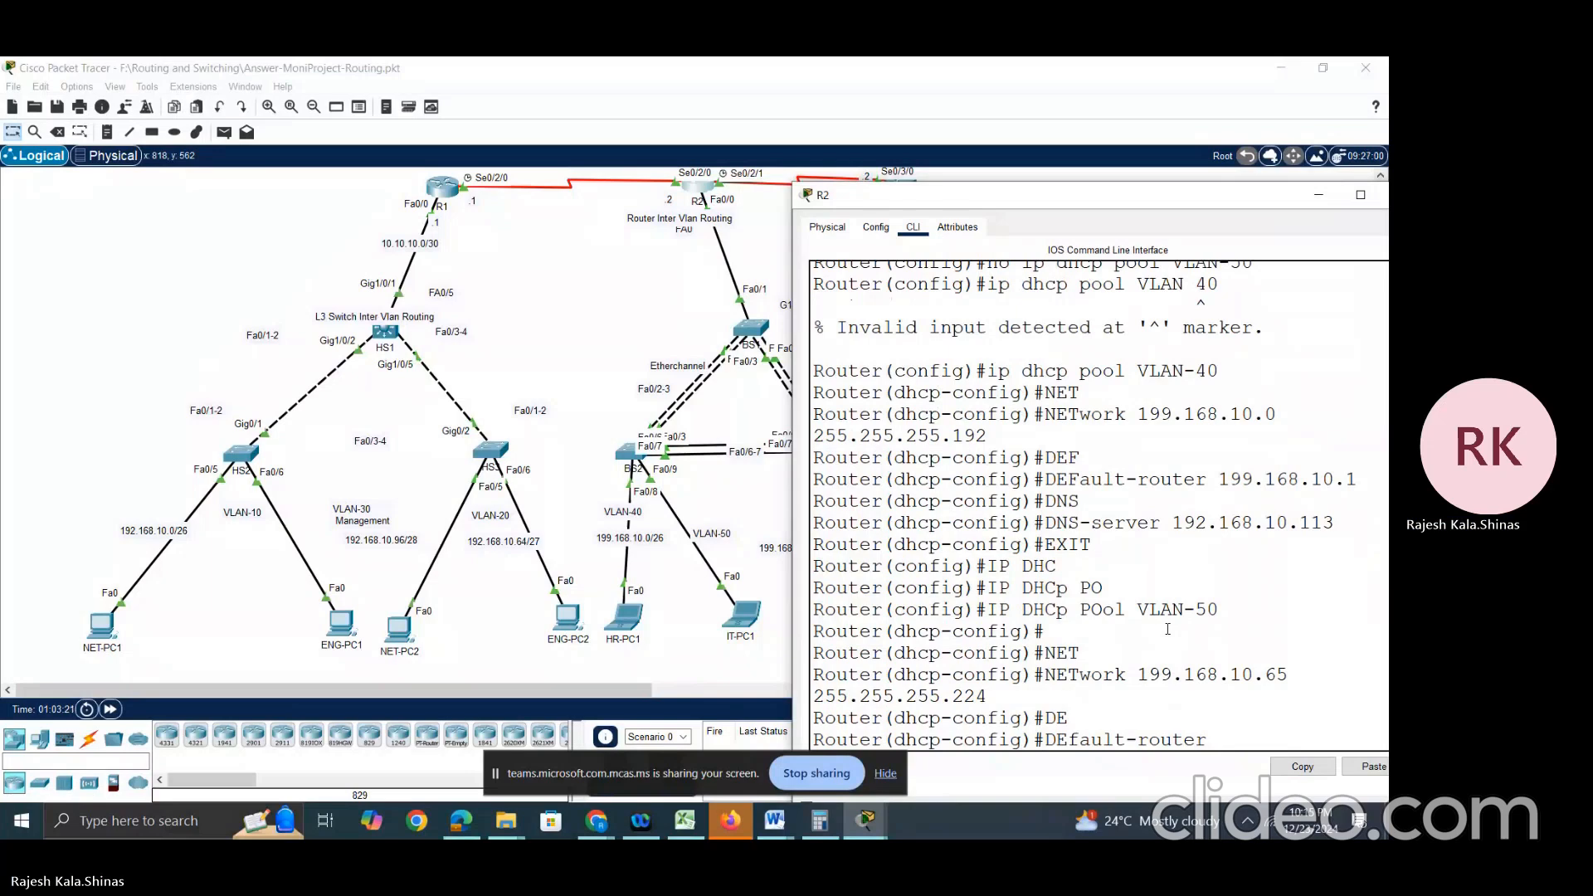
pyautogui.press('Up')
pyautogui.press('Up')
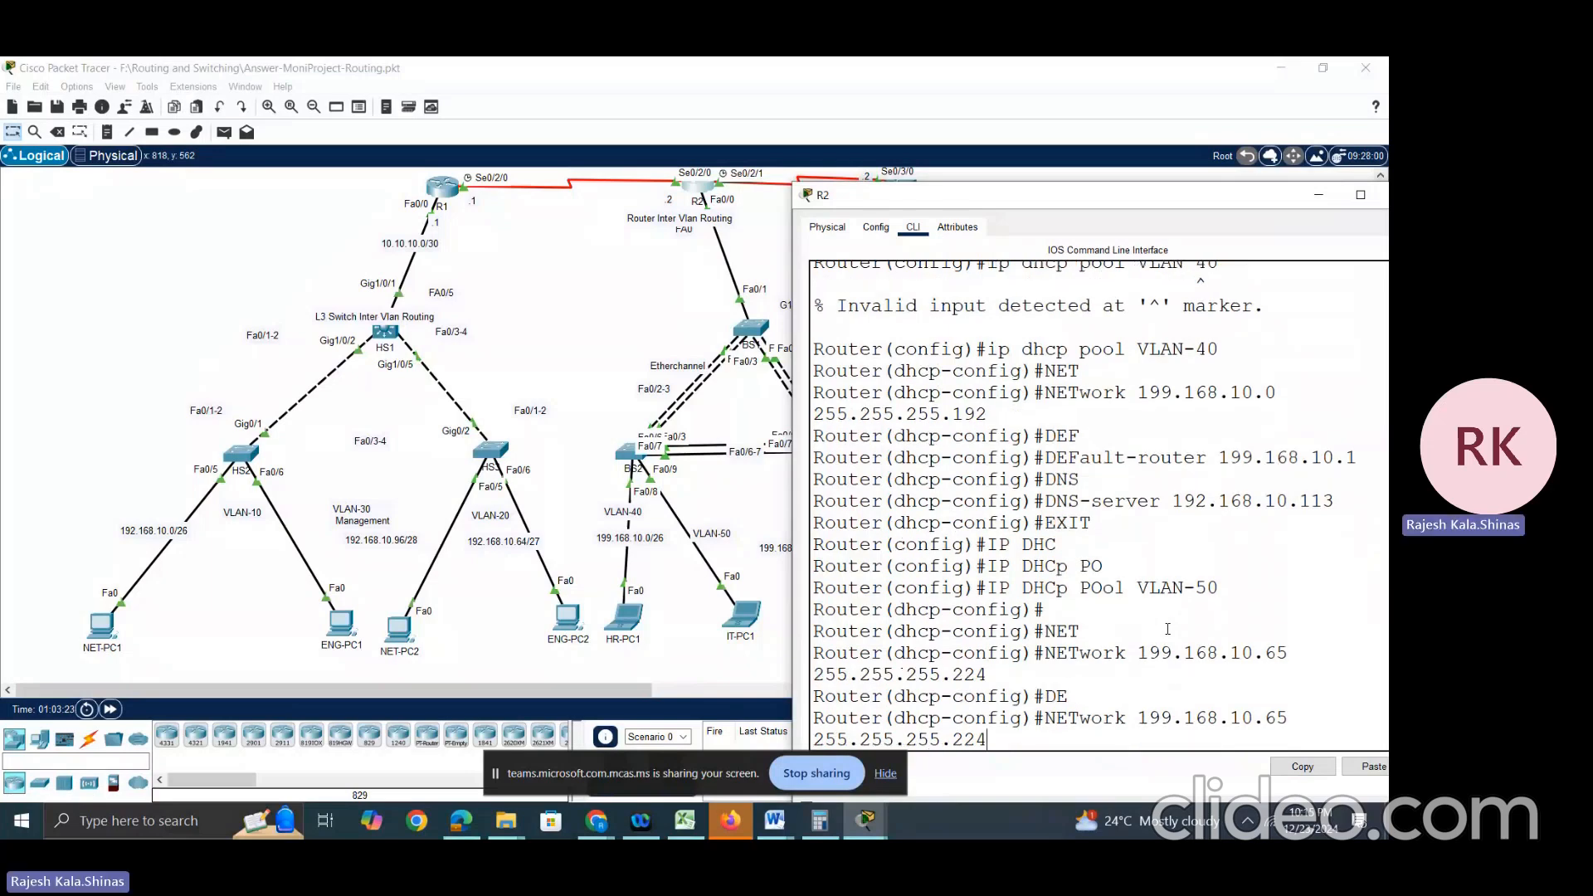
pyautogui.press('Up')
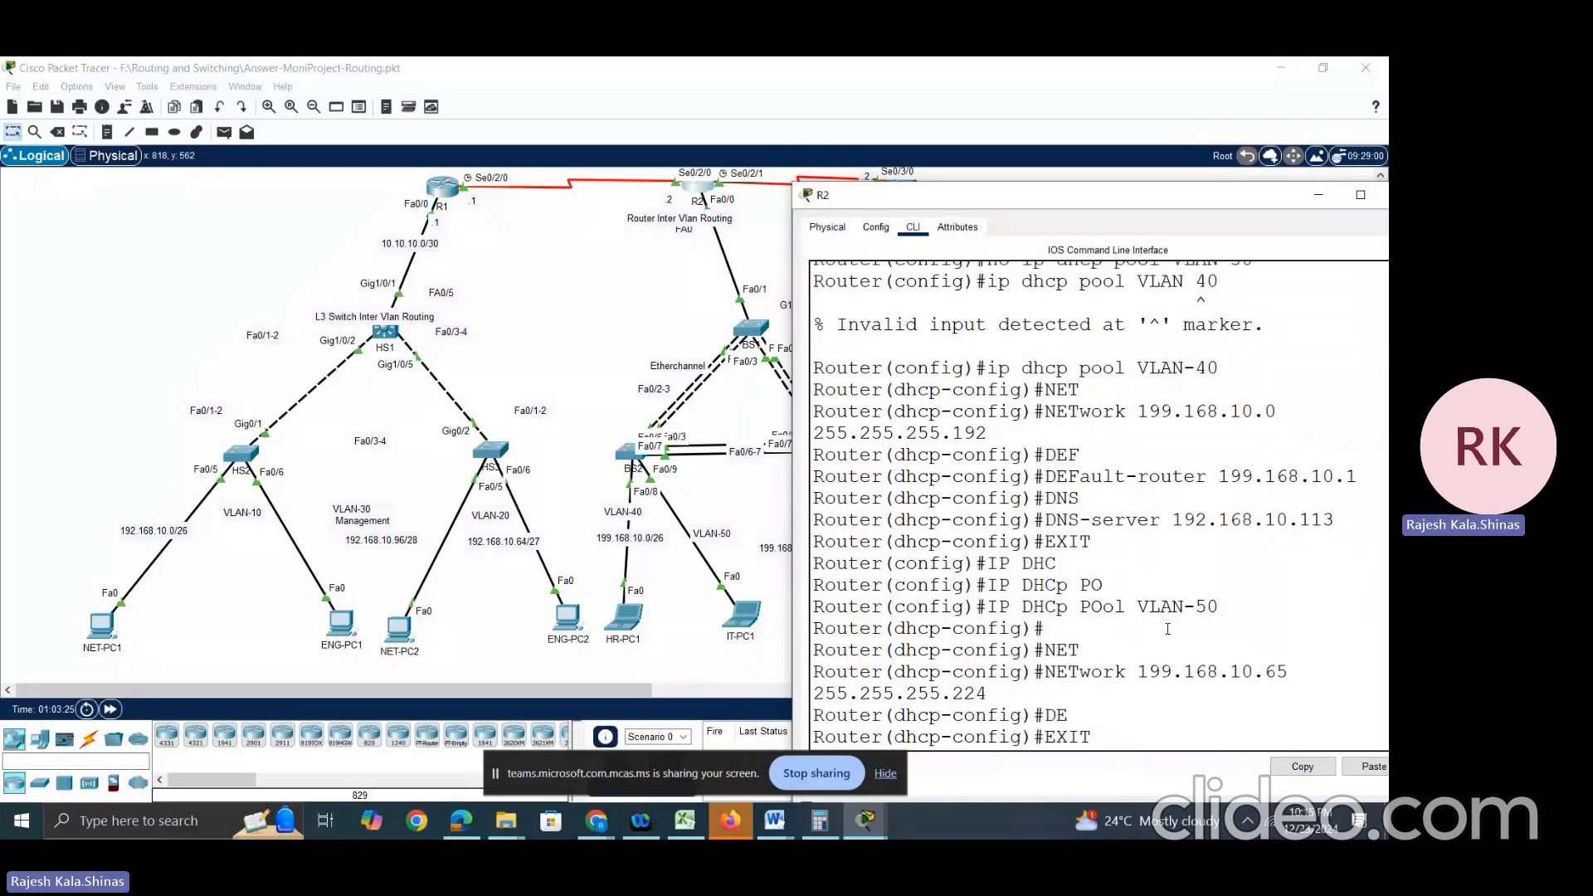
pyautogui.press('Up')
pyautogui.press('Up')
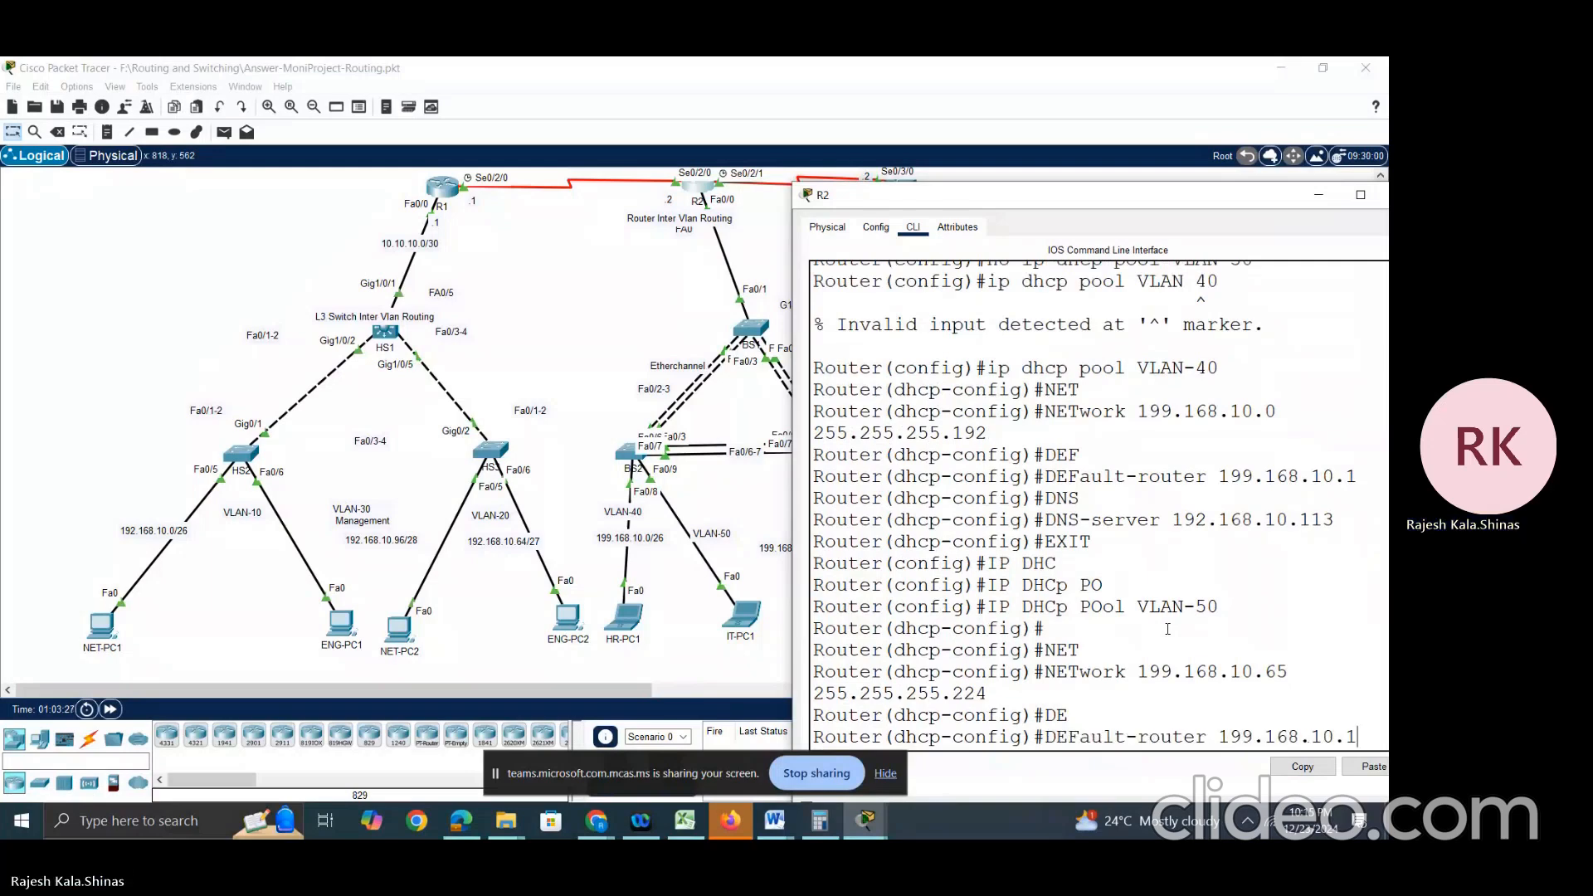
pyautogui.press('Up')
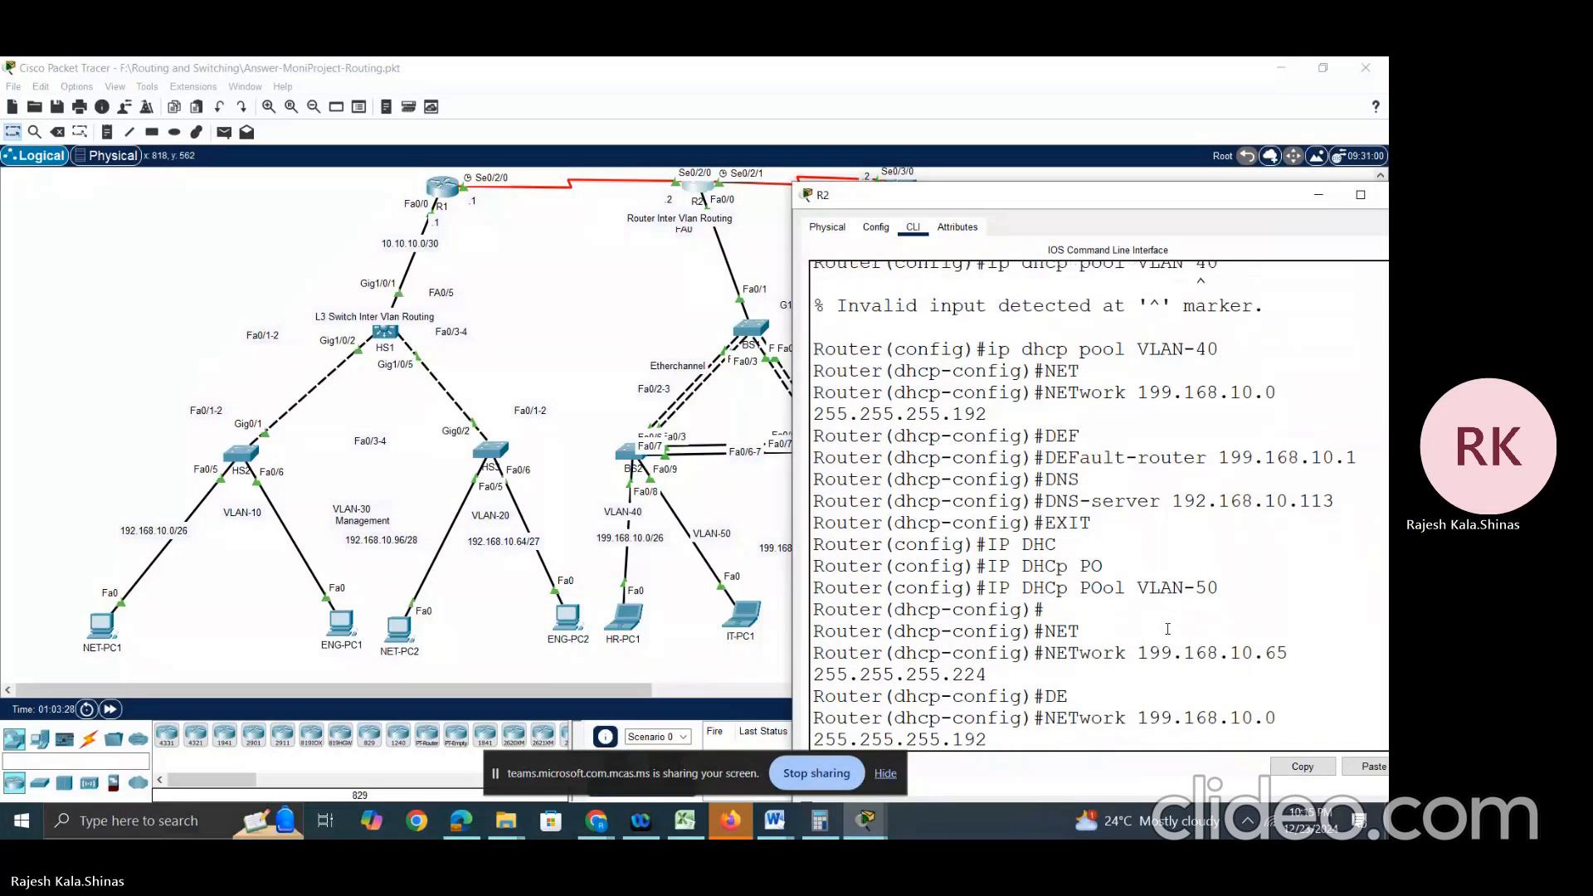
pyautogui.press('Up')
pyautogui.press('Up')
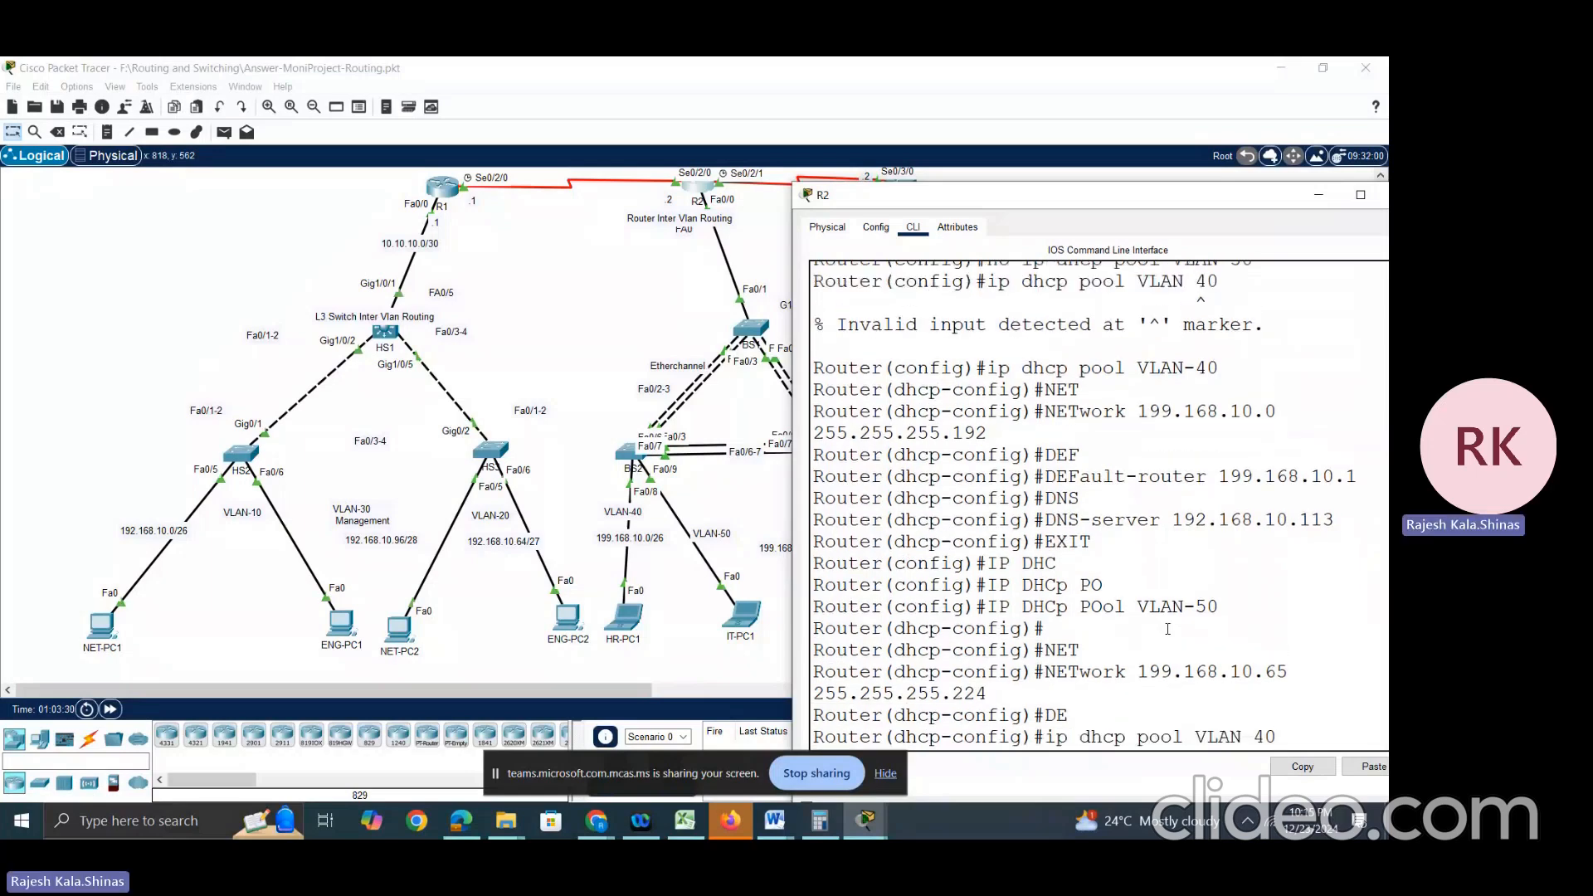
pyautogui.press('Up')
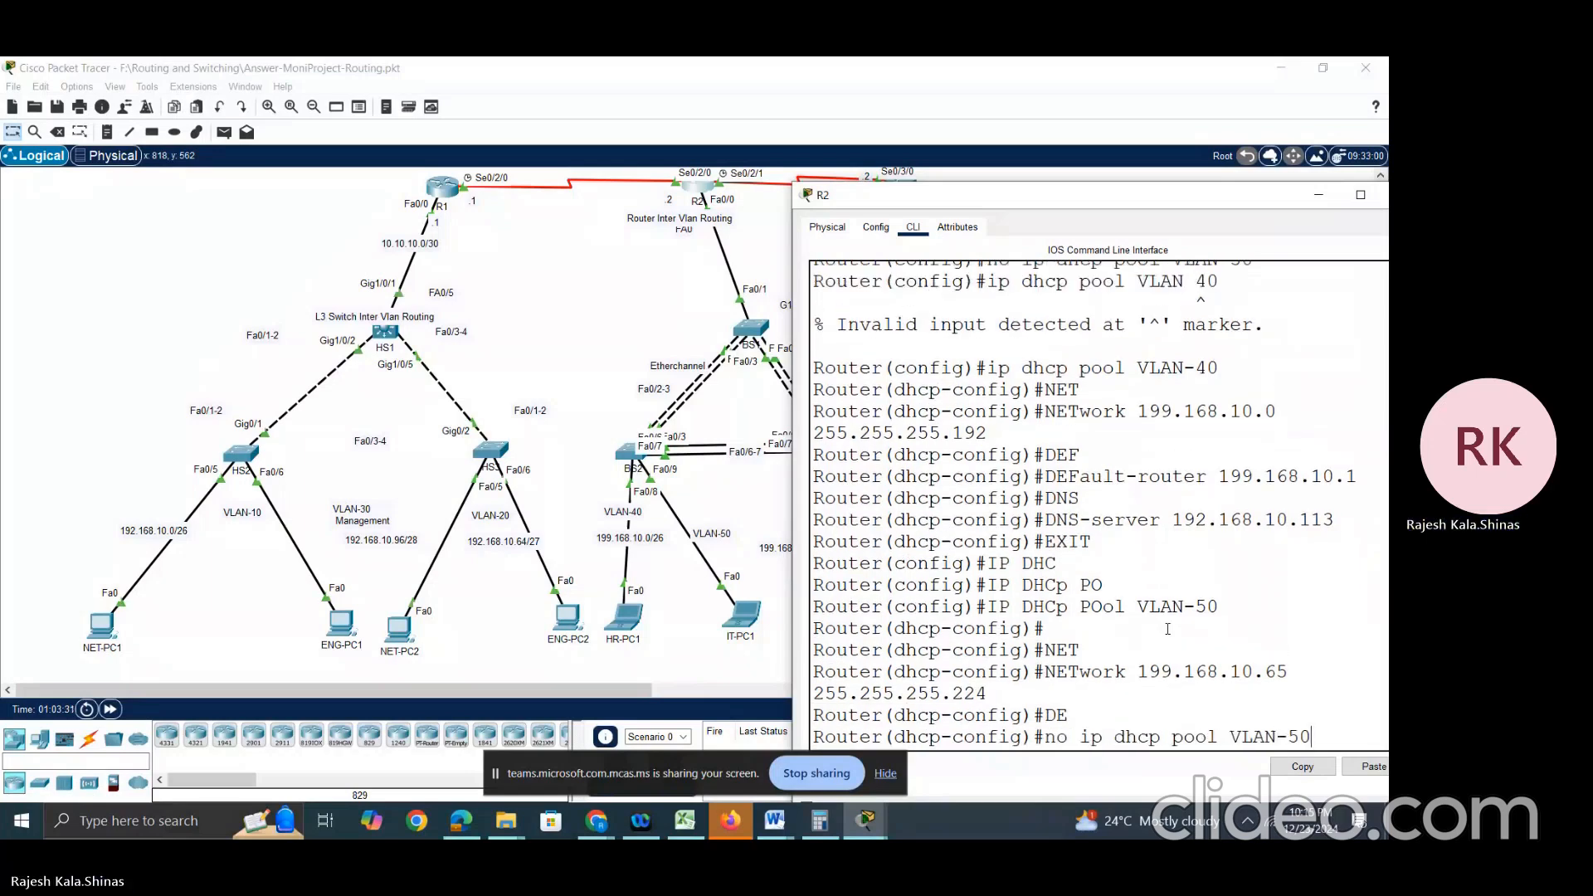
pyautogui.press('Up')
pyautogui.press('Down')
pyautogui.press('Down')
pyautogui.press('BackSpace')
pyautogui.press('BackSpace')
pyautogui.press('BackSpace')
pyautogui.press('BackSpace')
pyautogui.press('BackSpace')
pyautogui.press('BackSpace')
pyautogui.press('BackSpace')
pyautogui.press('BackSpace')
pyautogui.press('BackSpace')
pyautogui.press('BackSpace')
pyautogui.press('BackSpace')
pyautogui.press('BackSpace')
pyautogui.press('BackSpace')
pyautogui.press('BackSpace')
pyautogui.press('BackSpace')
pyautogui.press('BackSpace')
pyautogui.press('BackSpace')
pyautogui.press('BackSpace')
pyautogui.press('BackSpace')
pyautogui.press('BackSpace')
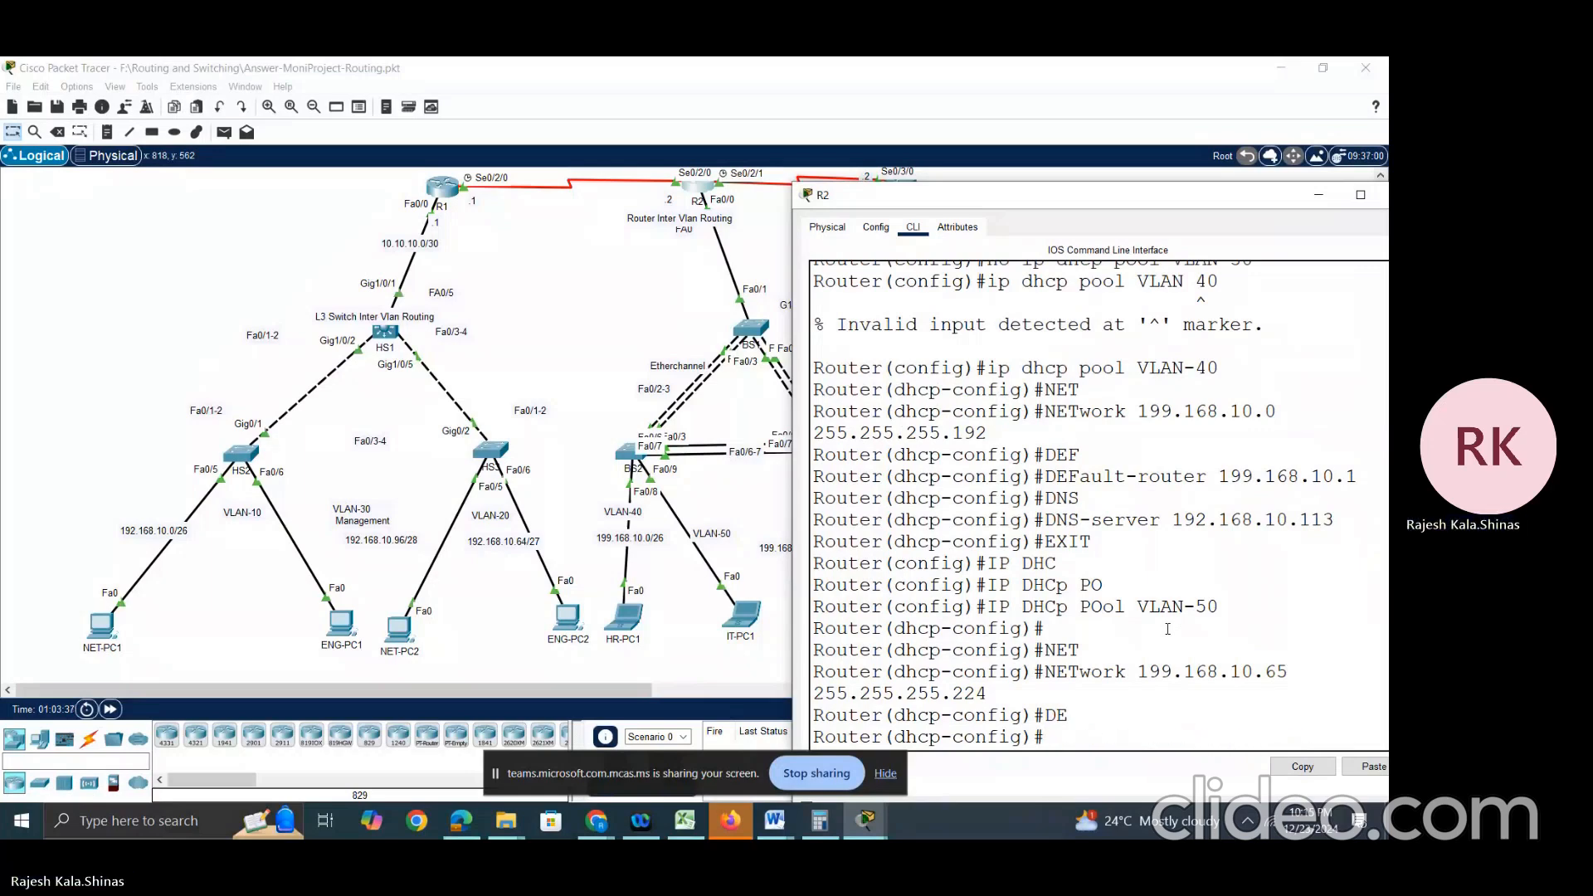
# Step: Set the VLAN-50 DHCP pool's network to 199.168.10.64 with mask 255.255.255.224
pyautogui.write('IP')
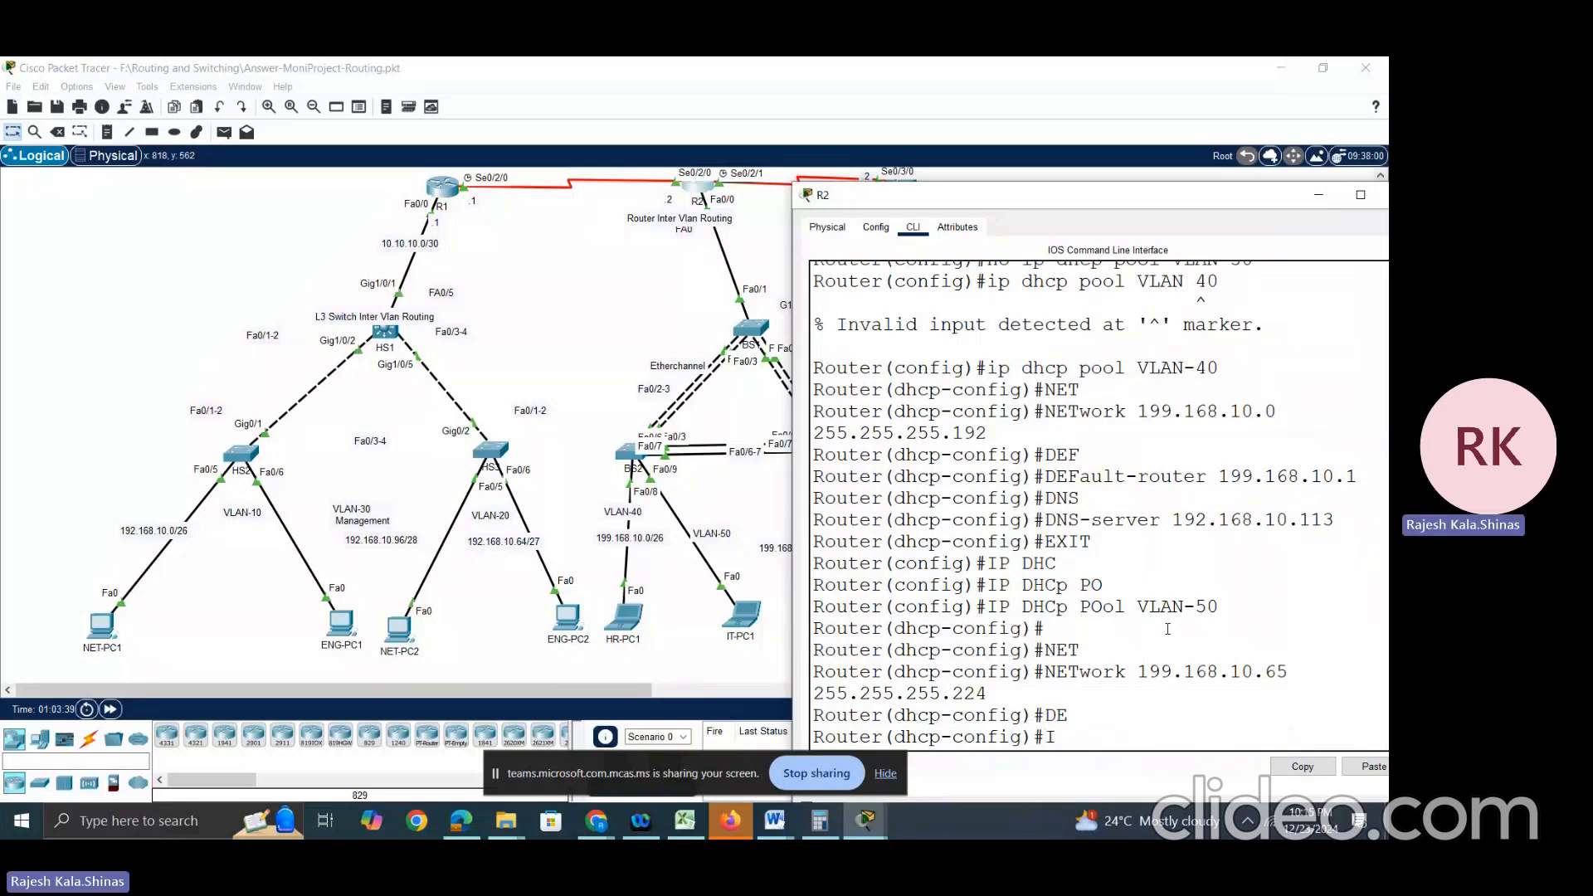
pyautogui.press('BackSpace')
pyautogui.press('BackSpace')
pyautogui.write('NET')
pyautogui.press('Tab')
pyautogui.write('199')
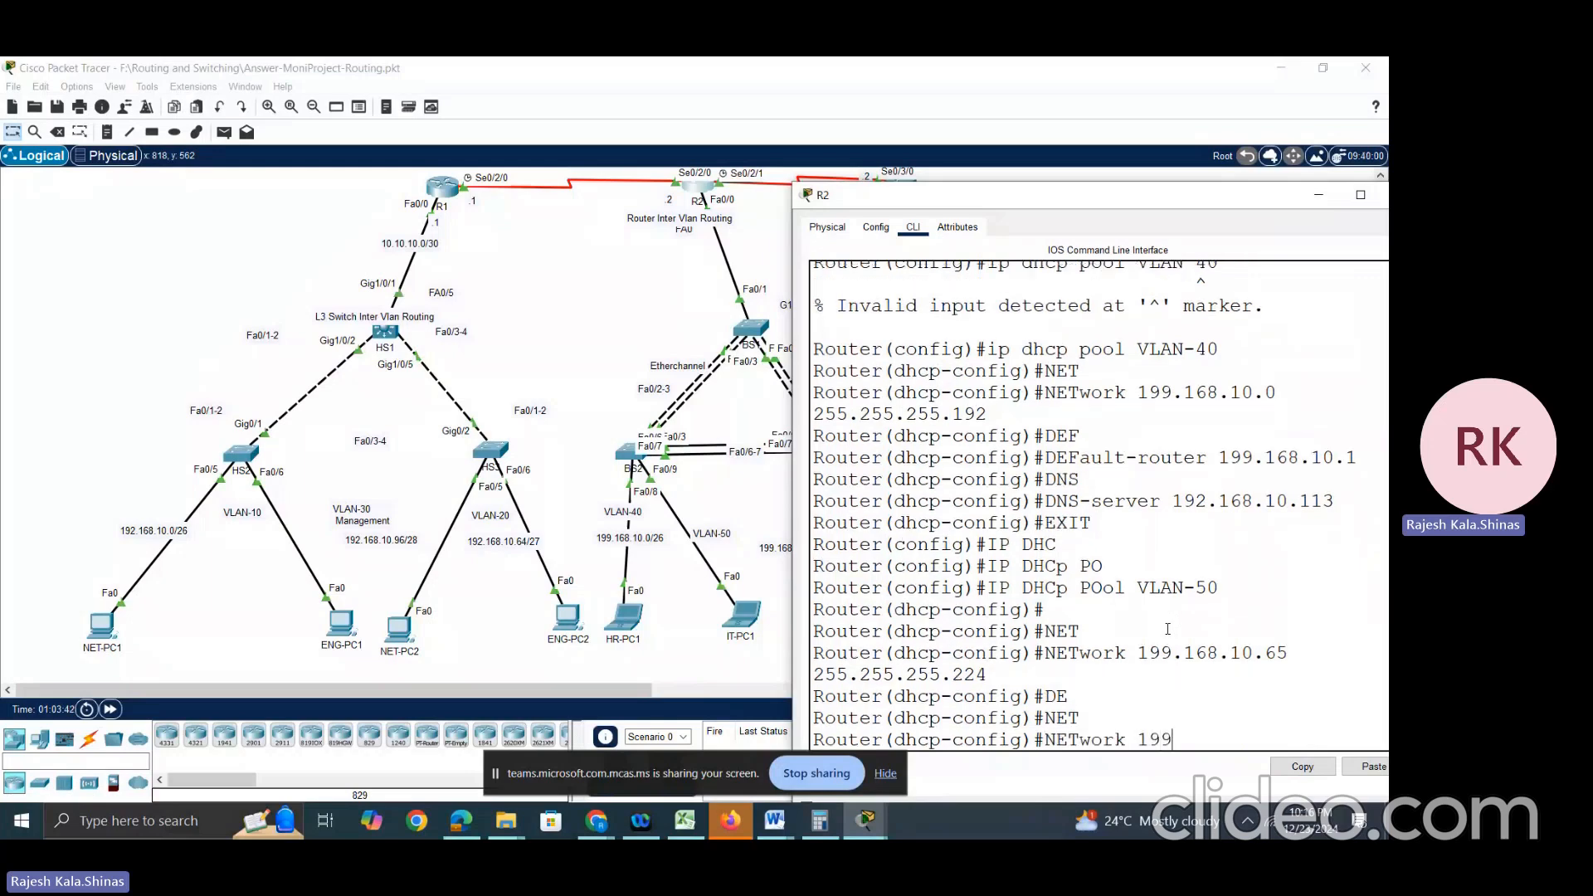
pyautogui.write('.168.')
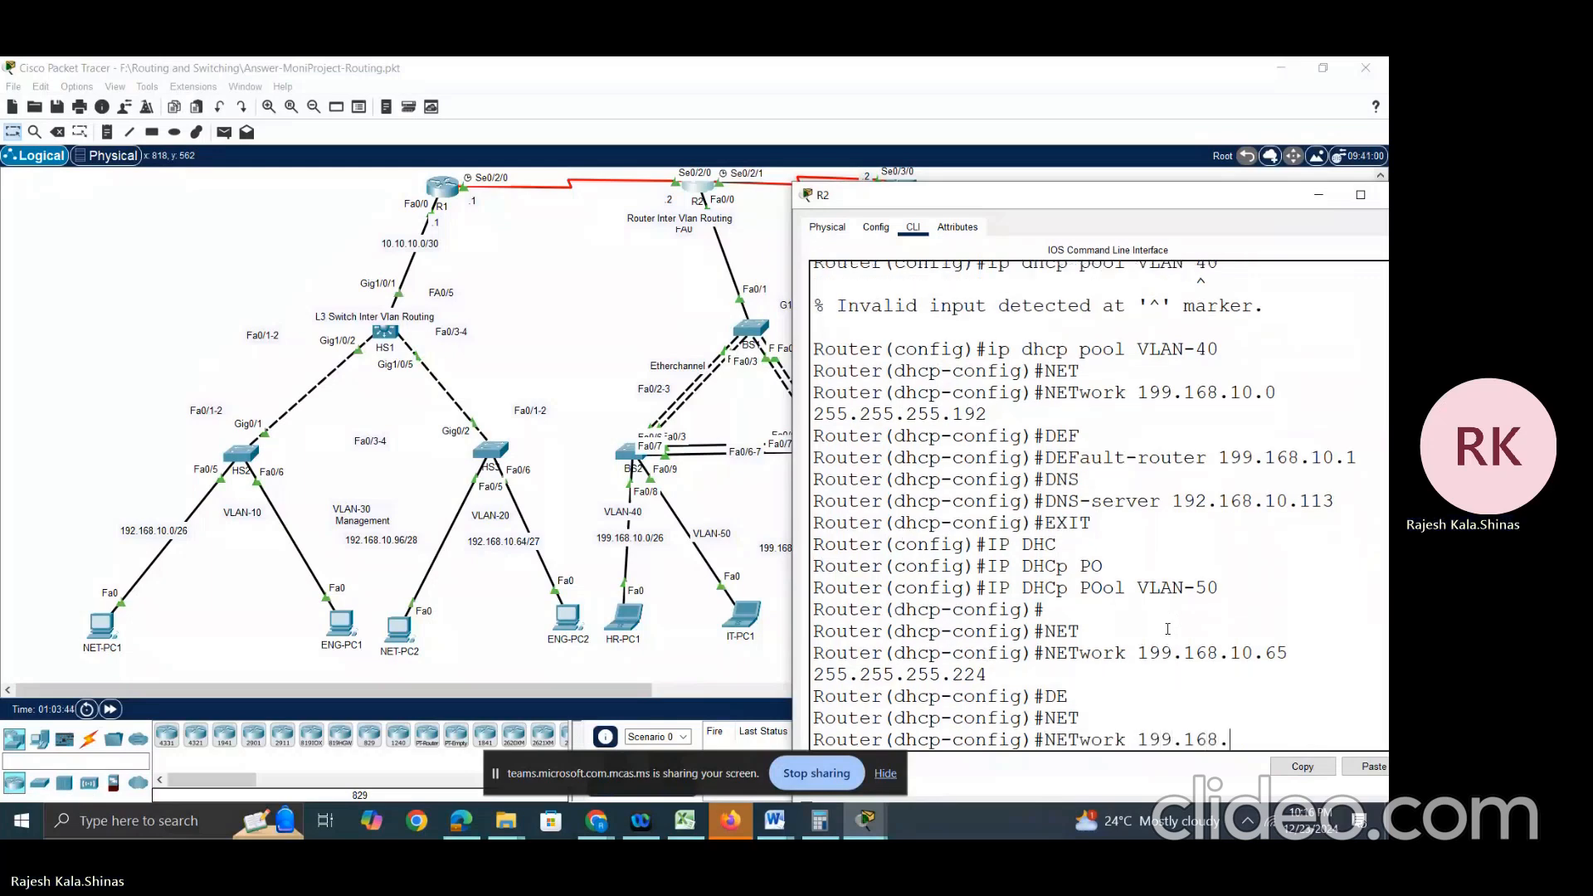
pyautogui.write('10.64')
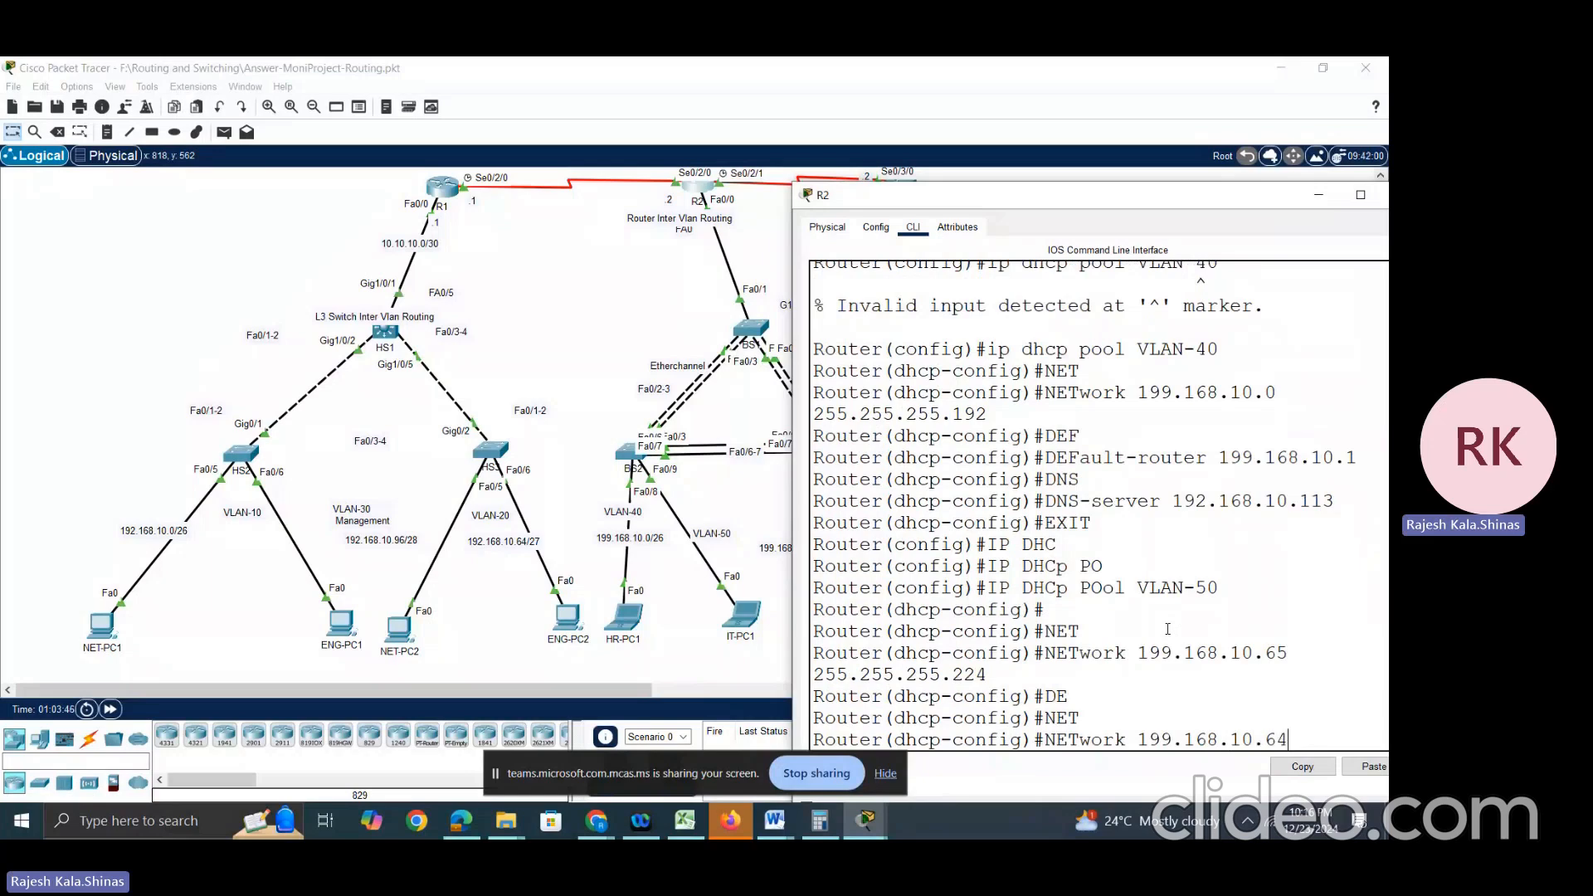
pyautogui.write(' 255.255.2')
pyautogui.write('55.255.224')
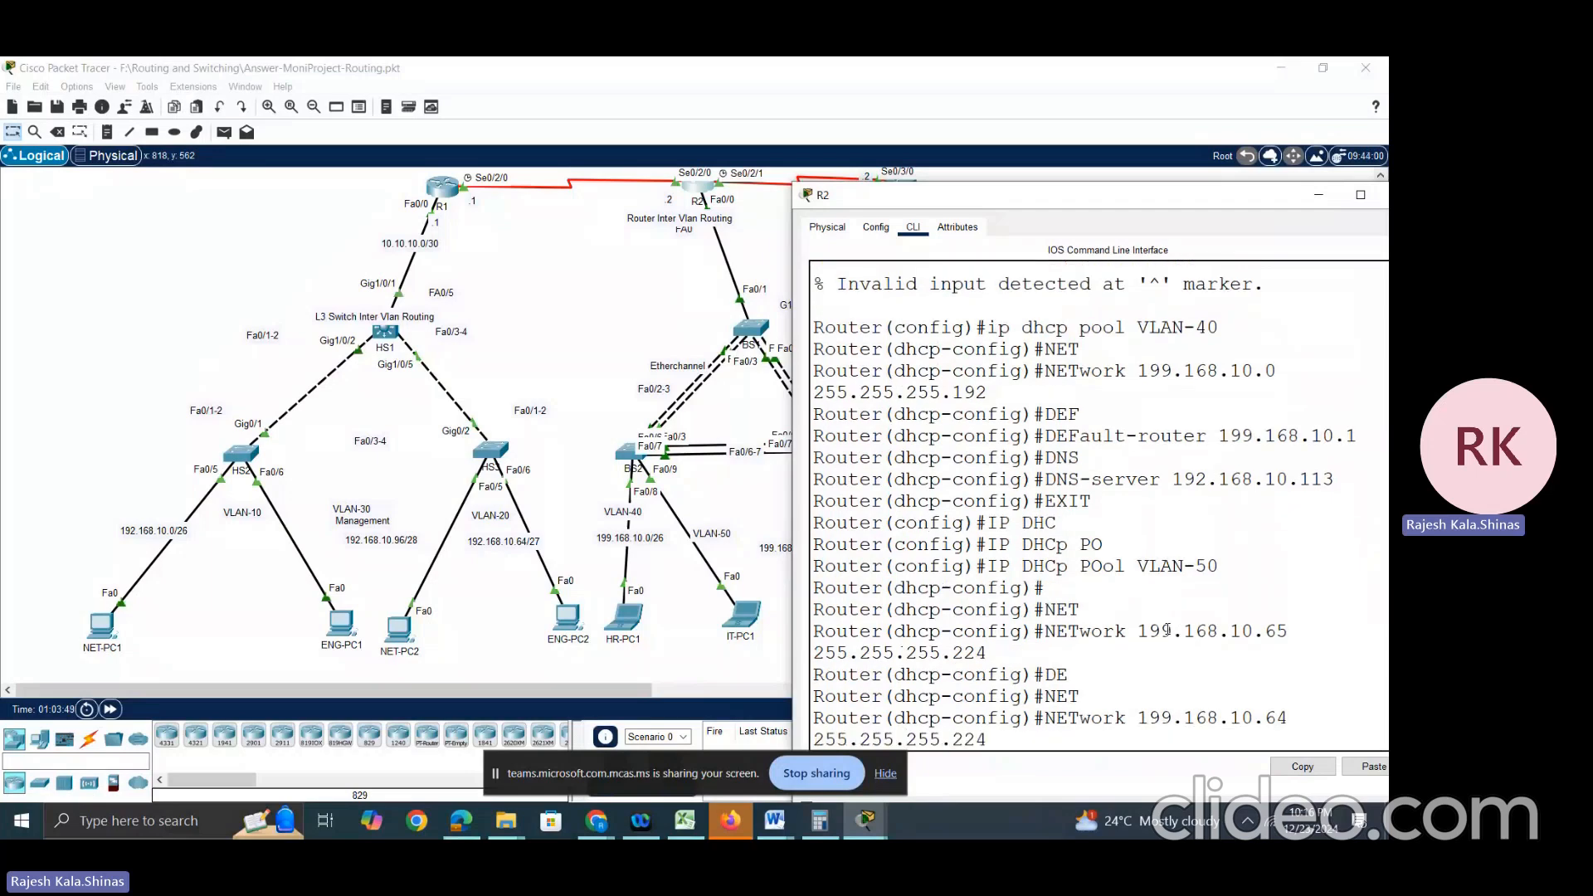
pyautogui.press('Return')
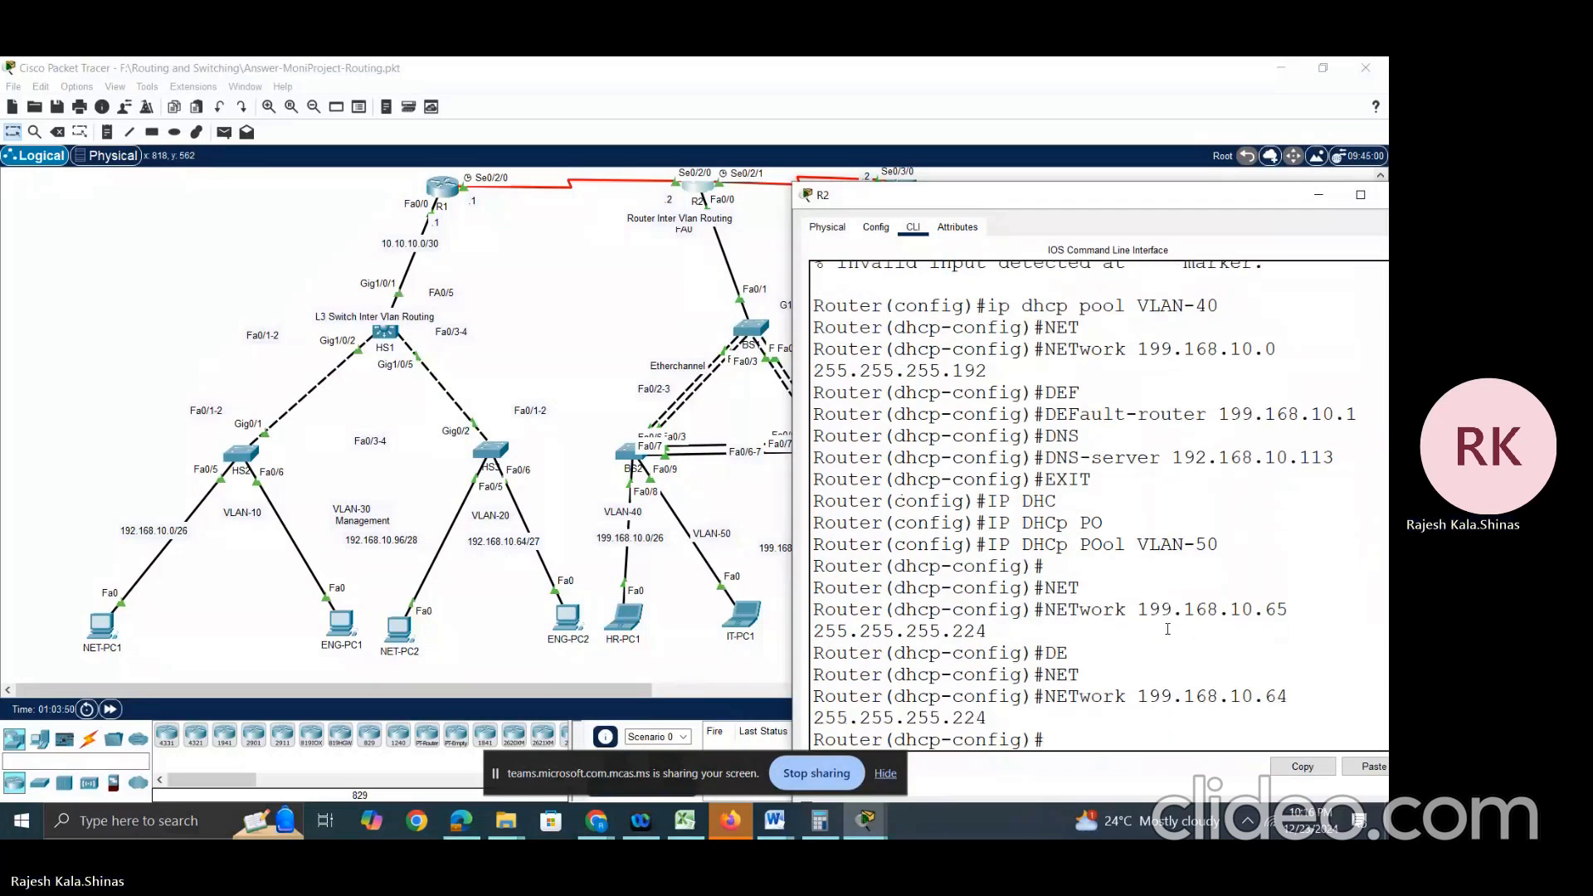
pyautogui.write('DNS')
pyautogui.press('Tab')
pyautogui.write('199')
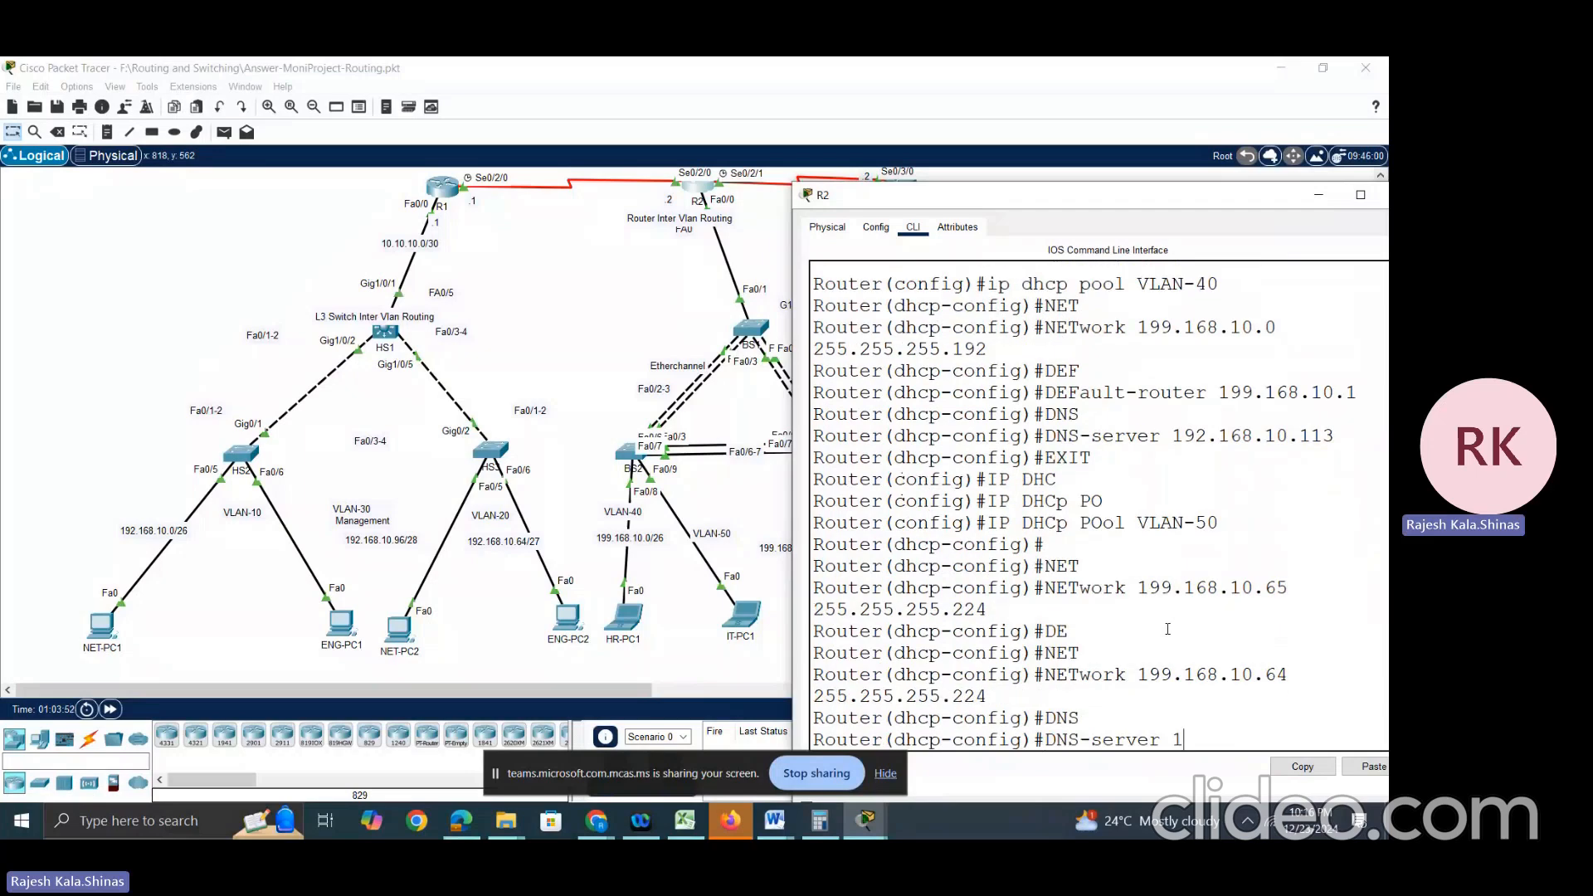
pyautogui.press('BackSpace')
pyautogui.press('BackSpace')
pyautogui.press('BackSpace')
pyautogui.press('BackSpace')
pyautogui.press('BackSpace')
pyautogui.press('BackSpace')
pyautogui.press('BackSpace')
pyautogui.press('BackSpace')
pyautogui.press('BackSpace')
pyautogui.press('BackSpace')
pyautogui.press('BackSpace')
pyautogui.press('BackSpace')
pyautogui.press('BackSpace')
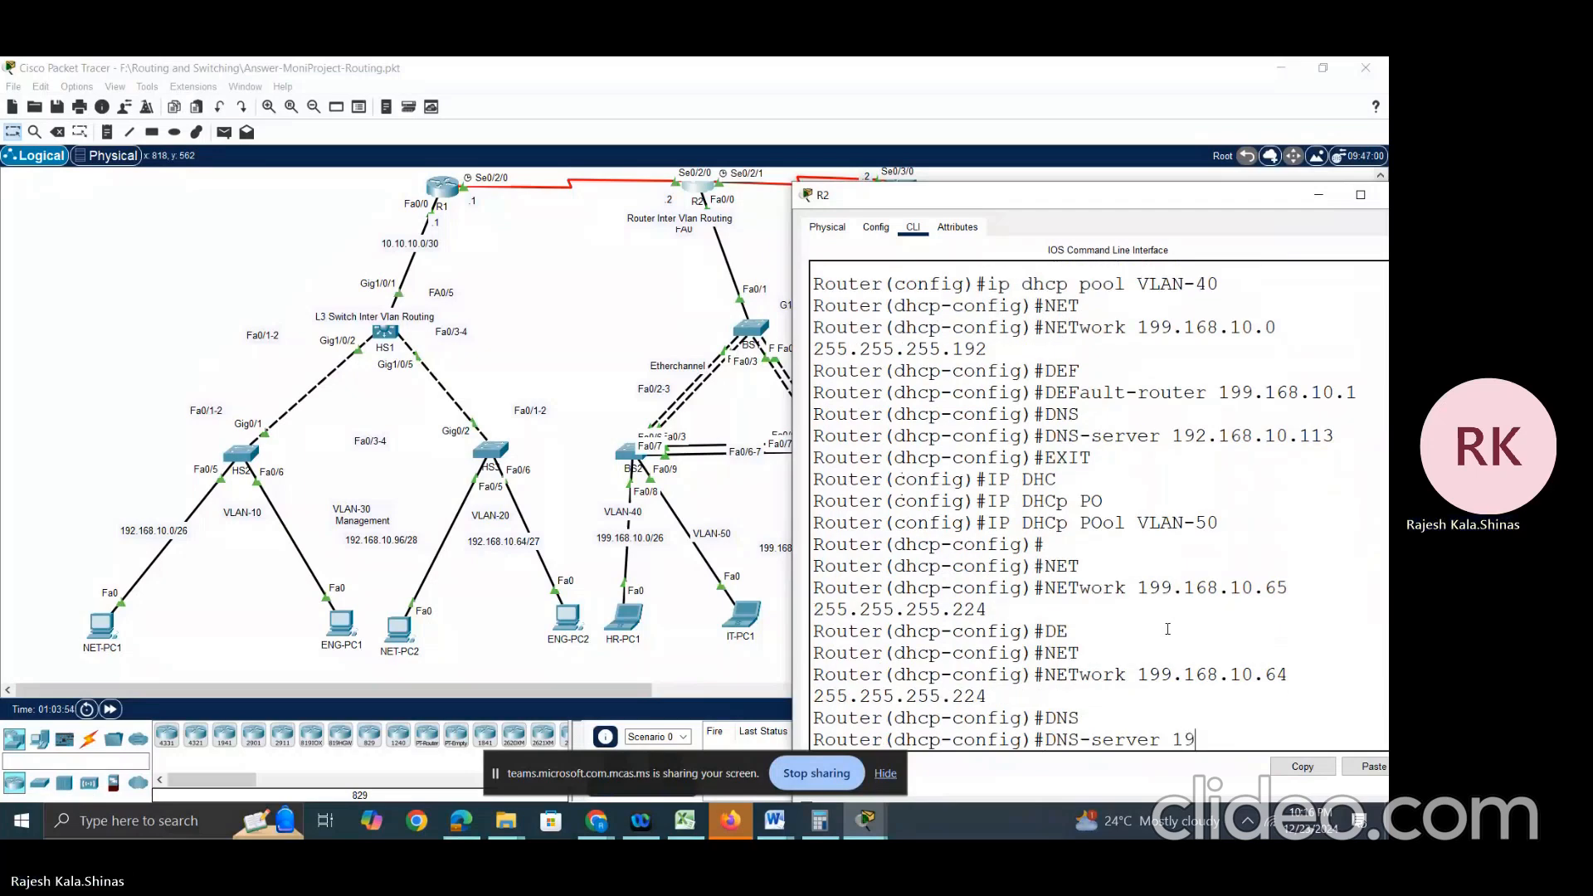
pyautogui.press('BackSpace')
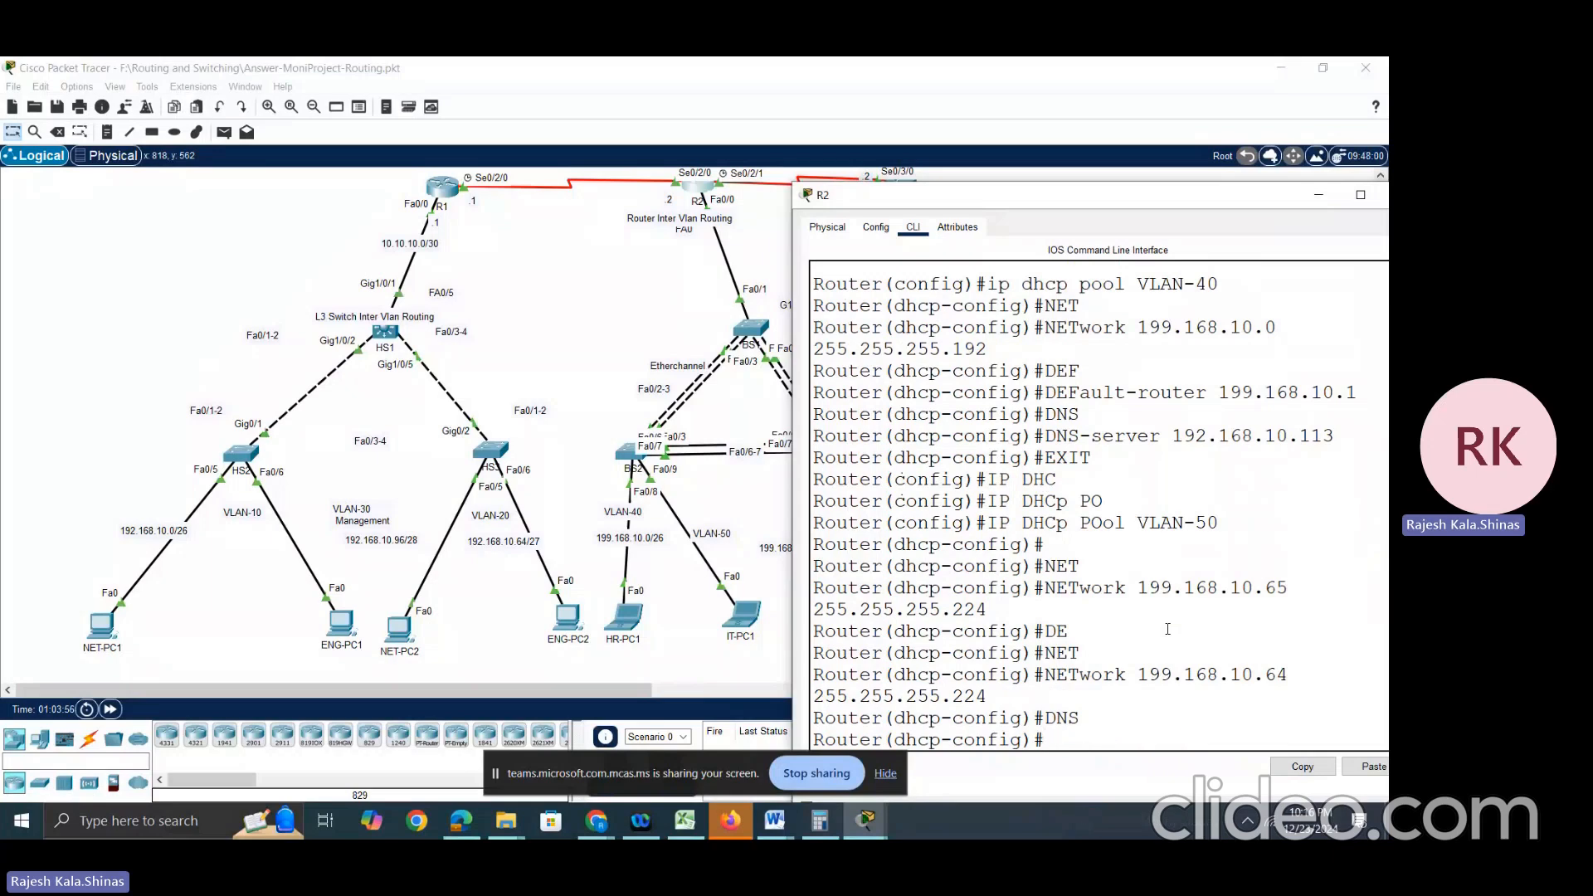
# Step: Set the VLAN-50 DHCP pool's default router to 199.168.10.65
pyautogui.write('DEF')
pyautogui.press('Tab')
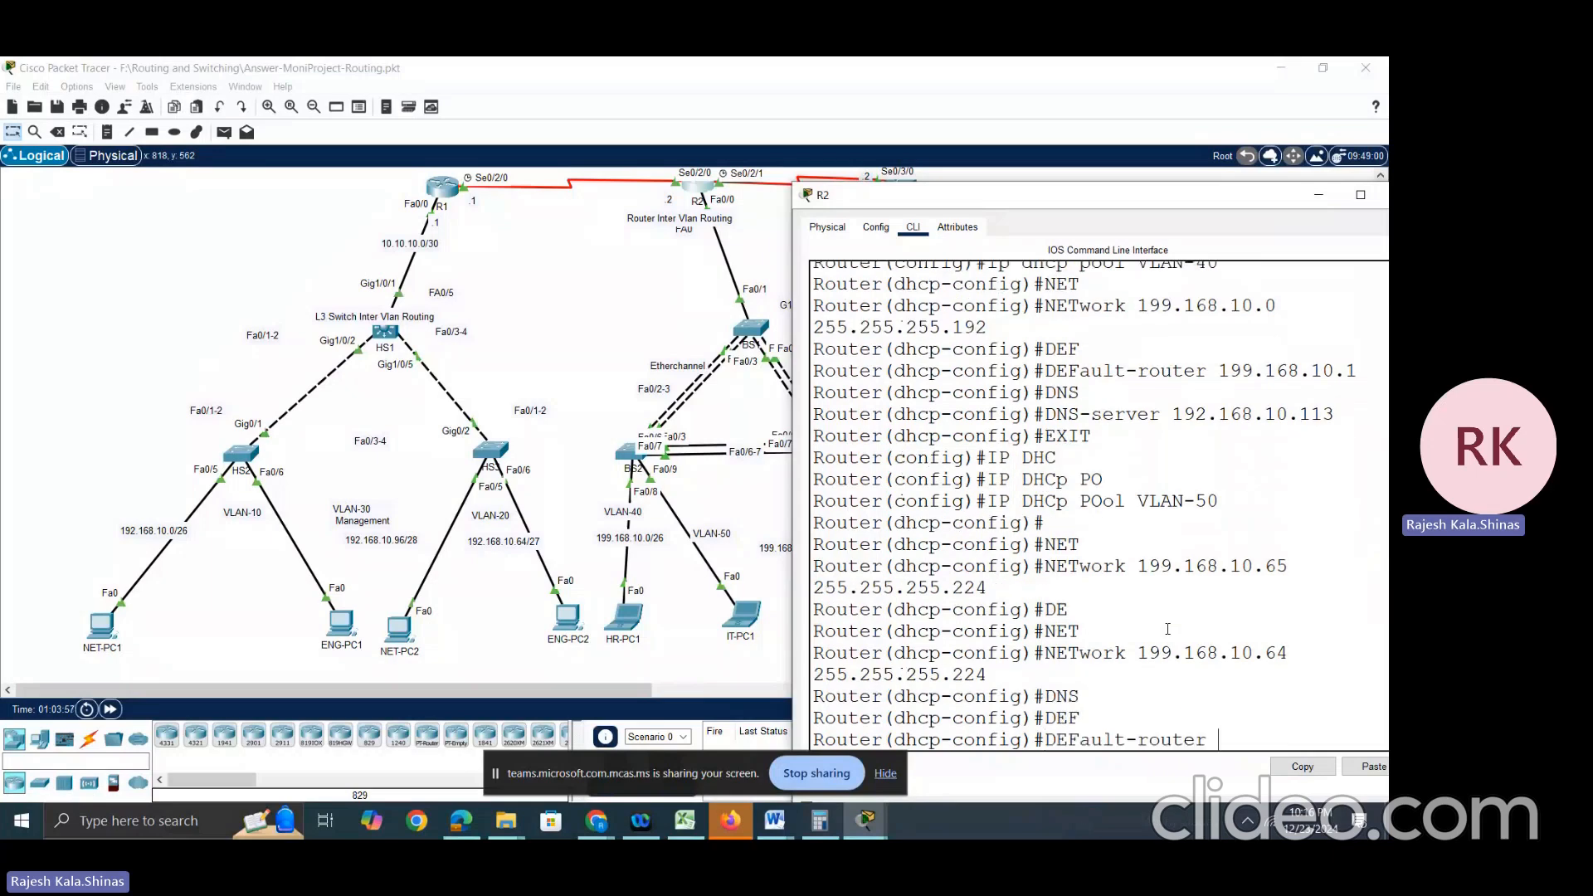
pyautogui.write('199.168.')
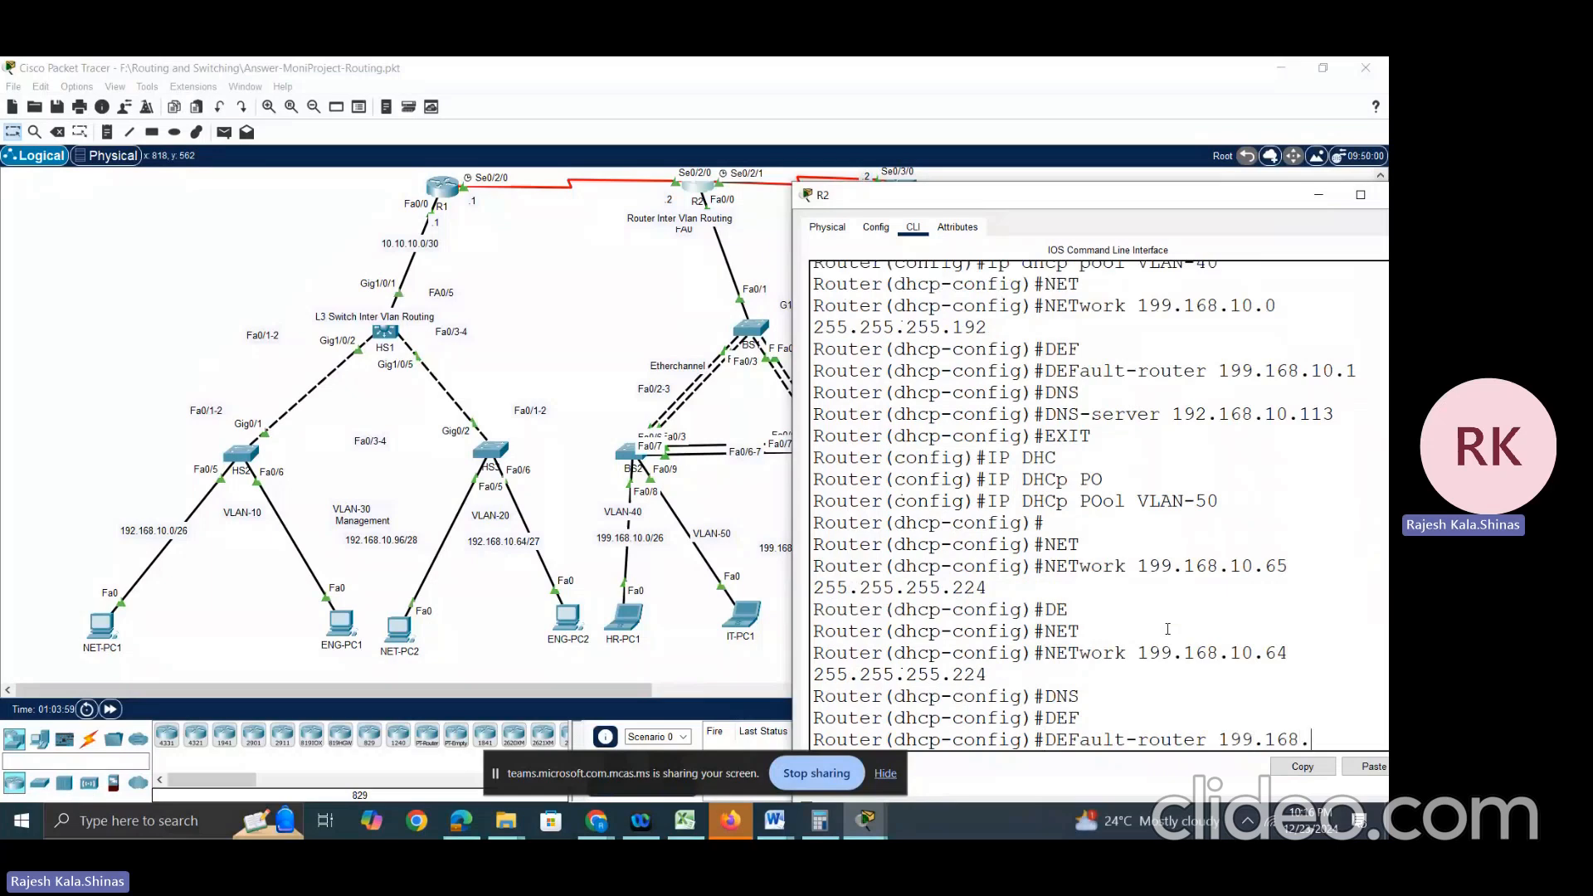
pyautogui.write('10.65')
pyautogui.press('Return')
# Step: Try to set the VLAN-50 pool's DNS server to 192.16810.113 and save the configuration with DO WR
pyautogui.write('DNS')
pyautogui.press('Tab')
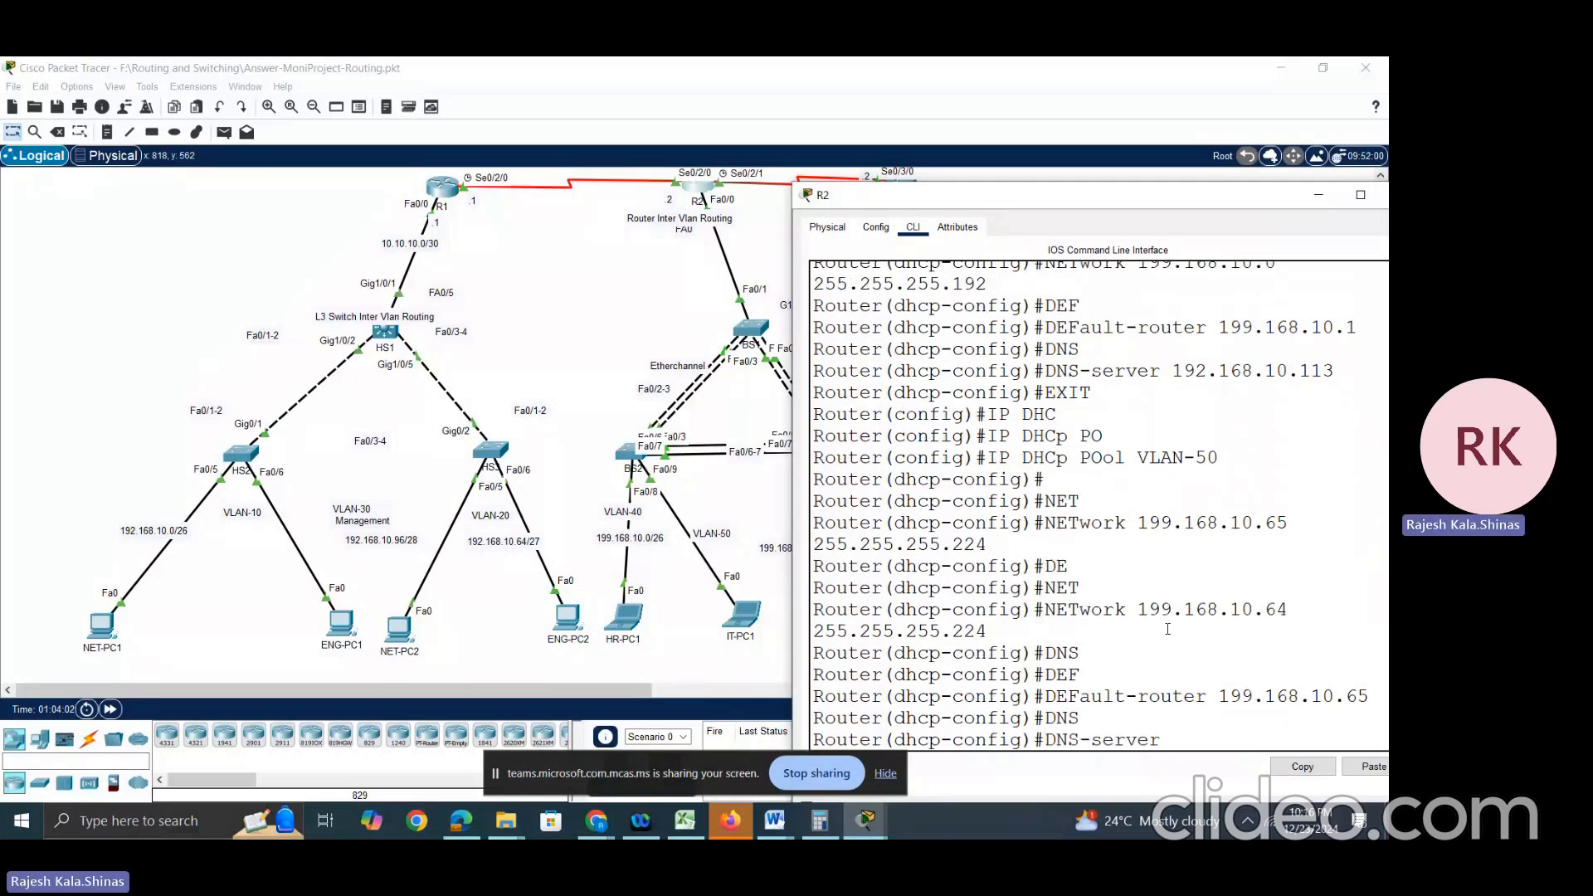
pyautogui.write('192.16810.113')
pyautogui.press('Return')
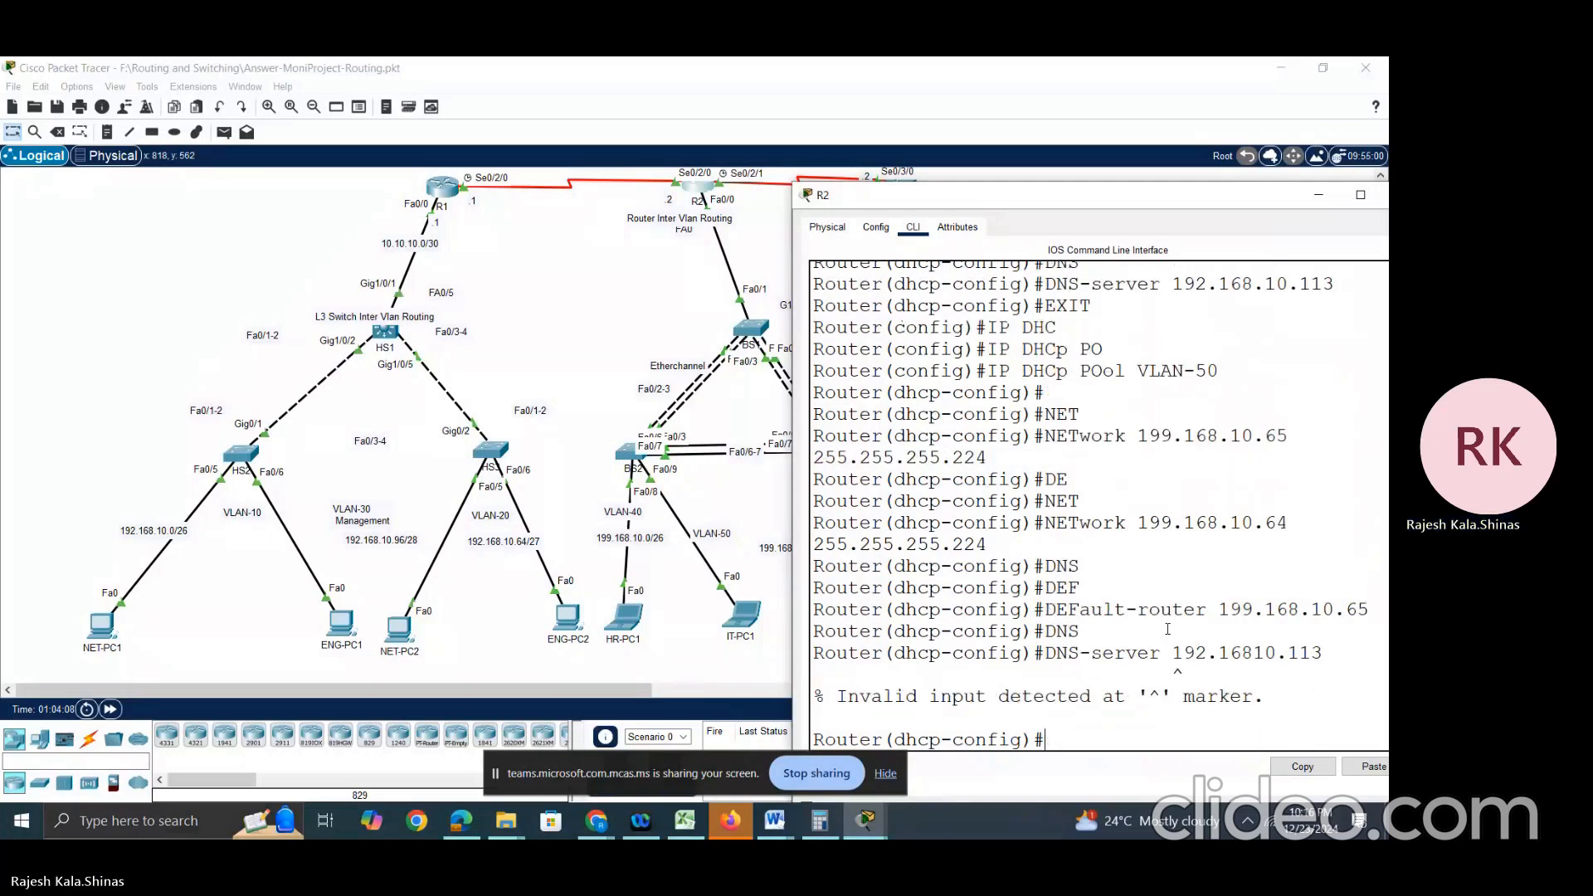
pyautogui.write('DO WR')
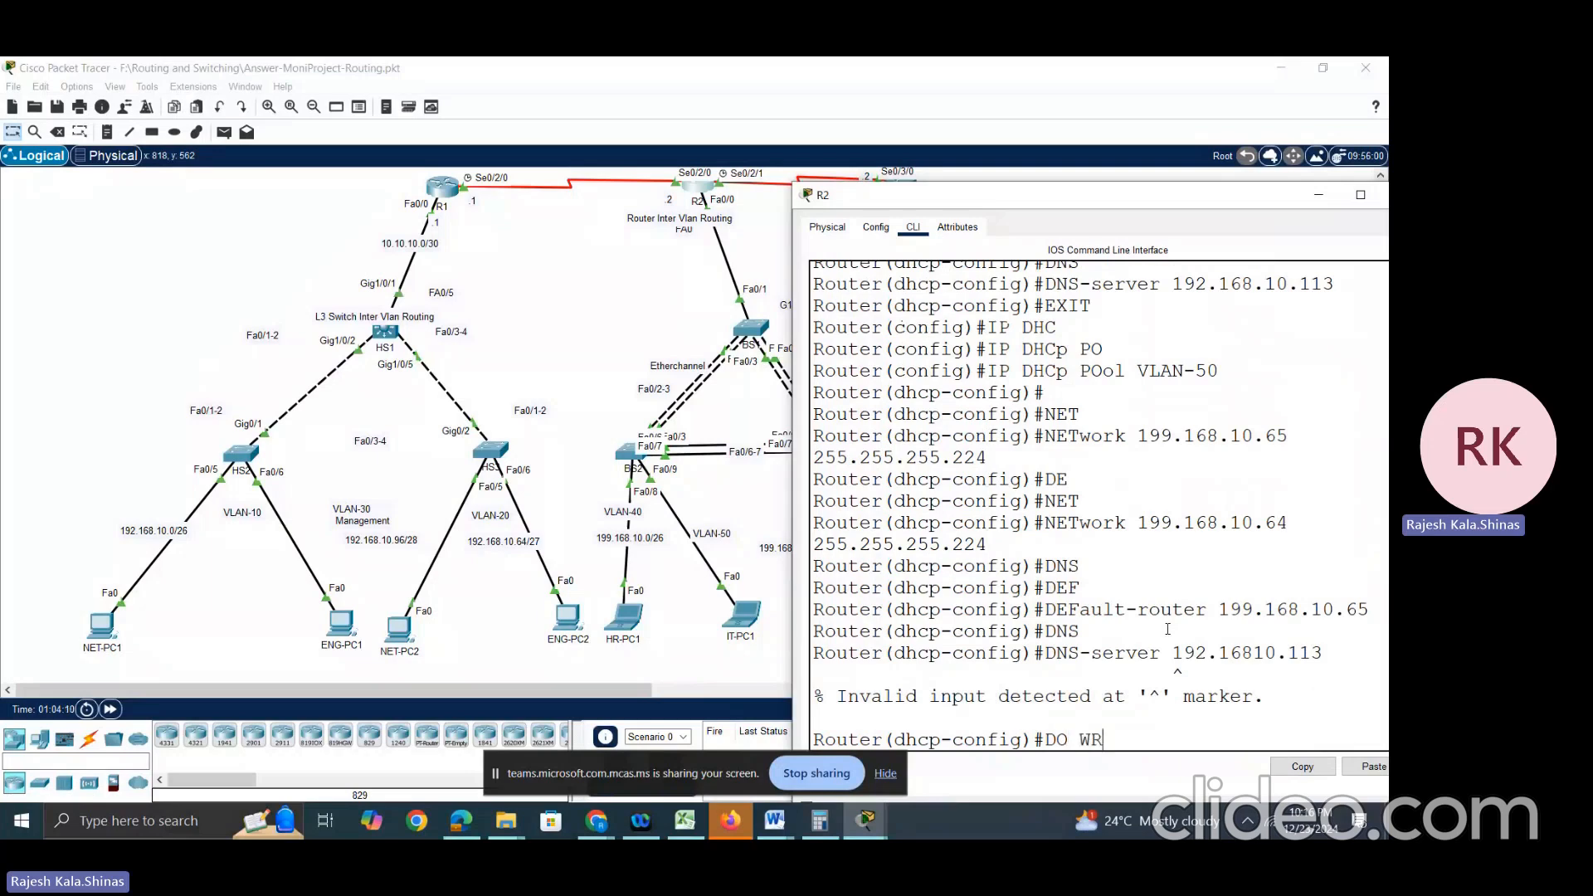
pyautogui.press('Return')
# Step: Copy the earlier command "ip address 192.168.10.65 255.255.255.224" from R2's command history output
pyautogui.scroll(4, 1158, 622)
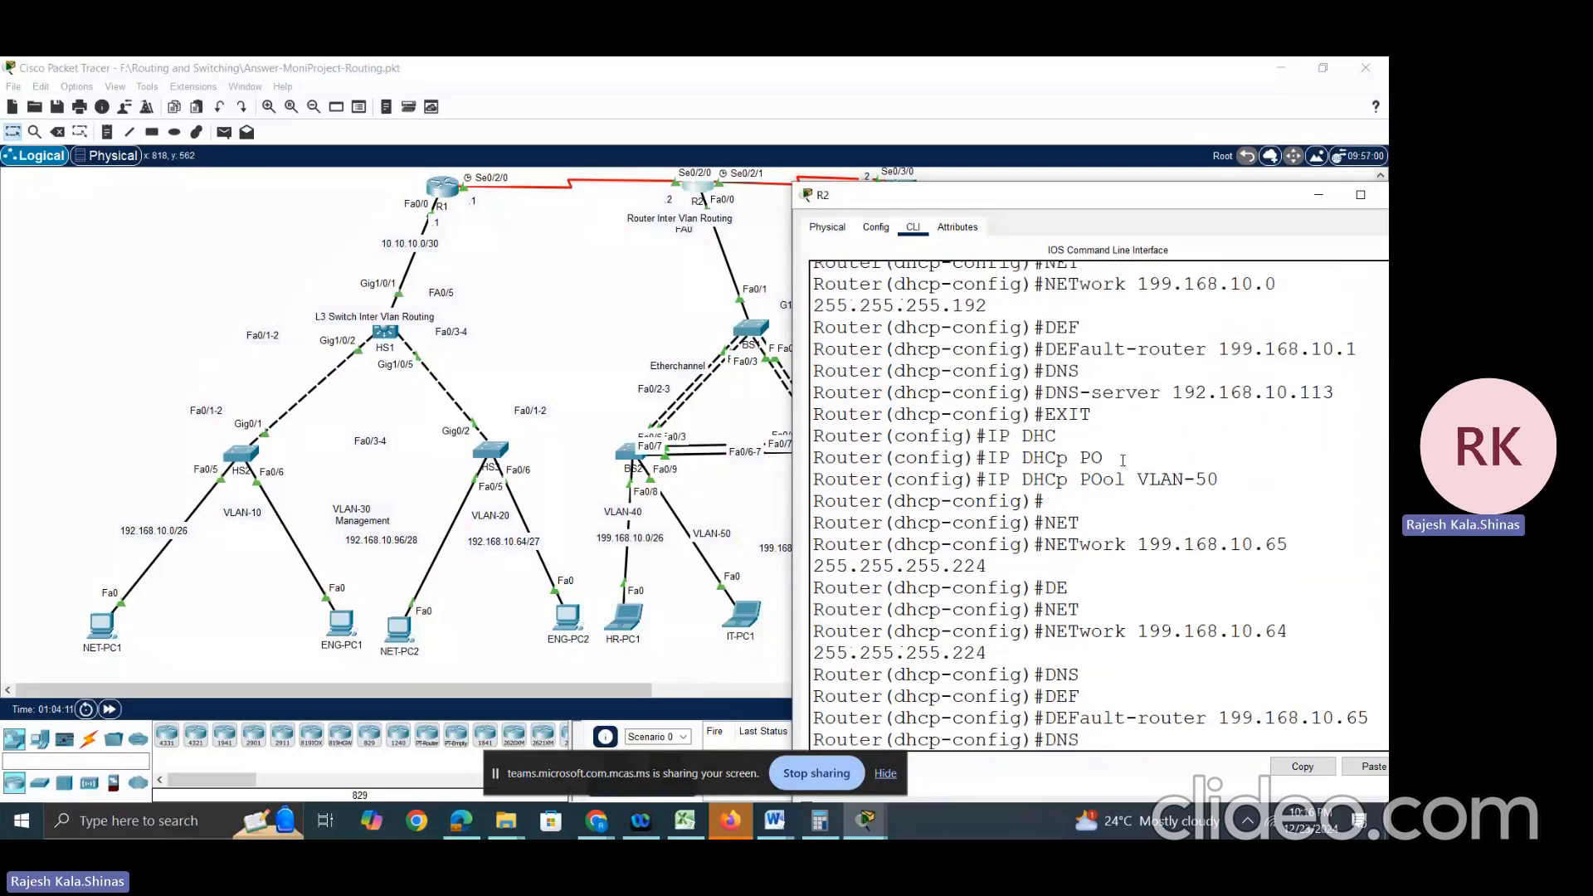
pyautogui.scroll(4, 1151, 437)
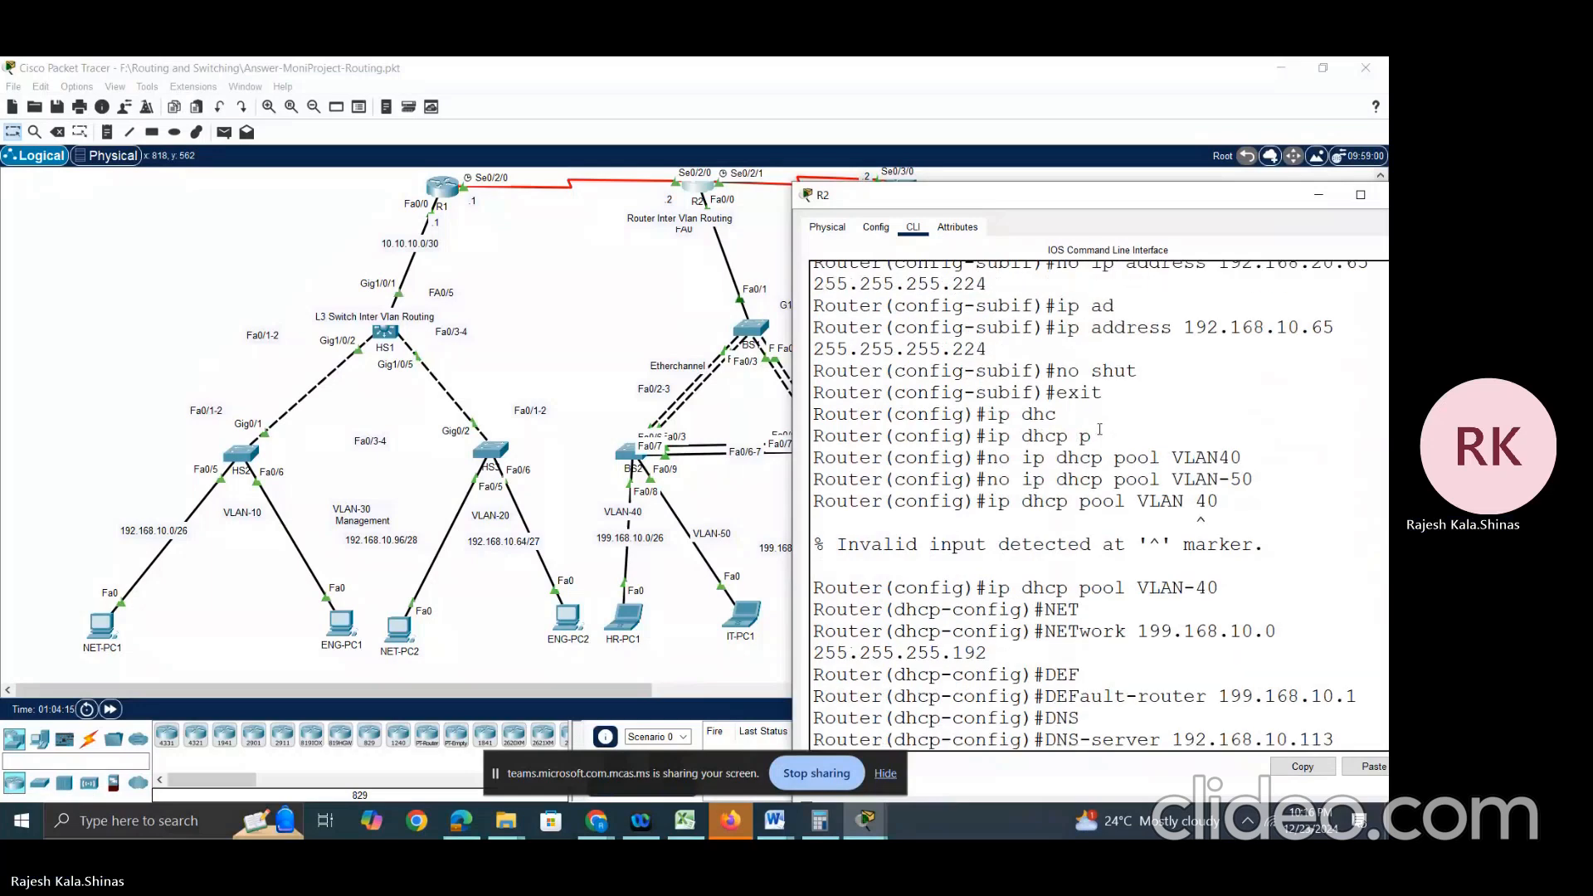
pyautogui.scroll(1, 1195, 449)
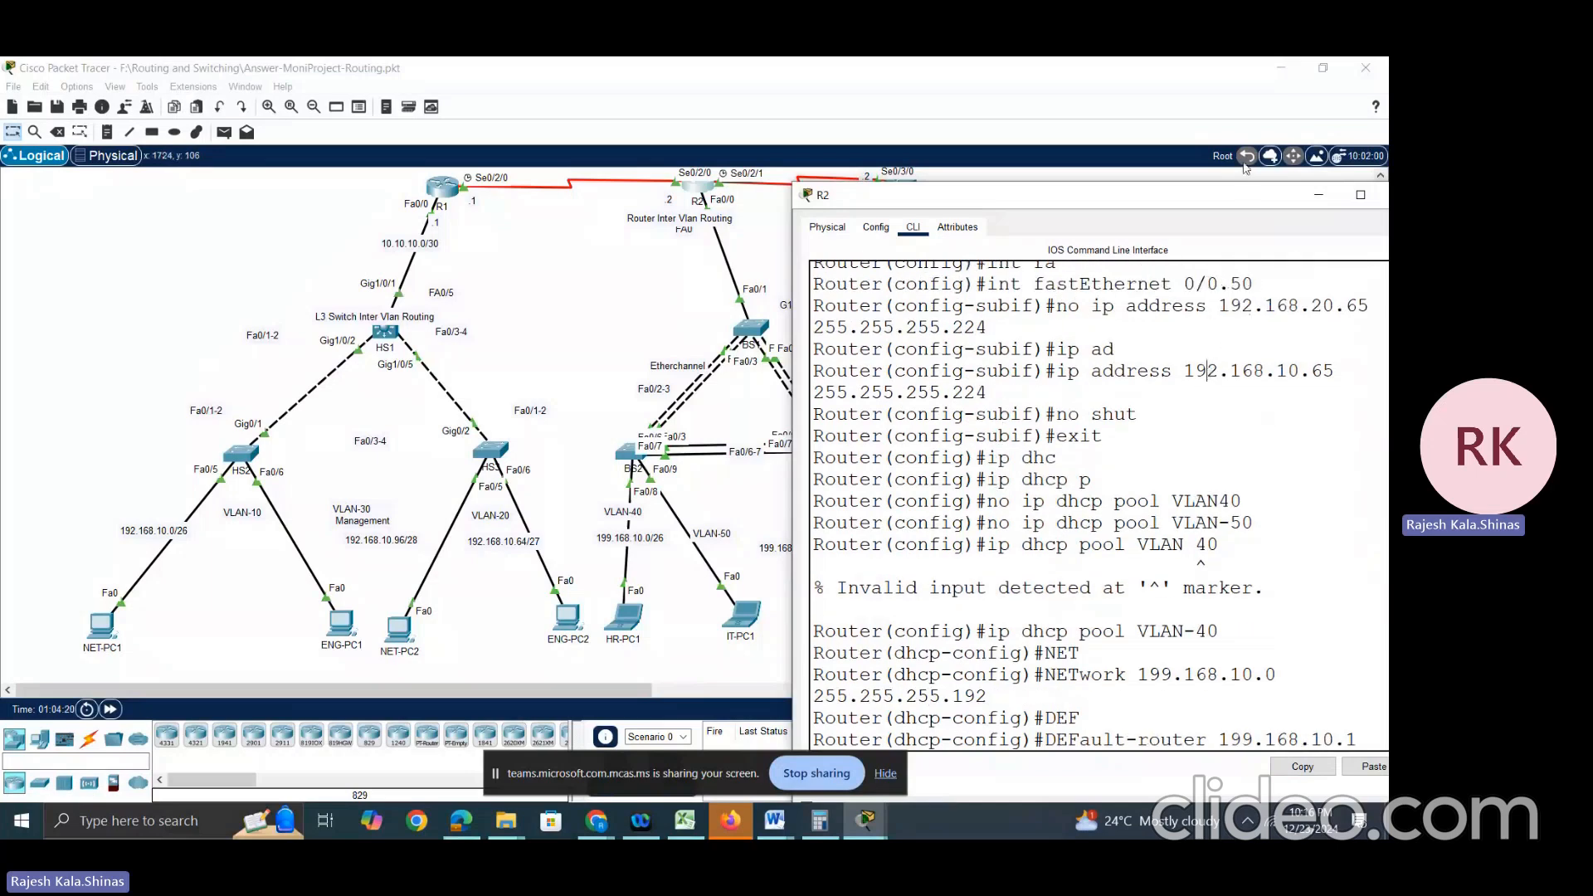
pyautogui.moveTo(1057, 370); pyautogui.dragTo(1082, 395)
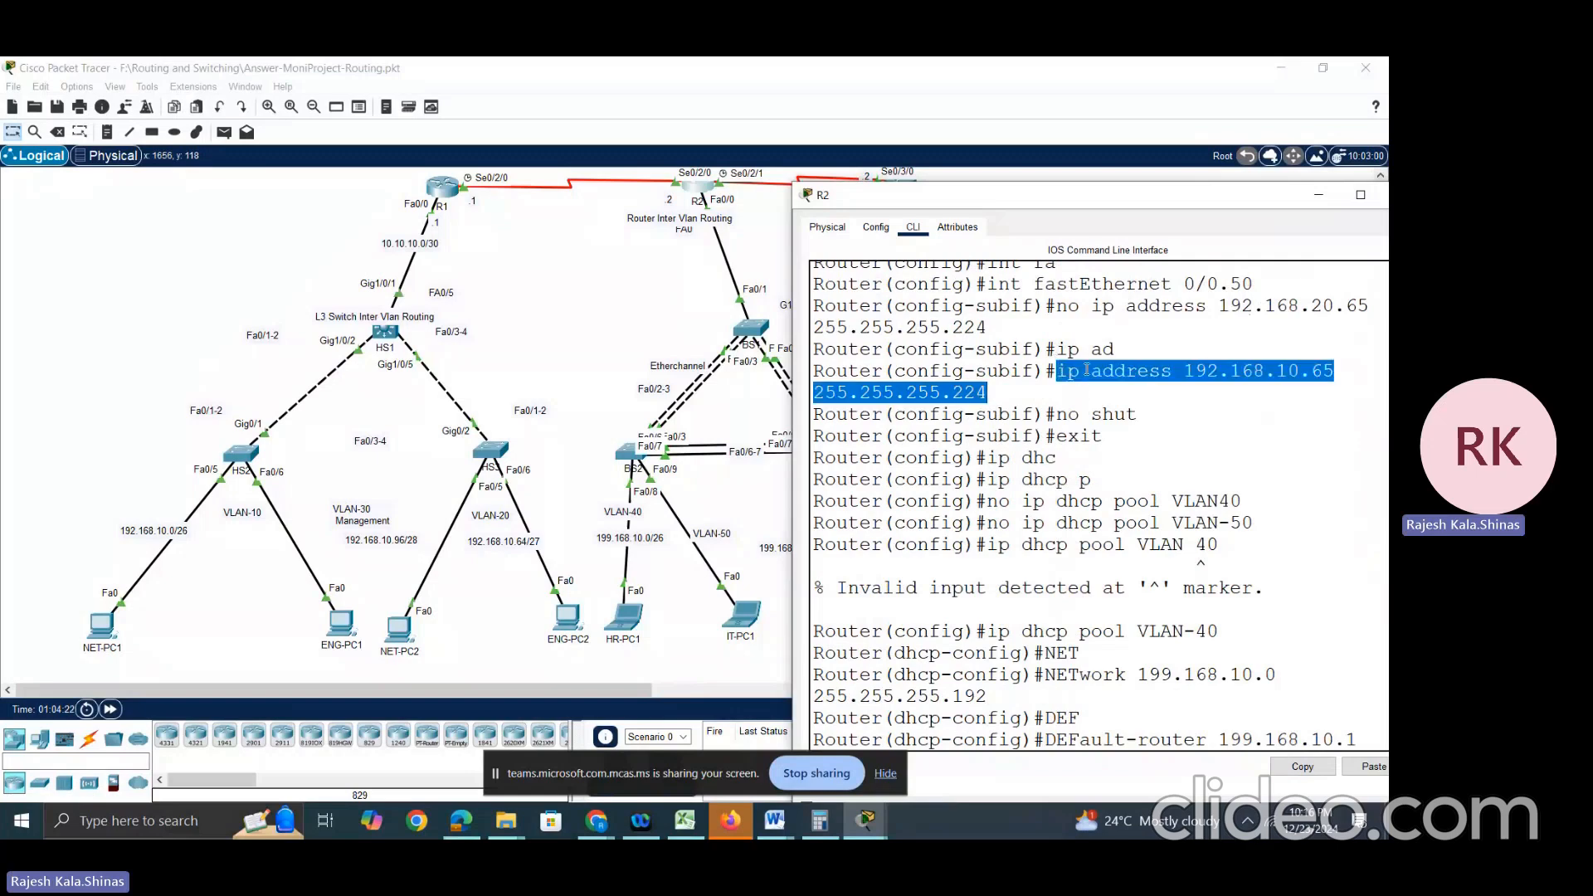
pyautogui.rightClick(1085, 370)
pyautogui.click(1118, 381)
pyautogui.scroll(-5, 1149, 483)
pyautogui.scroll(-3, 1158, 547)
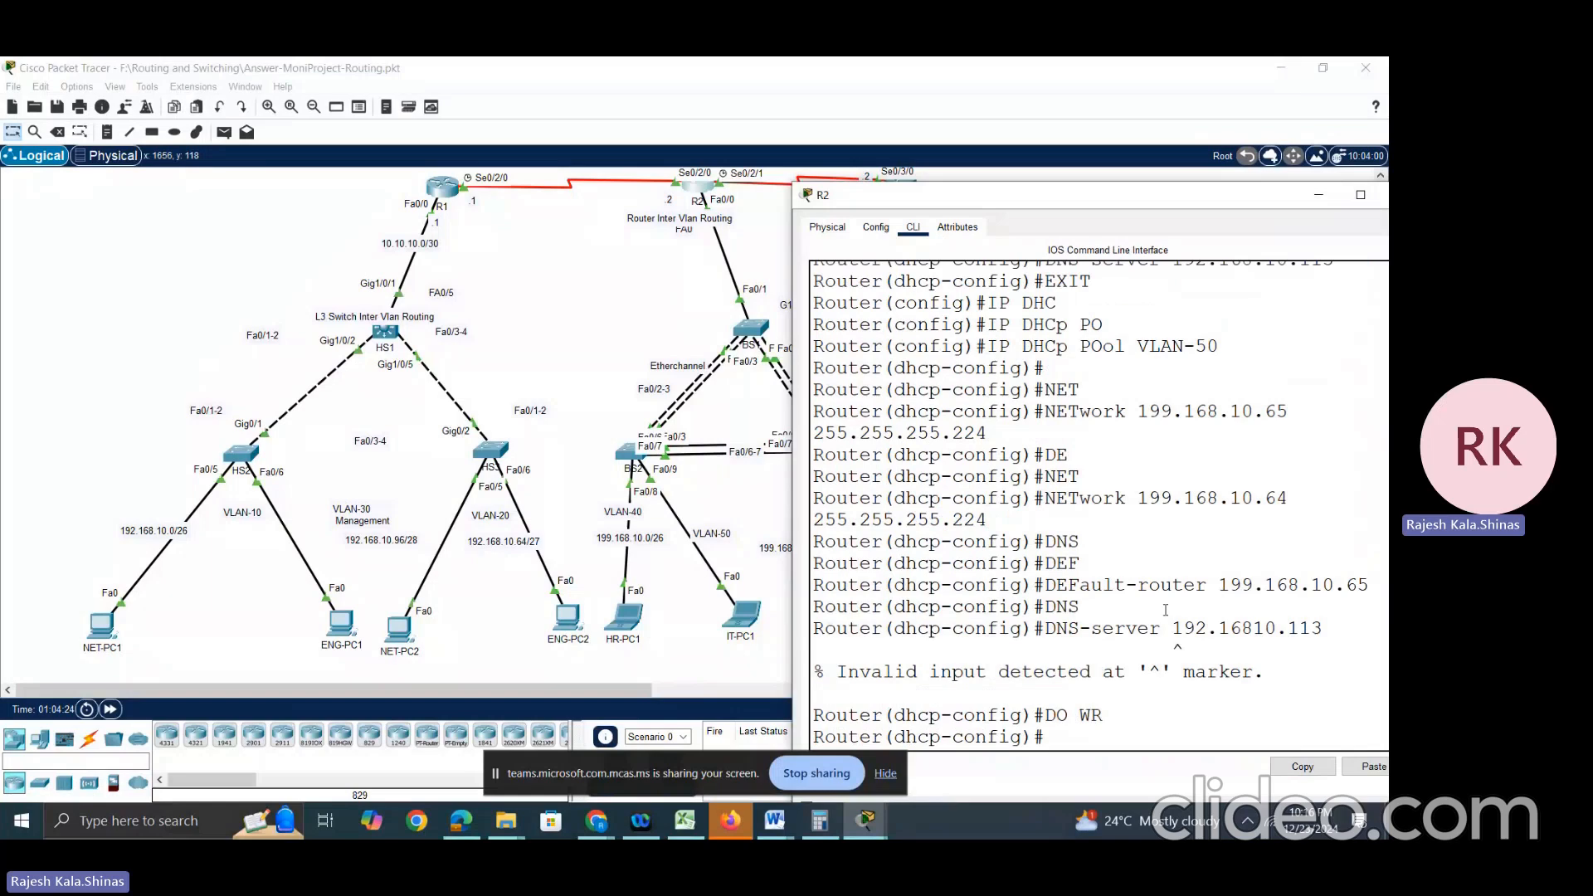
# Step: Leave the DHCP pool's configuration and enter the configuration of subinterface FastEthernet 0/0.50
pyautogui.write('EXIT')
pyautogui.press('Return')
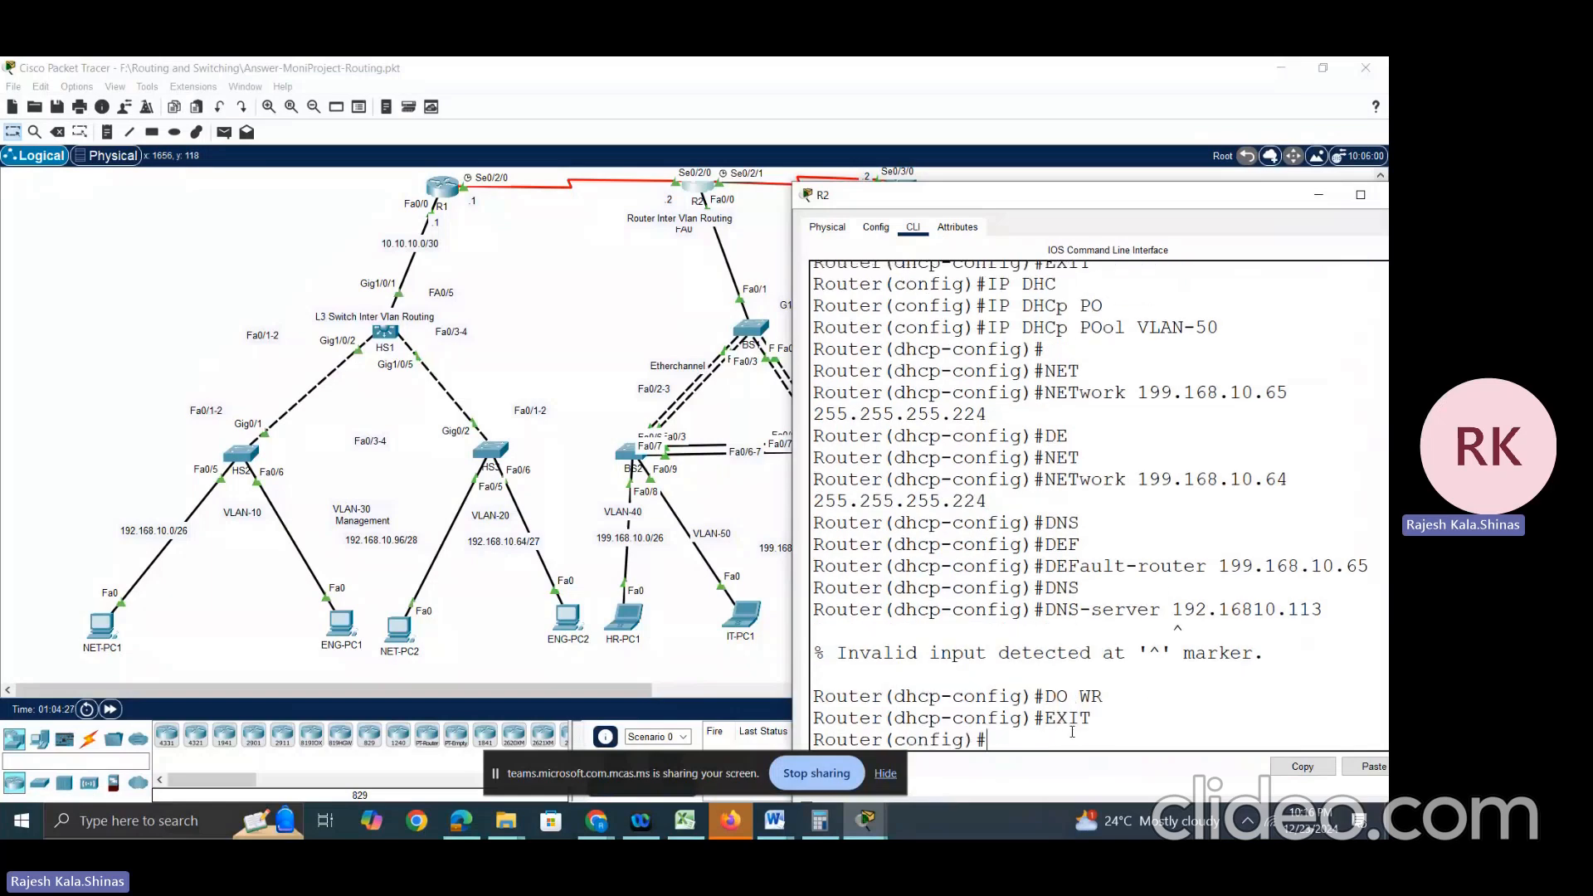
pyautogui.write('I')
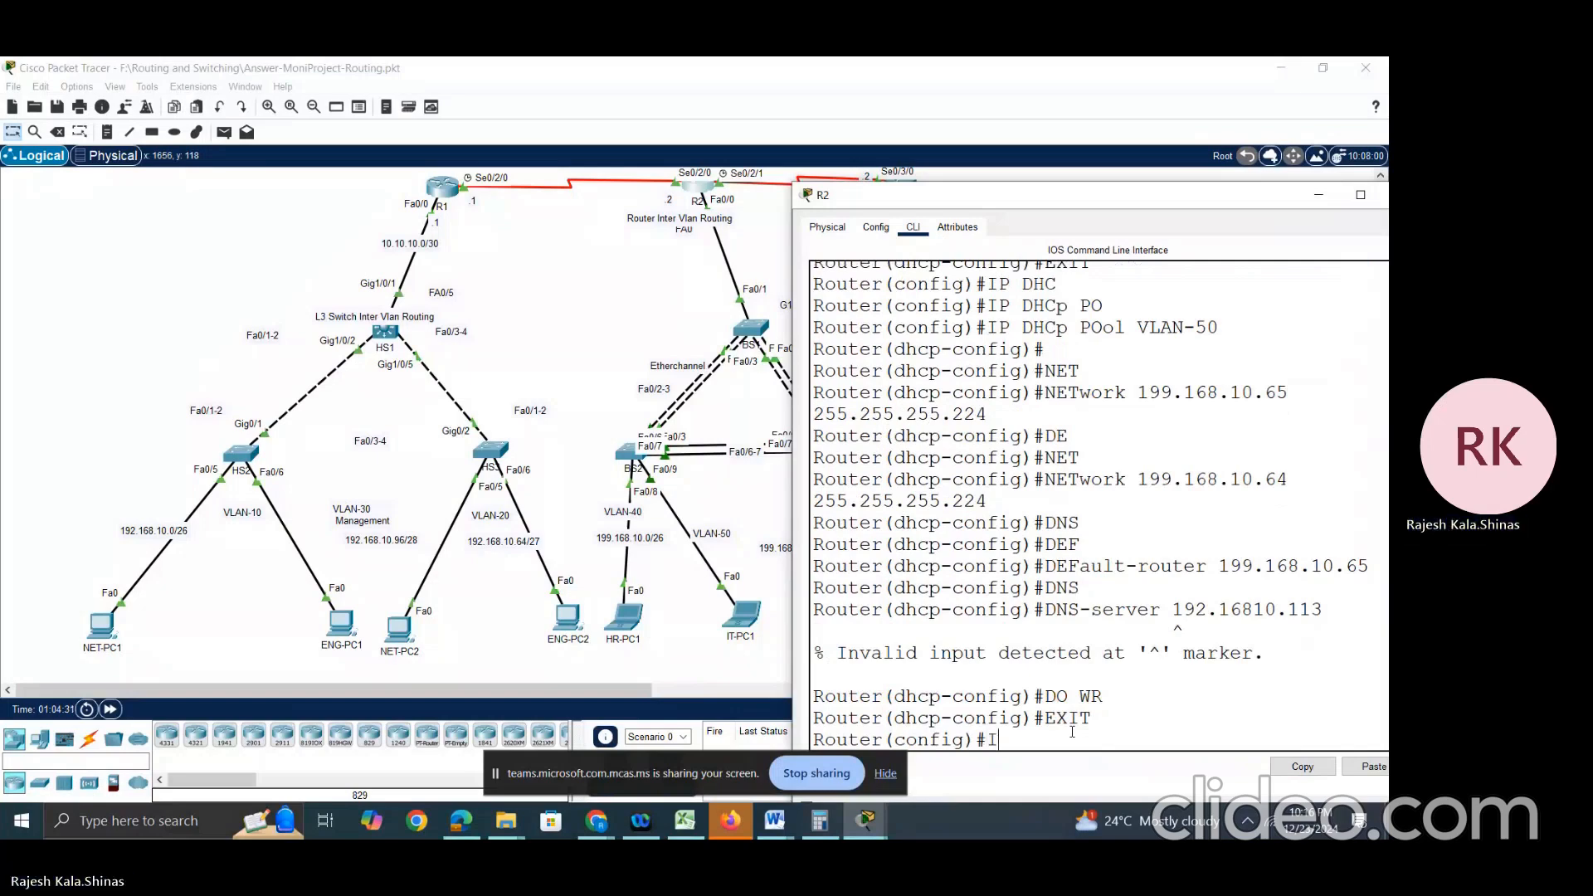
pyautogui.write('NT')
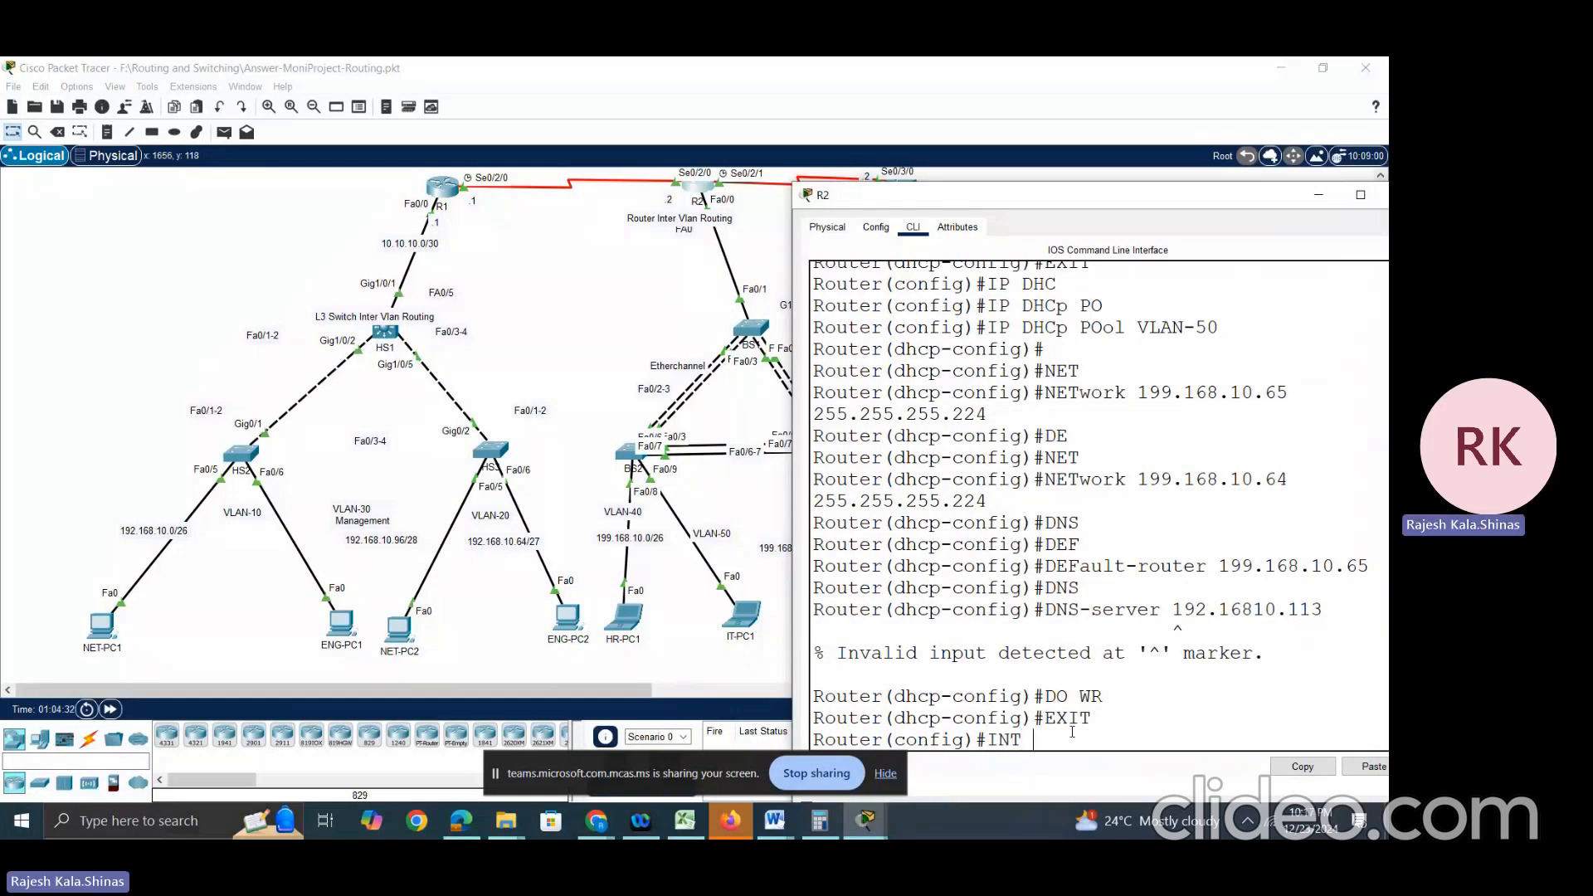
pyautogui.write(' FA')
pyautogui.press('Tab')
pyautogui.write('0/0.')
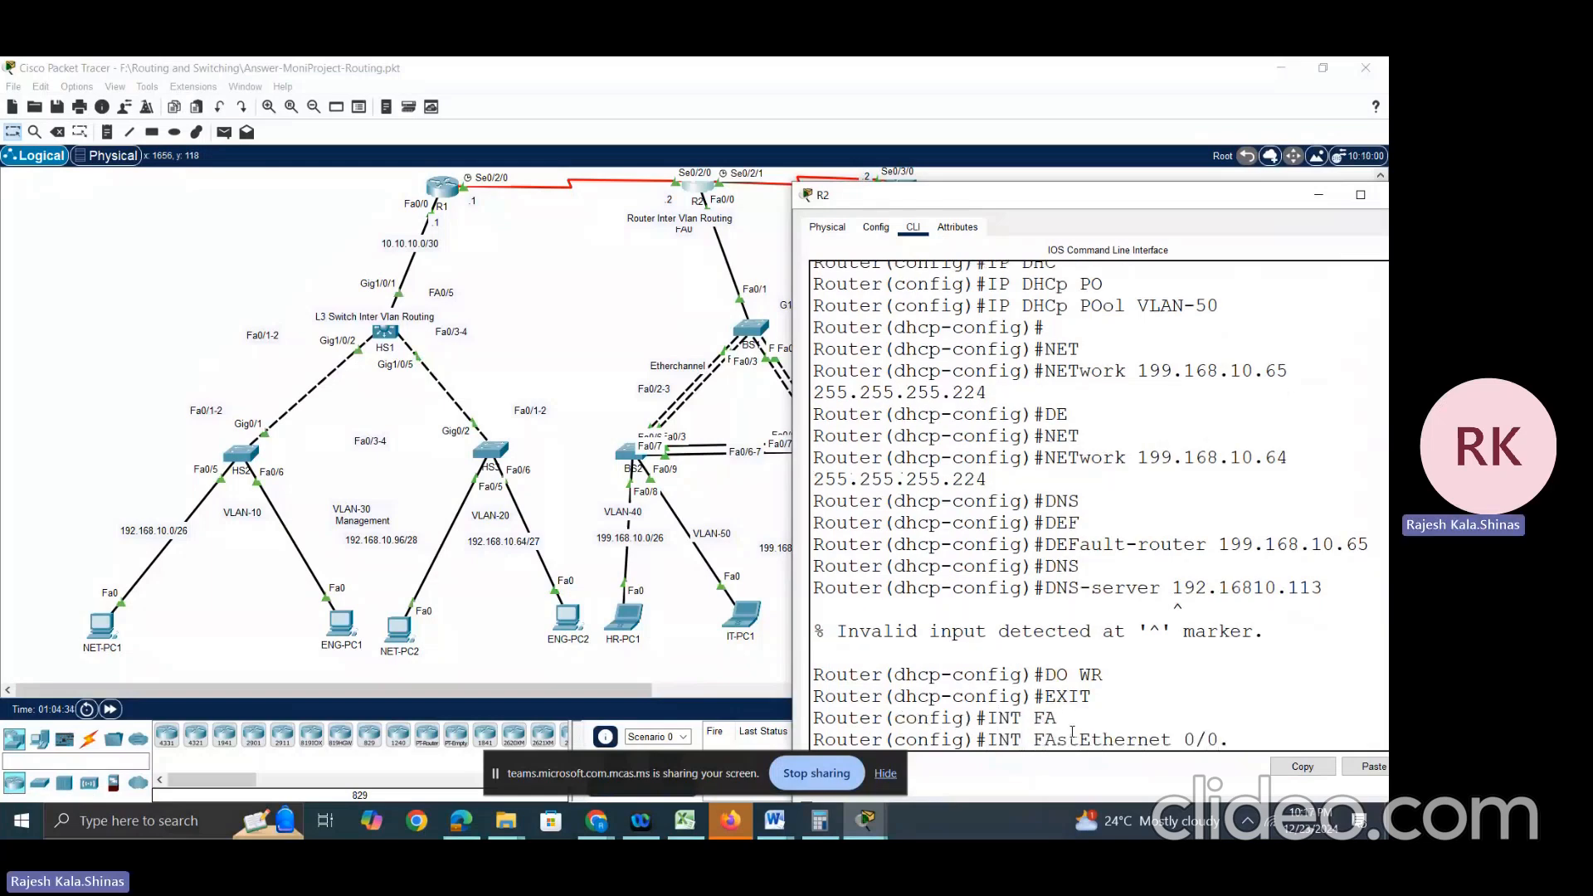
pyautogui.write('50')
pyautogui.press('Return')
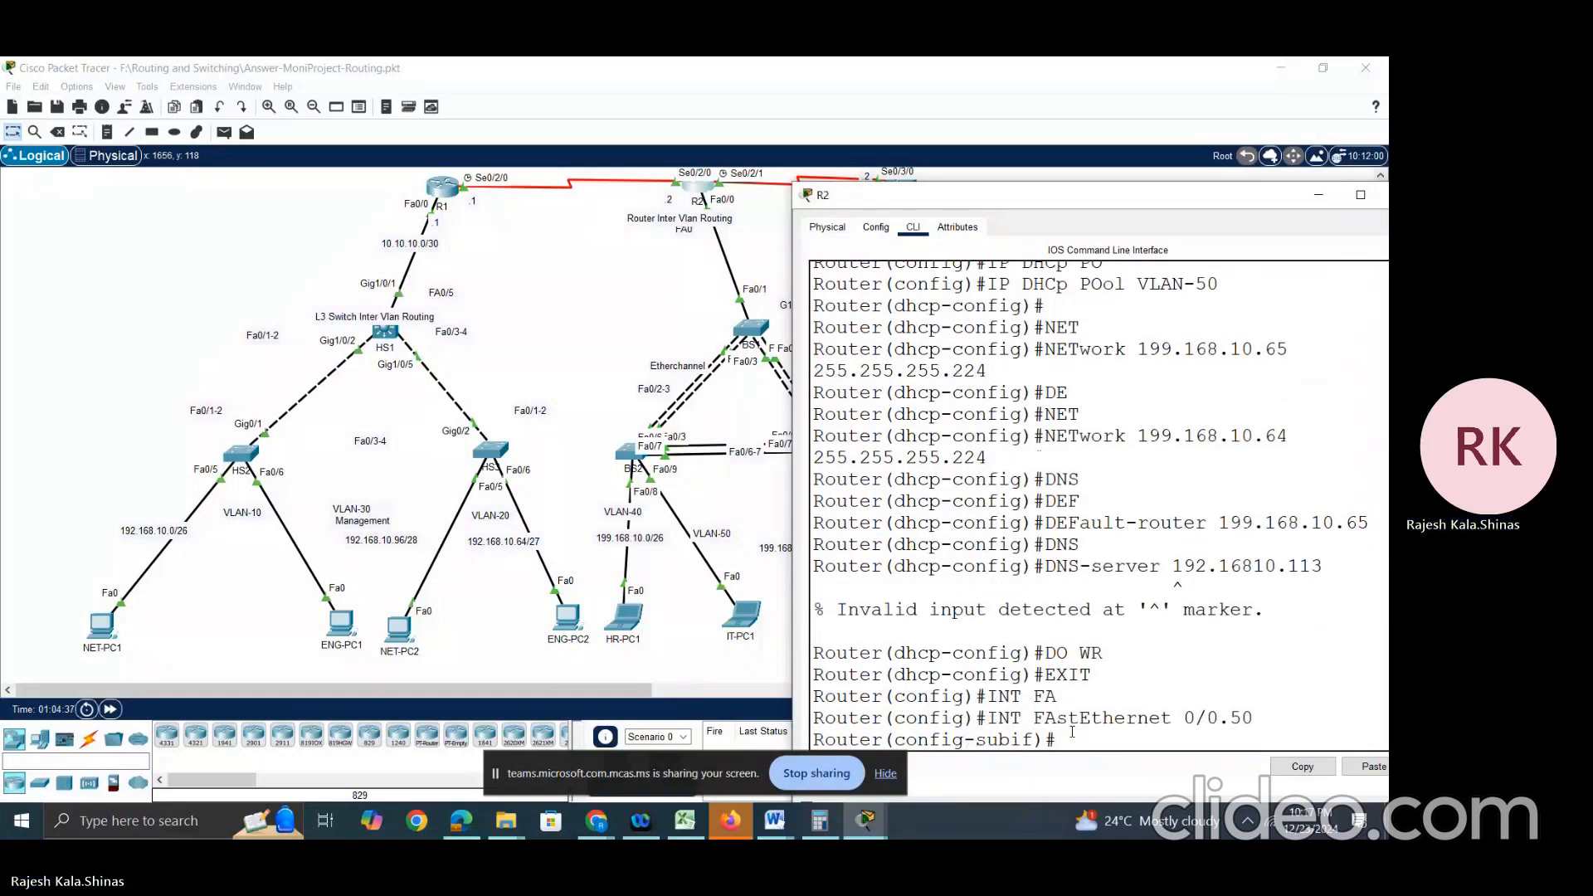
# Step: Remove the IP address 192.168.10.65 255.255.255.224 from subinterface FastEthernet 0/0.50 using the copied command
pyautogui.scroll(7, 1031, 604)
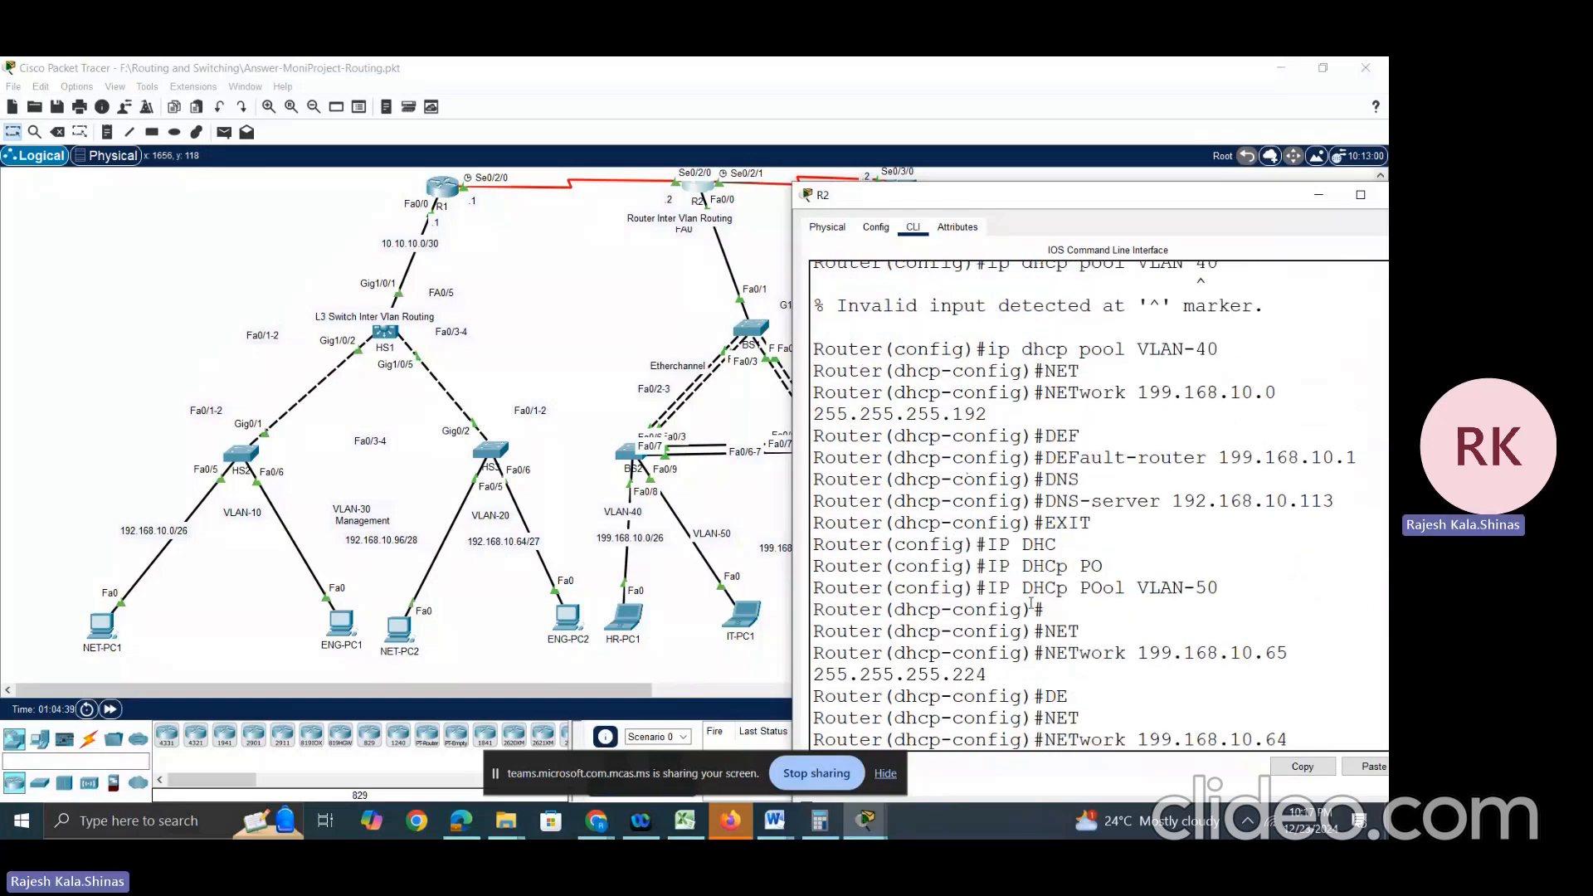
pyautogui.scroll(3, 1031, 603)
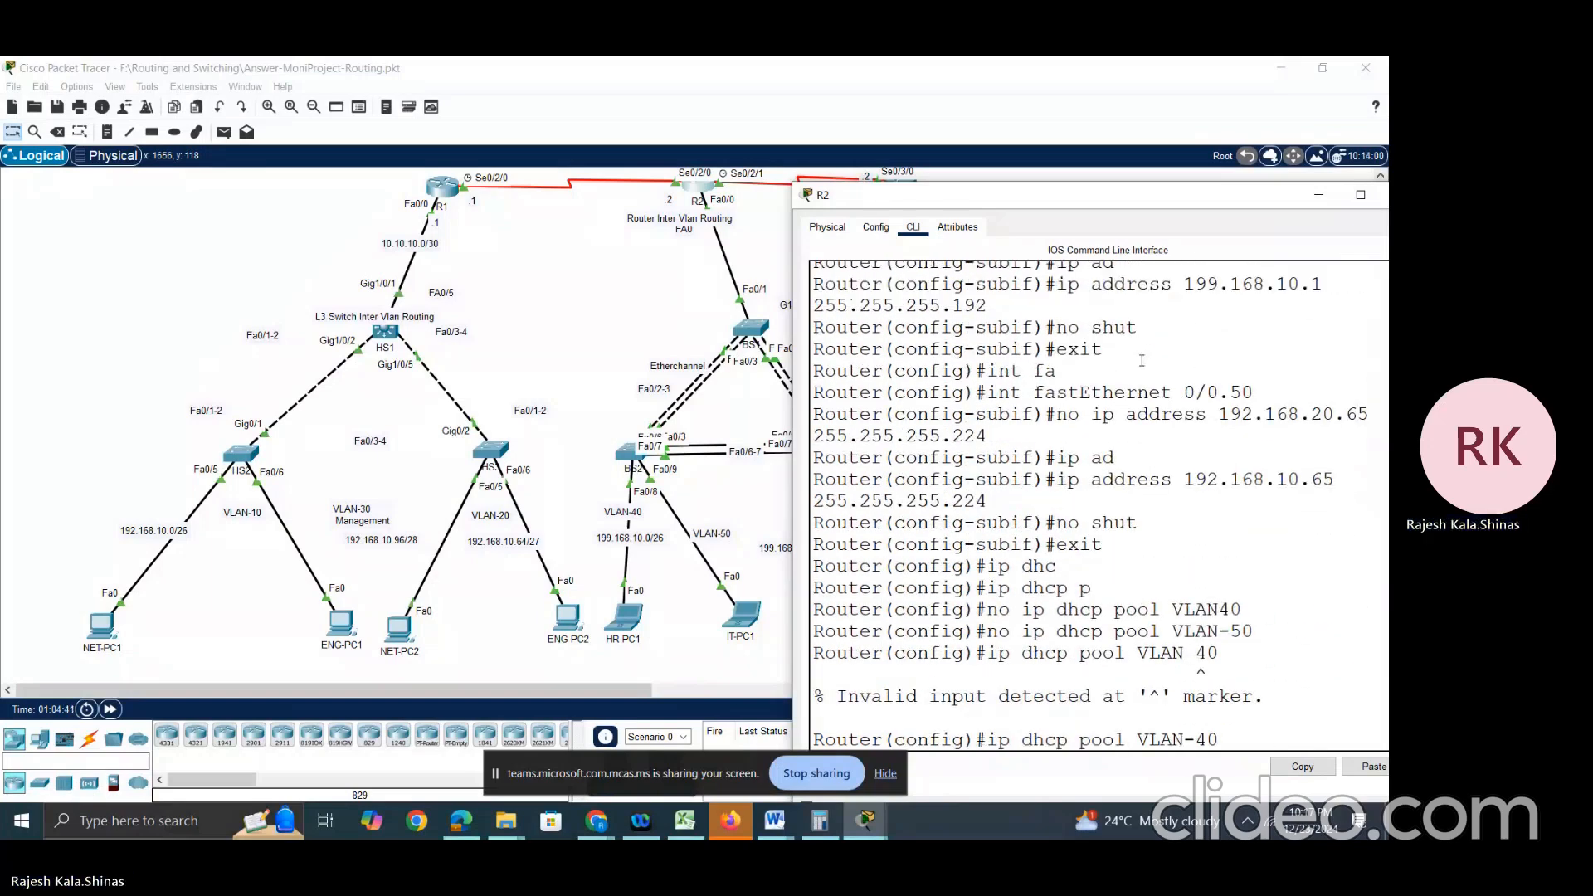
pyautogui.scroll(-3, 1136, 535)
pyautogui.scroll(-10, 1137, 535)
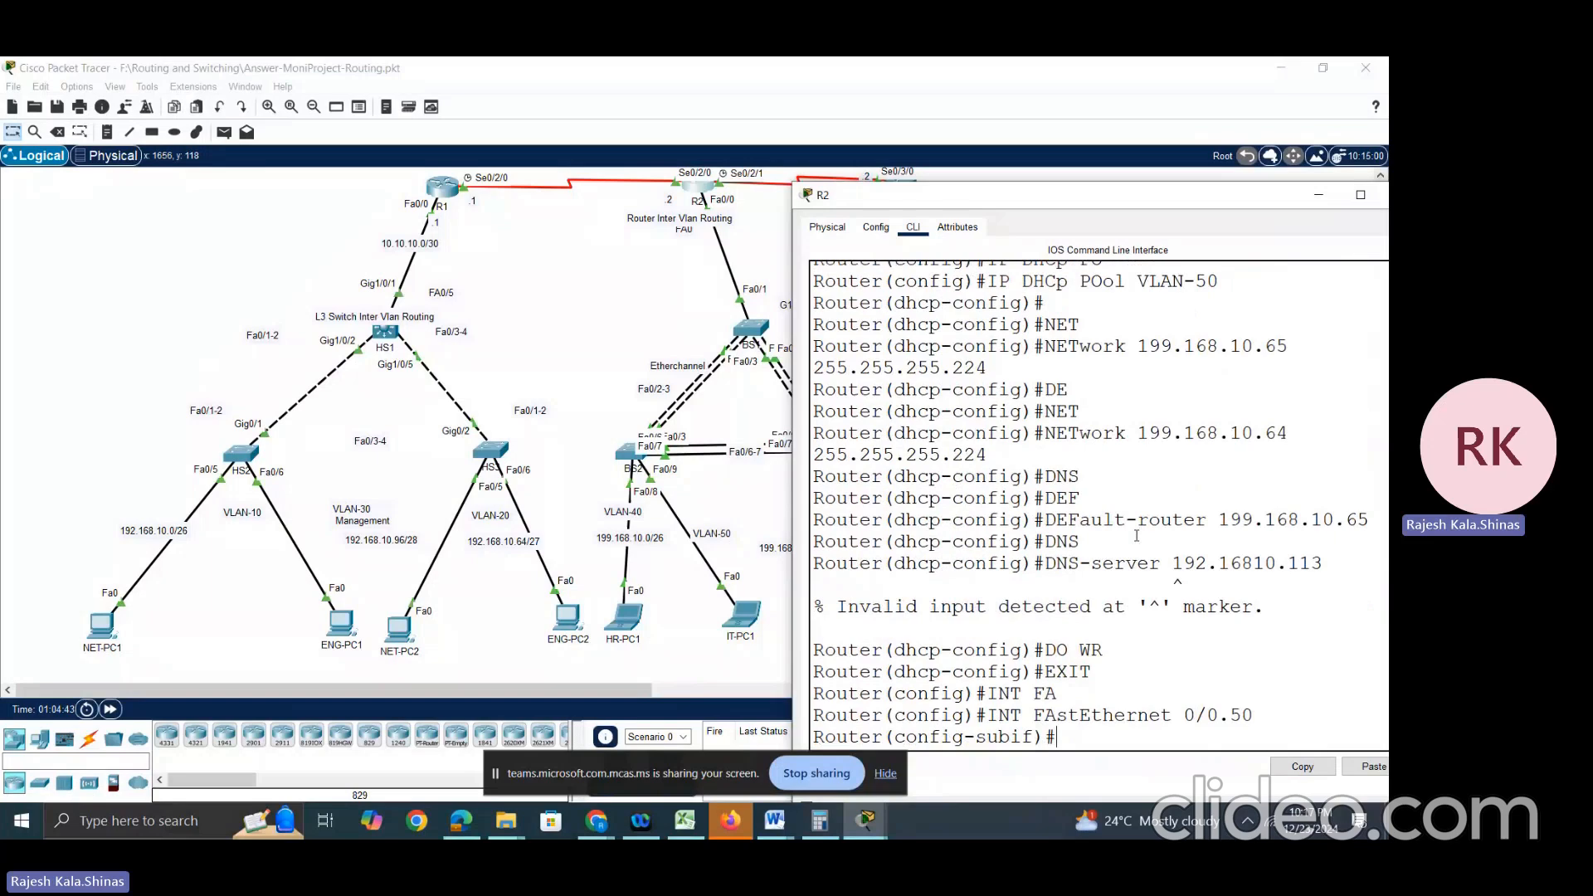
pyautogui.write('NO')
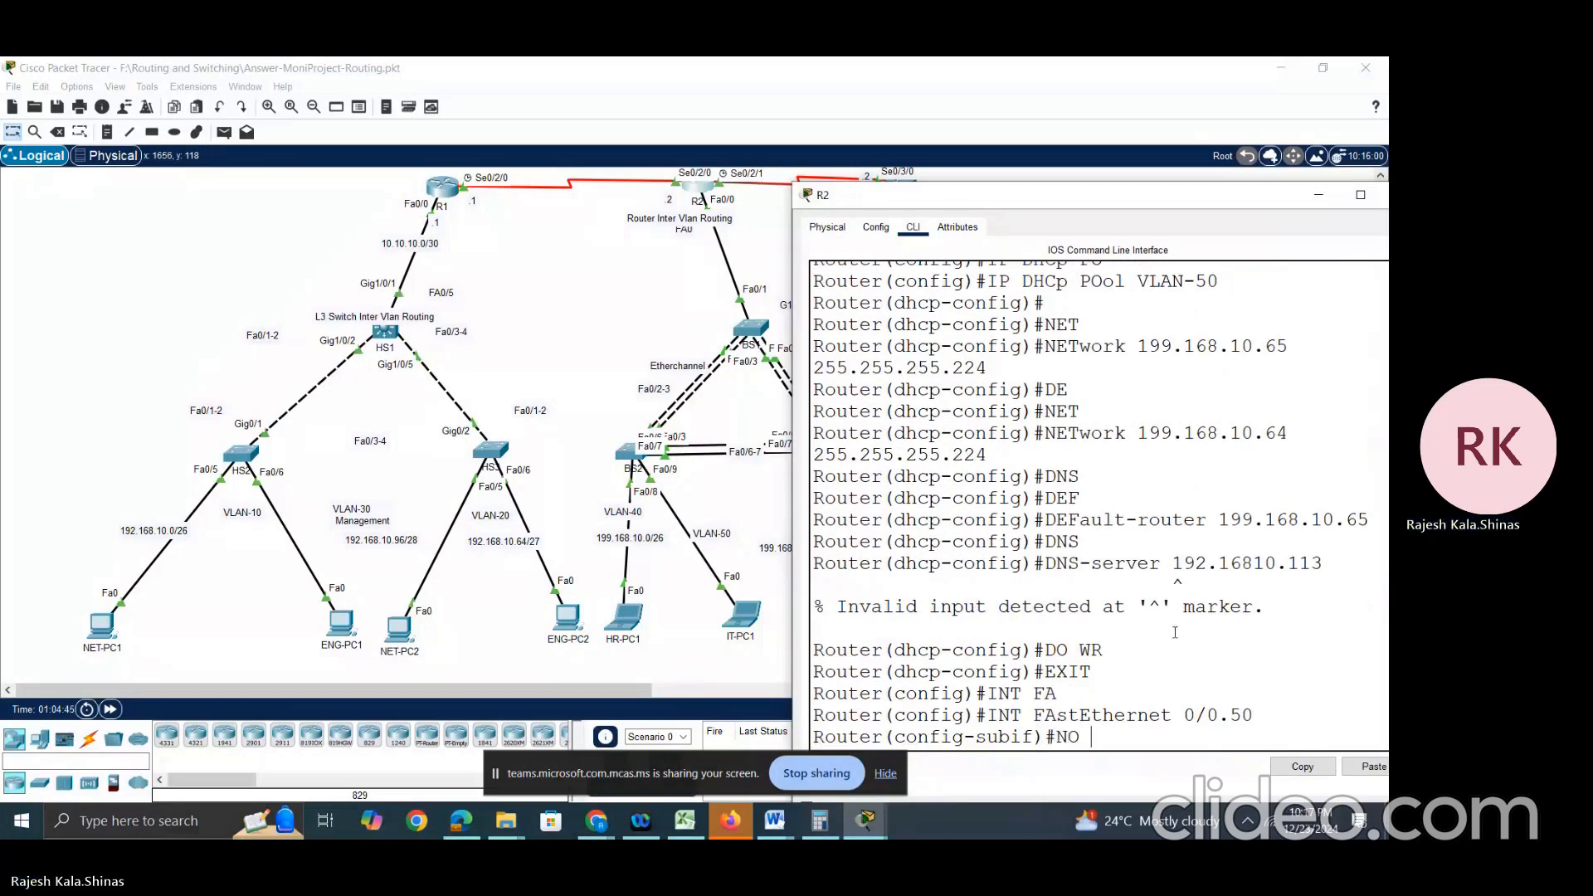
pyautogui.hotkey('ctrl', 'v')
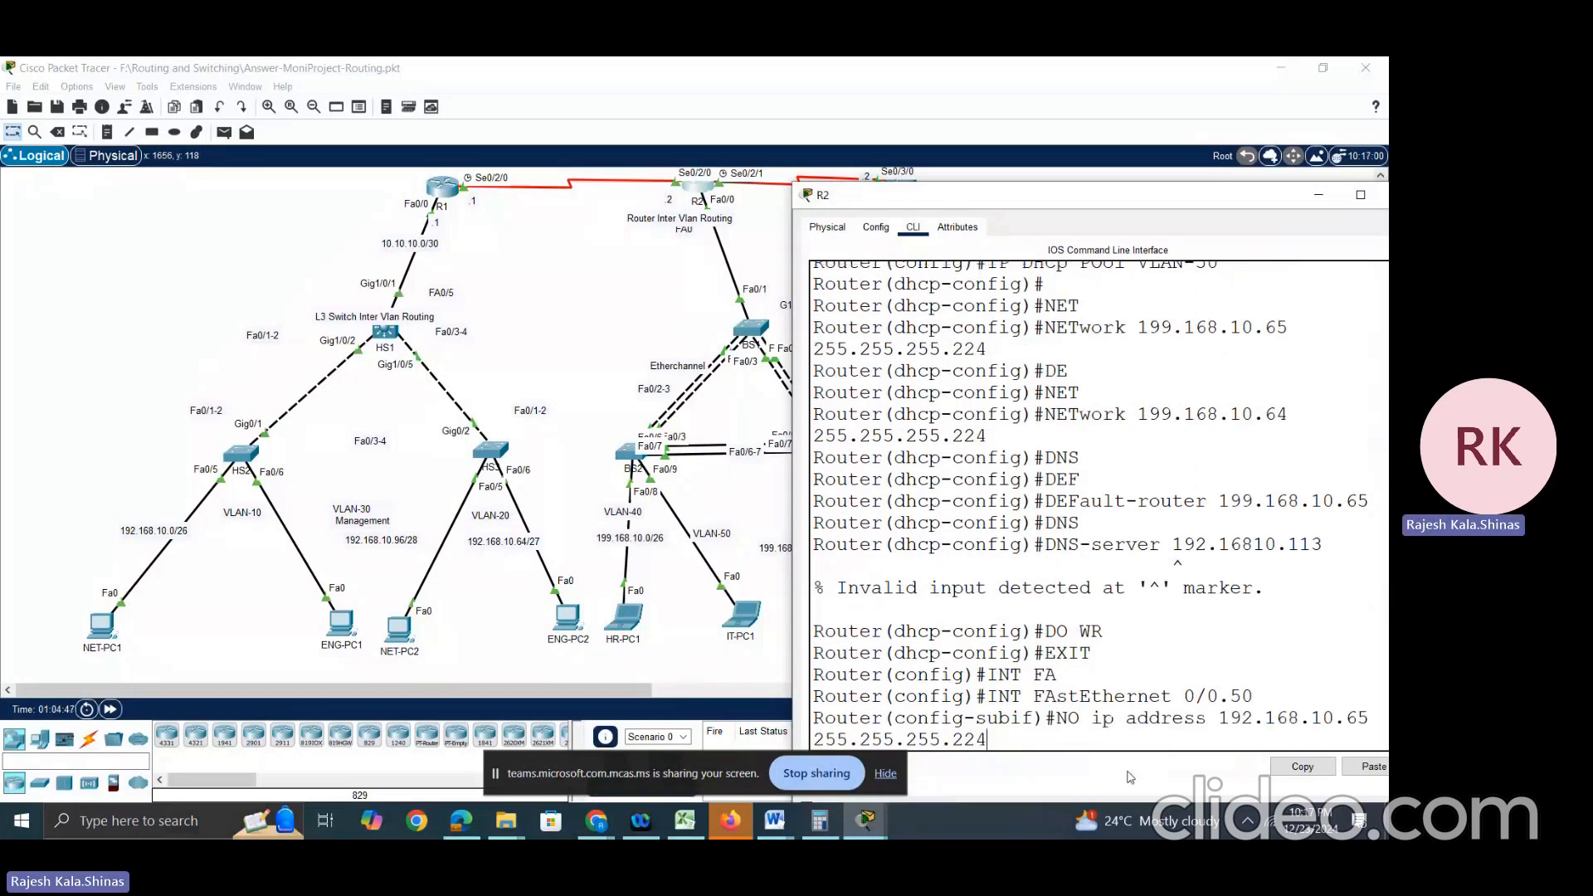
pyautogui.press('Return')
# Step: Set the FastEthernet 0/0.50 subinterface's IP address to 199.168.10.65 with mask 255.255.255.224 and save the configuration
pyautogui.write('IP ')
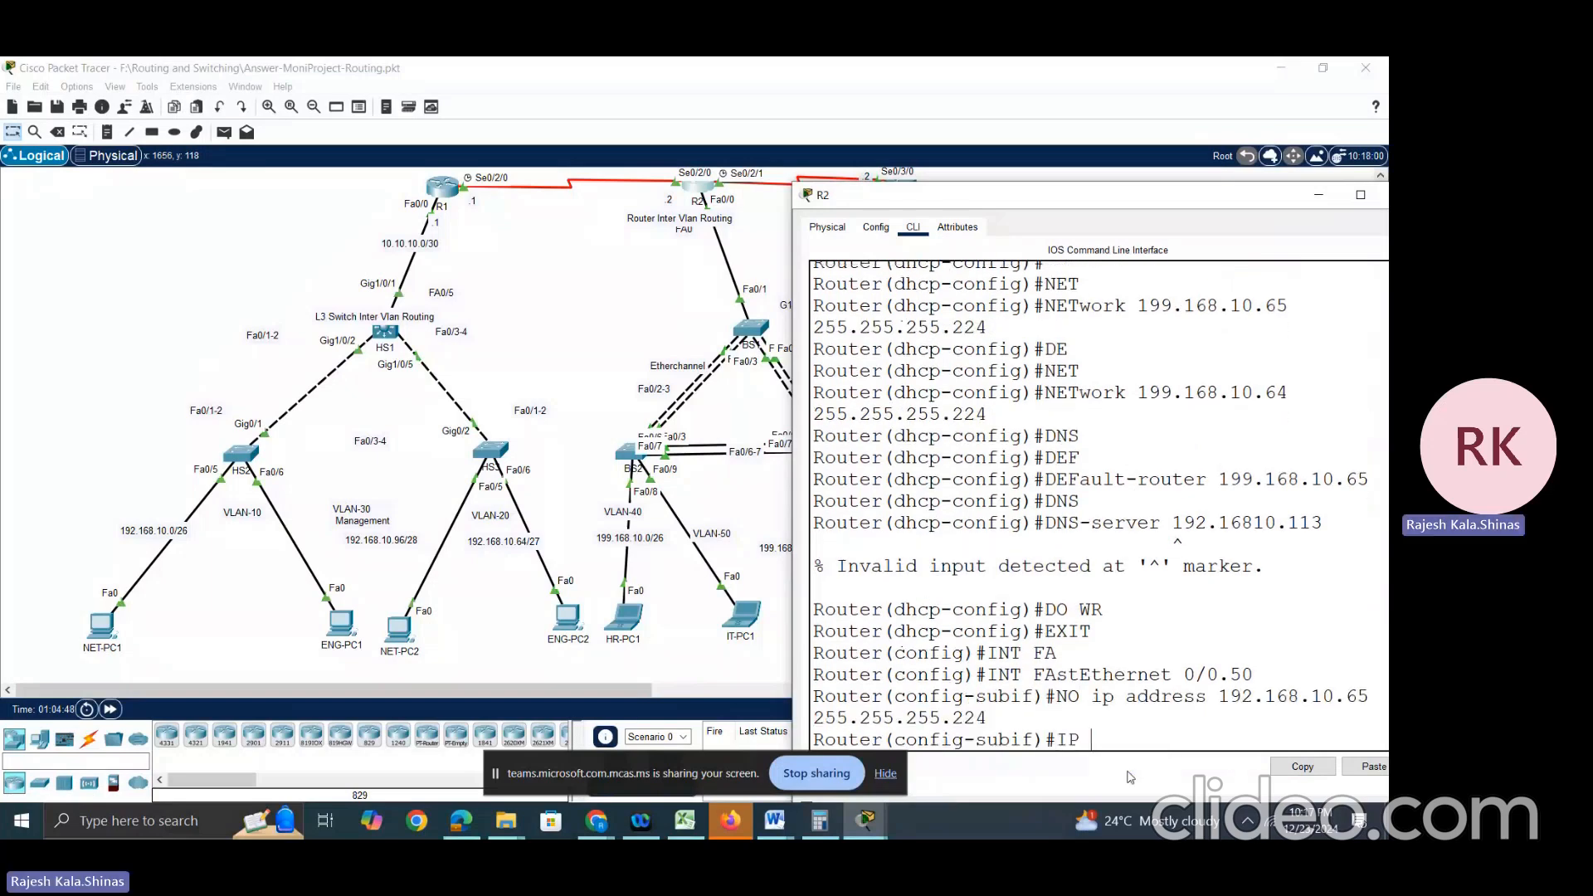
pyautogui.write('AD')
pyautogui.press('Tab')
pyautogui.write('199')
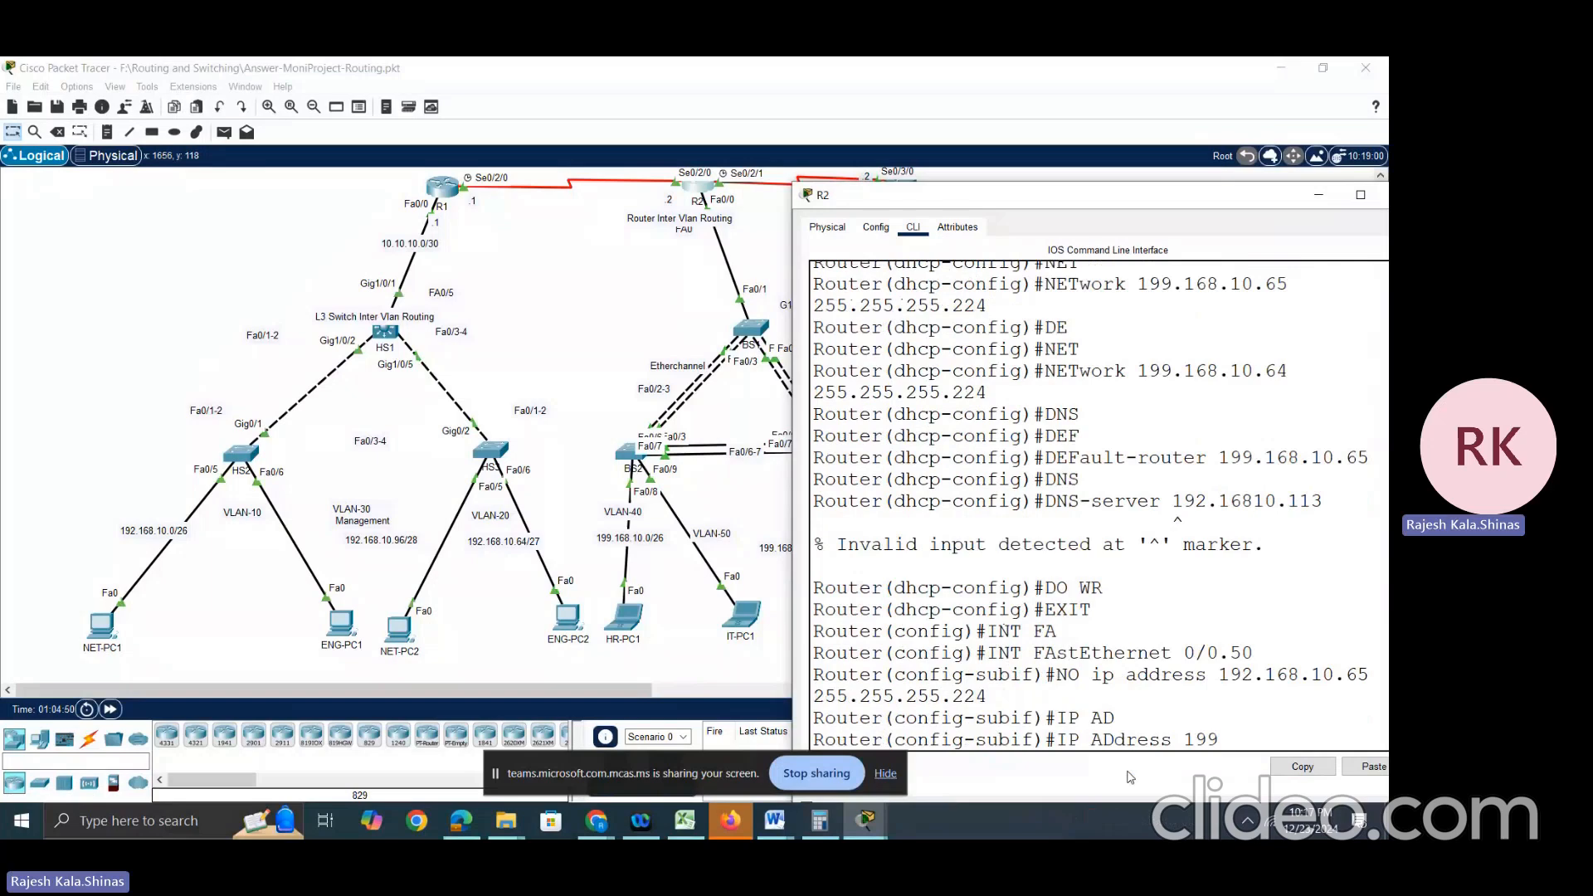
pyautogui.write('.168.10.65')
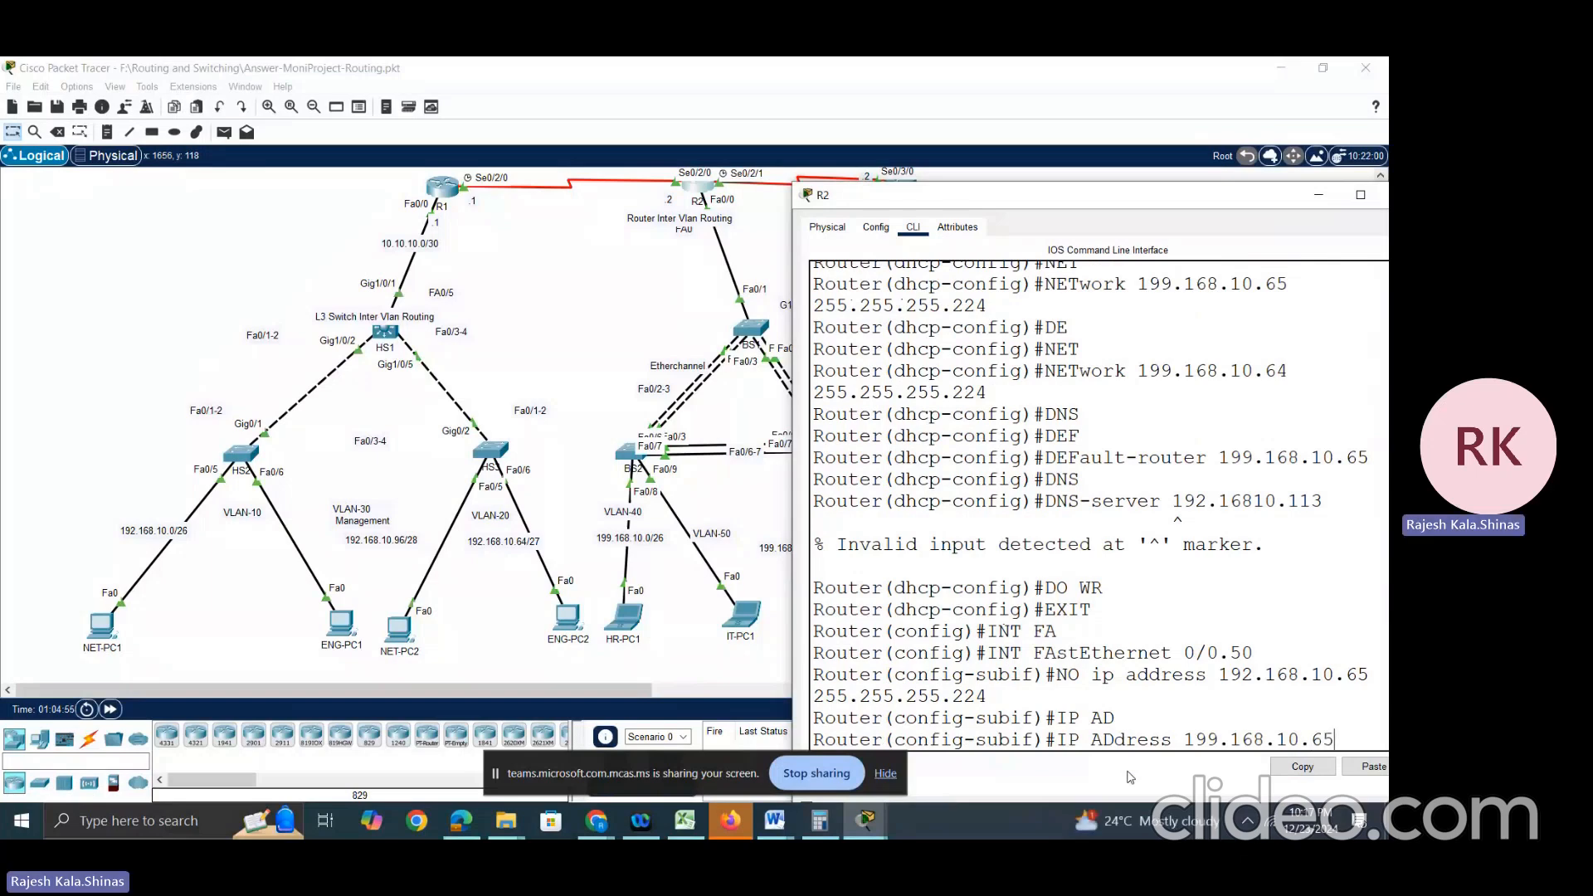
pyautogui.write(' 255.')
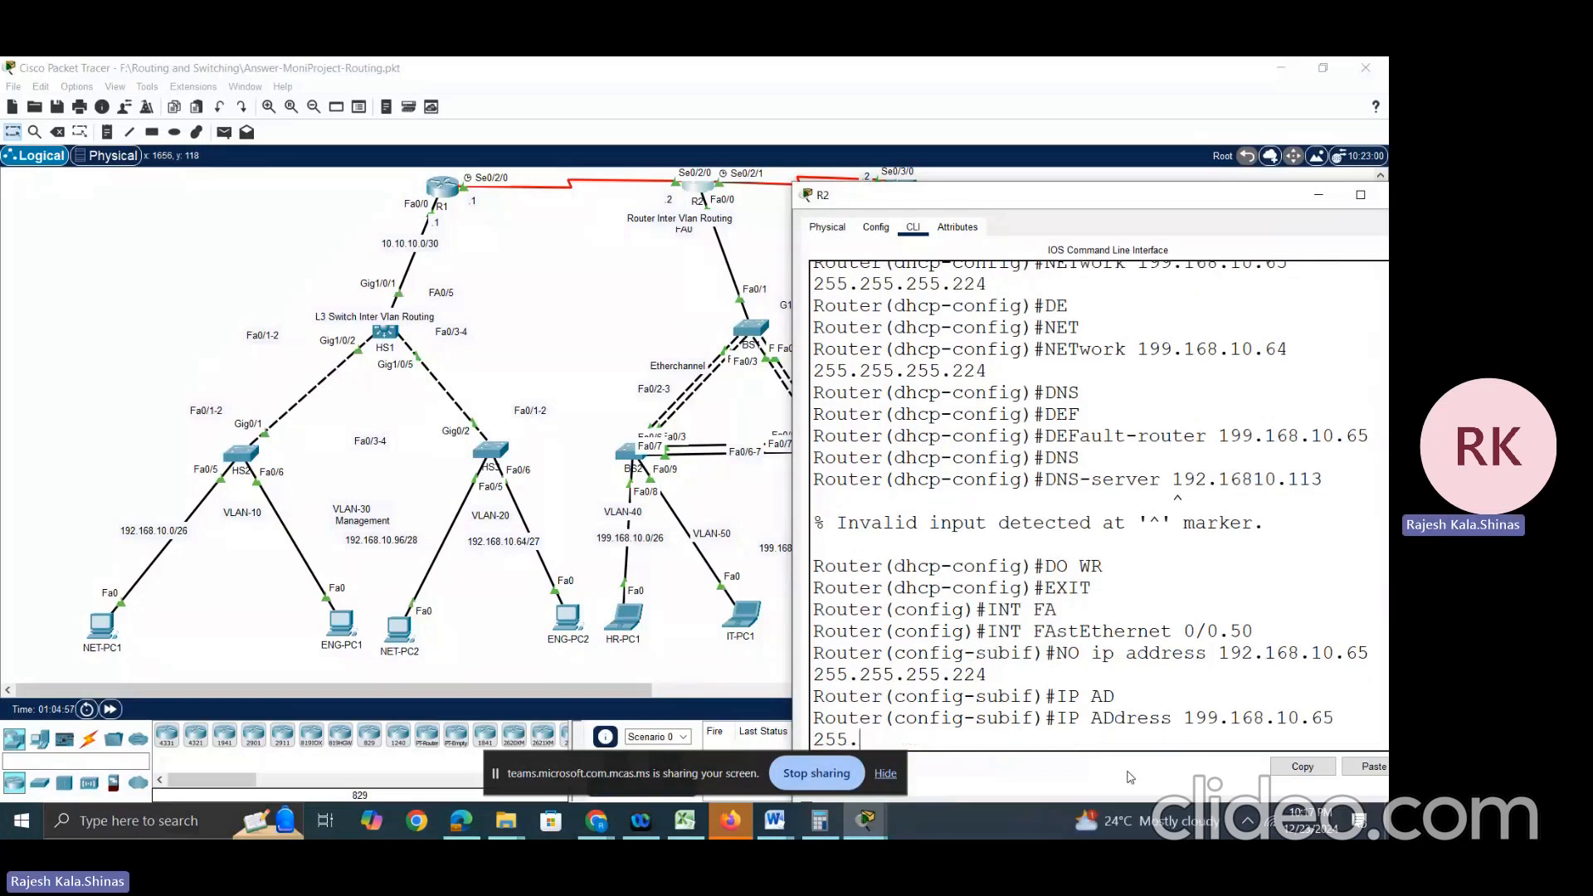
pyautogui.write('255.255.224')
pyautogui.press('Return')
pyautogui.write('DO WR')
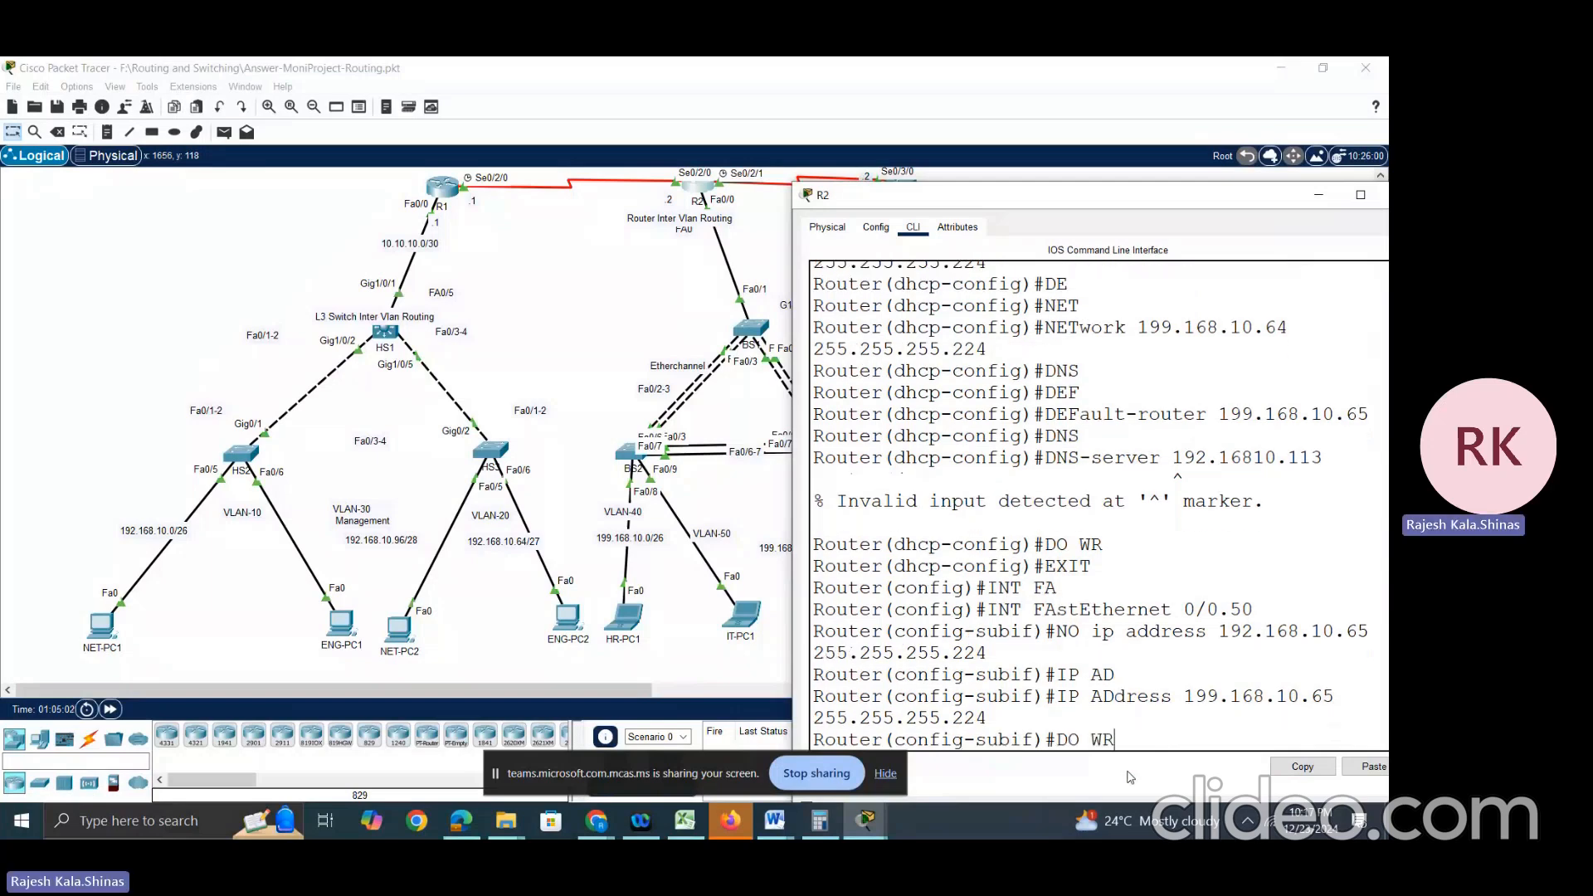
pyautogui.press('Return')
# Step: Leave R2's configuration mode, display its running configuration and examine the VLAN-40 and VLAN-50 DHCP pool settings
pyautogui.click(100, 470)
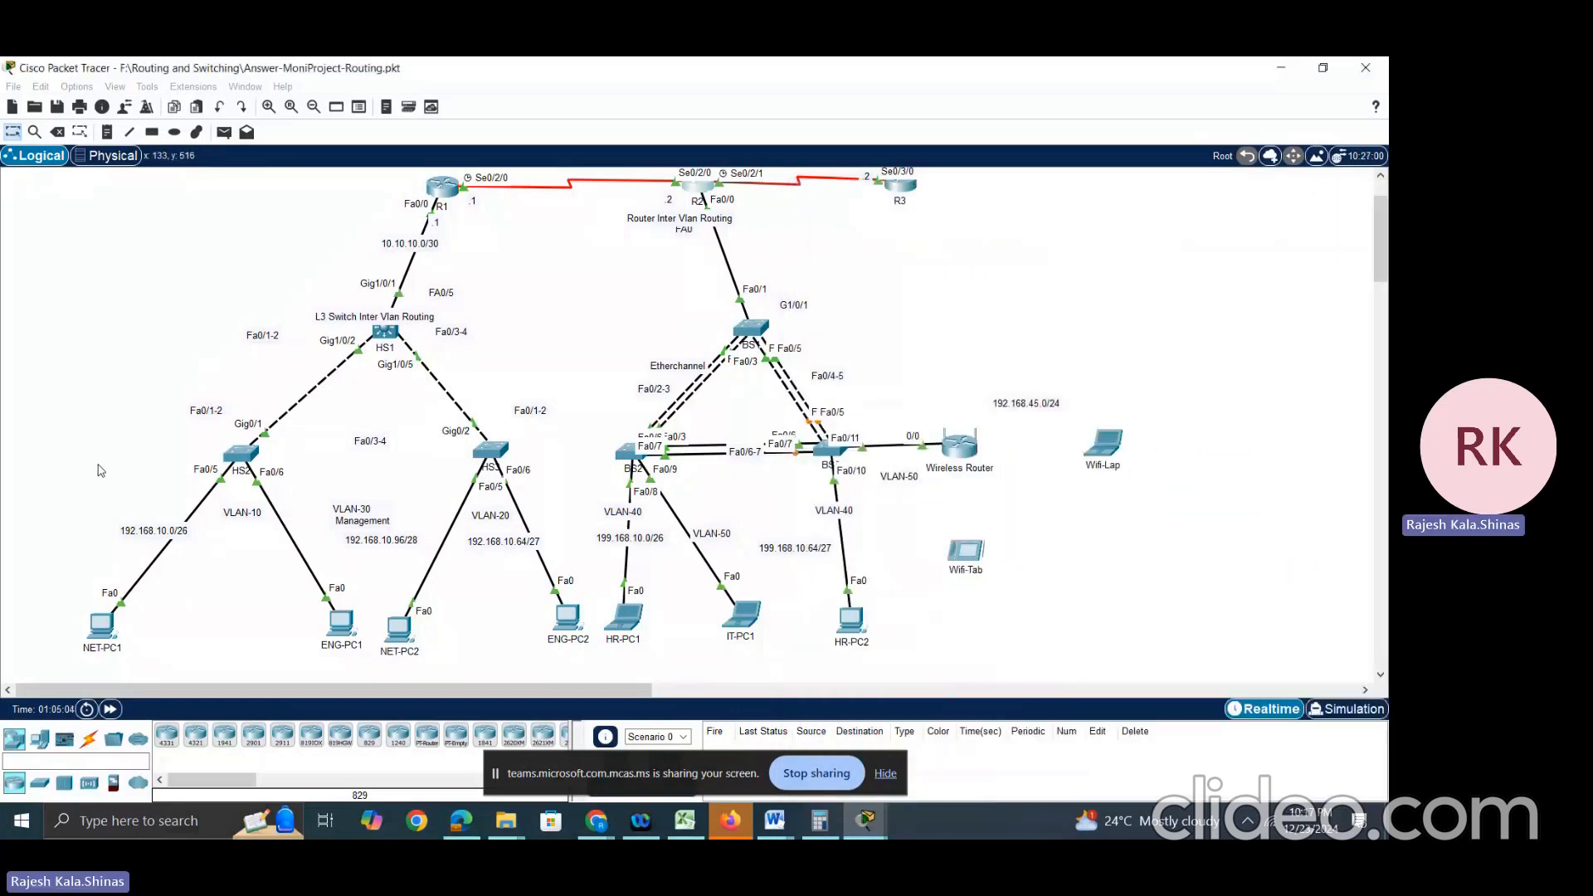
pyautogui.scroll(2, 713, 278)
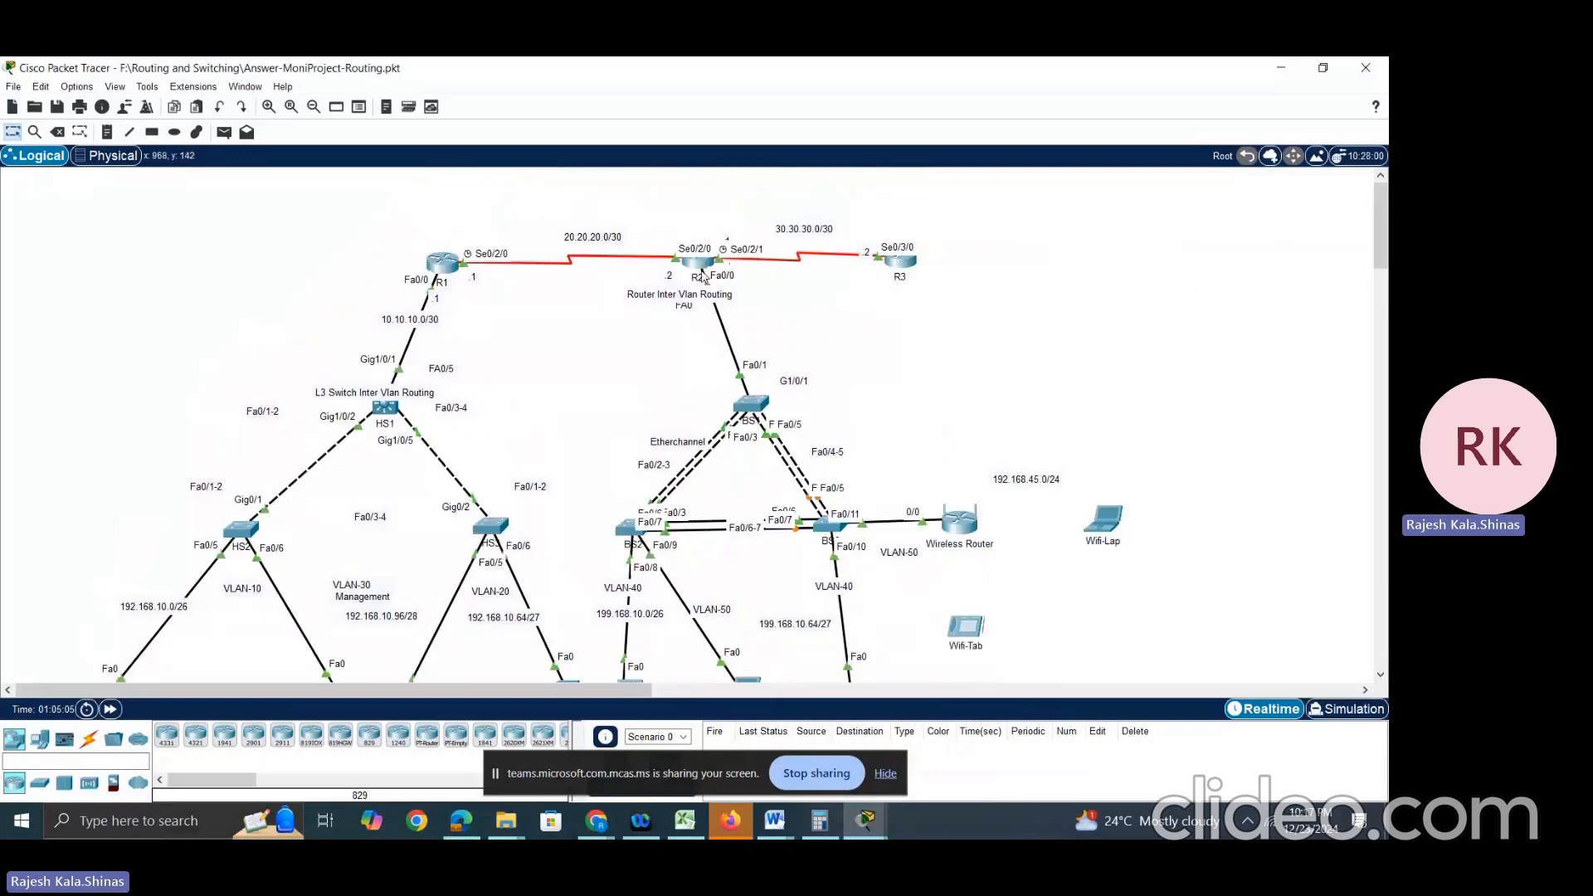
pyautogui.click(700, 265)
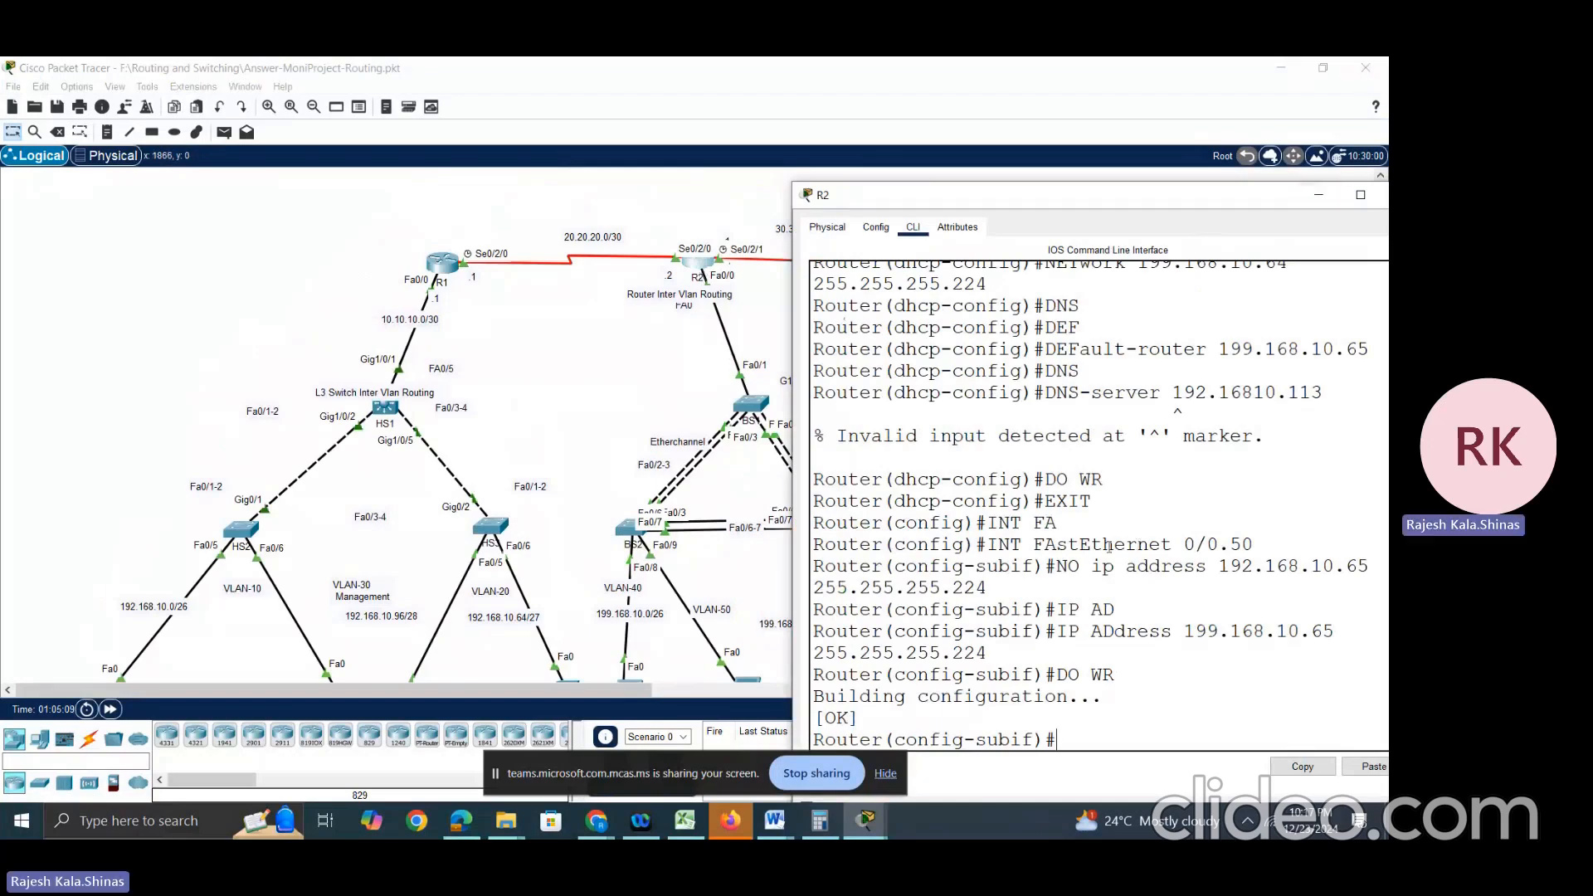
pyautogui.write('END')
pyautogui.press('Return')
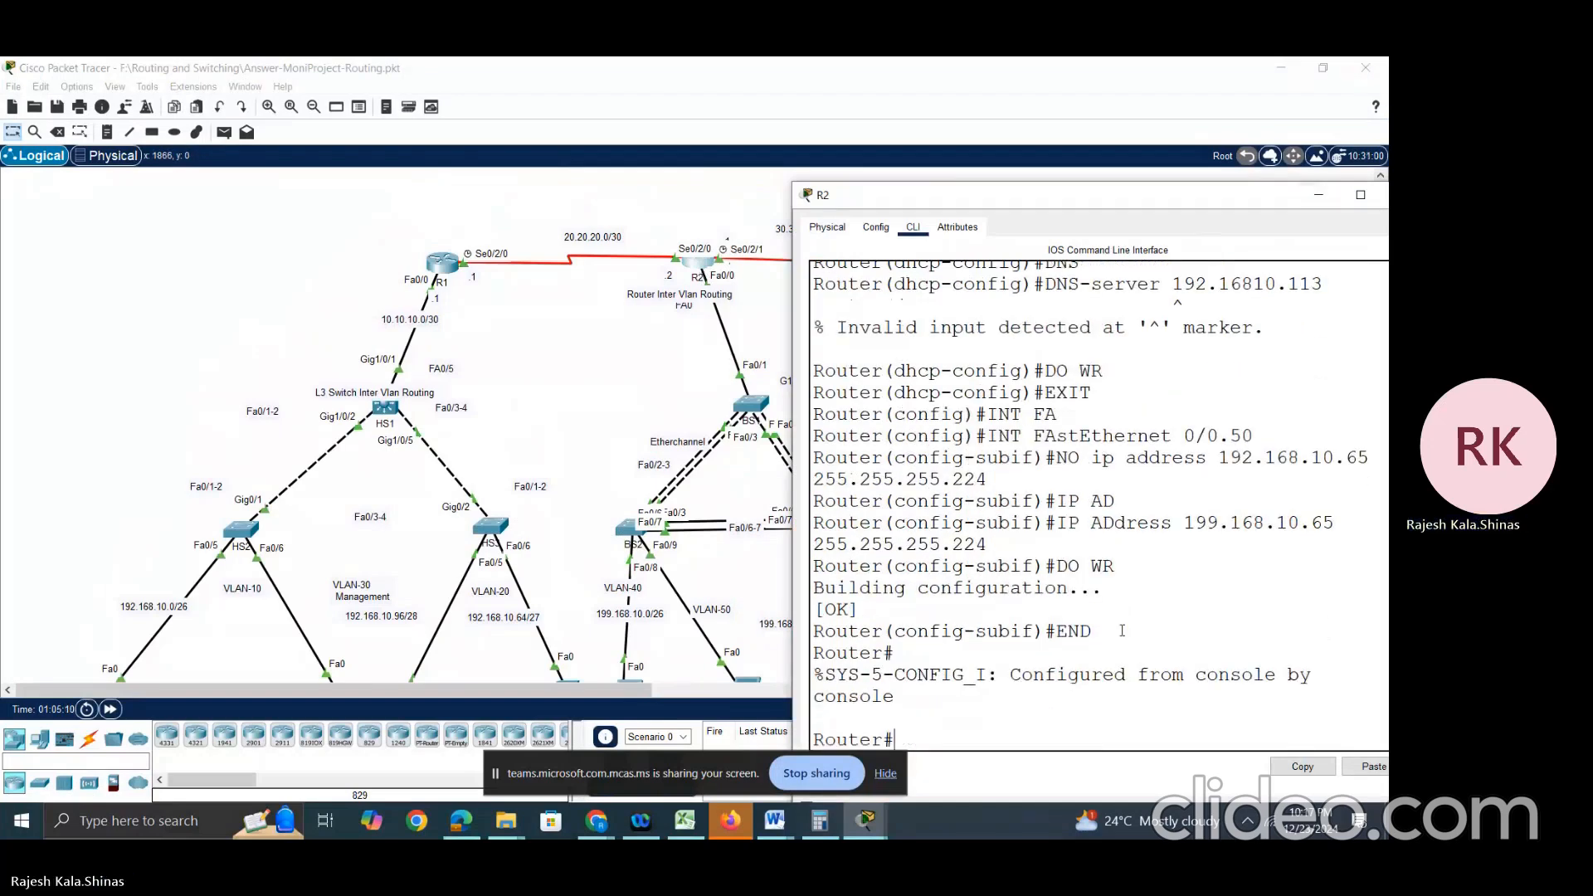
pyautogui.write('SH RUN')
pyautogui.press('Return')
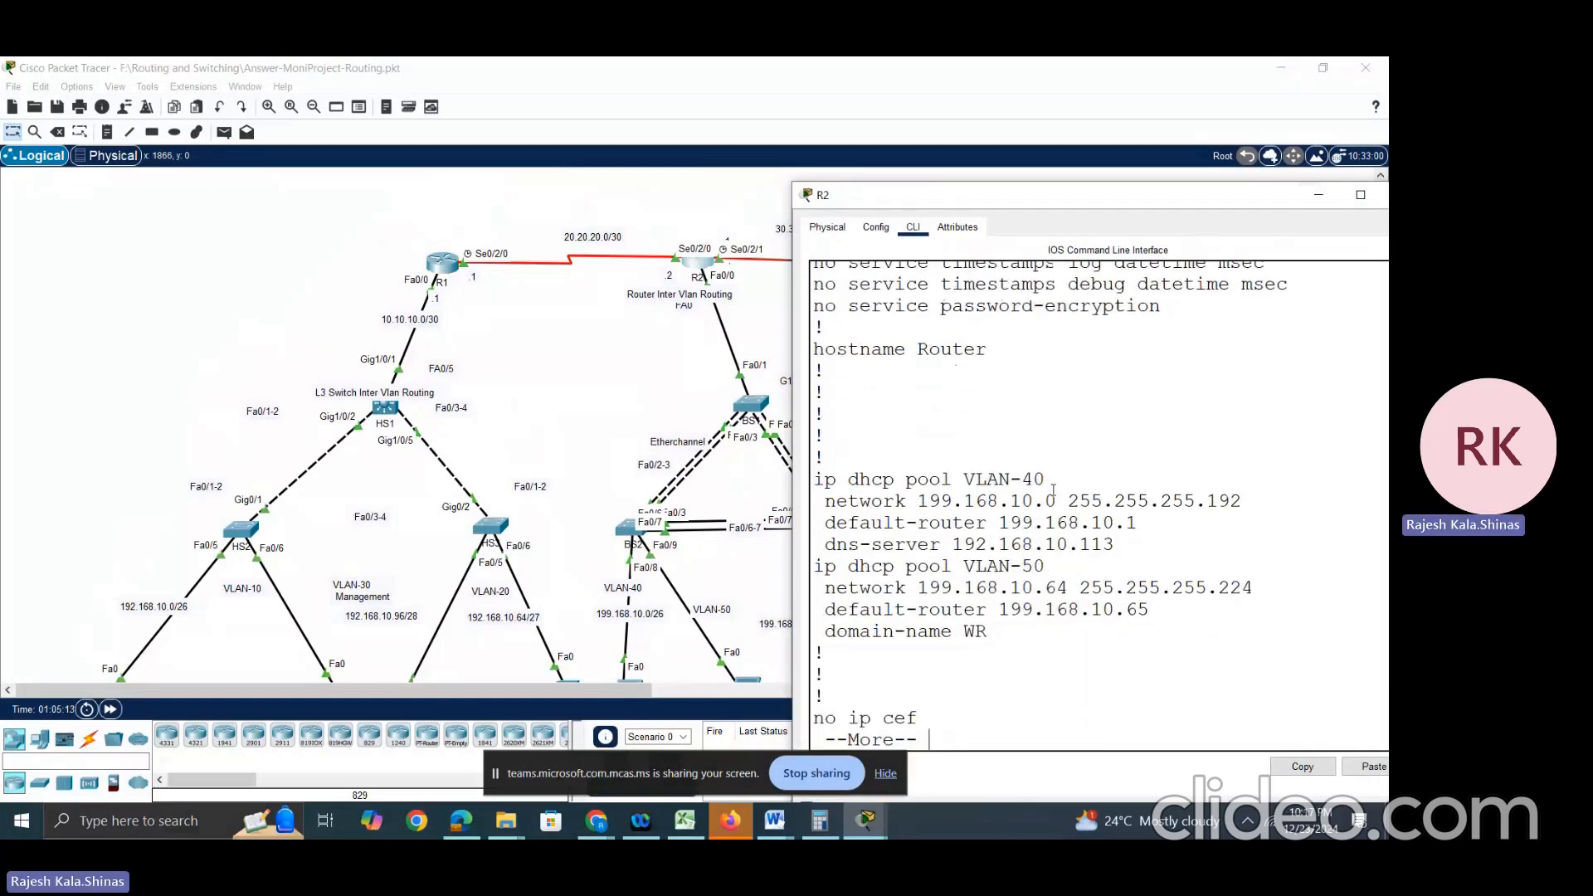
pyautogui.moveTo(1053, 489)
pyautogui.mouseDown()
pyautogui.moveTo(929, 482)
pyautogui.moveTo(919, 501)
pyautogui.moveTo(1047, 501)
pyautogui.mouseUp()
pyautogui.moveTo(1252, 499); pyautogui.dragTo(1022, 523)
pyautogui.moveTo(1157, 545); pyautogui.dragTo(1253, 590)
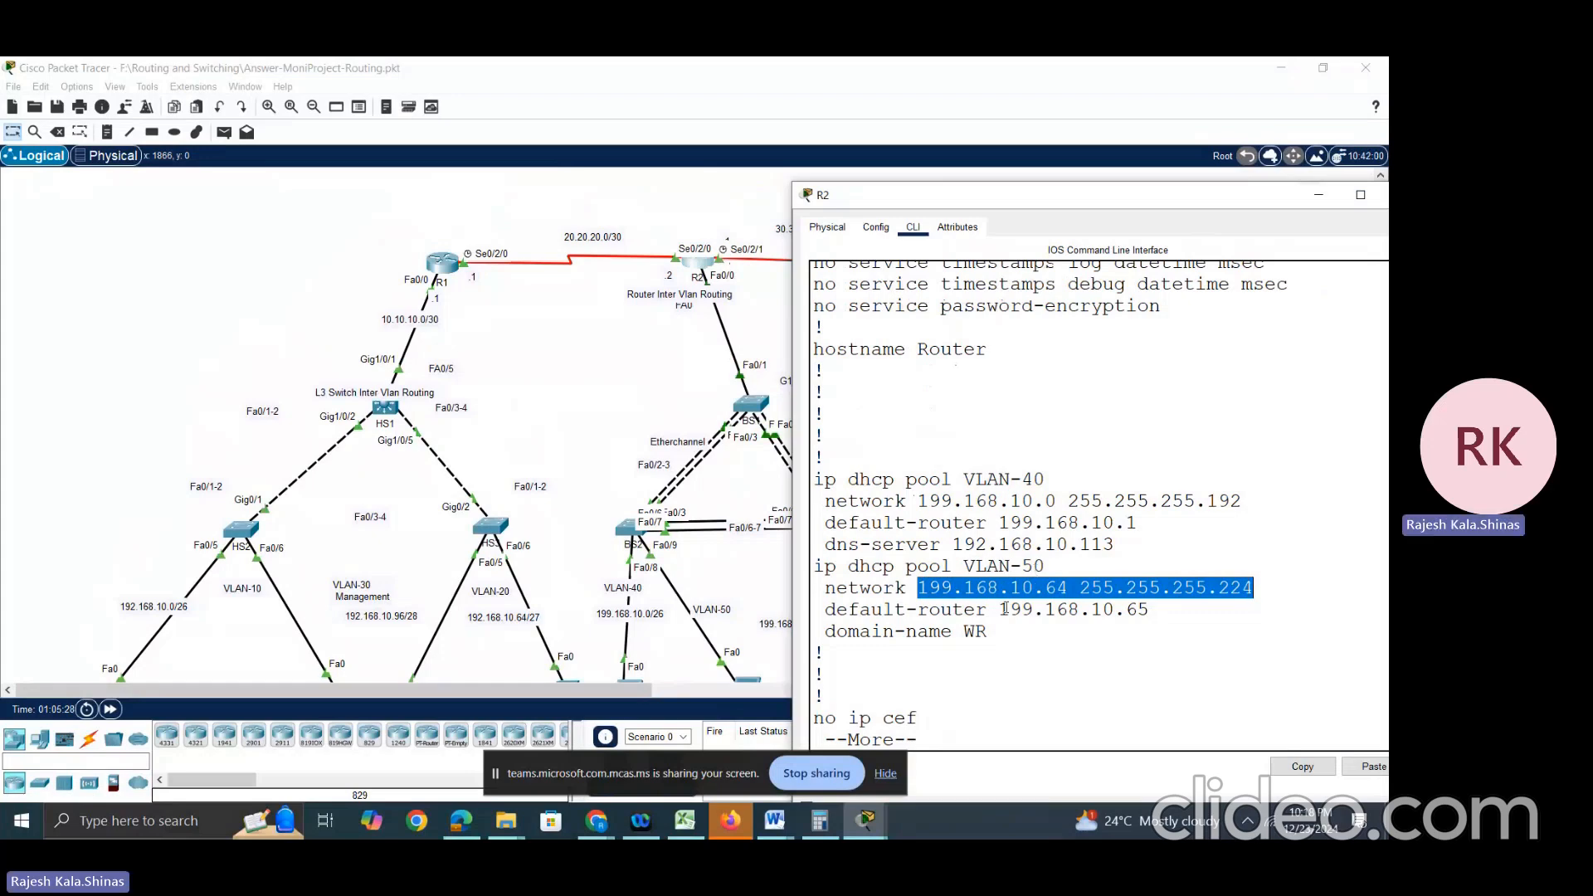
pyautogui.click(1070, 642)
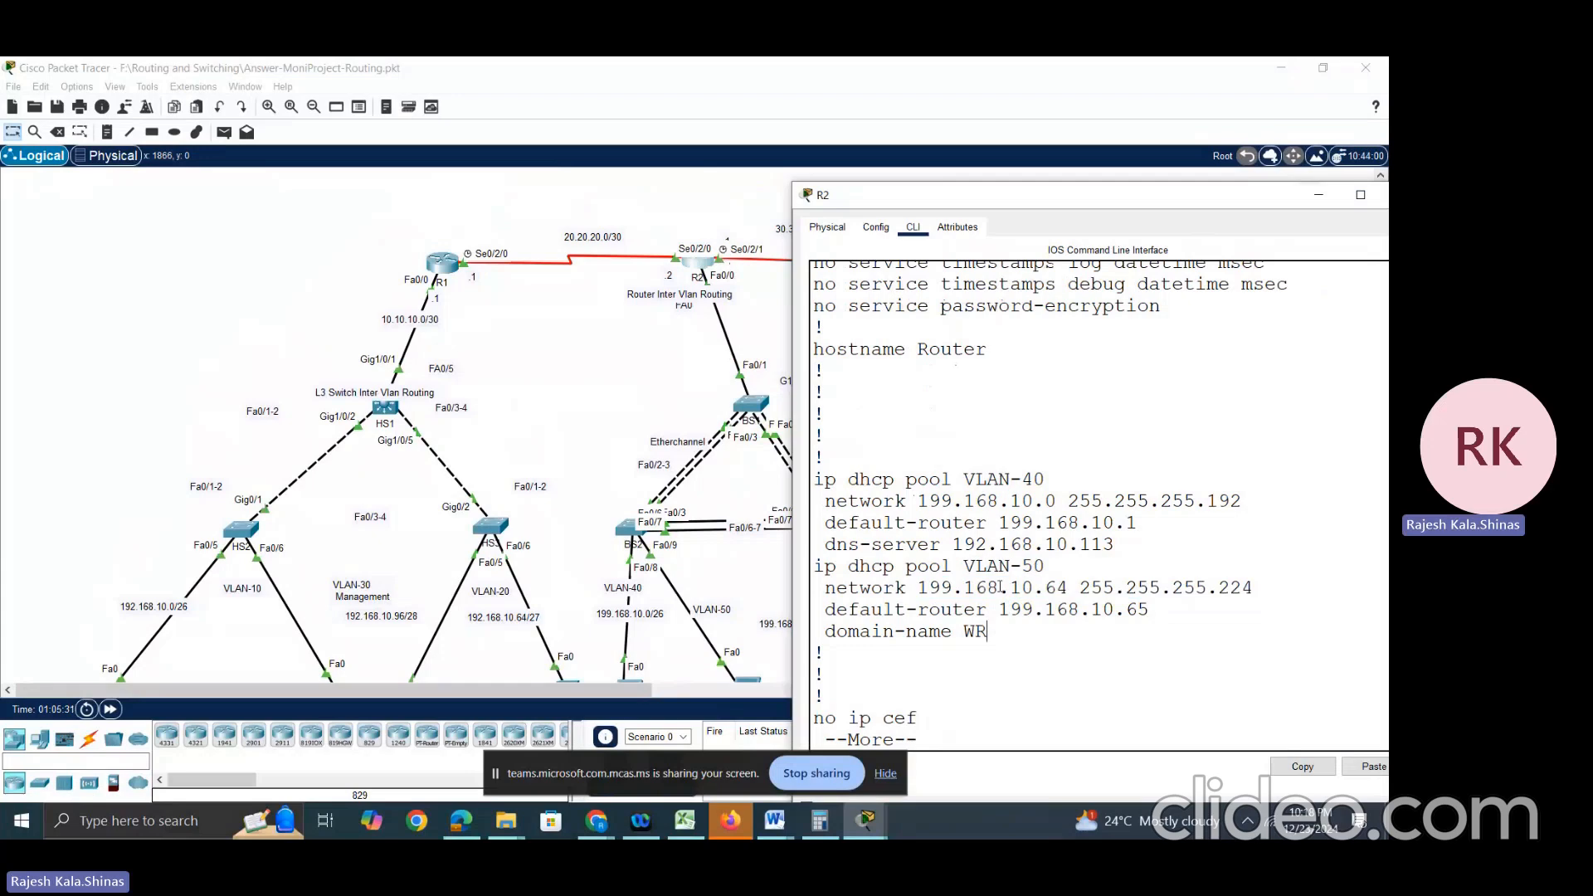
# Step: Stop the running configuration listing and enter the configuration of DHCP pool VLAN-50 on R2
pyautogui.hotkey('ctrl', 'c')
pyautogui.write('CONF T')
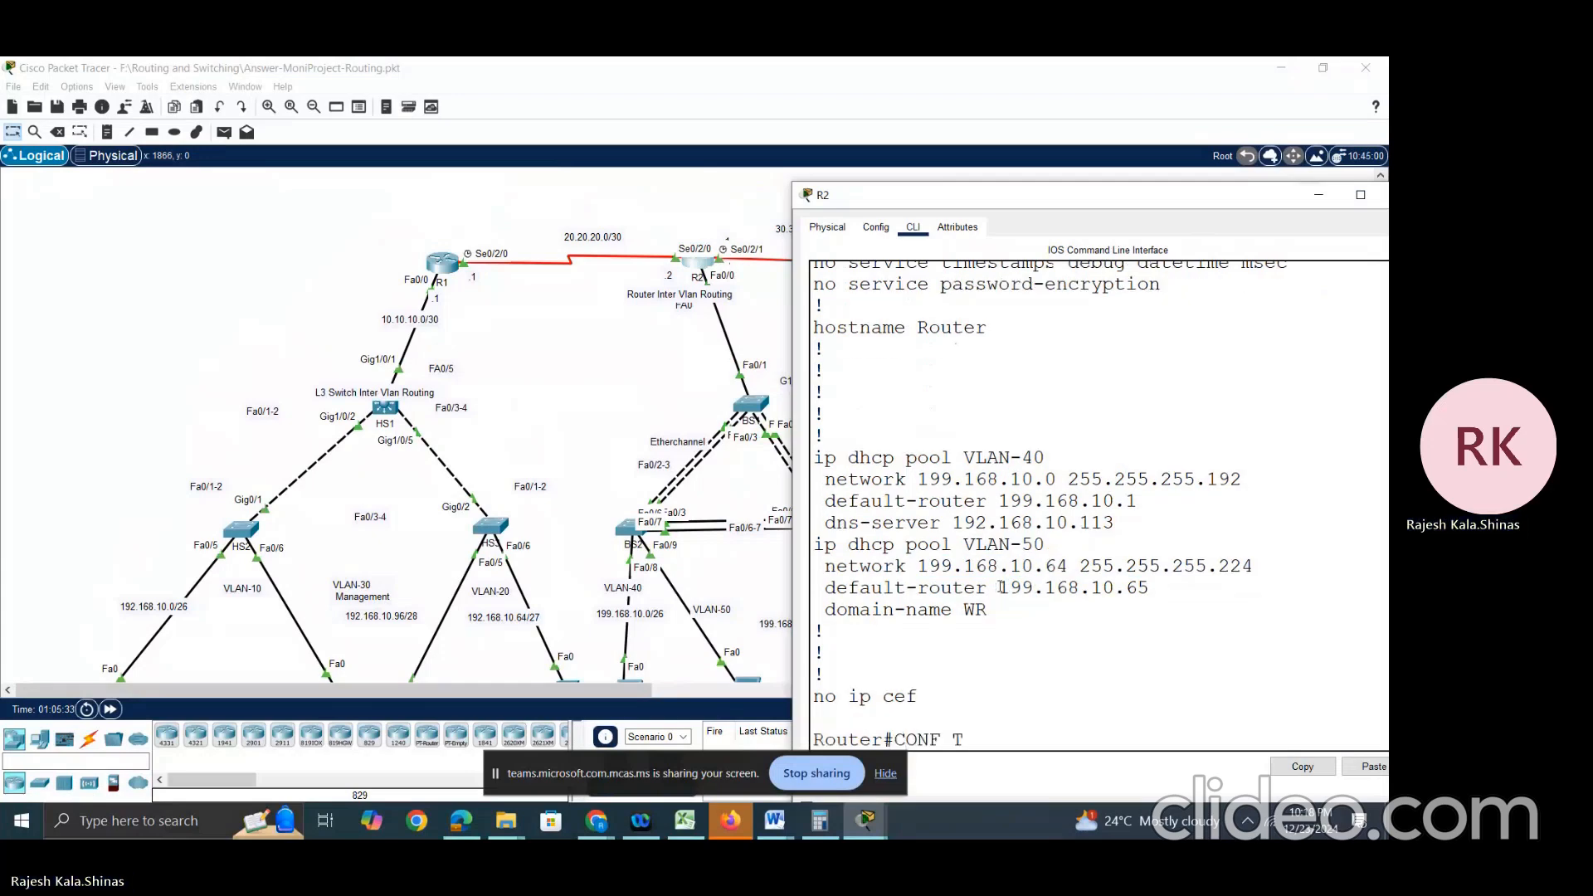
pyautogui.press('Return')
pyautogui.write('IP DH')
pyautogui.press('Tab')
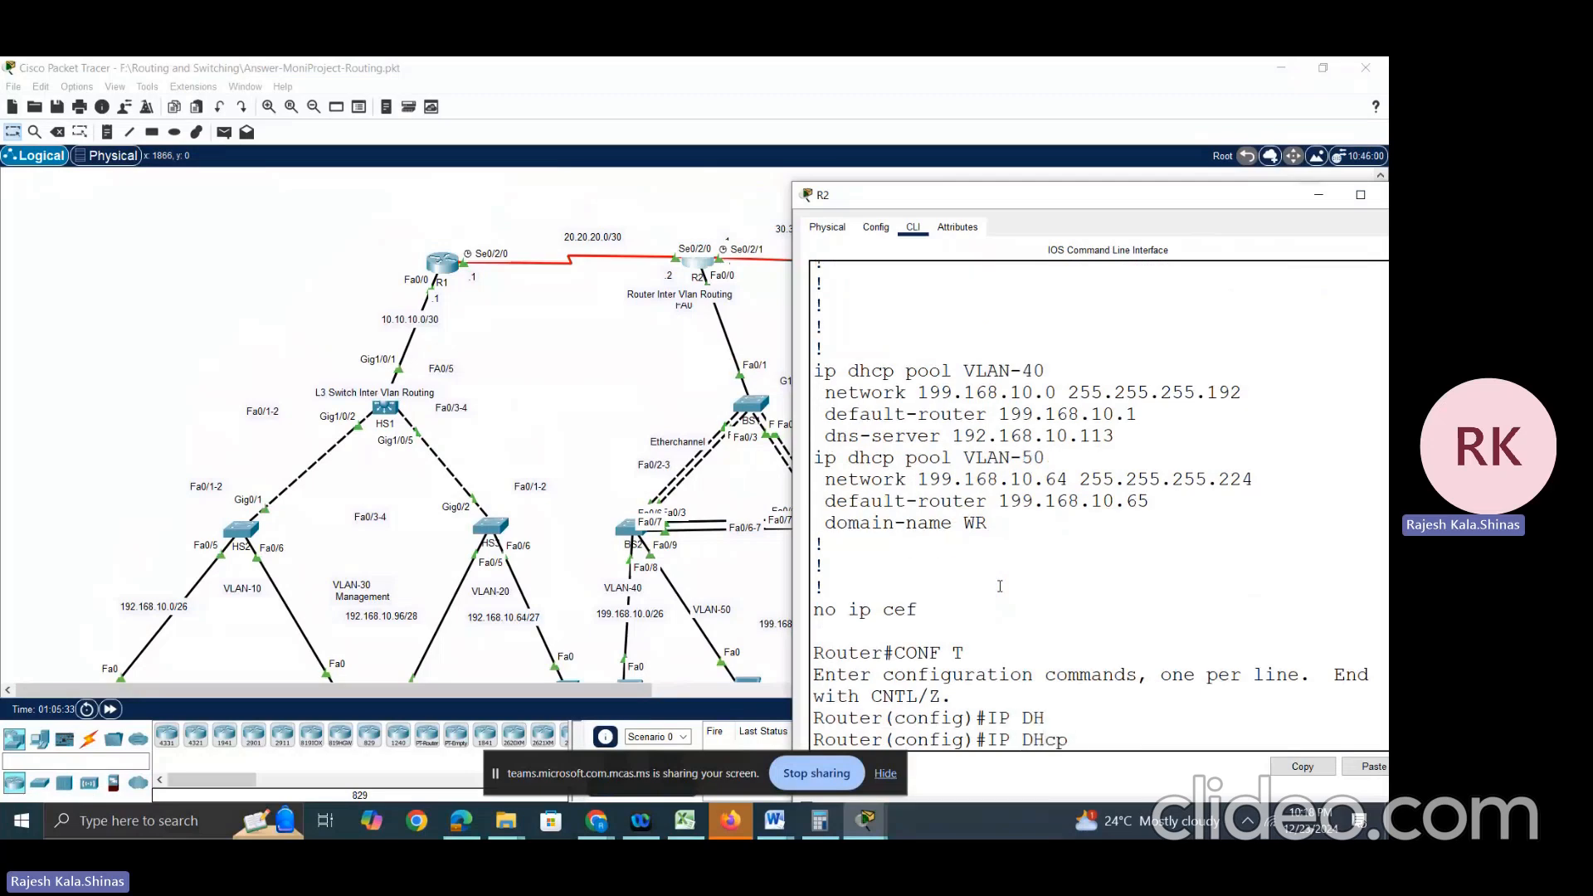
pyautogui.write('PO')
pyautogui.press('Tab')
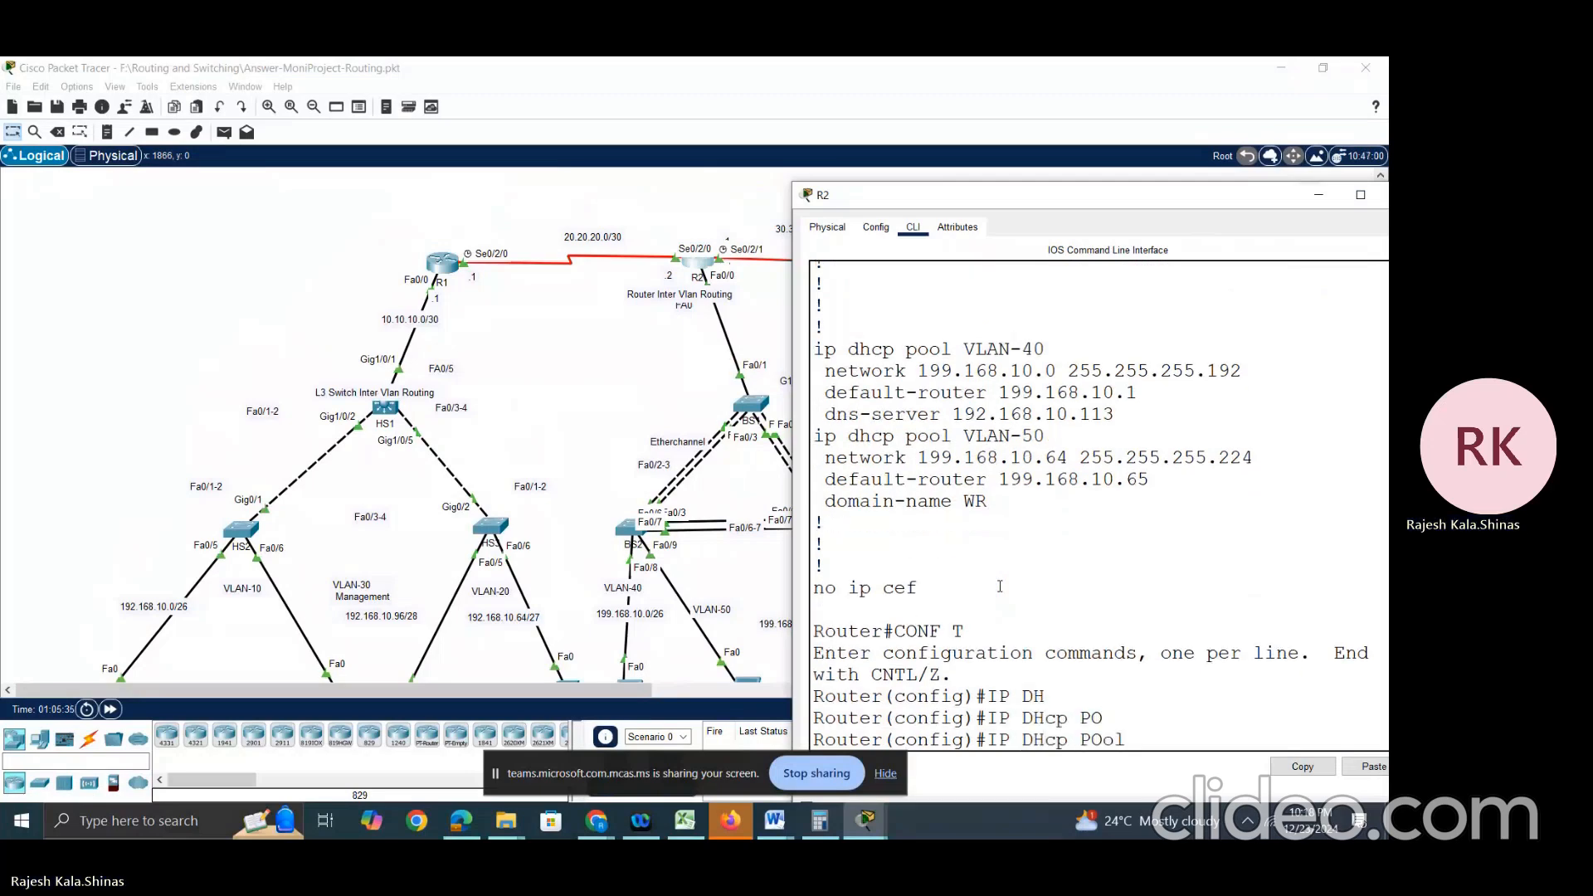
pyautogui.write('V')
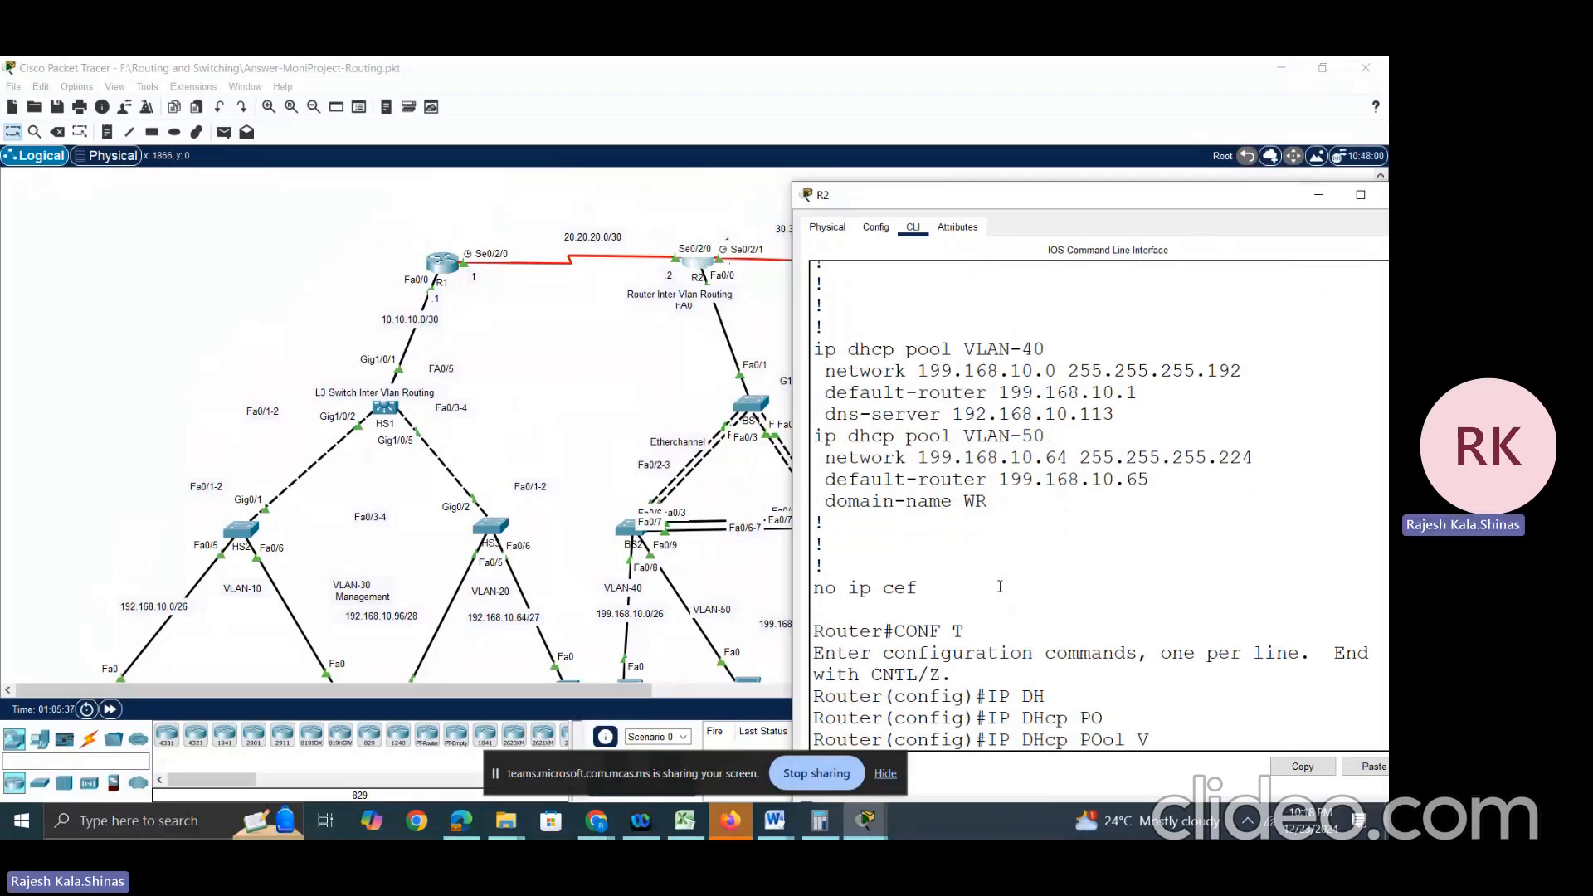
pyautogui.write('LAN-50')
pyautogui.press('Return')
# Step: Set the VLAN-50 pool's DNS server to 192.168.10.113 and leave configuration mode
pyautogui.write('DNS')
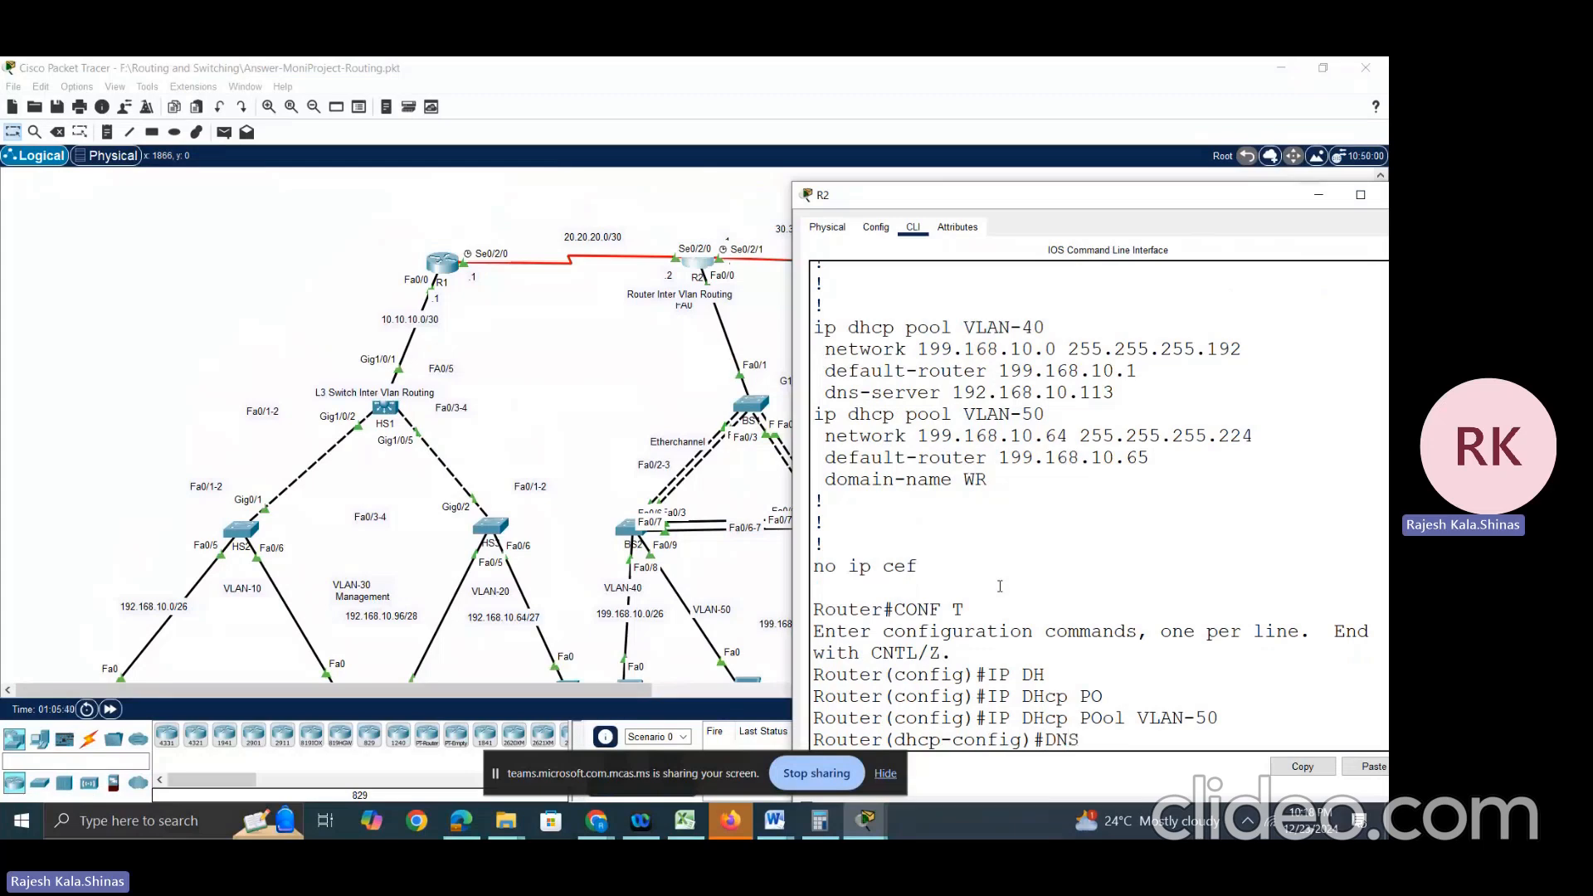
pyautogui.press('Tab')
pyautogui.write('192')
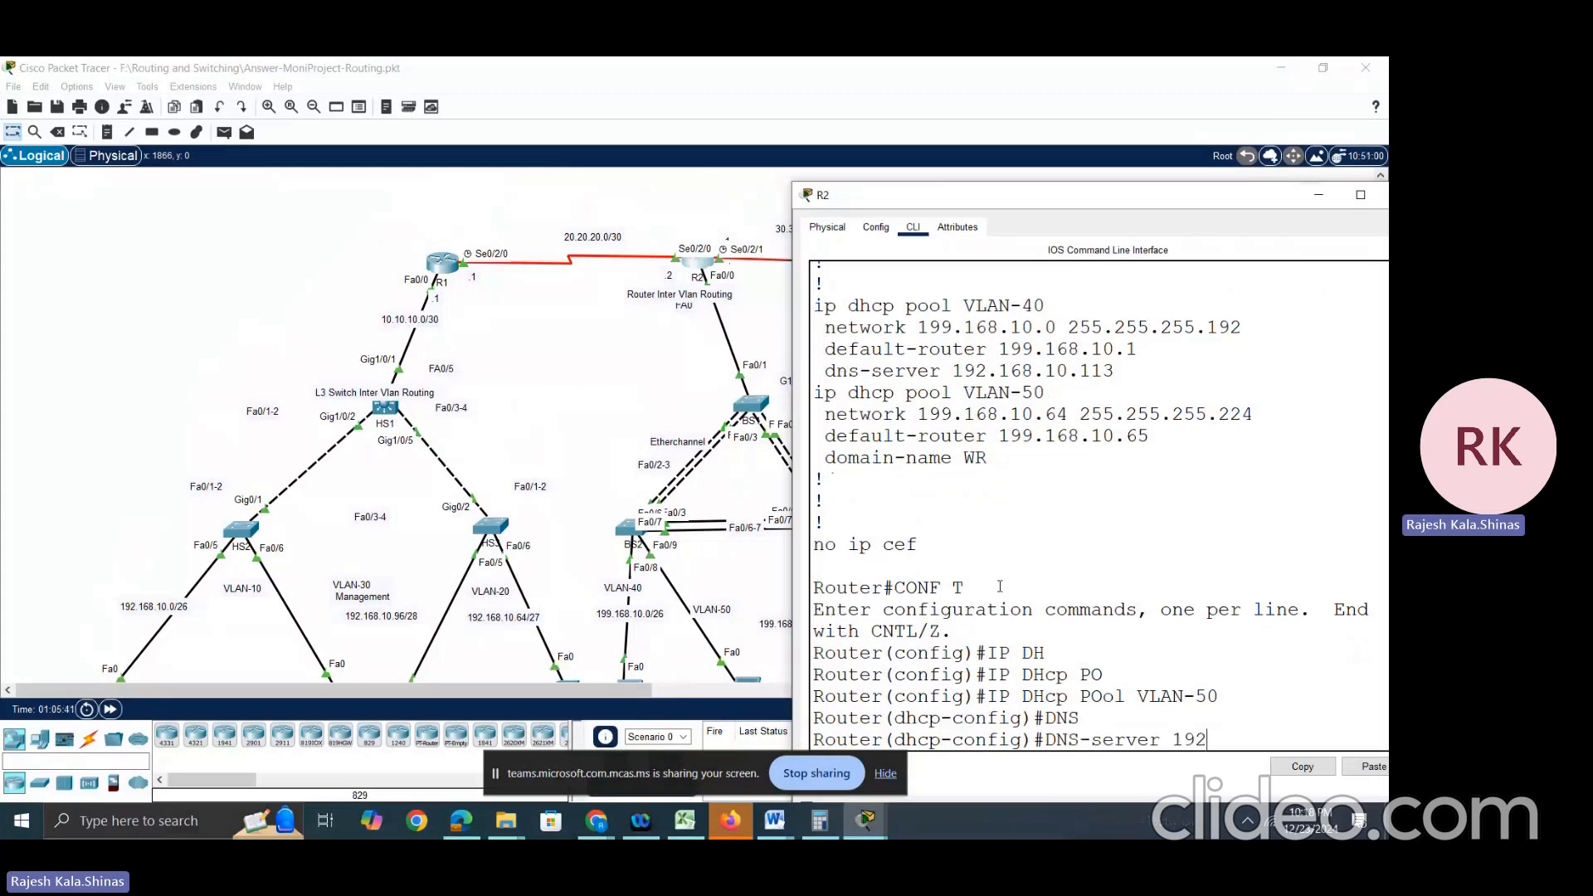
pyautogui.write('.168.10.1')
pyautogui.write('13')
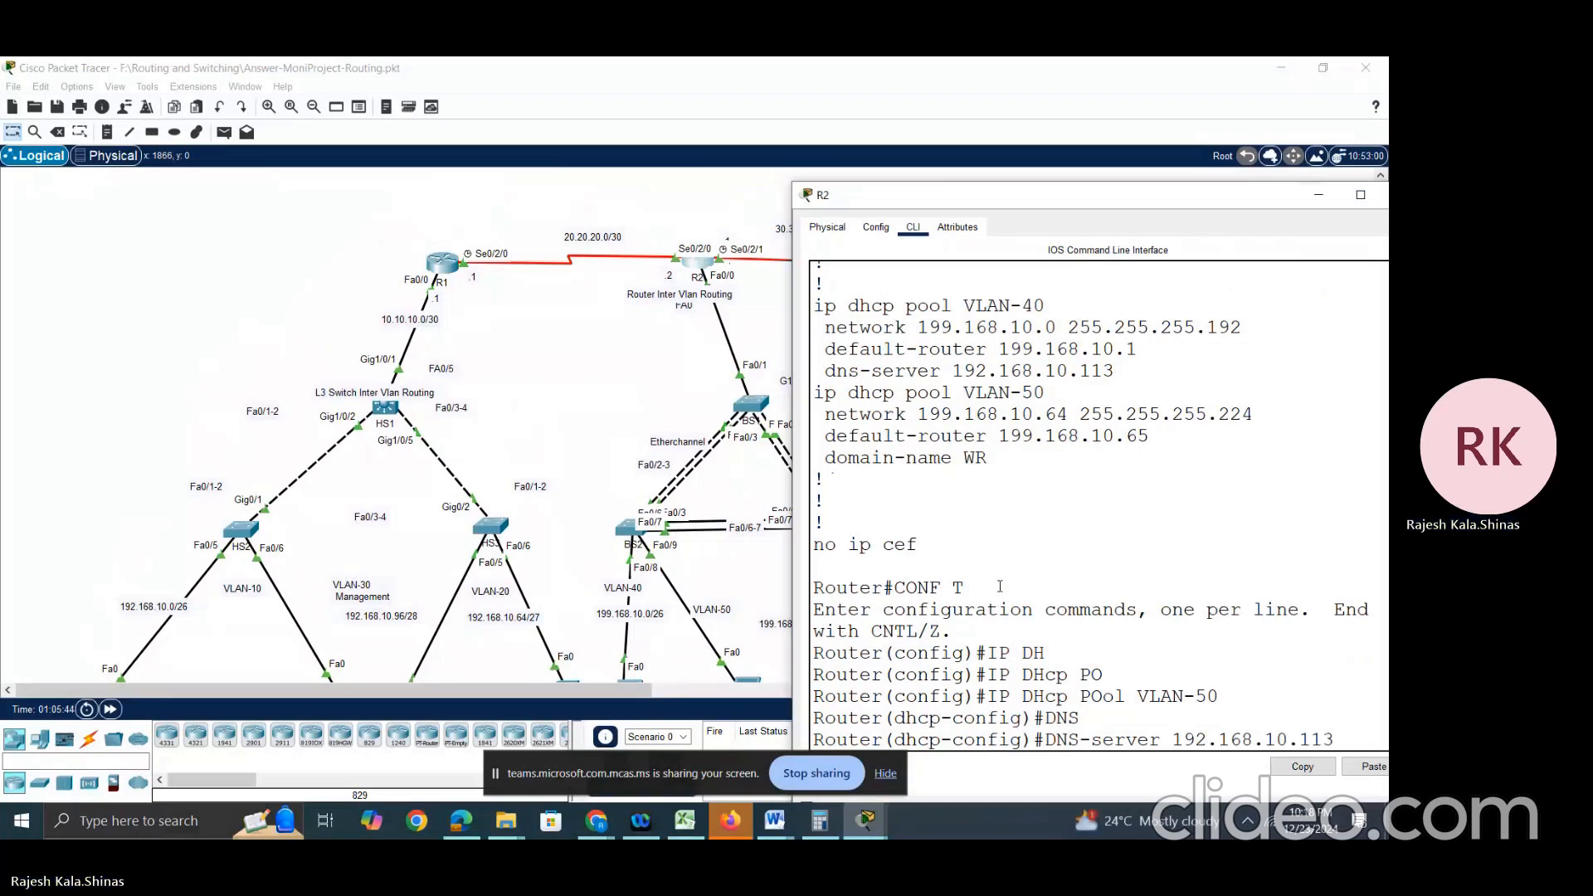
pyautogui.press('Return')
pyautogui.write('END')
pyautogui.press('Return')
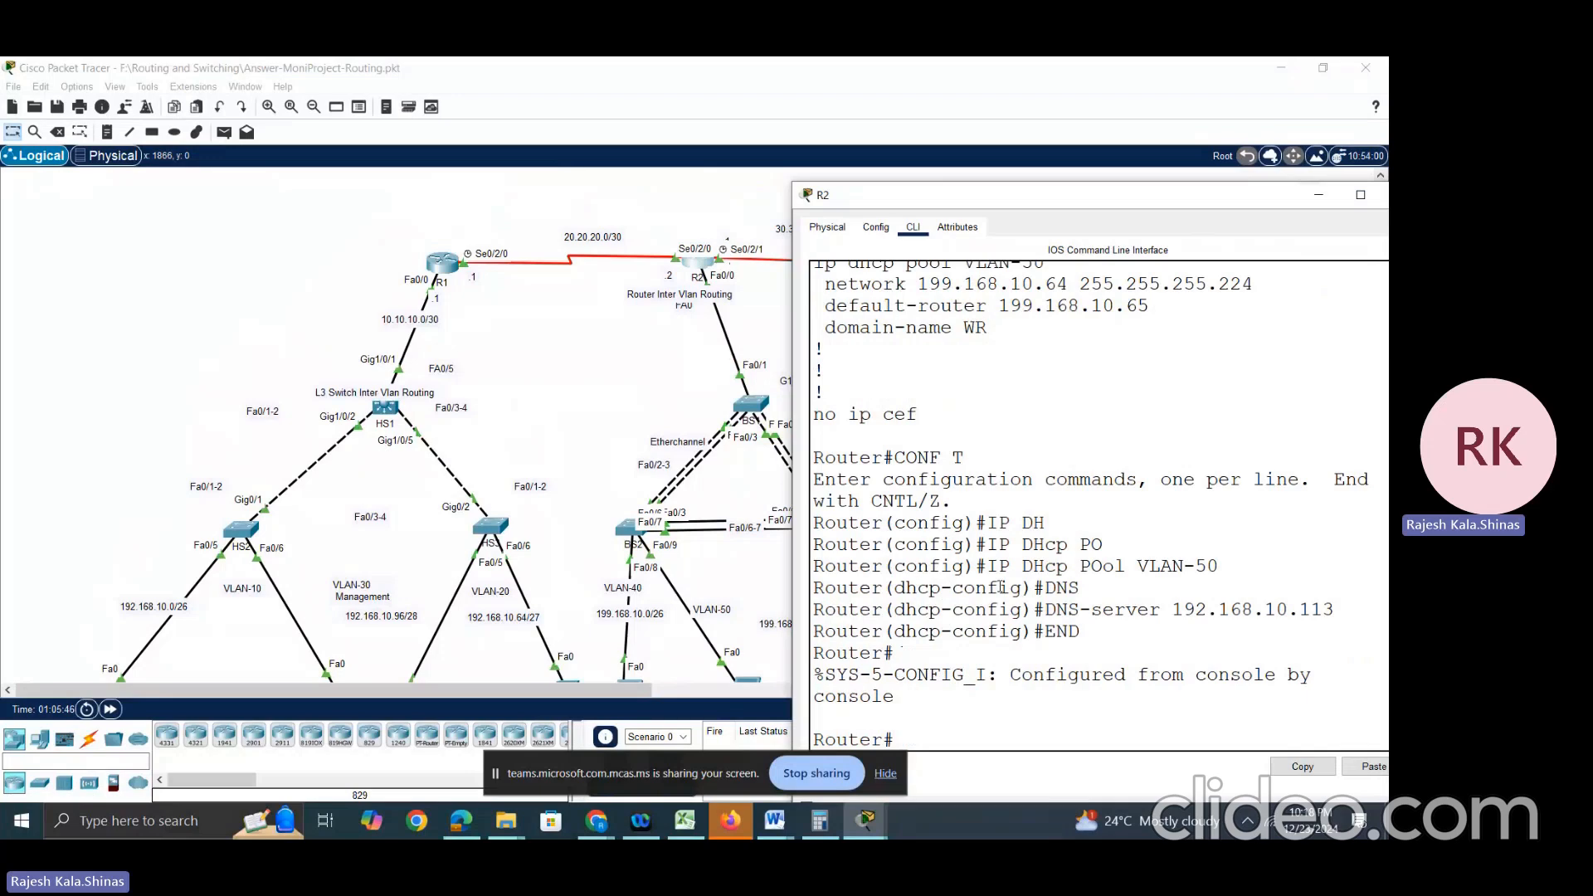
# Step: Display R2's running configuration and examine the DHCP pools and the encapsulation and addresses of subinterfaces FastEthernet0/0.40 and 0/0.50
pyautogui.write('SH RUN')
pyautogui.press('Return')
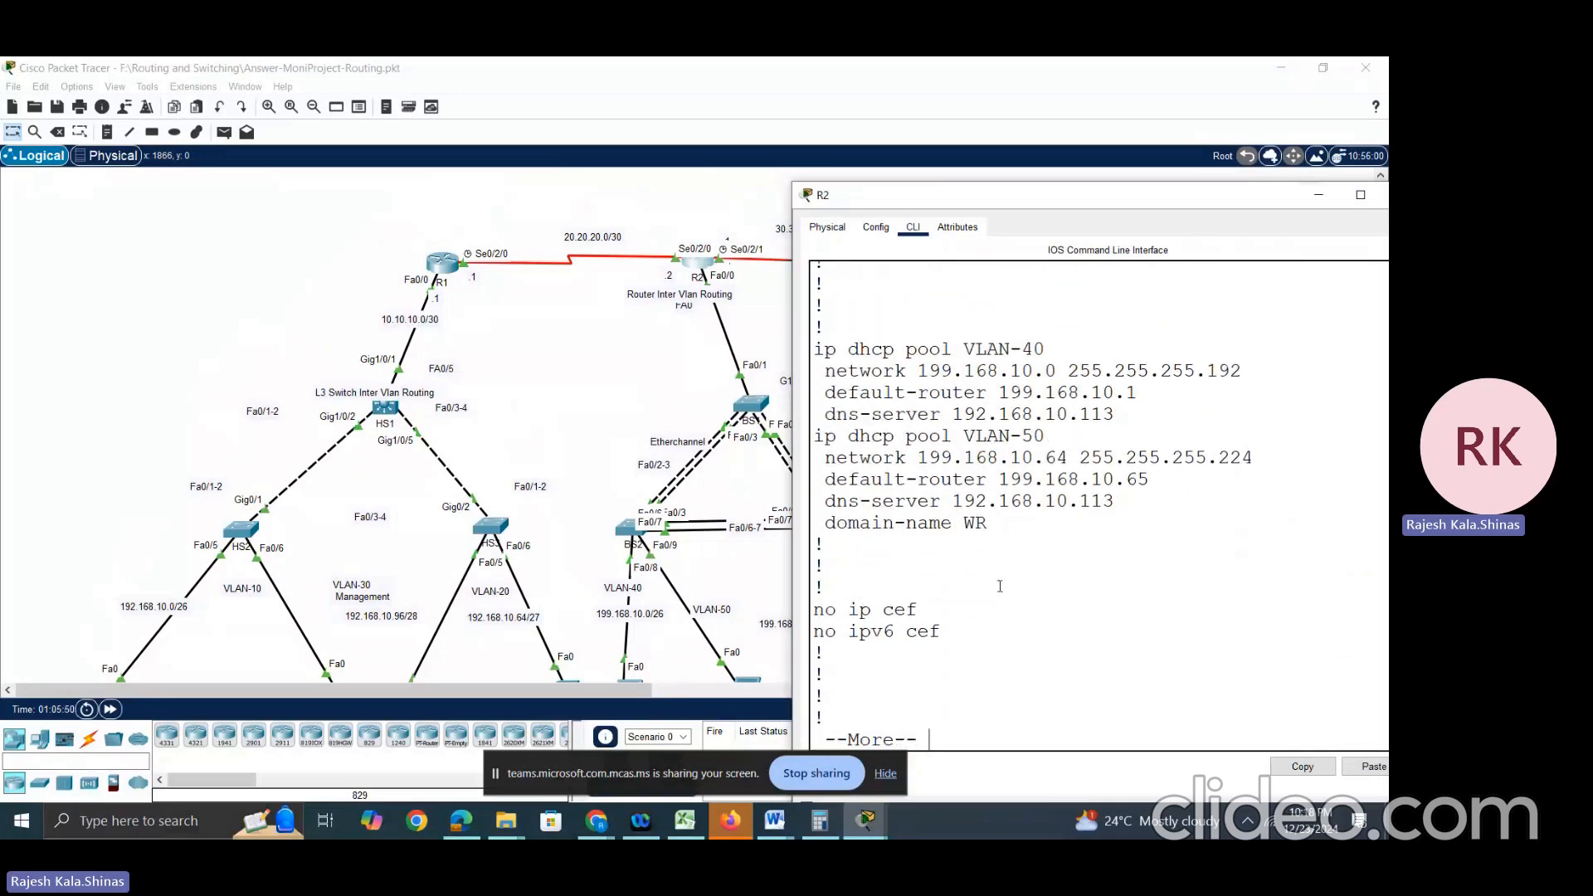
pyautogui.press('space')
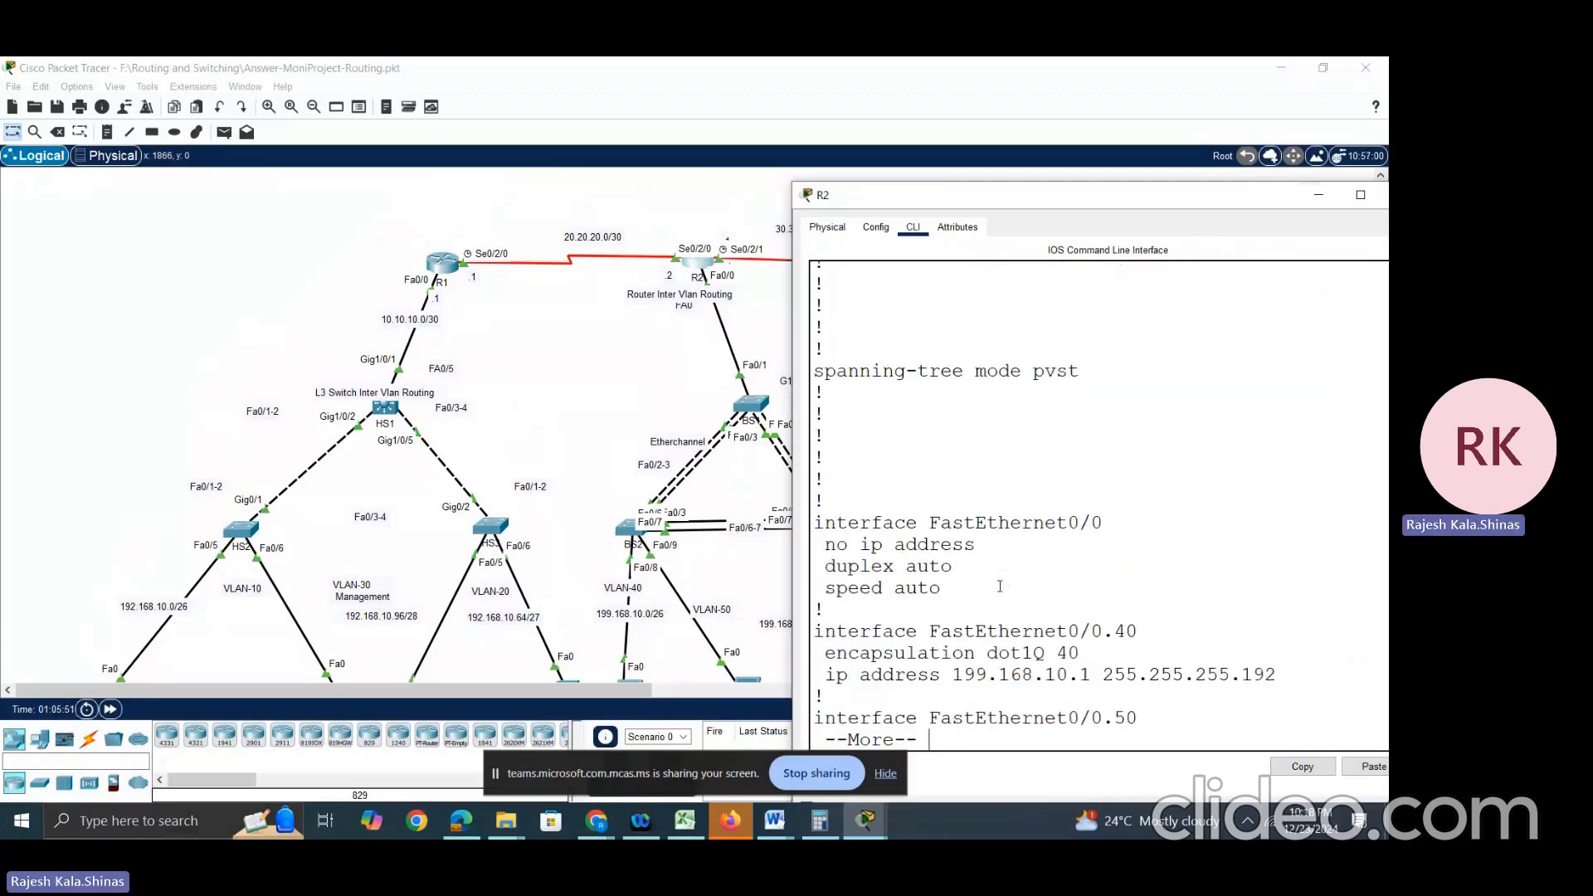
pyautogui.press('Return')
pyautogui.press('Return')
pyautogui.press('Return')
pyautogui.press('Return')
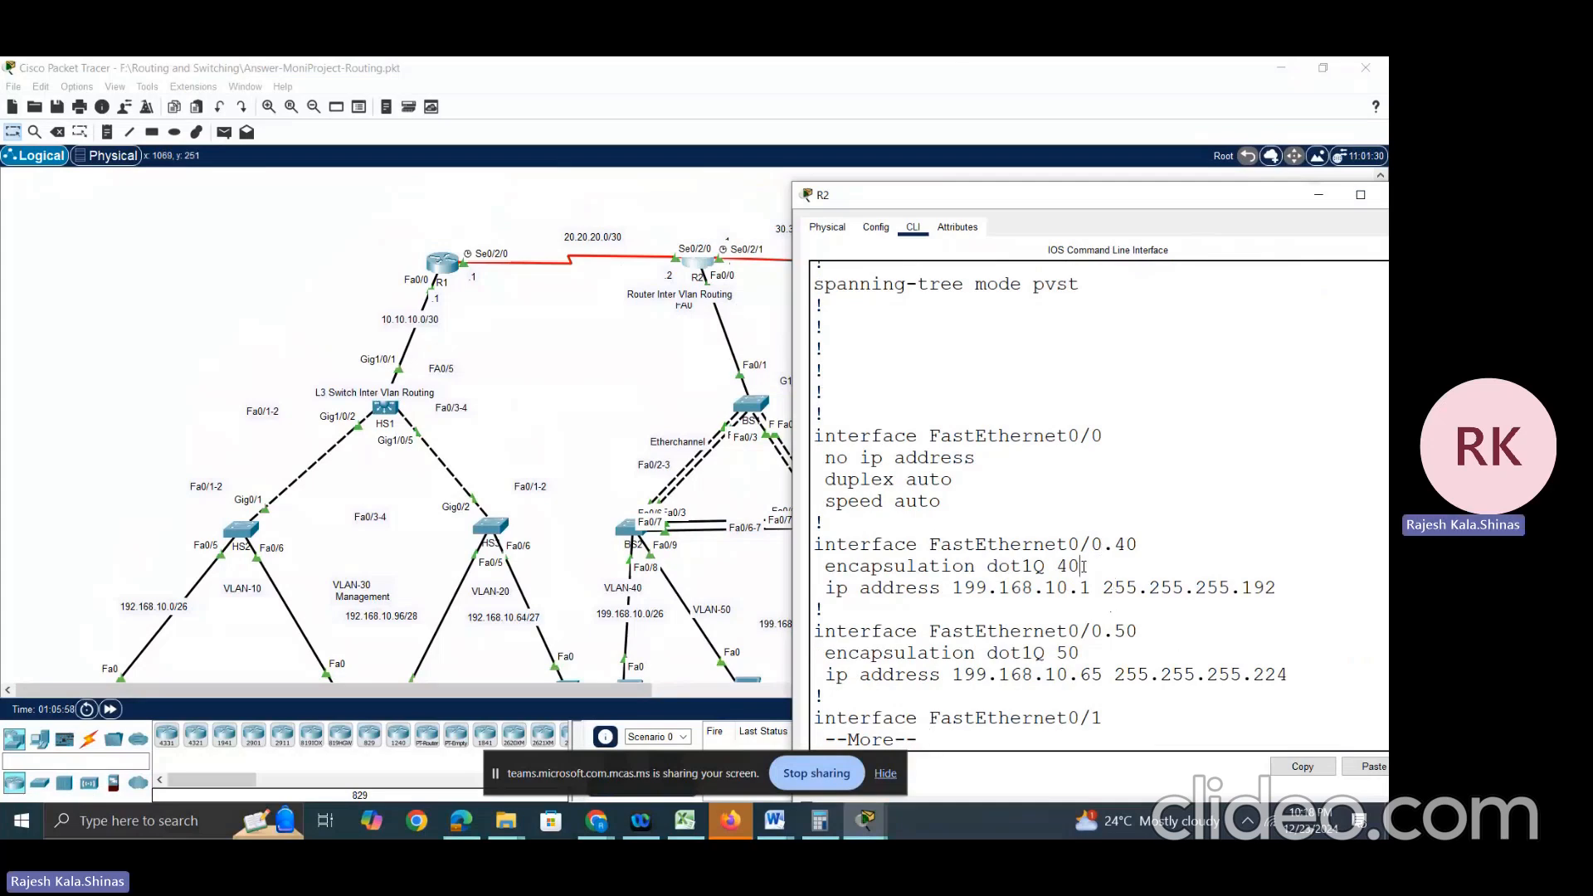
pyautogui.moveTo(1082, 567); pyautogui.dragTo(820, 563)
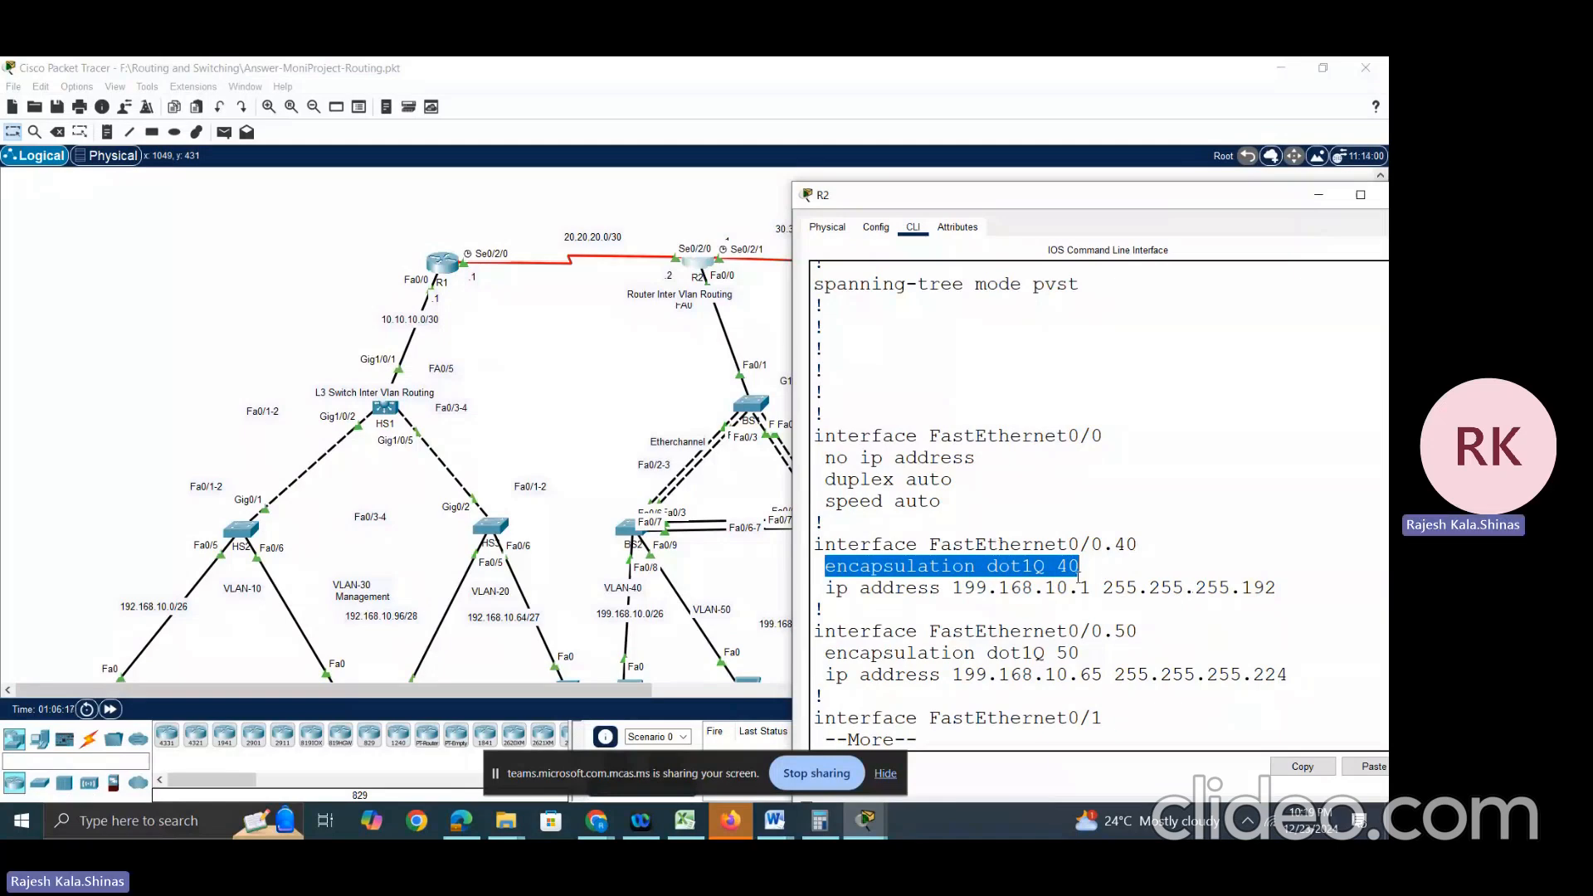
pyautogui.scroll(-1, 1080, 472)
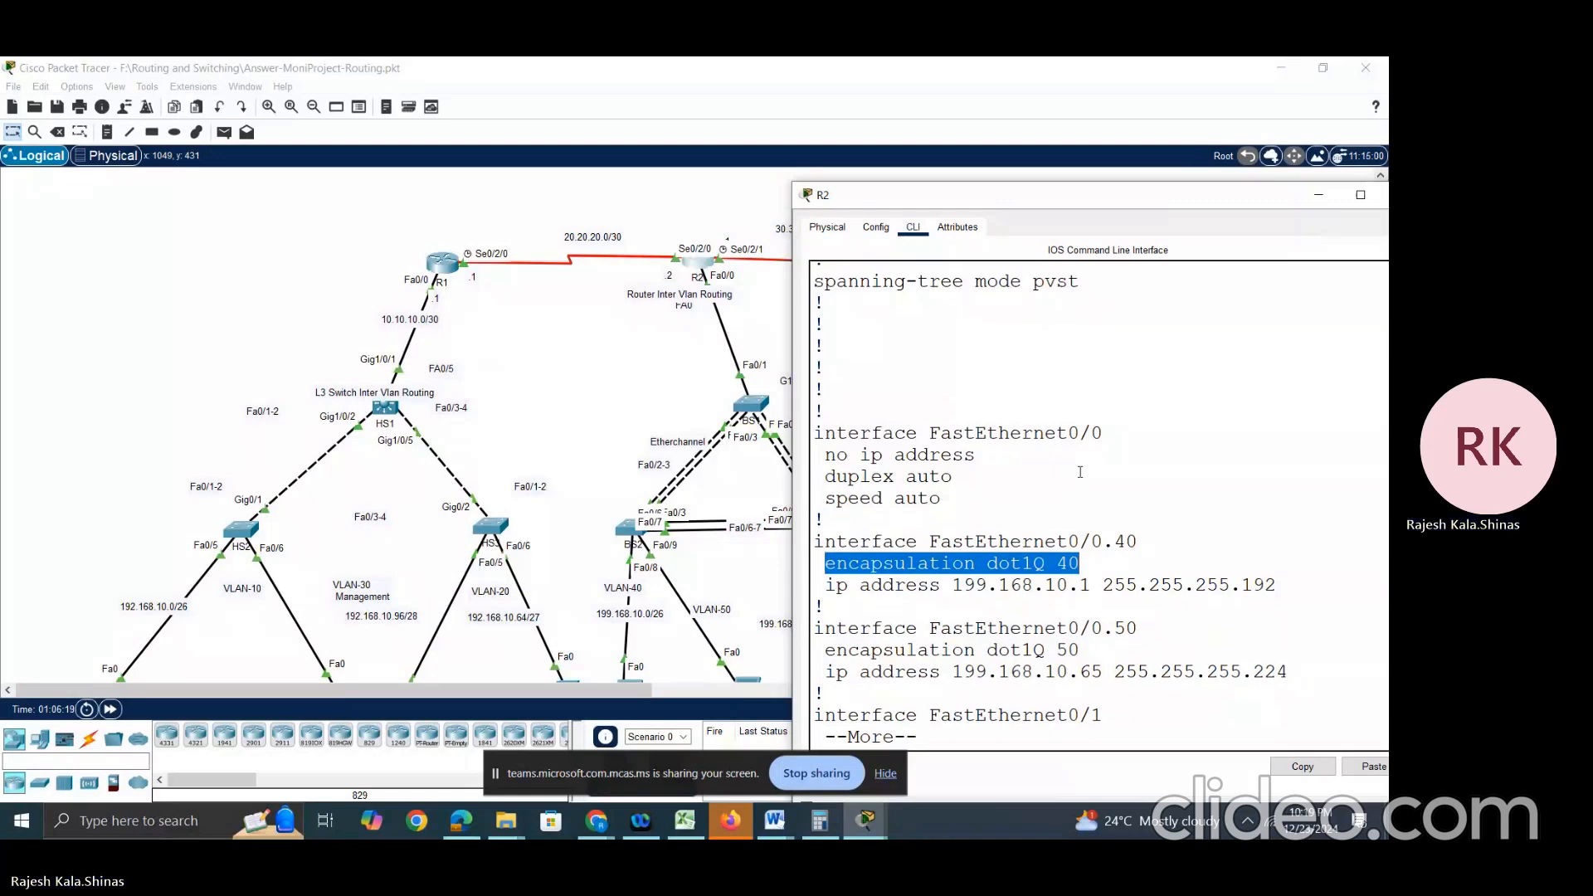
pyautogui.press('Return')
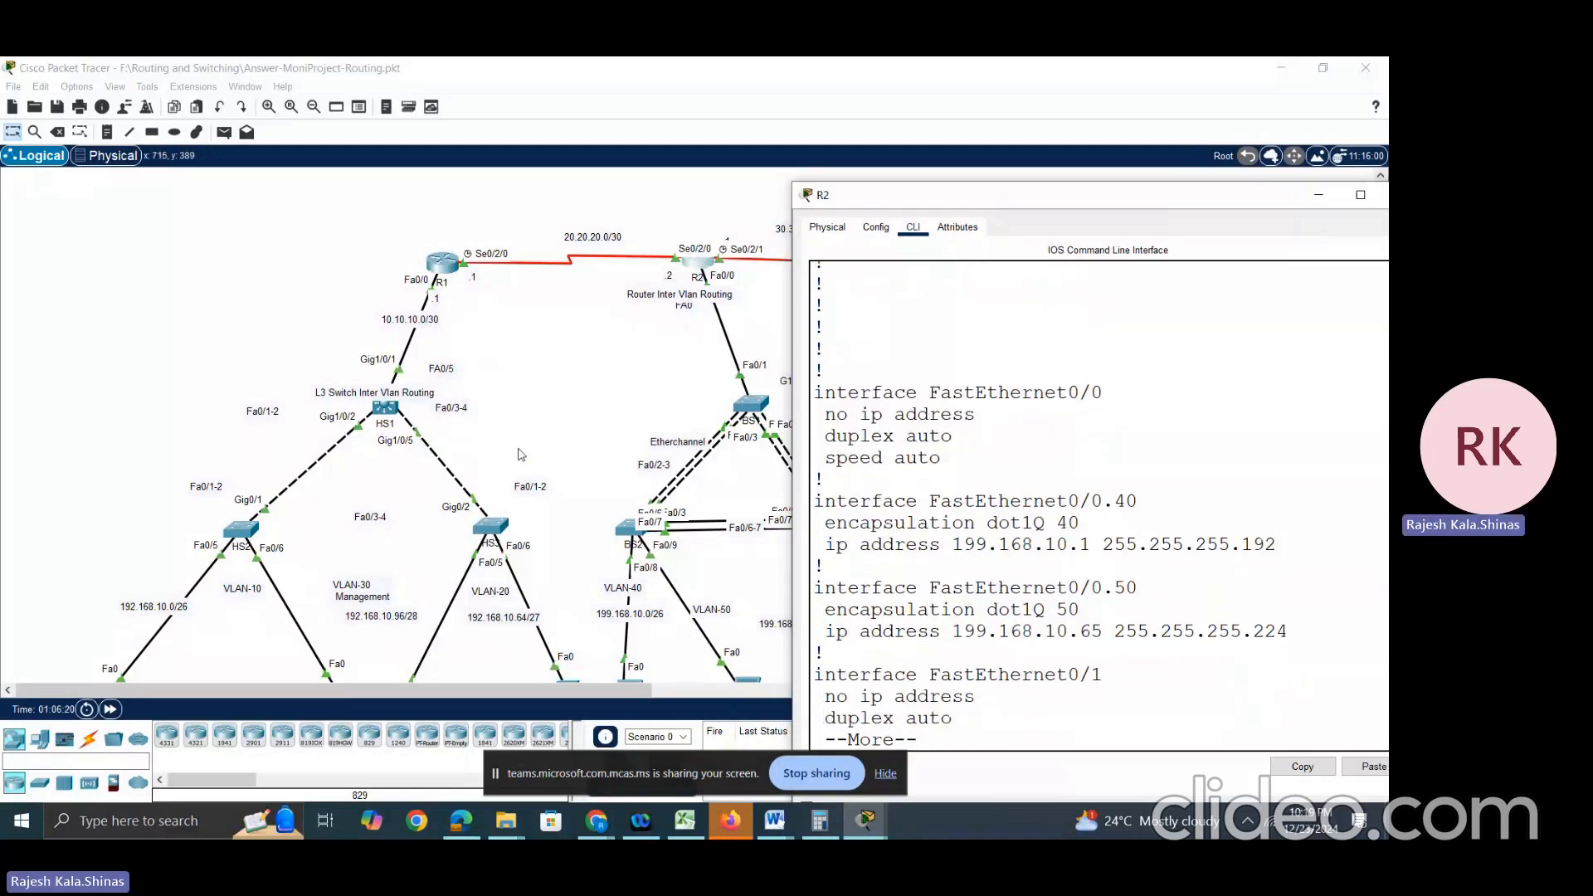
# Step: Renew HR-PC1's IPv4 address by switching its IP configuration to static and back to DHCP, and close its window
pyautogui.click(521, 454)
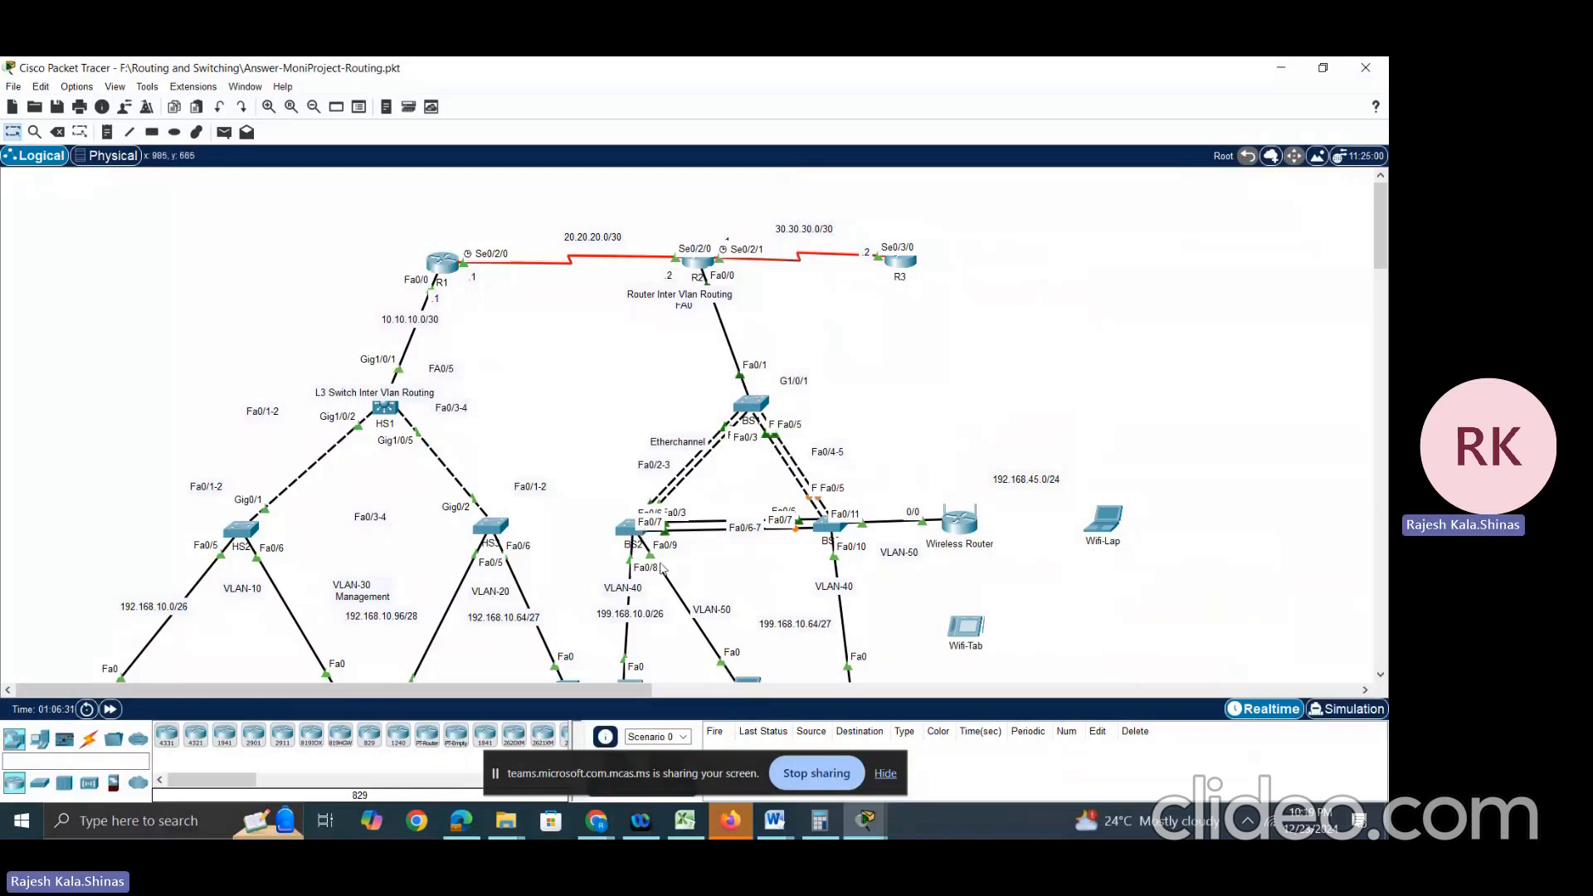
pyautogui.scroll(-3, 638, 563)
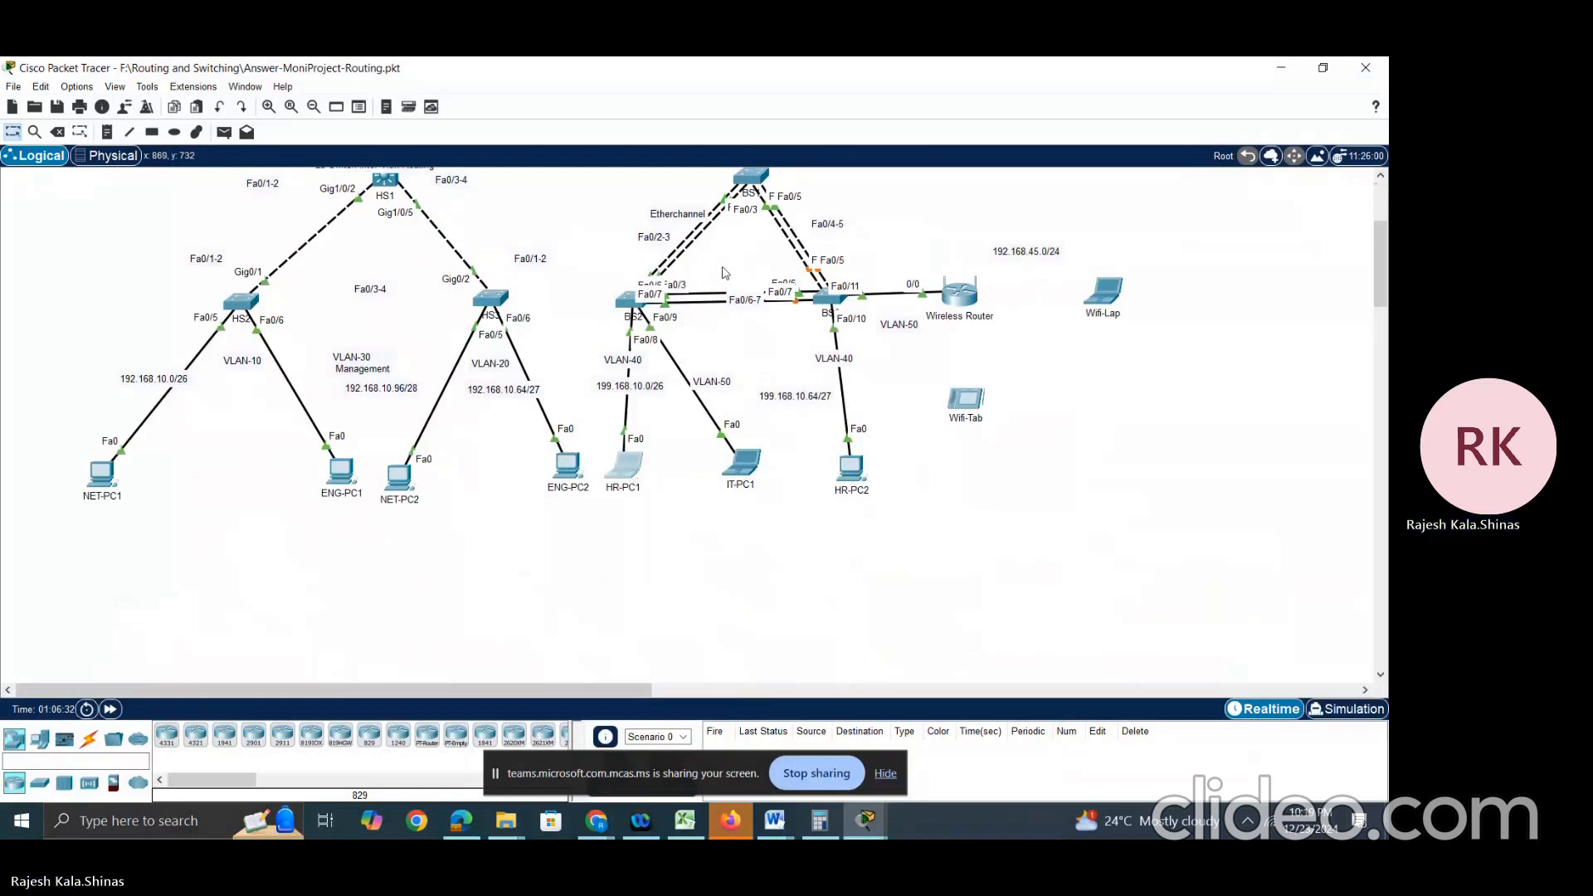
pyautogui.click(623, 461)
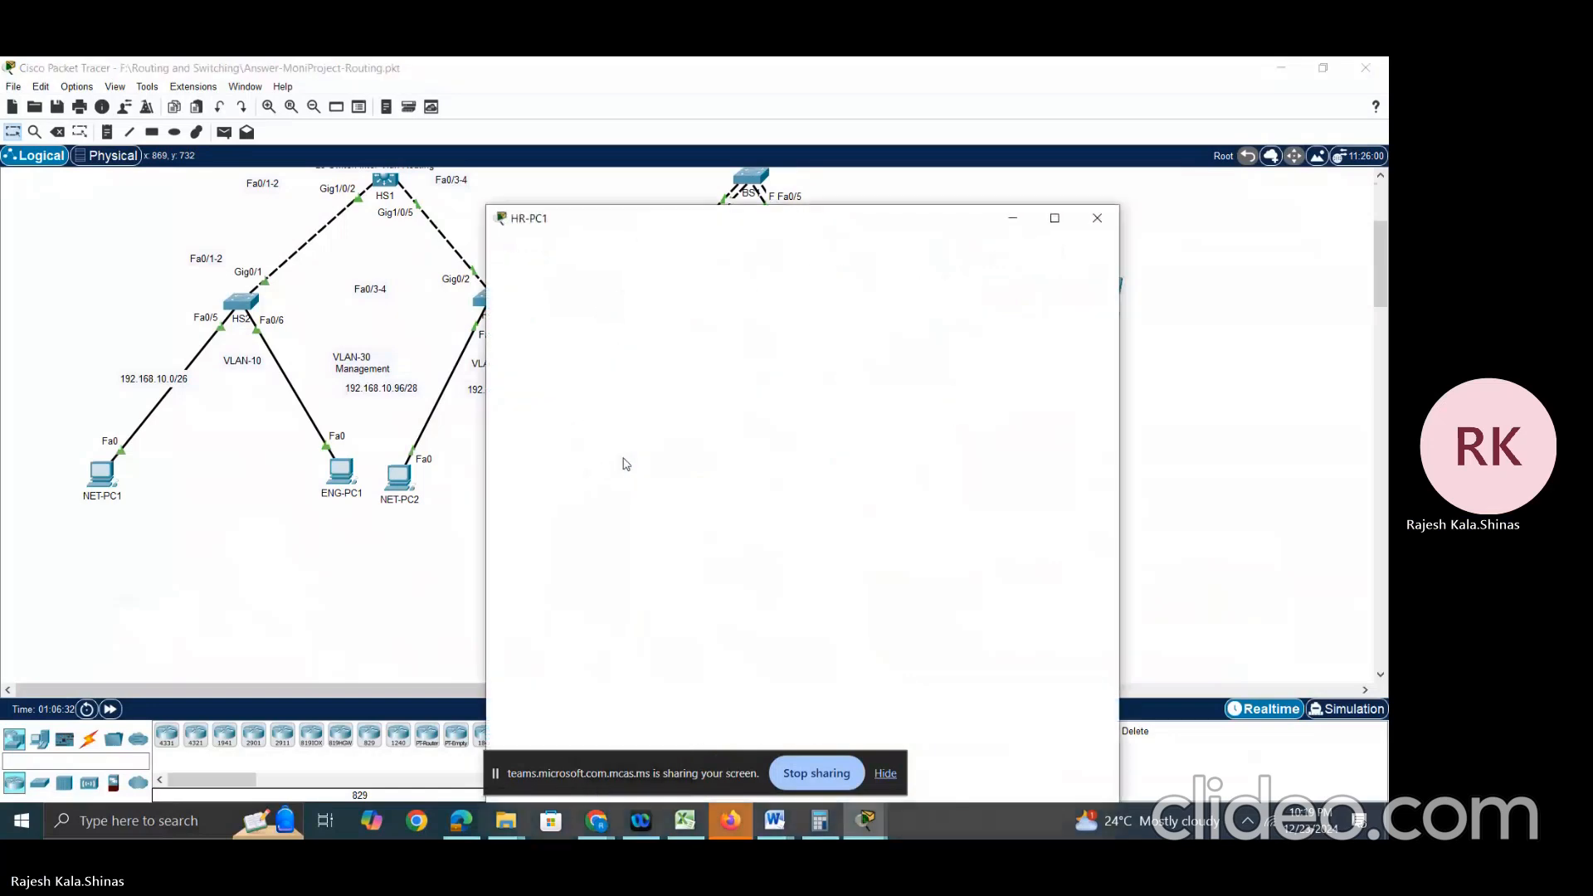
pyautogui.click(632, 204)
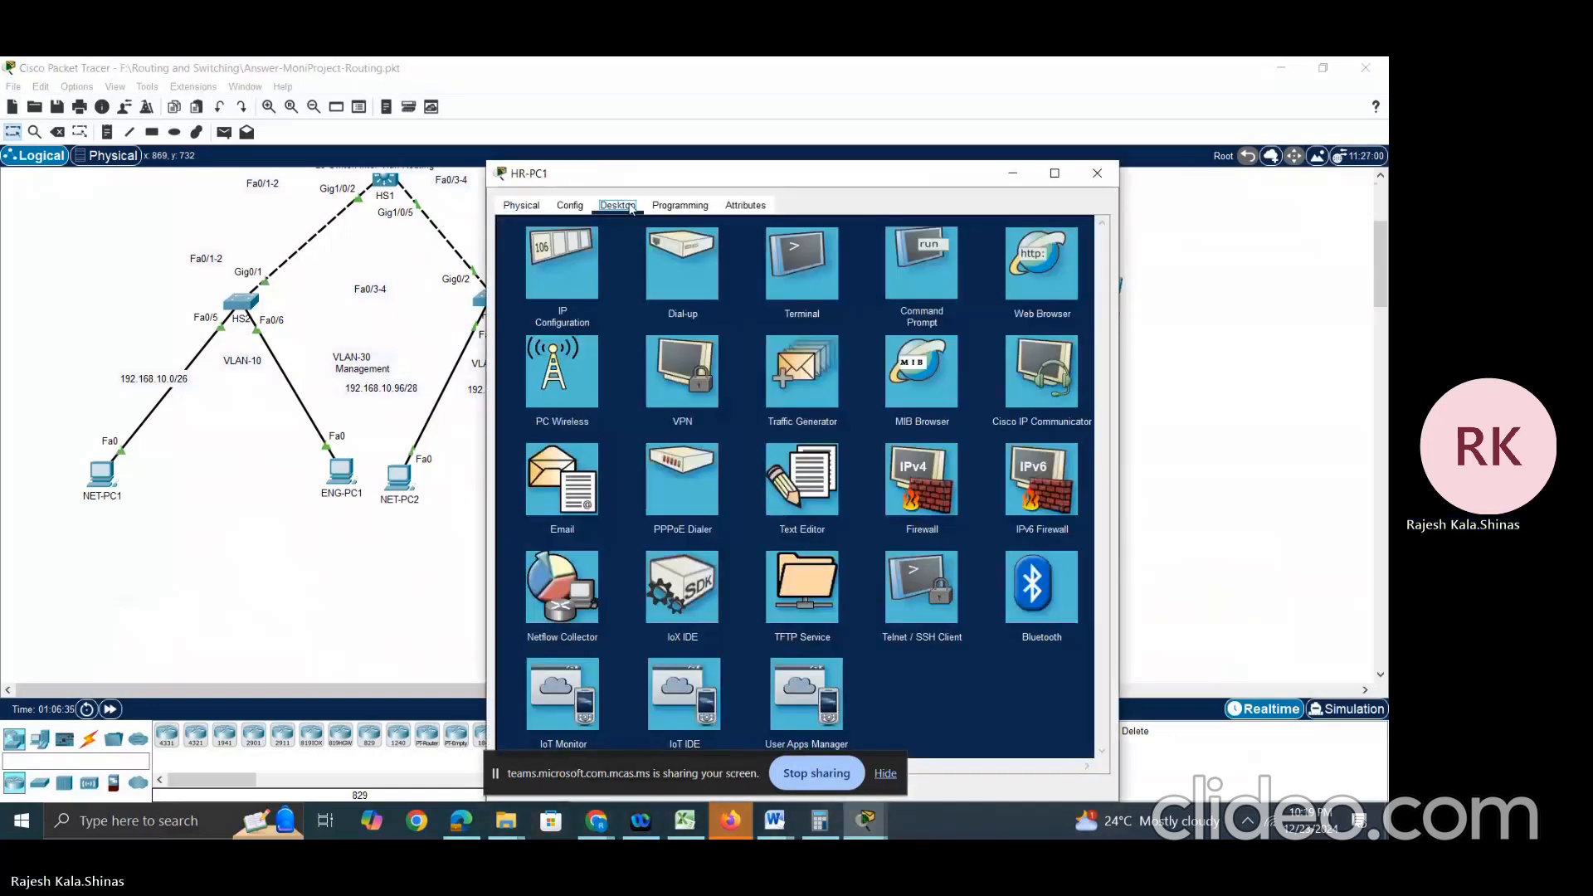
pyautogui.click(572, 249)
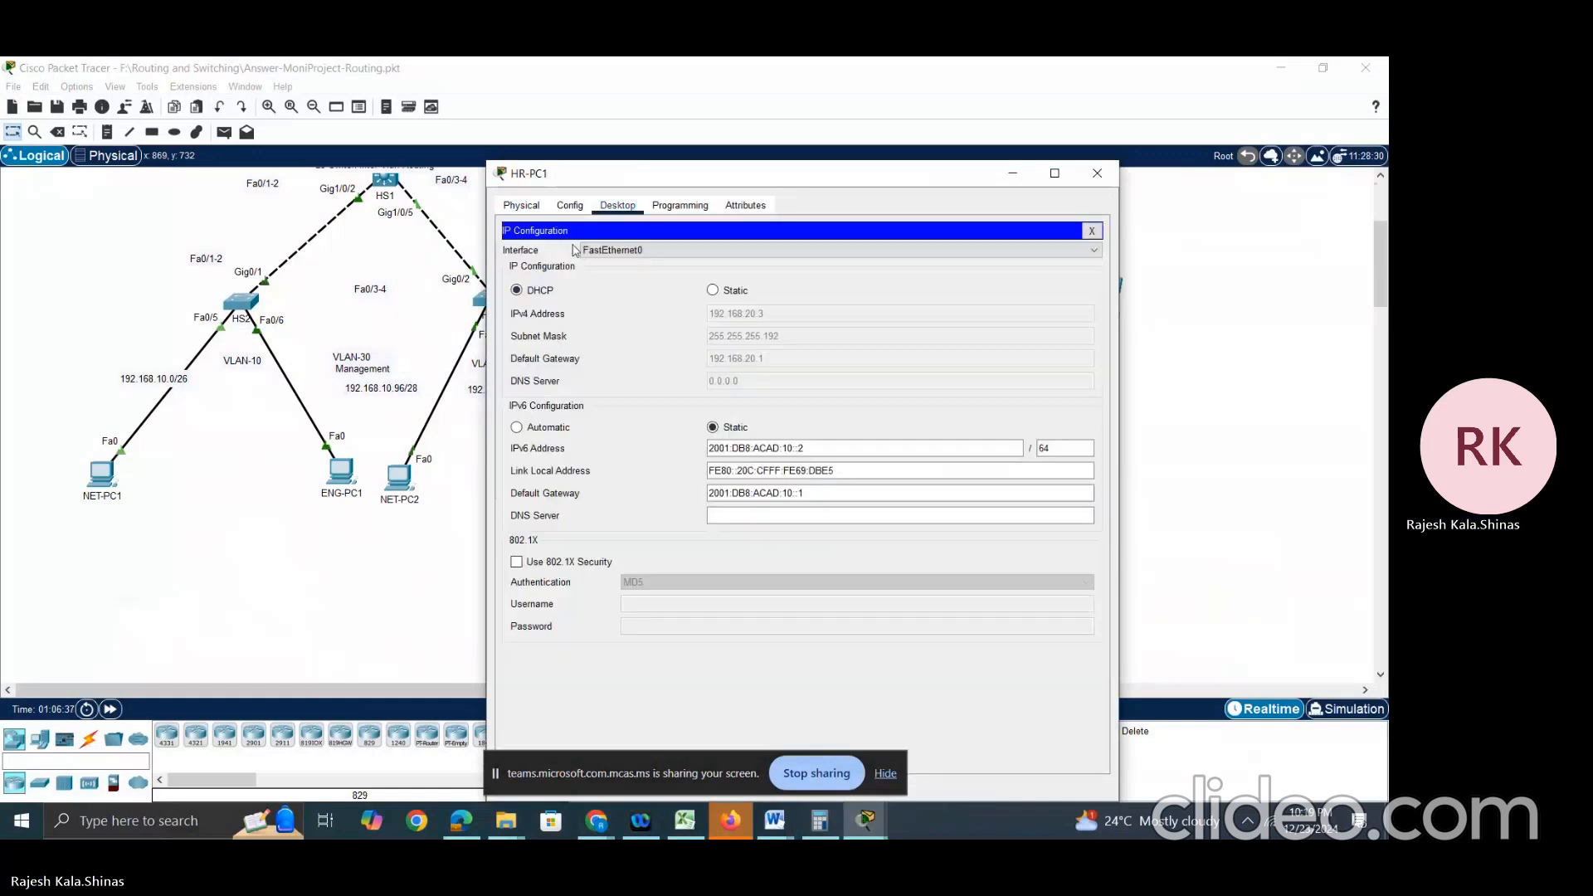
pyautogui.click(724, 291)
pyautogui.click(549, 291)
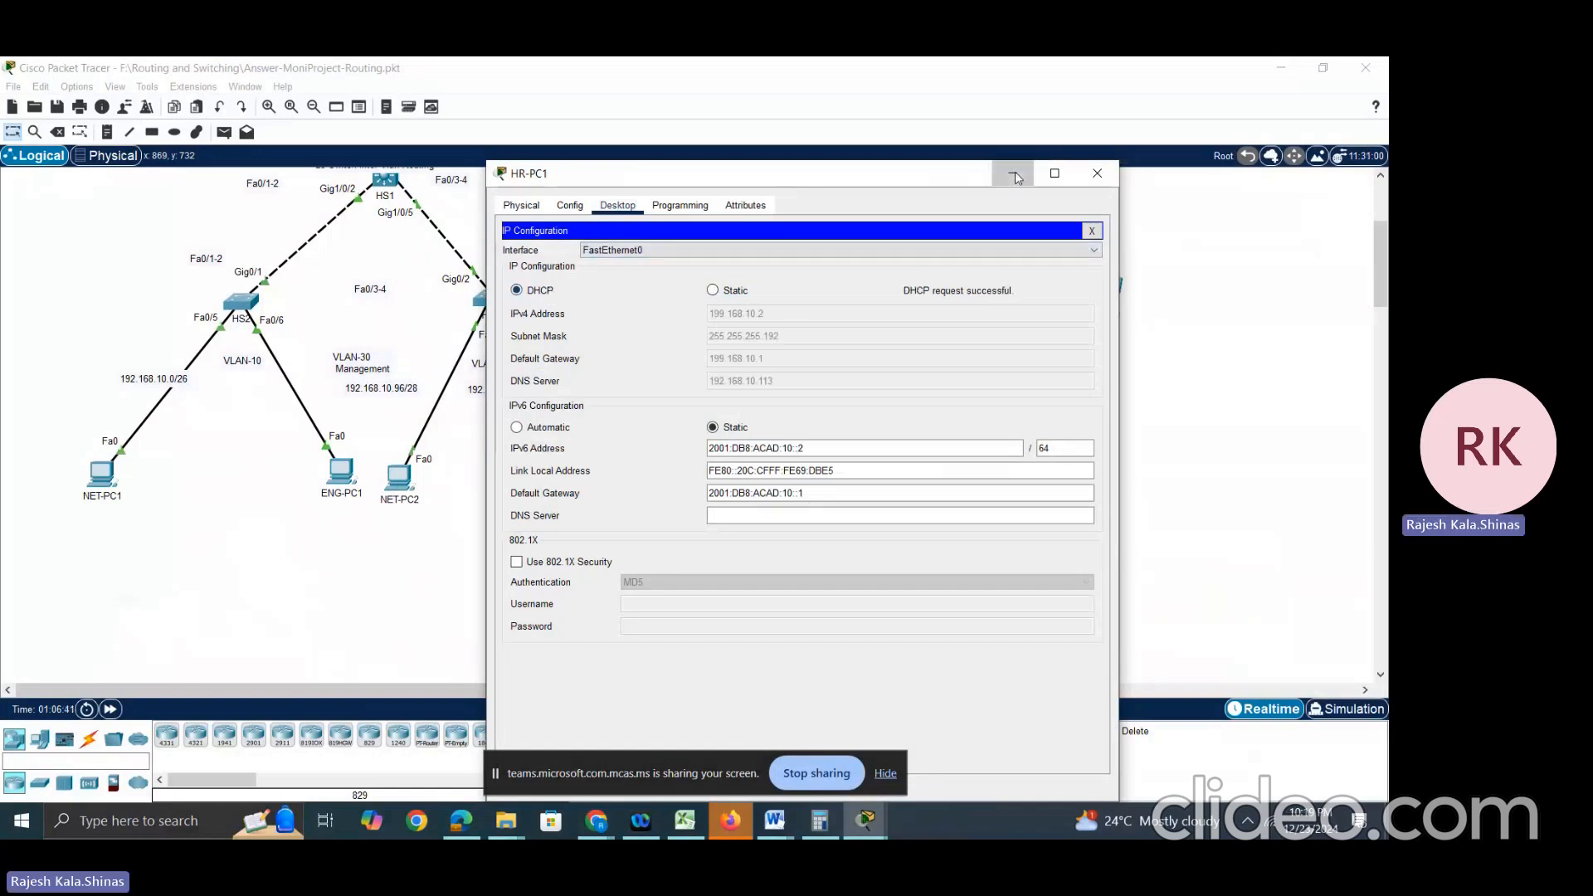
pyautogui.click(1097, 173)
# Step: Open IT-PC1's IP configuration
pyautogui.click(732, 476)
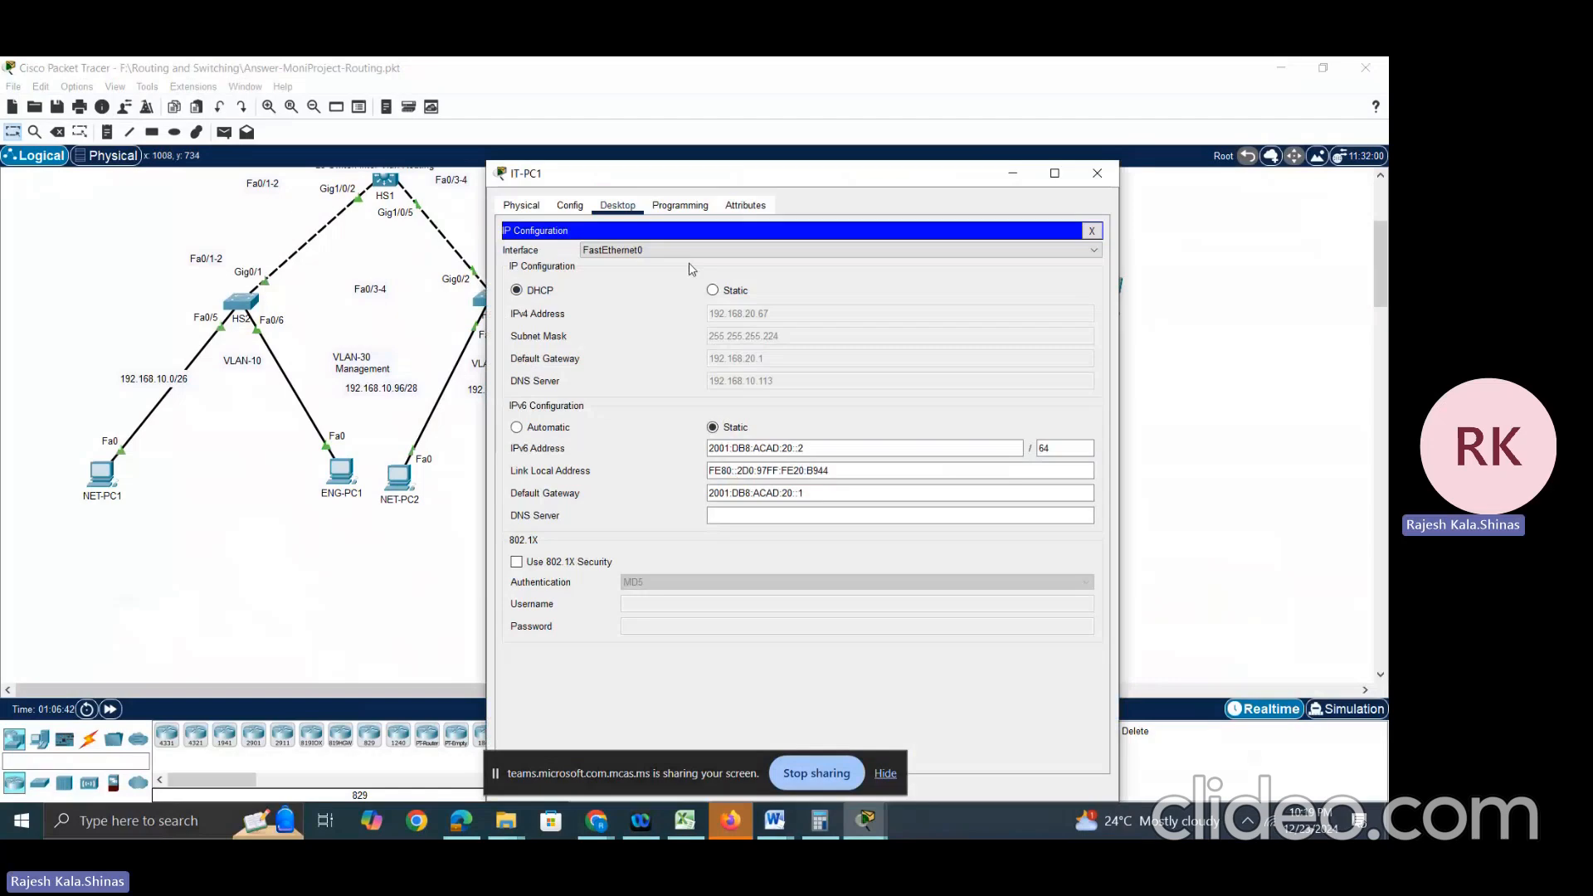
# Step: Renew IT-PC1's IPv4 lease by switching its IP configuration to Static and back to DHCP
pyautogui.click(713, 290)
pyautogui.click(539, 292)
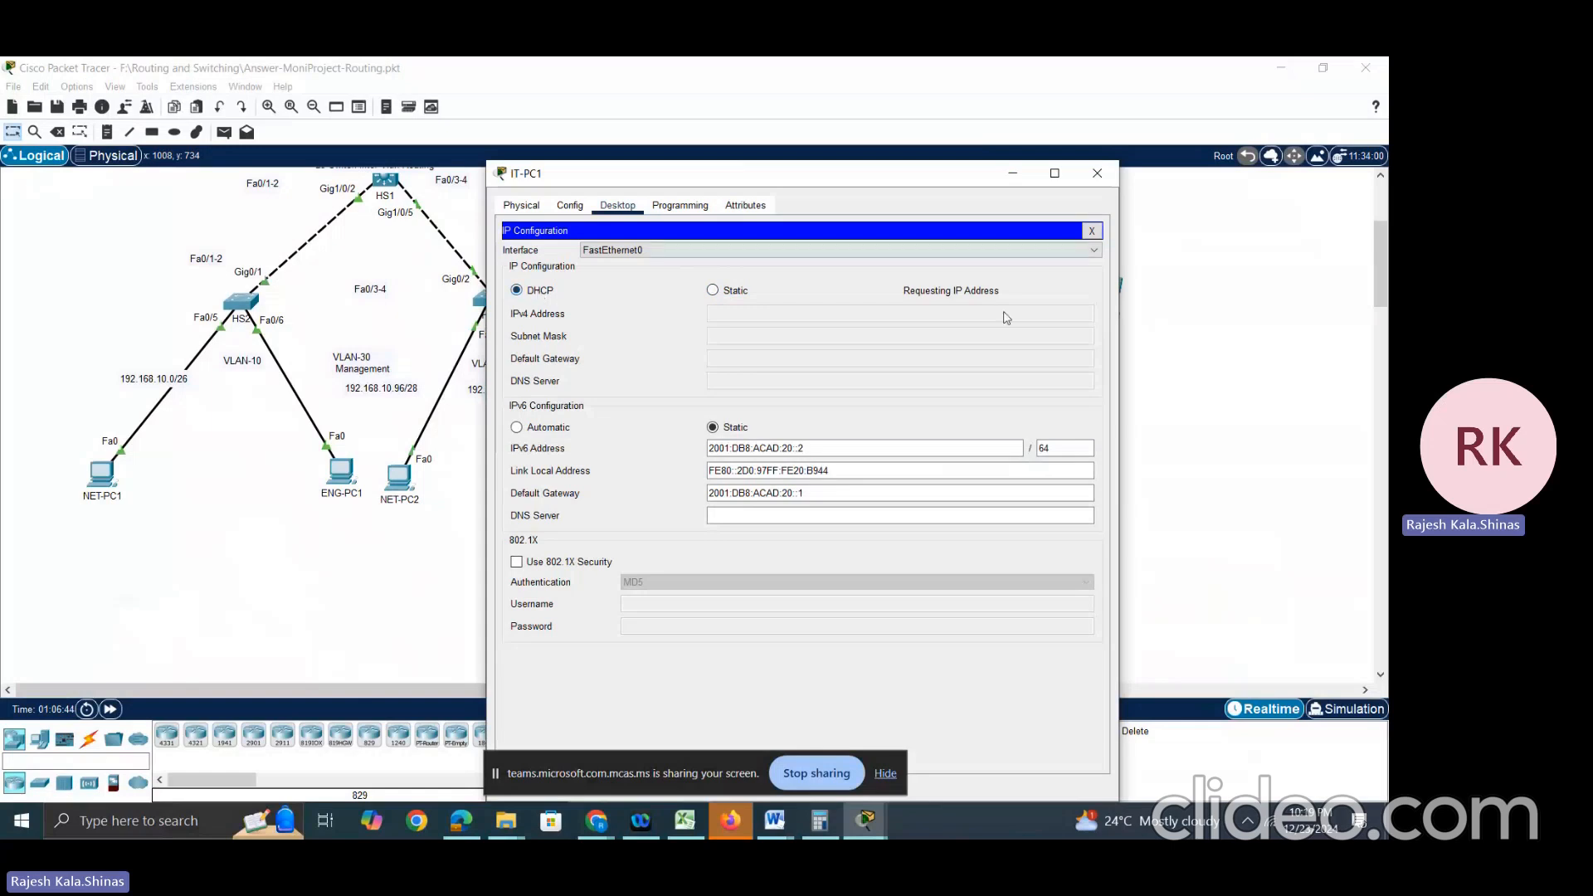
pyautogui.click(1010, 177)
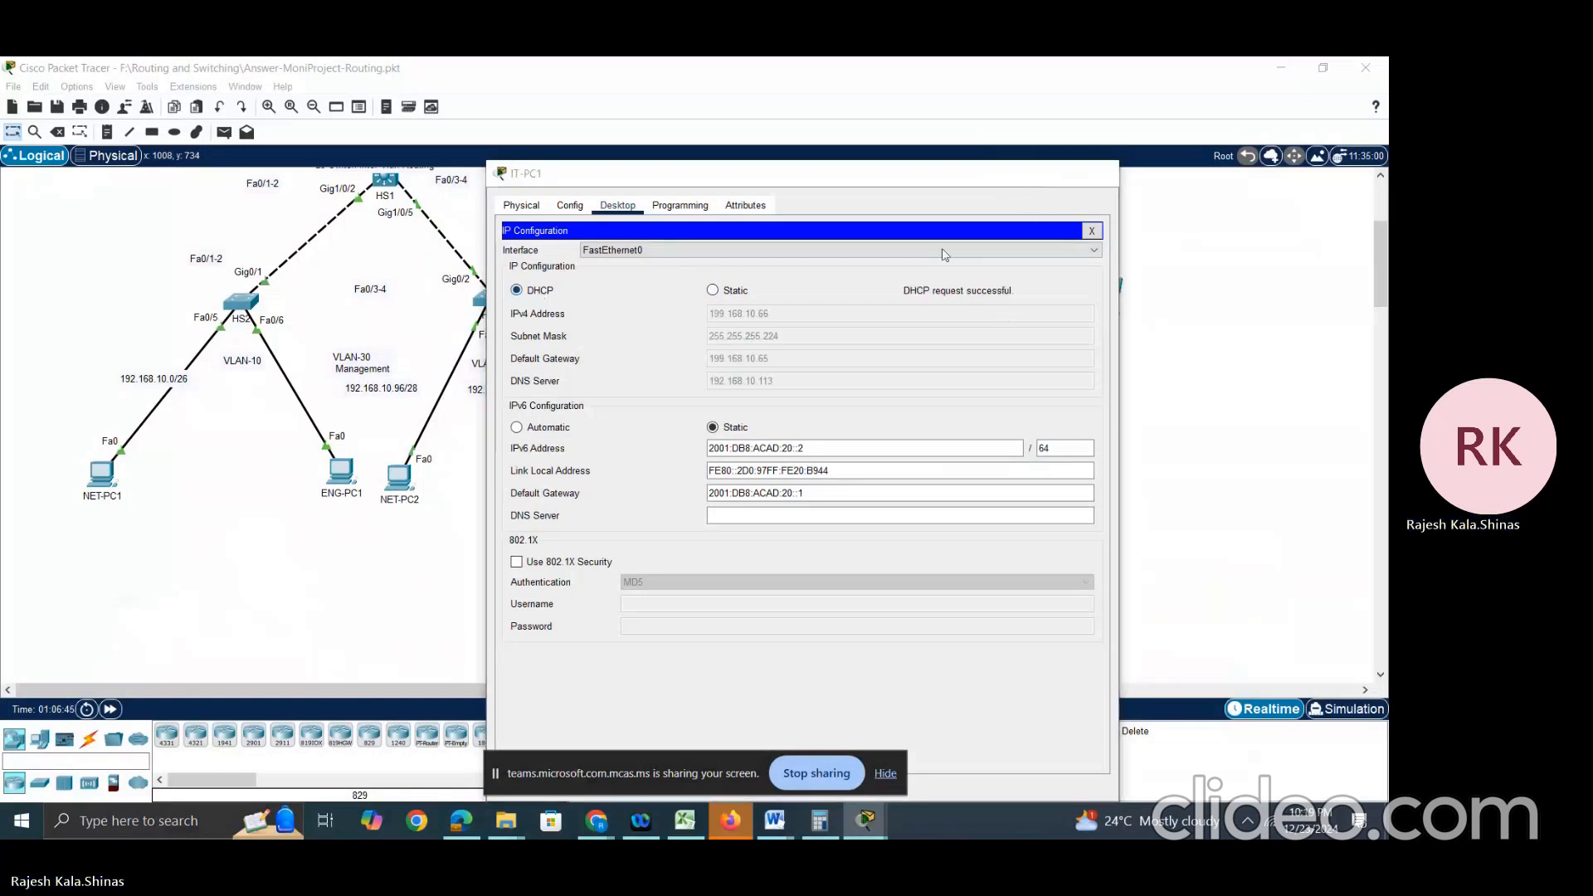
# Step: Request a new DHCP address for HR-PC2 by toggling its IPv4 configuration to Static and back to DHCP
pyautogui.click(846, 465)
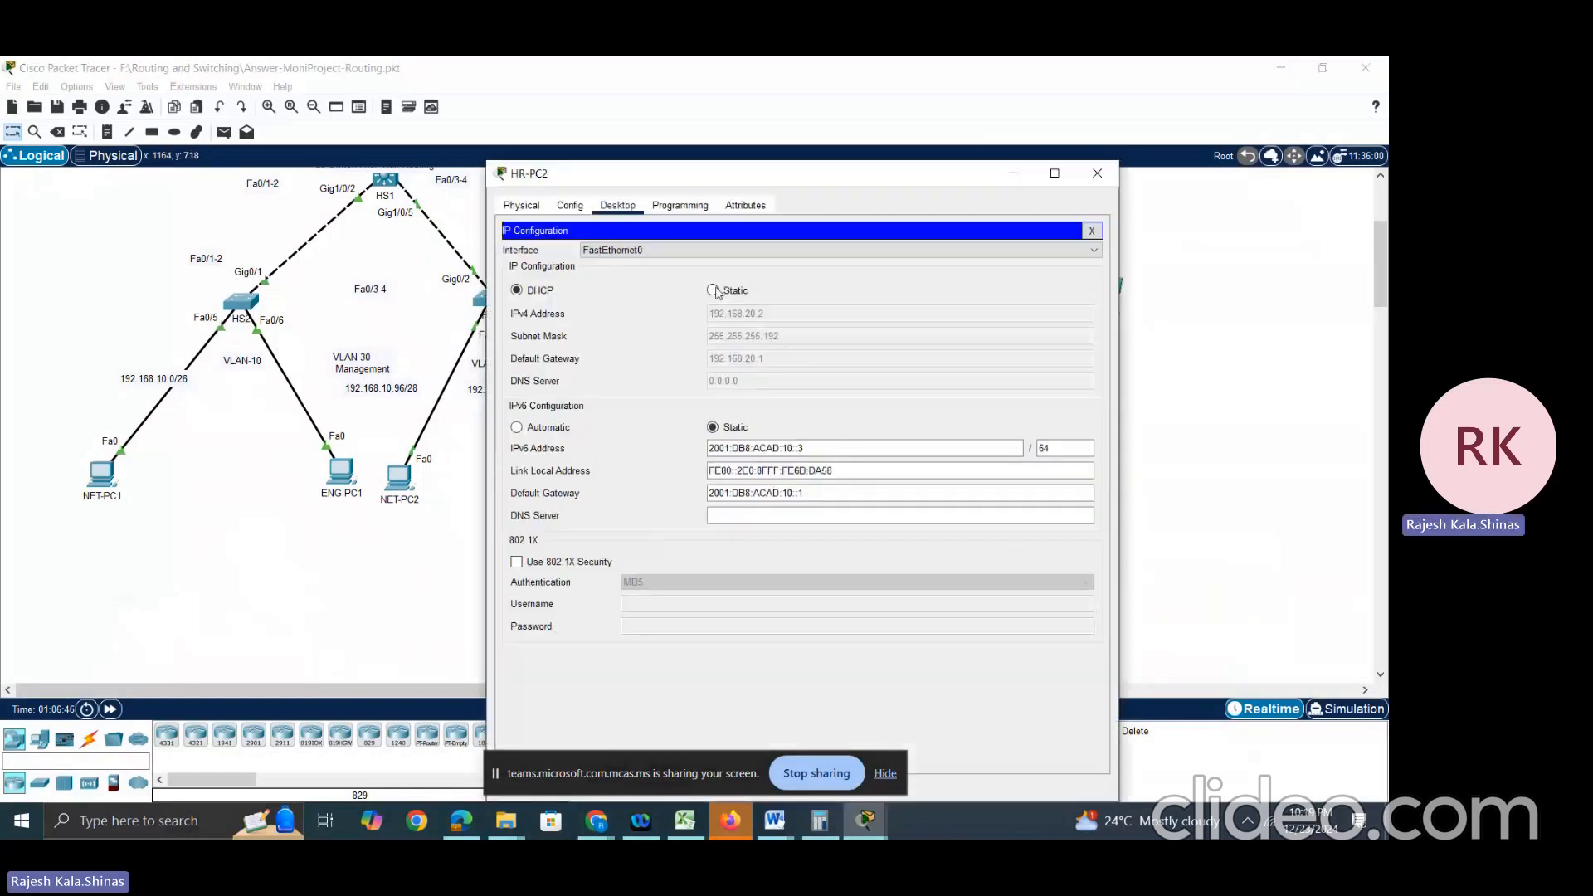
pyautogui.click(711, 290)
pyautogui.click(516, 291)
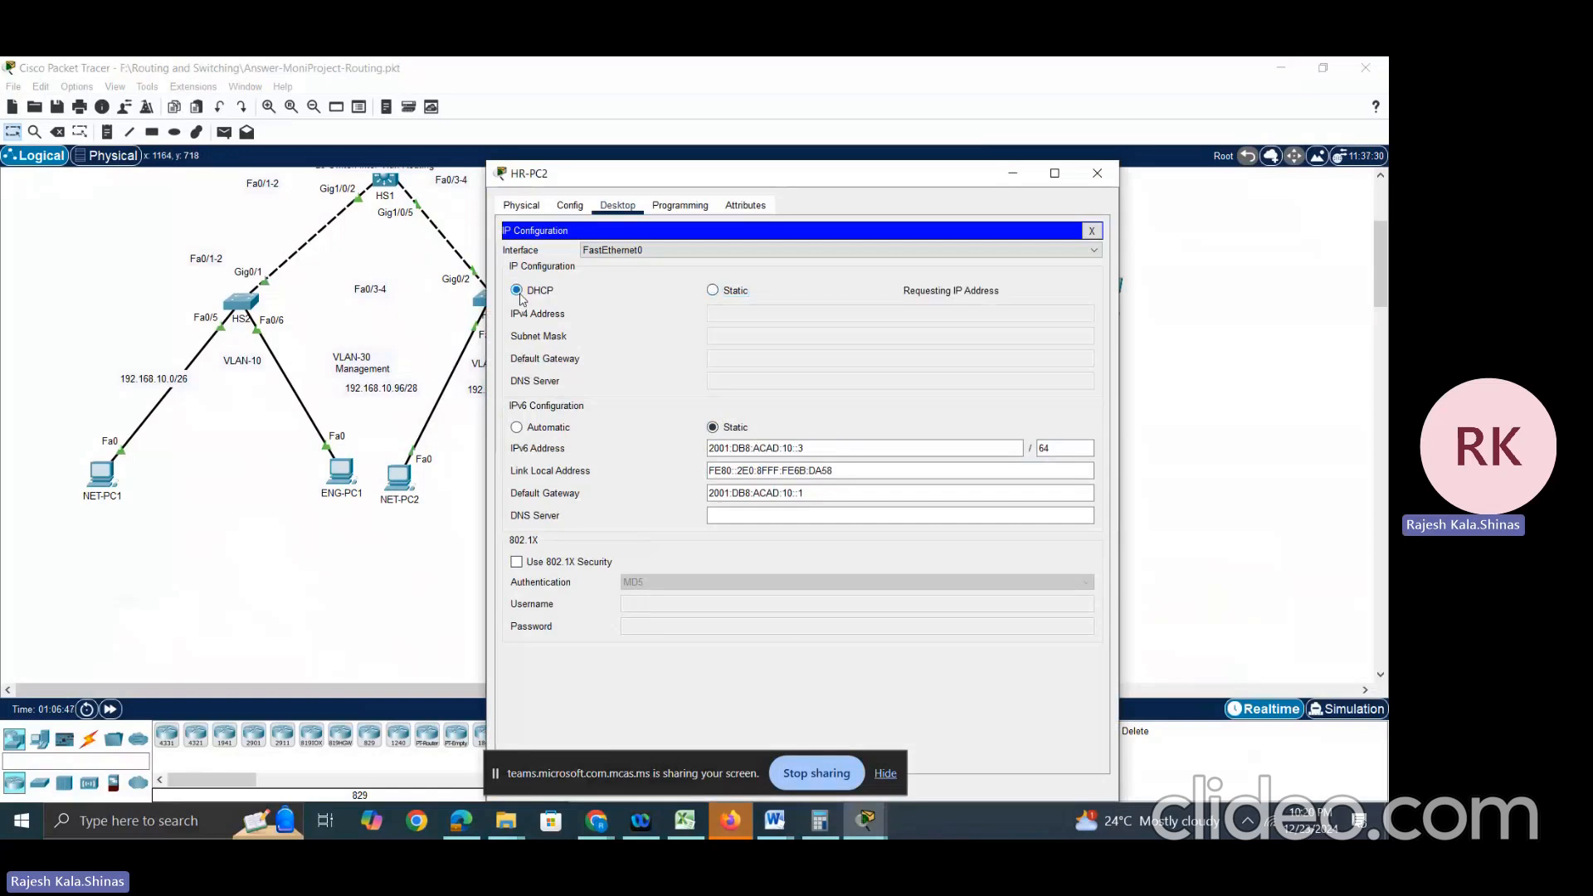
pyautogui.click(1216, 434)
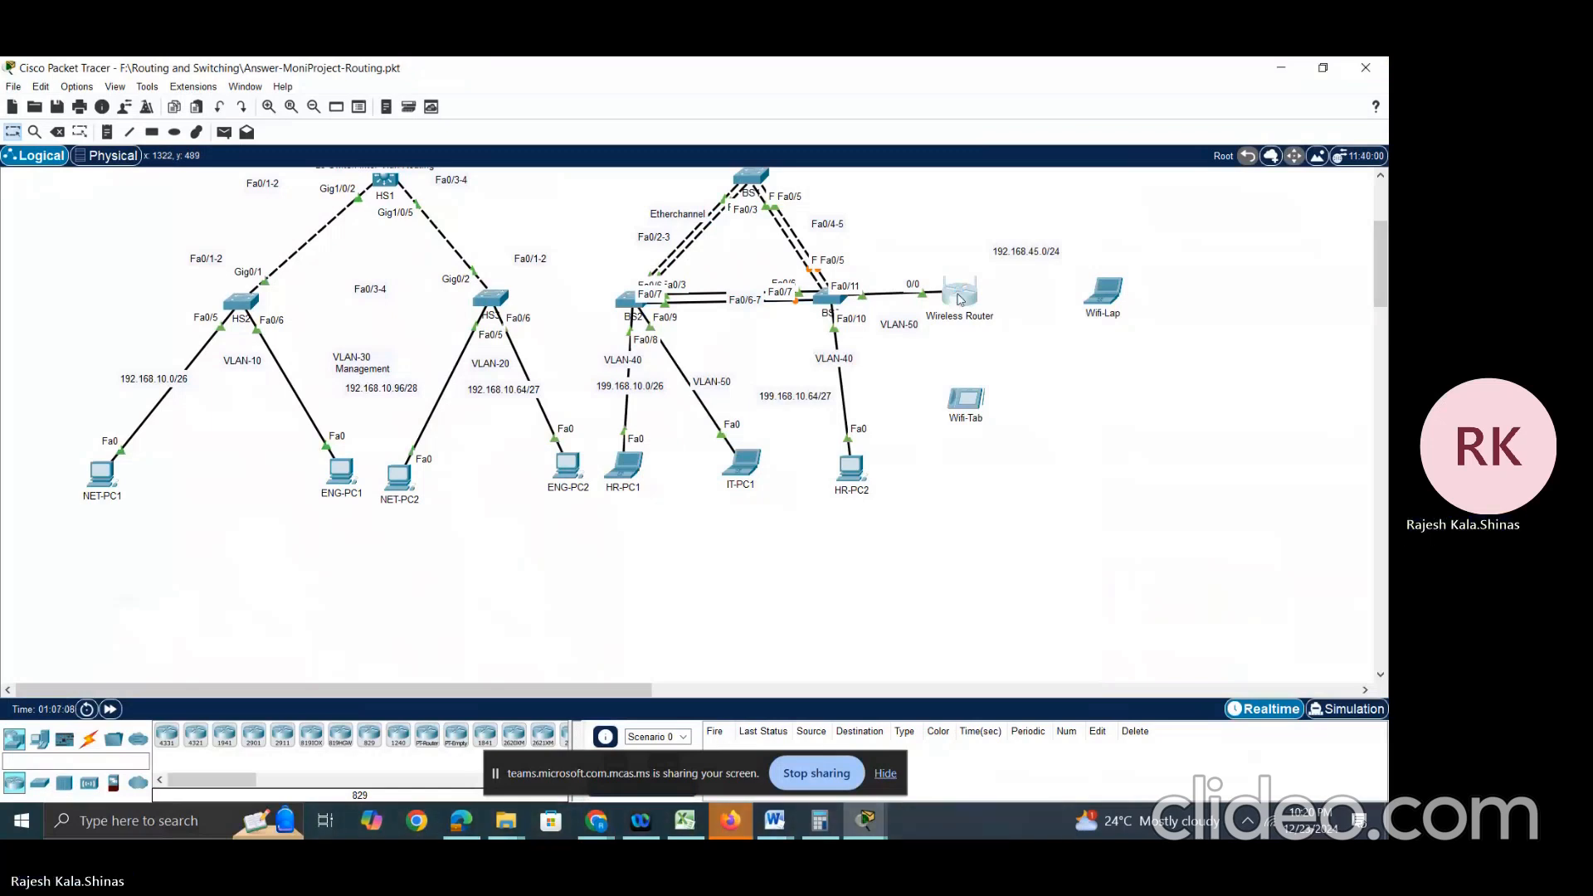
# Step: Renew the Wireless Router's Internet interface address by changing it to Static and back to DHCP
pyautogui.click(959, 299)
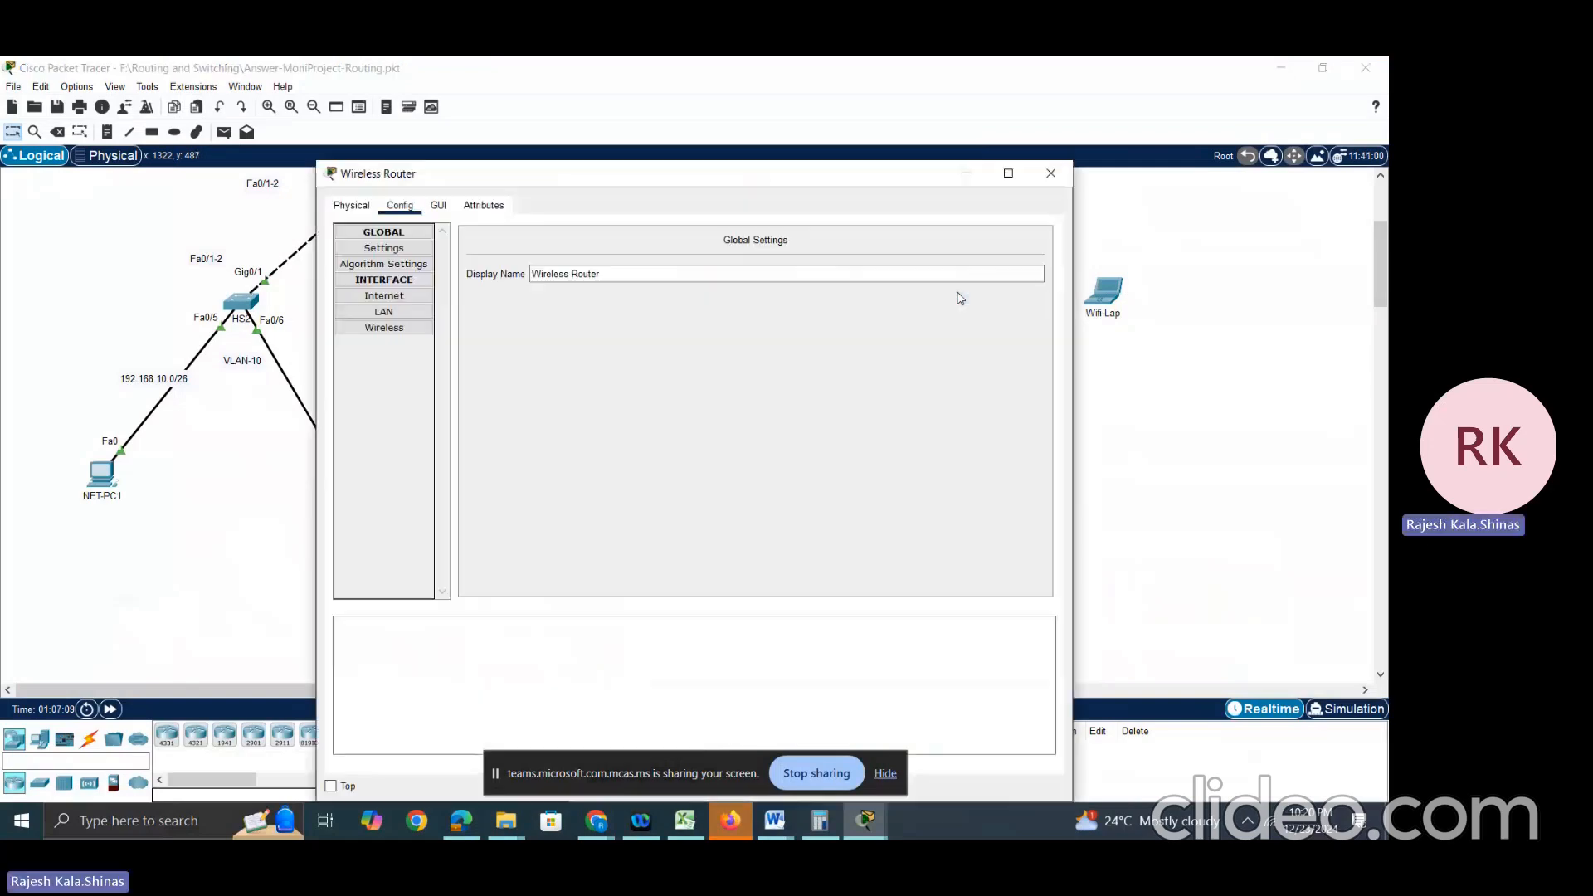
pyautogui.click(401, 299)
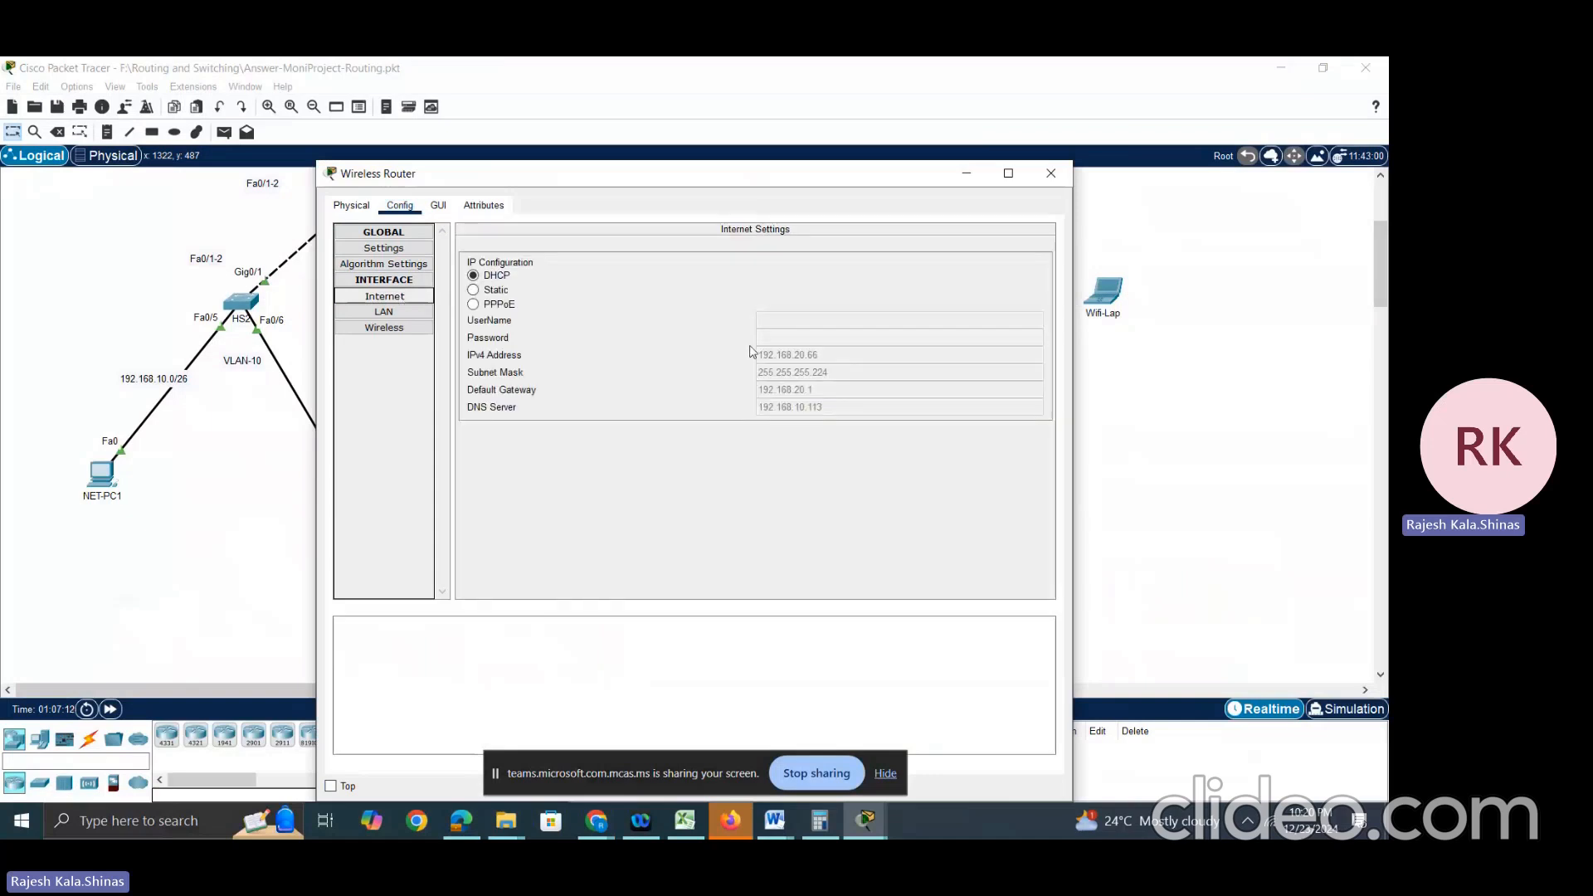
pyautogui.click(495, 289)
pyautogui.click(496, 276)
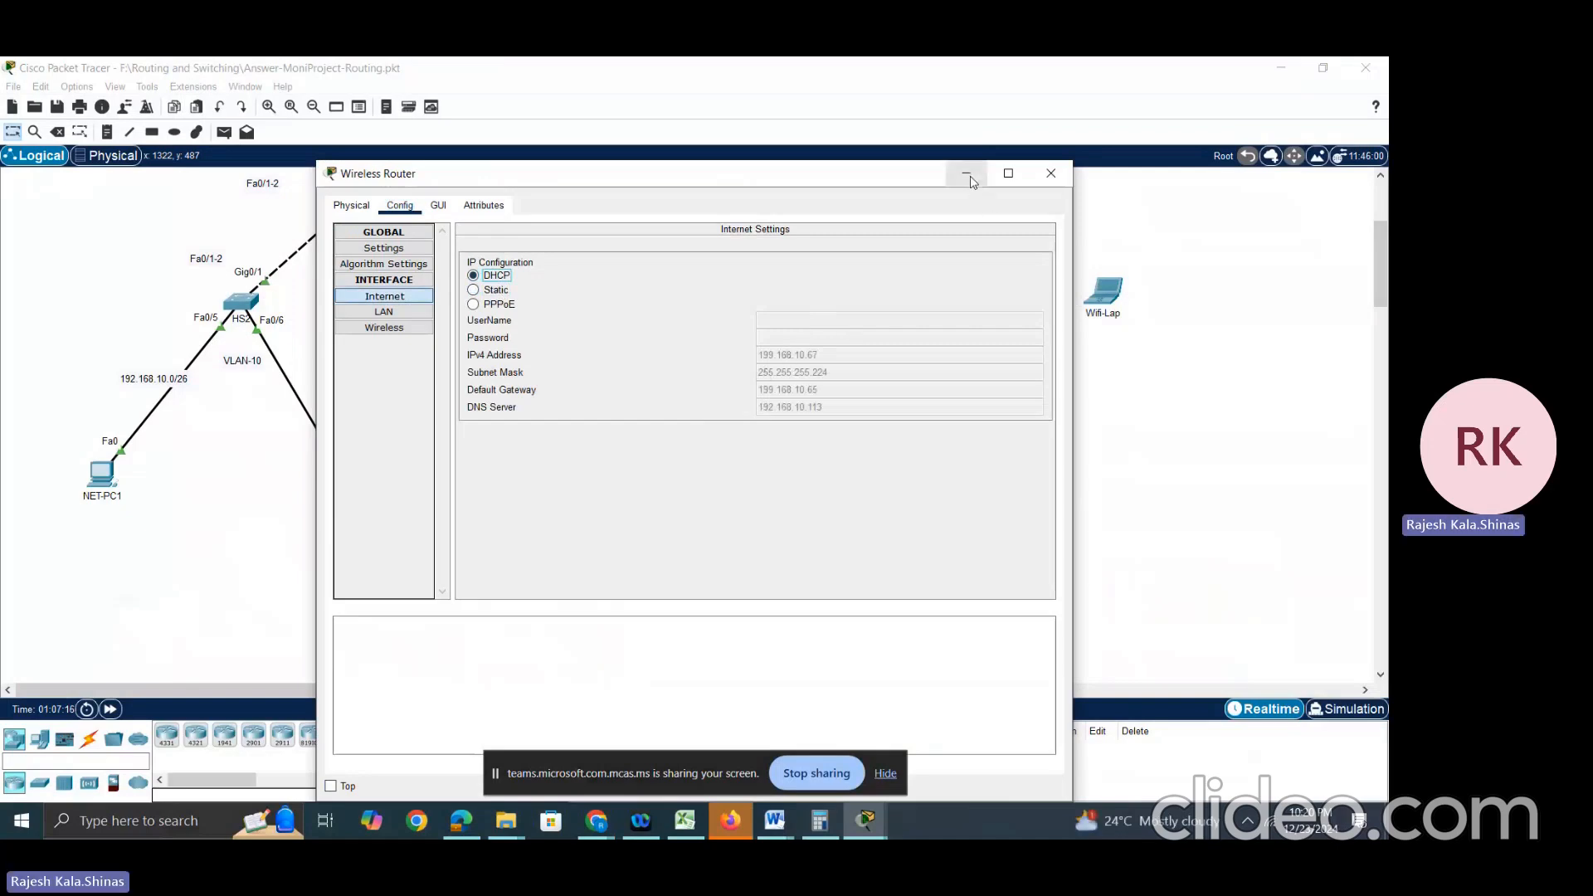
pyautogui.click(1050, 173)
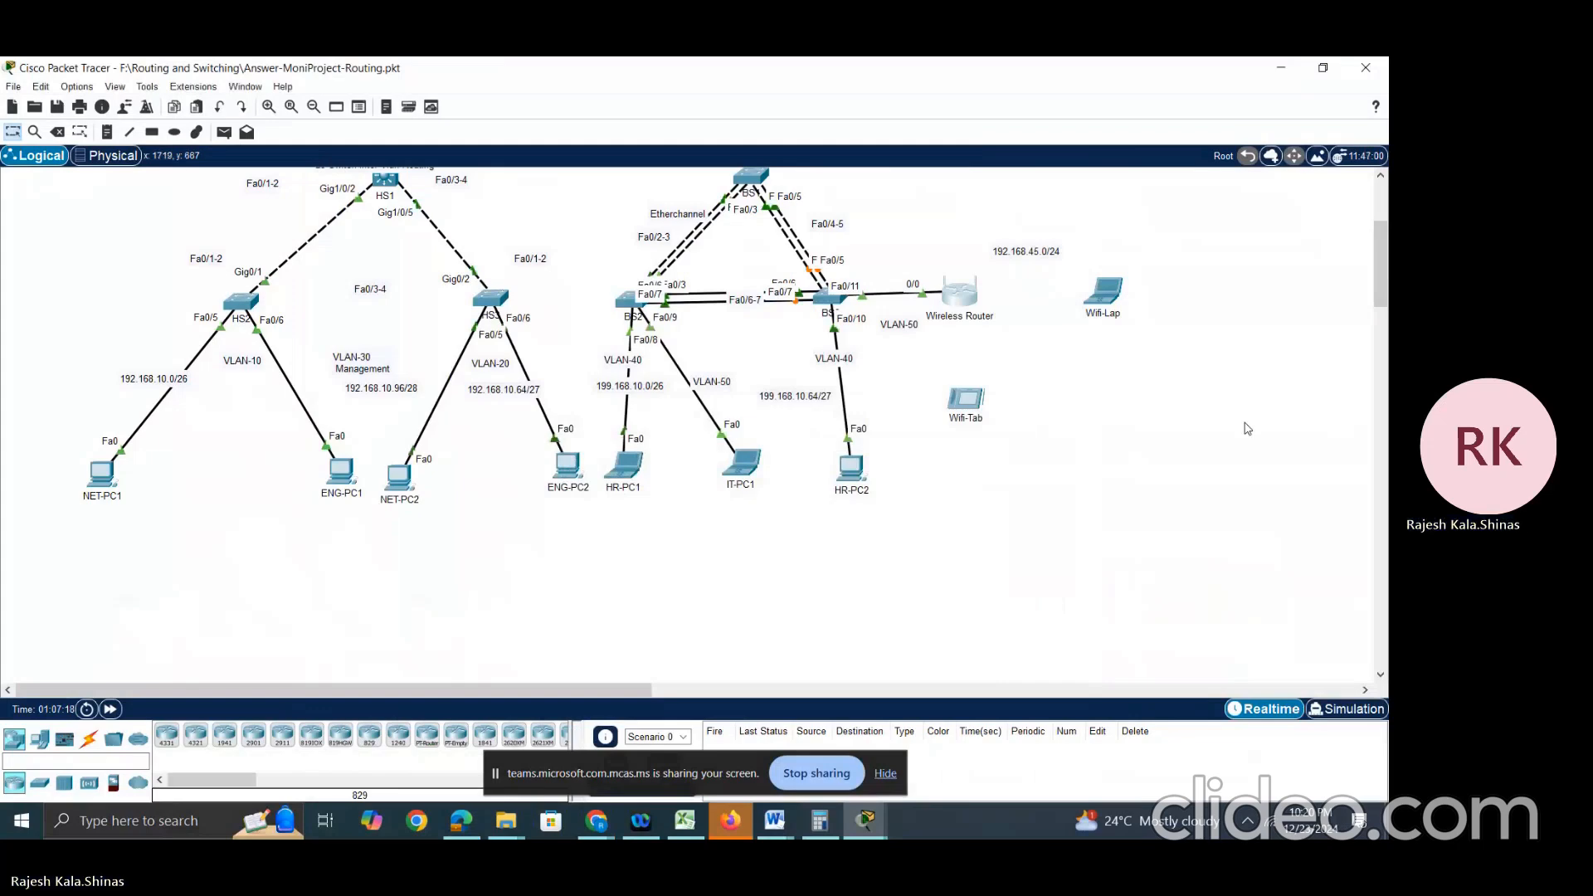
# Step: Check the DHCP-assigned IPv4 settings of HR-PC1
pyautogui.scroll(3, 753, 388)
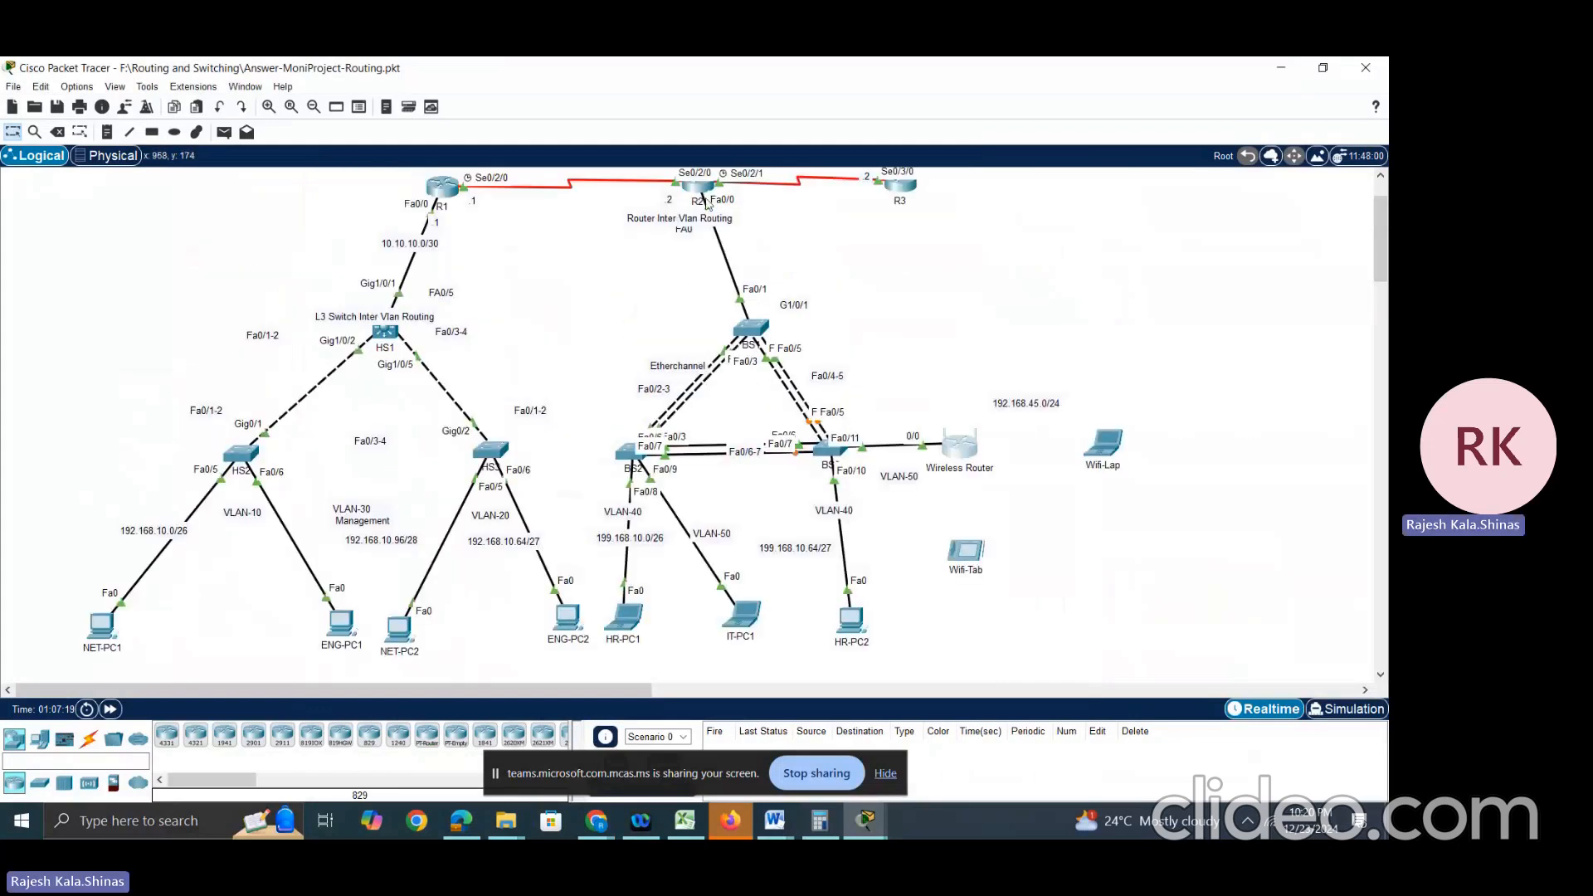
pyautogui.moveTo(693, 202)
pyautogui.click(626, 618)
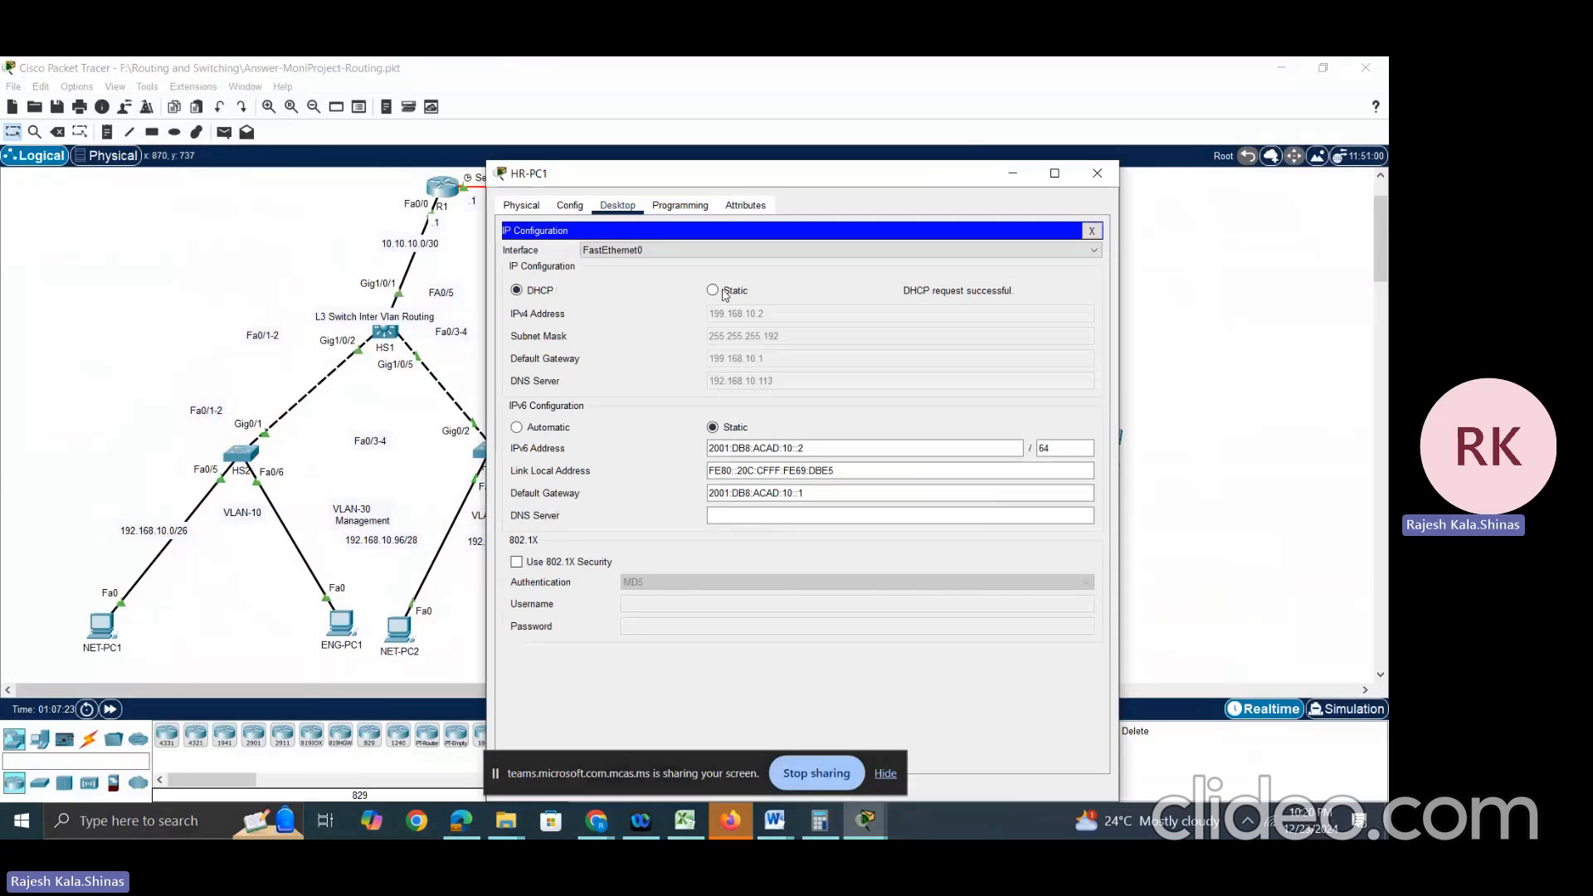
pyautogui.click(1215, 355)
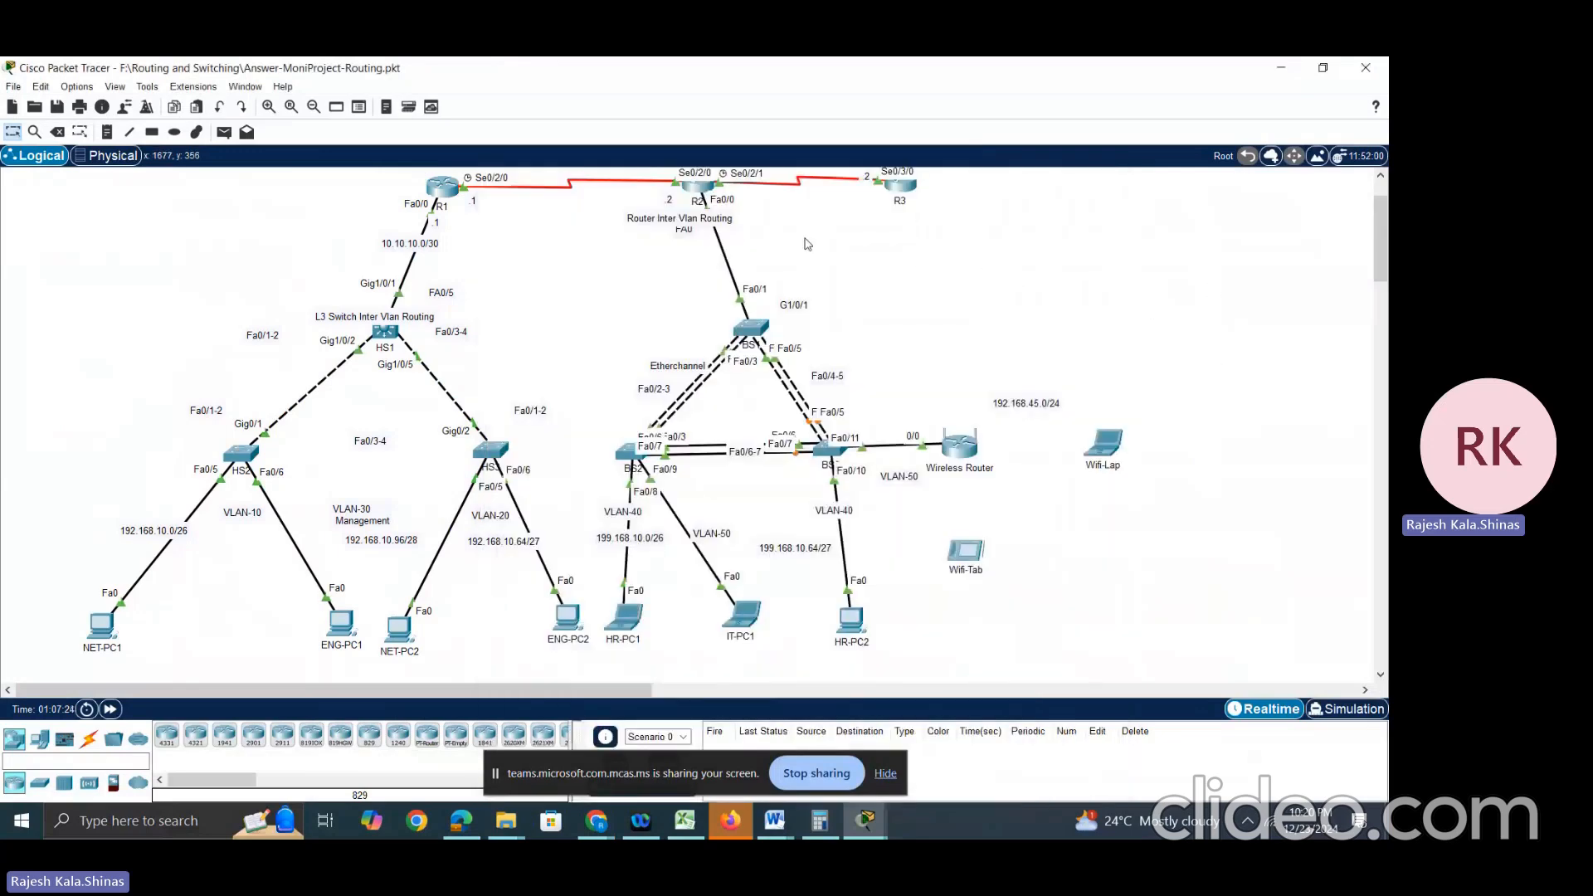
# Step: Enter global configuration mode on the command line of switch BS1
pyautogui.scroll(1, 649, 270)
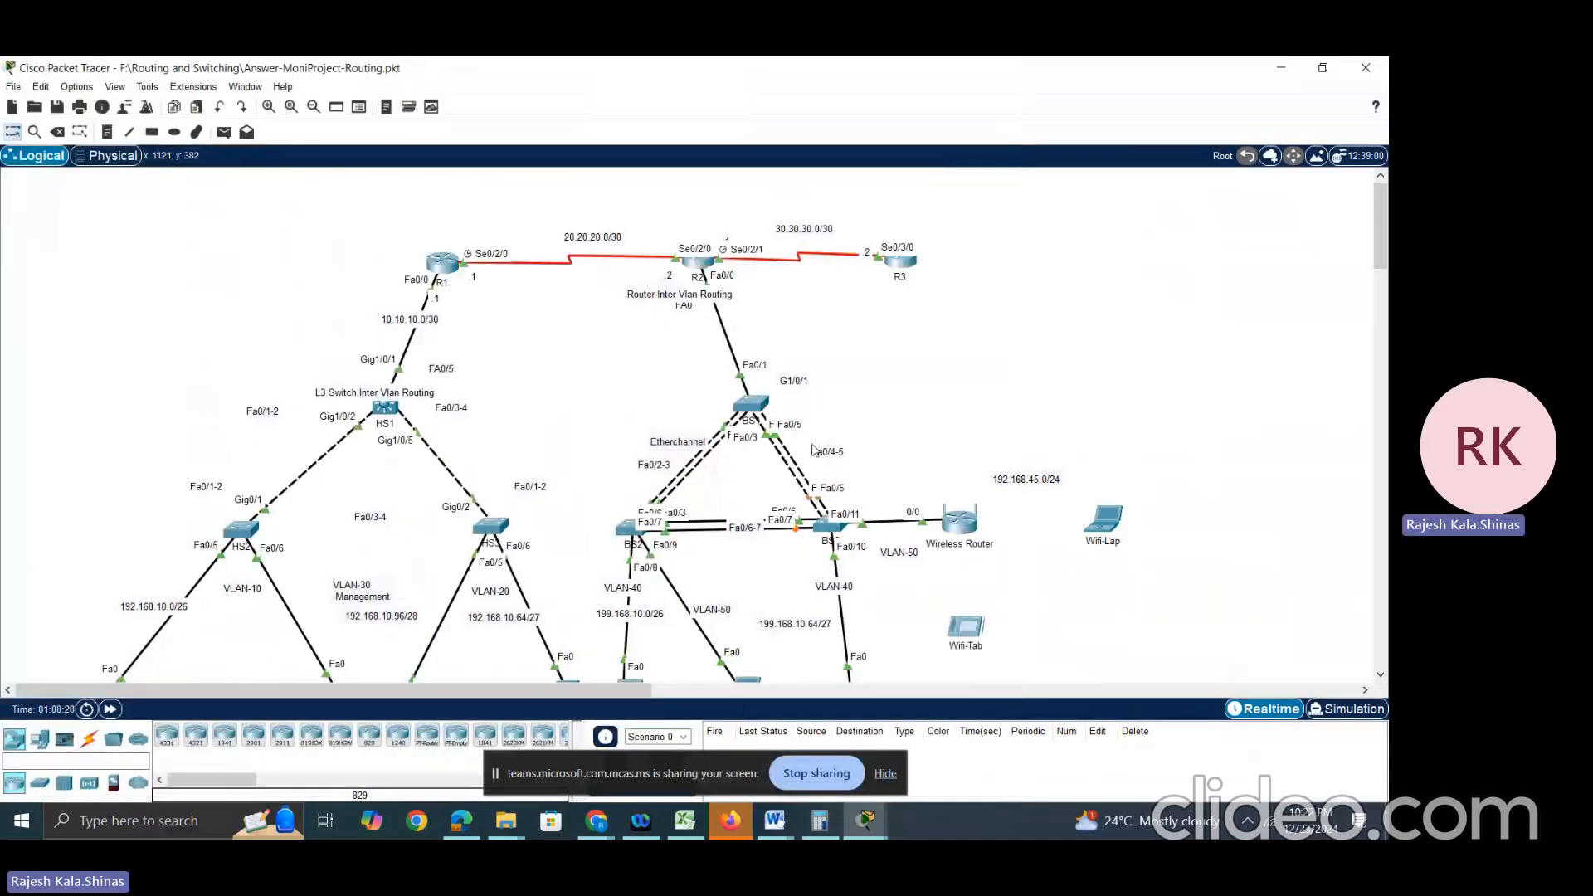
pyautogui.click(753, 409)
pyautogui.click(702, 564)
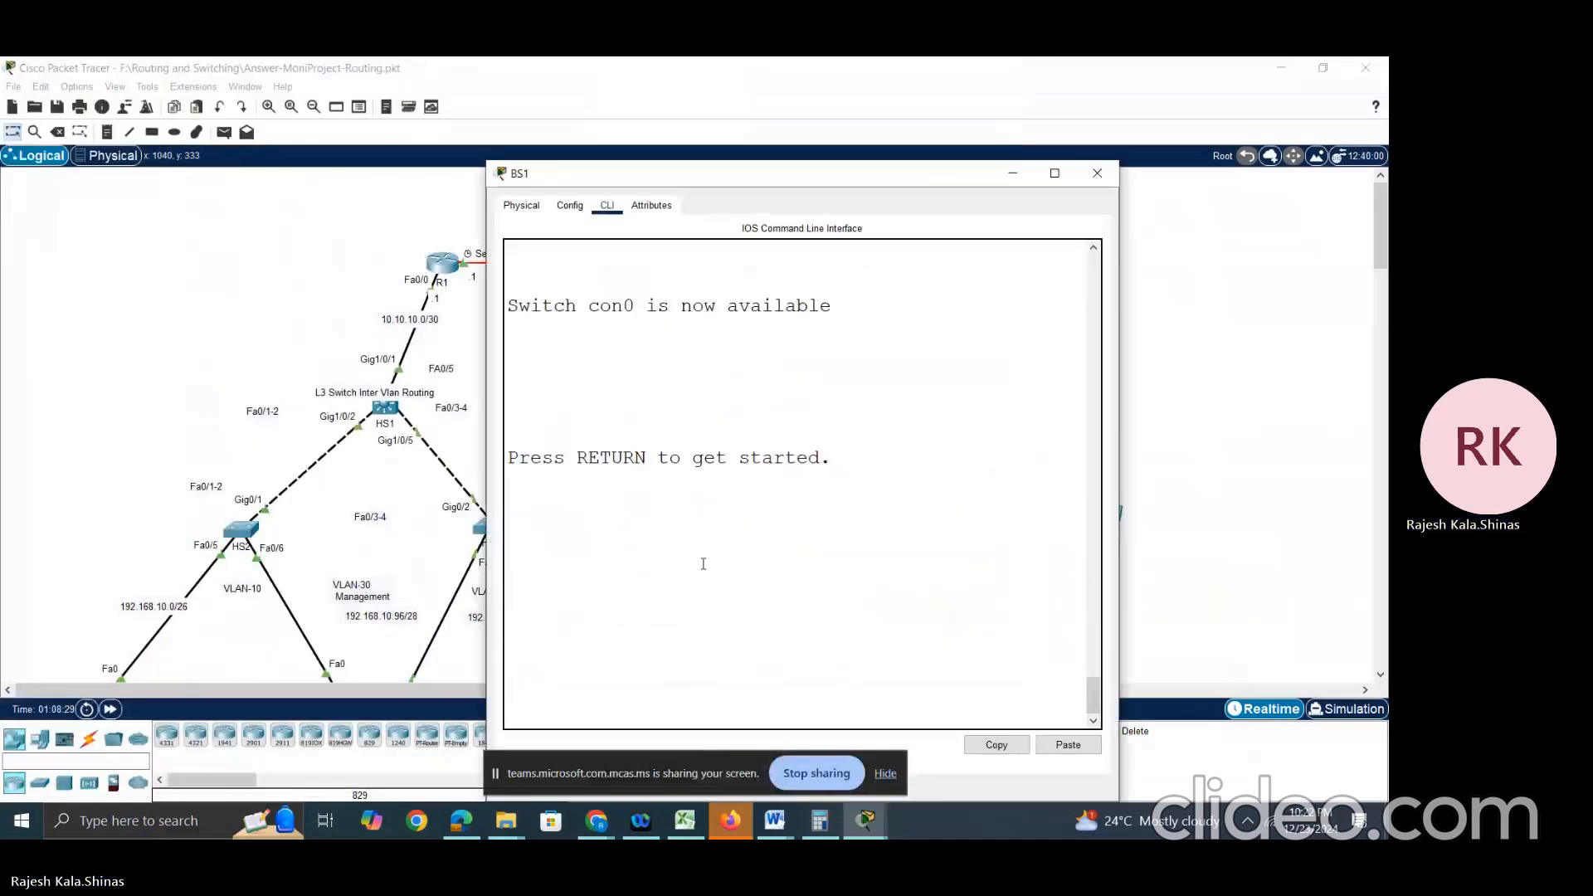
pyautogui.press('Return')
pyautogui.write('EN')
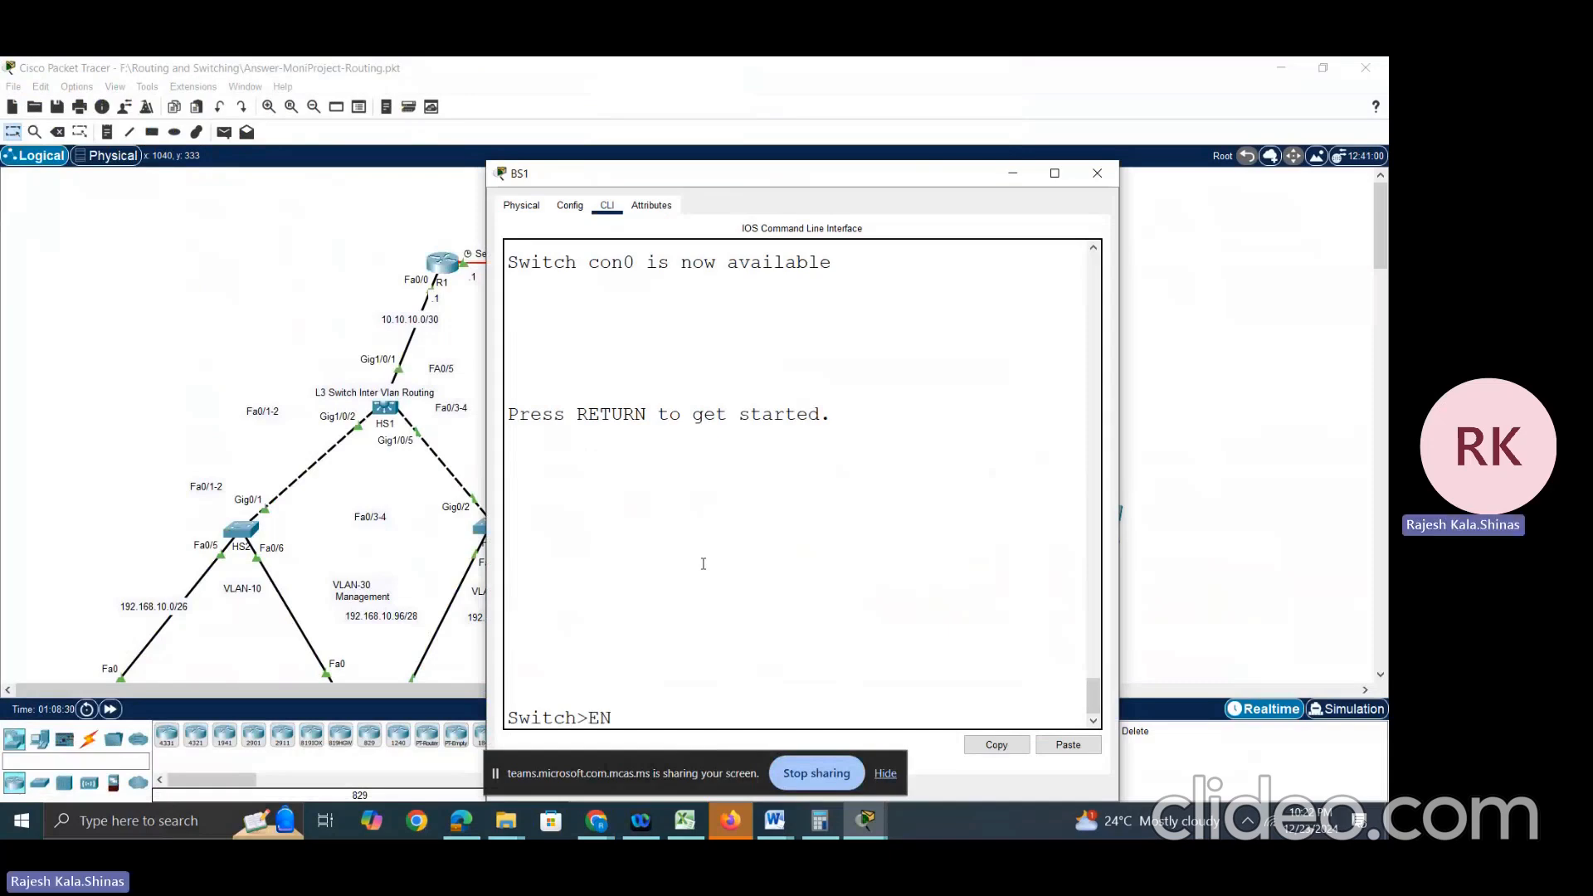
pyautogui.press('Return')
pyautogui.write('CONF T')
pyautogui.press('Return')
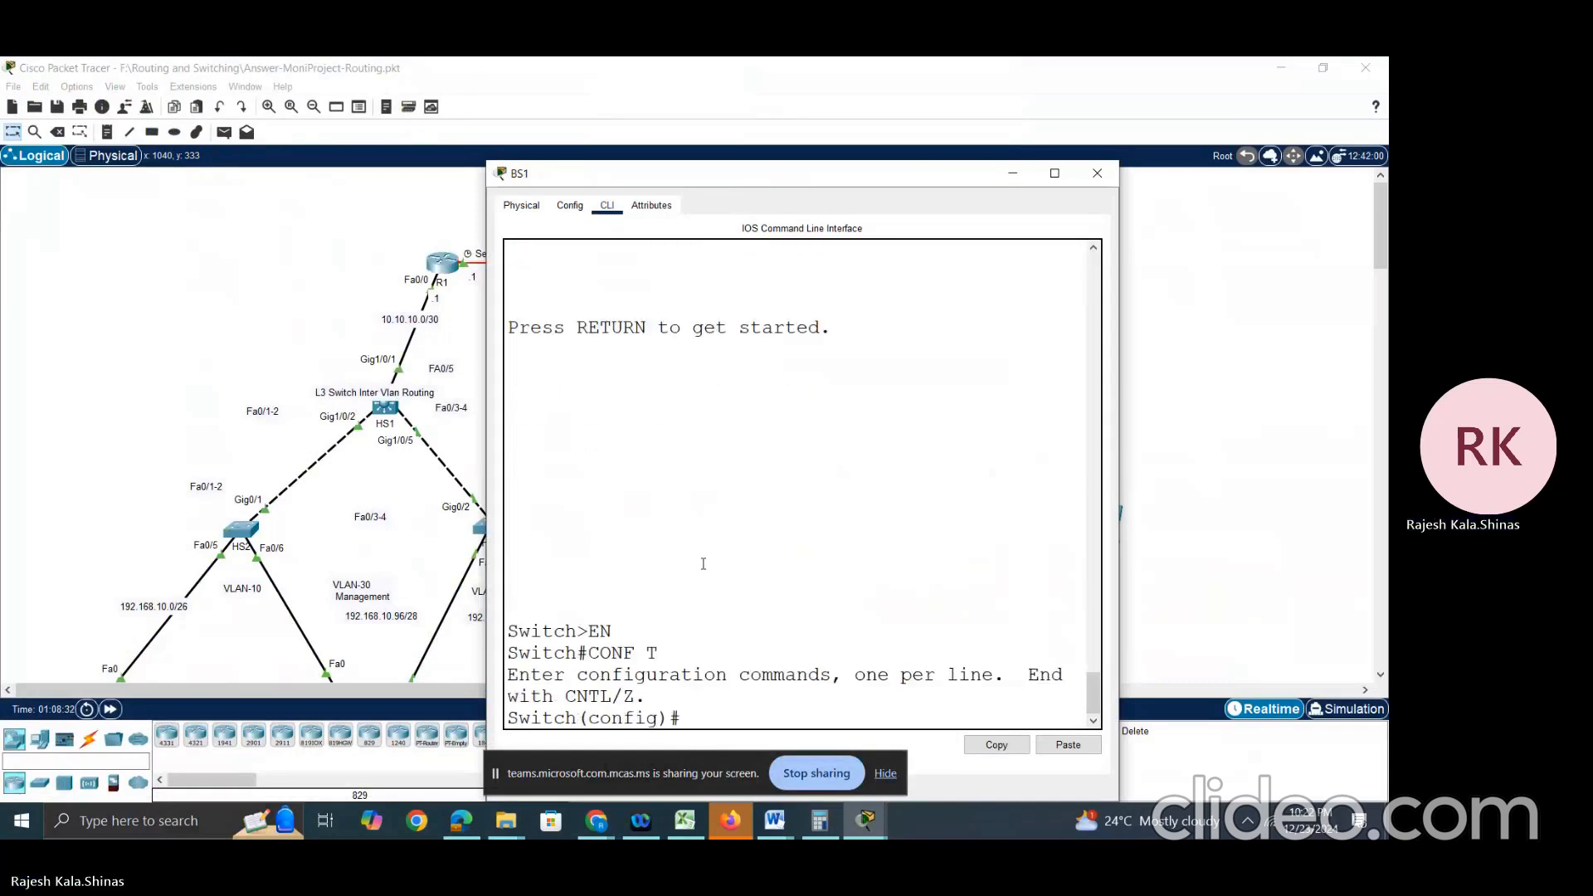
# Step: Set the interface range FastEthernet 0/4-5 on BS1 to switchport mode trunk
pyautogui.write('INR')
pyautogui.write('T RA')
pyautogui.press('Tab')
pyautogui.write('FA')
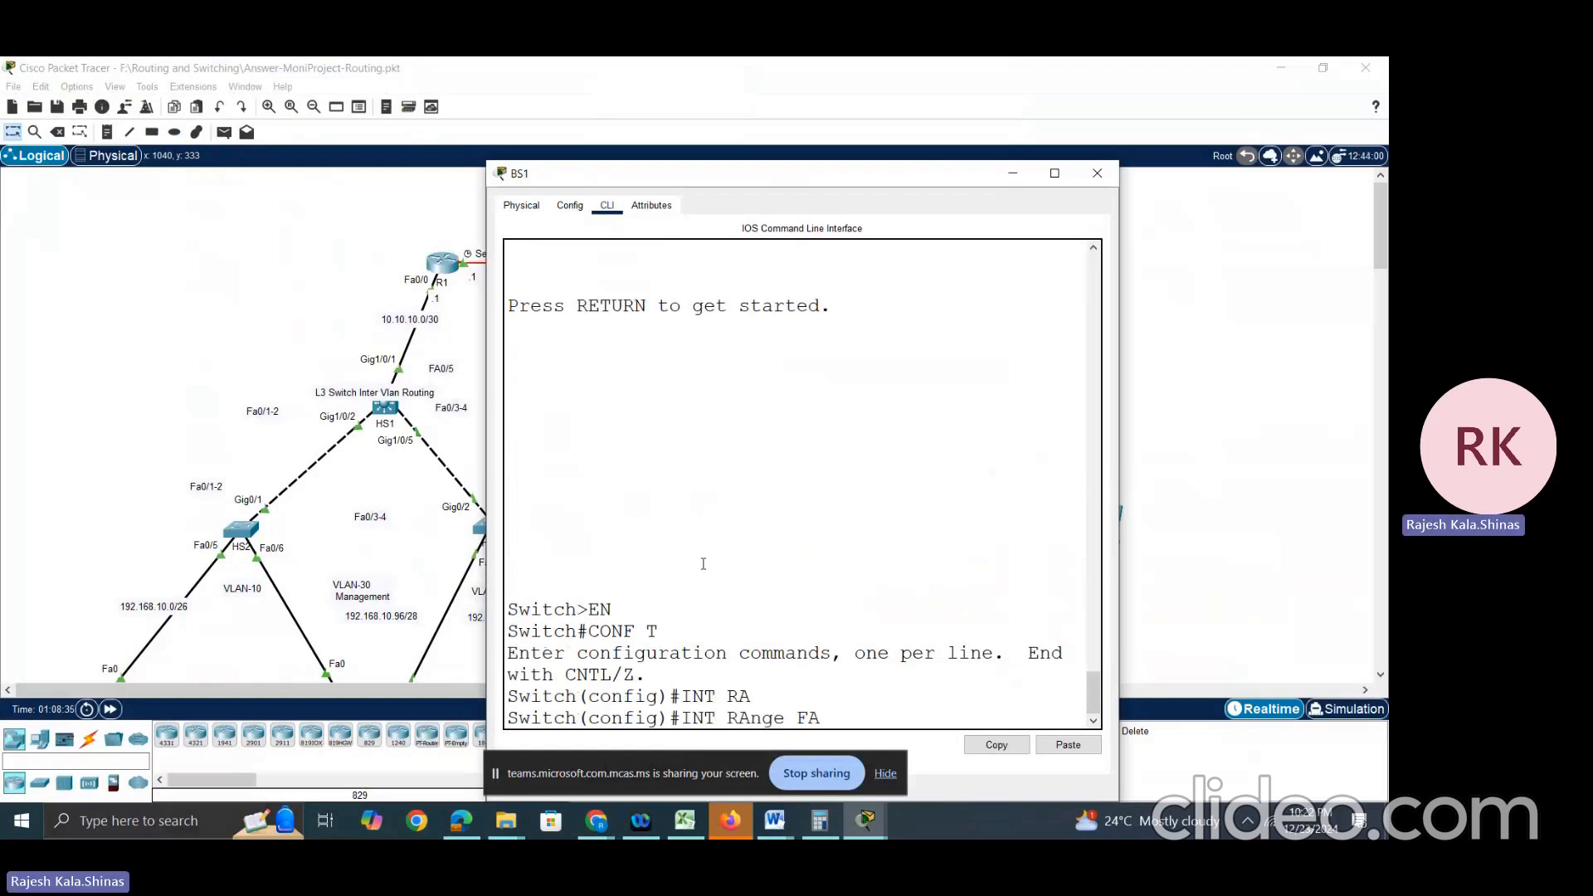
pyautogui.press('Tab')
pyautogui.write('0/4-5')
pyautogui.press('Return')
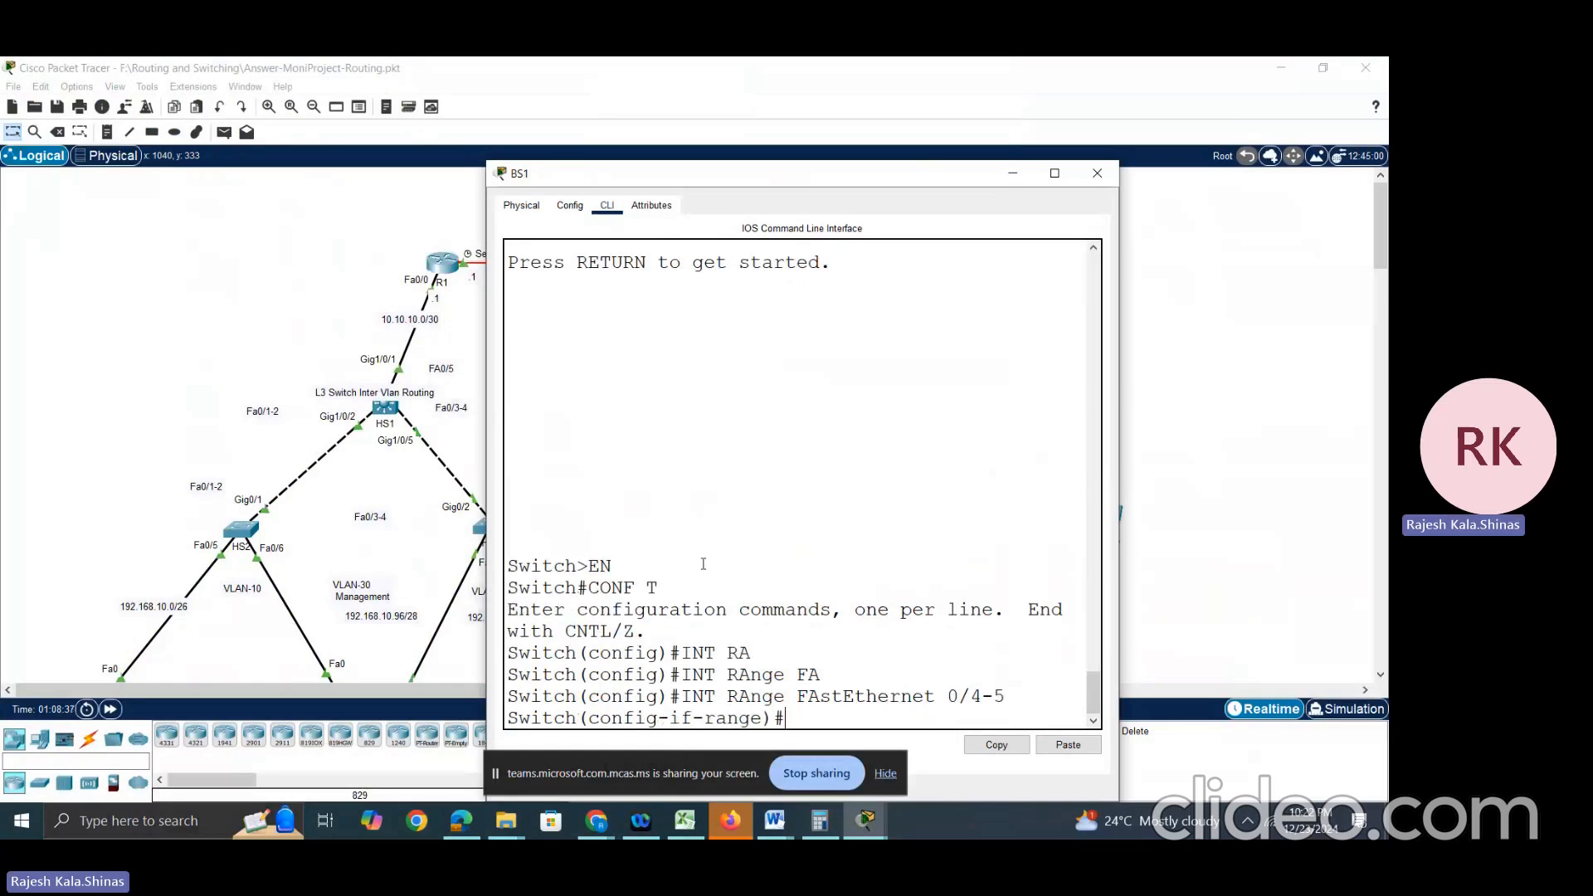
pyautogui.write('SW')
pyautogui.press('Tab')
pyautogui.write('M')
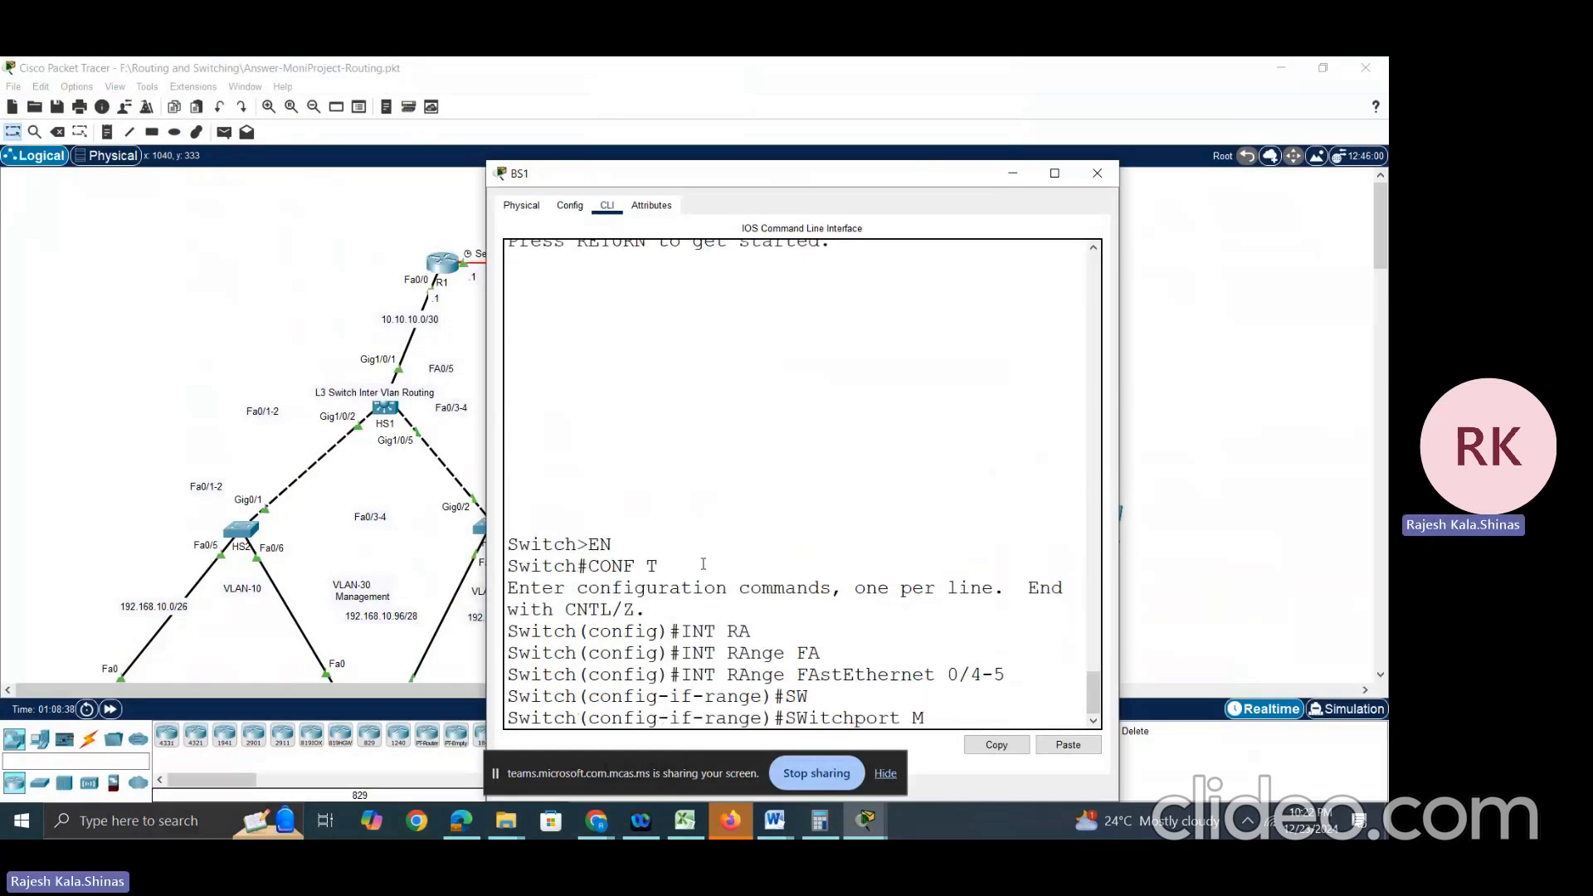
pyautogui.press('Tab')
pyautogui.write('TR')
pyautogui.press('Tab')
pyautogui.press('Return')
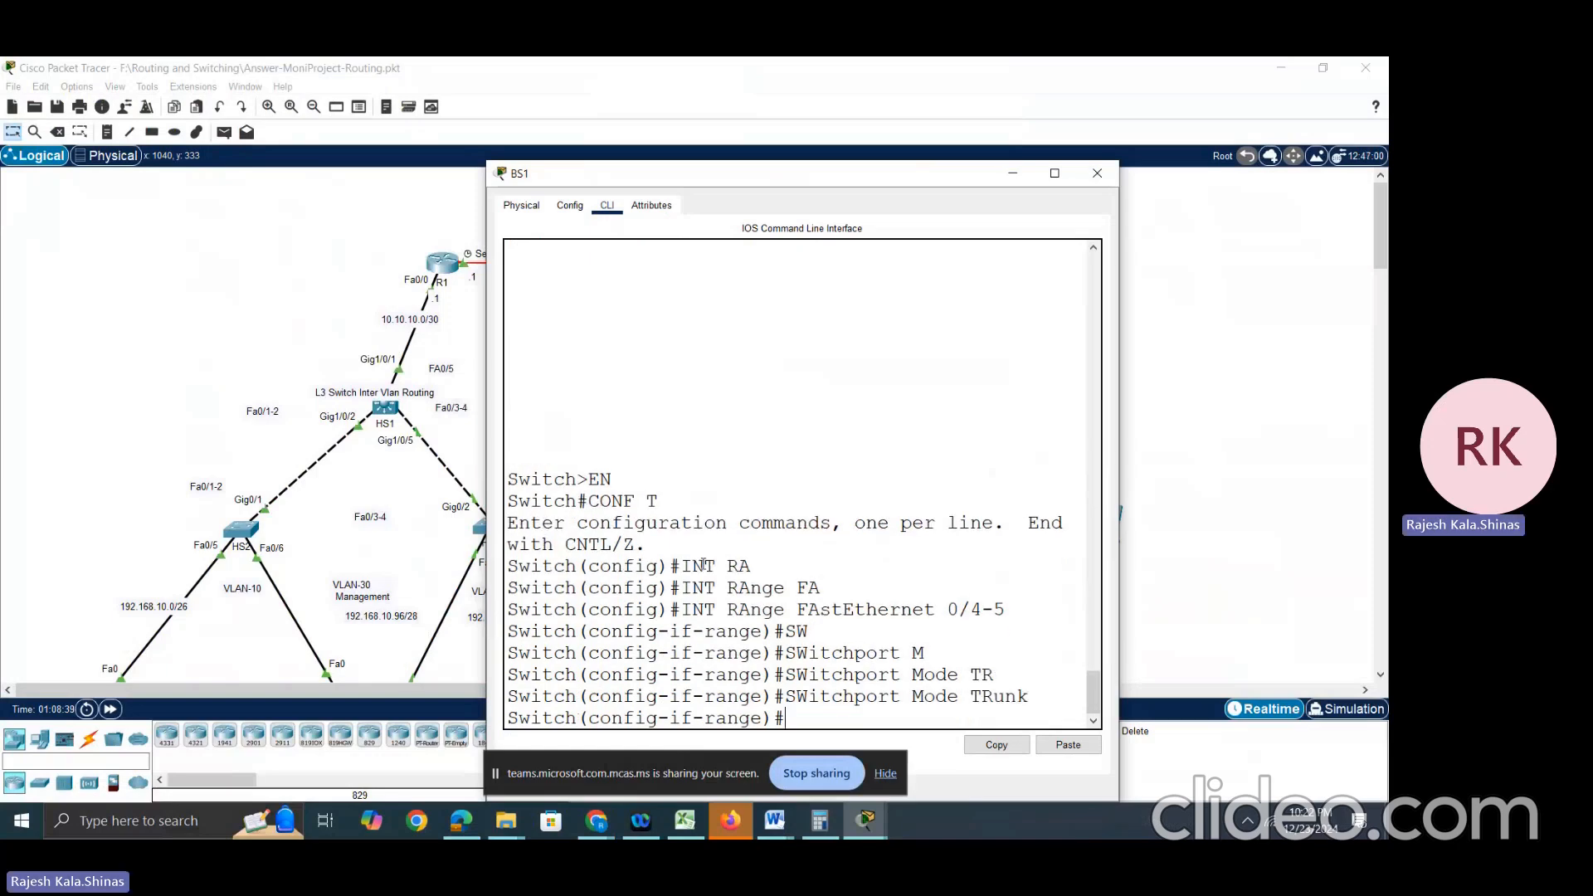
# Step: Assign BS1's FastEthernet 0/4-5 range to channel-group 2 in desirable mode
pyautogui.write('CHANNEL-G')
pyautogui.press('Tab')
pyautogui.write('2')
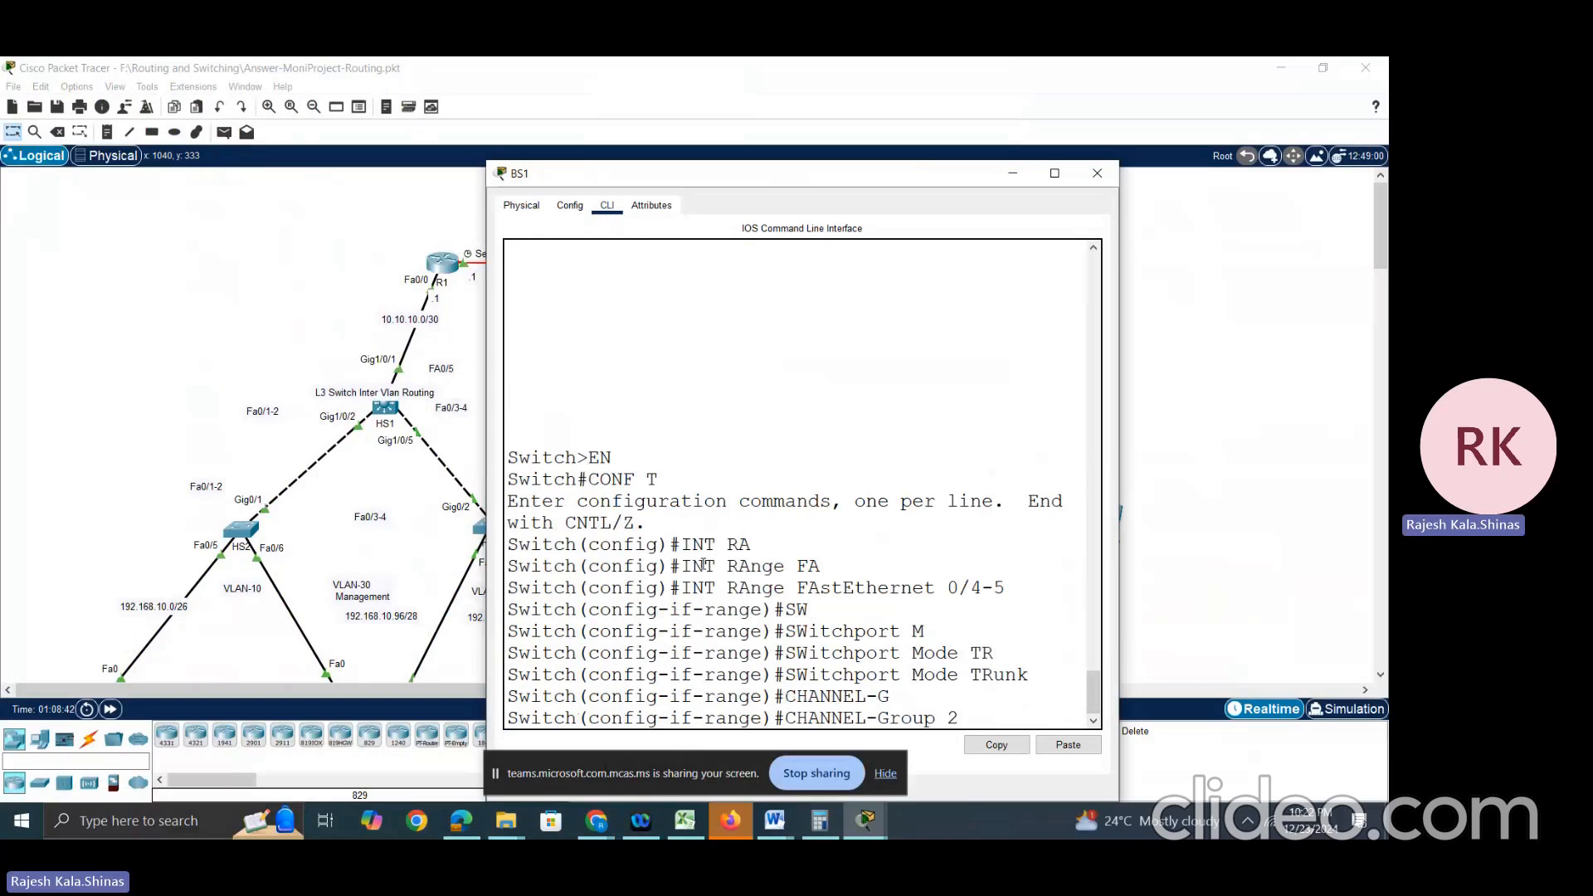
pyautogui.write(' MODE DESIR')
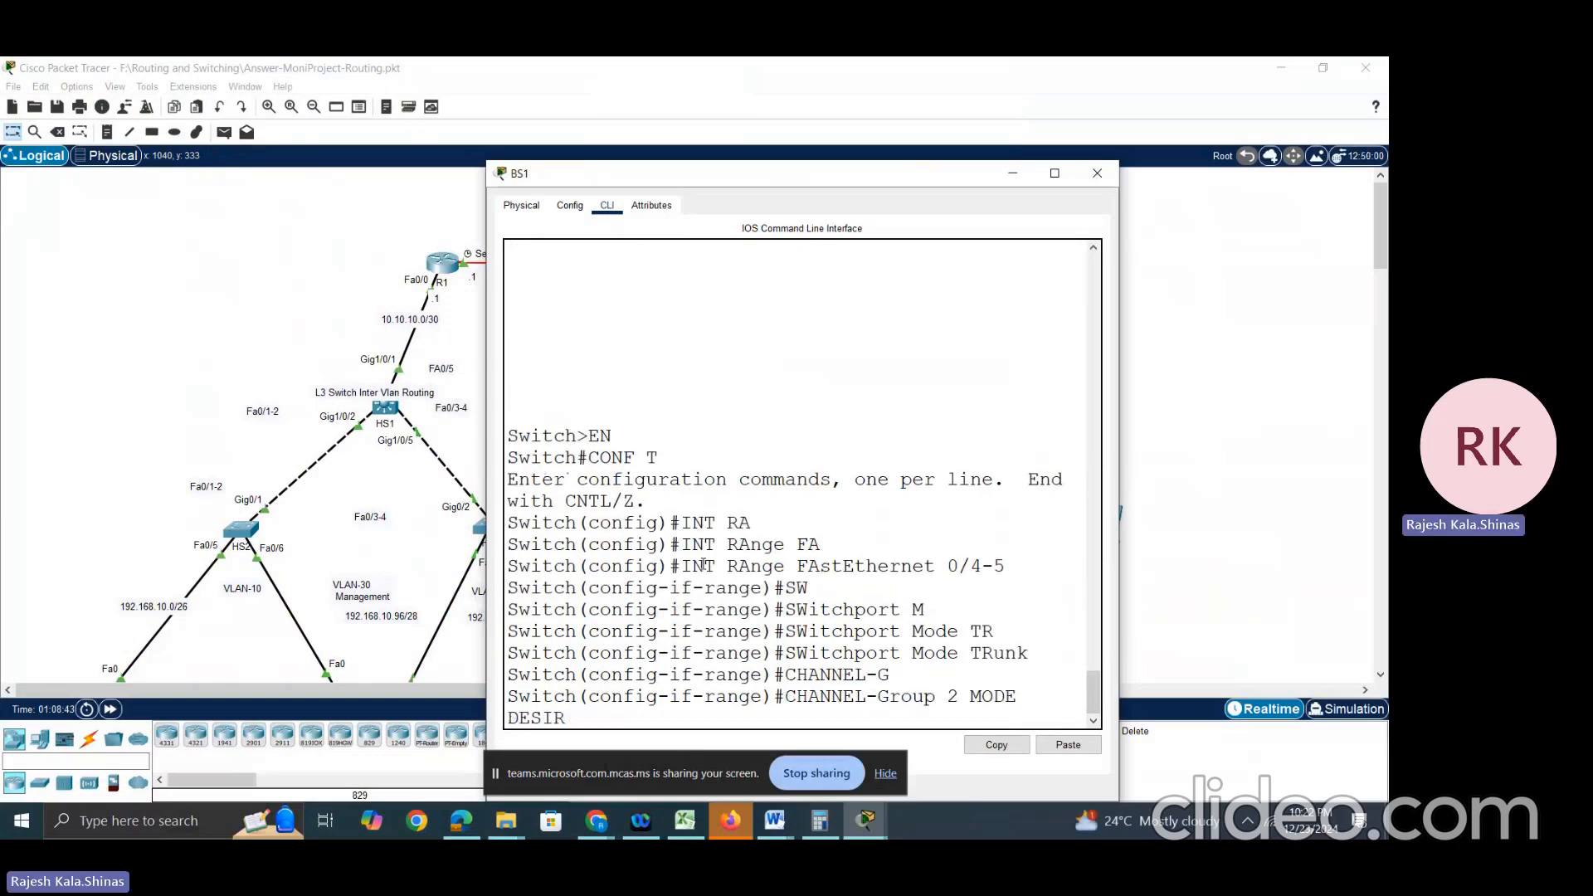
pyautogui.write('ABLE')
pyautogui.press('Return')
# Step: Set interface port-channel 2 on BS1 to switchport mode trunk and return to the topology
pyautogui.write('EXIT')
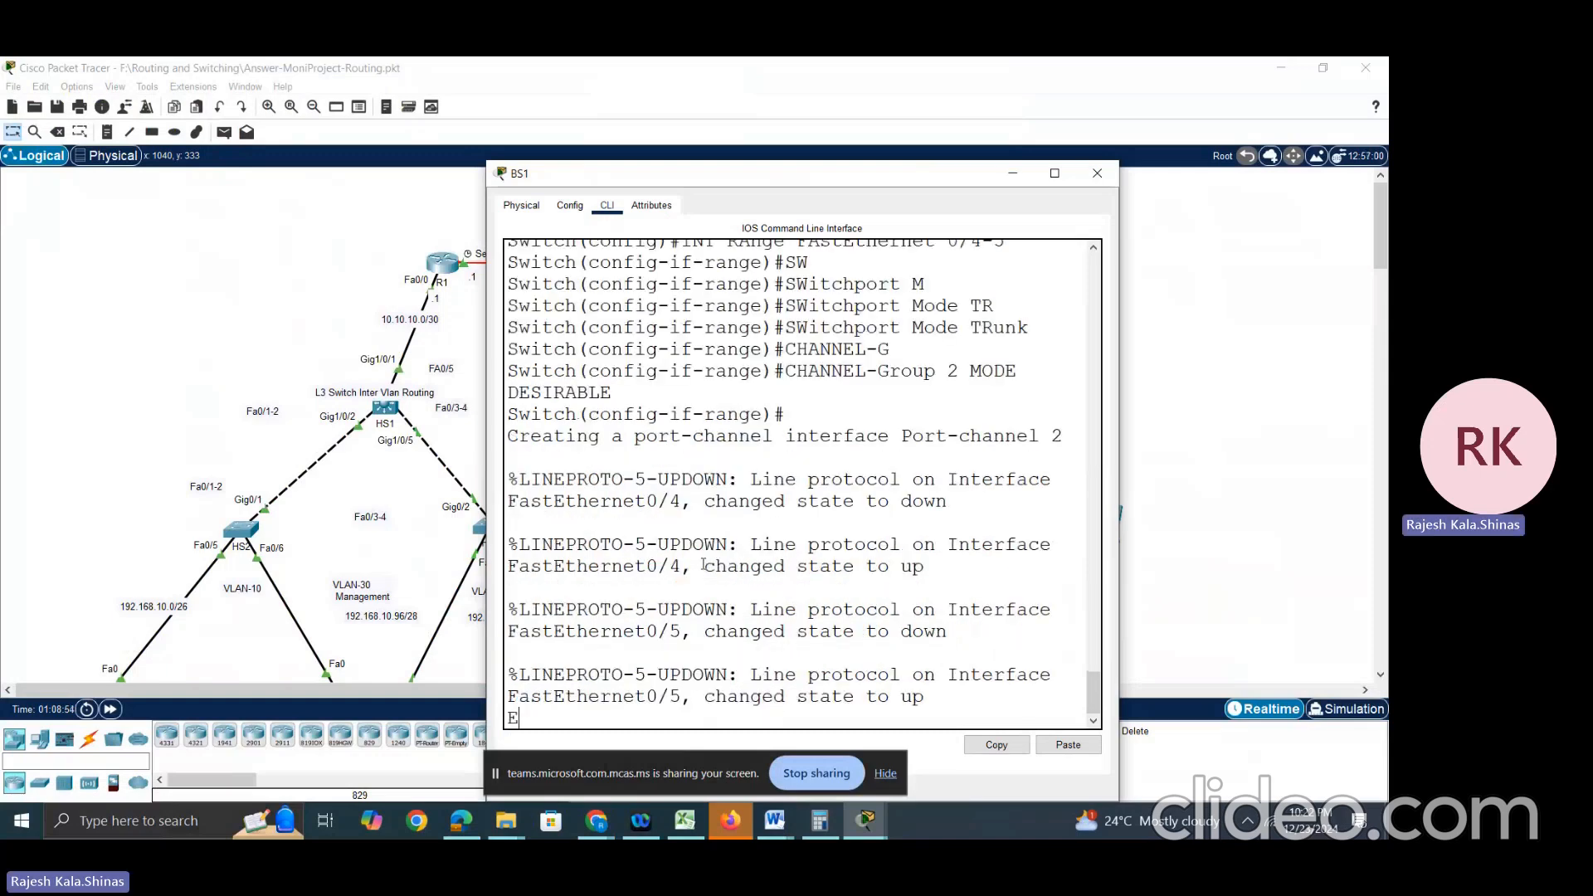
pyautogui.press('Return')
pyautogui.write('INT PORT')
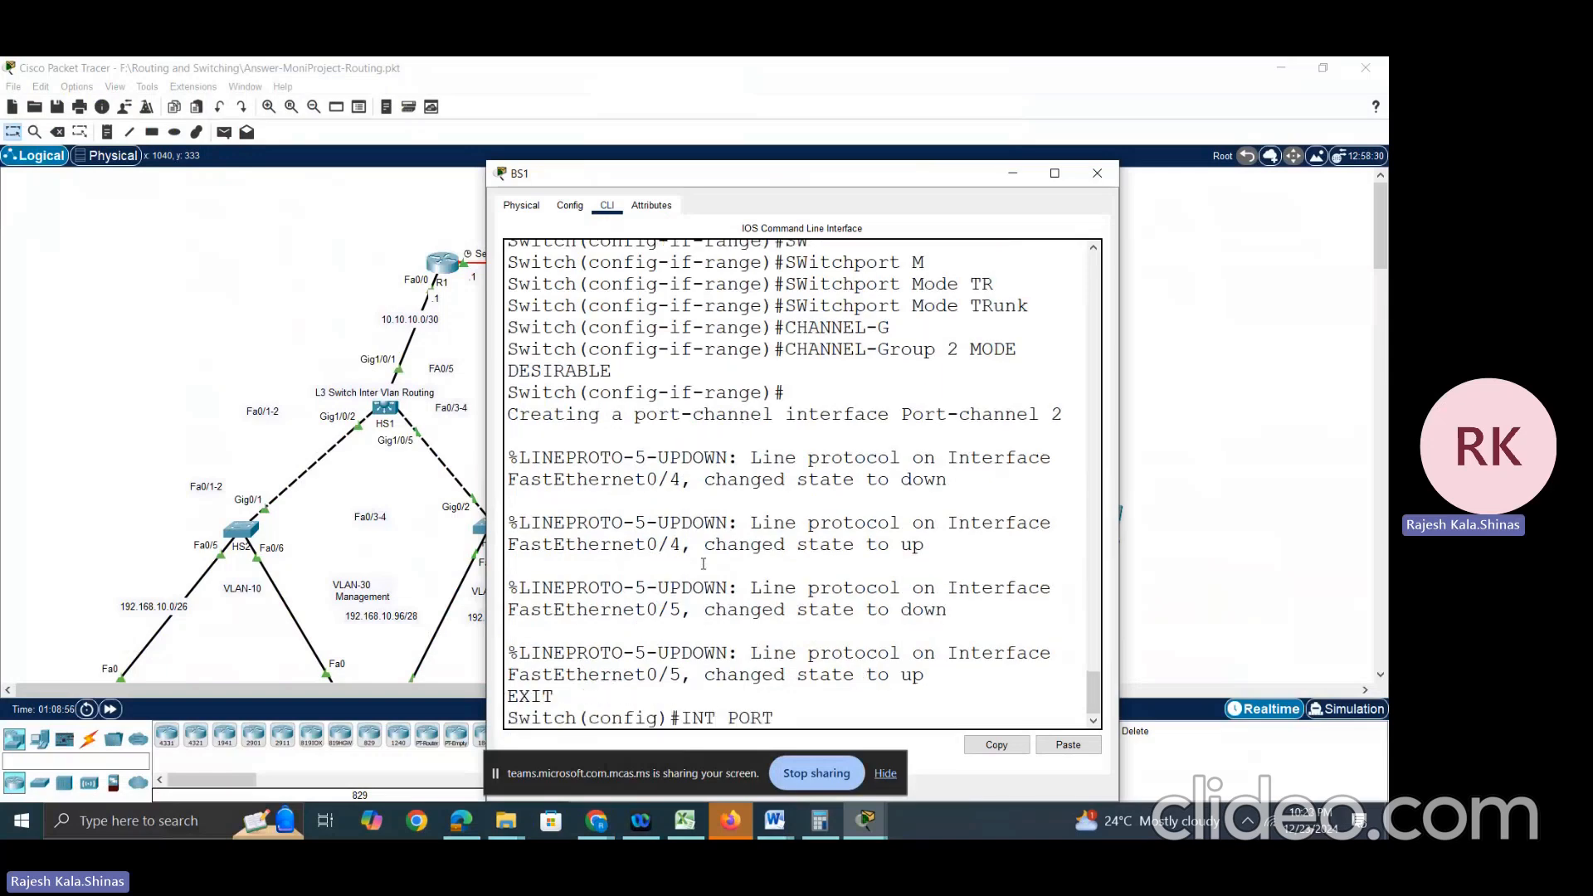
pyautogui.press('Tab')
pyautogui.write('2')
pyautogui.press('Return')
pyautogui.write('SW')
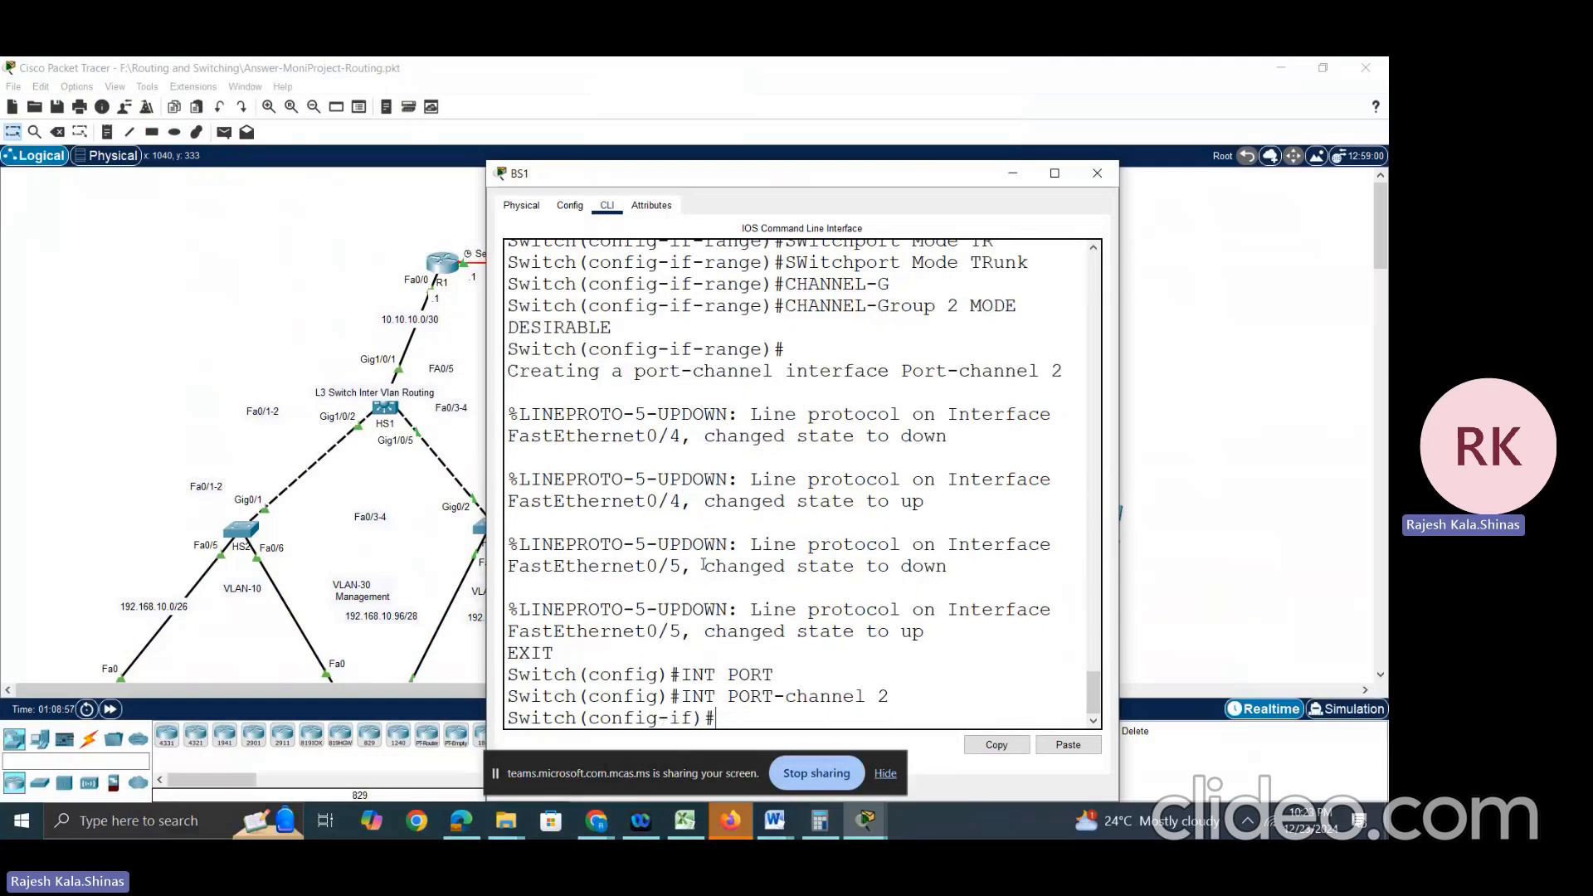
pyautogui.press('Tab')
pyautogui.write('M')
pyautogui.press('Tab')
pyautogui.write('TR')
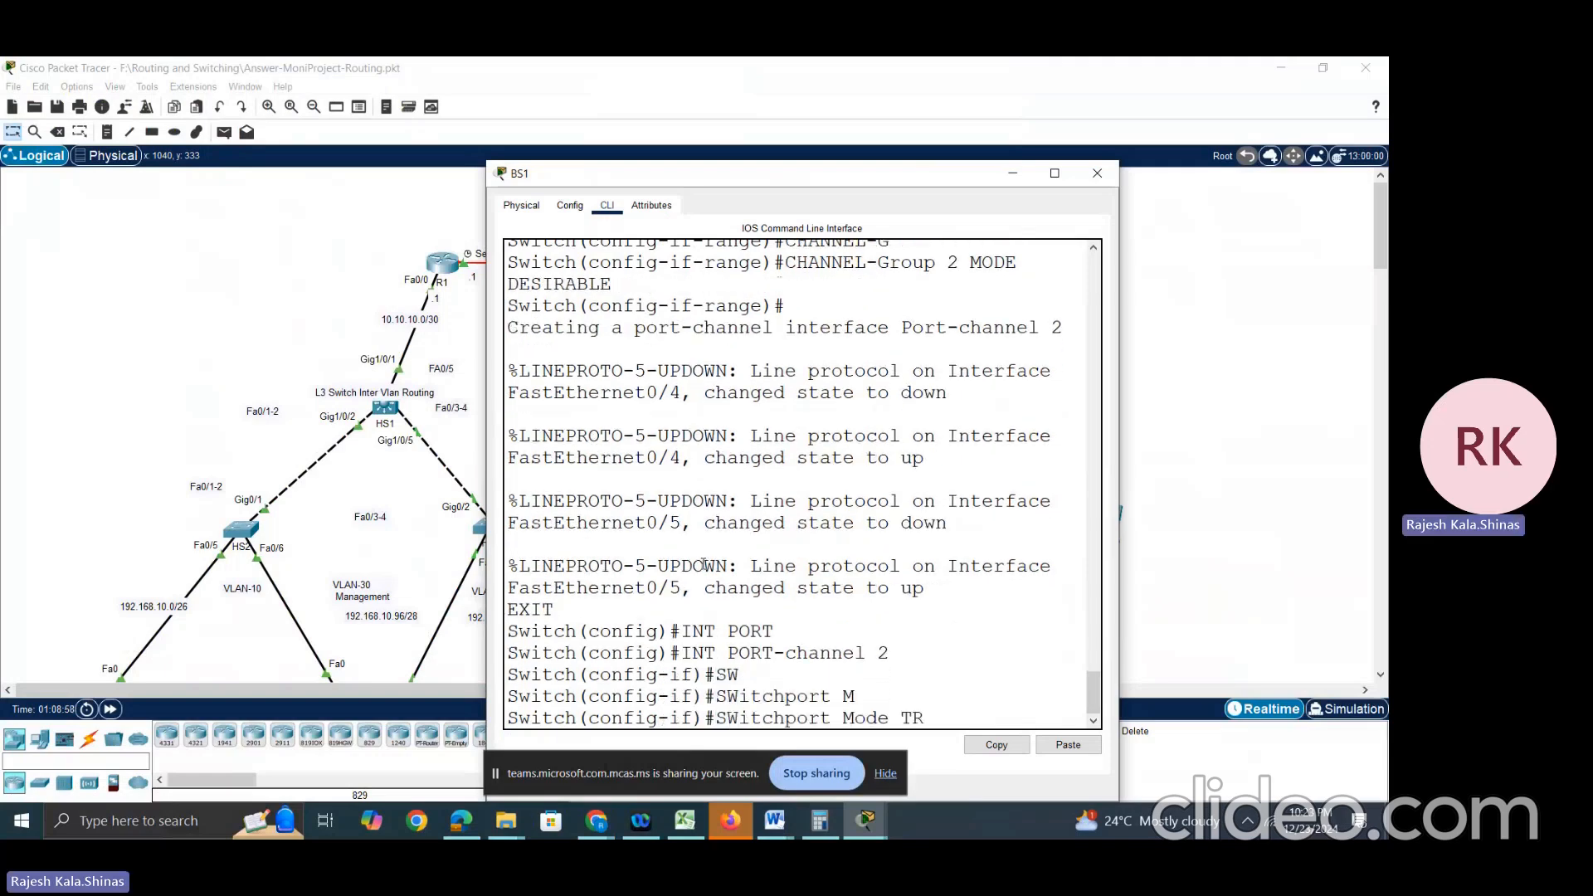
pyautogui.press('Tab')
pyautogui.press('Return')
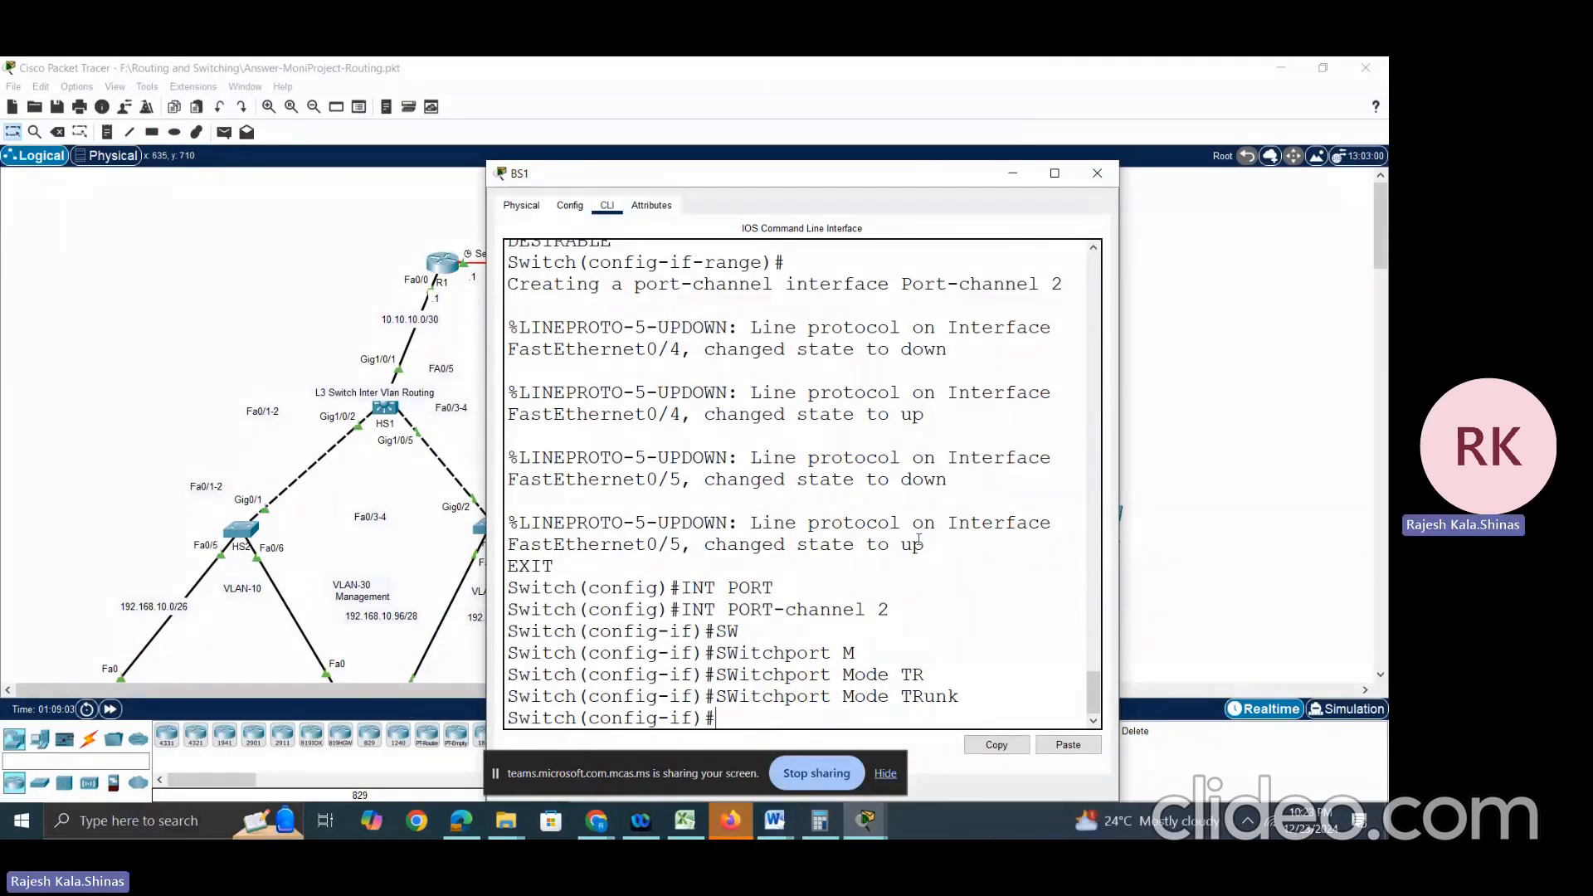
pyautogui.scroll(4, 919, 540)
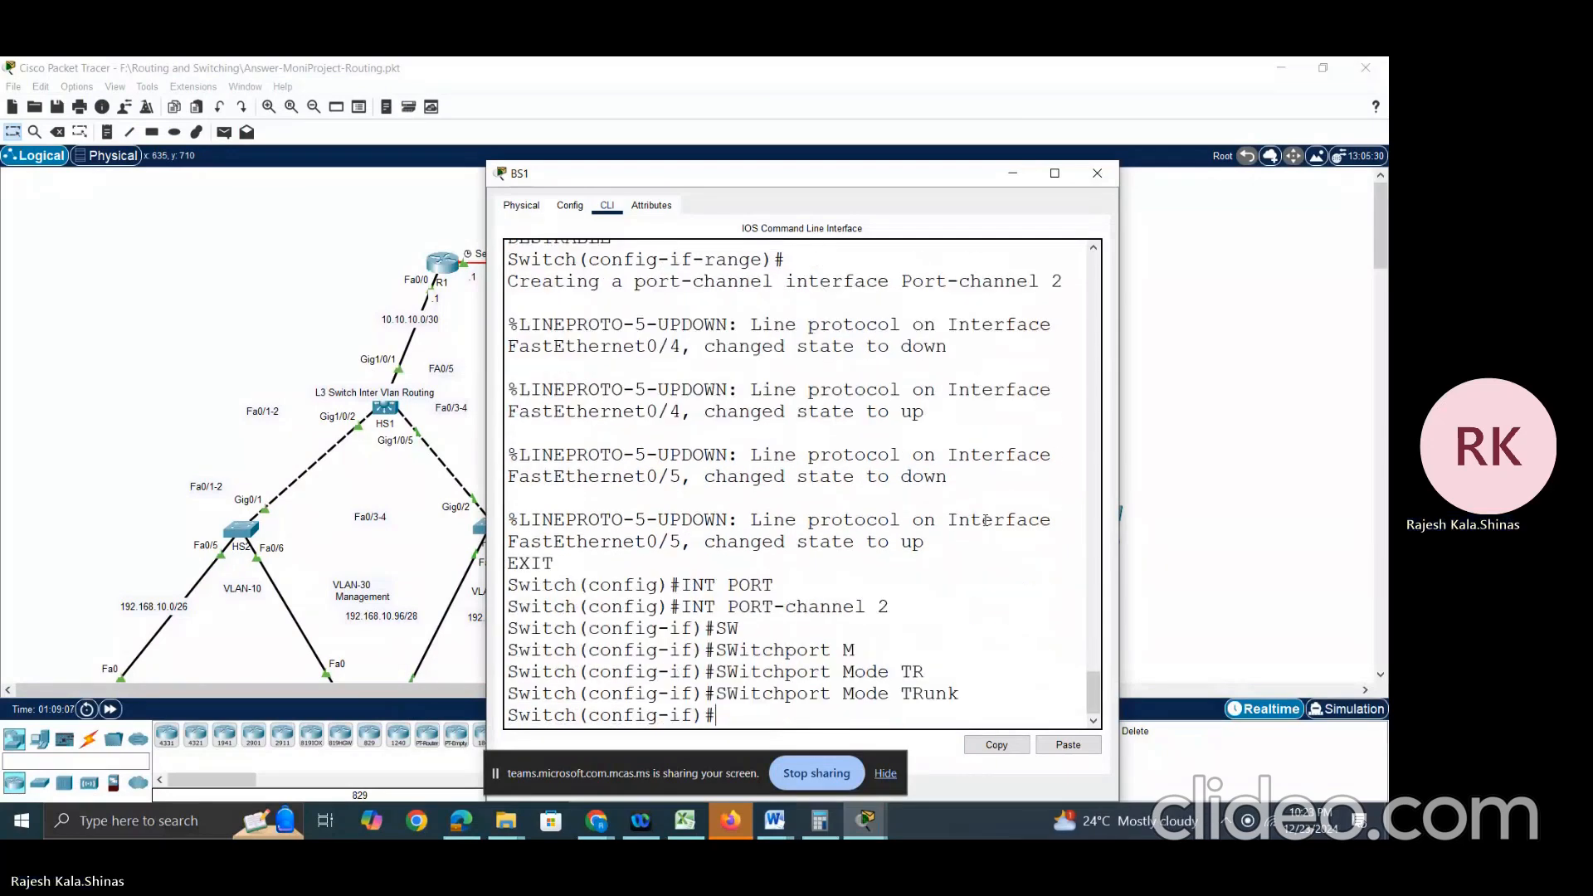
pyautogui.click(1269, 517)
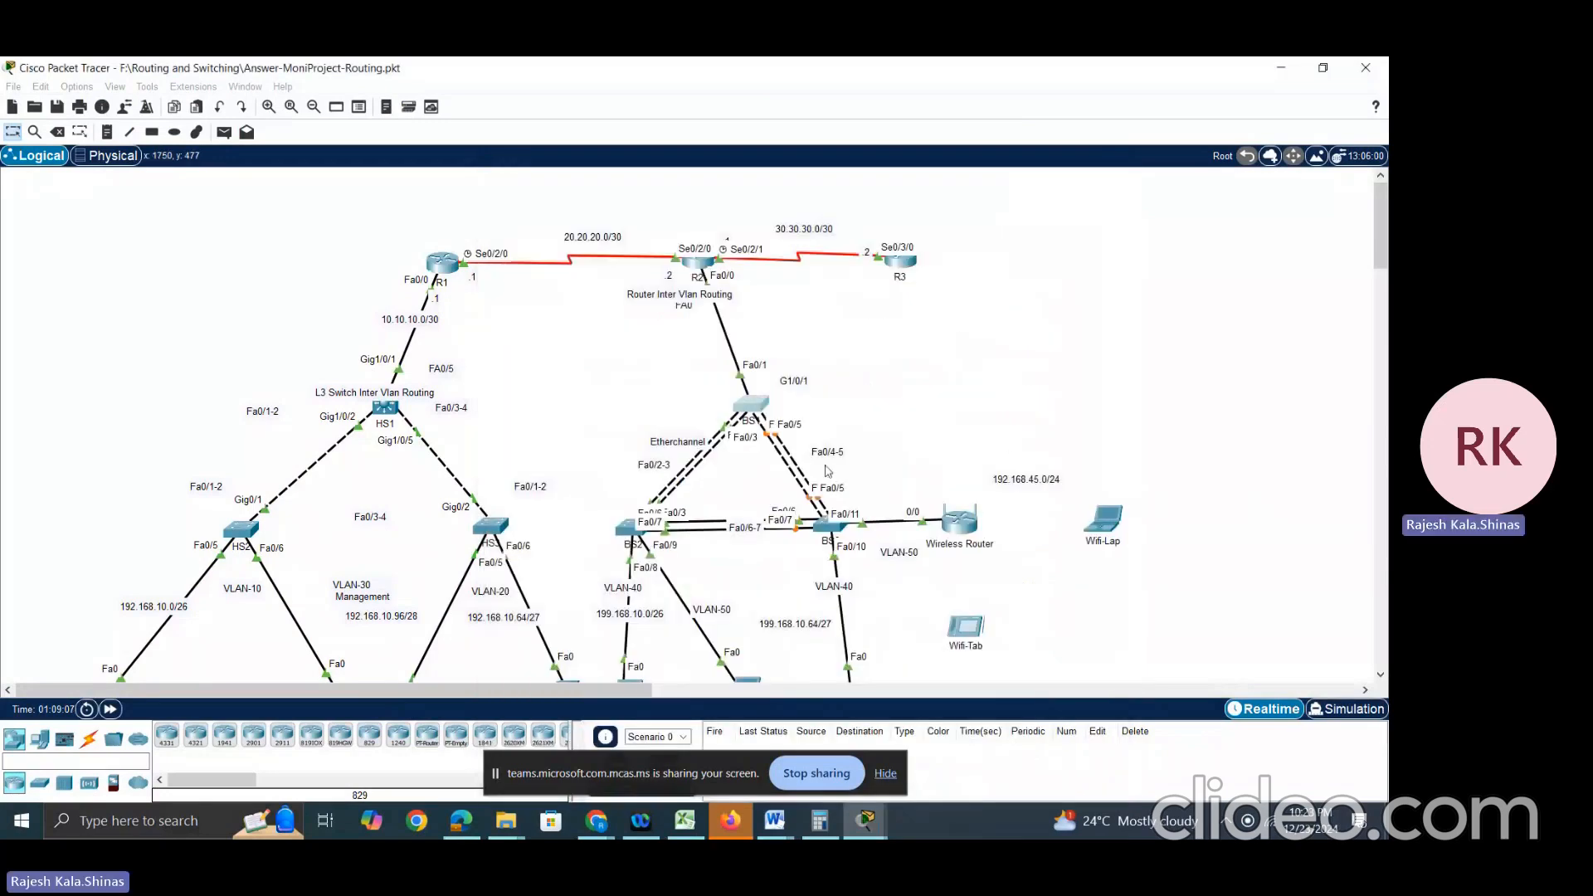
# Step: Enter global configuration mode on the command line of switch BS3
pyautogui.doubleClick(827, 532)
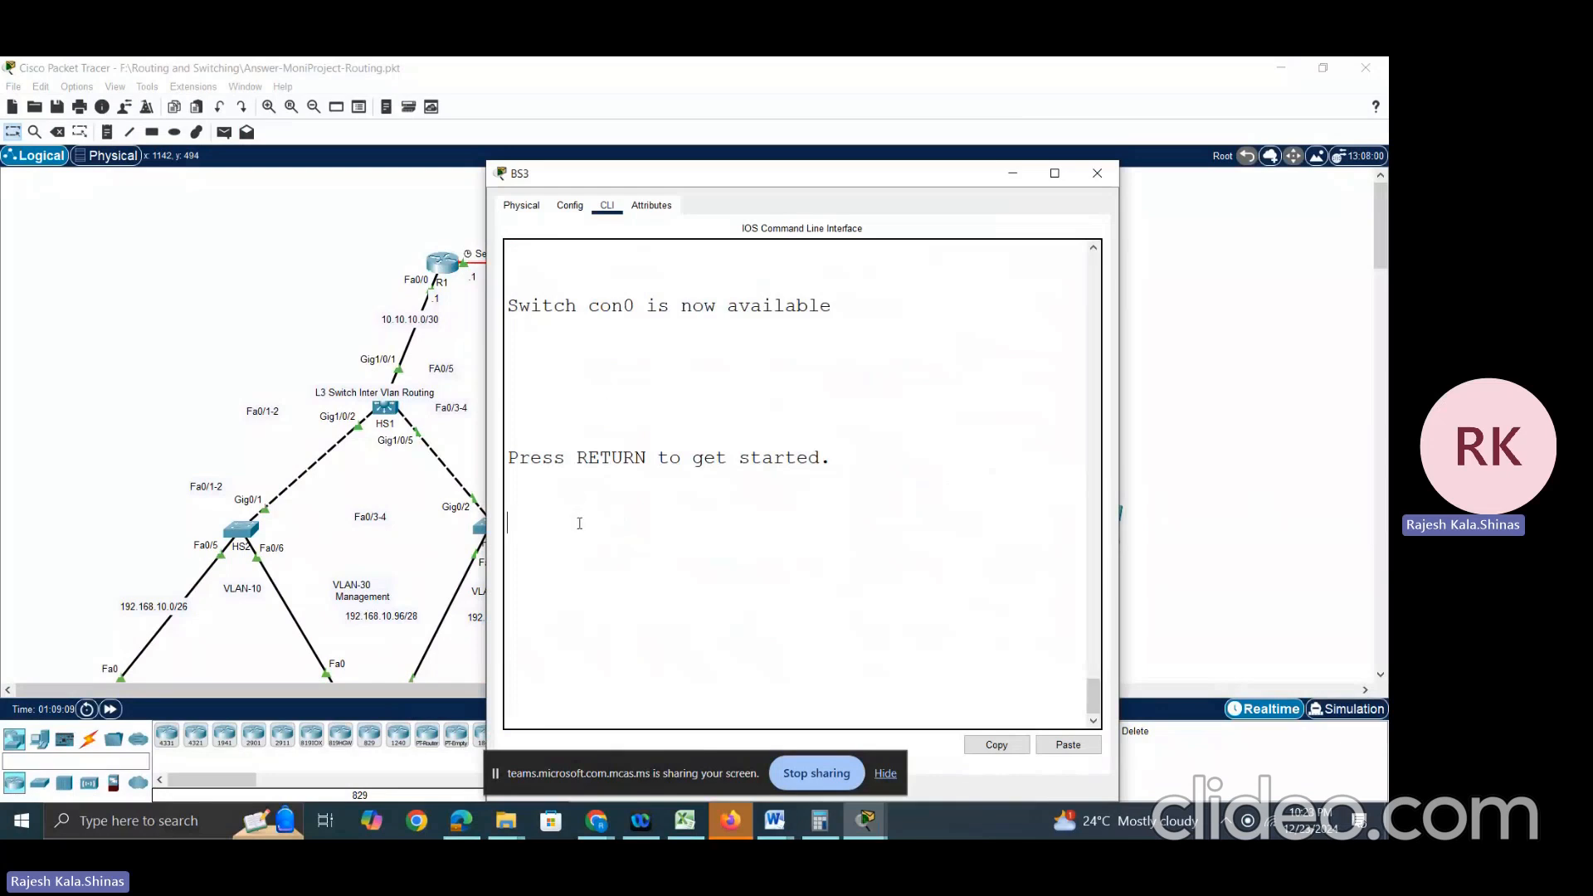
pyautogui.press('Return')
pyautogui.write('EN')
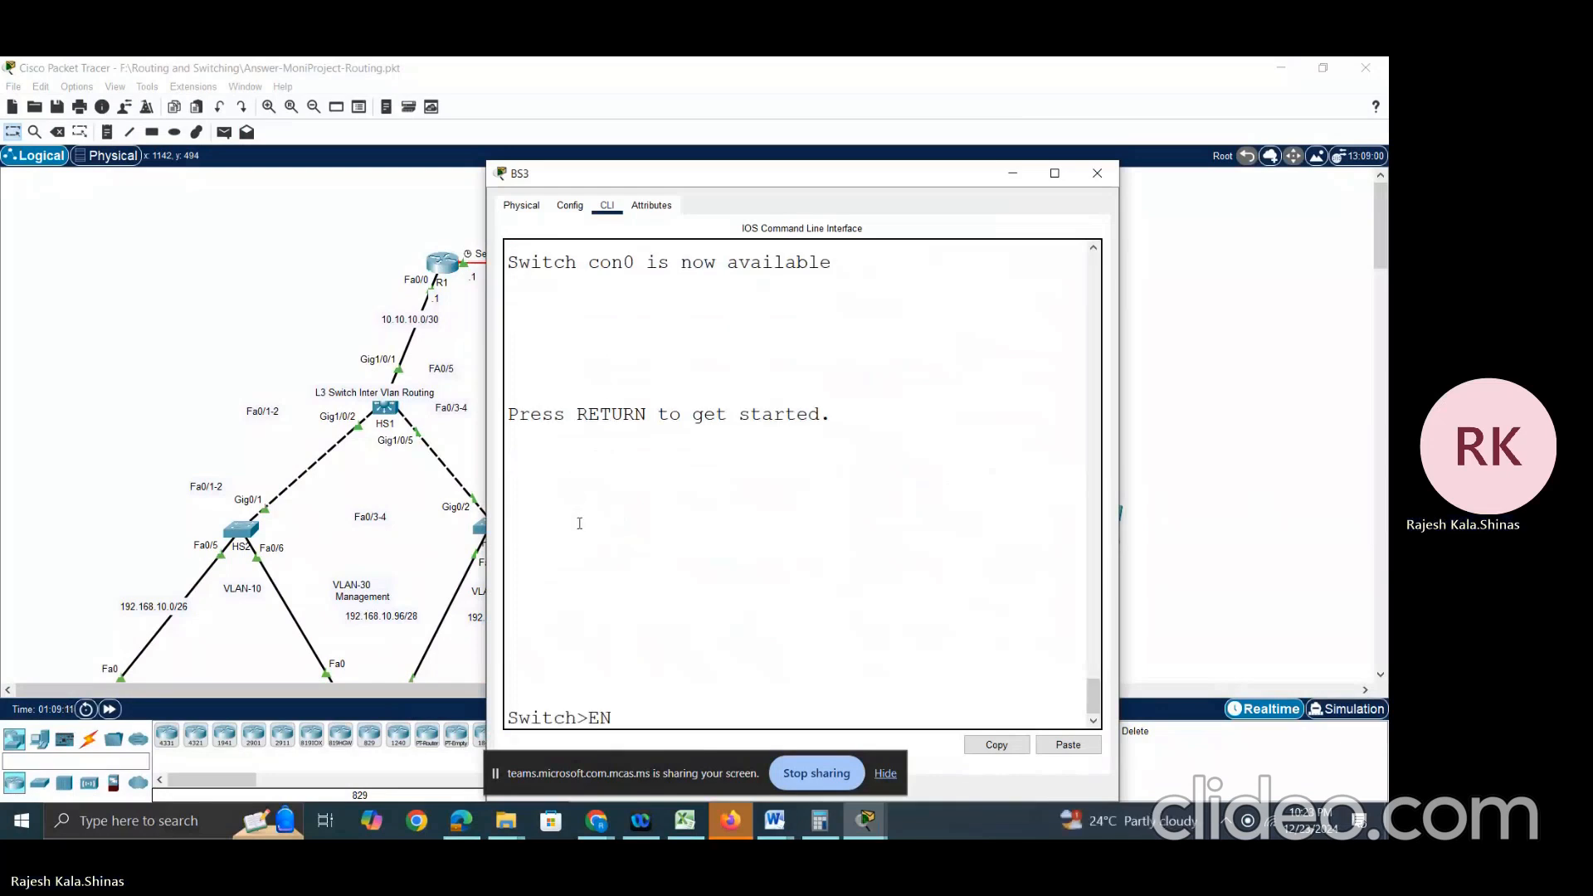
pyautogui.press('Return')
pyautogui.write('CONF T')
pyautogui.press('Return')
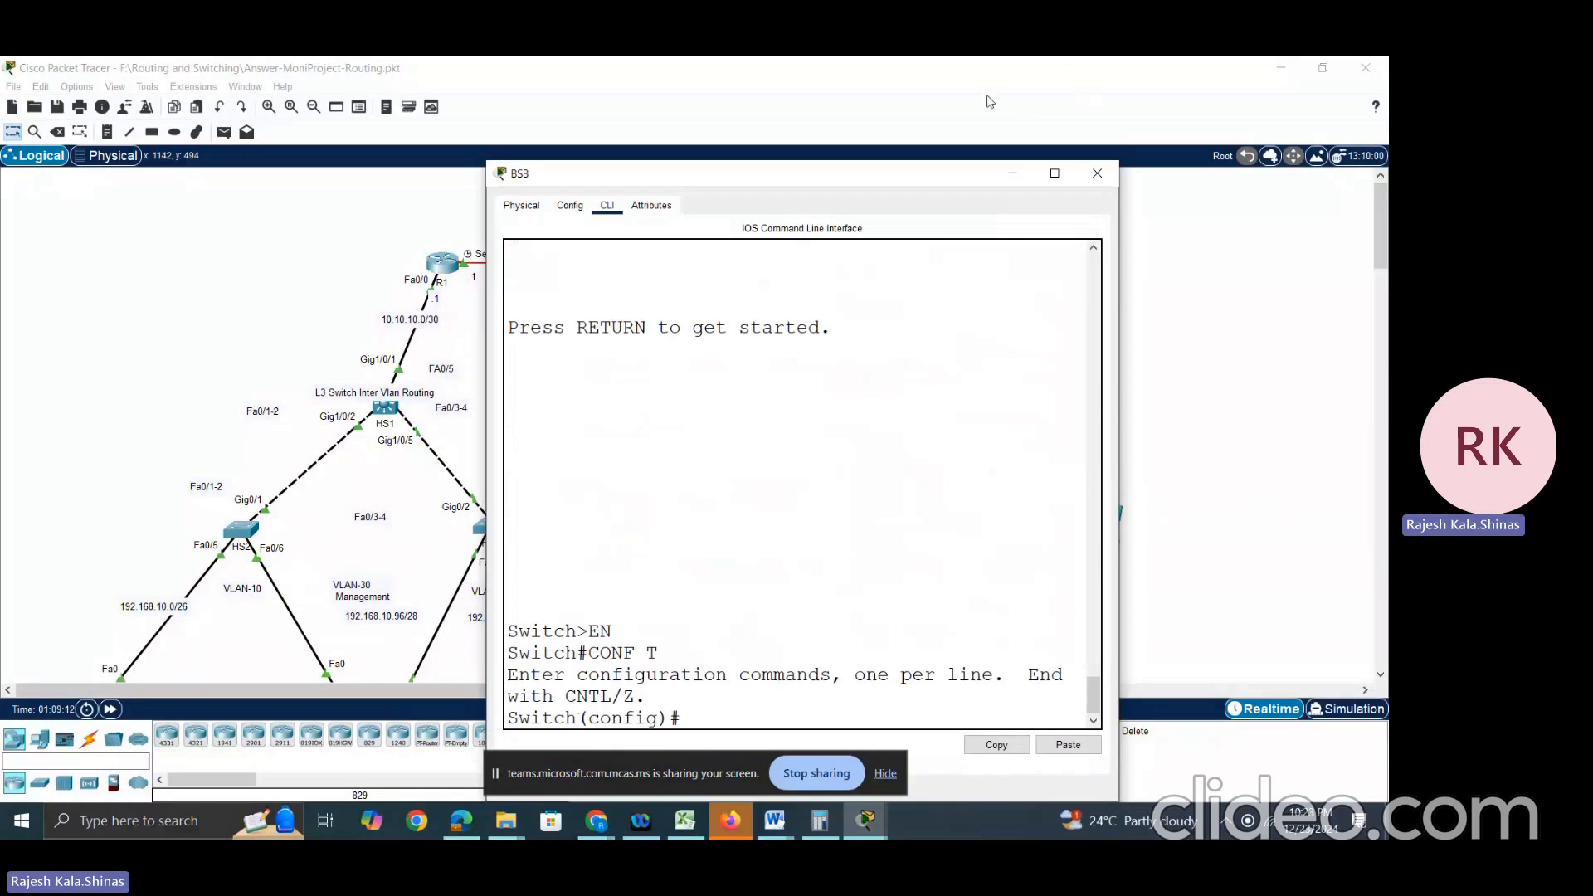
# Step: Enter interface range configuration for FastEthernet 0/4-5 on switch BS3
pyautogui.moveTo(933, 179); pyautogui.dragTo(991, 106)
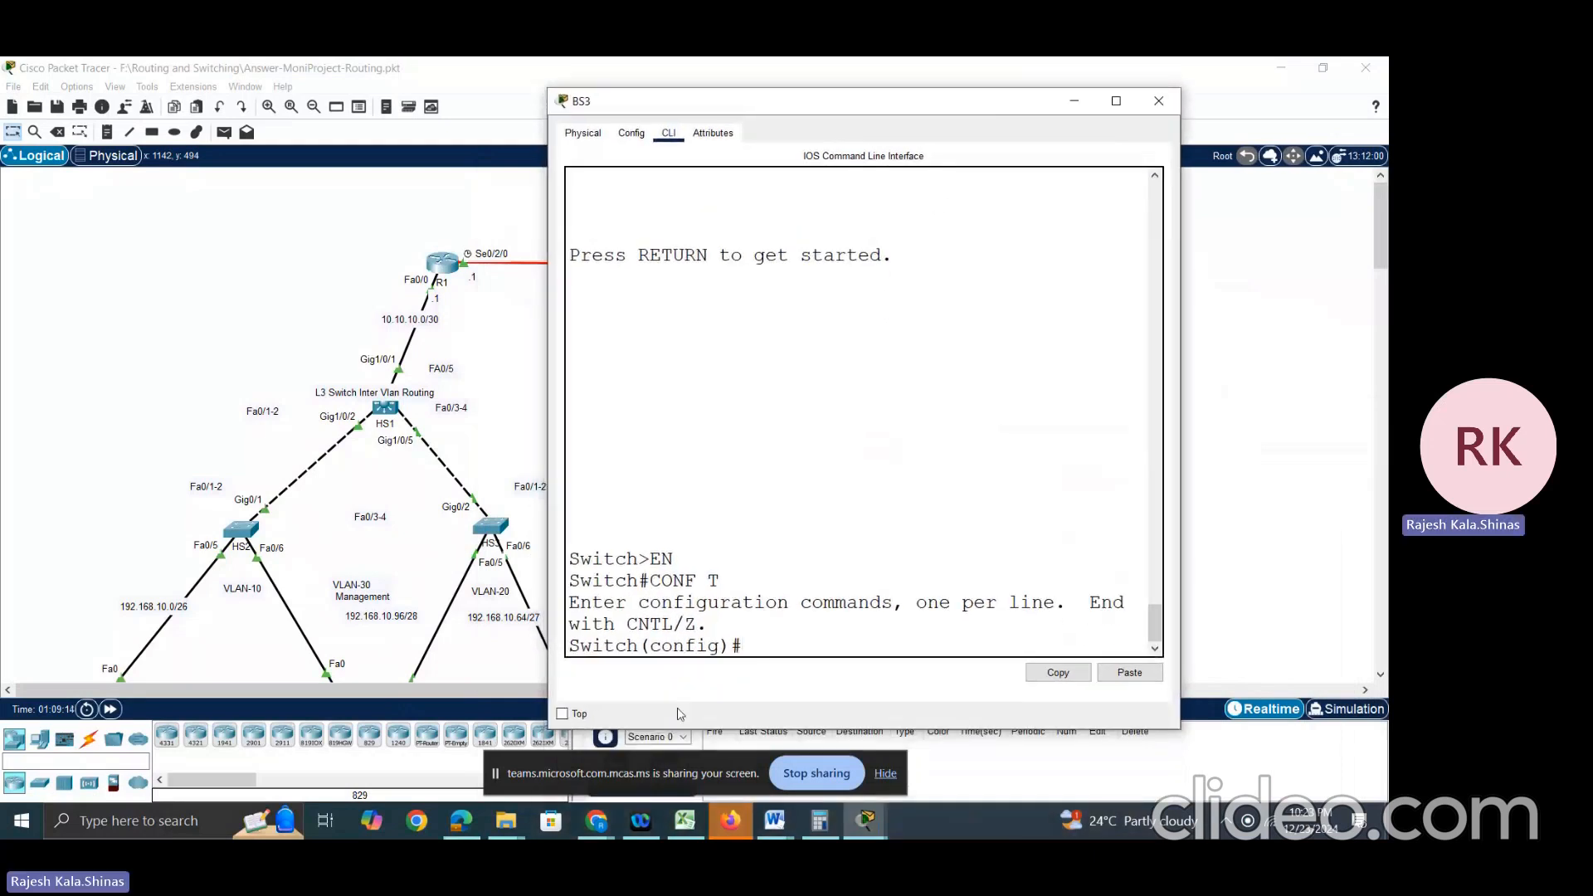
pyautogui.write('INT RANG')
pyautogui.press('Tab')
pyautogui.write('FA')
pyautogui.press('Tab')
pyautogui.write('0/')
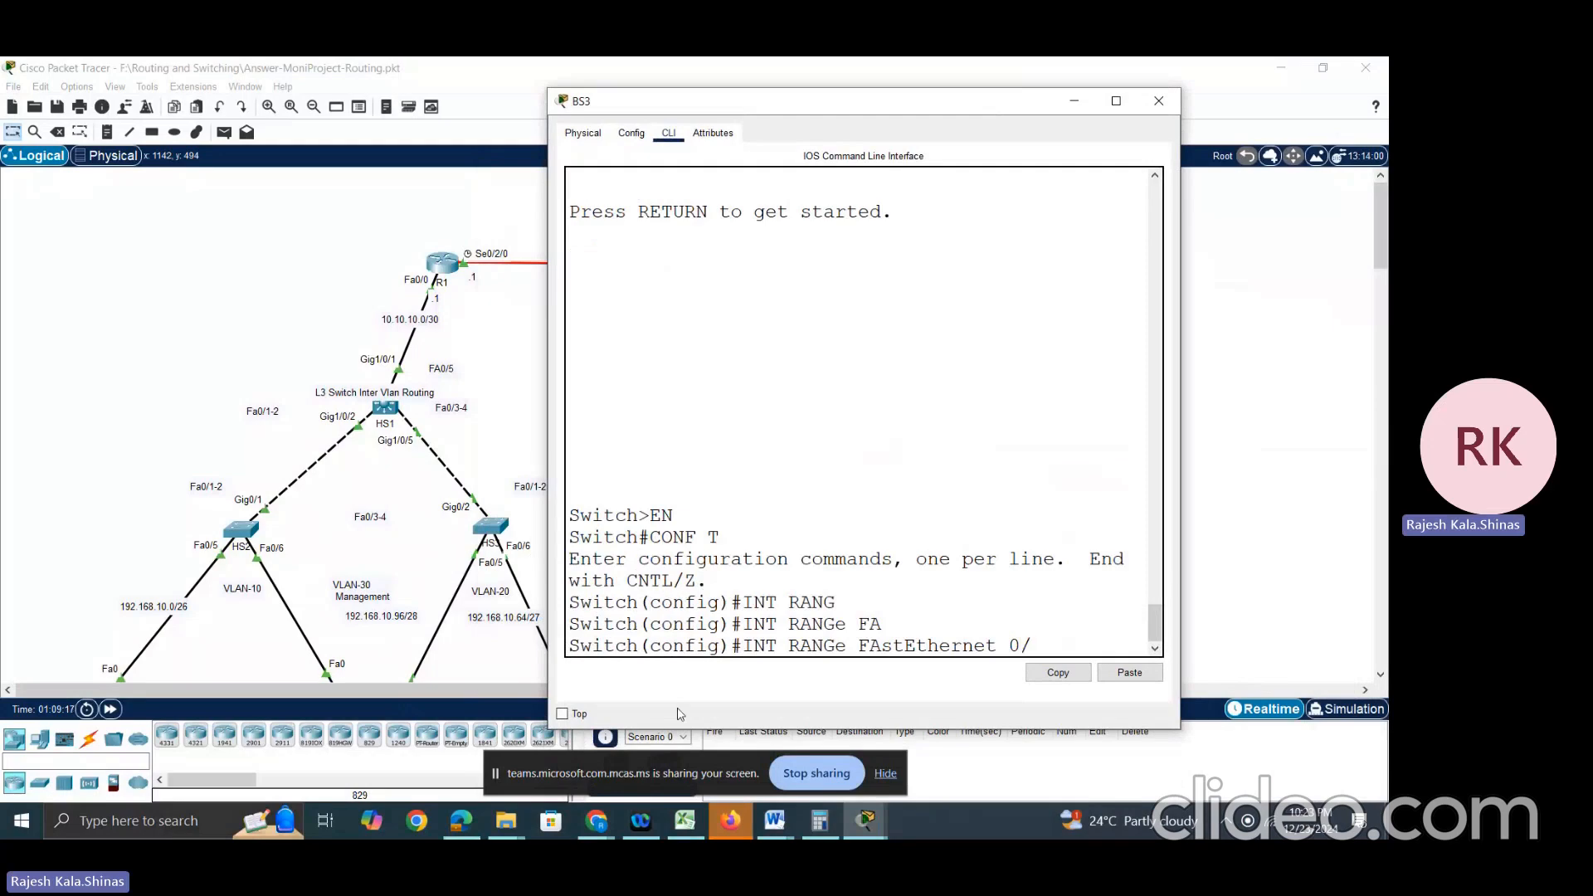
pyautogui.write('4-5')
pyautogui.press('Return')
# Step: Set the interface range FastEthernet 0/4-5 on BS3 to switchport mode trunk
pyautogui.write('Switch(config-if-range)#S')
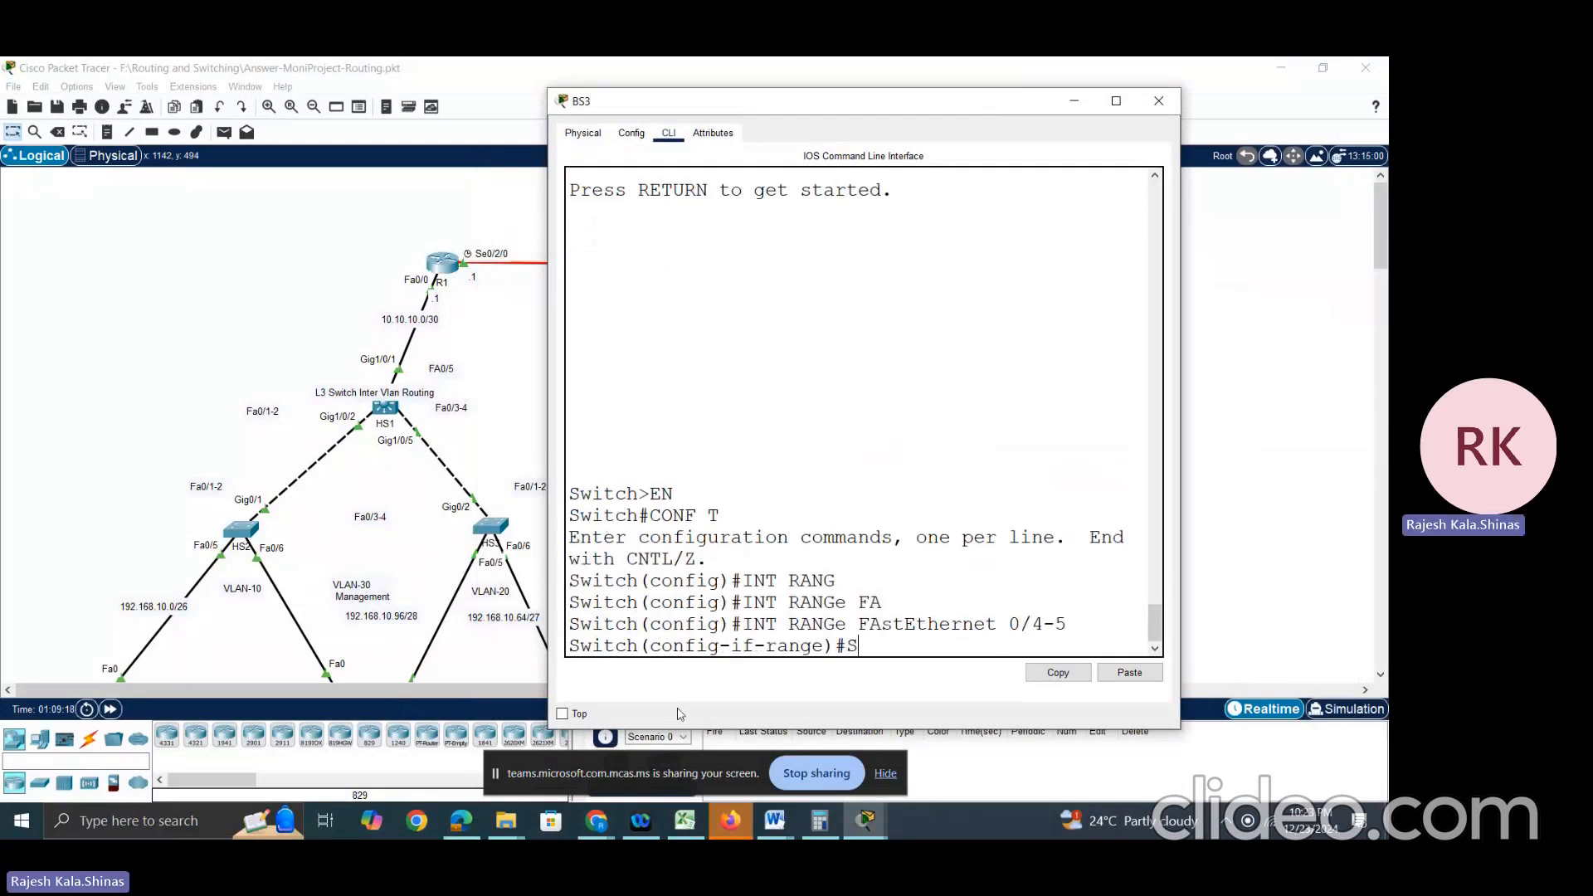
pyautogui.write('W')
pyautogui.press('Tab')
pyautogui.write('M')
pyautogui.press('Tab')
pyautogui.write('TR')
pyautogui.press('Tab')
pyautogui.press('Return')
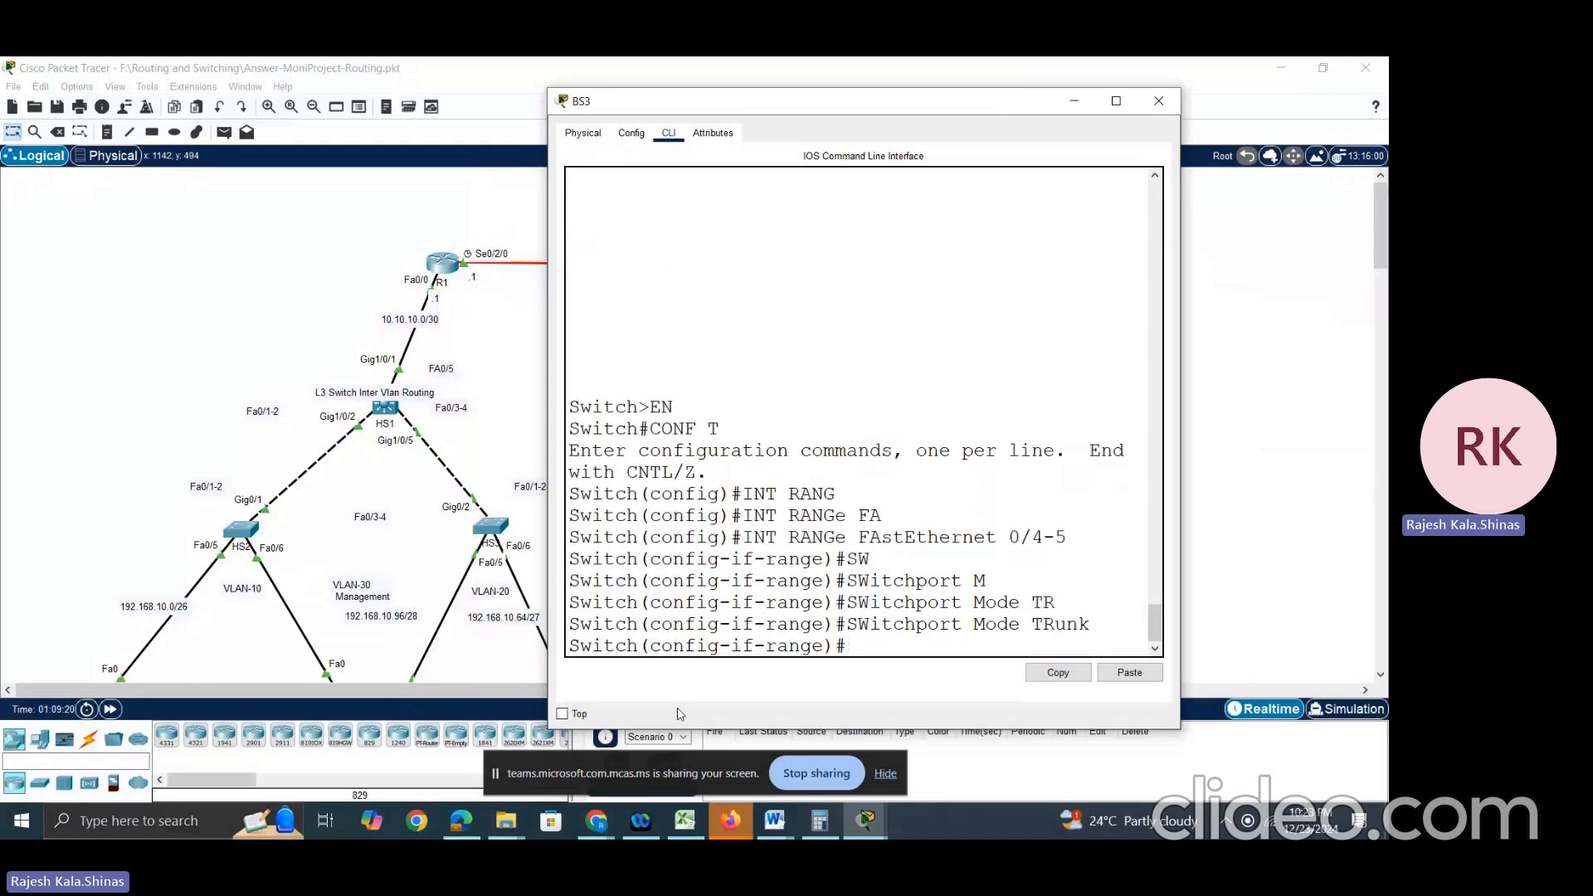
# Step: Assign BS3's FastEthernet 0/4-5 range to channel-group 2 in desirable mode
pyautogui.write('CHANNEL-G')
pyautogui.press('Tab')
pyautogui.write('2 MO')
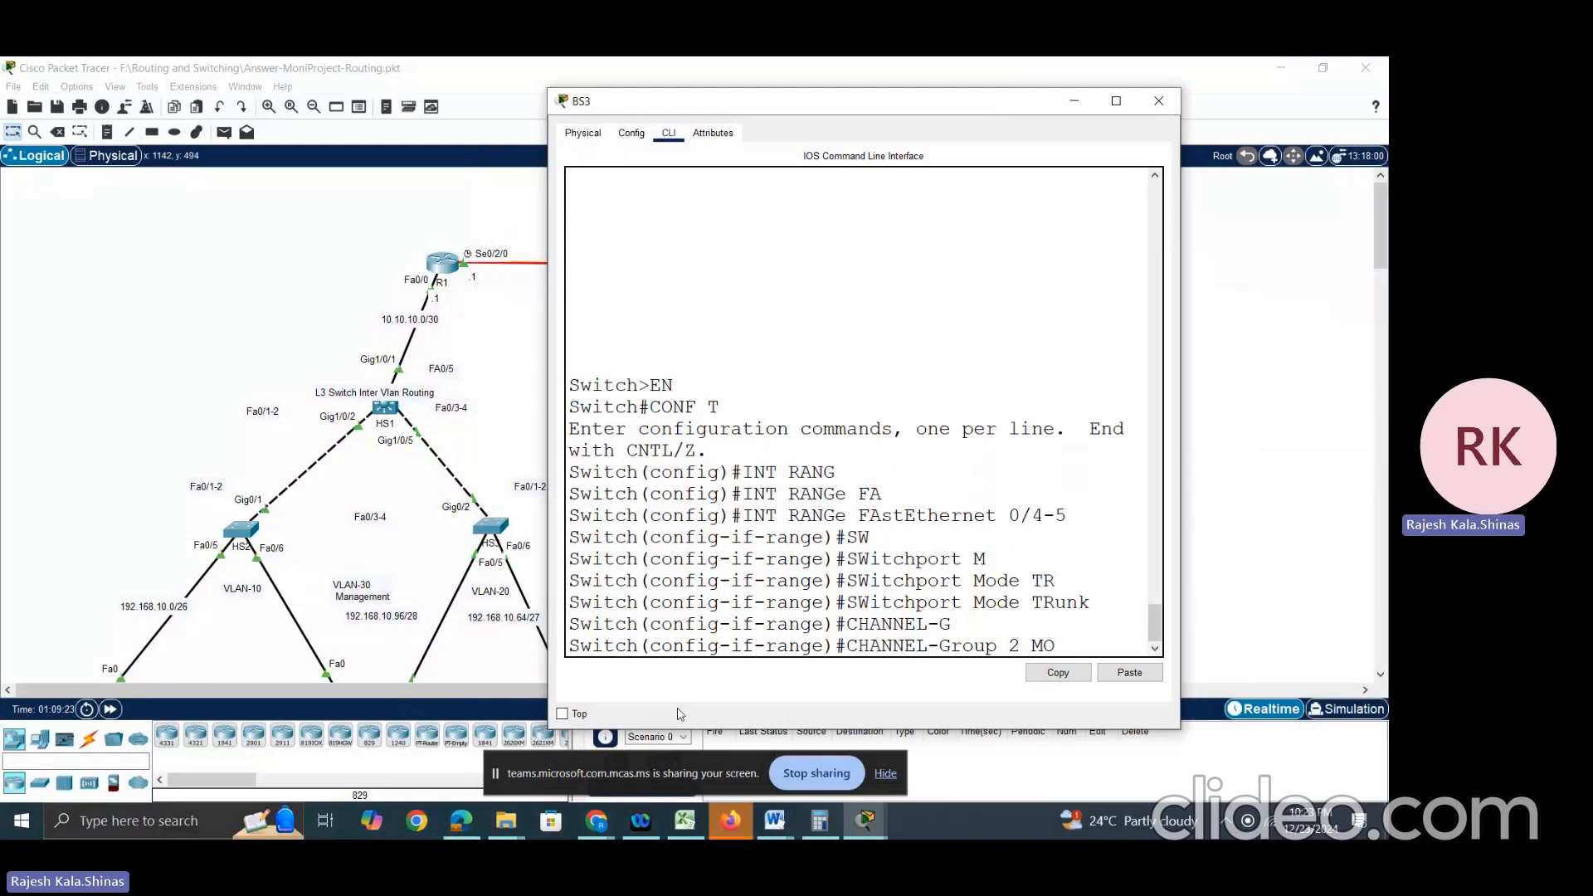
pyautogui.press('Tab')
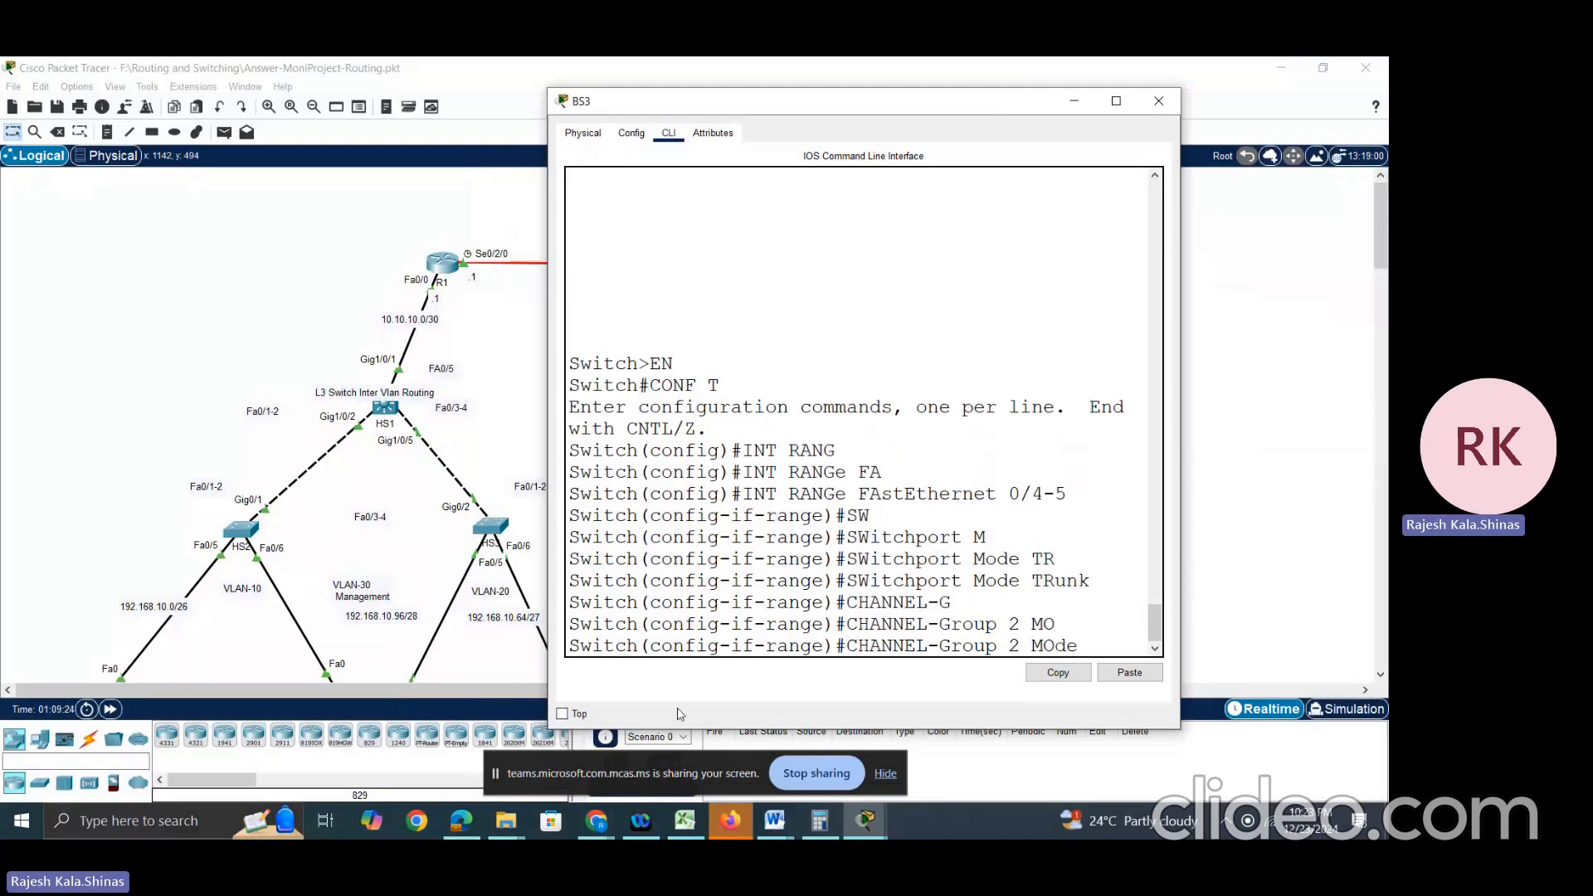
pyautogui.write('DES')
pyautogui.press('Tab')
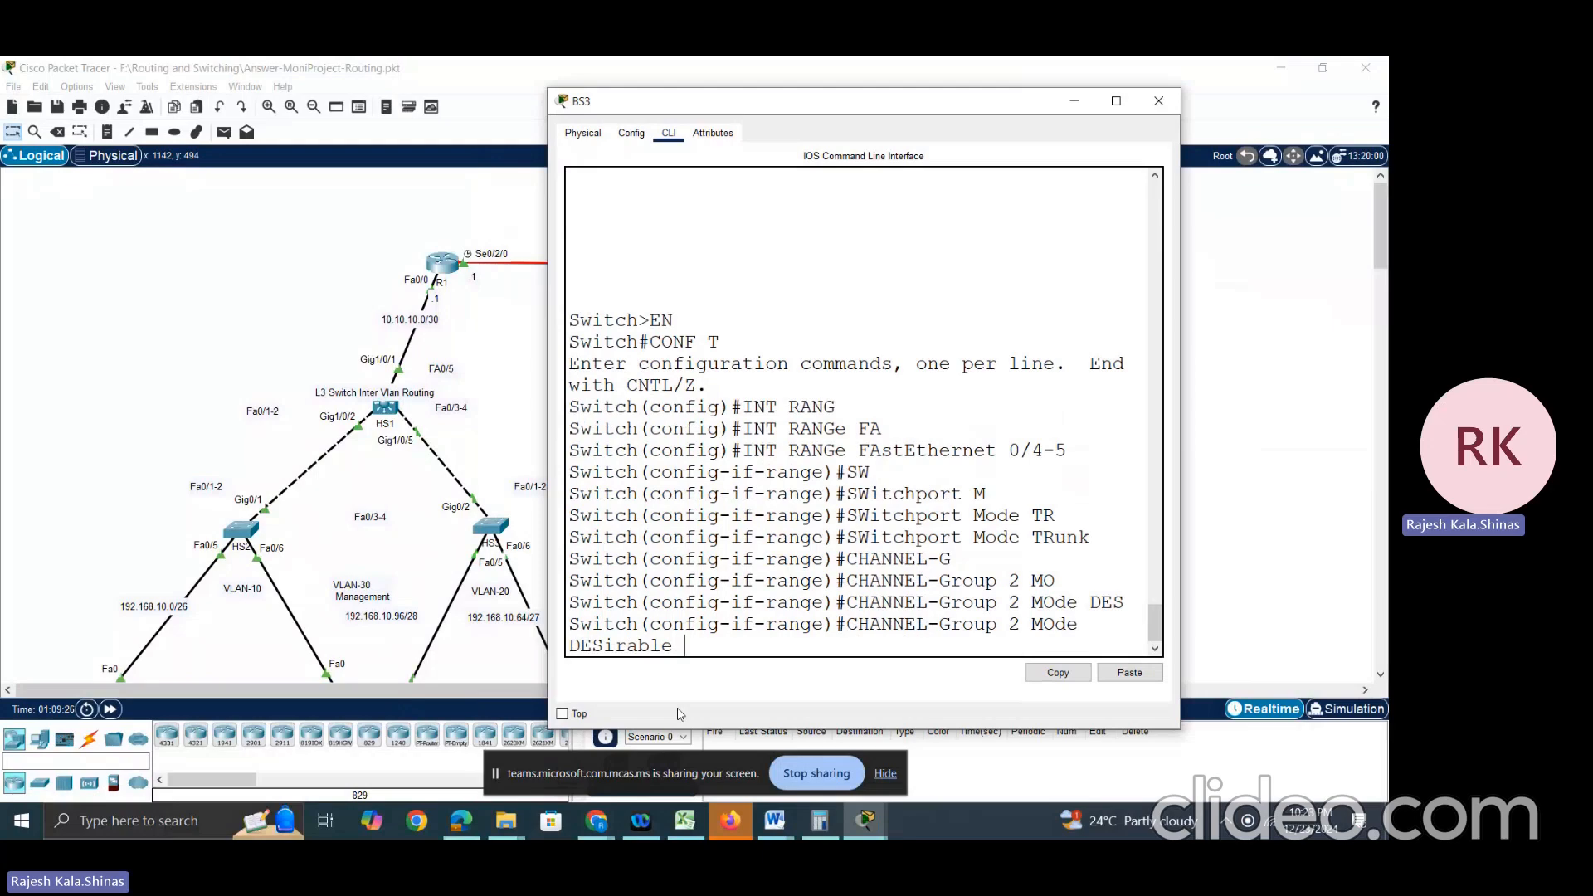
pyautogui.press('Return')
pyautogui.press('Return')
# Step: Leave the range configuration on BS3 and enter interface port-channel 2
pyautogui.write('EXIT')
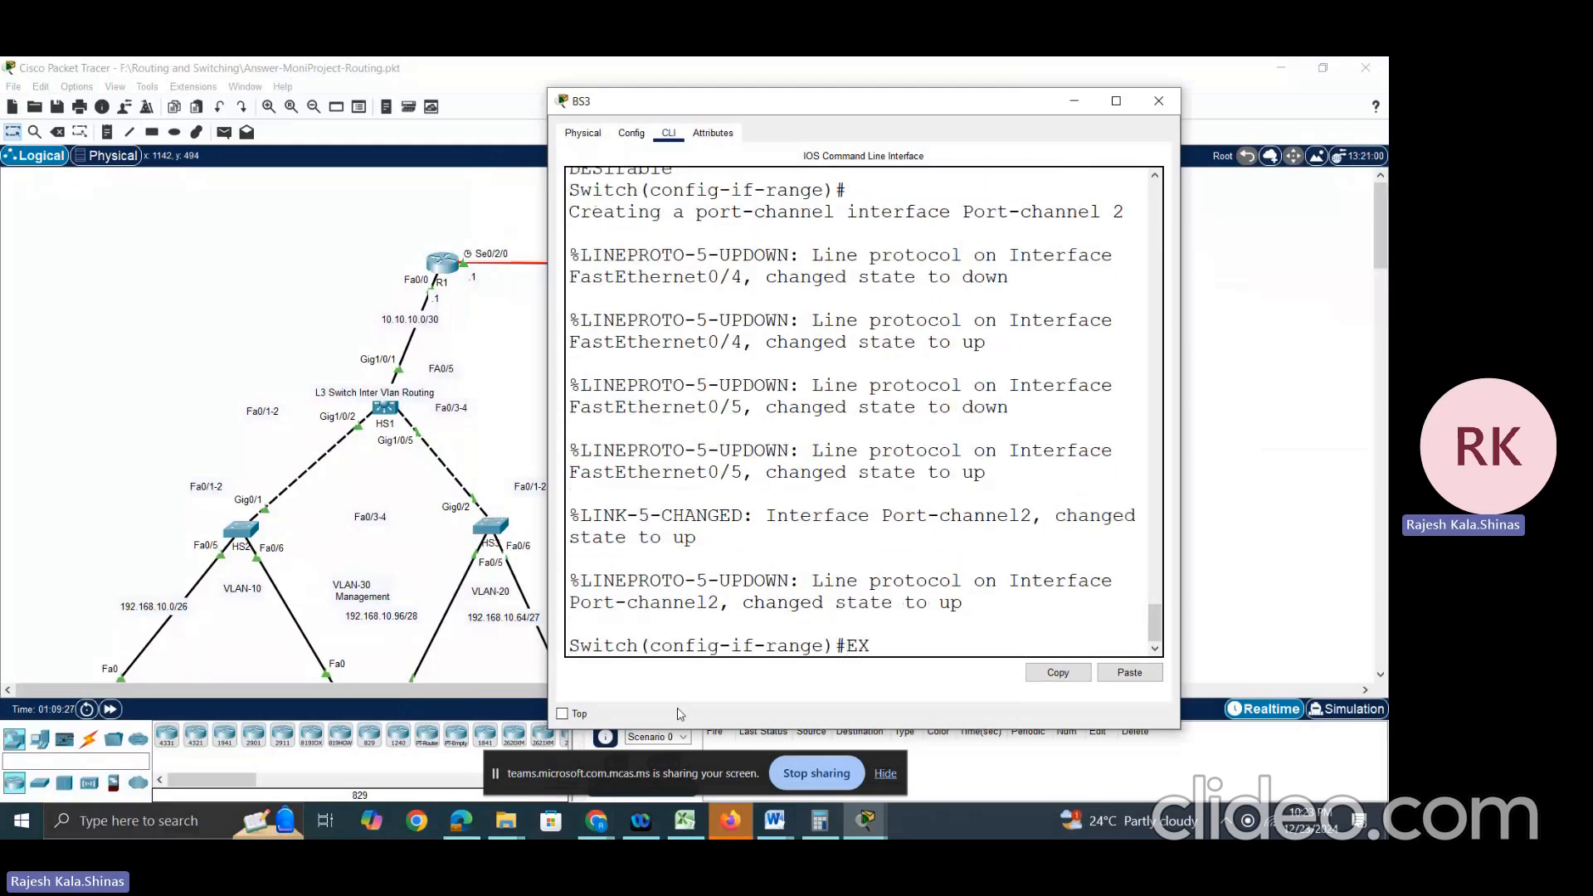
pyautogui.press('Return')
pyautogui.write('INT PORT')
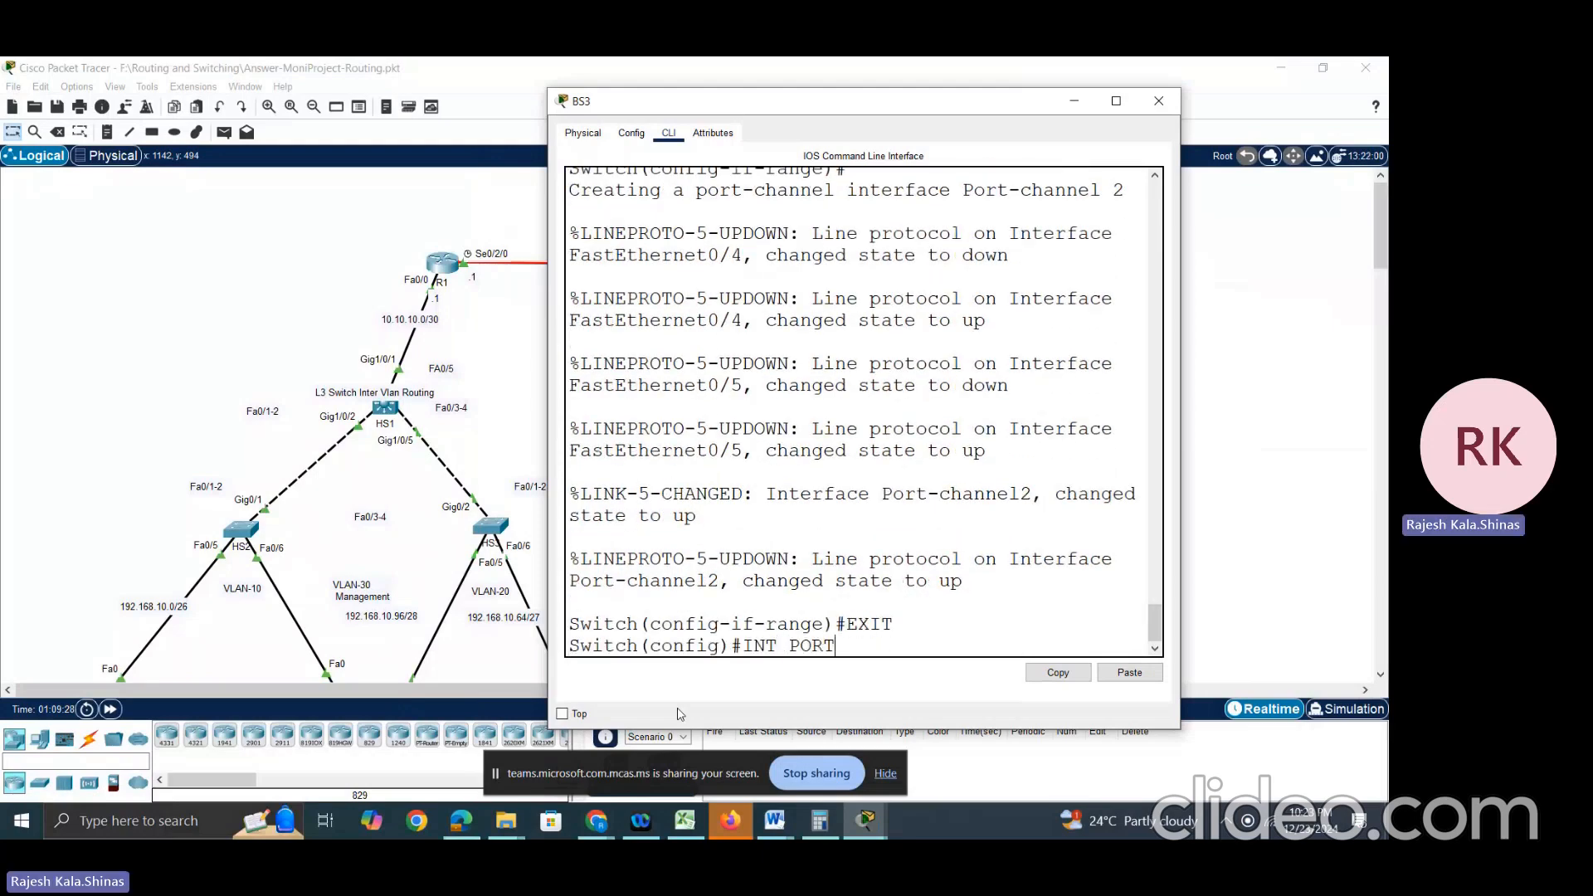
pyautogui.press('Tab')
pyautogui.write('2')
pyautogui.press('Return')
# Step: Set port-channel 2 on BS3 to switchport mode trunk and end the configuration session
pyautogui.write('SW')
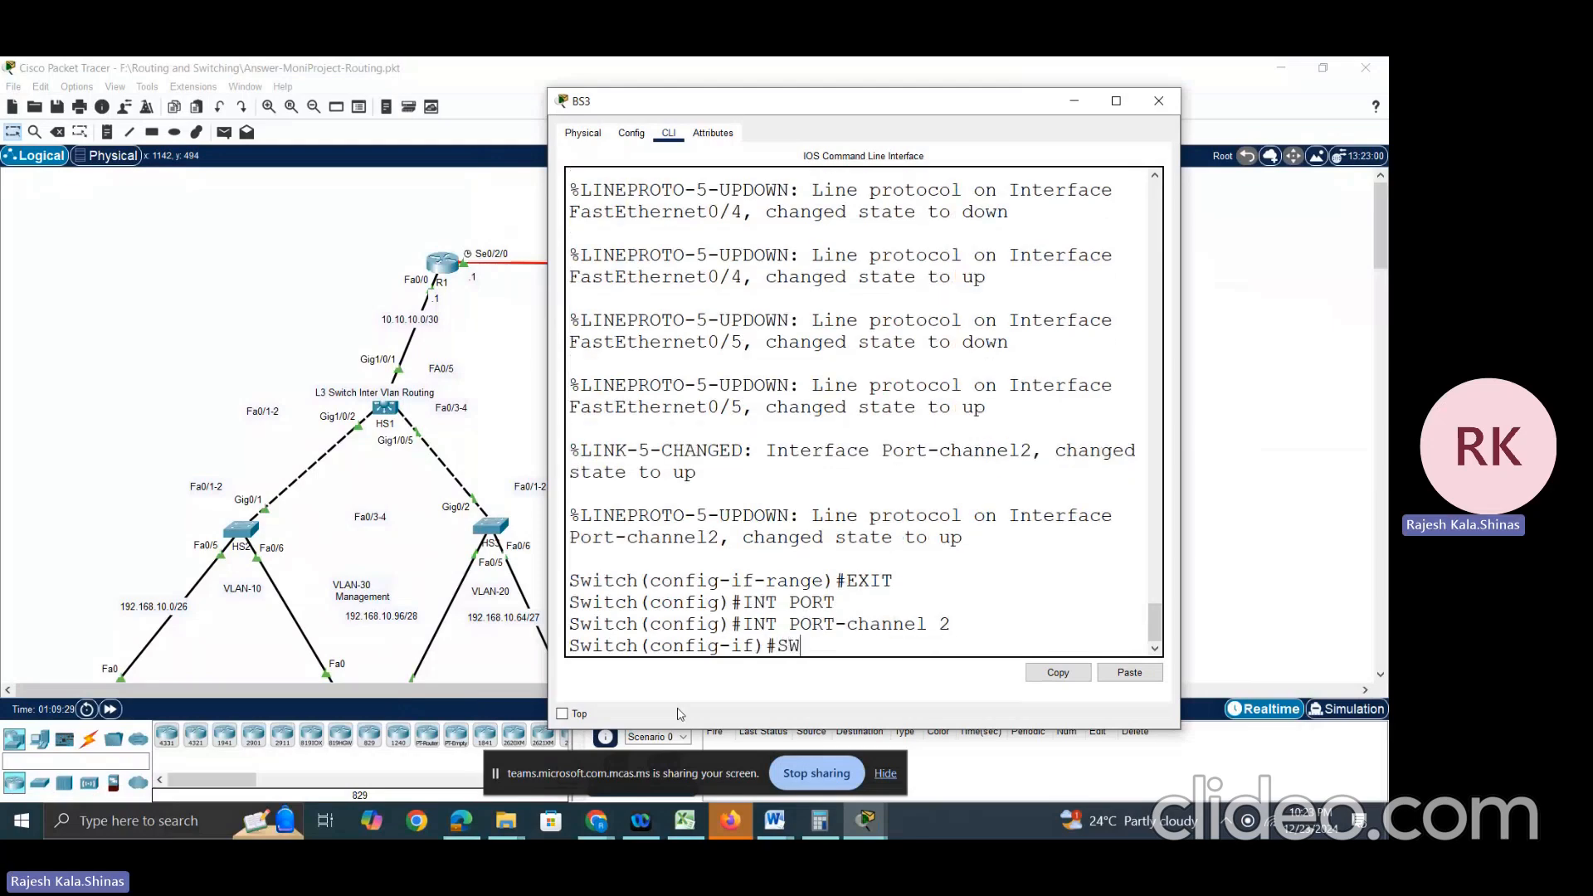
pyautogui.press('Tab')
pyautogui.write('M')
pyautogui.press('Tab')
pyautogui.write('TR')
pyautogui.press('Tab')
pyautogui.press('Return')
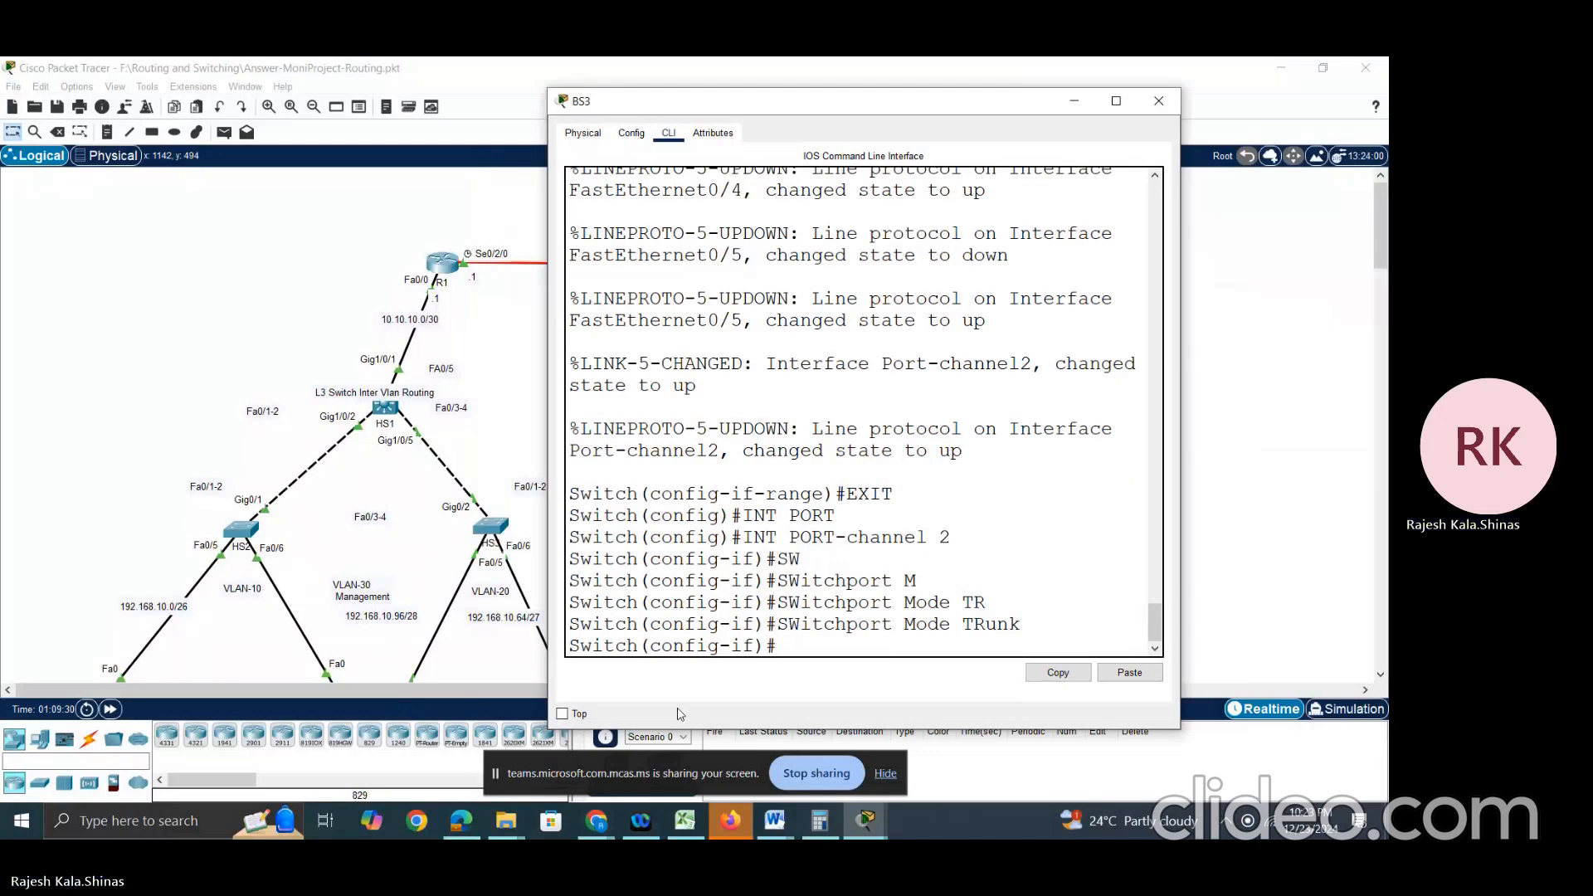
pyautogui.write('END')
pyautogui.press('Return')
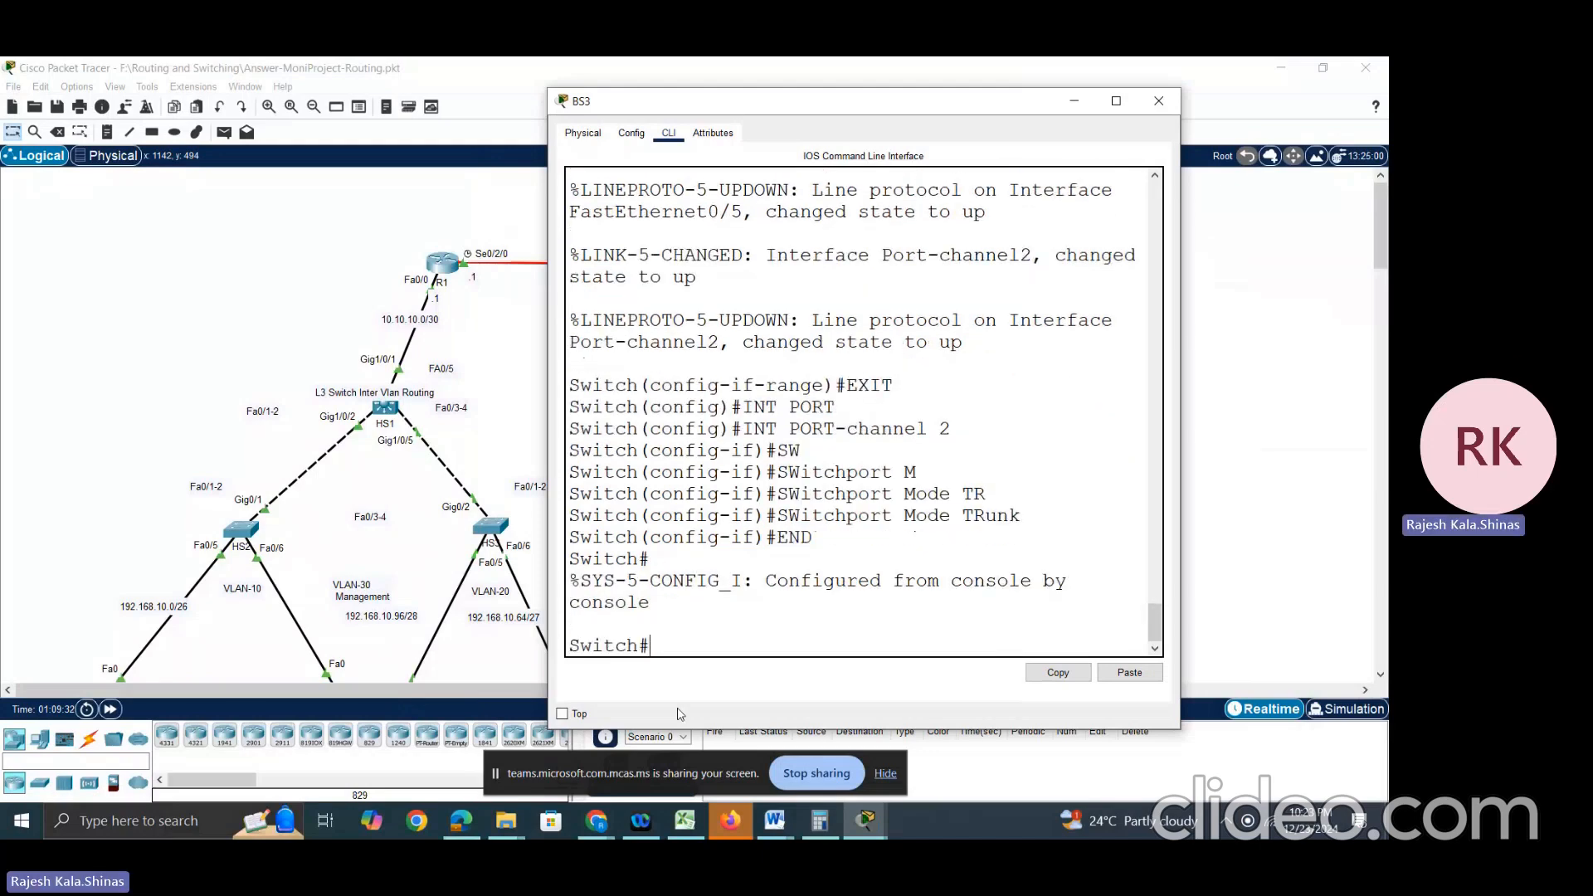
# Step: Display the EtherChannel summary on BS3, examine the Port-channel 2 entry, and return to the topology
pyautogui.write('SH ETH')
pyautogui.press('Tab')
pyautogui.write('SUMM')
pyautogui.press('Tab')
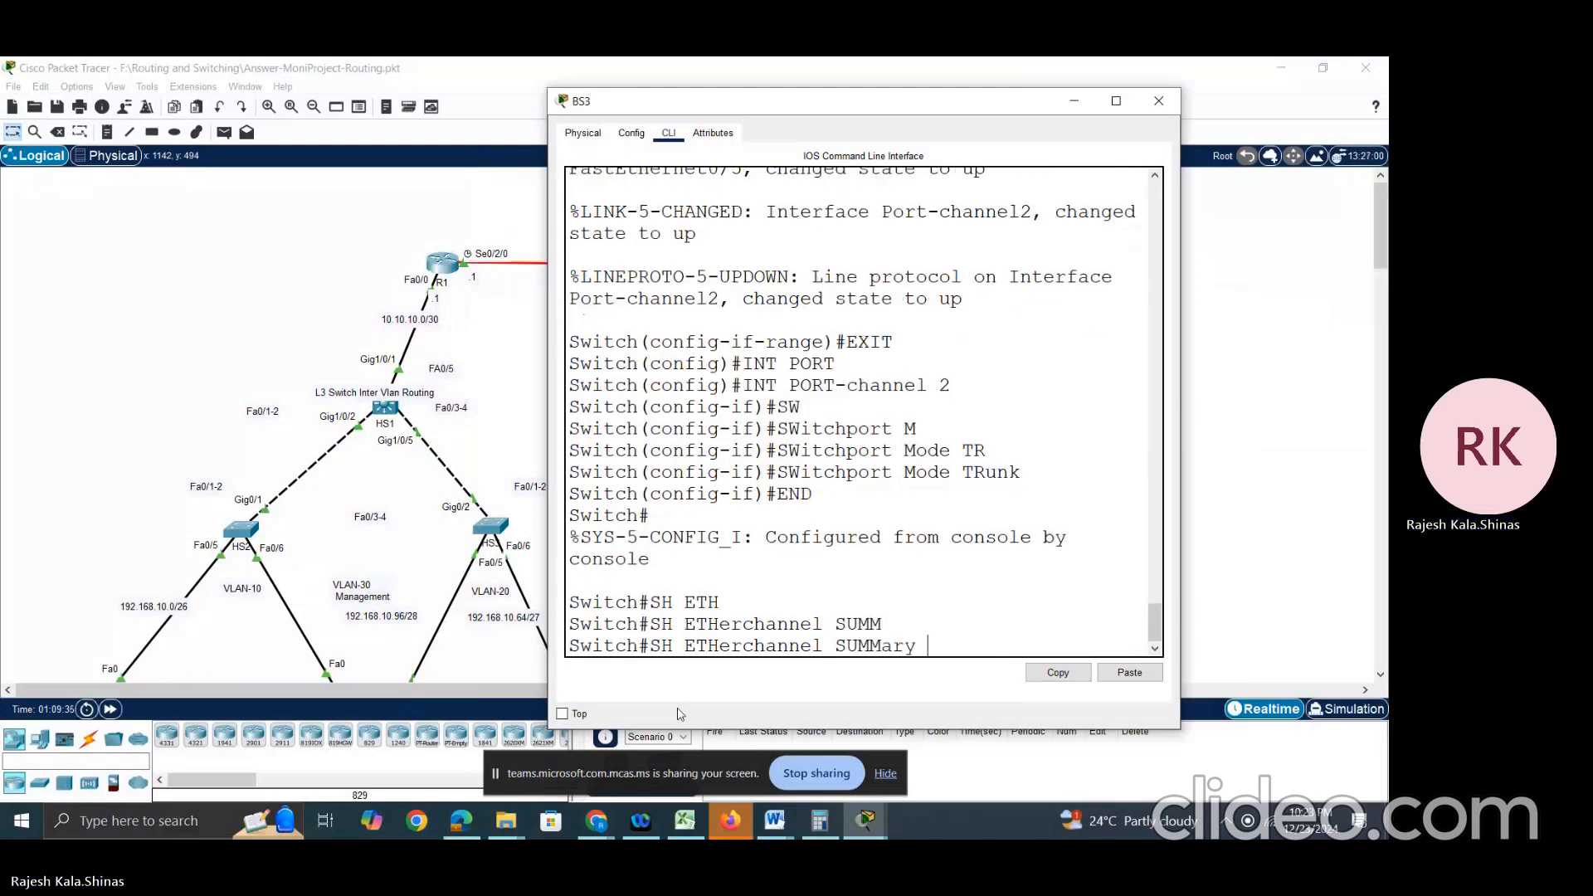
pyautogui.press('Return')
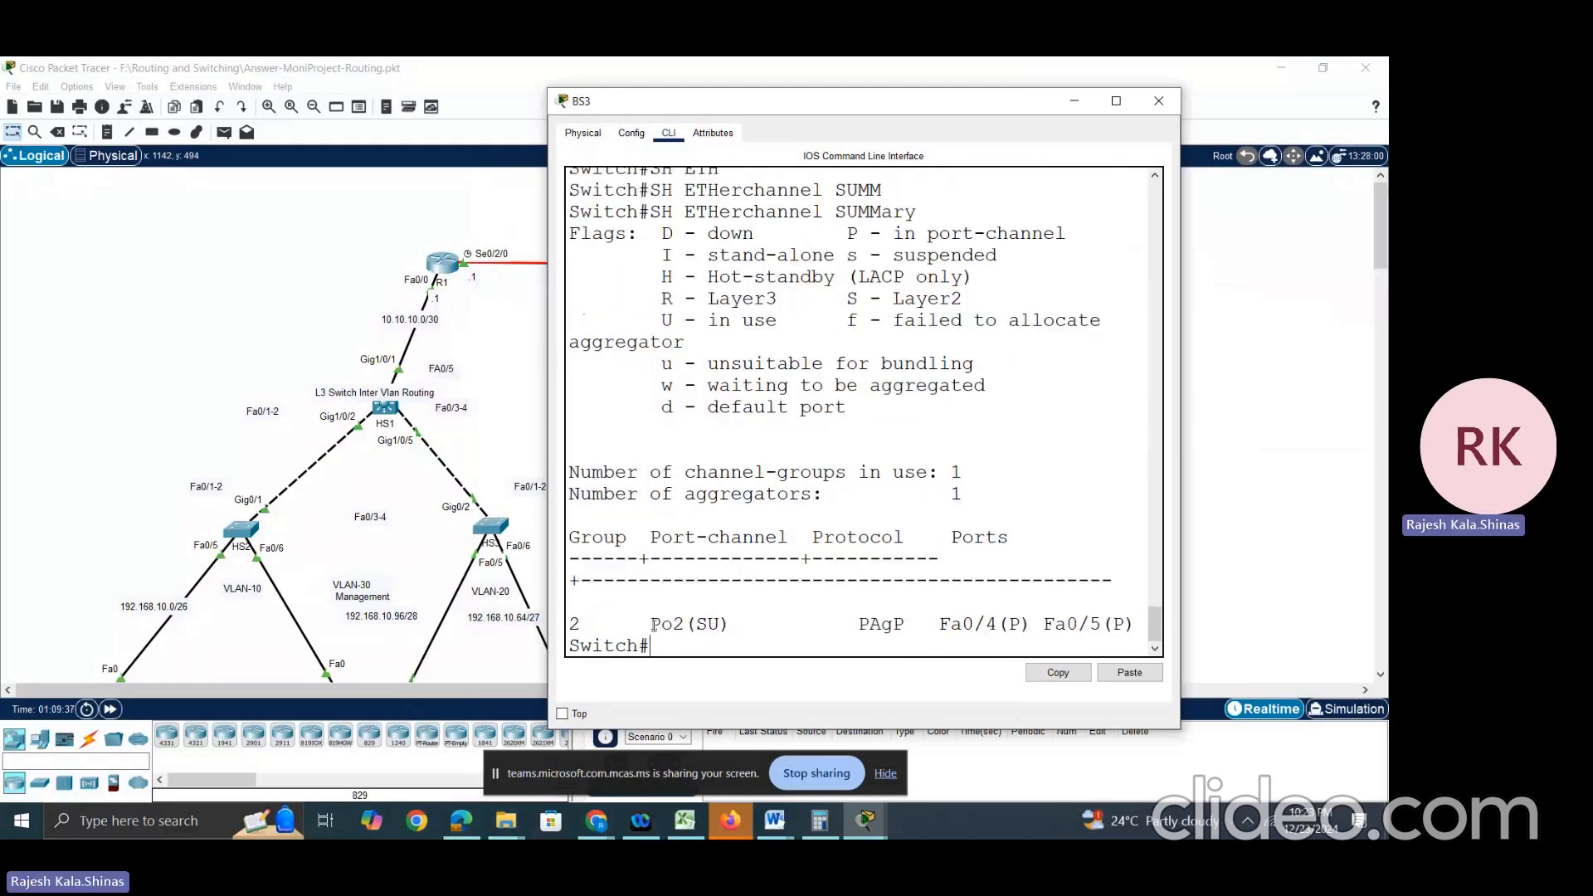
pyautogui.moveTo(650, 624); pyautogui.dragTo(702, 626)
pyautogui.click(1273, 514)
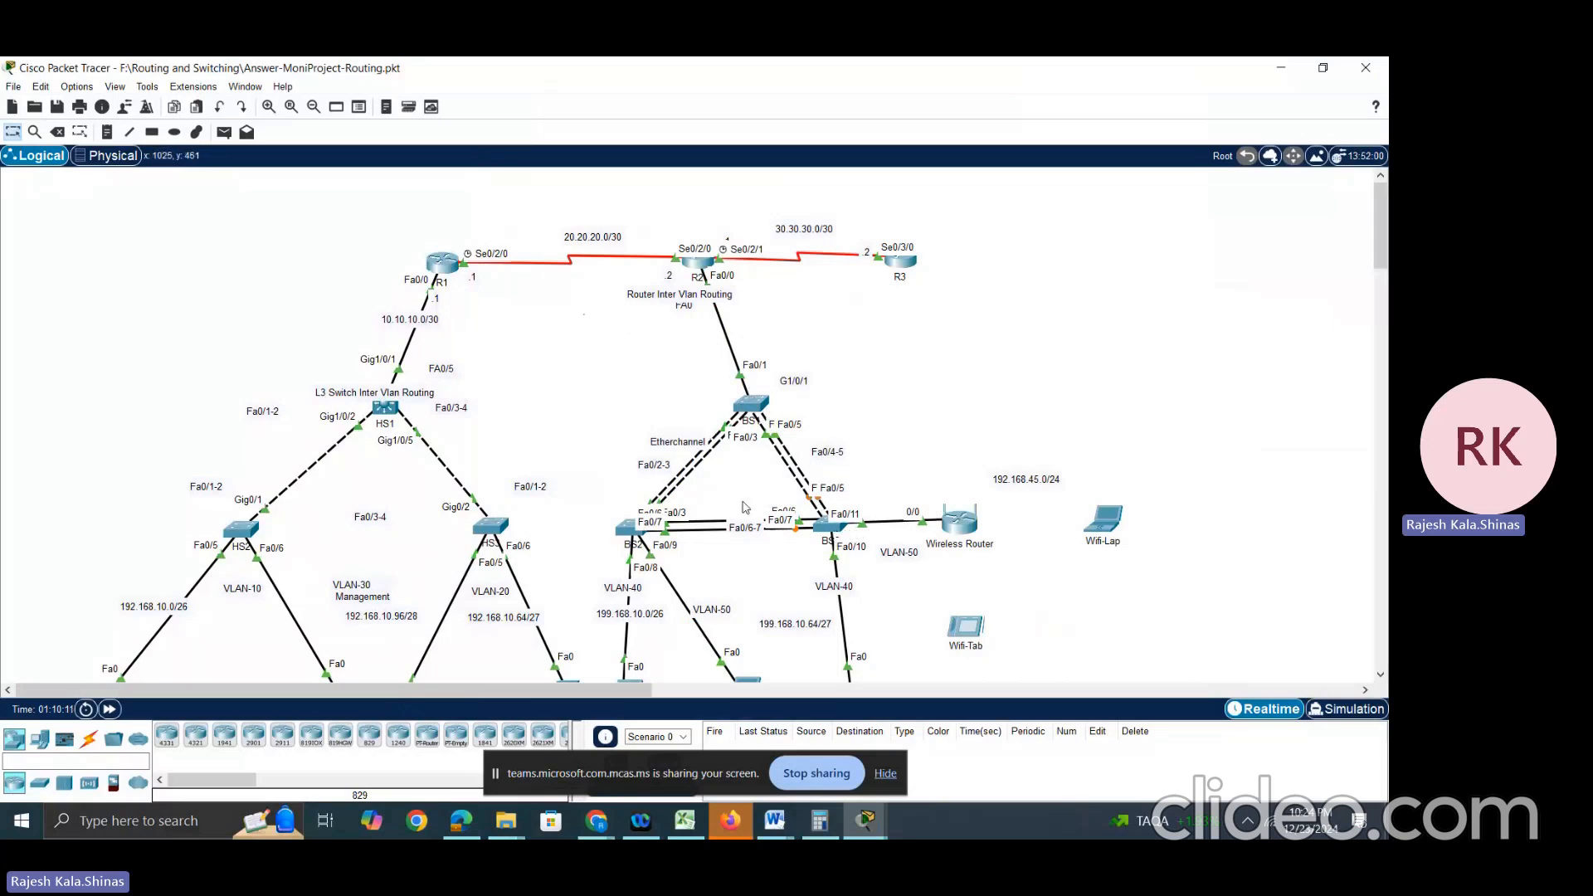
# Step: Reopen switch BS1's command line and enter interface range configuration for FastEthernet 0/4-5
pyautogui.click(753, 405)
pyautogui.press('Return')
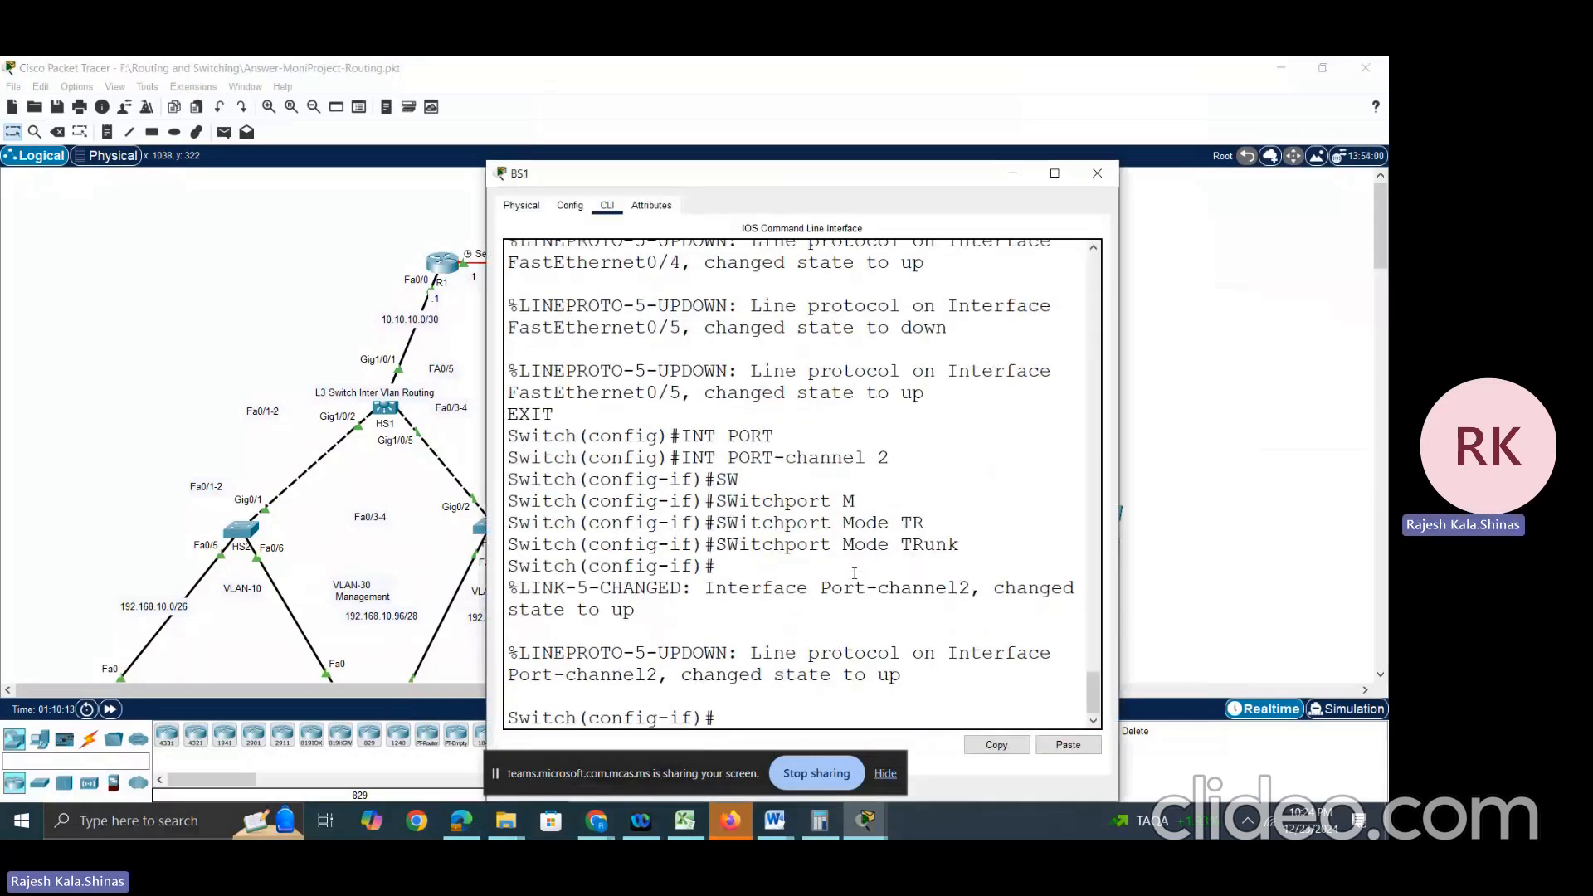
pyautogui.write('EXIT')
pyautogui.press('Return')
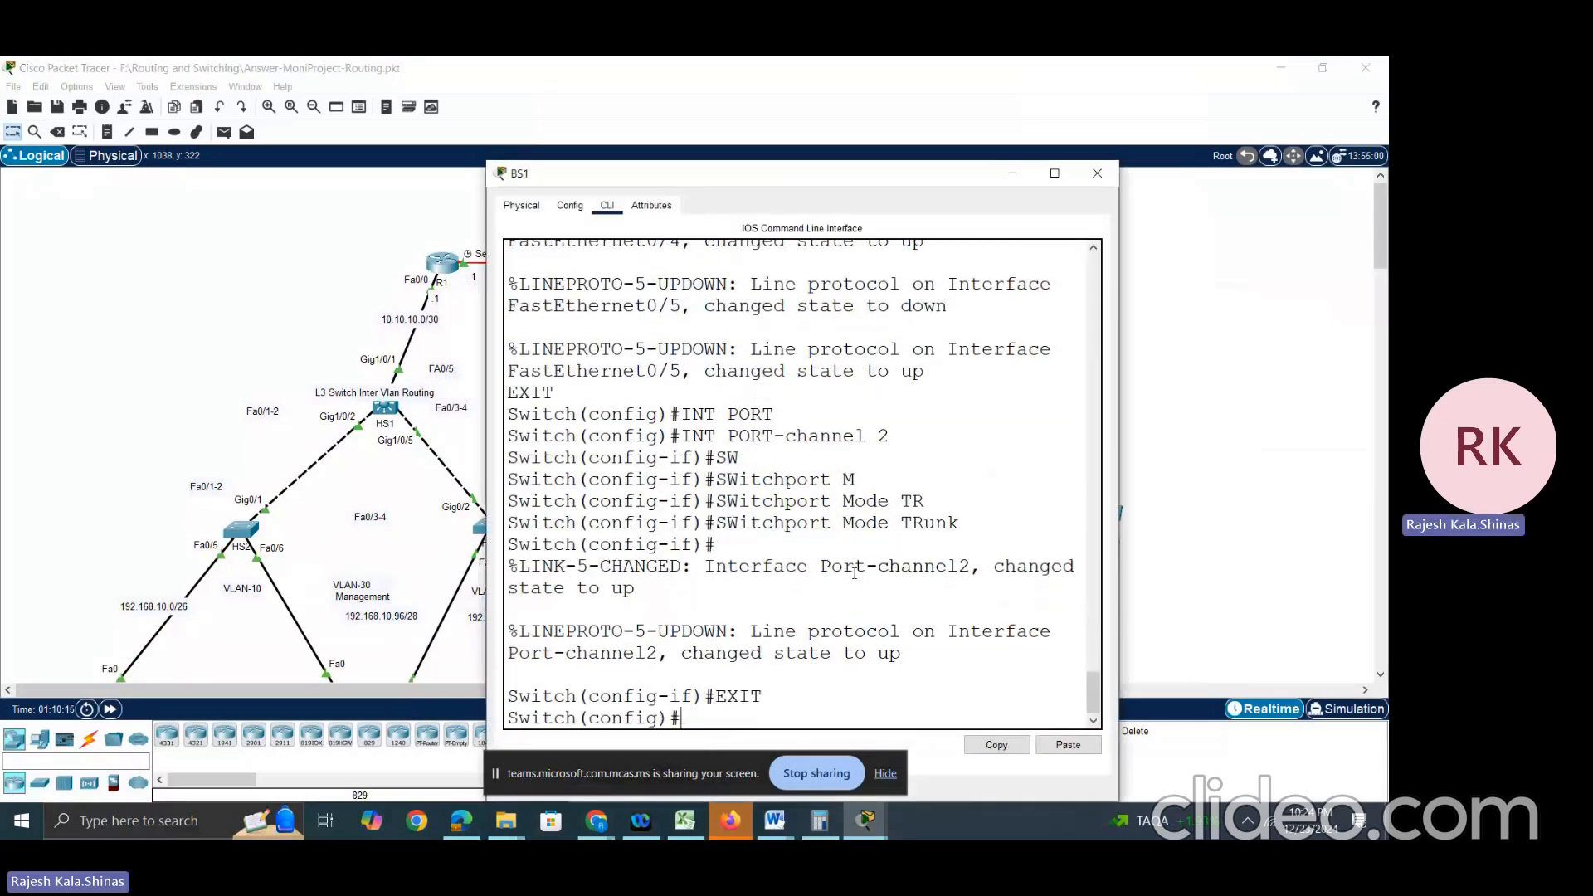
pyautogui.write('INT RAN')
pyautogui.press('Tab')
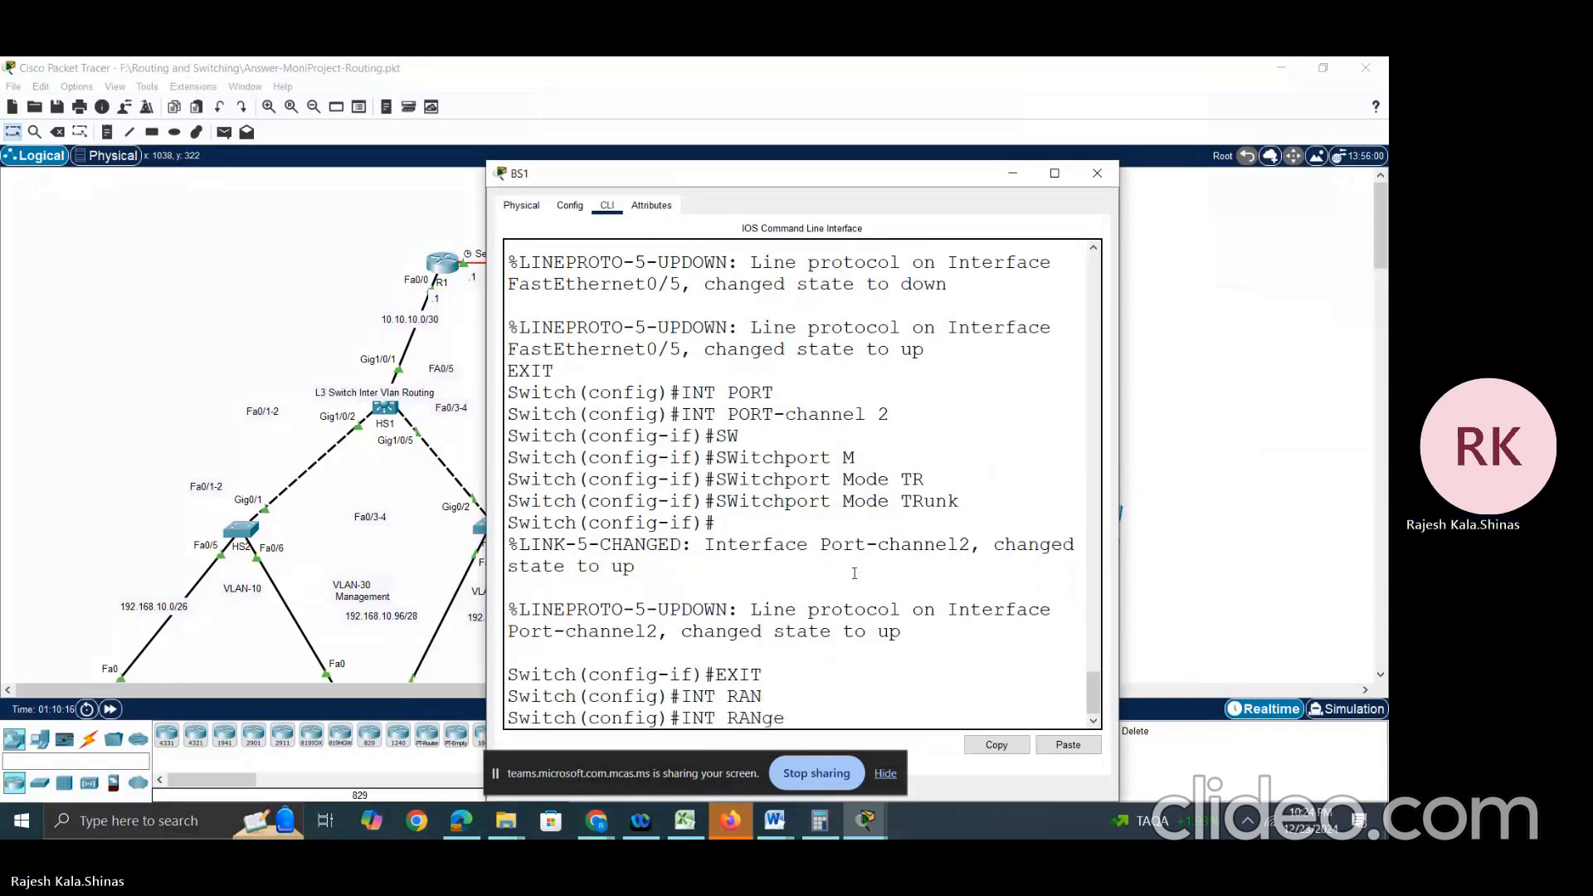
pyautogui.write('FA')
pyautogui.press('Tab')
pyautogui.write('0/')
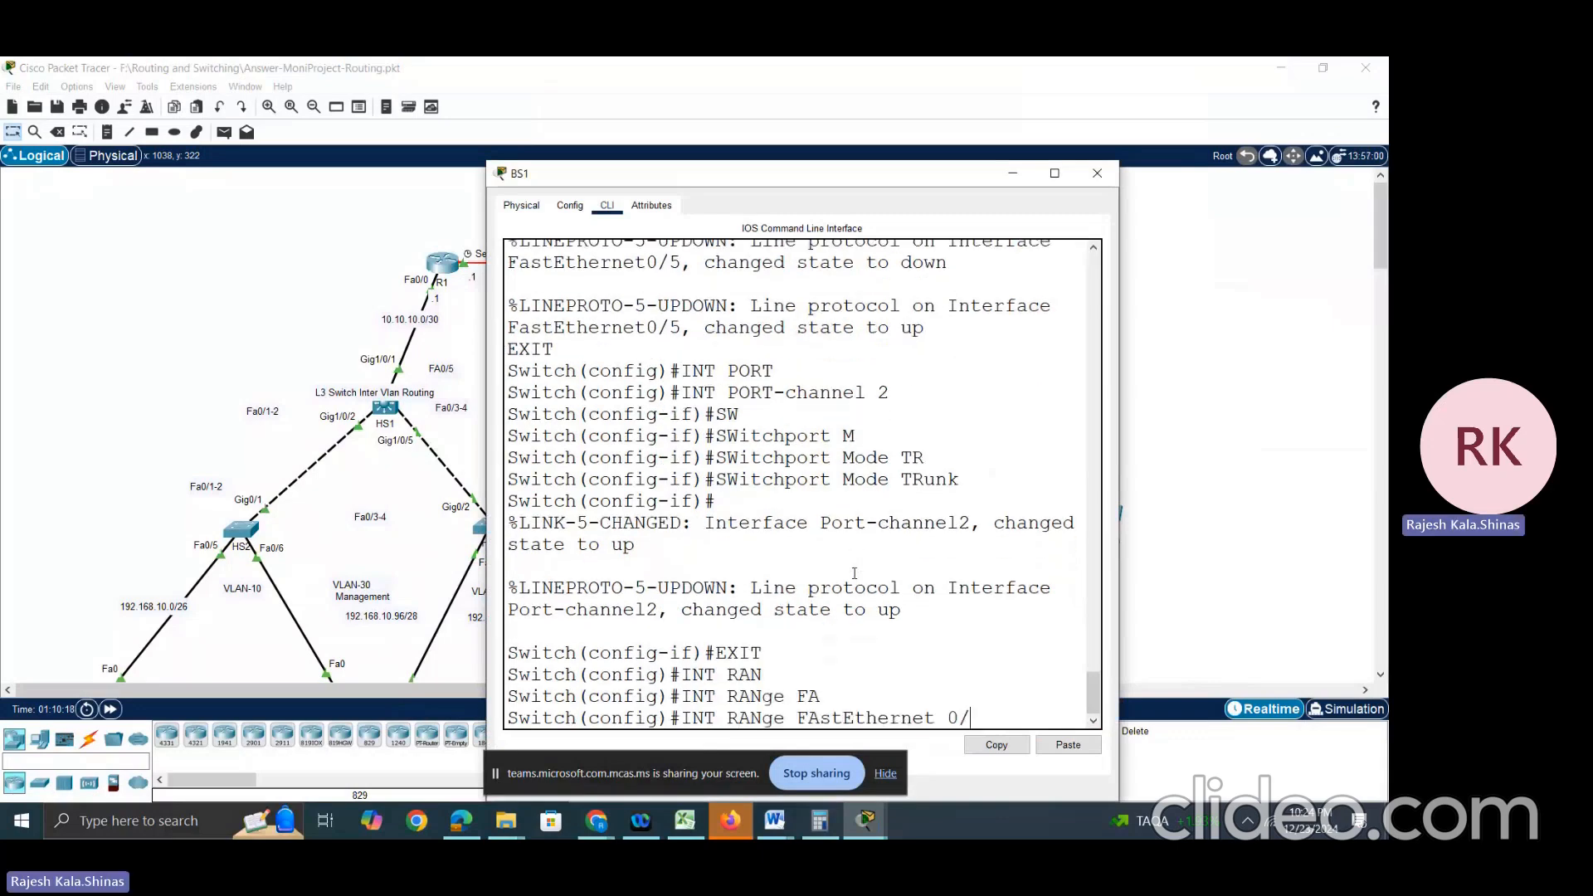
pyautogui.write('4-5')
pyautogui.press('Return')
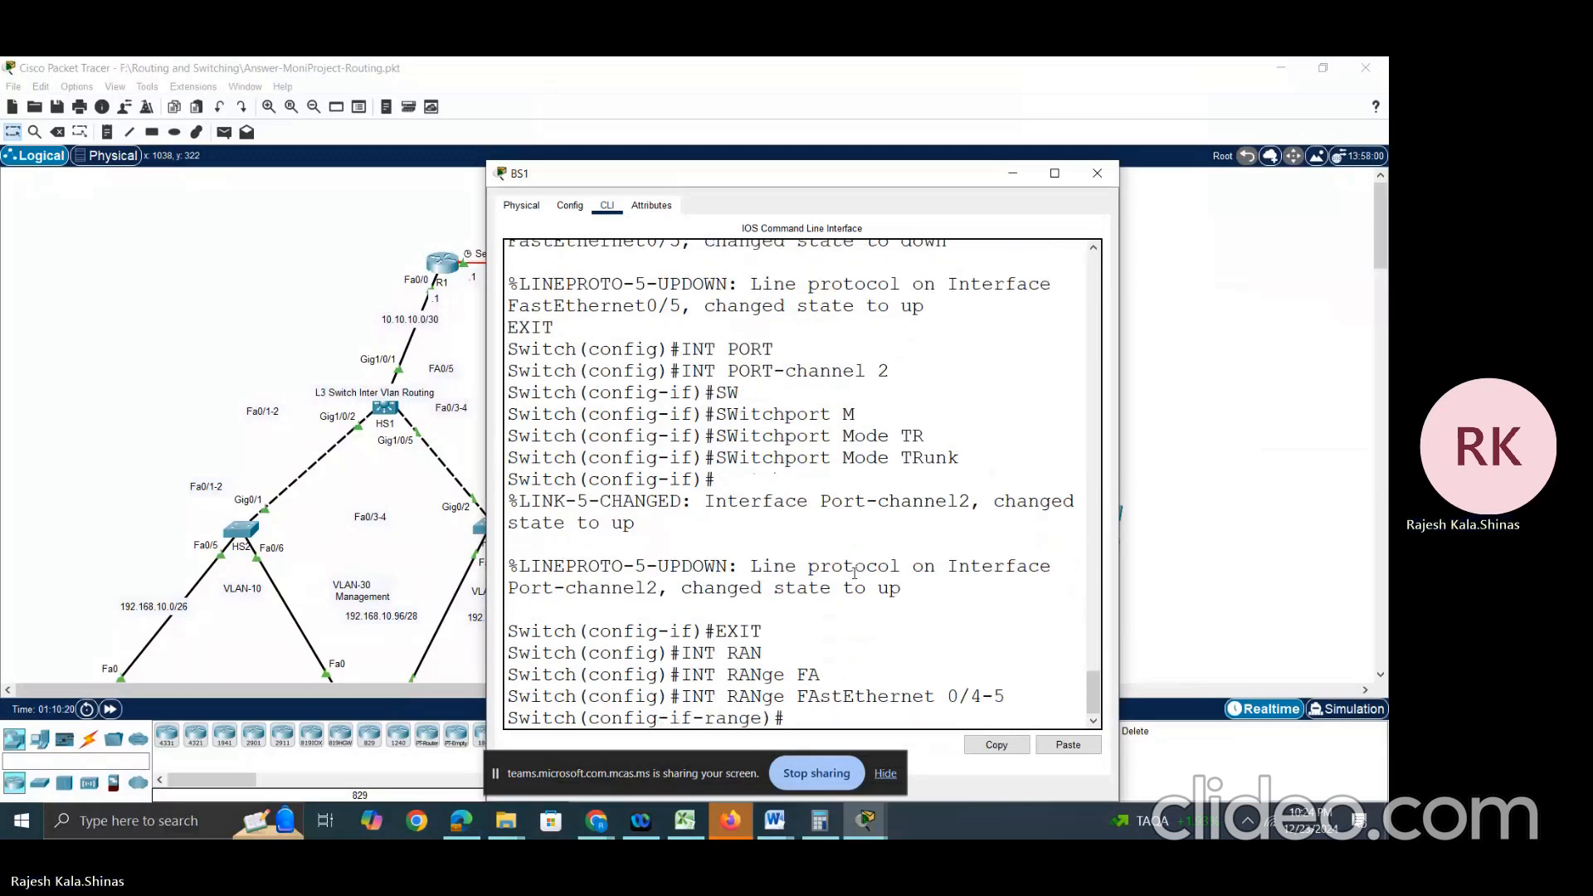
# Step: Set BS1's FastEthernet 0/4-5 range to full duplex and speed 100
pyautogui.write('DUPLE')
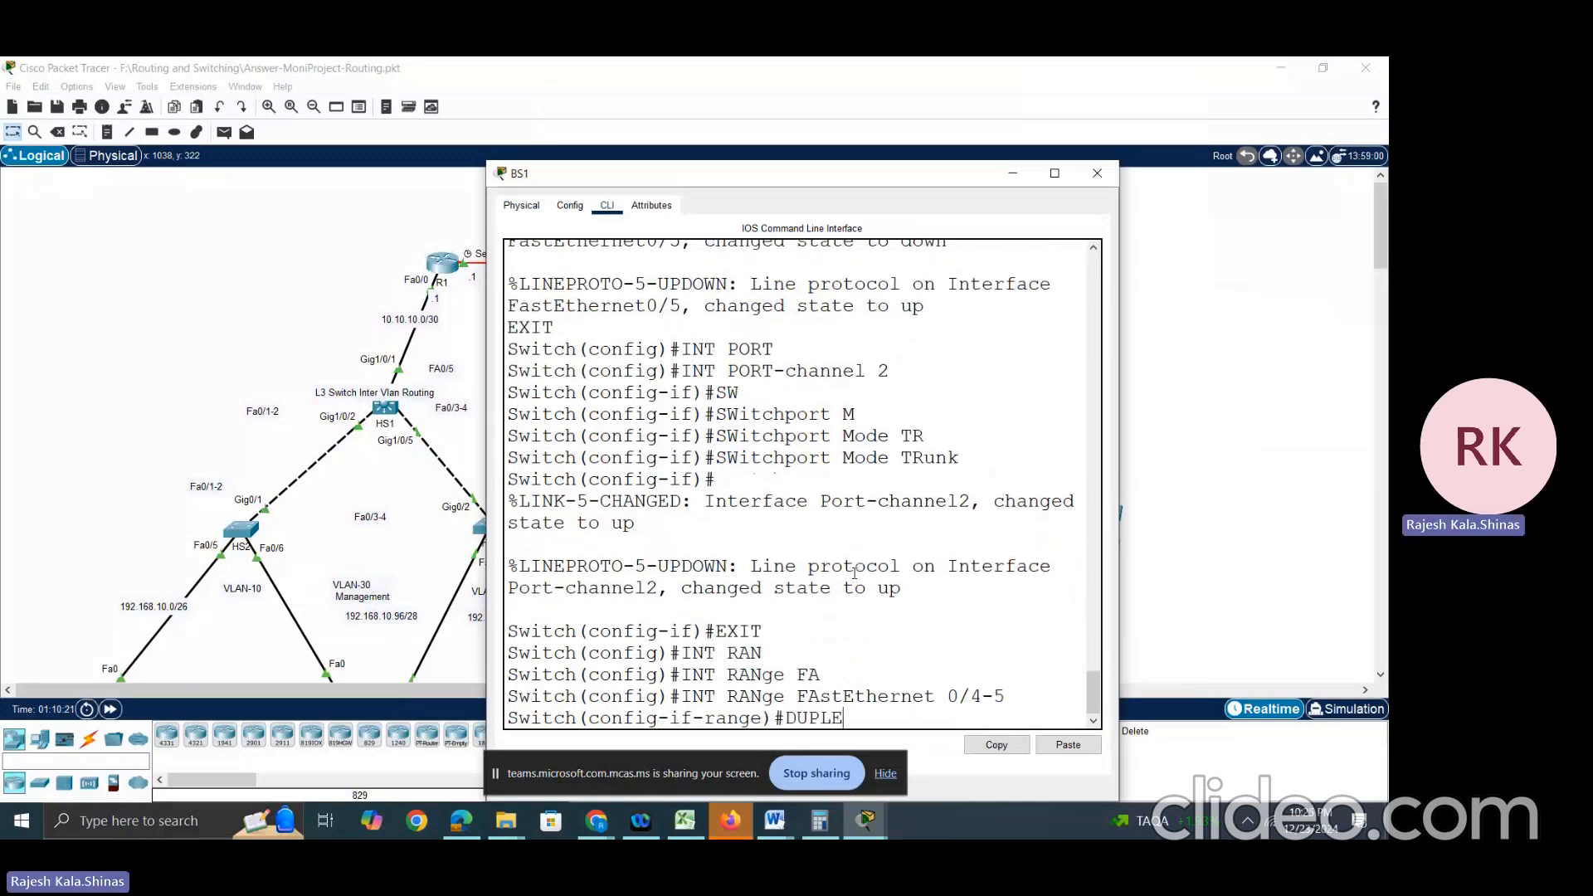
pyautogui.write('X F')
pyautogui.press('BackSpace')
pyautogui.write('ULL')
pyautogui.press('Return')
pyautogui.write('SPE')
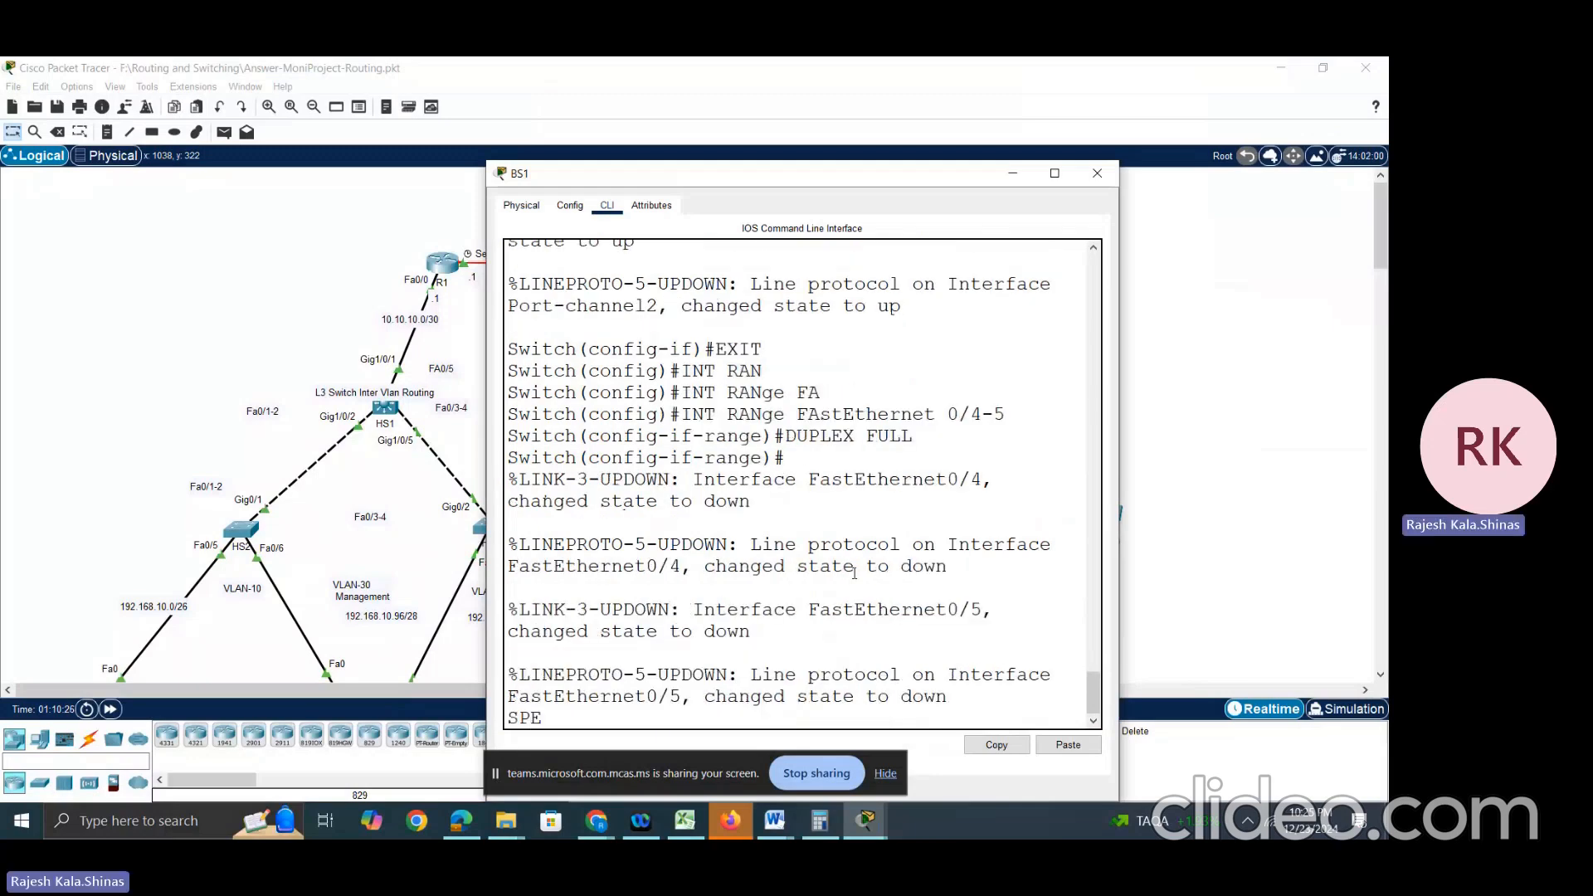
pyautogui.write('ED 100')
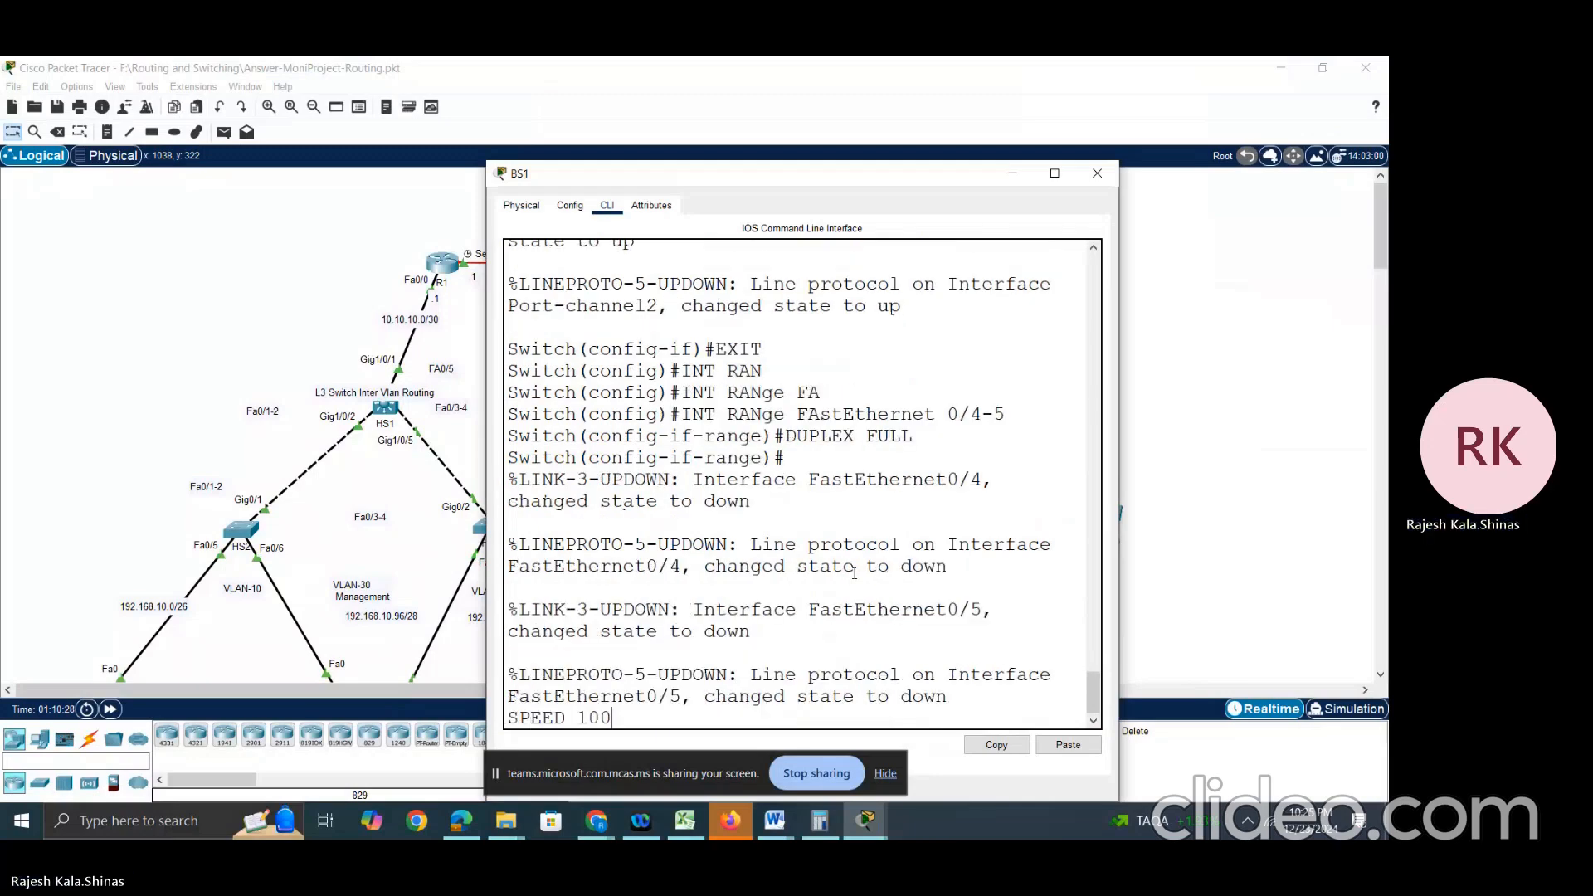
pyautogui.press('Return')
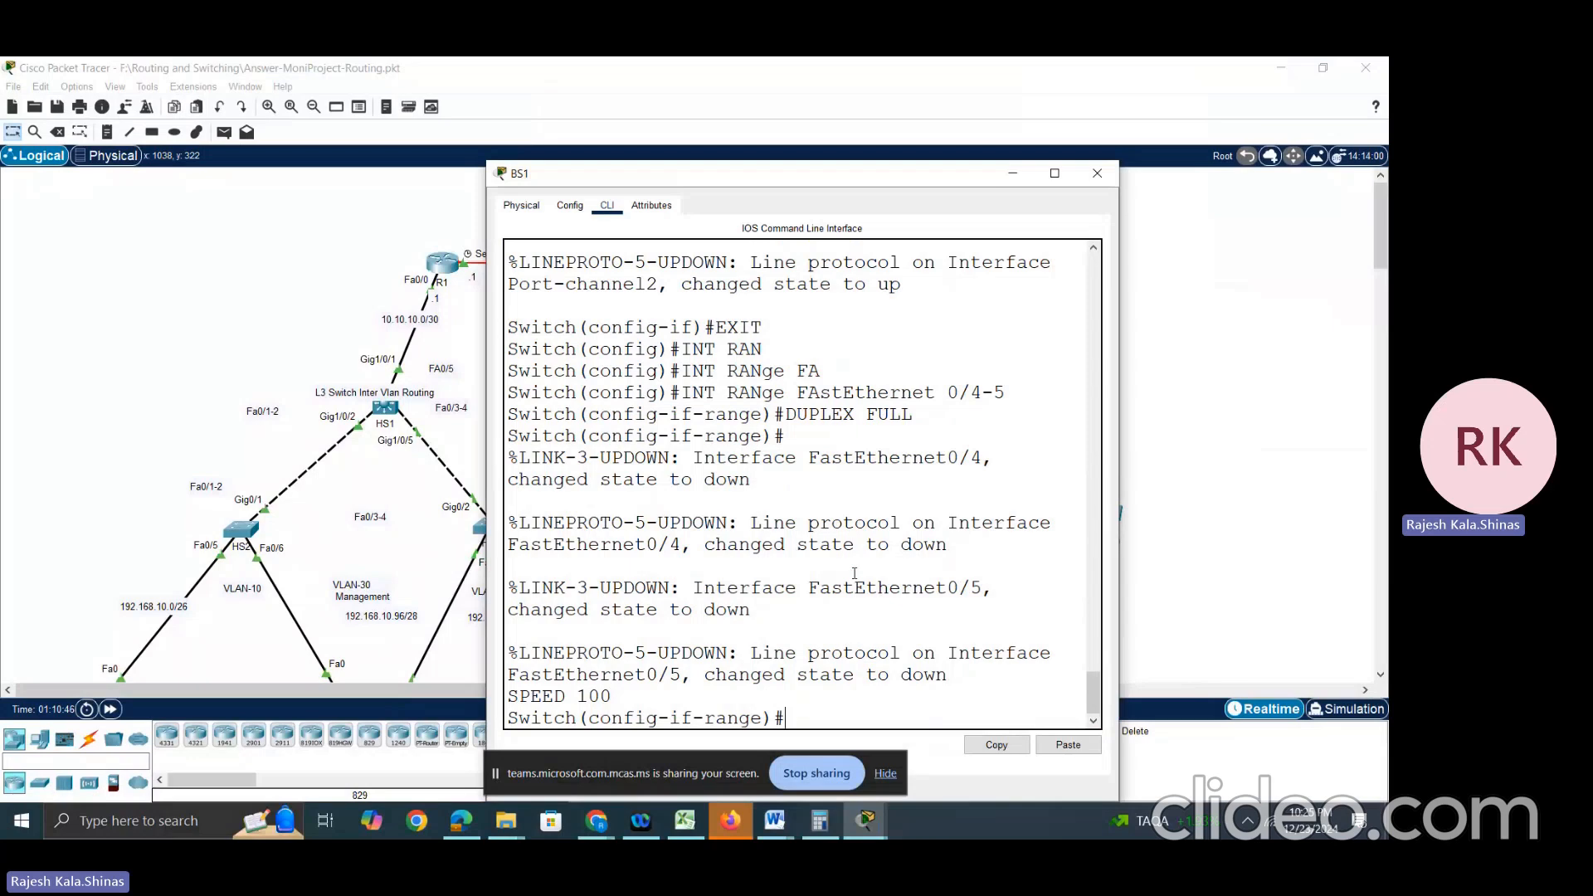
# Step: Apply switchport nonegotiate to BS1's FastEthernet 0/4-5 range and return to the topology
pyautogui.write('SWITCHPORT NONE')
pyautogui.press('Tab')
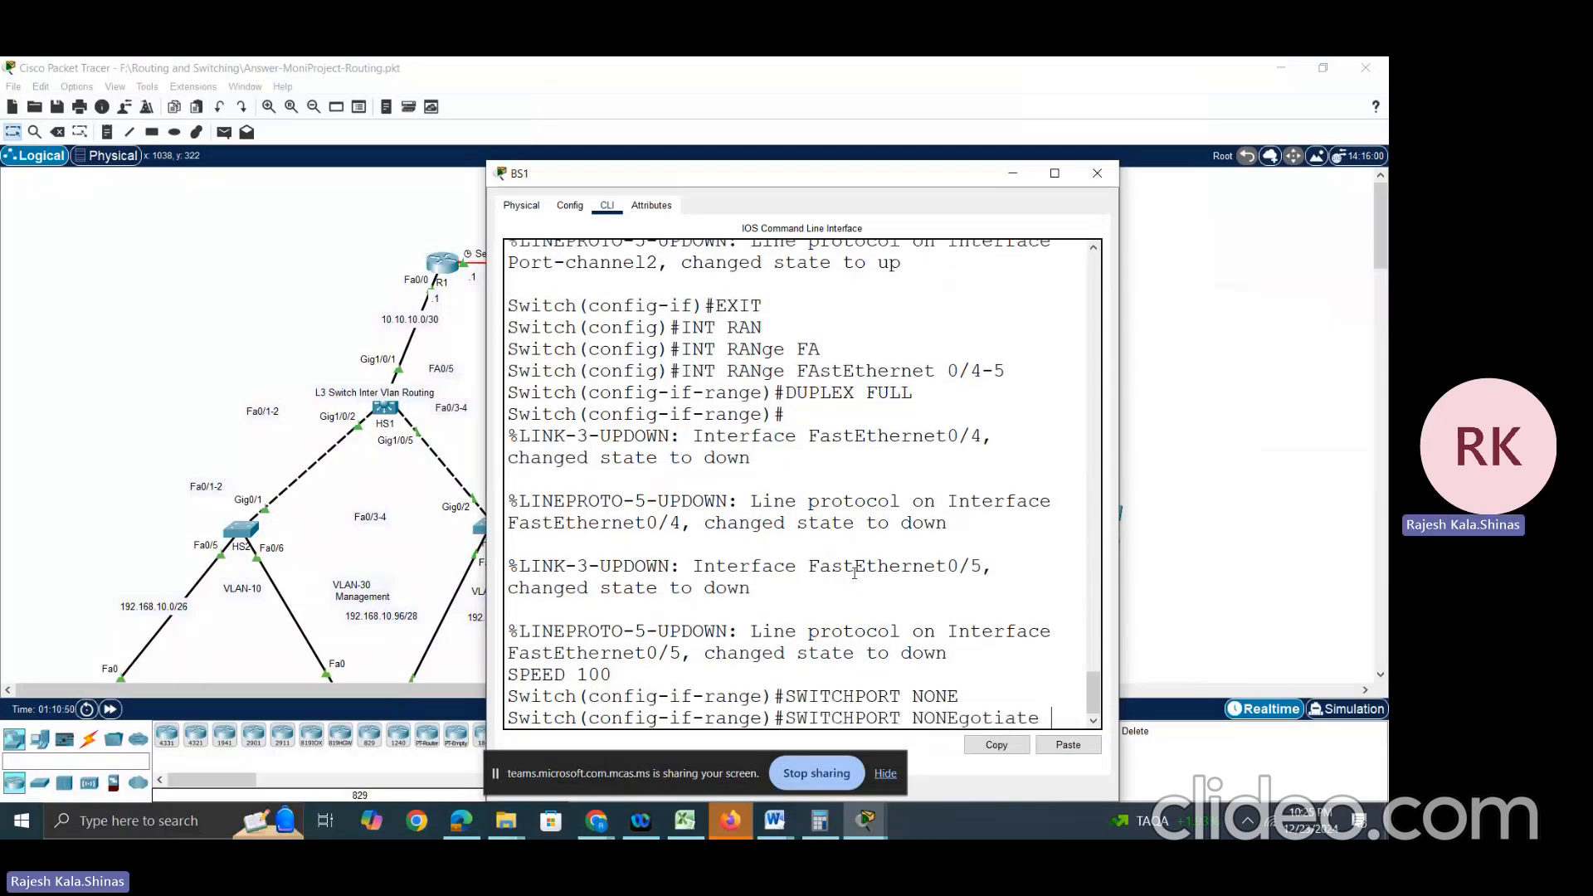
pyautogui.press('Return')
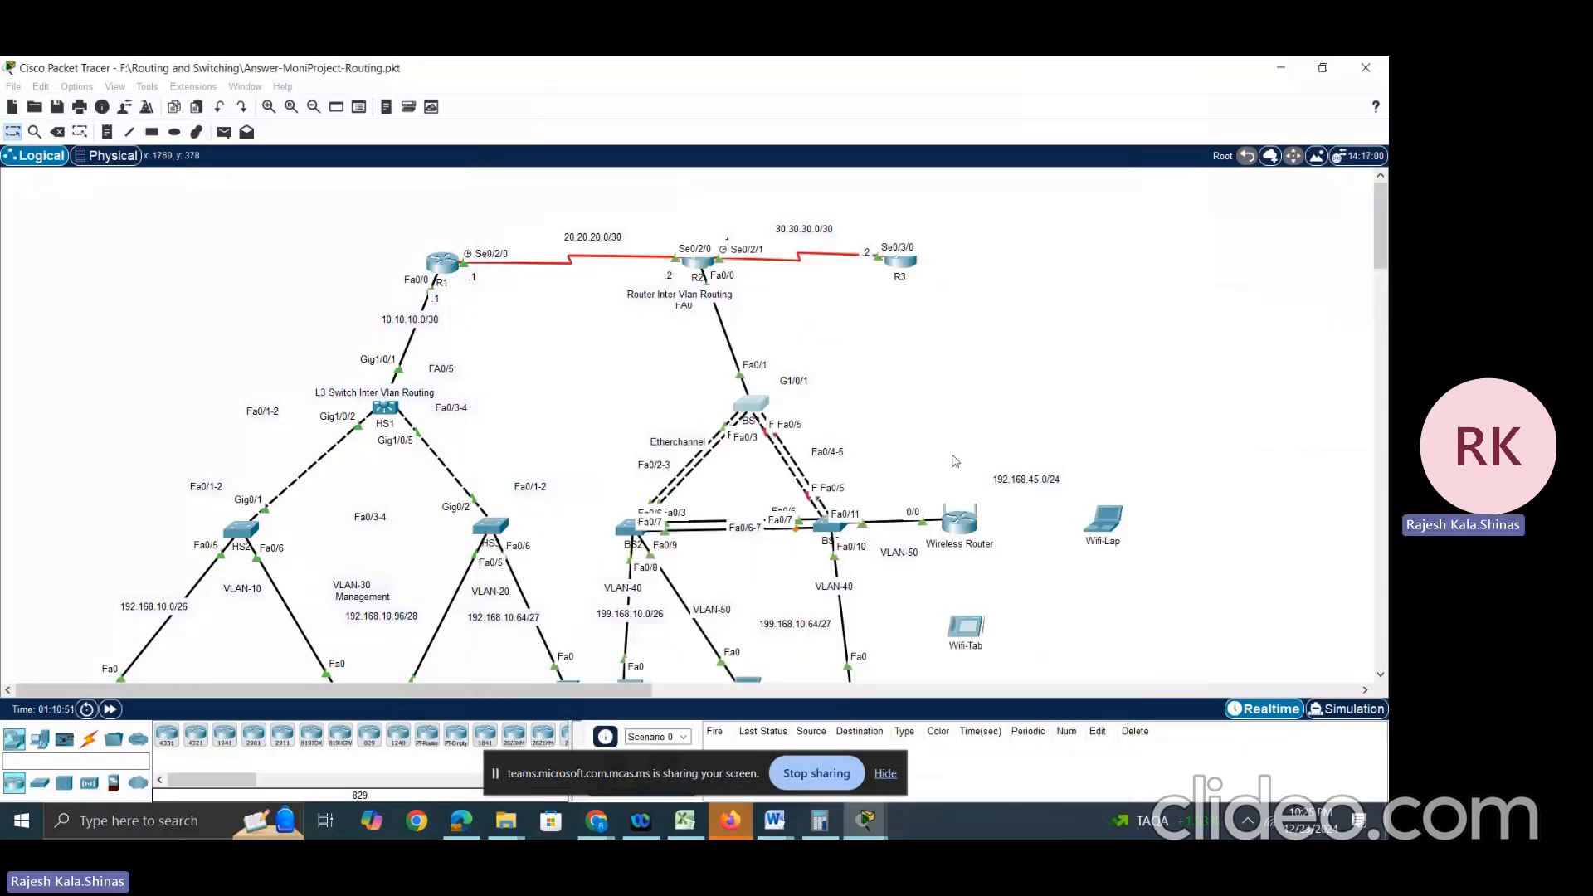
# Step: Reopen switch BS3's command line and enter interface range FastEthernet 0/4-5 from global configuration mode
pyautogui.click(821, 528)
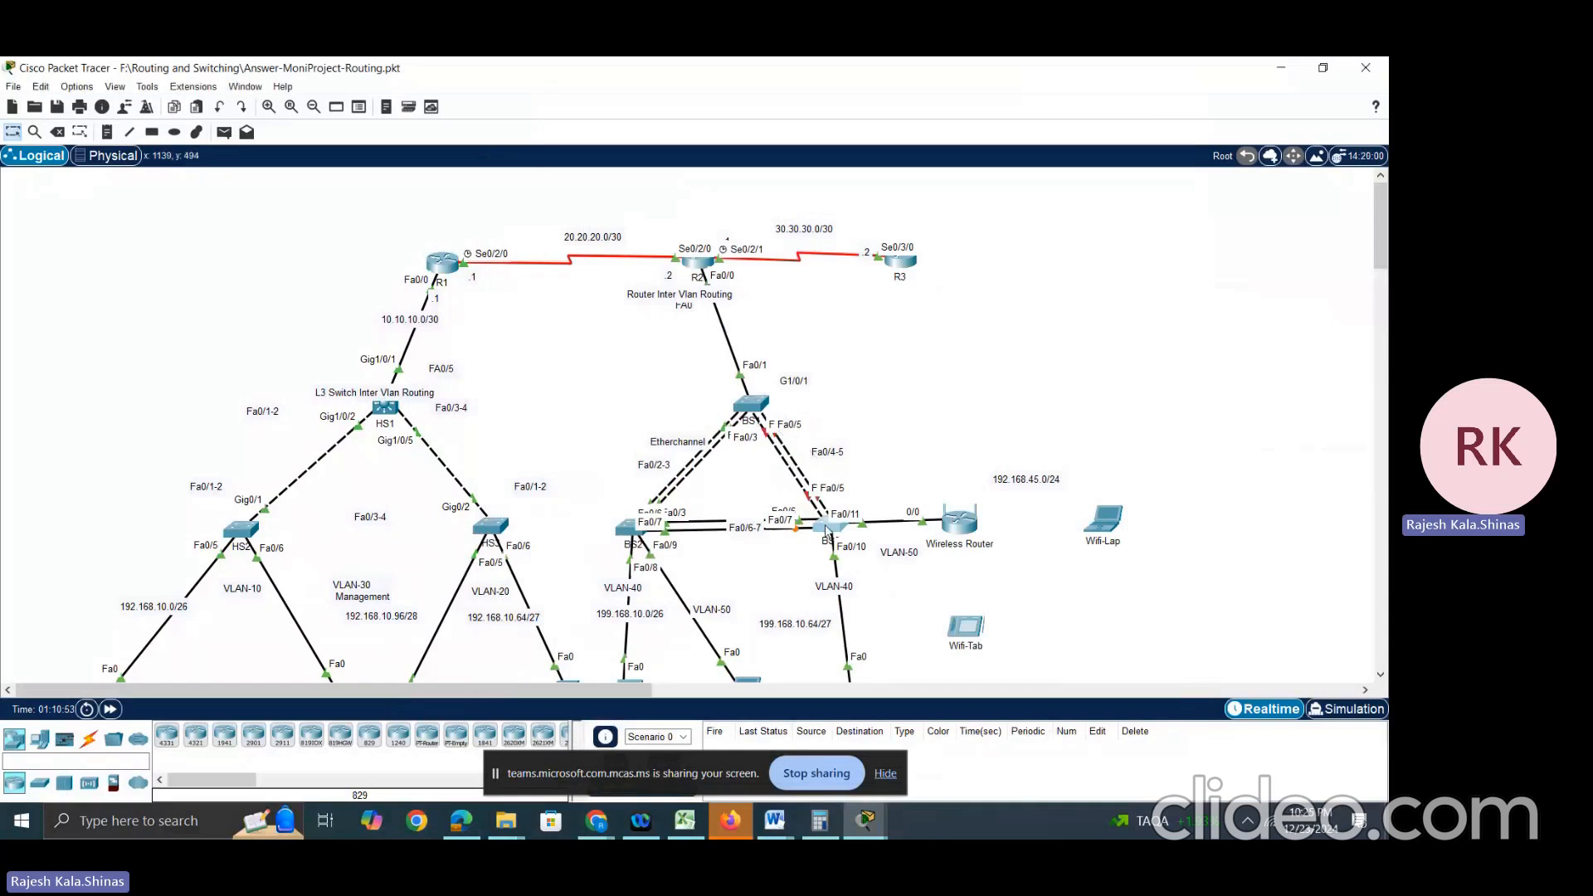
pyautogui.click(826, 526)
pyautogui.press('Return')
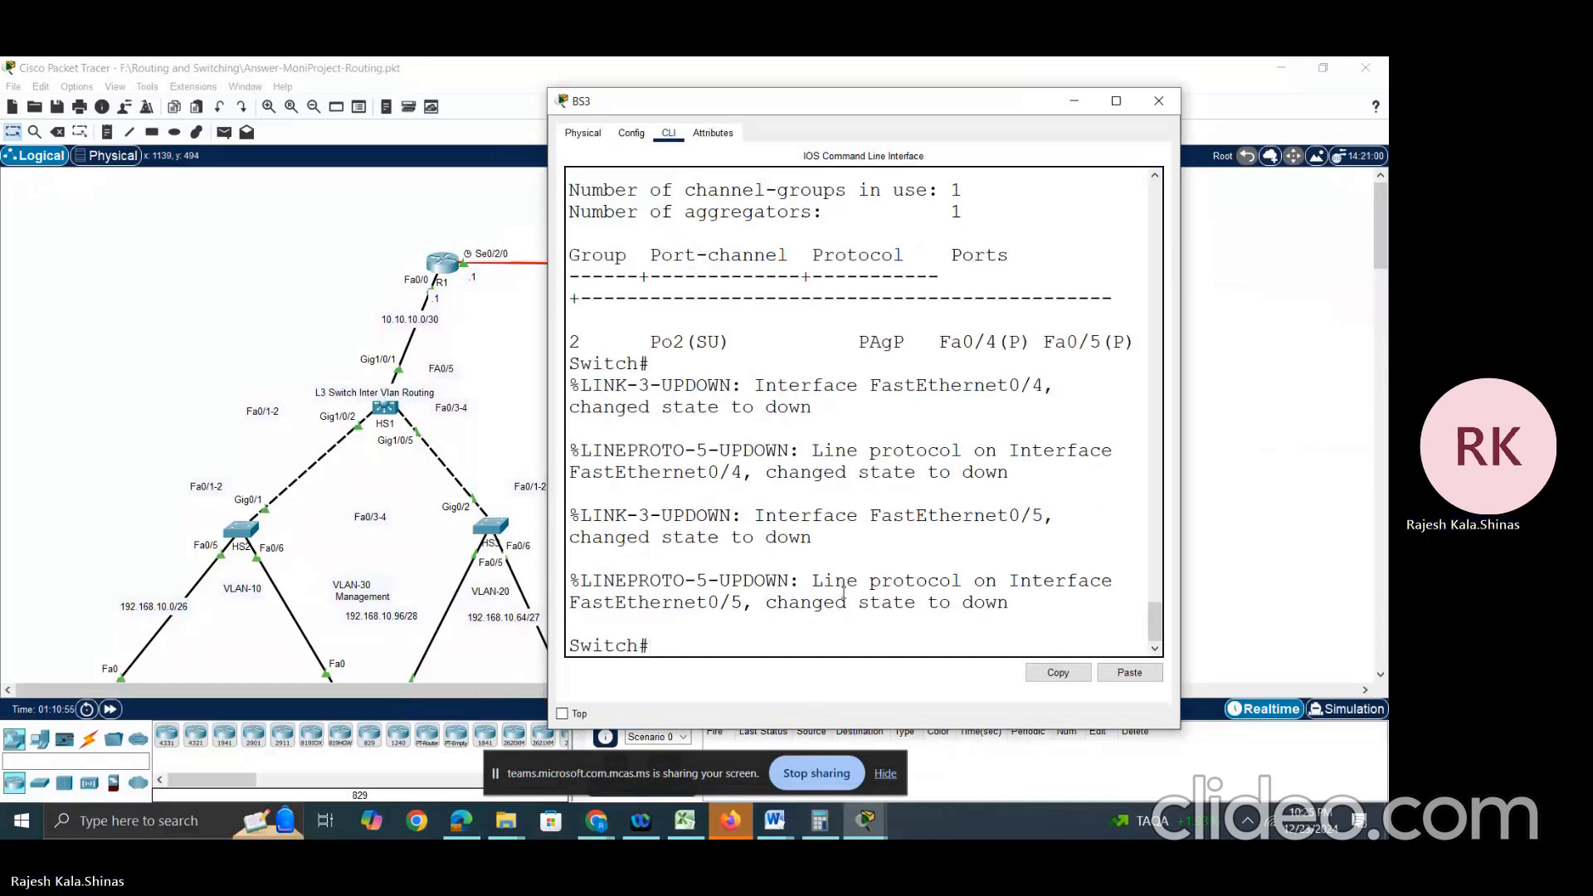
pyautogui.write('CONF T')
pyautogui.press('Return')
pyautogui.write('INT RA')
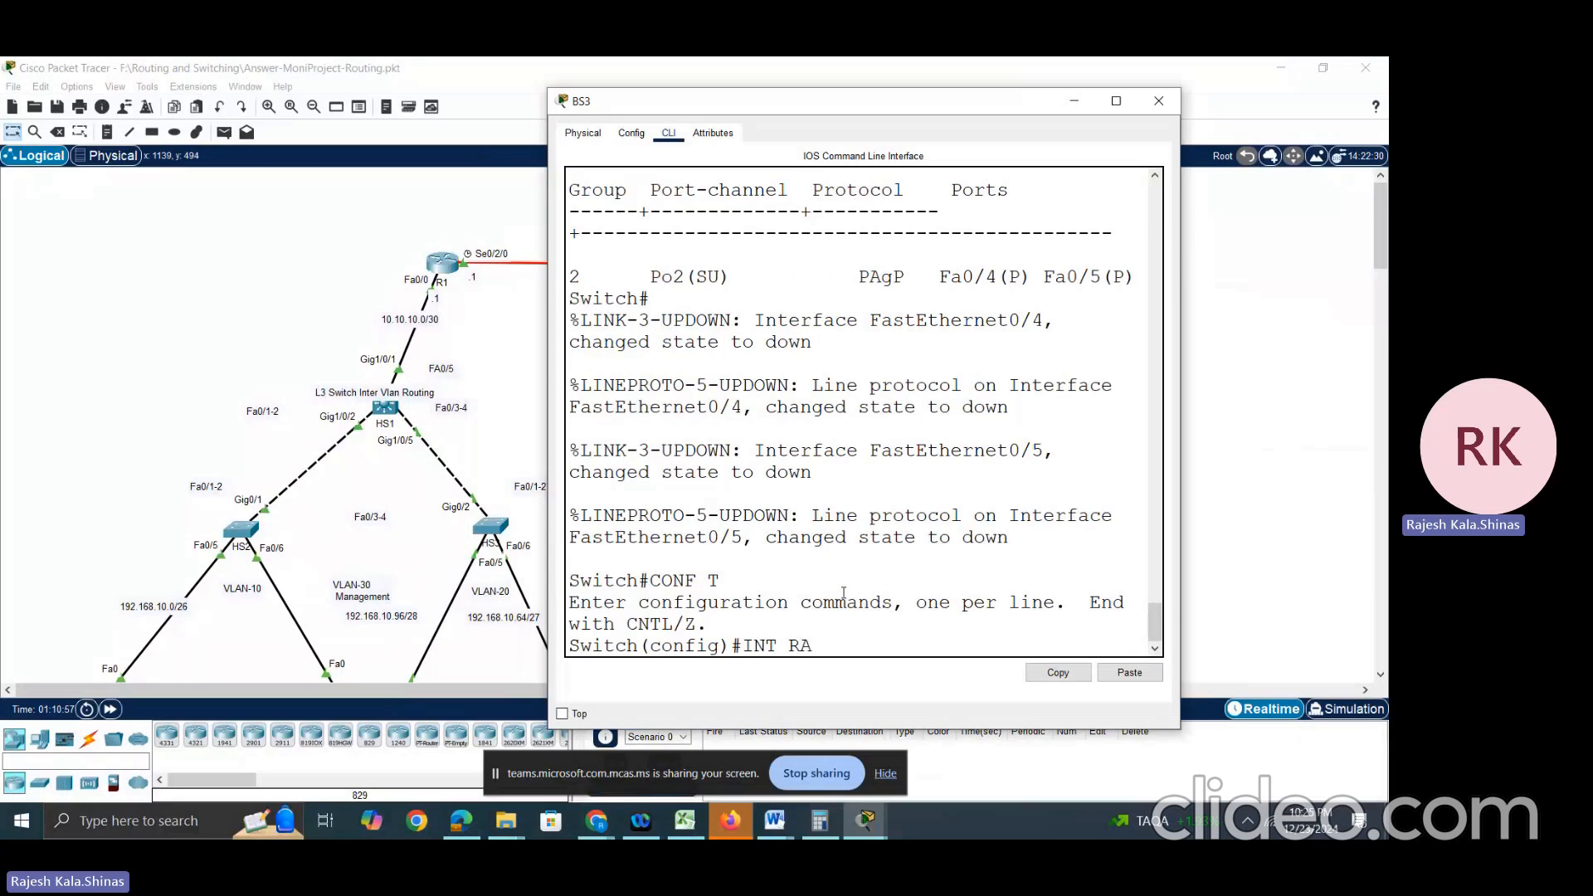
pyautogui.press('Tab')
pyautogui.write('F')
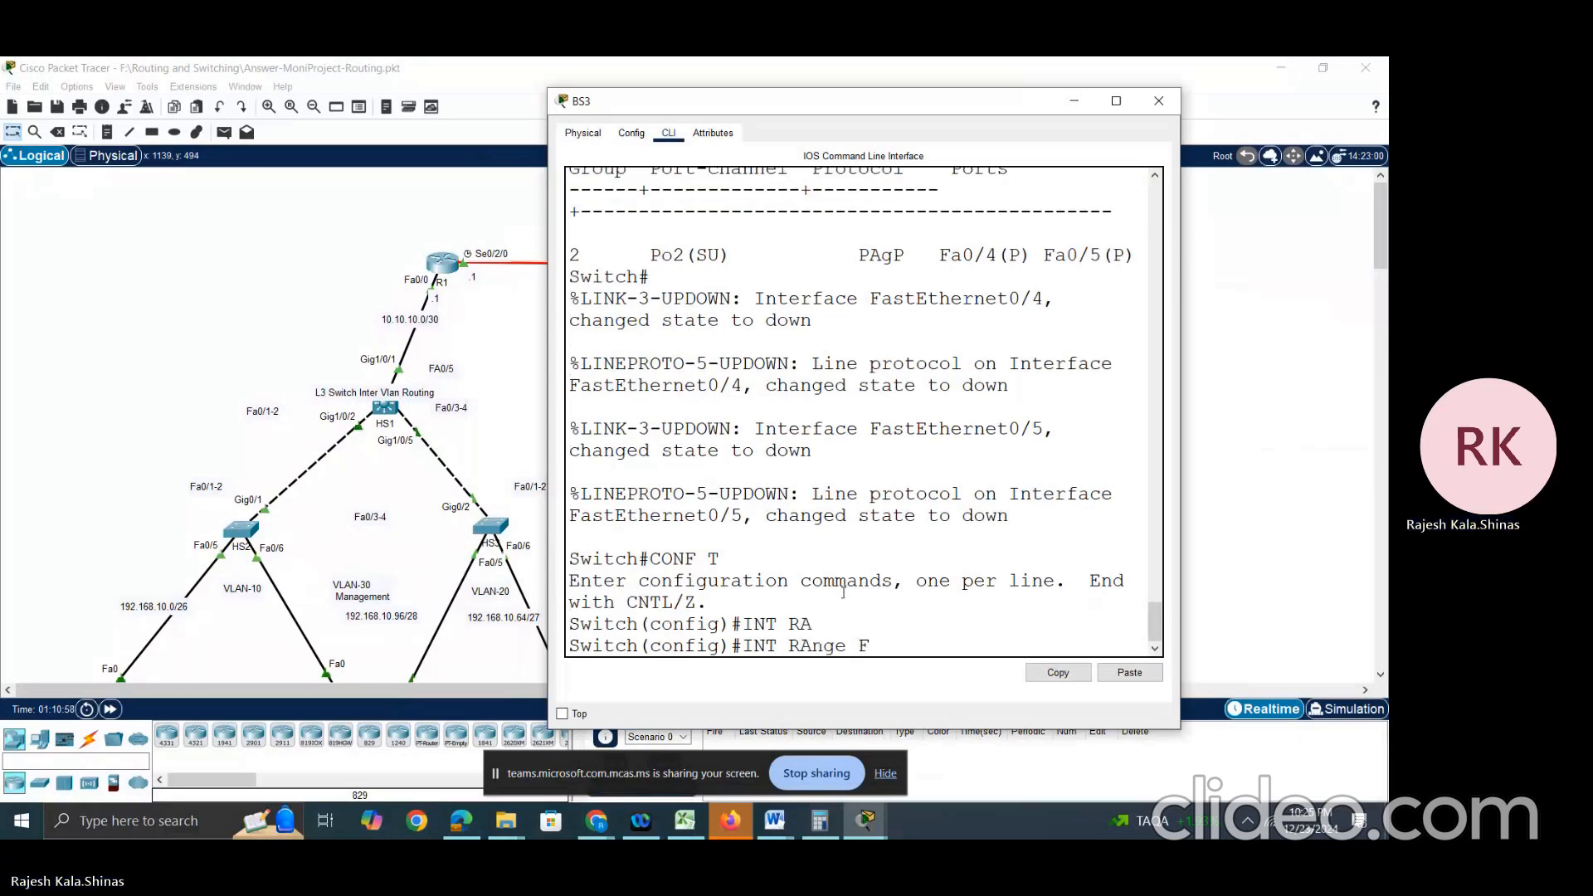
pyautogui.press('Tab')
pyautogui.write('0/')
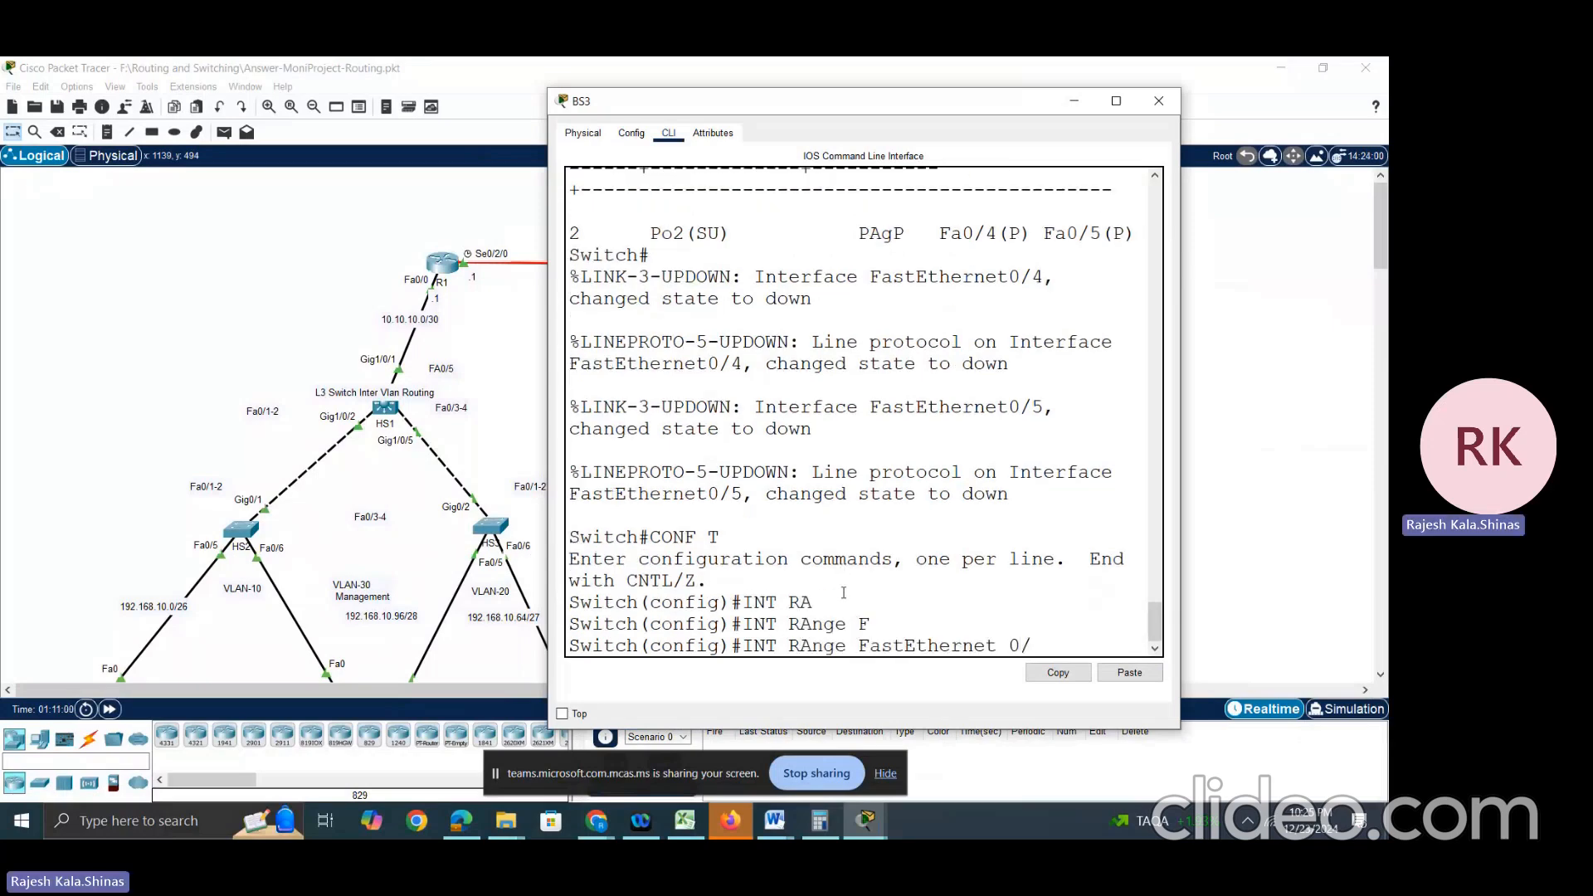
pyautogui.write('4-5')
pyautogui.press('Return')
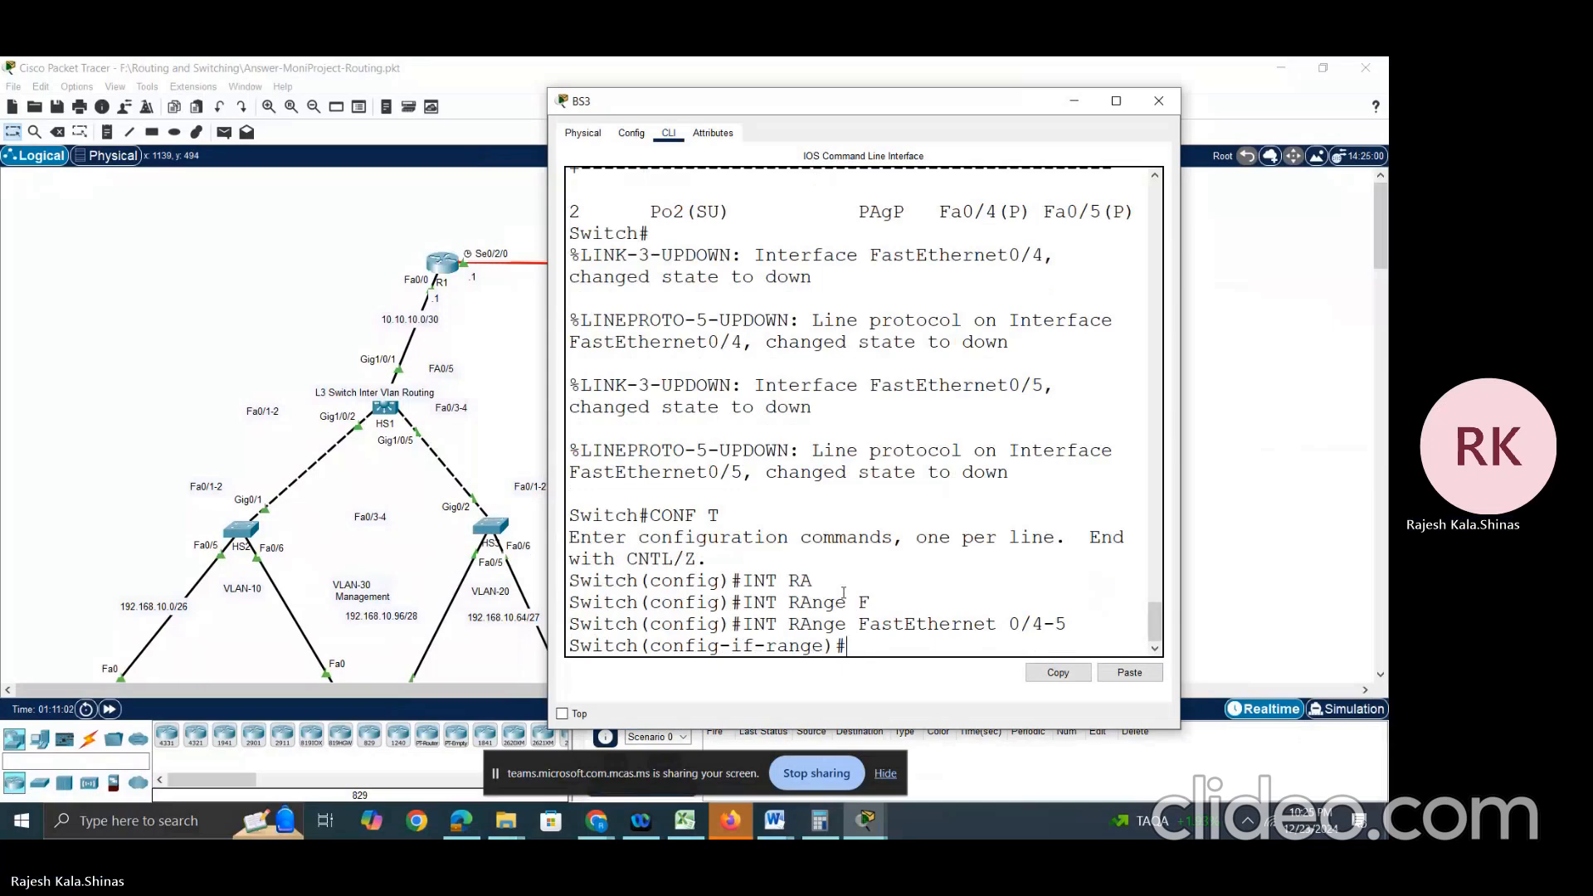
# Step: Set BS3's FastEthernet 0/4-5 range to full duplex
pyautogui.write('DUPLE')
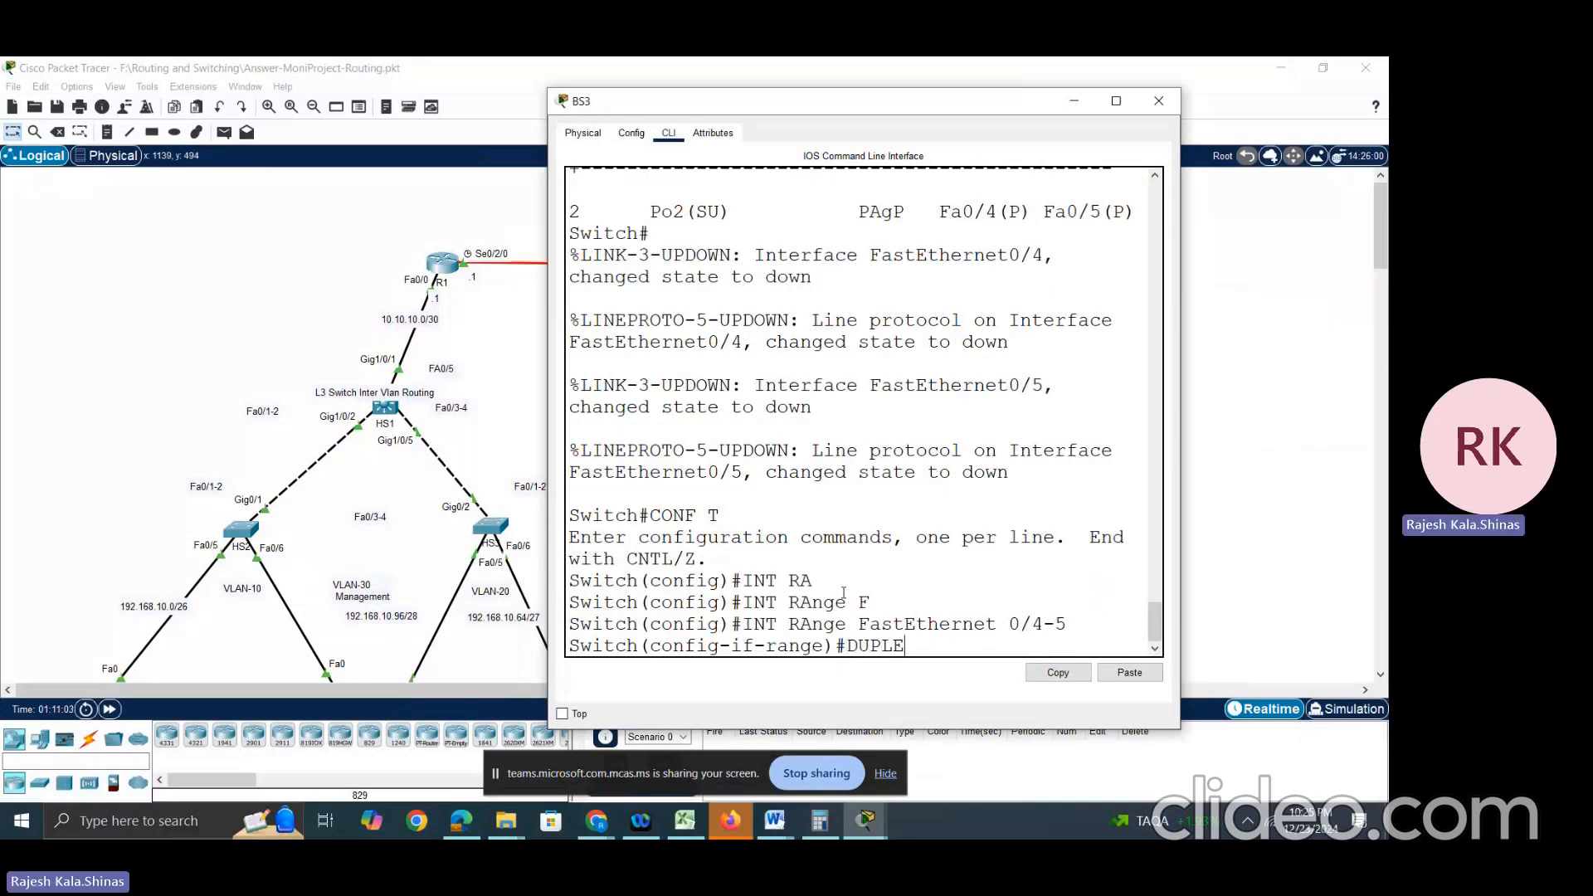
pyautogui.write('X FULL')
pyautogui.press('Return')
pyautogui.write('SPEE')
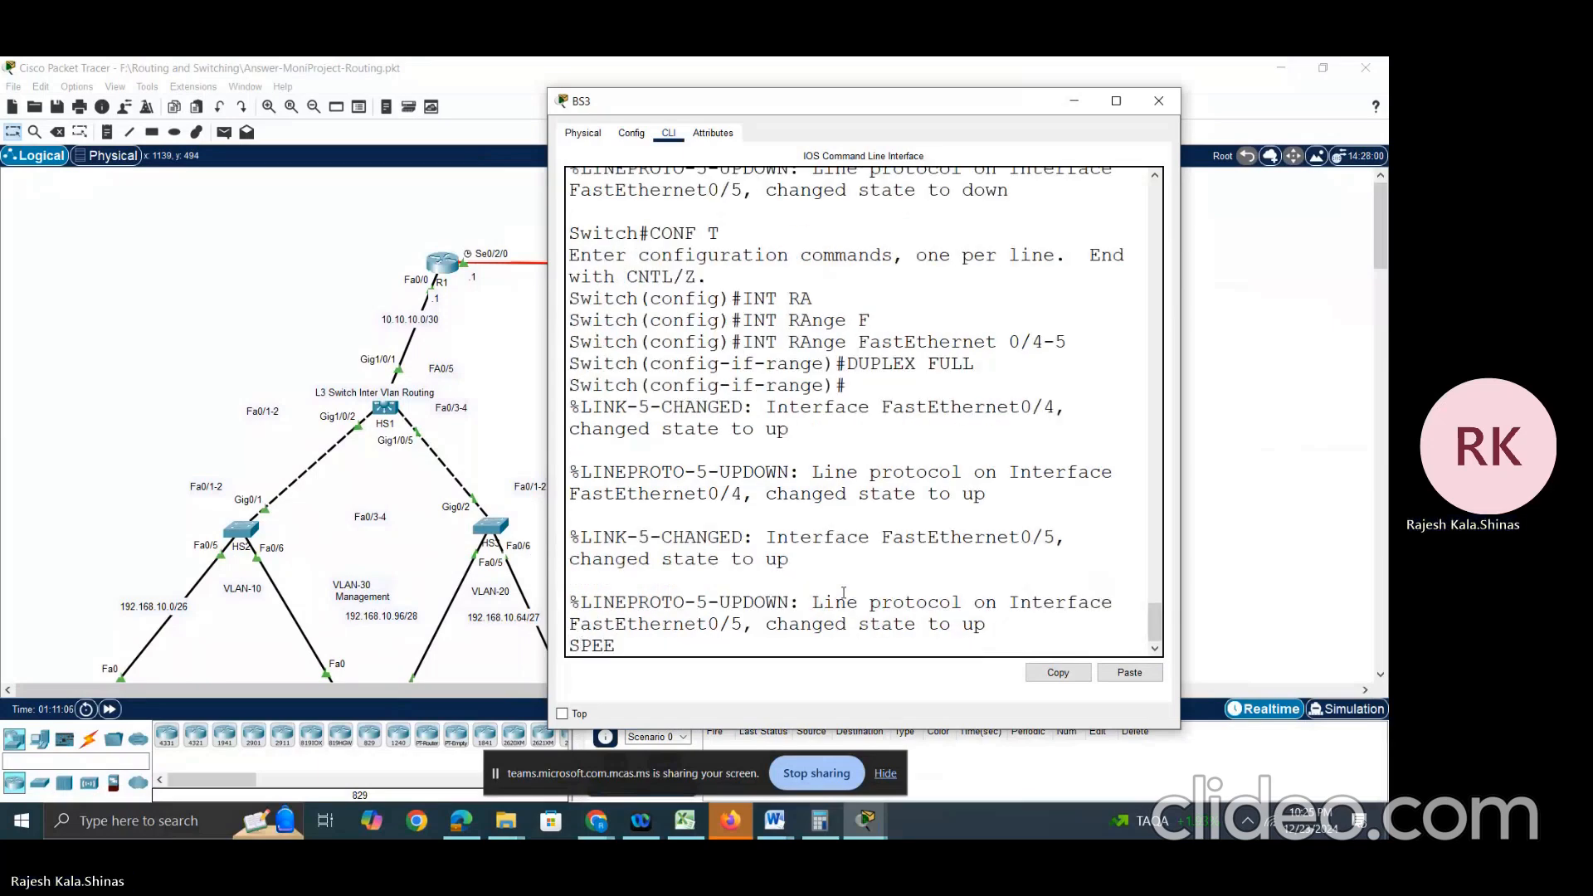
pyautogui.press('BackSpace')
pyautogui.press('BackSpace')
pyautogui.press('BackSpace')
pyautogui.press('BackSpace')
pyautogui.press('Return')
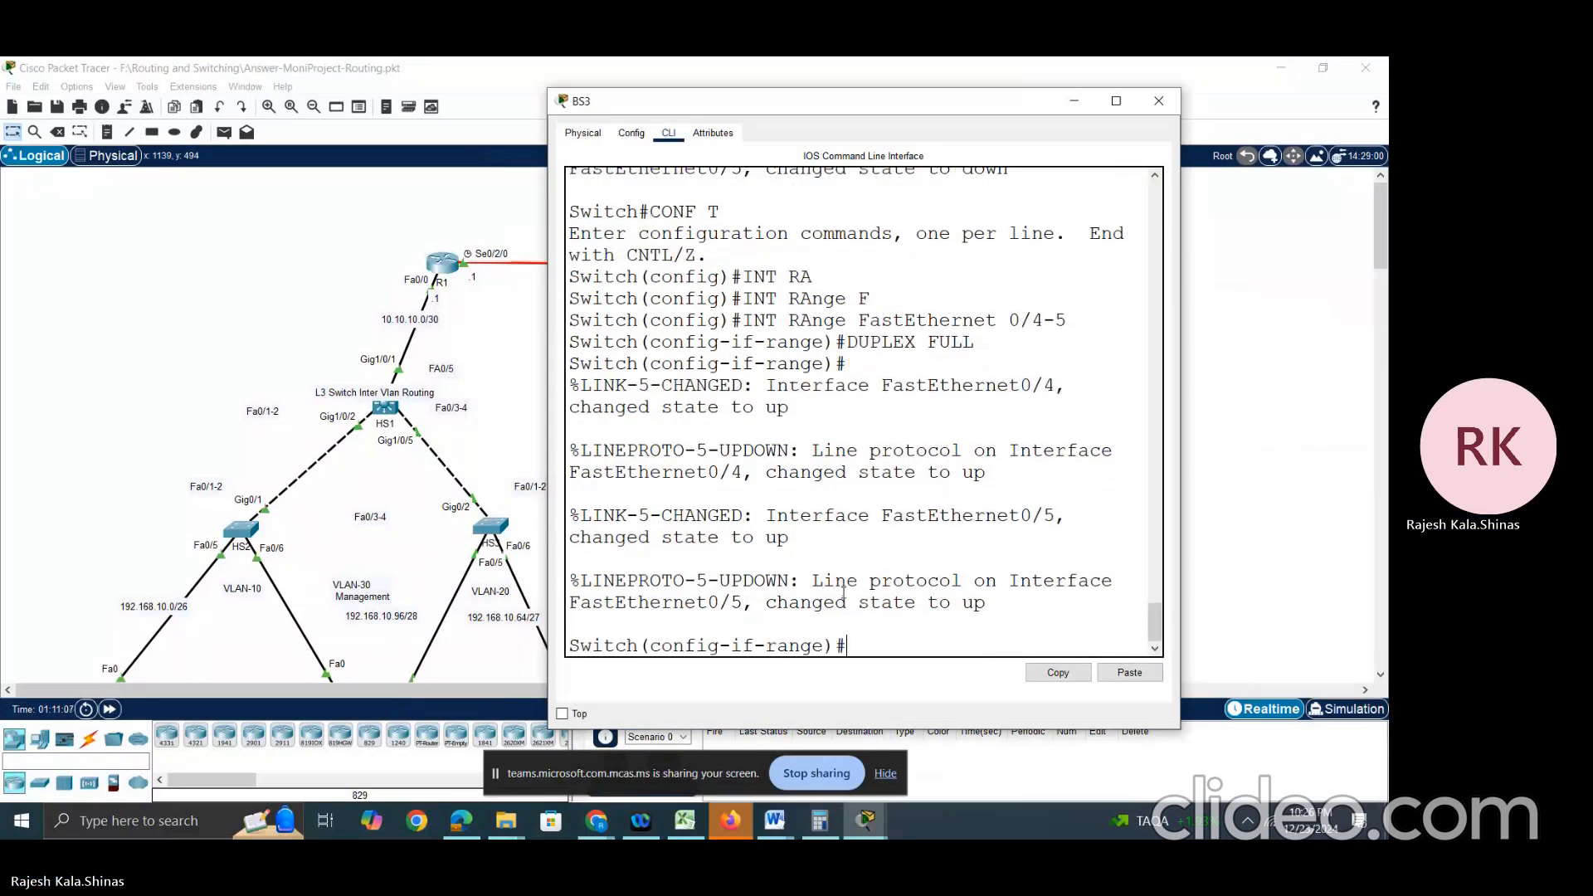
# Step: Set the speed of BS3's FastEthernet 0/4-5 range to 100
pyautogui.write('SPEE')
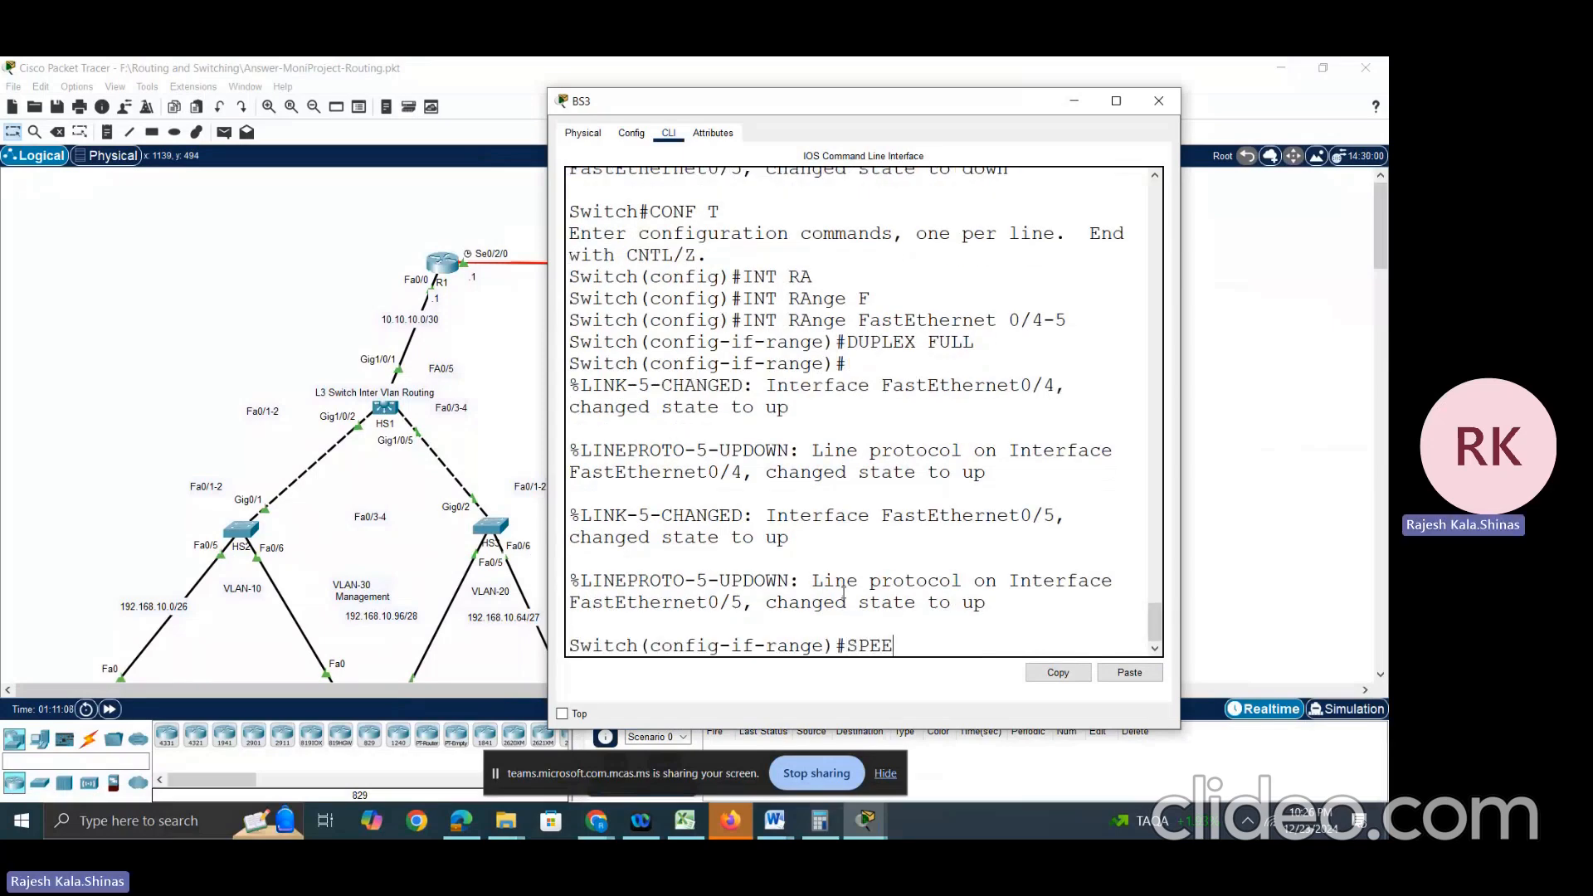
pyautogui.write('D 100')
pyautogui.press('Return')
# Step: Apply switchport nonegotiate to BS3's FastEthernet 0/4-5 range and save the running configuration with do wr
pyautogui.write('Switch(config-if-range)#S')
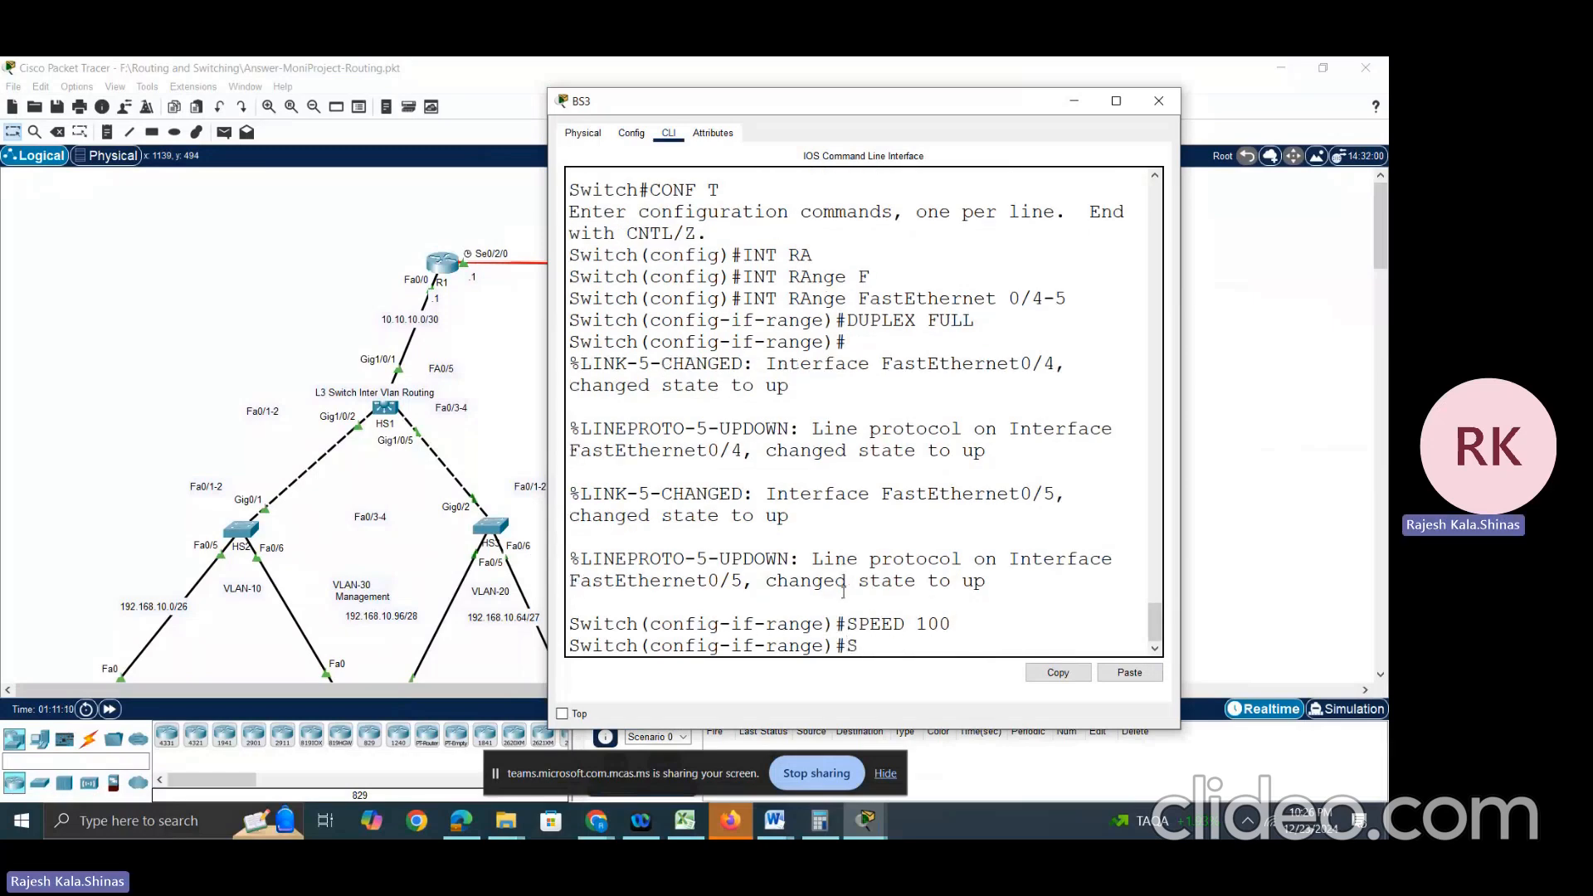
pyautogui.write('WITCHPORT NONEG')
pyautogui.press('Tab')
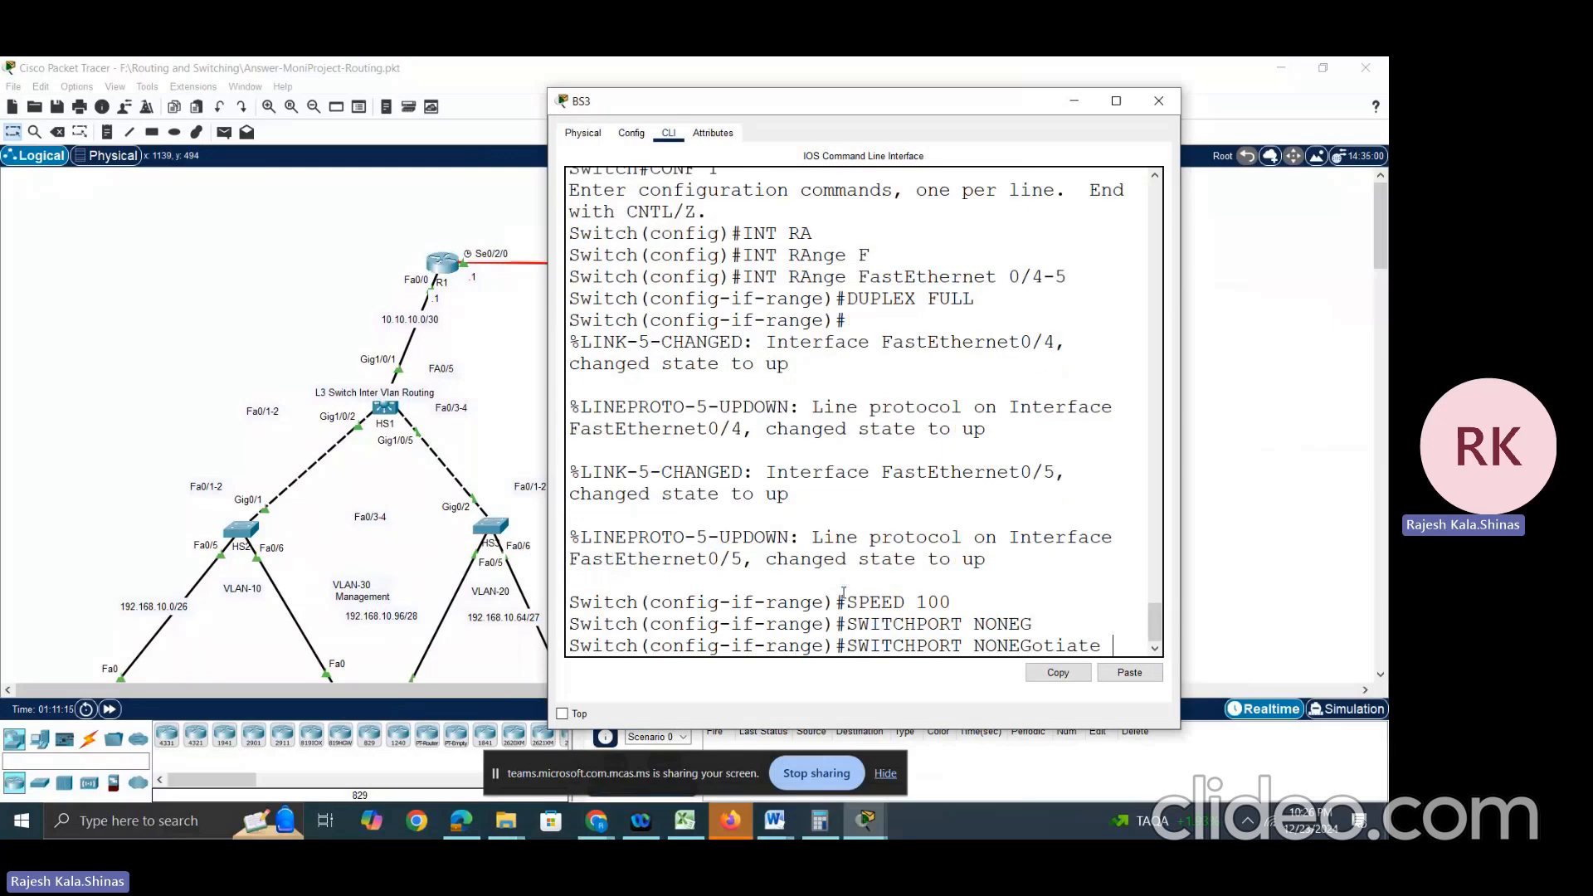
pyautogui.press('Return')
pyautogui.write('DO WR')
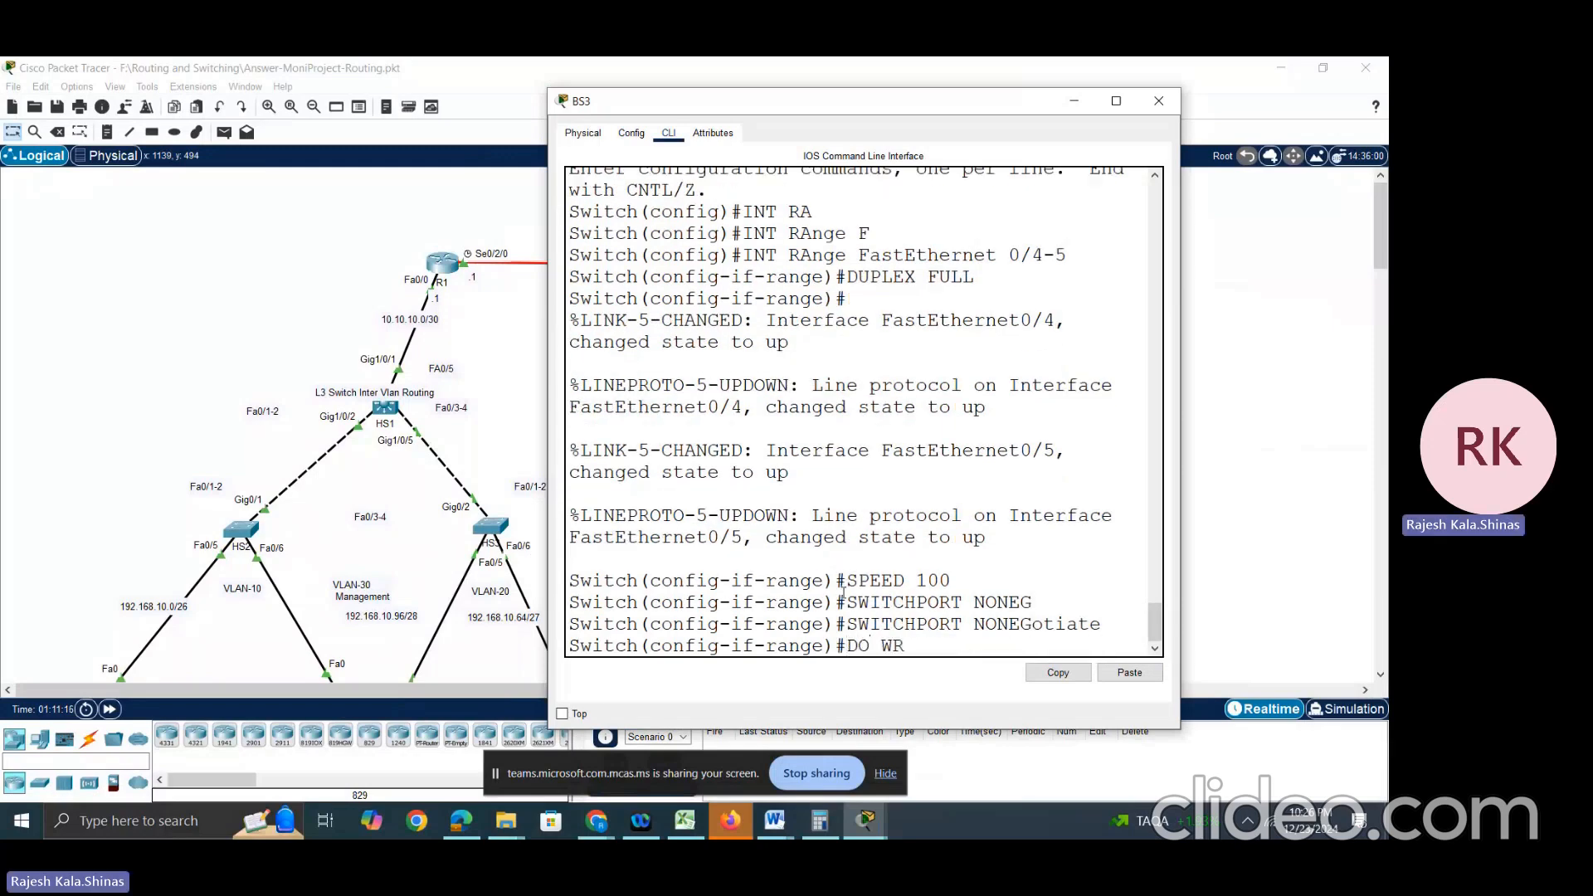
pyautogui.press('Return')
pyautogui.press('Return')
# Step: Open the Wireless Router's web interface, set its Internet connection type to Automatic Configuration - DHCP and save the setup
pyautogui.click(1330, 527)
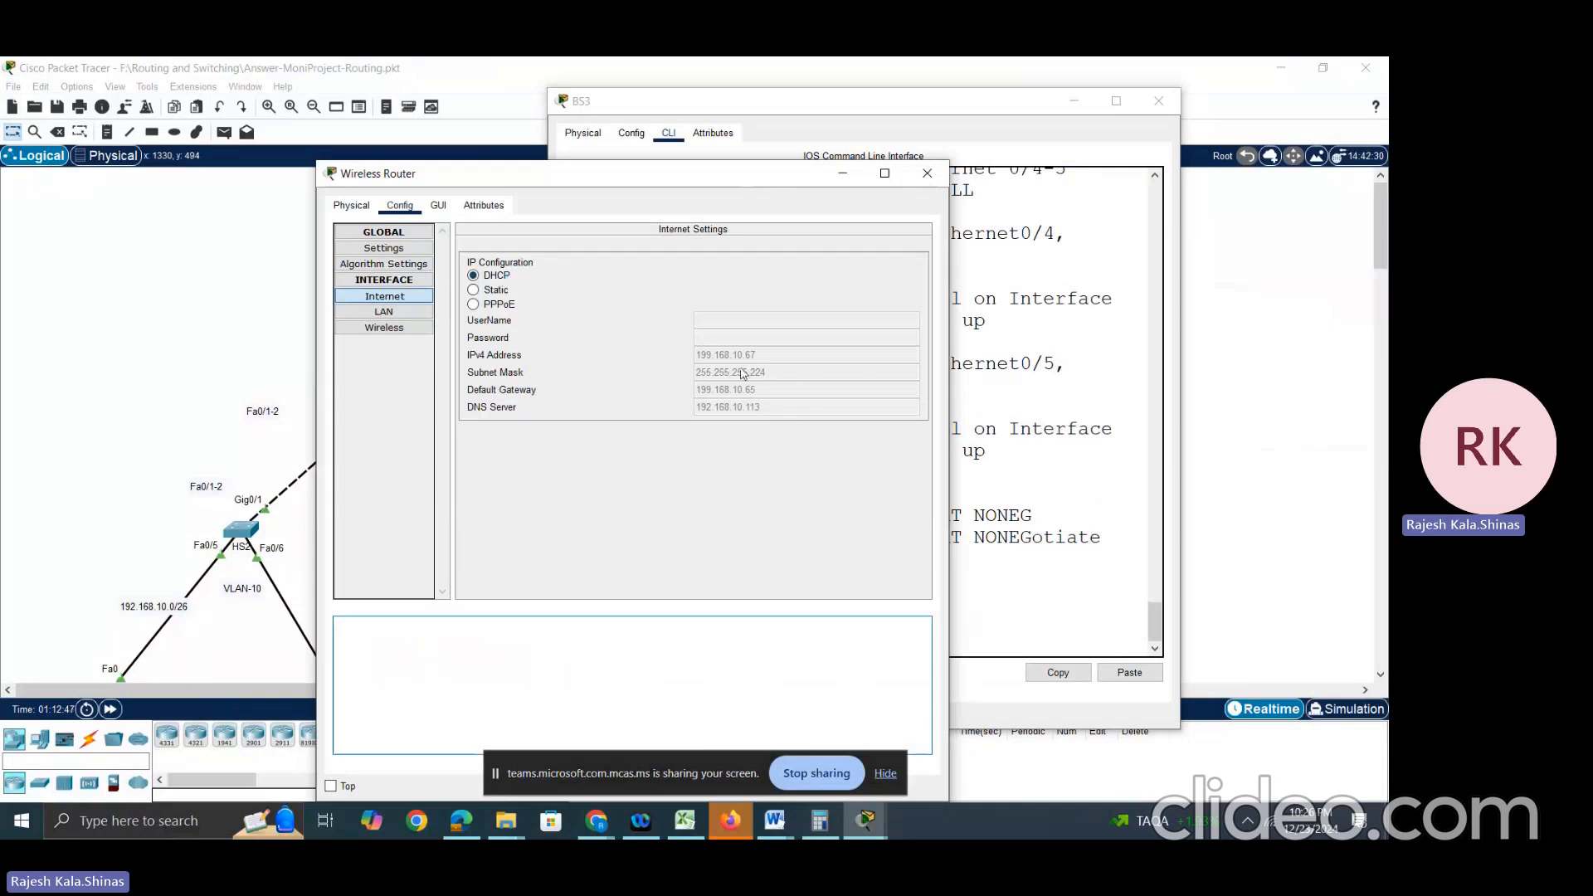
pyautogui.click(438, 206)
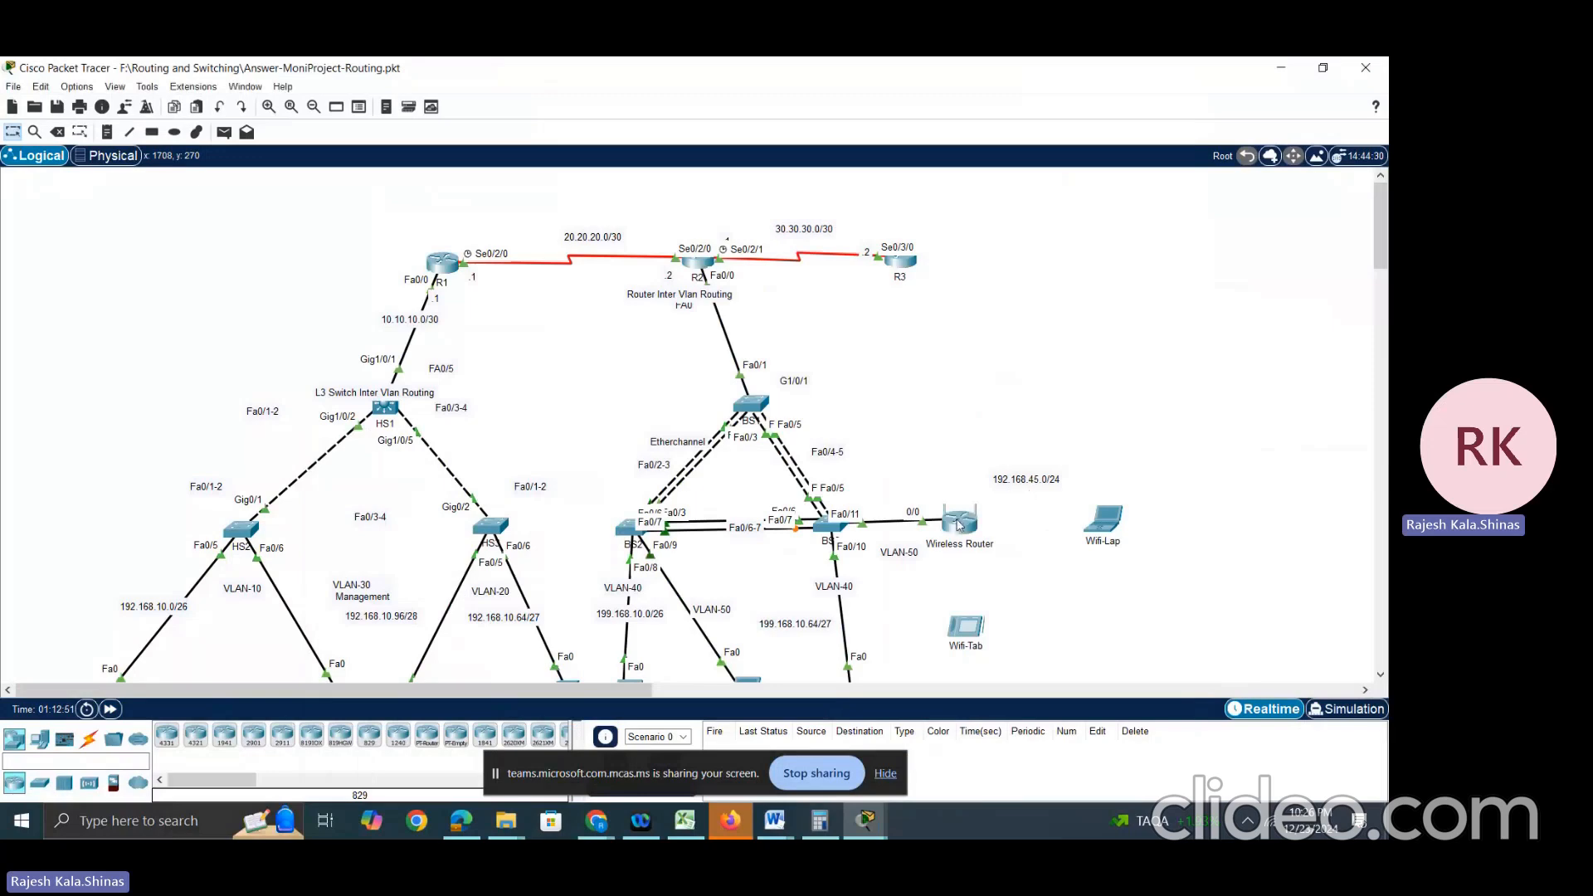
pyautogui.click(960, 522)
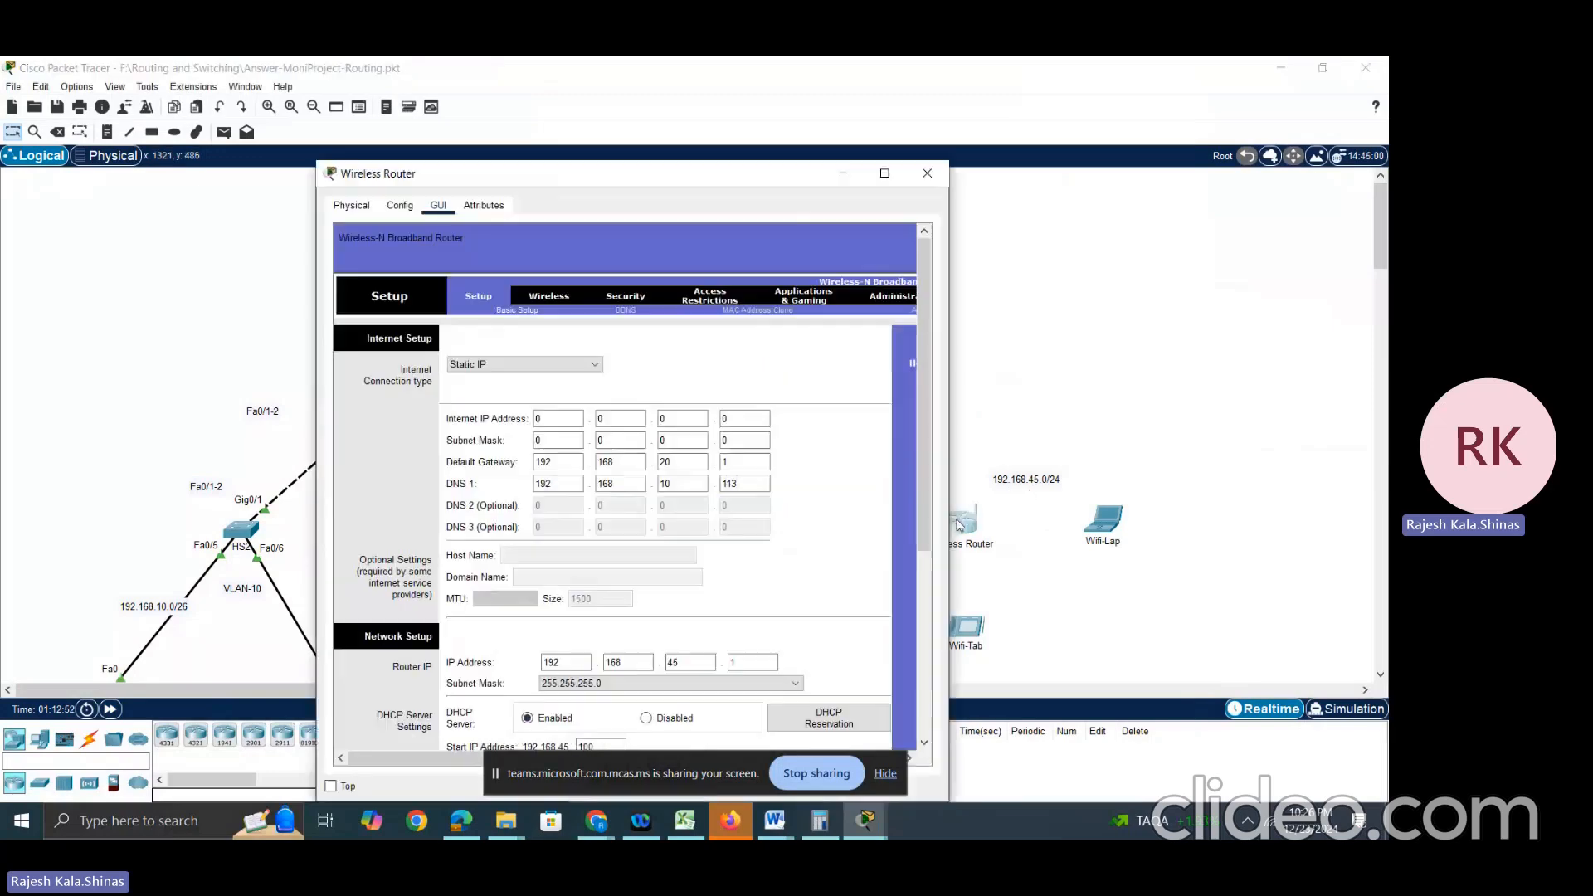
pyautogui.click(884, 172)
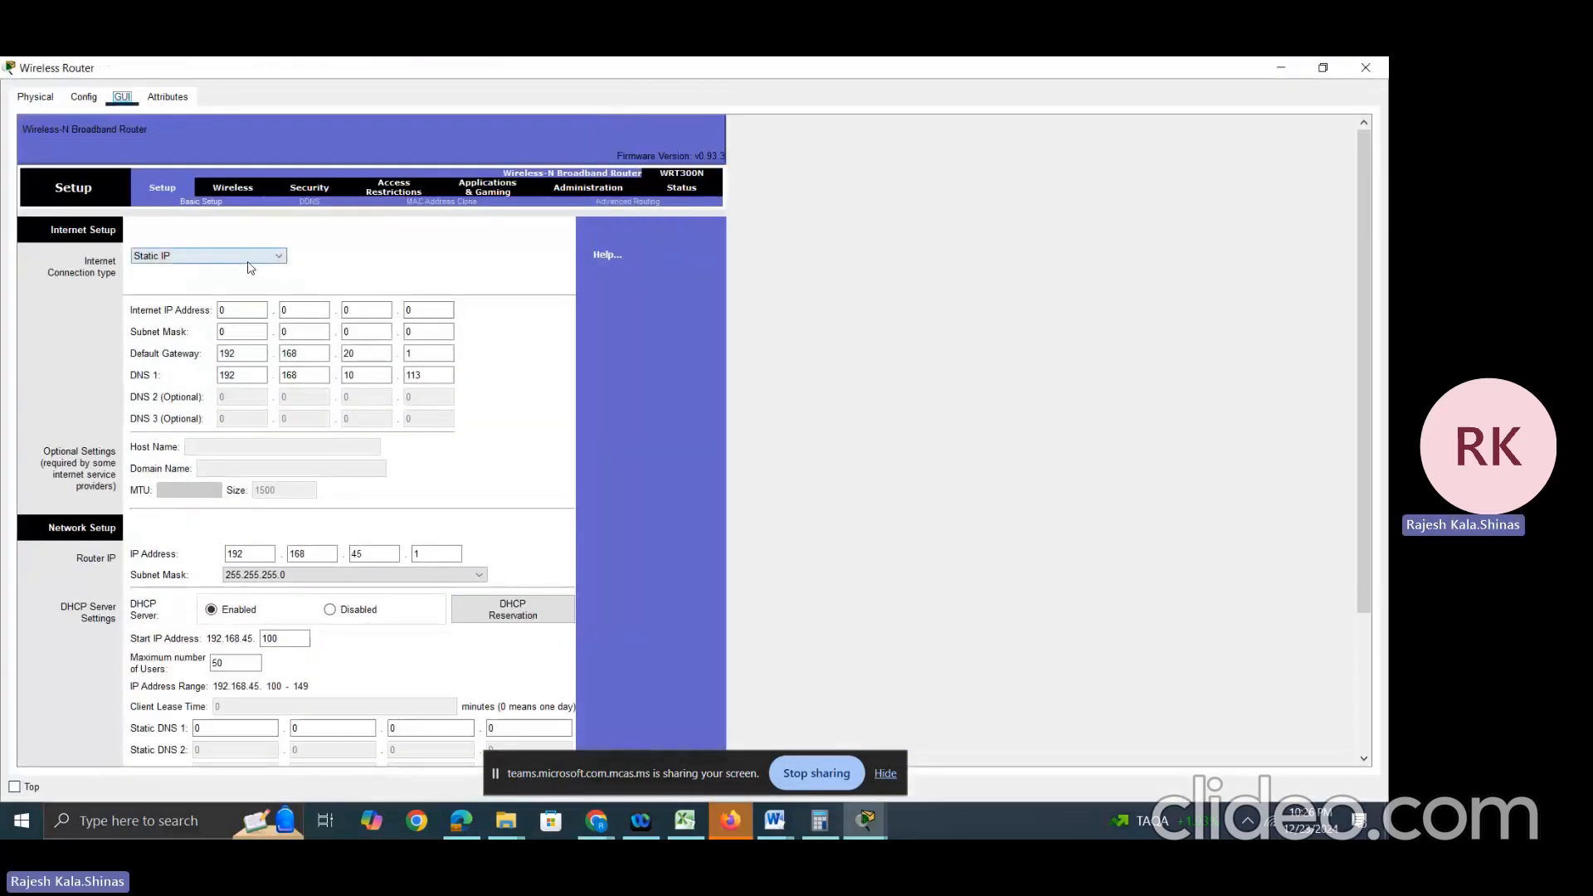
pyautogui.click(199, 255)
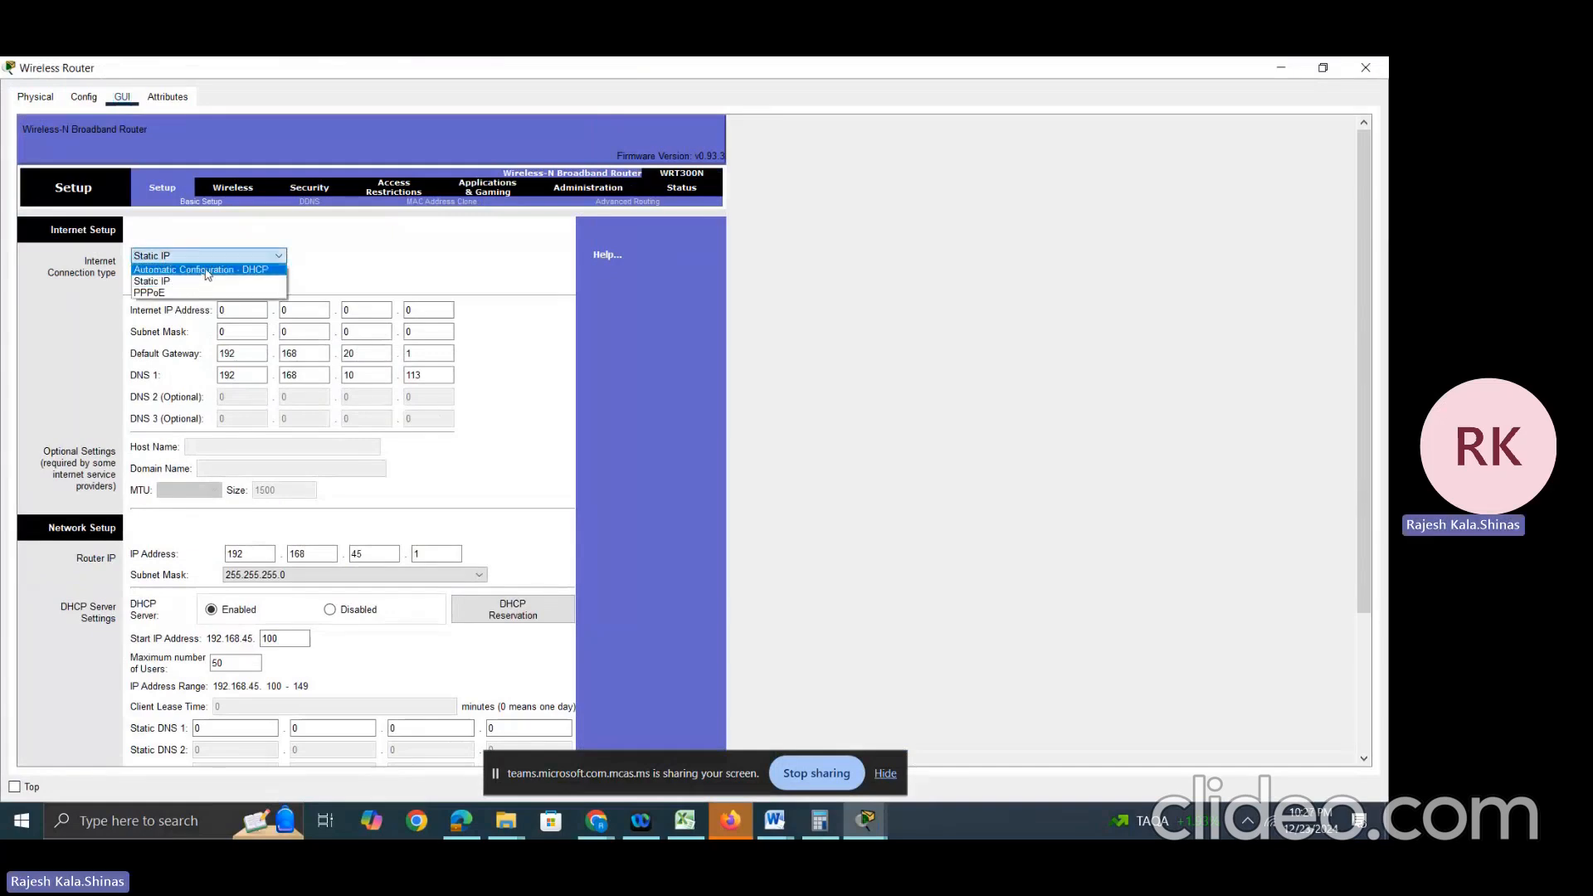
pyautogui.click(191, 269)
pyautogui.click(230, 438)
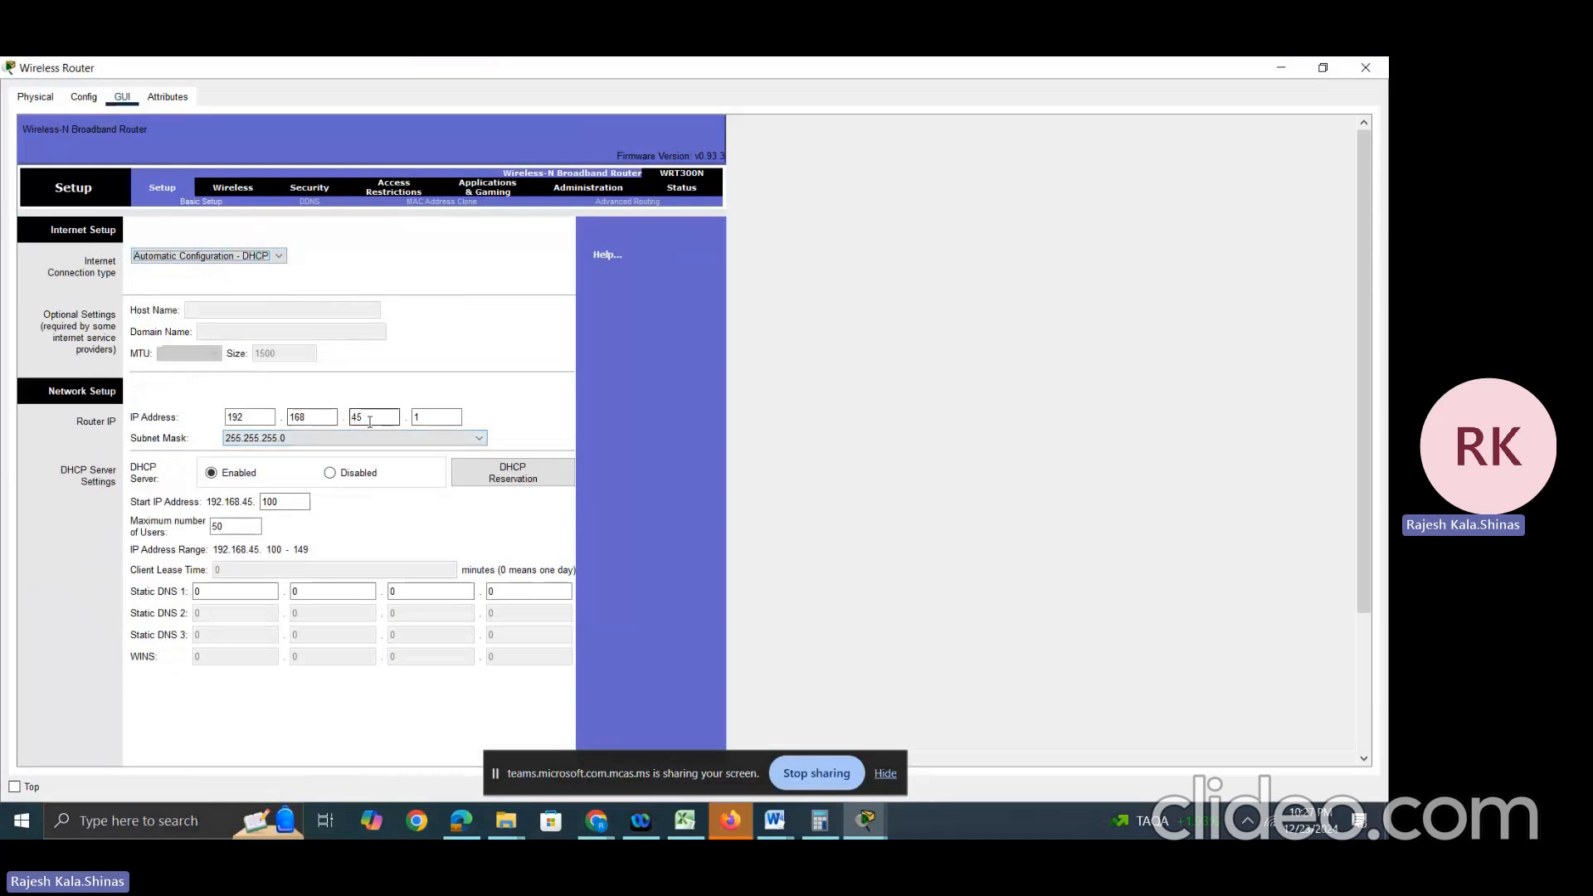
pyautogui.click(286, 502)
pyautogui.click(224, 530)
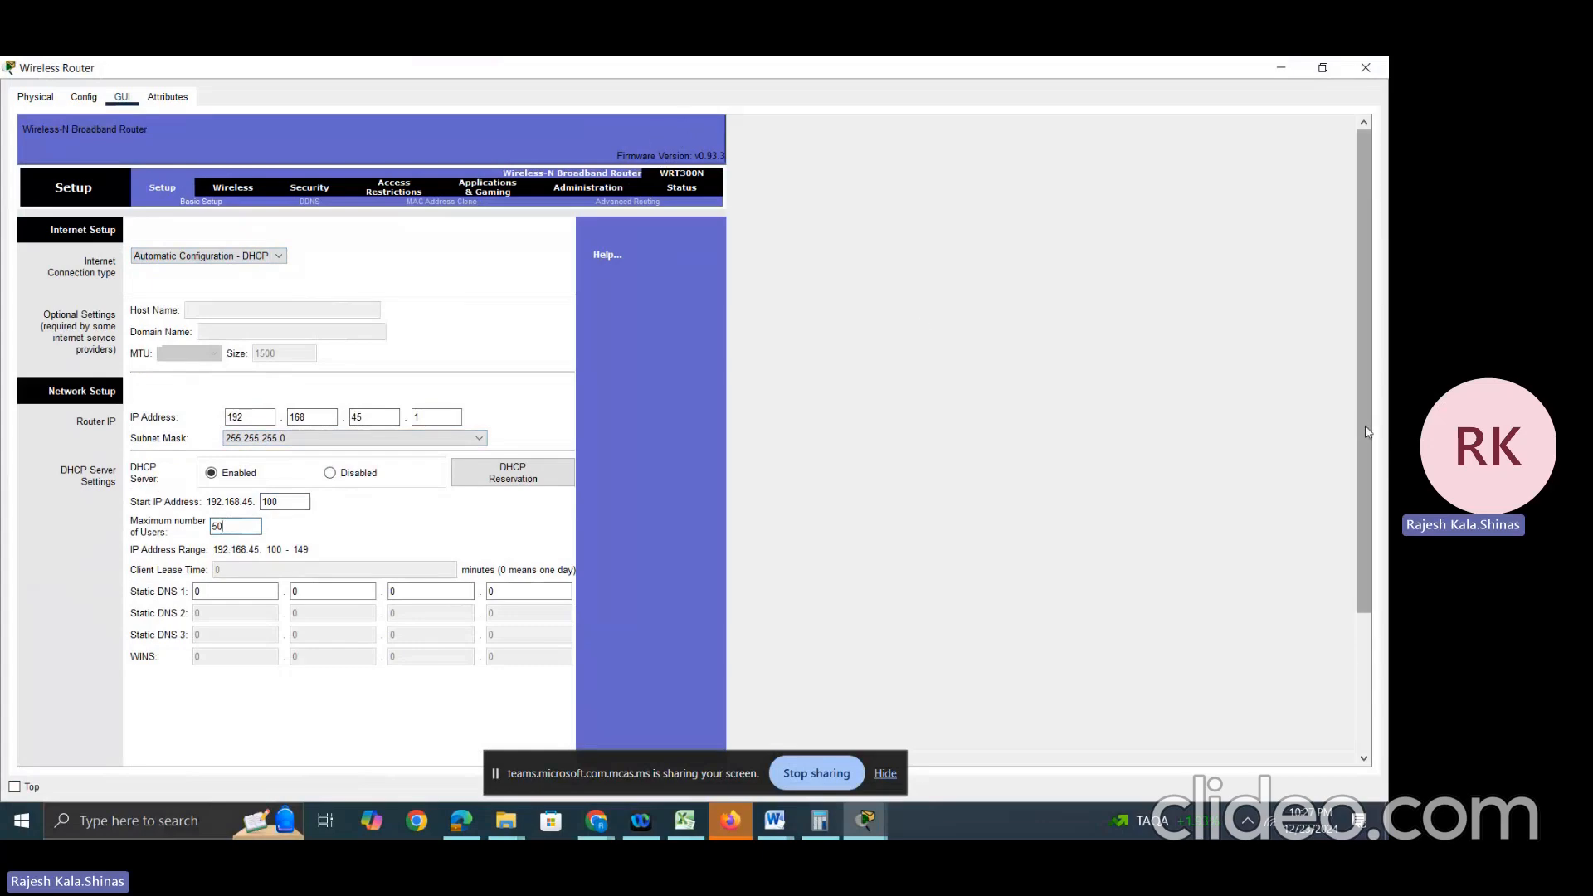
pyautogui.moveTo(1367, 431); pyautogui.dragTo(1337, 655)
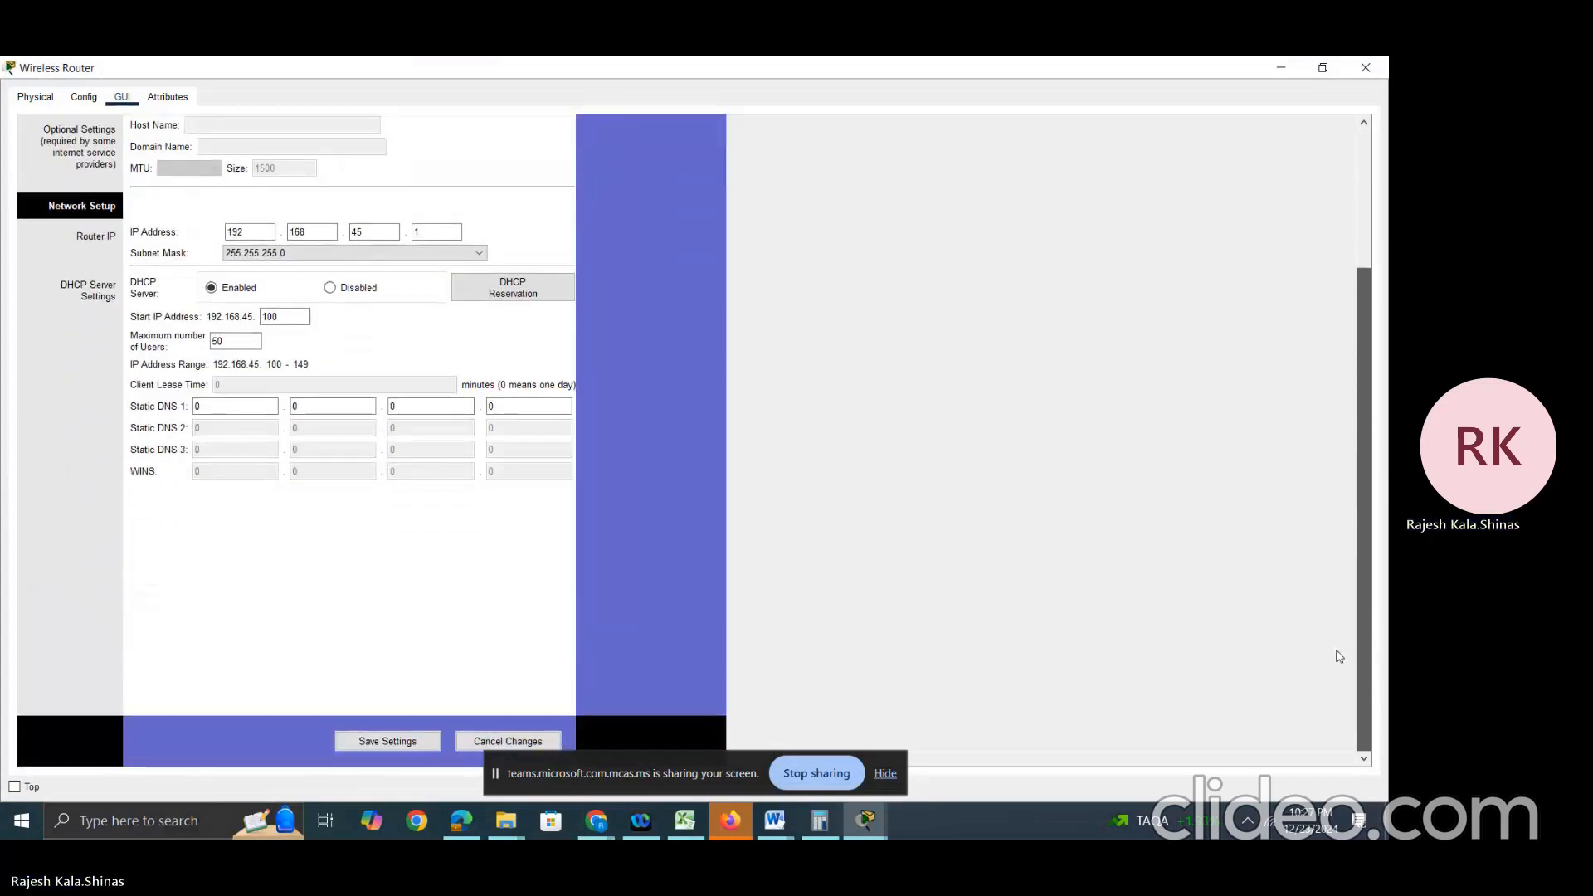
pyautogui.click(403, 744)
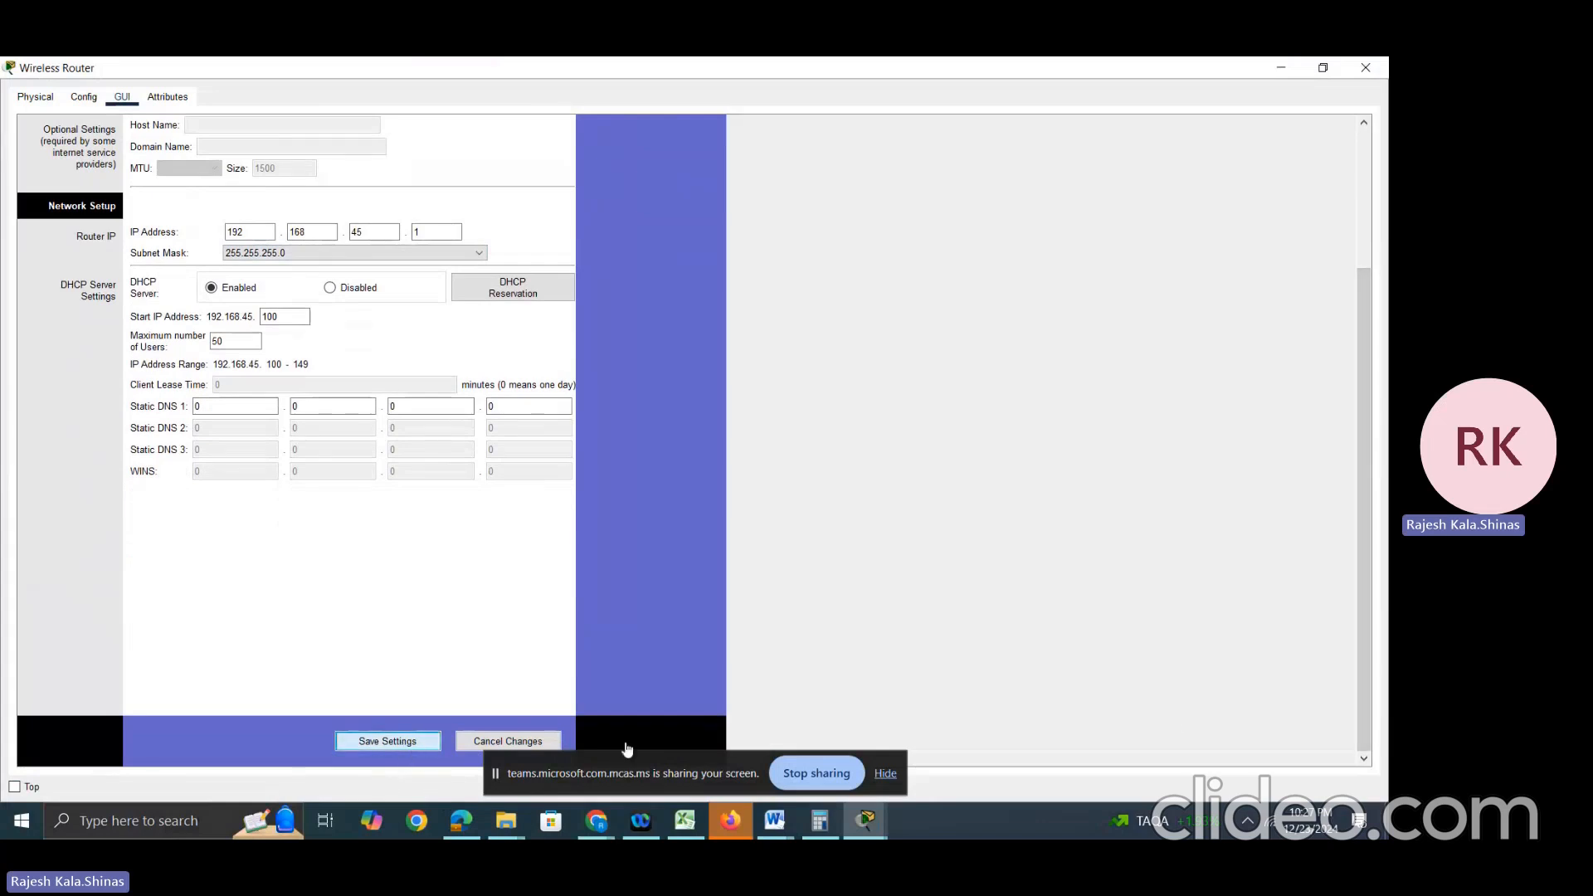
# Step: Set the router's DHCP server Static DNS 1 to 192.168.10.113 and save the settings
pyautogui.click(224, 401)
pyautogui.write('192')
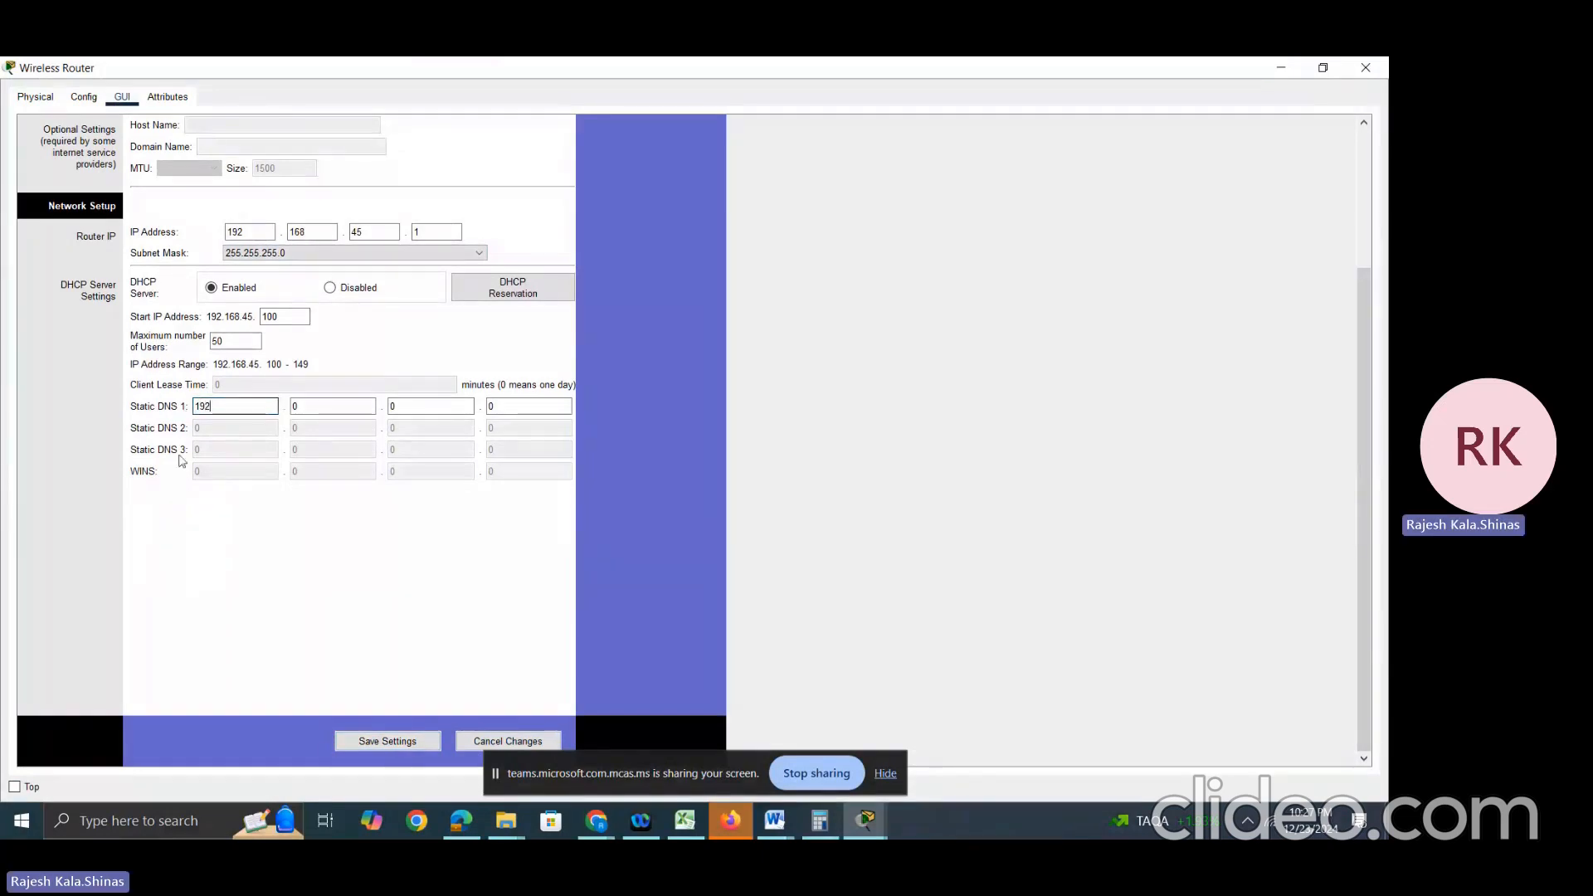
pyautogui.click(318, 407)
pyautogui.write('168')
pyautogui.press('Tab')
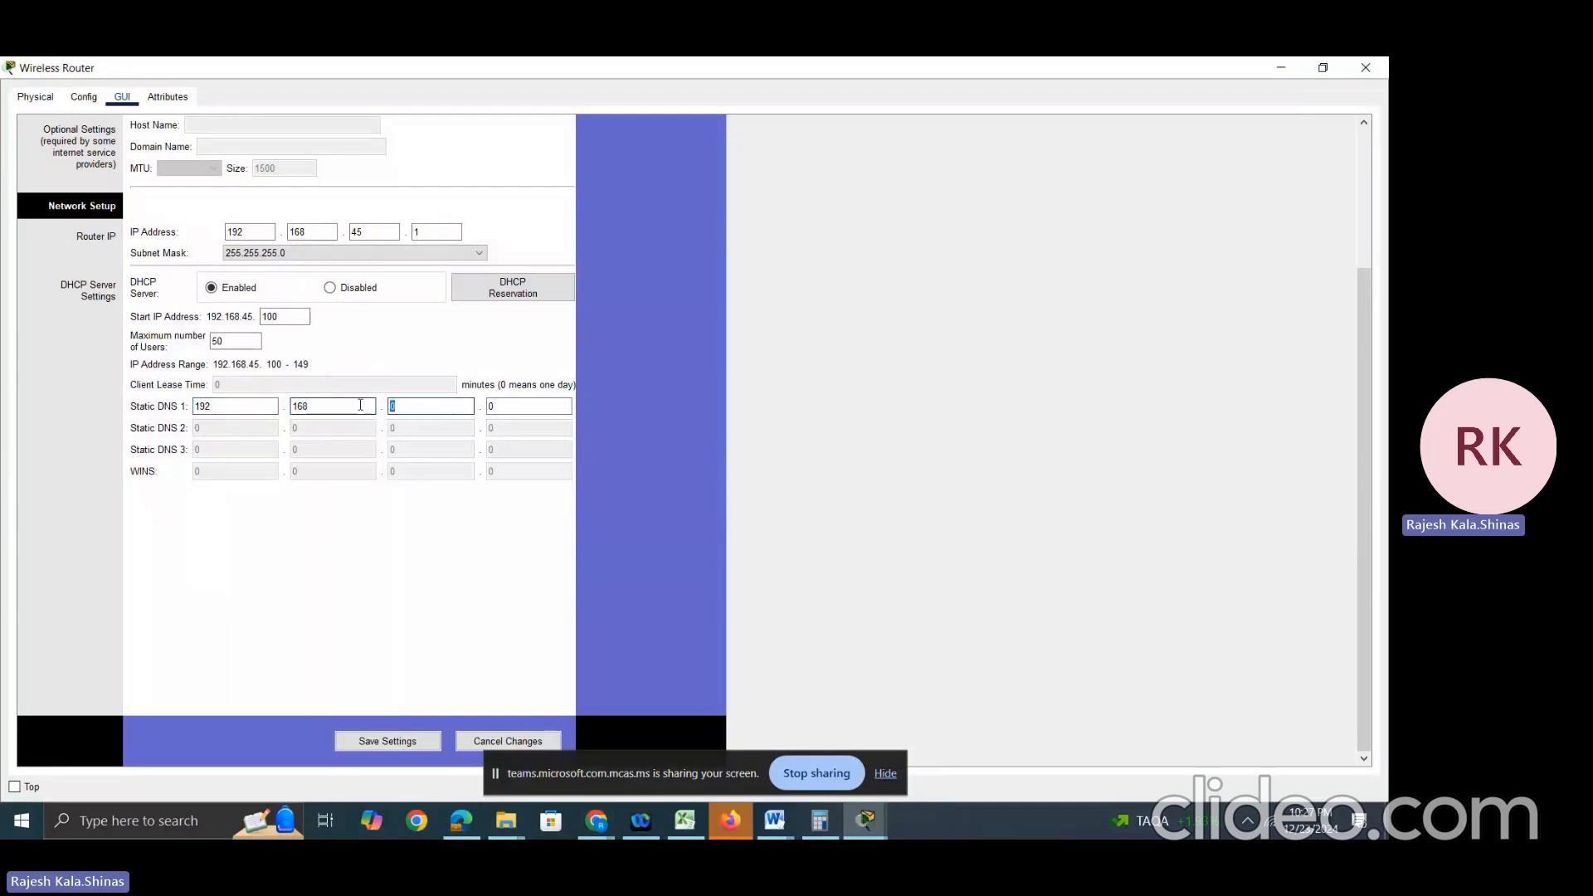
pyautogui.write('10')
pyautogui.moveTo(508, 406); pyautogui.dragTo(469, 399)
pyautogui.write('113')
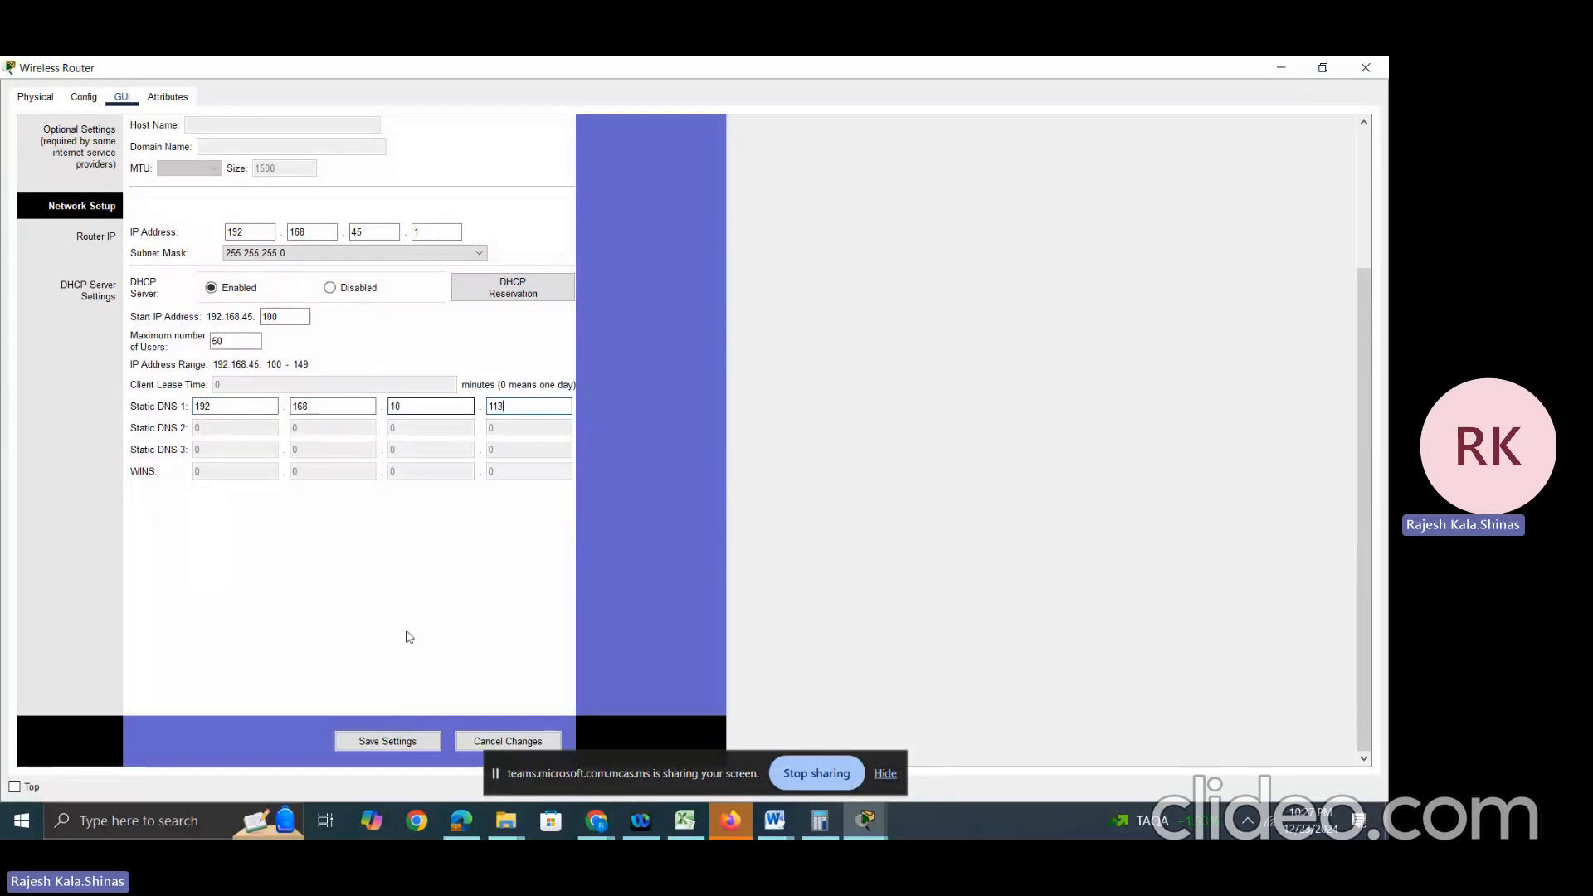
pyautogui.click(425, 740)
# Step: Save the router's basic wireless settings for the Wayanad network with SSID broadcast enabled
pyautogui.scroll(3, 1364, 520)
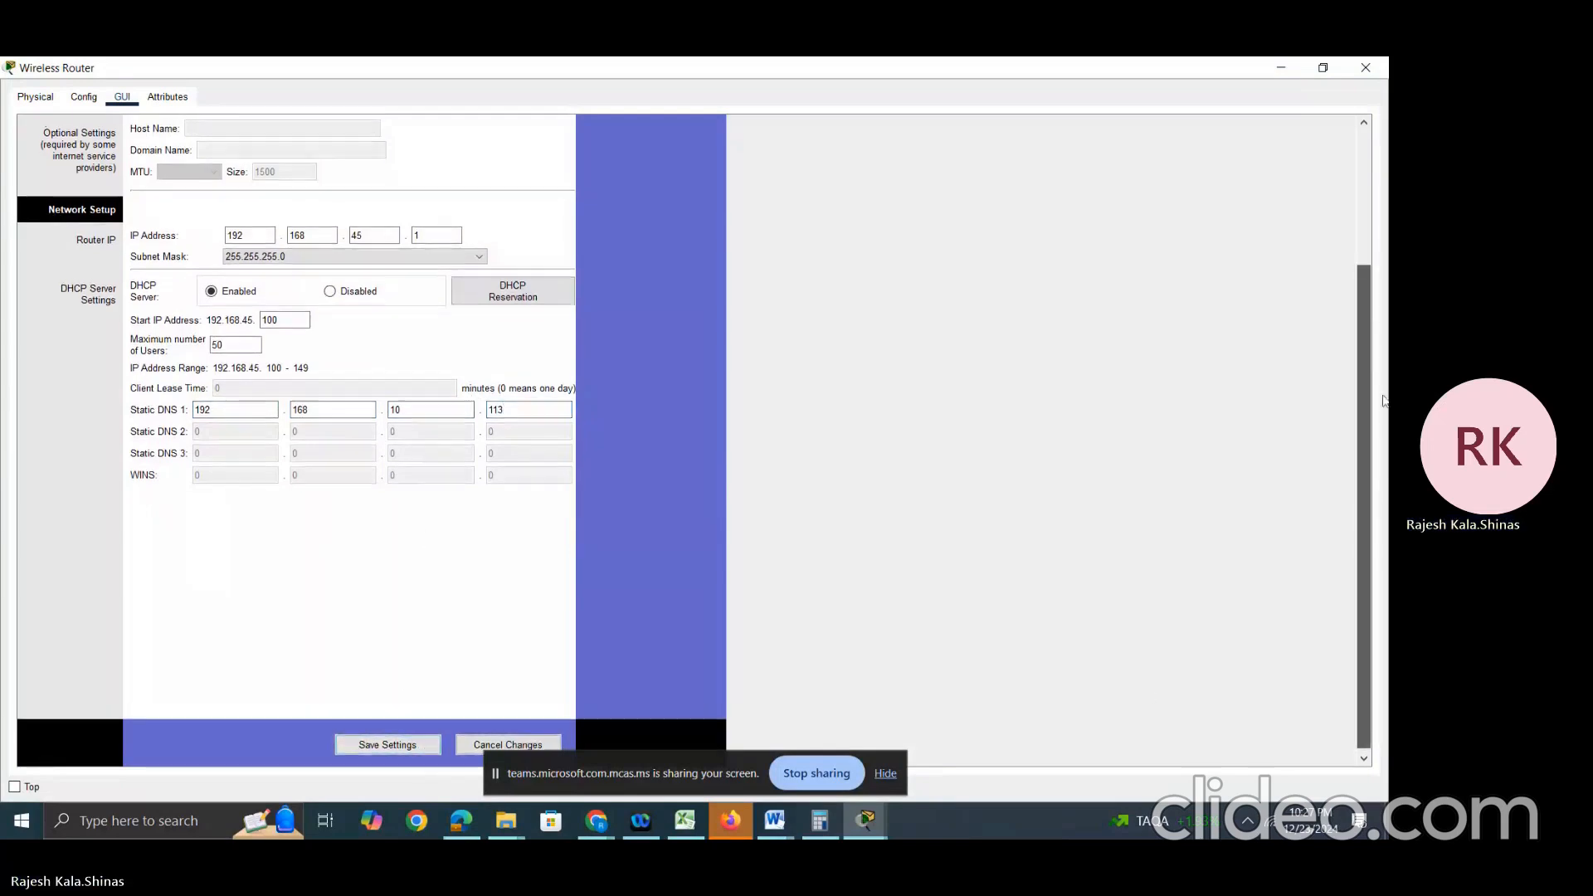
pyautogui.click(237, 190)
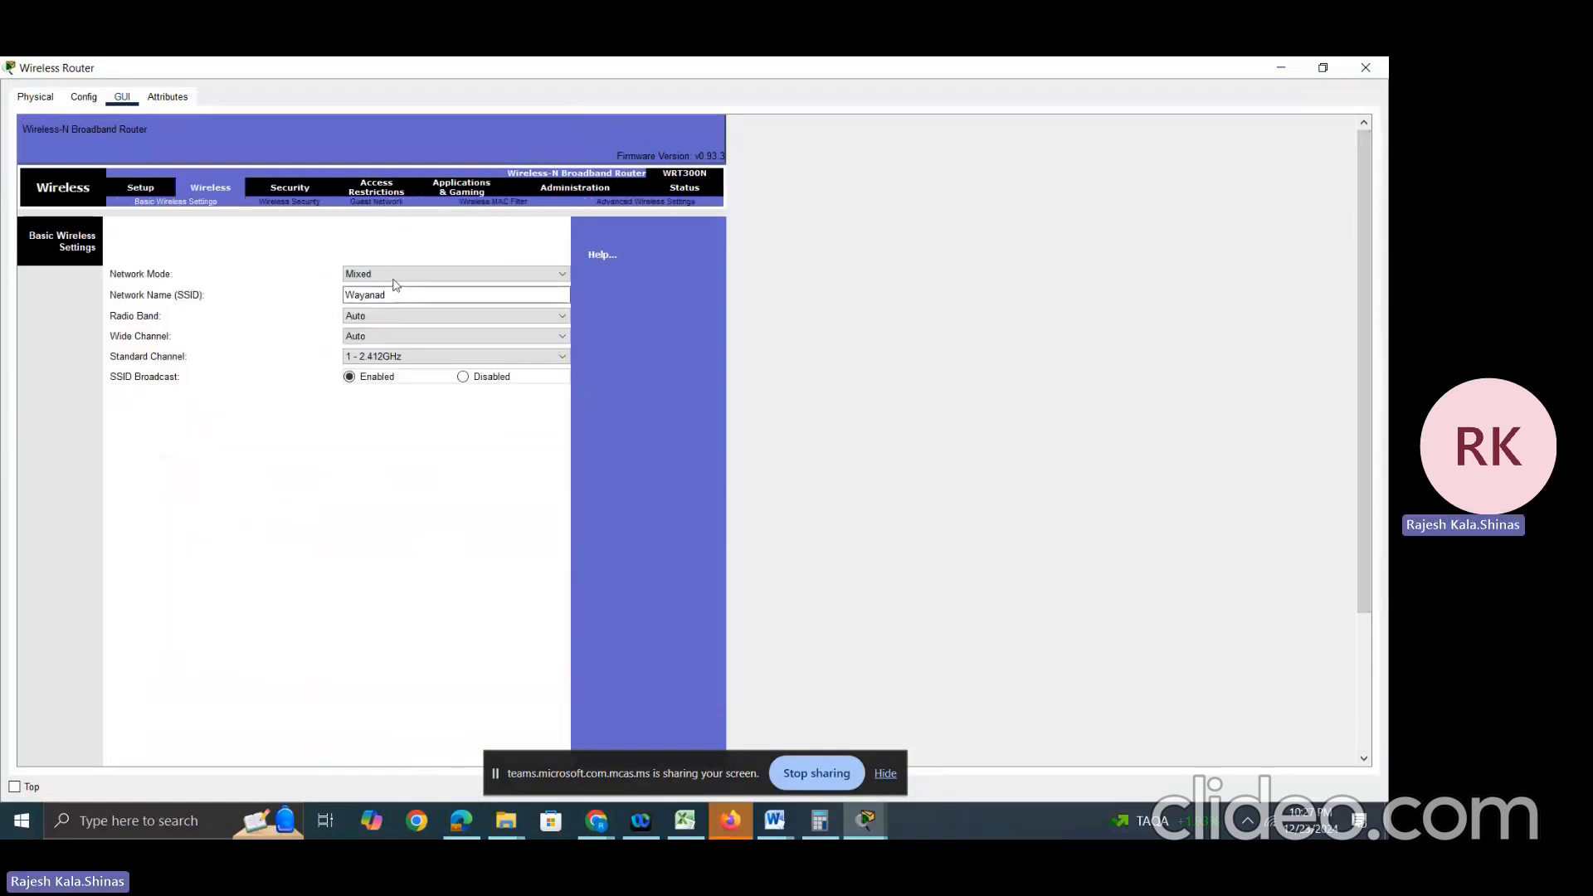
pyautogui.click(394, 289)
pyautogui.click(473, 381)
pyautogui.click(371, 382)
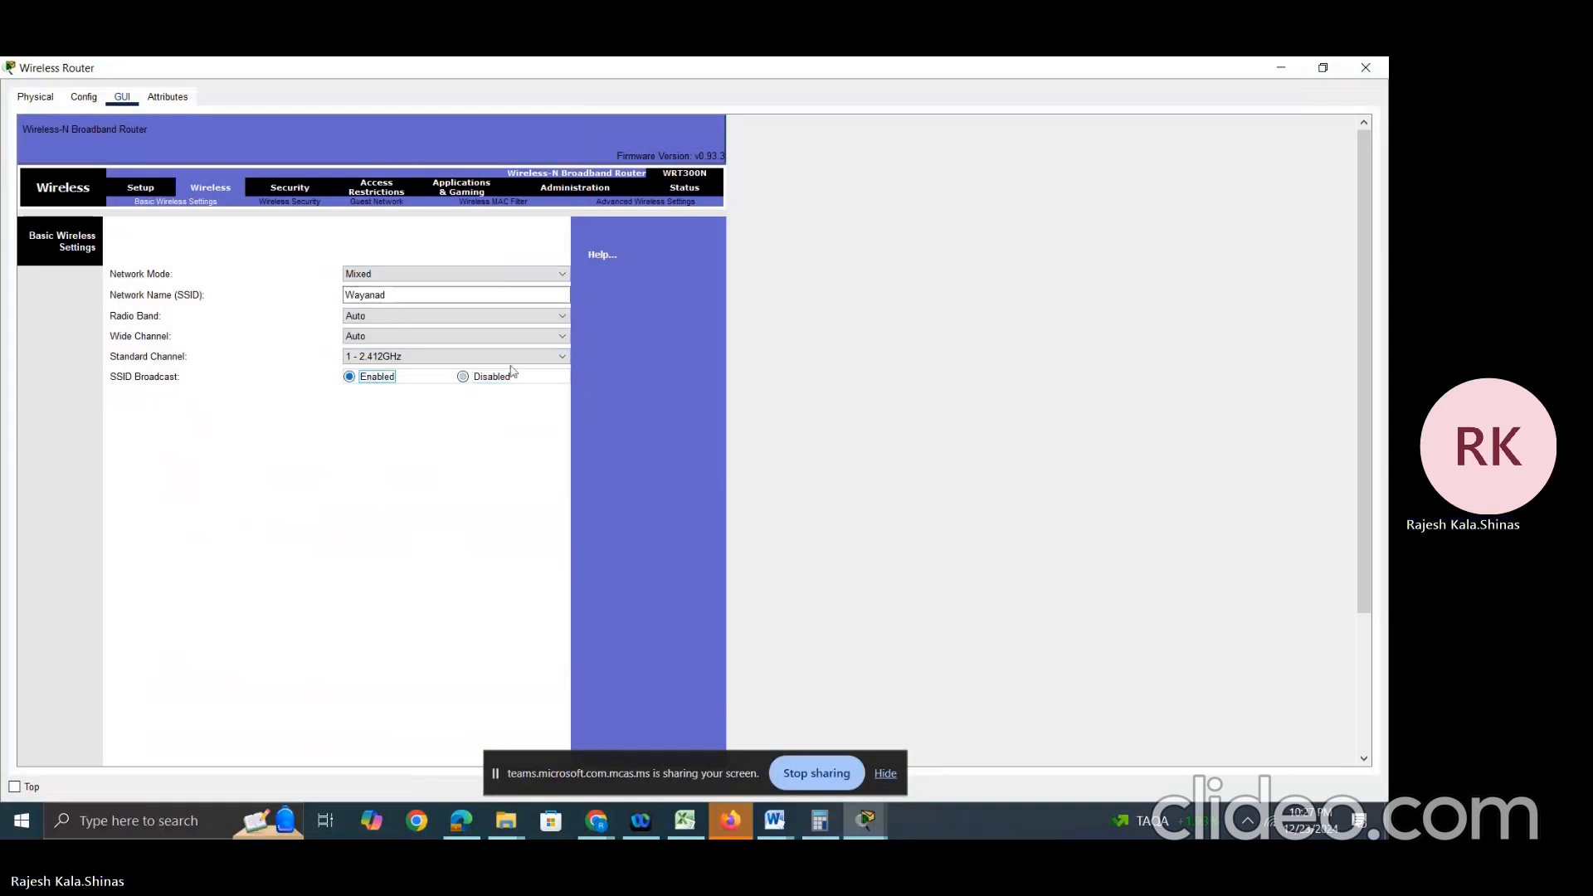
pyautogui.scroll(-3, 1192, 421)
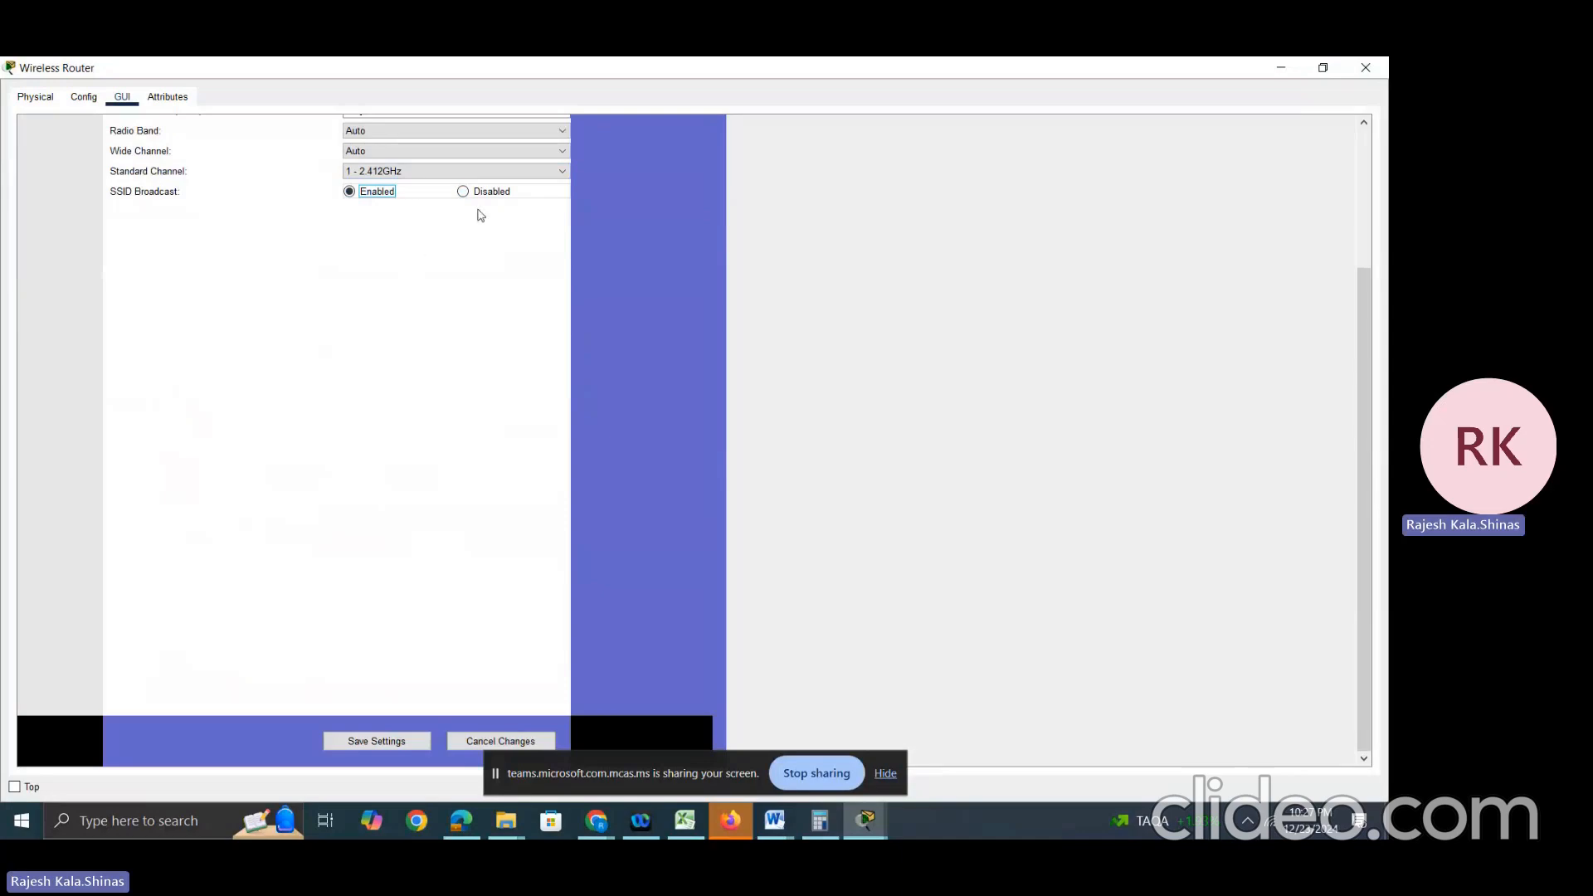
pyautogui.click(383, 739)
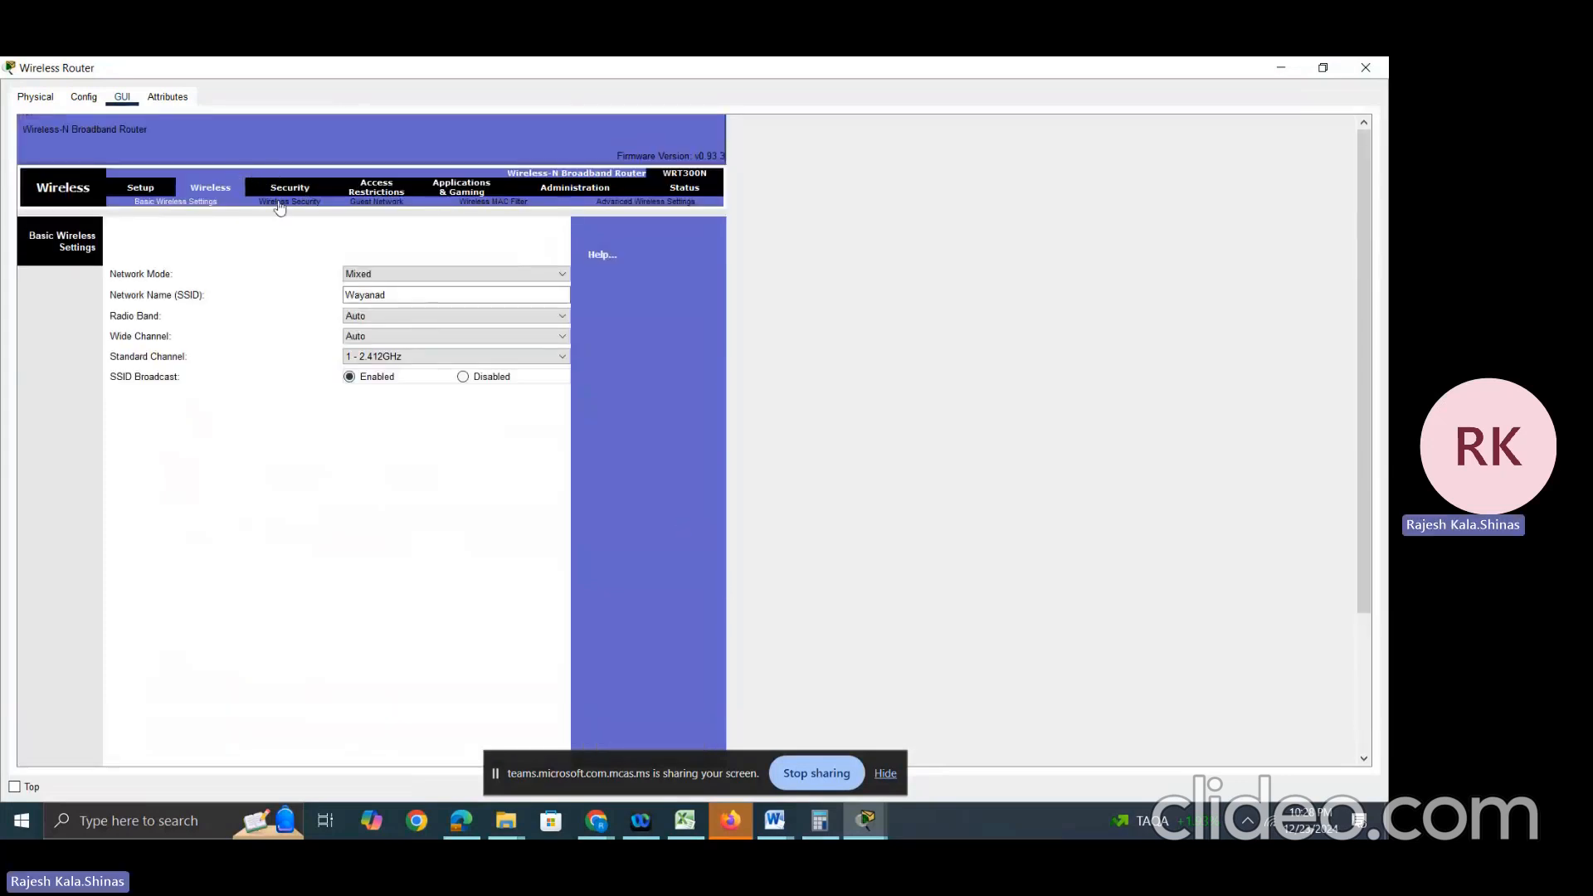
# Step: Set the router's wireless security to WPA2 Personal with AES encryption, save it and return to the topology
pyautogui.click(284, 202)
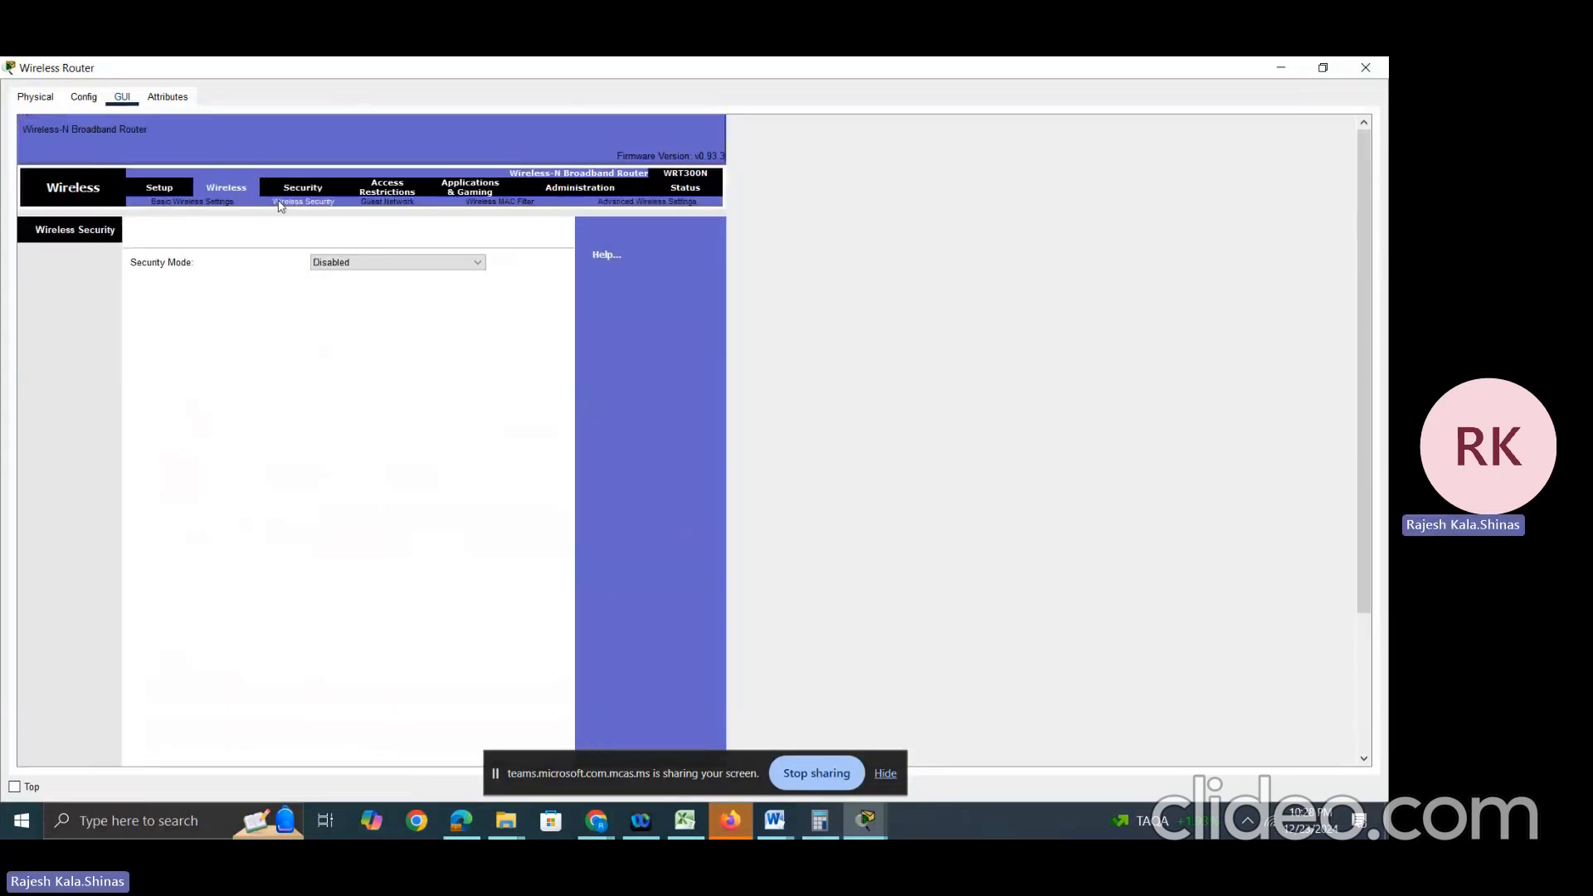
pyautogui.click(352, 263)
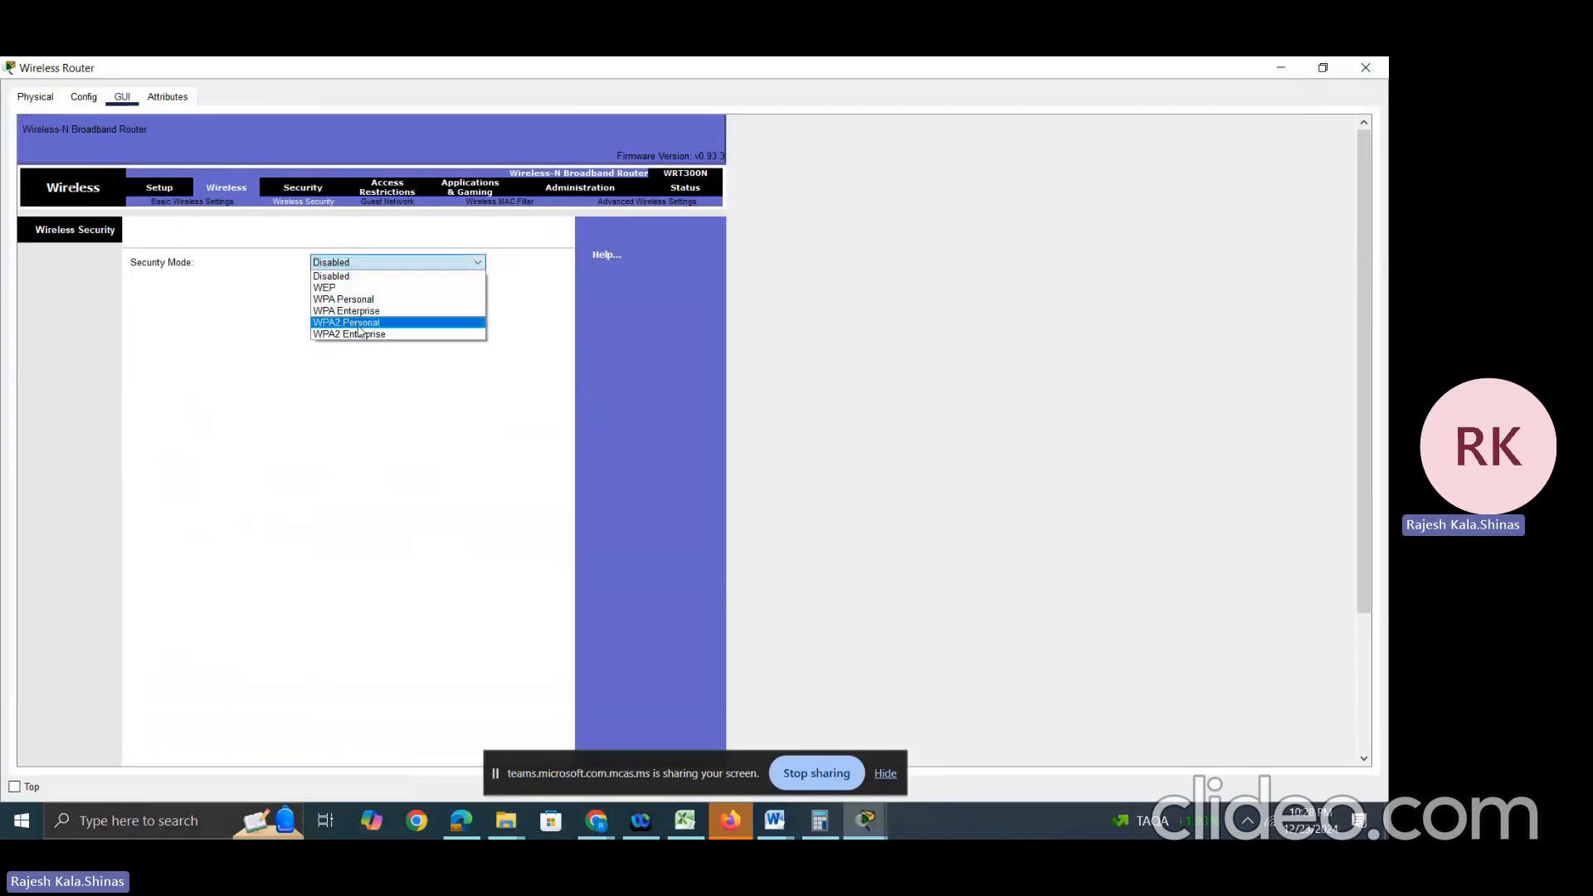
pyautogui.click(359, 326)
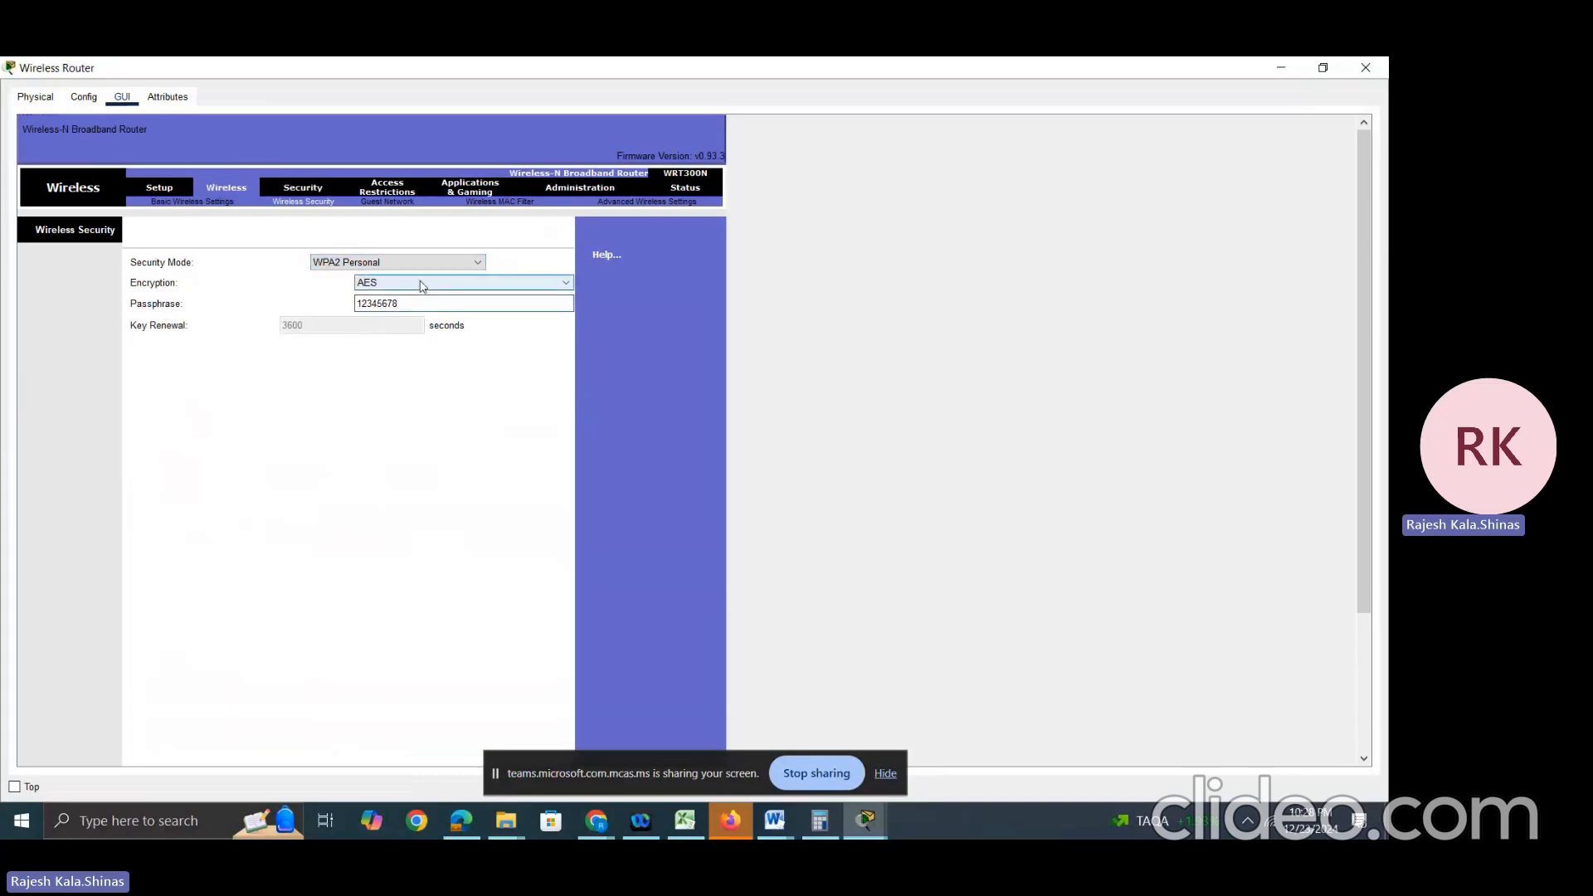
pyautogui.click(423, 285)
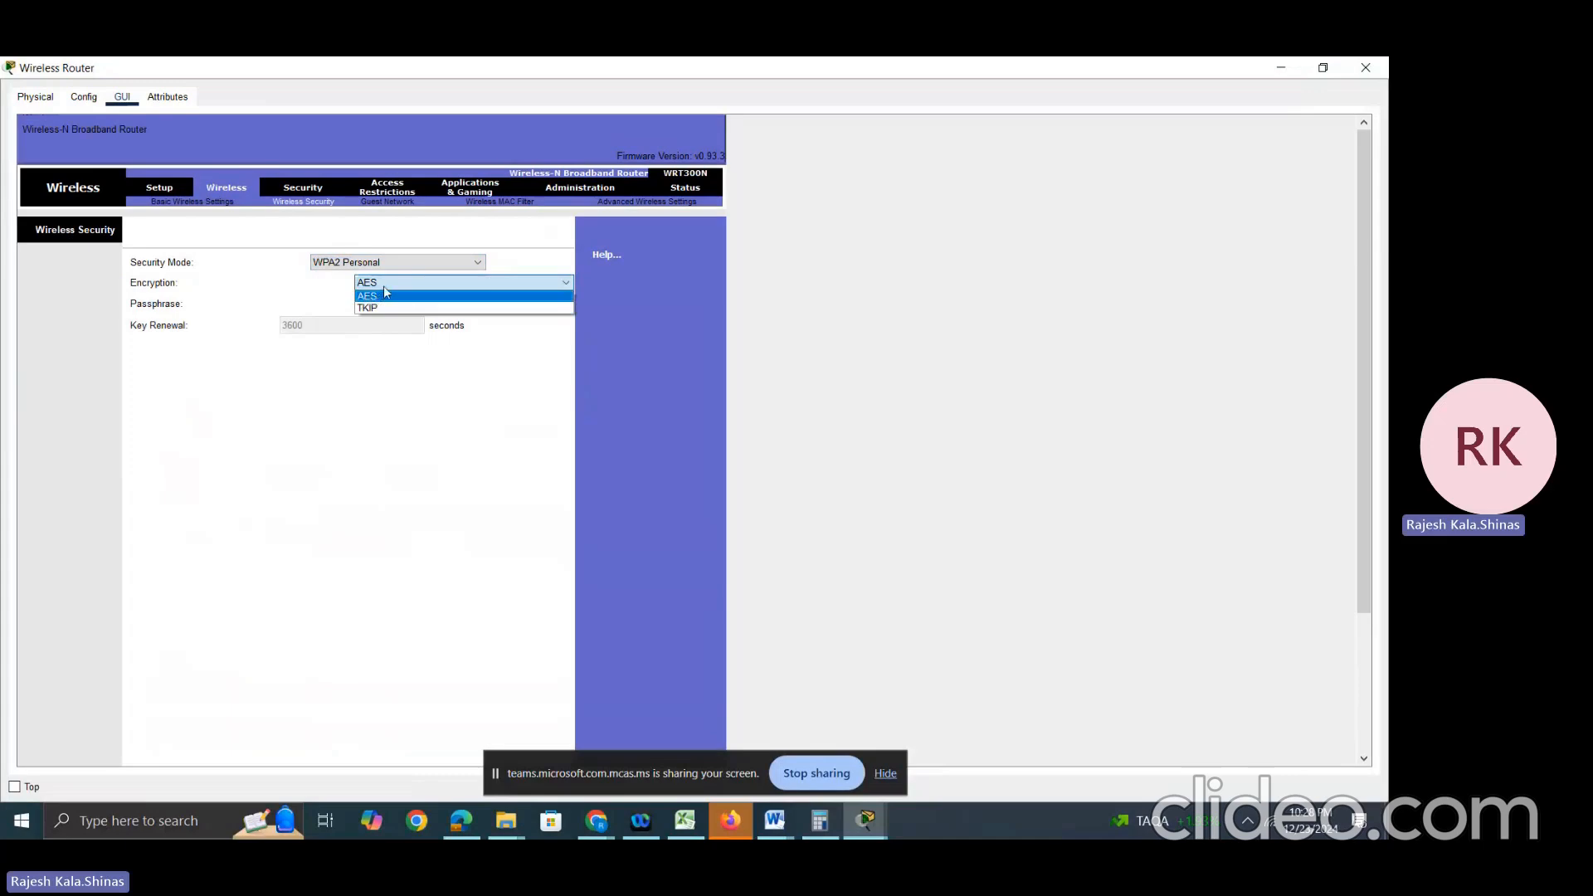
pyautogui.click(385, 297)
pyautogui.scroll(-3, 1056, 465)
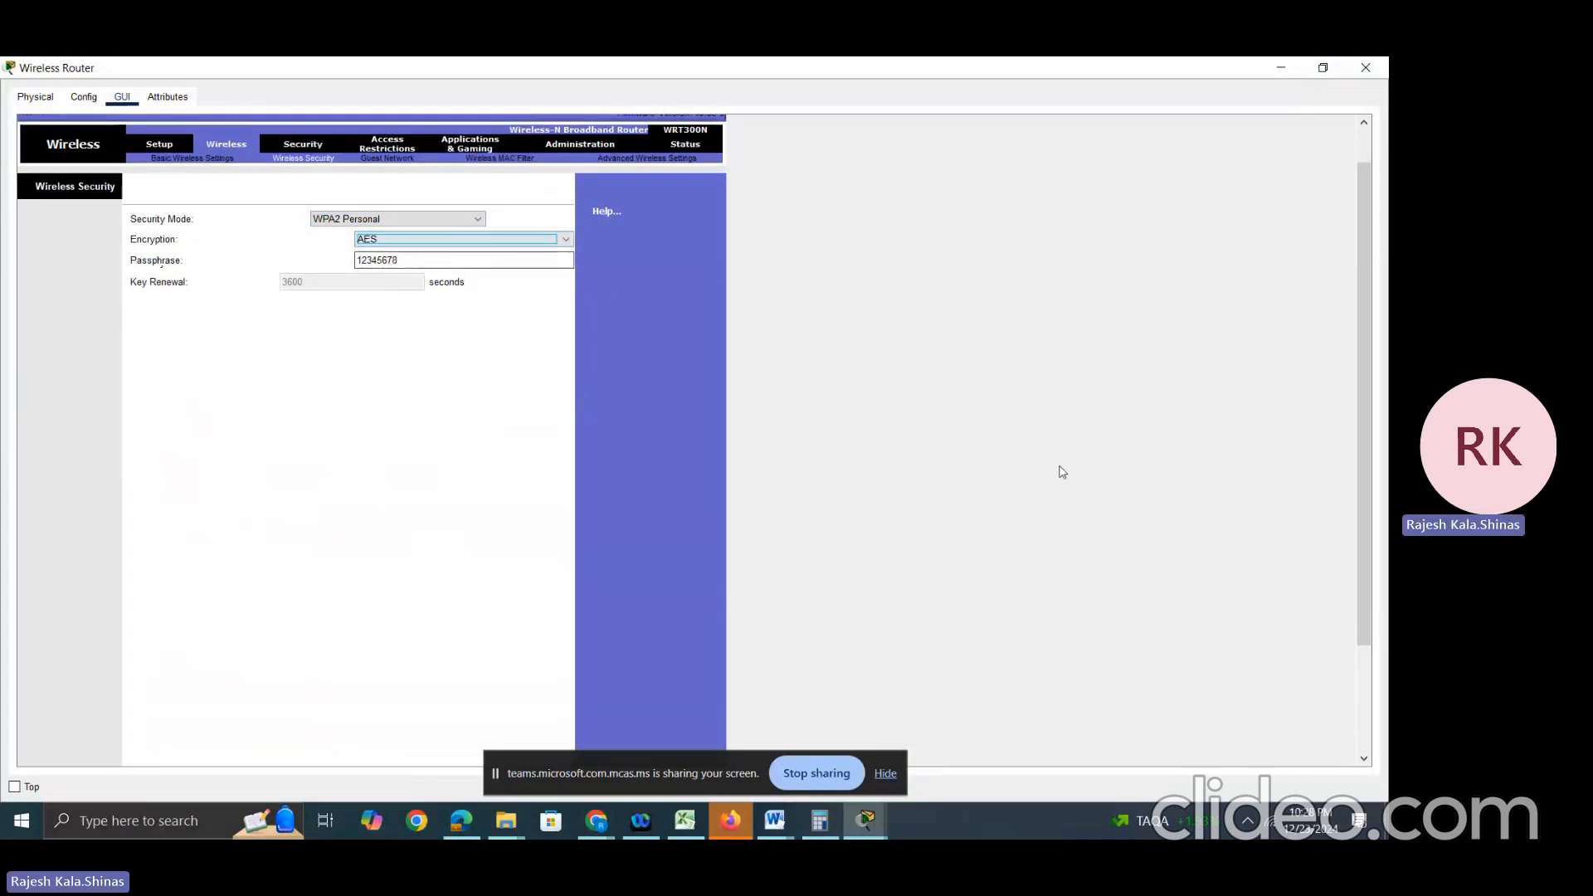
pyautogui.click(387, 741)
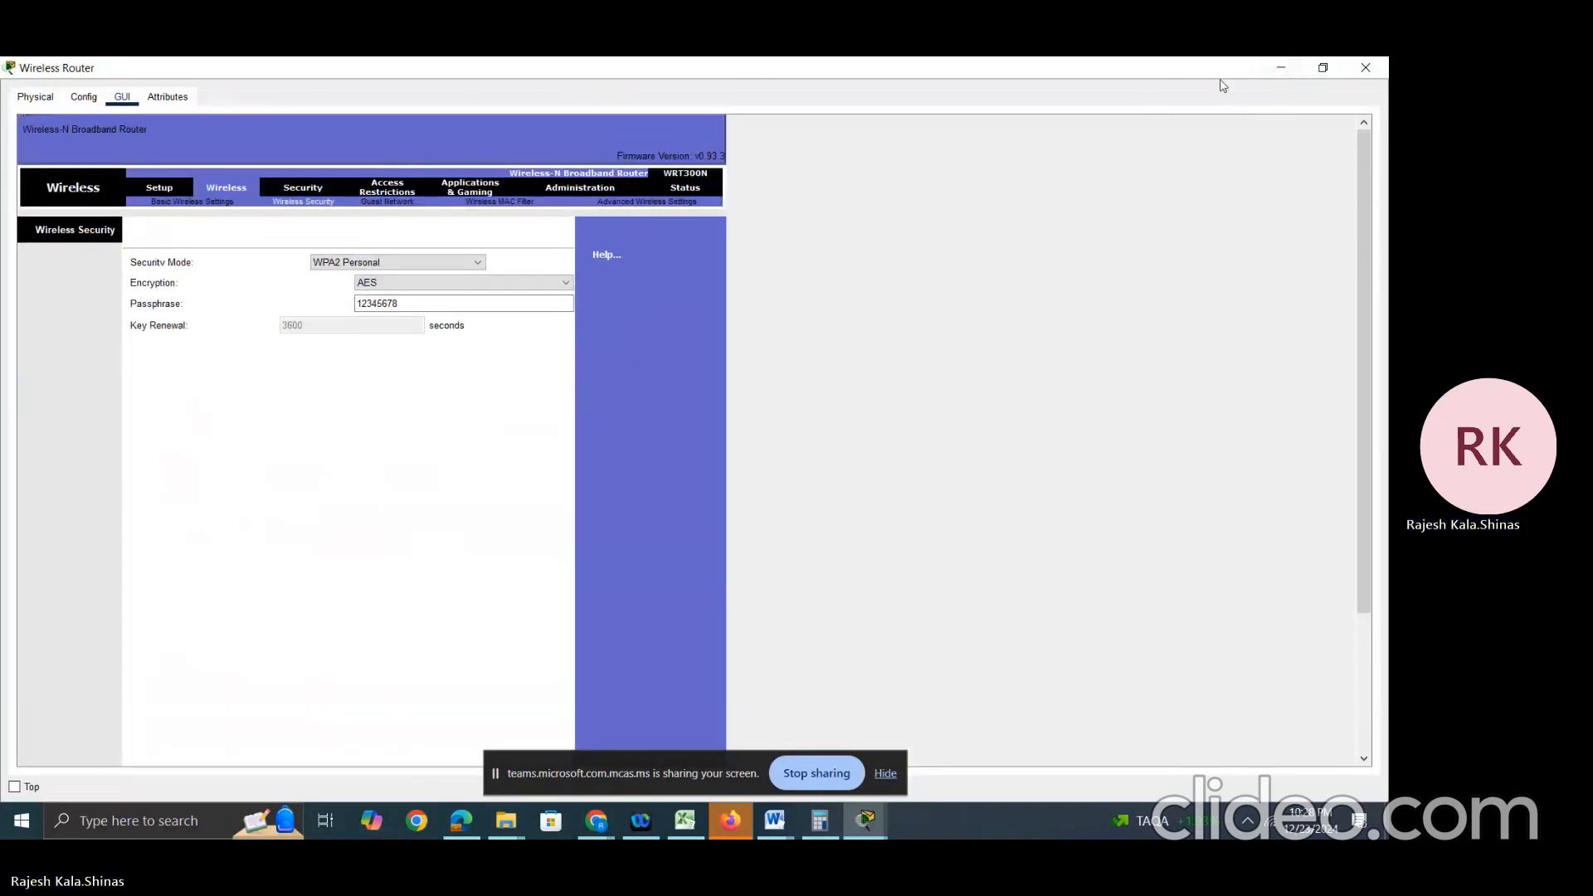
pyautogui.click(1276, 72)
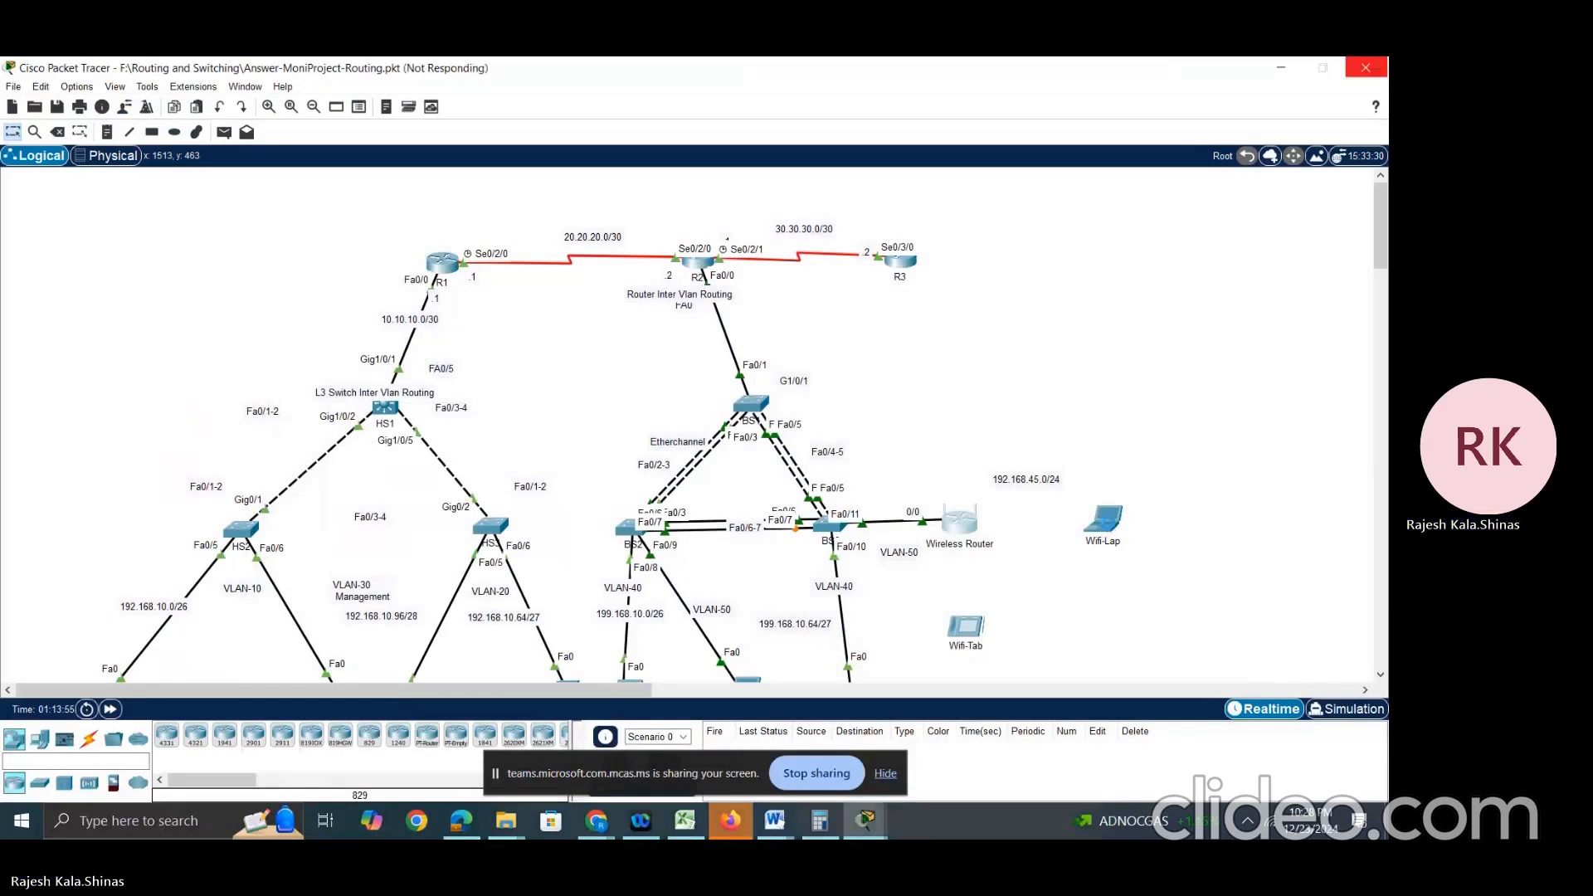
# Step: Check the Wifi-Lap laptop's PC Wireless link status and its physical device view
pyautogui.click(1110, 529)
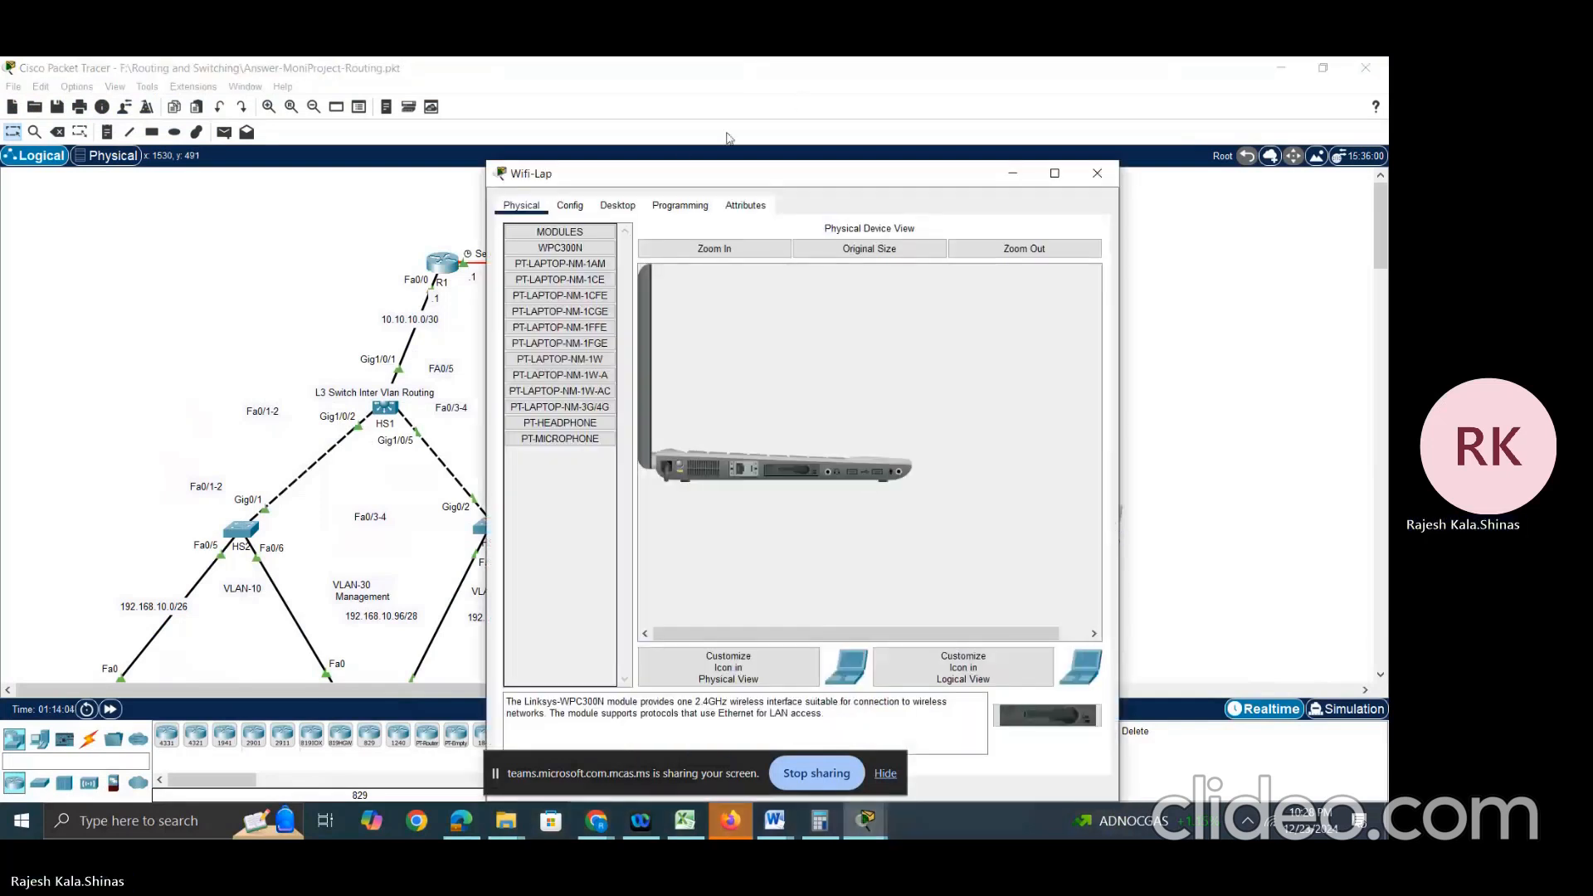
pyautogui.click(613, 207)
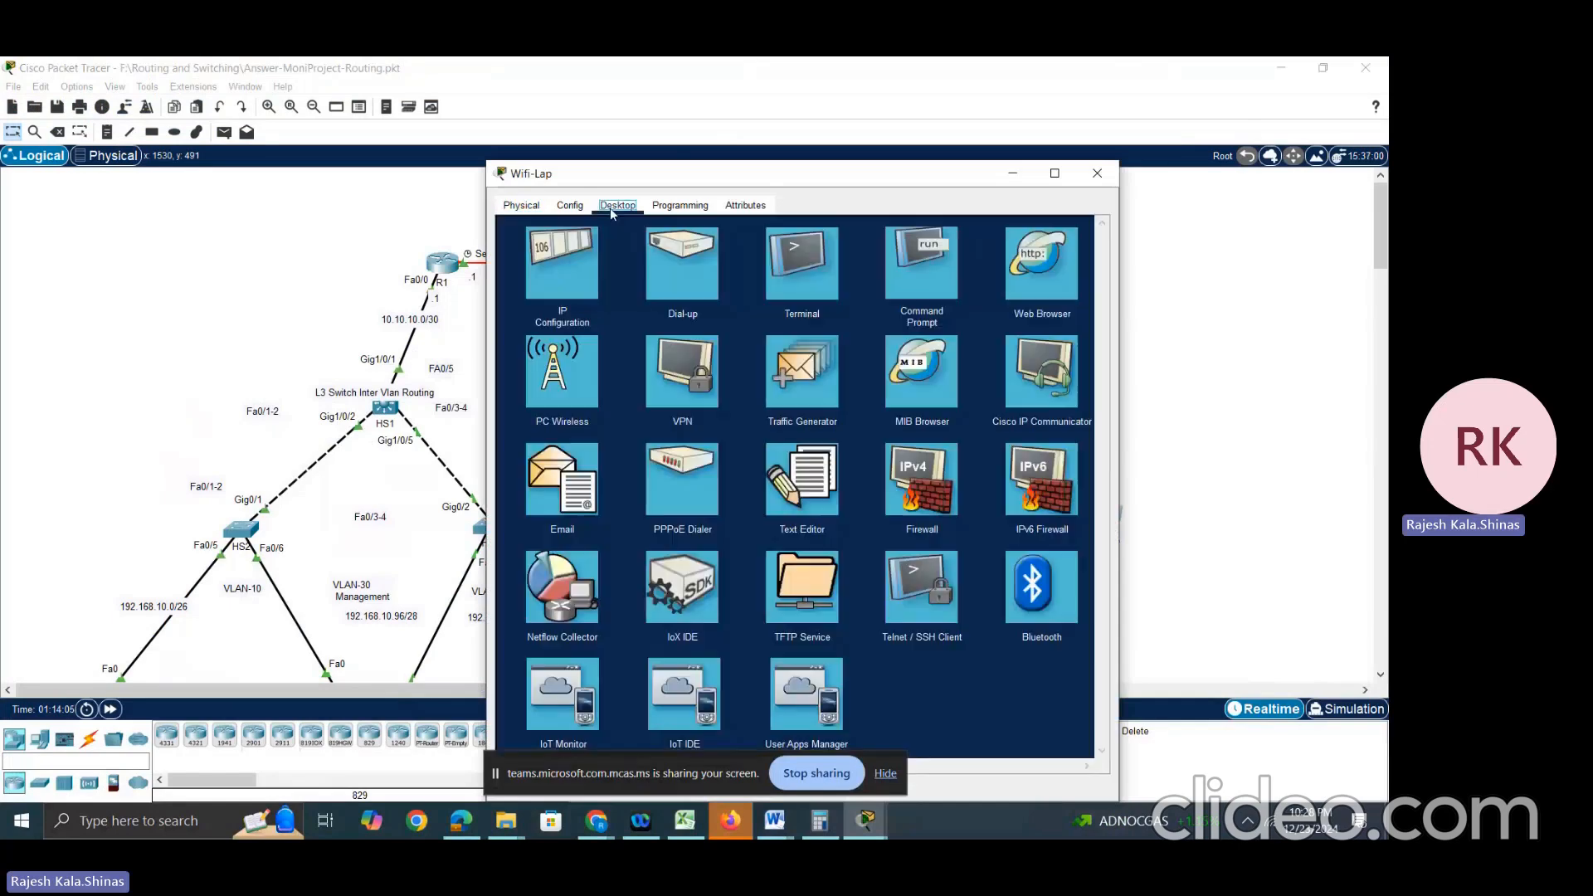
pyautogui.click(552, 380)
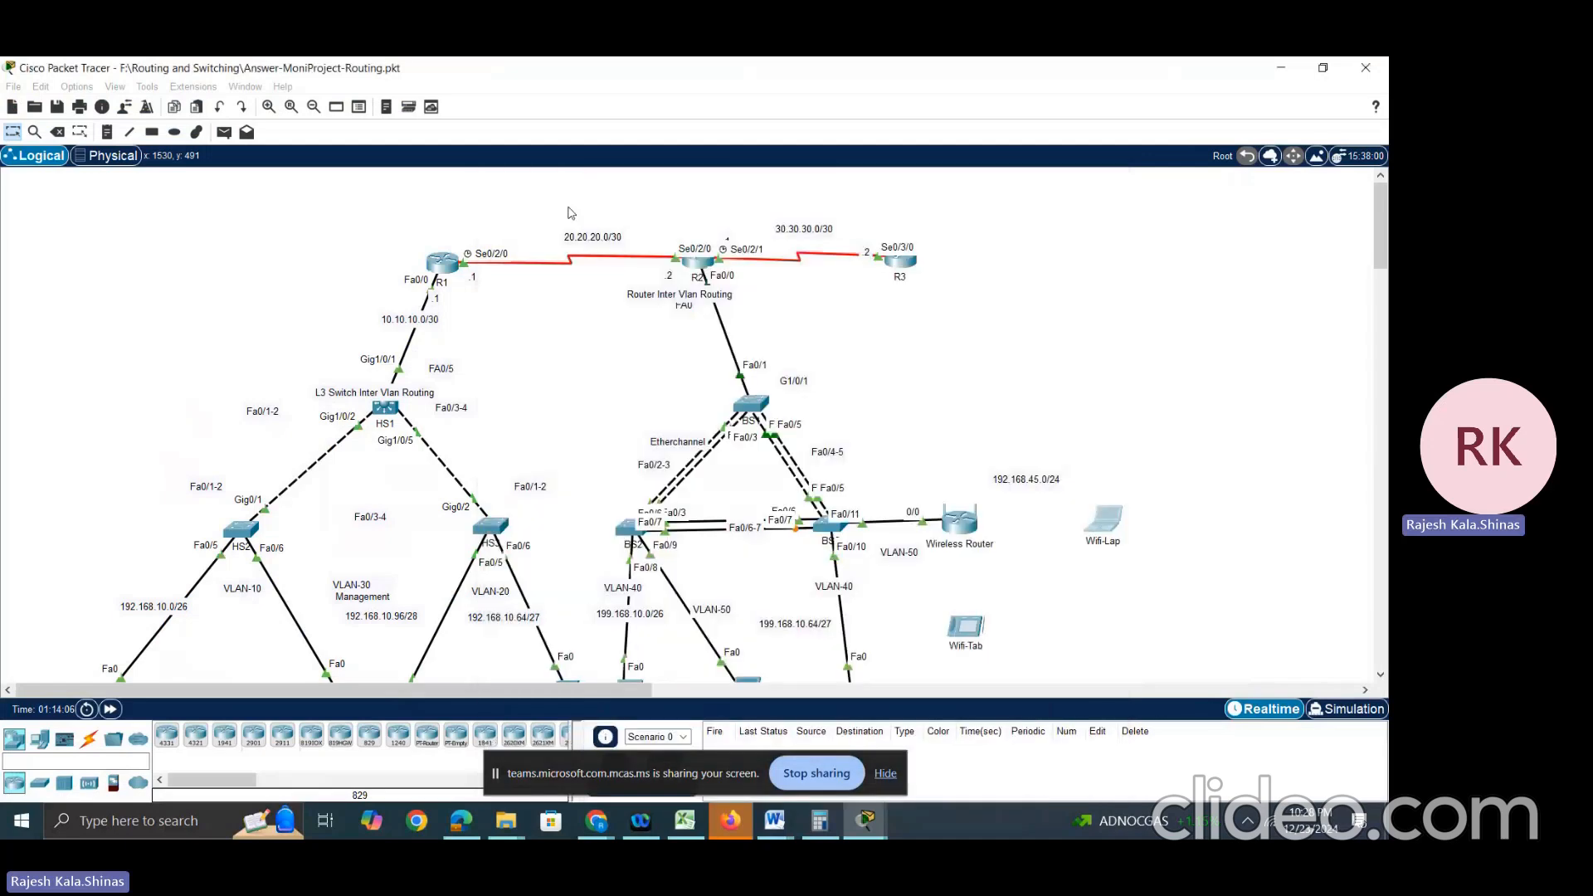
pyautogui.click(1096, 520)
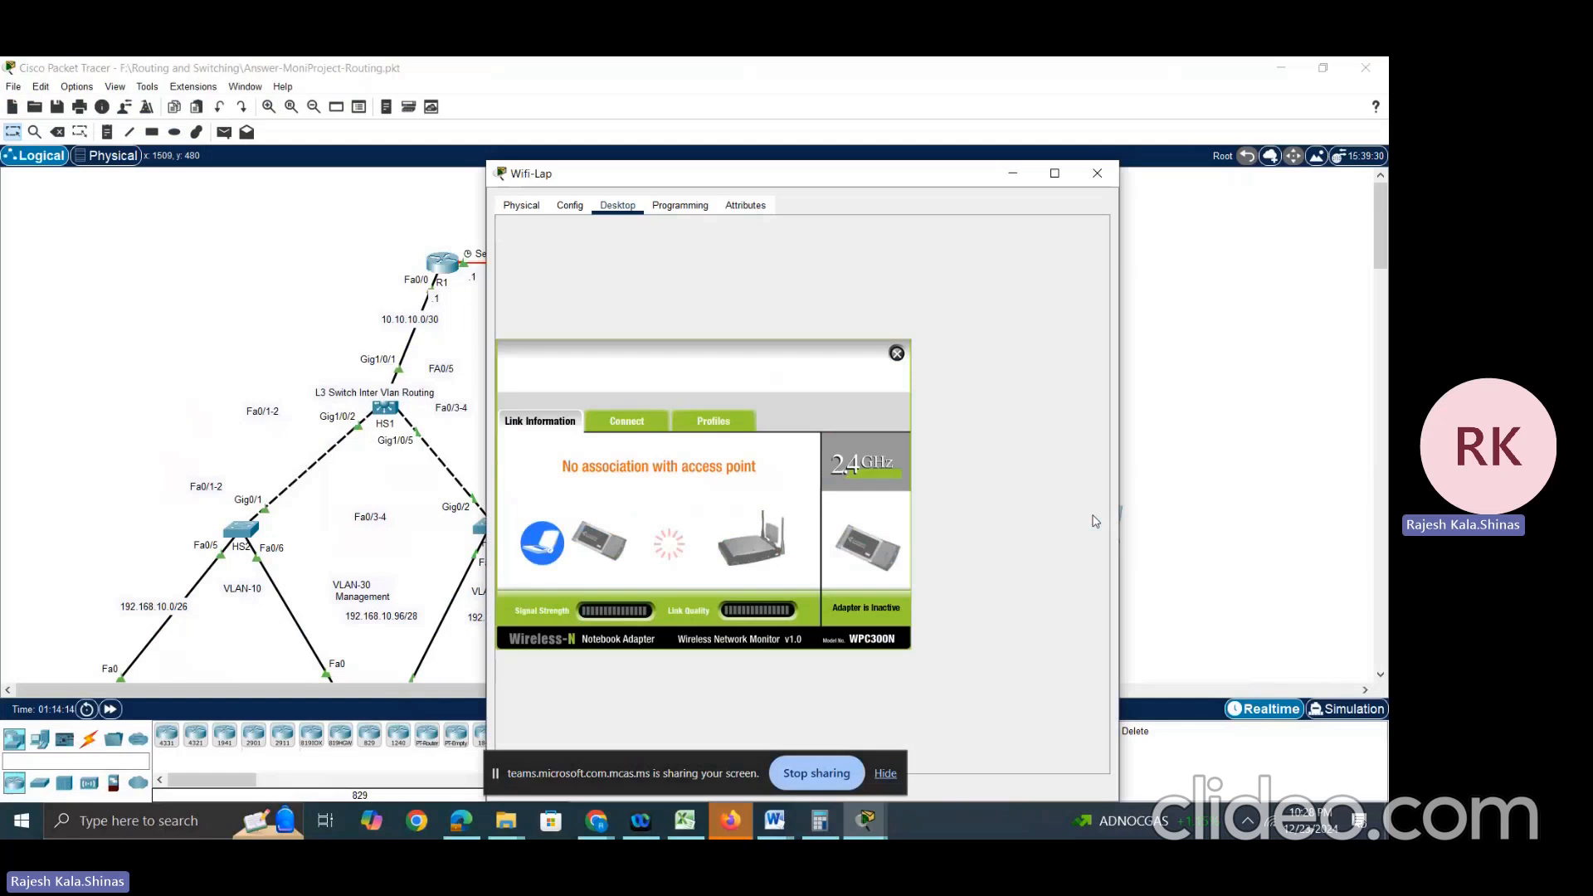
pyautogui.click(567, 207)
pyautogui.click(535, 207)
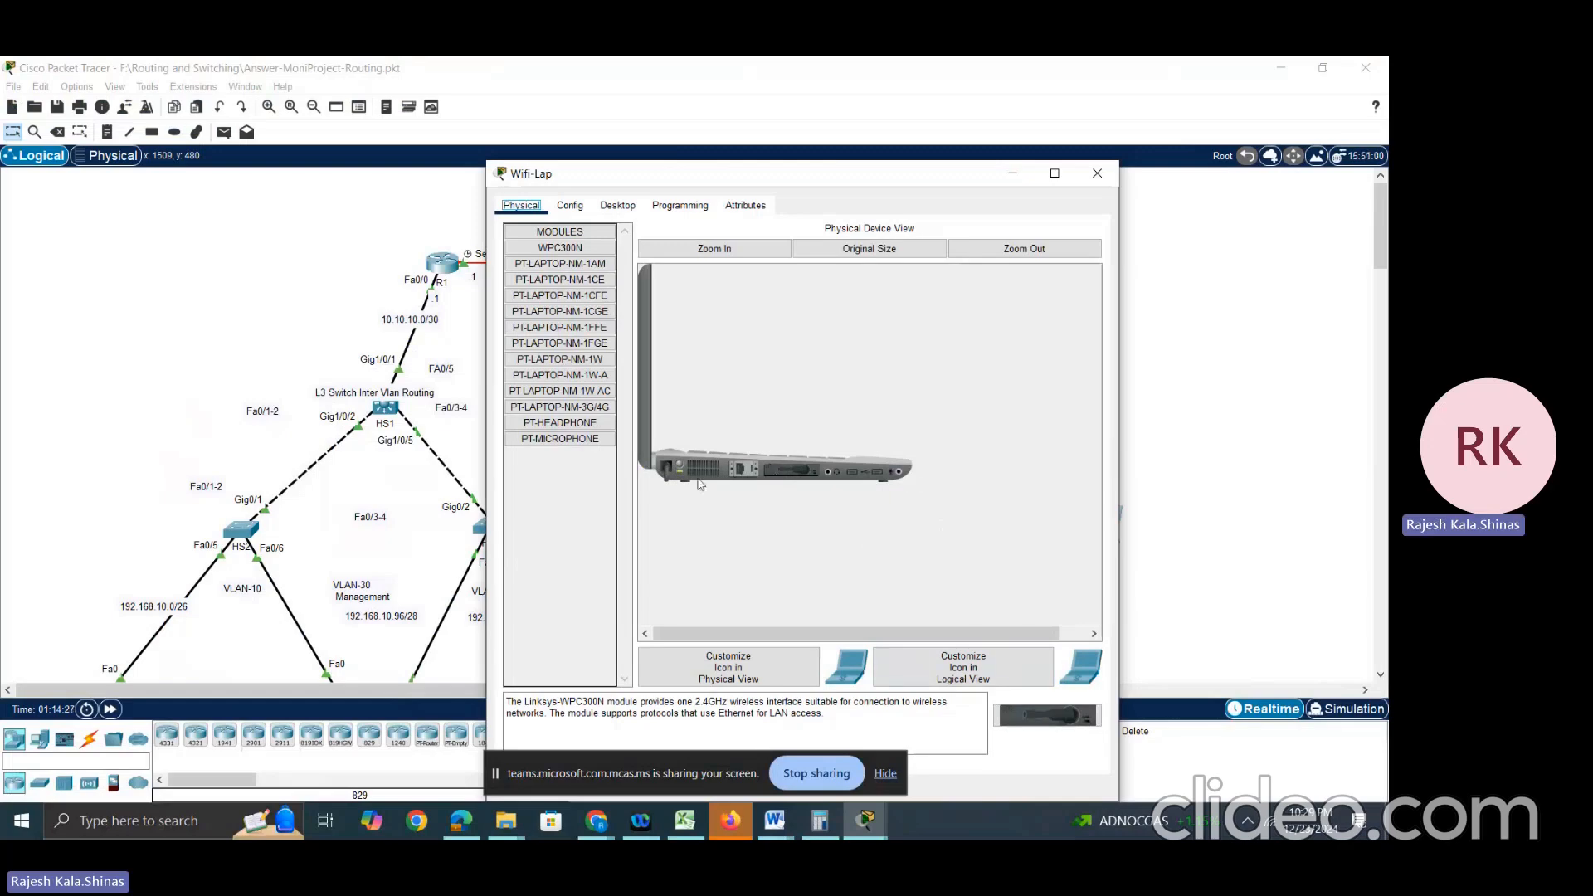
# Step: Set the SSID of the Wifi-Lap laptop's Wireless0 interface to Wayanad
pyautogui.click(572, 206)
pyautogui.click(574, 295)
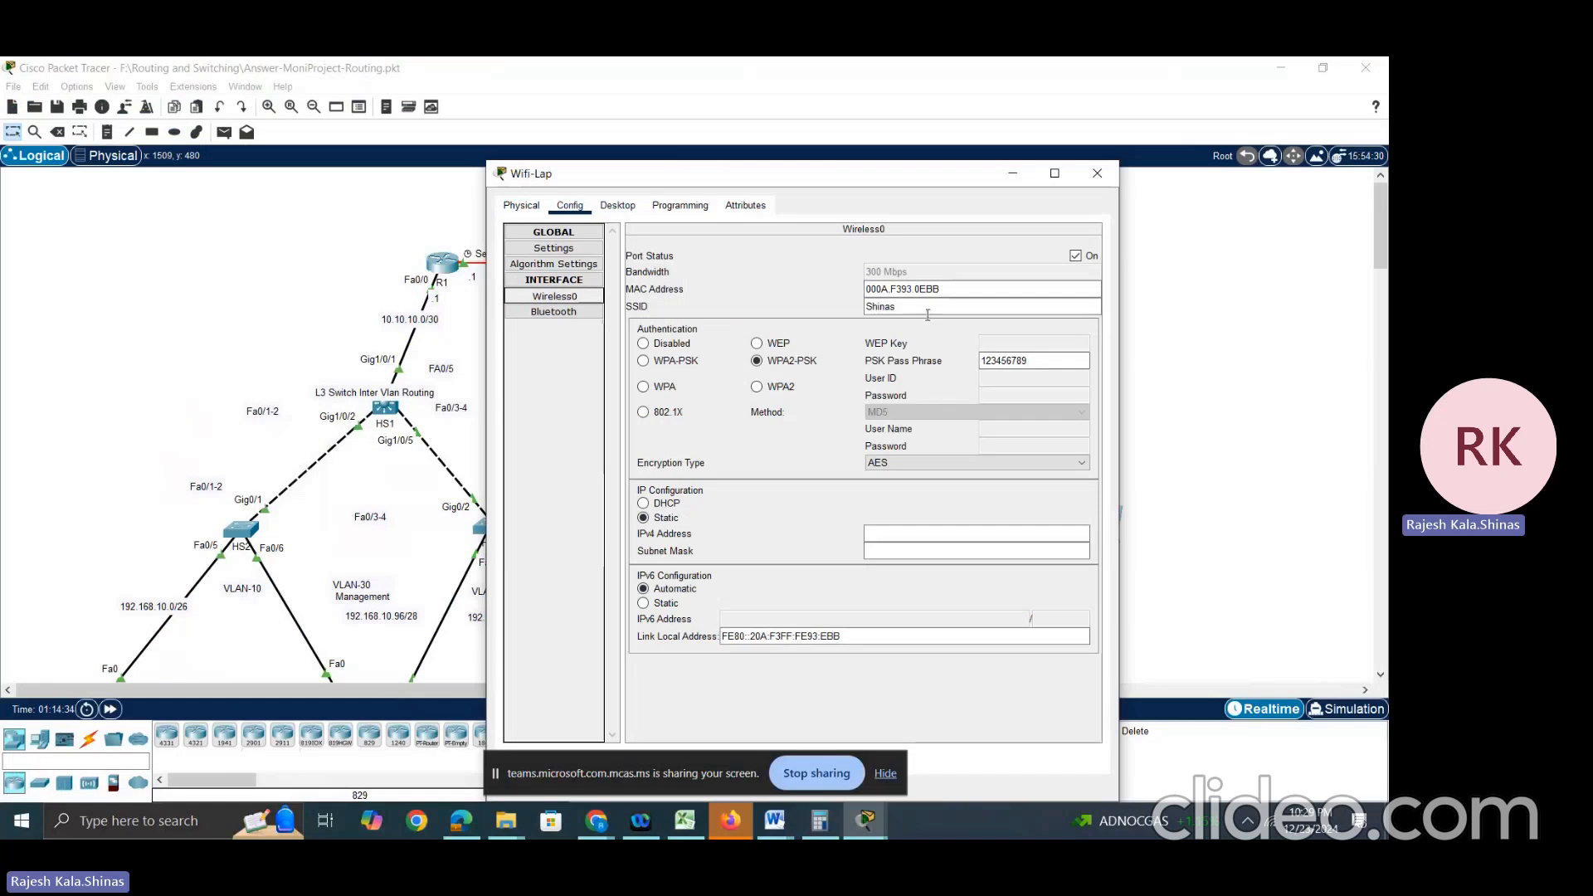
pyautogui.click(921, 308)
pyautogui.moveTo(922, 309); pyautogui.dragTo(850, 308)
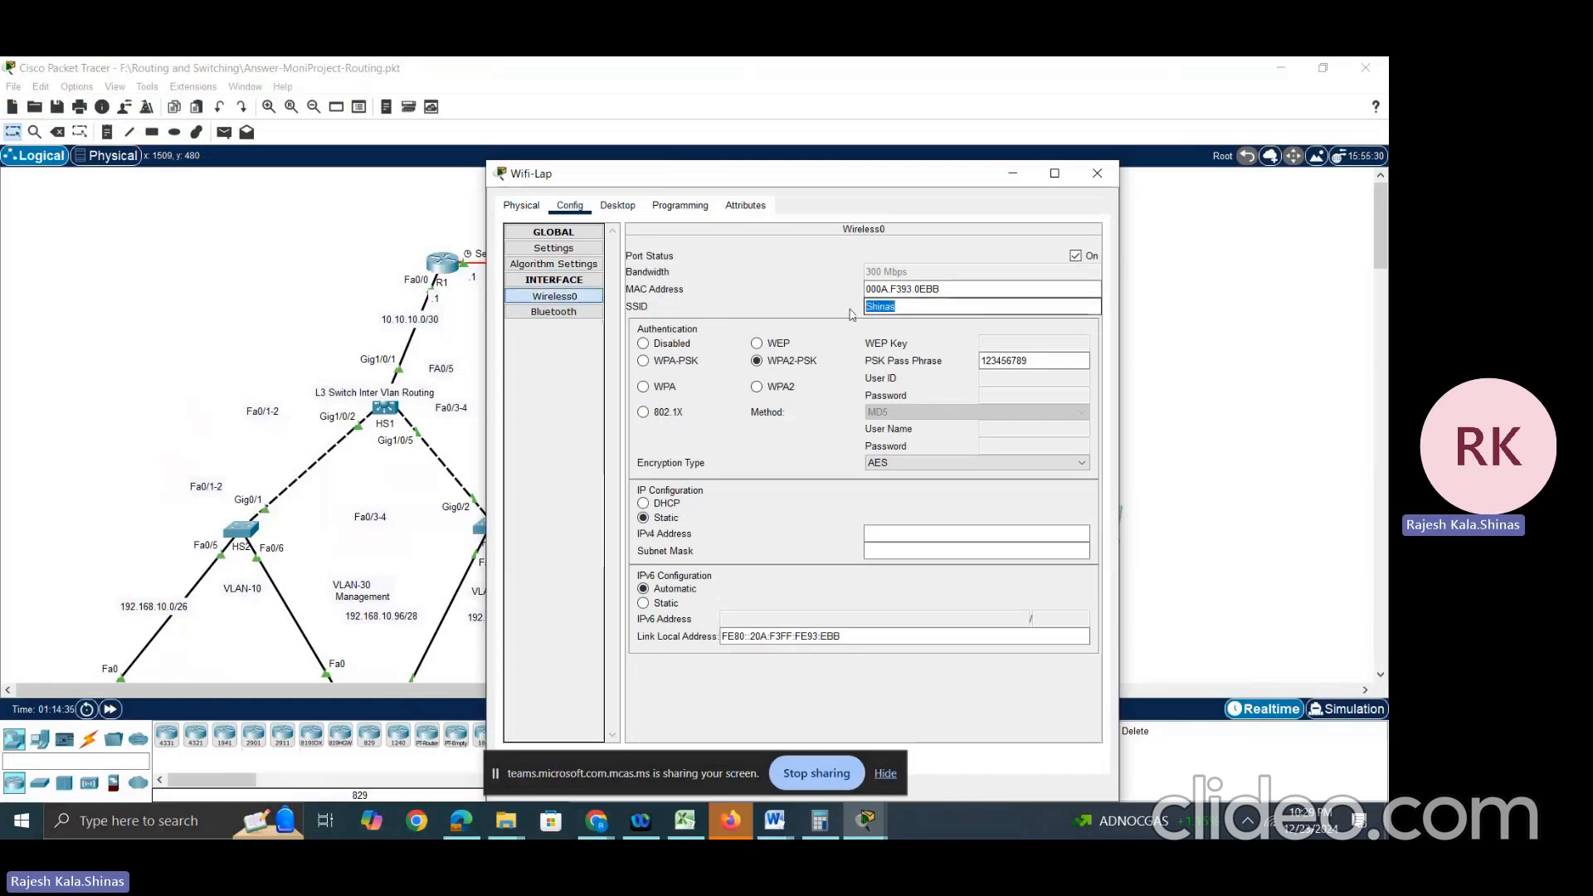
pyautogui.write('wAYA')
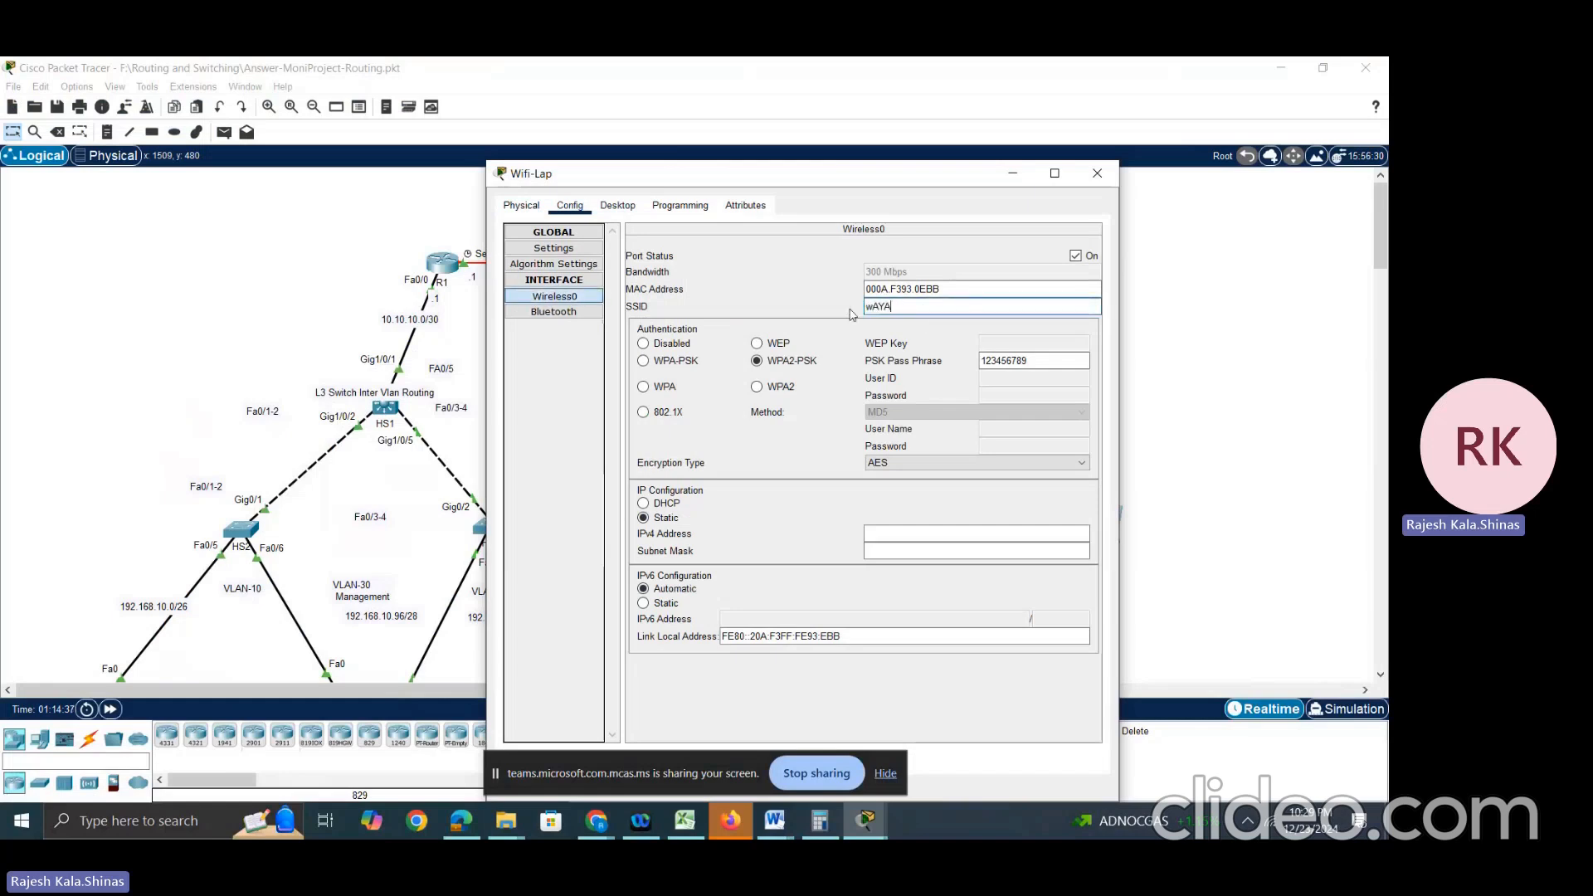
pyautogui.write('NAD')
pyautogui.press('BackSpace')
pyautogui.press('BackSpace')
pyautogui.press('BackSpace')
pyautogui.press('BackSpace')
pyautogui.press('BackSpace')
pyautogui.press('BackSpace')
pyautogui.press('BackSpace')
pyautogui.write('Wayanad')
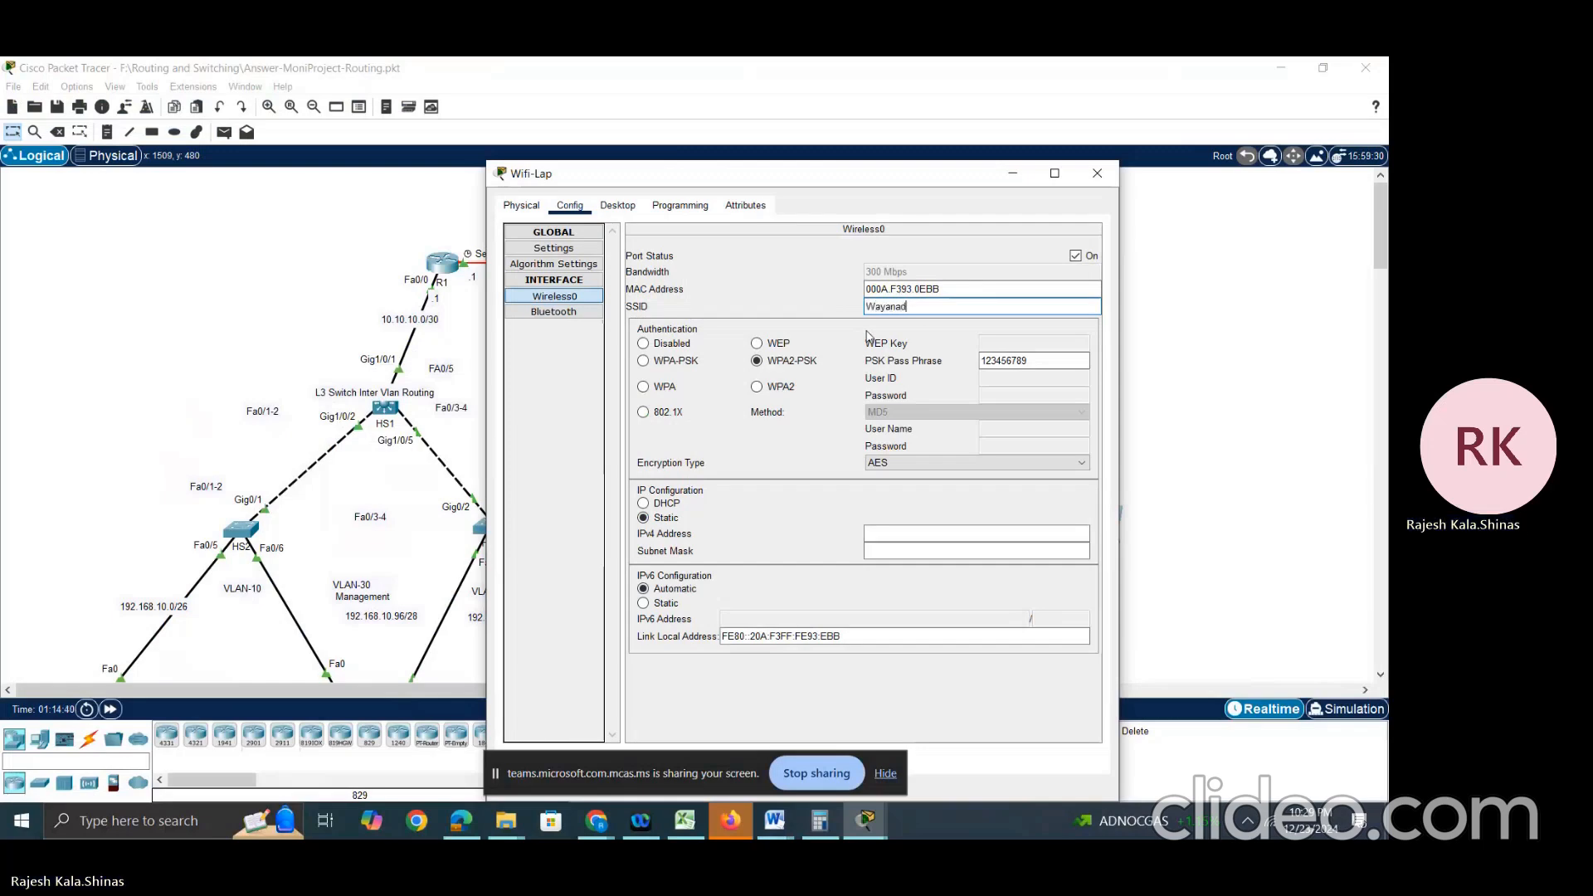
# Step: Correct the WPA2-PSK pass phrase on Wifi-Lap's Wireless0 interface to match the wireless router's passphrase
pyautogui.click(1001, 360)
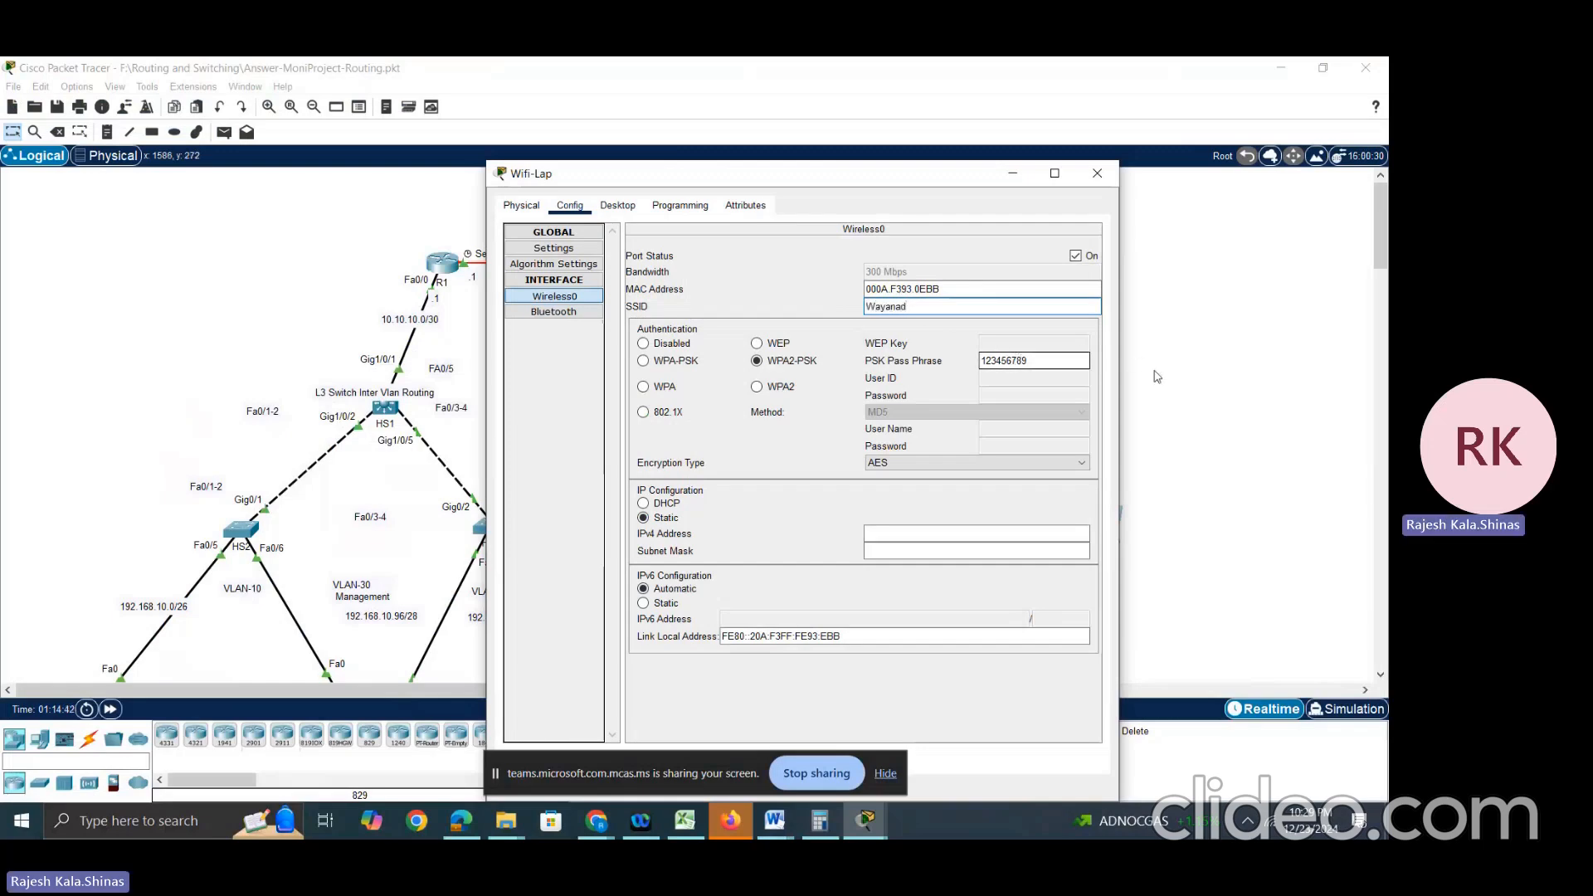
pyautogui.click(1097, 173)
pyautogui.click(954, 524)
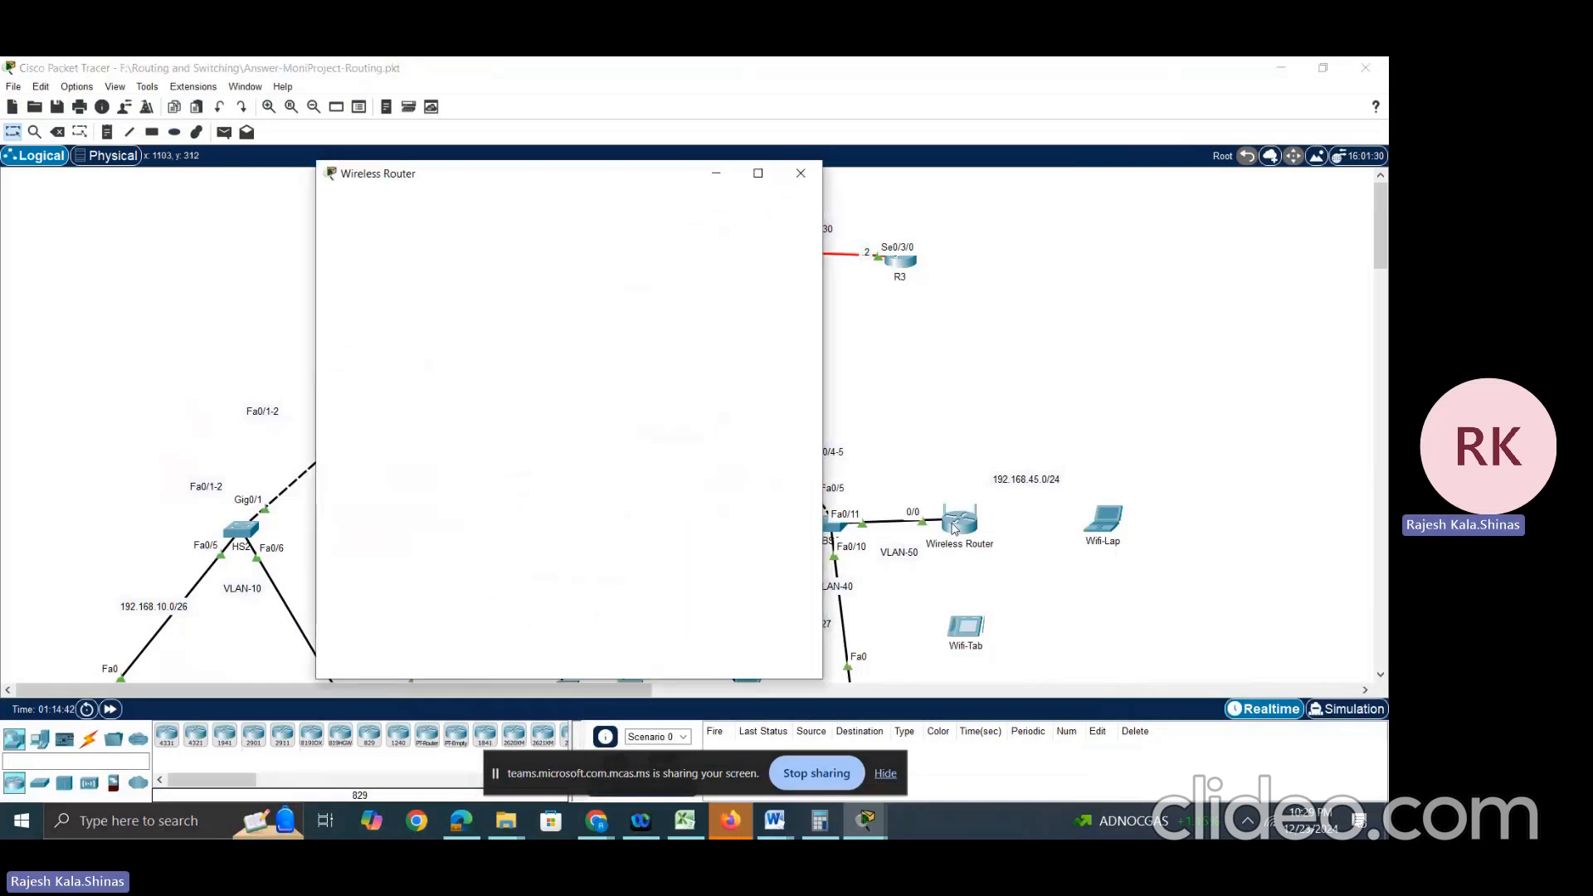
pyautogui.click(1110, 520)
pyautogui.click(1110, 521)
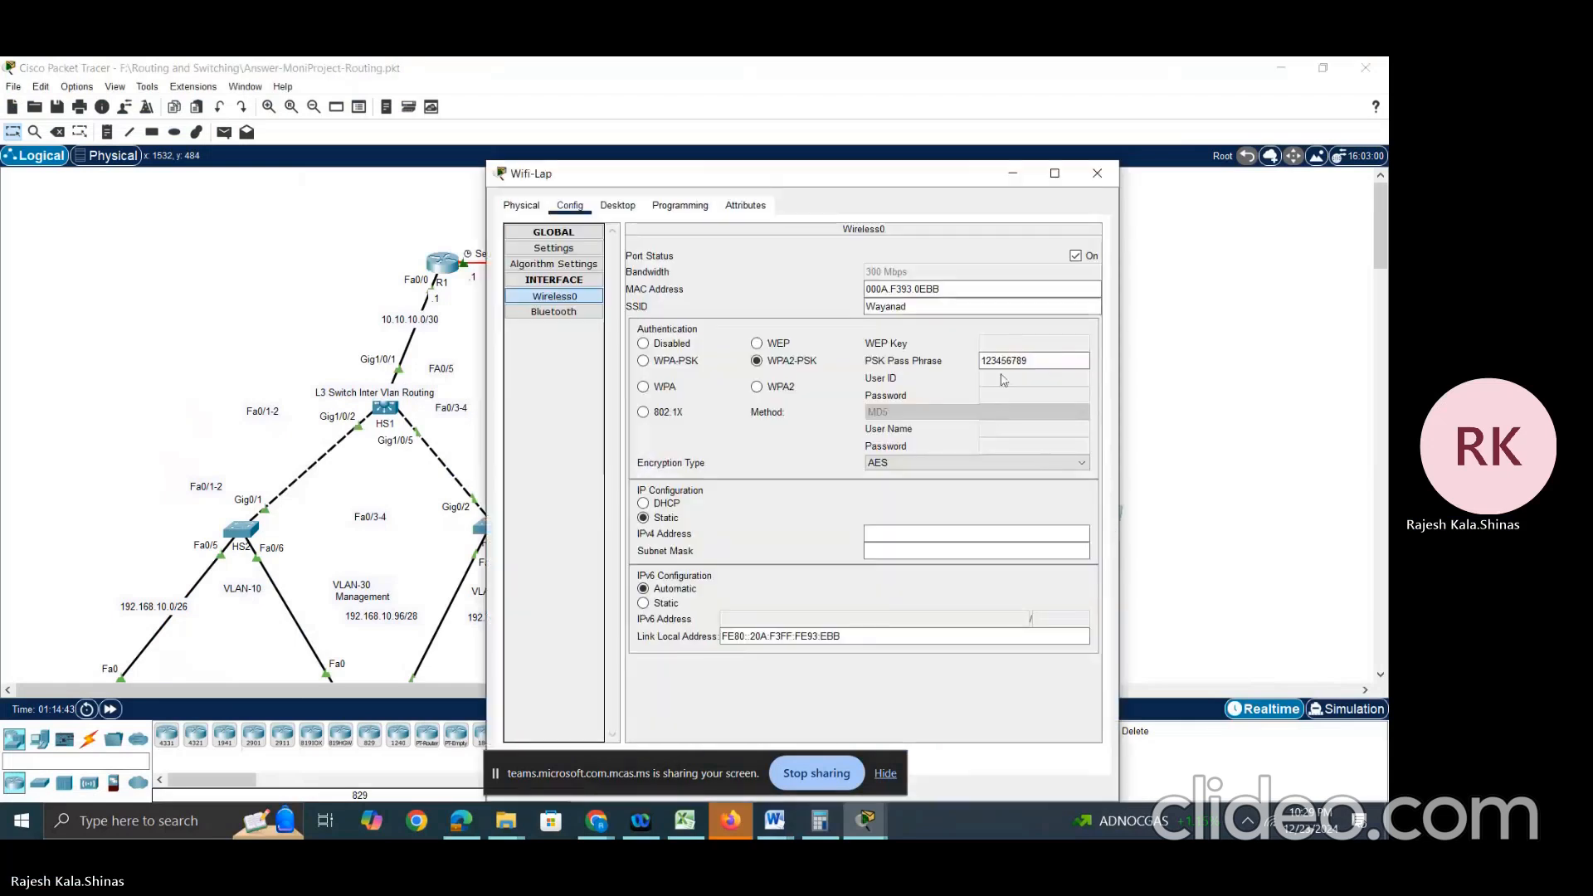
pyautogui.click(1033, 362)
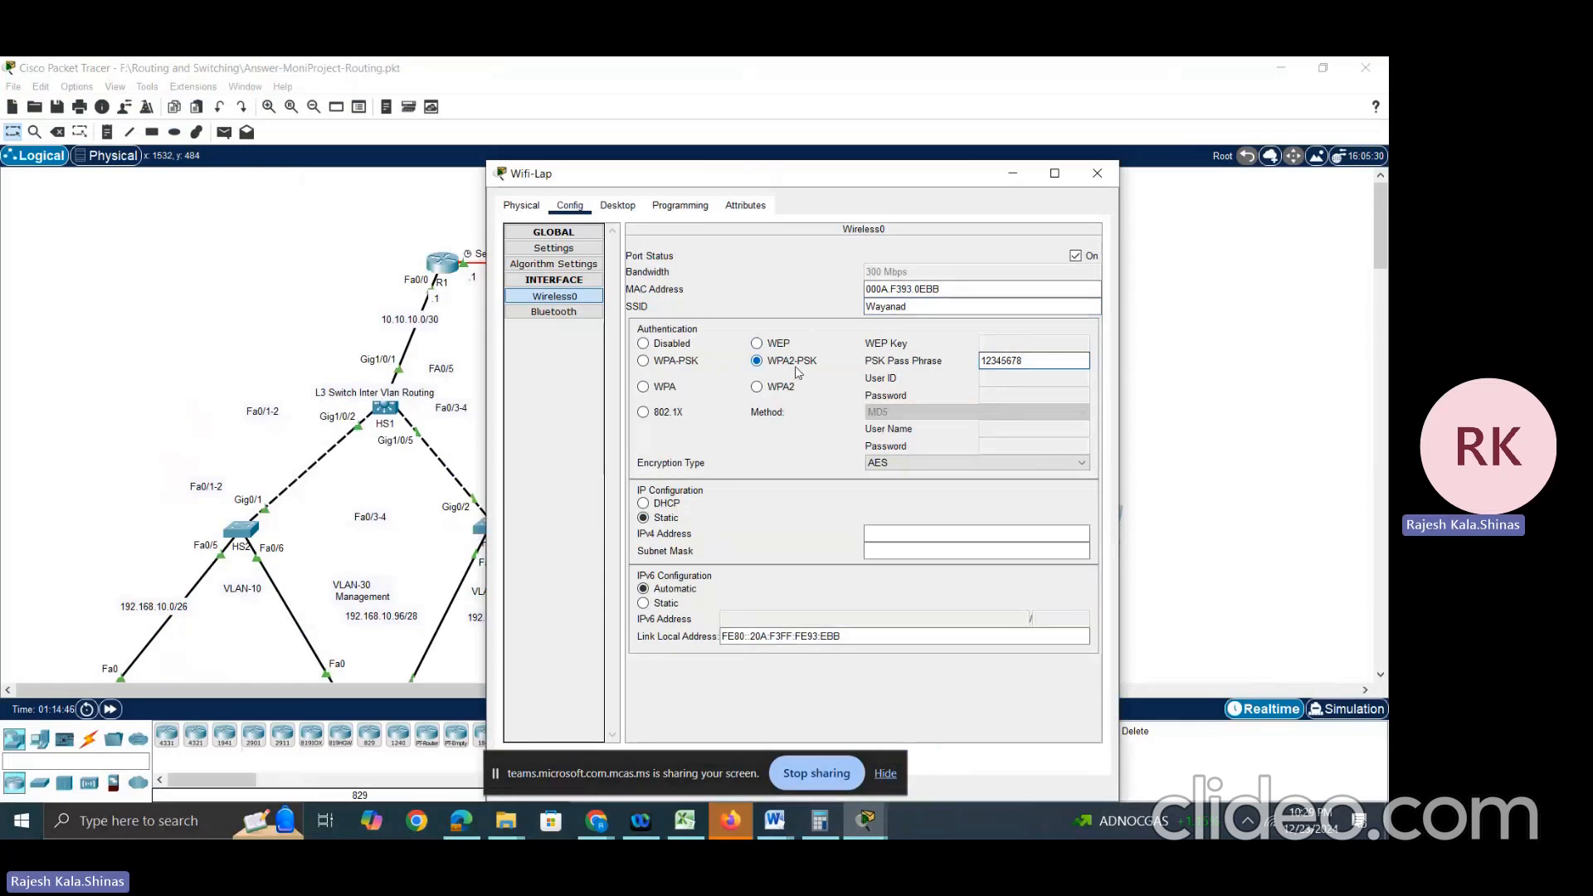
# Step: Set Wifi-Lap's IP configuration to DHCP and check its wireless link and assigned address
pyautogui.click(662, 504)
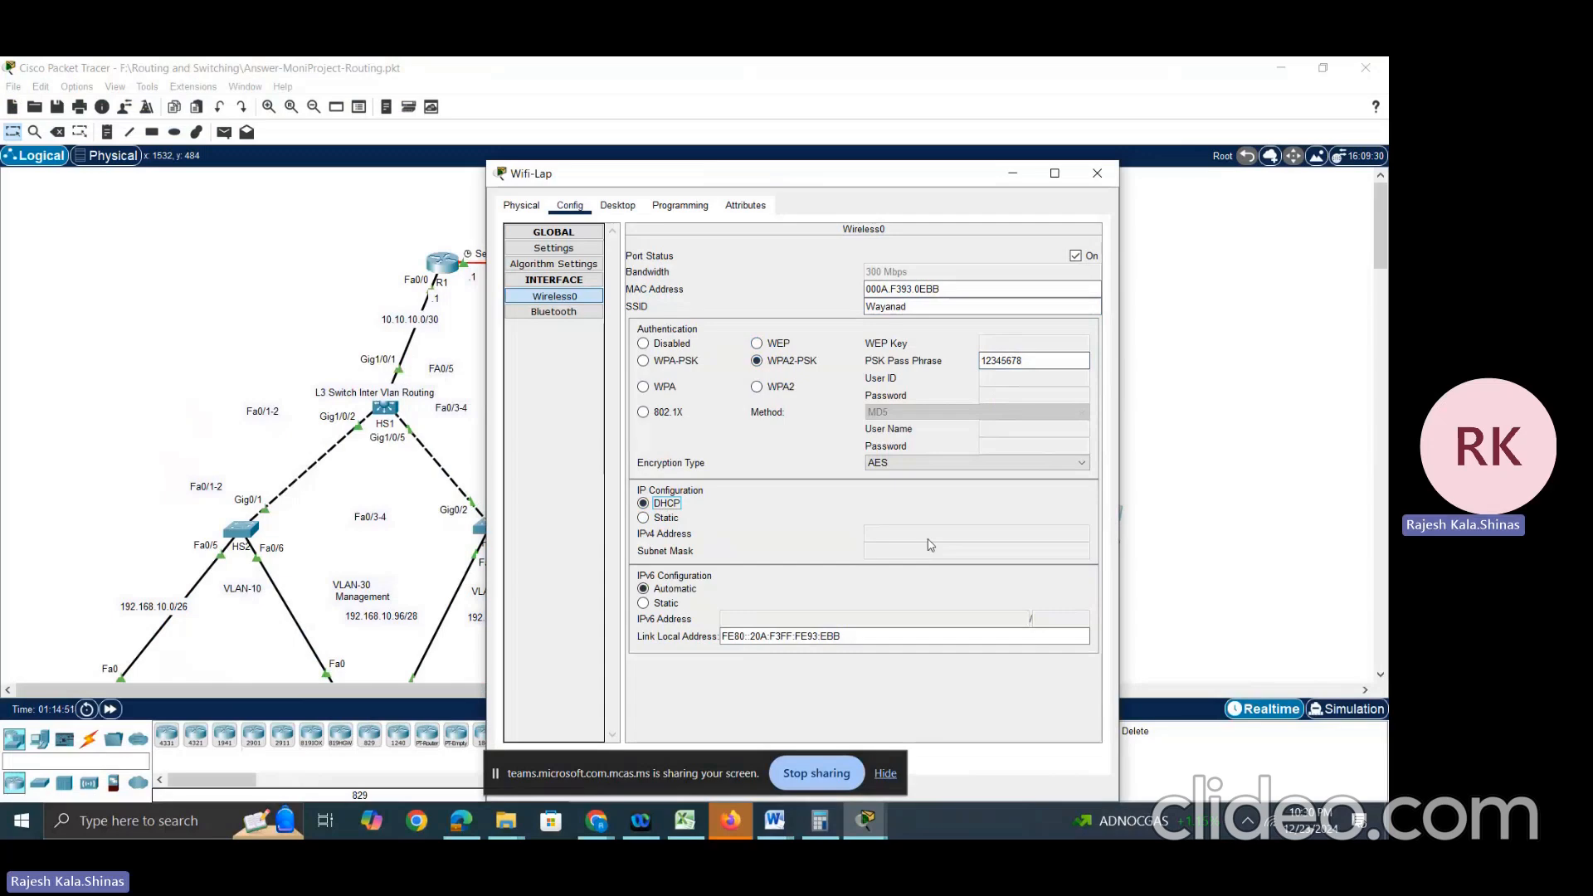
pyautogui.click(1196, 502)
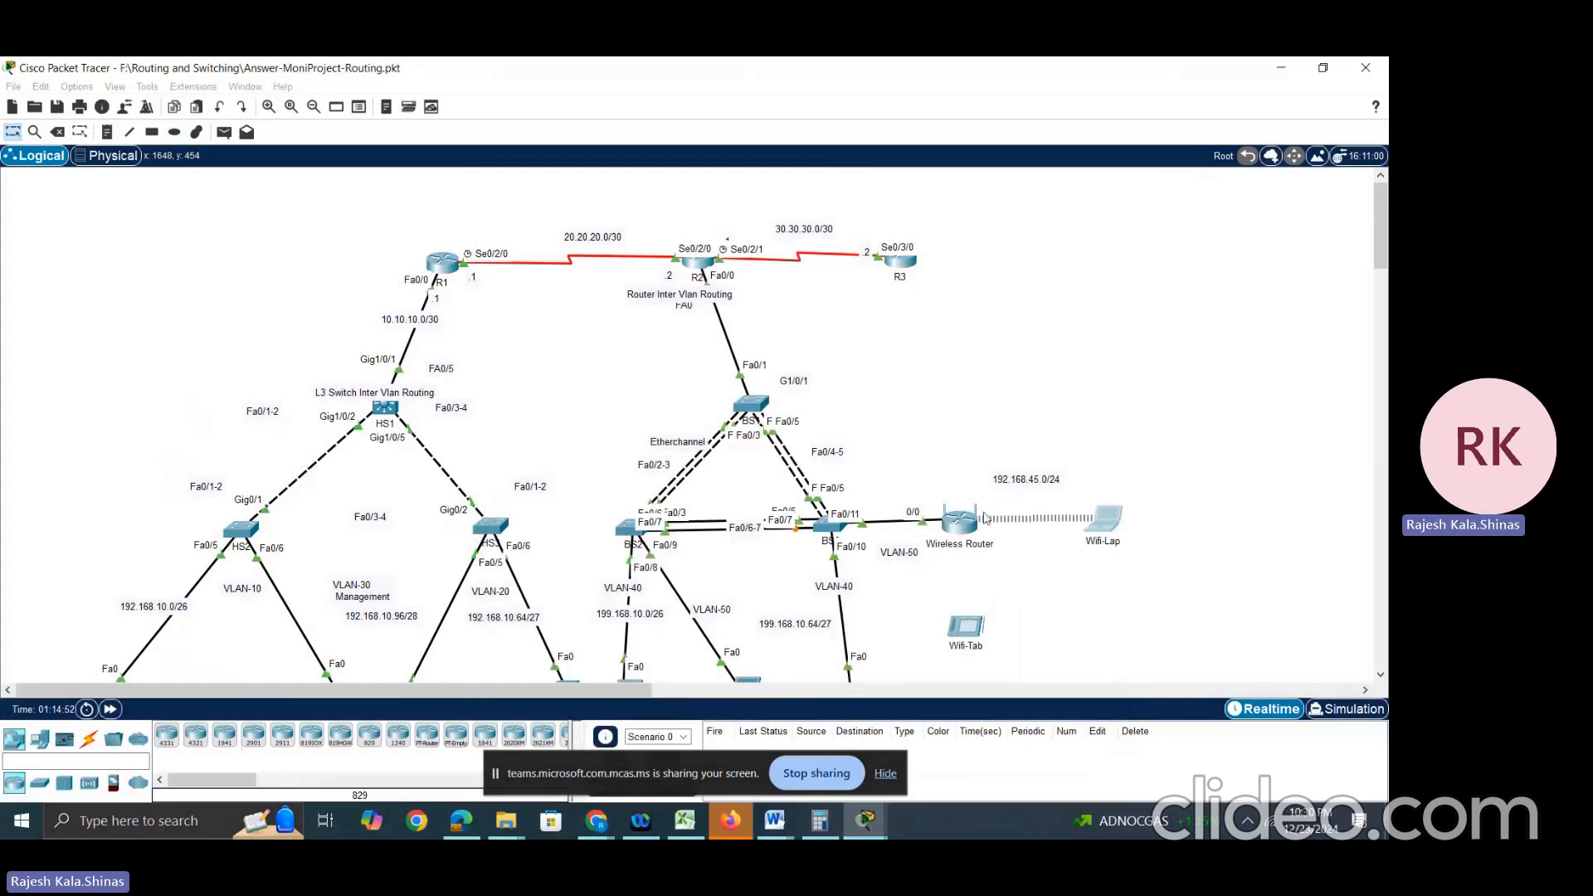
pyautogui.click(1119, 528)
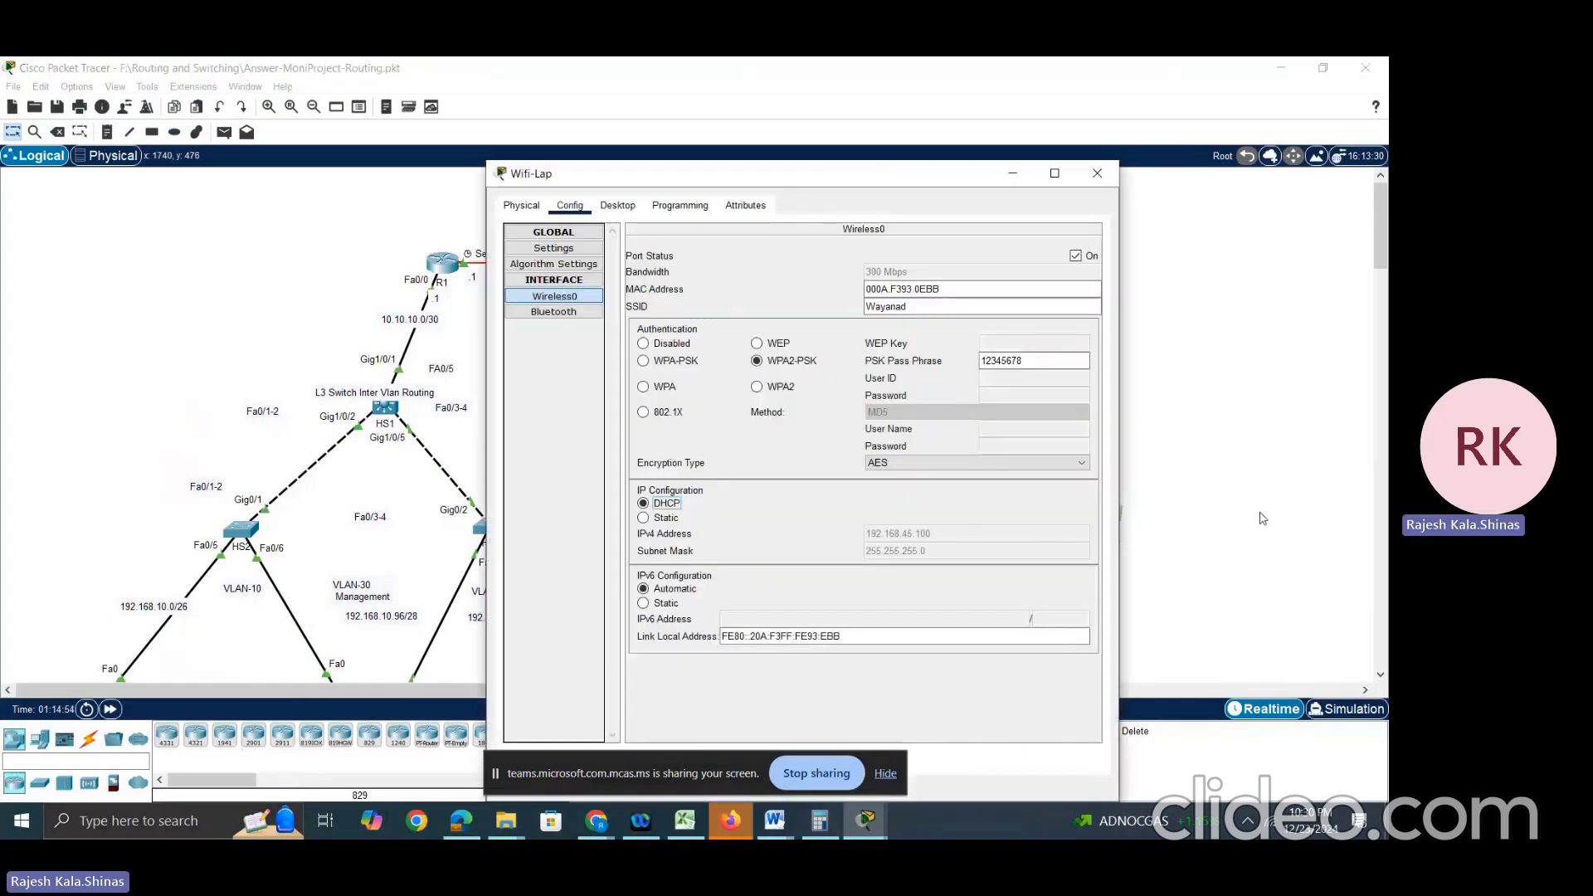
pyautogui.click(1234, 523)
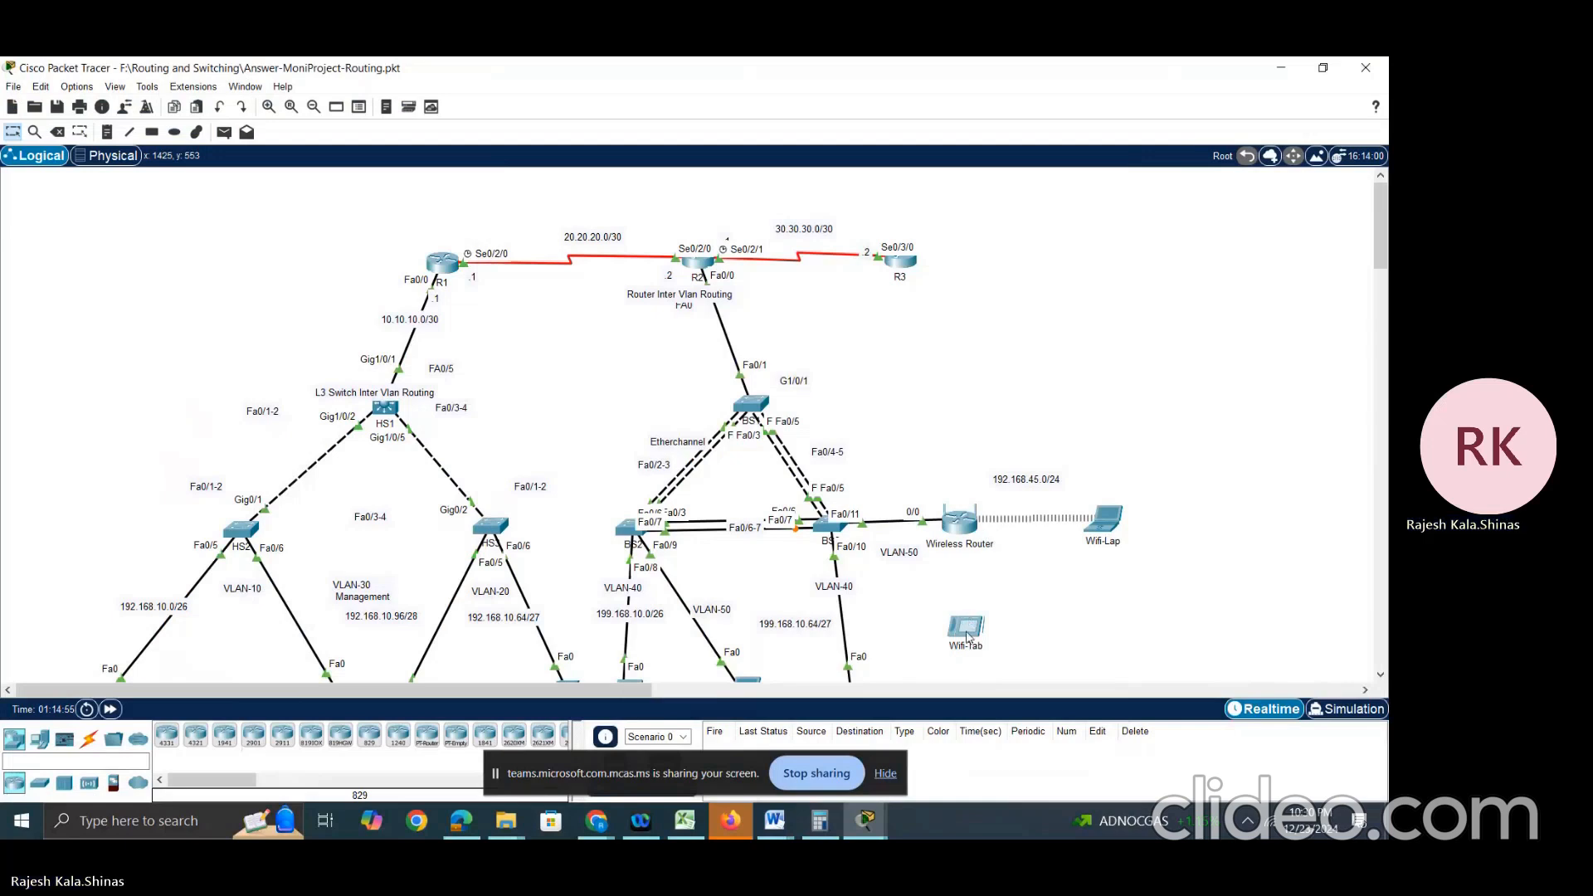
# Step: Set the SSID of the Wifi-Tab tablet's Wireless0 interface to Wayanad
pyautogui.click(966, 631)
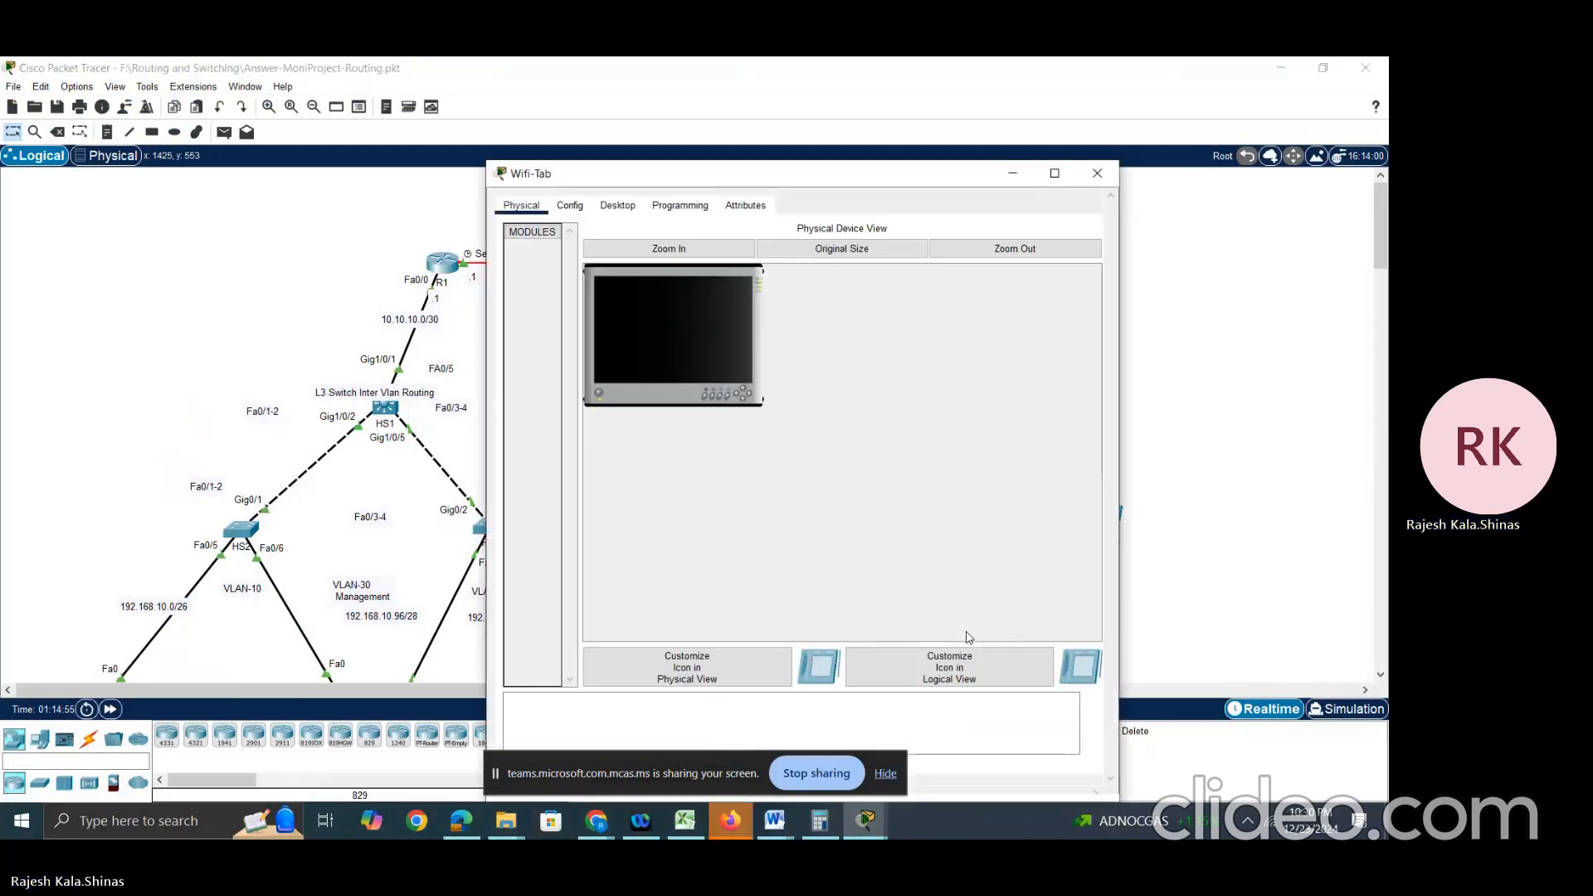
pyautogui.click(584, 208)
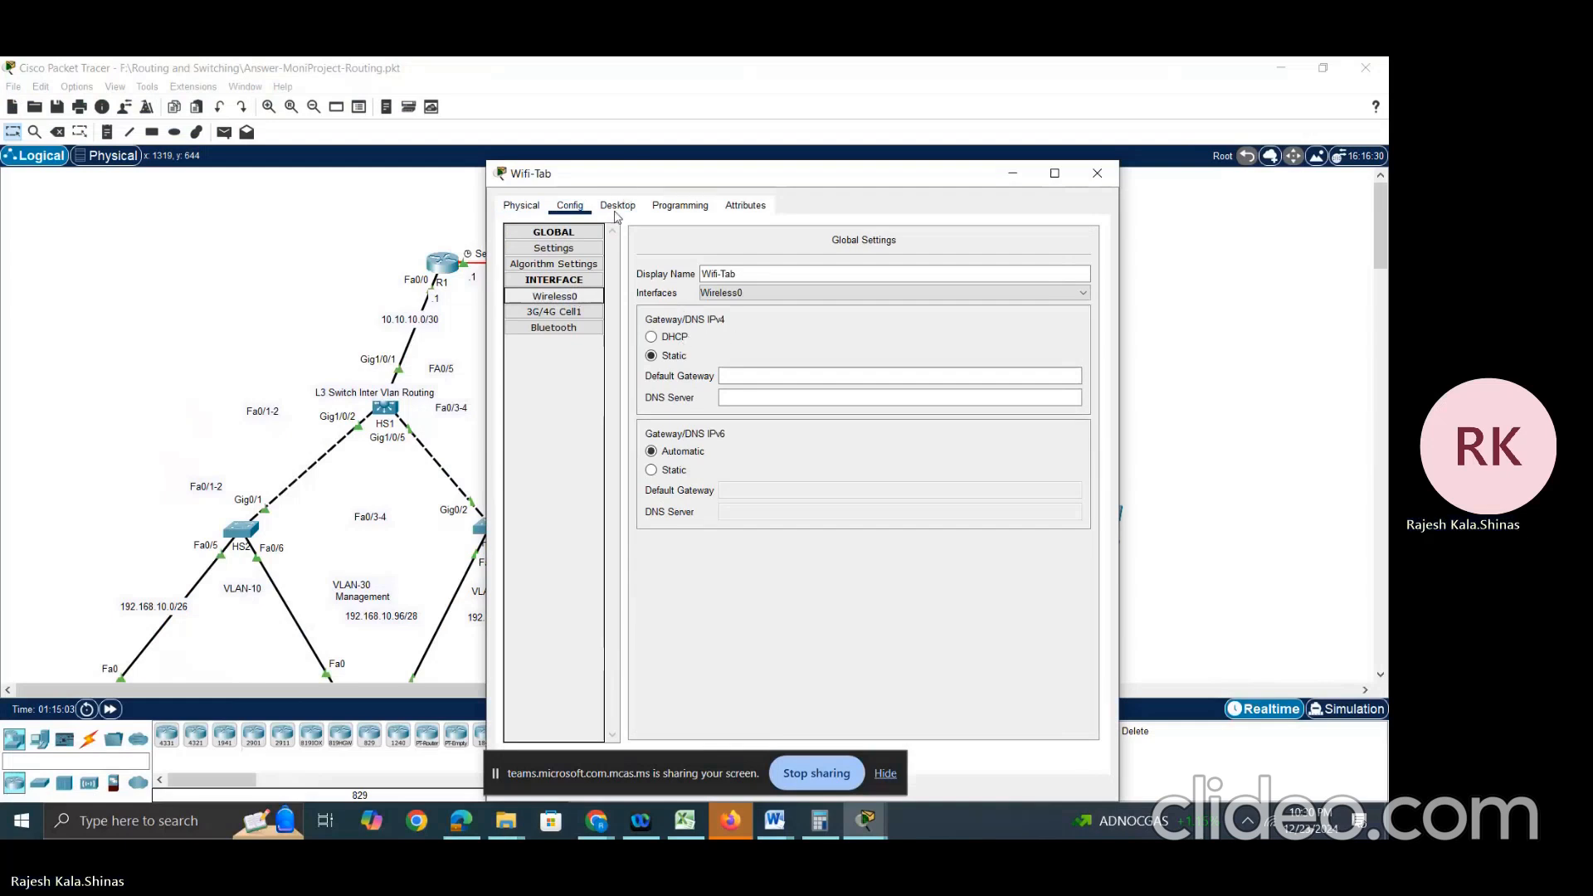
pyautogui.click(554, 296)
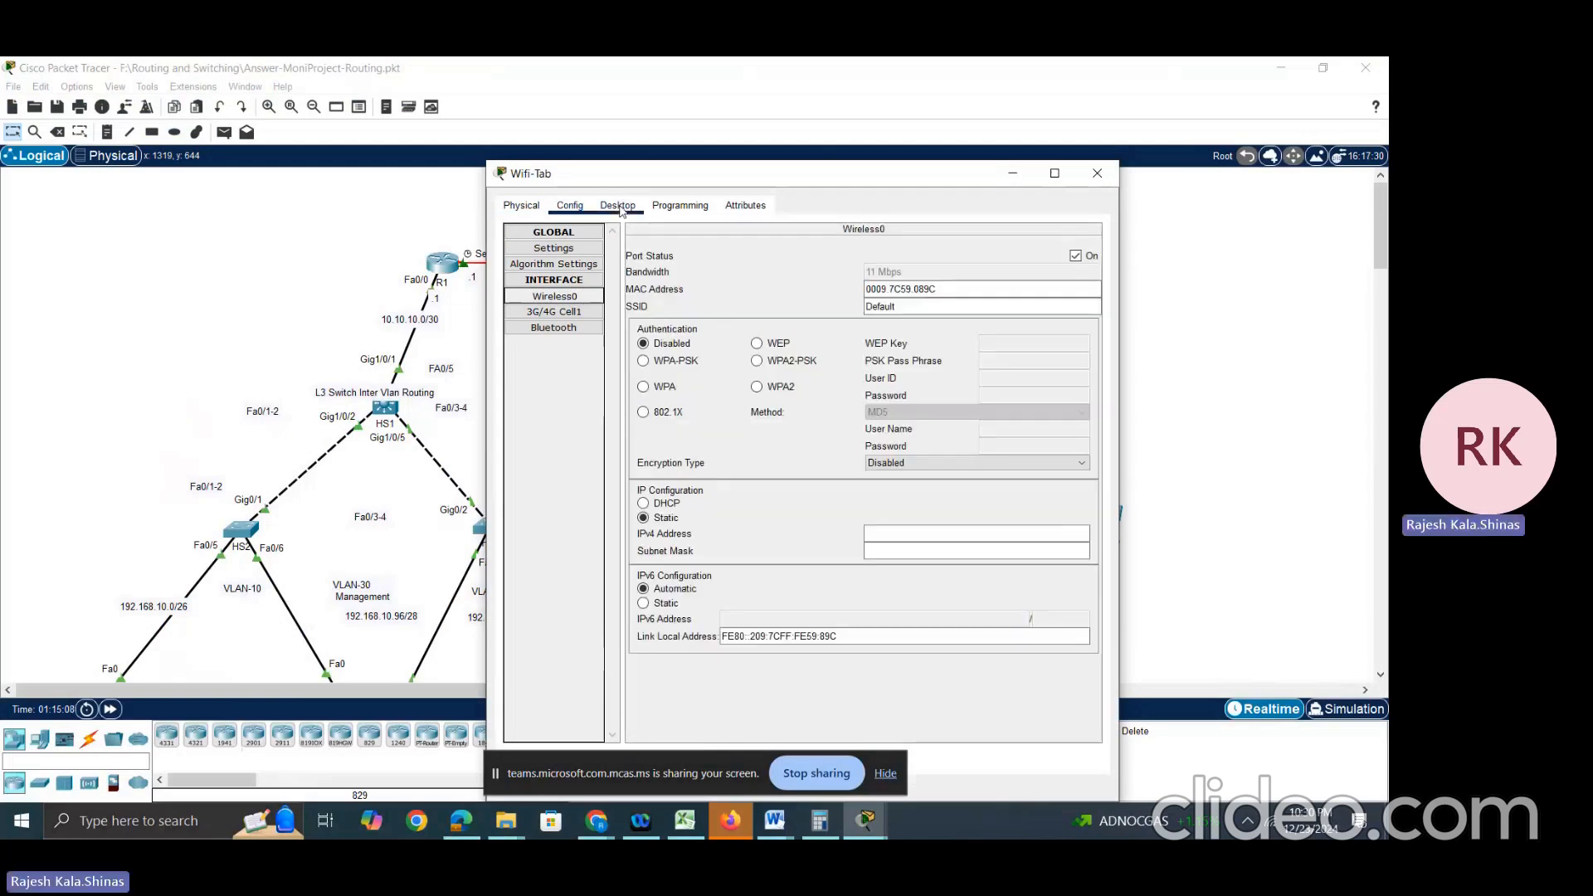
pyautogui.moveTo(935, 311); pyautogui.dragTo(797, 313)
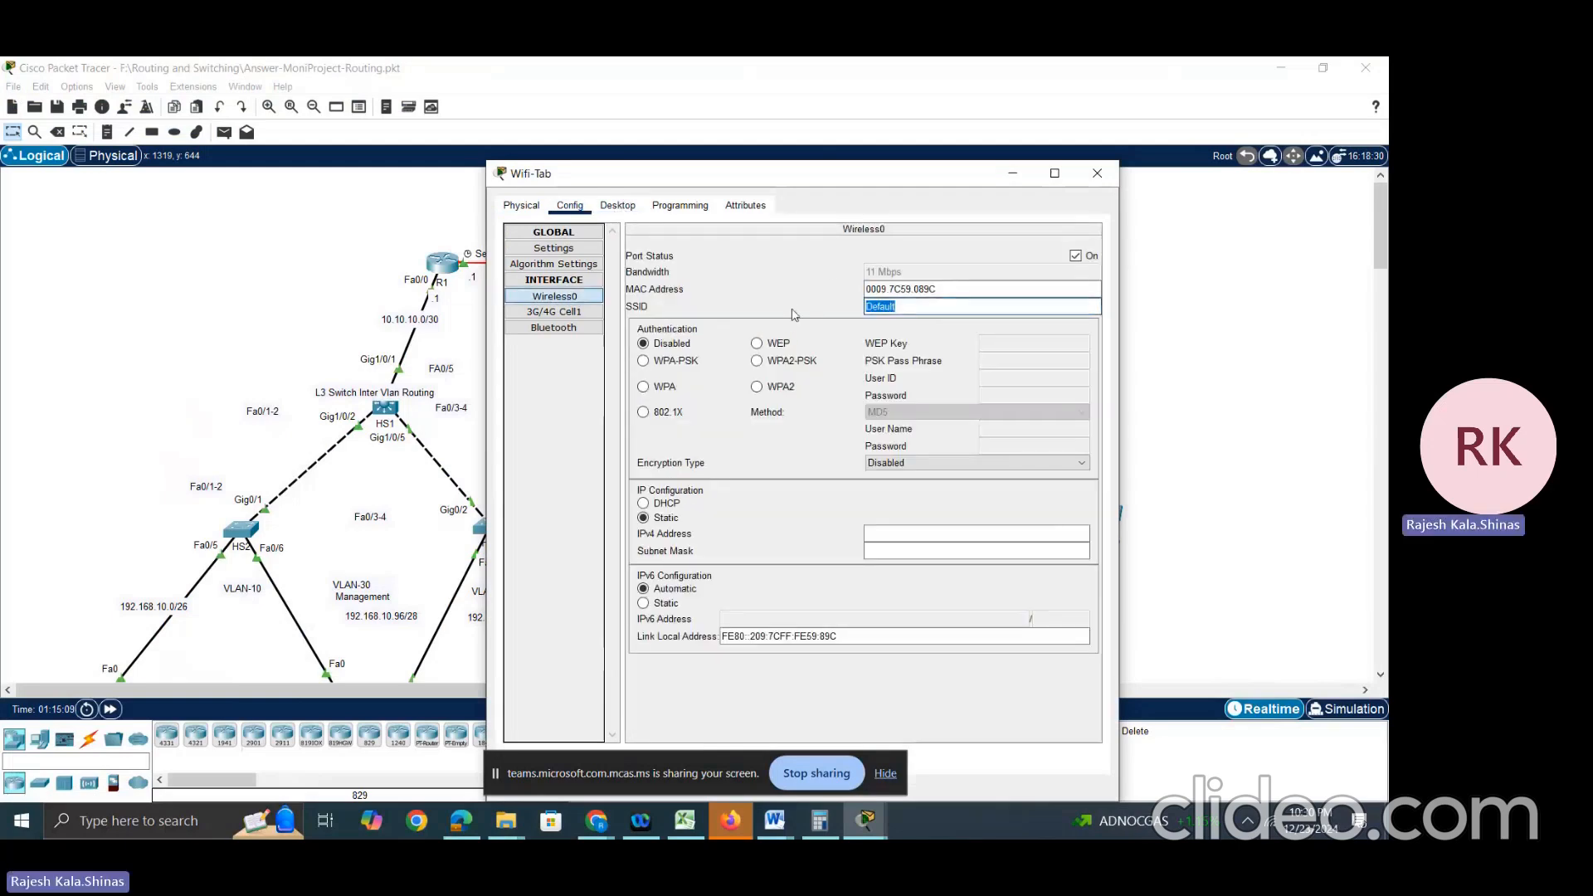
pyautogui.write('Wayanad')
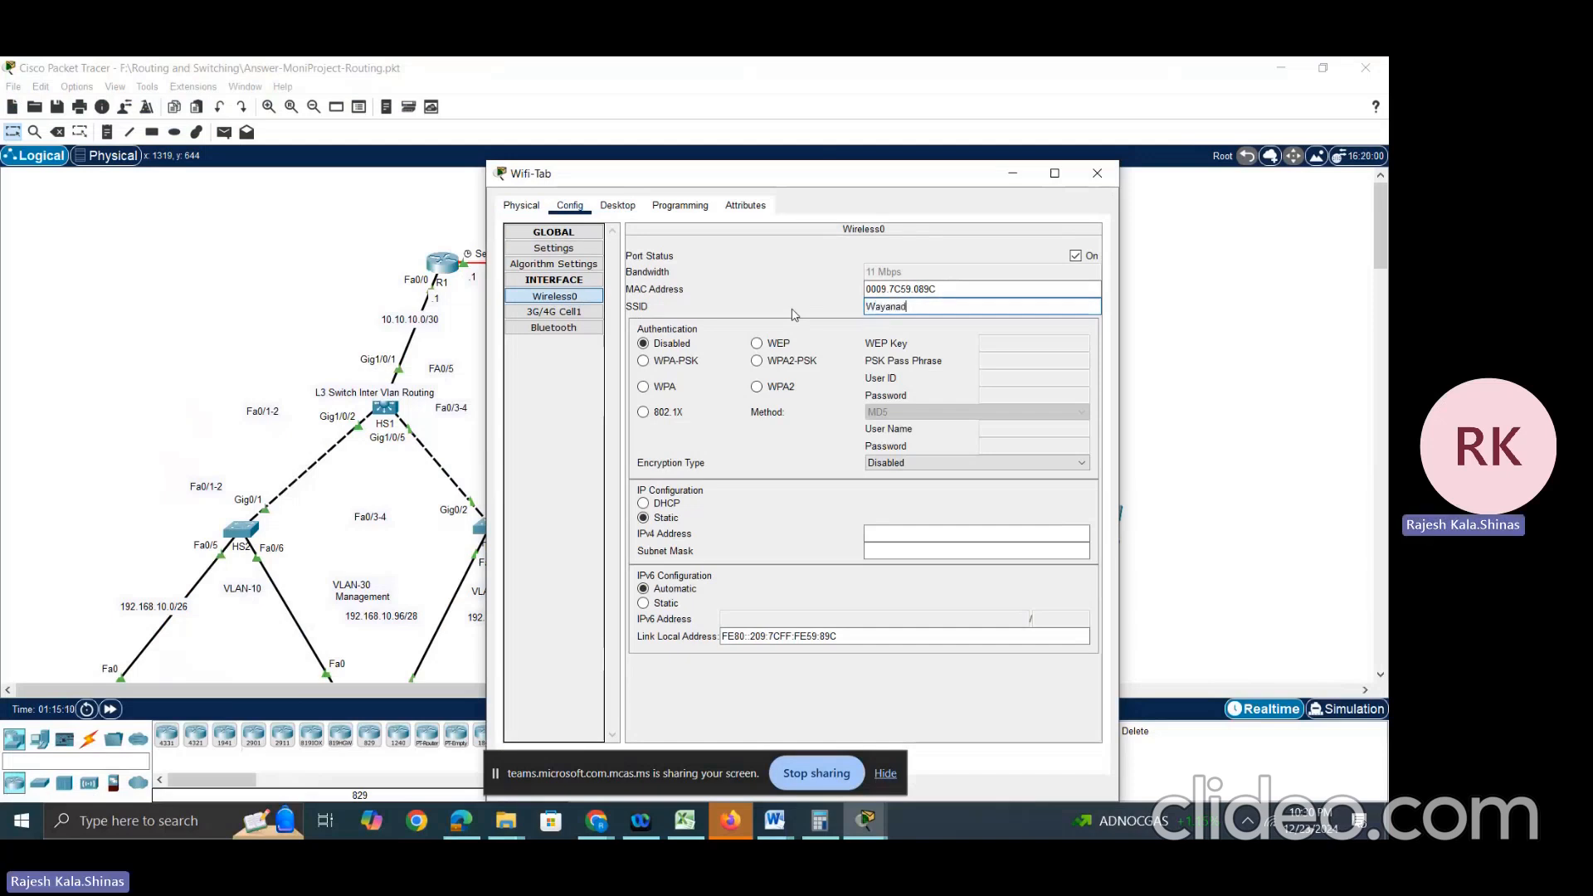
# Step: Set Wifi-Tab's authentication to WPA2-PSK with the network's pass phrase and its IP configuration to DHCP, fast-forwarding the simulation time
pyautogui.click(795, 360)
pyautogui.click(988, 363)
pyautogui.write('12')
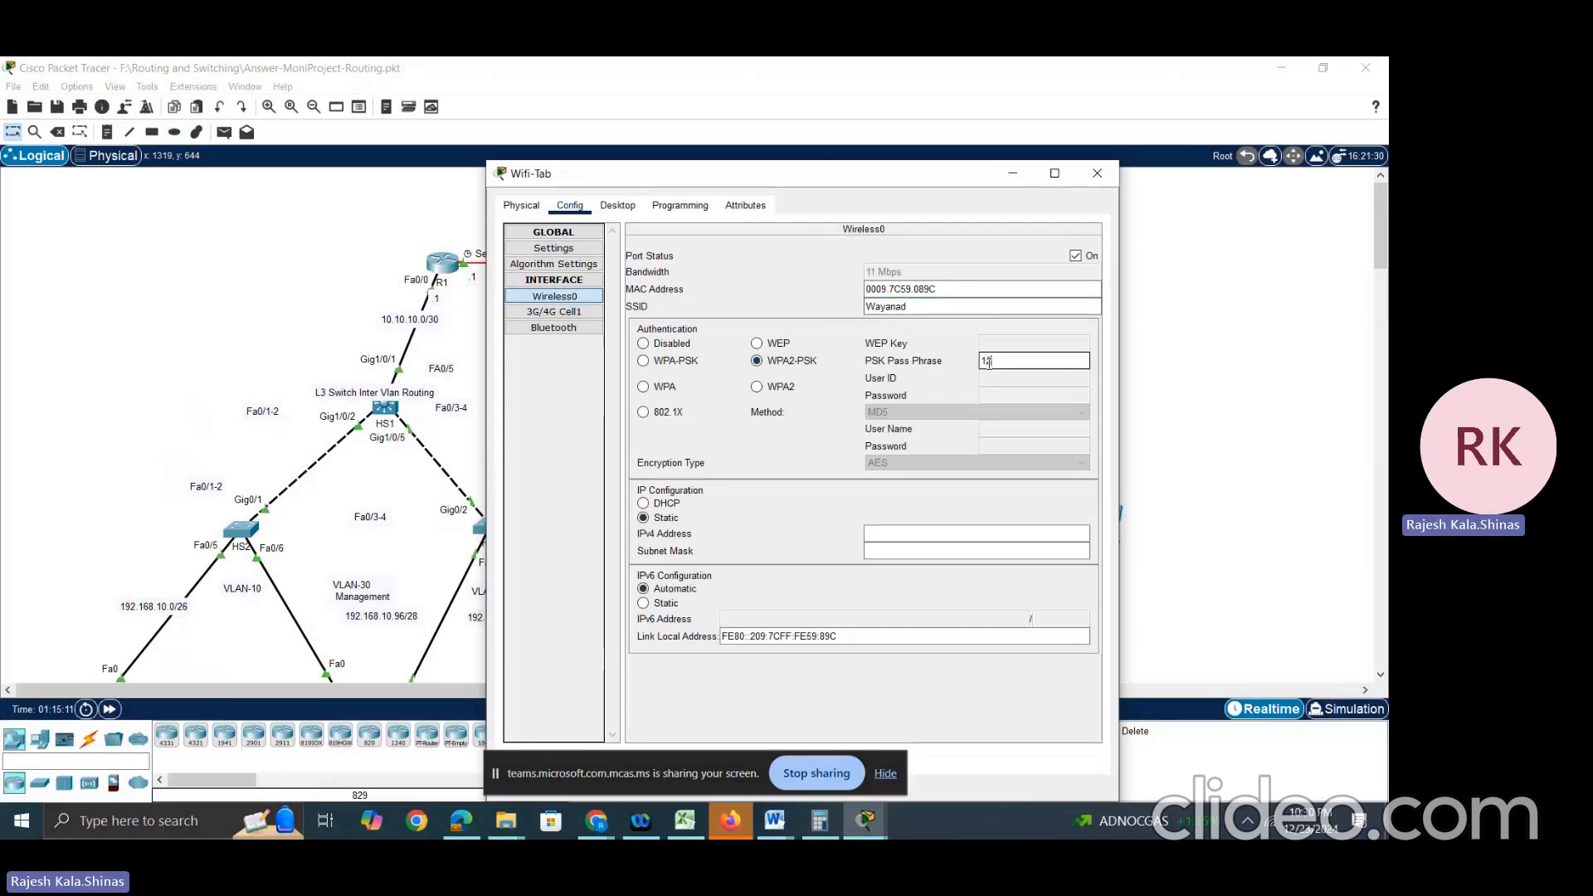
pyautogui.write('345678')
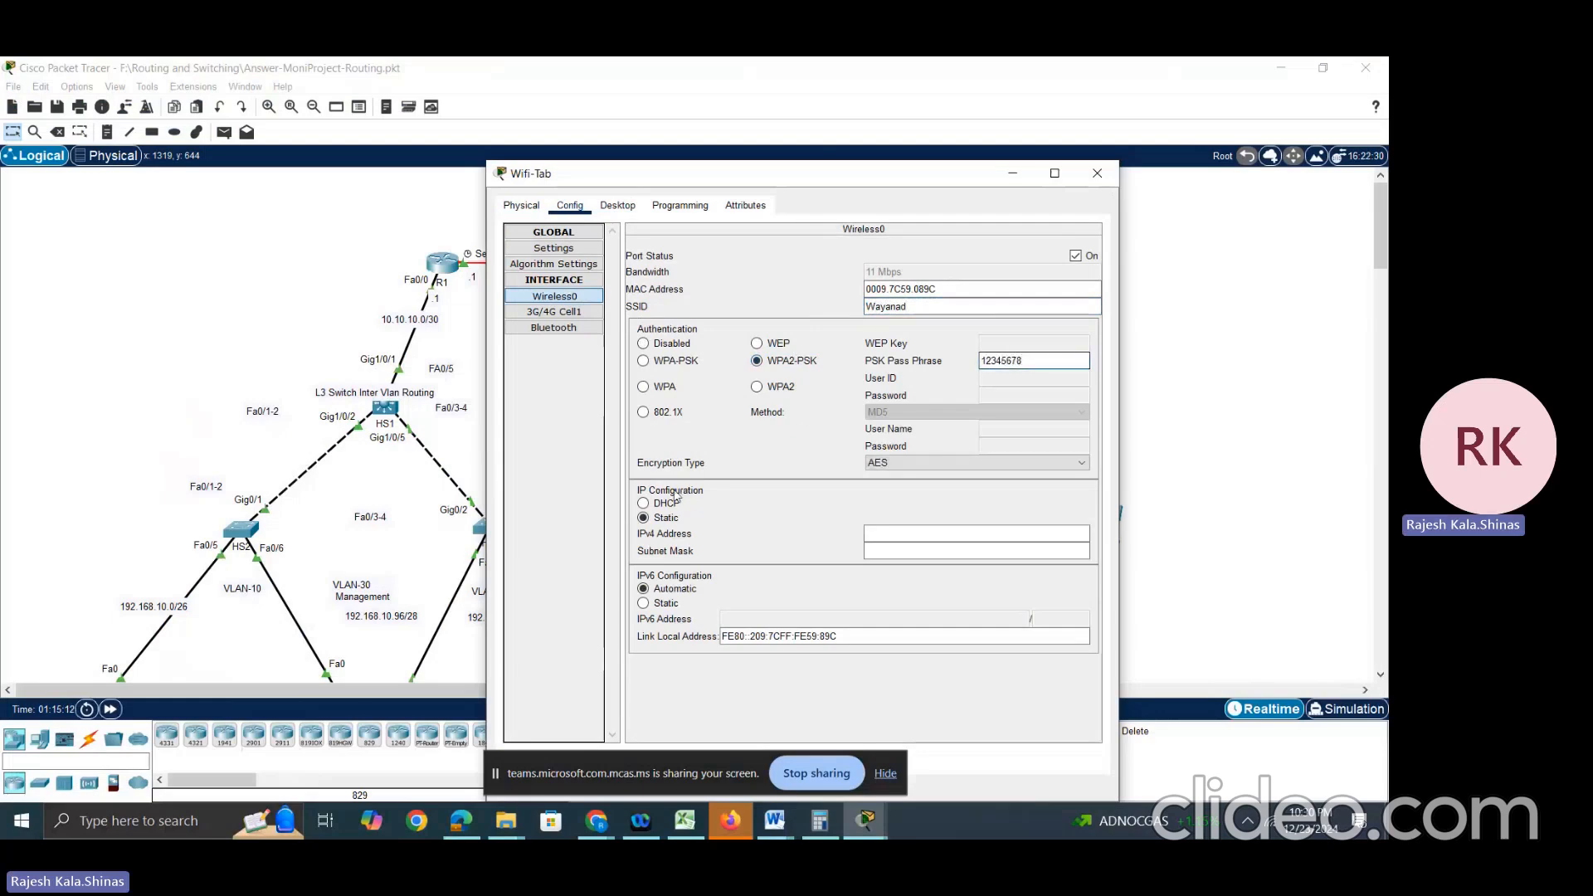
pyautogui.click(663, 504)
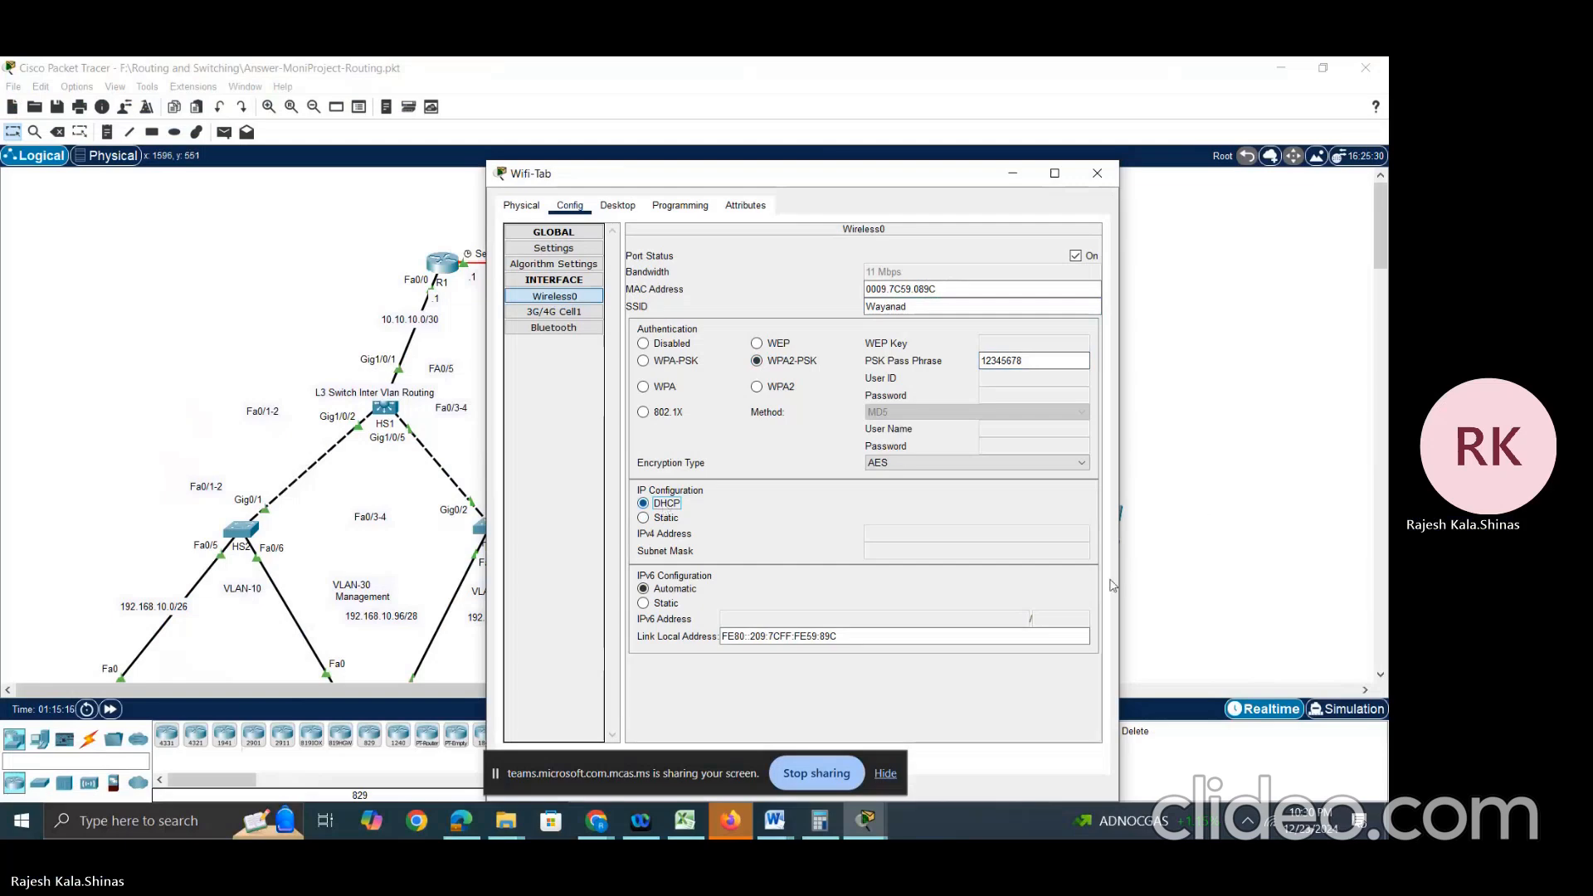
pyautogui.click(110, 709)
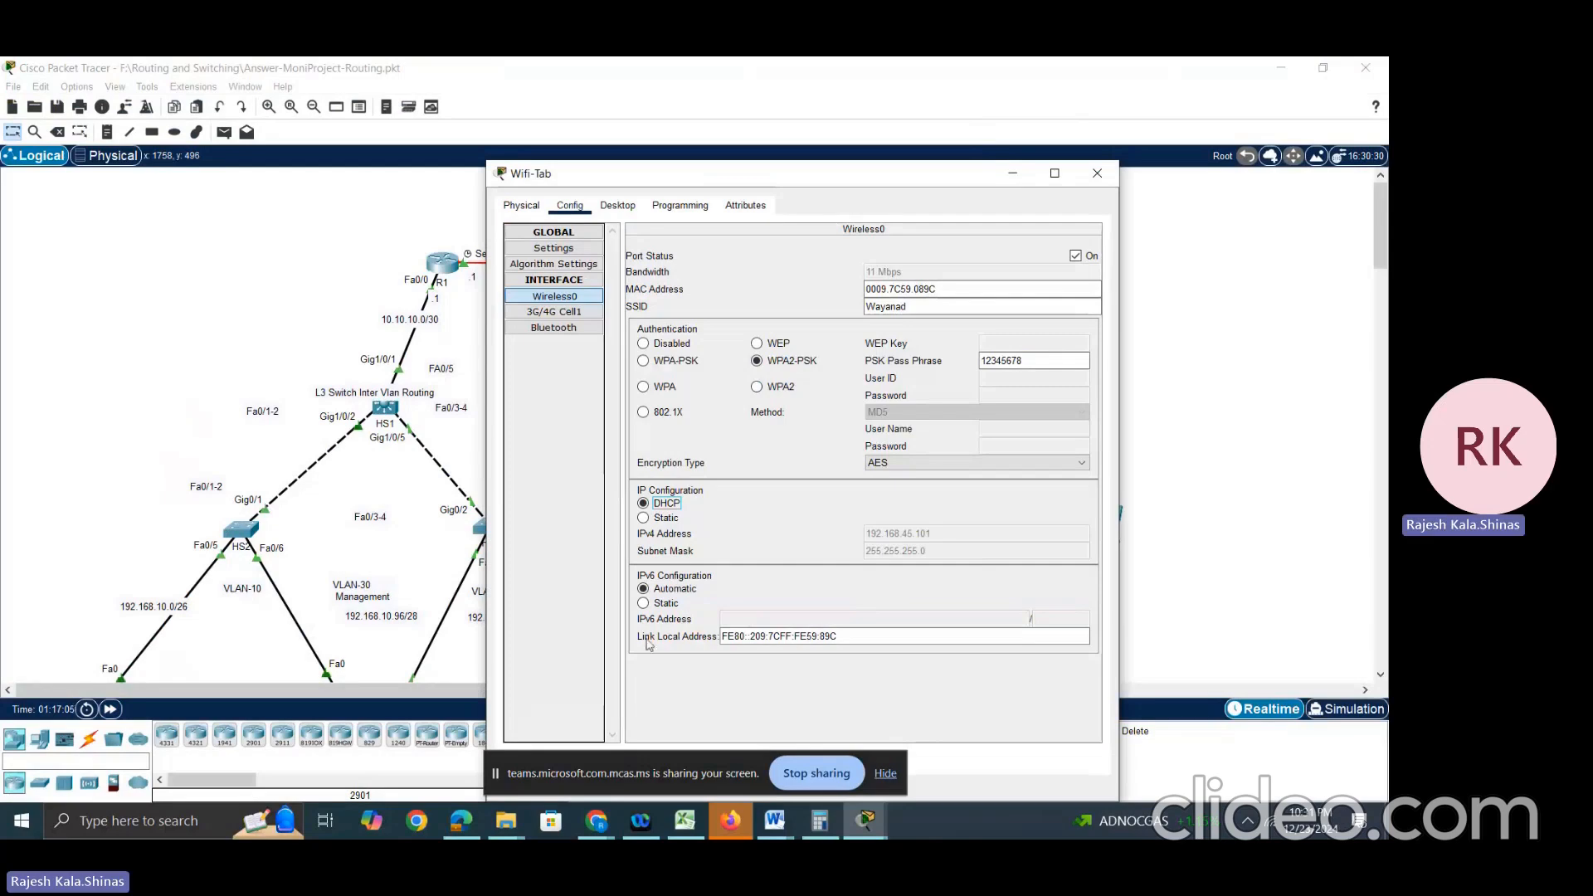
# Step: Run ipconfig /all in Wifi-Tab's command prompt and copy the physical address of its wireless connection
pyautogui.click(610, 207)
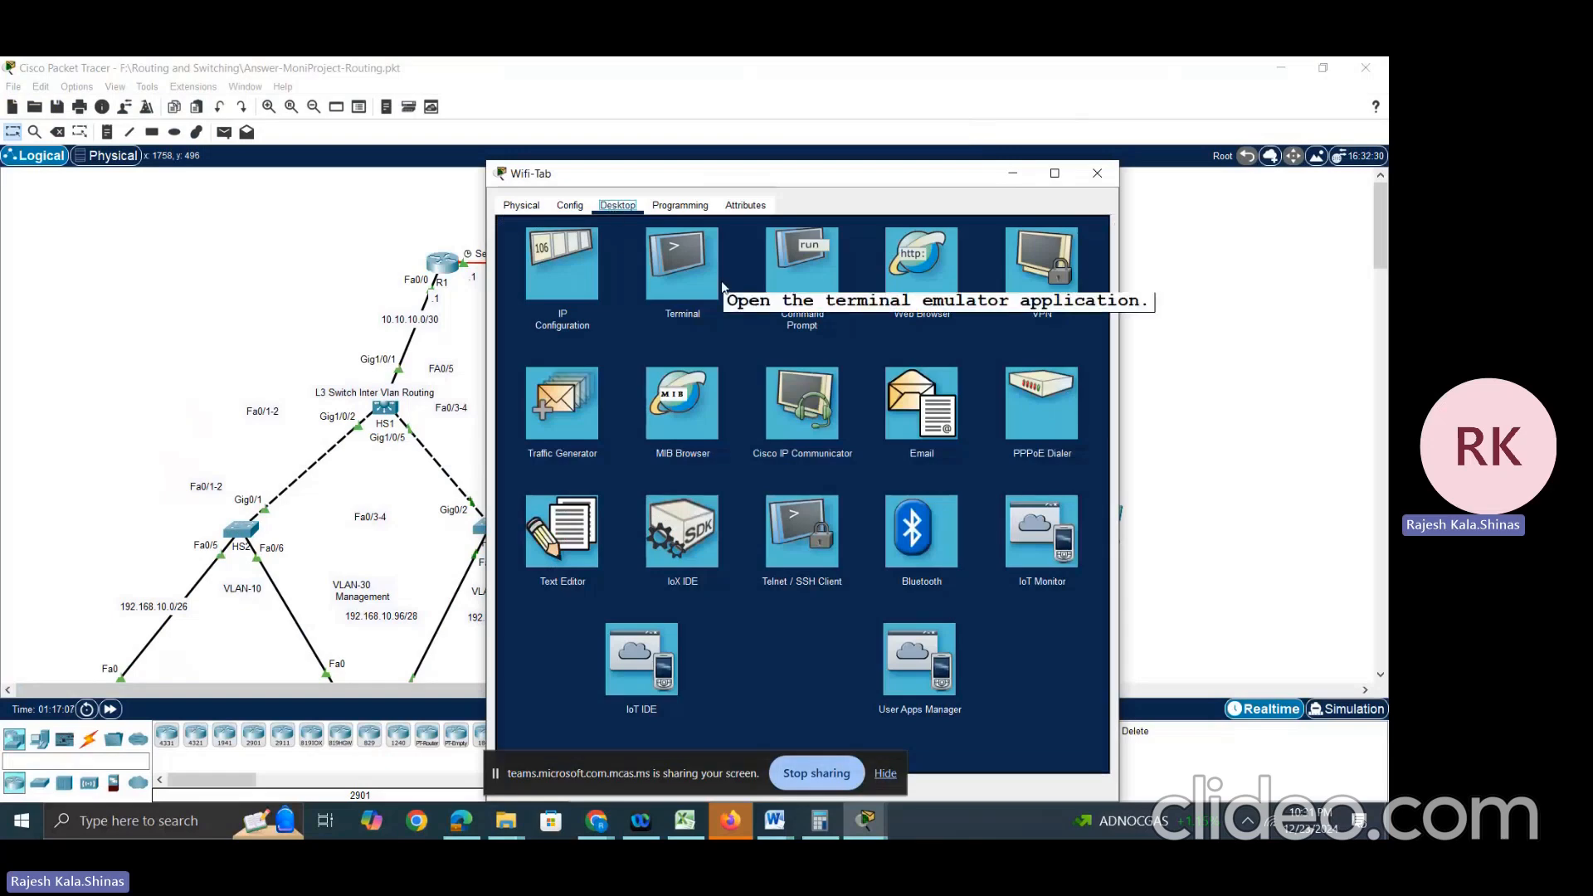
pyautogui.click(818, 272)
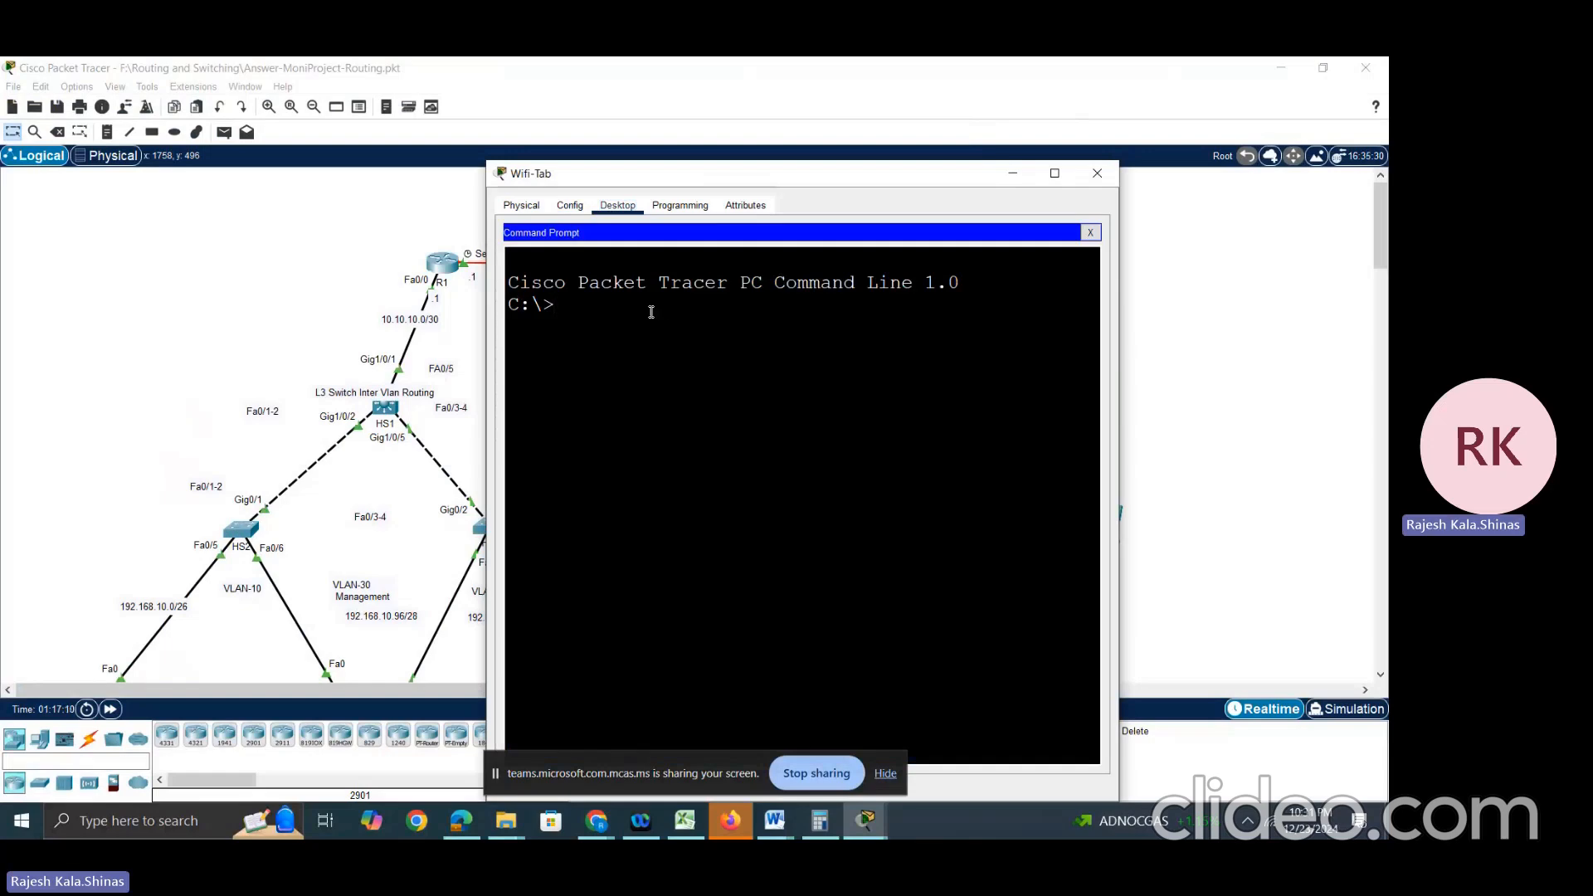
pyautogui.write('ipconfig /all')
pyautogui.press('Return')
pyautogui.scroll(5, 689, 322)
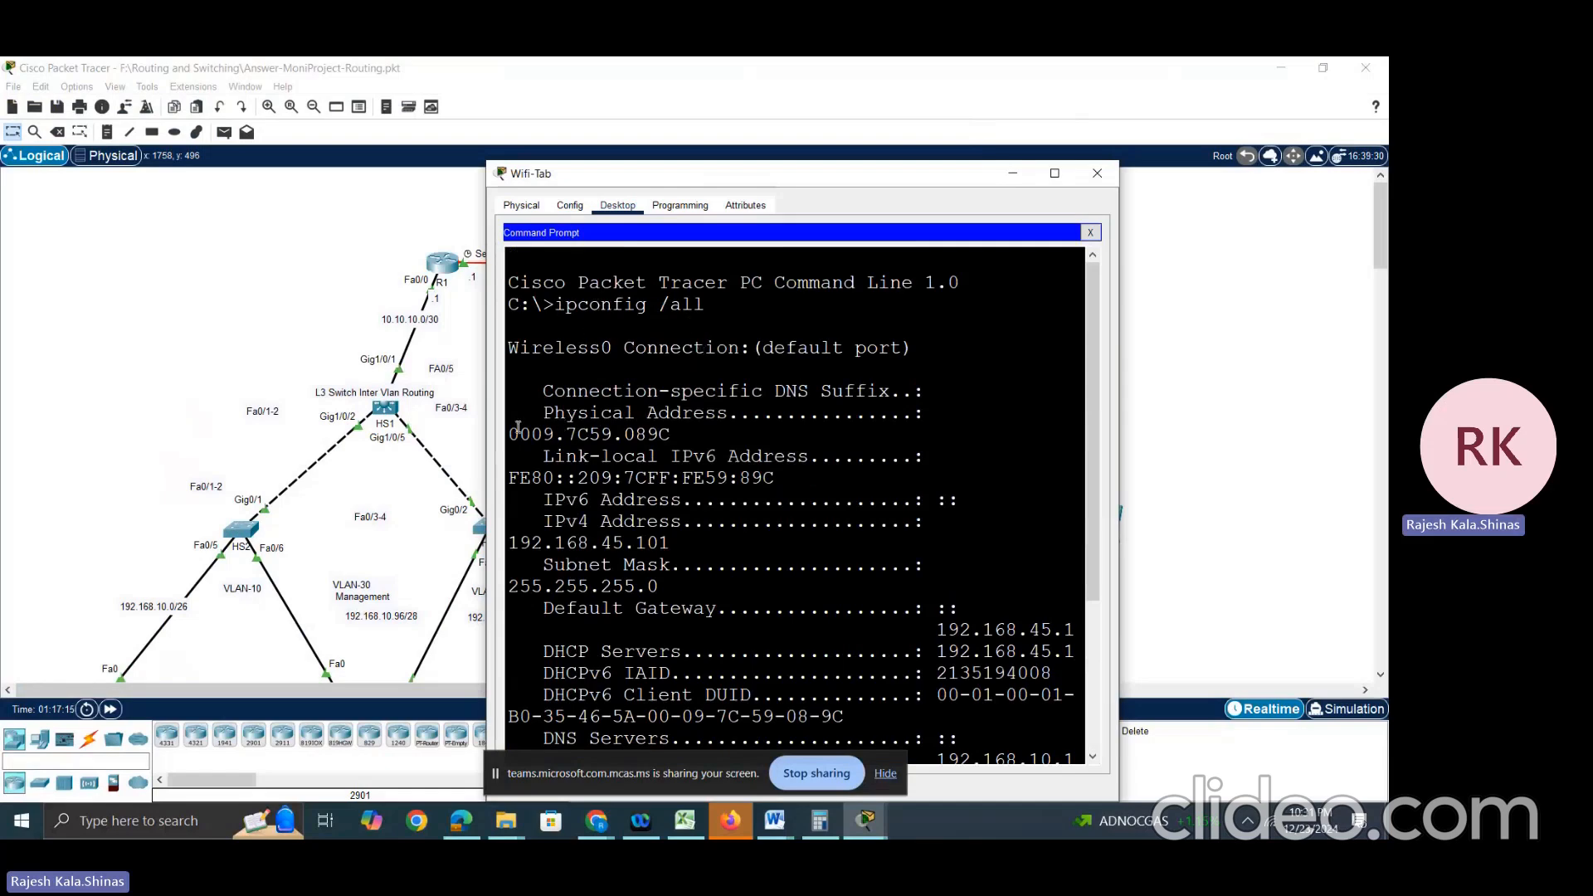
pyautogui.moveTo(509, 434); pyautogui.dragTo(676, 438)
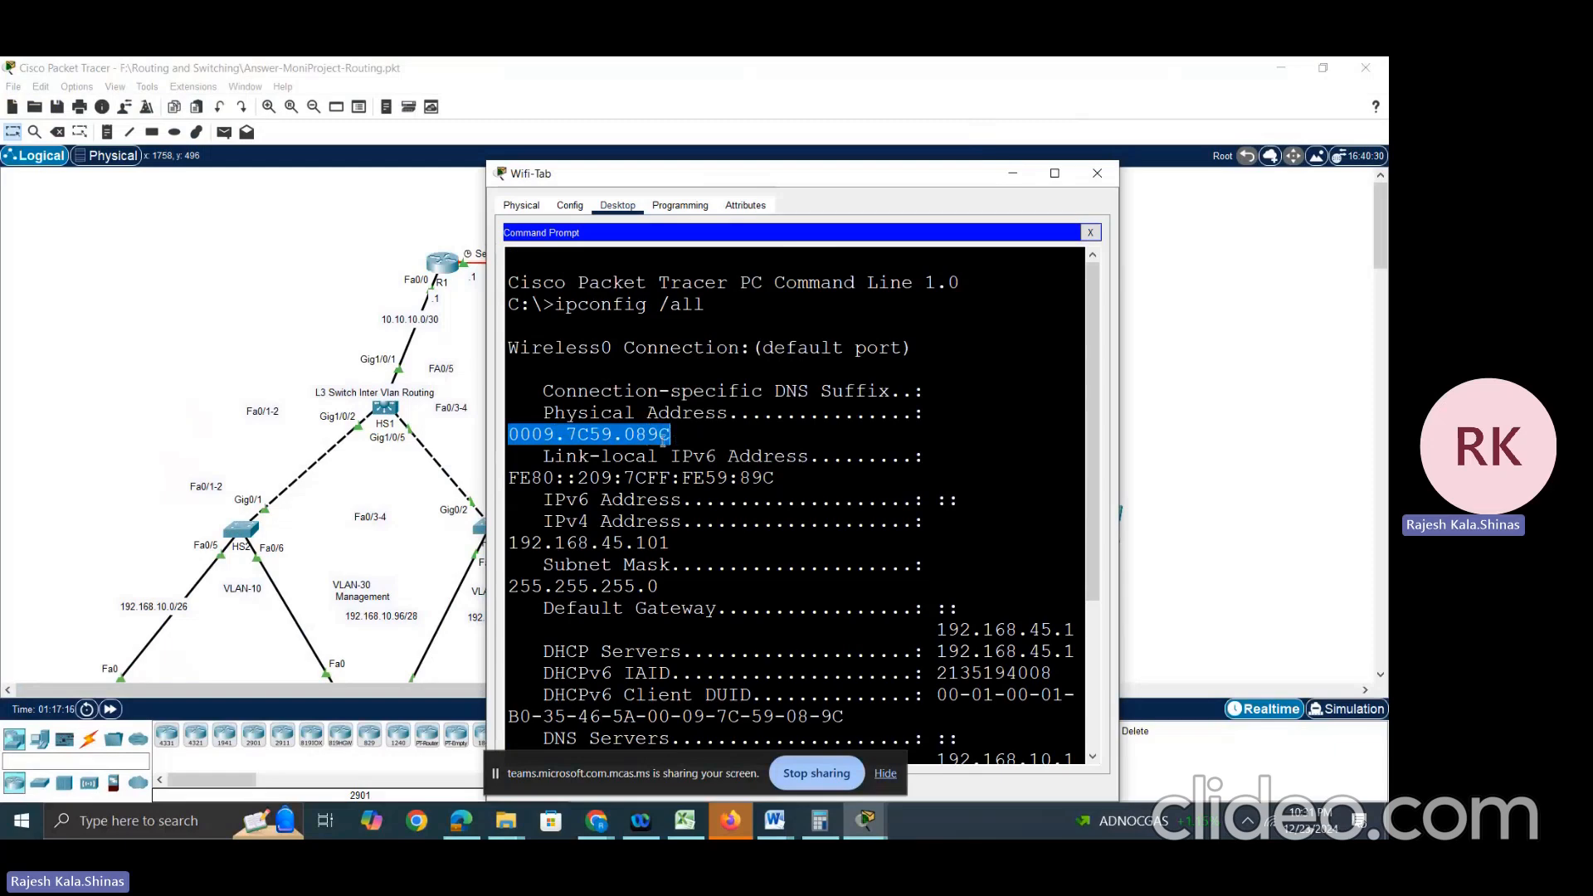
pyautogui.rightClick(673, 440)
pyautogui.click(689, 456)
# Step: Enable the wireless router's Wireless MAC Filter on the 2.4G port with listed PCs prevented from accessing the network
pyautogui.click(1097, 172)
pyautogui.click(963, 530)
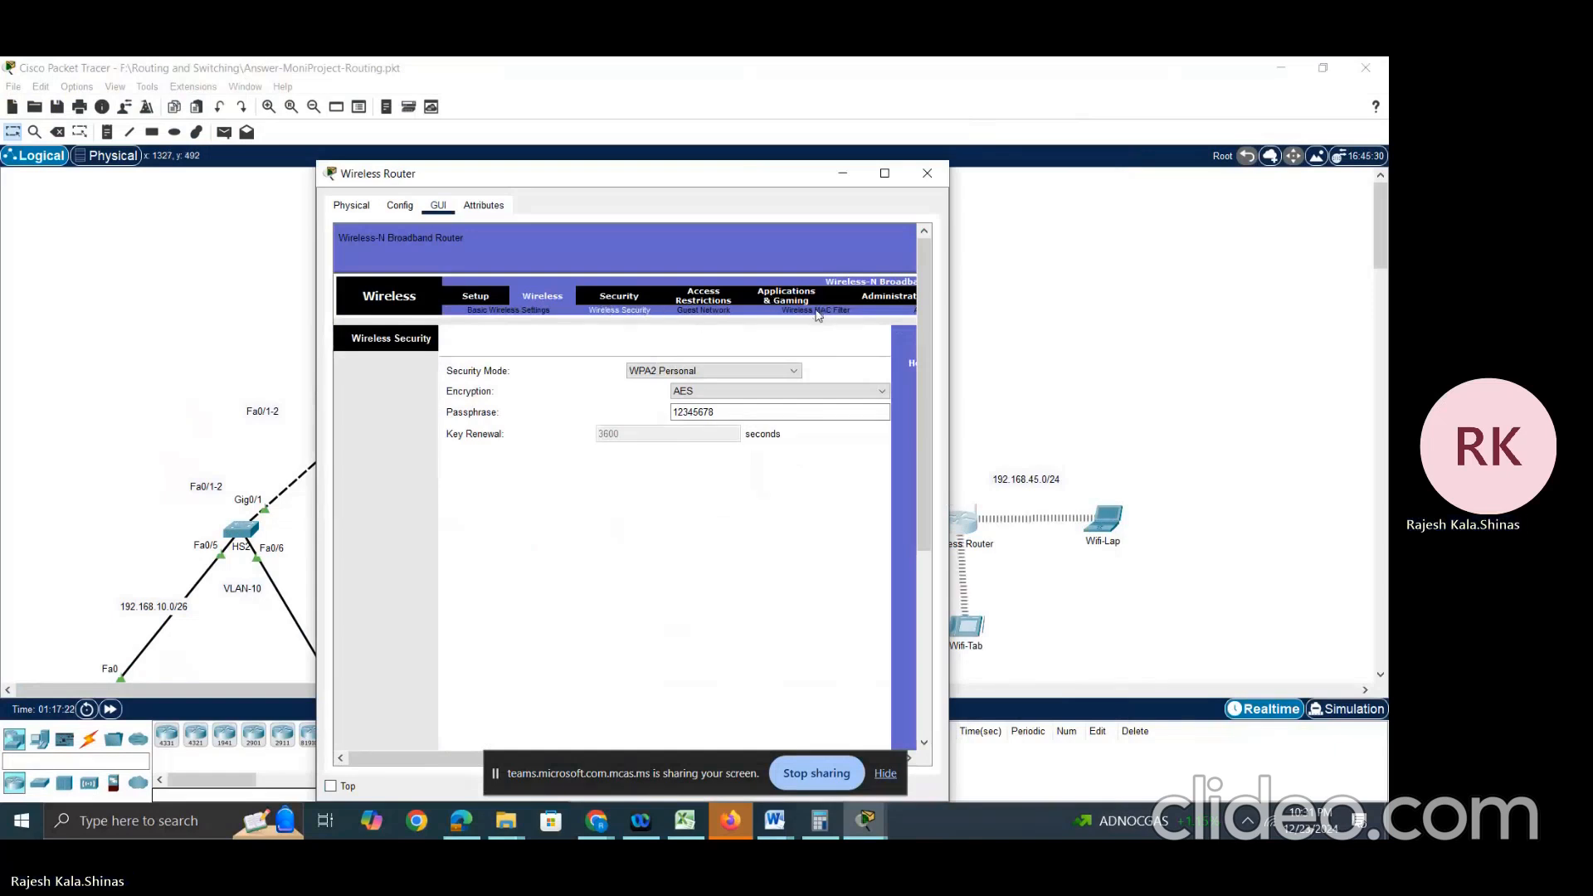
pyautogui.click(817, 311)
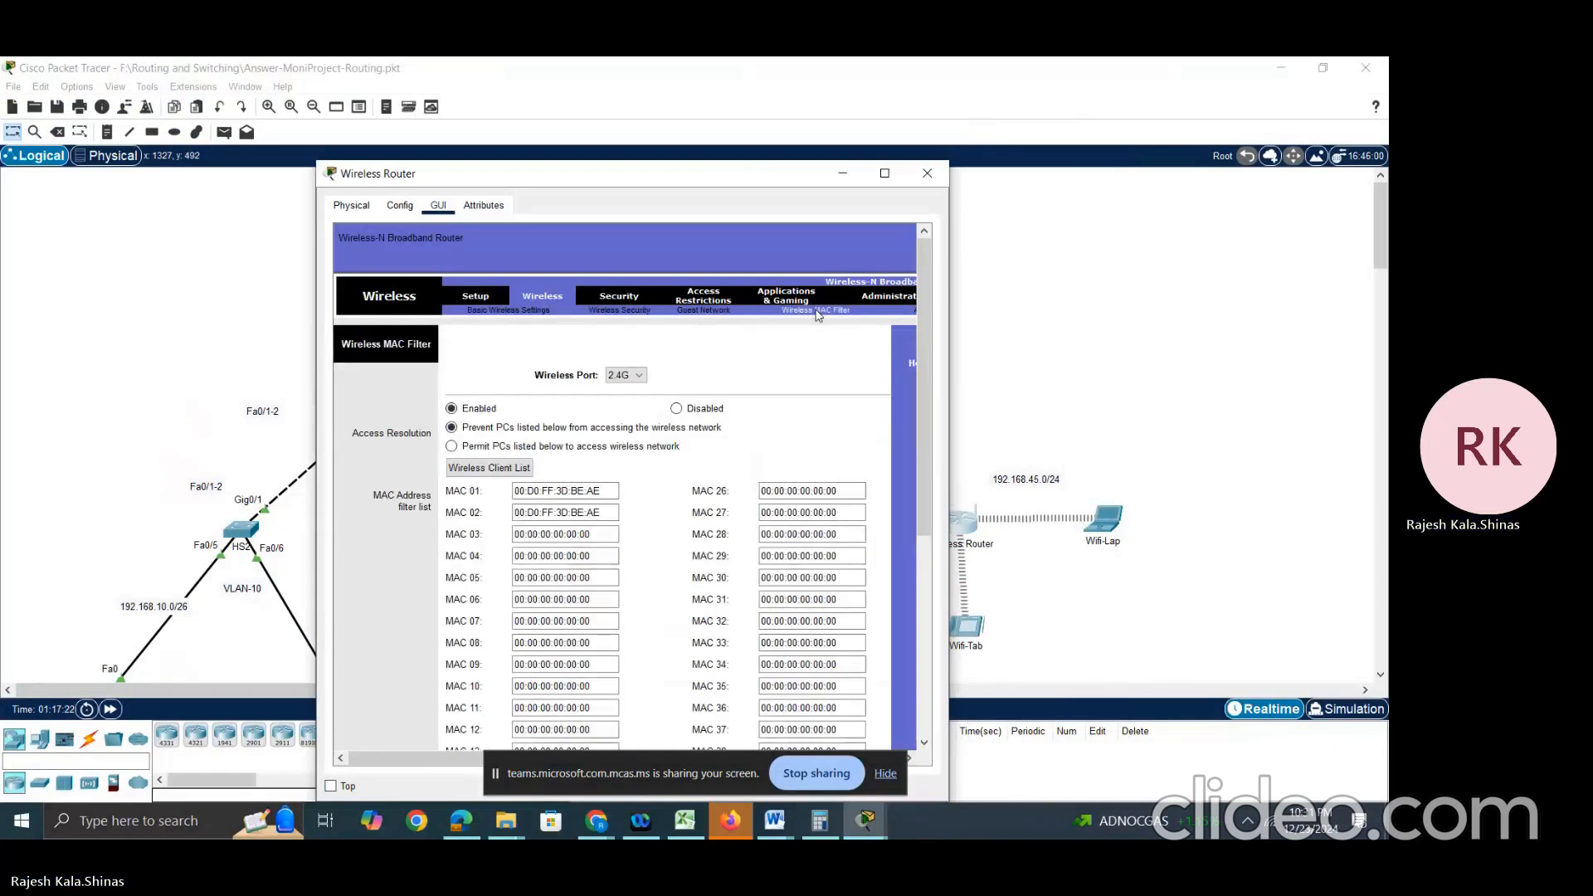
pyautogui.click(481, 409)
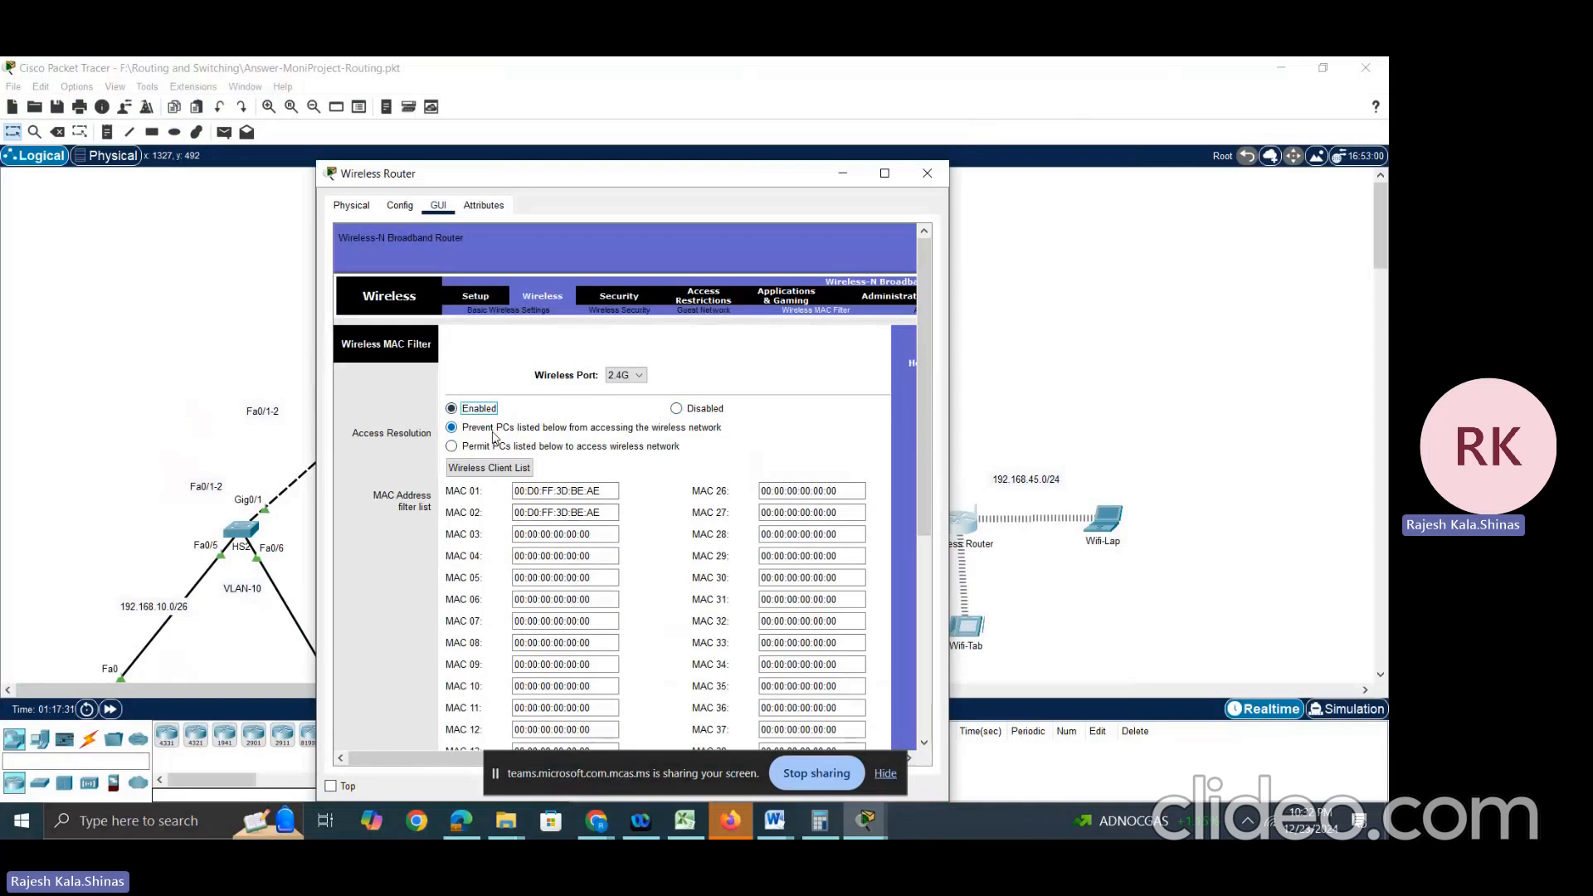
# Step: Replace the MAC 01 filter entry with Wifi-Tab's physical address 0009.7C59.089C, rewritten as colon-separated pairs
pyautogui.click(555, 490)
pyautogui.moveTo(605, 490); pyautogui.dragTo(492, 493)
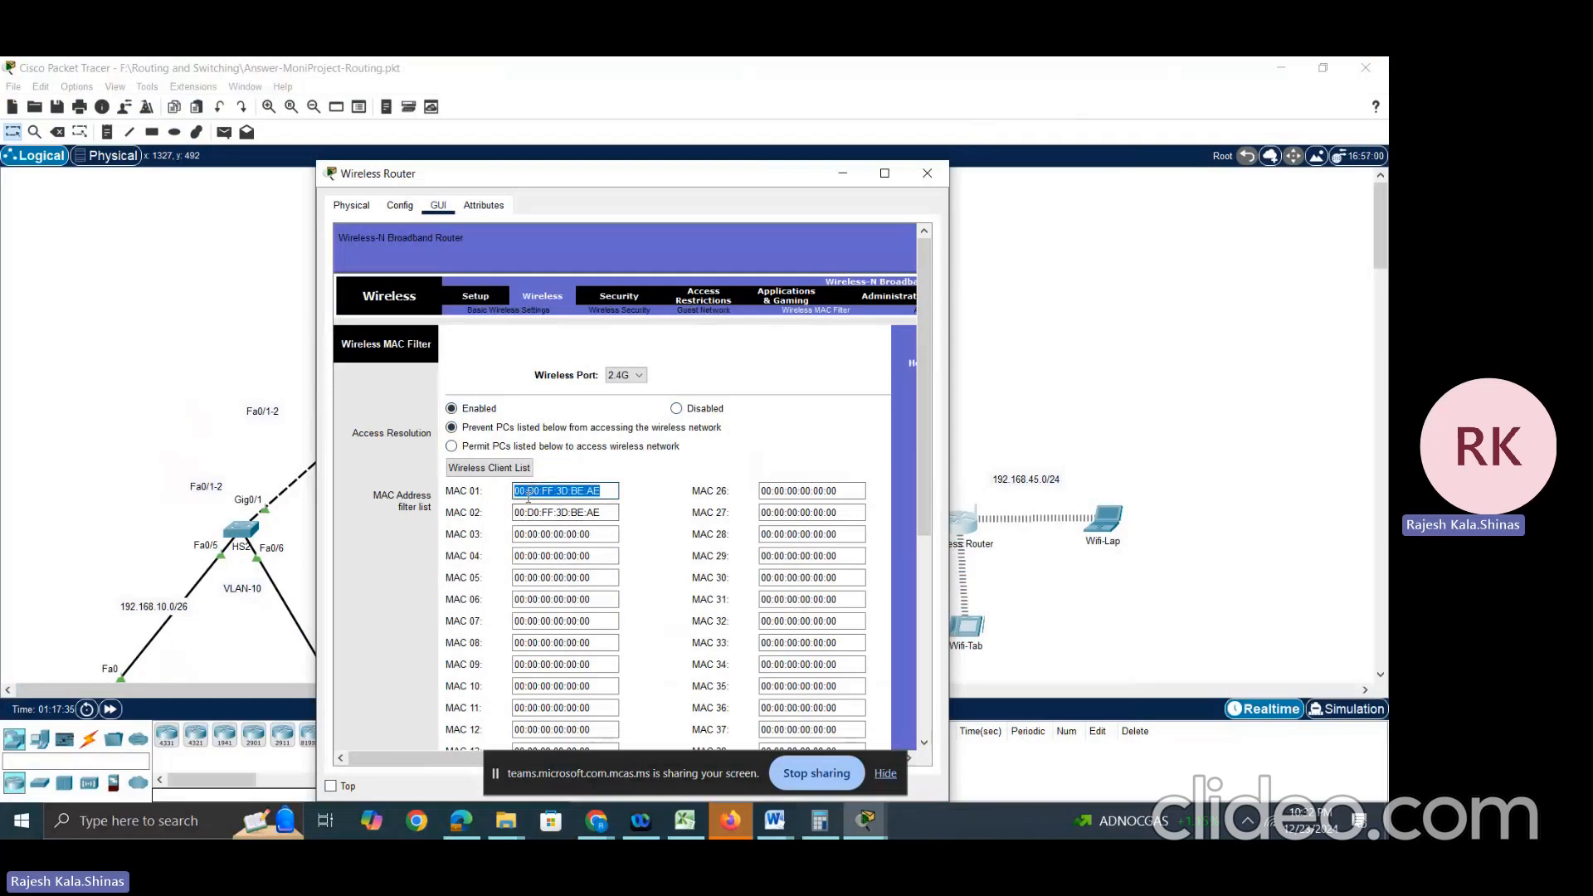
pyautogui.hotkey('ctrl', 'v')
pyautogui.click(525, 491)
pyautogui.write(':09:')
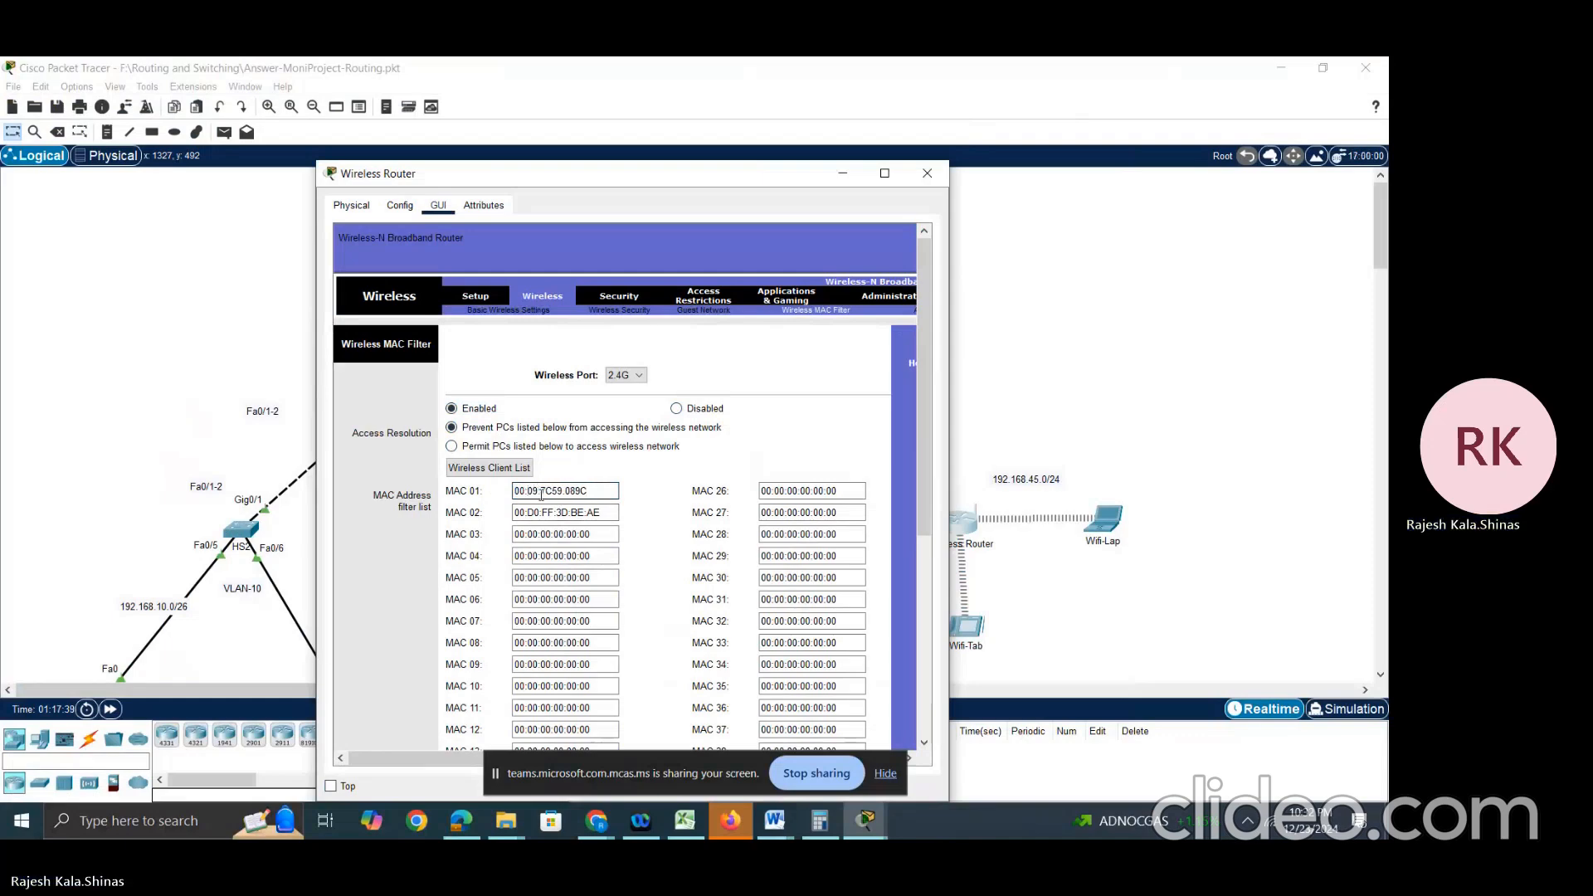
pyautogui.press('Delete')
pyautogui.write('7')
pyautogui.write(':')
pyautogui.write(':')
pyautogui.write(':')
# Step: Save the router's MAC filter settings and fast-forward the simulation time back in the topology
pyautogui.scroll(-5, 622, 580)
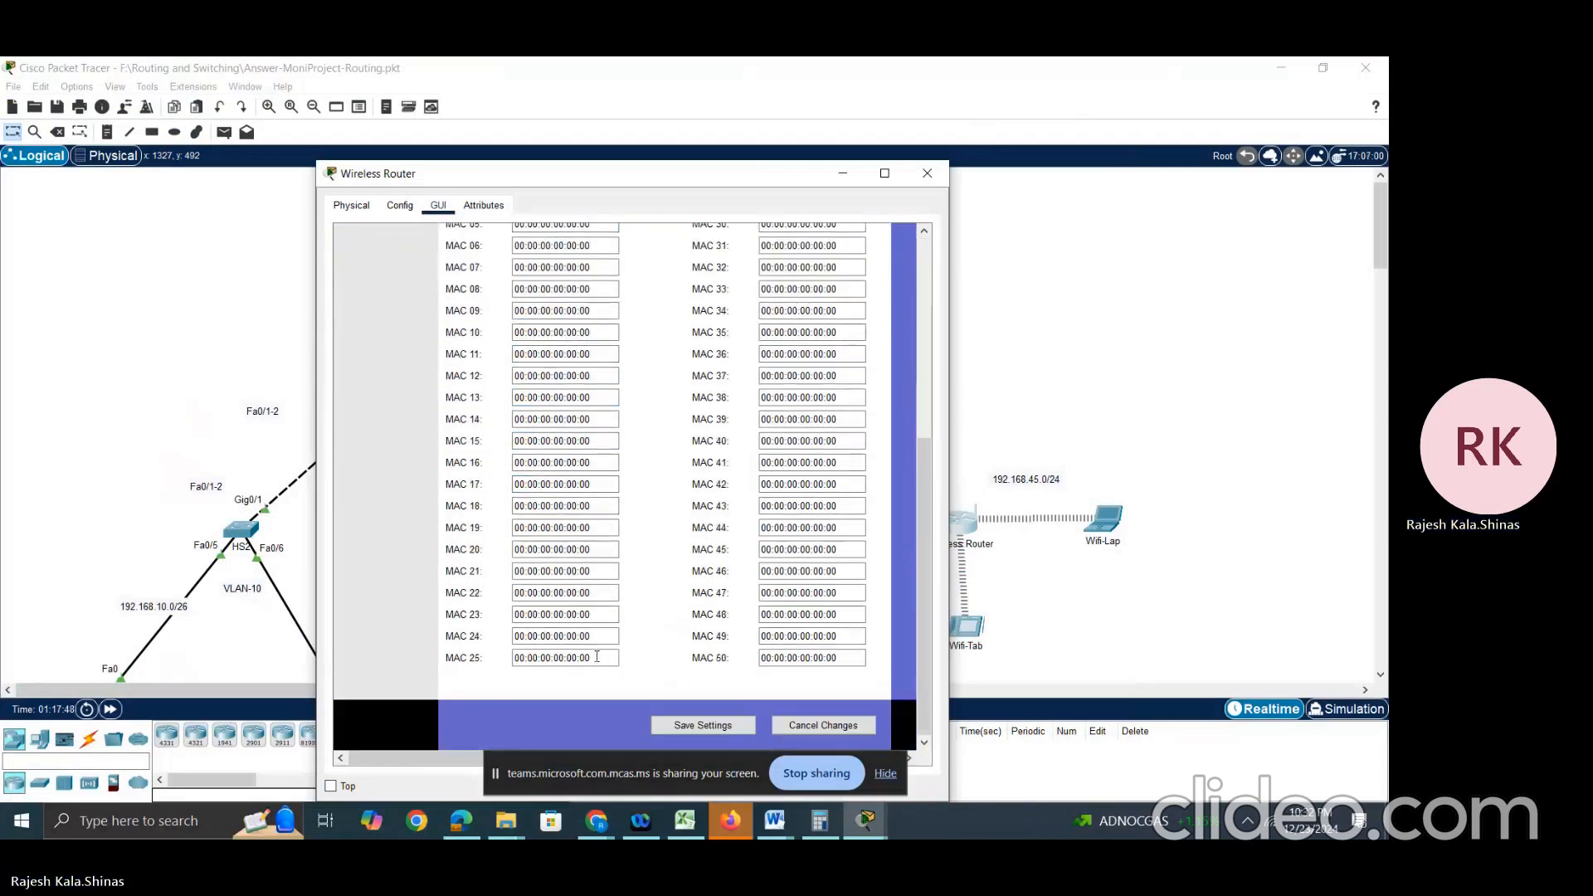
pyautogui.click(661, 726)
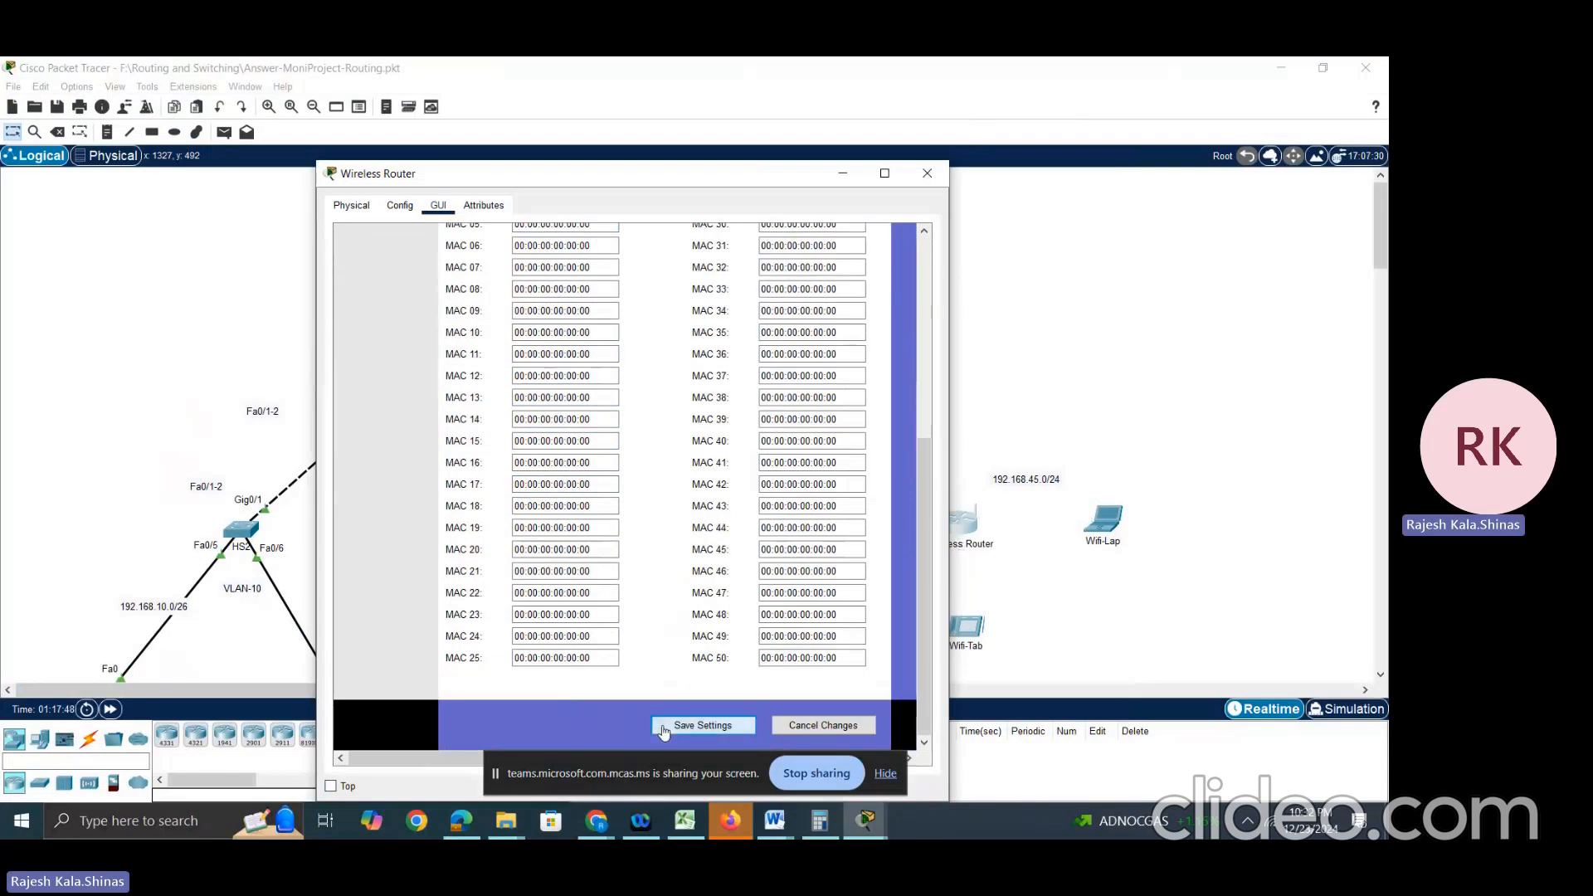
pyautogui.click(1193, 428)
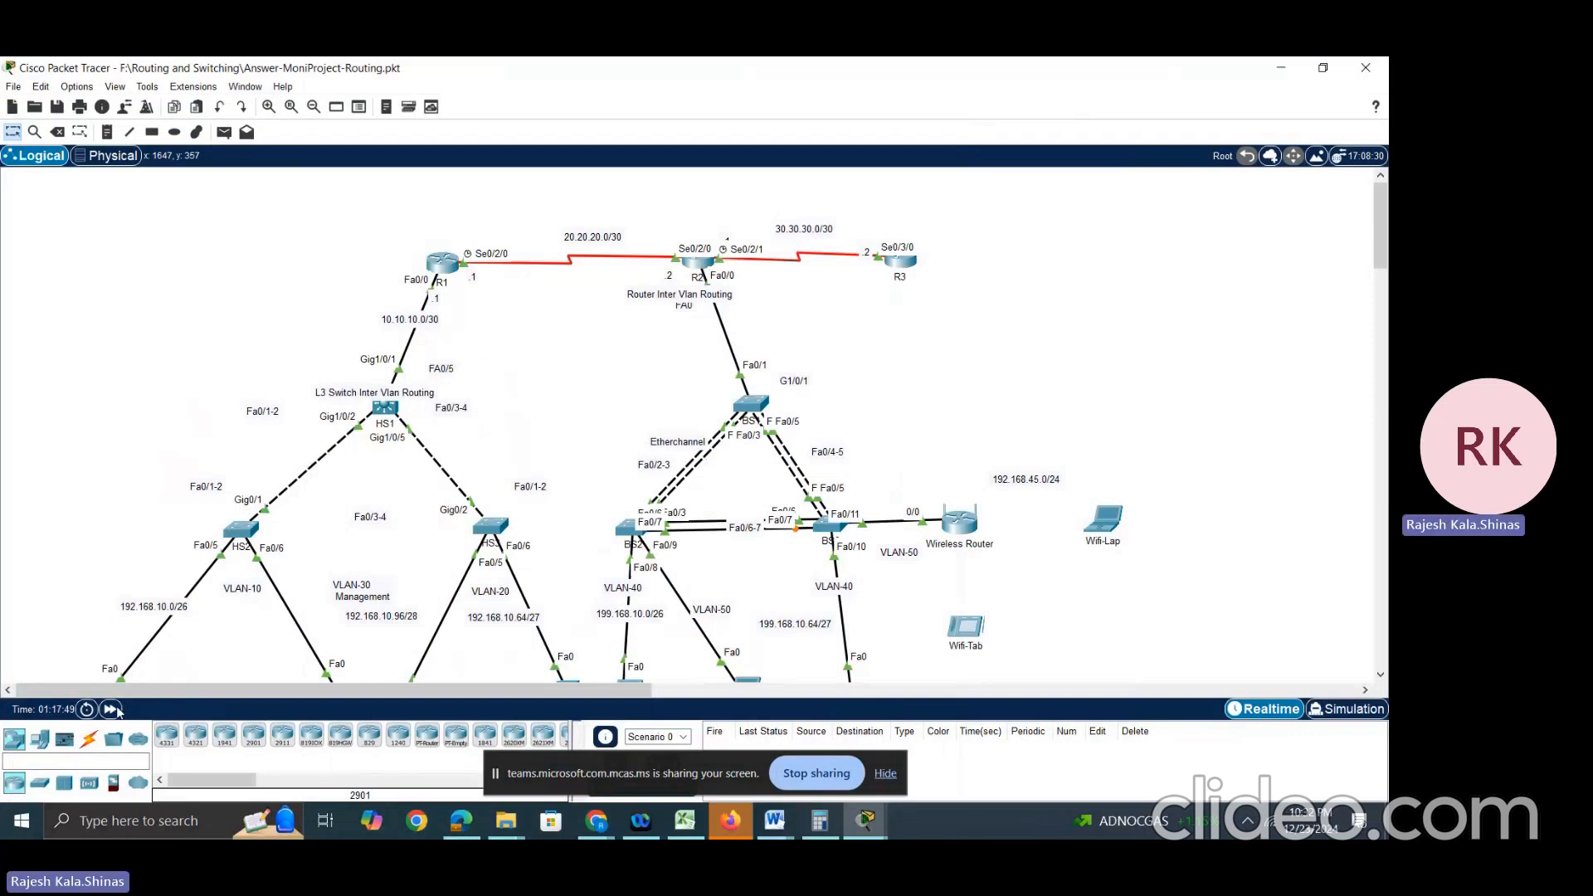
pyautogui.click(116, 711)
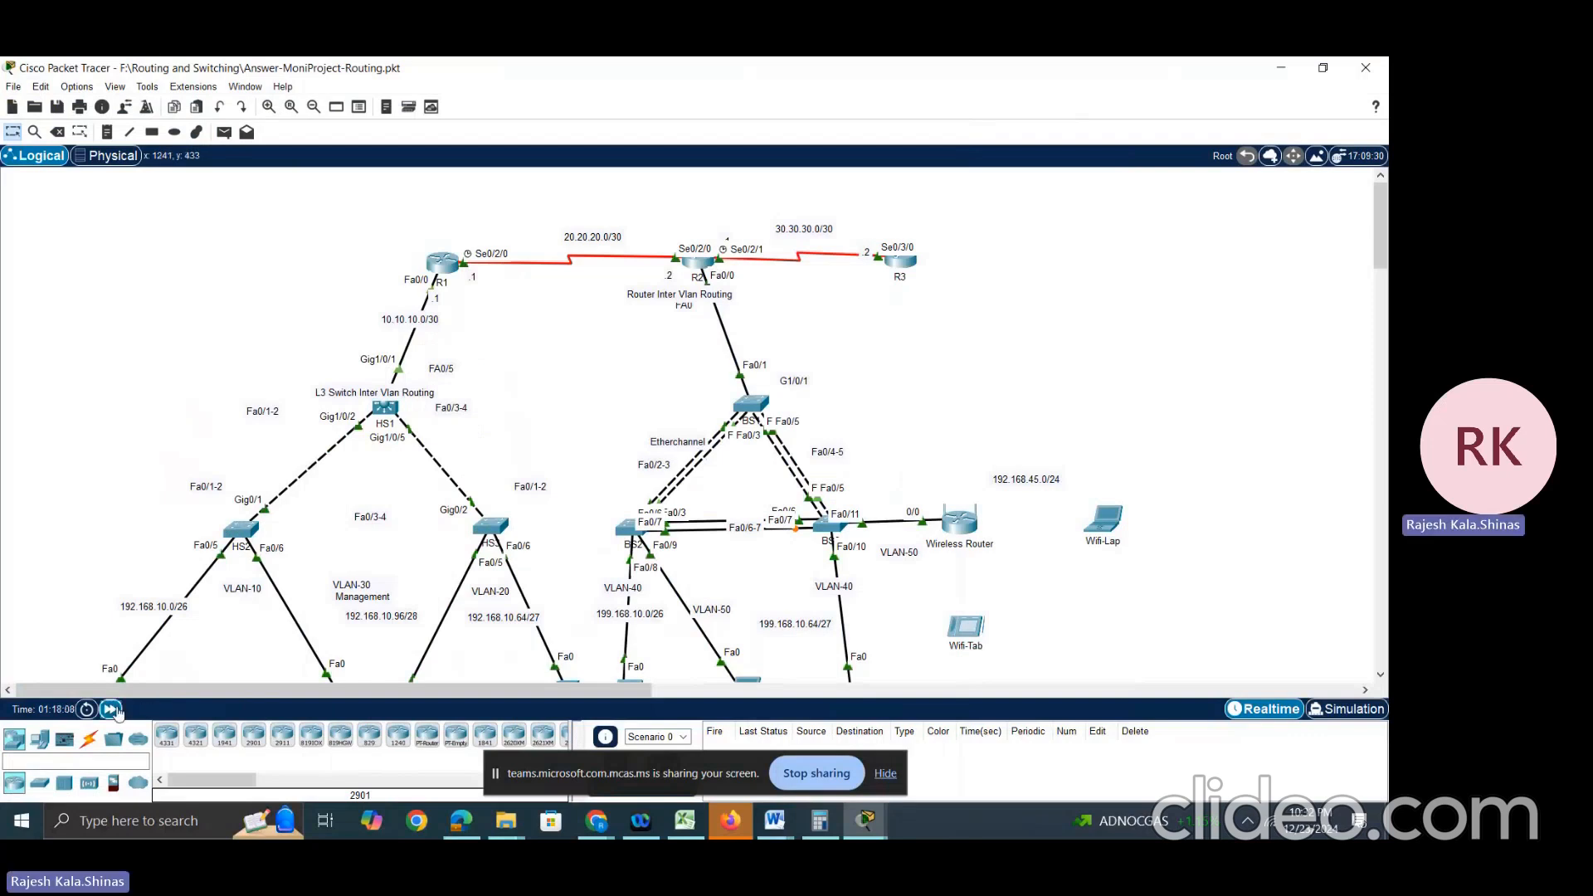
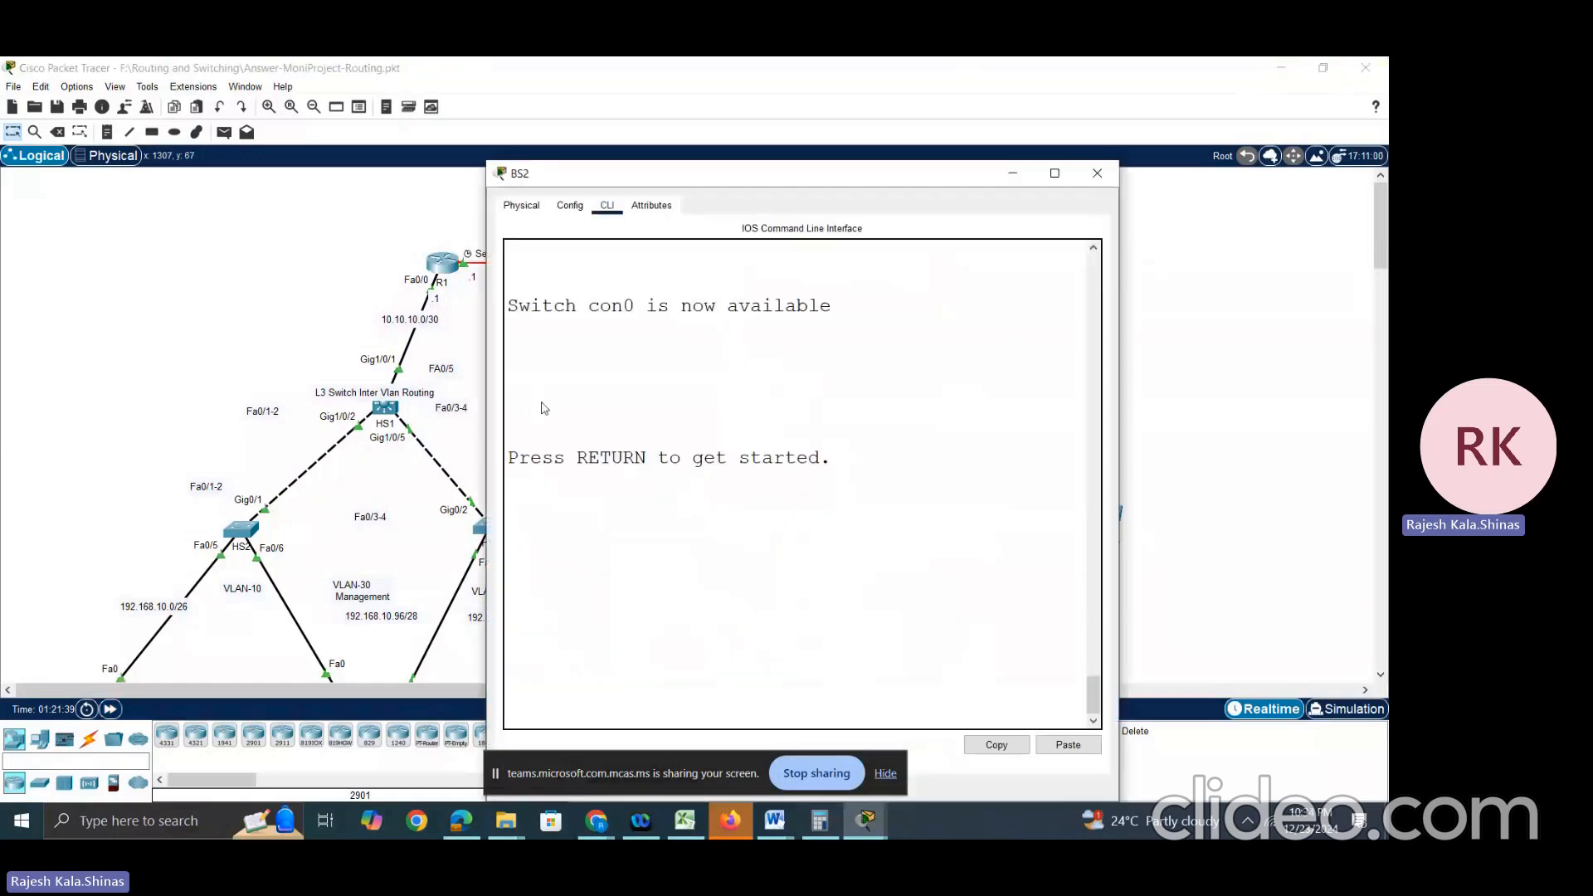
# Step: Close BS2's window, open the BS1 switch's command line and enter privileged mode
pyautogui.click(1083, 167)
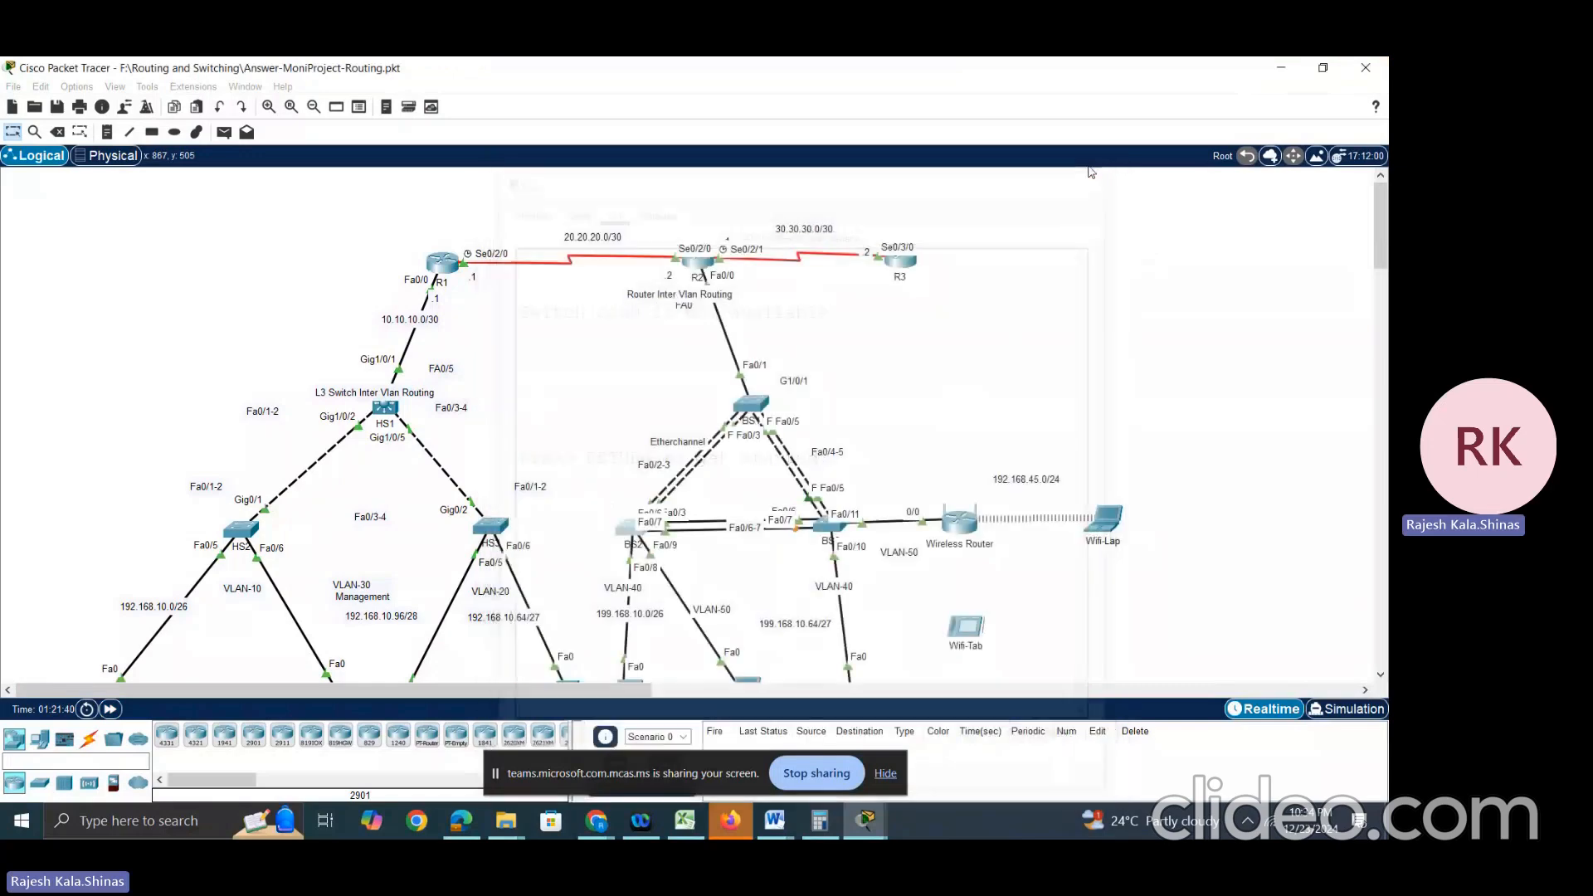
pyautogui.scroll(-2, 339, 359)
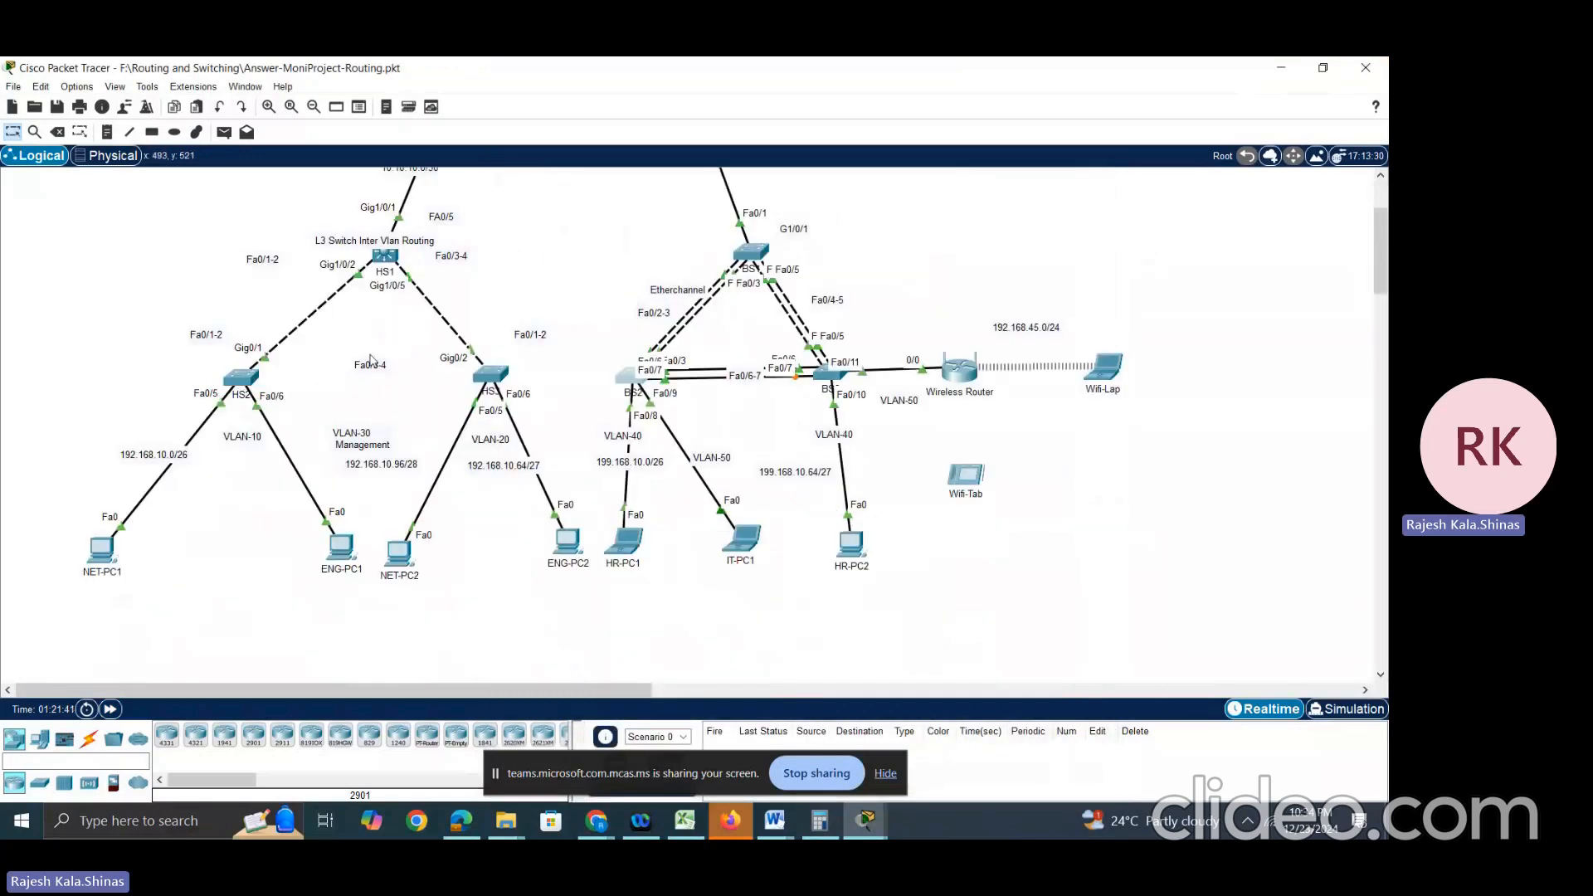
pyautogui.scroll(1, 310, 402)
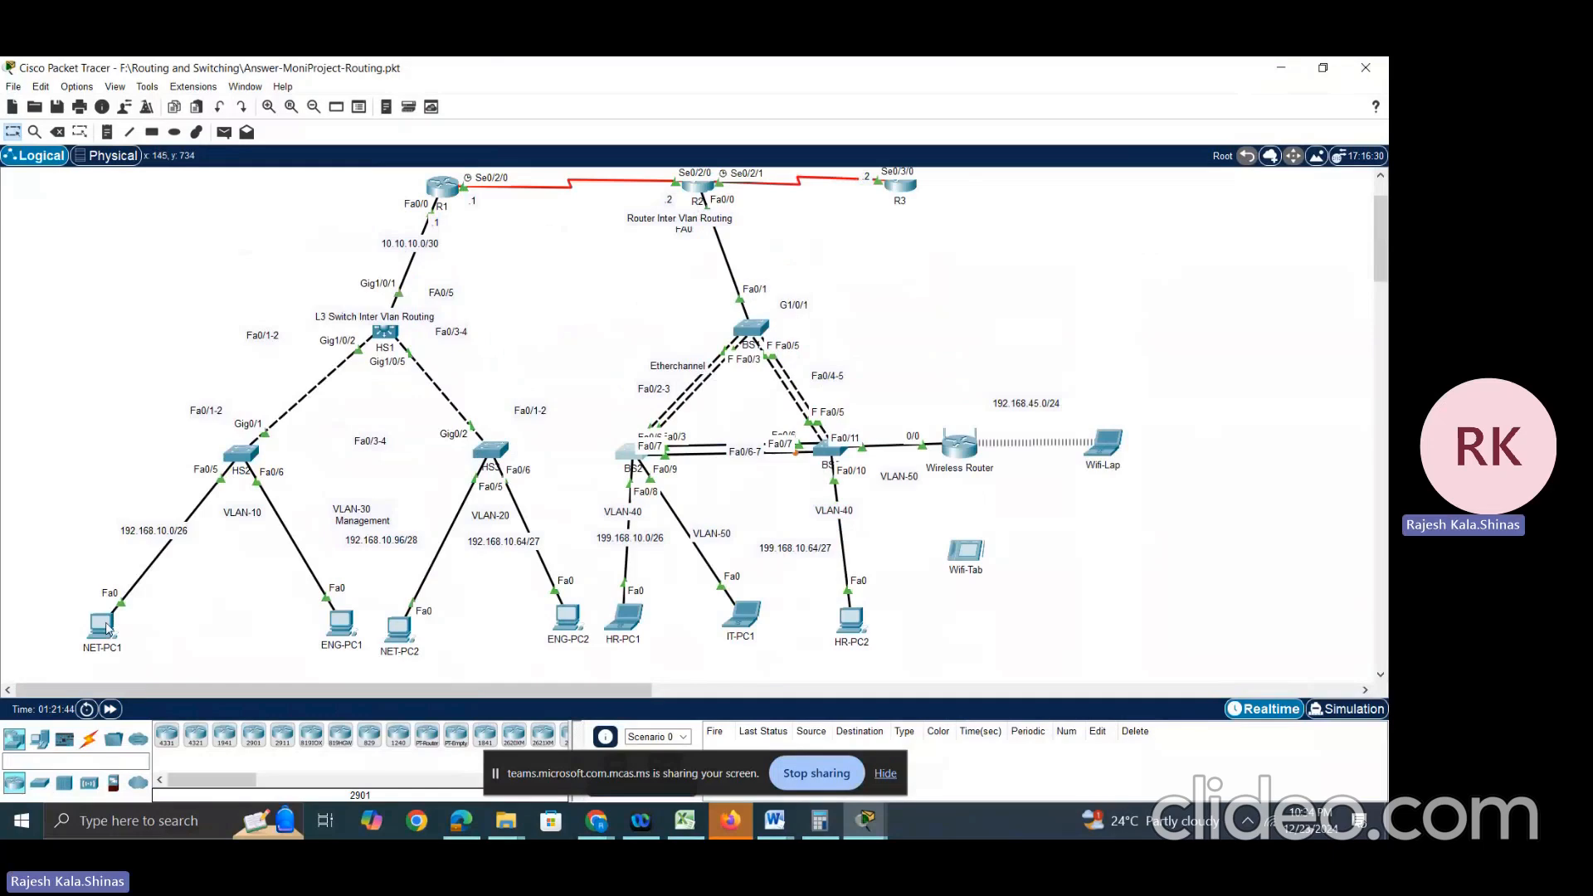
pyautogui.scroll(1, 298, 491)
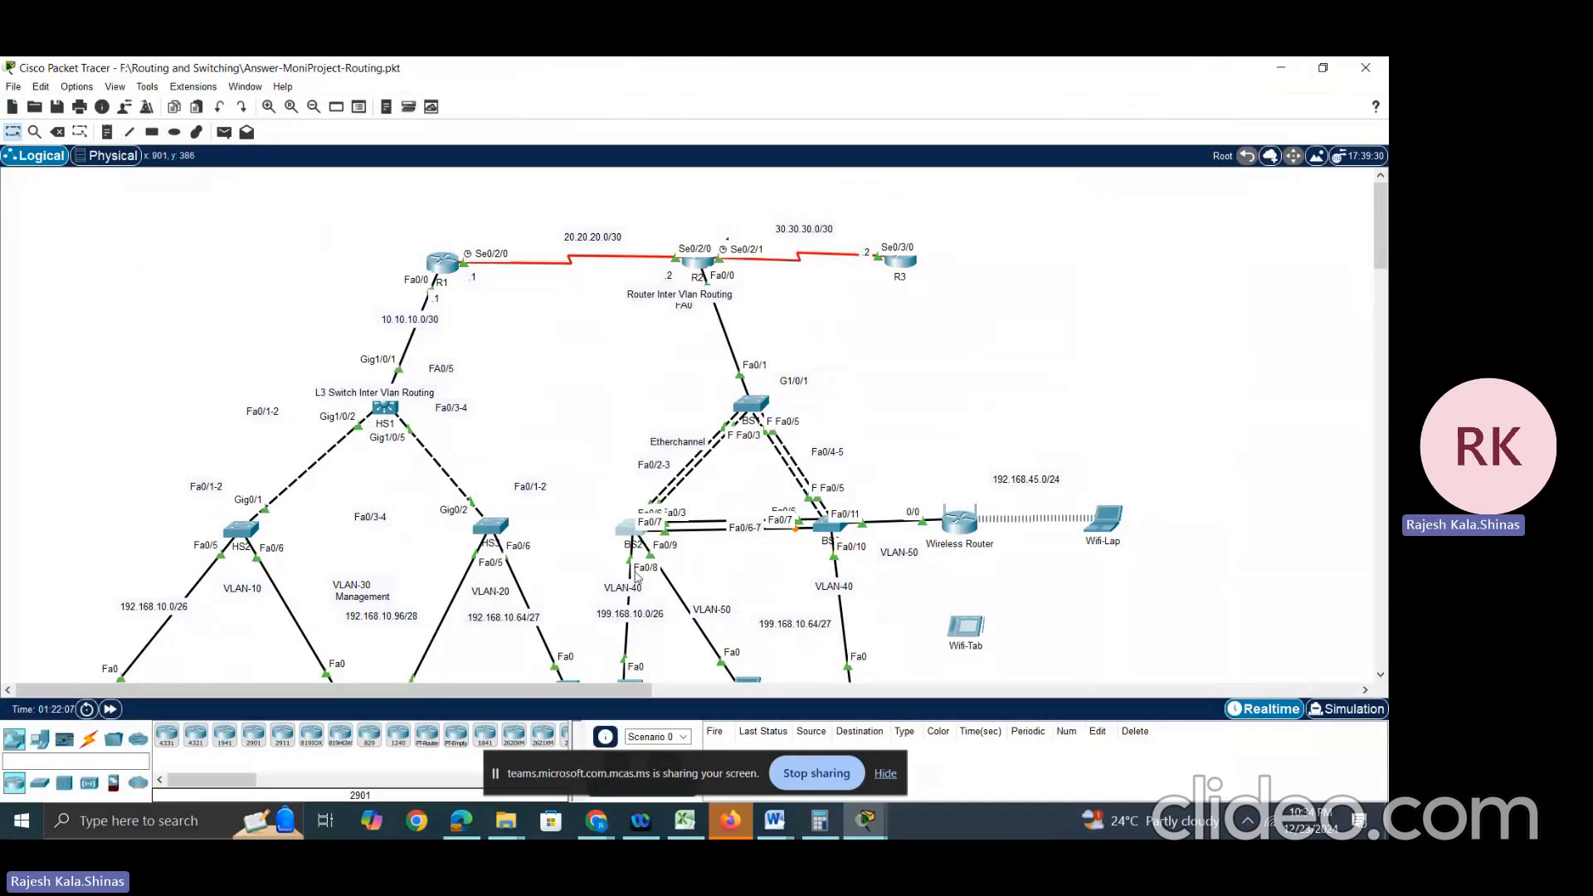
pyautogui.click(751, 405)
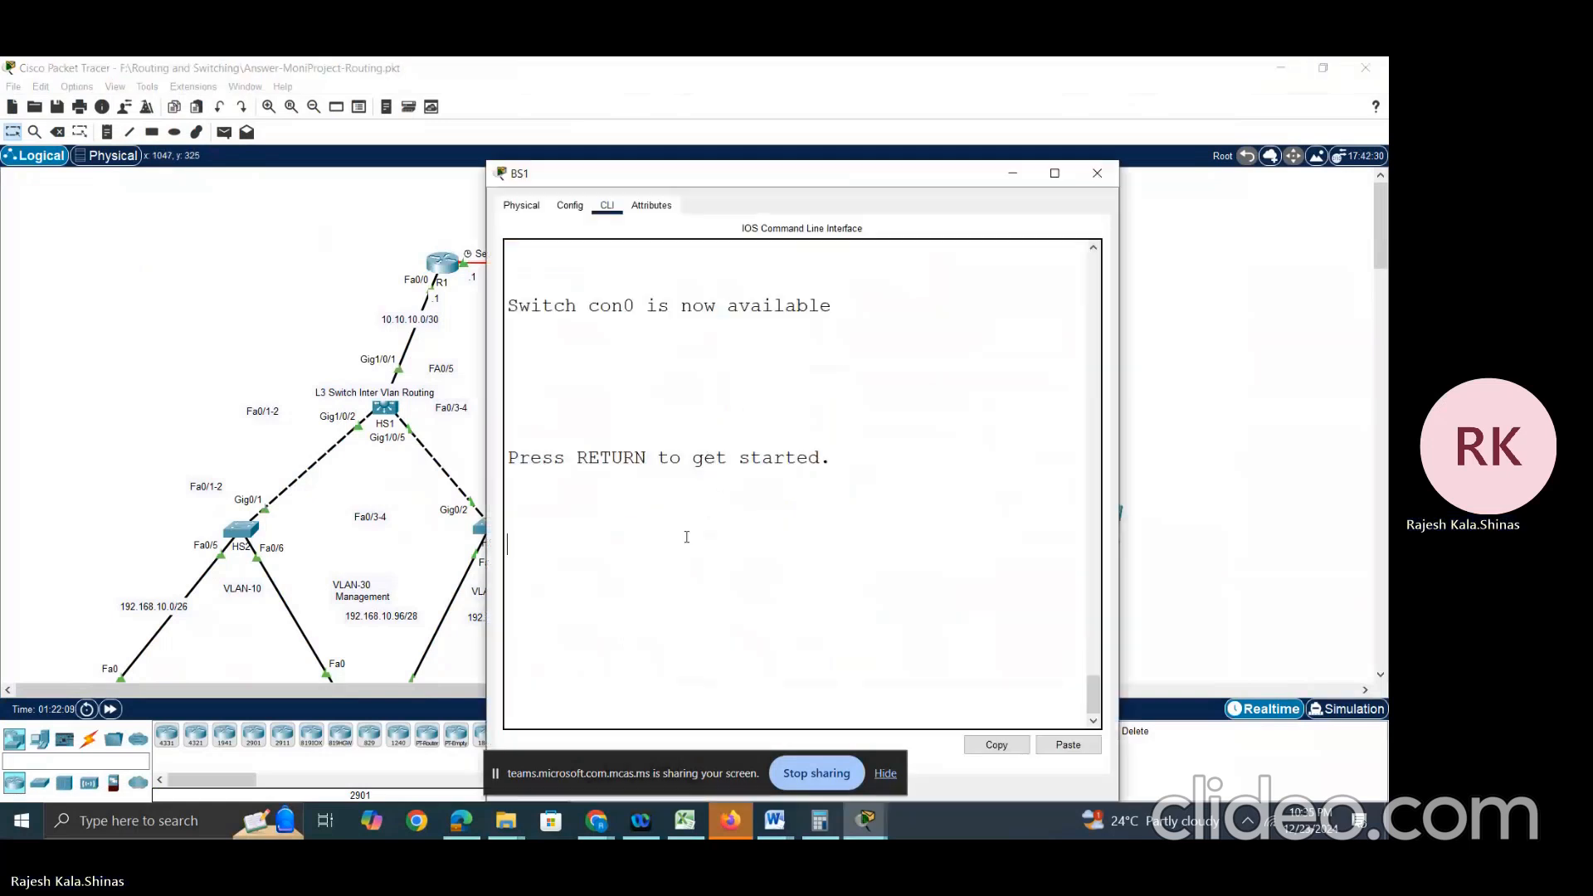
pyautogui.press('Return')
pyautogui.press('Return')
pyautogui.write('en')
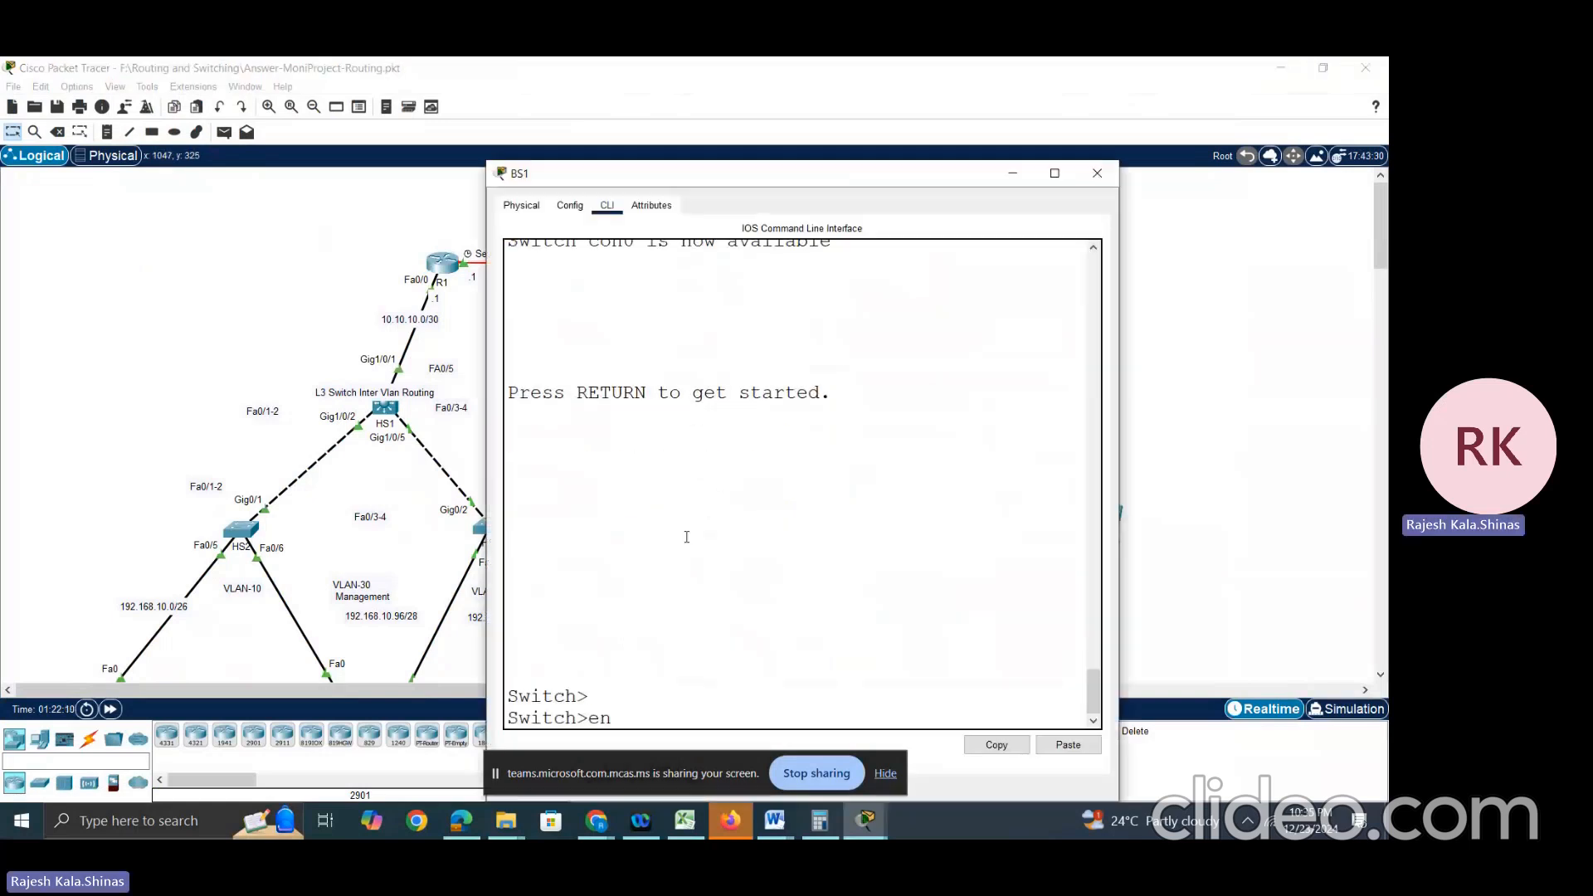
pyautogui.press('Return')
# Step: List the available show spanning-tree options on BS1 and display the spanning-tree summary
pyautogui.write('sh sp')
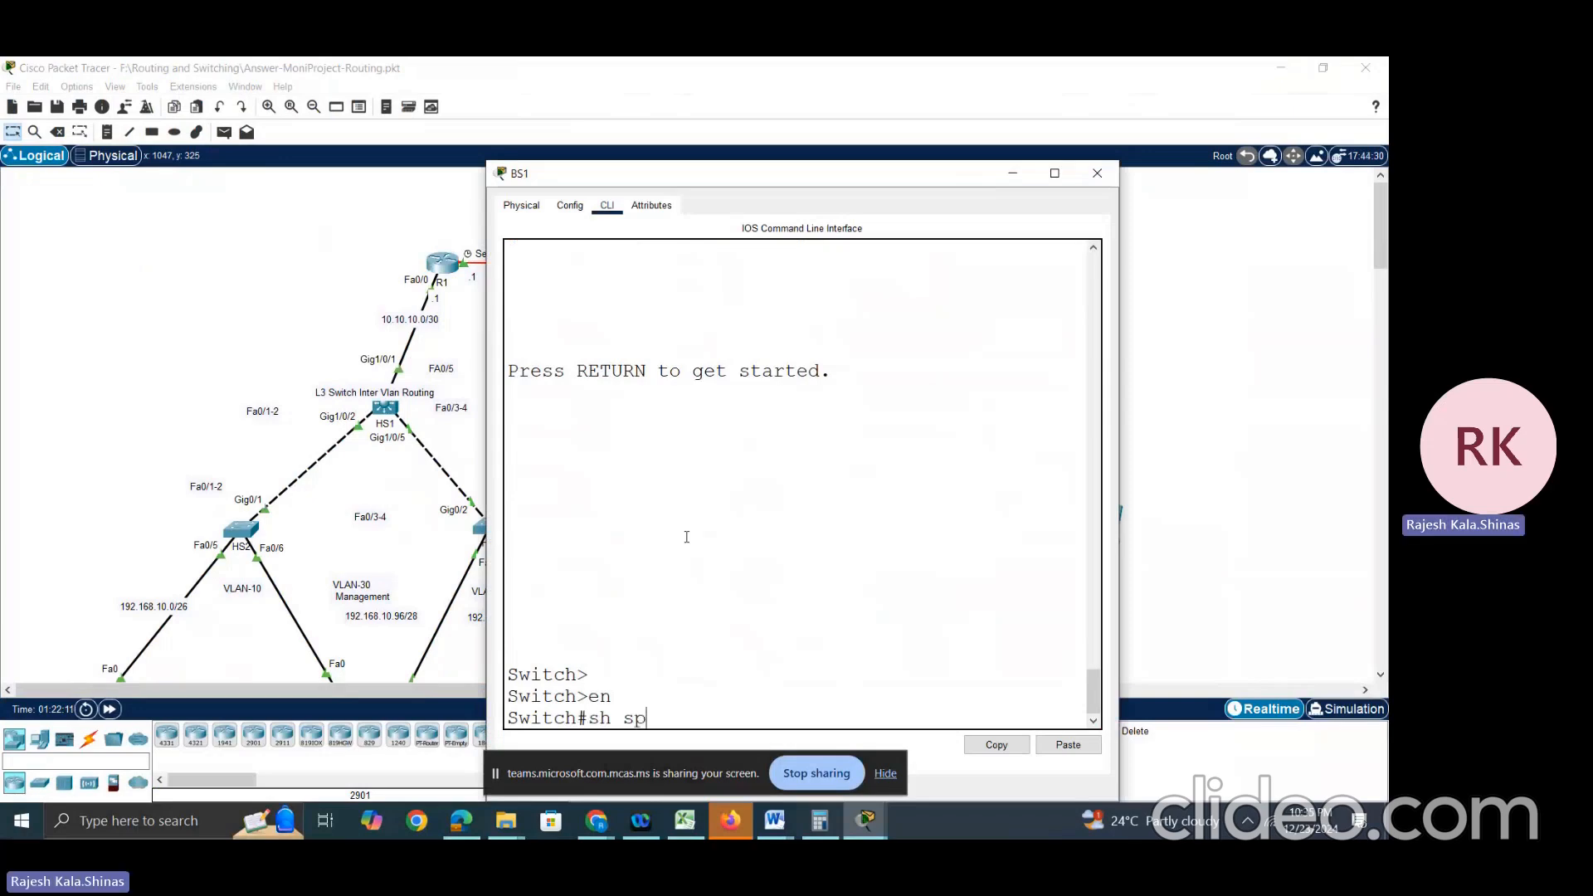
pyautogui.press('Tab')
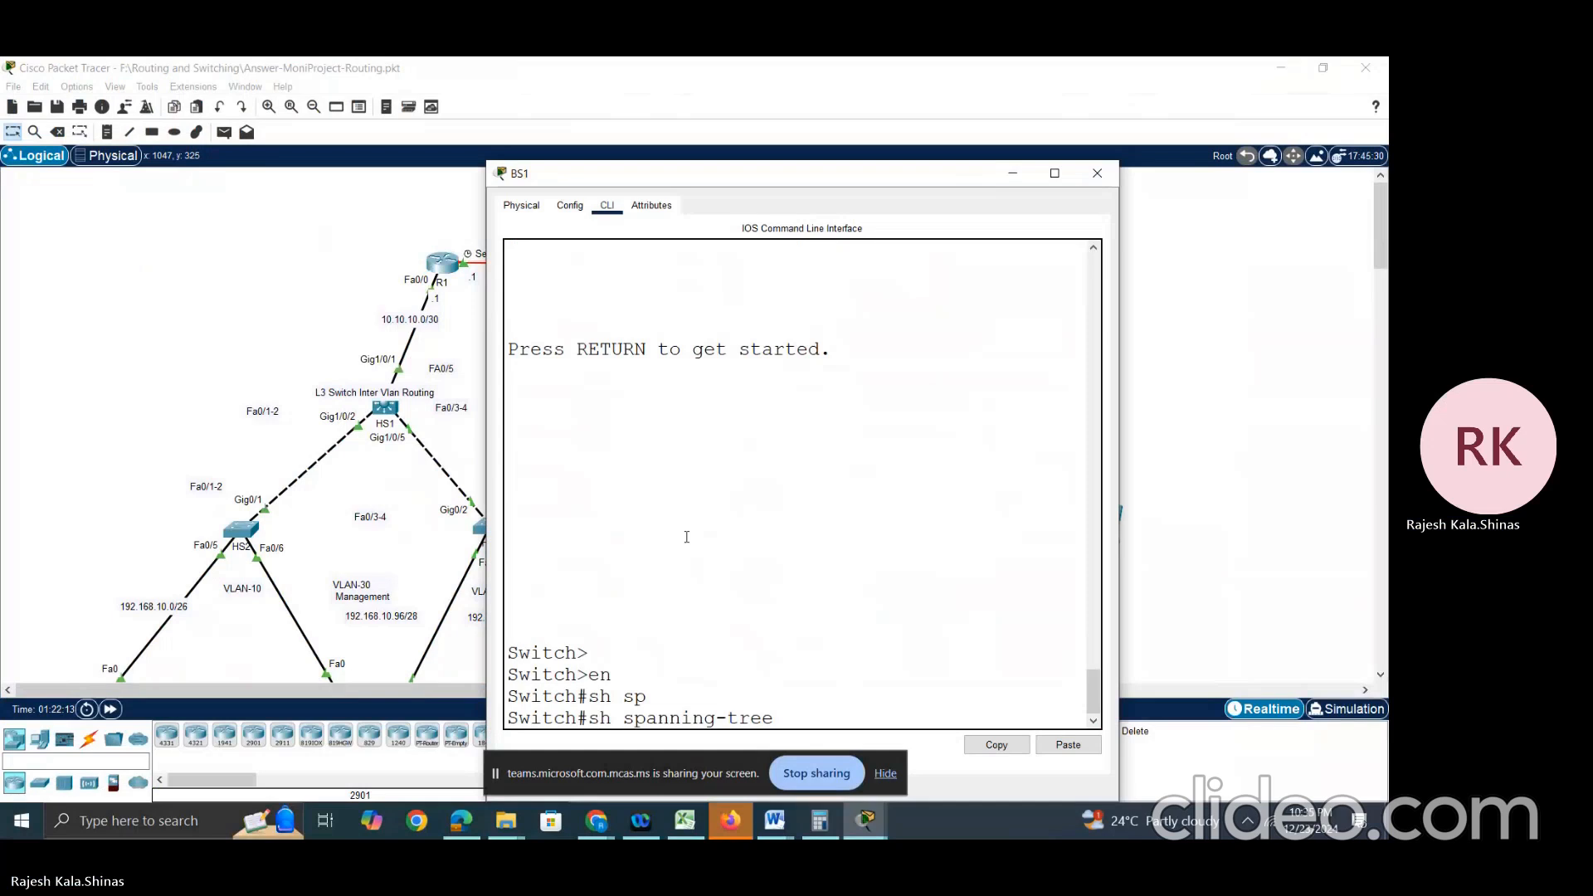
pyautogui.write('pr')
pyautogui.press('Tab')
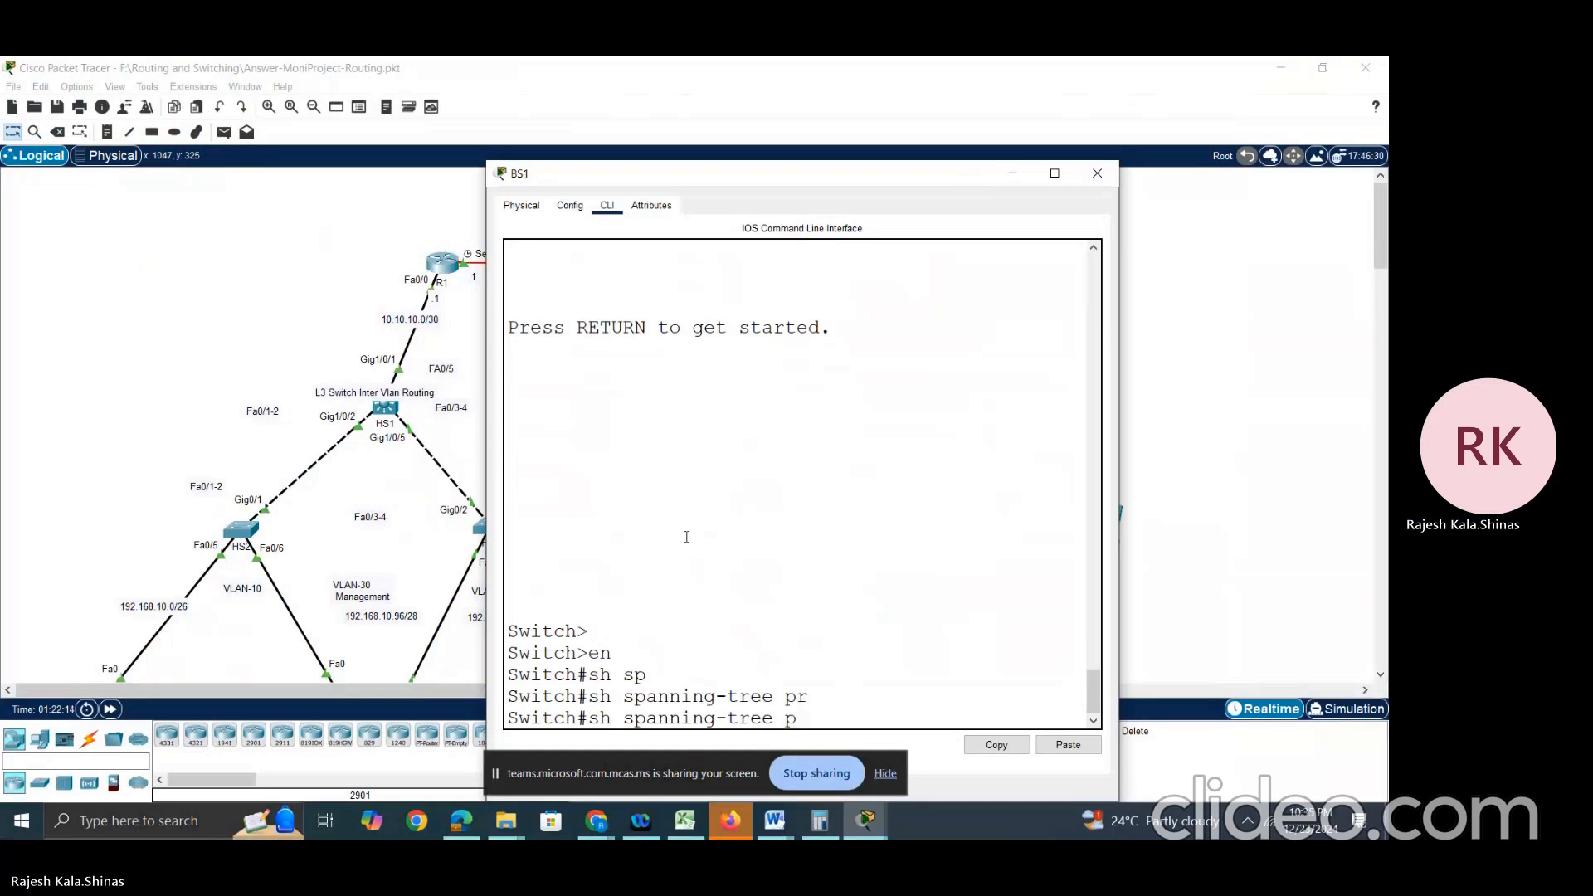
pyautogui.press('BackSpace')
pyautogui.write('?')
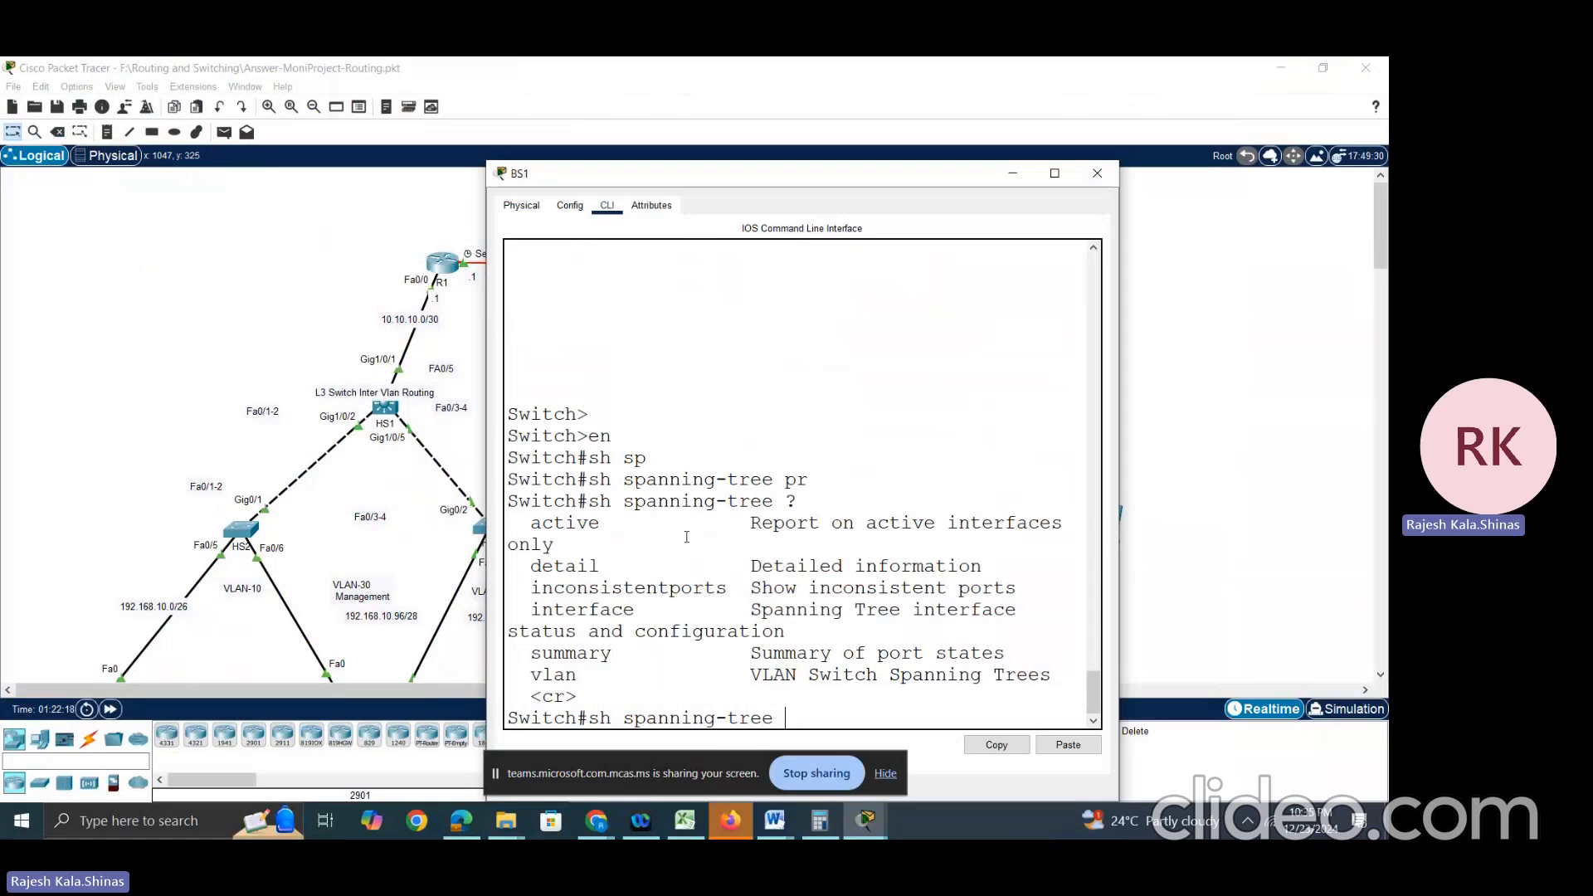
pyautogui.write('sum')
pyautogui.press('Tab')
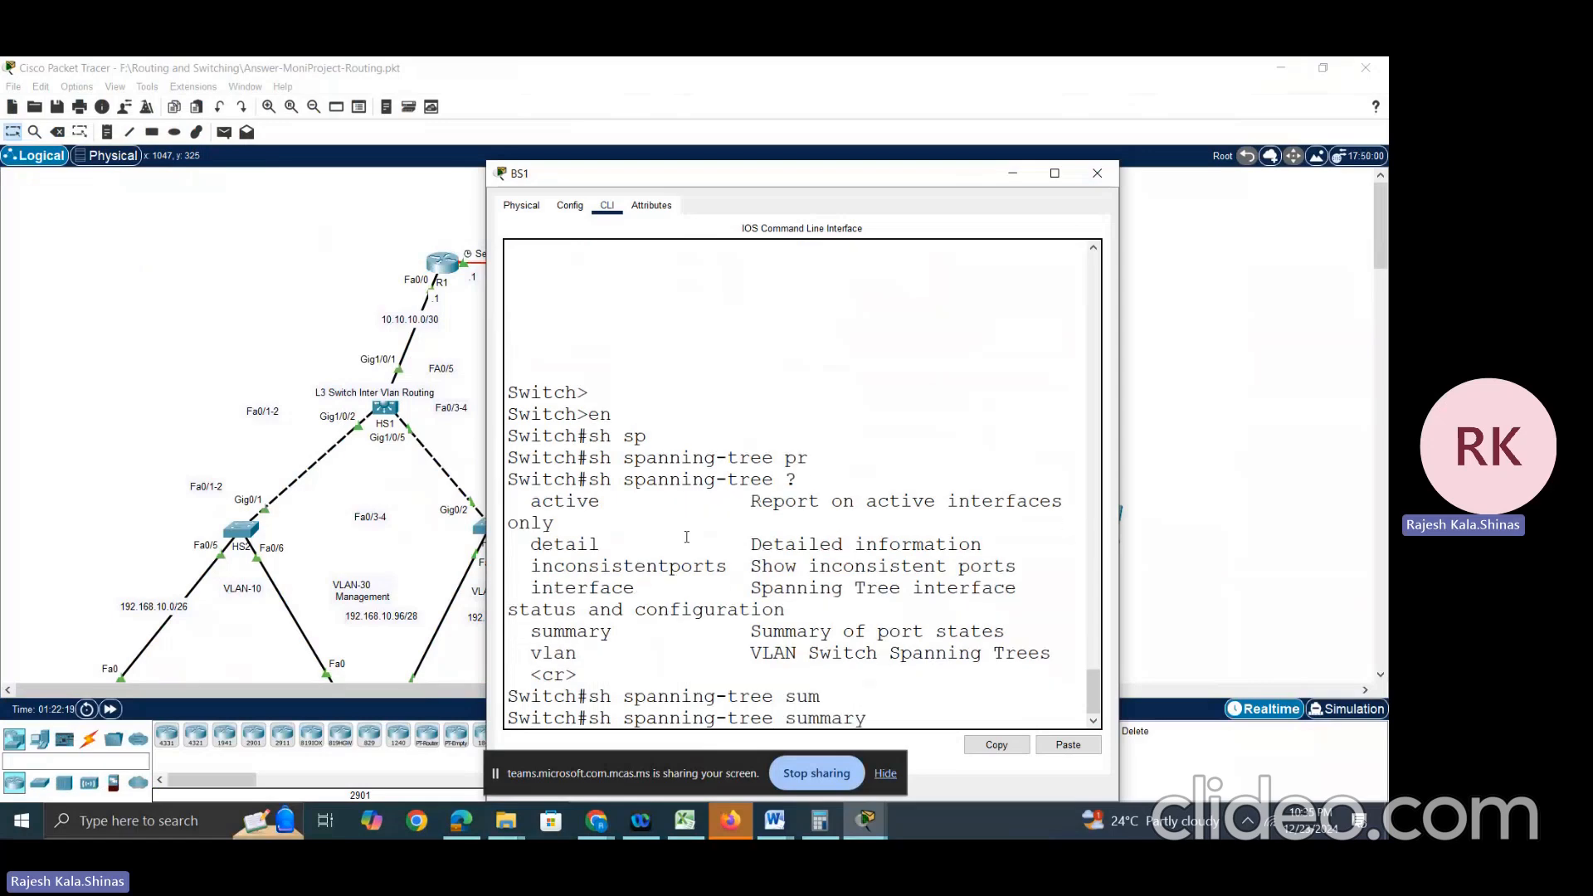
pyautogui.press('Return')
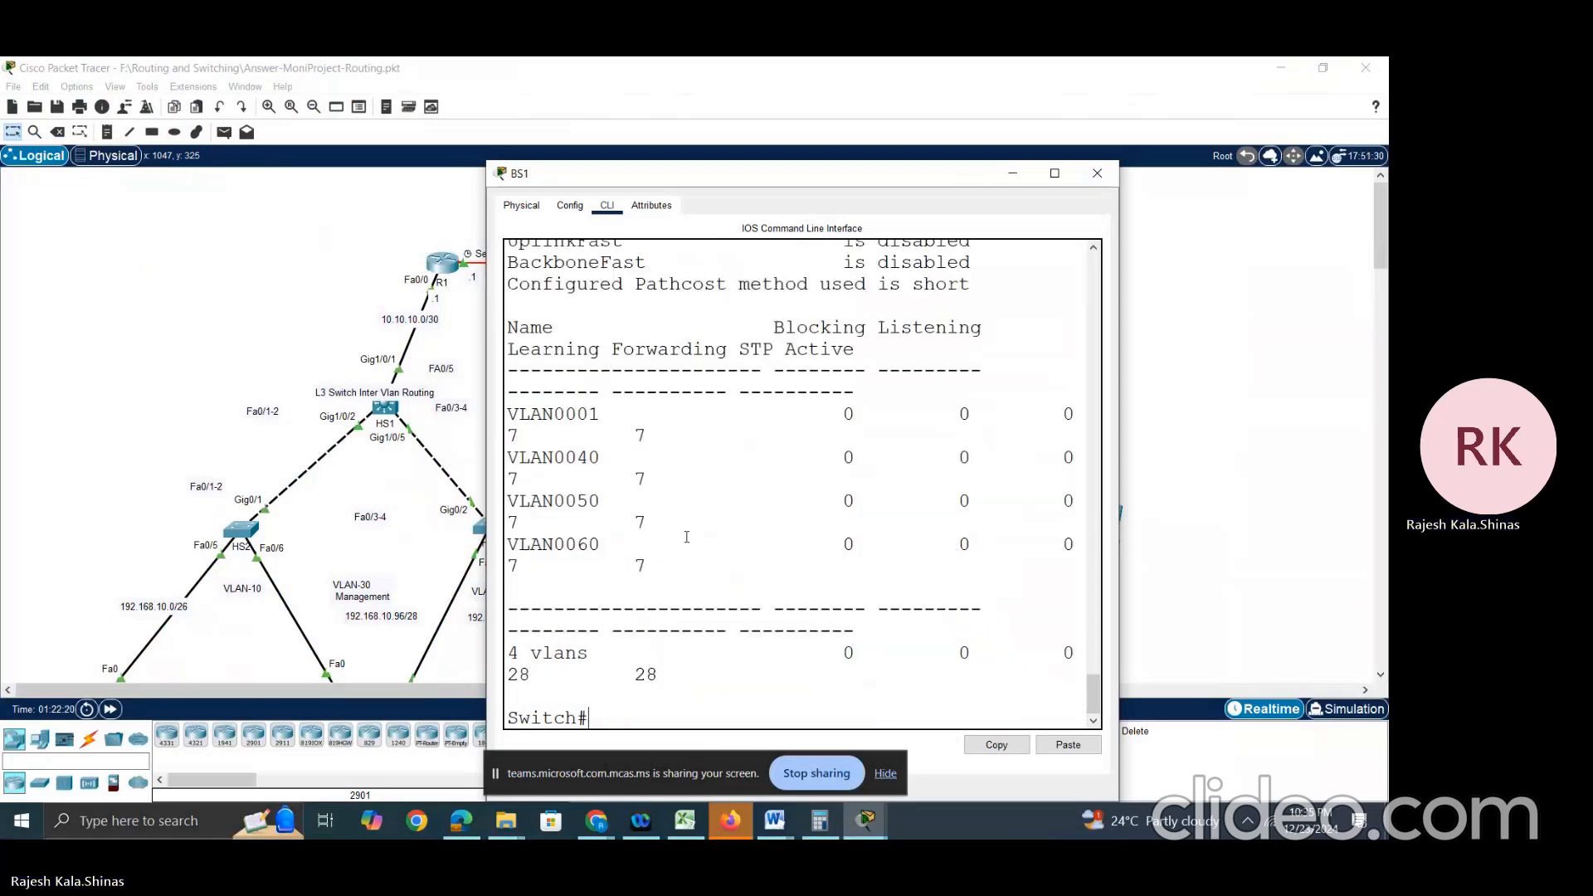
# Step: Run show spanning-tree on BS1 in an enlarged window and page through VLAN0040's complete entry
pyautogui.write('sh s')
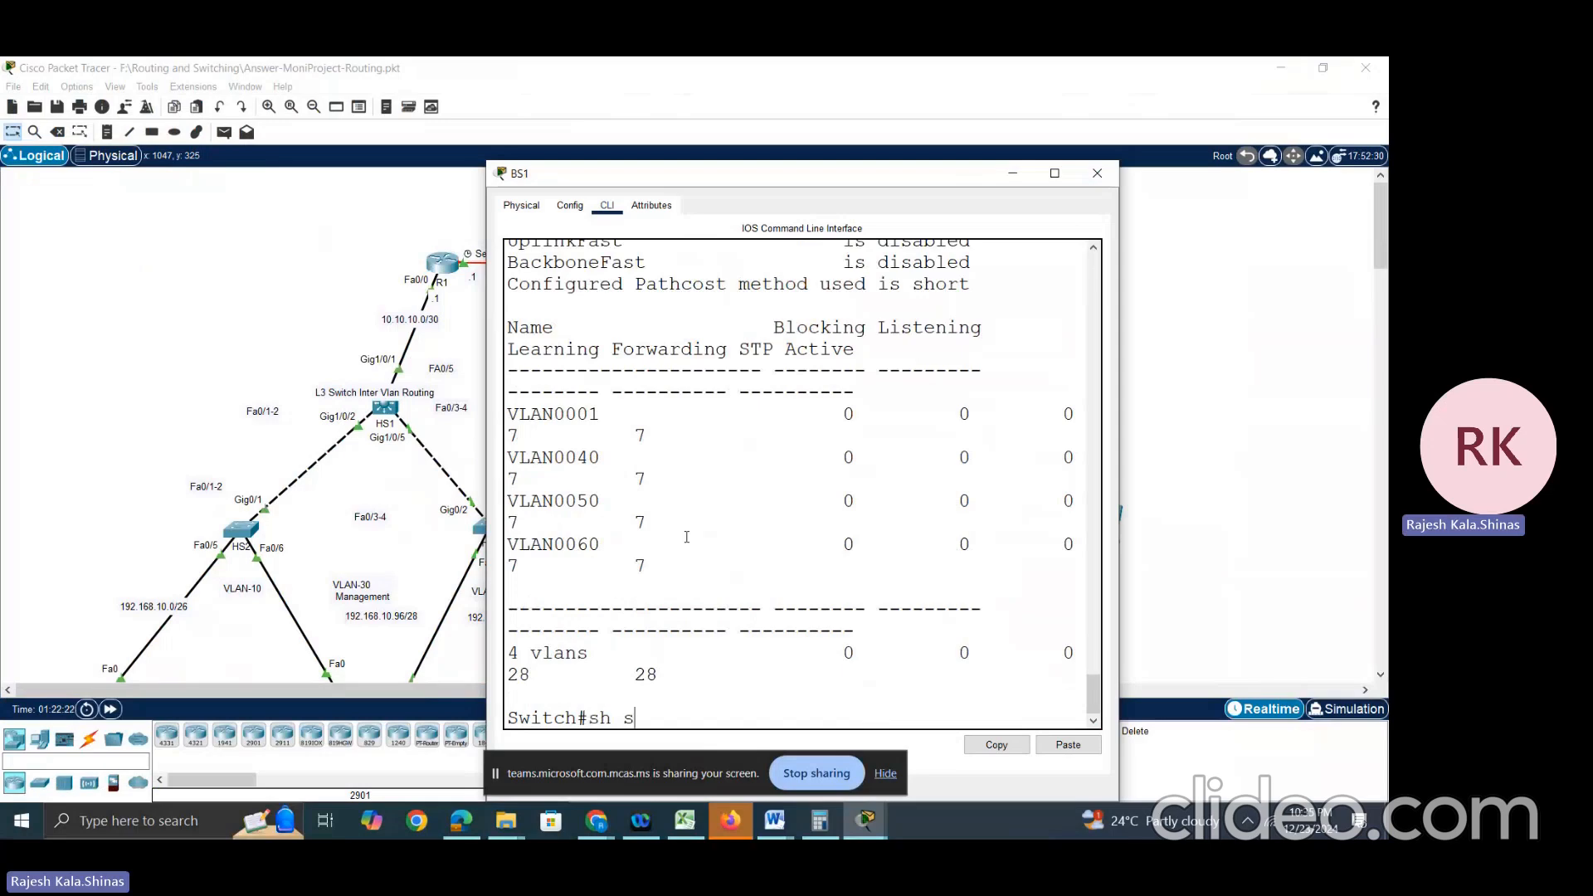
pyautogui.write('p')
pyautogui.press('Tab')
pyautogui.press('Return')
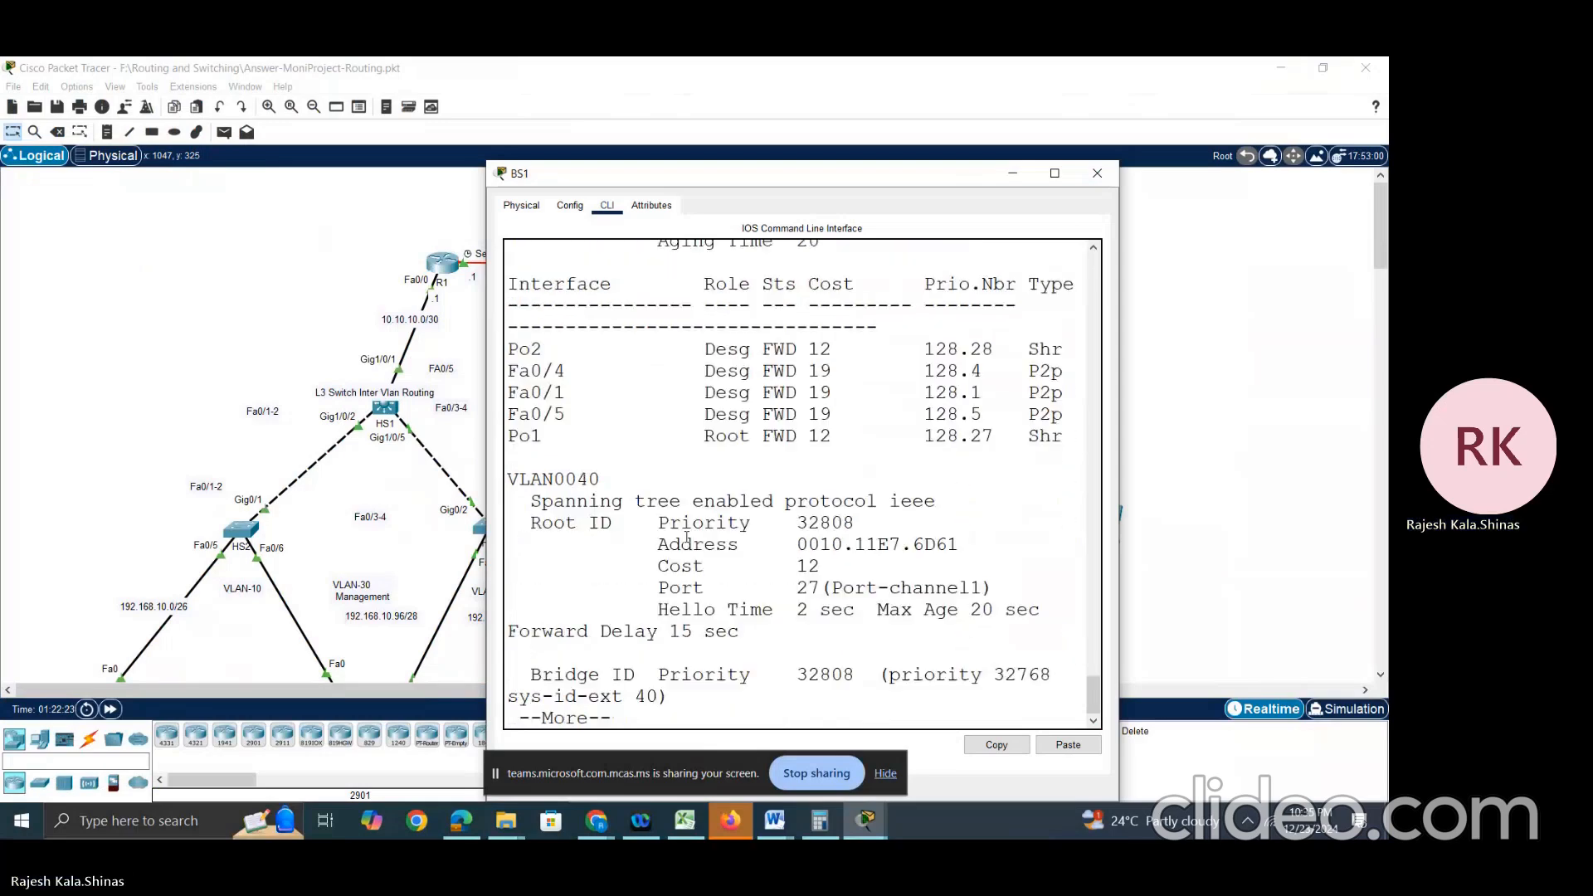
pyautogui.click(1055, 174)
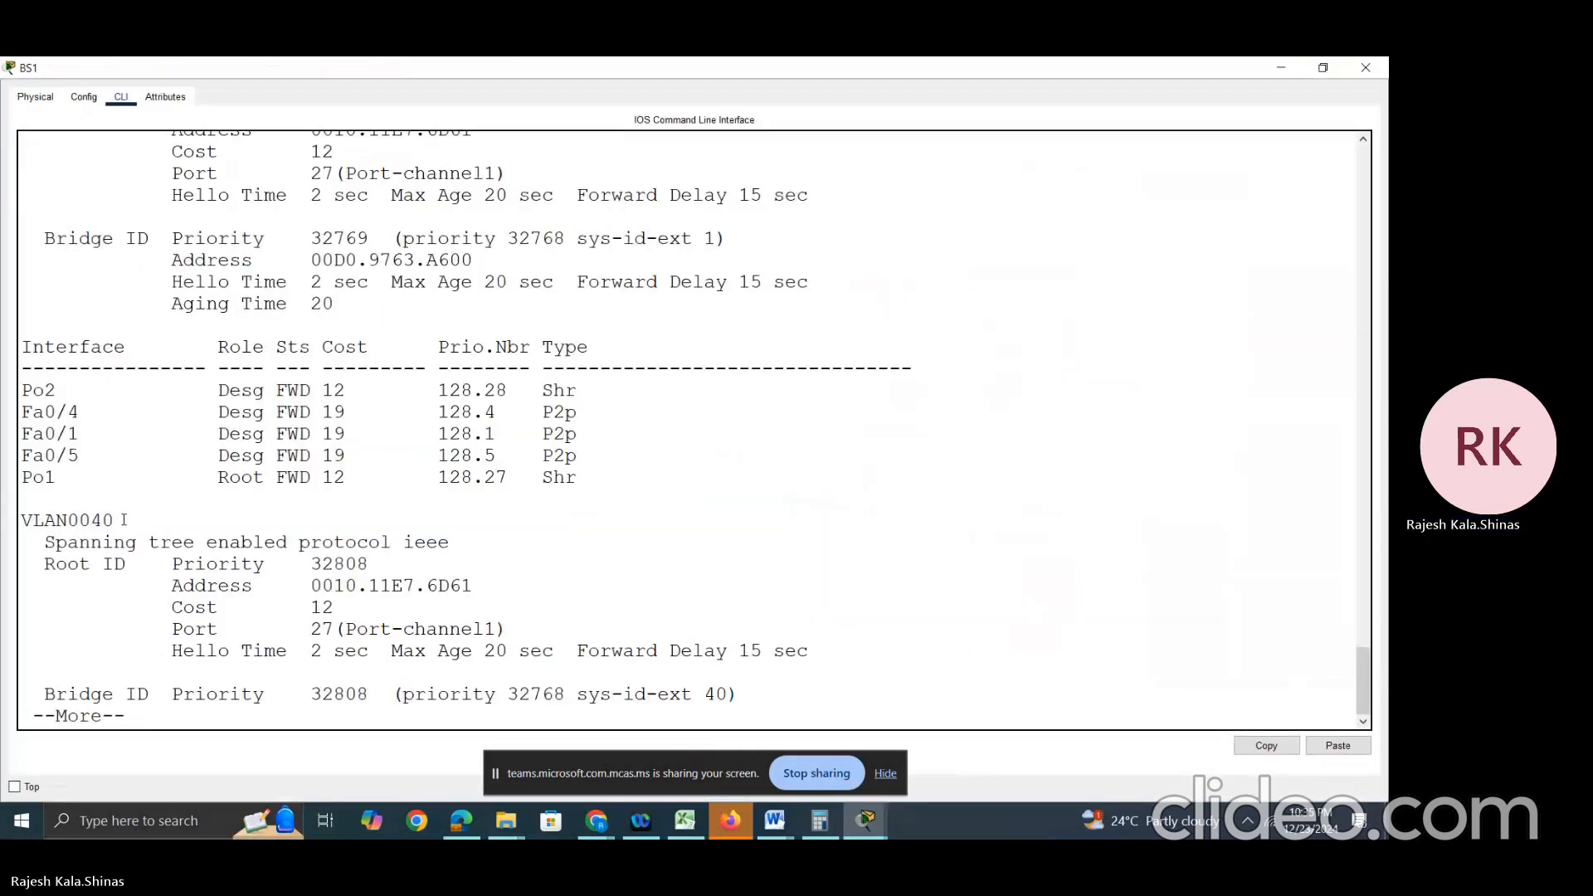
pyautogui.press('space')
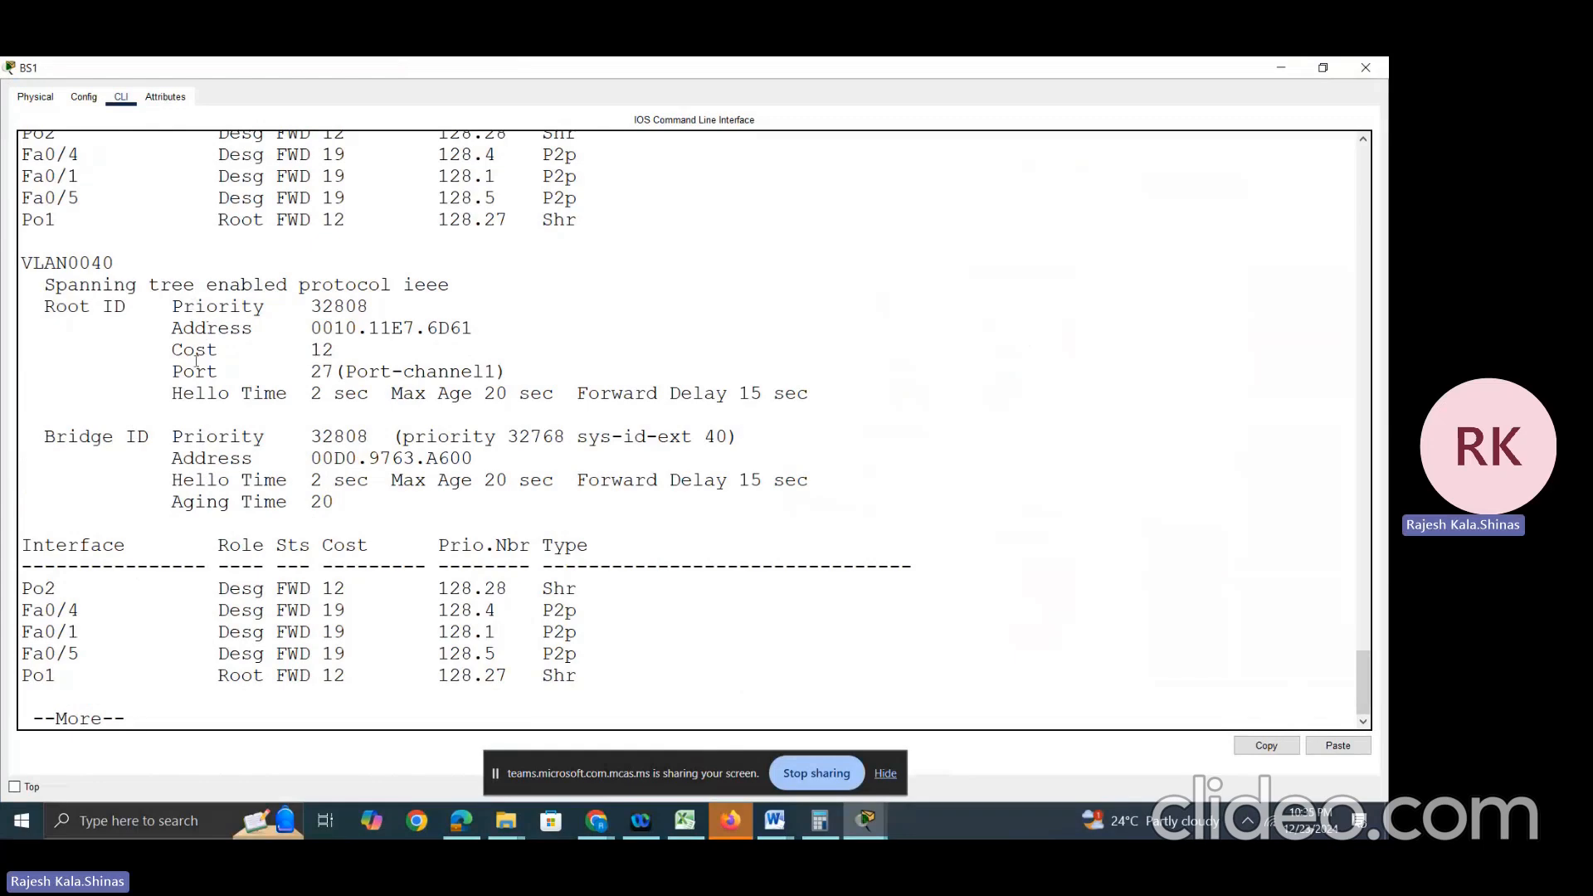
# Step: Compare the root and bridge addresses of VLAN0040 on BS1, and close the switch's window
pyautogui.moveTo(173, 330); pyautogui.dragTo(509, 328)
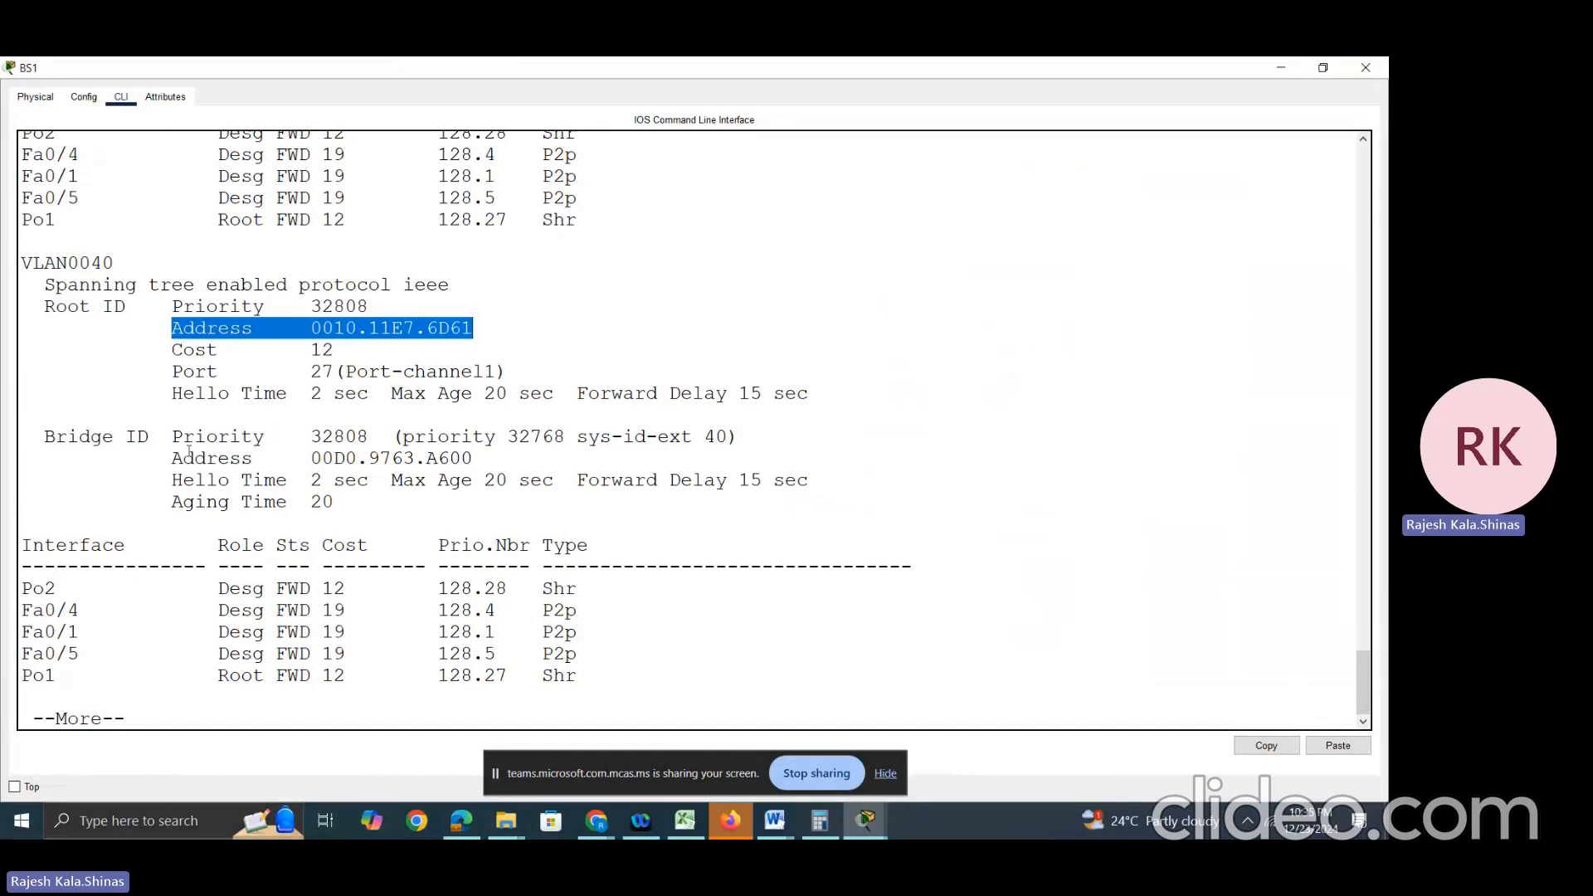
pyautogui.moveTo(173, 457); pyautogui.dragTo(472, 459)
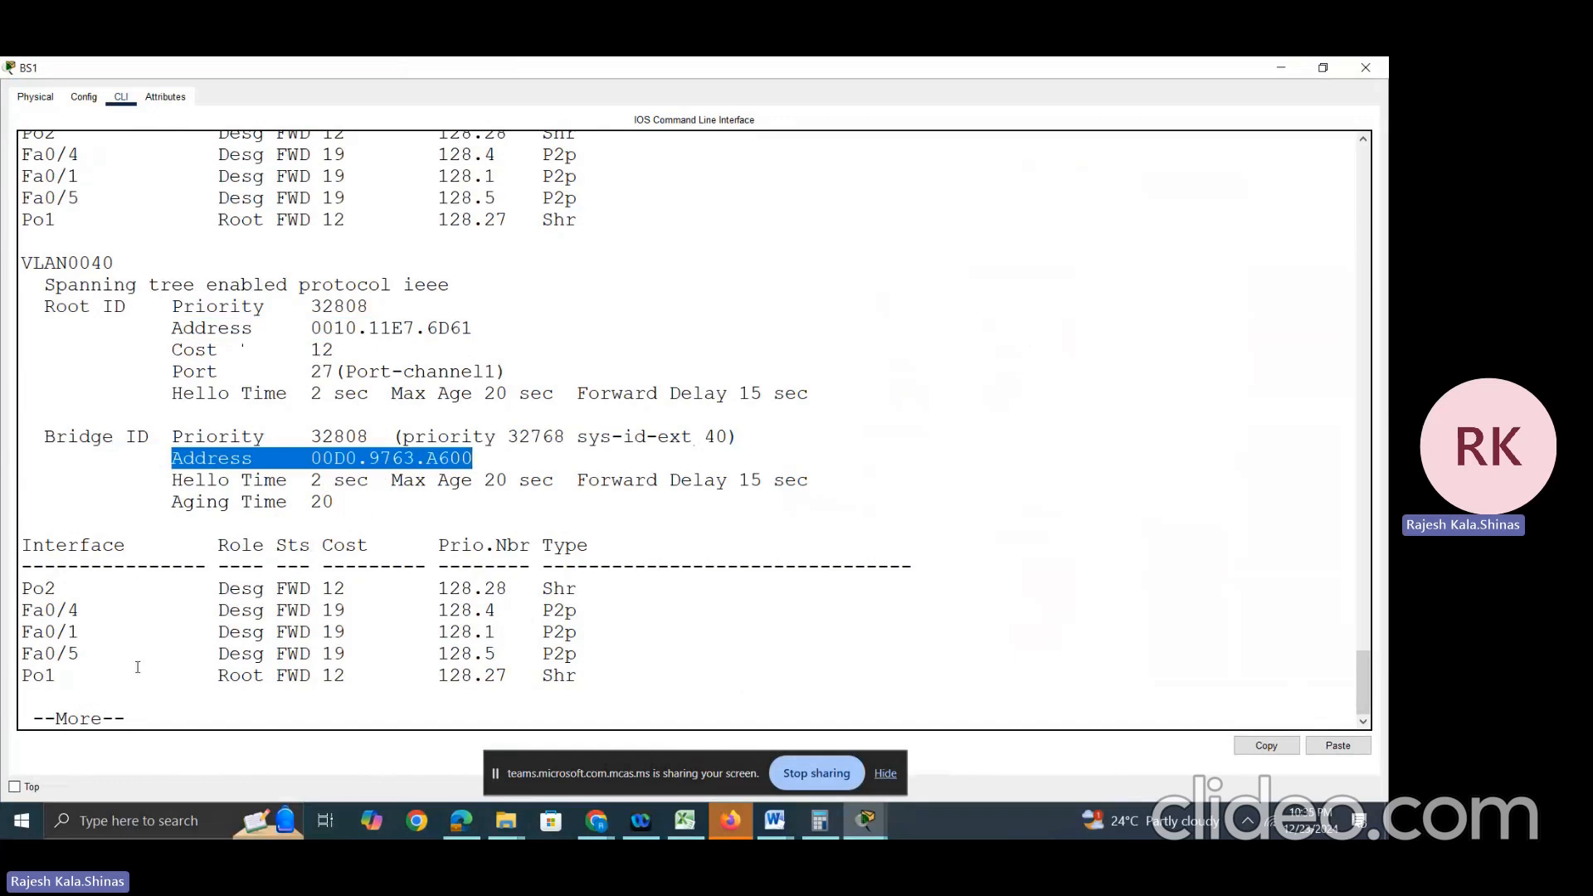
pyautogui.click(1365, 67)
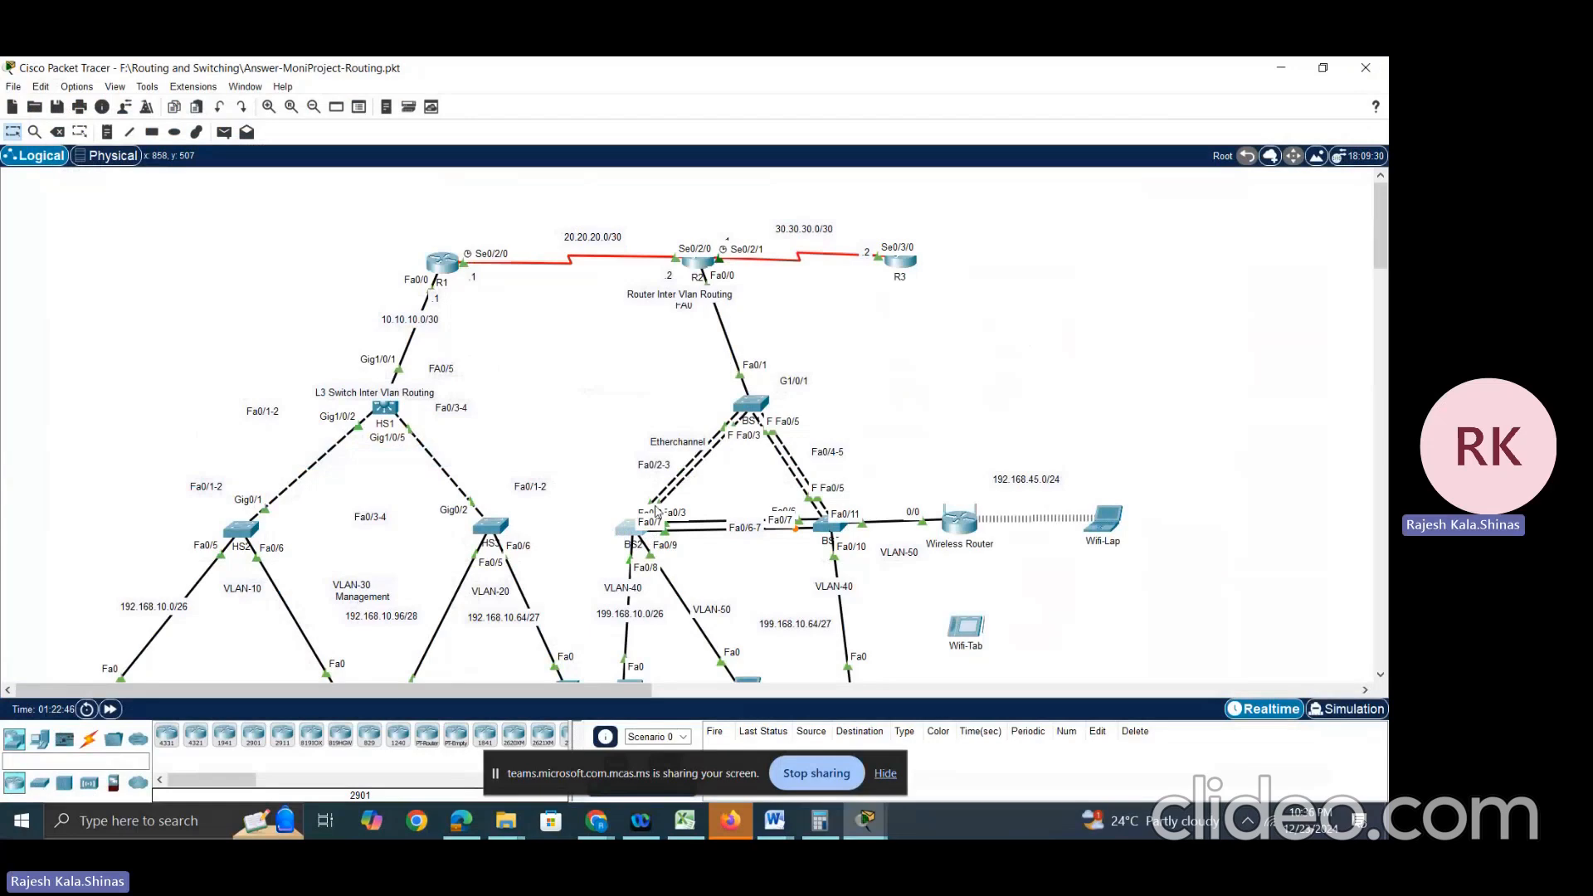
# Step: Open BS2's command line, enter privileged mode and run show spanning-tree in an enlarged window
pyautogui.click(623, 530)
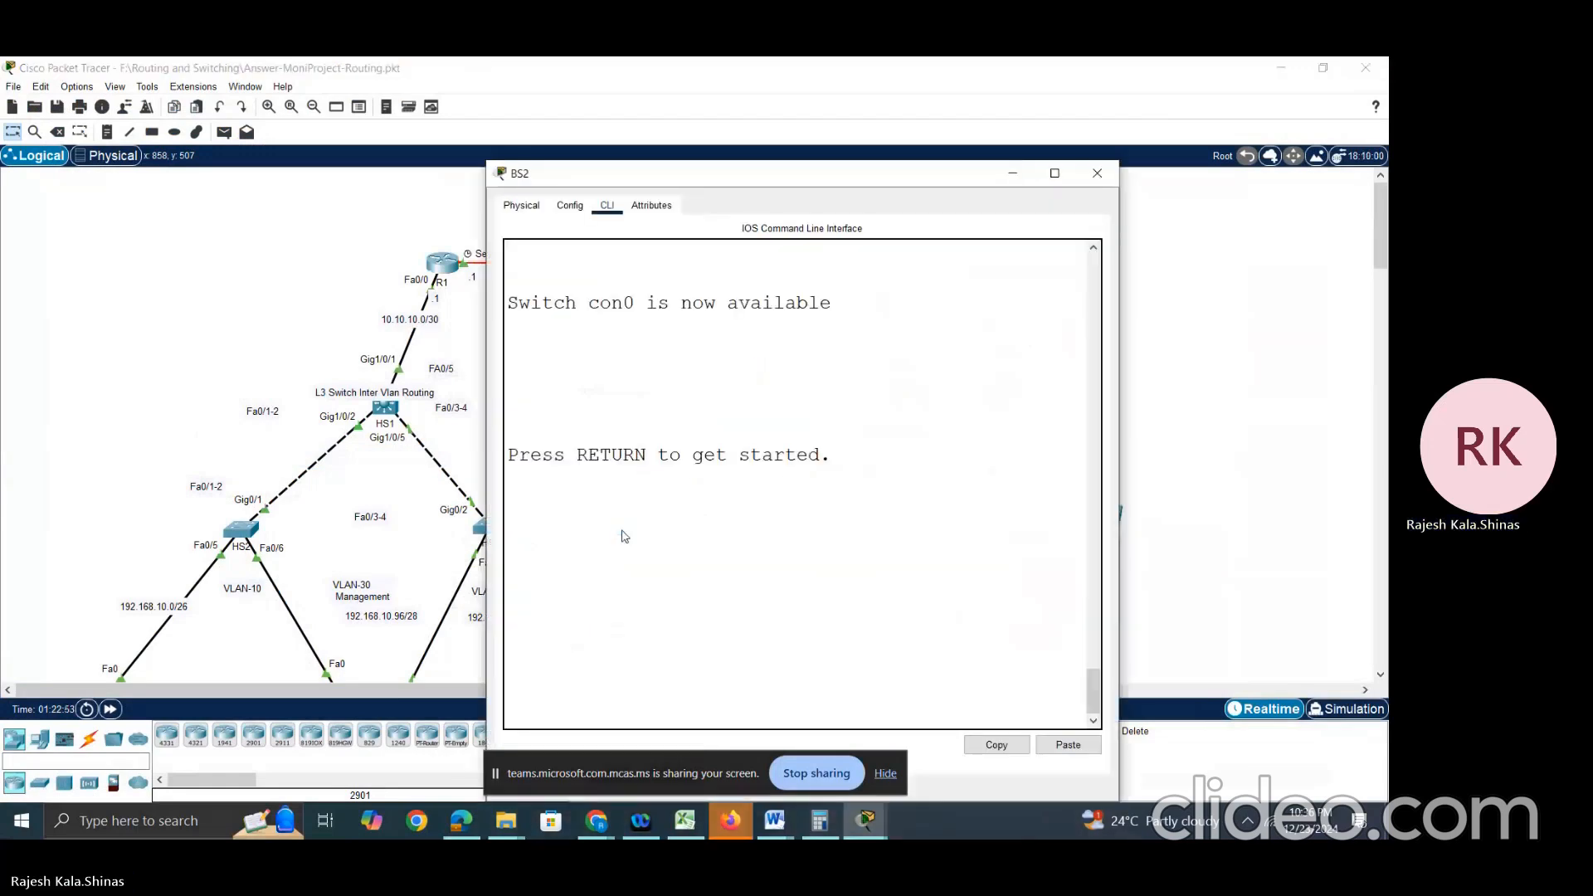
pyautogui.press('Return')
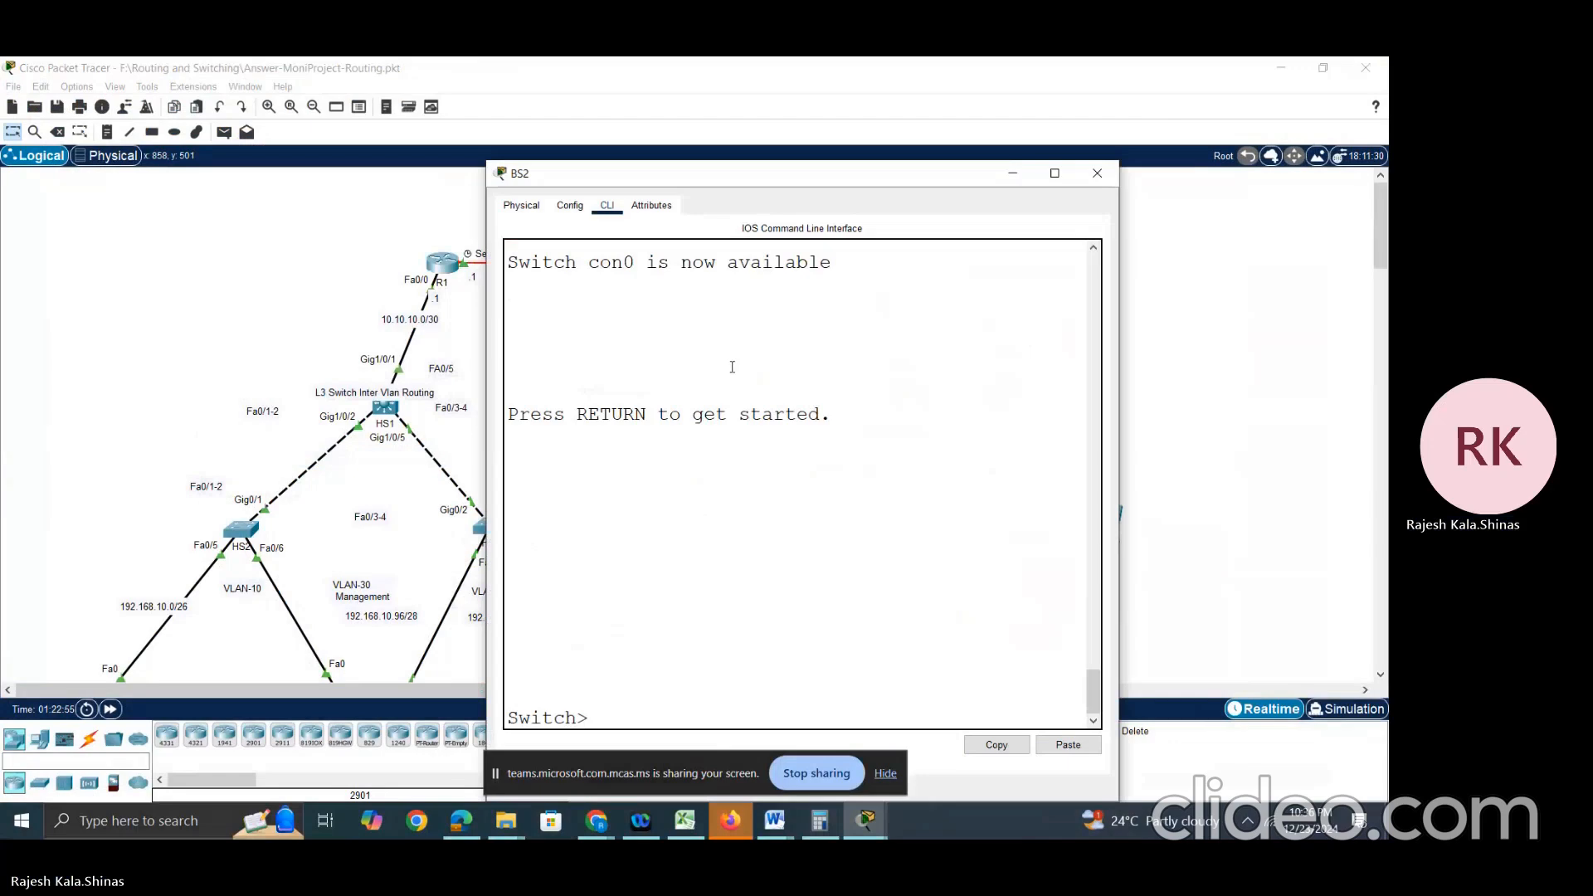
pyautogui.write('en')
pyautogui.press('Return')
pyautogui.write('sh sp')
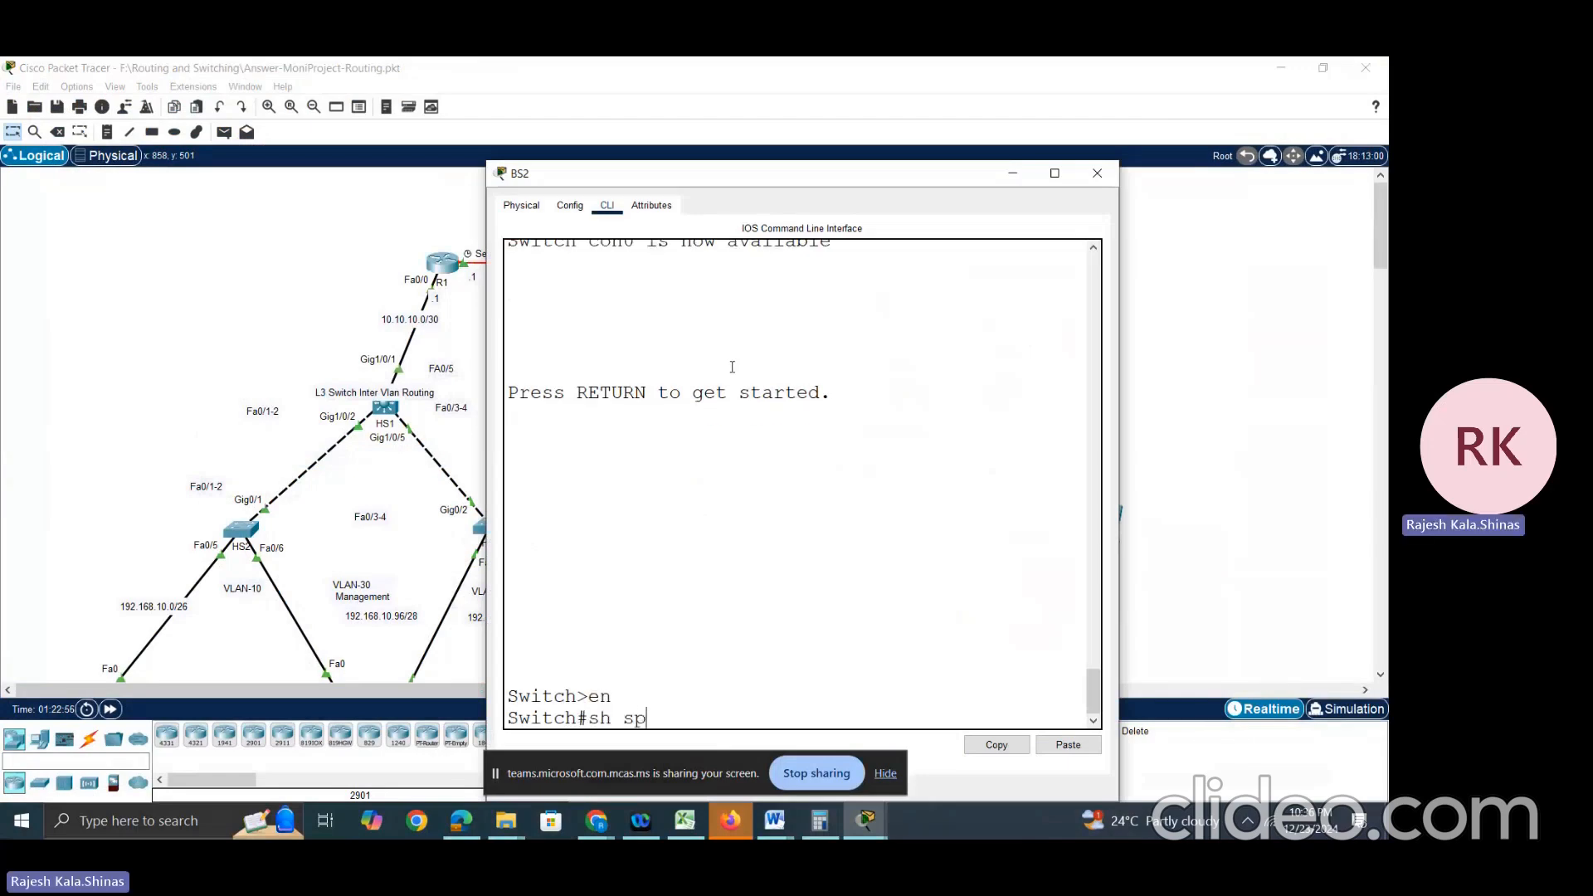
pyautogui.press('Tab')
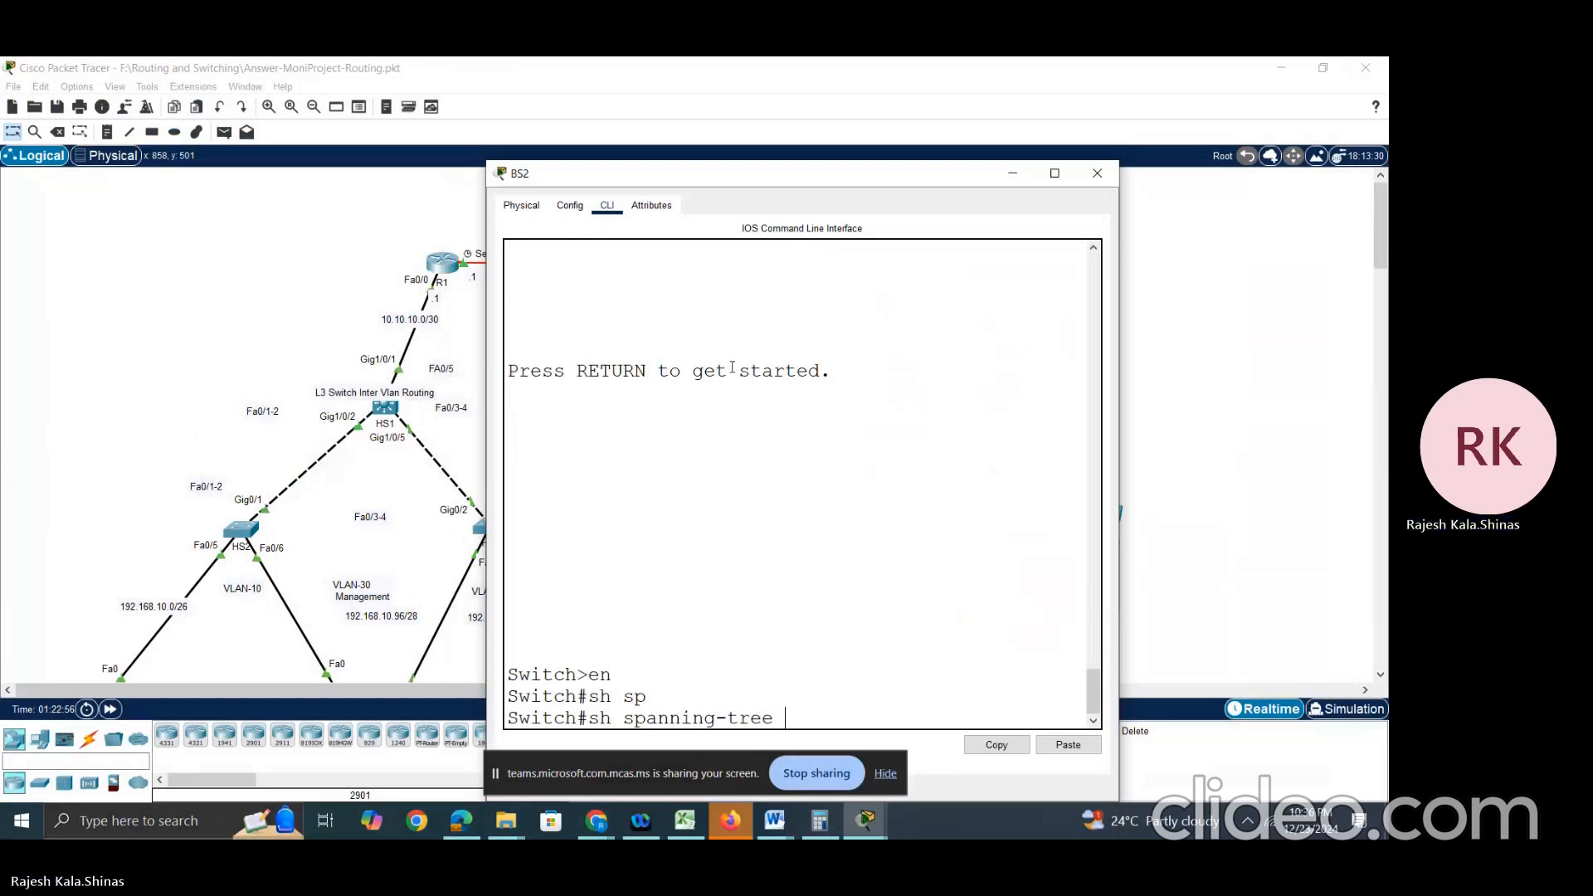
pyautogui.press('Return')
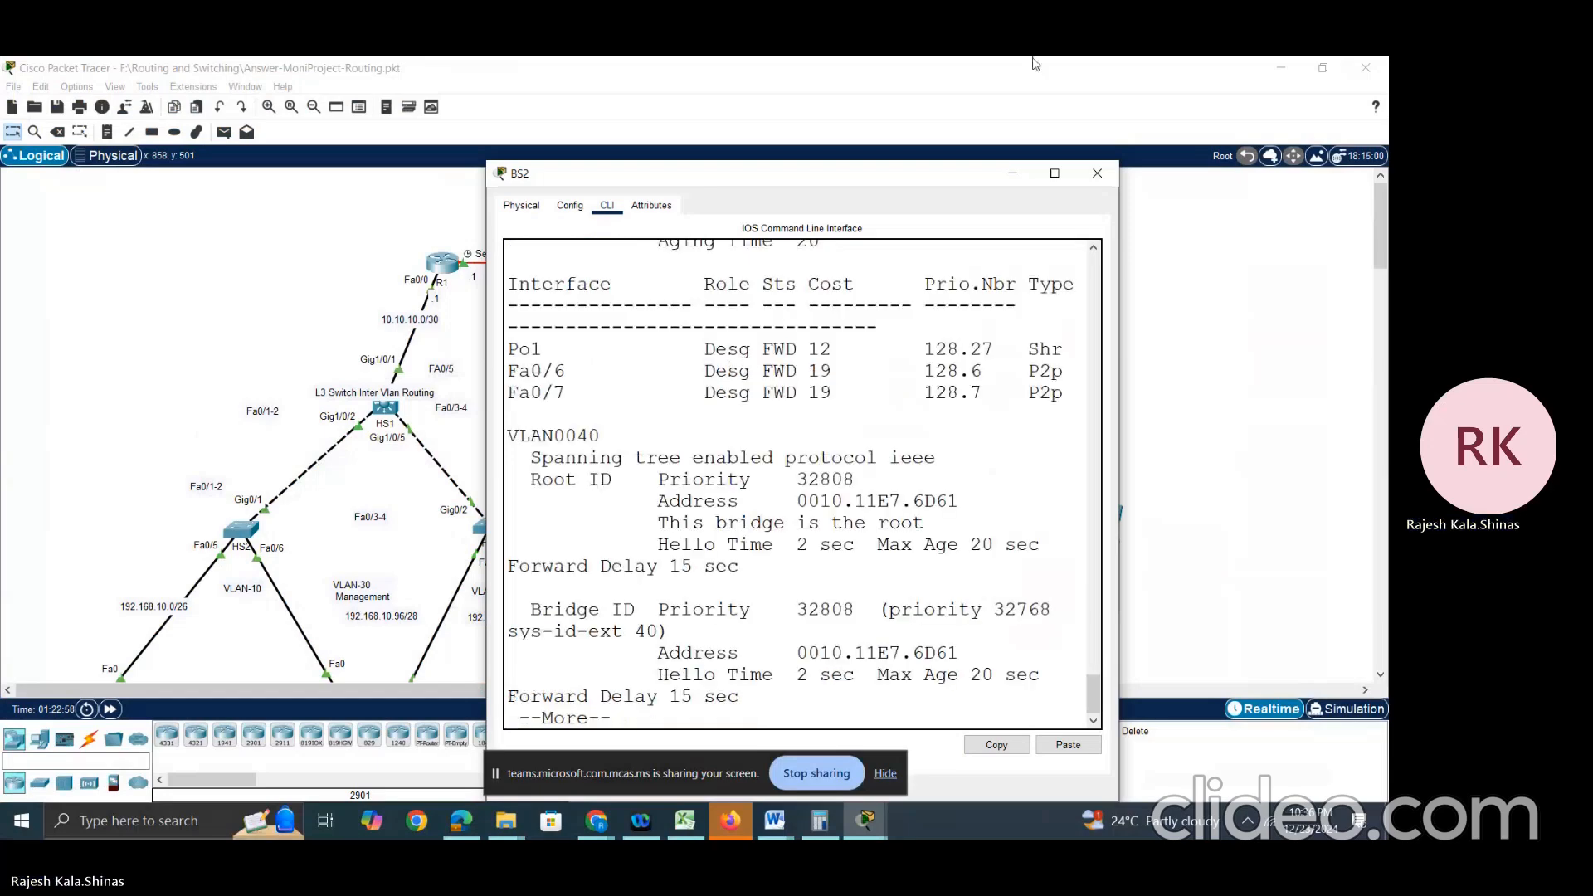
pyautogui.click(1056, 176)
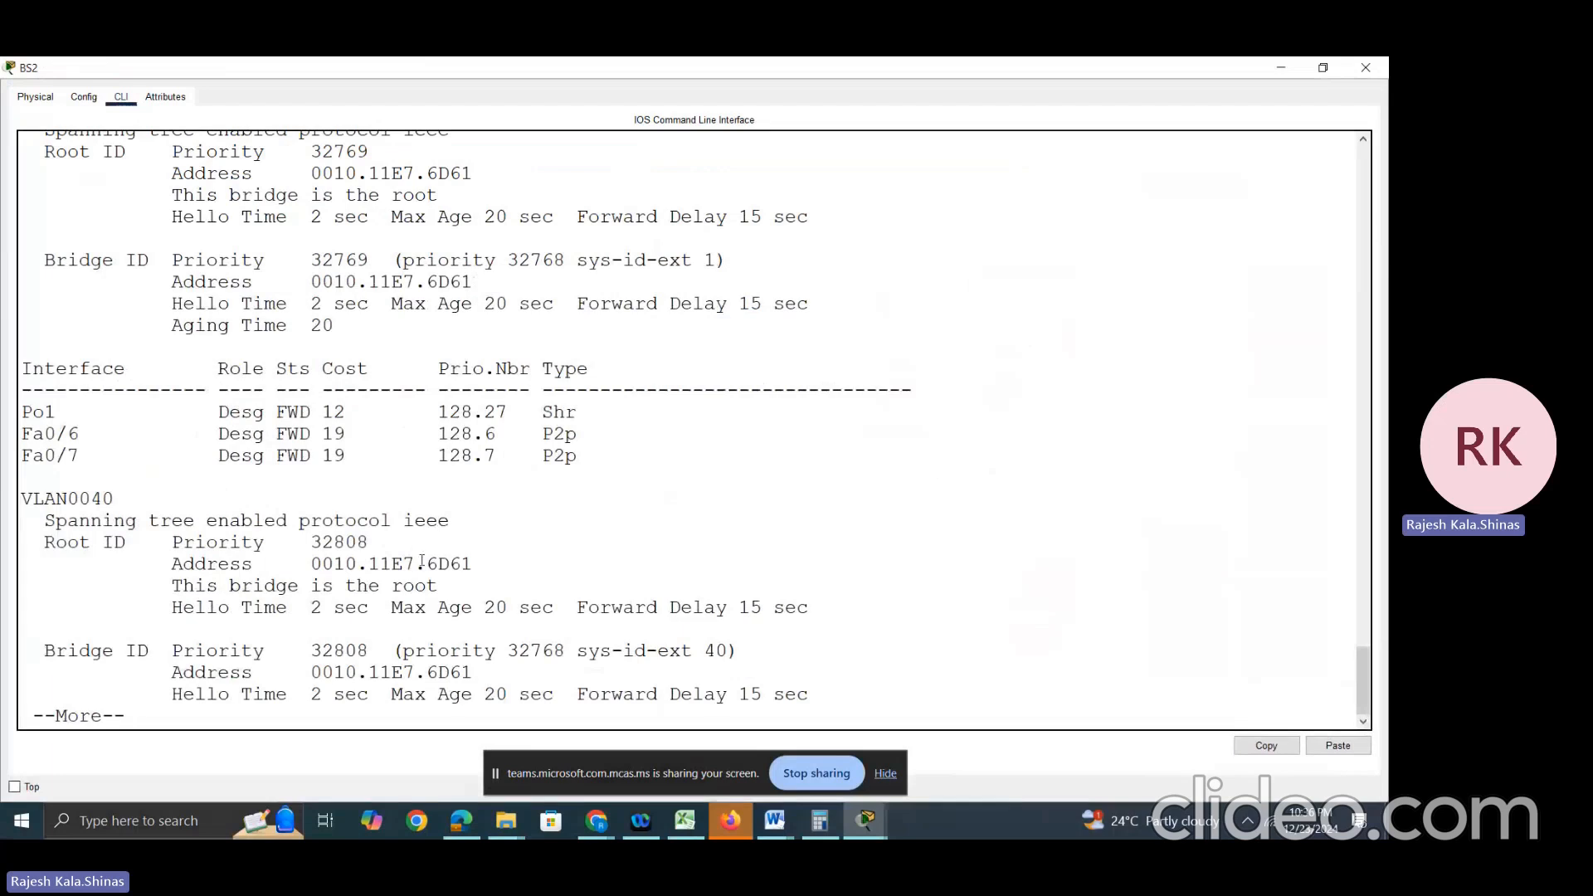
# Step: Check VLAN0040's root statement on BS2 and compare the priority and address of its Root ID and Bridge ID
pyautogui.moveTo(440, 586); pyautogui.dragTo(160, 587)
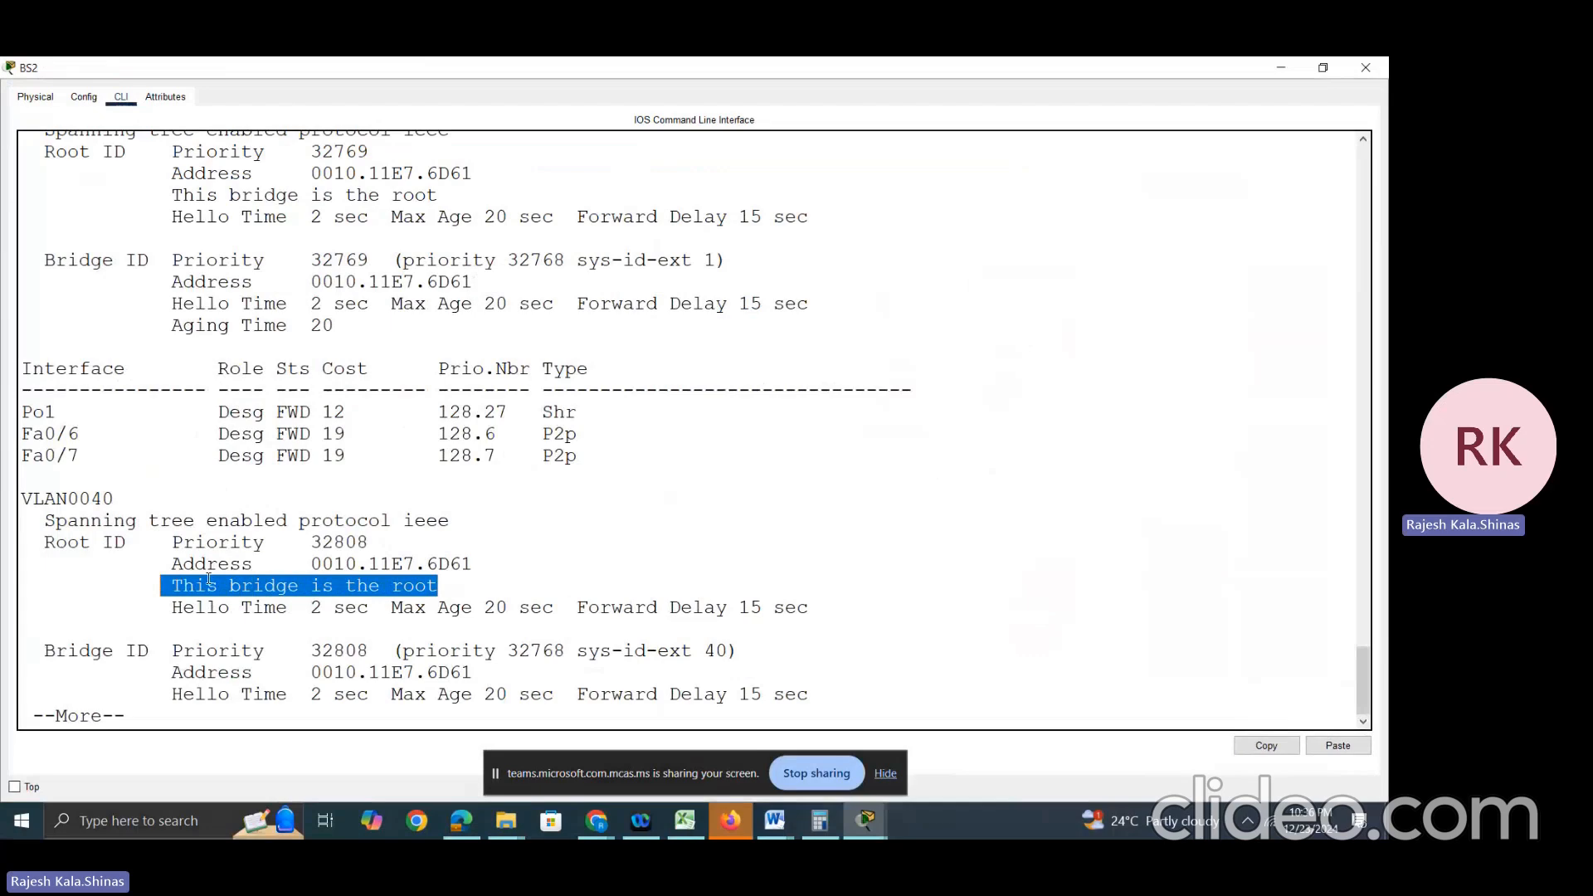
pyautogui.press('Return')
pyautogui.press('Return')
pyautogui.press('Return')
pyautogui.press('Return')
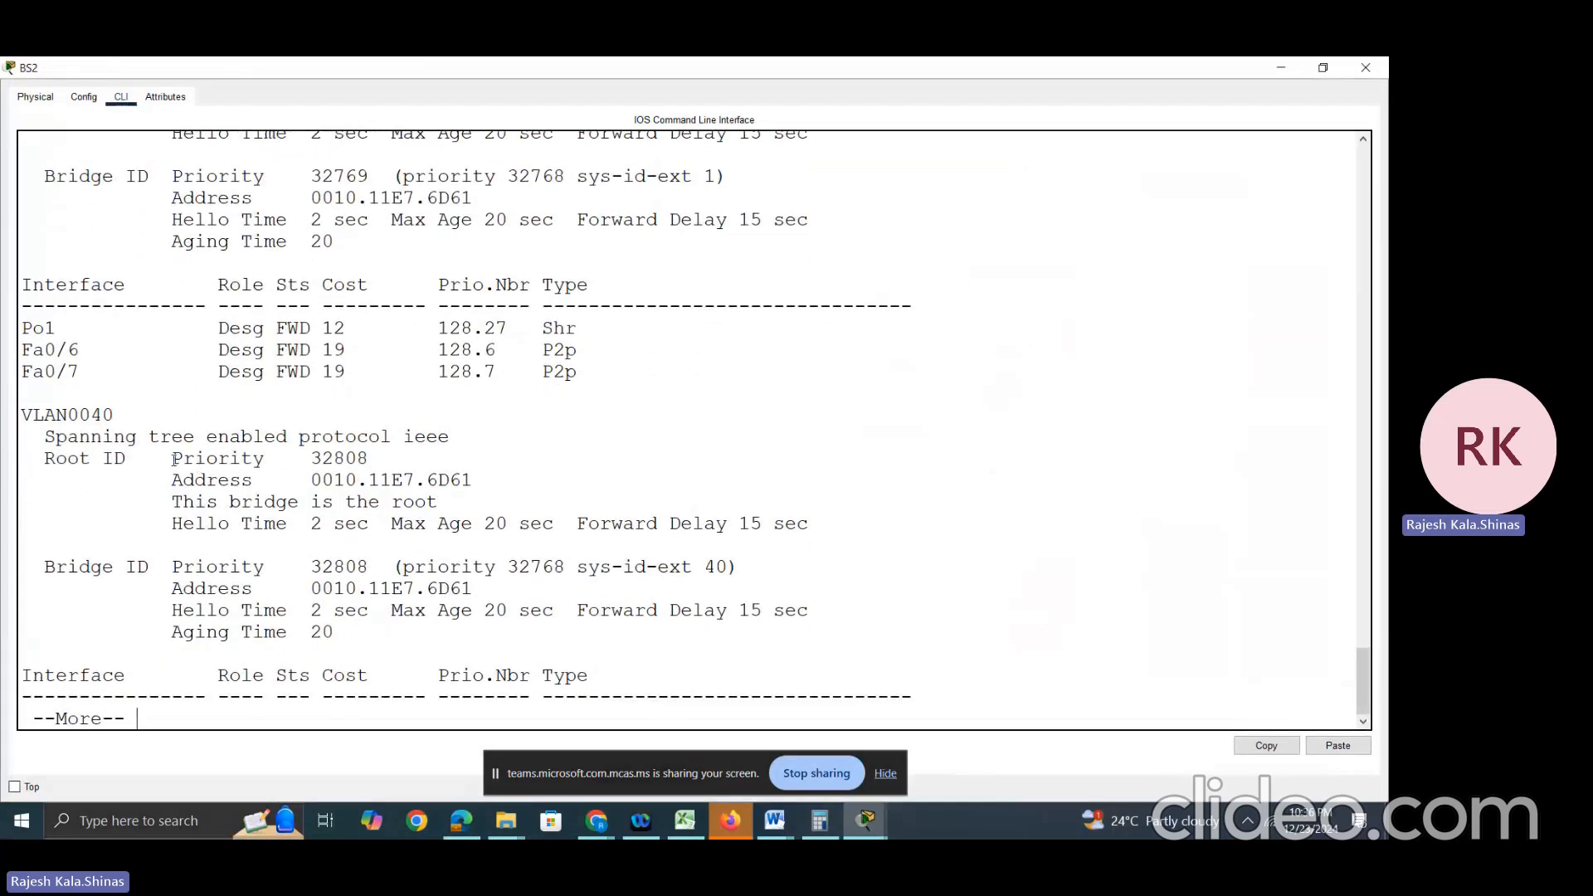
pyautogui.moveTo(174, 459); pyautogui.dragTo(380, 454)
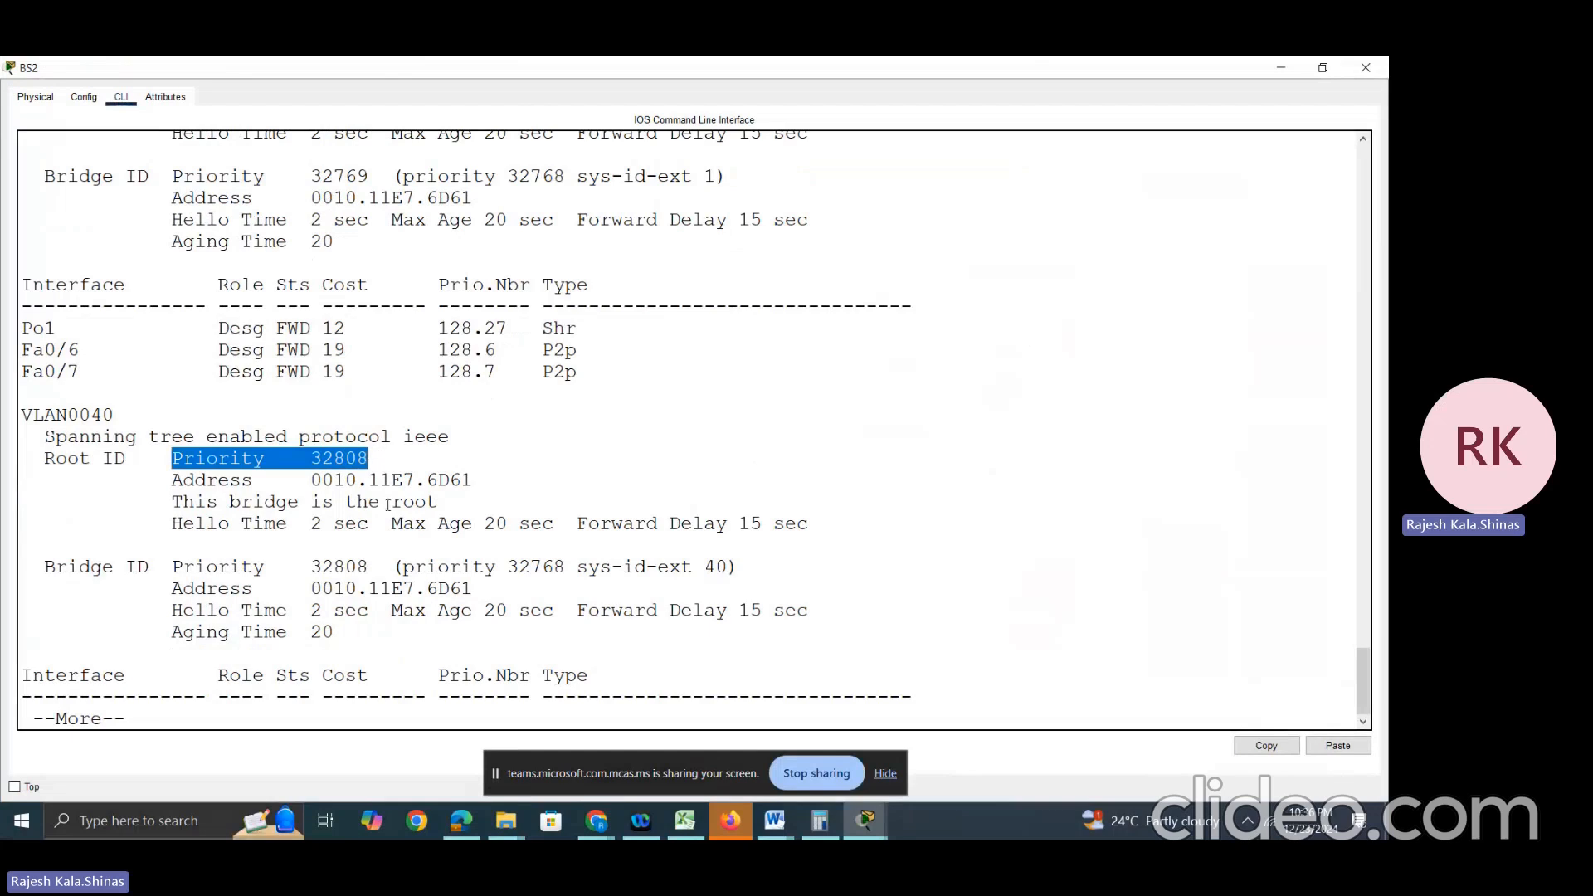
pyautogui.moveTo(380, 568); pyautogui.dragTo(280, 567)
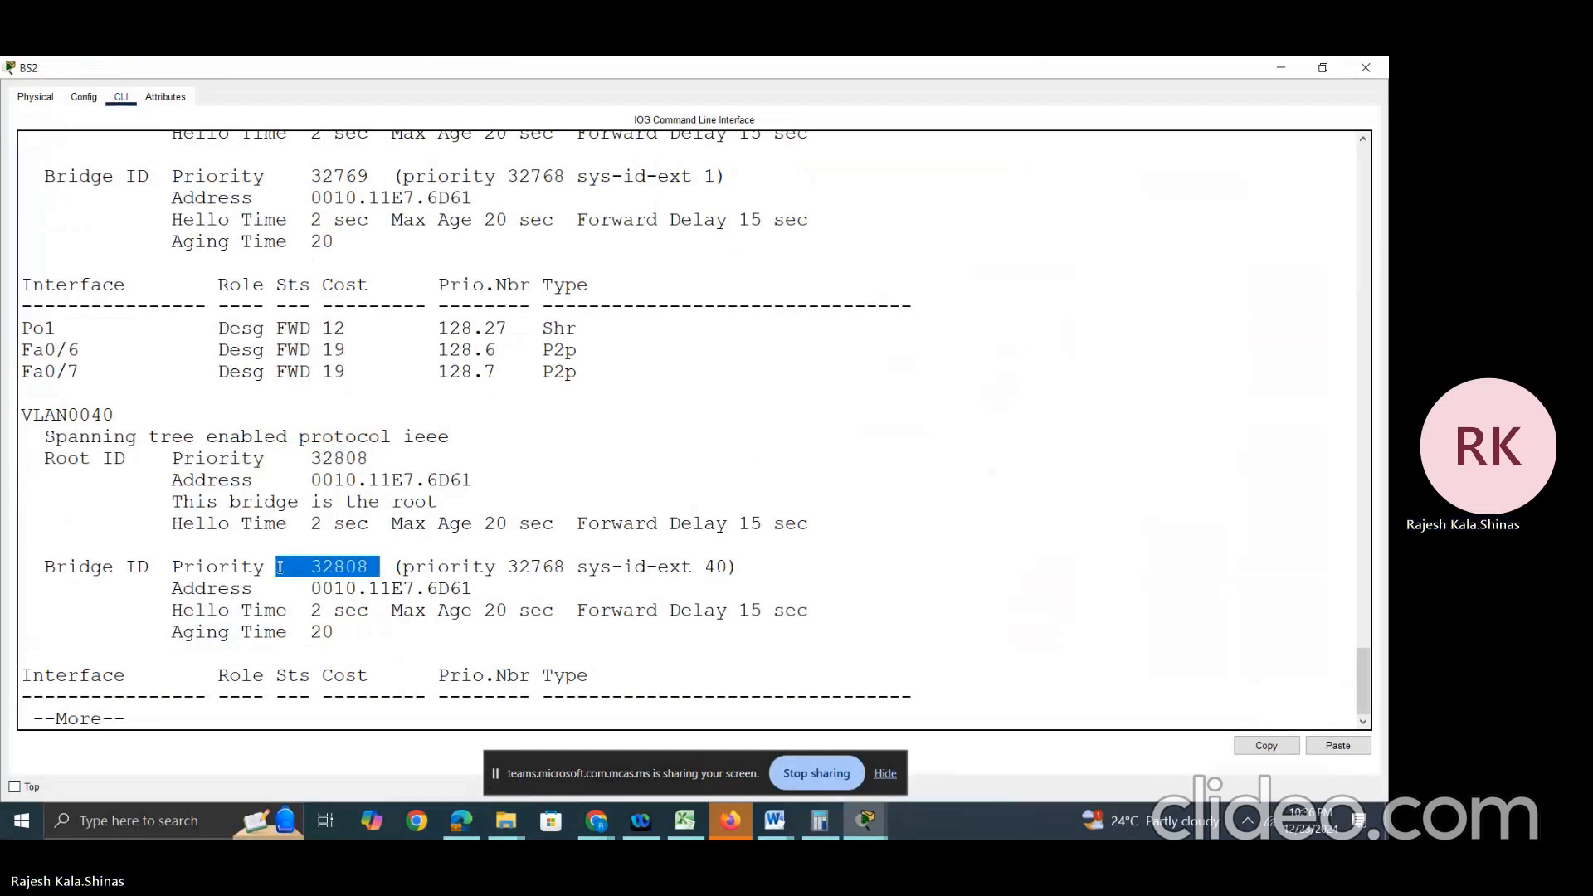
pyautogui.moveTo(174, 481); pyautogui.dragTo(300, 481)
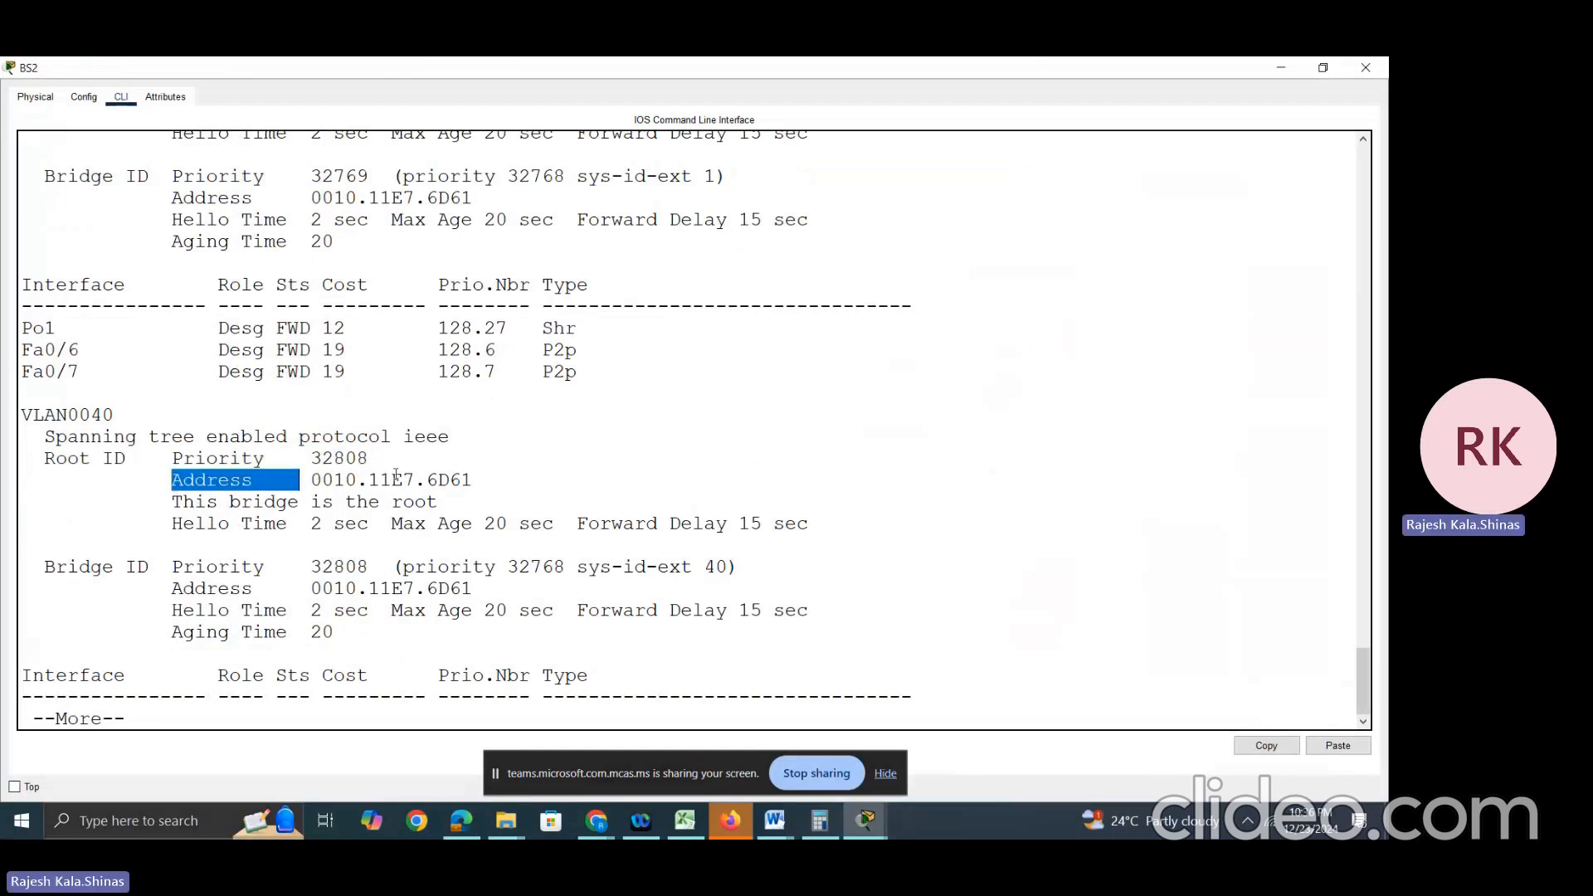
pyautogui.moveTo(397, 477); pyautogui.dragTo(474, 479)
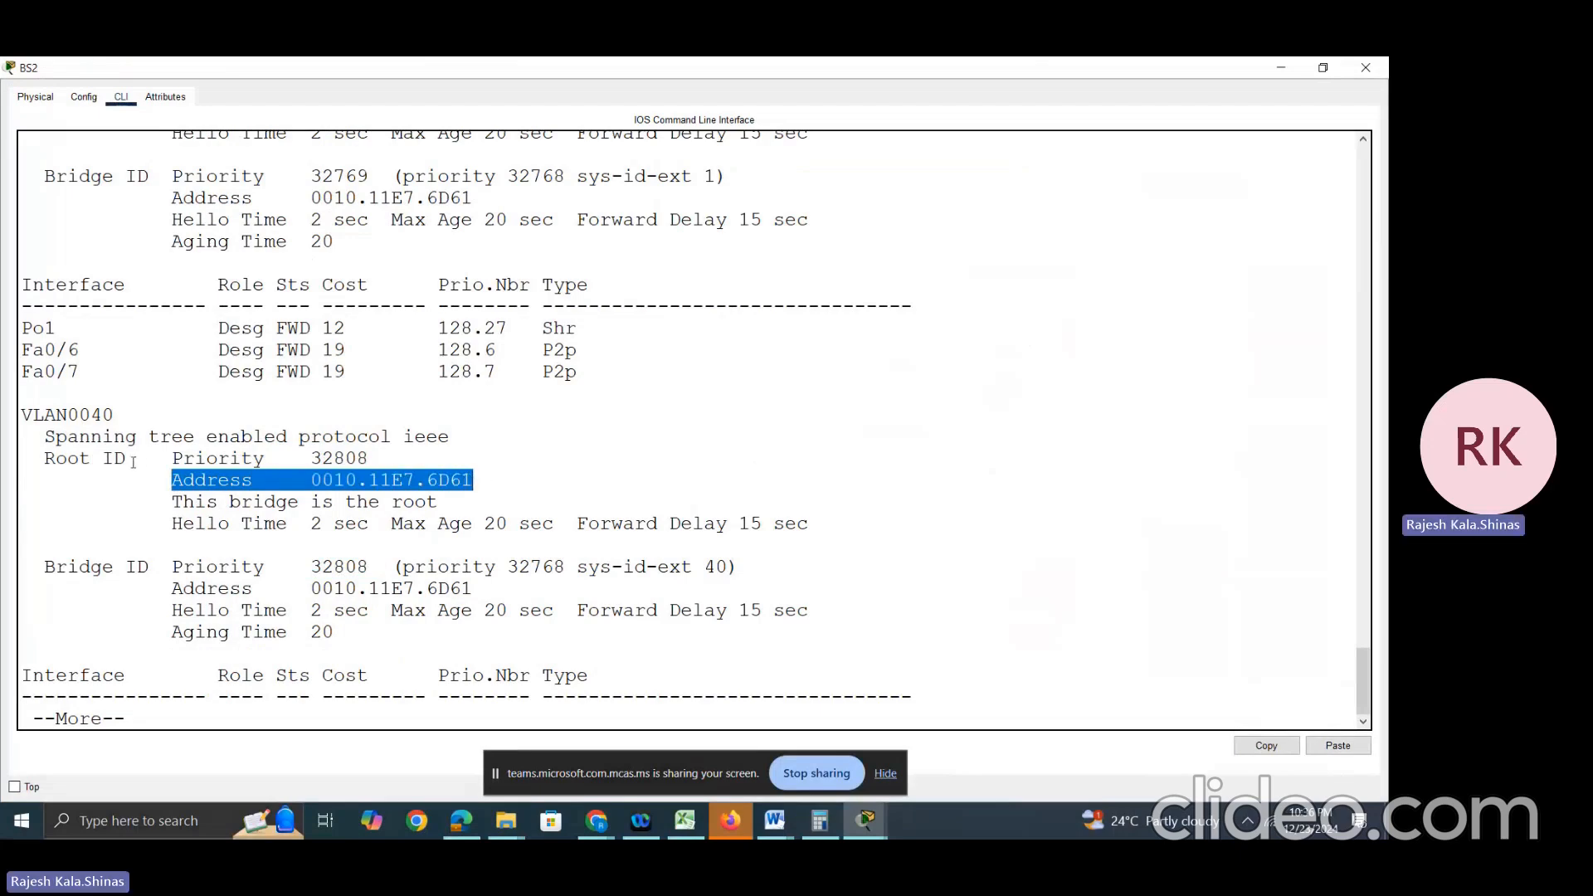
pyautogui.moveTo(475, 589); pyautogui.dragTo(175, 590)
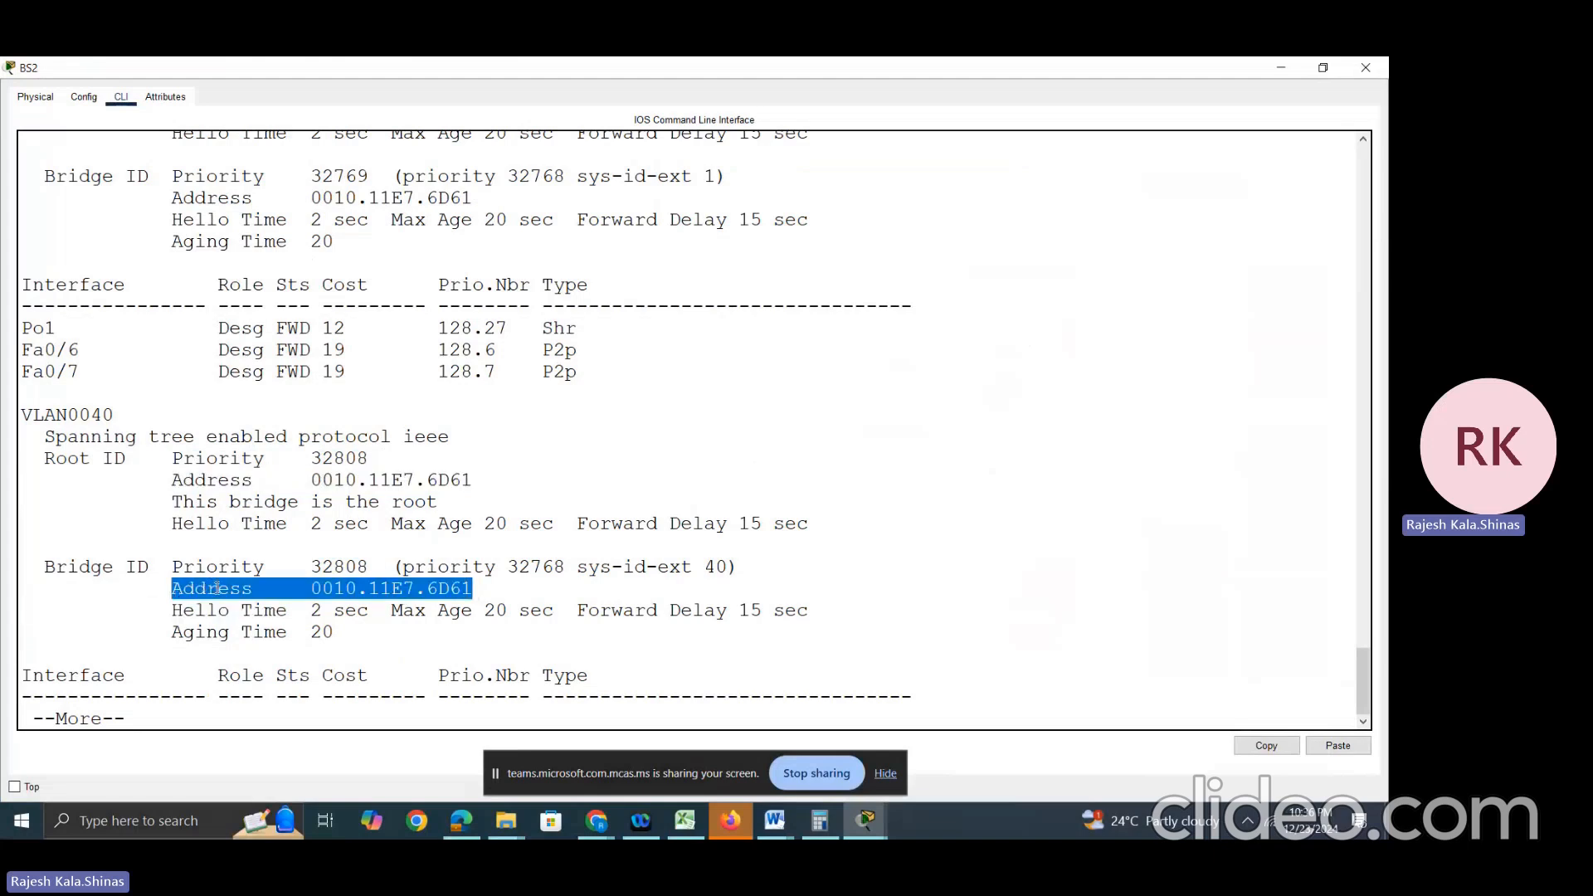
pyautogui.scroll(-1, 233, 501)
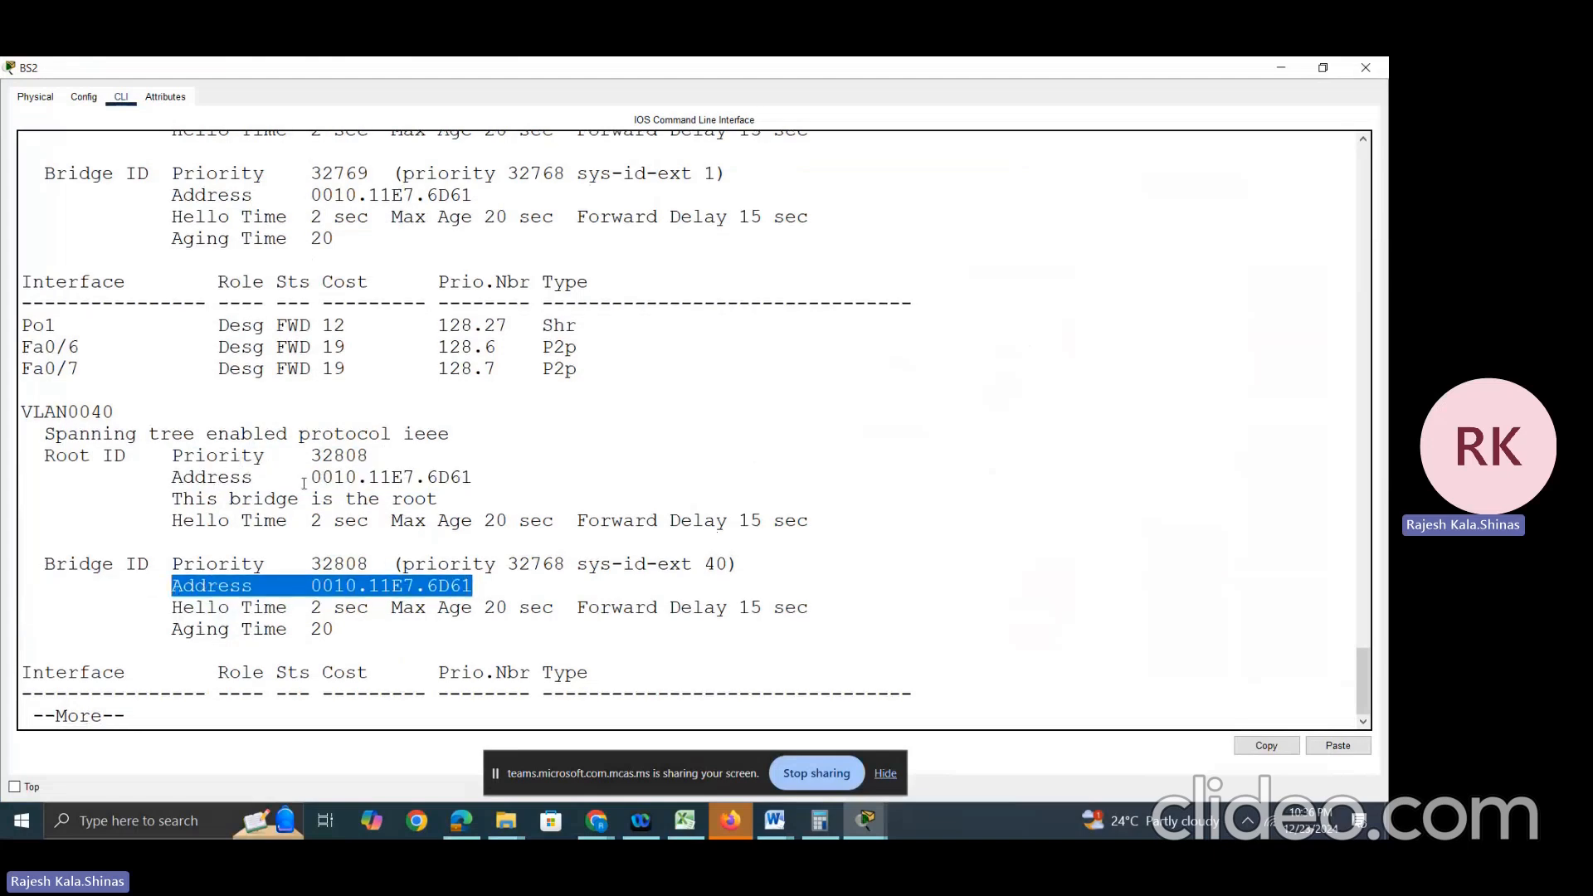
# Step: Page through BS2's VLAN0040 interface roles to the start of VLAN0050, and close the switch's window
pyautogui.press('Return')
pyautogui.press('Return')
pyautogui.press('Return')
pyautogui.press('Return')
pyautogui.press('Return')
pyautogui.press('Return')
pyautogui.press('Return')
pyautogui.press('Return')
pyautogui.press('Return')
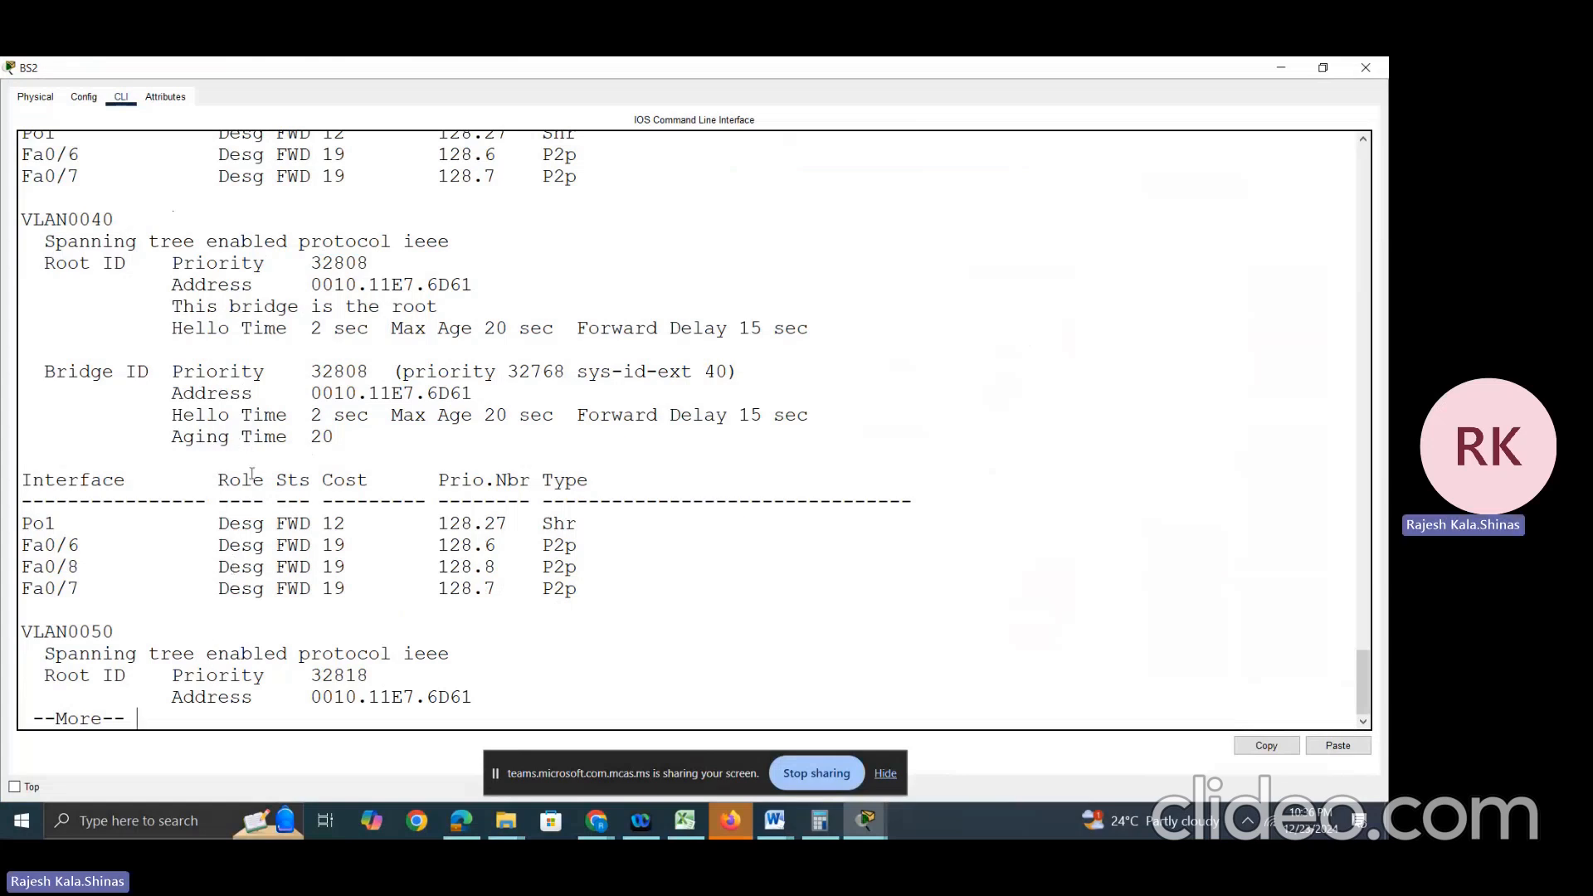
pyautogui.click(1358, 70)
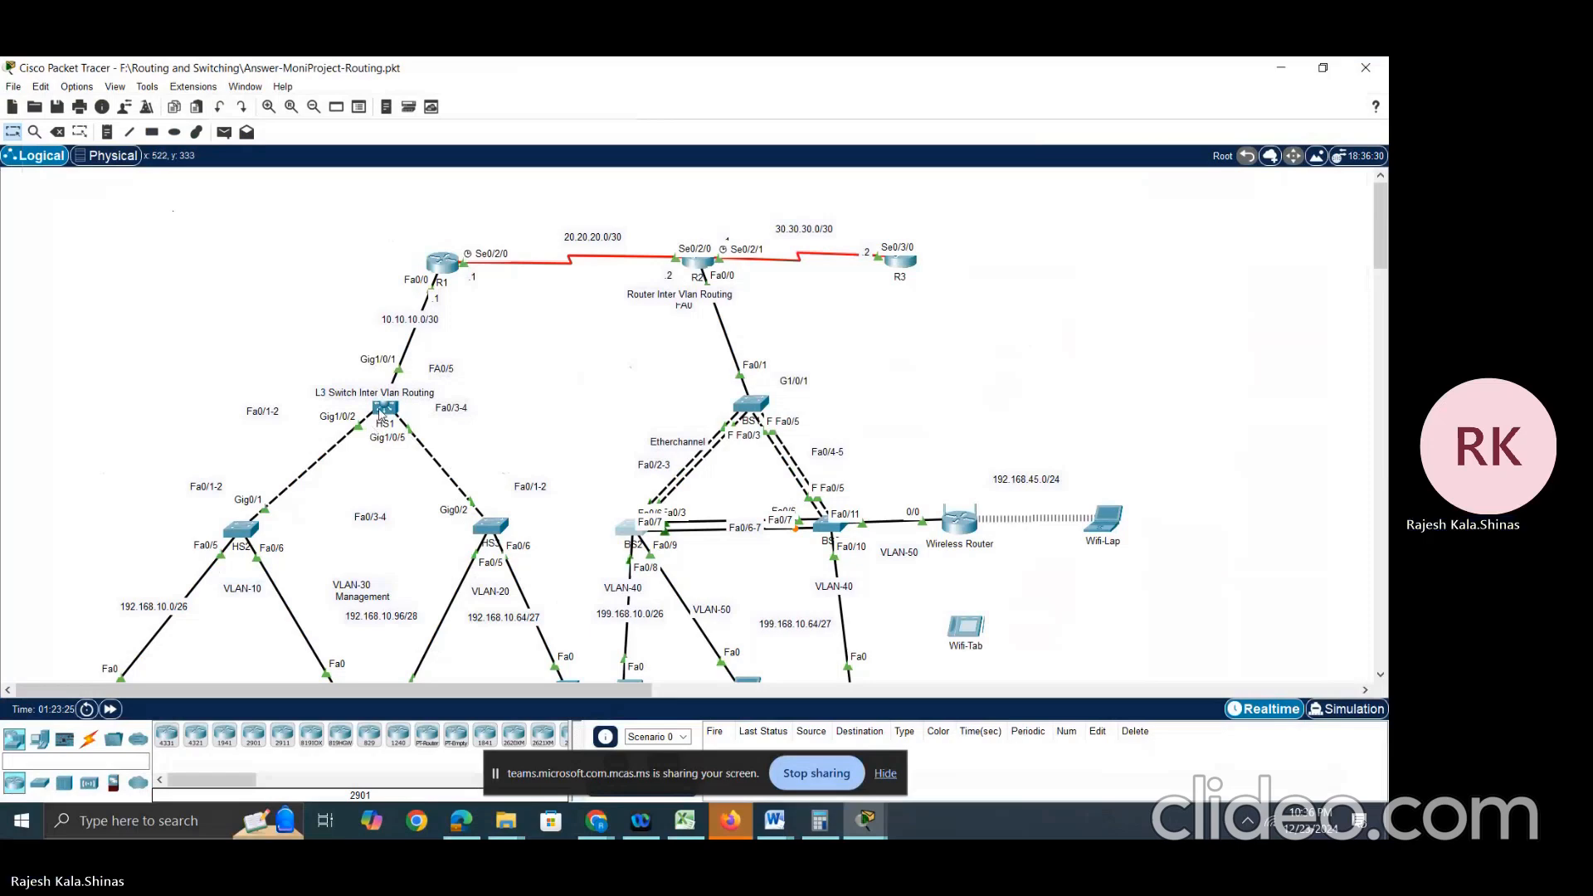
# Step: Open HS1's command line, enter privileged mode and start global configuration mode
pyautogui.moveTo(380, 413)
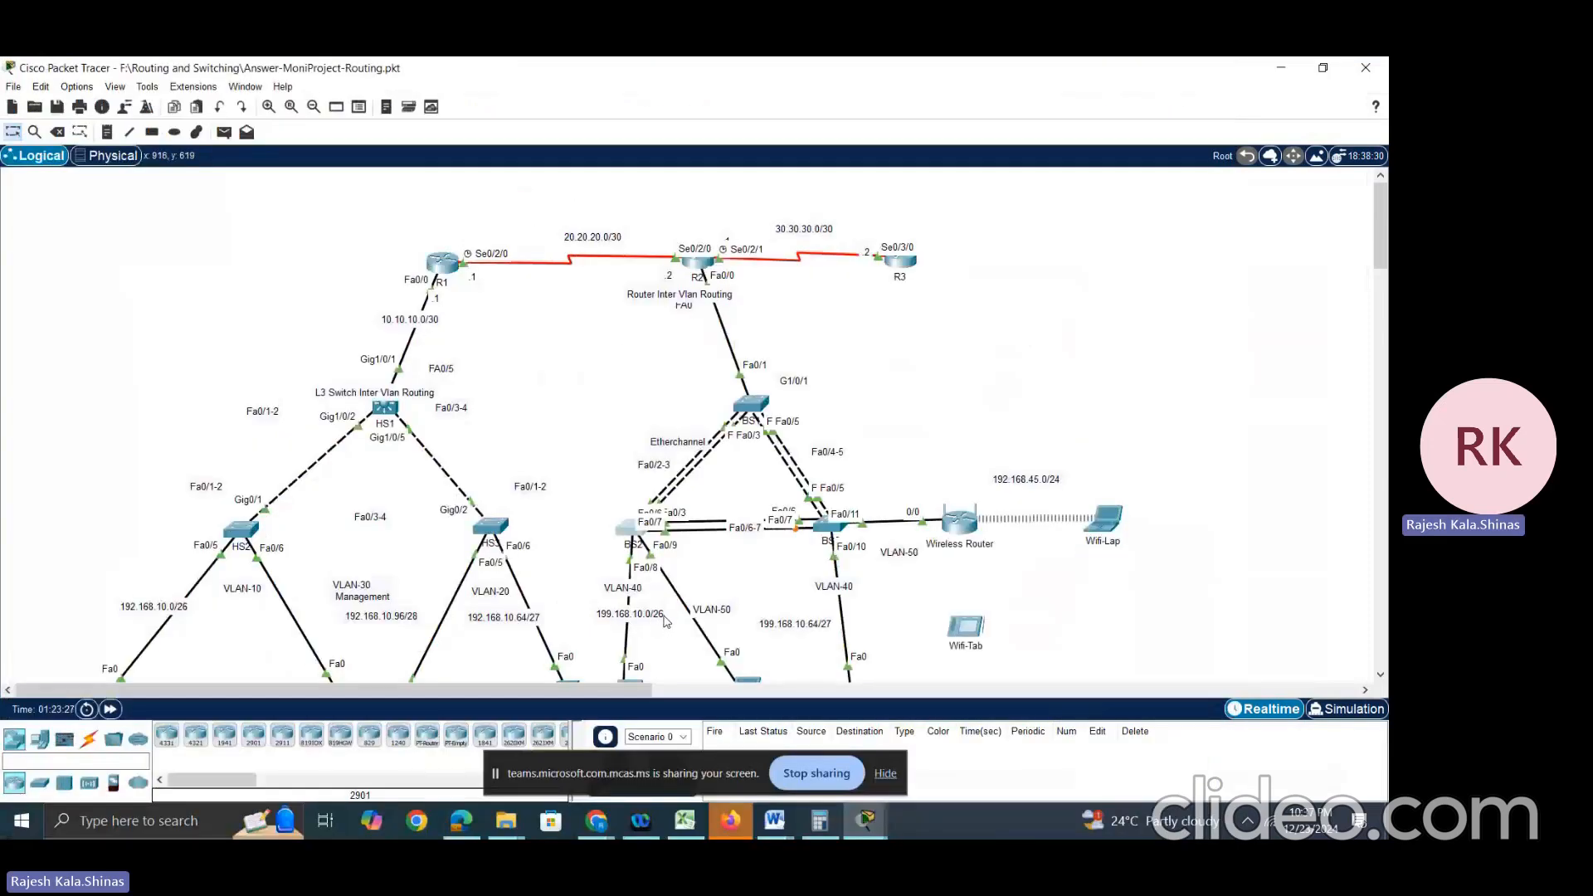
pyautogui.doubleClick(384, 406)
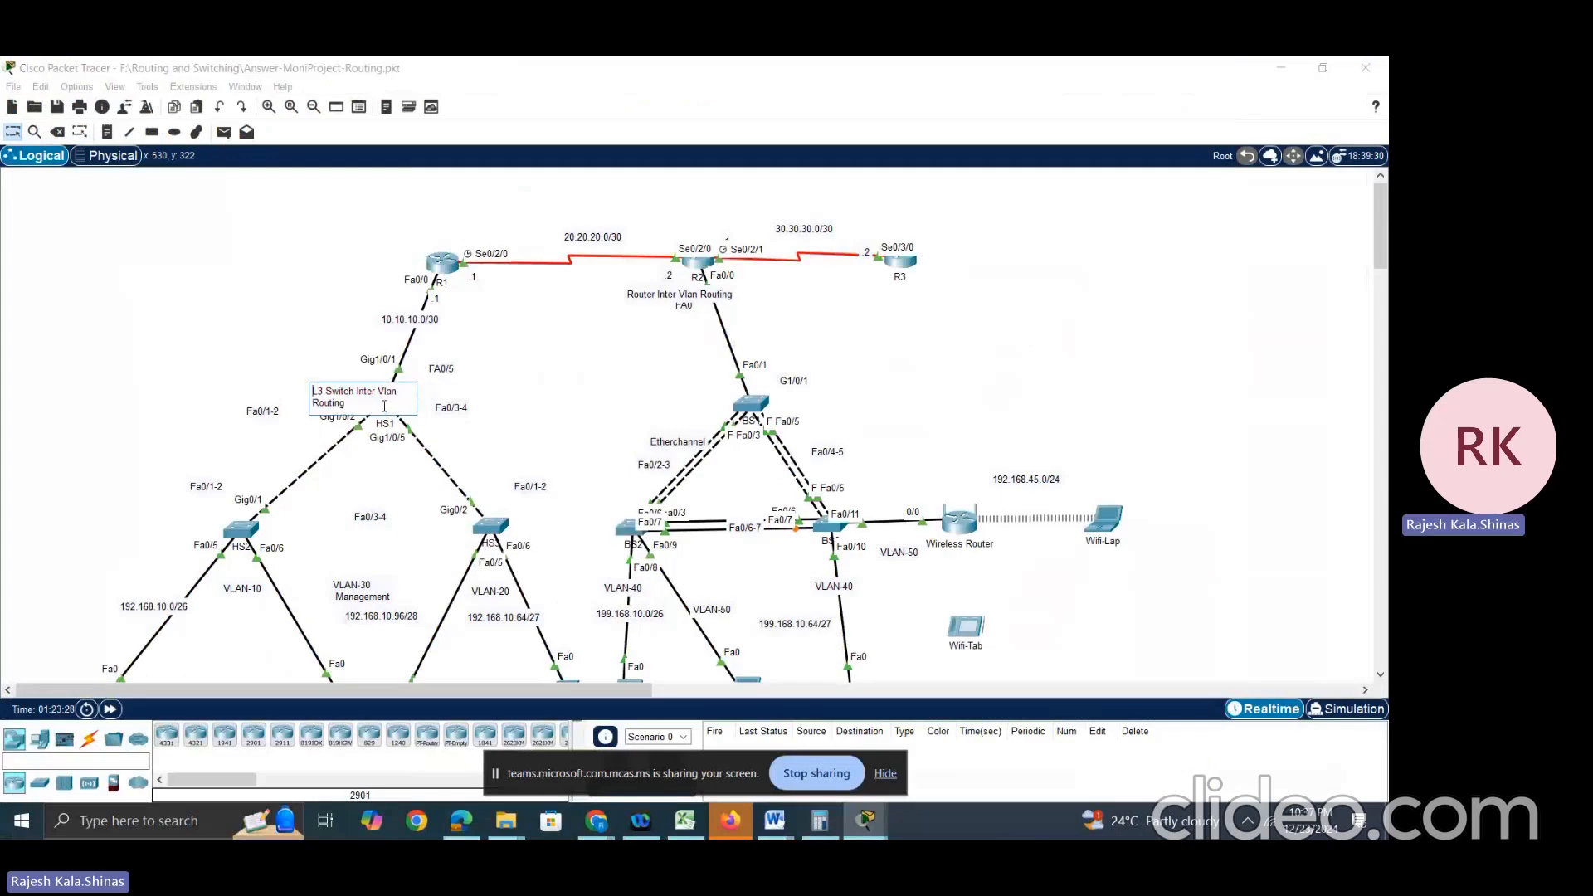
pyautogui.click(535, 404)
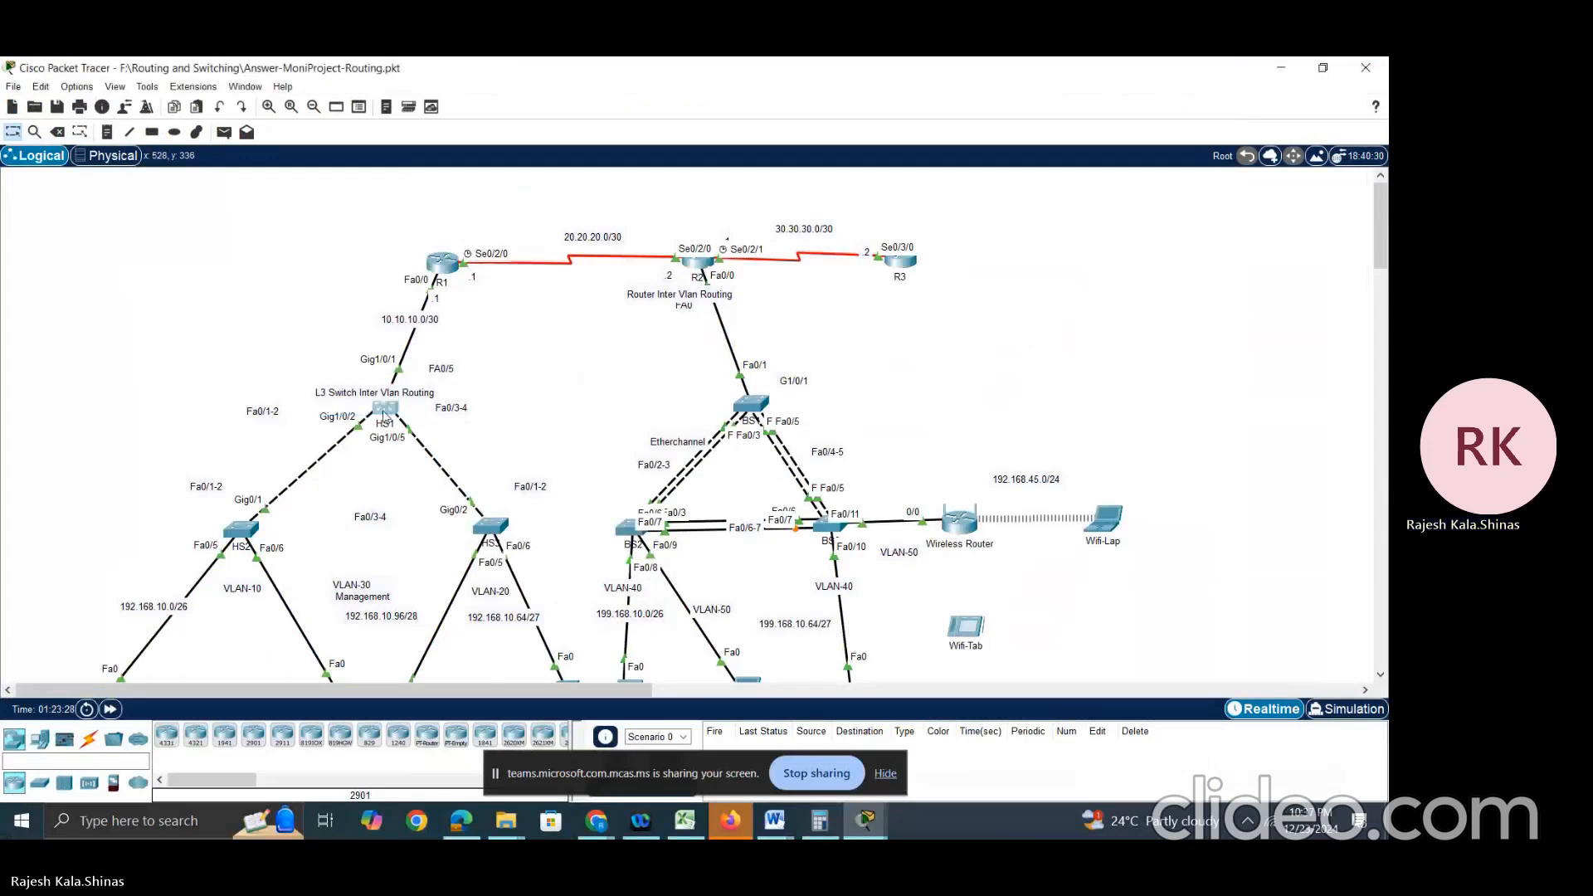
pyautogui.click(384, 411)
pyautogui.press('Return')
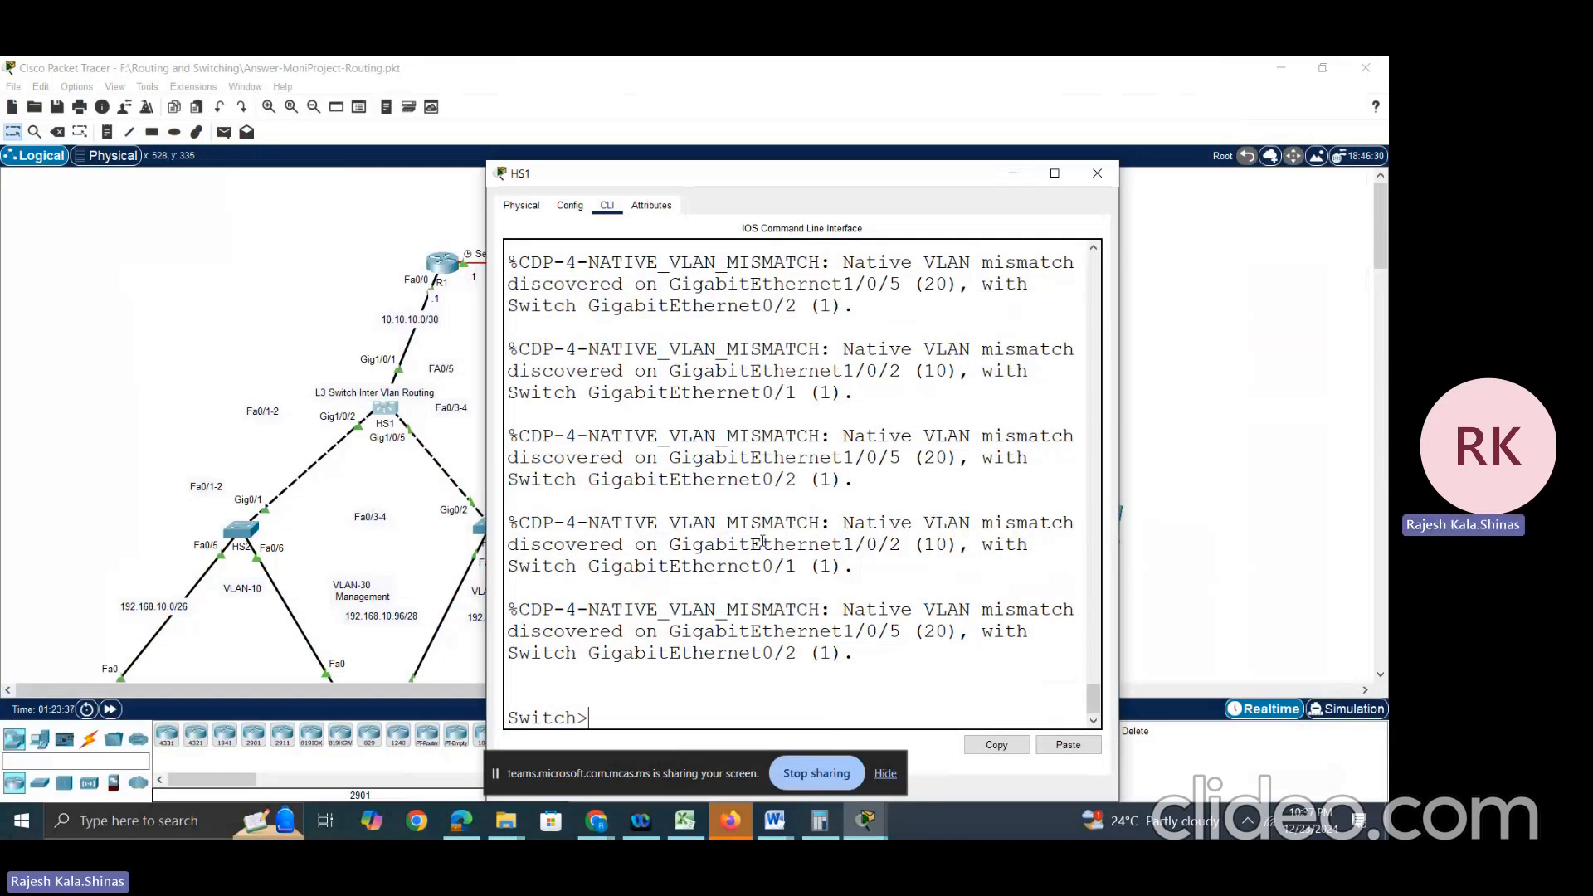
pyautogui.click(377, 403)
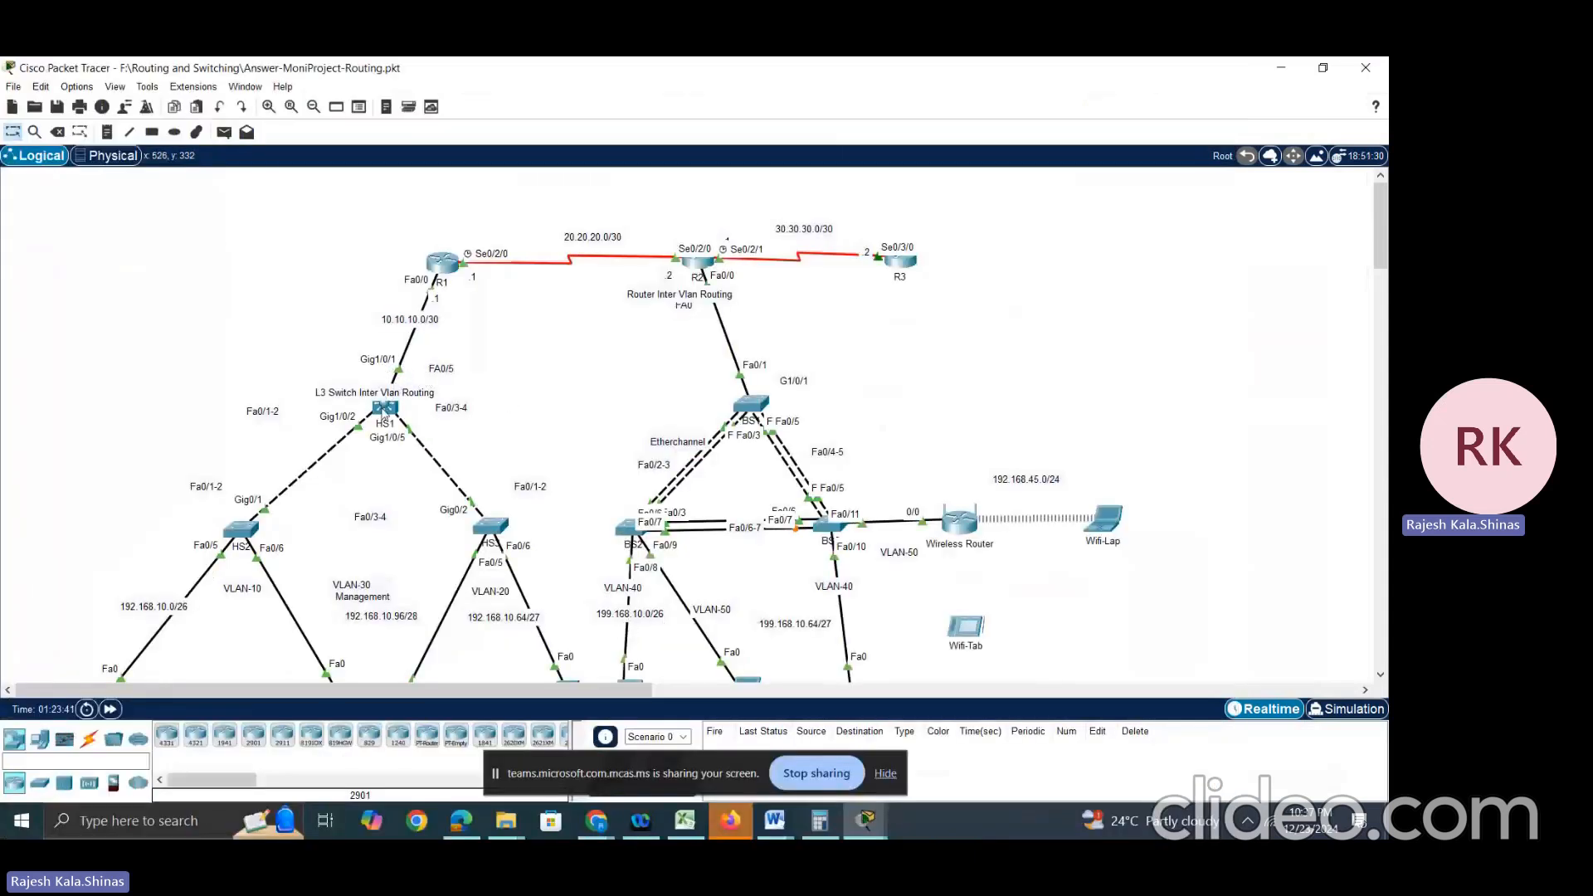
pyautogui.click(385, 406)
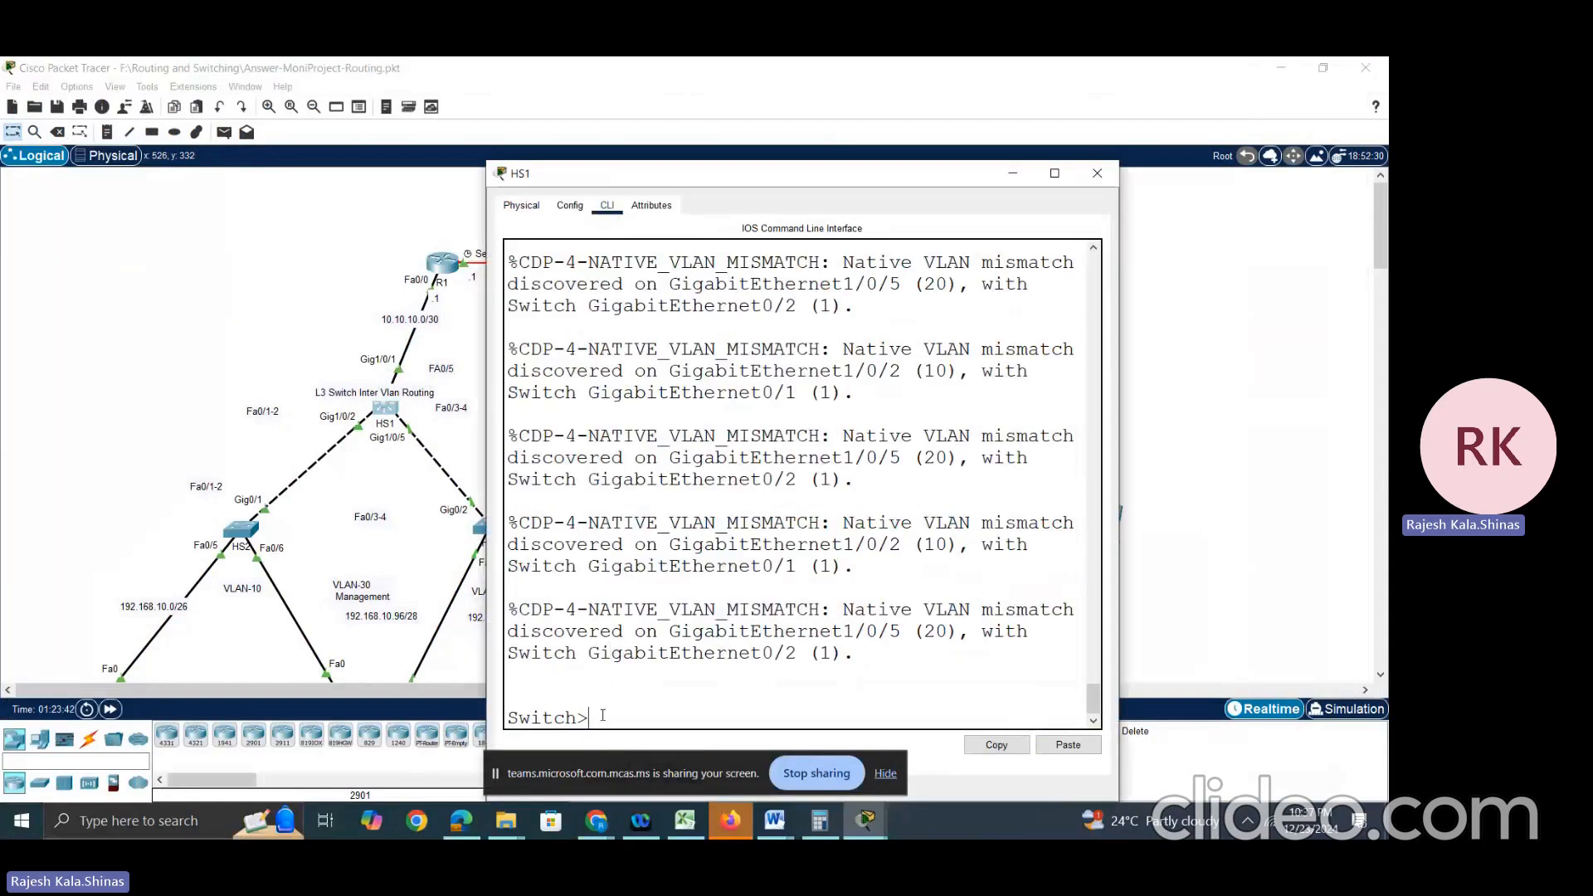
pyautogui.write('en')
pyautogui.press('Return')
pyautogui.write('co')
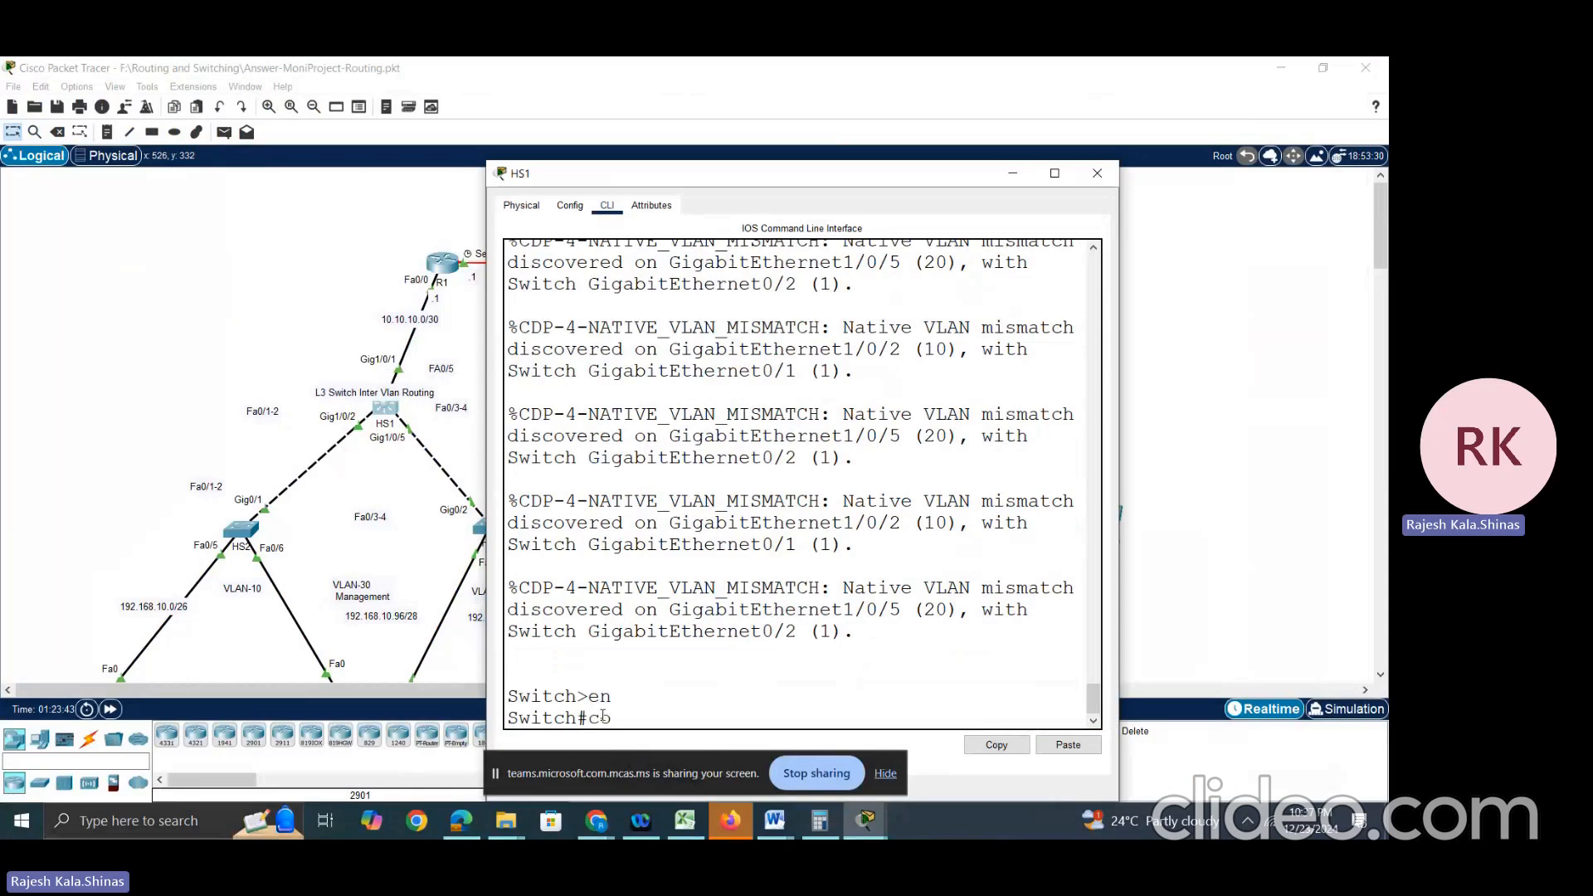
pyautogui.write('nf t')
pyautogui.press('Return')
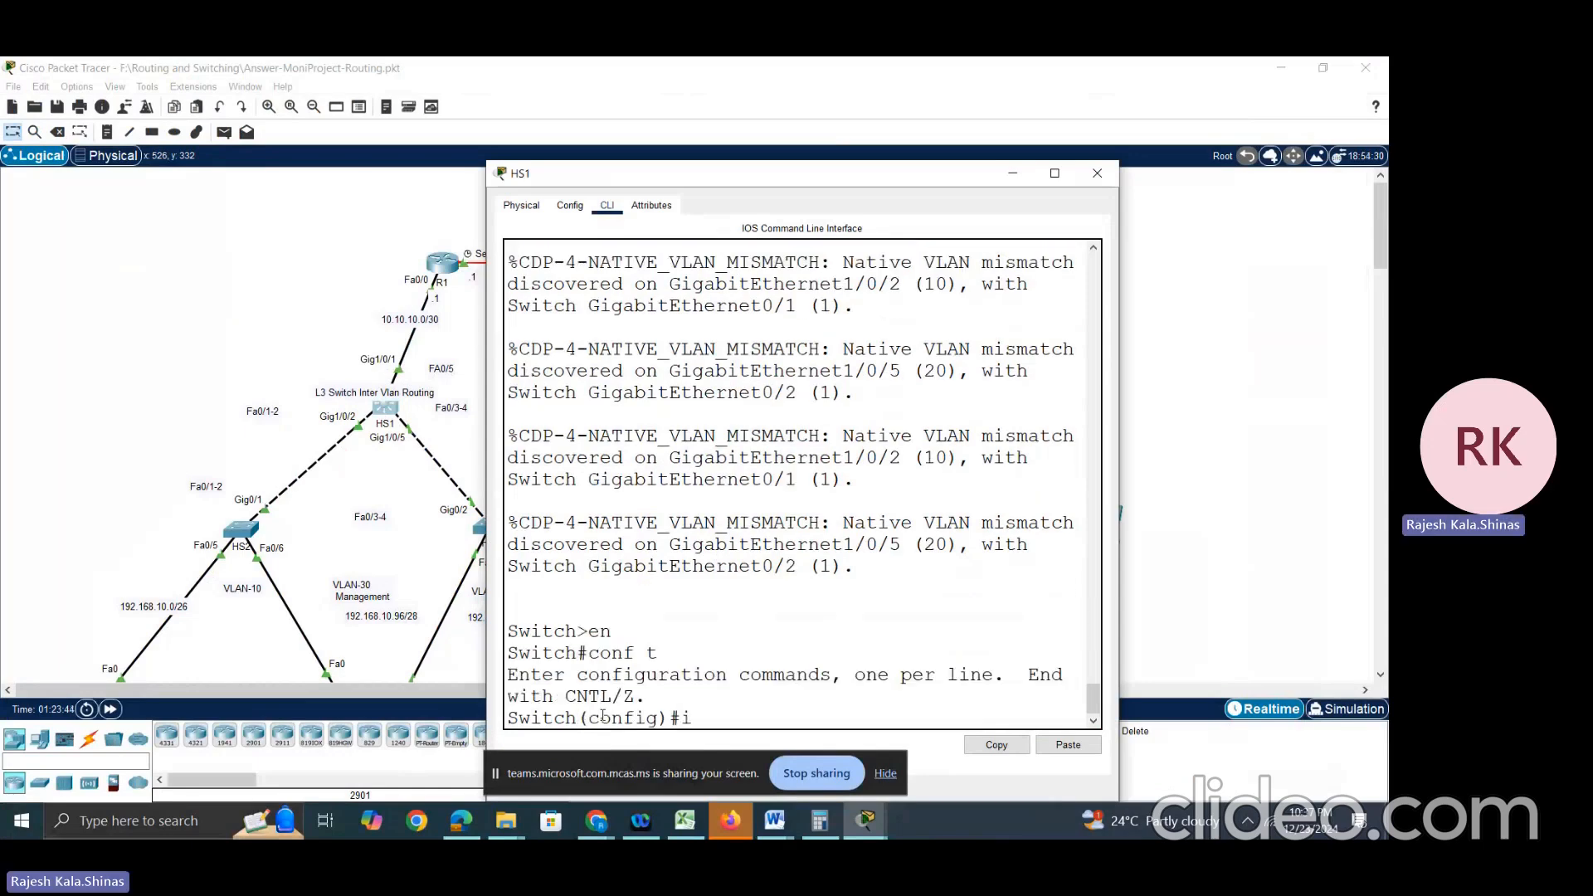
# Step: Add a static route on HS1 to 199.168.10.0 with mask 255.255.255.192 through exit interface g1/0/1
pyautogui.write('ip route 199.168.10.0')
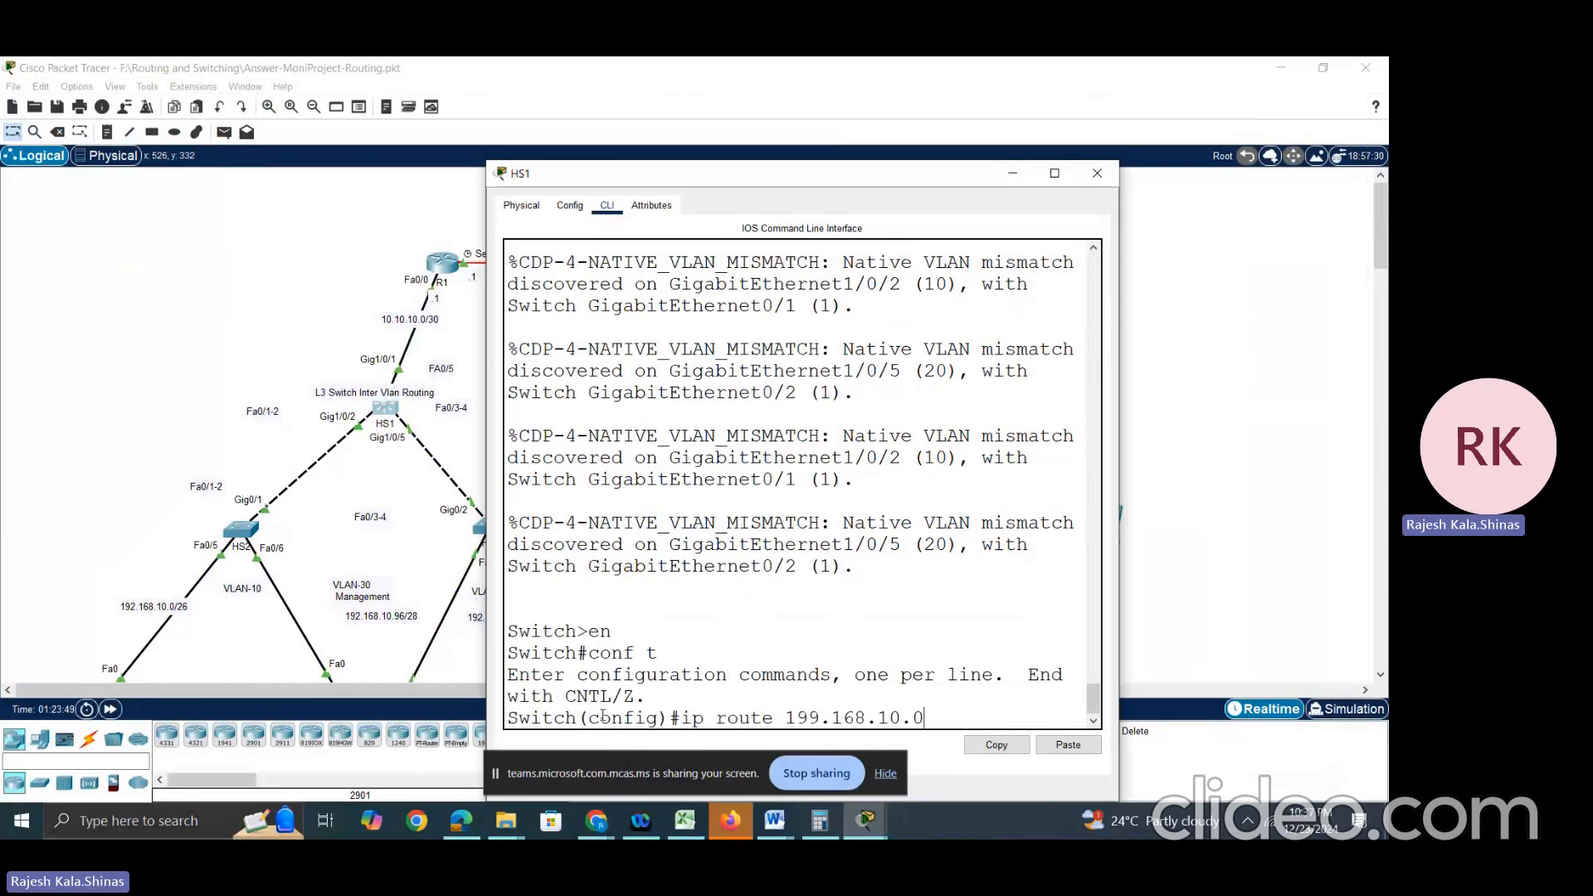
pyautogui.write(' 255.255.255.192')
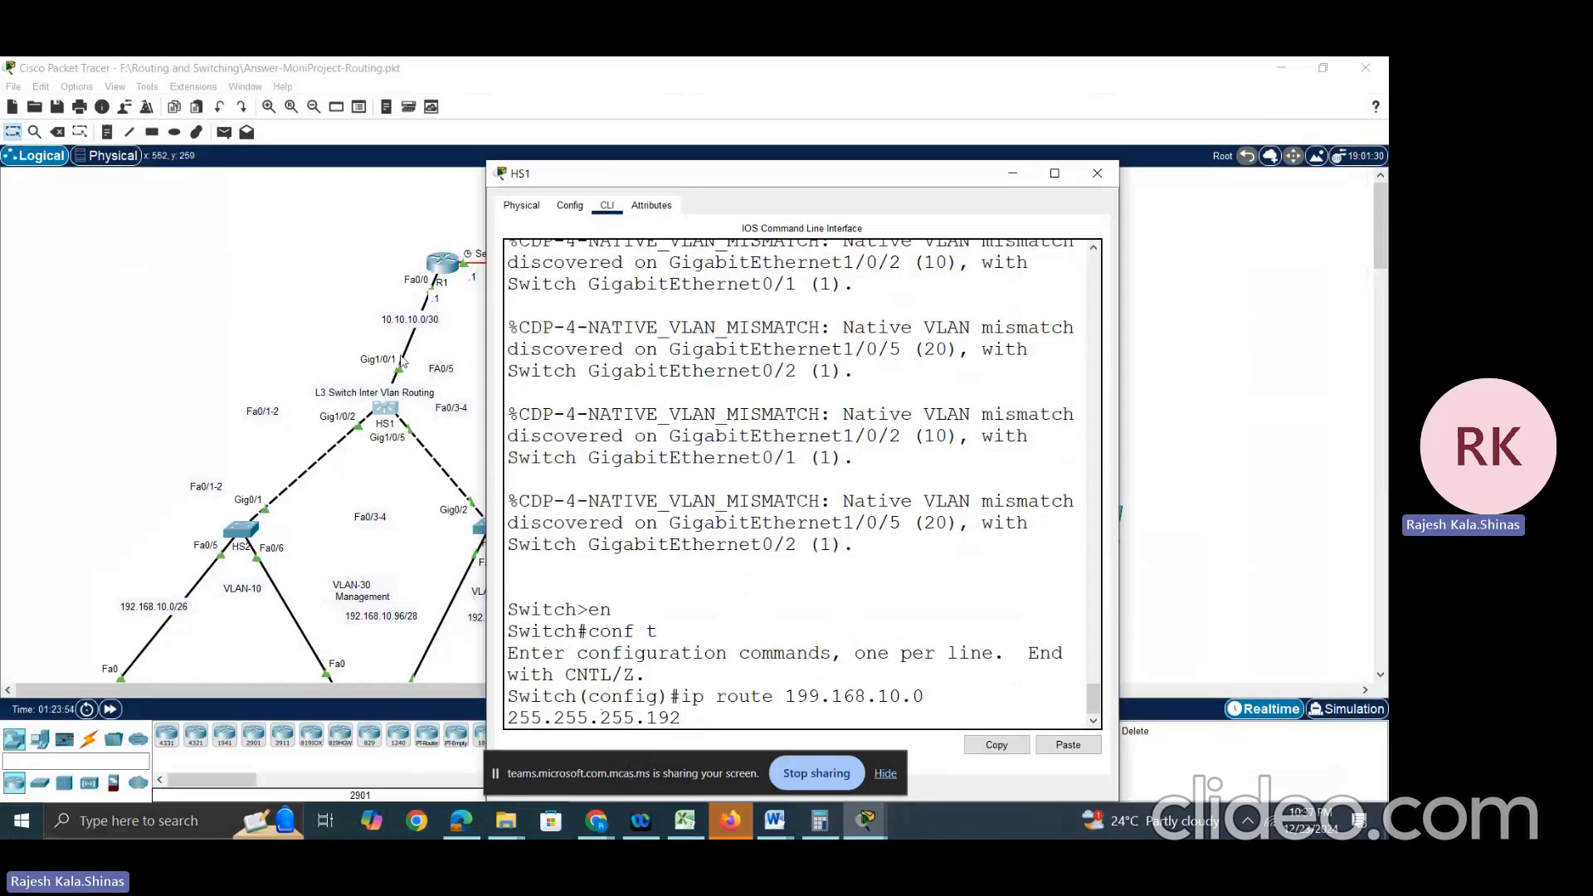
pyautogui.write(' g1/0/1')
pyautogui.press('Return')
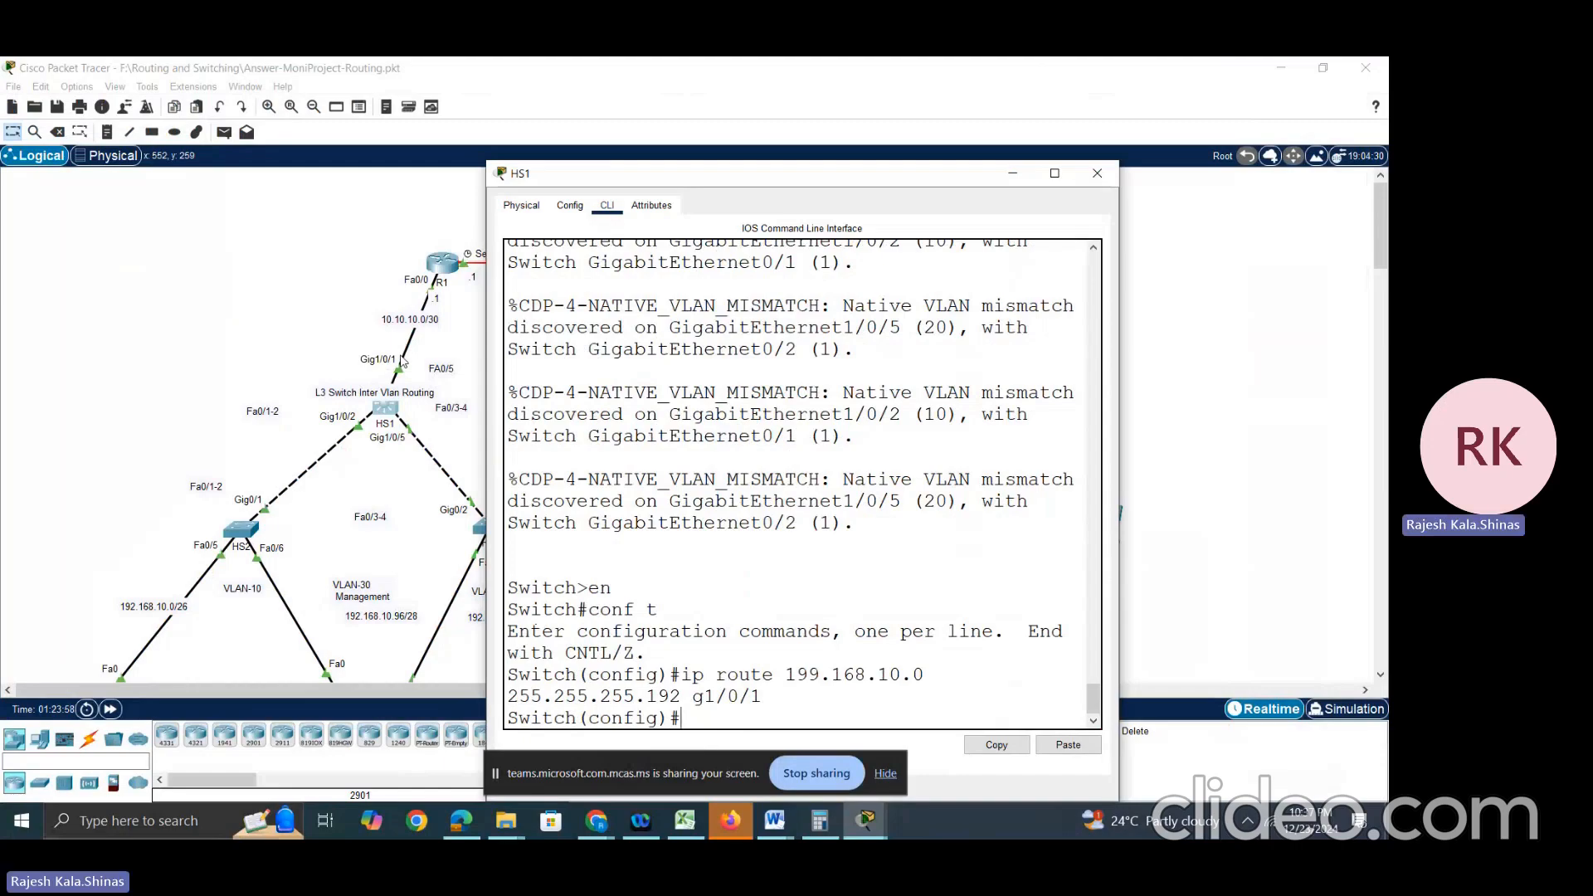
# Step: Add a static route on HS1 to 199.168.10.64 with mask 255.255.255.224 through next hop 10.10.10.1, keeping the topology in view
pyautogui.moveTo(720, 175); pyautogui.dragTo(1236, 401)
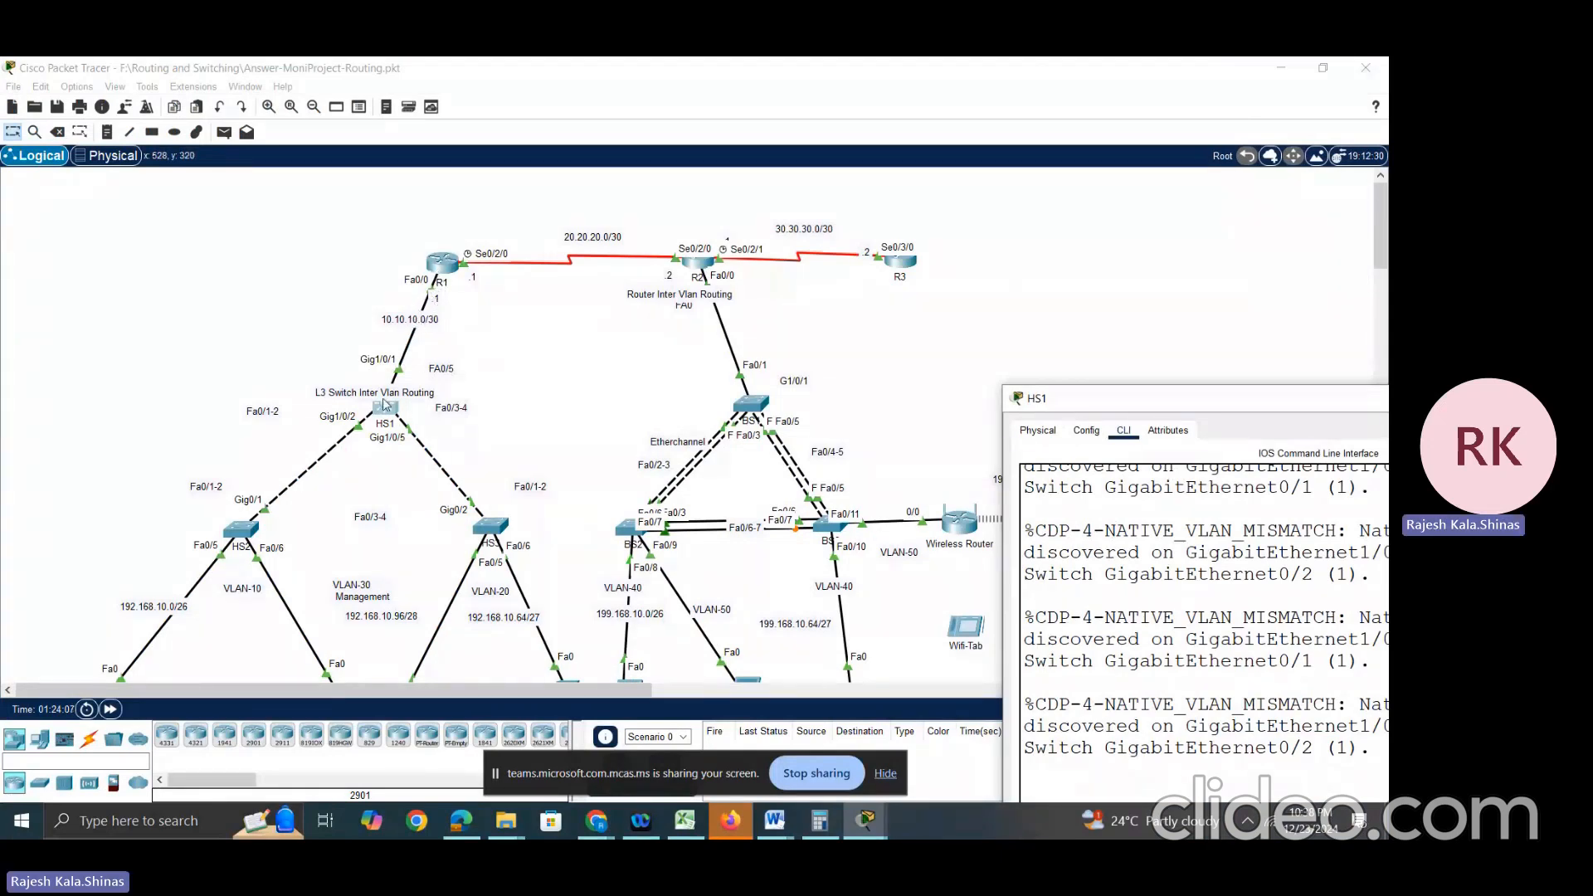
pyautogui.click(384, 404)
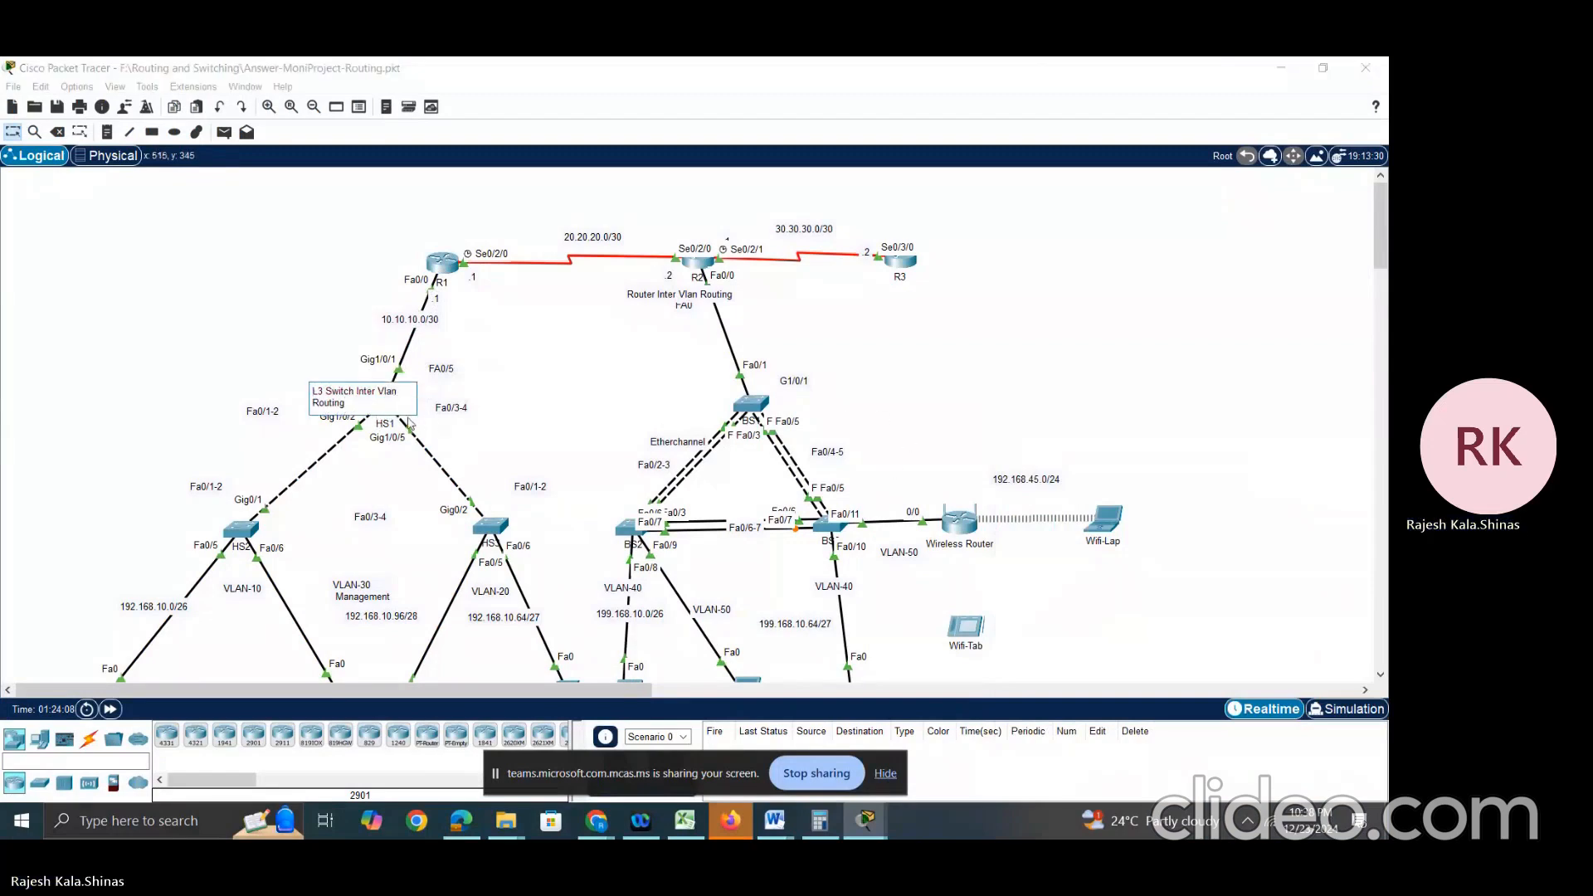
pyautogui.click(384, 406)
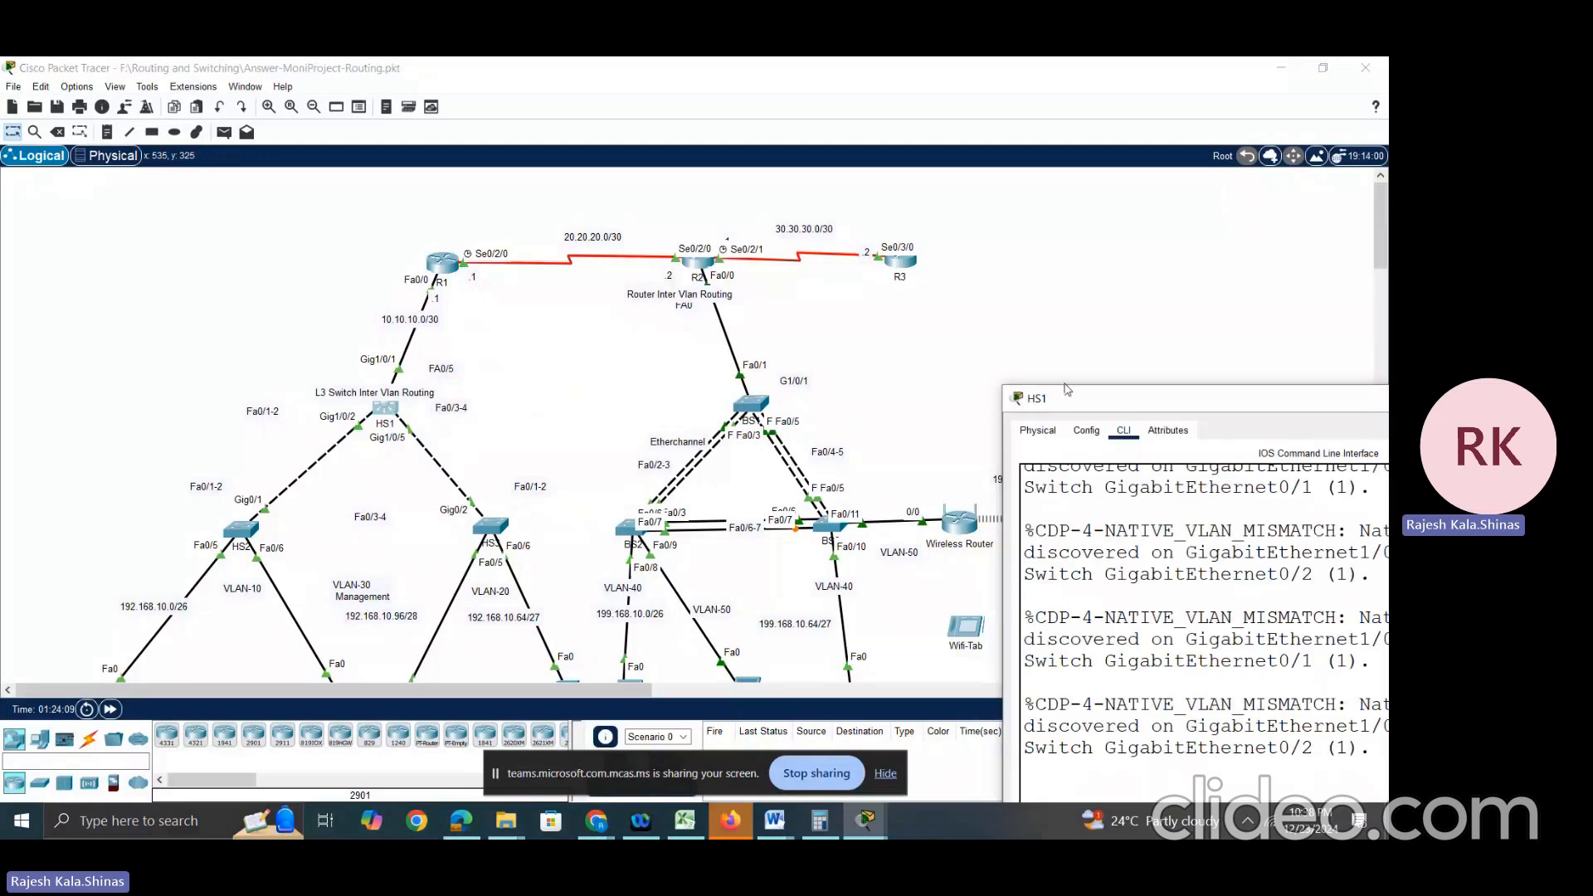
pyautogui.moveTo(1068, 388); pyautogui.dragTo(969, 121)
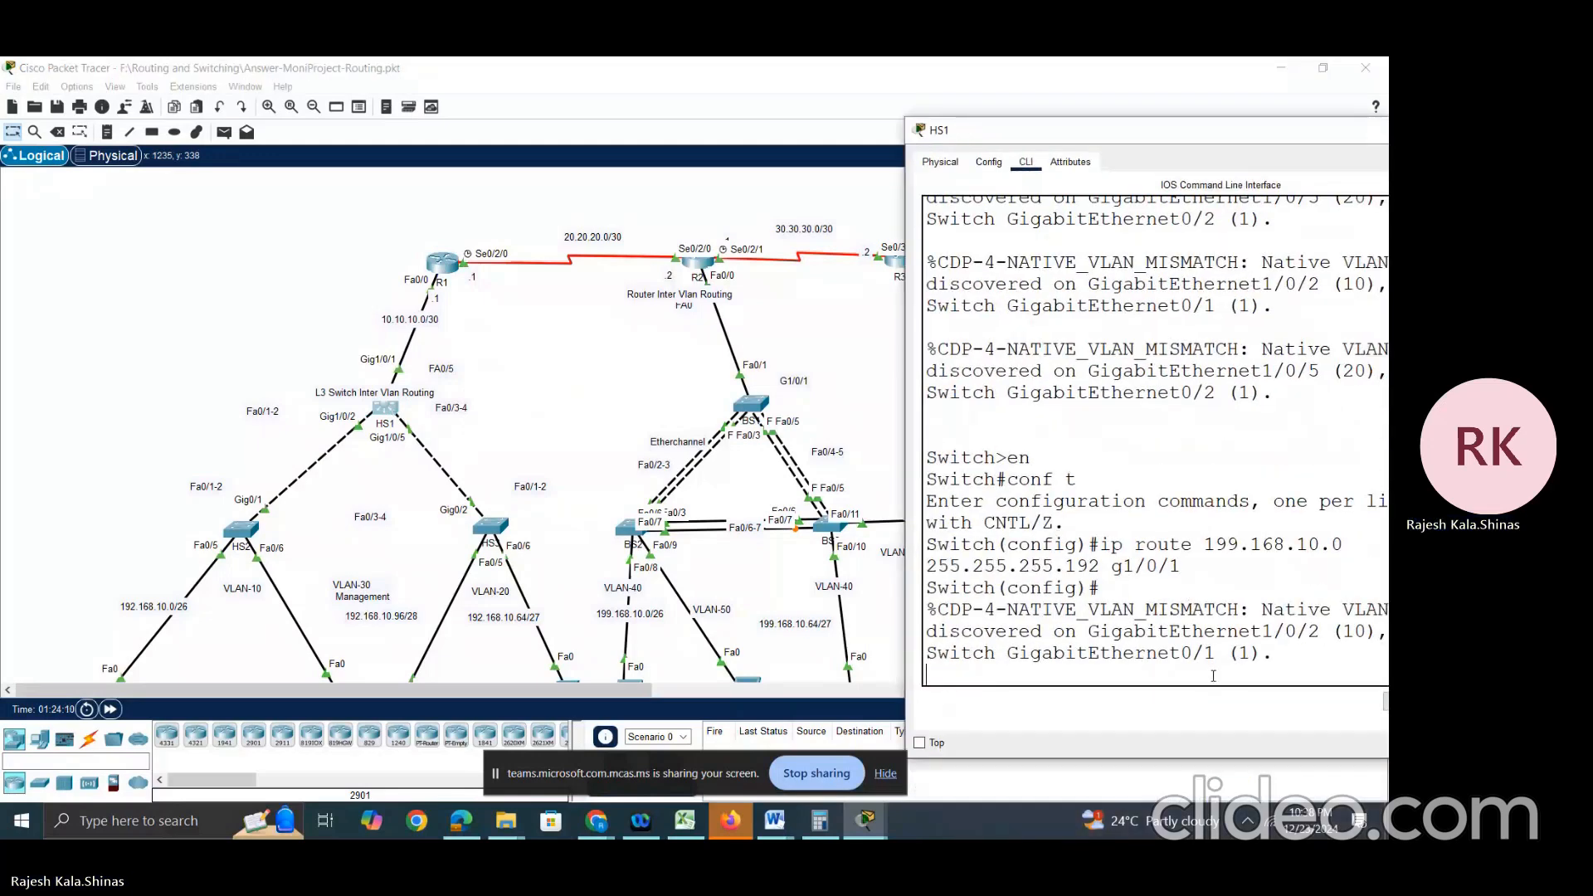
pyautogui.press('Return')
pyautogui.write('ip ')
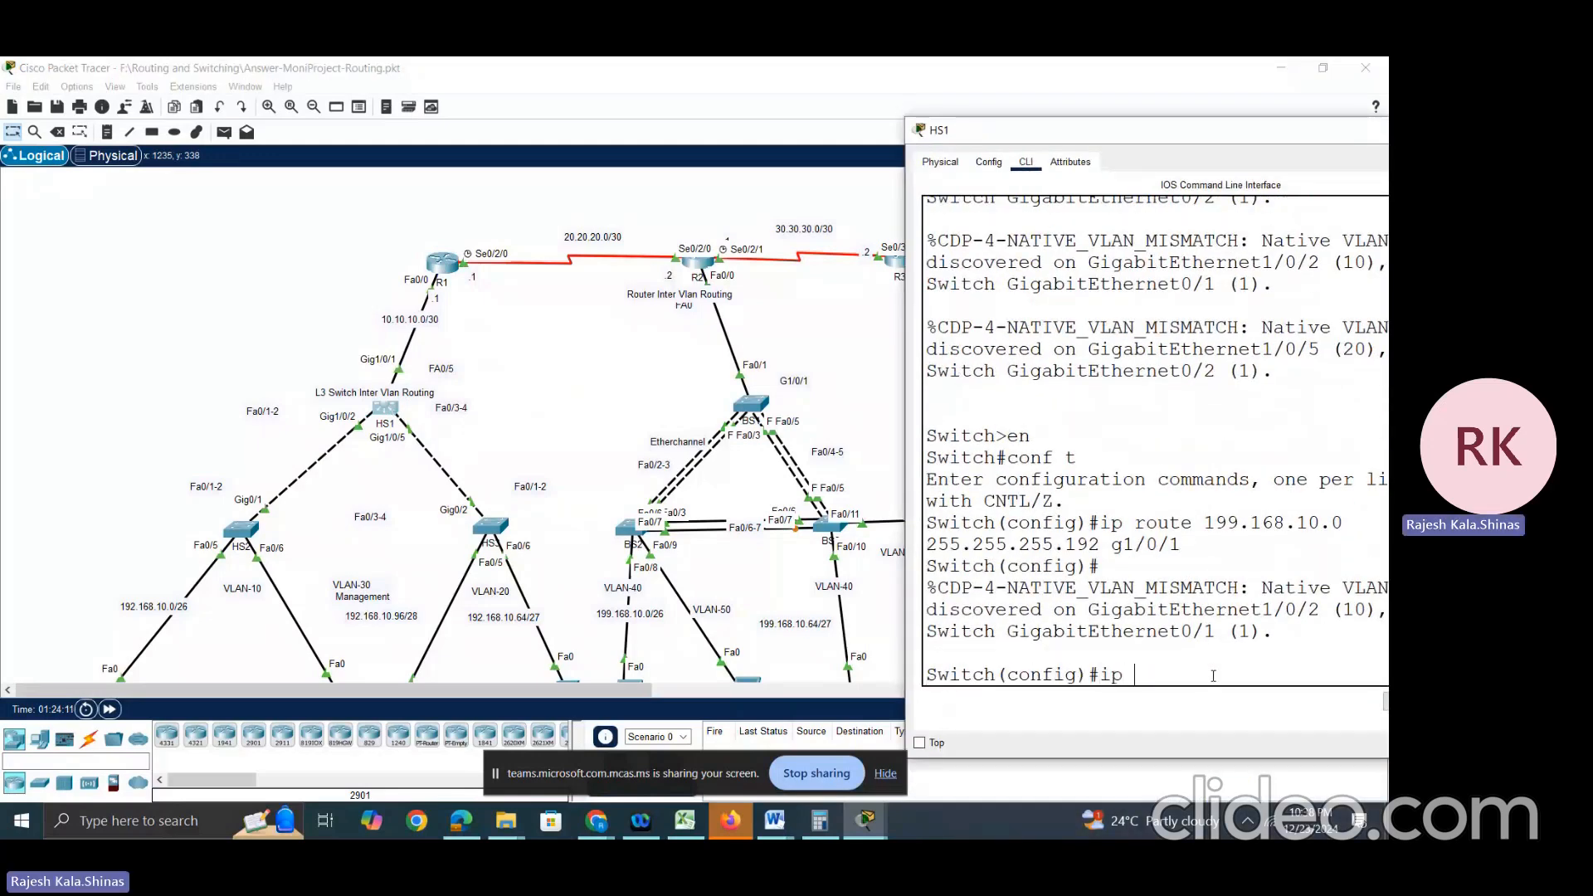
pyautogui.write('route 199.168.10.64')
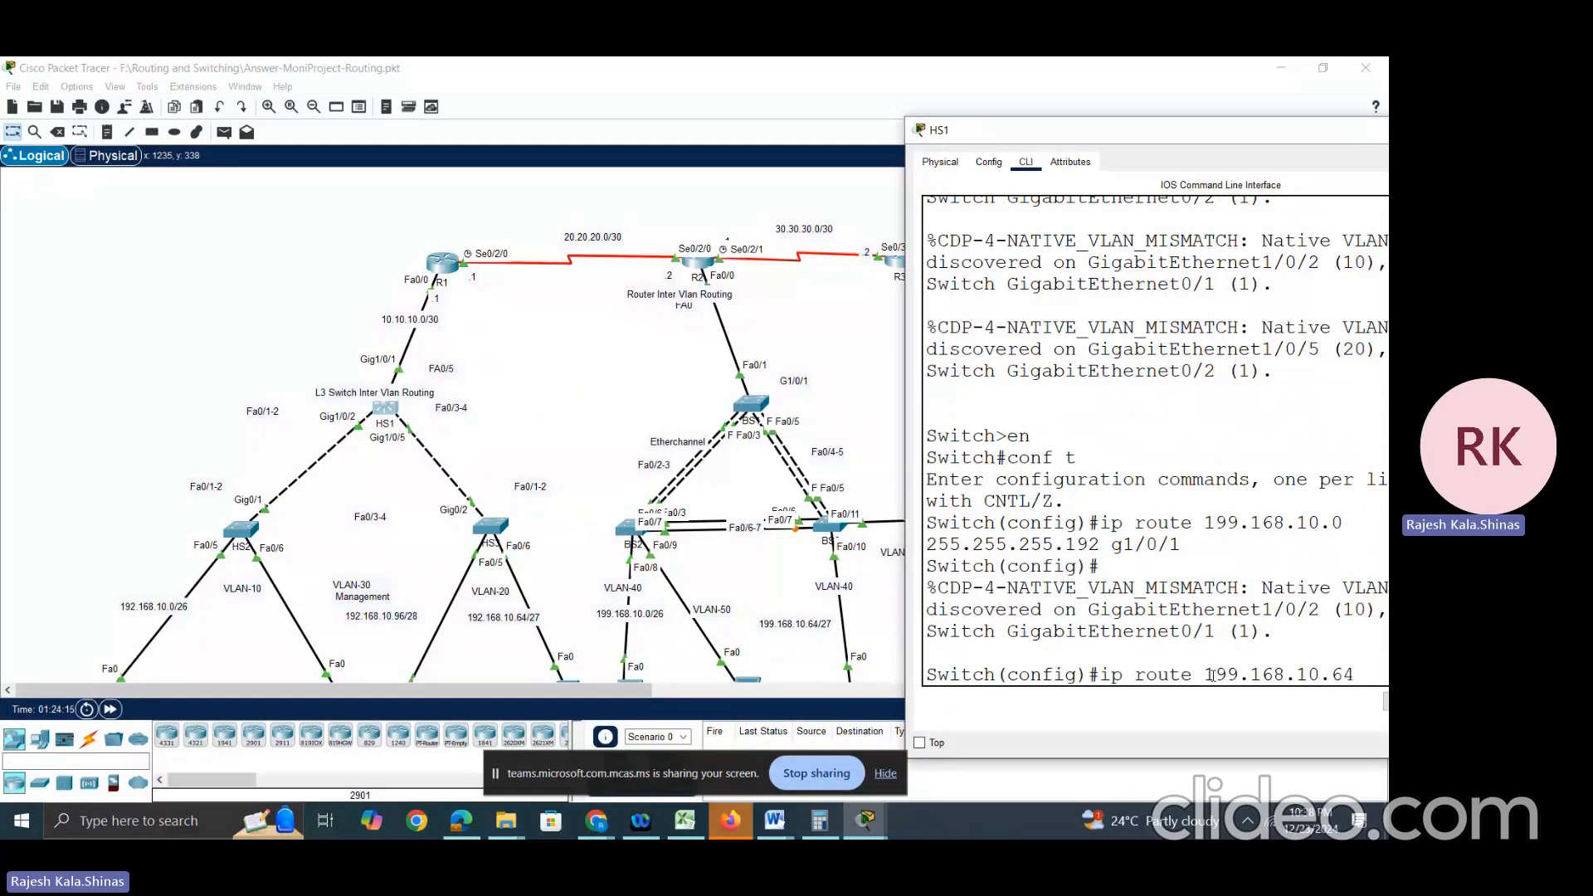
pyautogui.write(' 255.255.255.224')
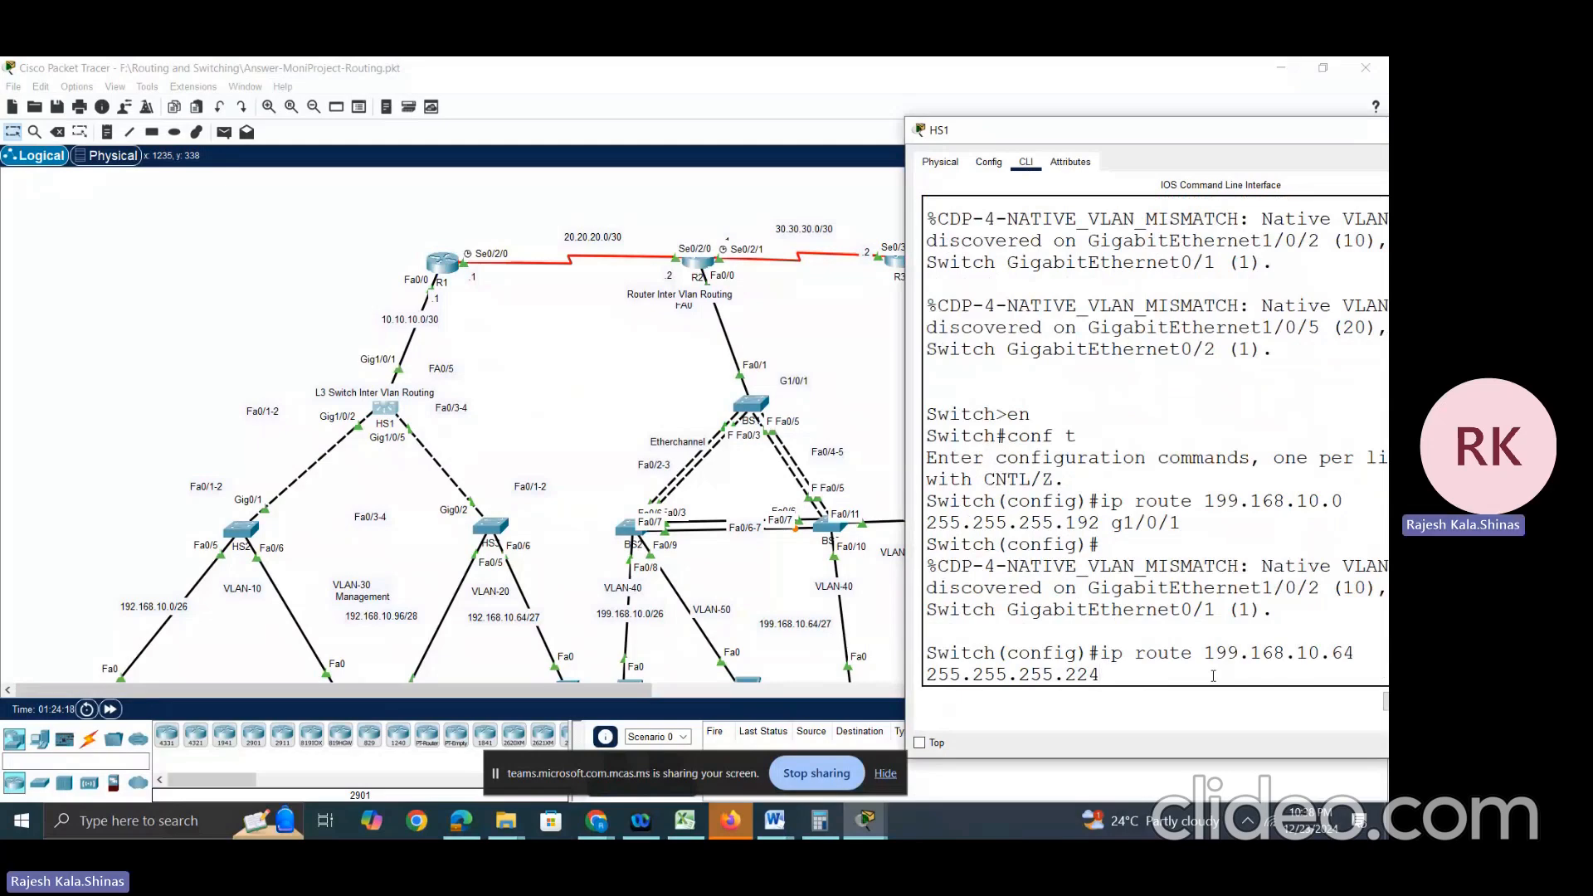
pyautogui.write('10.10.10.1')
pyautogui.press('Return')
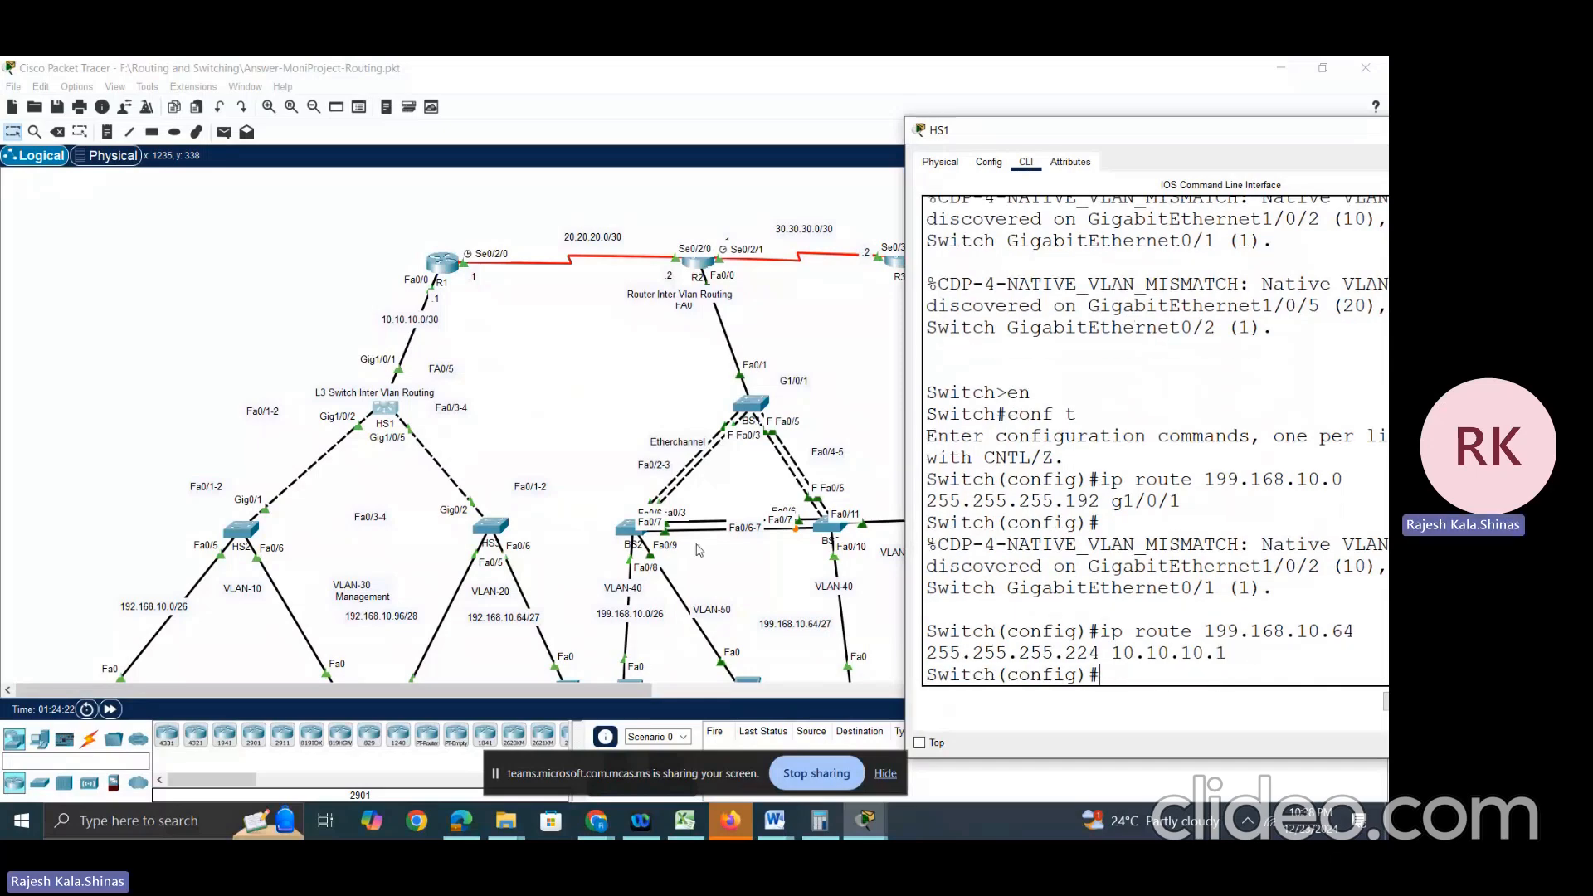
# Step: Add a default route on HS1, ip route 0.0.0.0 0.0.0.0, through next hop 10.10.10.1
pyautogui.click(322, 297)
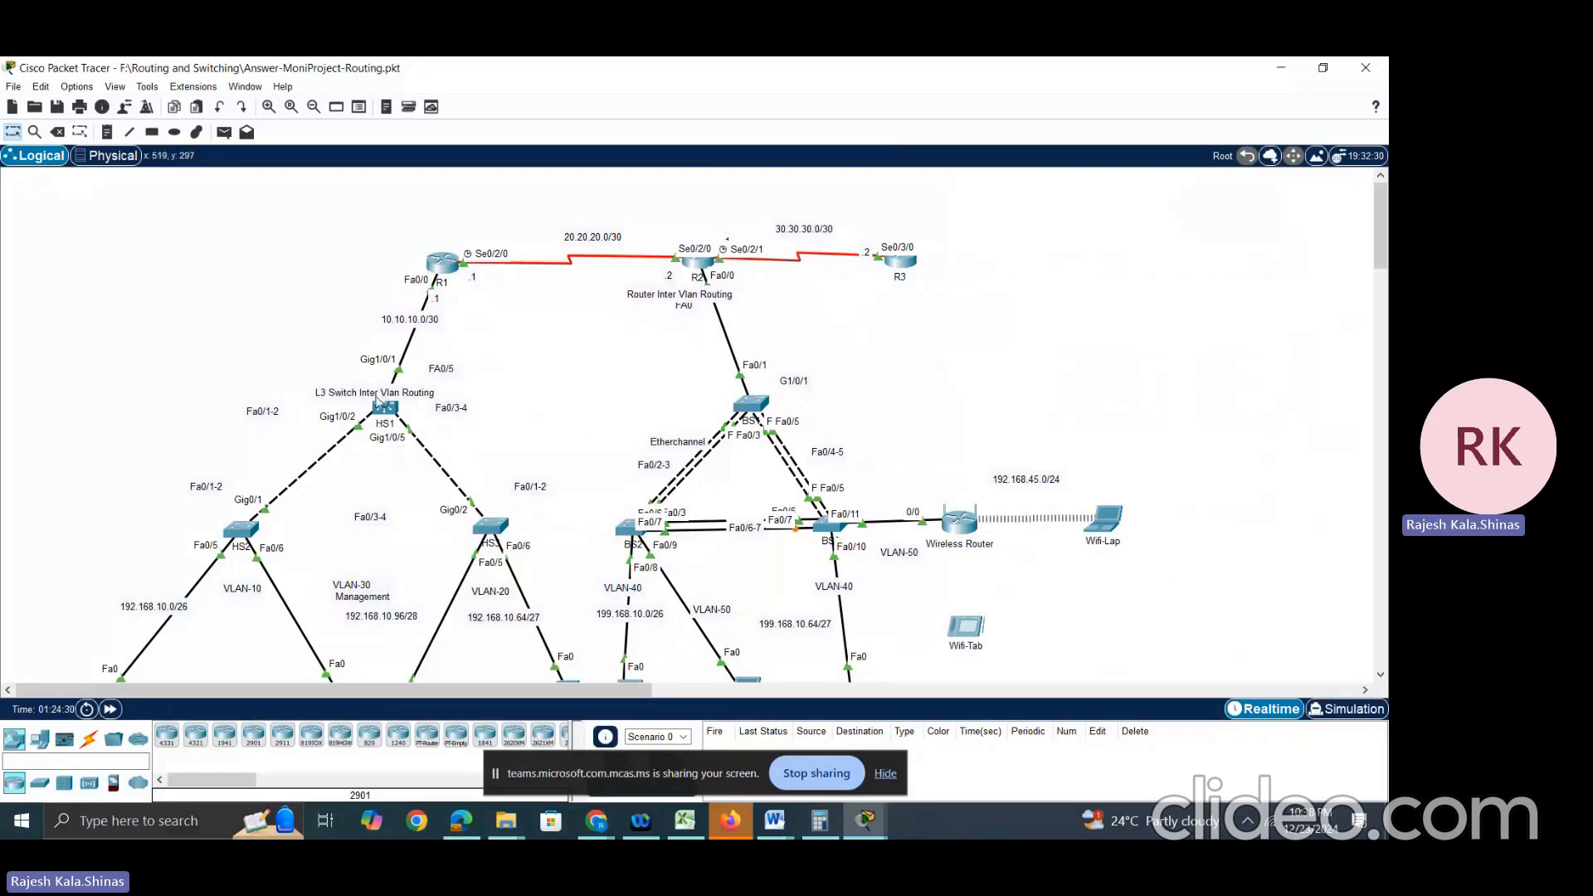
pyautogui.click(384, 407)
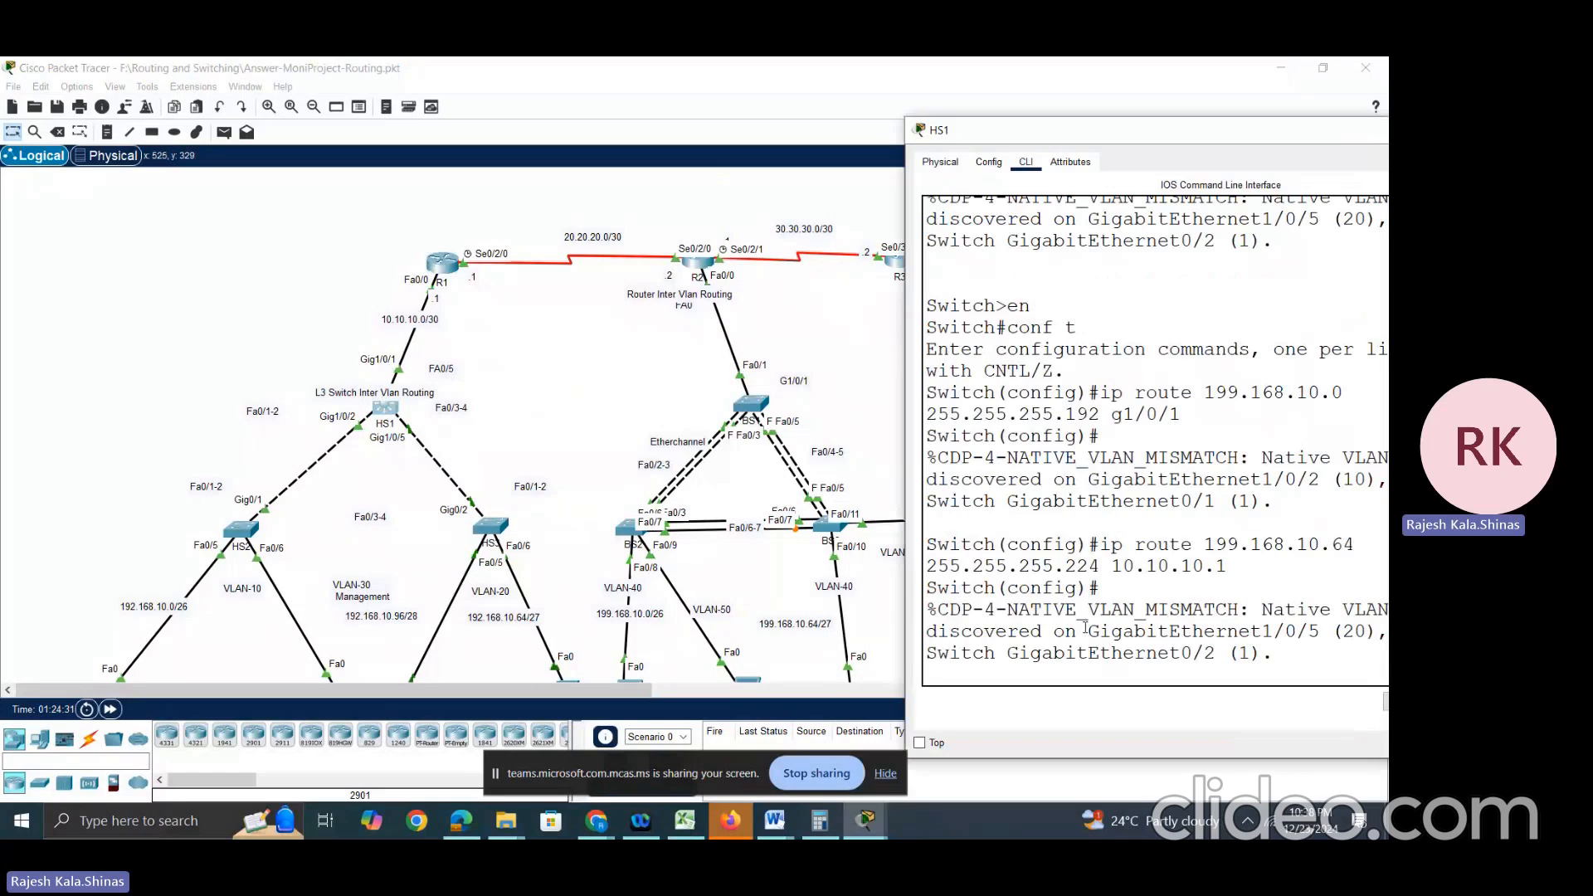
pyautogui.press('Return')
pyautogui.write('ip ')
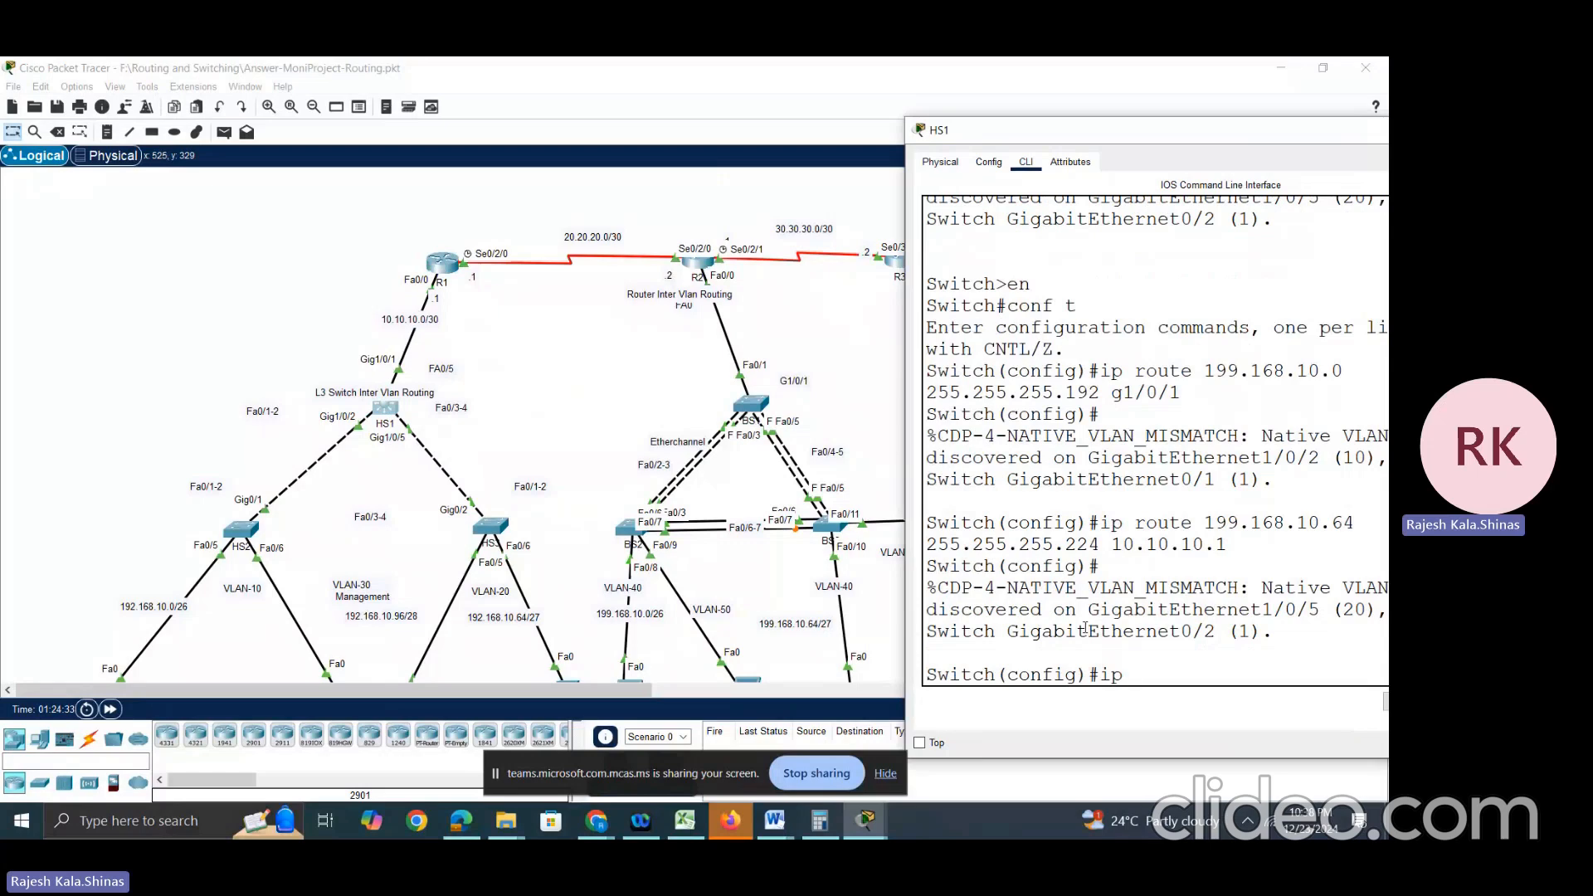
pyautogui.write('route 0.0.0.0 ')
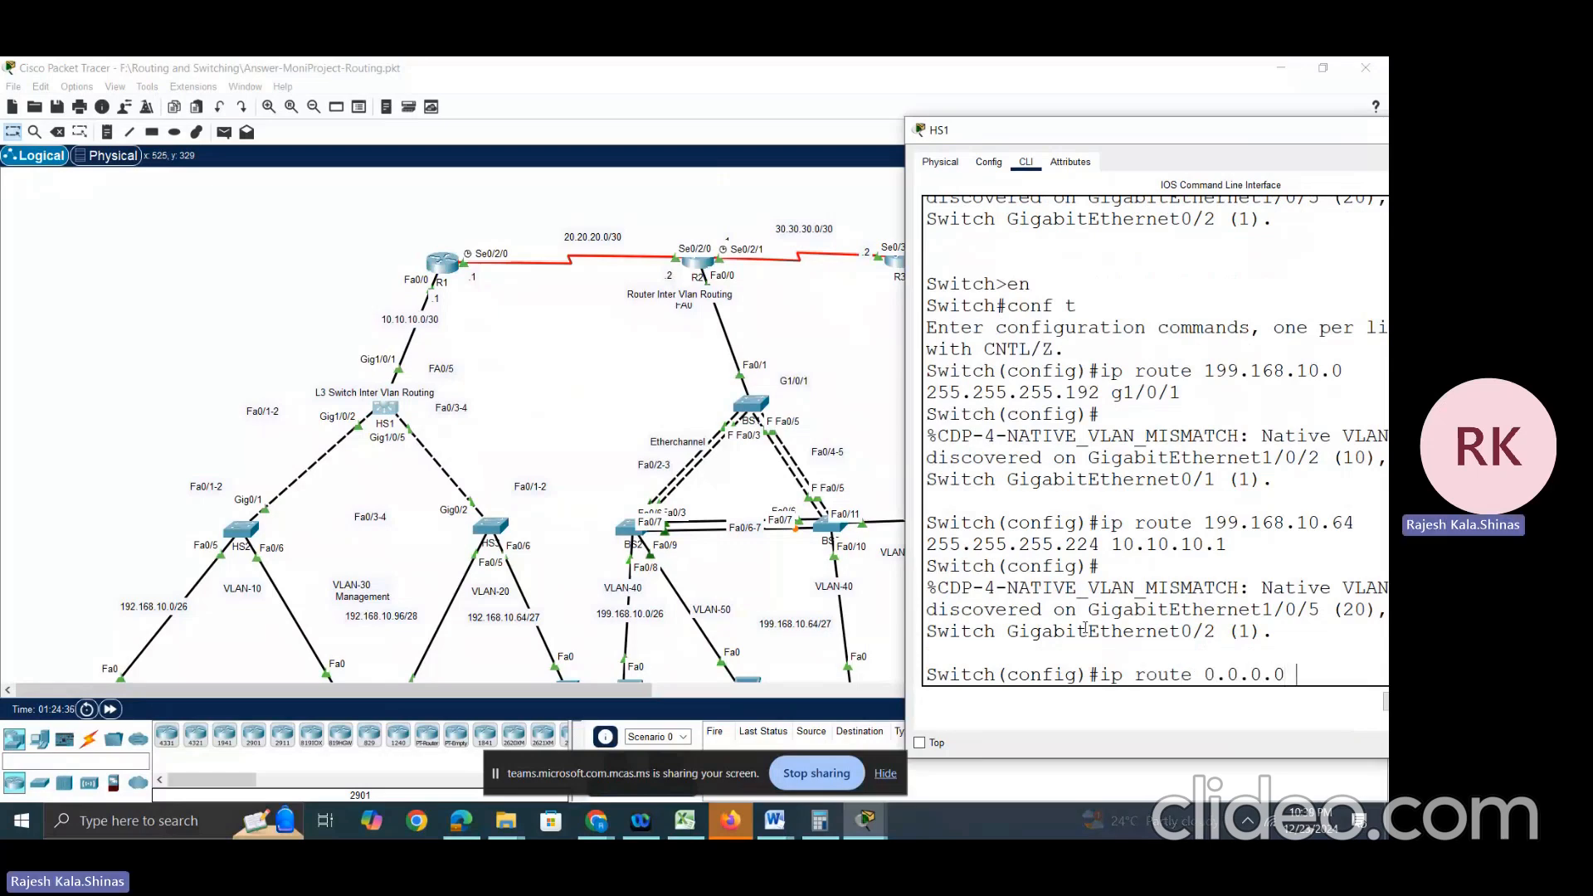
pyautogui.write('0.0.0.')
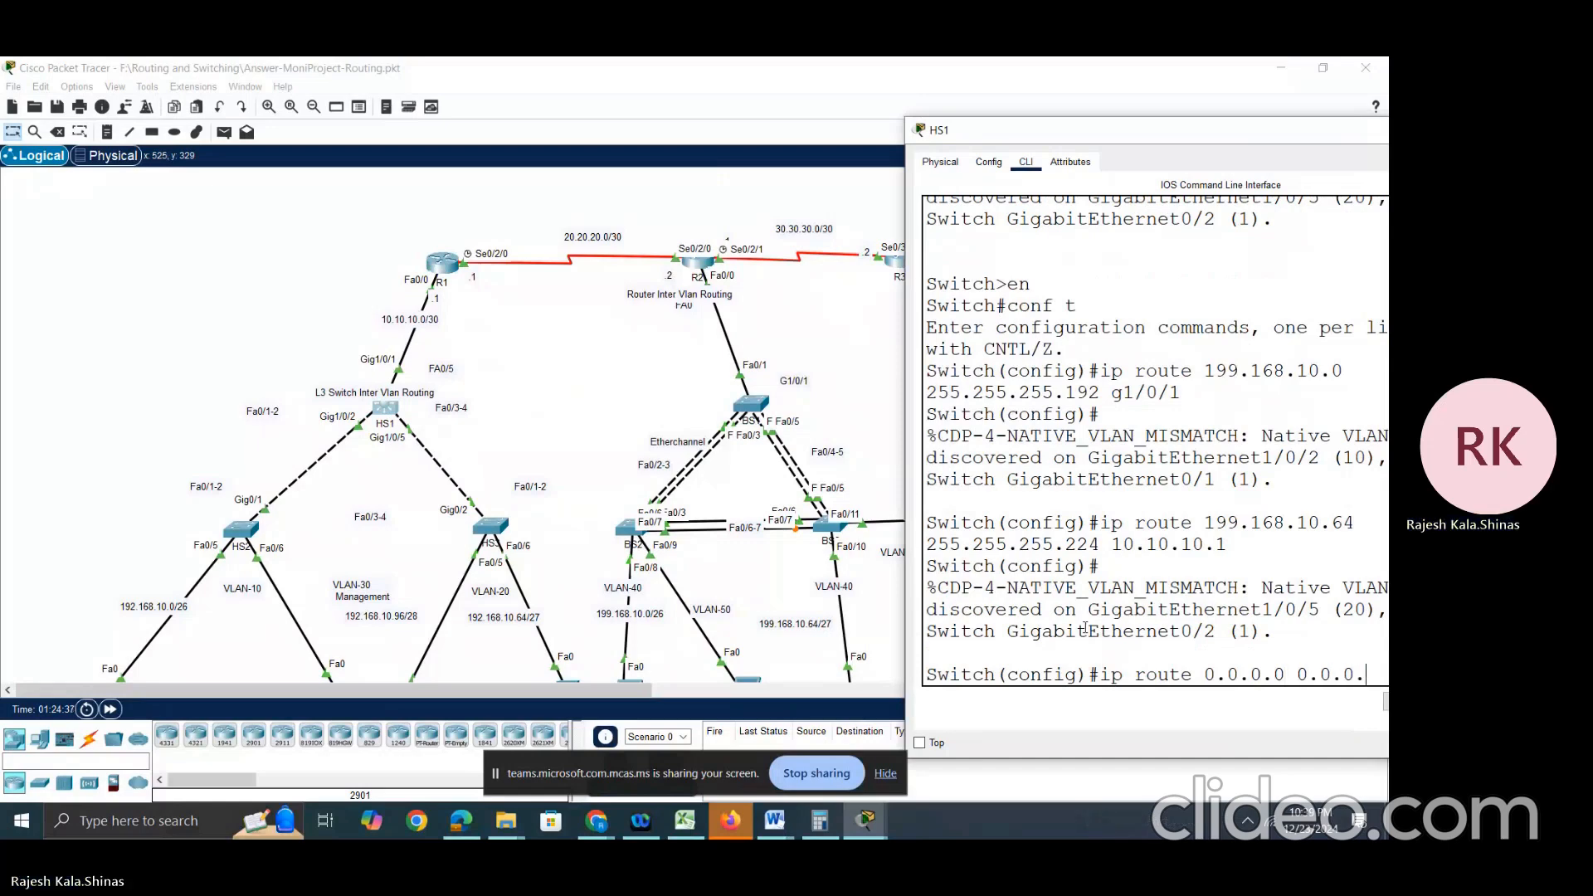
pyautogui.write('0')
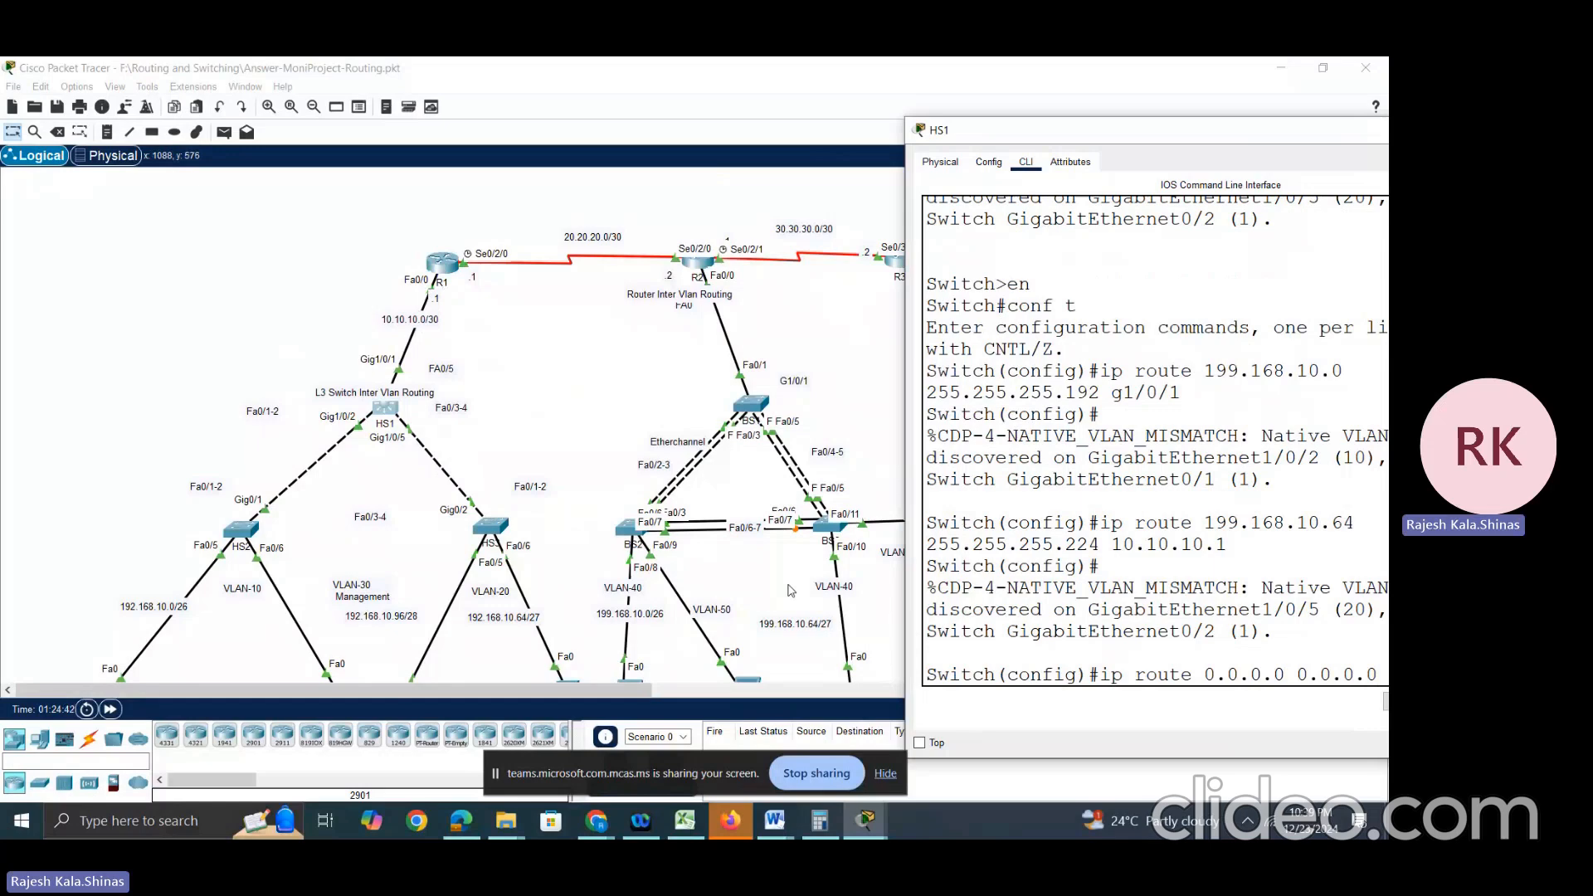
pyautogui.write('10.10.10.0')
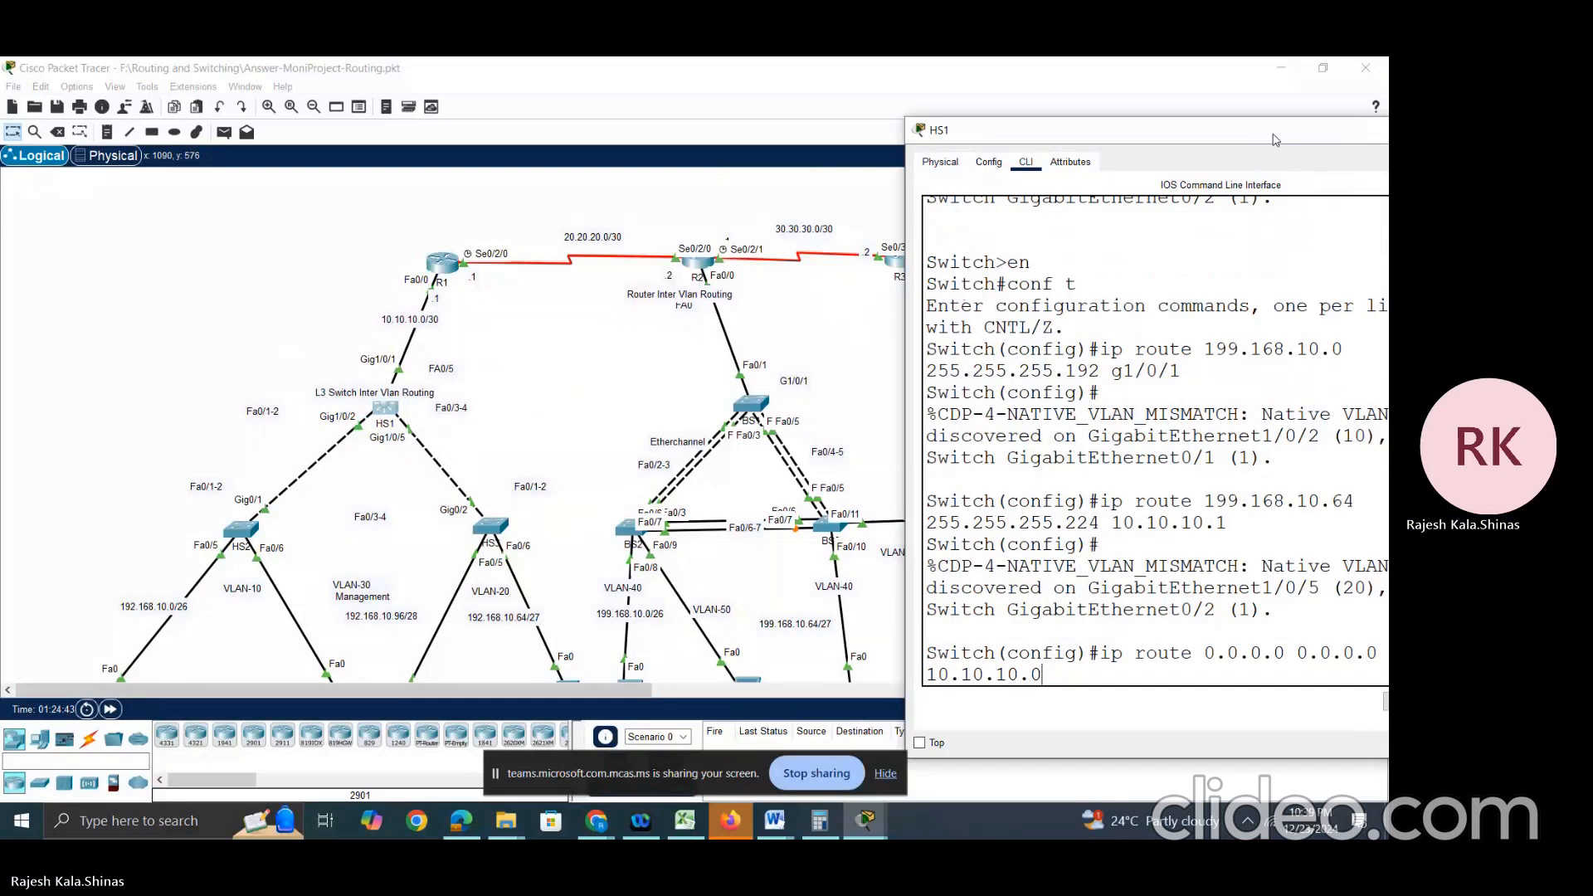
pyautogui.moveTo(1275, 139); pyautogui.dragTo(1066, 138)
pyautogui.press('BackSpace')
pyautogui.write('1')
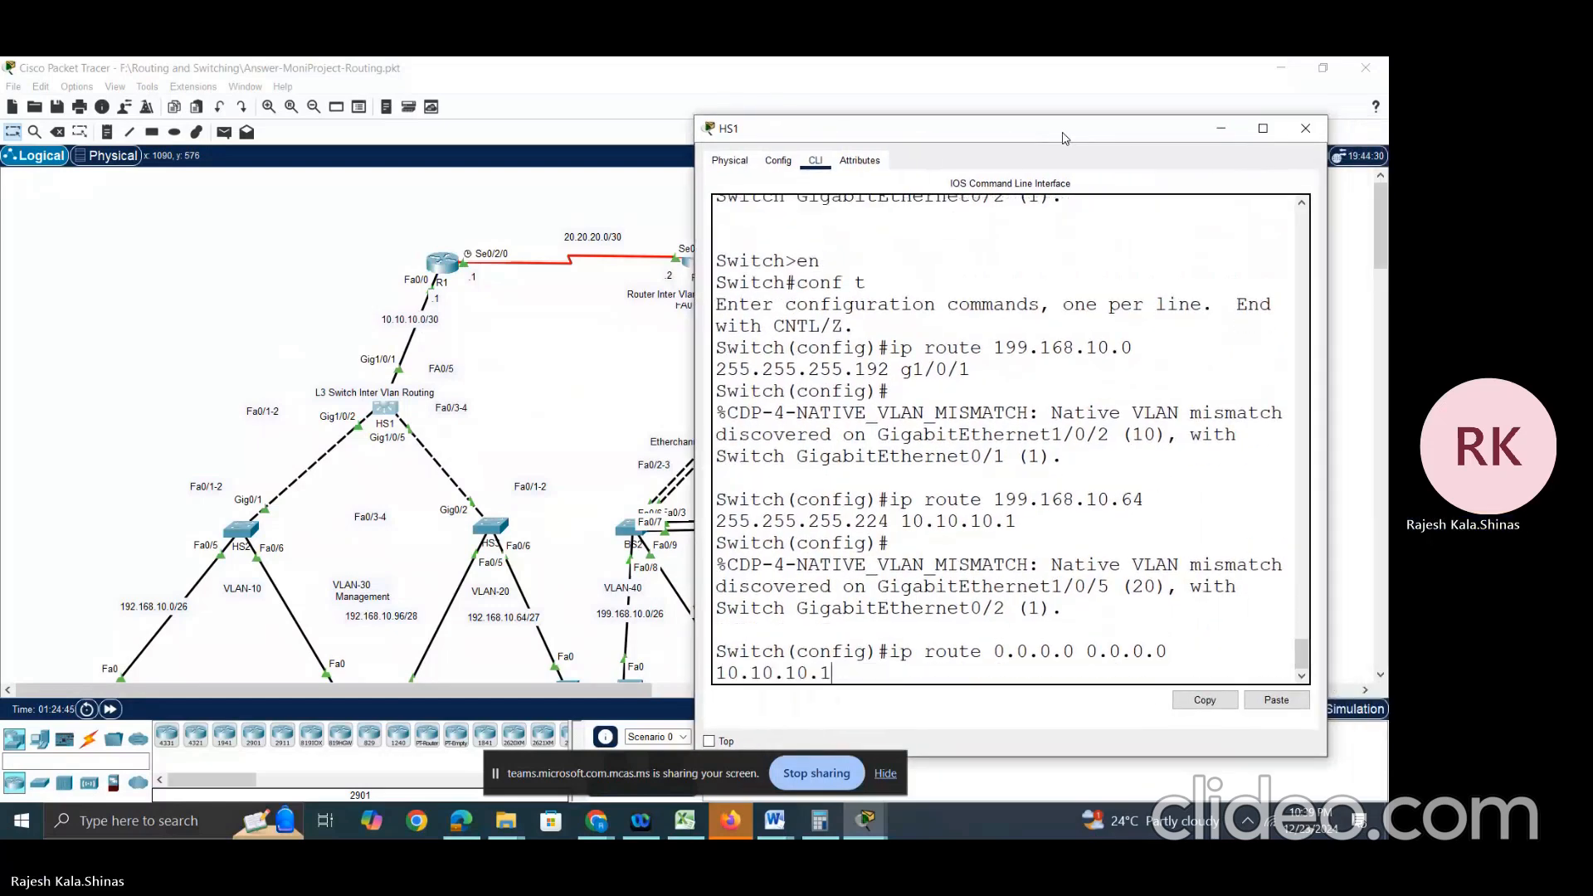
pyautogui.press('Return')
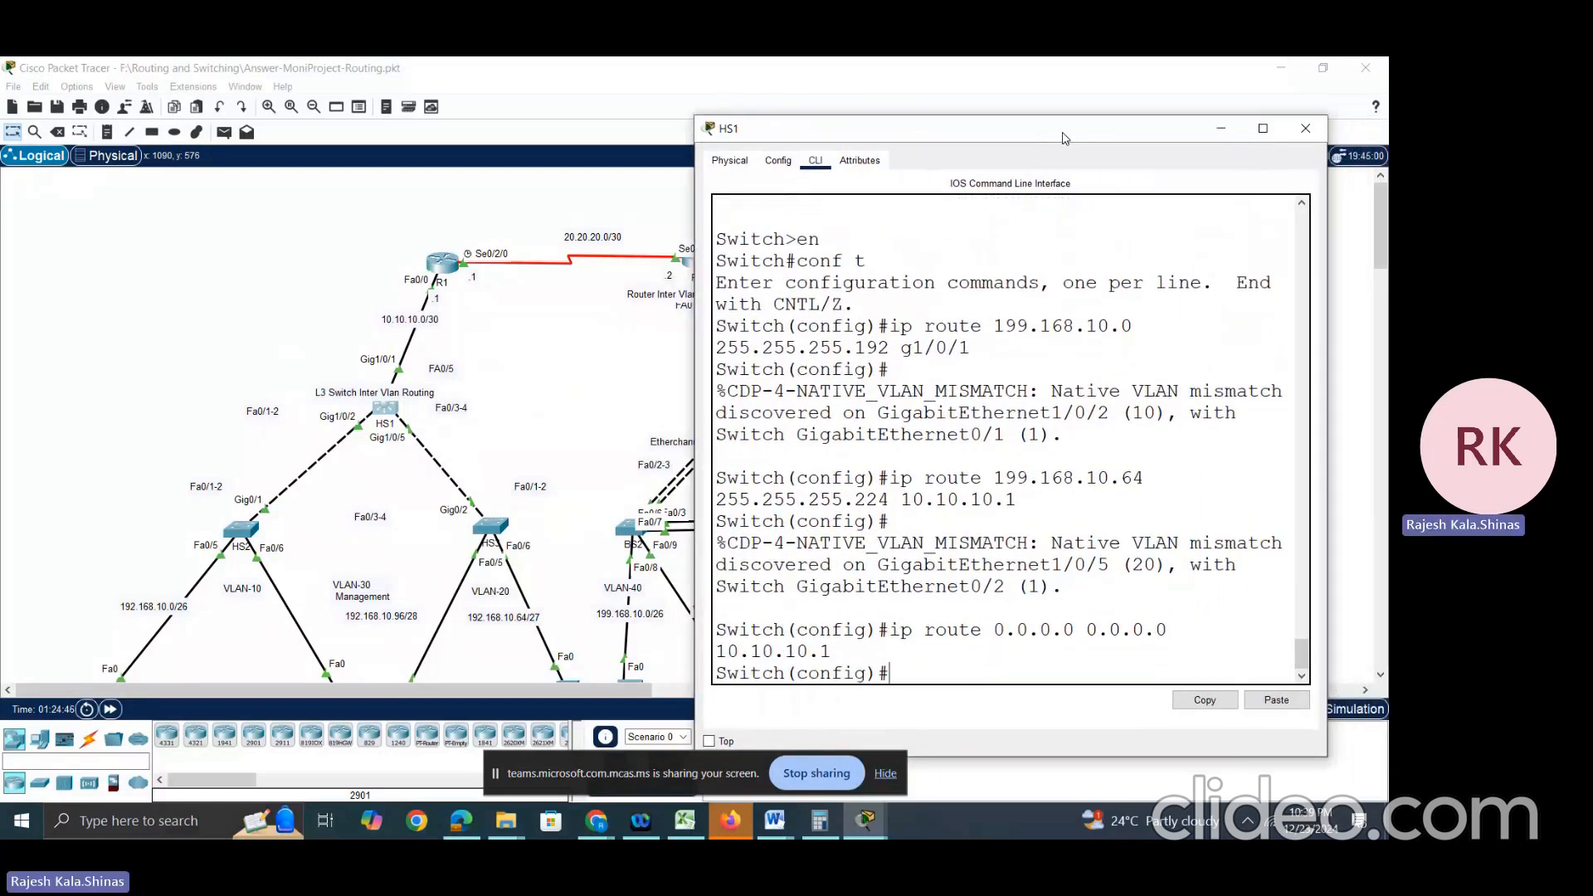
# Step: Add another default route on HS1, ip route 0.0.0.0 0.0.0.0, through exit interface g1/0/1, and return to privileged mode
pyautogui.press('Up')
pyautogui.press('BackSpace')
pyautogui.press('BackSpace')
pyautogui.press('BackSpace')
pyautogui.press('BackSpace')
pyautogui.press('BackSpace')
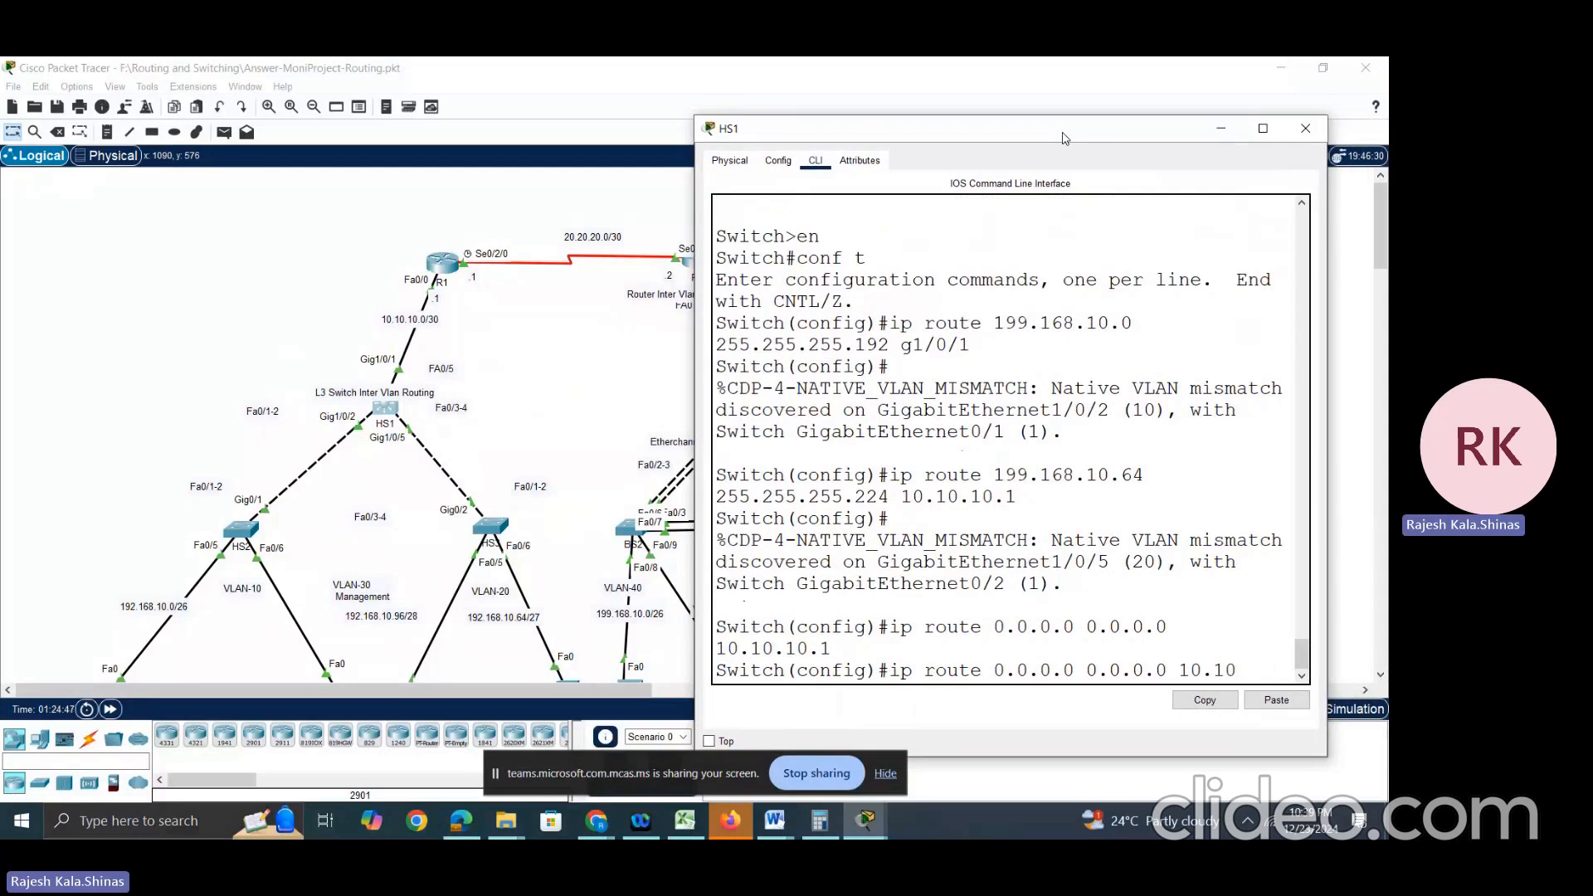
pyautogui.press('BackSpace')
pyautogui.press('BackSpace')
pyautogui.press('BackSpace')
pyautogui.write('g1/0/1')
pyautogui.press('Return')
pyautogui.write('end')
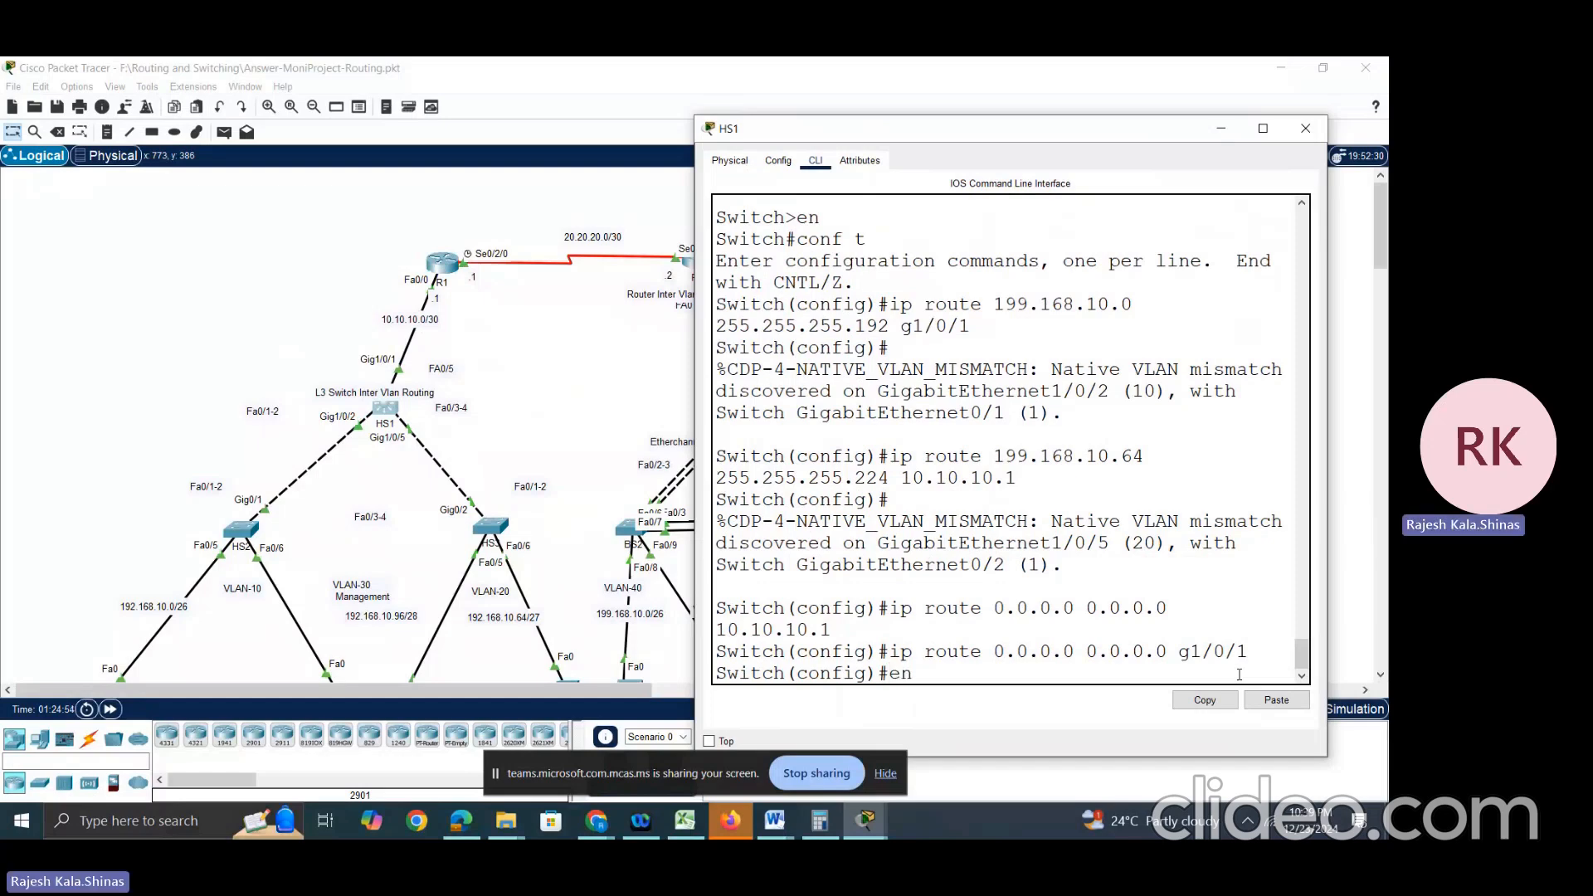
pyautogui.press('Return')
pyautogui.press('Return')
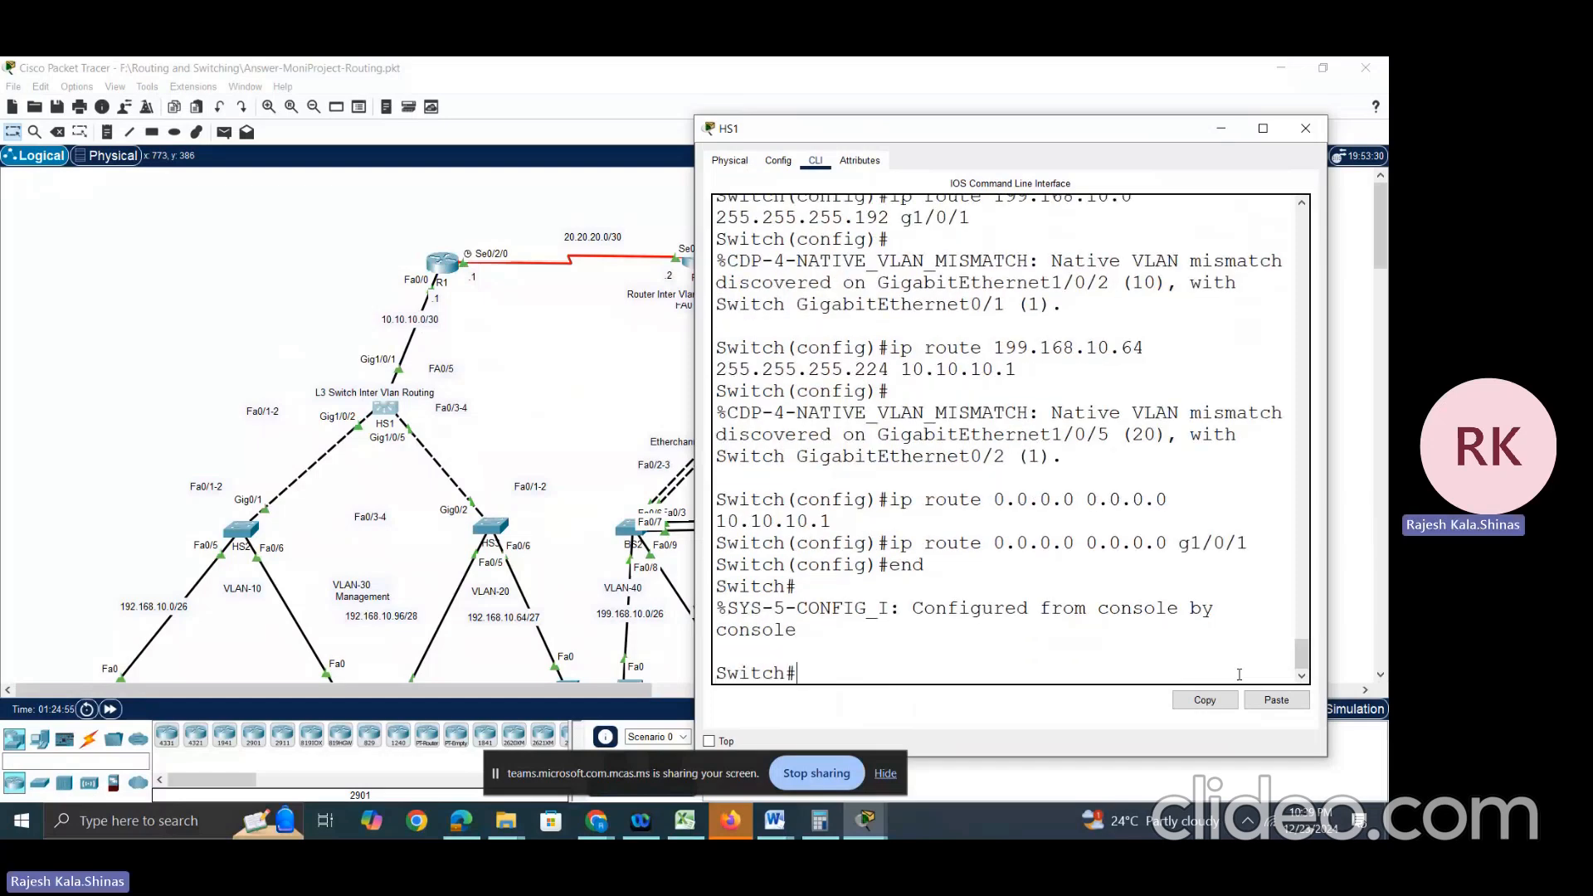
# Step: Display HS1's IP routing table in an enlarged window and page through its remaining entries
pyautogui.write('sh ip rou')
pyautogui.press('Tab')
pyautogui.press('Return')
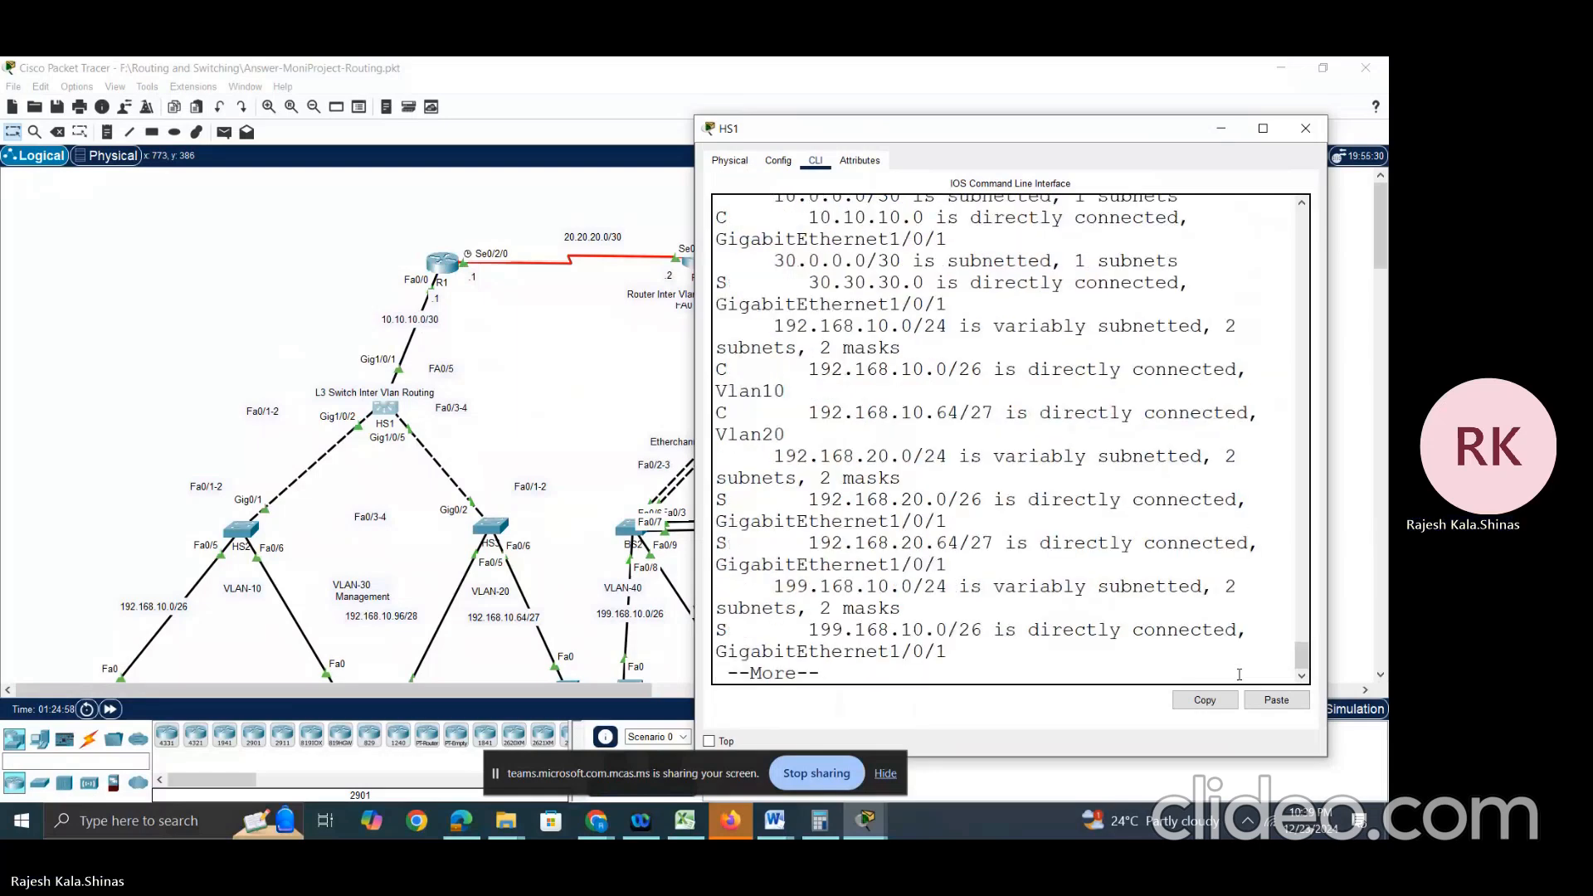
pyautogui.click(1261, 129)
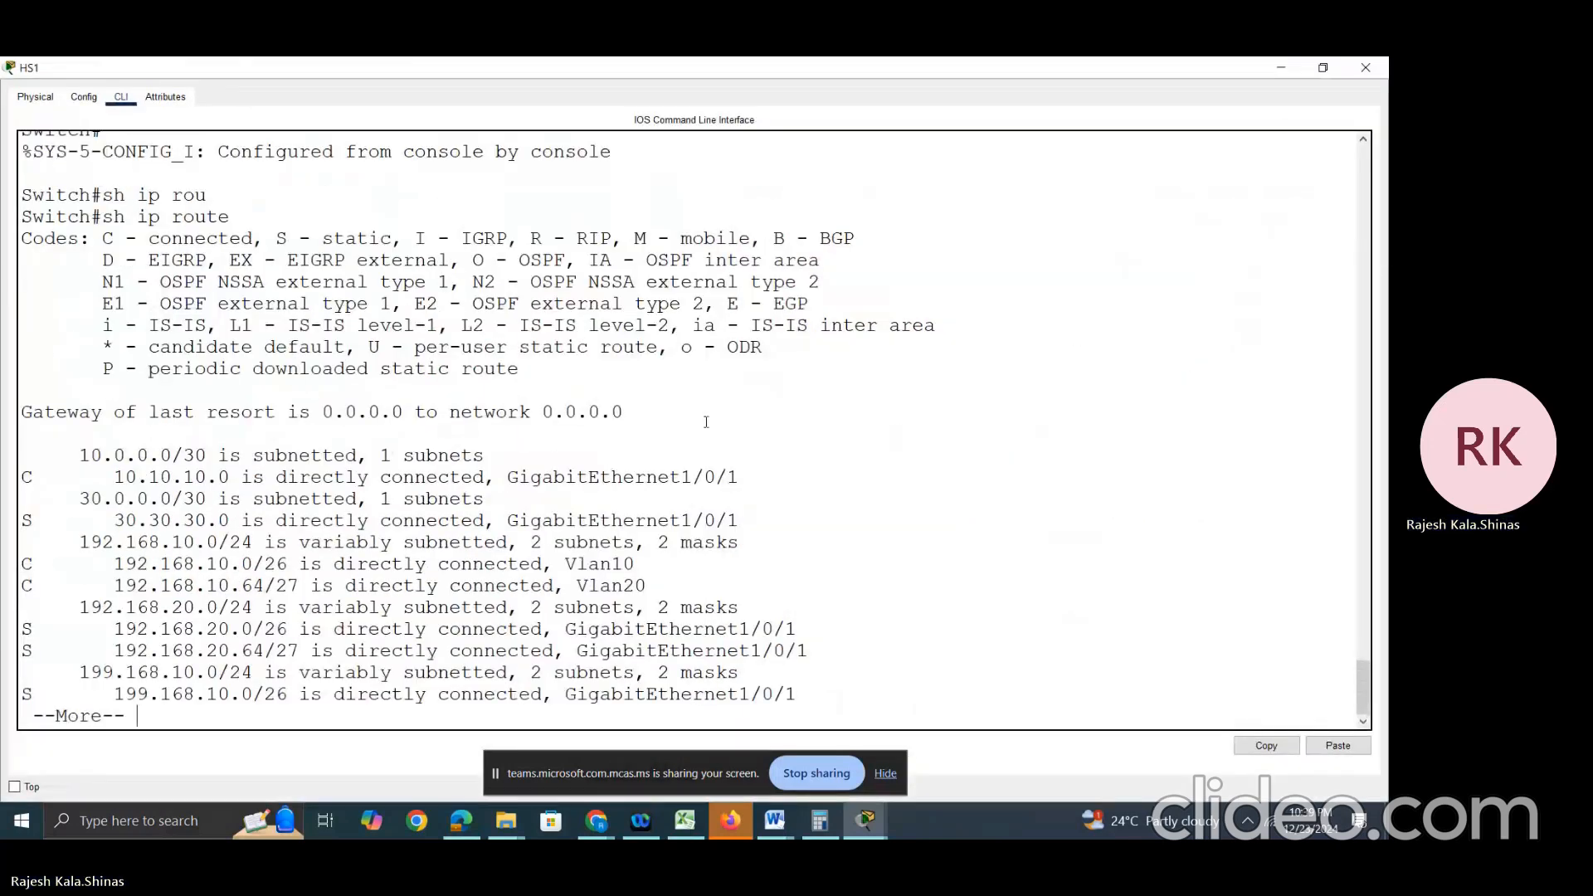
pyautogui.press('space')
pyautogui.press('Return')
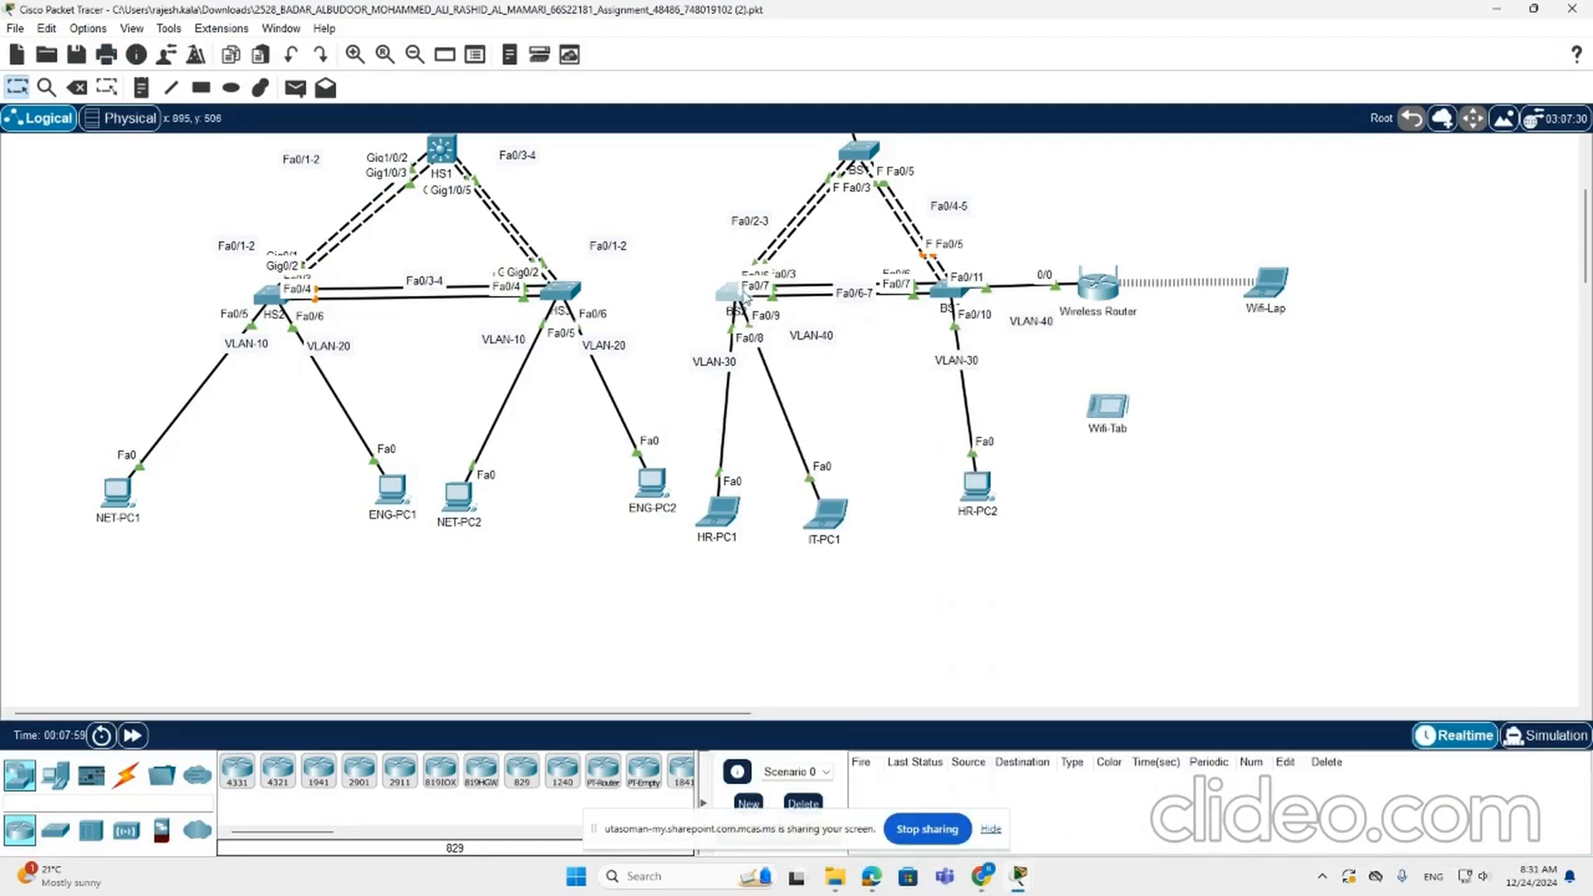
# Step: Move the IT-PC1 laptop slightly farther away from HR-PC1 in the topology
pyautogui.moveTo(736, 298)
pyautogui.moveTo(845, 519); pyautogui.dragTo(870, 510)
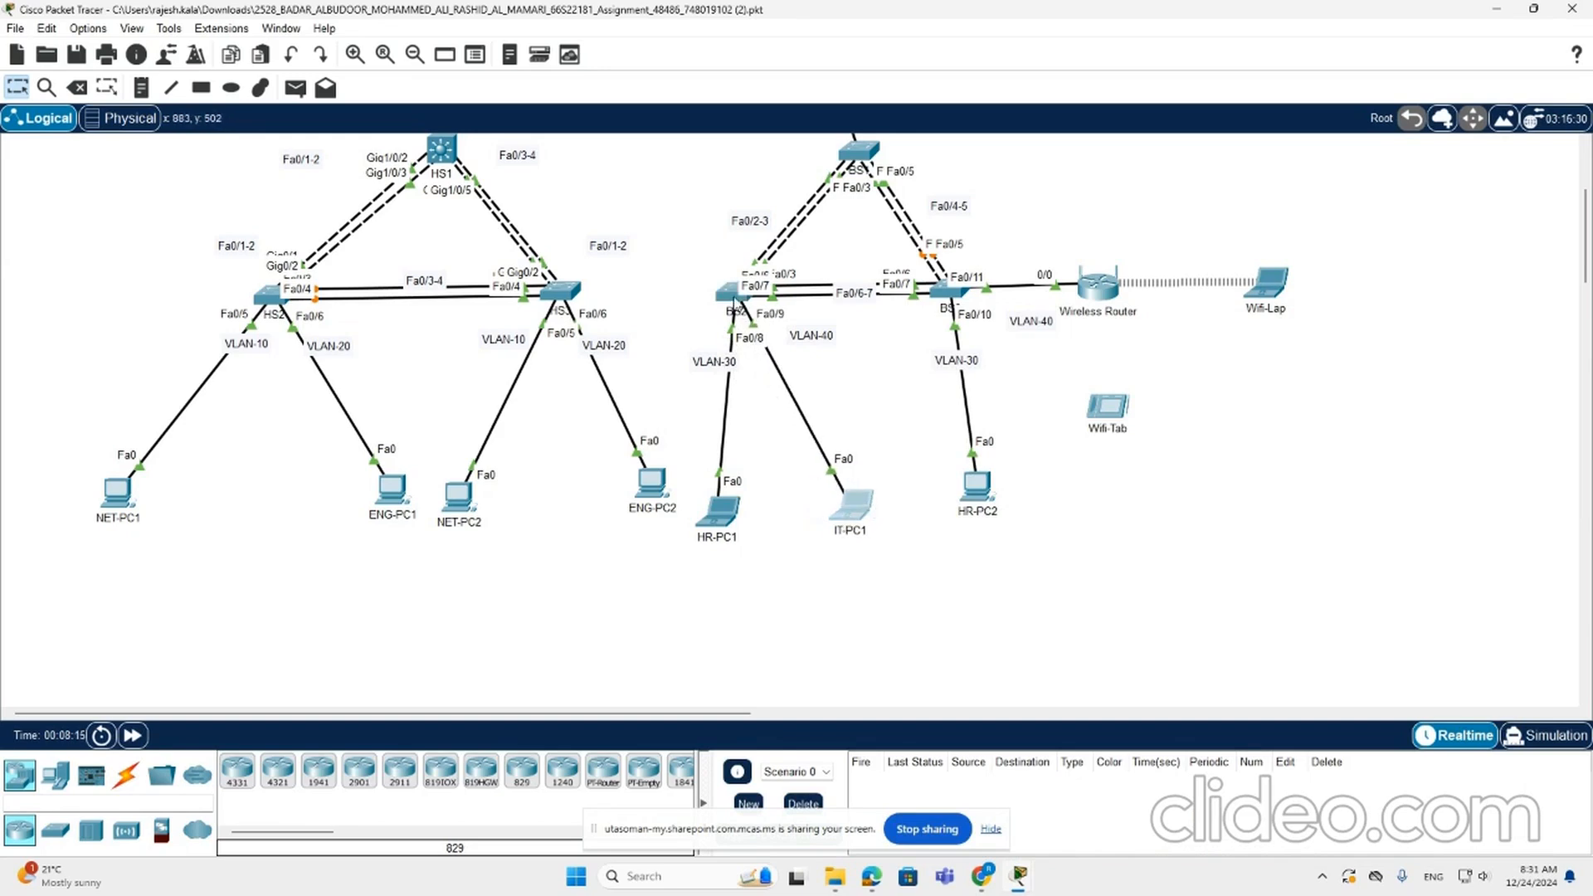
# Step: Open the command line of switch BS2 and enter interface configuration mode for FastEthernet 0/8
pyautogui.click(736, 303)
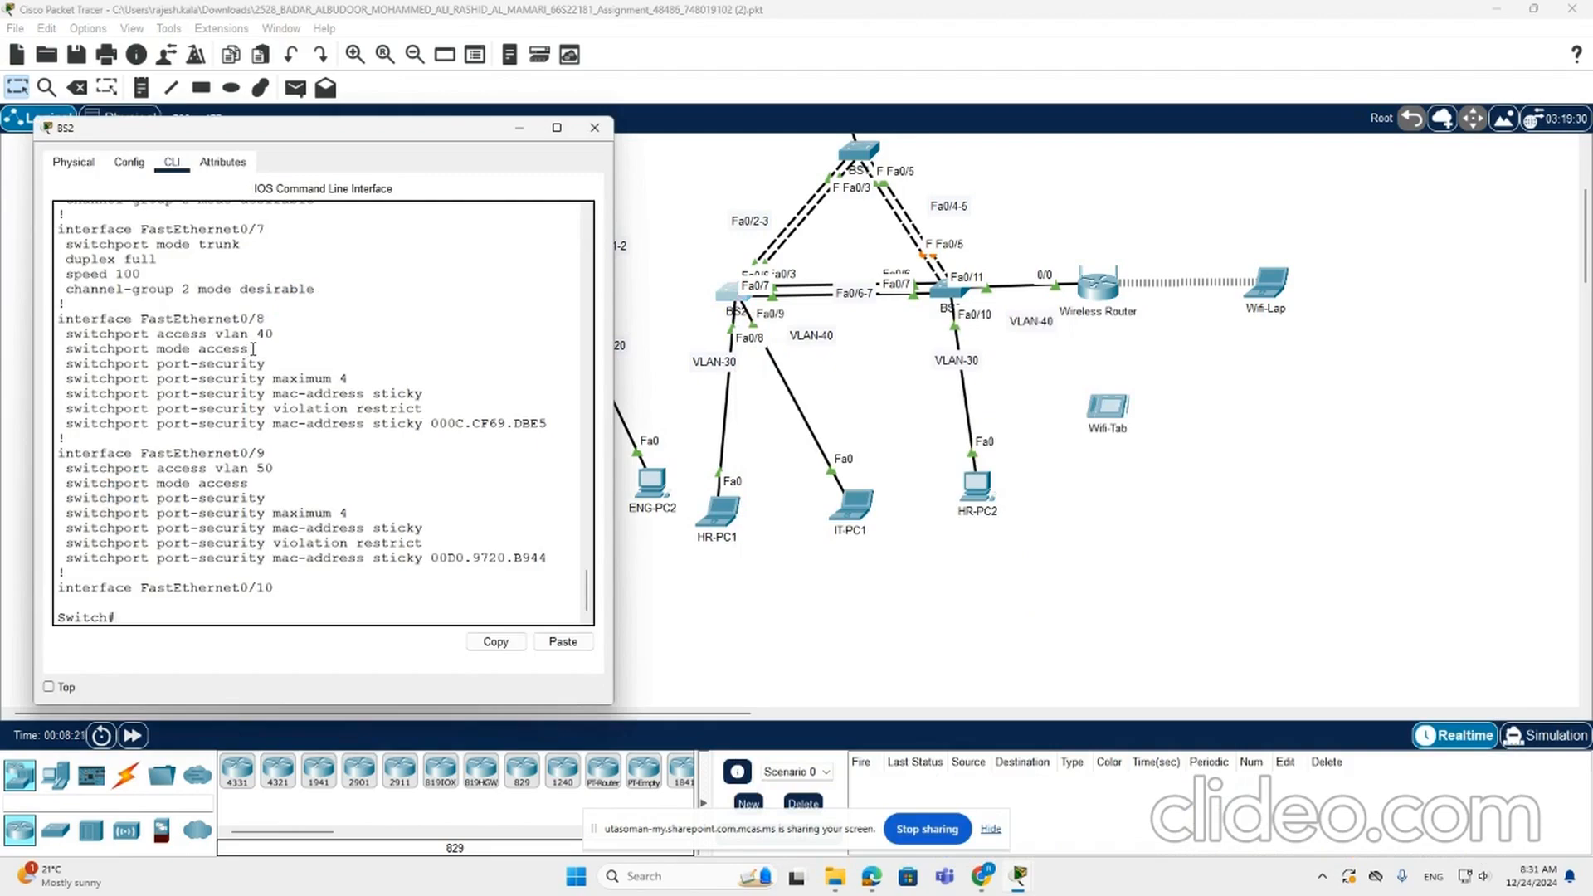
pyautogui.moveTo(249, 350)
pyautogui.mouseDown()
pyautogui.moveTo(63, 350)
pyautogui.moveTo(73, 367)
pyautogui.moveTo(270, 366)
pyautogui.mouseUp()
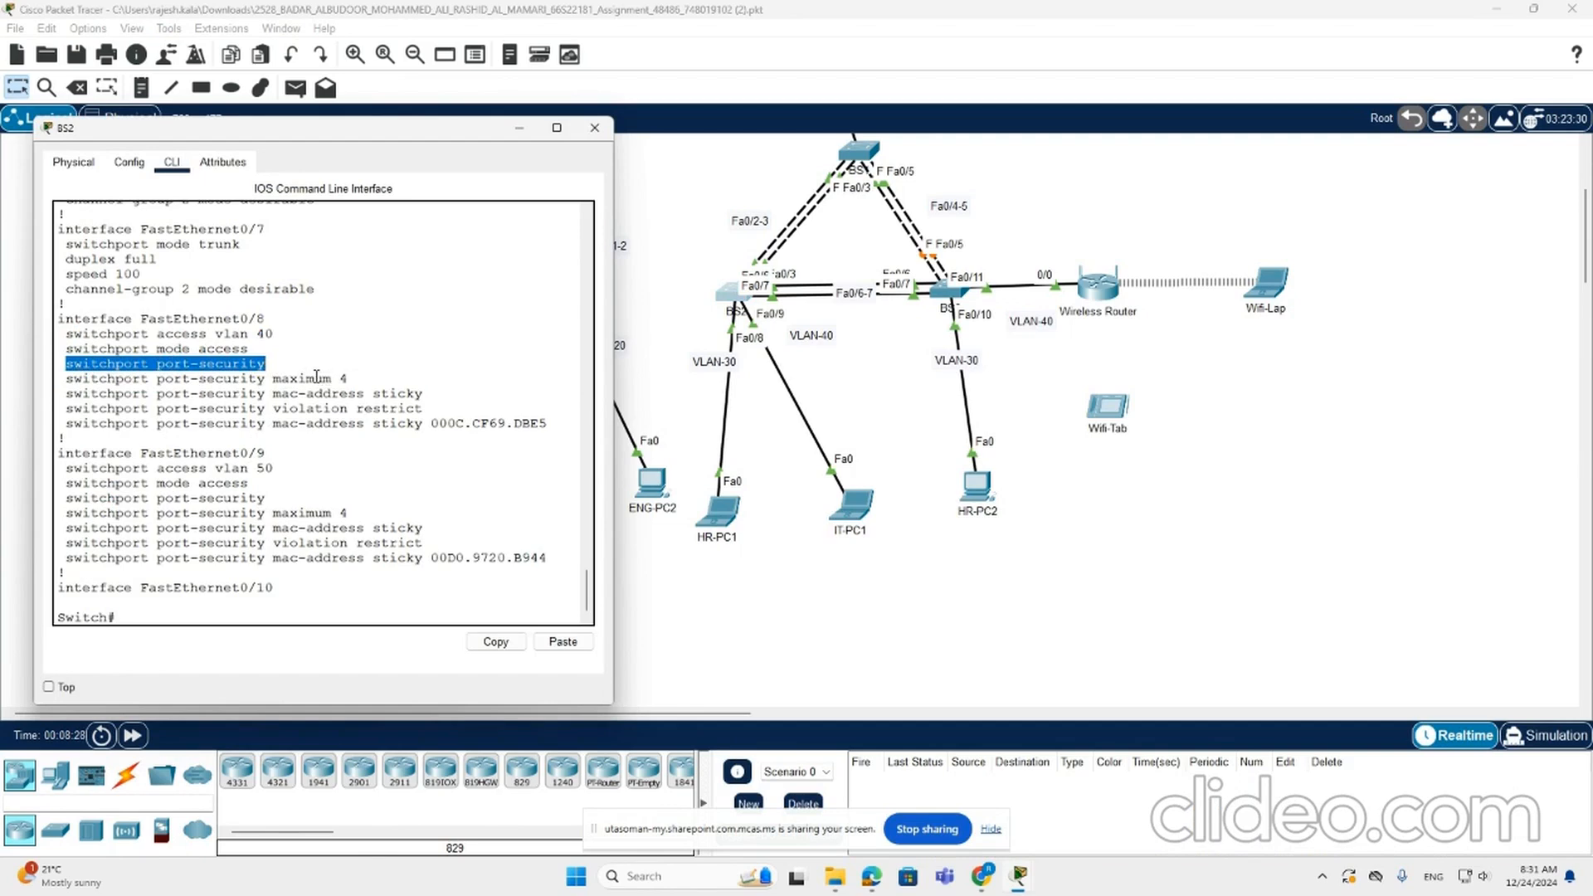
pyautogui.click(182, 621)
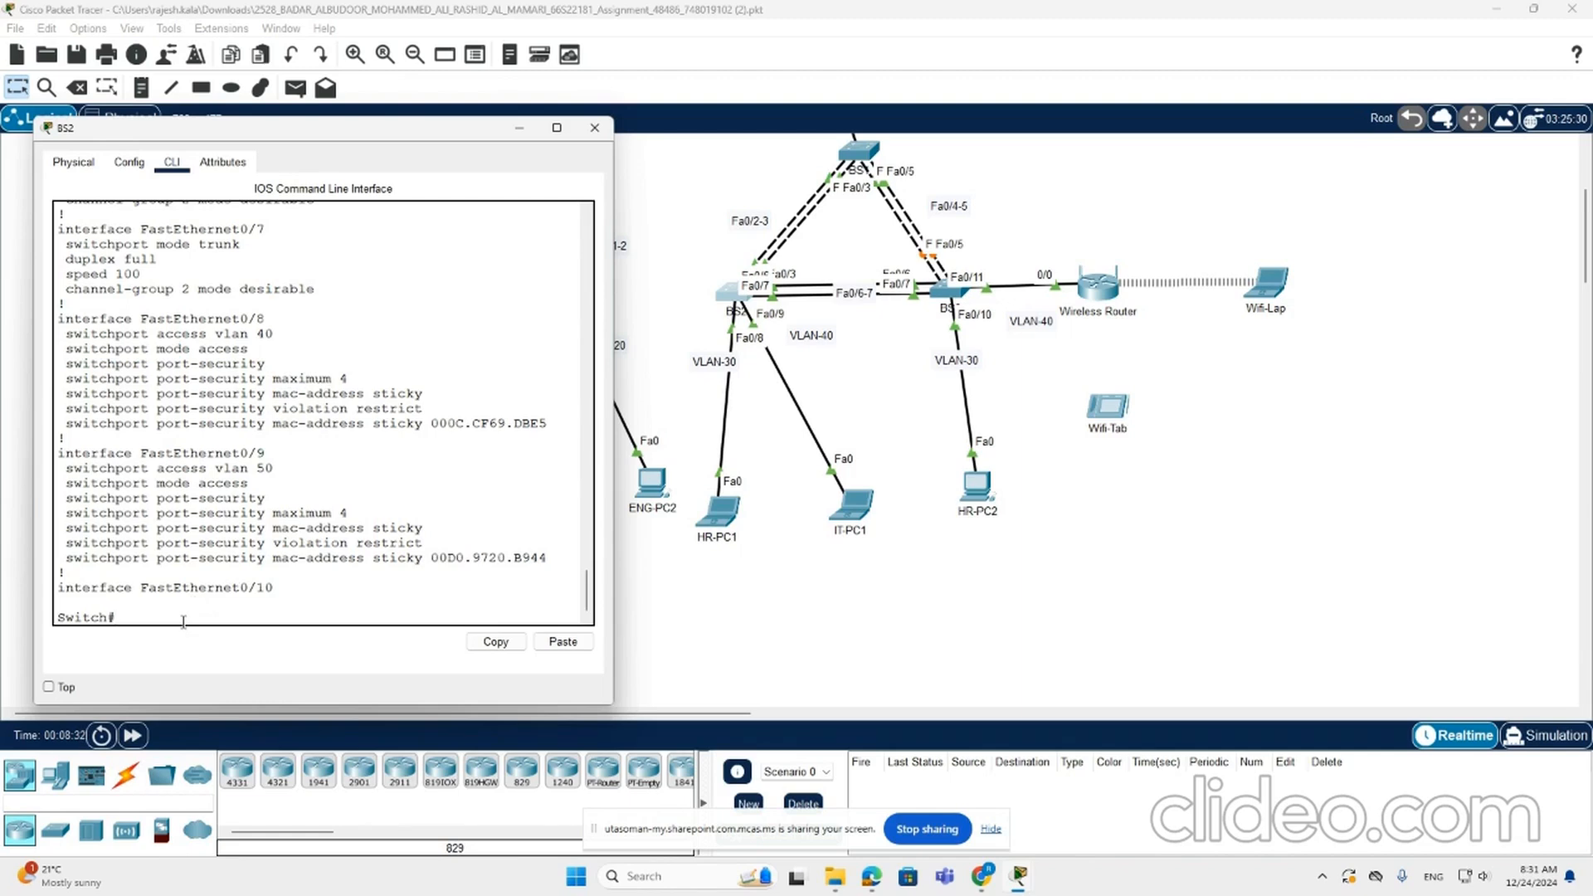
pyautogui.write('conf t')
pyautogui.press('Return')
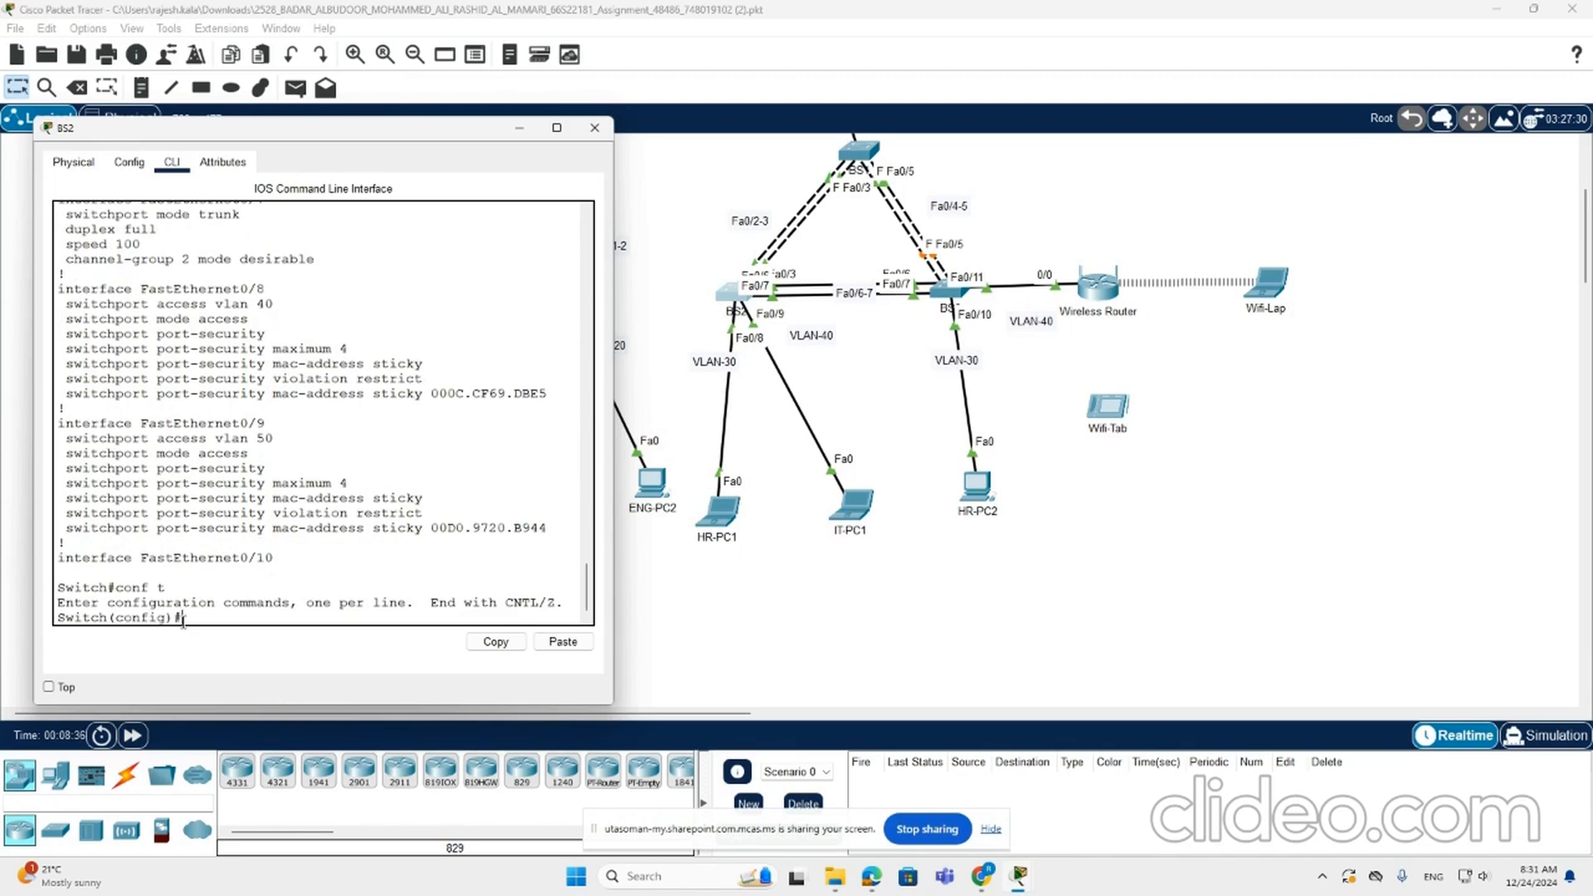
pyautogui.write('int fa')
pyautogui.press('Tab')
pyautogui.write('0/8')
pyautogui.press('Return')
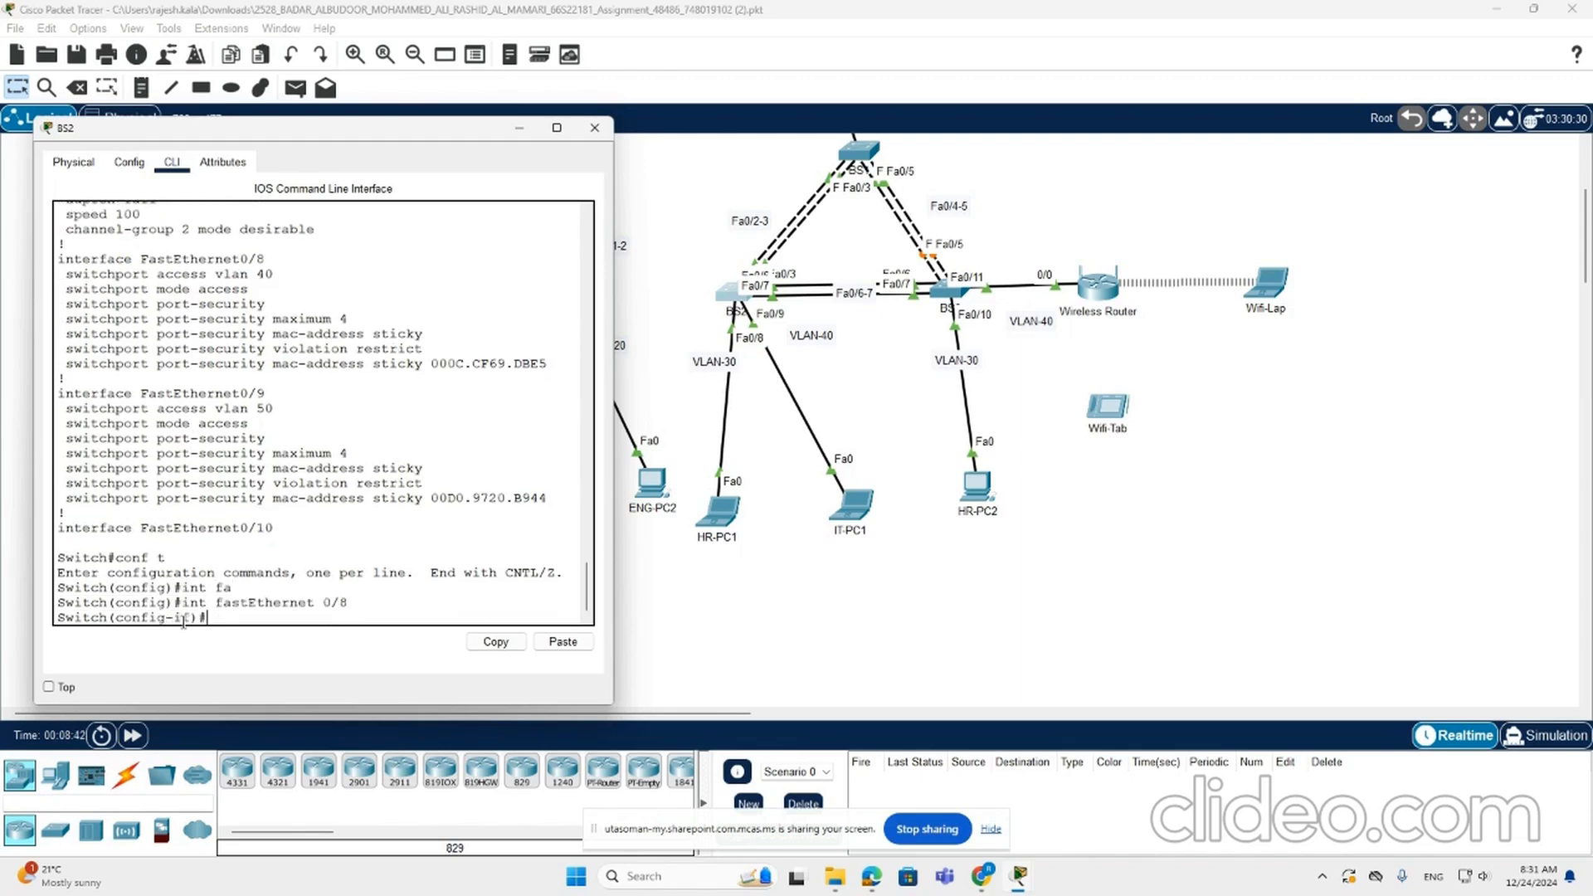
# Step: Set BS2's FastEthernet 0/8 port to access mode with switchport mode access
pyautogui.write('sw')
pyautogui.press('Tab')
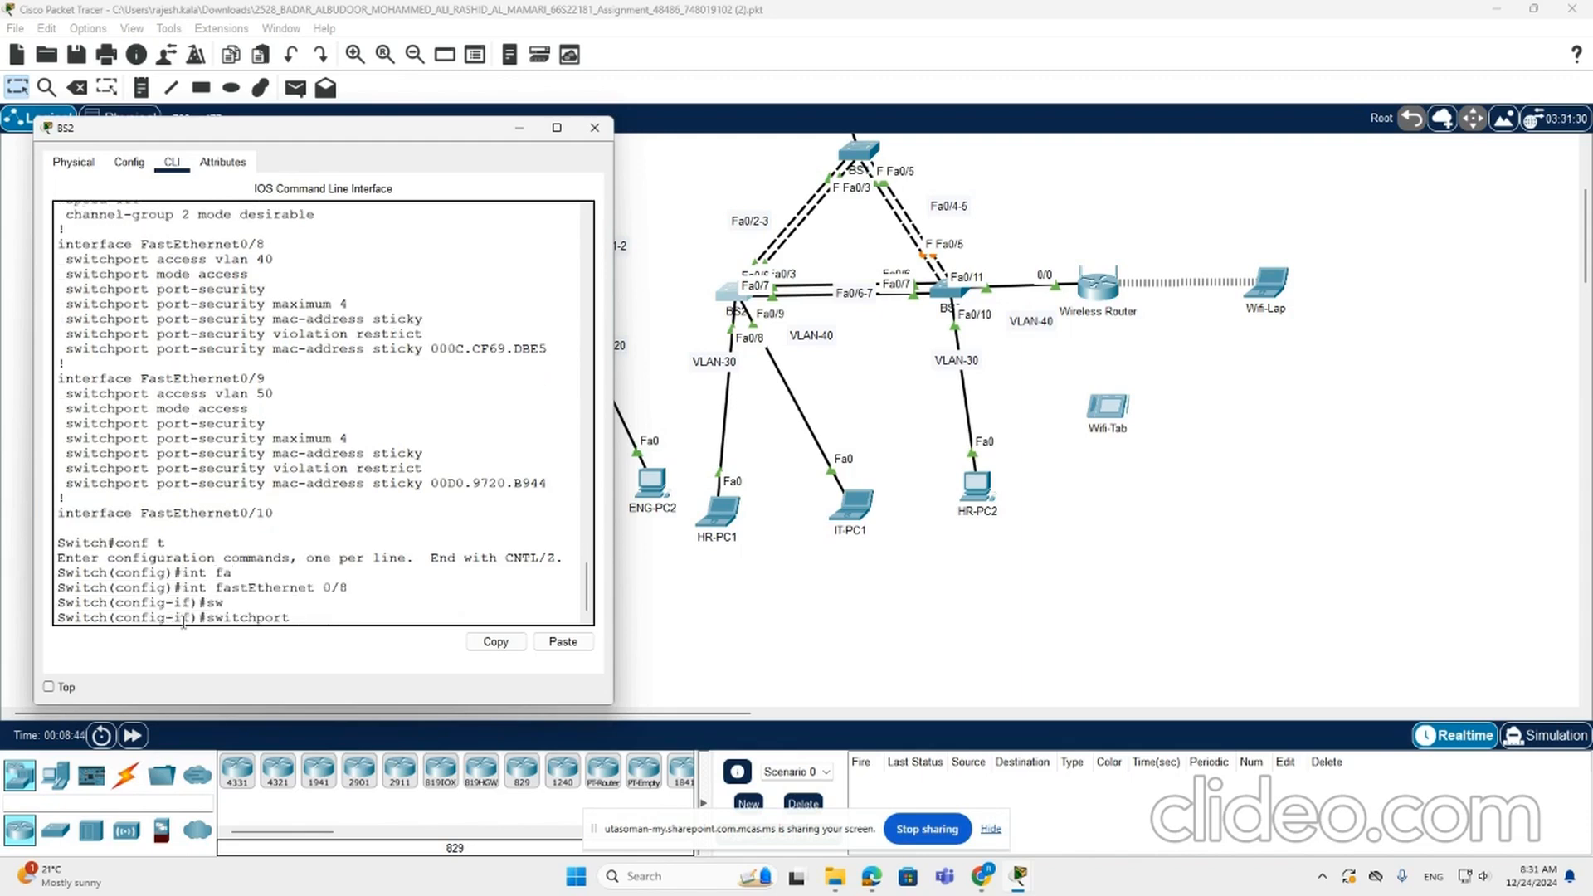
pyautogui.write('mo')
pyautogui.press('Tab')
pyautogui.write('ac')
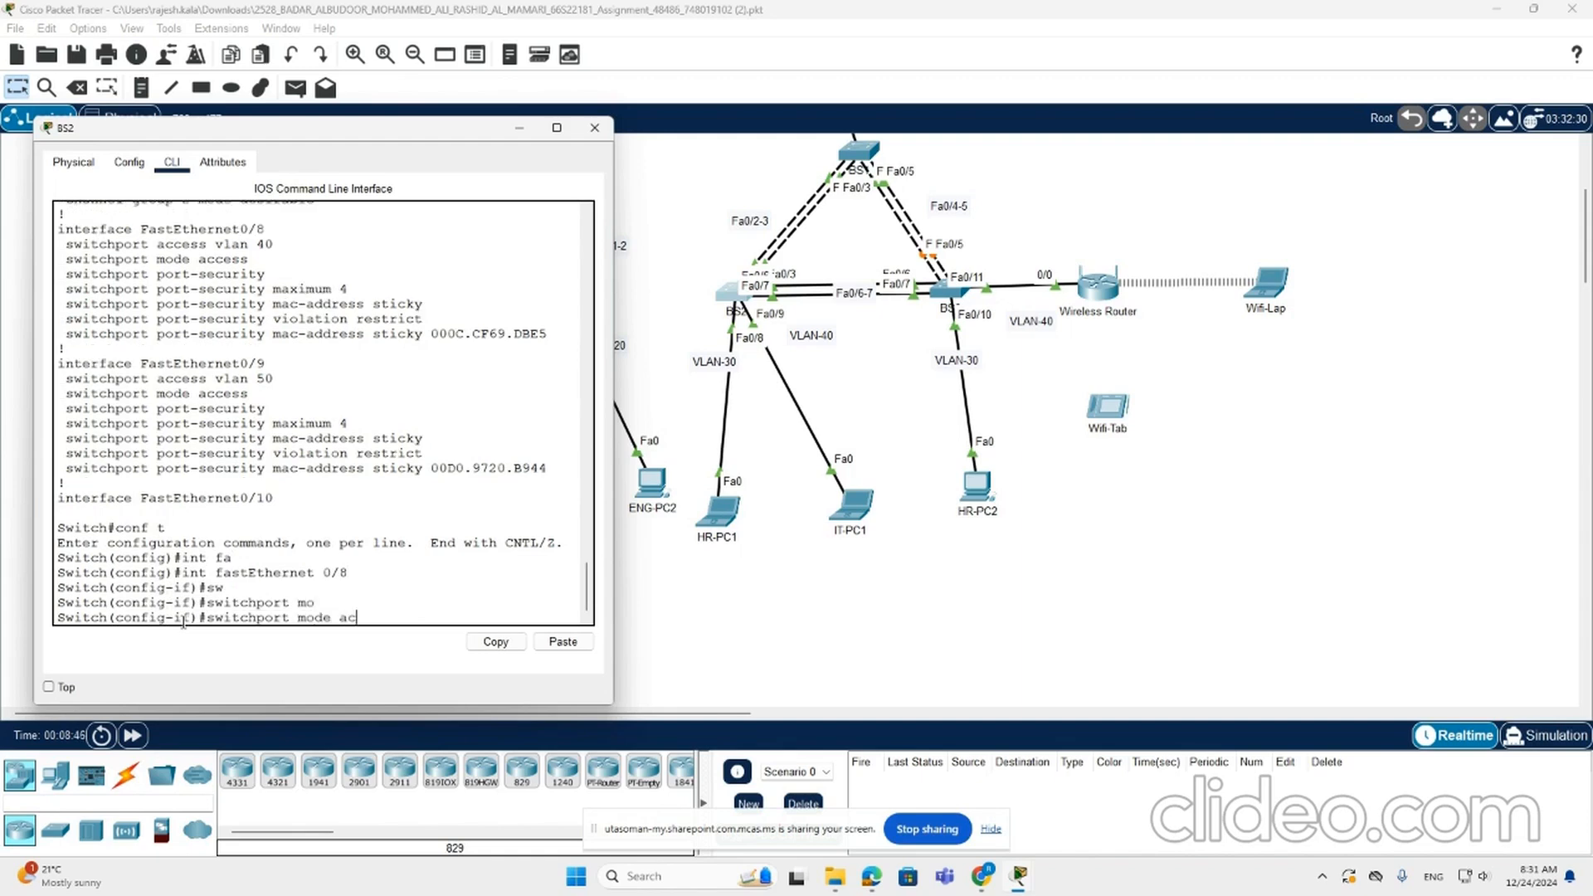
pyautogui.press('Tab')
pyautogui.press('Return')
# Step: Enable port security on BS2's FastEthernet 0/8 with switchport port-security
pyautogui.write('witch(config-if)#sw')
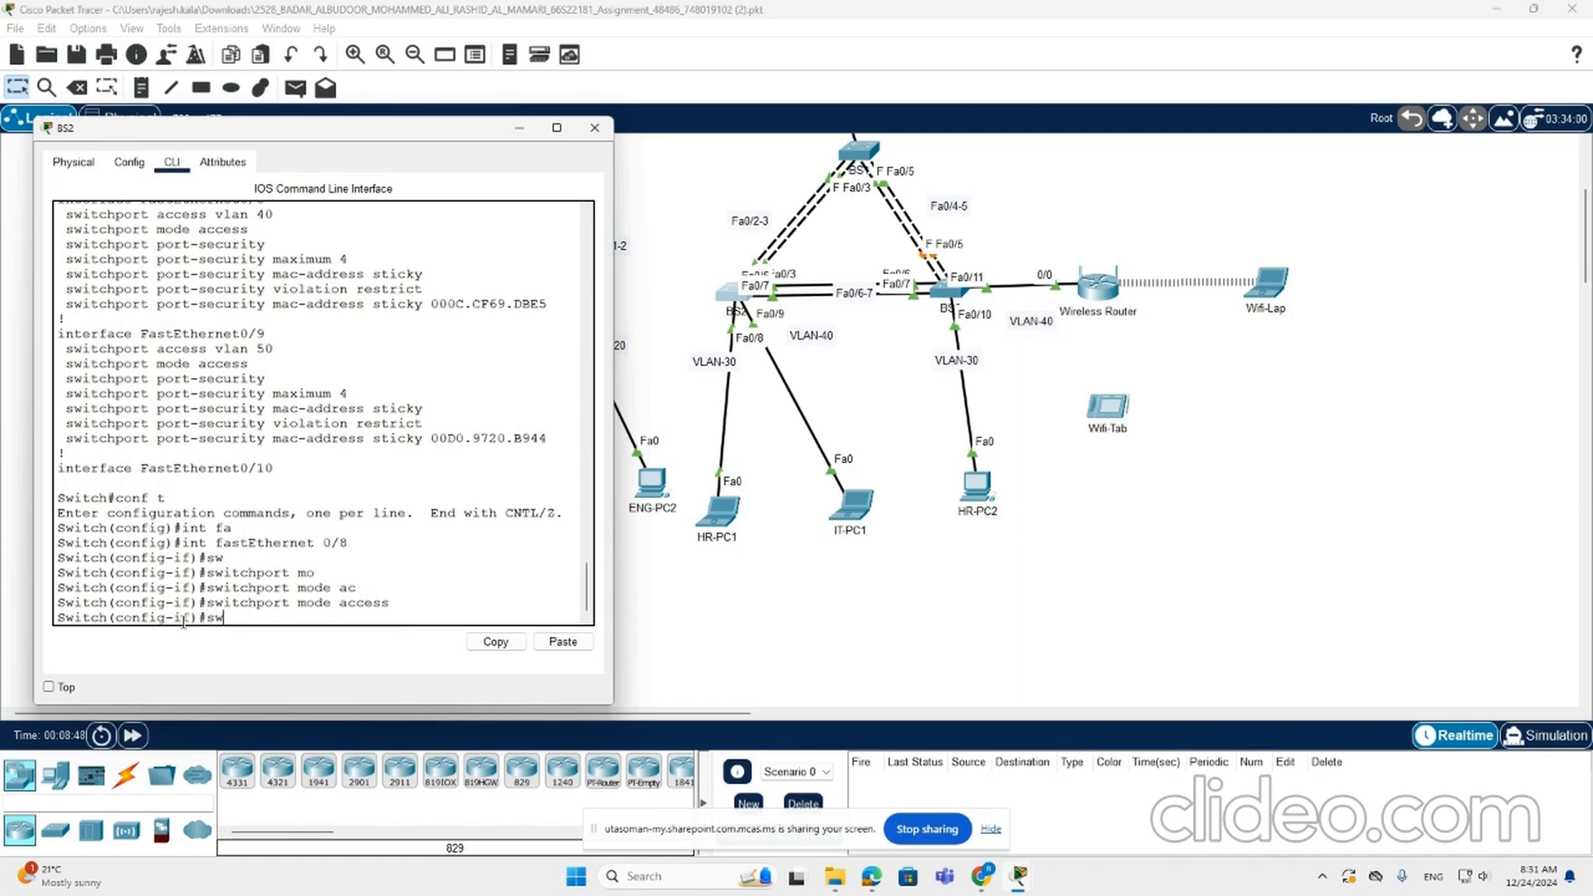
pyautogui.press('Tab')
pyautogui.write('p')
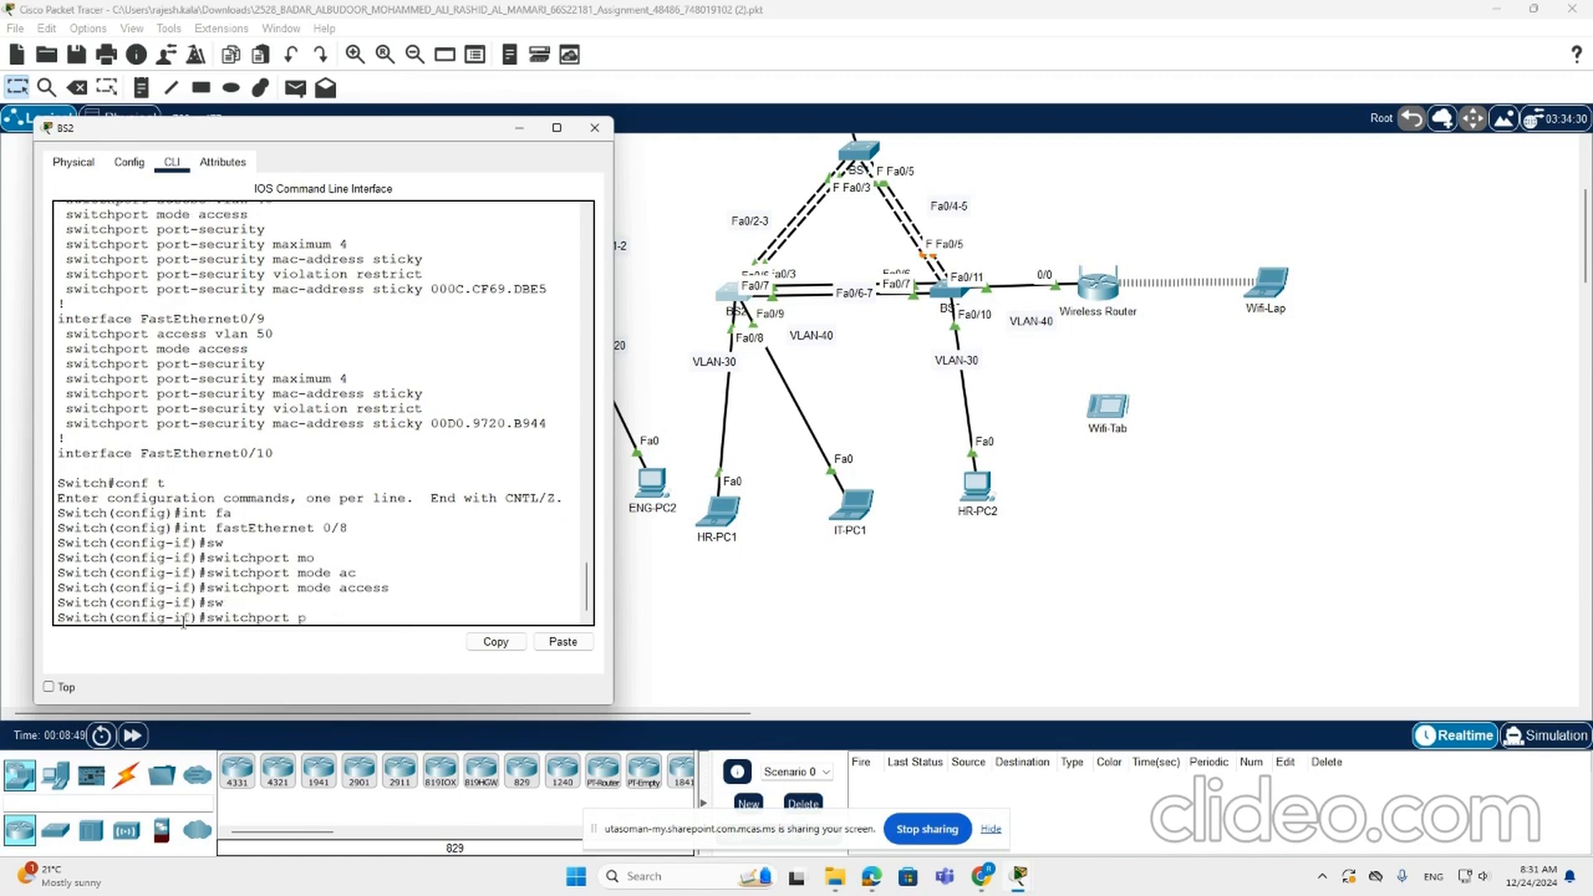
pyautogui.write('o')
pyautogui.press('Tab')
pyautogui.press('Return')
# Step: List the port-security options on BS2's FastEthernet 0/8 and limit secure addresses with switchport port-security max 1
pyautogui.write('sw')
pyautogui.press('Tab')
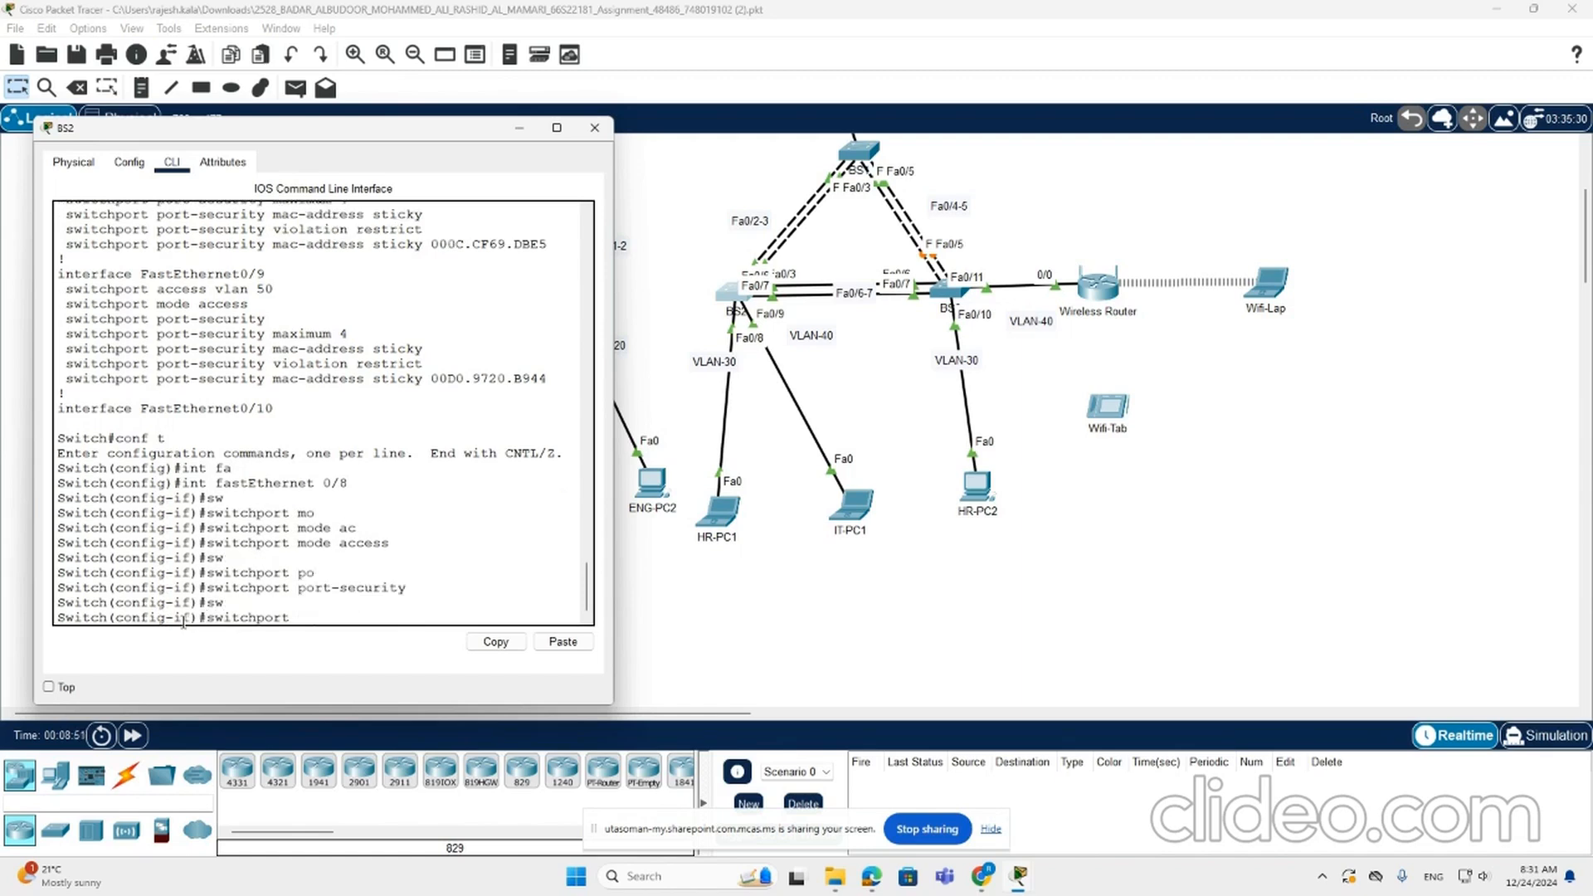
pyautogui.write('po')
pyautogui.press('Tab')
pyautogui.write('m')
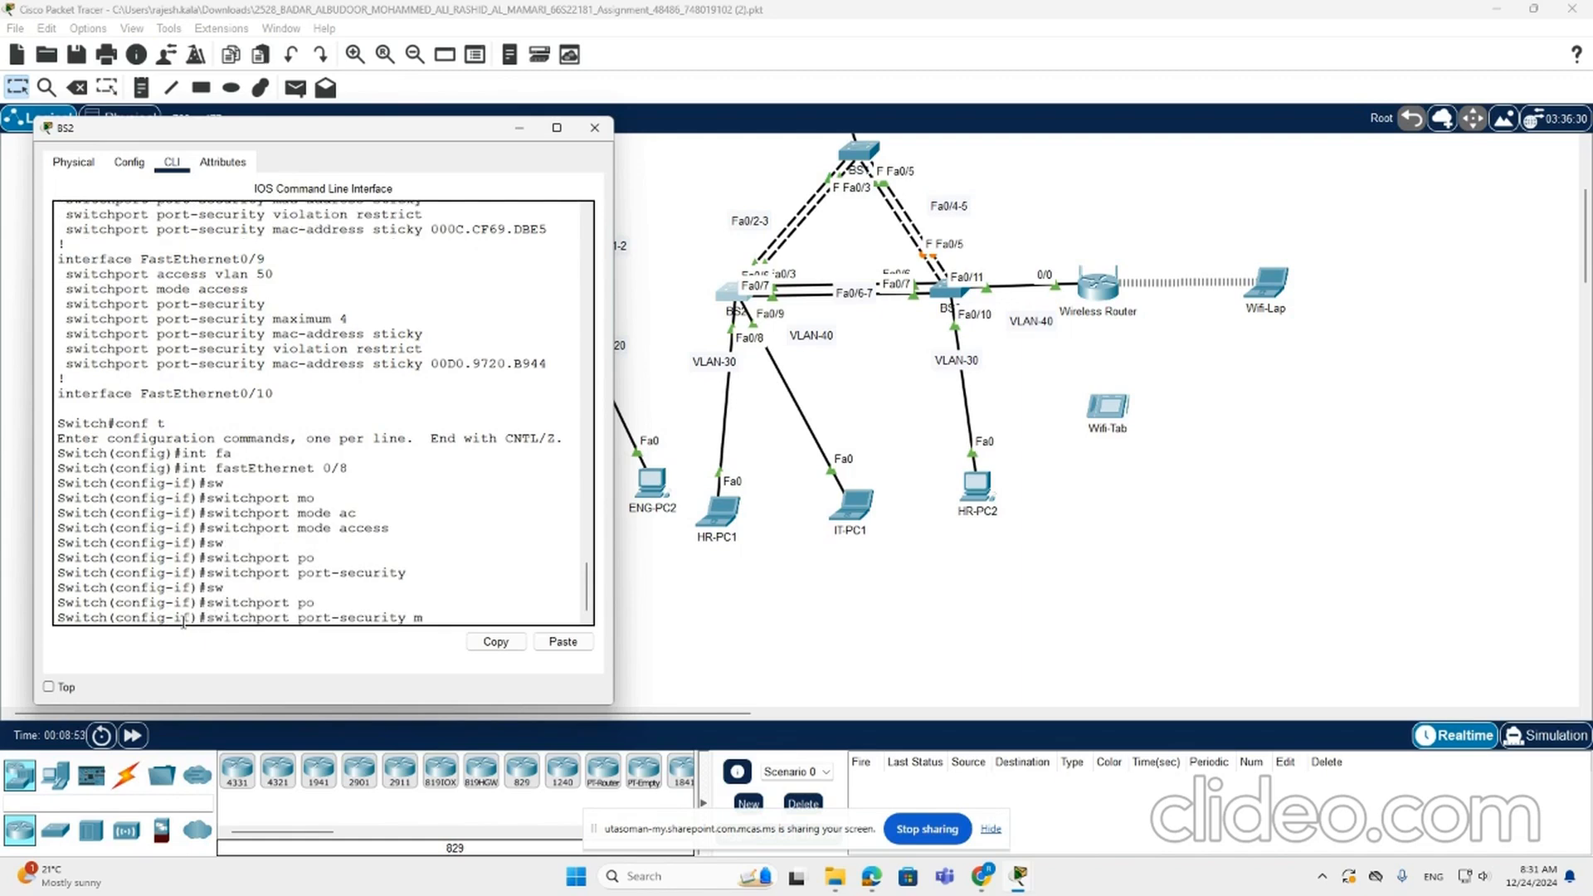
pyautogui.press('BackSpace')
pyautogui.write('?')
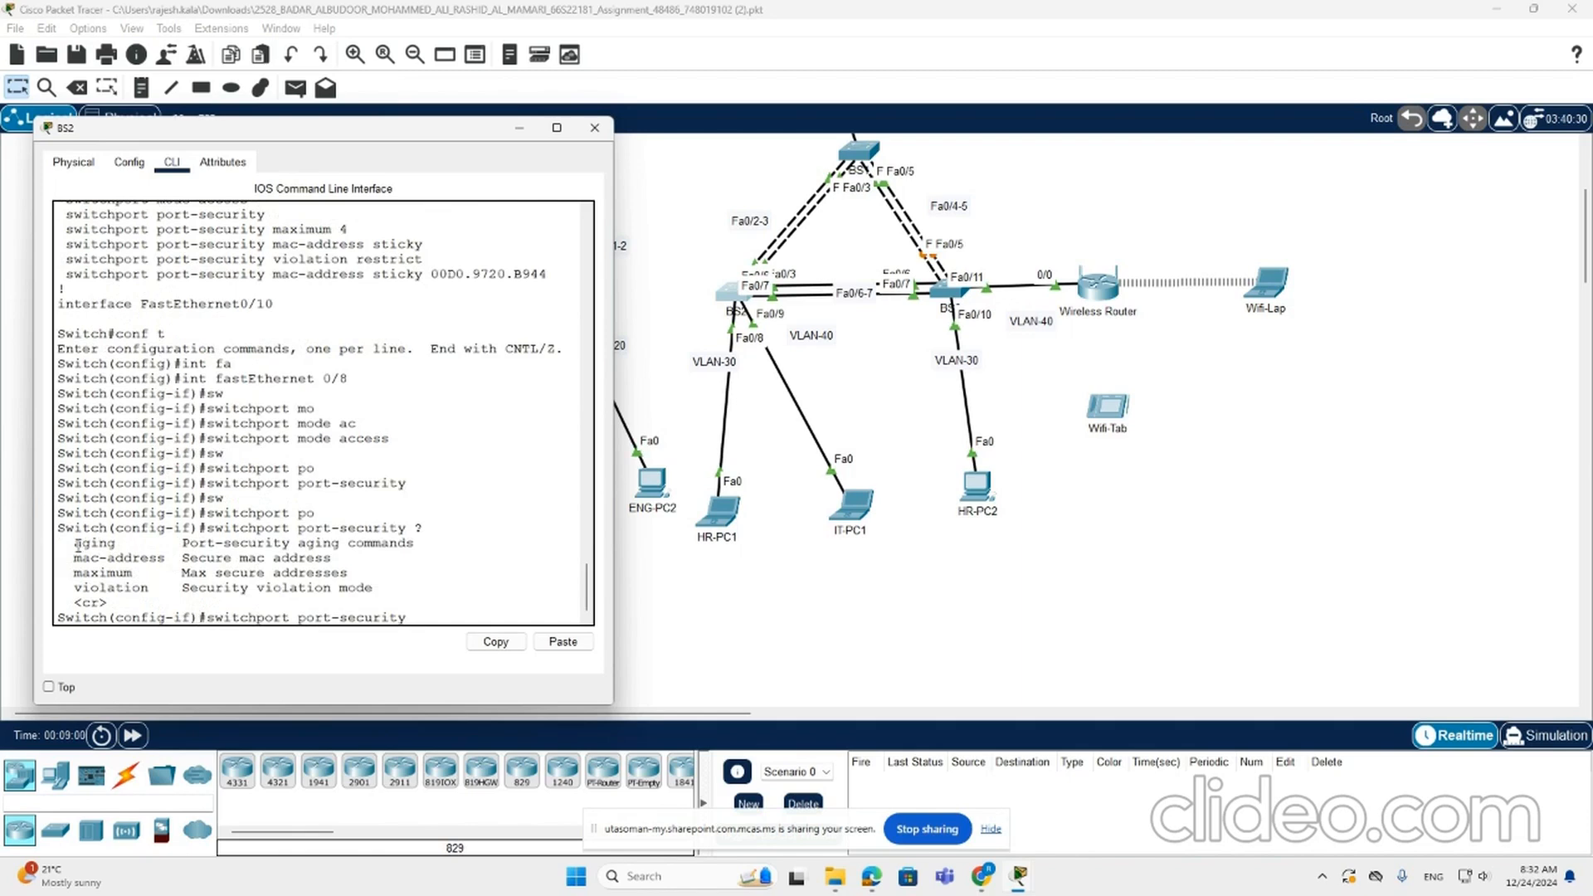
pyautogui.moveTo(74, 542); pyautogui.dragTo(138, 554)
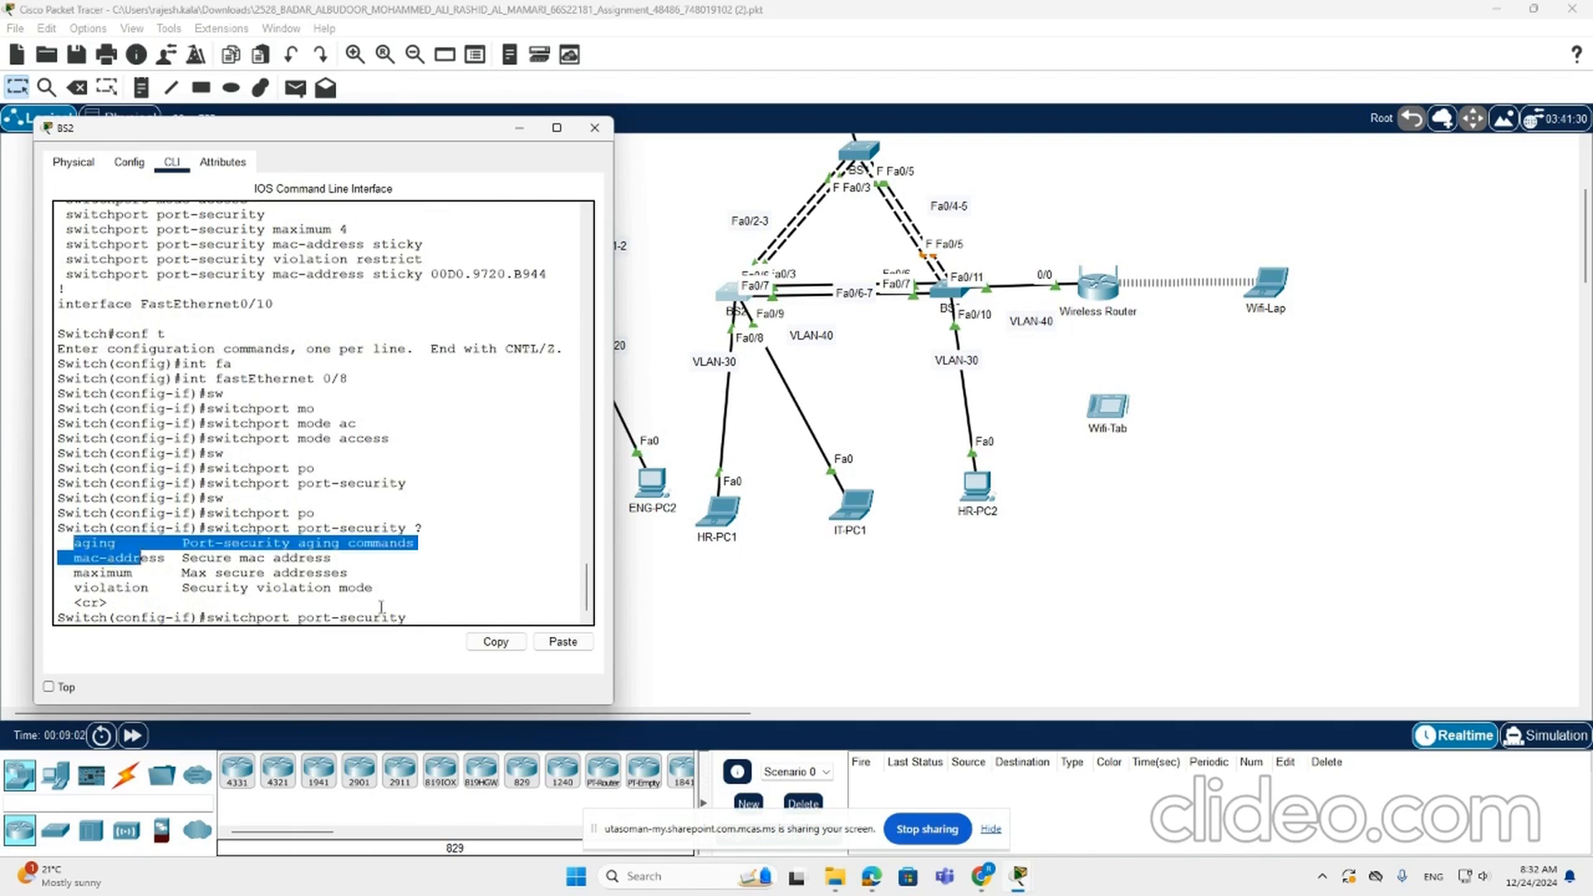
pyautogui.click(417, 614)
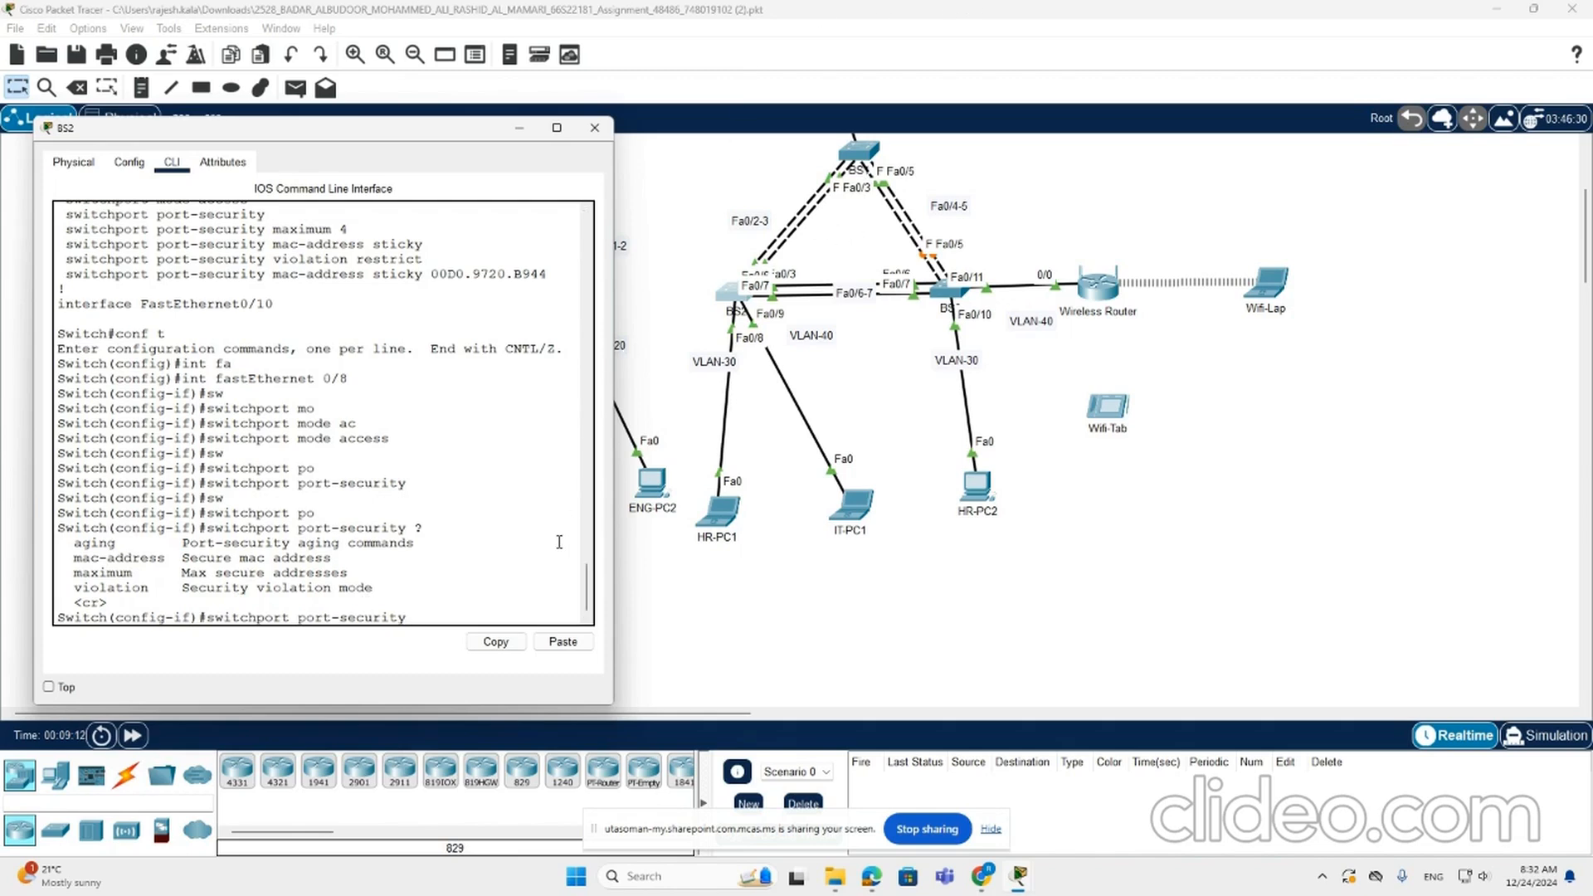
pyautogui.write('max 1')
pyautogui.press('Return')
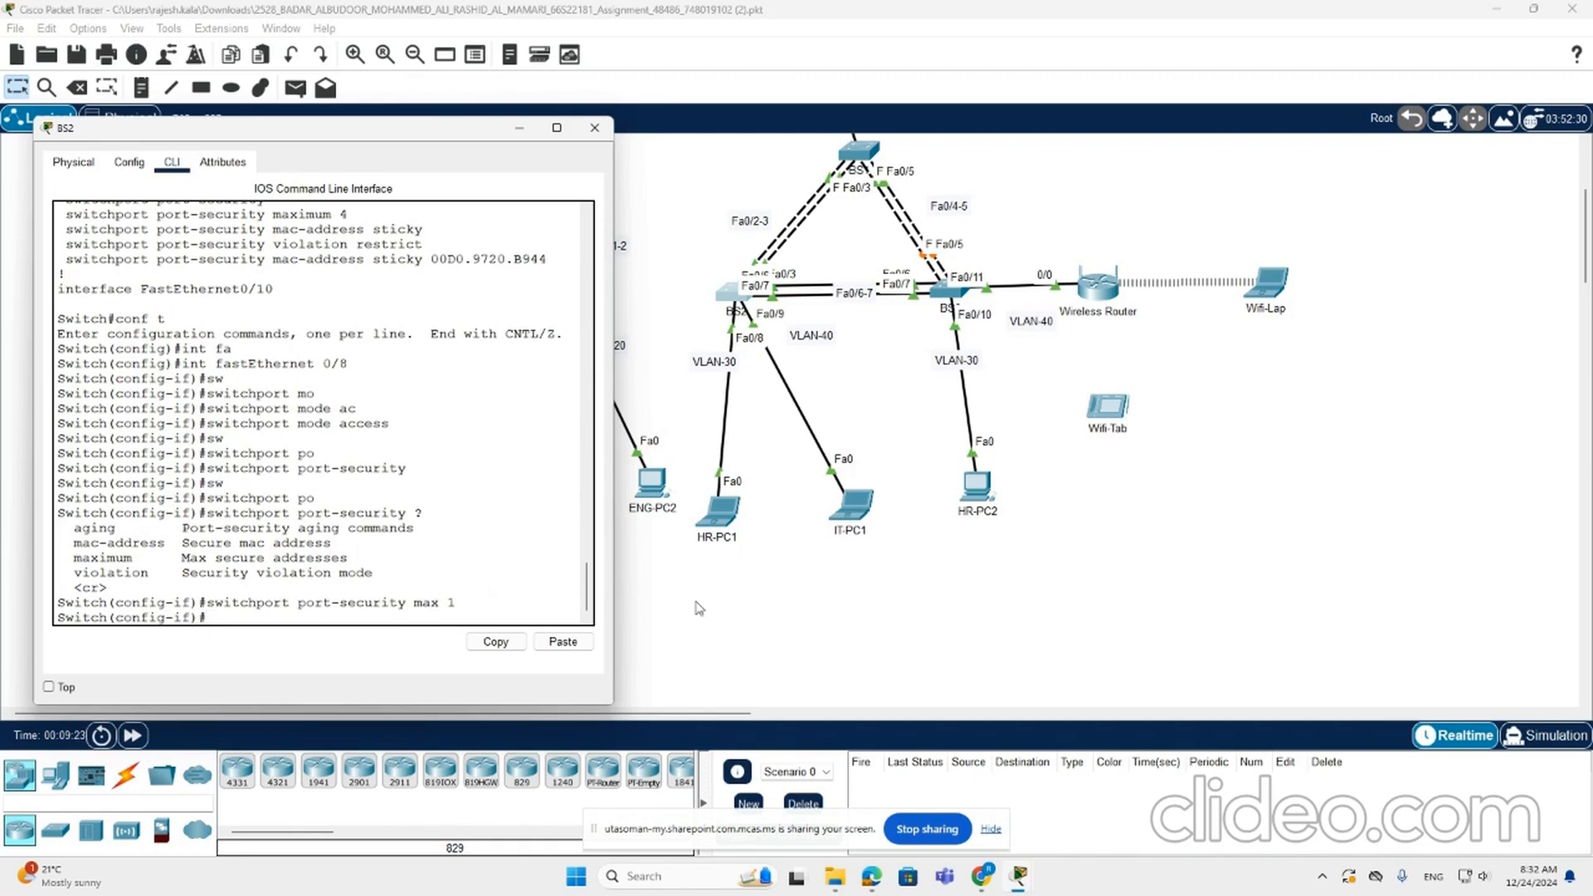
# Step: Enable sticky MAC learning on BS2's FastEthernet 0/8 with switchport port-security mac-address sticky
pyautogui.write('sw')
pyautogui.press('Tab')
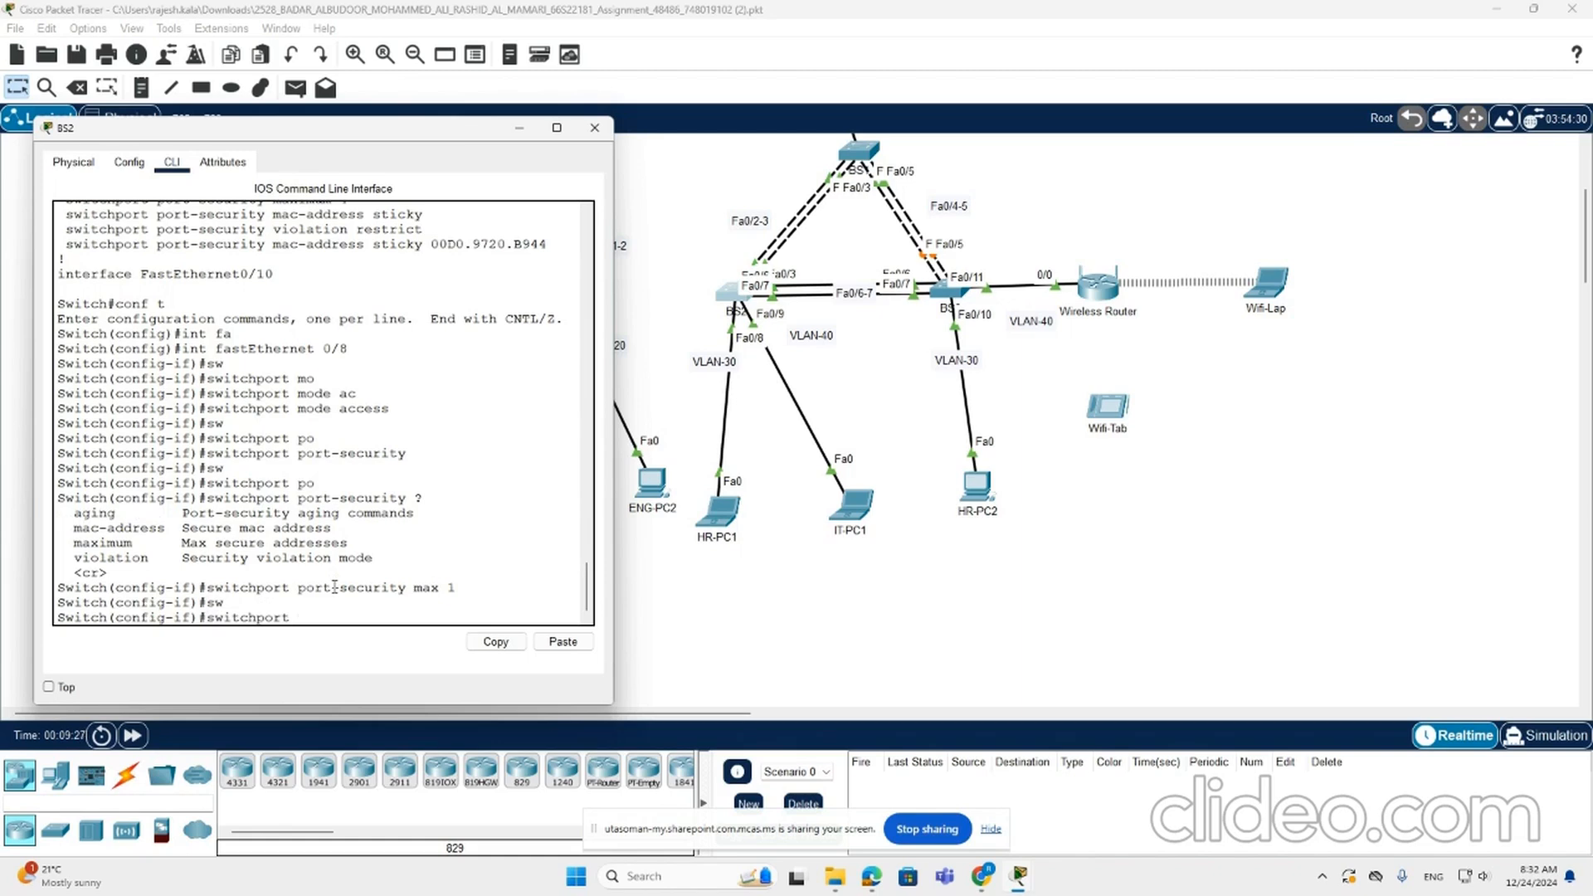
pyautogui.write('po')
pyautogui.press('Tab')
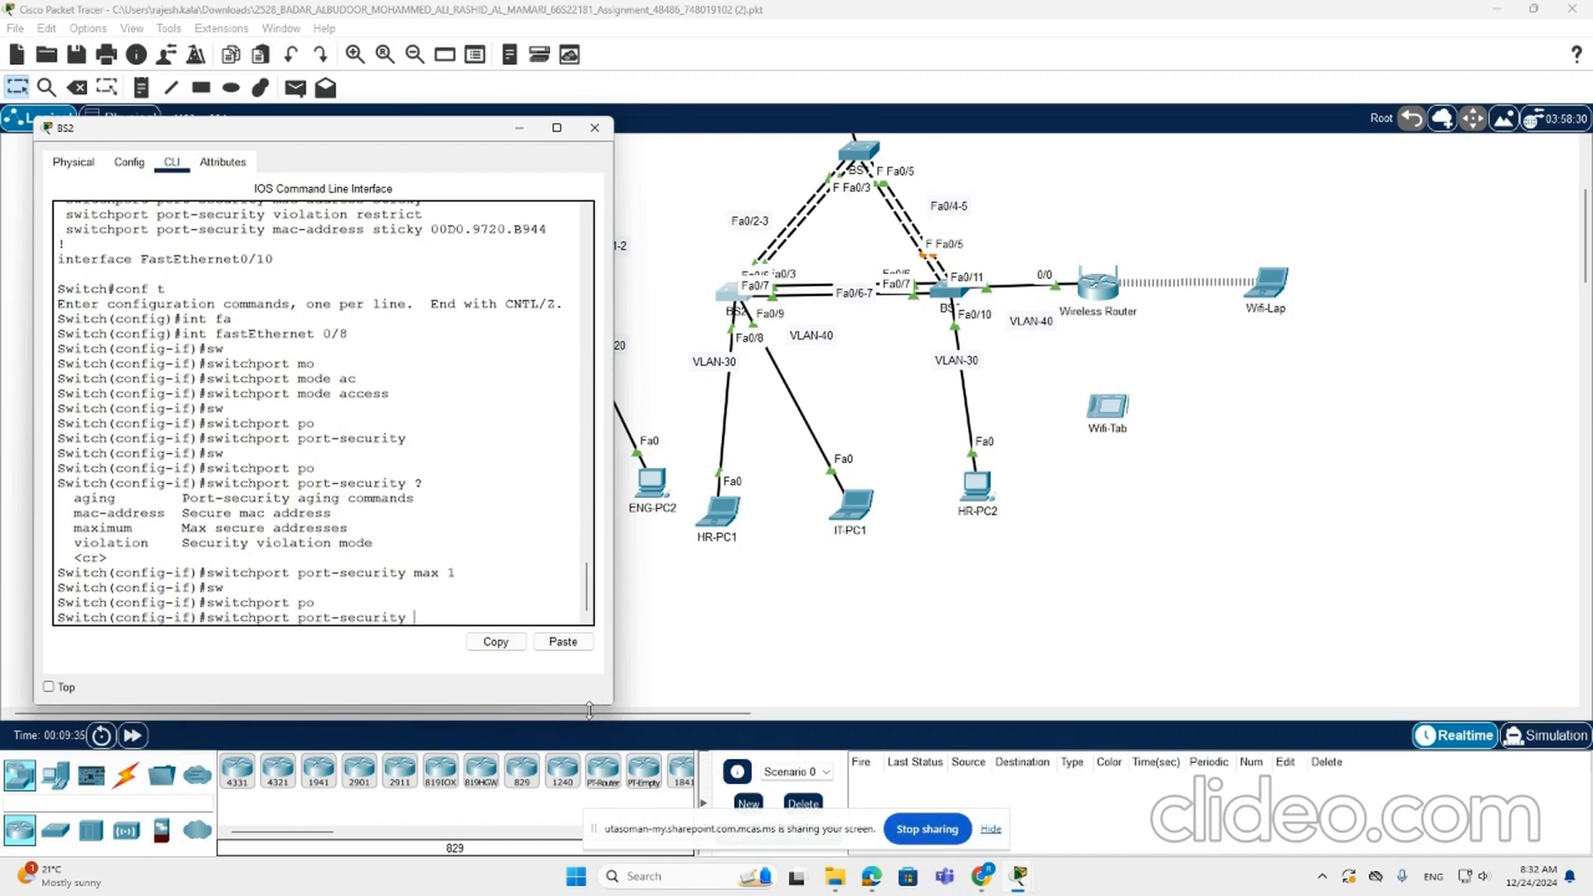
pyautogui.write('mac')
pyautogui.press('Tab')
pyautogui.write('sti')
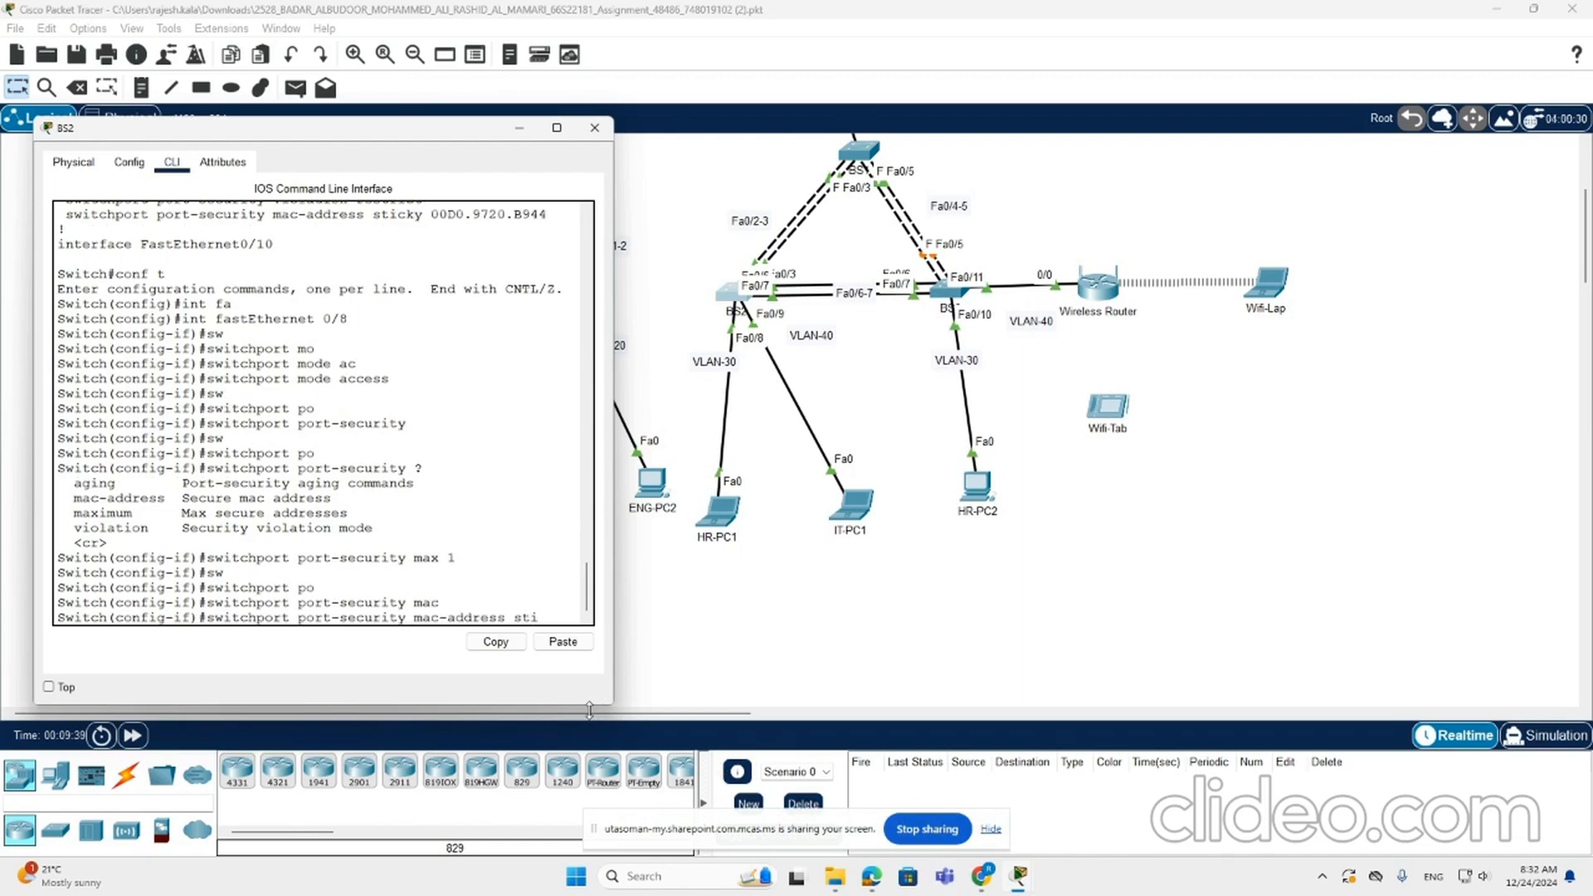
pyautogui.press('Tab')
pyautogui.press('Return')
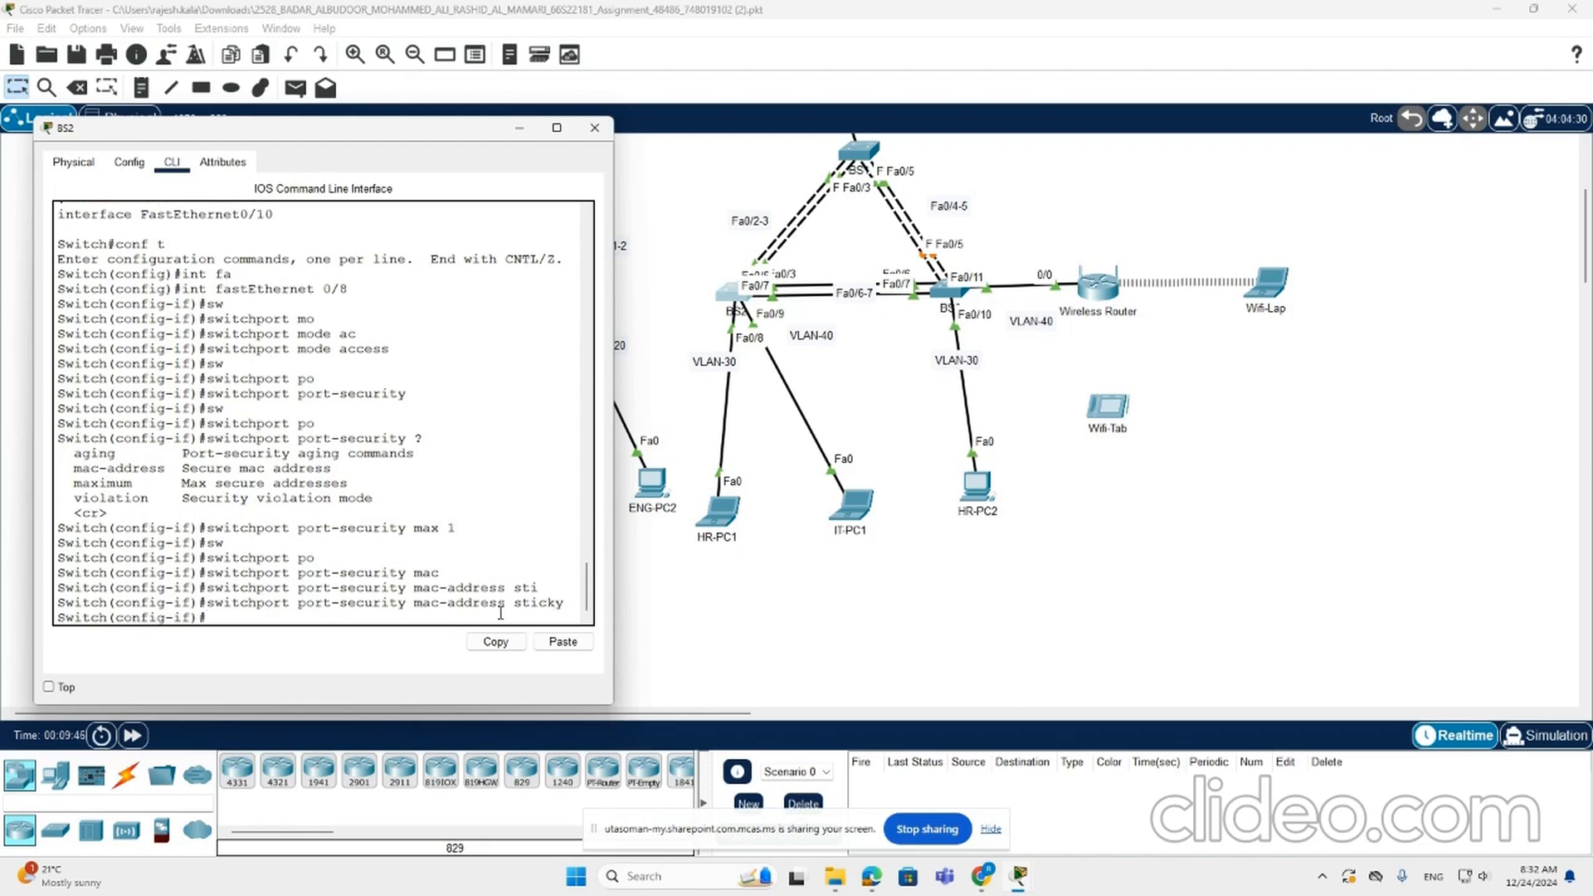
# Step: Start the switchport port-security violation command for FastEthernet 0/8, list its available modes, and highlight the shutdown option
pyautogui.press('Tab')
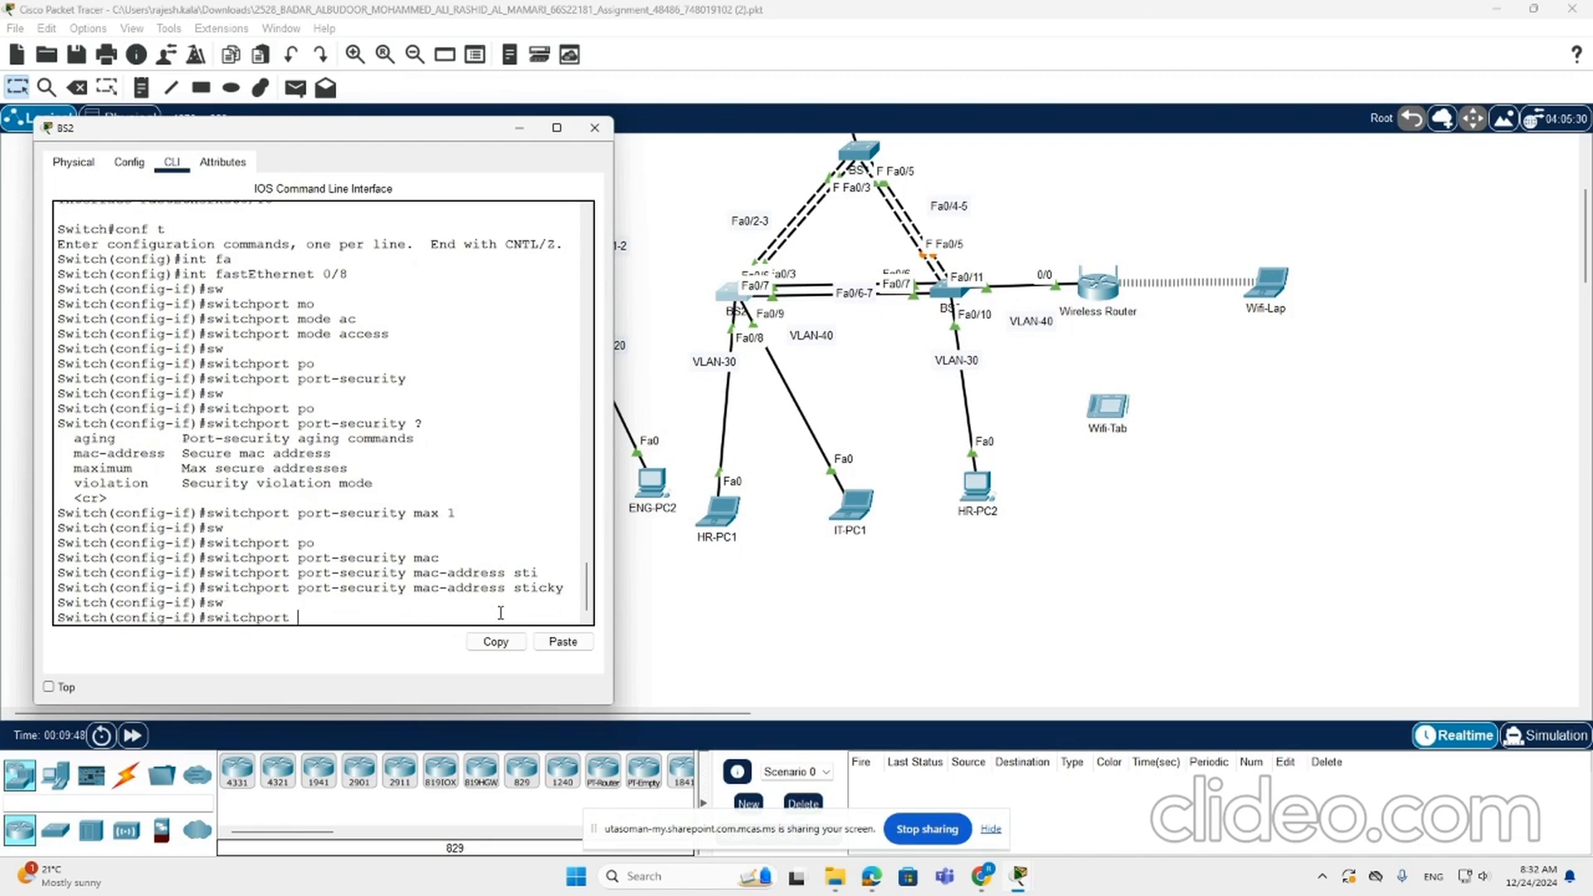
pyautogui.write('po')
pyautogui.press('Tab')
pyautogui.write('v')
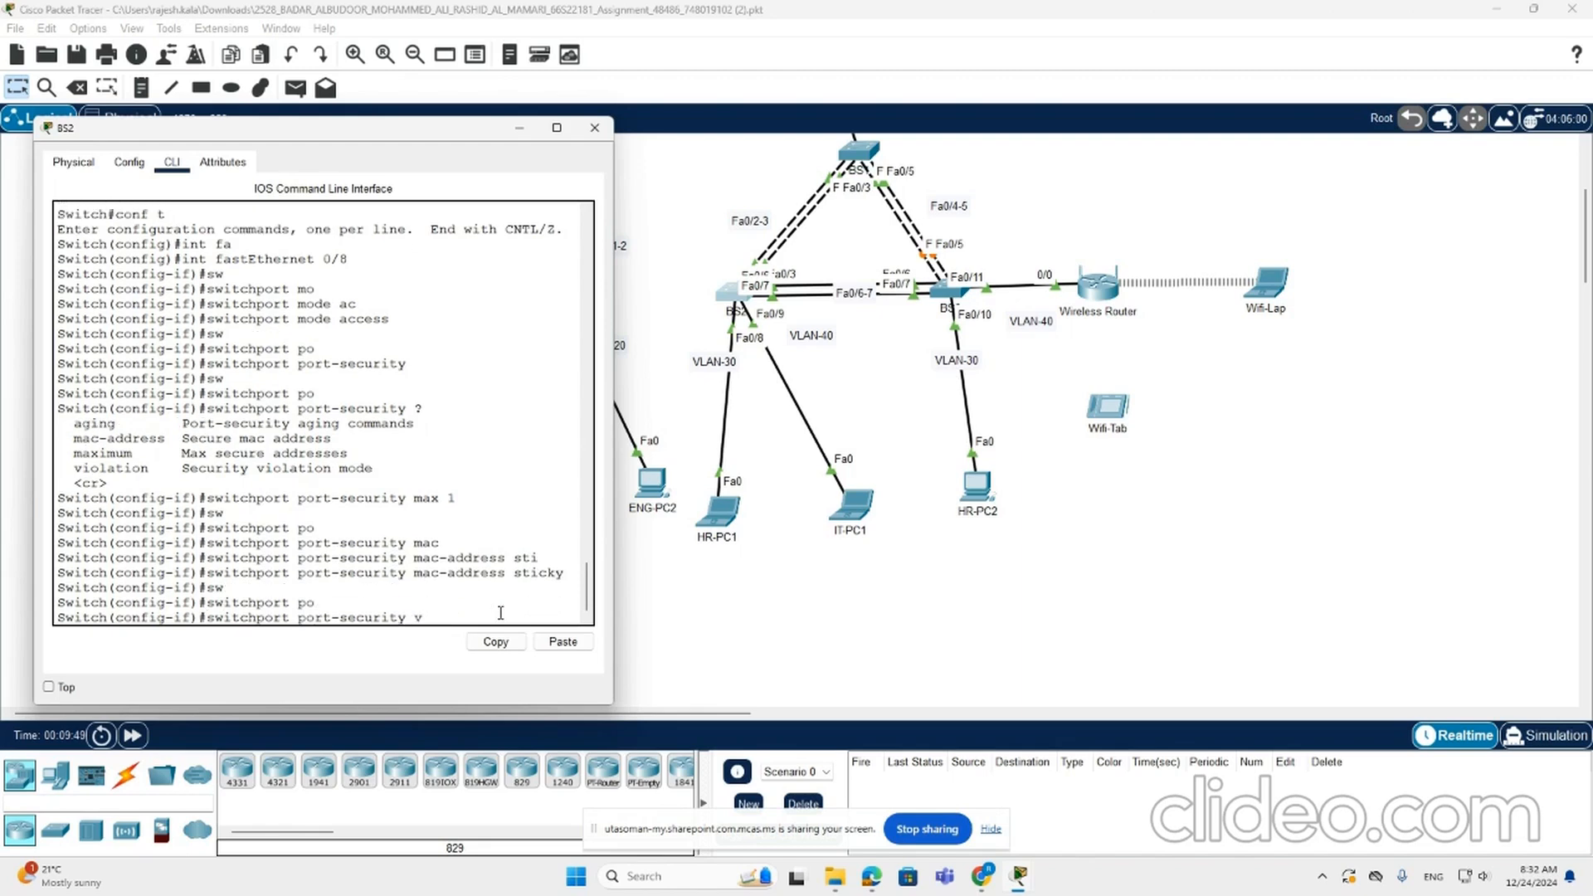
pyautogui.write('i')
pyautogui.press('Tab')
pyautogui.write('?')
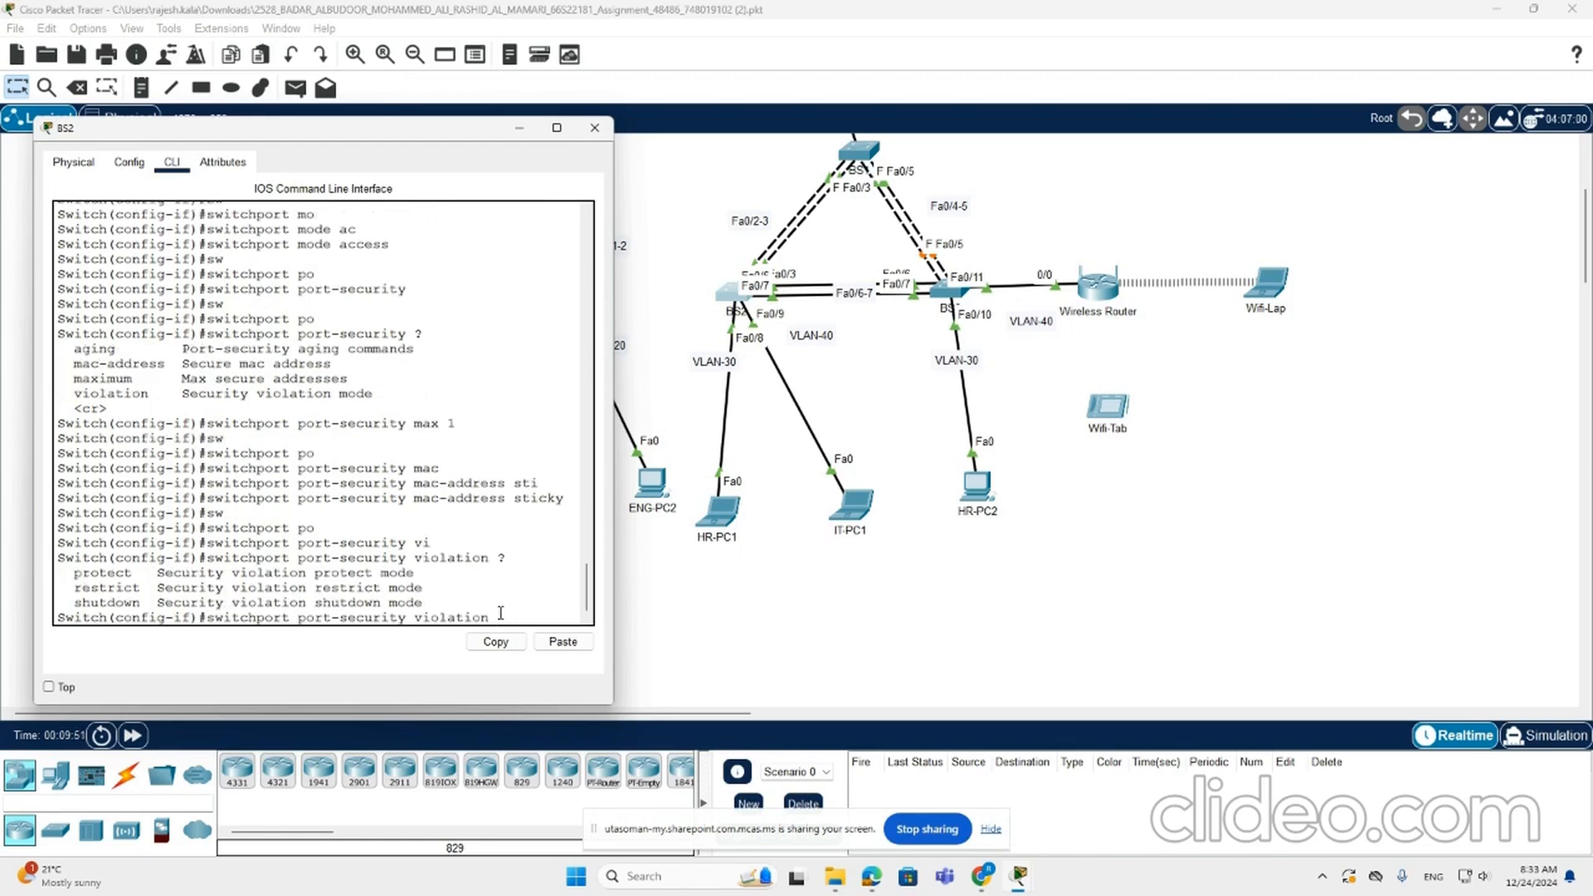
pyautogui.press('Return')
pyautogui.press('Up')
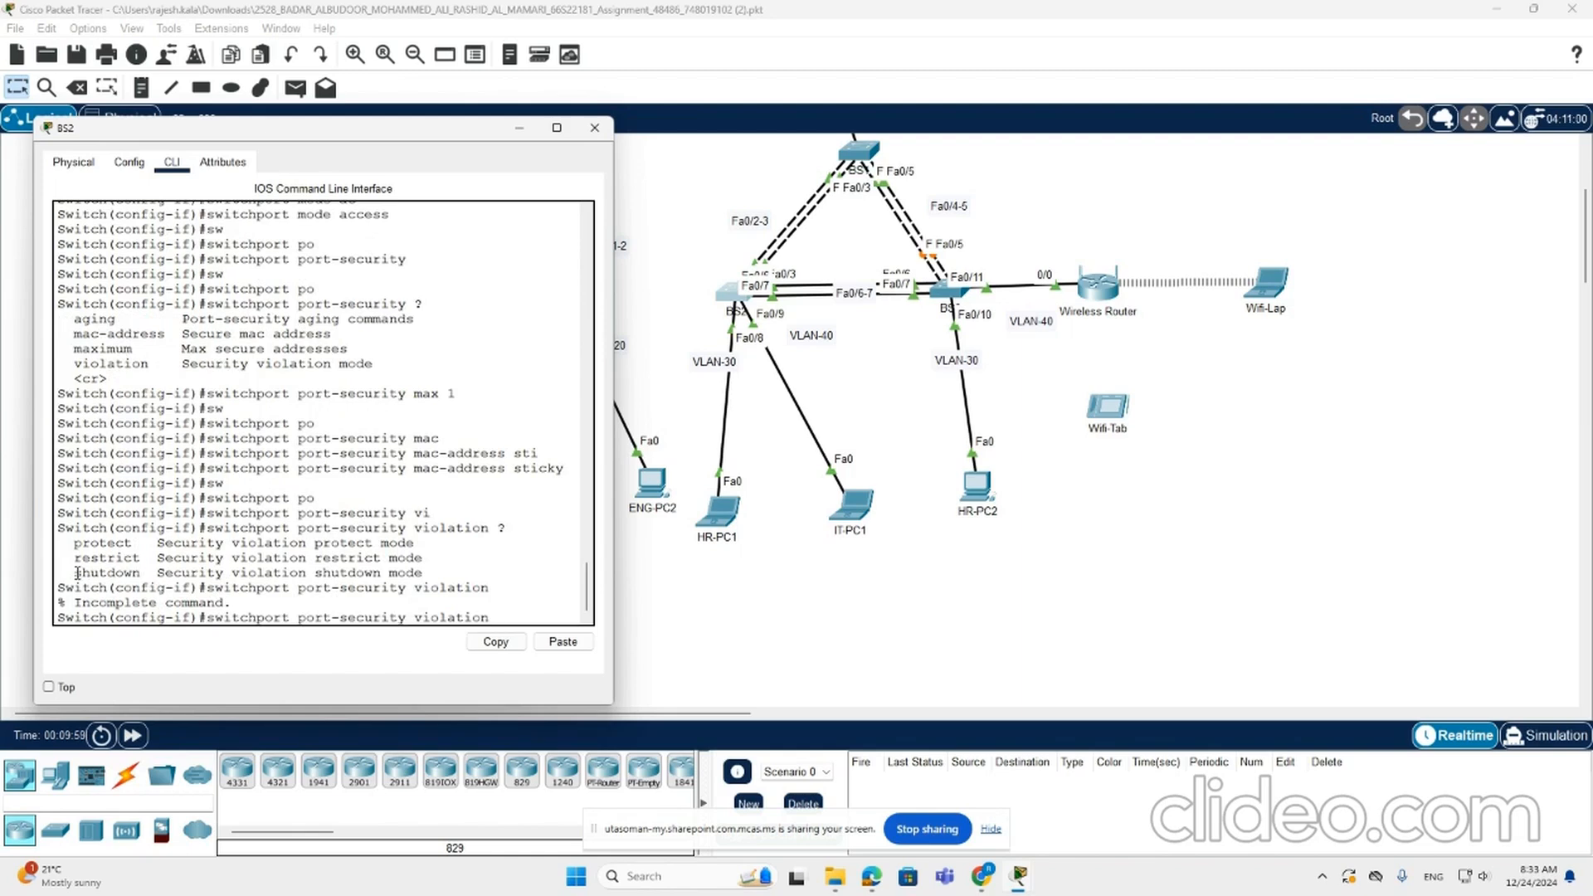
pyautogui.moveTo(77, 573); pyautogui.dragTo(143, 574)
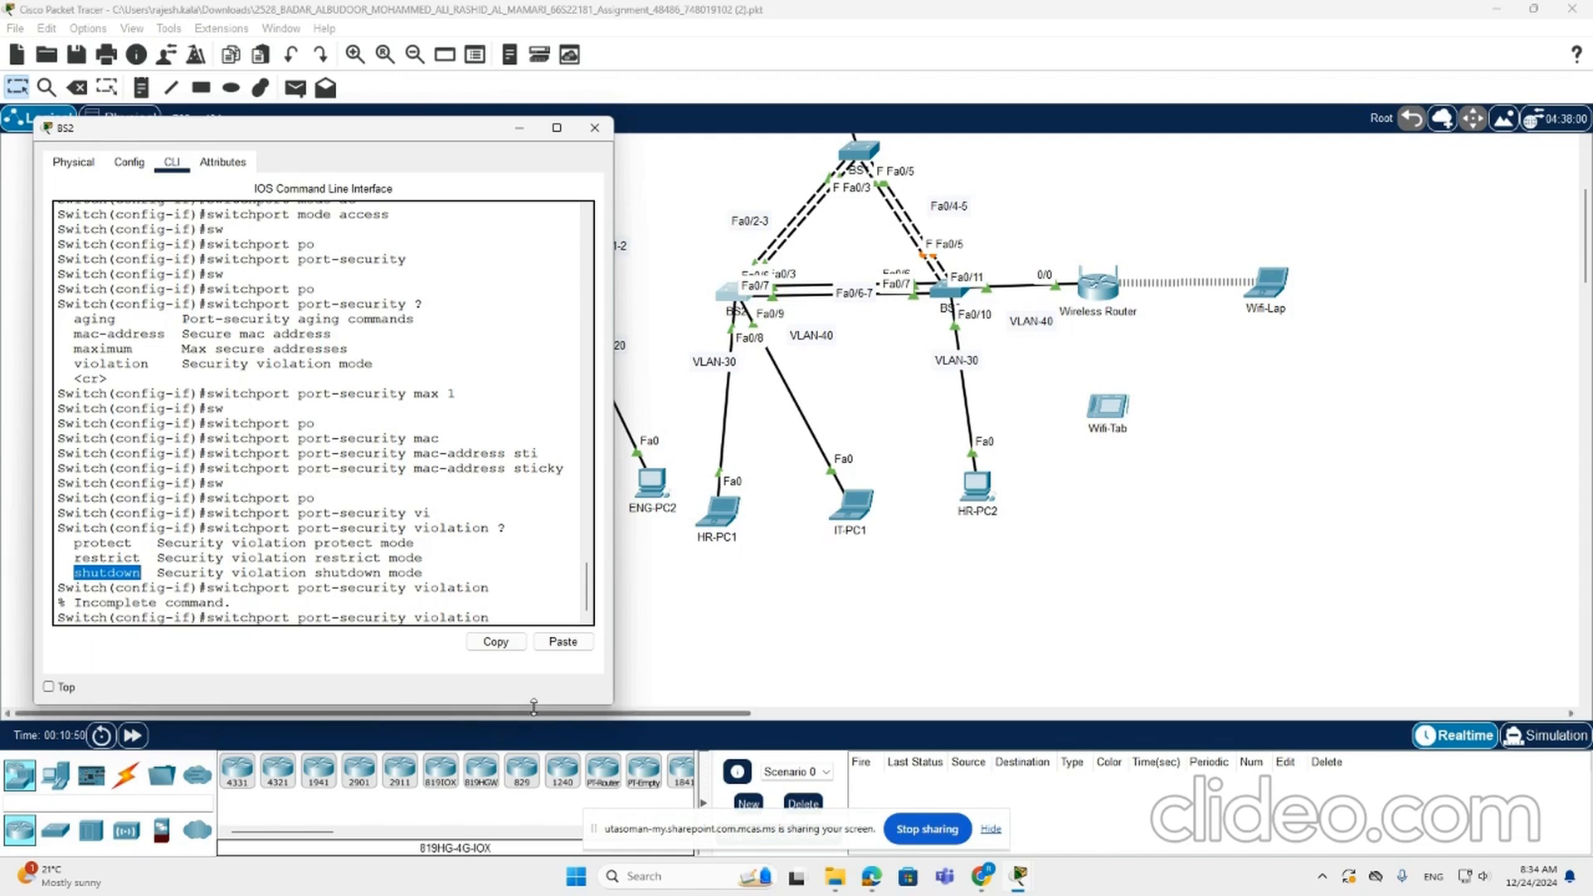
# Step: Set the port-security violation mode of FastEthernet 0/8 to restrict, save BS2's configuration with do wr, and return to the topology
pyautogui.click(508, 622)
pyautogui.write('re')
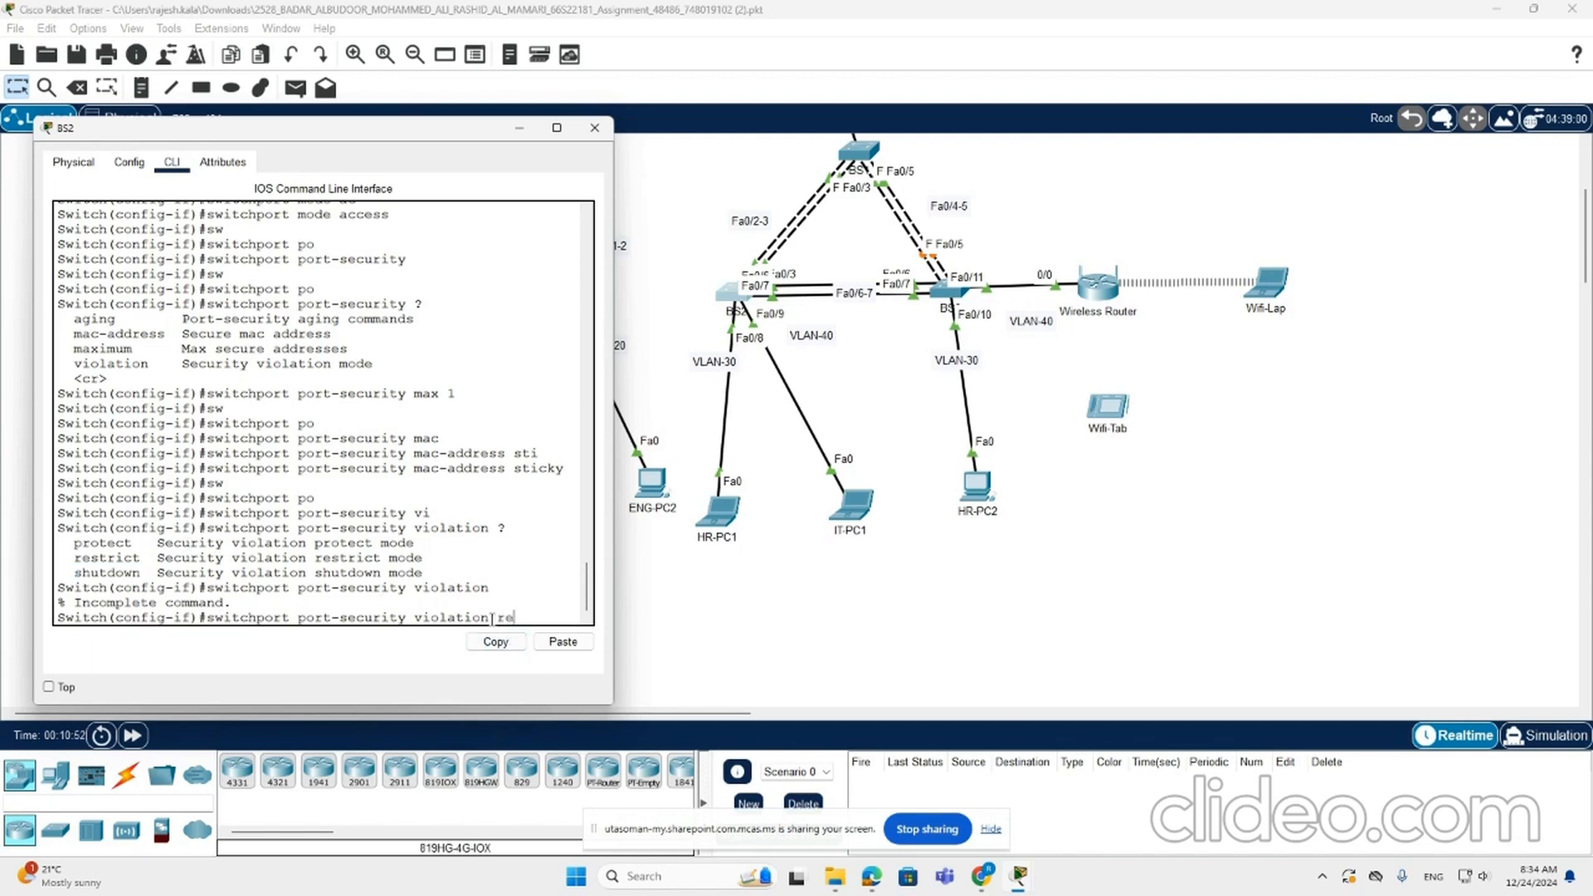
pyautogui.write('s')
pyautogui.press('Tab')
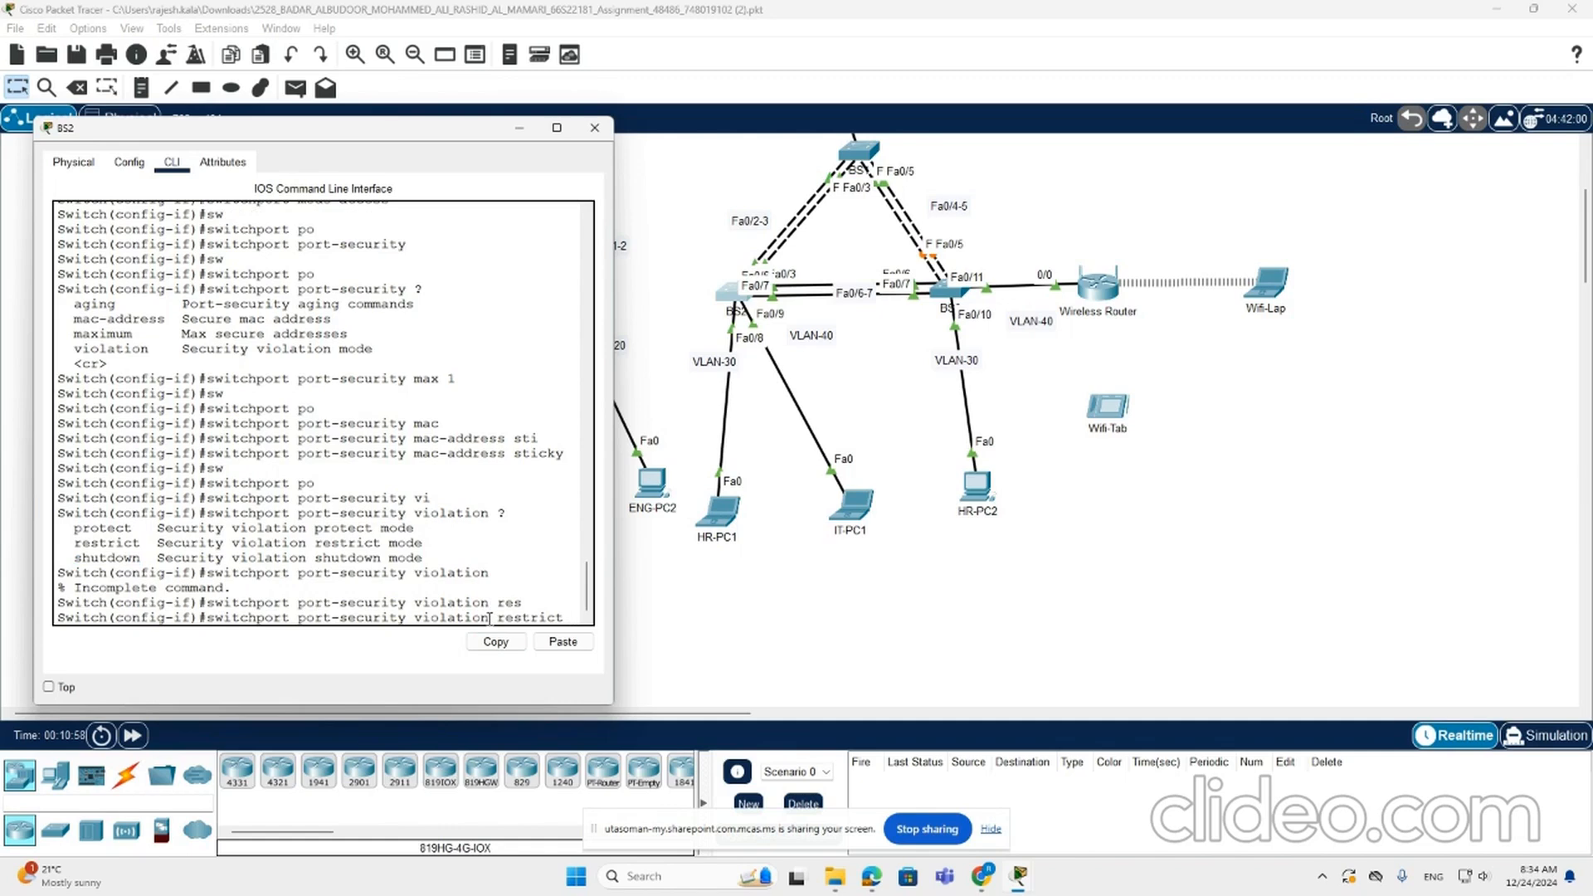
pyautogui.press('Return')
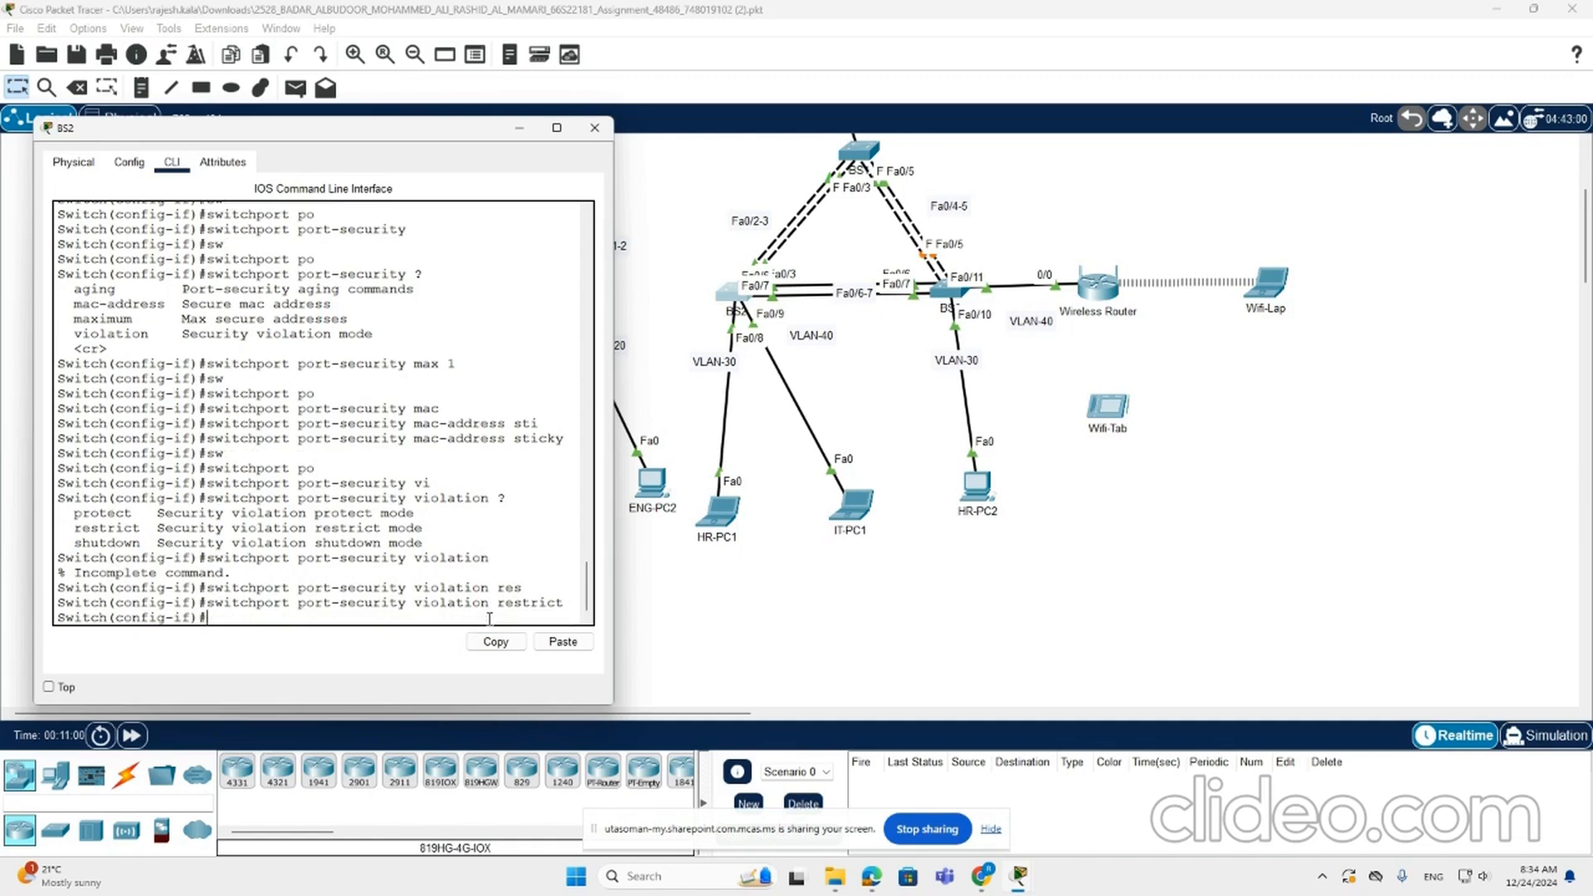
pyautogui.write('do wr')
pyautogui.press('Return')
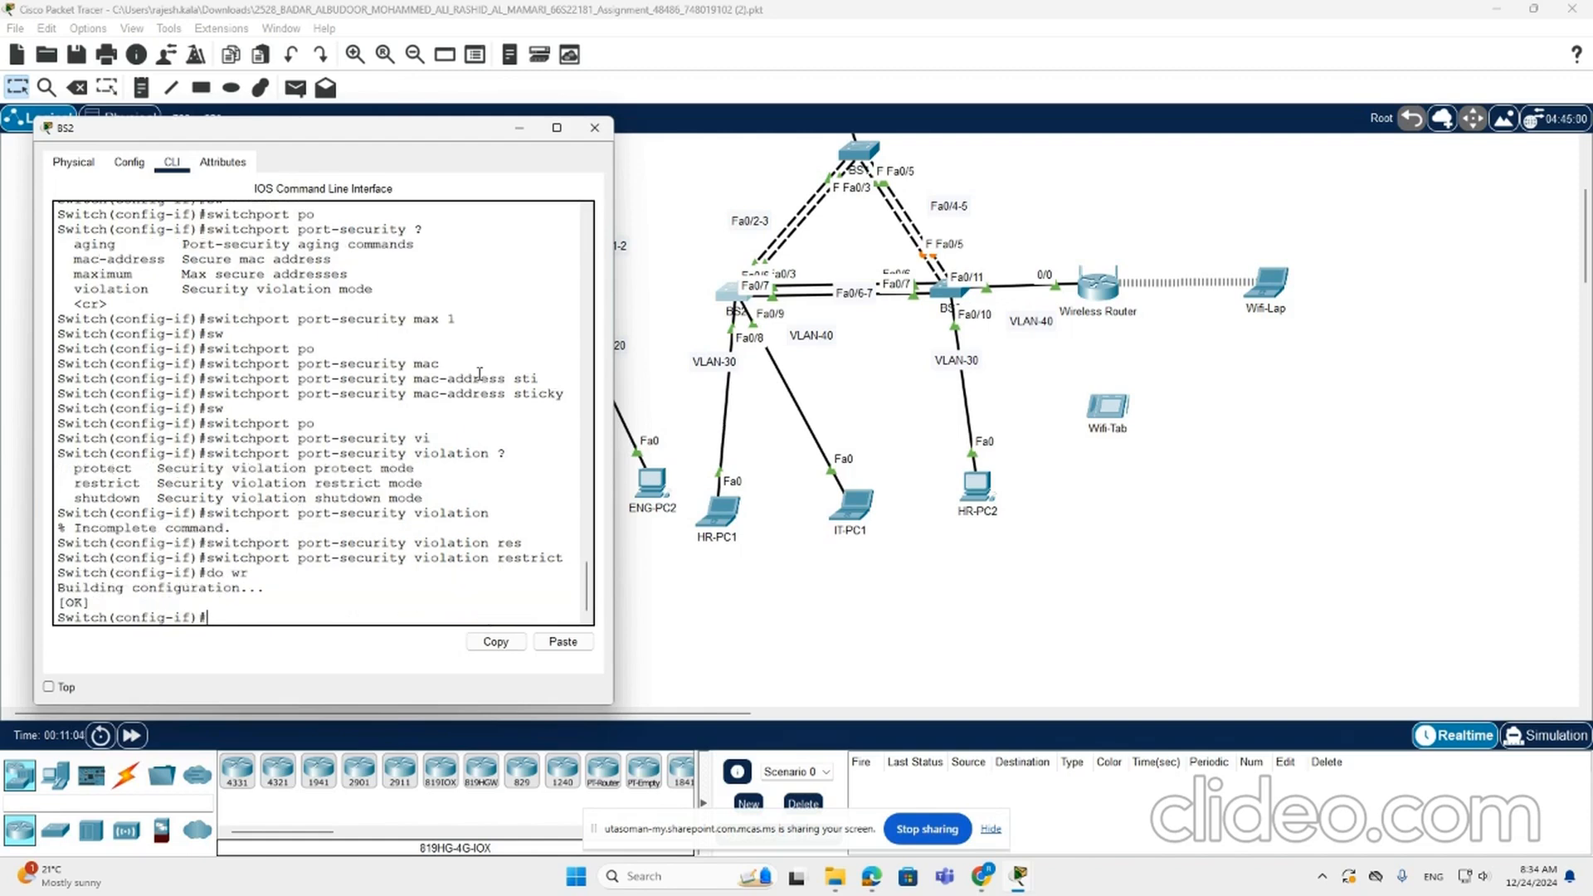
pyautogui.scroll(6, 383, 333)
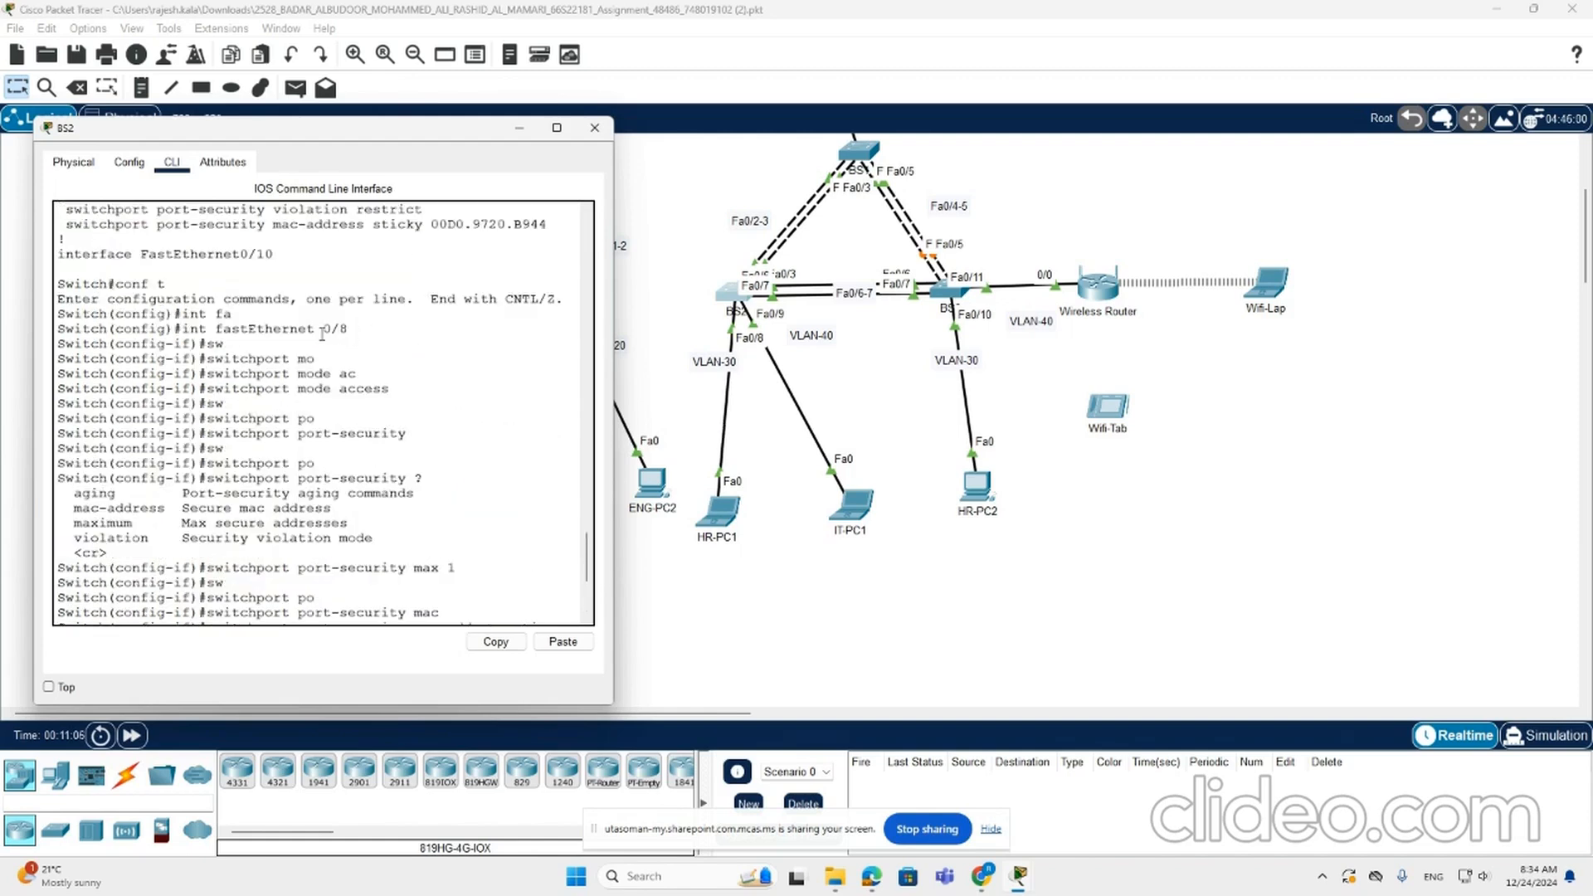
pyautogui.click(809, 388)
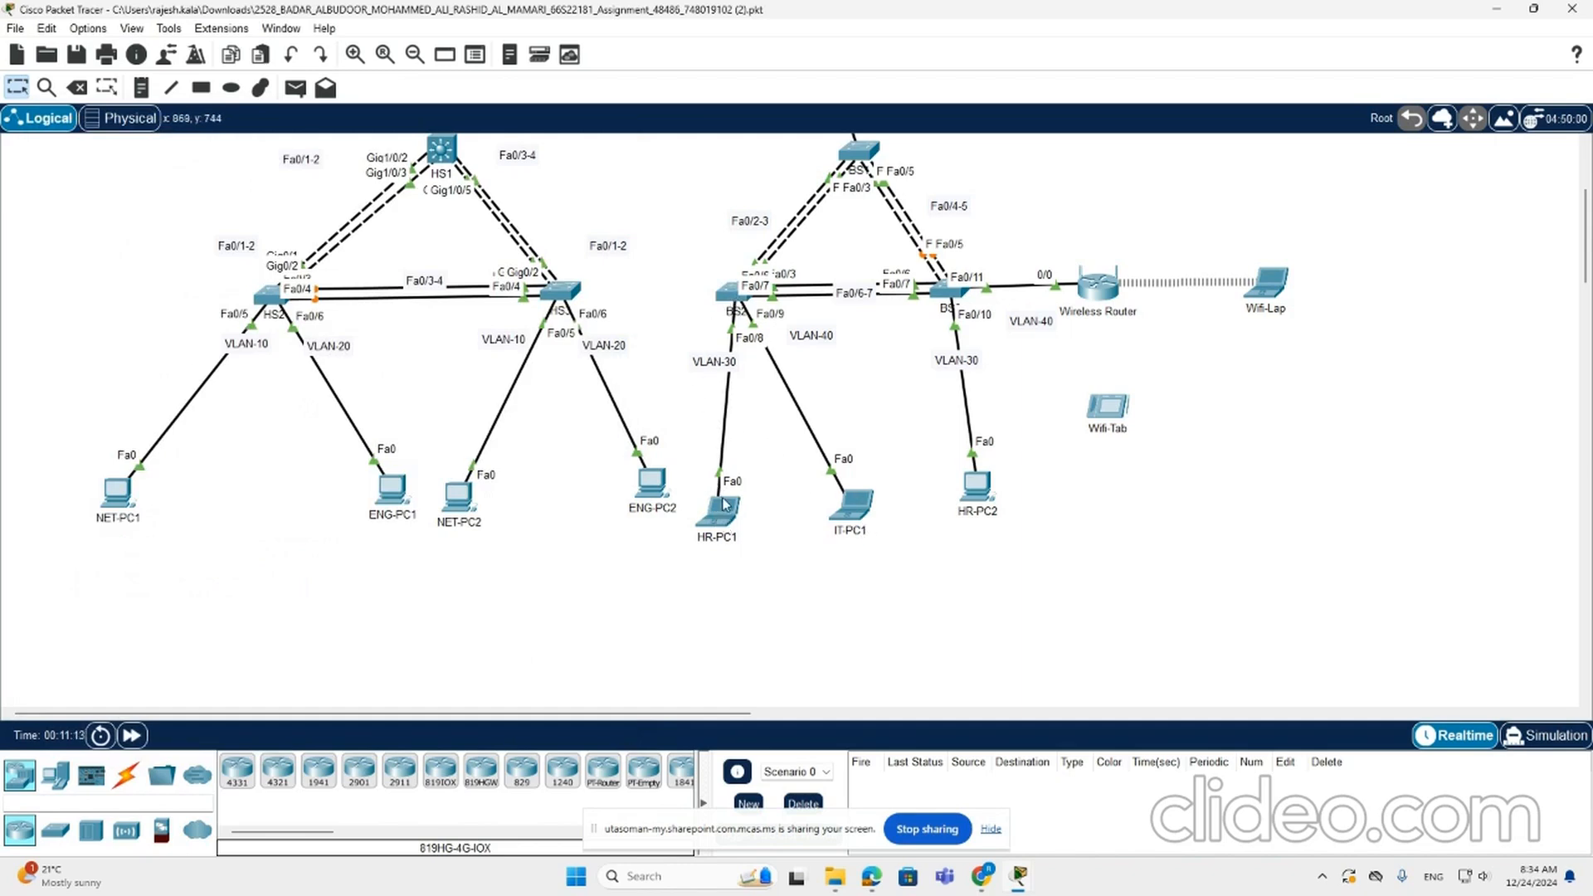
# Step: Request a fresh IPv4 address for IT-PC1 by switching its IP configuration to static and back to DHCP
pyautogui.click(850, 505)
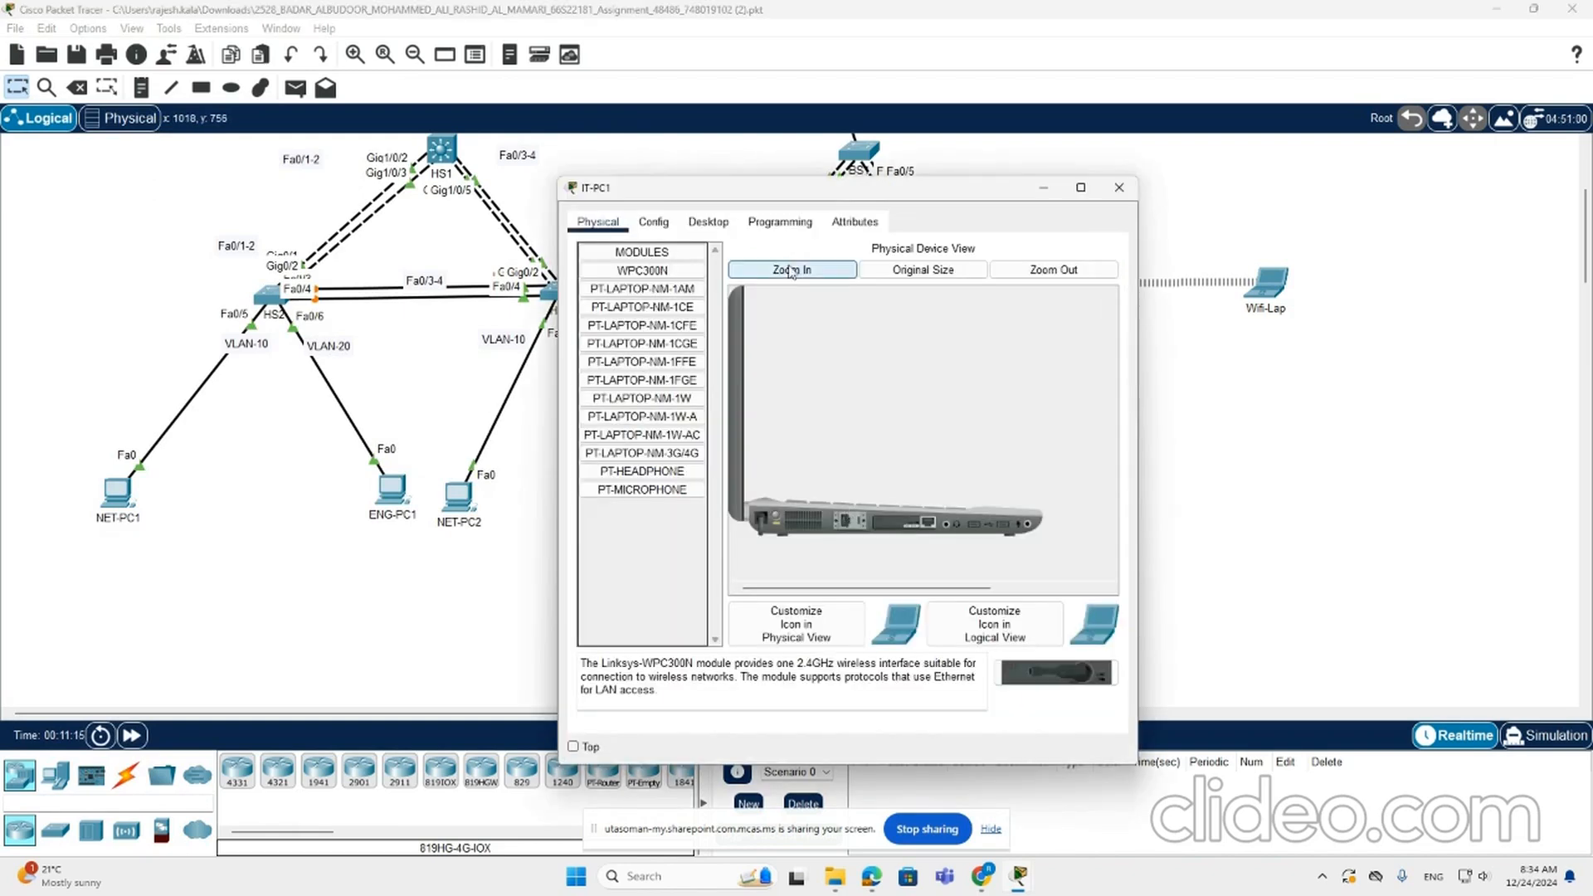
pyautogui.click(708, 222)
pyautogui.click(664, 282)
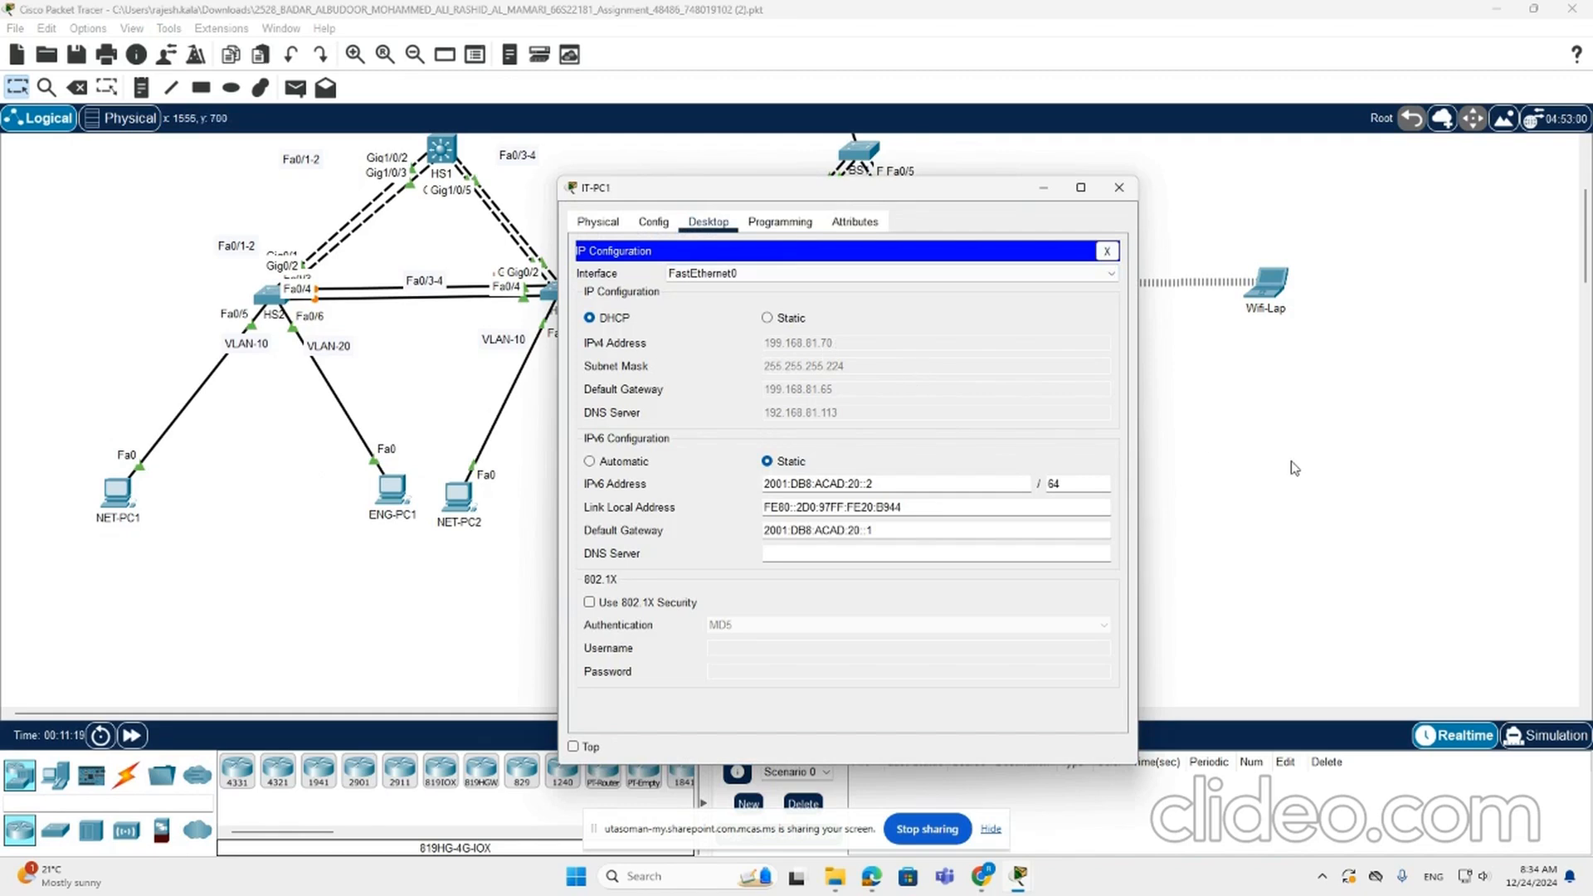
pyautogui.click(769, 317)
pyautogui.click(624, 316)
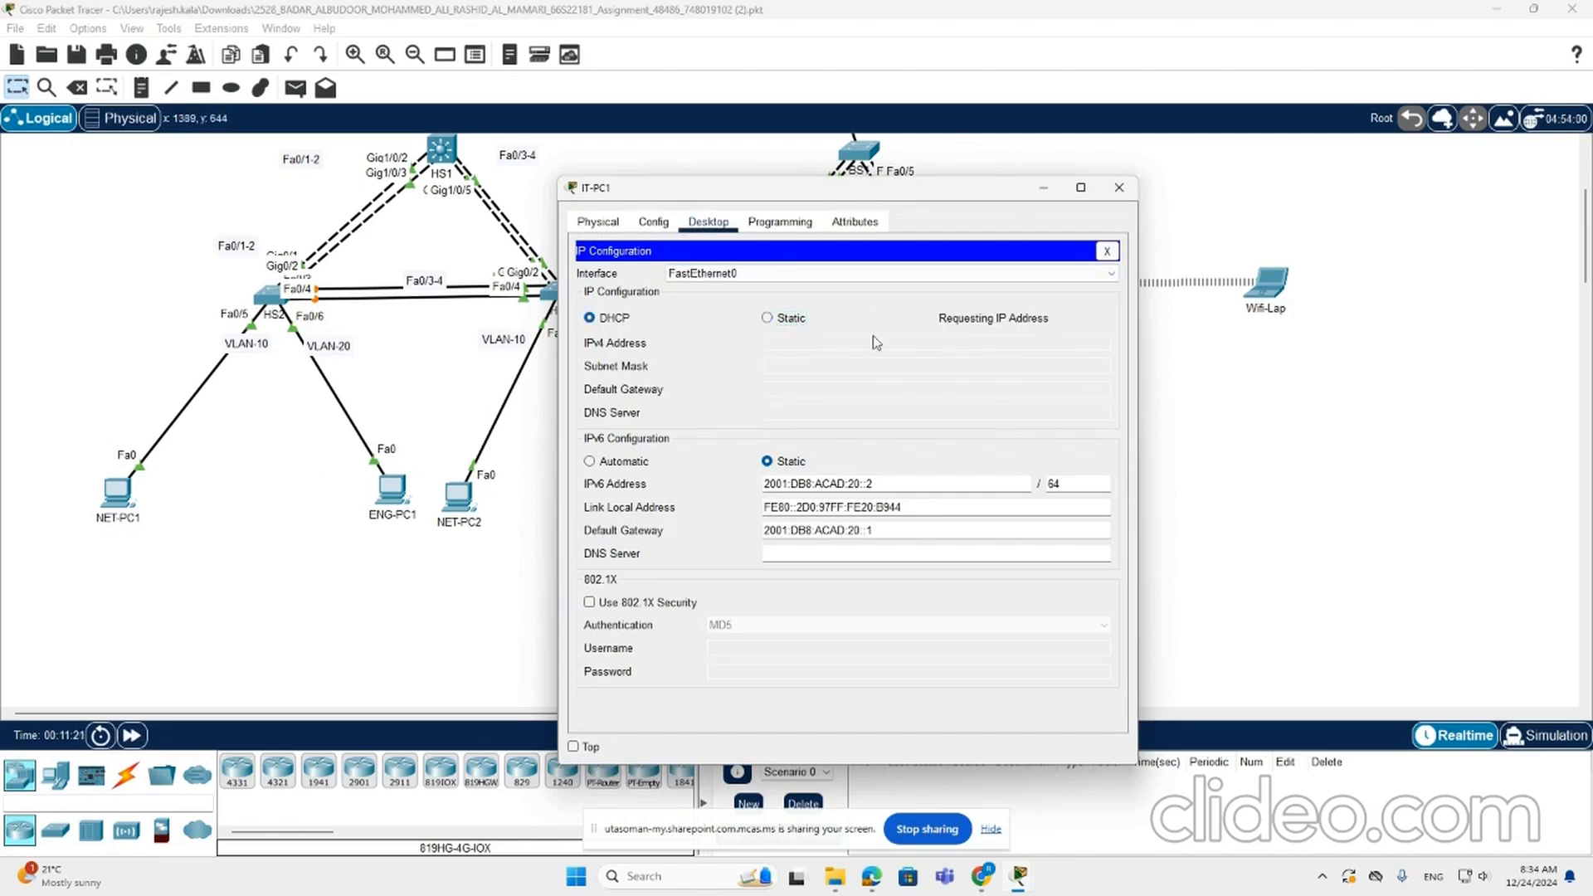
pyautogui.click(1215, 458)
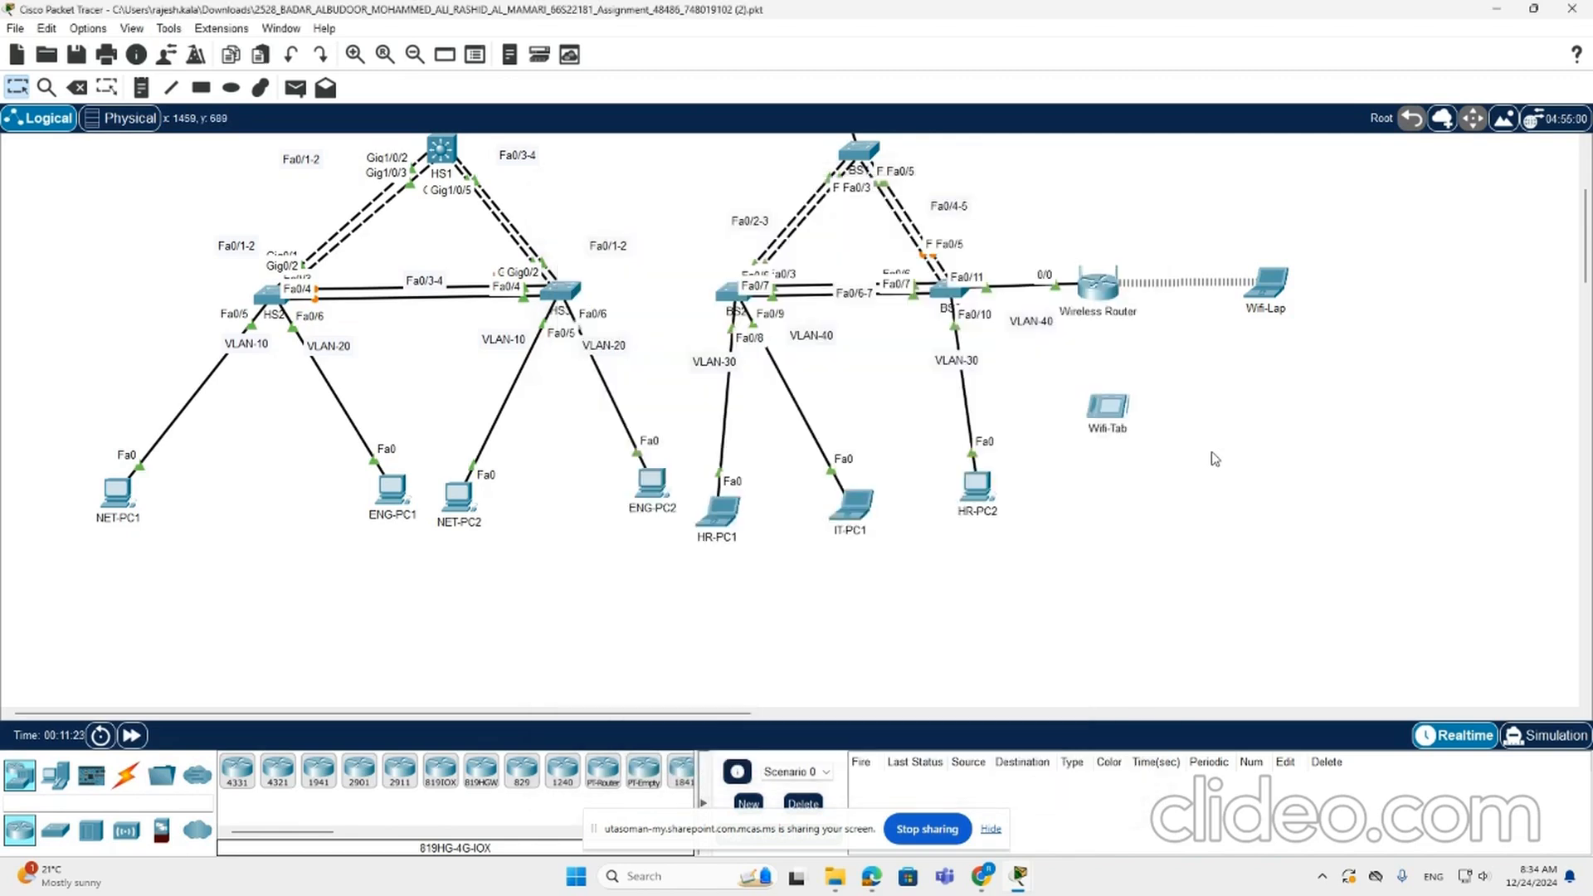
# Step: Request a fresh IPv4 address for HR-PC1 by switching its IP configuration to static and back to DHCP
pyautogui.click(730, 516)
pyautogui.click(708, 222)
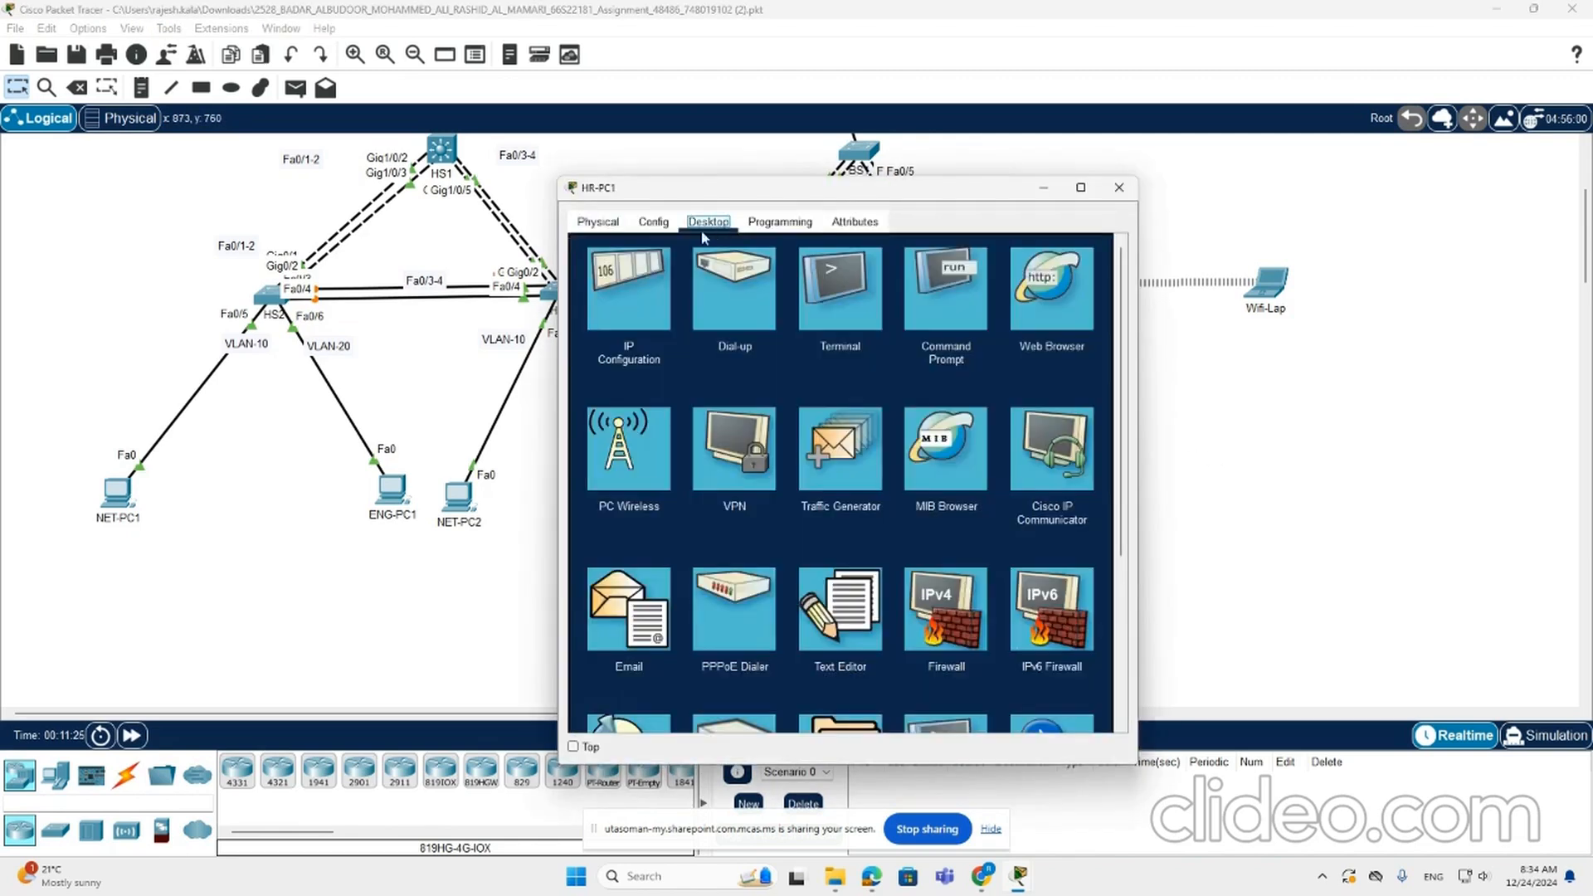
pyautogui.click(643, 305)
pyautogui.click(767, 320)
pyautogui.click(621, 320)
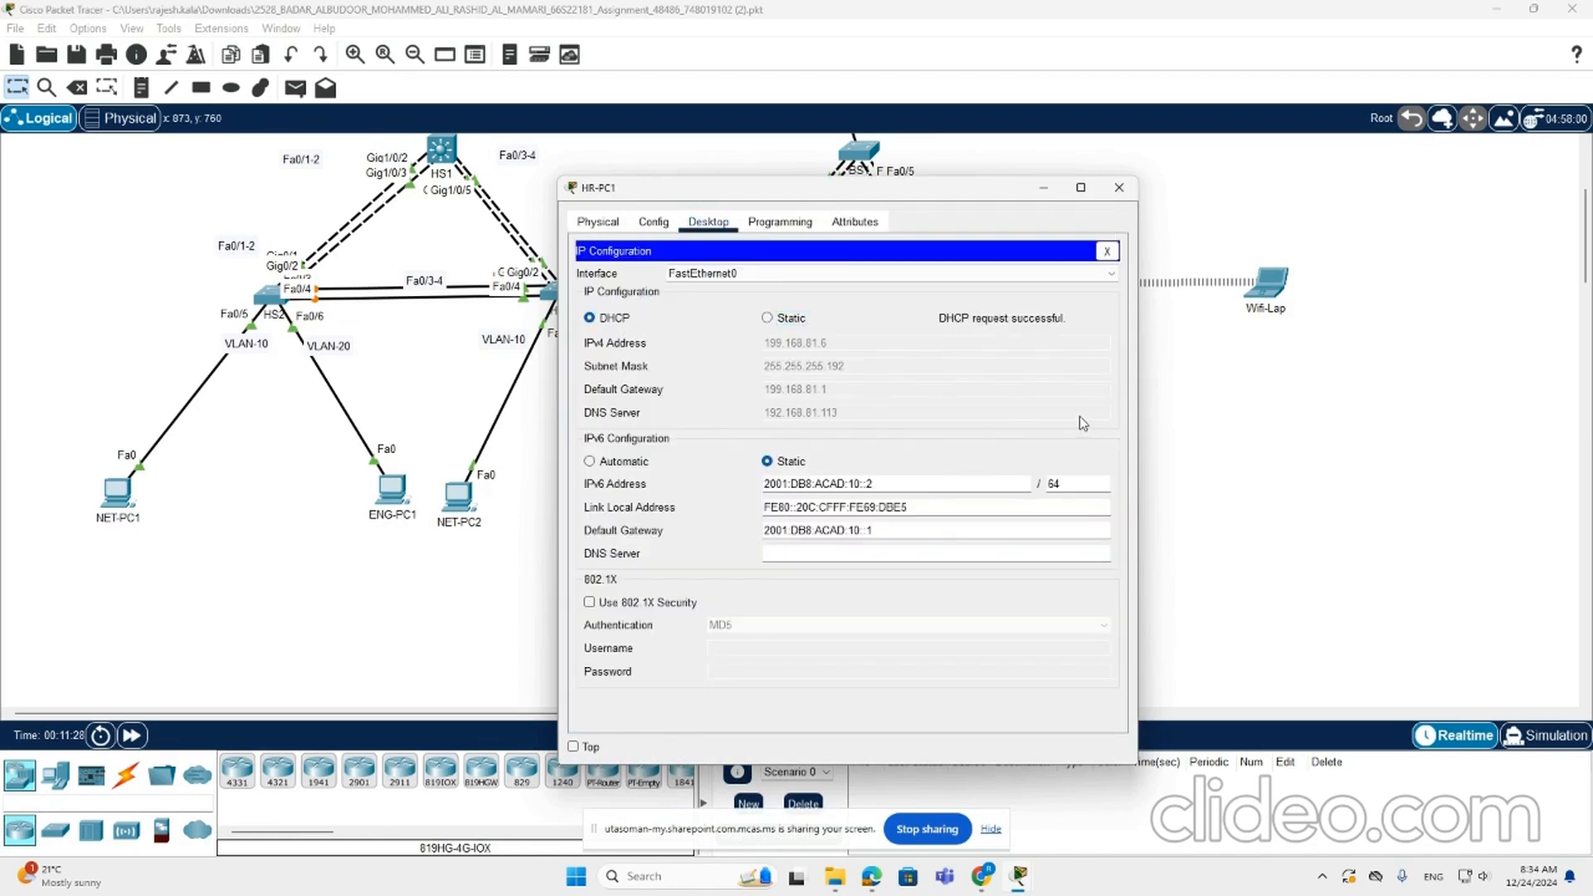
pyautogui.click(1043, 190)
# Step: Ping 199.168.81.70 from HR-PC1's command prompt and move its window clear of the topology
pyautogui.click(721, 510)
pyautogui.click(1106, 250)
pyautogui.click(930, 310)
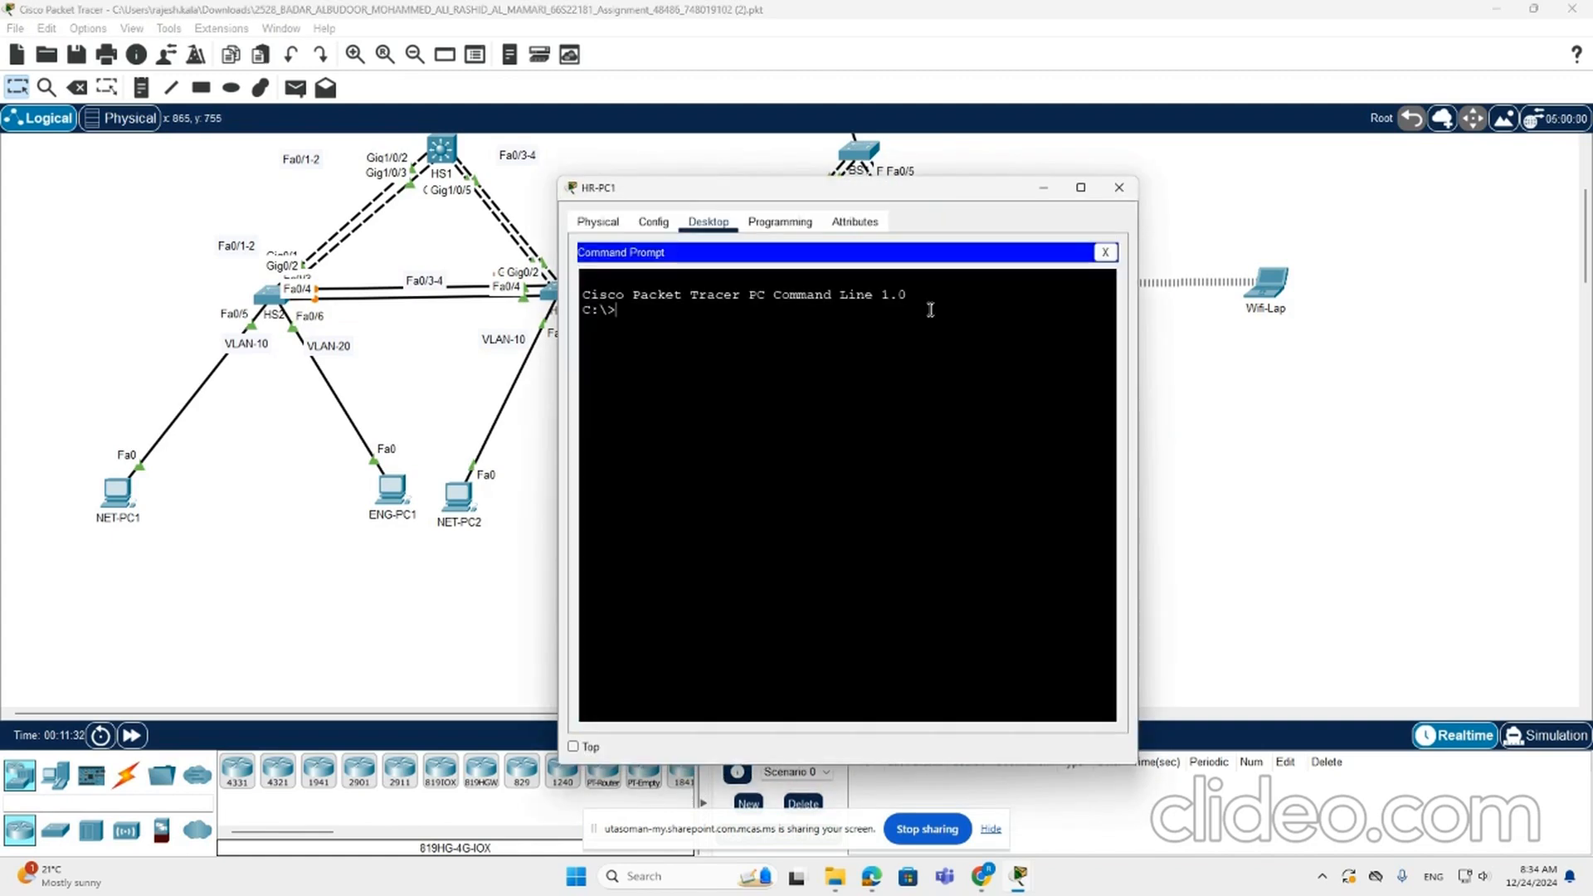
pyautogui.write('ping 199.168.81.70')
pyautogui.press('Return')
pyautogui.moveTo(965, 191); pyautogui.dragTo(1390, 283)
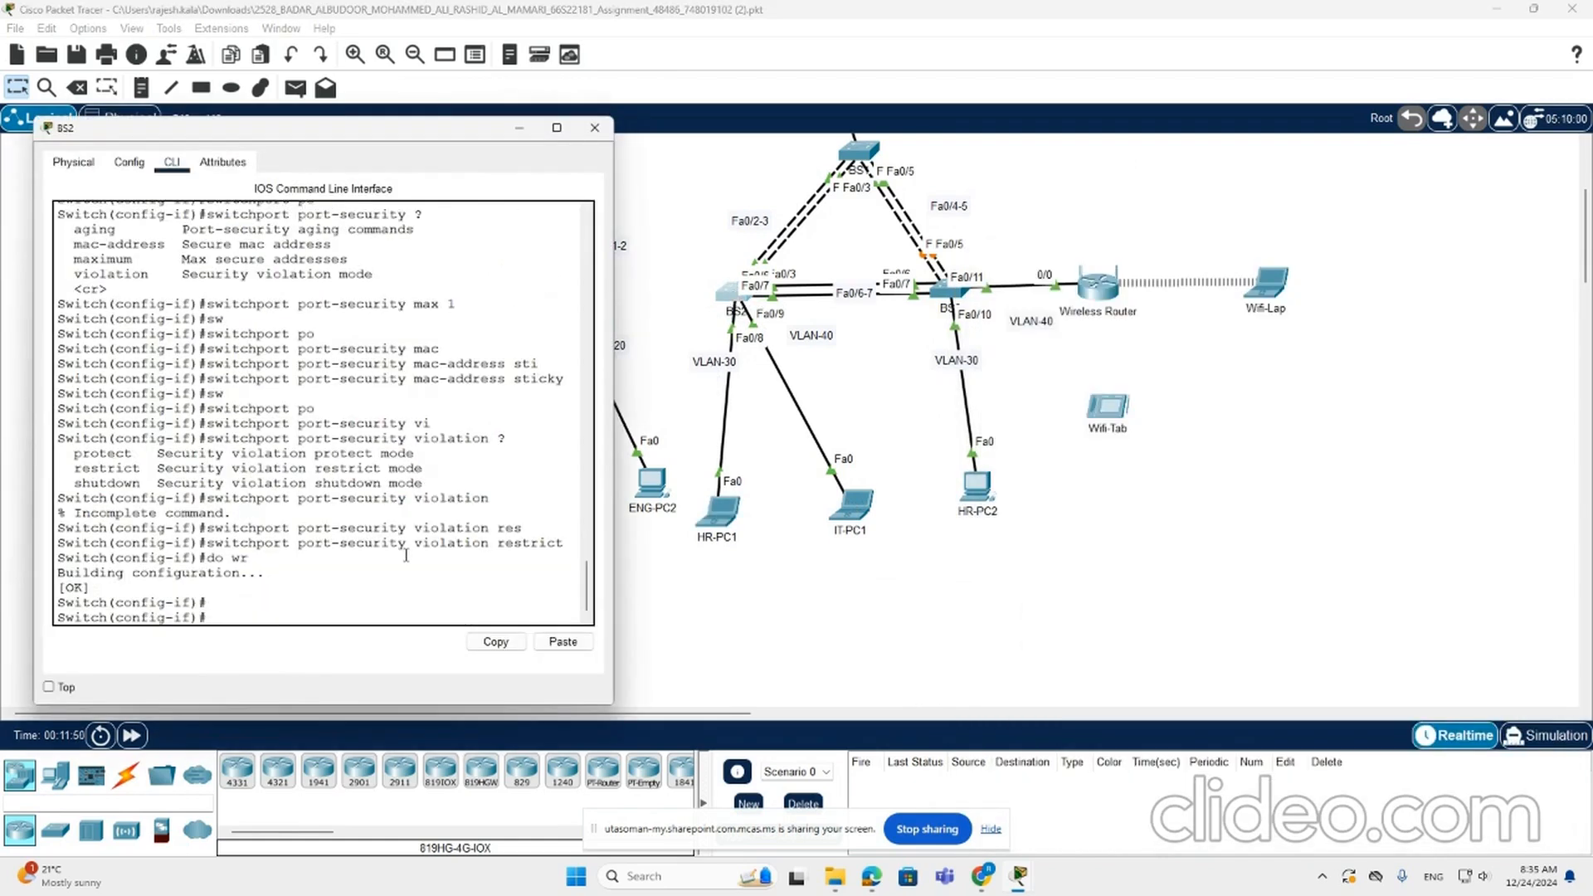
# Step: Exit configuration mode on BS2 and display the port-security details of interface fa0/8
pyautogui.write('end')
pyautogui.press('Return')
pyautogui.write('sh')
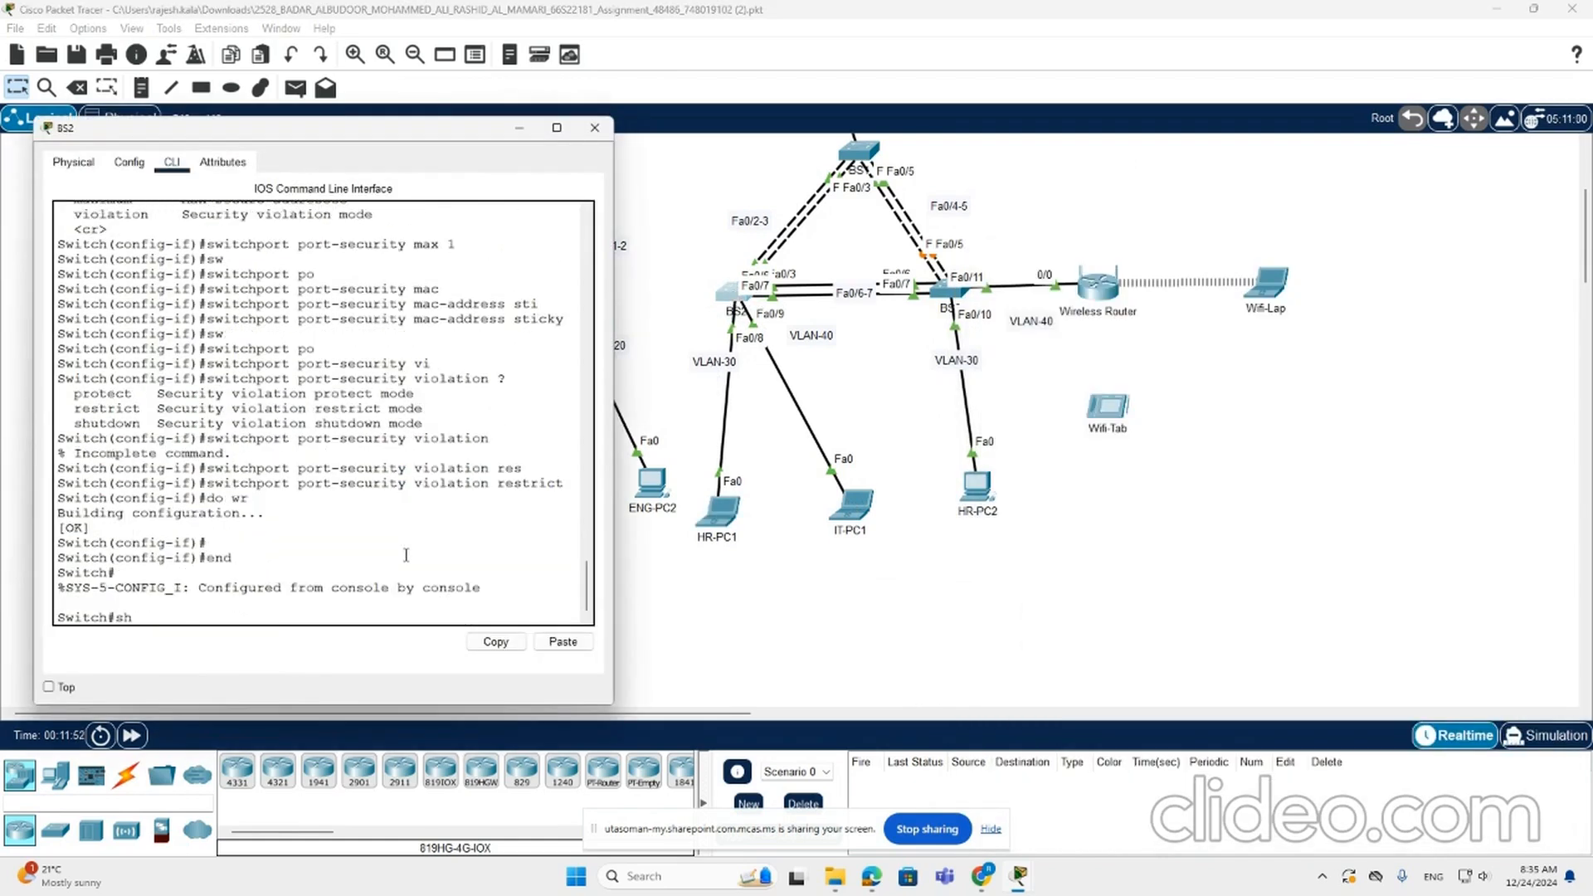
pyautogui.write(' port')
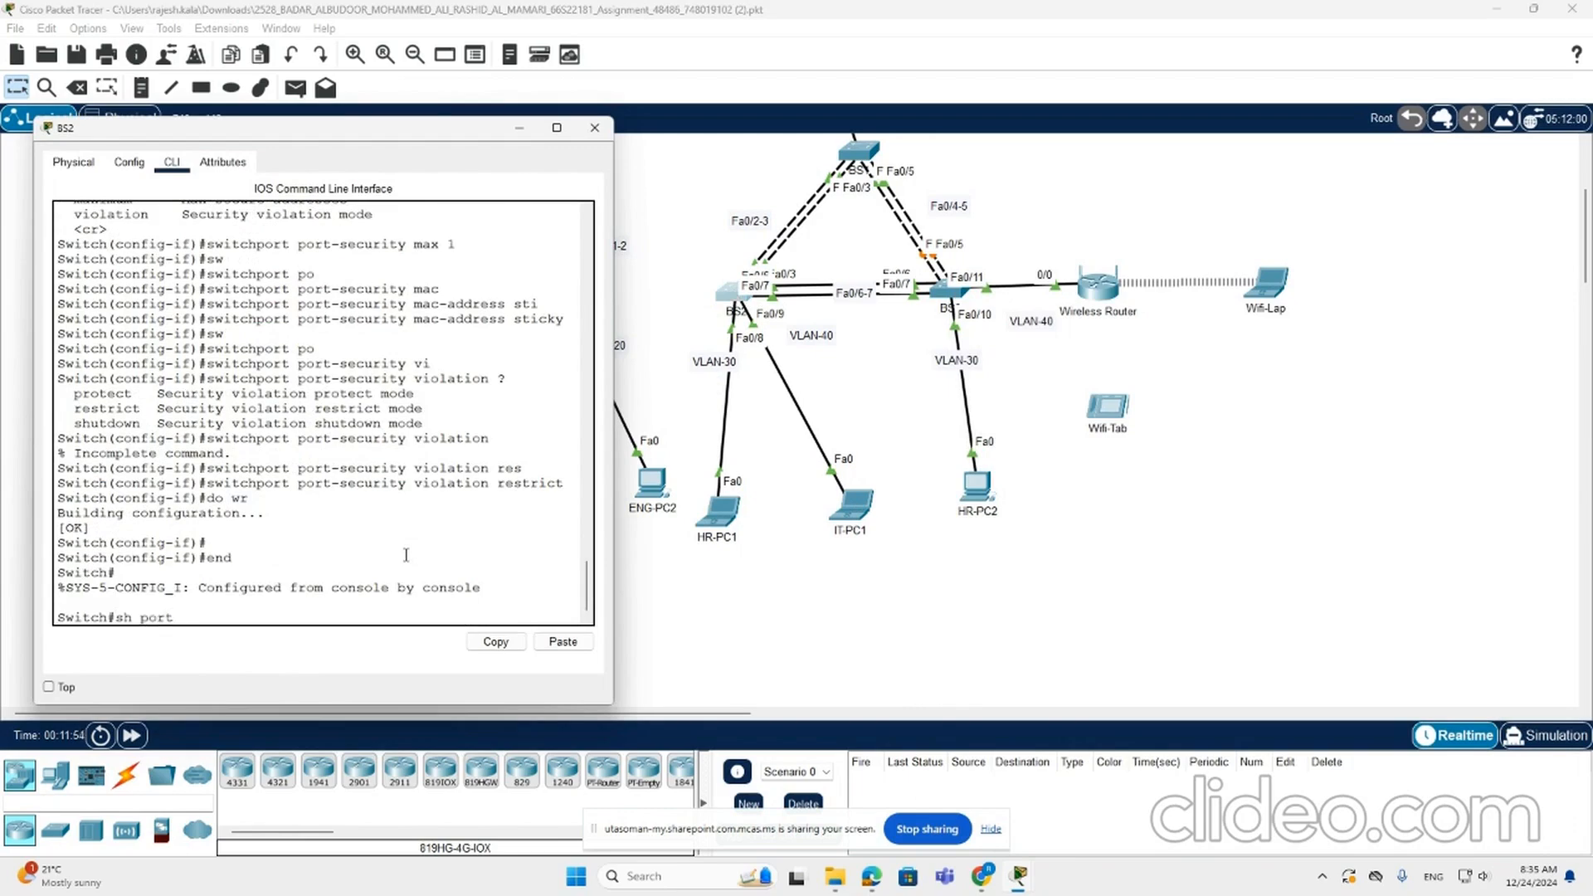
pyautogui.press('Tab')
pyautogui.write('int')
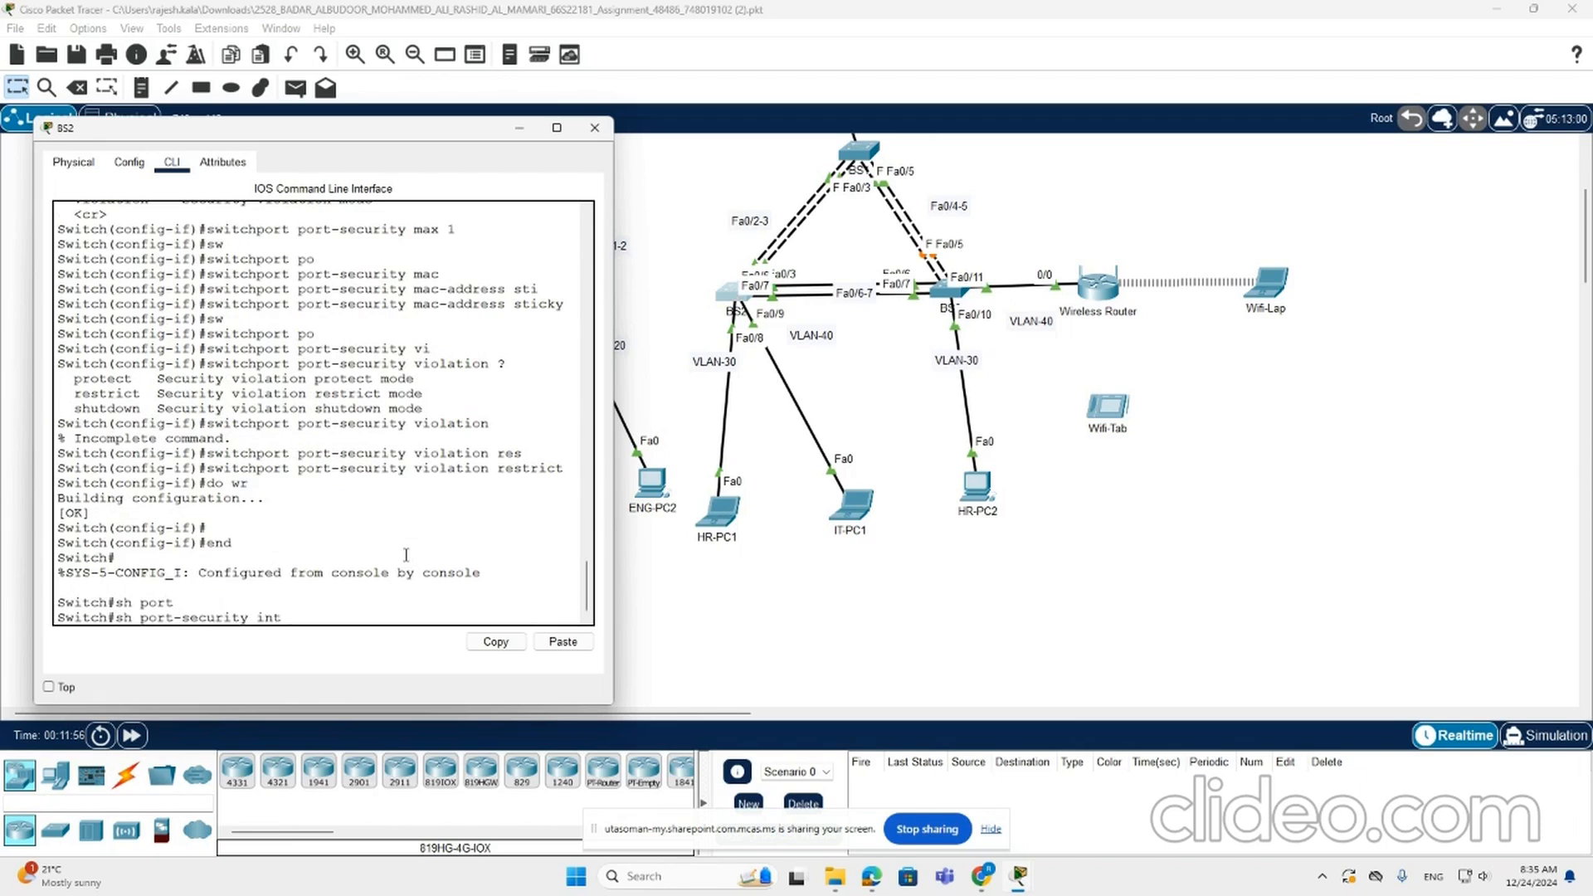
pyautogui.write(' fa0/8')
pyautogui.press('Return')
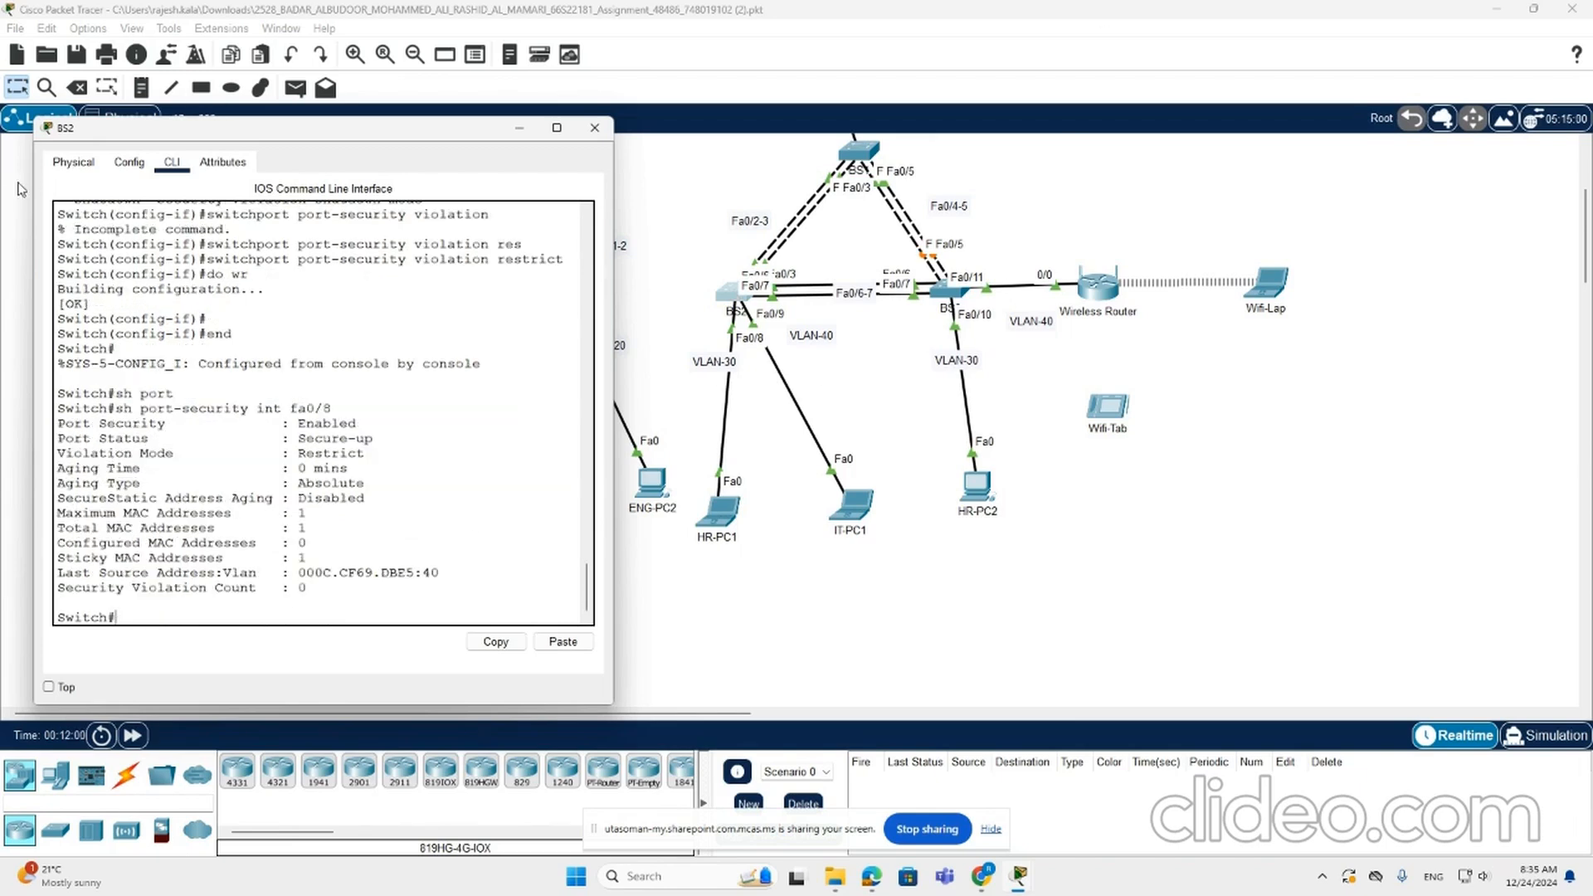
# Step: Examine the port-security status, violation mode, sticky address count and last source address listed for fa0/8
pyautogui.doubleClick(310, 425)
pyautogui.moveTo(291, 453); pyautogui.dragTo(349, 468)
pyautogui.doubleClick(300, 557)
pyautogui.moveTo(299, 572); pyautogui.dragTo(440, 572)
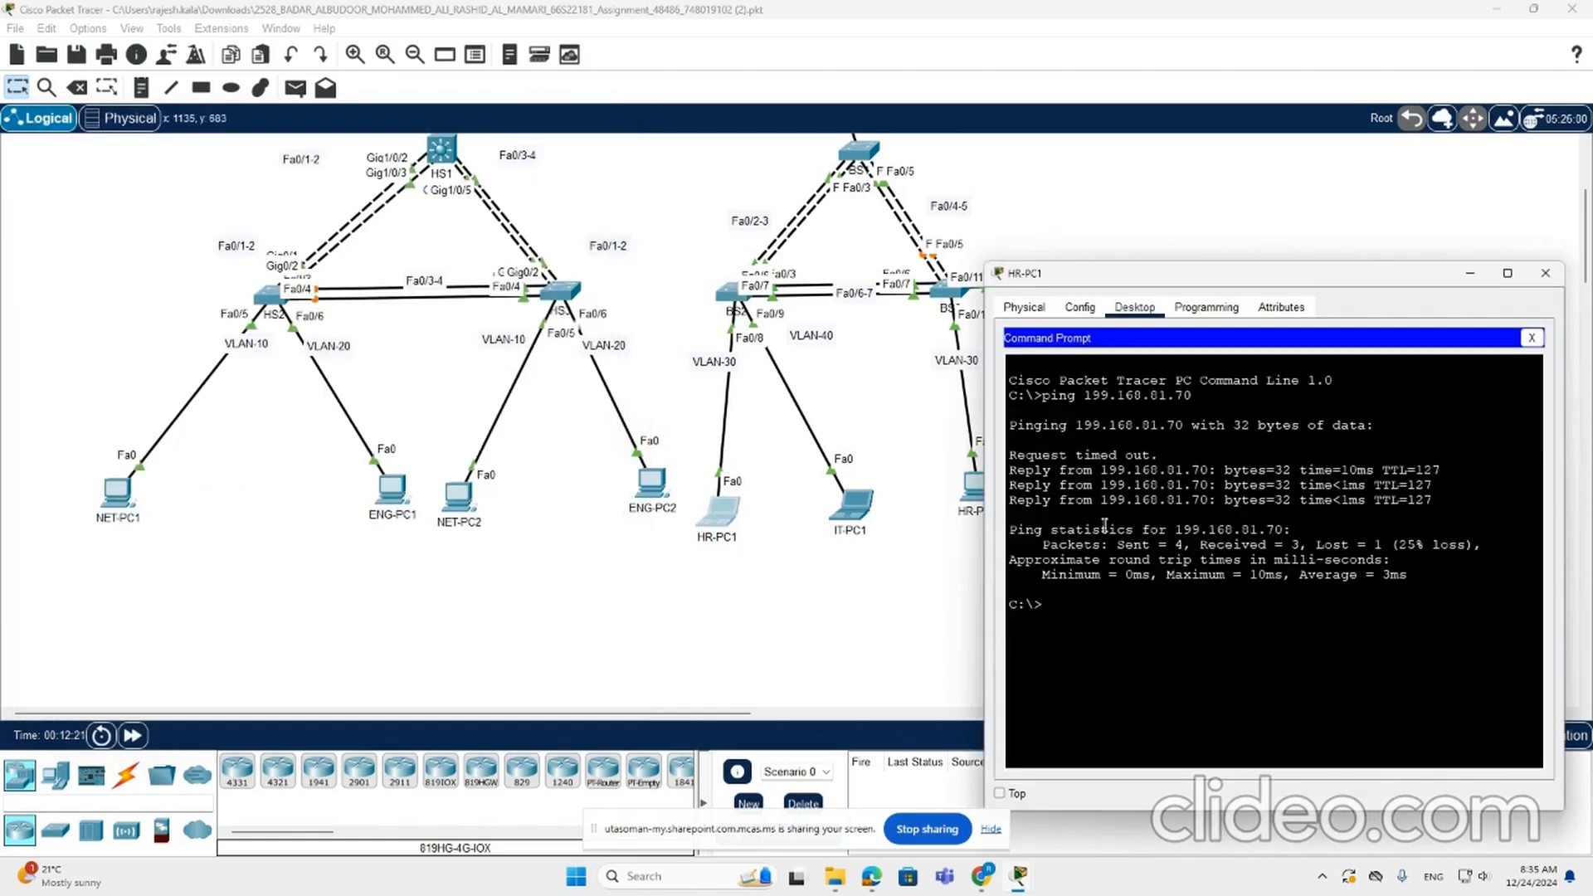
# Step: Run ipconfig /all on HR-PC1 and compare its physical address with the port-security details shown on BS2
pyautogui.write('ipconfig /all')
pyautogui.press('Return')
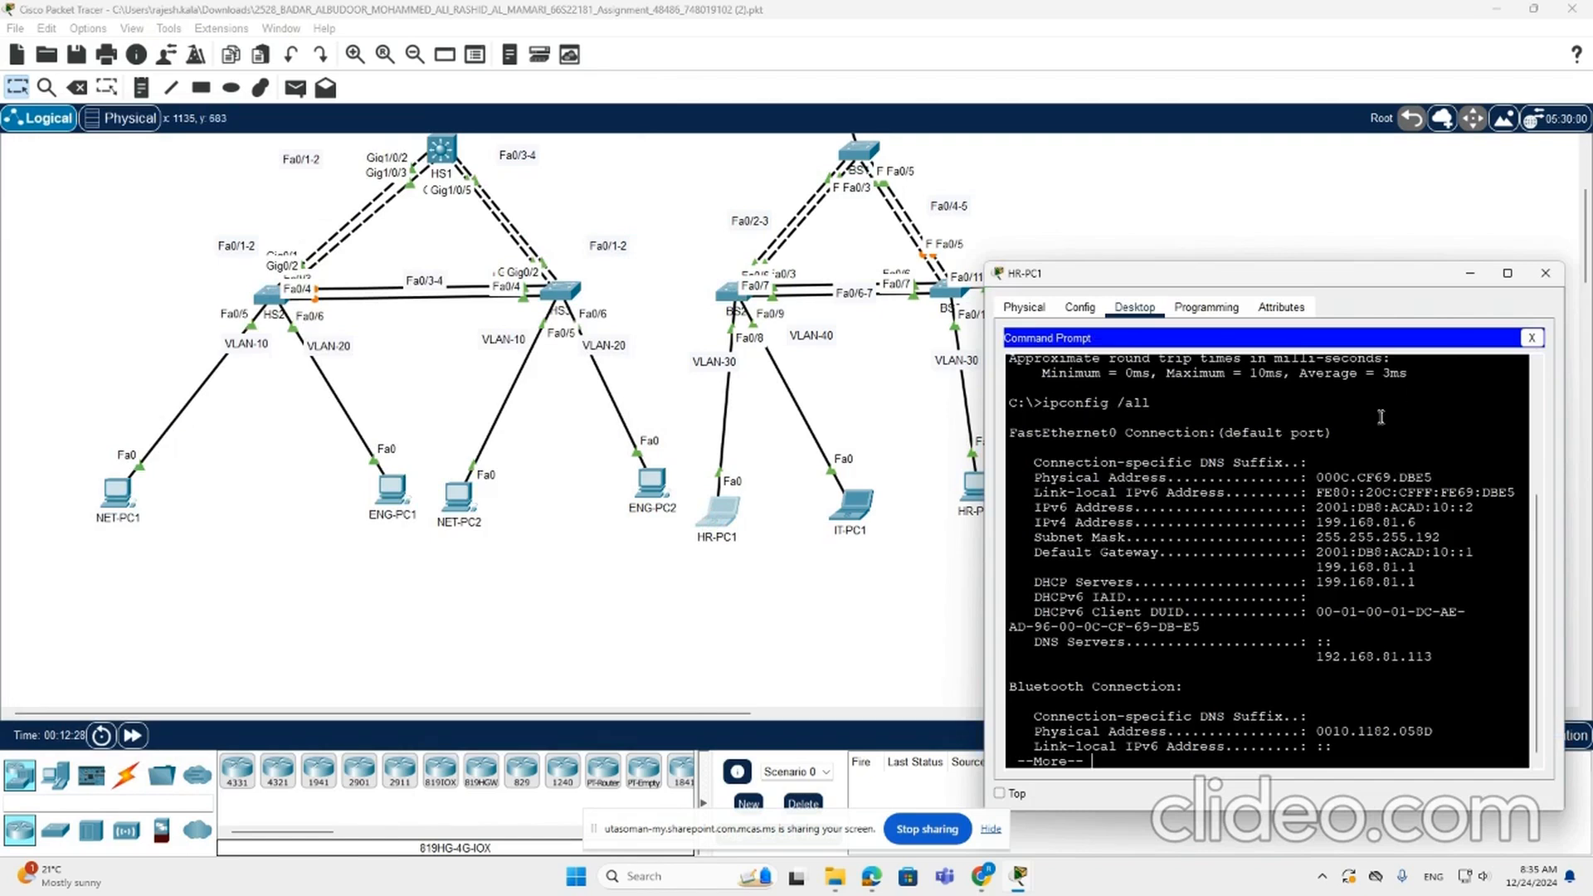
pyautogui.moveTo(1326, 478); pyautogui.dragTo(1439, 478)
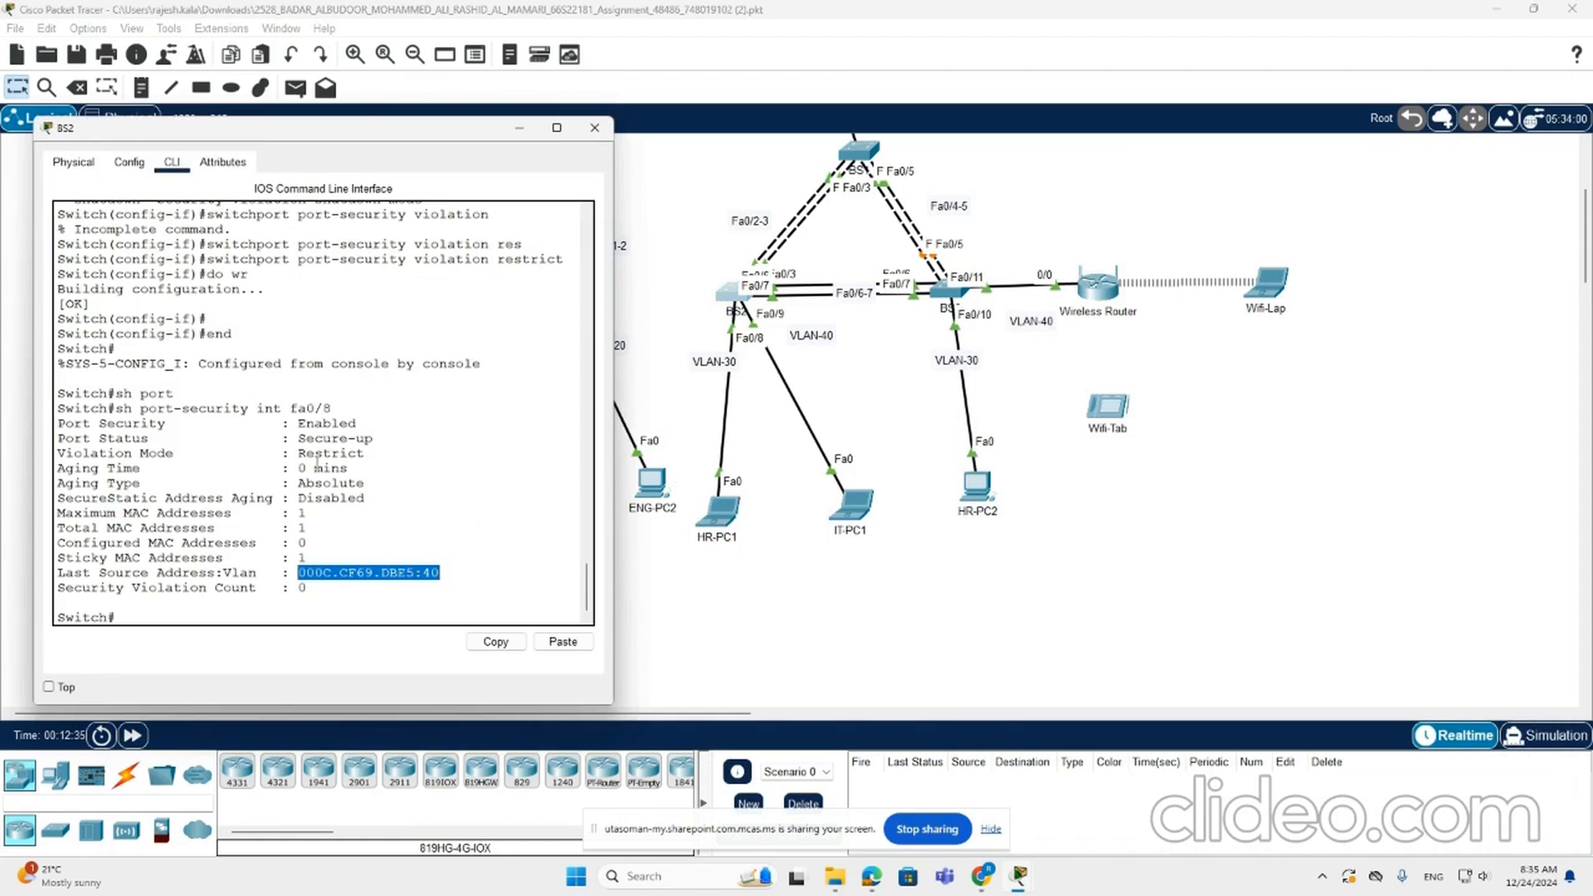
pyautogui.moveTo(290, 587); pyautogui.dragTo(317, 587)
pyautogui.click(200, 612)
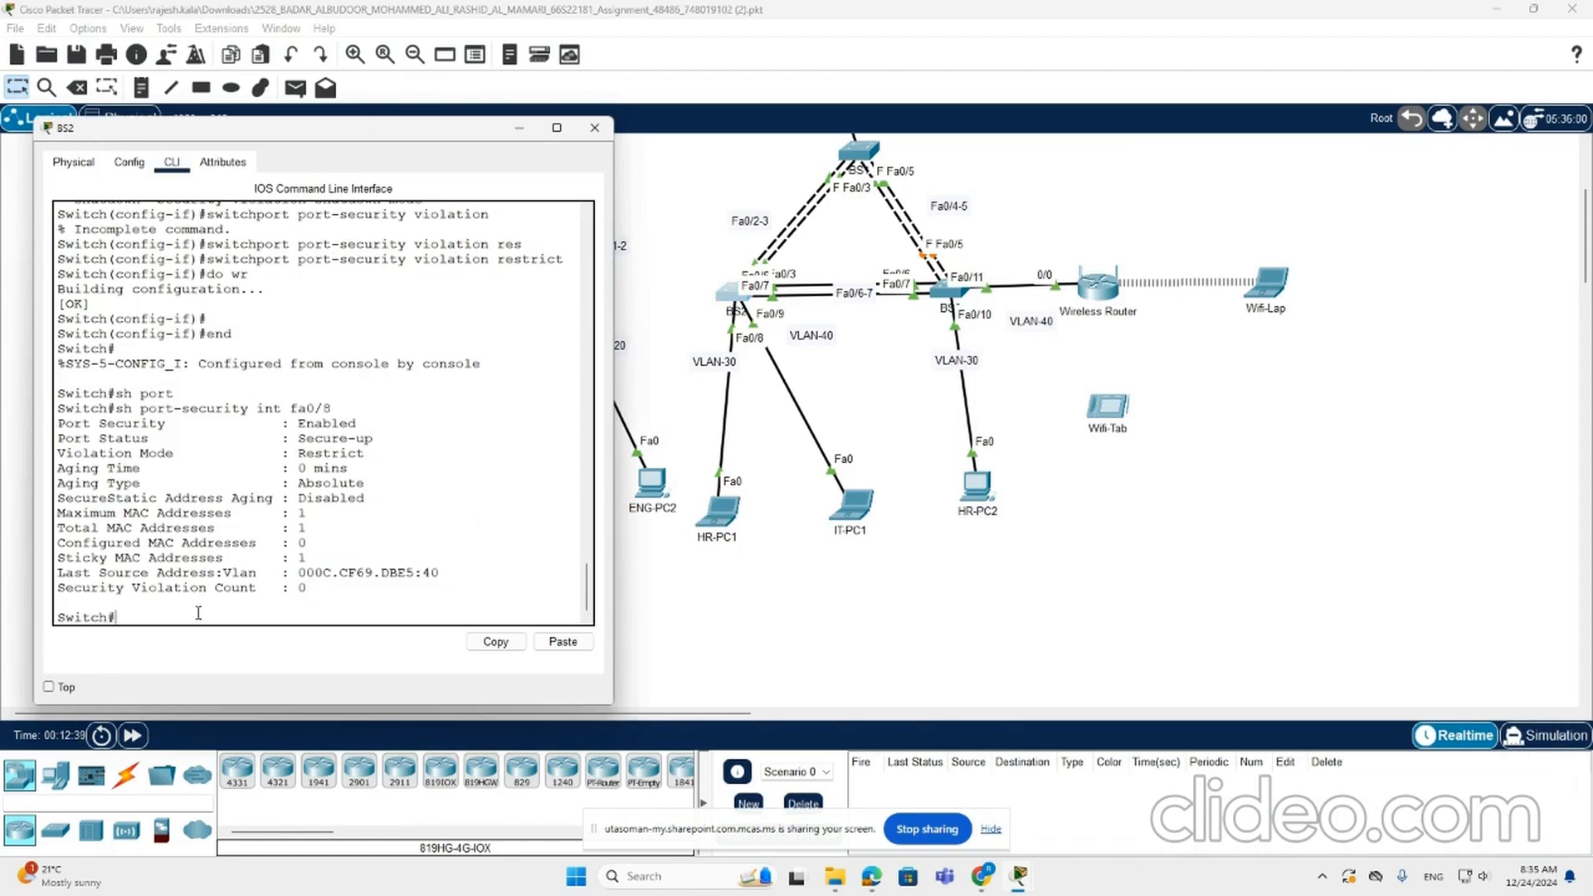
# Step: Display BS2's secure MAC address table with sh port-security address and examine it in an enlarged window
pyautogui.write('sh mac')
pyautogui.press('Tab')
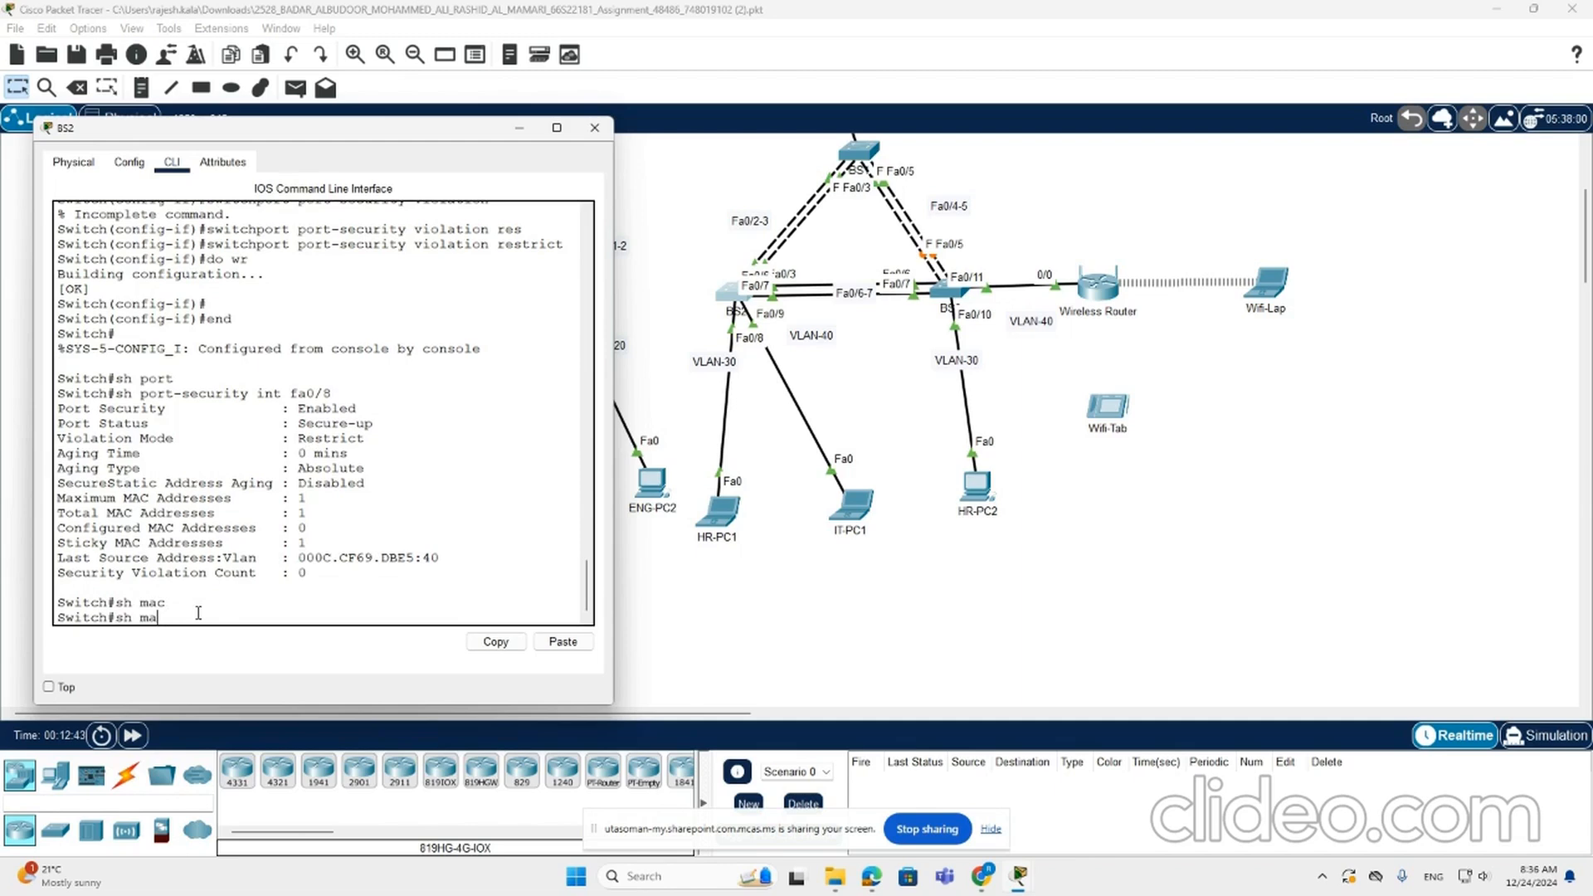
pyautogui.press('BackSpace')
pyautogui.press('BackSpace')
pyautogui.write('port')
pyautogui.press('Tab')
pyautogui.write('ma')
pyautogui.press('Tab')
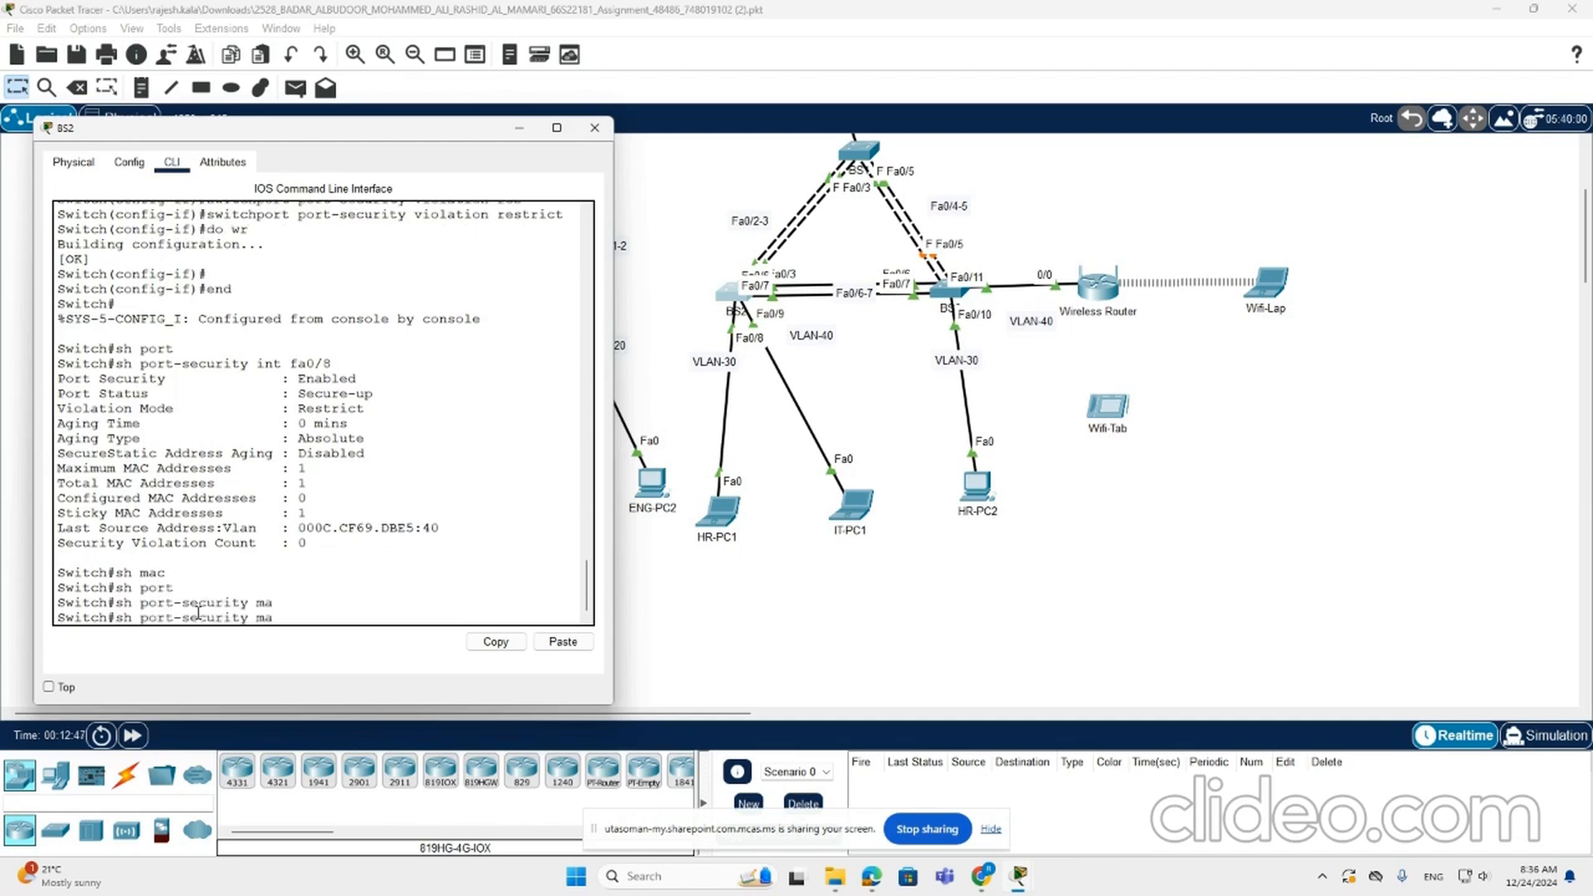
pyautogui.write('c-')
pyautogui.press('BackSpace')
pyautogui.press('BackSpace')
pyautogui.write('ad')
pyautogui.press('Tab')
pyautogui.press('Return')
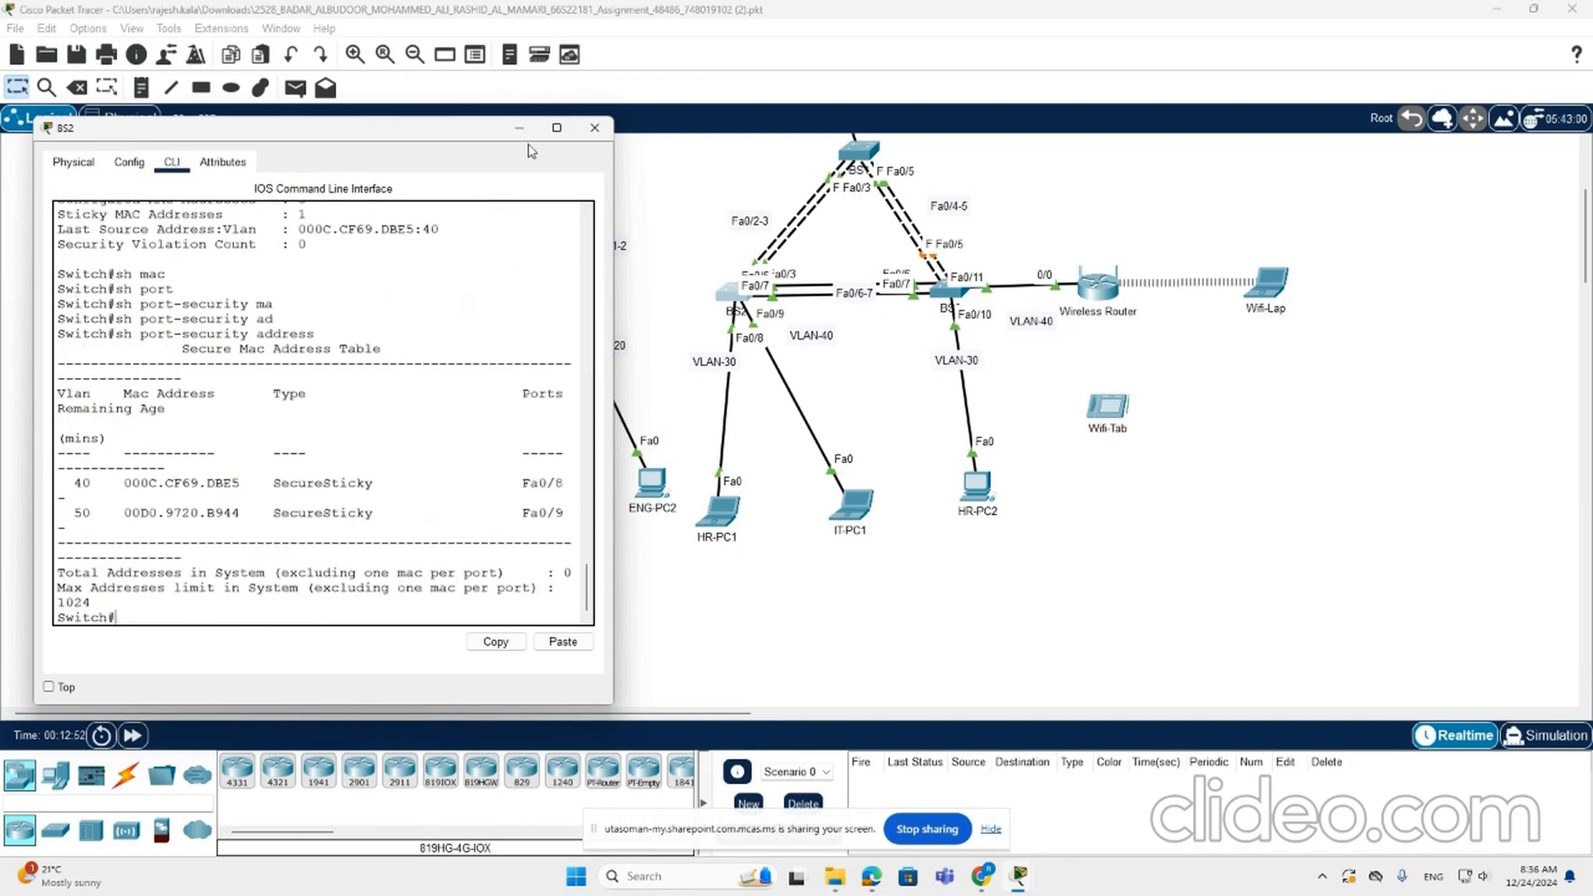
pyautogui.click(557, 127)
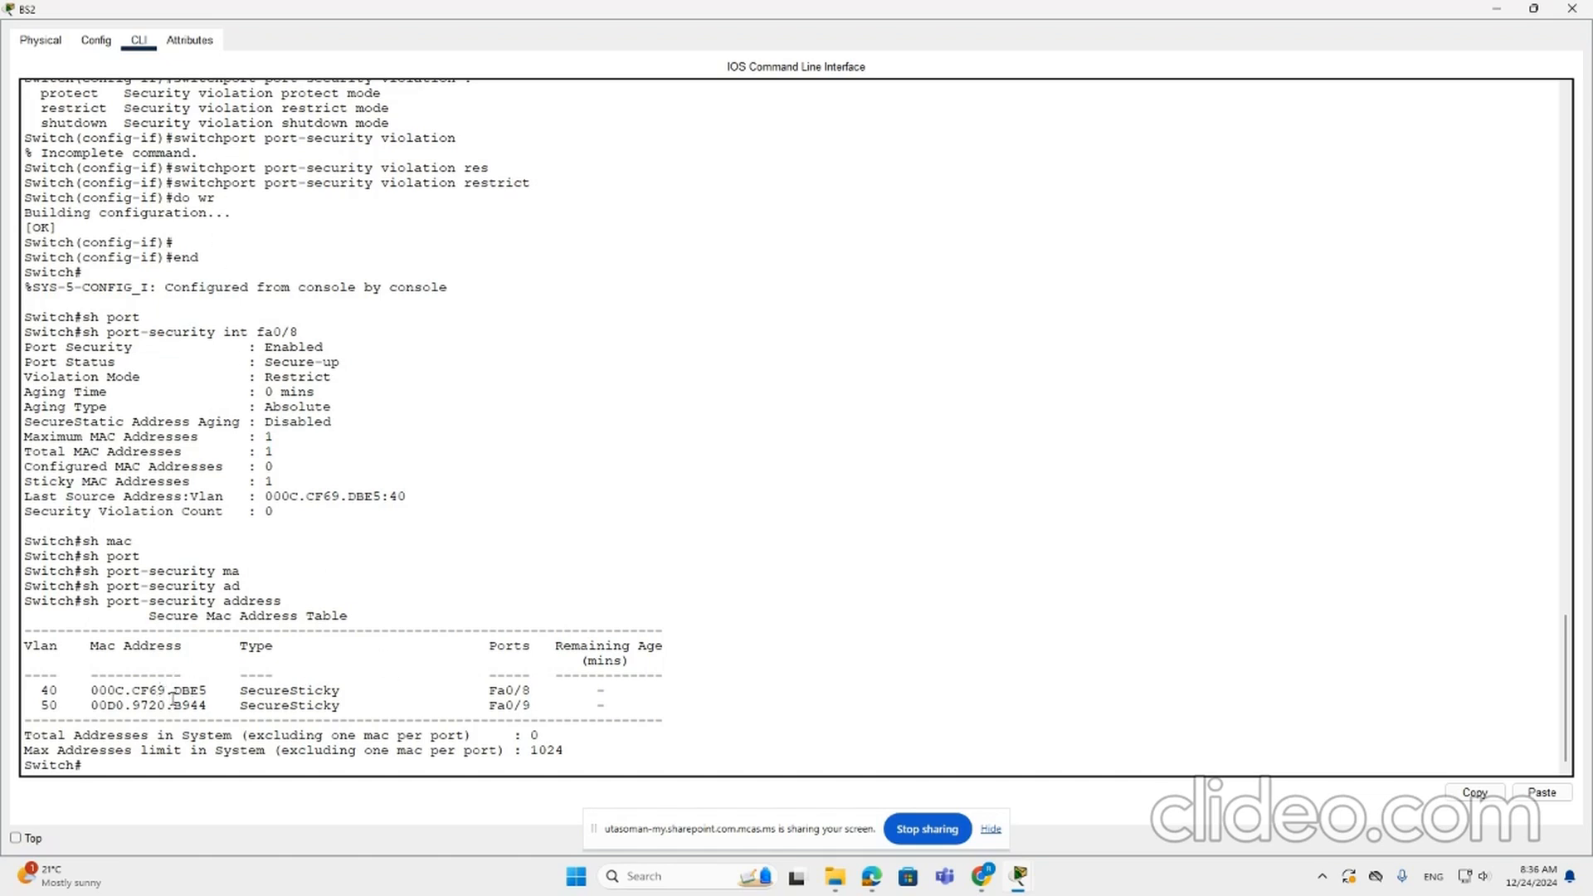
pyautogui.click(1498, 10)
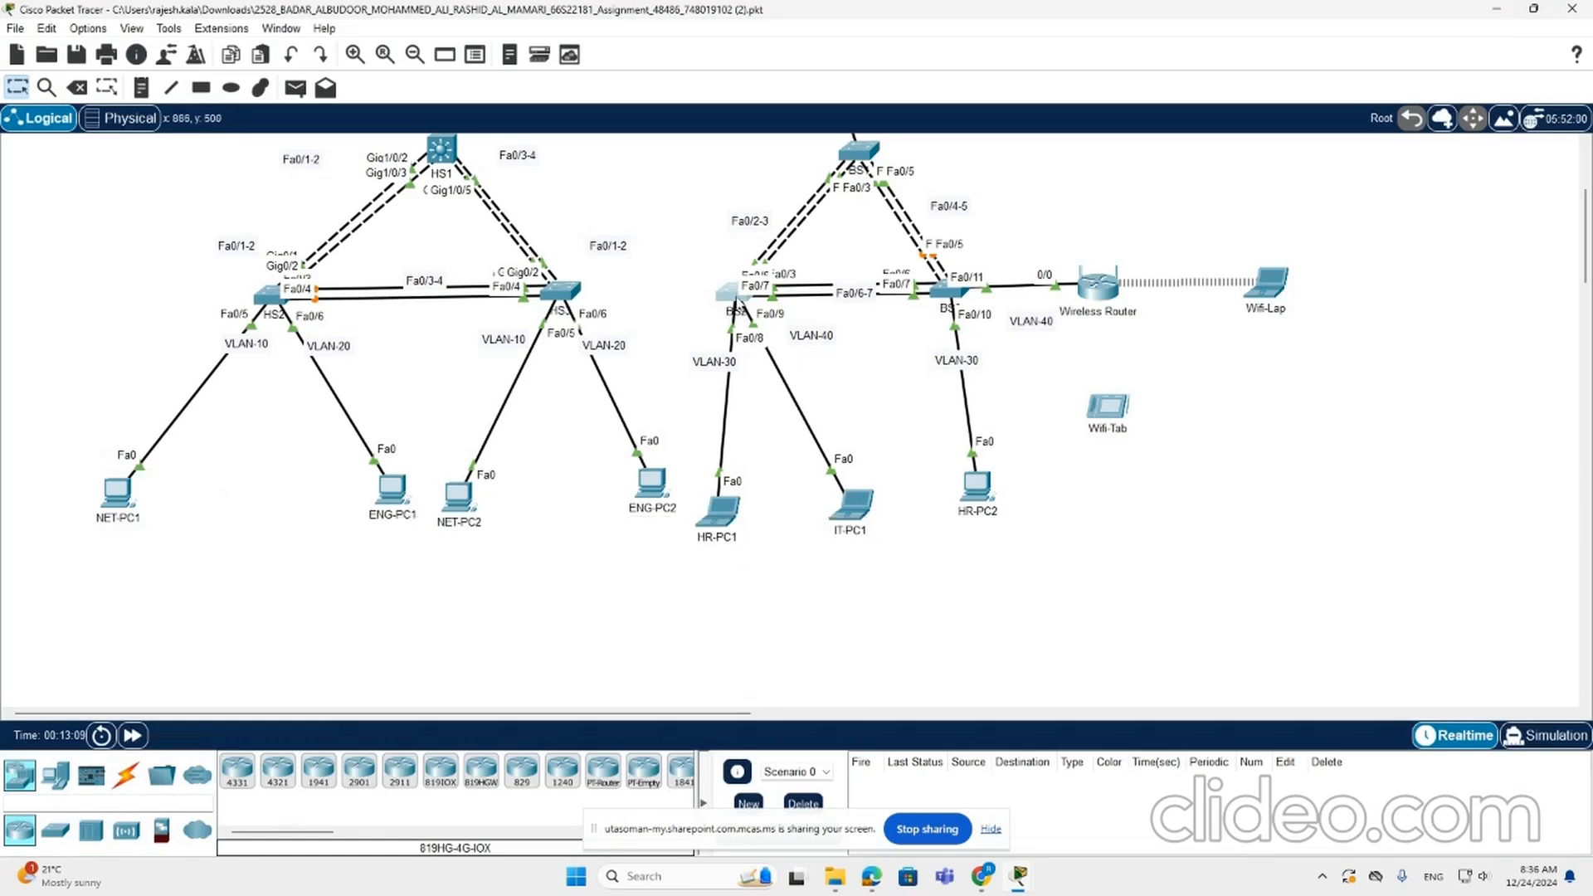
# Step: Display BS2's running configuration and examine the port-security settings under FastEthernet0/8 and FastEthernet0/9
pyautogui.click(731, 296)
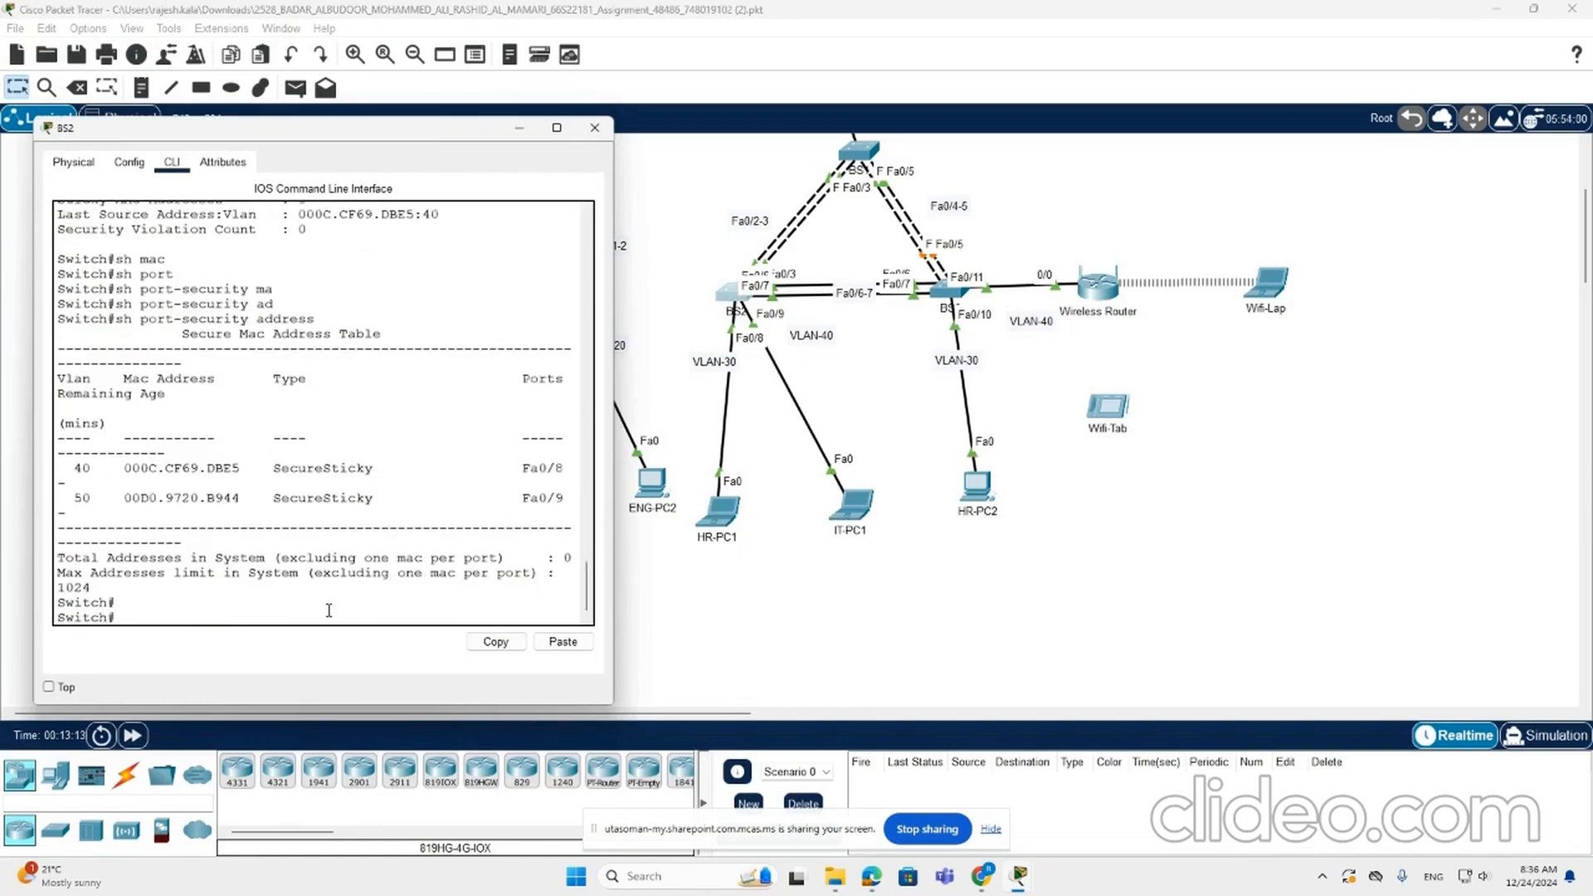
pyautogui.press('Return')
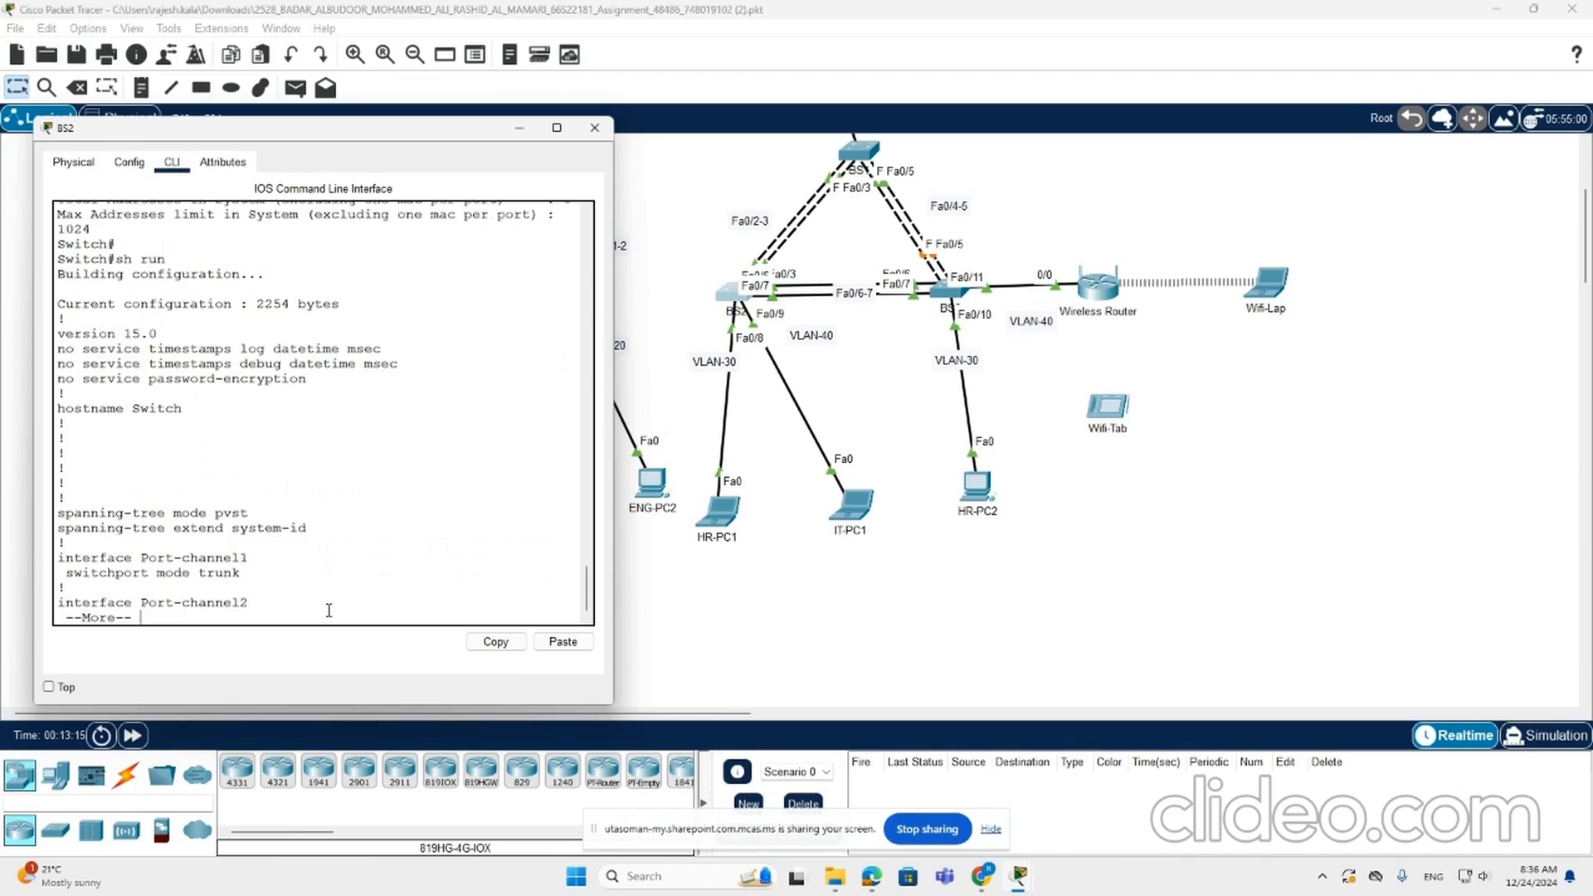
pyautogui.press('Return')
pyautogui.press('Return')
pyautogui.press('Return')
pyautogui.press('Return')
pyautogui.press('Return')
pyautogui.press('Return')
pyautogui.press('Return')
pyautogui.press('Return')
pyautogui.press('Return')
pyautogui.press('Return')
pyautogui.press('Return')
pyautogui.press('Return')
pyautogui.press('Return')
pyautogui.press('Return')
pyautogui.press('Return')
pyautogui.press('Return')
pyautogui.press('Return')
pyautogui.press('Return')
pyautogui.press('Return')
pyautogui.press('Return')
pyautogui.press('Return')
pyautogui.press('Return')
pyautogui.press('Return')
pyautogui.press('Return')
pyautogui.press('Return')
pyautogui.press('Return')
pyautogui.press('Return')
pyautogui.press('Return')
pyautogui.press('Return')
pyautogui.press('Return')
pyautogui.press('Return')
pyautogui.press('Return')
pyautogui.press('Return')
pyautogui.press('Return')
pyautogui.press('Return')
pyautogui.press('Return')
pyautogui.press('Return')
pyautogui.press('Return')
pyautogui.press('Return')
pyautogui.press('Return')
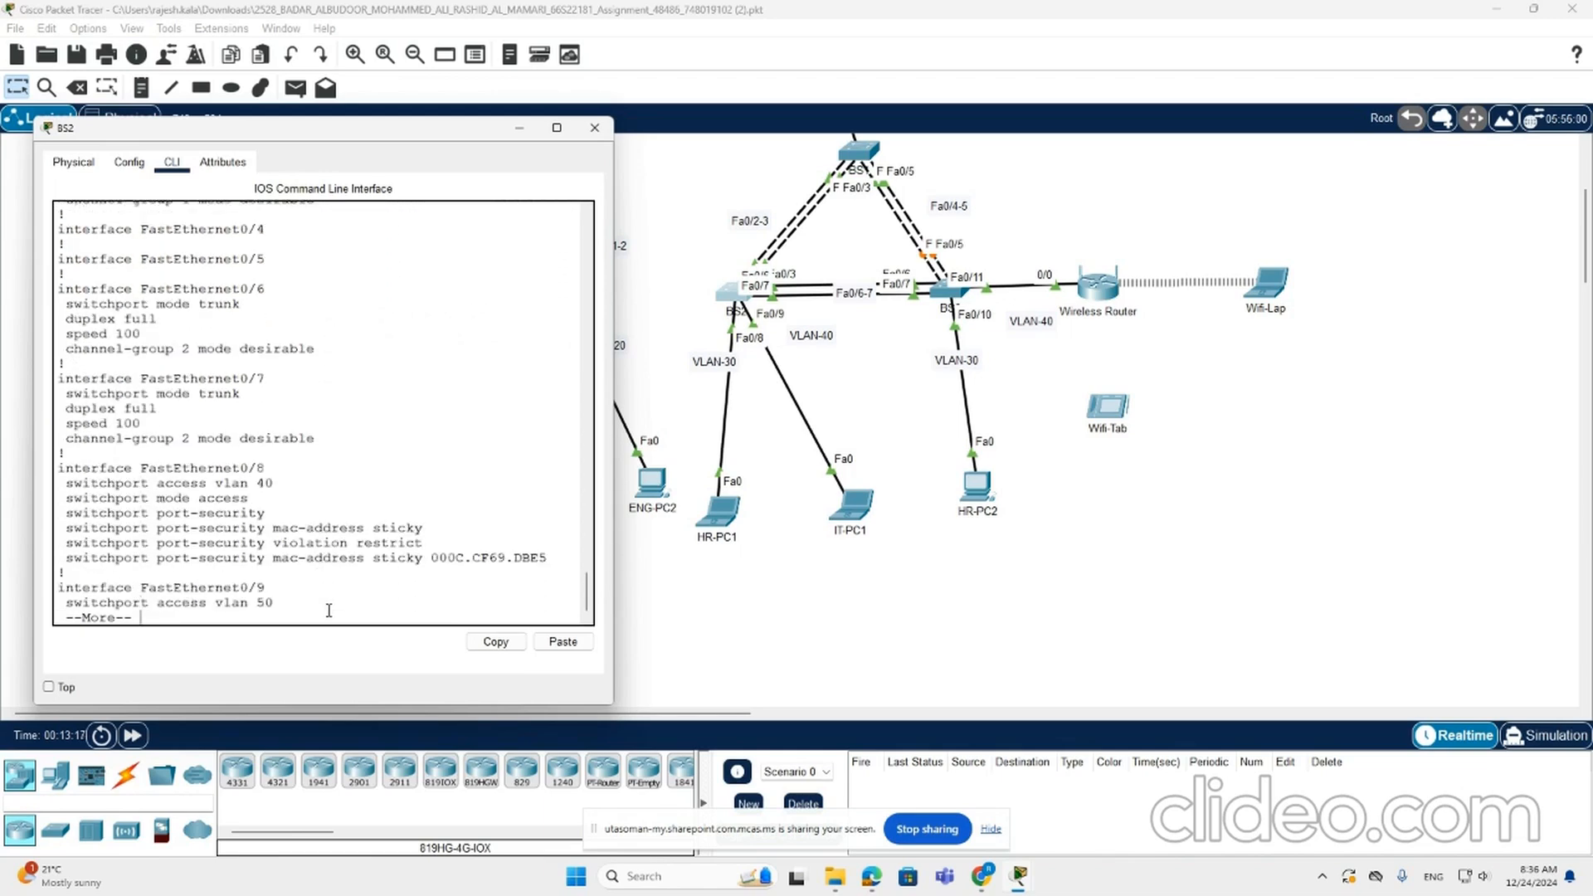
pyautogui.moveTo(221, 319); pyautogui.dragTo(405, 370)
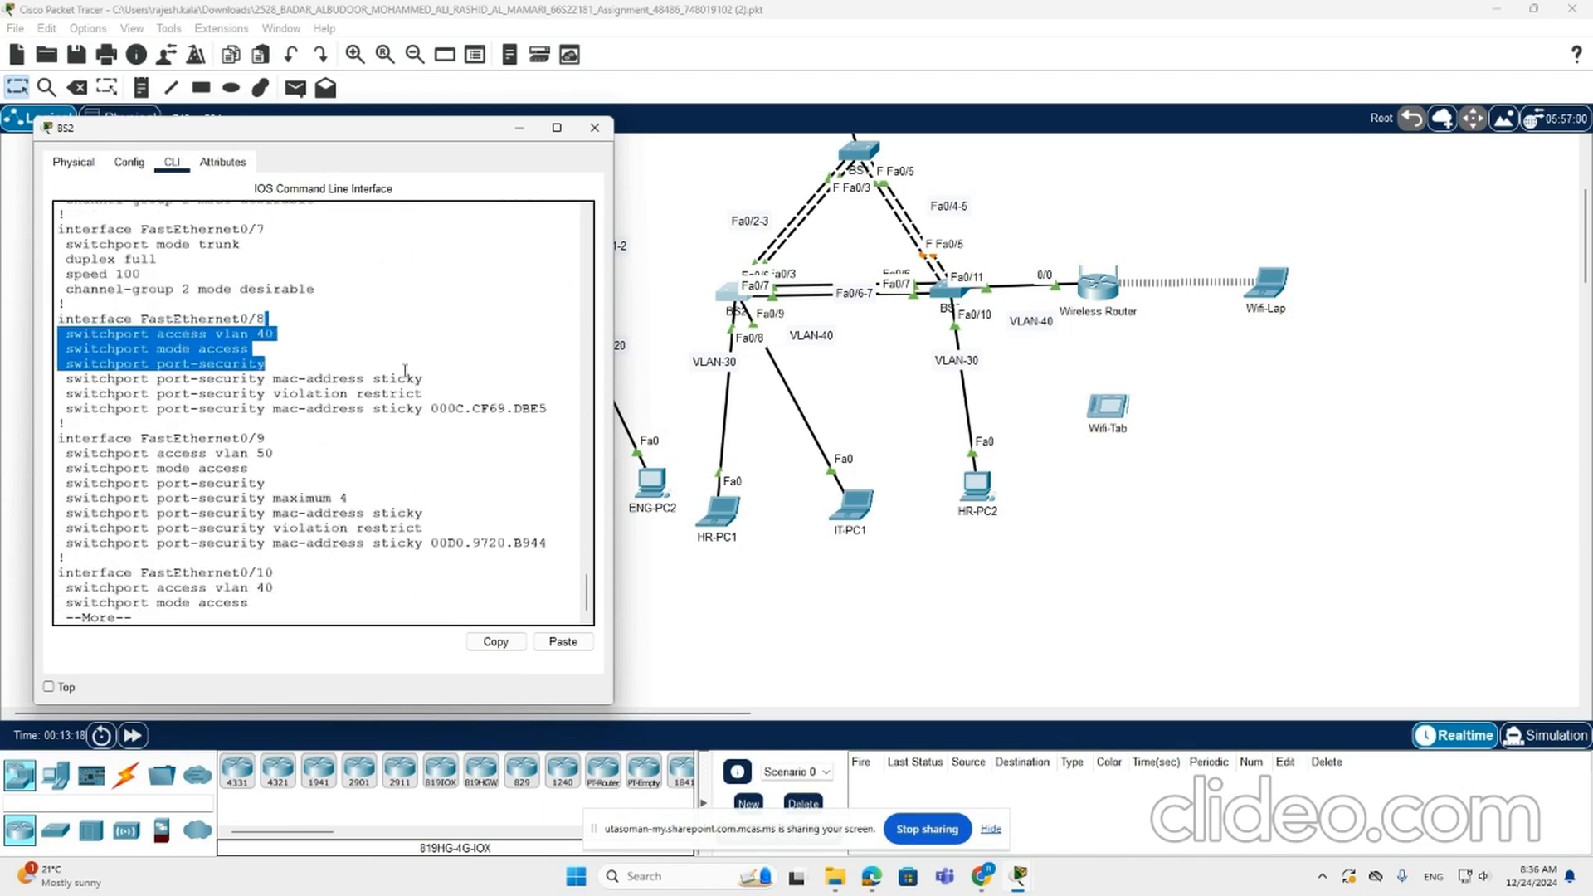
pyautogui.moveTo(199, 468); pyautogui.dragTo(481, 501)
pyautogui.click(718, 568)
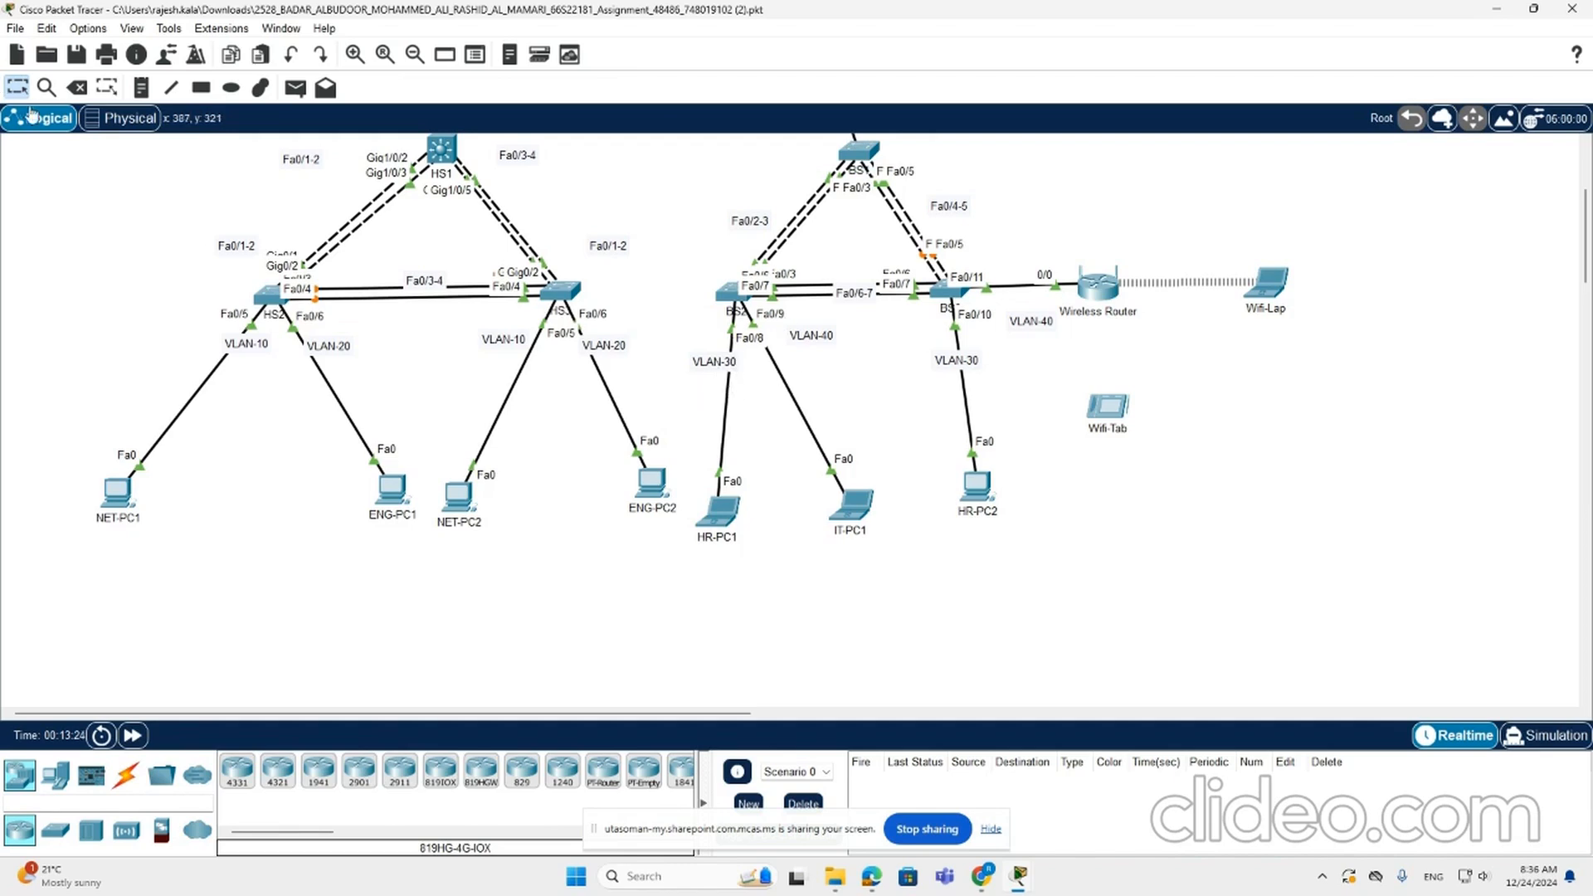
# Step: Delete the cable between HR-PC1 and BS2 and return to selection mode
pyautogui.click(76, 87)
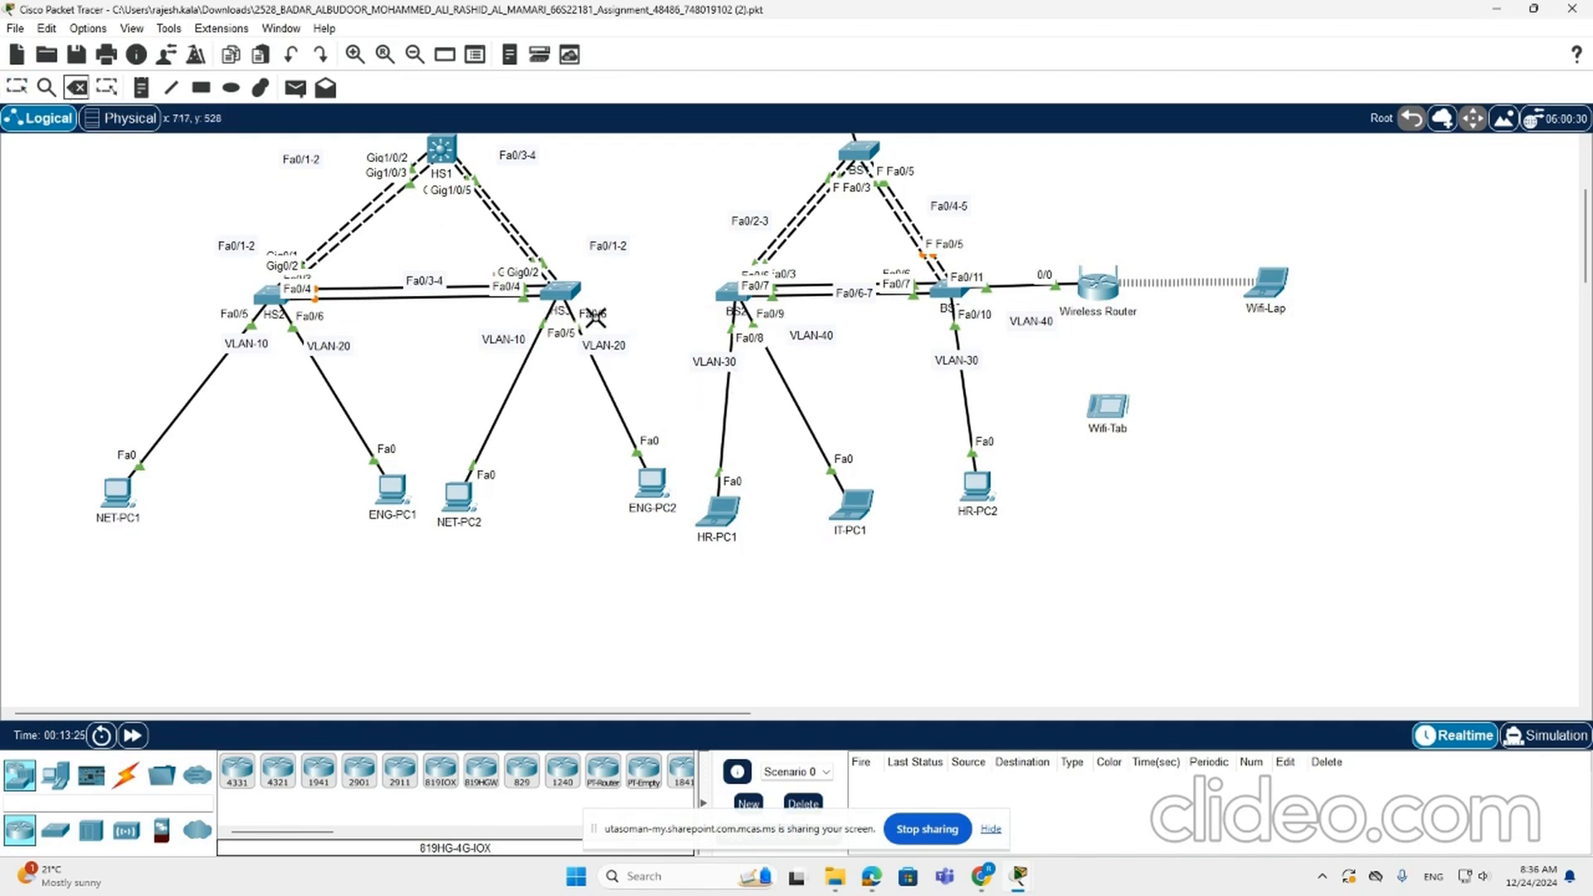
pyautogui.click(724, 394)
pyautogui.click(23, 91)
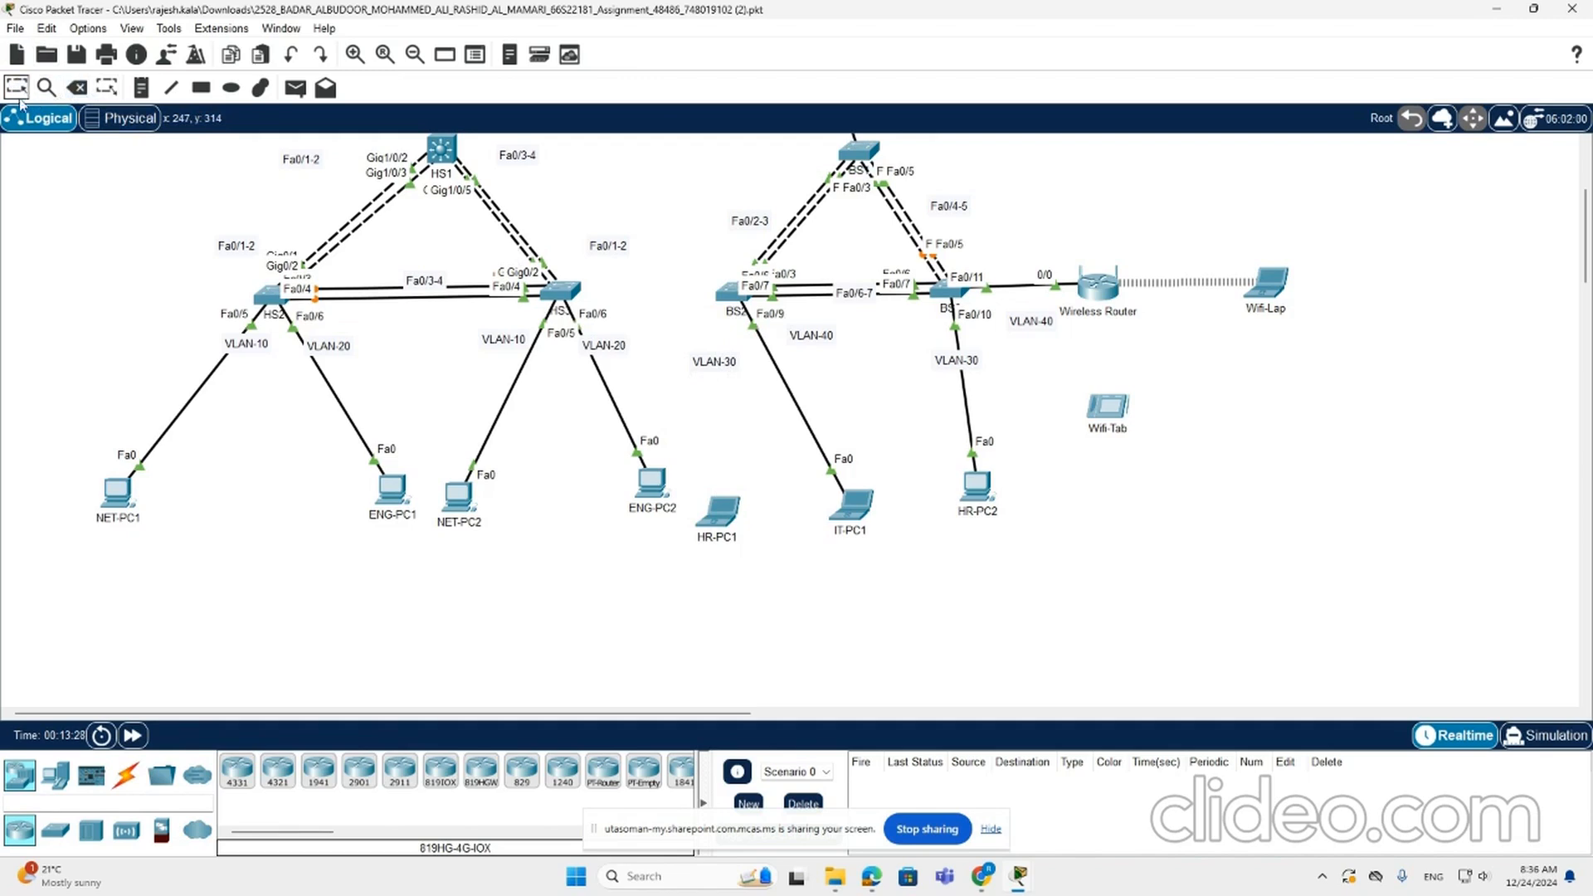
# Step: Add a new PC below HR-PC1 and IT-PC1 and rename it PC5
pyautogui.moveTo(56, 774); pyautogui.dragTo(780, 585)
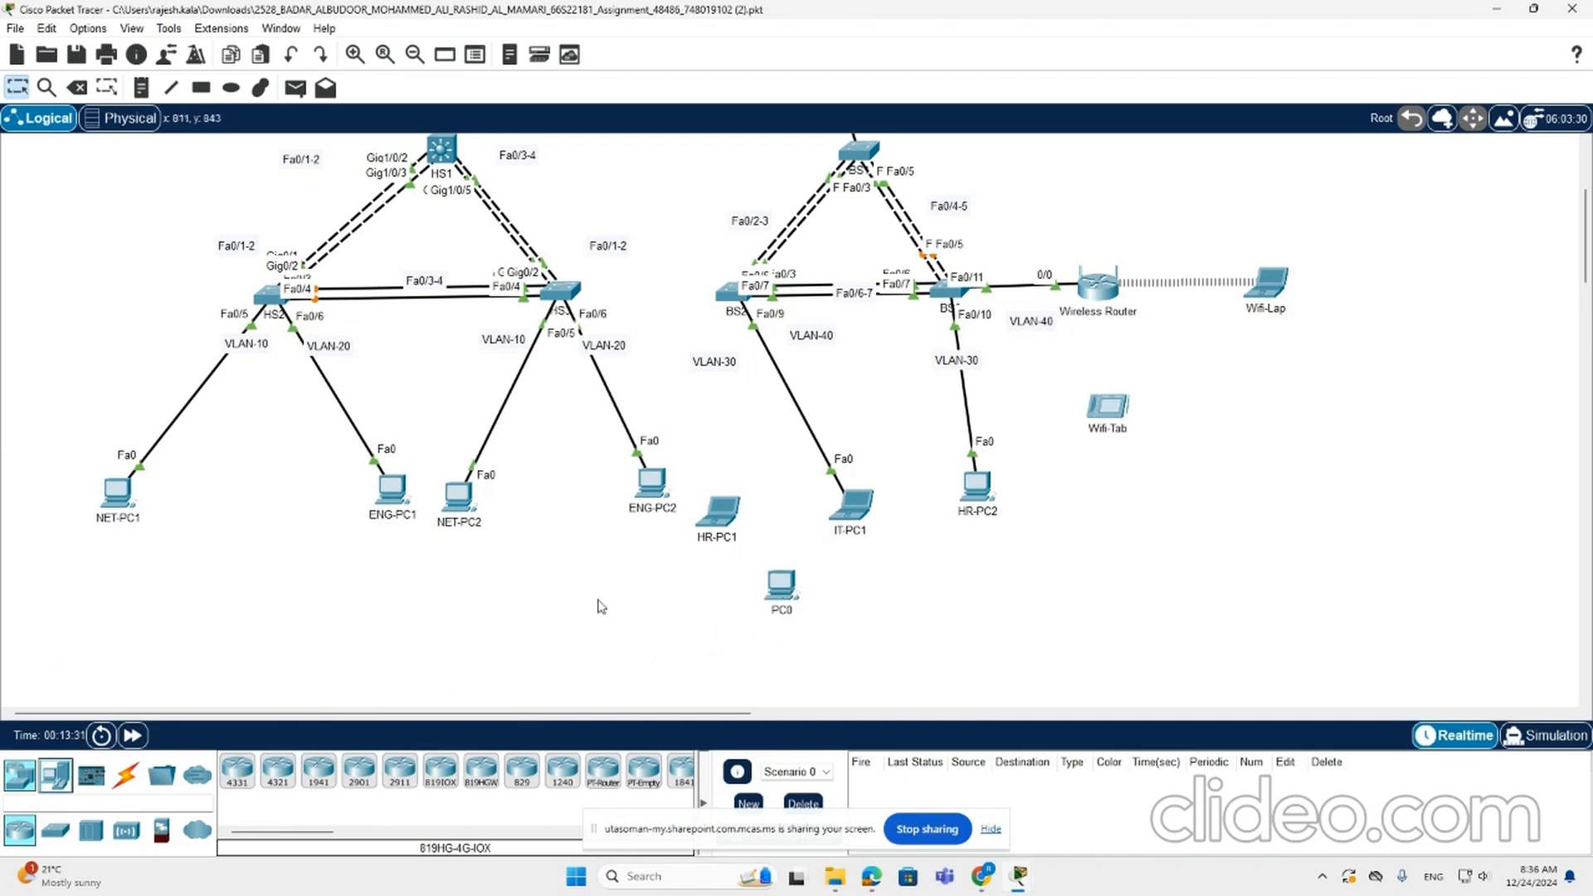
pyautogui.click(790, 611)
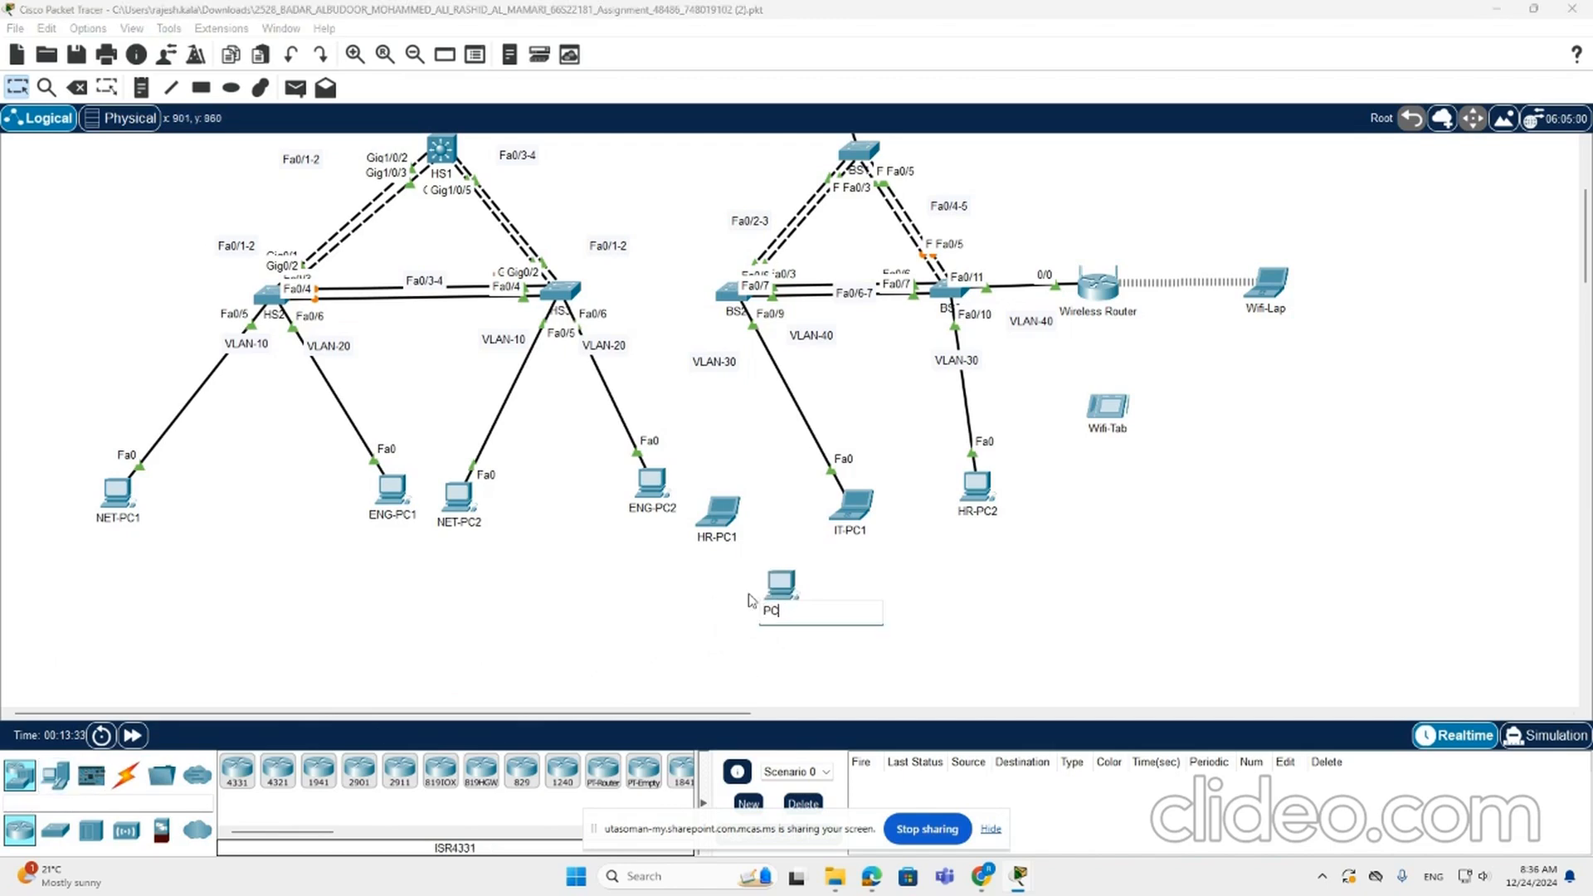
pyautogui.write('5')
pyautogui.press('Return')
pyautogui.click(780, 583)
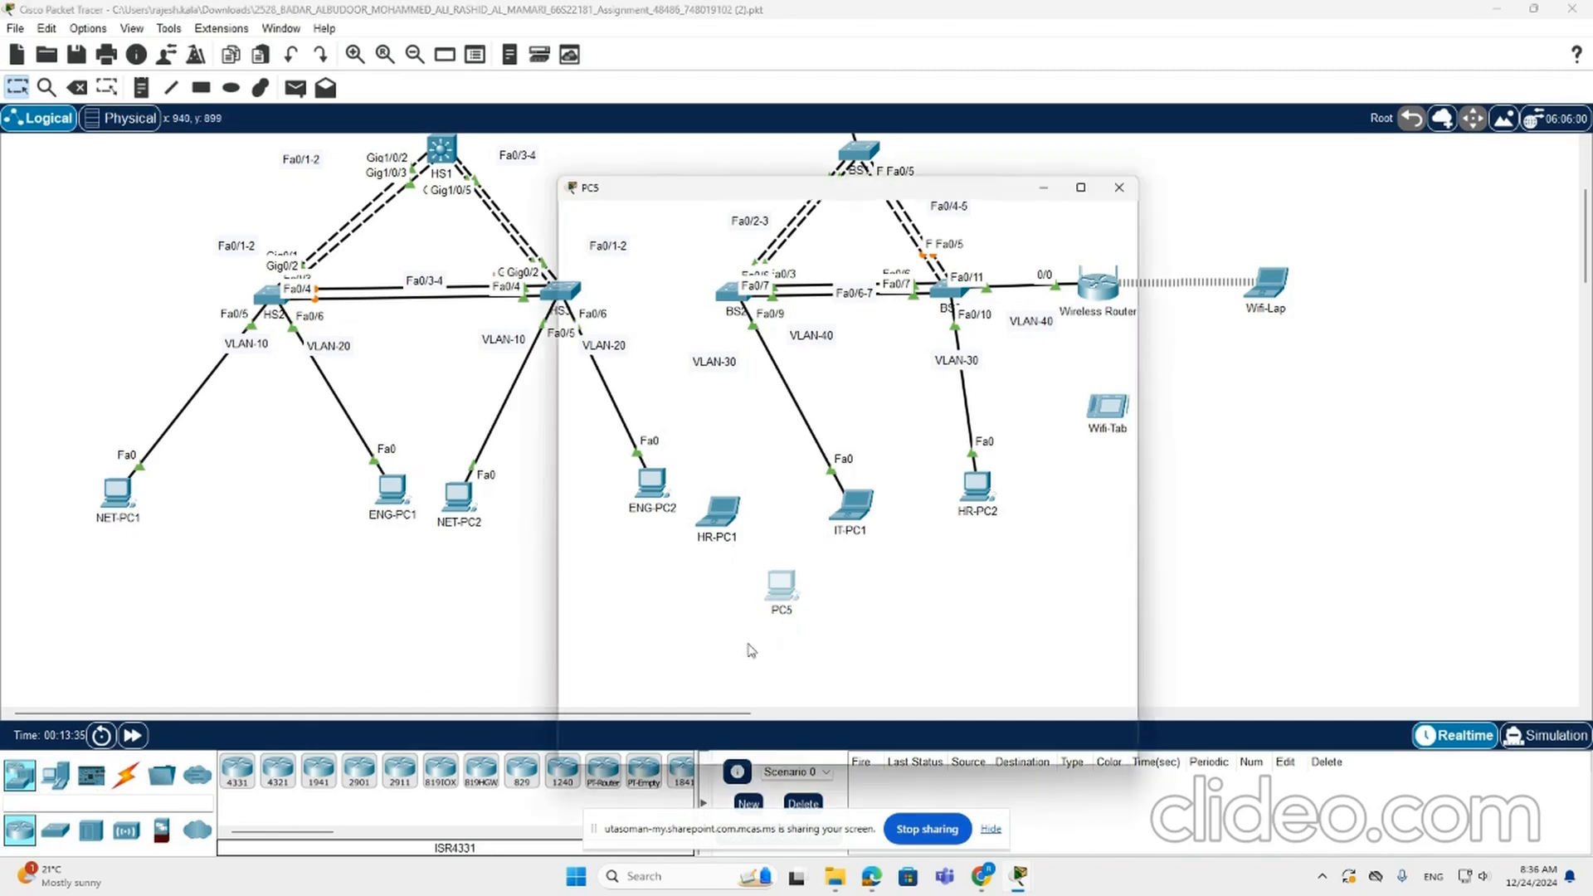
pyautogui.click(510, 541)
# Step: Connect PC5's FastEthernet0 to BS2's FastEthernet0/8 with a copper straight-through cable and fast-forward the simulation time
pyautogui.click(125, 774)
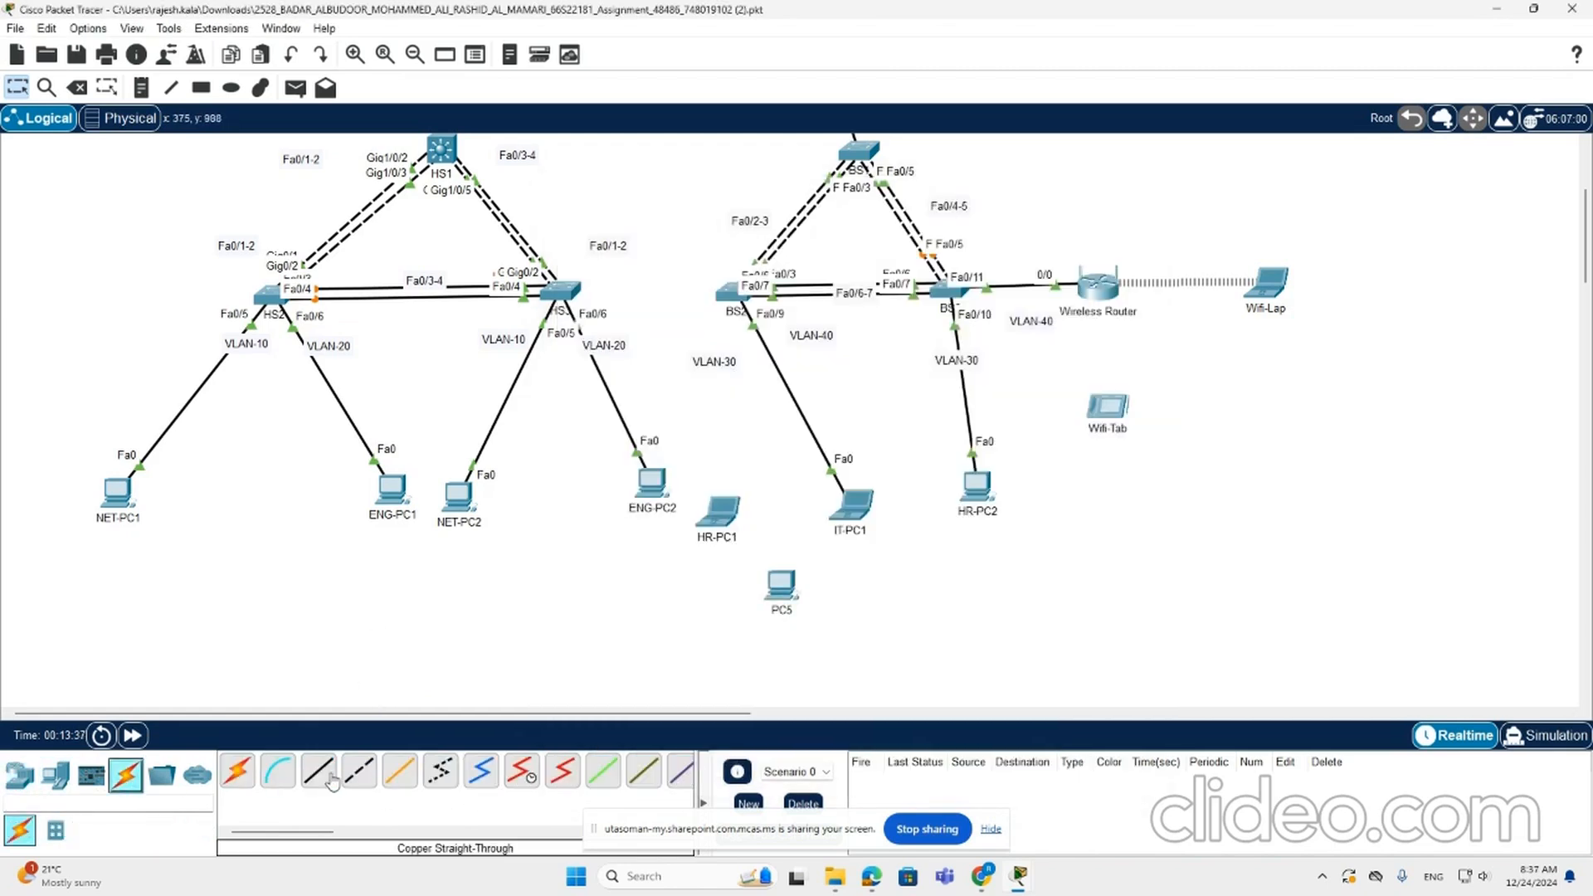
pyautogui.click(318, 771)
pyautogui.click(780, 583)
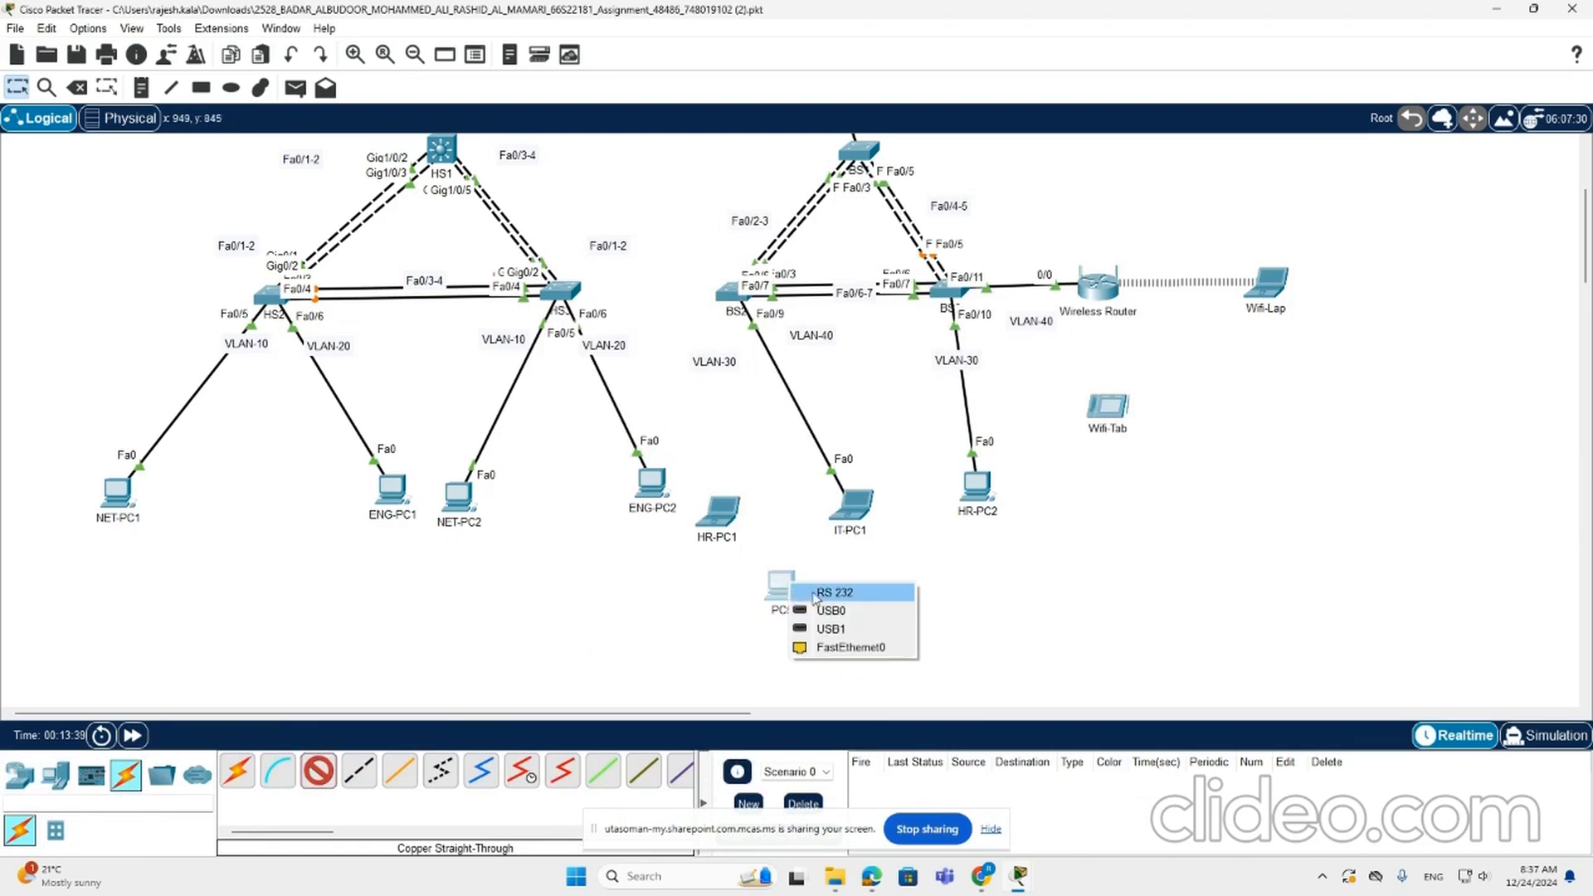
pyautogui.click(840, 645)
pyautogui.click(730, 292)
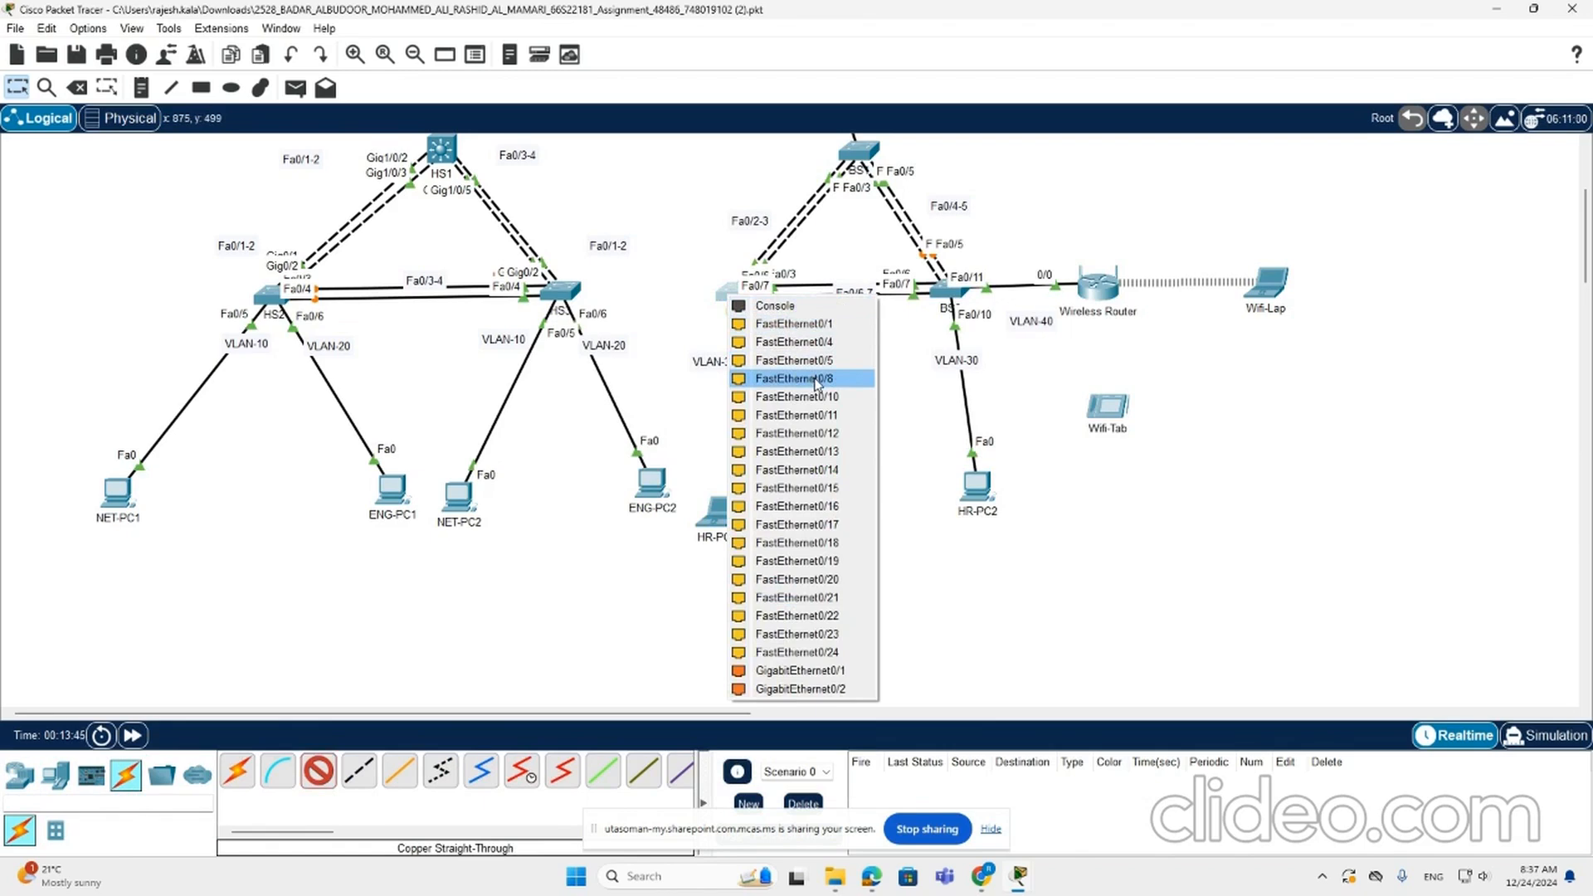
pyautogui.click(816, 380)
pyautogui.click(131, 736)
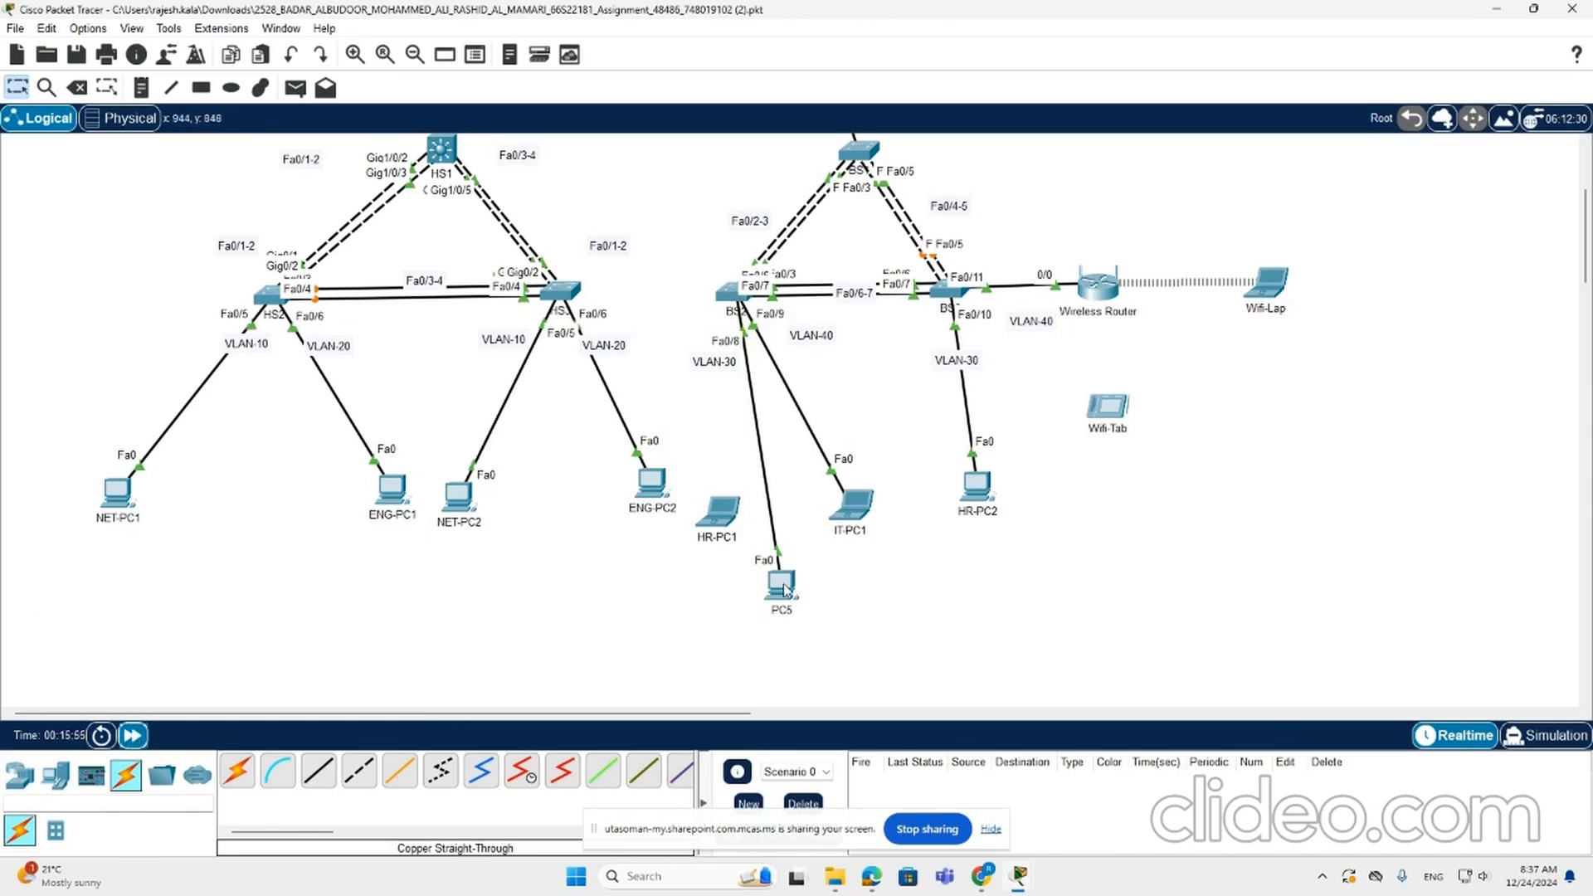
# Step: Set PC5's IPv4 configuration to DHCP to request an address through the secured port, and return to the topology
pyautogui.click(785, 591)
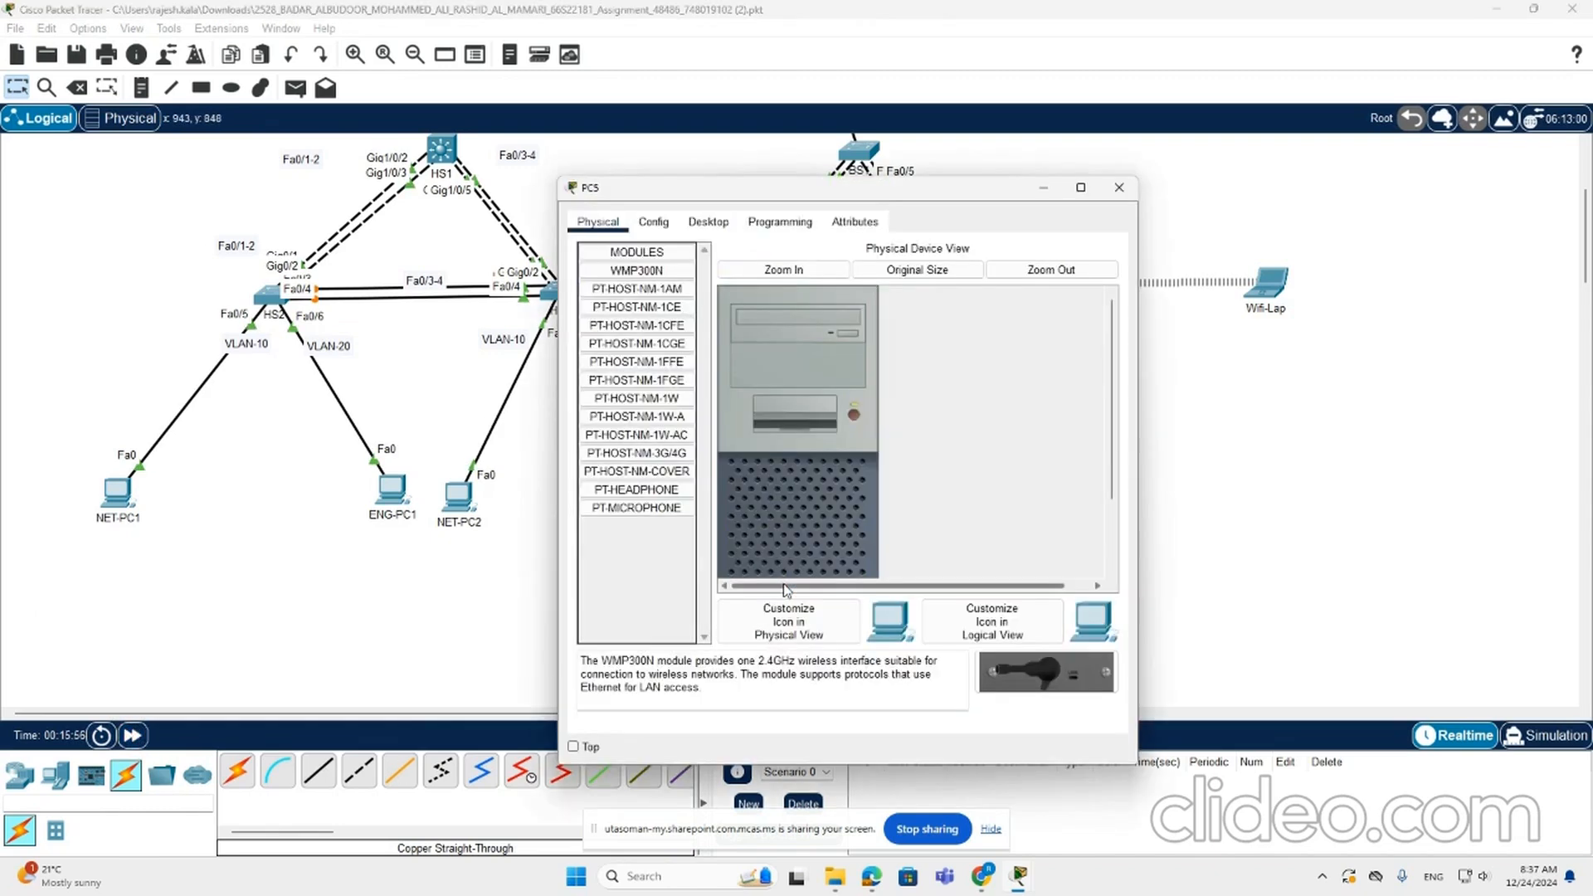
pyautogui.click(709, 221)
pyautogui.click(635, 286)
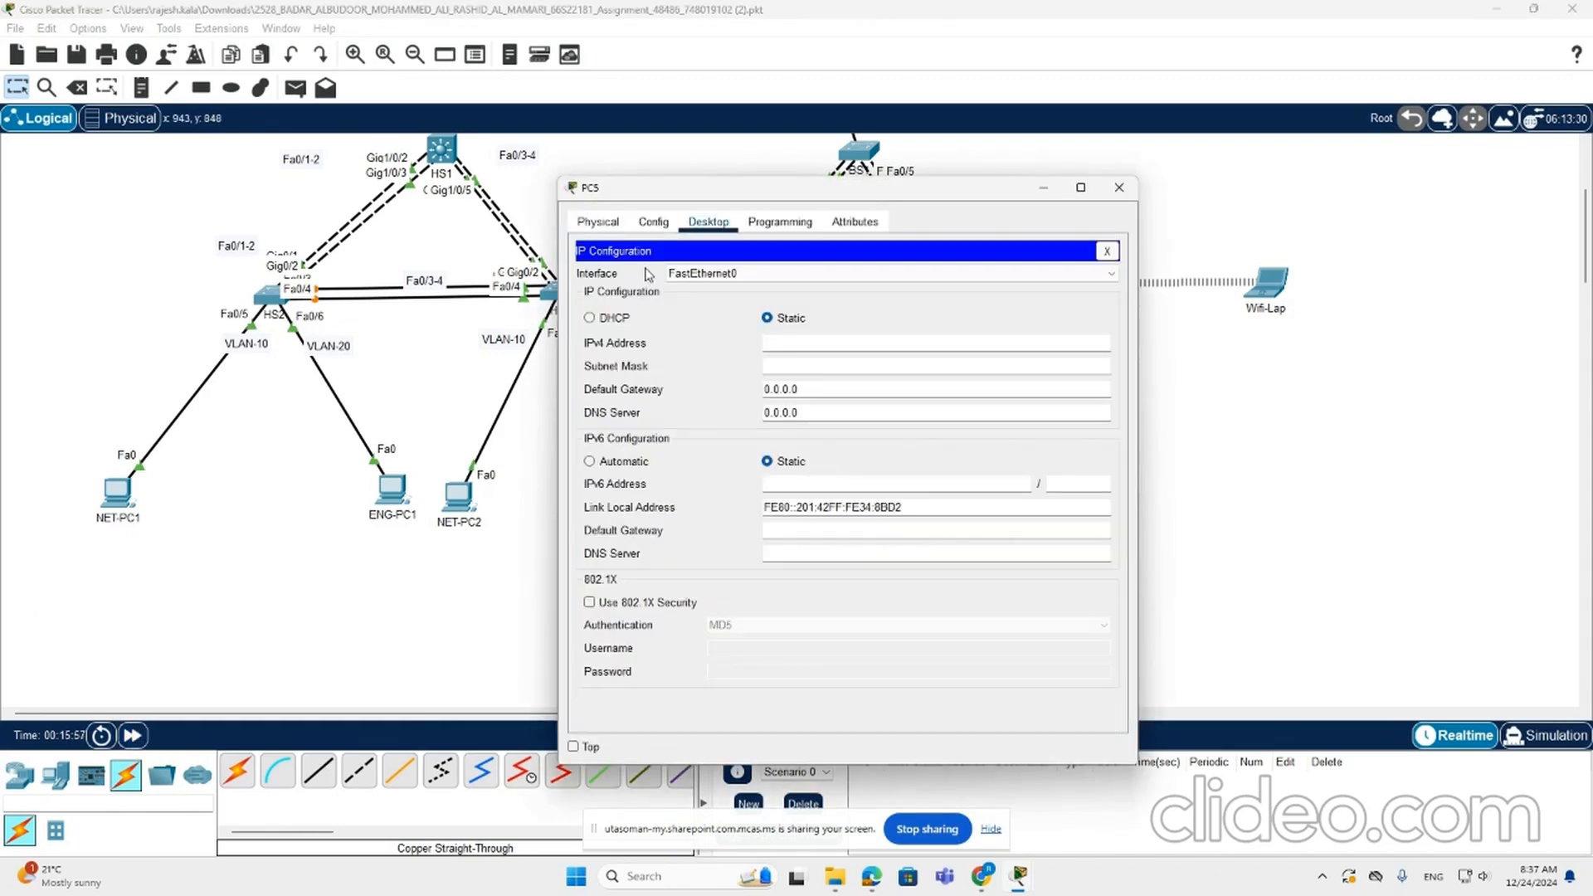
pyautogui.click(612, 320)
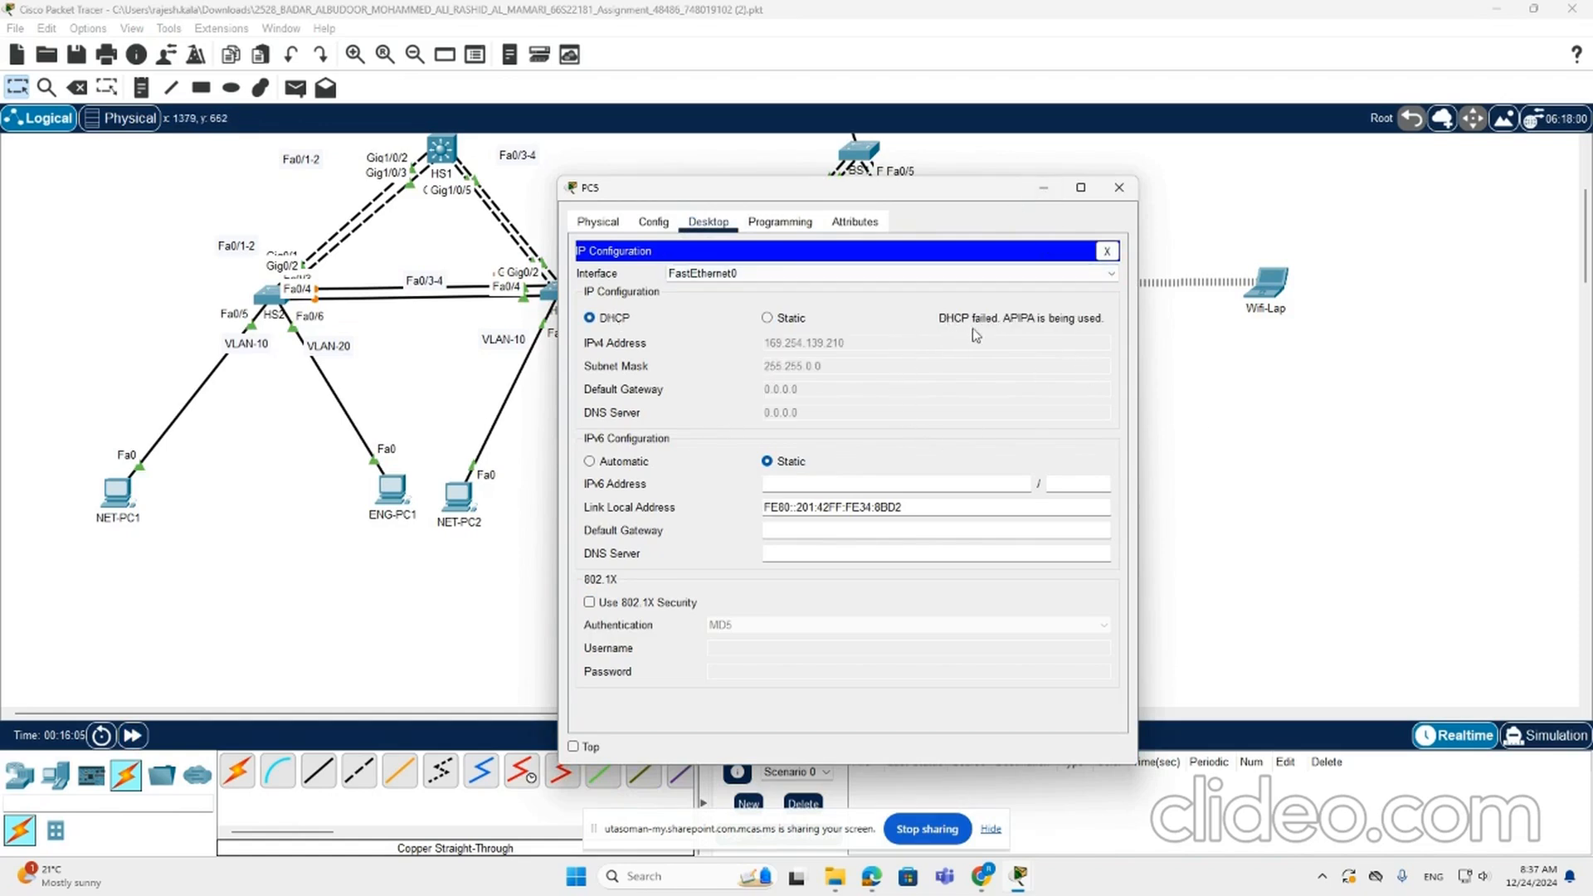
pyautogui.click(1046, 187)
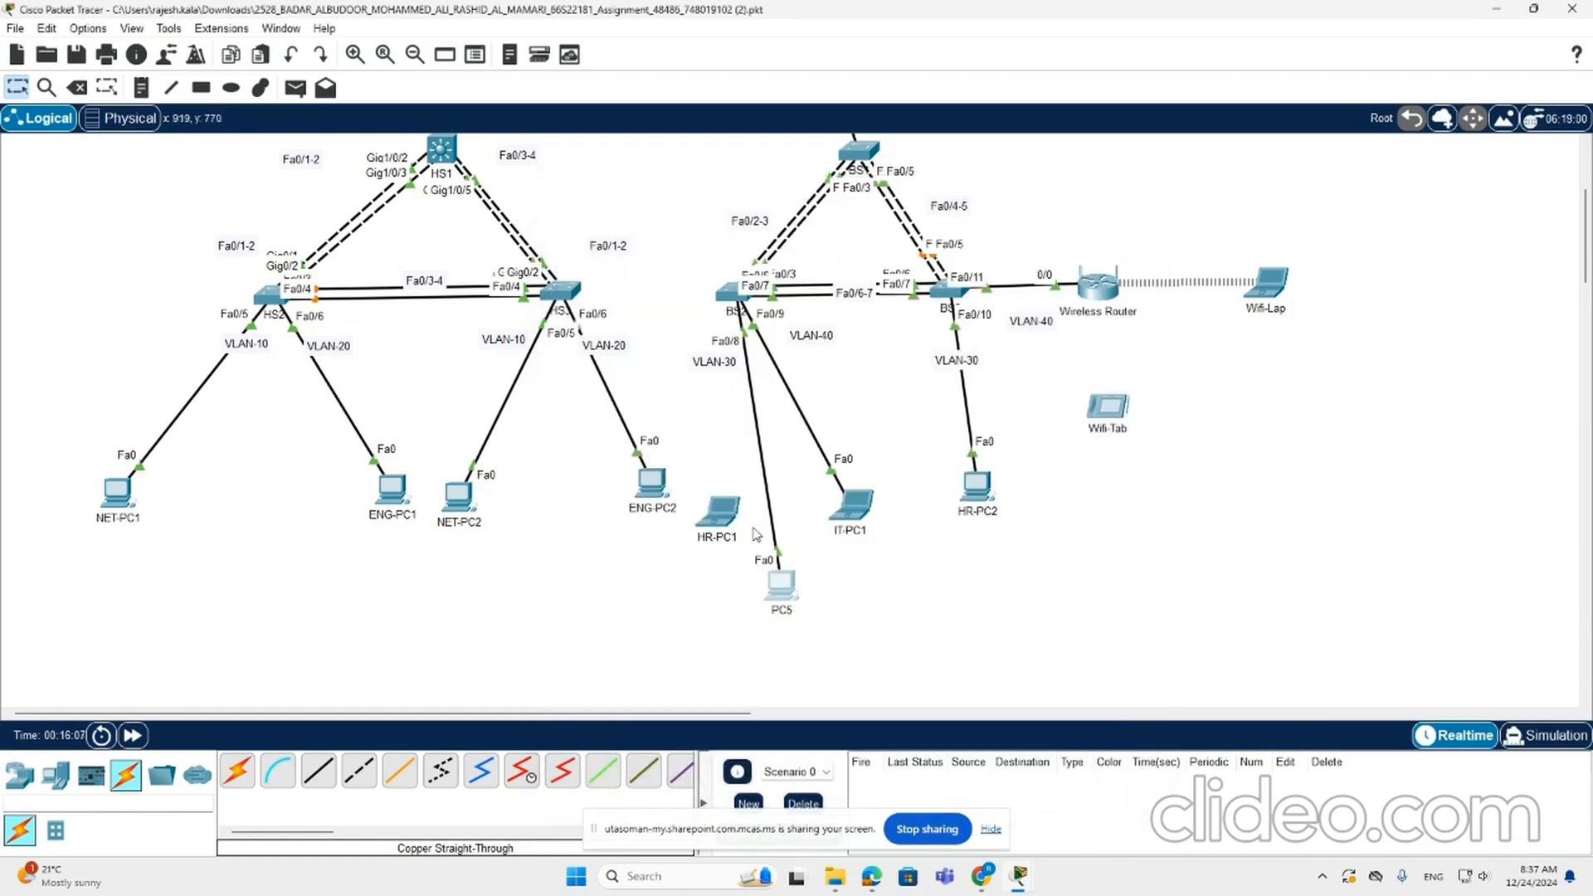
# Step: Move the cable on BS2's FastEthernet0/8 from PC5 back to HR-PC1
pyautogui.moveTo(712, 520)
pyautogui.moveTo(723, 302)
pyautogui.moveTo(780, 559); pyautogui.dragTo(723, 508)
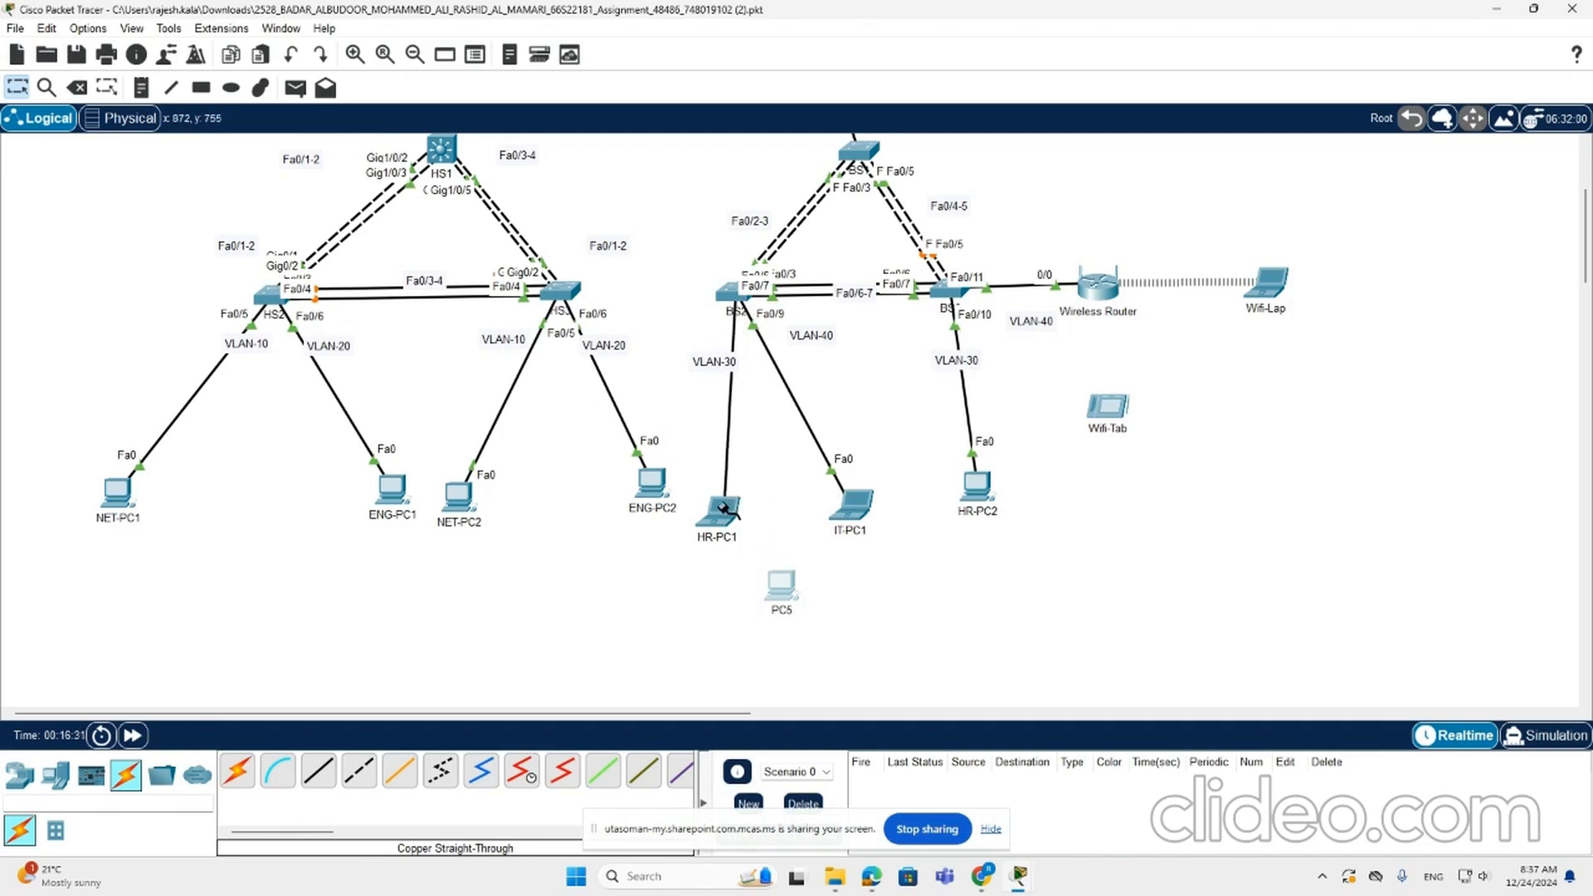
# Step: Check the DHCP-assigned IPv4 settings in HR-PC1's IP configuration, and put its window away
pyautogui.click(723, 508)
pyautogui.click(767, 574)
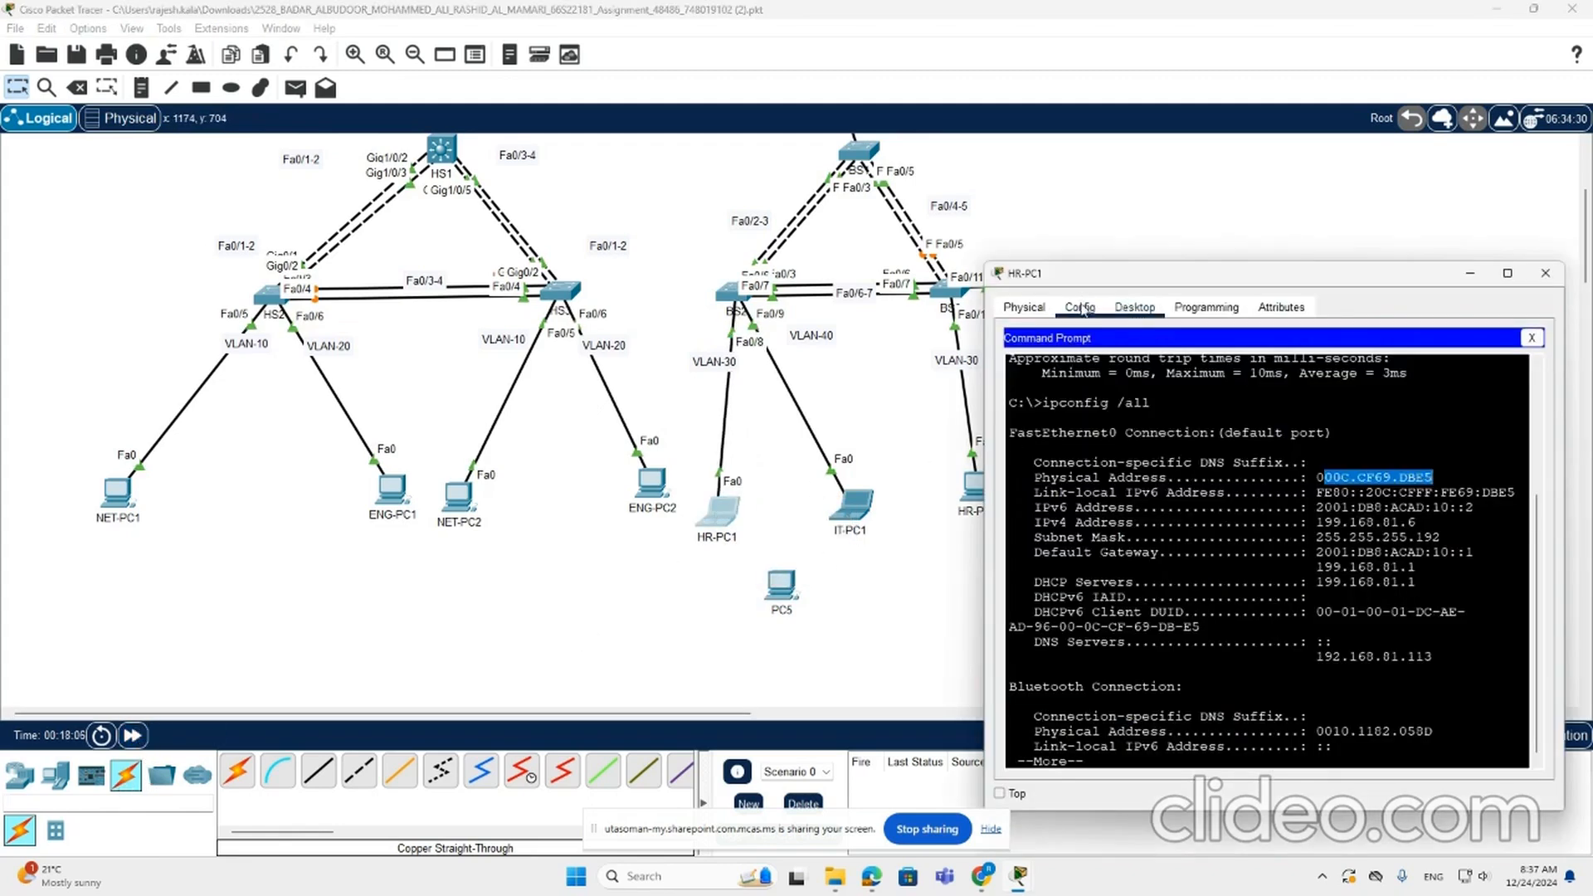
pyautogui.click(1532, 337)
pyautogui.click(1060, 387)
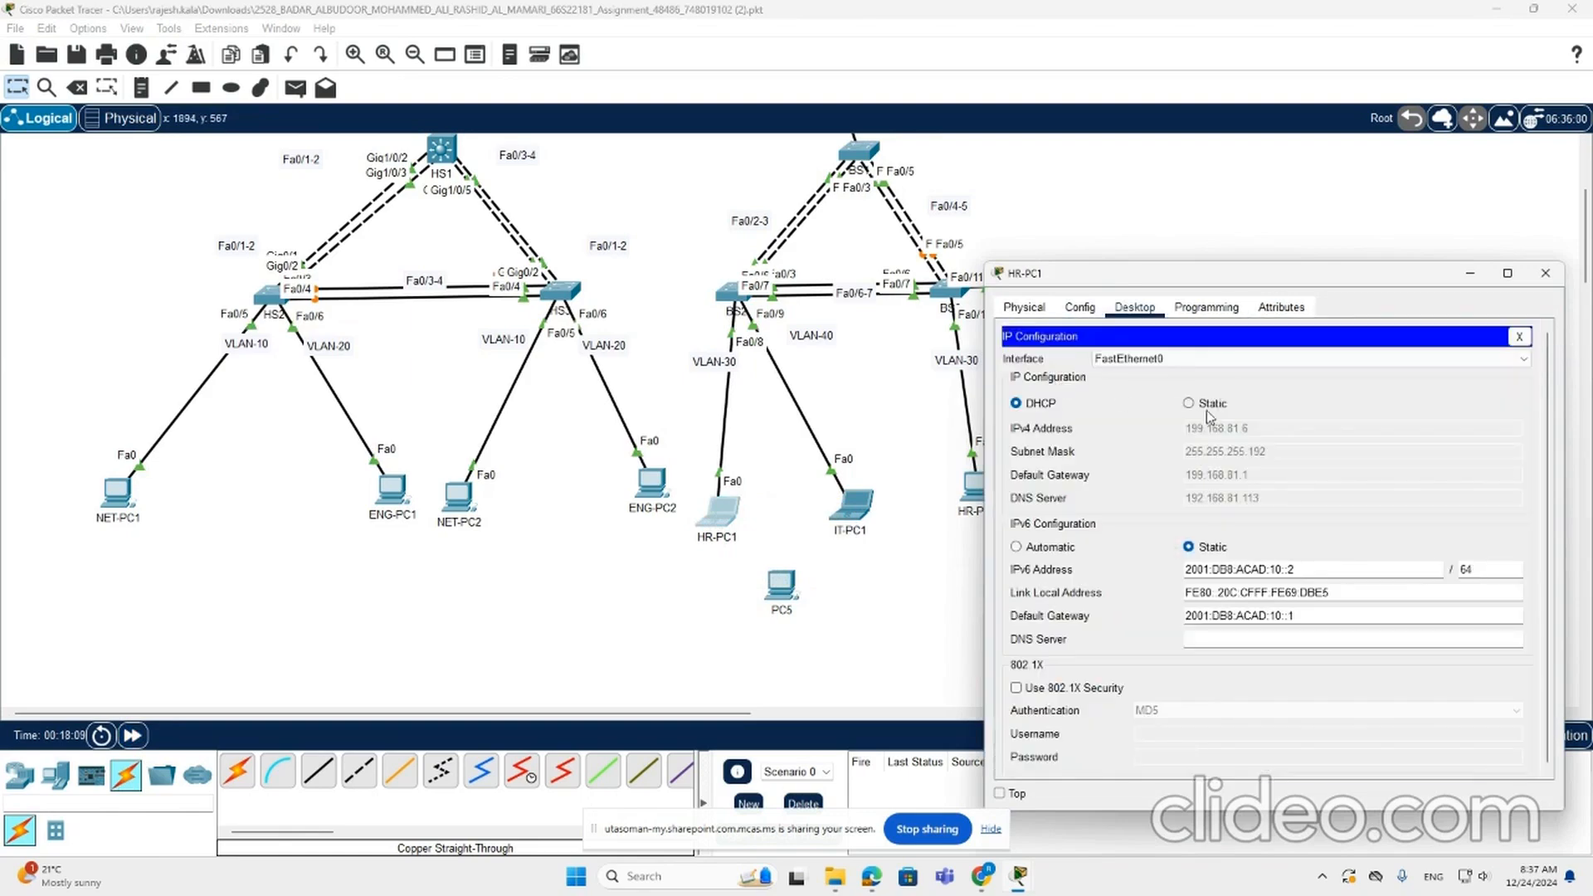
pyautogui.click(1475, 277)
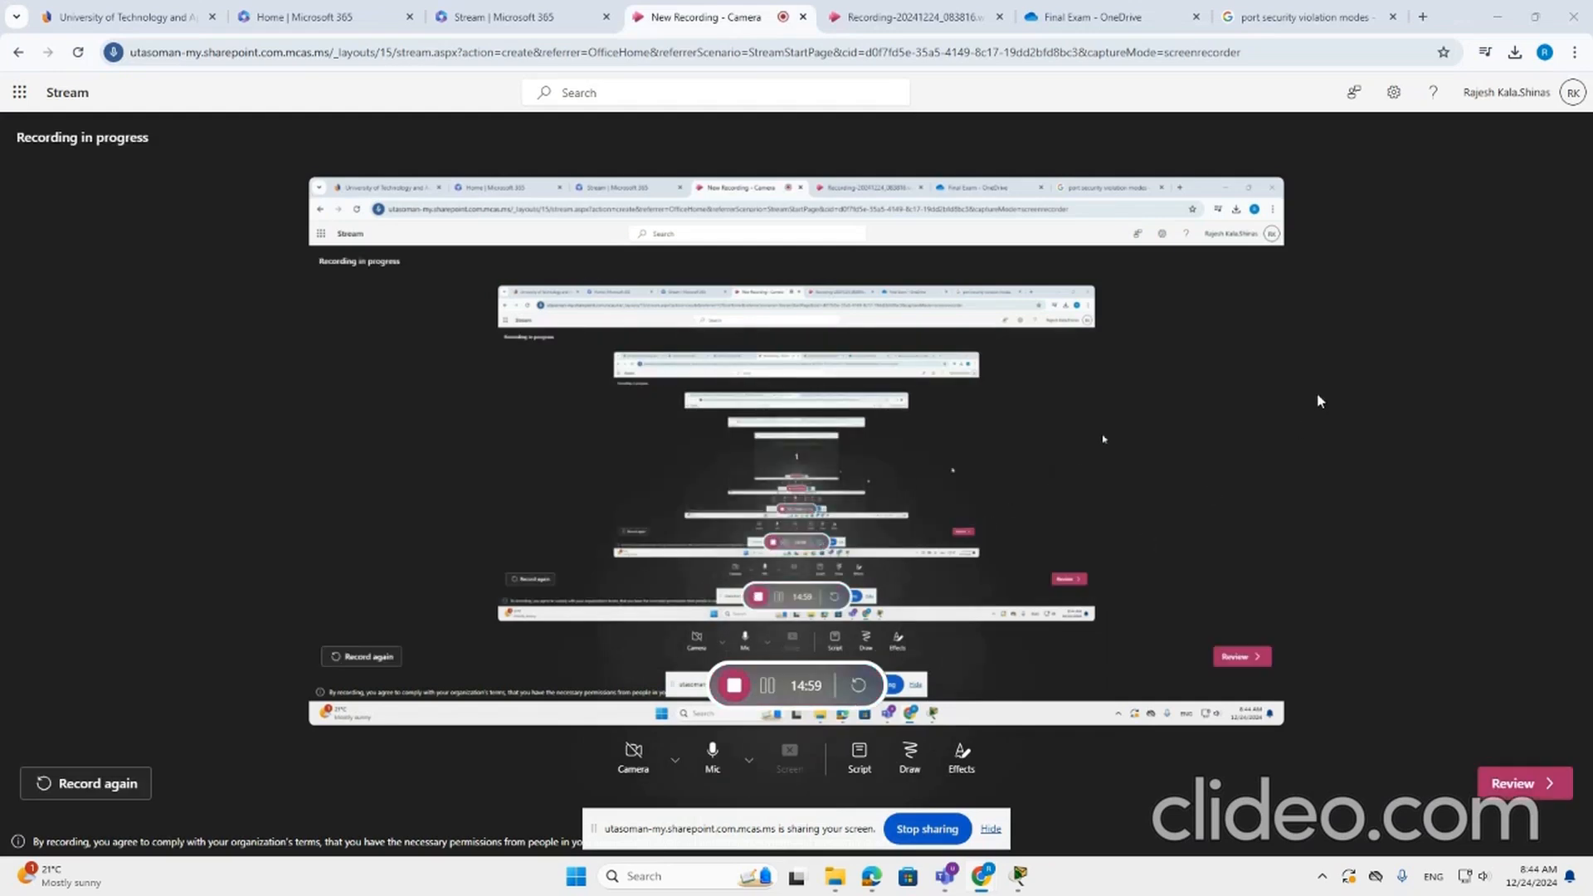
# Step: Switch back to the Cisco Packet Tracer topology, move PC5 slightly closer to BS2, and check PC5's DHCP addressing
pyautogui.moveTo(1018, 884)
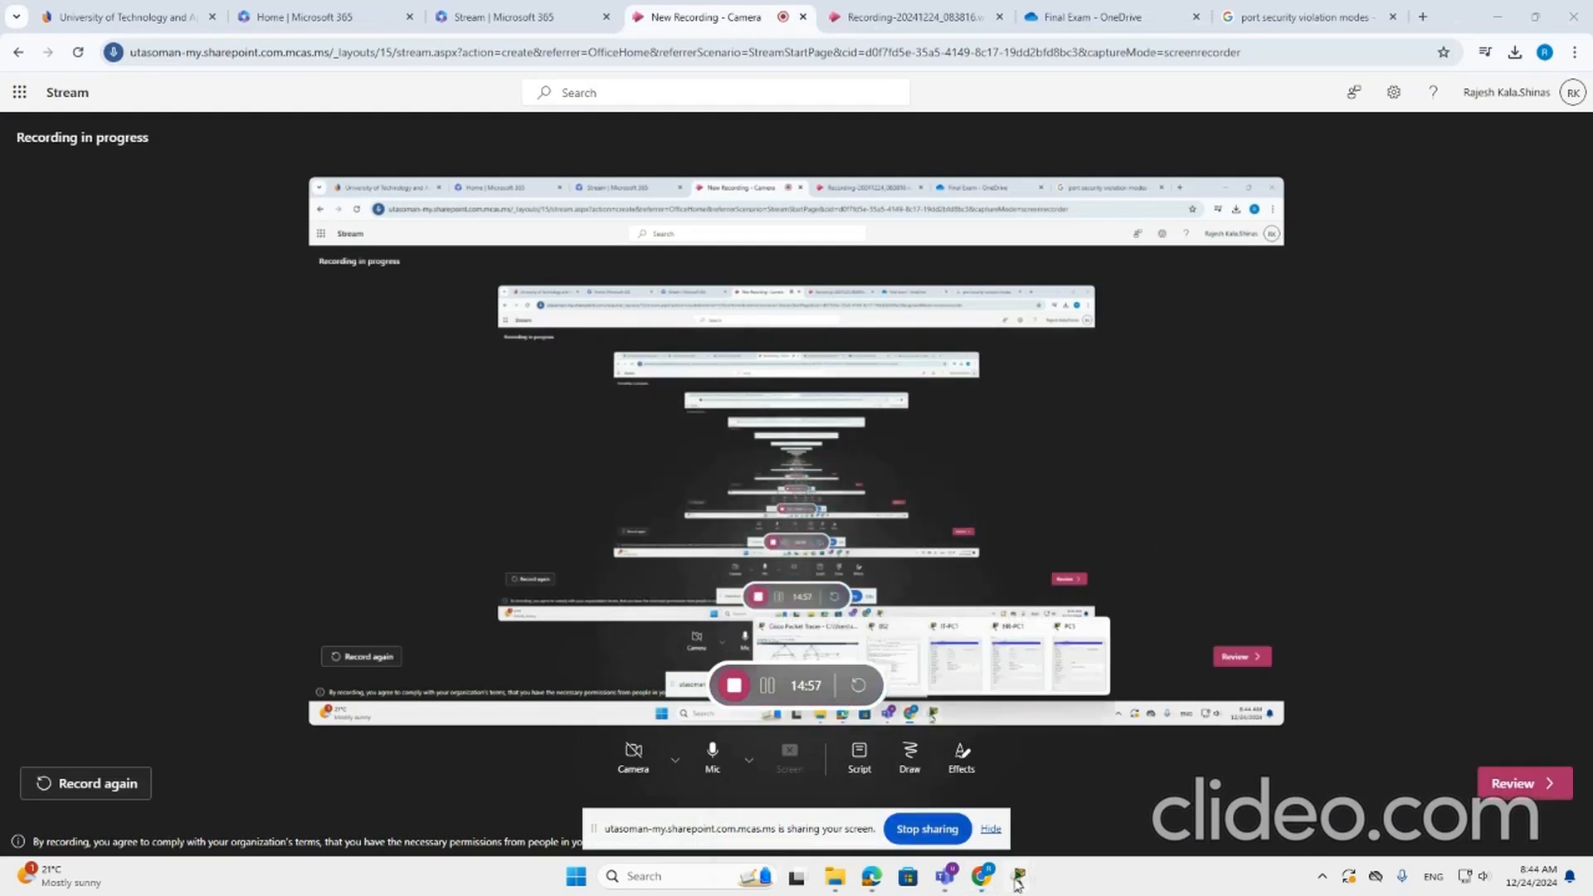
pyautogui.click(821, 784)
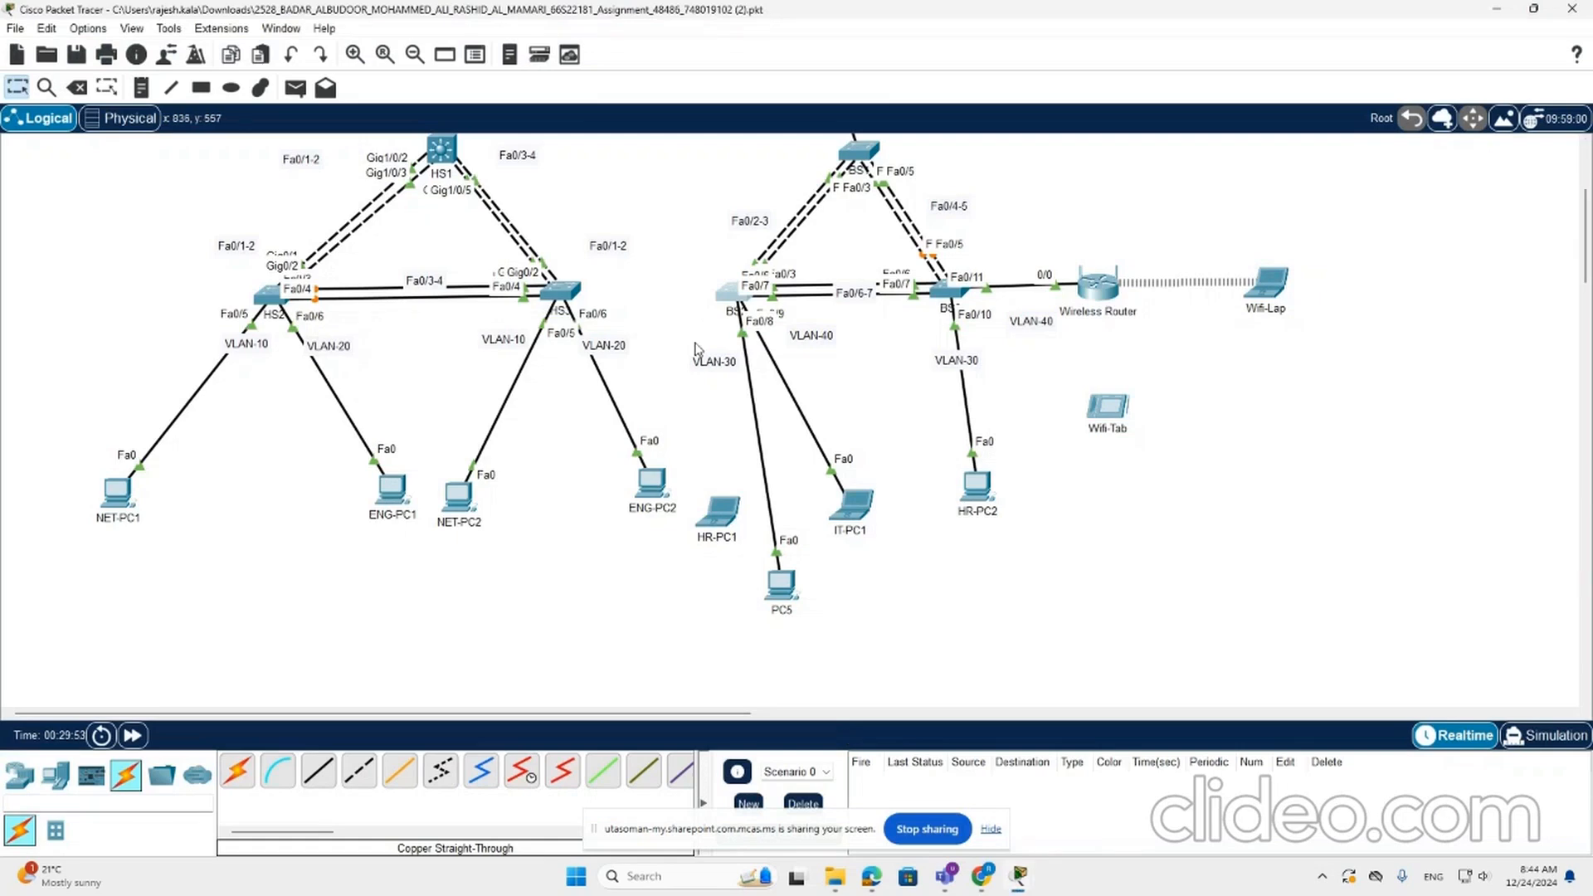
pyautogui.moveTo(779, 586); pyautogui.dragTo(777, 562)
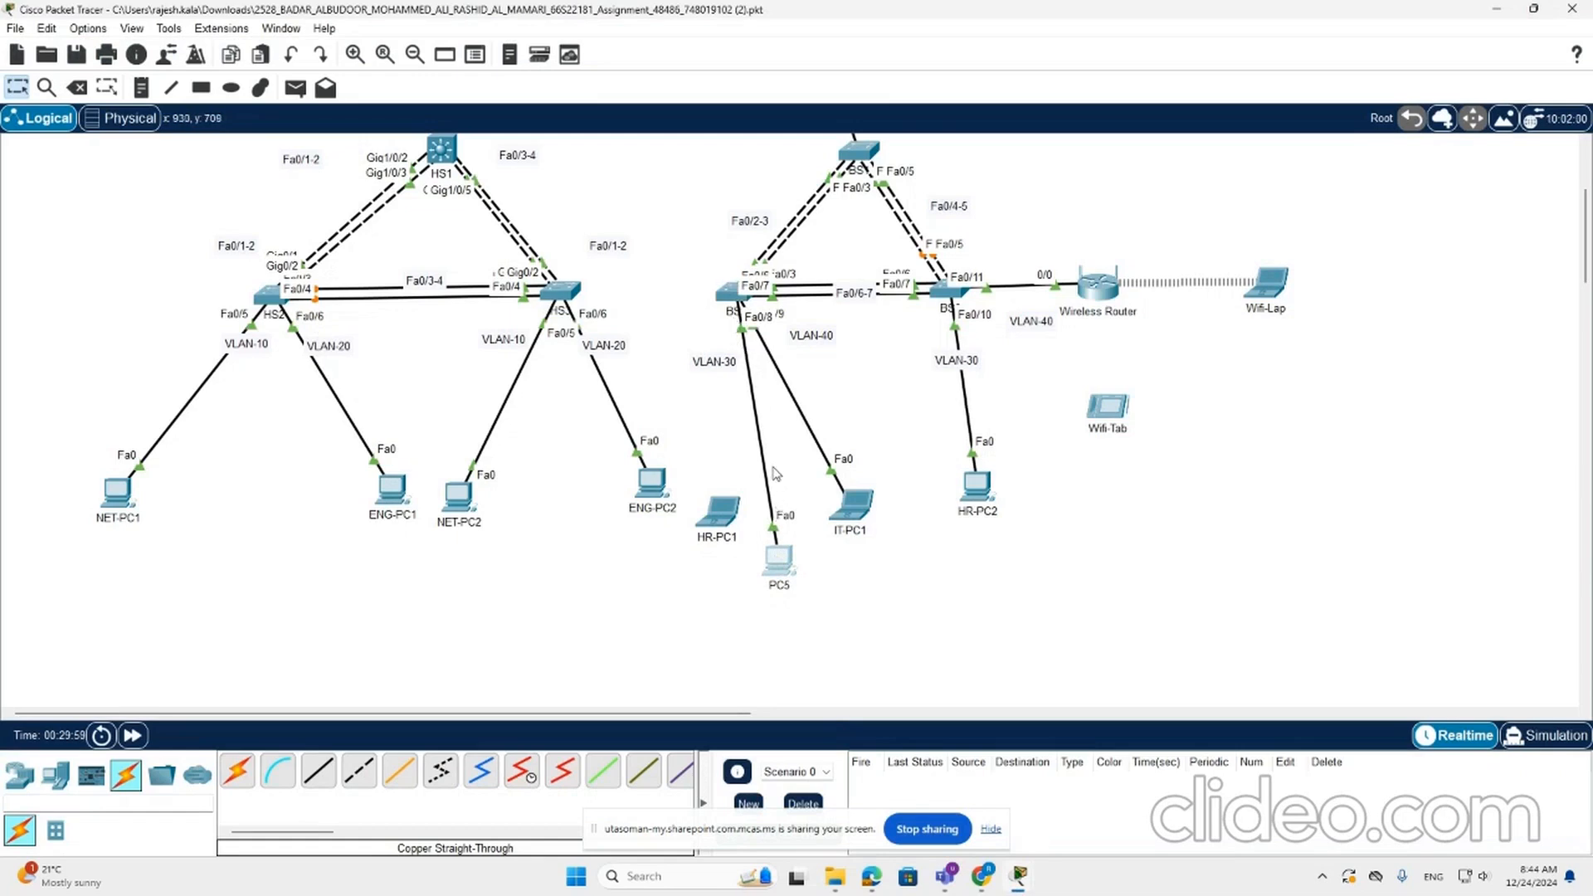
pyautogui.click(788, 556)
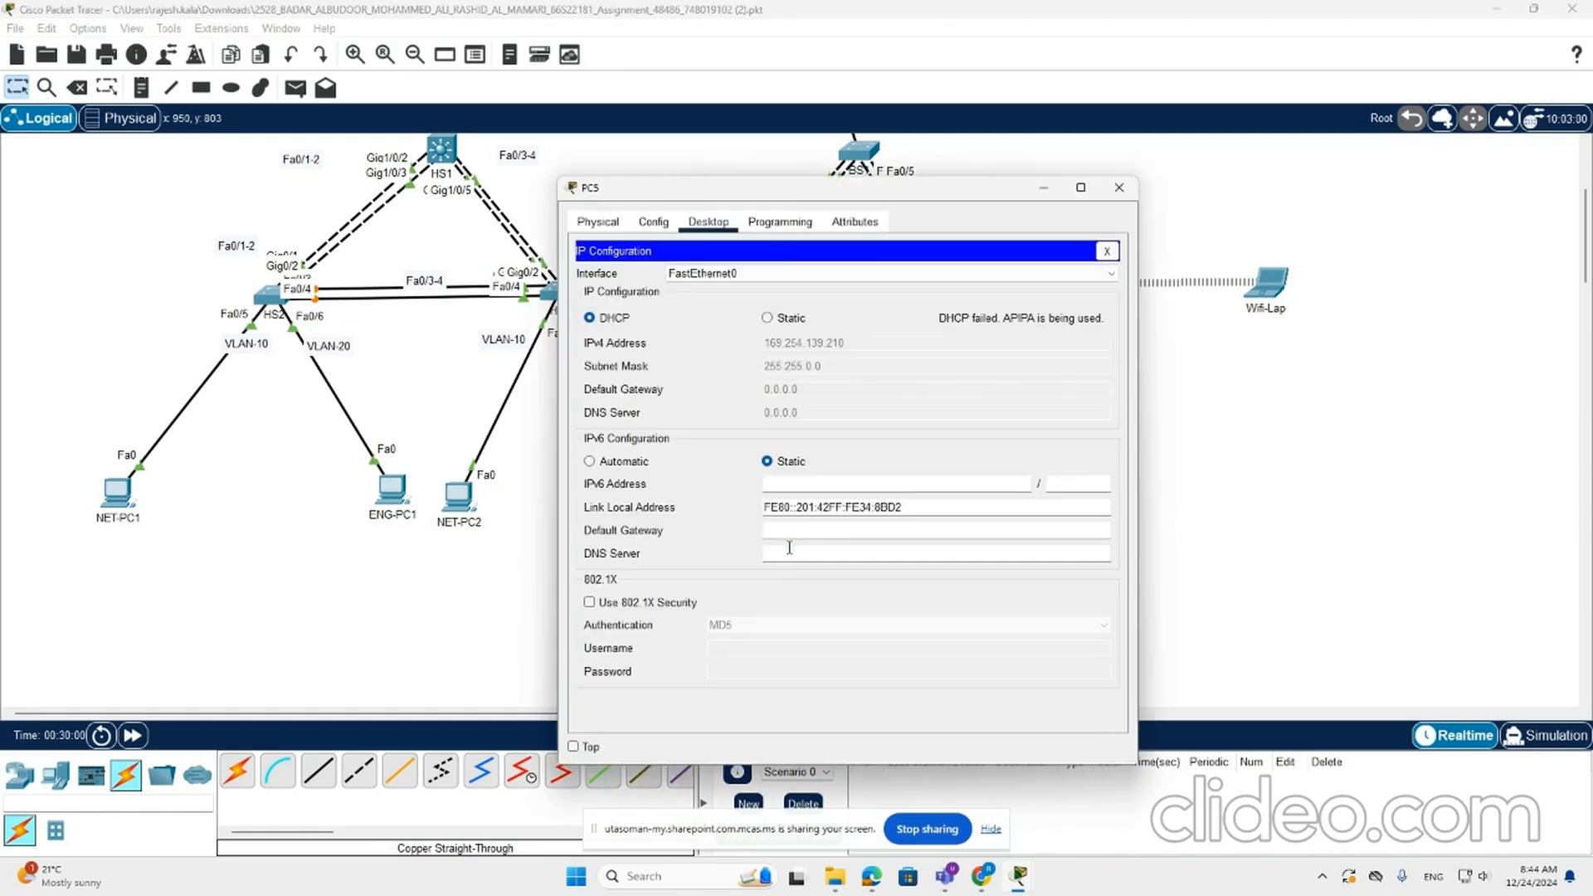
pyautogui.click(1041, 189)
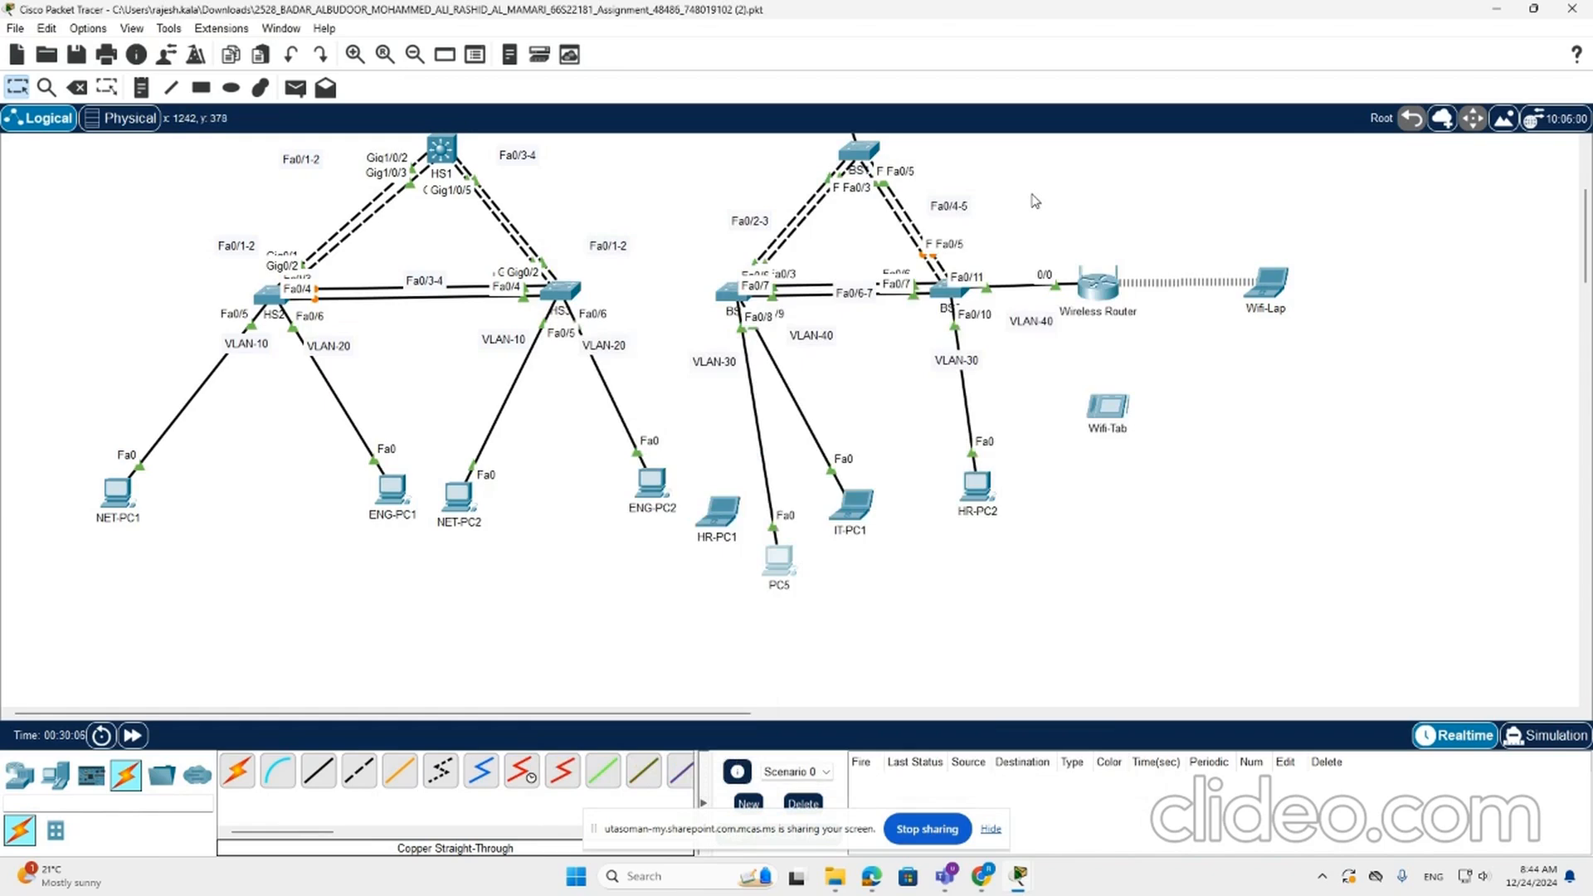
# Step: Rerun sh port-security interface fastEthernet 0/8 on BS2, compare the security violation counts, and return to the topology
pyautogui.click(732, 295)
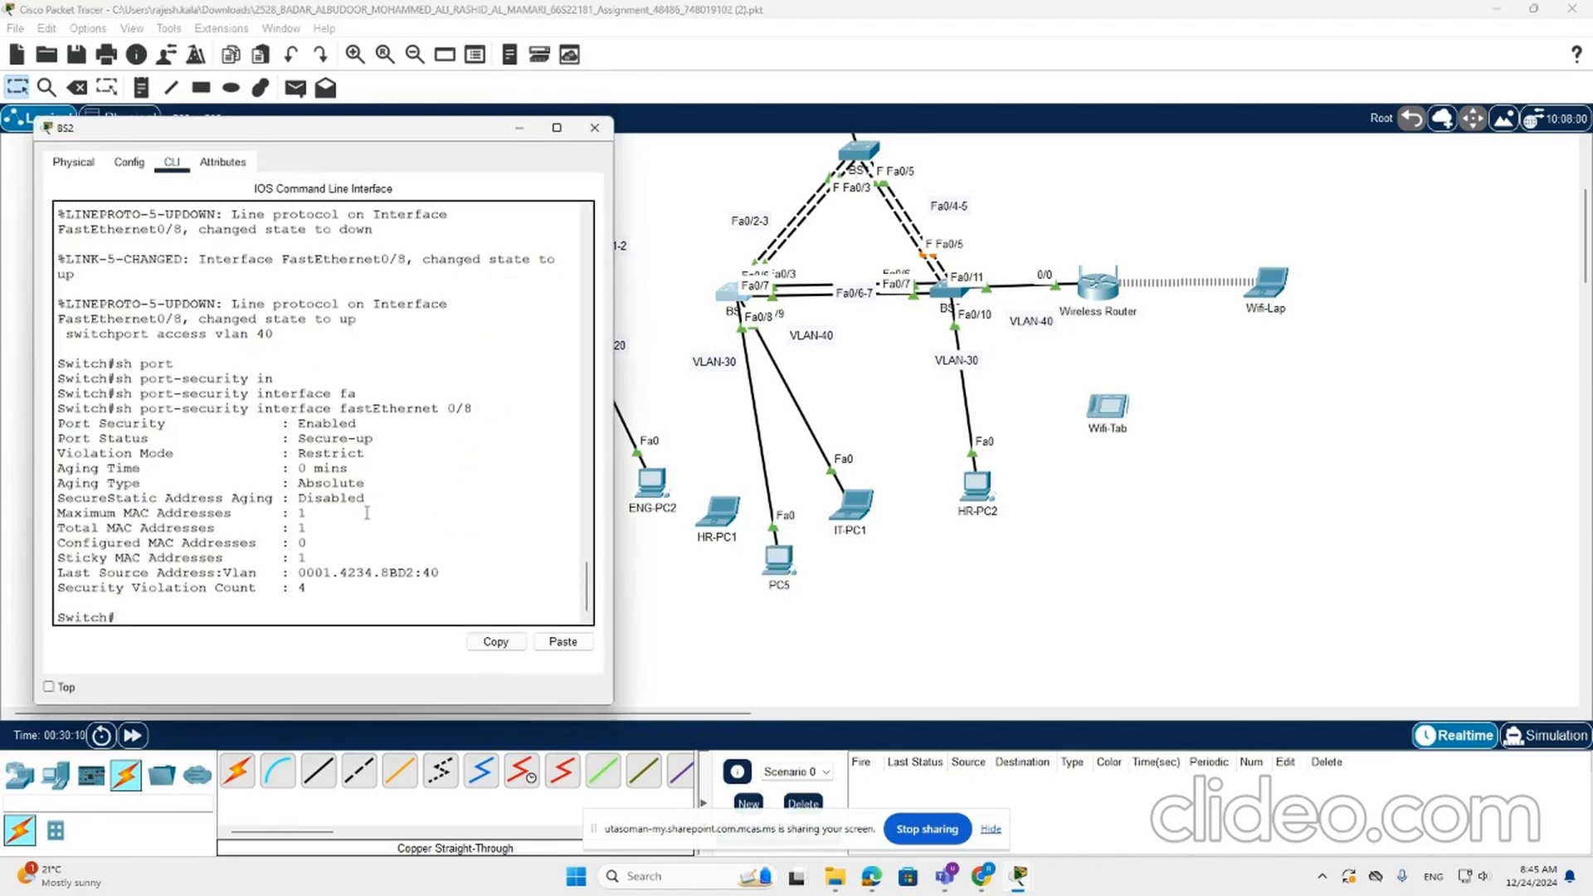
pyautogui.press('Up')
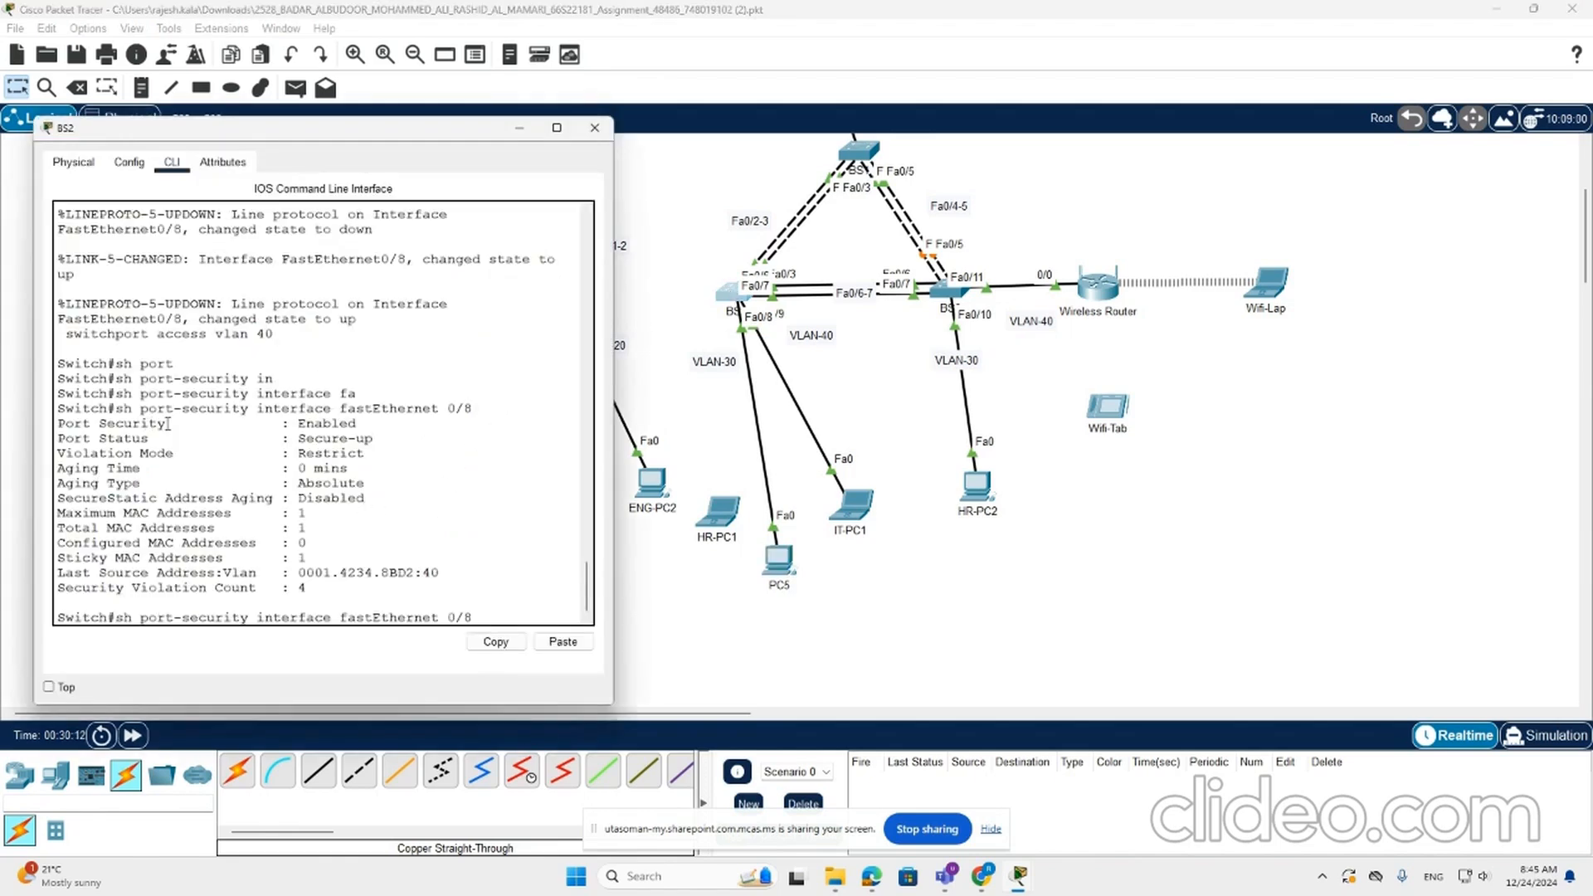
pyautogui.press('Return')
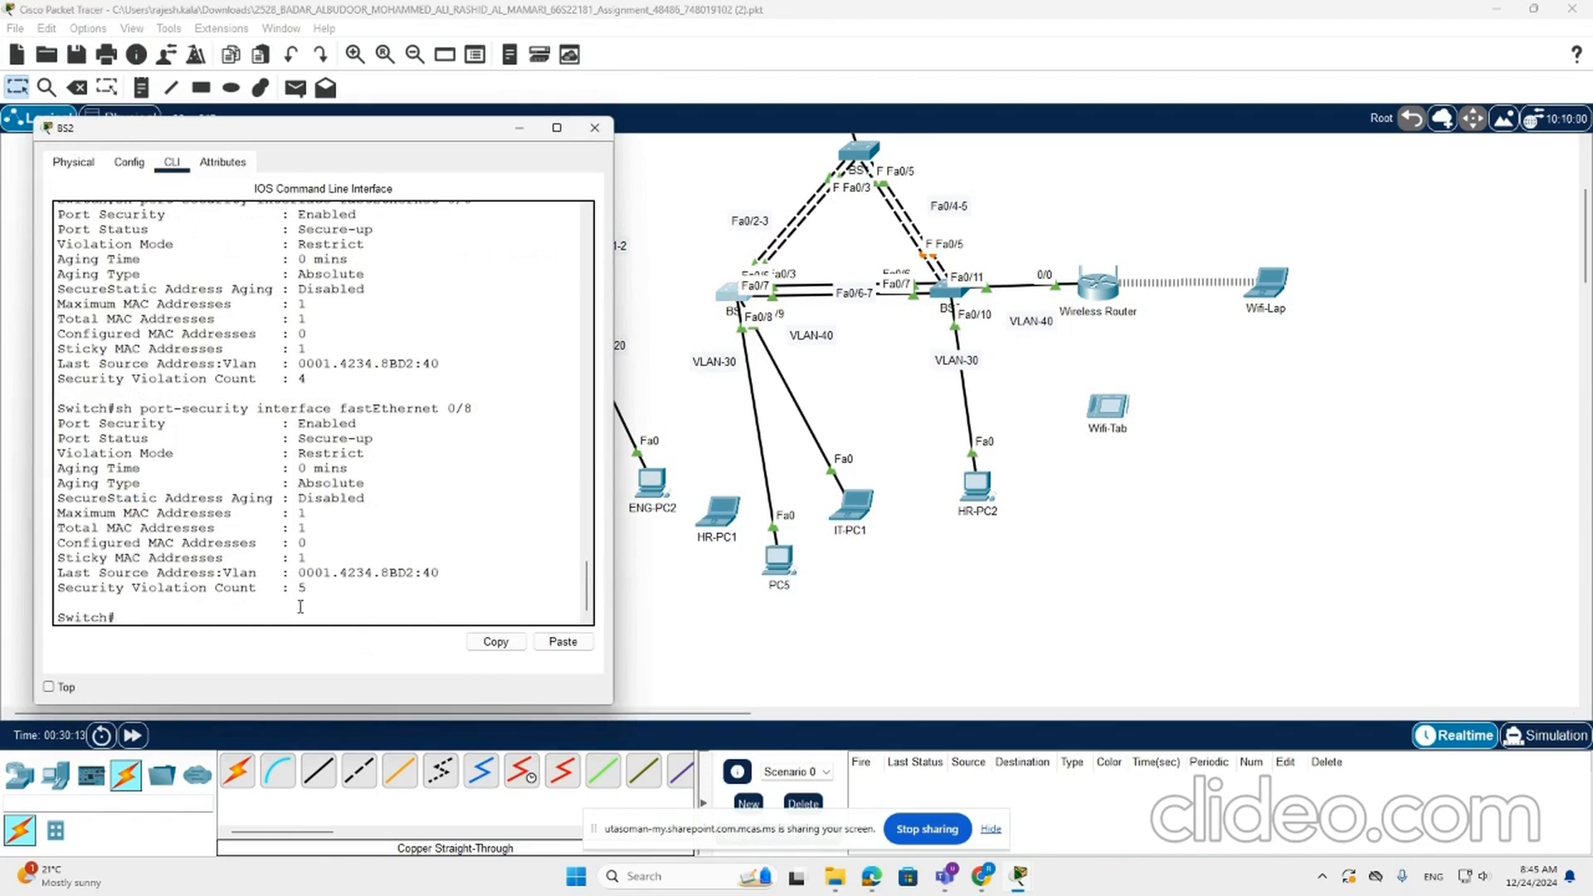
pyautogui.scroll(15, 283, 406)
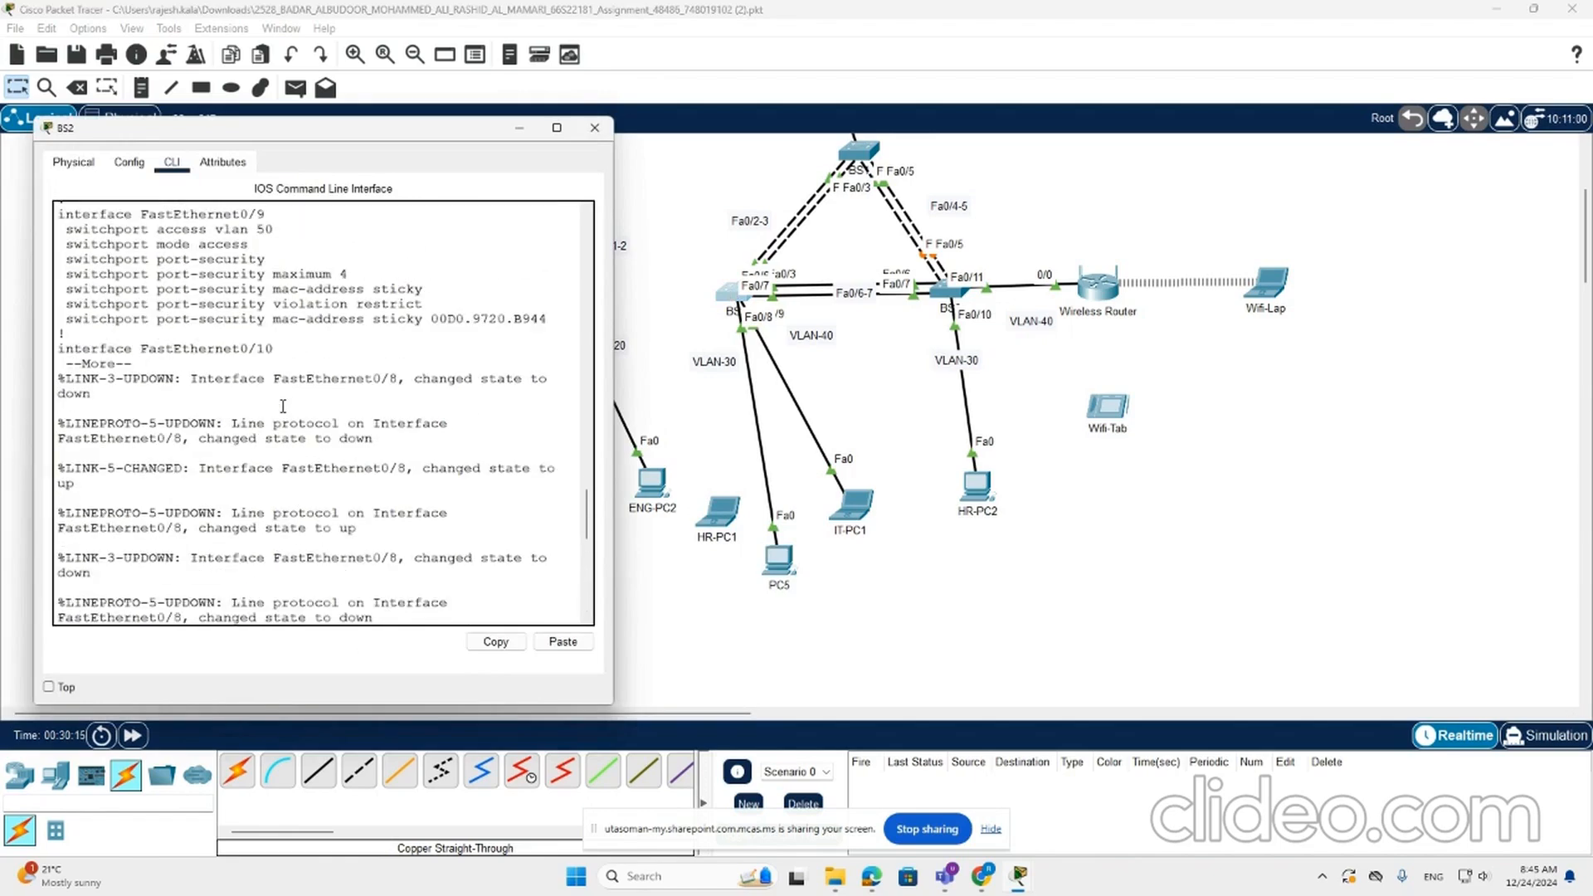
pyautogui.scroll(-10, 283, 406)
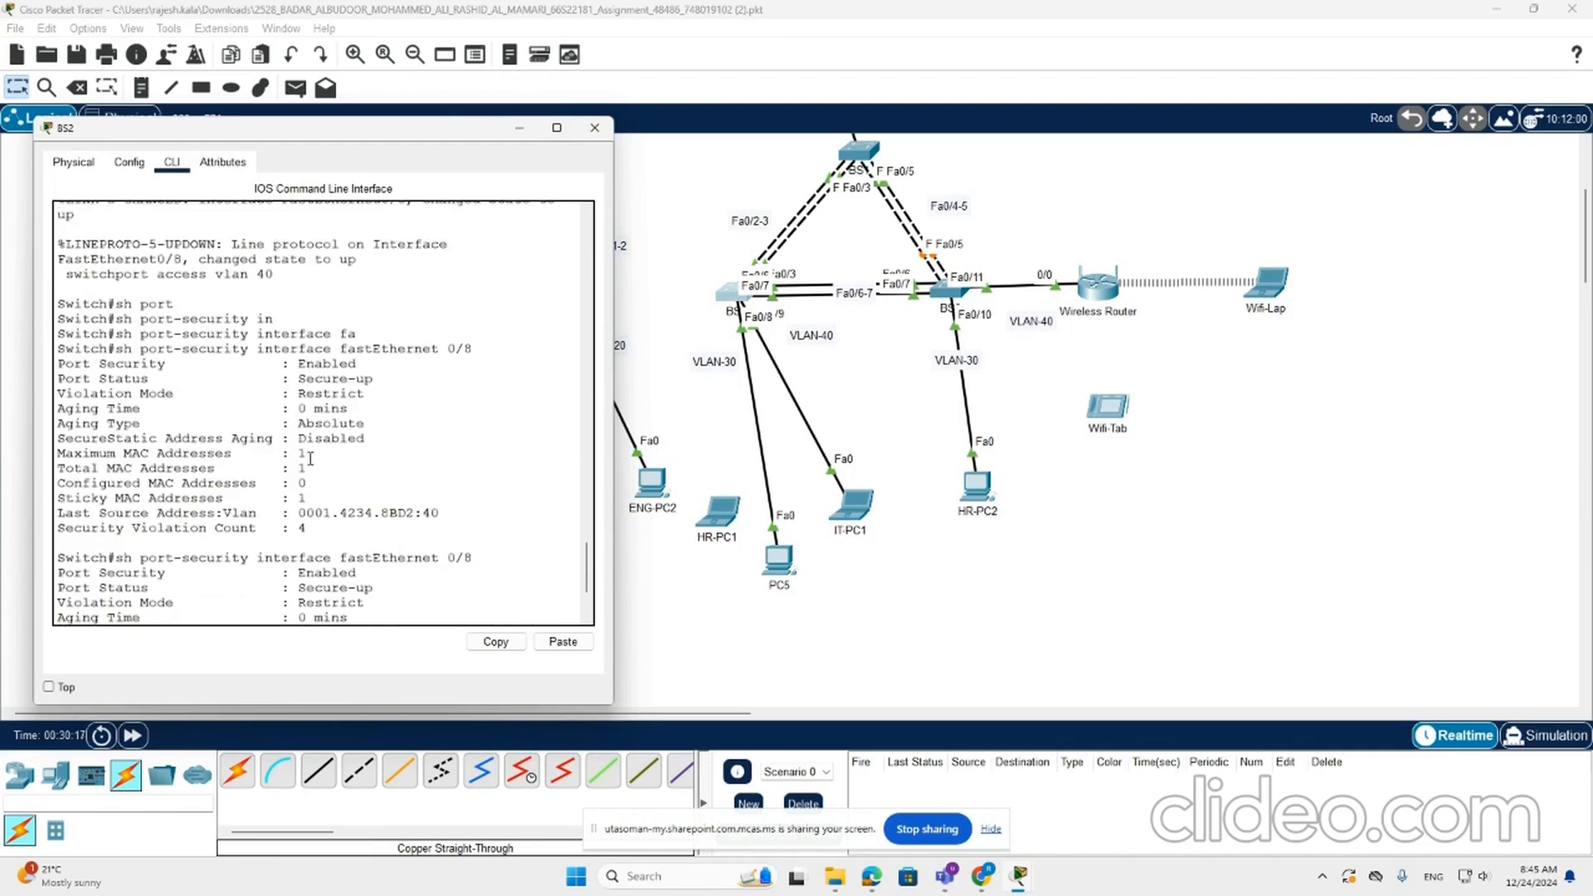
pyautogui.scroll(-4, 316, 467)
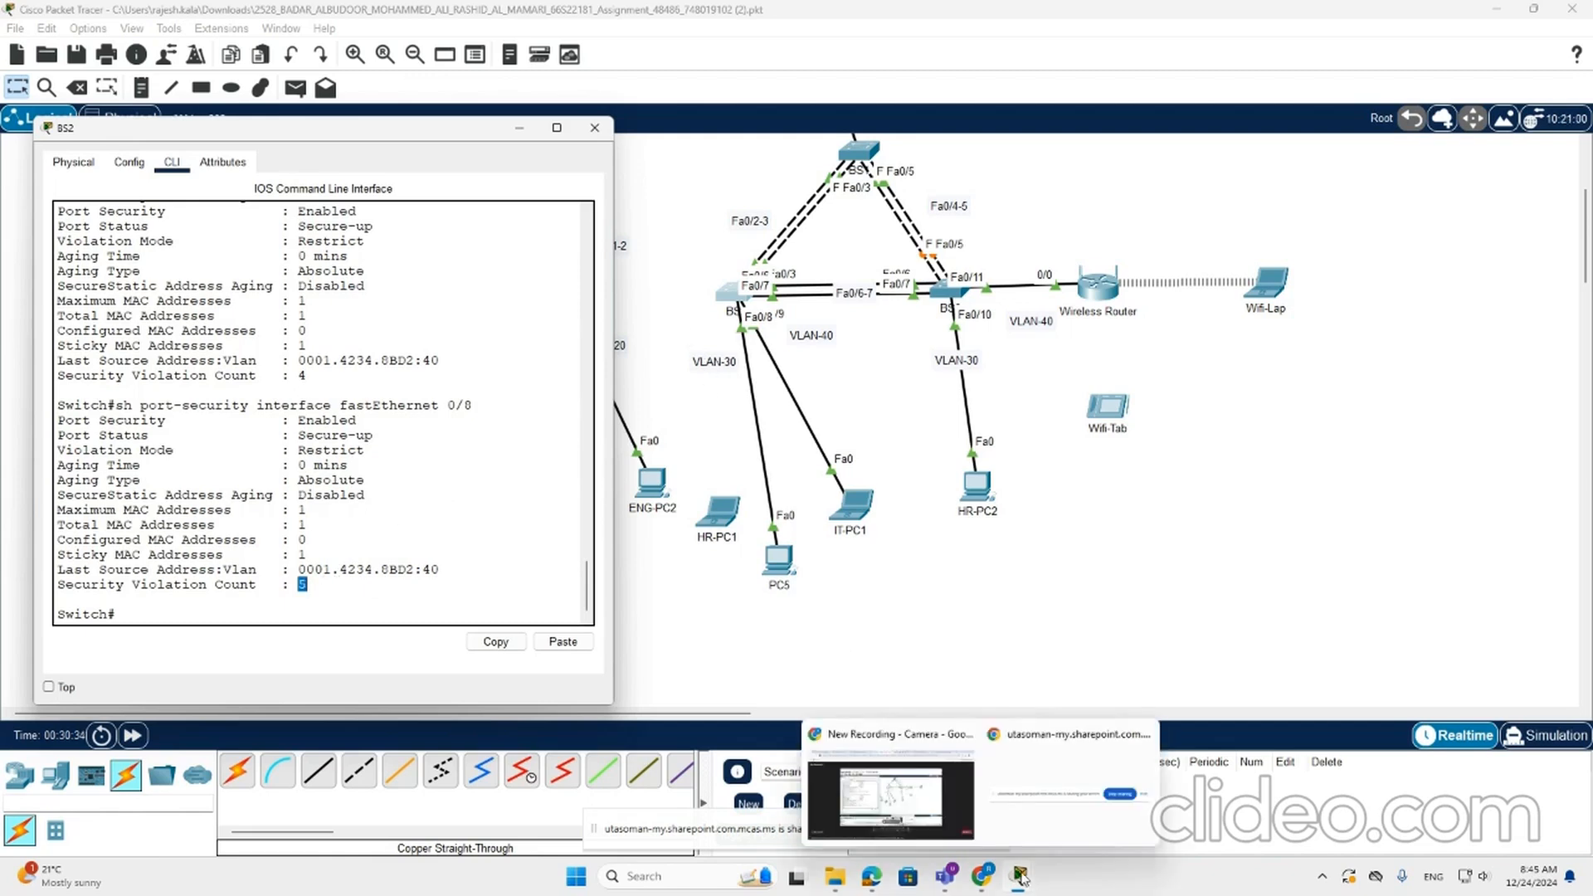
pyautogui.moveTo(1027, 872)
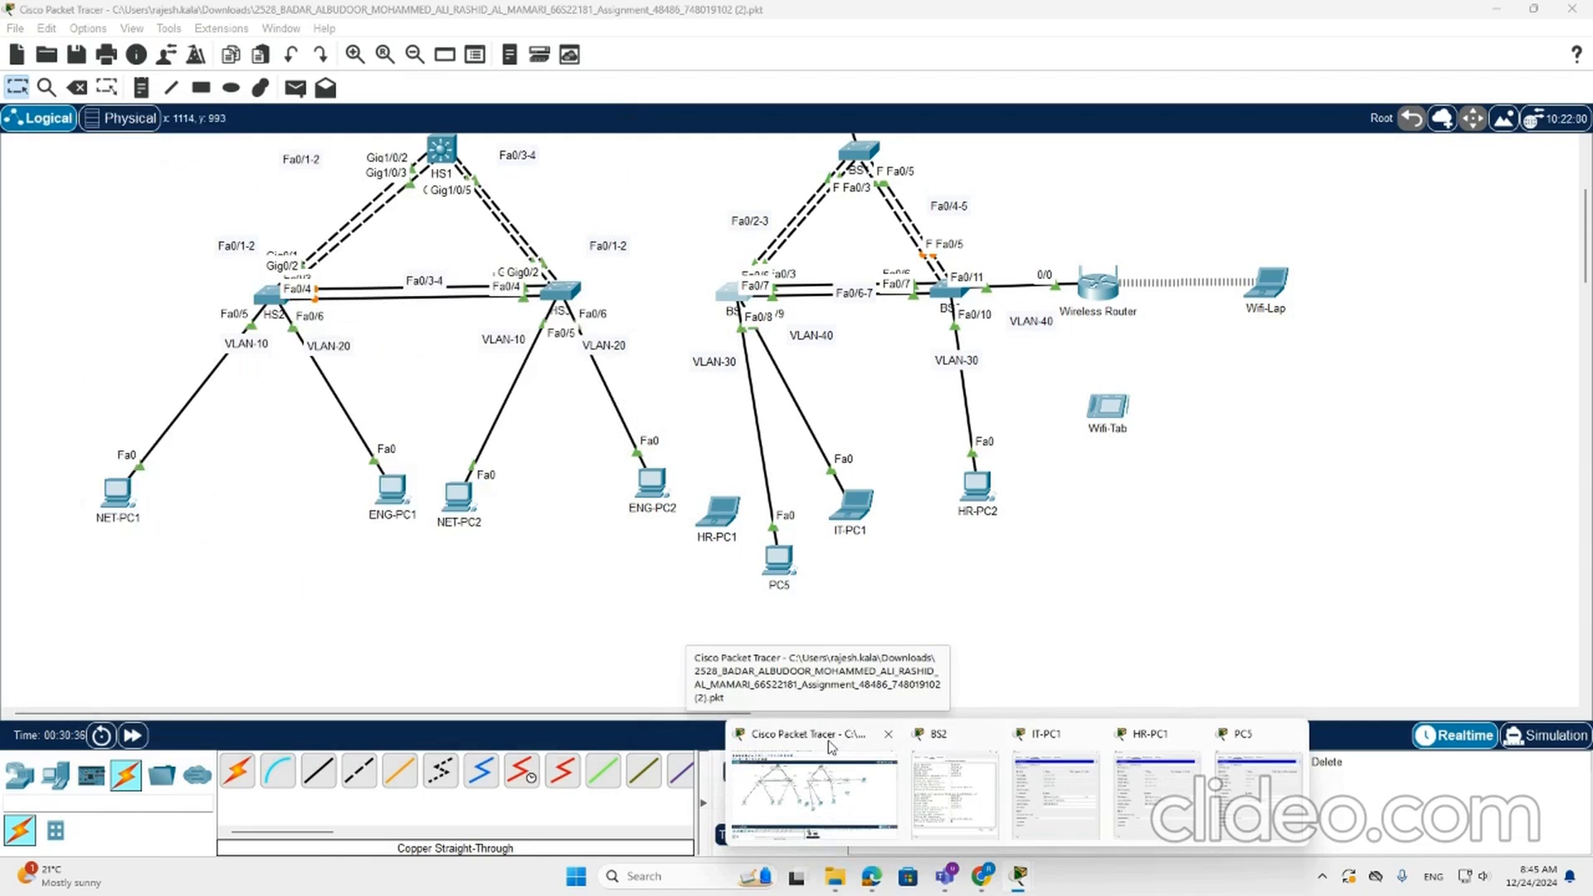
pyautogui.click(831, 747)
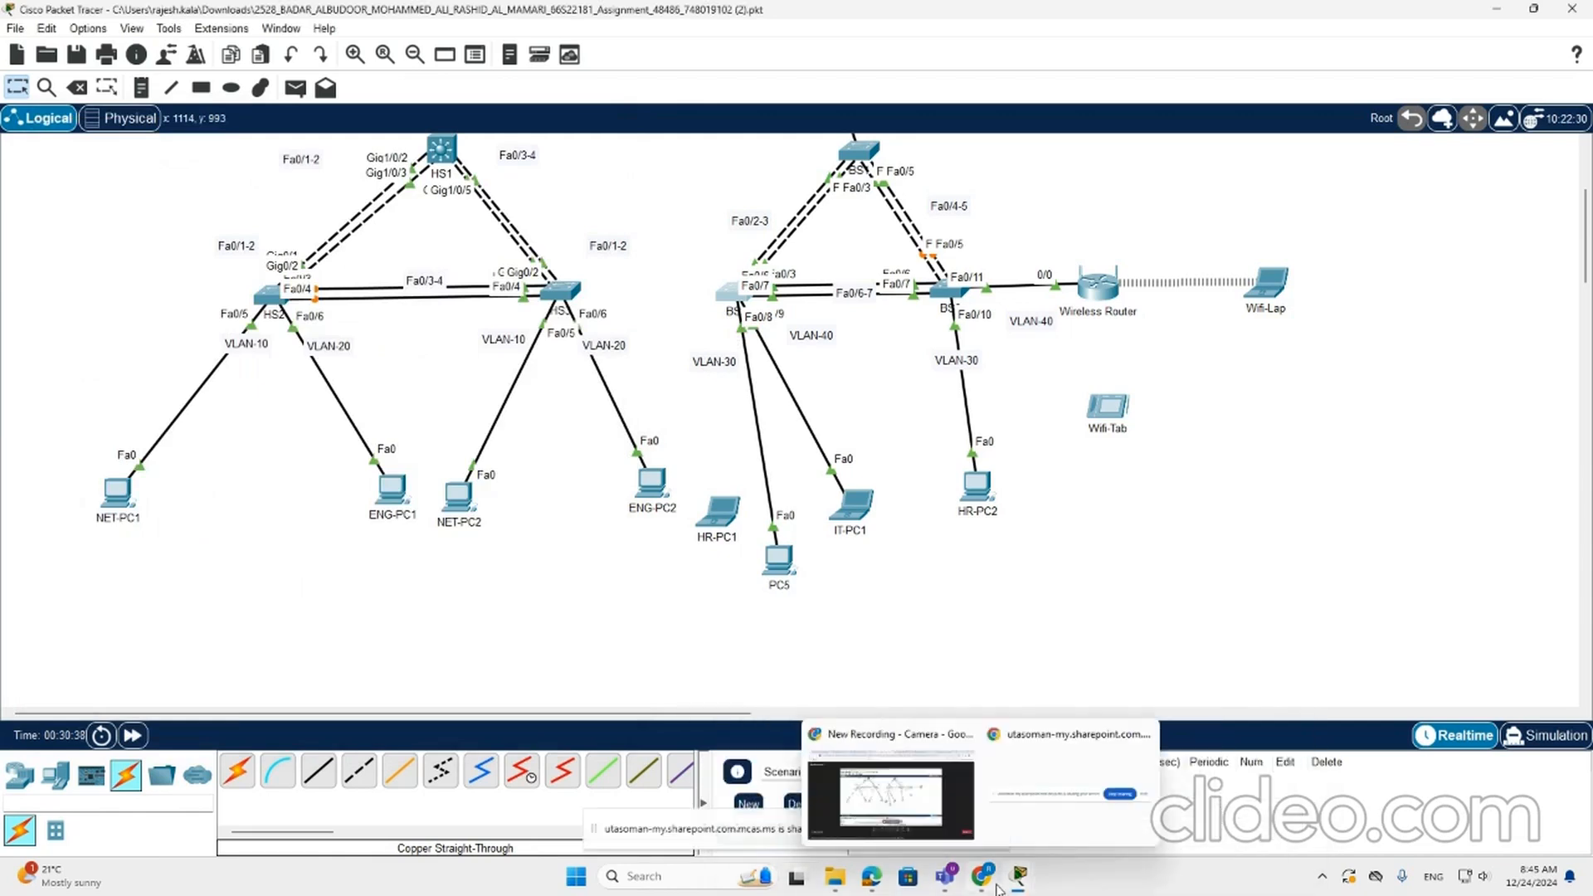
pyautogui.moveTo(990, 877)
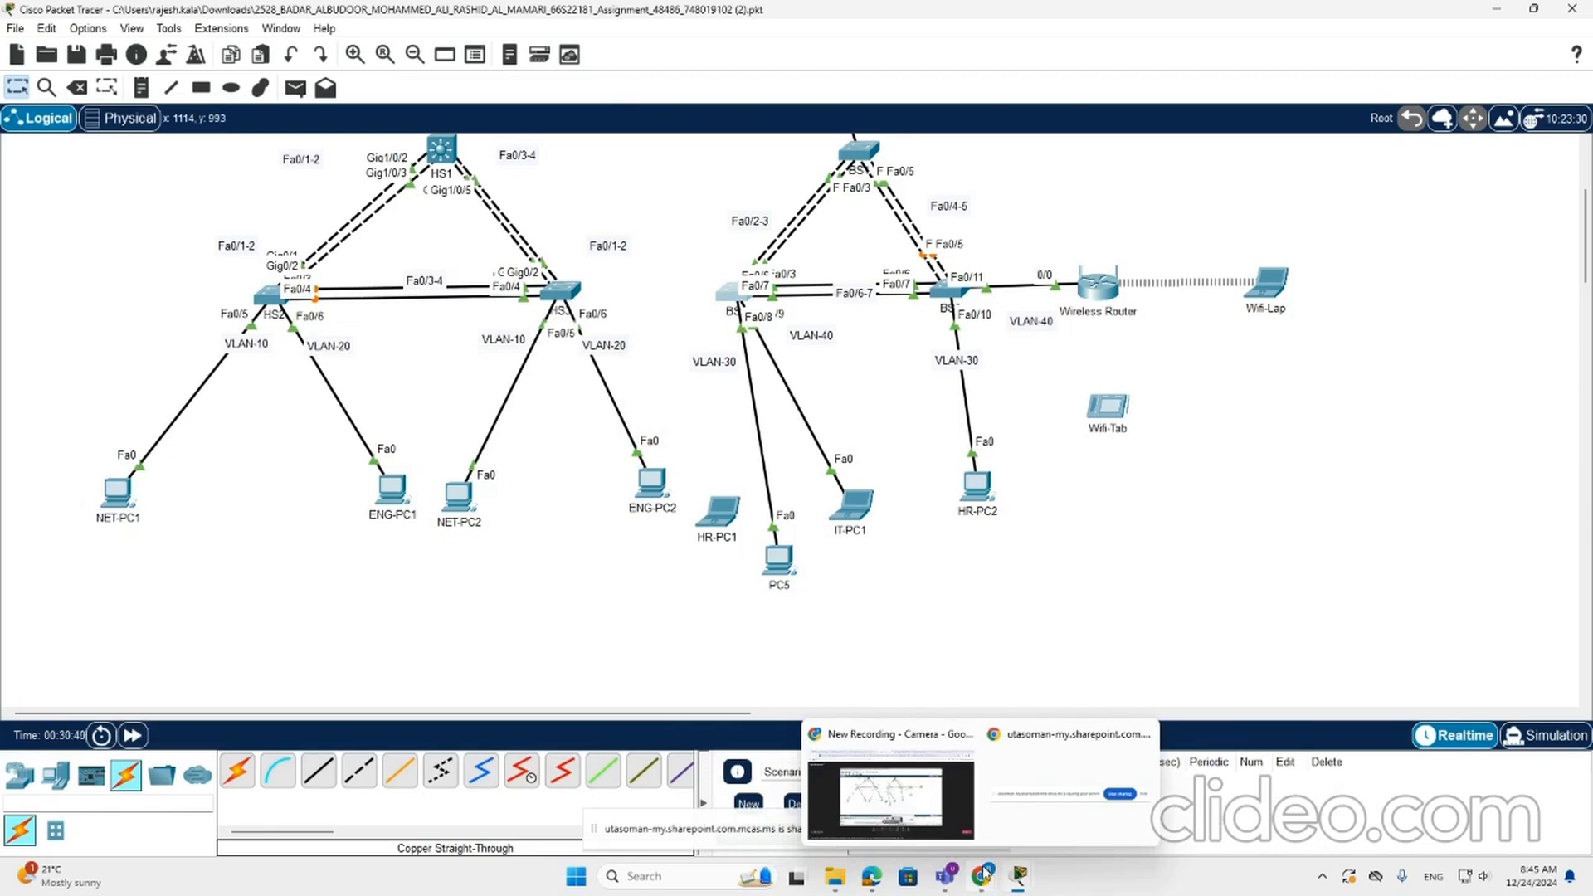